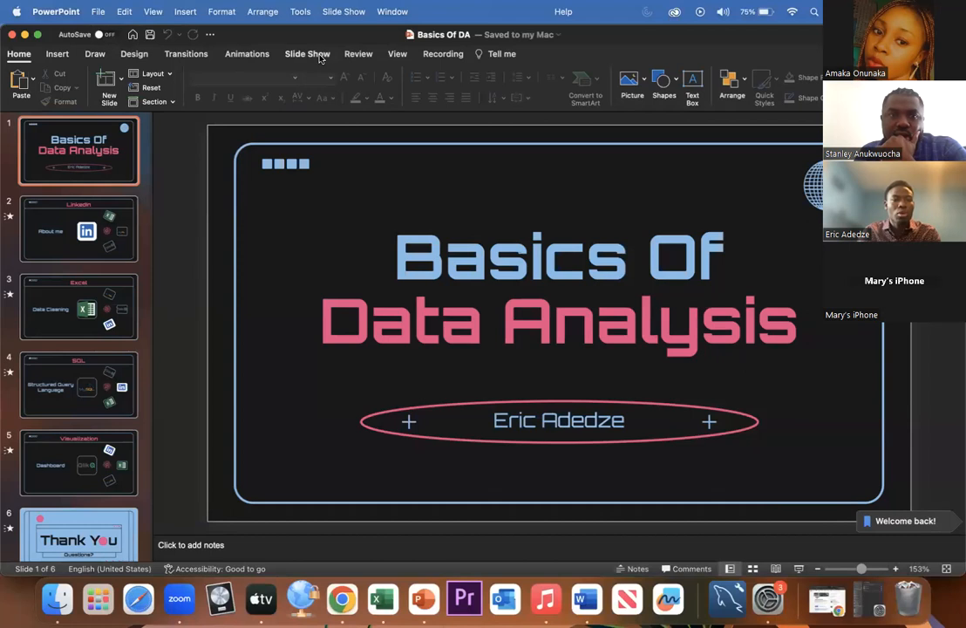
Step: Play the slide show from the start, step back from the Visualization slide to the LinkedIn slide, and end the show
left_click(284, 53)
left_click(21, 69)
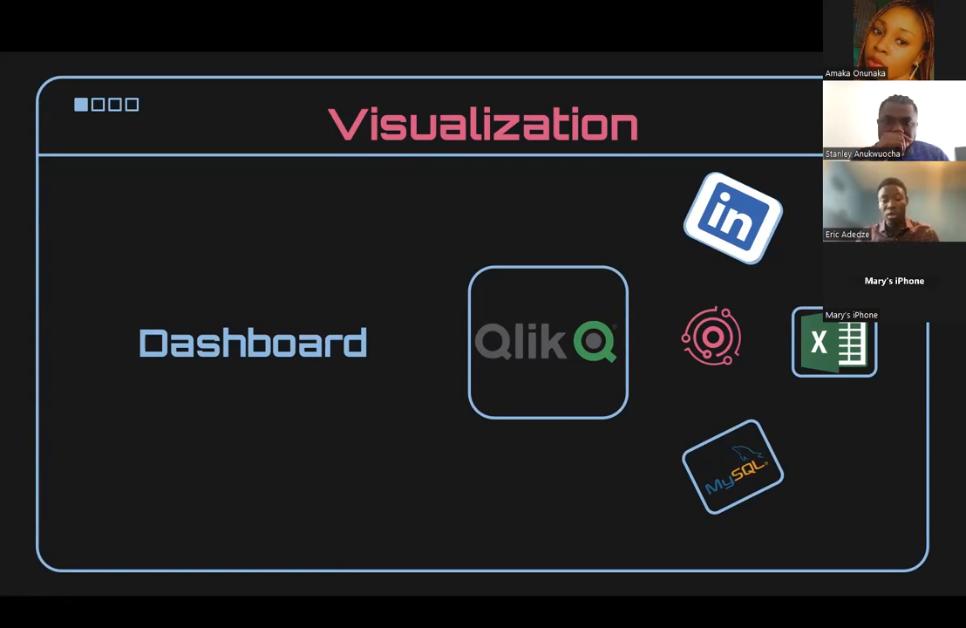
key("Right")
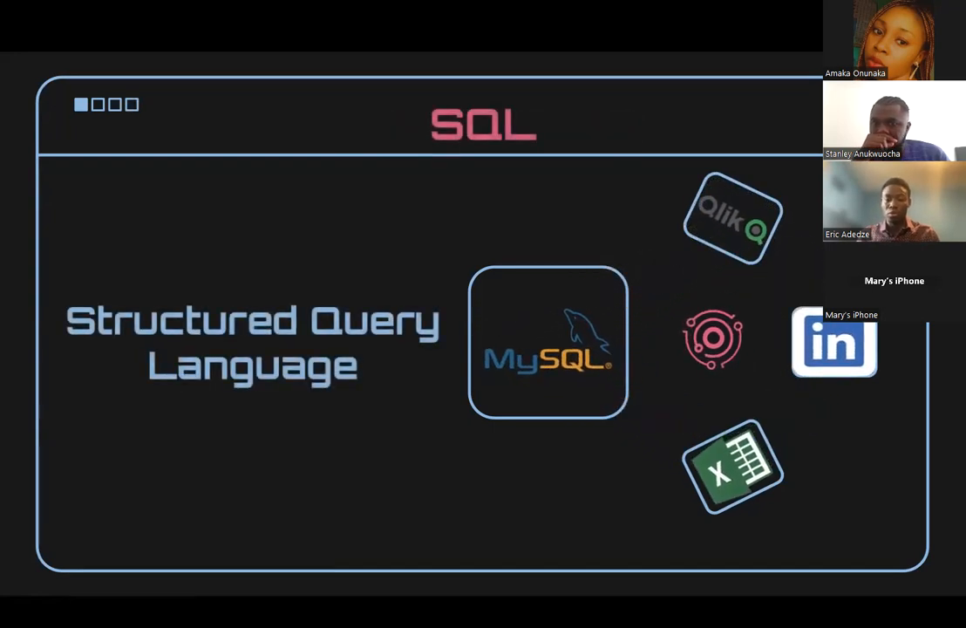
key("Right")
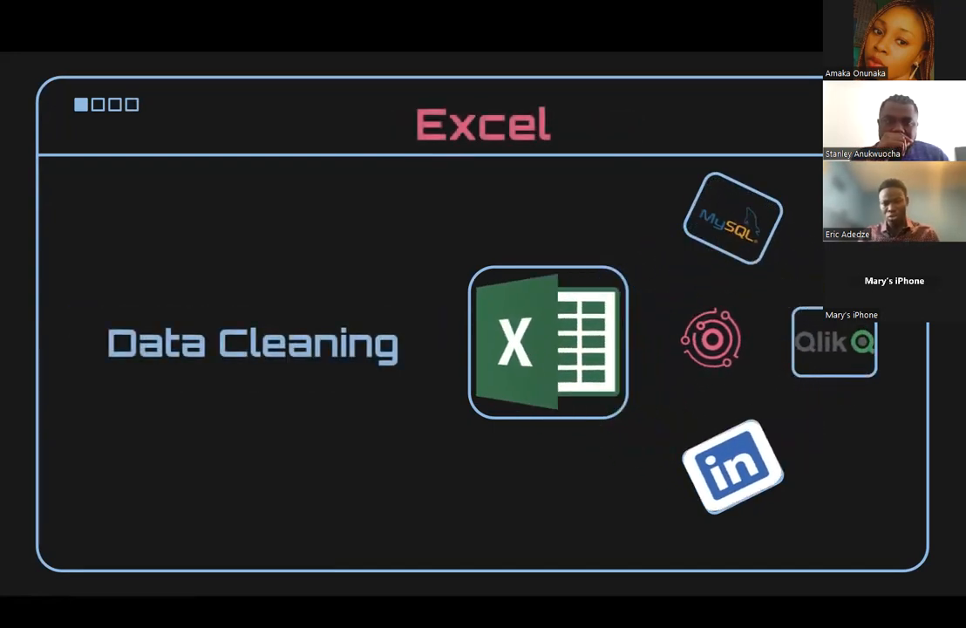
key("Right")
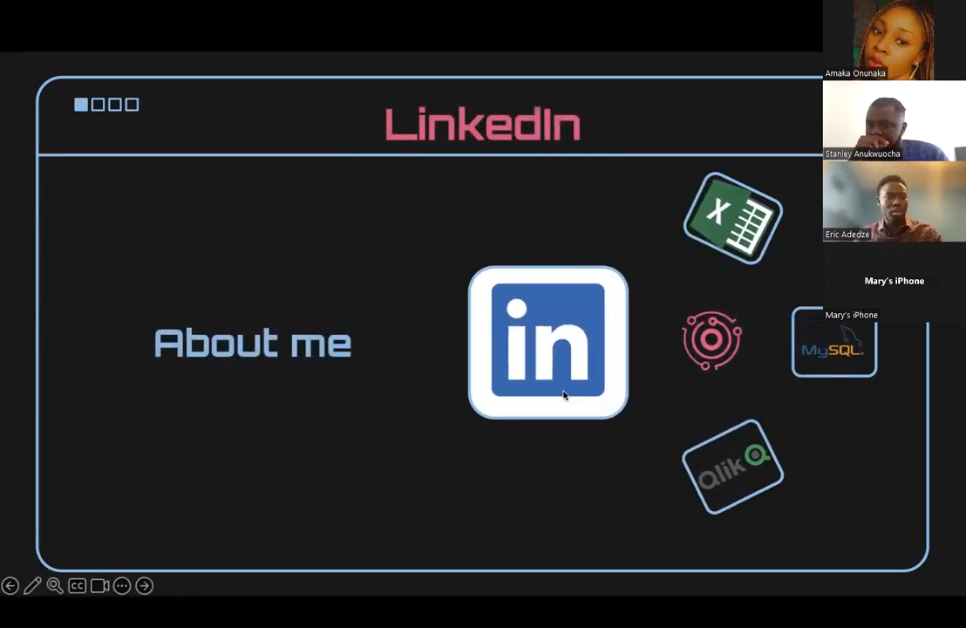
key("Escape")
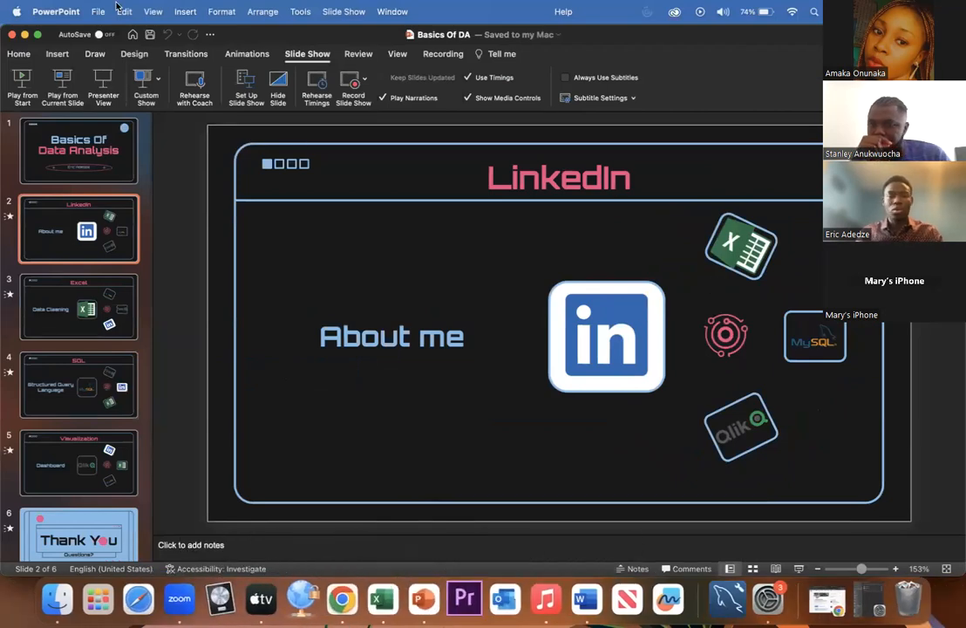
Step: Minimize the presentation and switch to Google Chrome, showing the LinkedIn profile in full screen
left_click(25, 34)
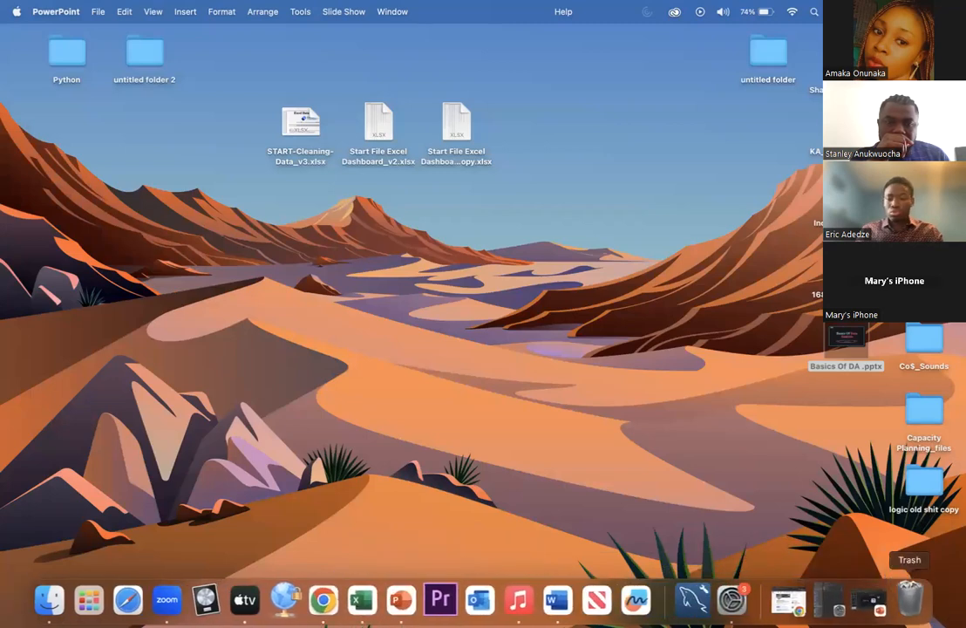
left_click(340, 593)
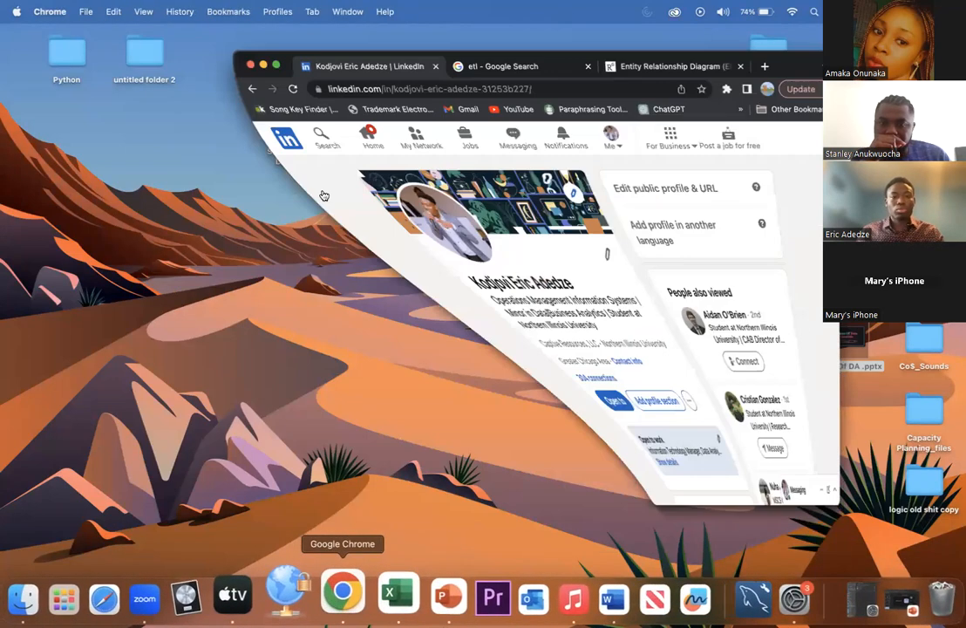
left_click(274, 67)
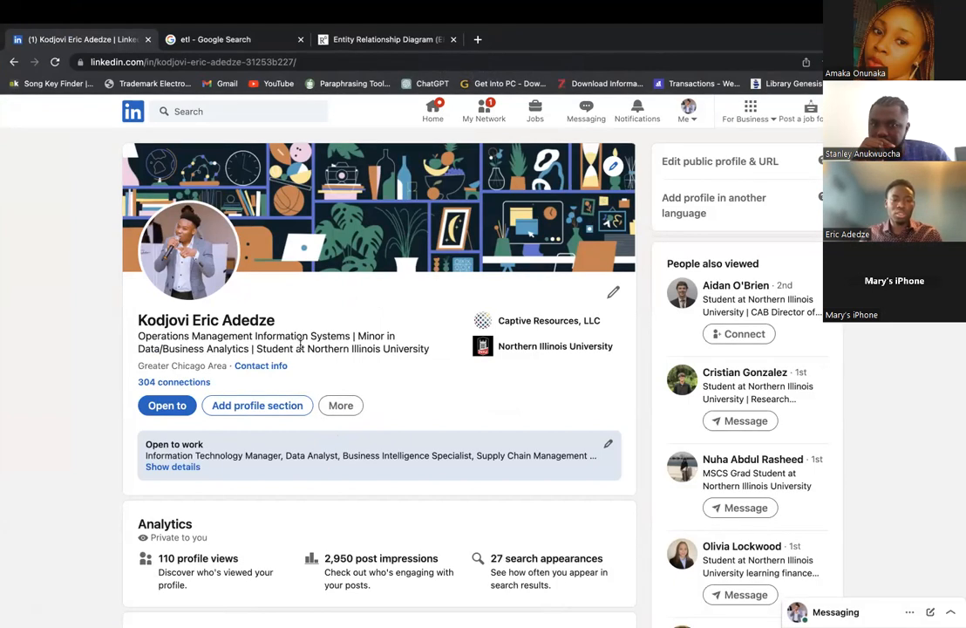
Step: Review the profile's Experience section, highlighting the Consulting Business Analyst titles at We Sow We Grow and Kuehne+Nagel
scroll(300, 345, "down", 1)
scroll(300, 345, "down", 15)
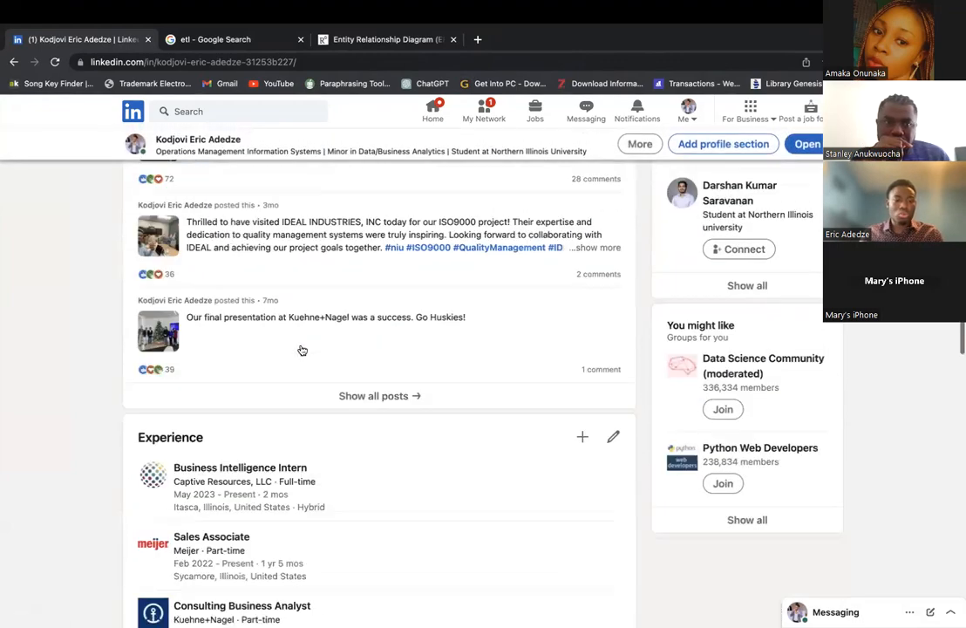
scroll(300, 350, "down", 4)
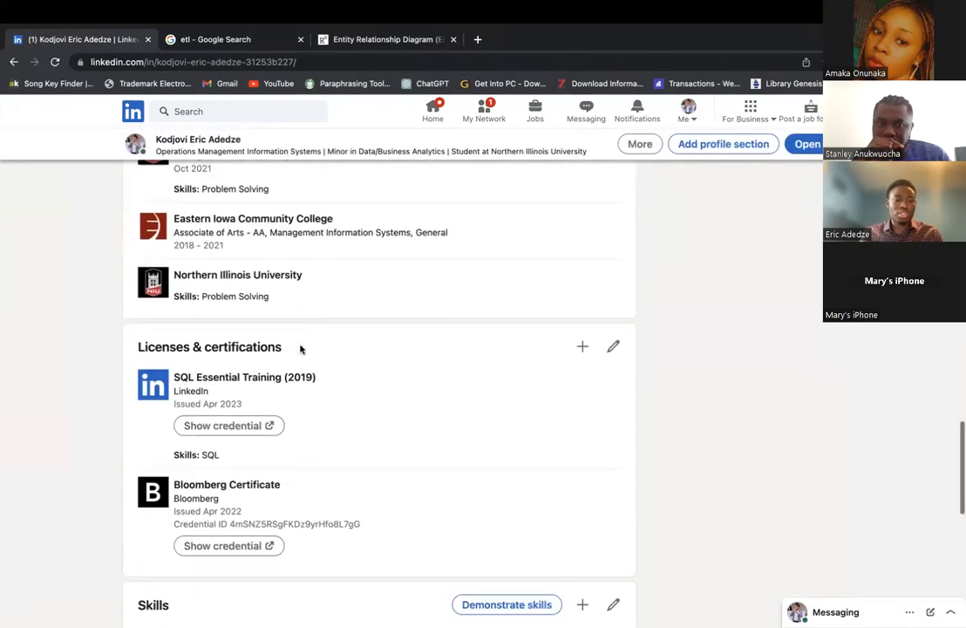
scroll(300, 350, "up", 6)
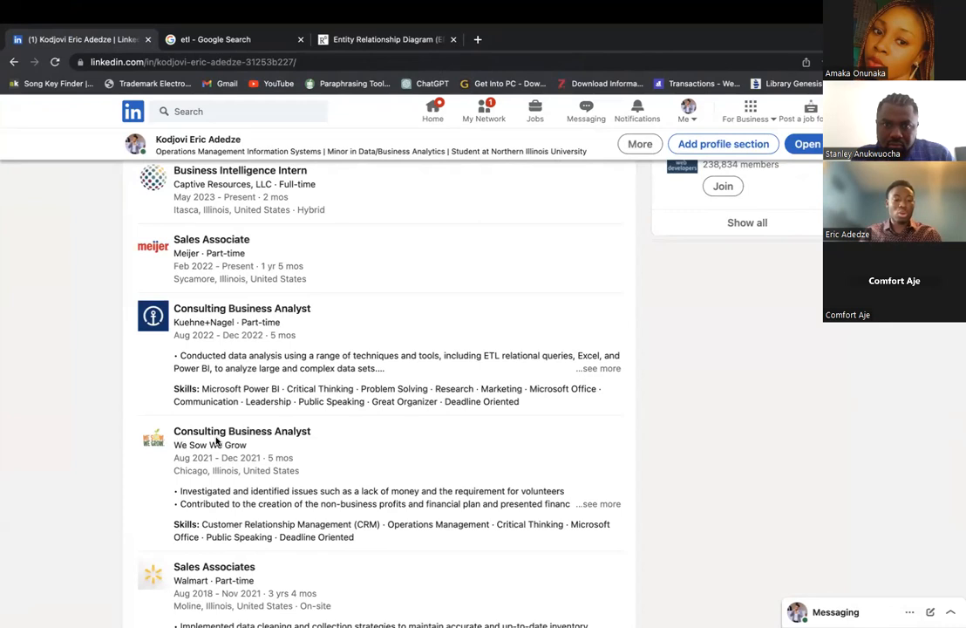
left_click_drag(314, 433, 185, 426)
left_click(323, 433)
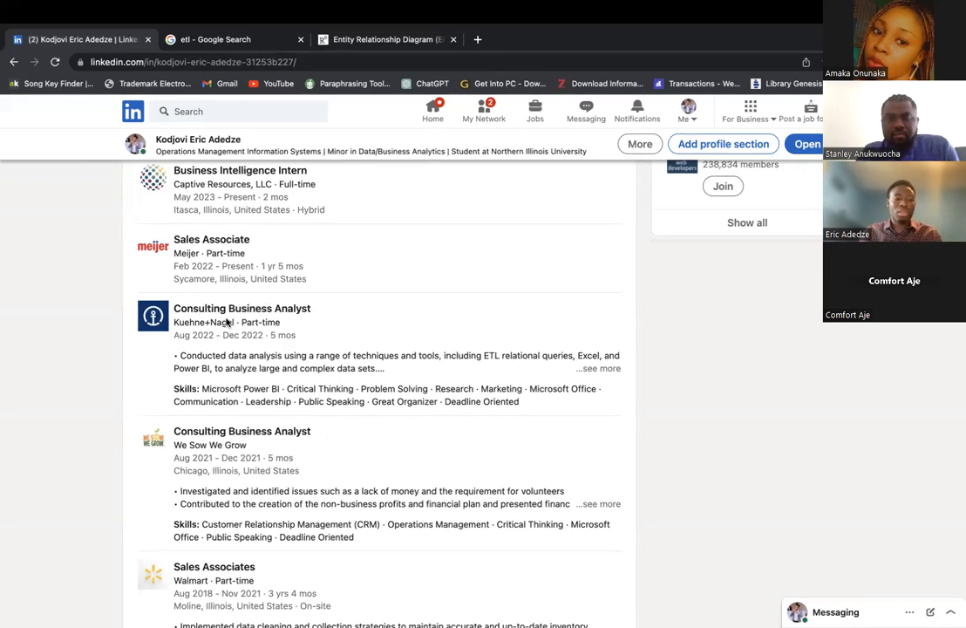
triple_click(221, 308)
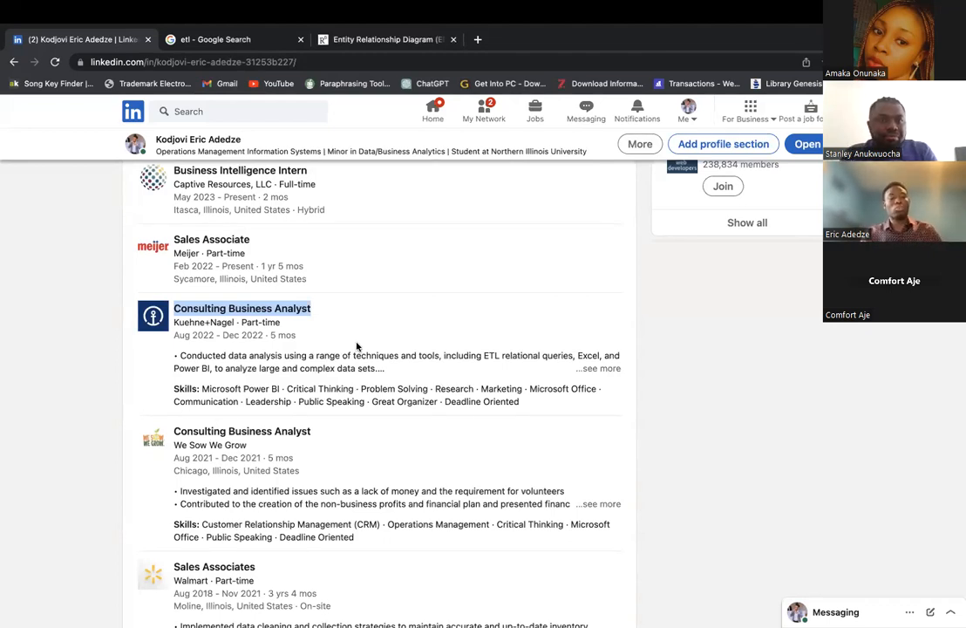
left_click(342, 317)
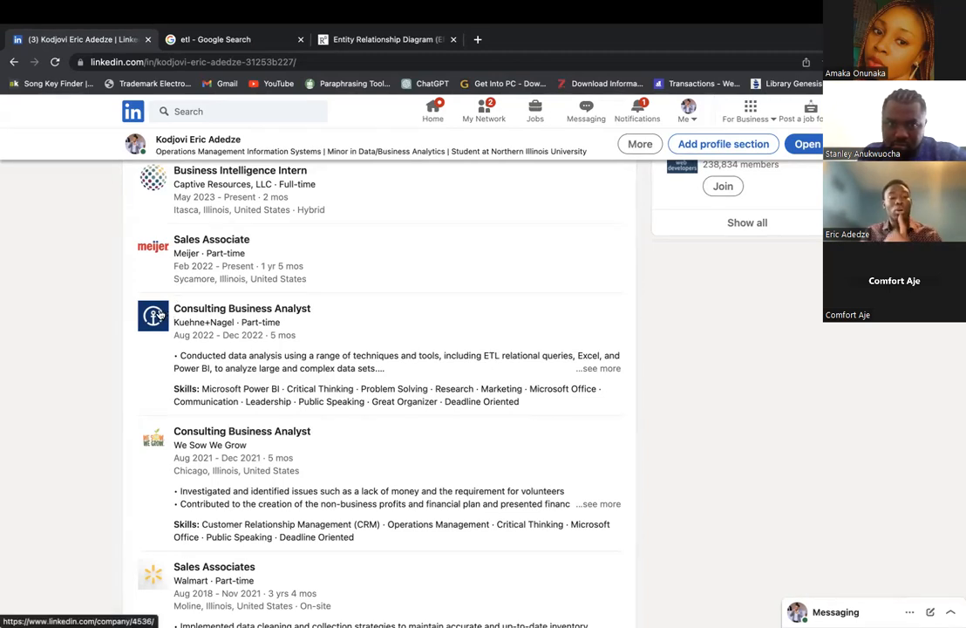
Step: View the Kuehne+Nagel company page from the experience entry, highlight its follower count, and return to the profile
left_click(160, 314)
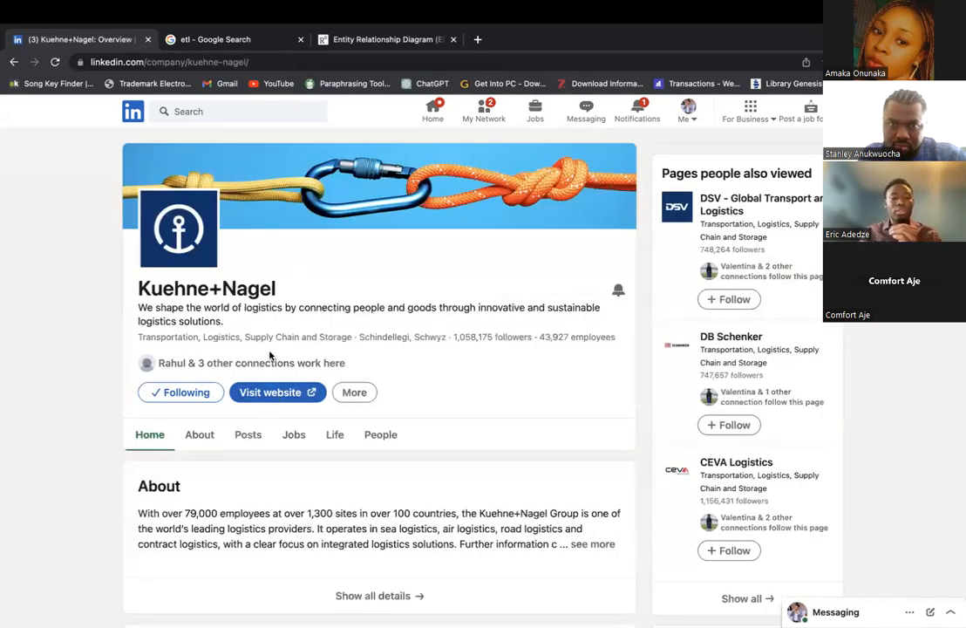
left_click_drag(452, 337, 533, 336)
left_click(472, 305)
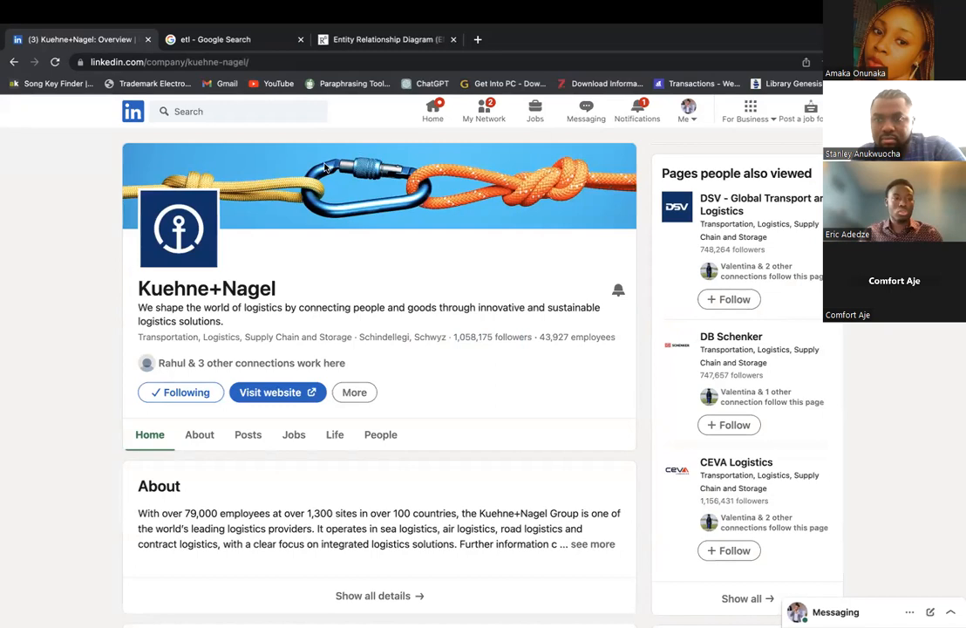
left_click(15, 64)
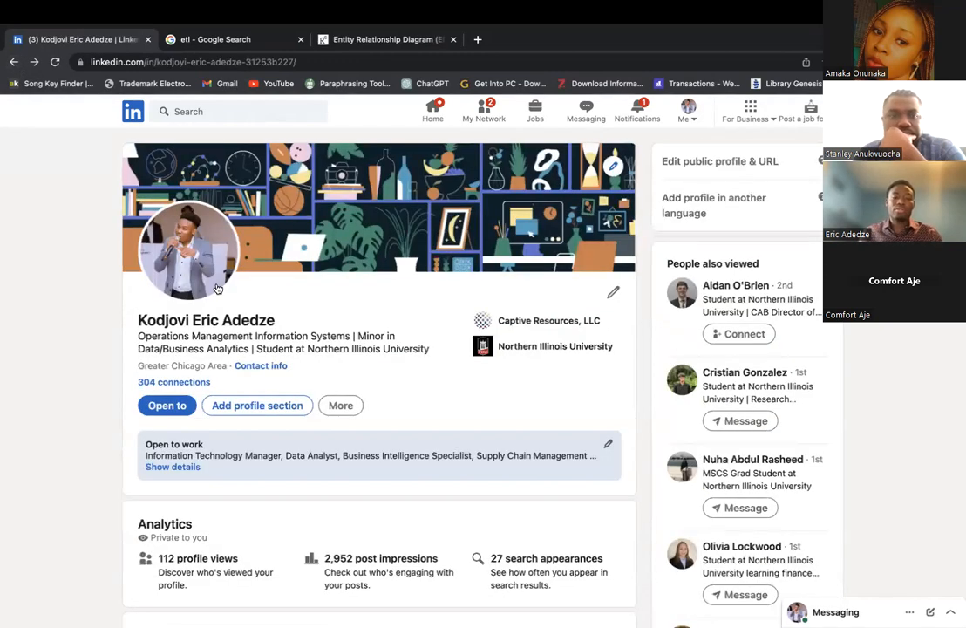
Step: Find the Meijer entry in the profile's Experience section and highlight its Sales Associate title
scroll(217, 289, "down", 7)
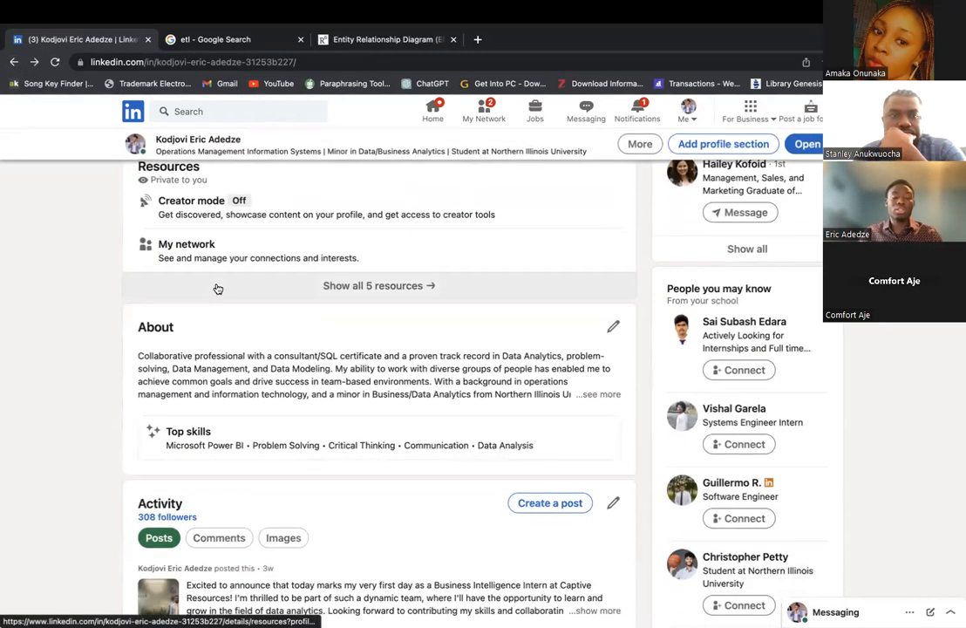
scroll(217, 289, "down", 6)
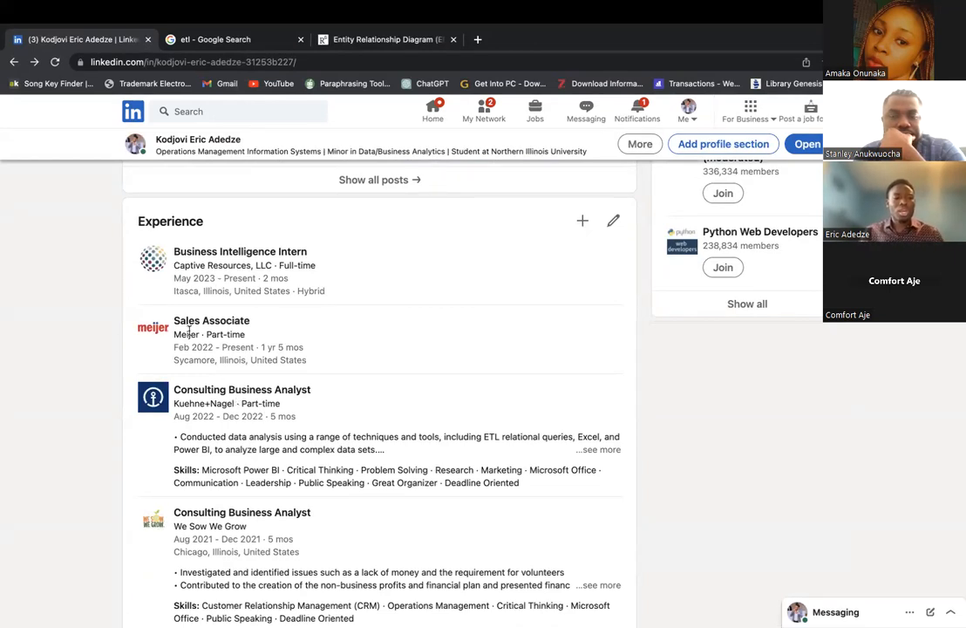
left_click_drag(225, 320, 197, 318)
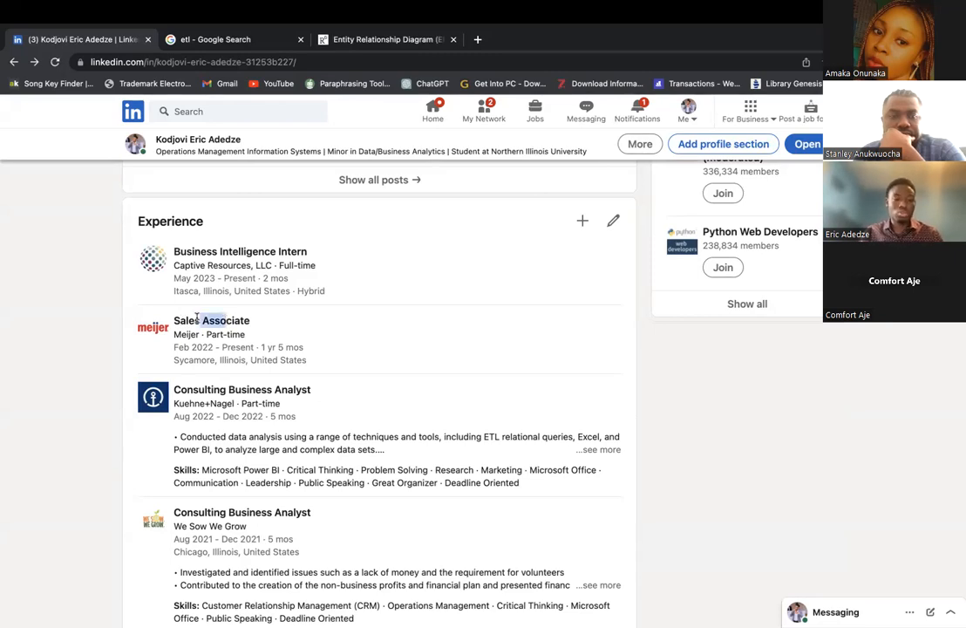
left_click(189, 319)
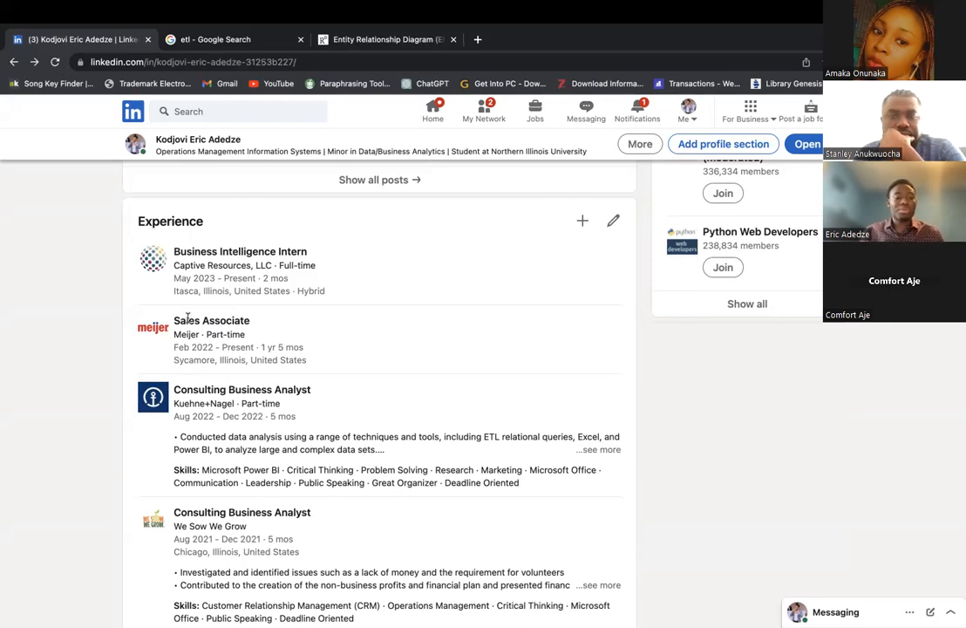
left_click_drag(188, 319, 240, 320)
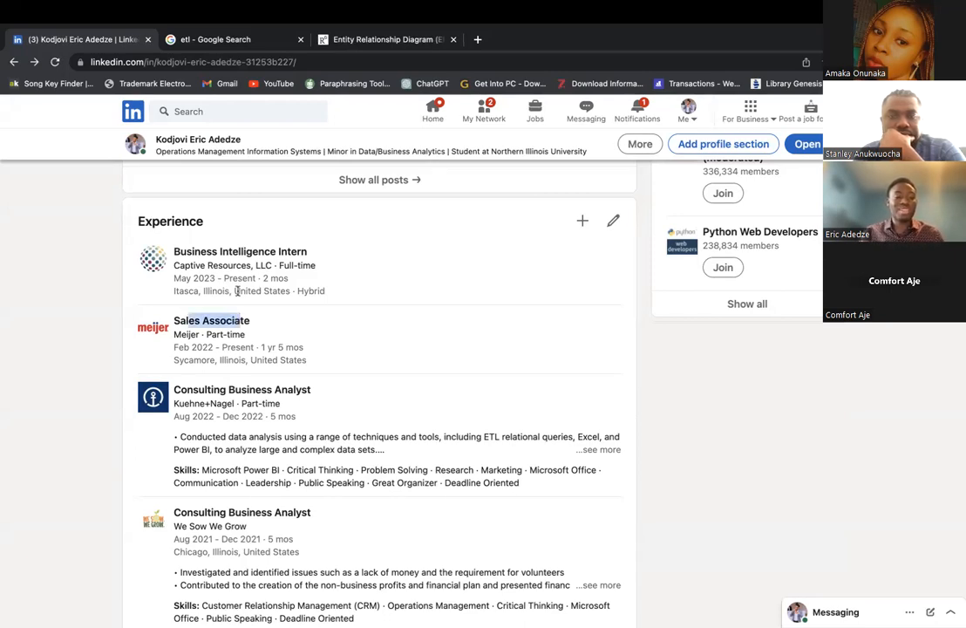
Step: Highlight the Business Intelligence Intern title in the Captive Resources, LLC experience entry, then clear the highlight
left_click(210, 251)
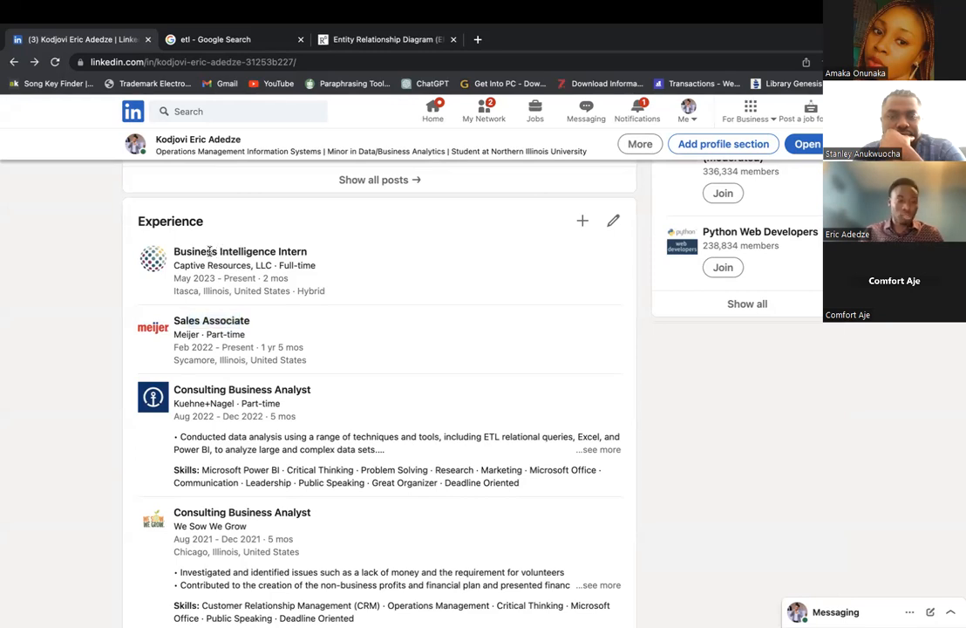
left_click_drag(210, 251, 186, 251)
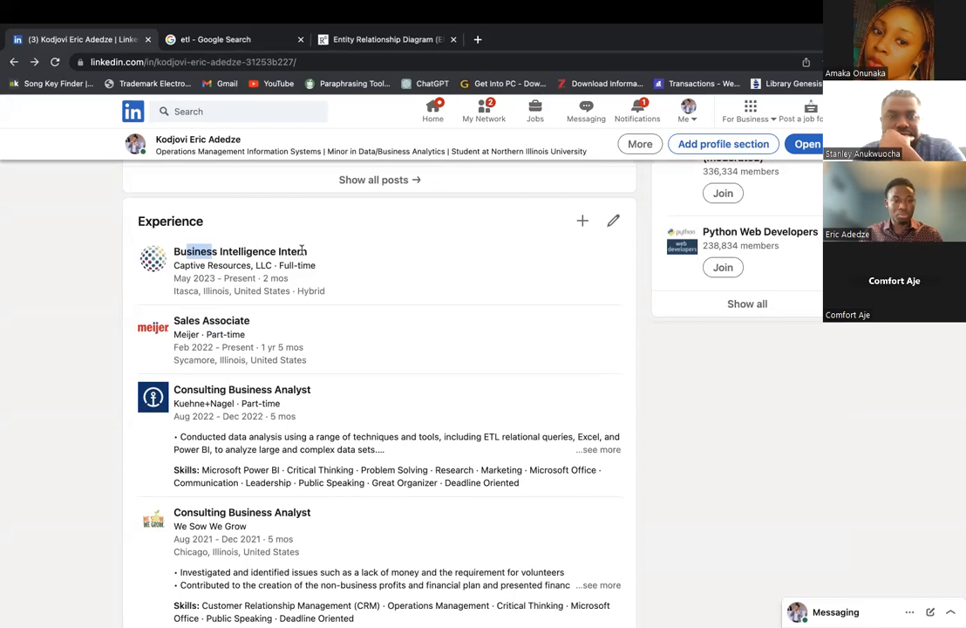
left_click(256, 251)
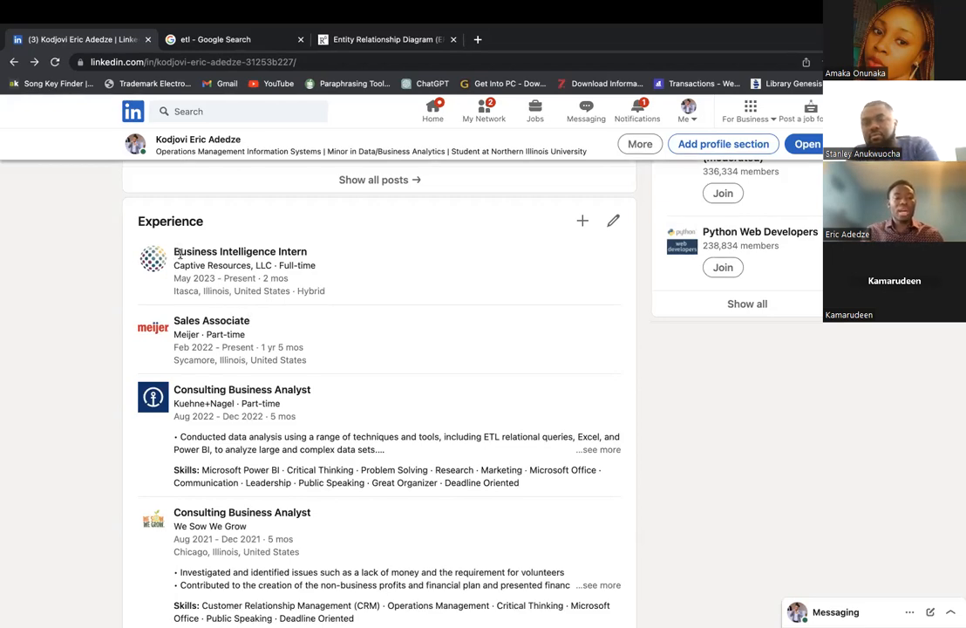
left_click_drag(178, 253, 267, 249)
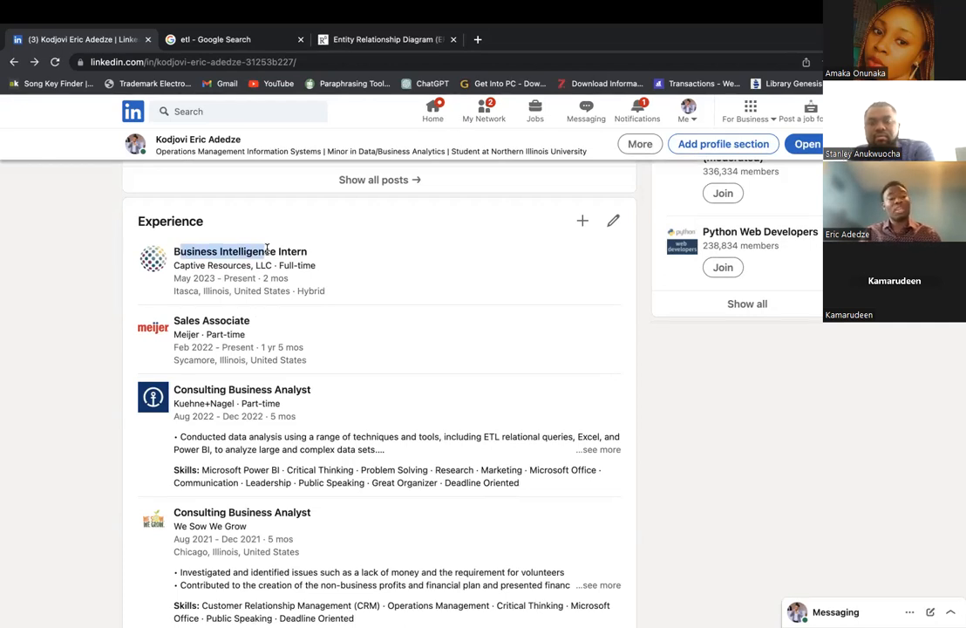
left_click(272, 250)
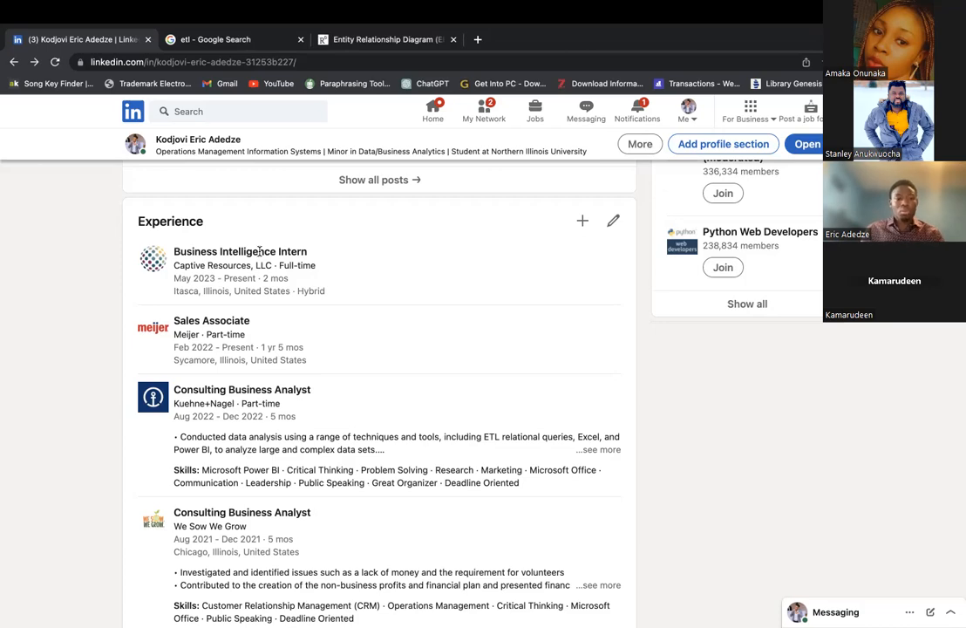
Step: Take the browser out of full screen, minimize it, and switch back to PowerPoint's Basics Of DA presentation at the Excel Data Cleaning slide
scroll(259, 250, "up", 3)
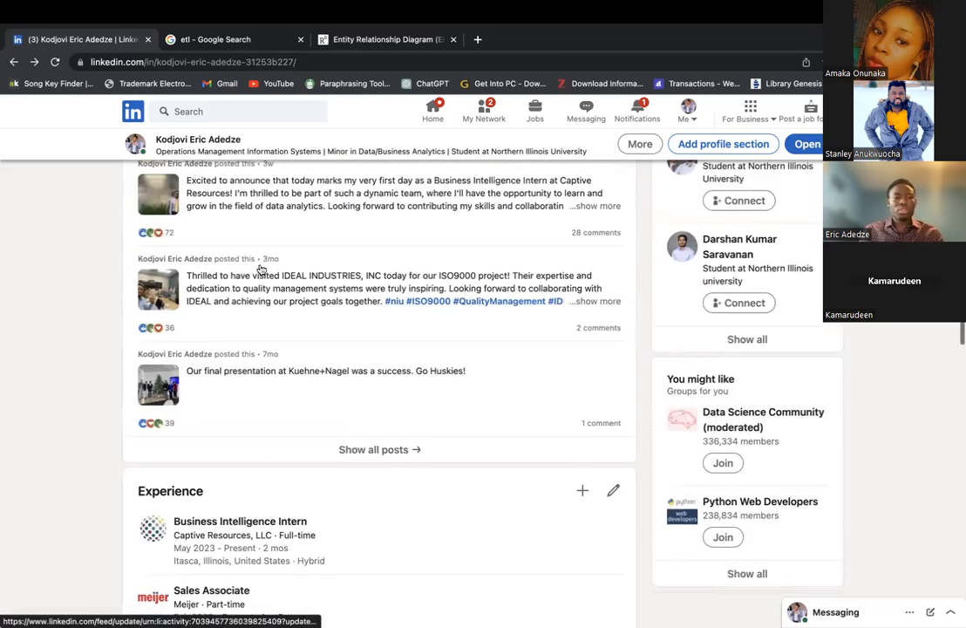
scroll(260, 270, "up", 10)
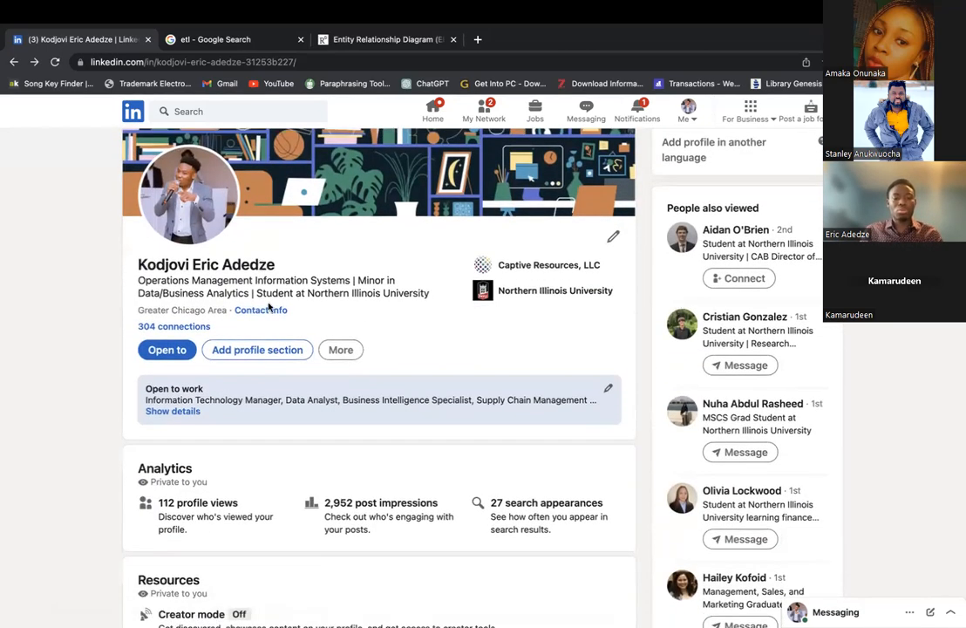
scroll(269, 305, "down", 4)
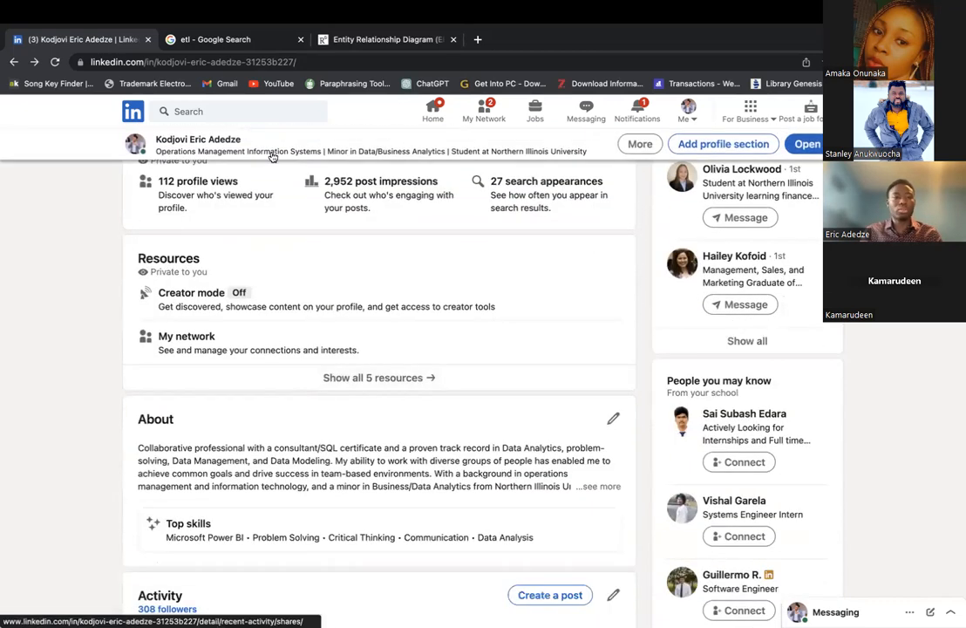
mouse_move(234, 32)
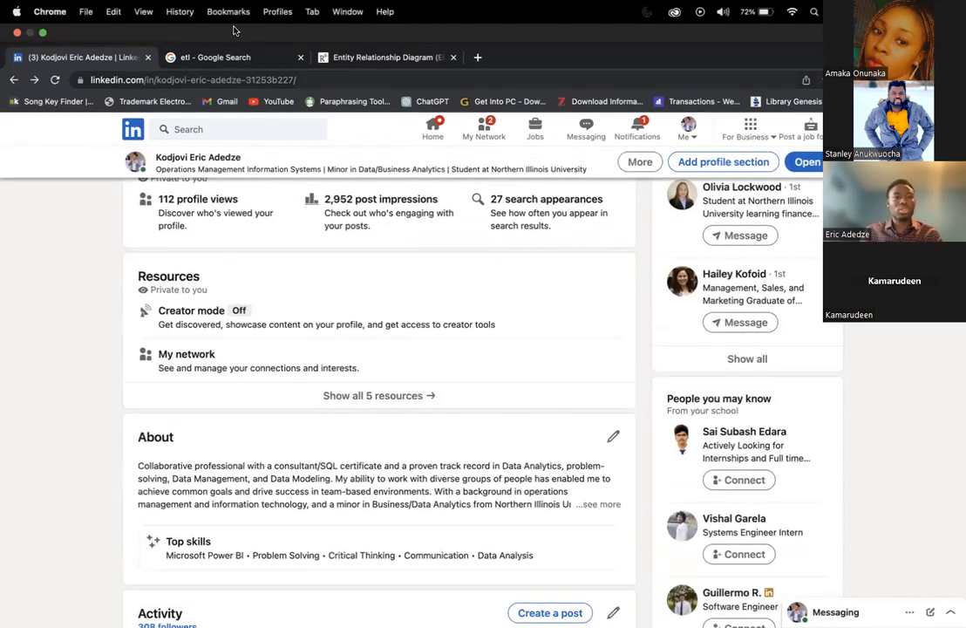
mouse_move(73, 7)
left_click(40, 32)
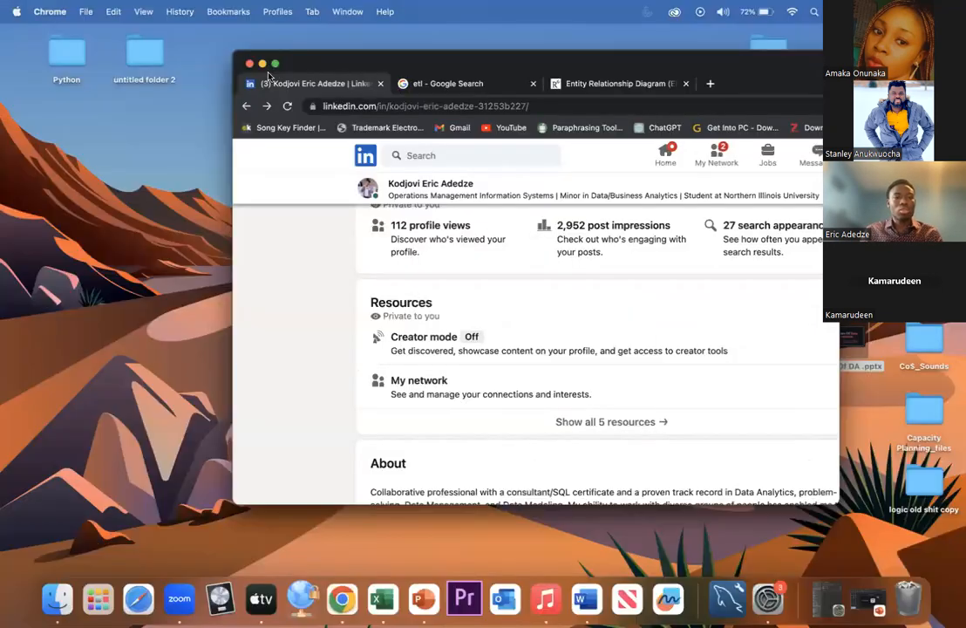
left_click(262, 63)
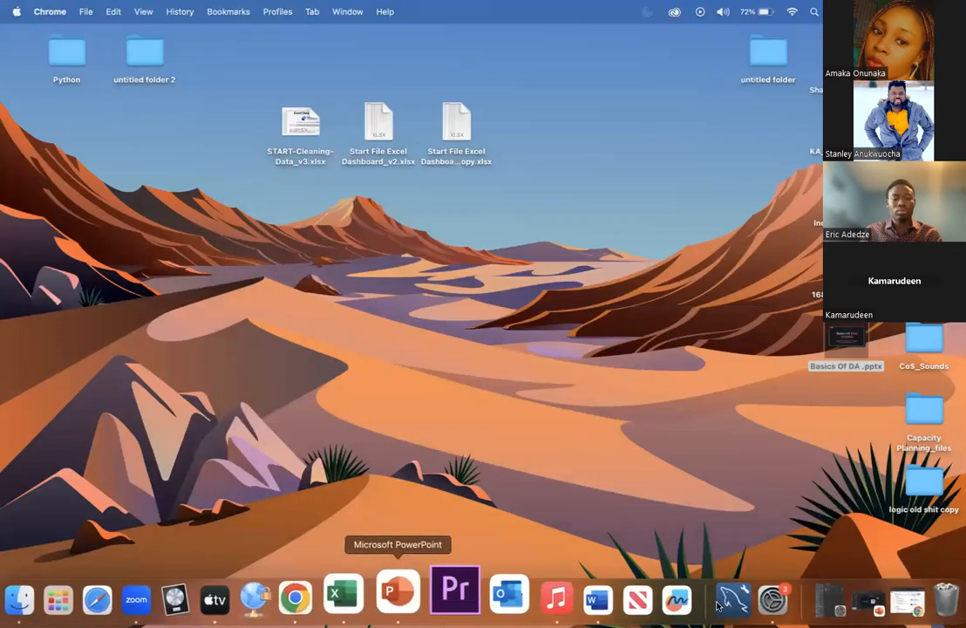
left_click(841, 602)
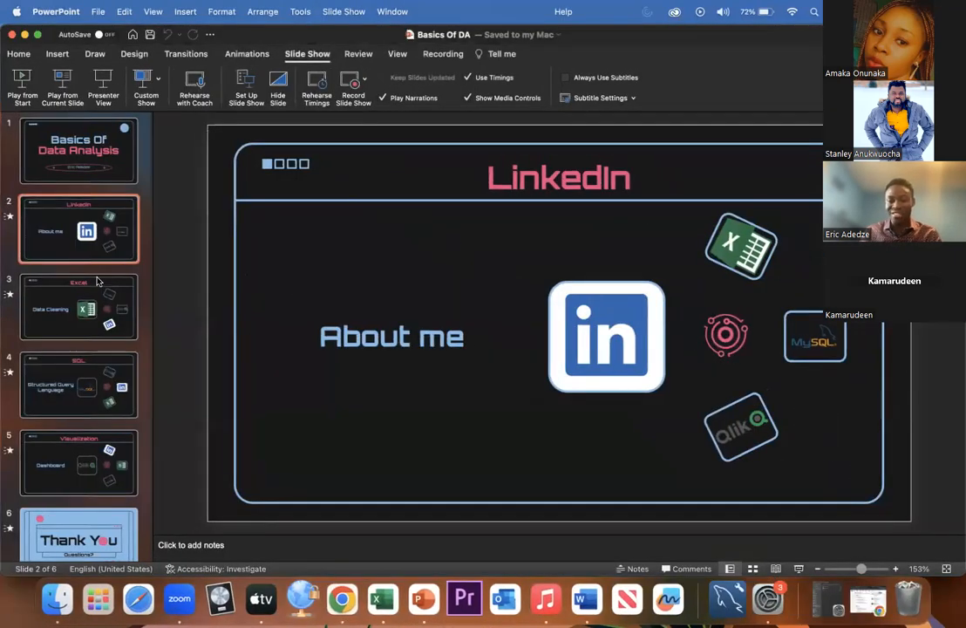
left_click(98, 281)
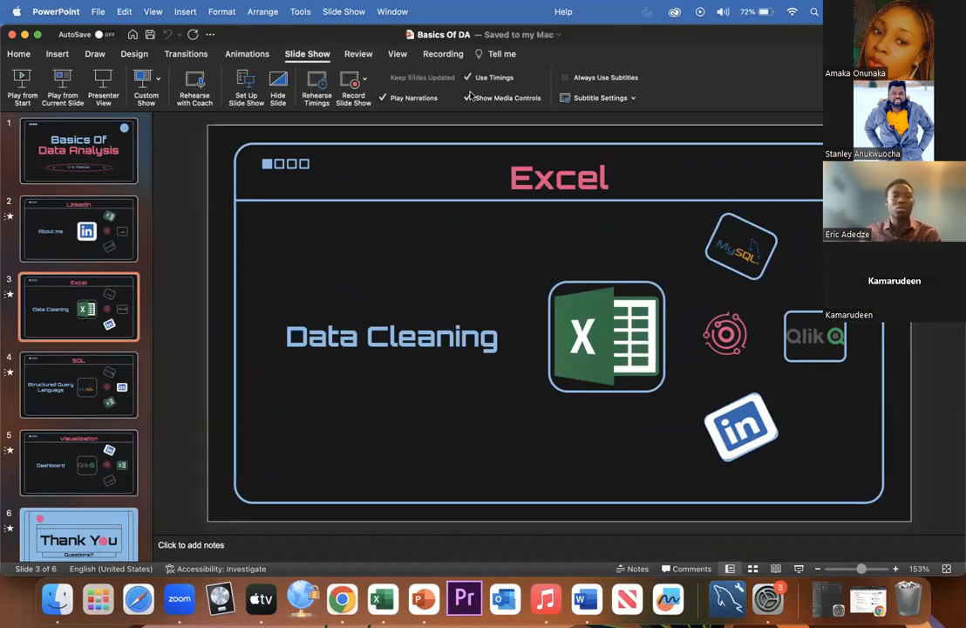
Step: Minimize the presentation and open the START-Cleaning-Data_v3 workbook in Excel
left_click(24, 34)
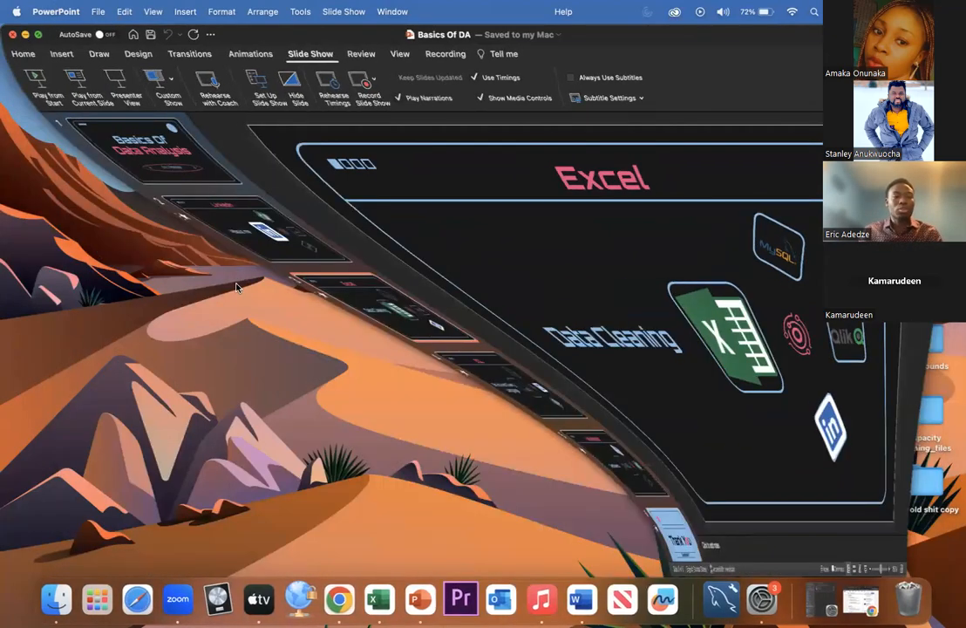
double_click(299, 123)
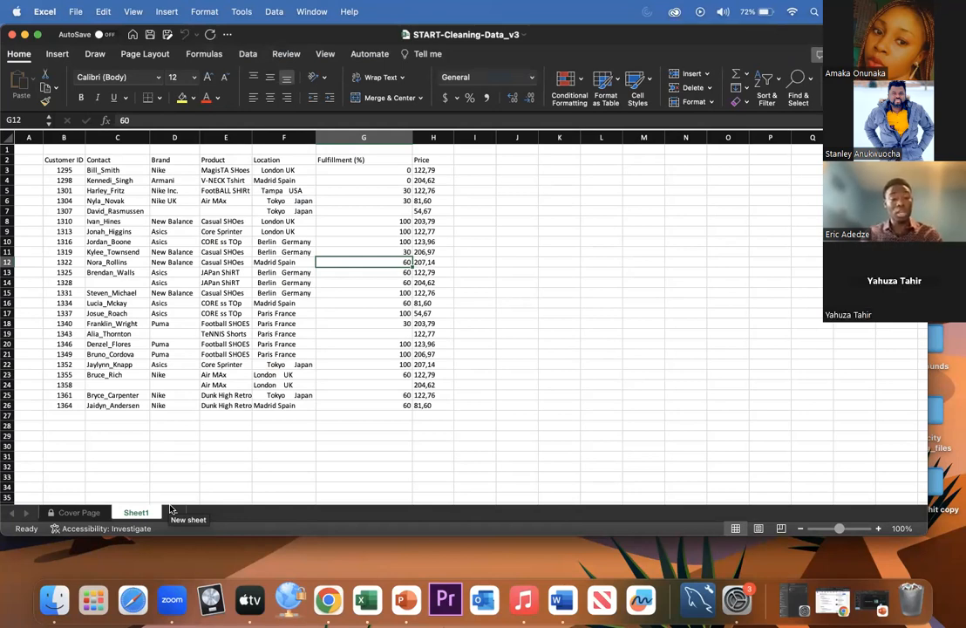
Step: View the workbook's Cover Page sheet and return to Sheet1
left_click(92, 514)
scroll(76, 288, "up", 10)
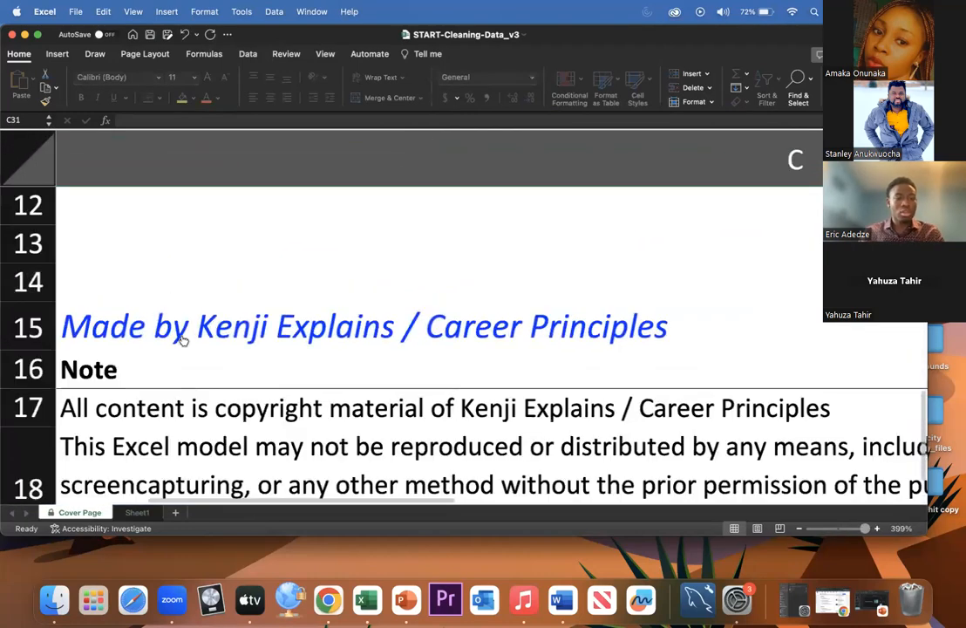
left_click(136, 512)
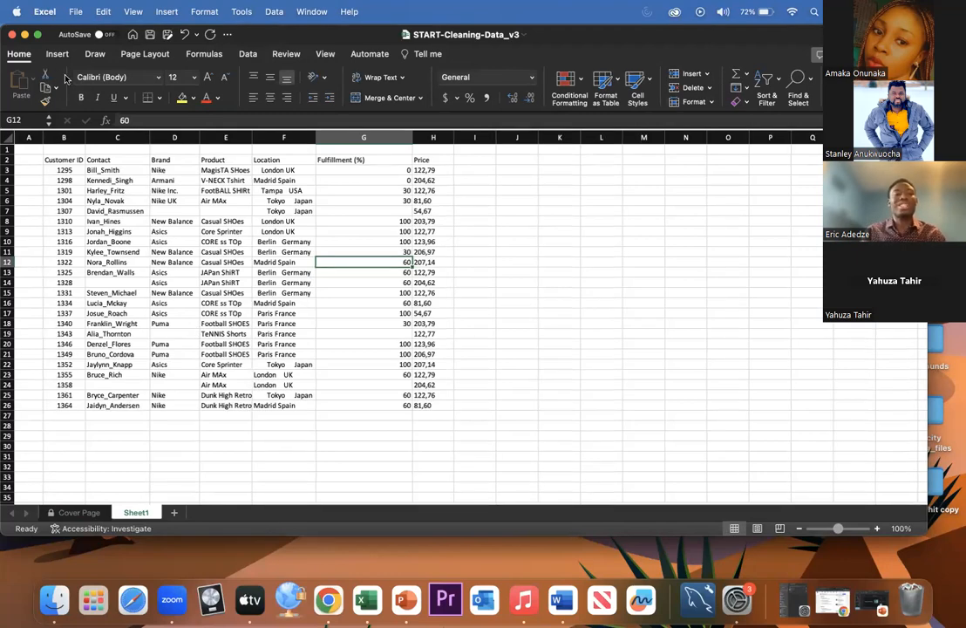
Step: Put the workbook in full screen and enlarge the sheet to 134% zoom
left_click(37, 34)
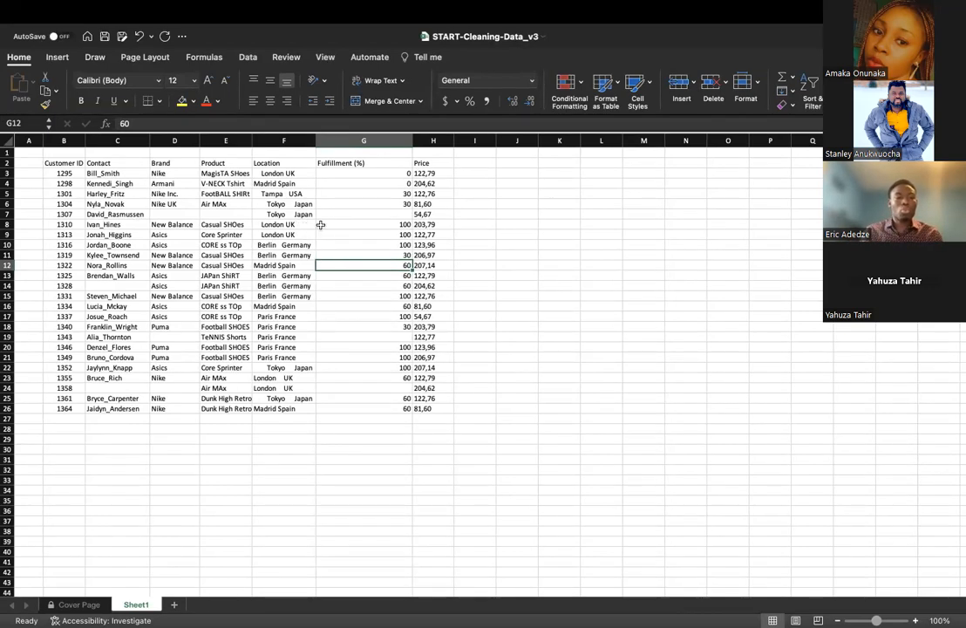
scroll(60, 163, "up", 5, "ctrl")
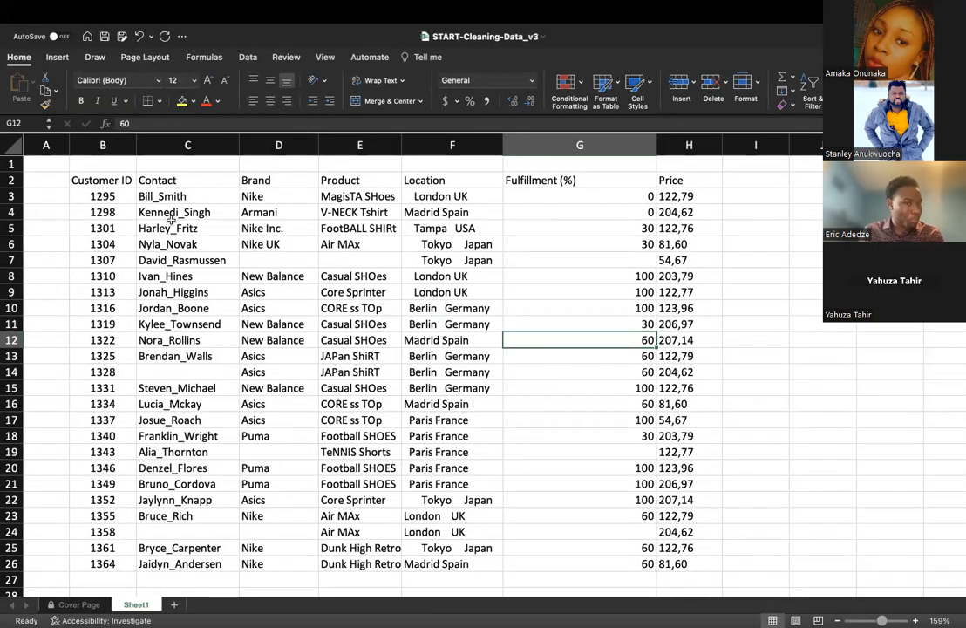
scroll(289, 266, "down", 3, "ctrl")
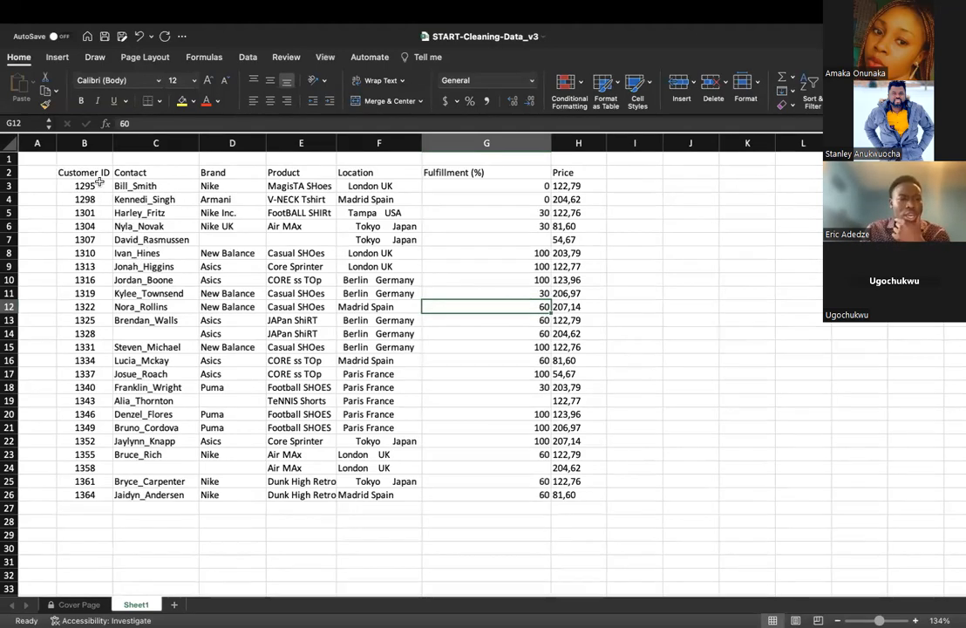
Step: Highlight the header row from Customer ID to Price, then examine the capitalization of the Product entries in rows 4 to 7
left_click_drag(87, 172, 573, 172)
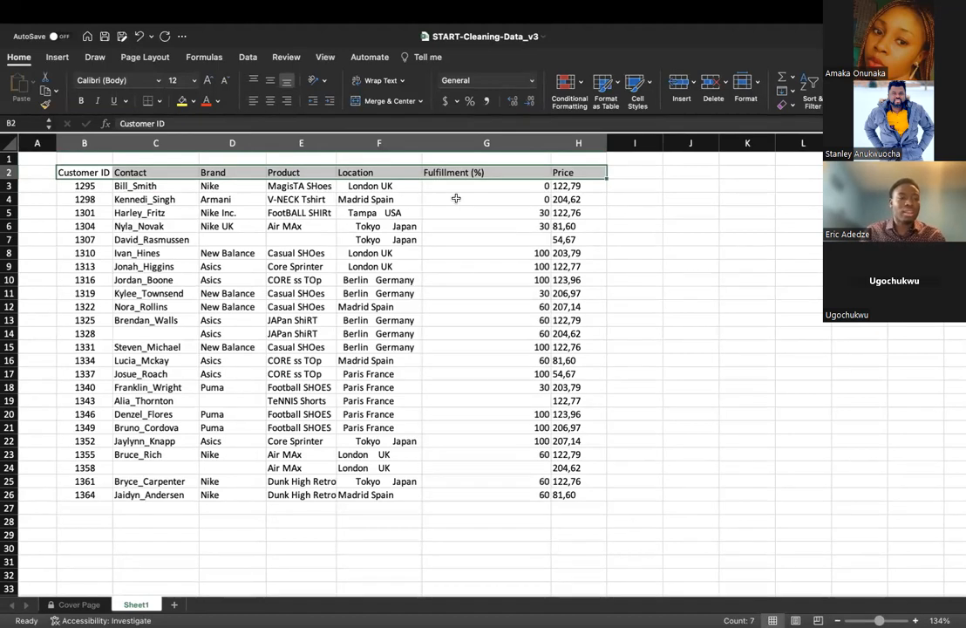
left_click(297, 199)
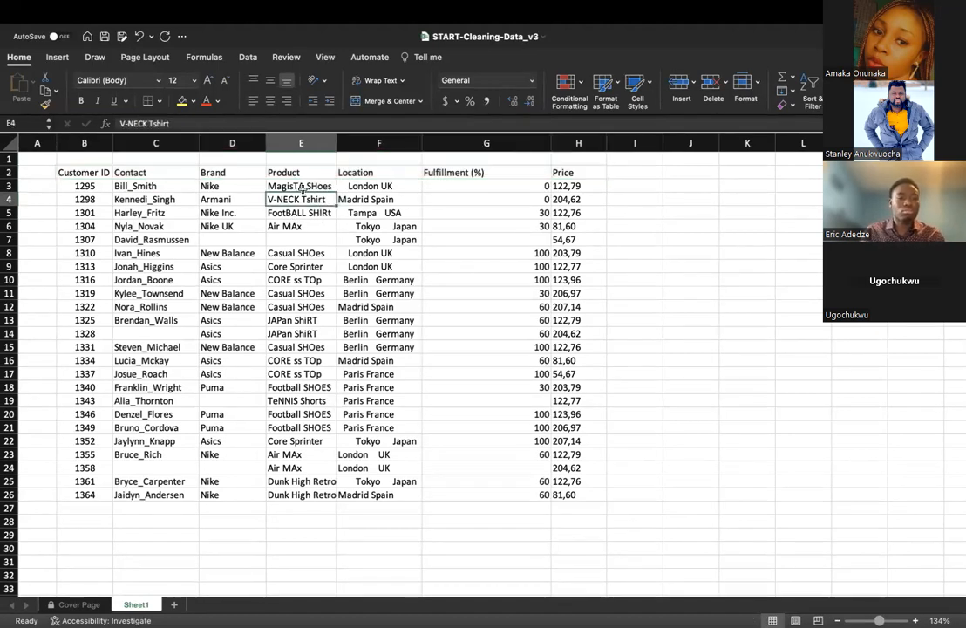
left_click(295, 238)
scroll(313, 198, "up", 2)
scroll(314, 199, "up", 10)
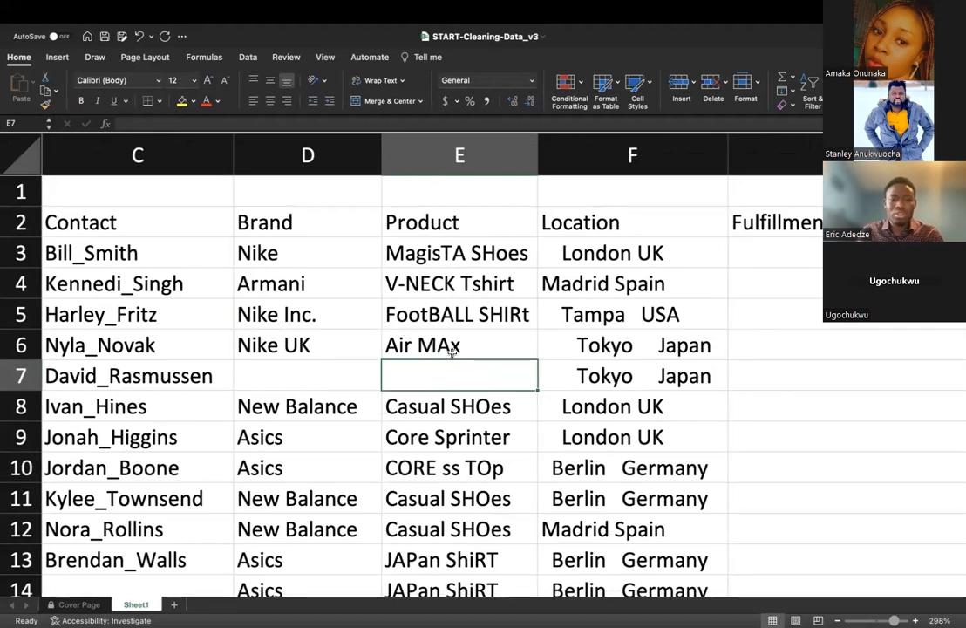
left_click(400, 349)
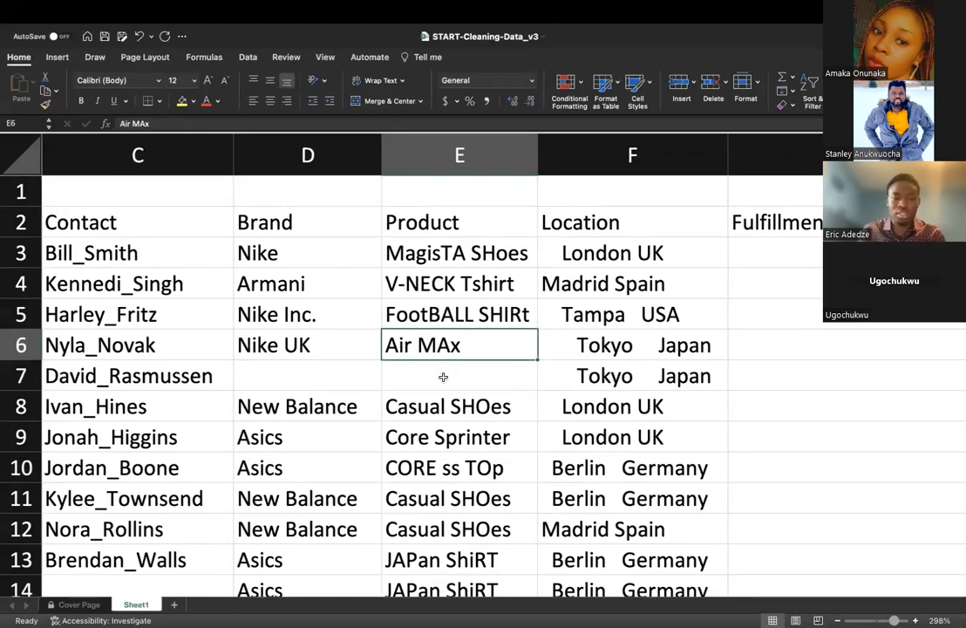
Step: Examine the spacing of the Location entries in rows 3 to 7
scroll(430, 384, "down", 2)
scroll(431, 384, "down", 2)
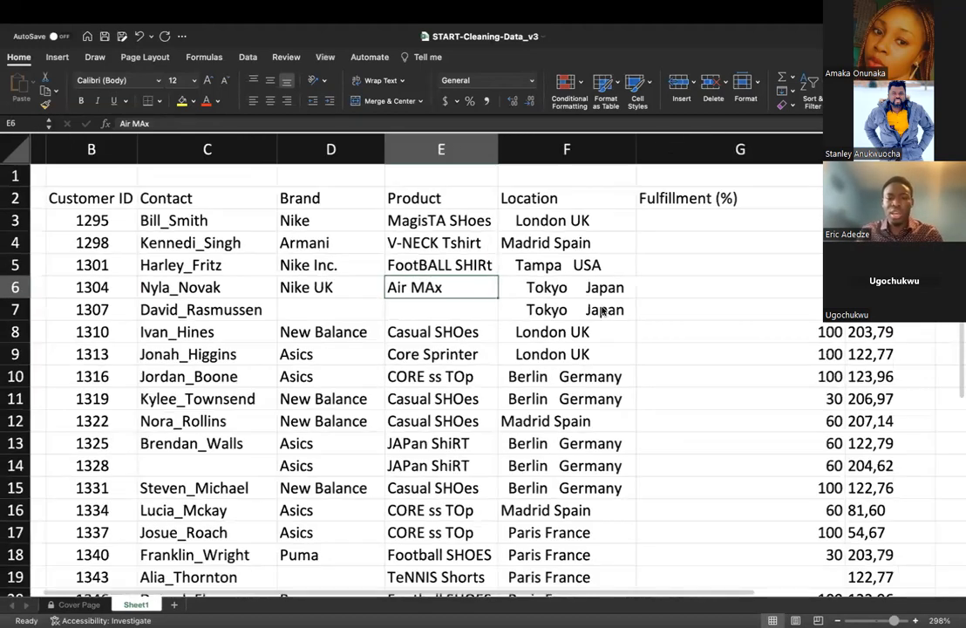
scroll(610, 309, "left", 1)
left_click(610, 223)
left_click(648, 251)
left_click(638, 287)
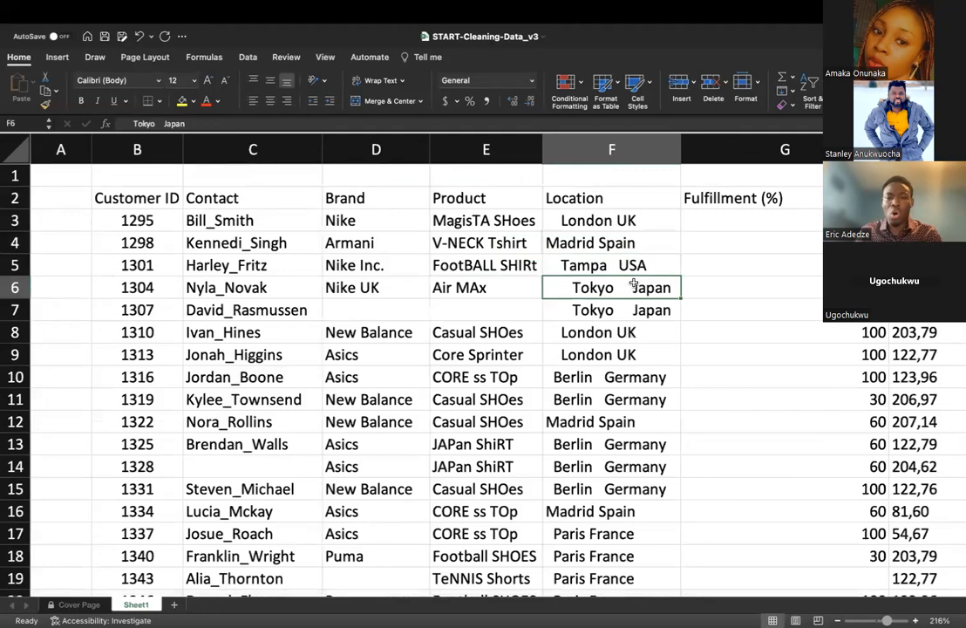
left_click(626, 312)
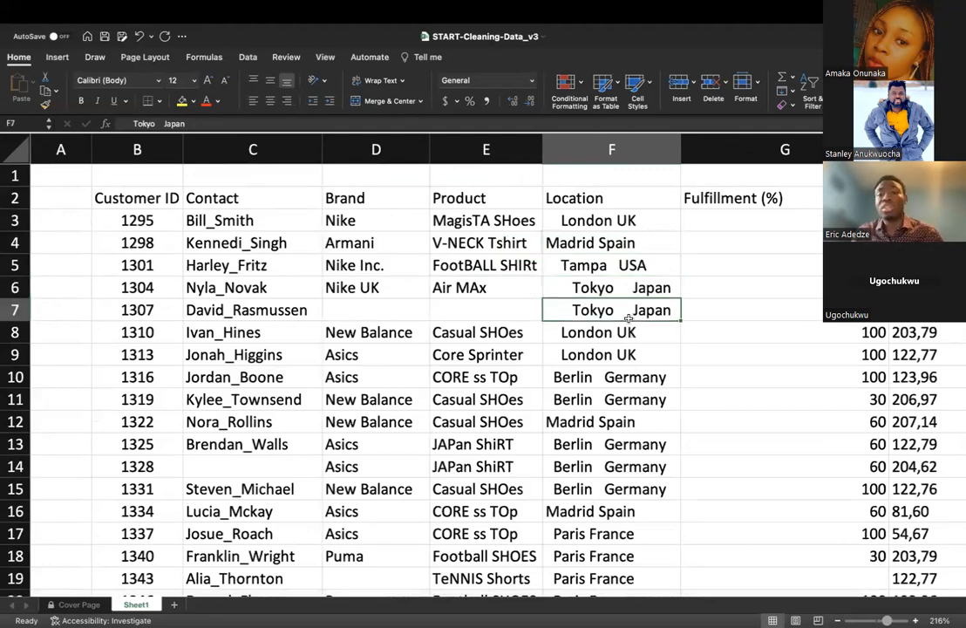
Step: Highlight the full dataset from the Customer ID header to the last Price entry, then clear the selection
scroll(628, 317, "down", 3)
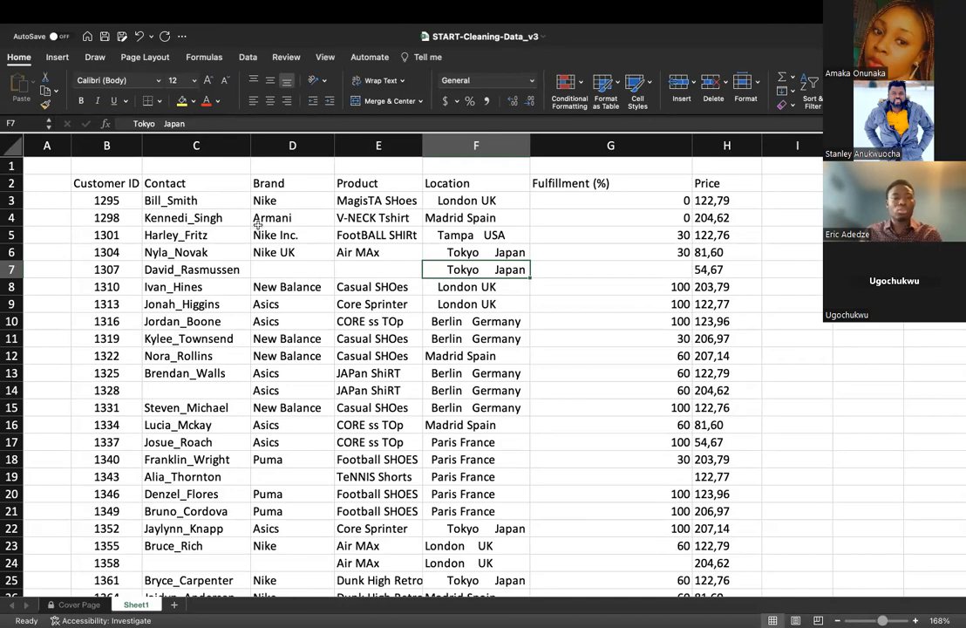
scroll(258, 227, "down", 5)
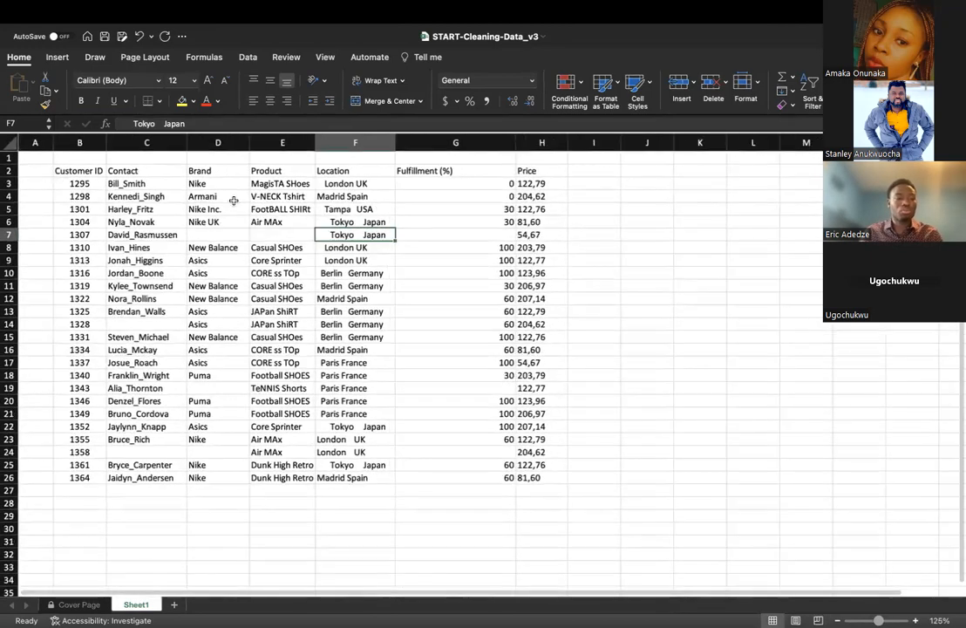
left_click_drag(83, 171, 529, 476)
left_click(624, 399)
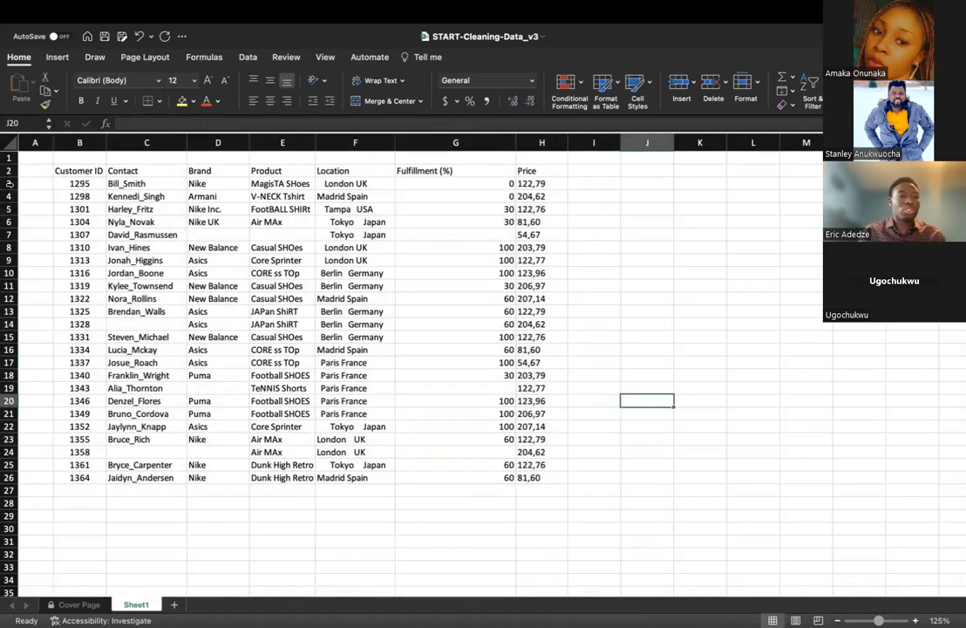
Step: Starting at the Customer ID header, extend the selection to the last row and across to the Price column
left_click(87, 171)
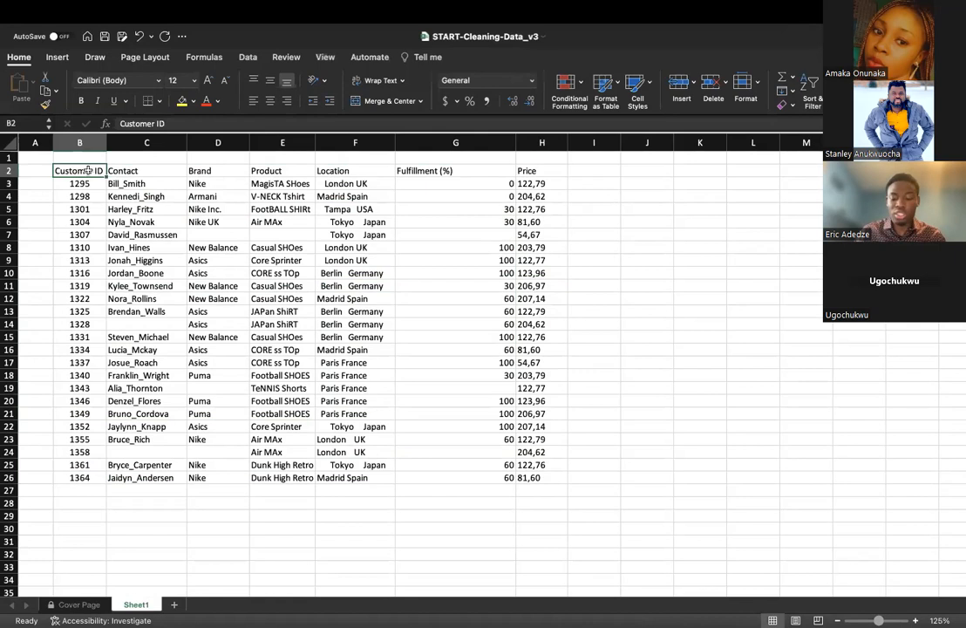
key("super+shift+Down")
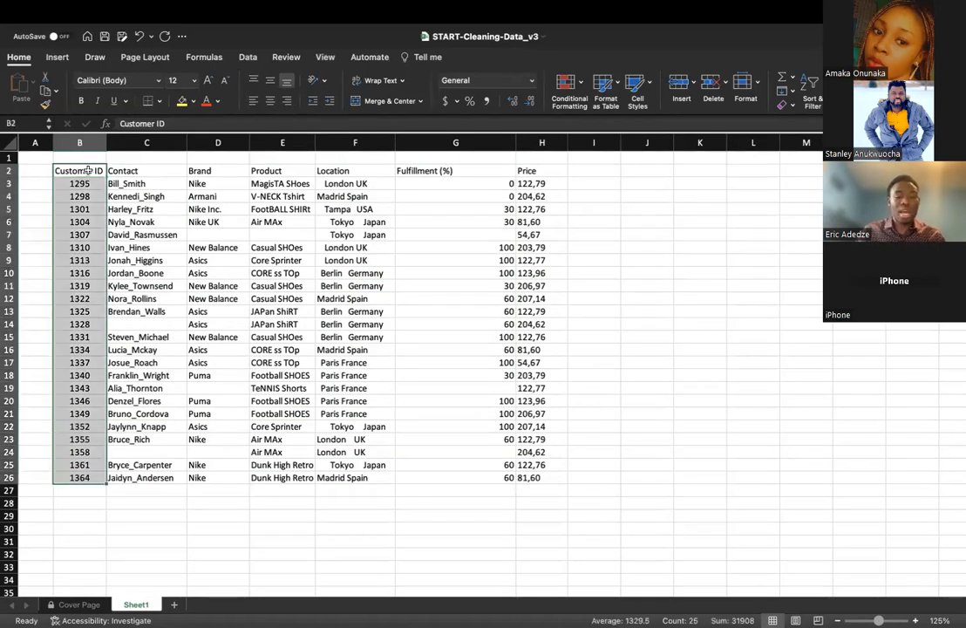
key("super+shift+Right")
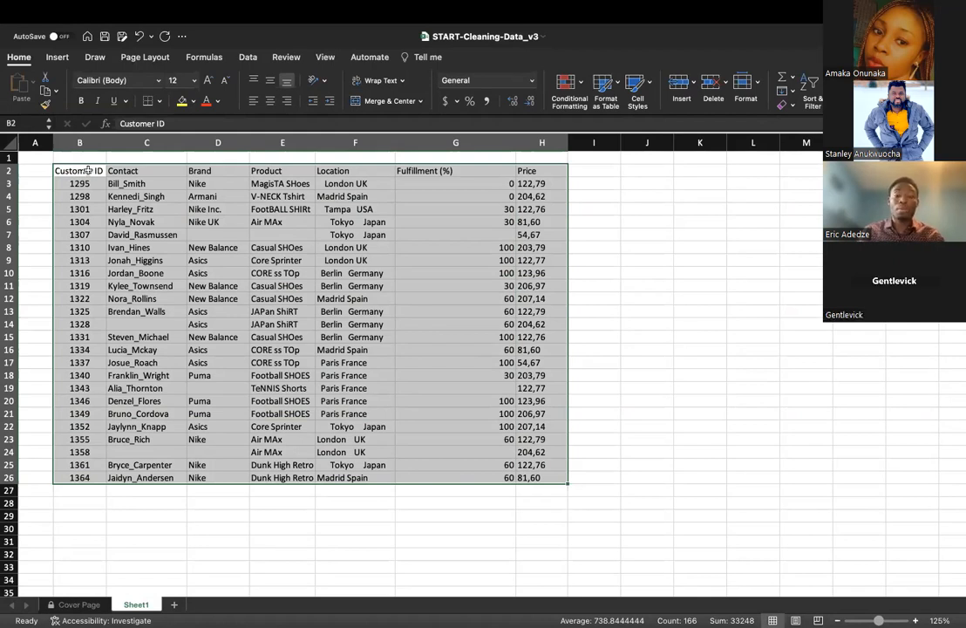
Step: Enter the note "Ctl + Shift" in cell K4
left_click(719, 200)
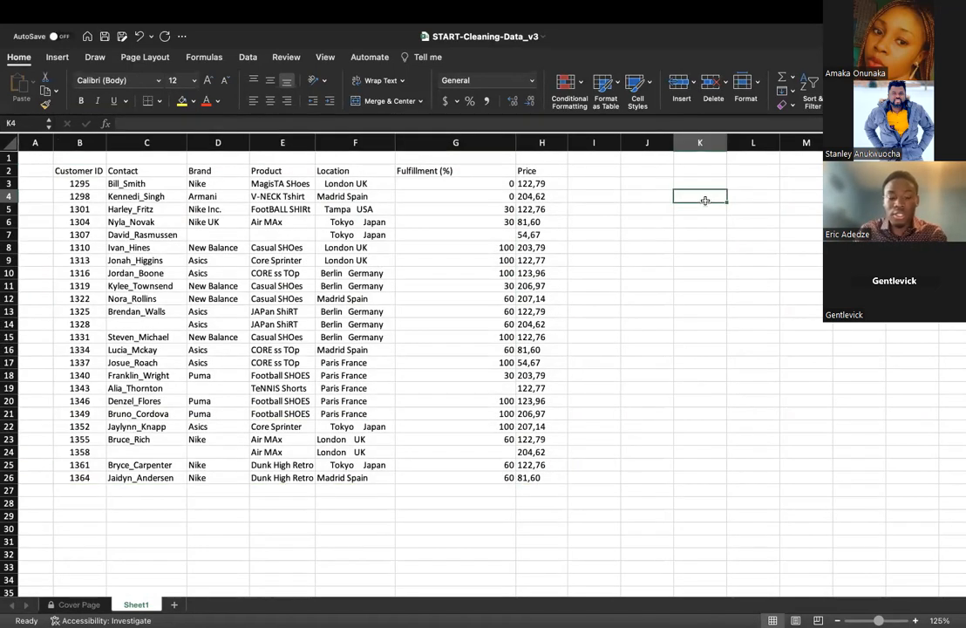
type("C")
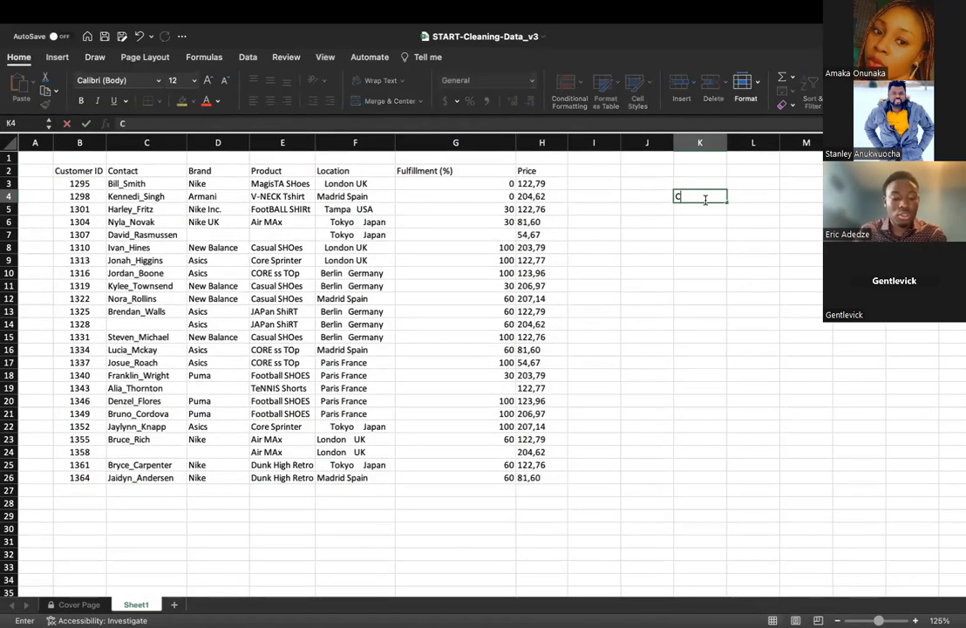
type("tl +")
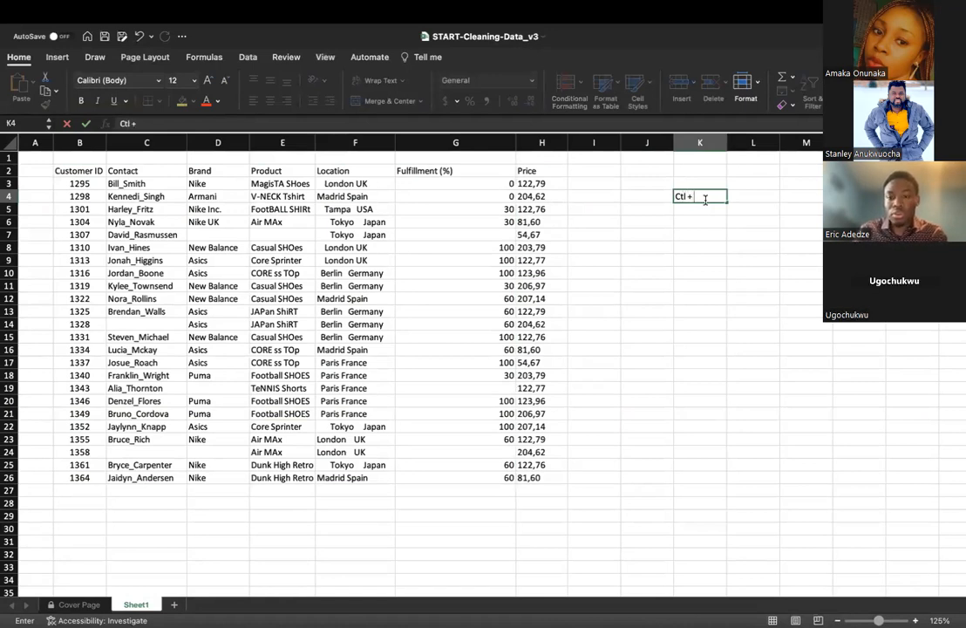
type(" Shift")
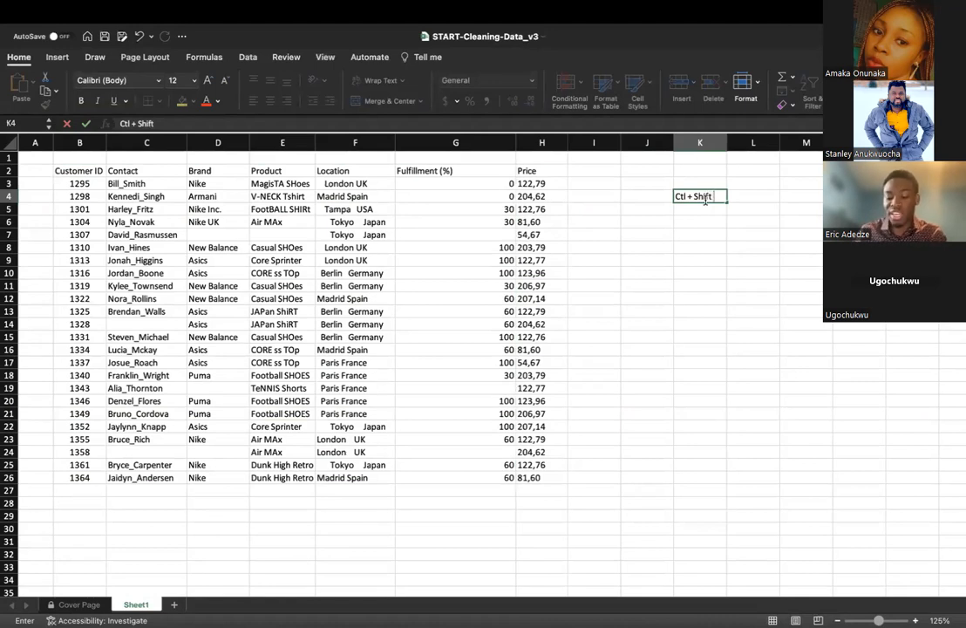
key("Return")
Step: Delete the note text from cell K4, leaving the cell empty
left_click(706, 199)
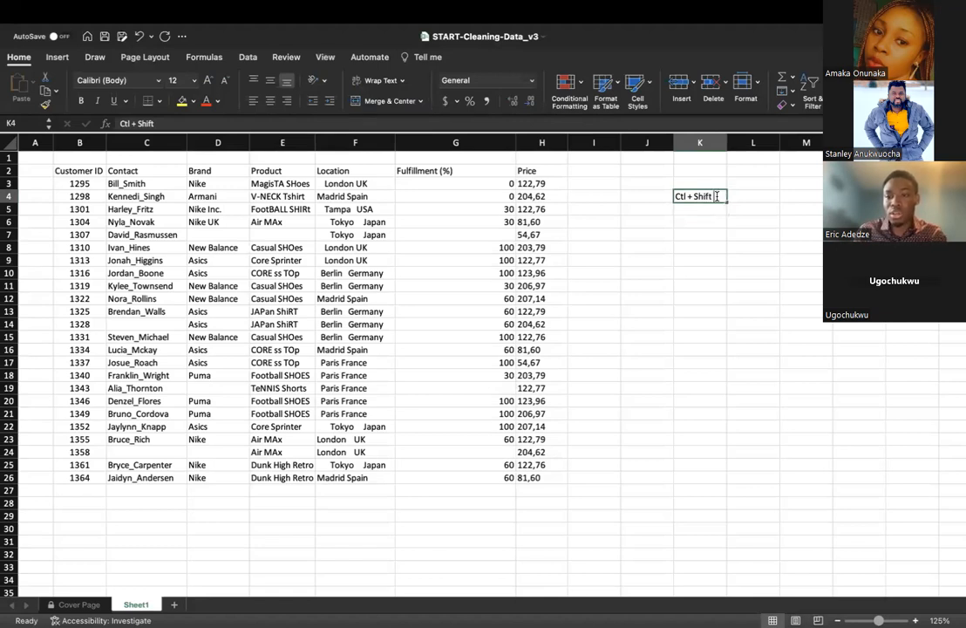
double_click(715, 196)
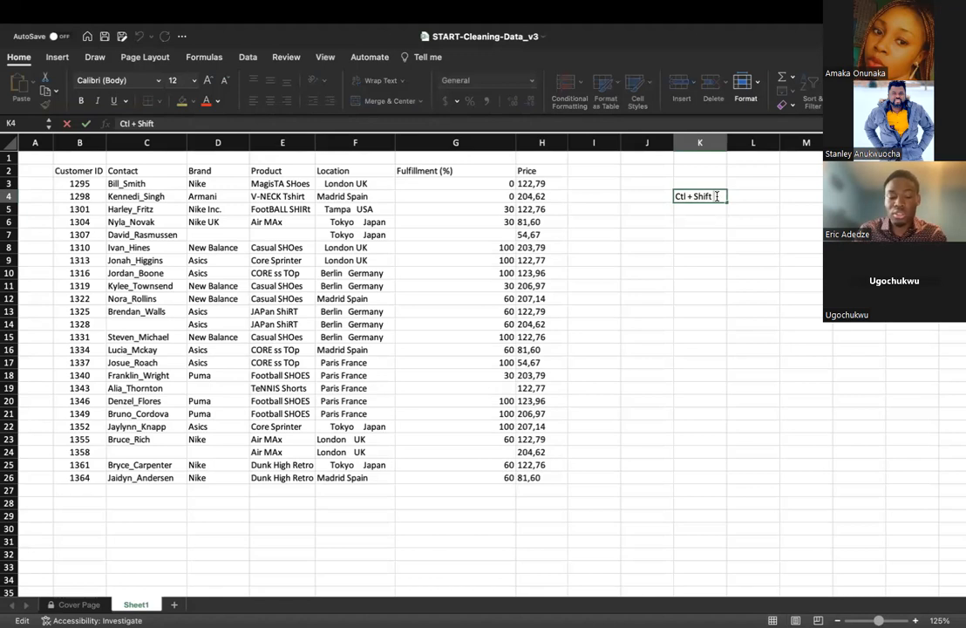
key("BackSpace")
key("BackSpace")
key("BackSpace")
key("BackSpace")
key("BackSpace")
key("BackSpace")
key("BackSpace")
key("BackSpace")
key("BackSpace")
key("BackSpace")
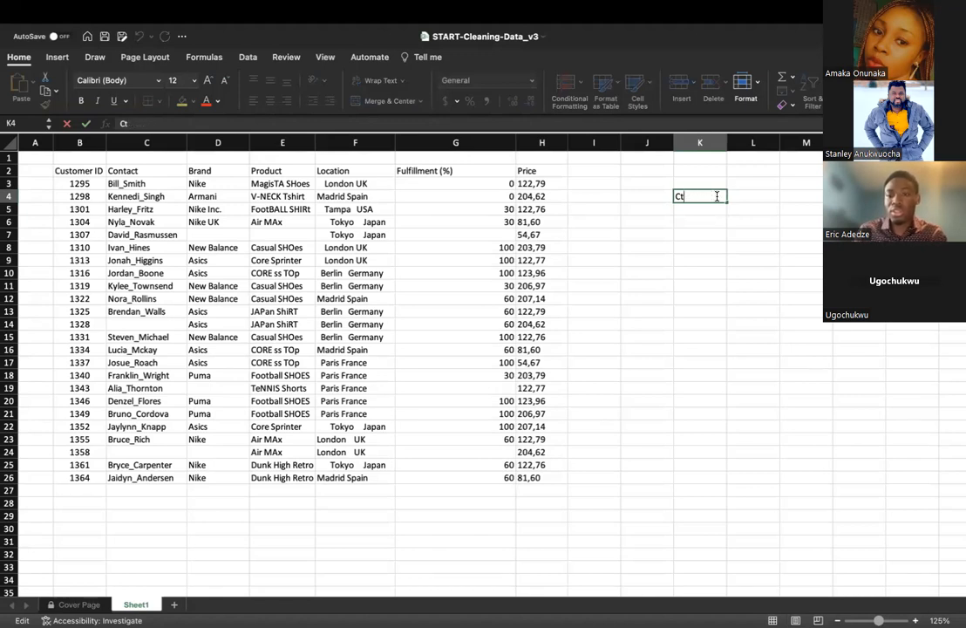
left_click(704, 237)
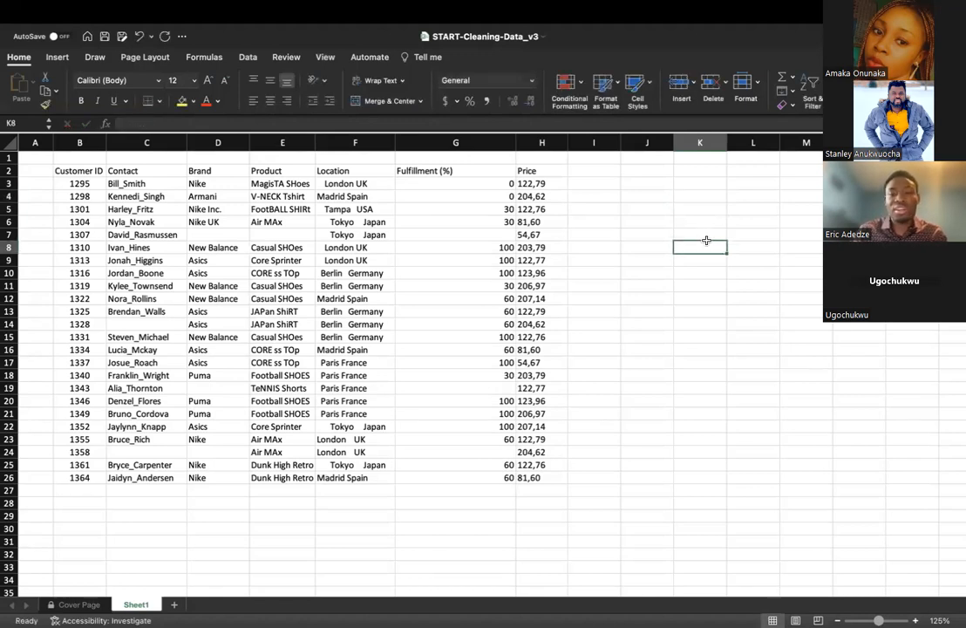
left_click(701, 194)
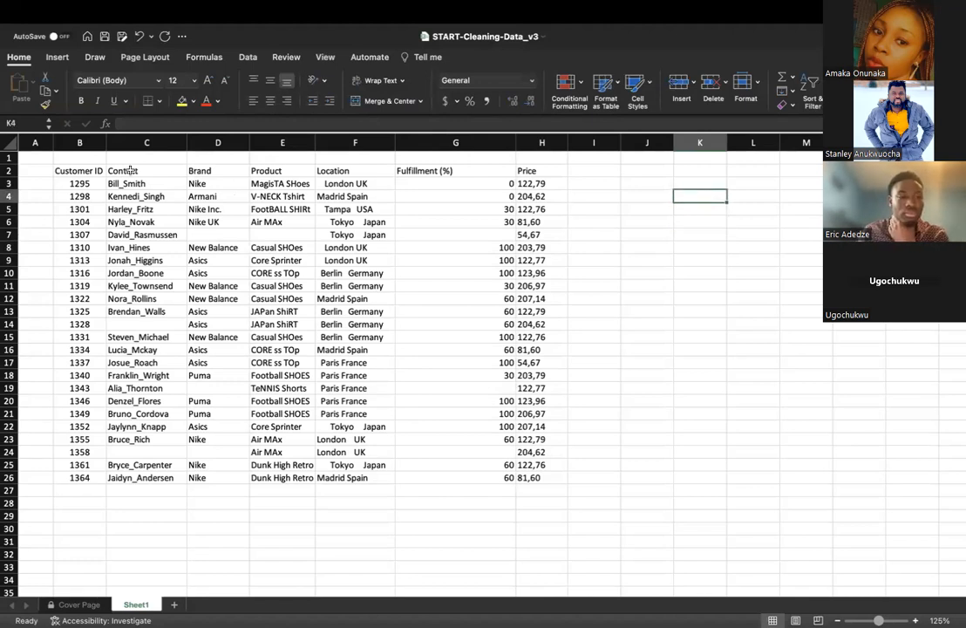
Step: Demonstrate manually selecting range B2:H26, then deselect it by choosing the empty cell J25
left_click(78, 171)
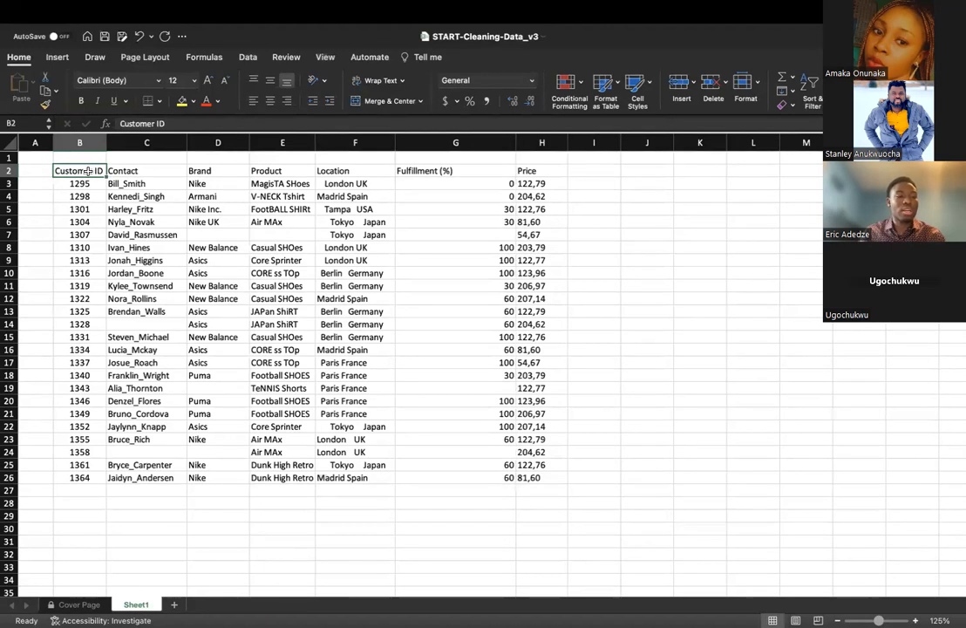
left_click_drag(78, 171, 542, 455)
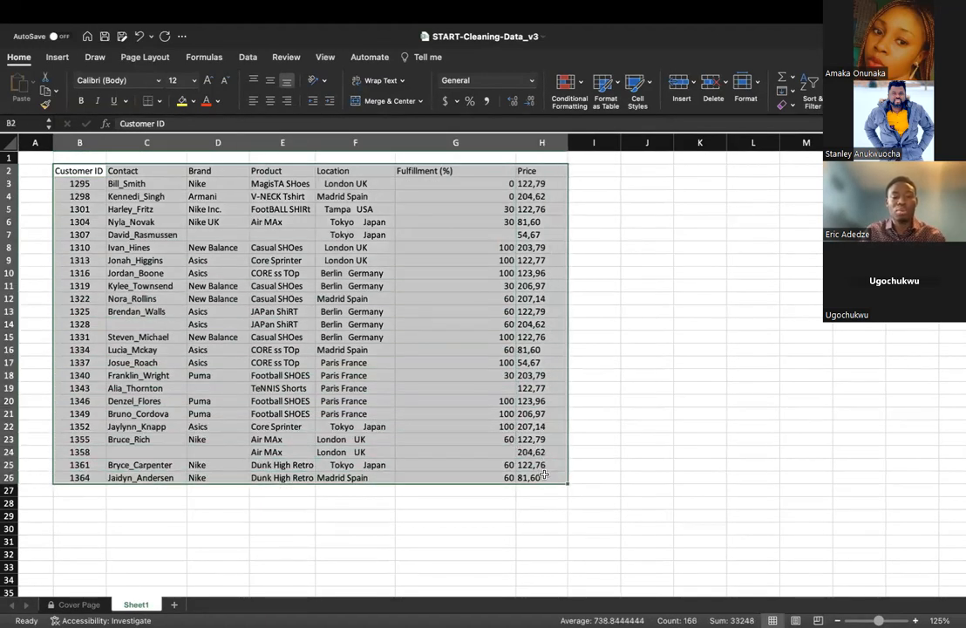
left_click(649, 462)
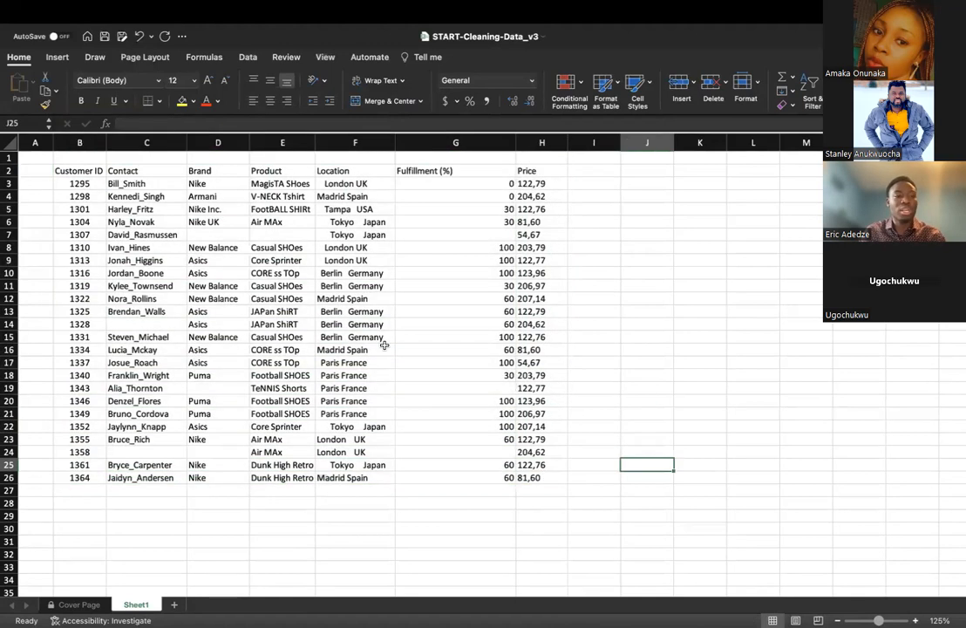
Step: Select the Customer ID column from its header to the last entry, then reduce the selection to the header cell
left_click(70, 171)
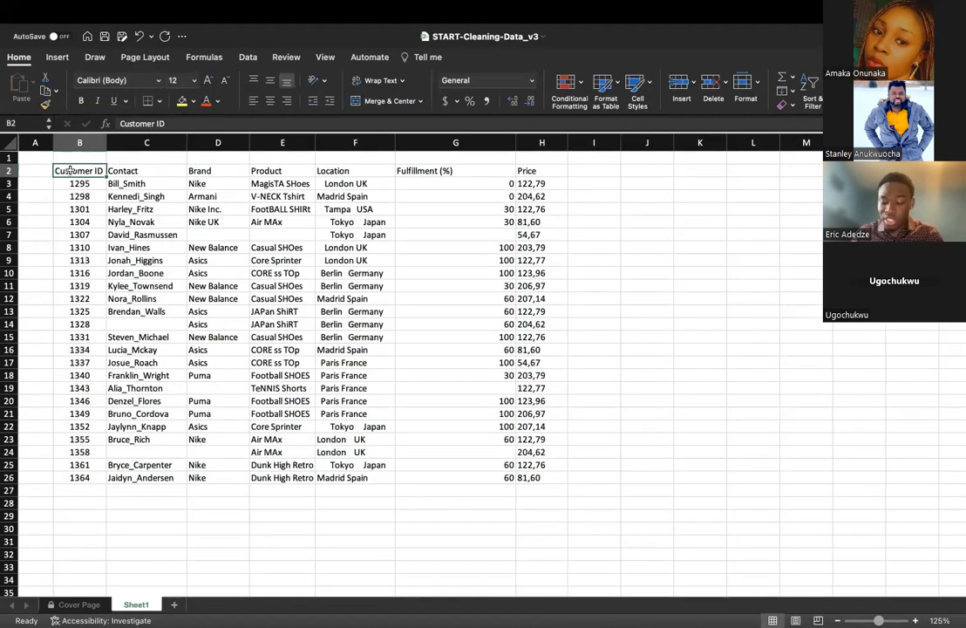
key("ctrl+shift+Down")
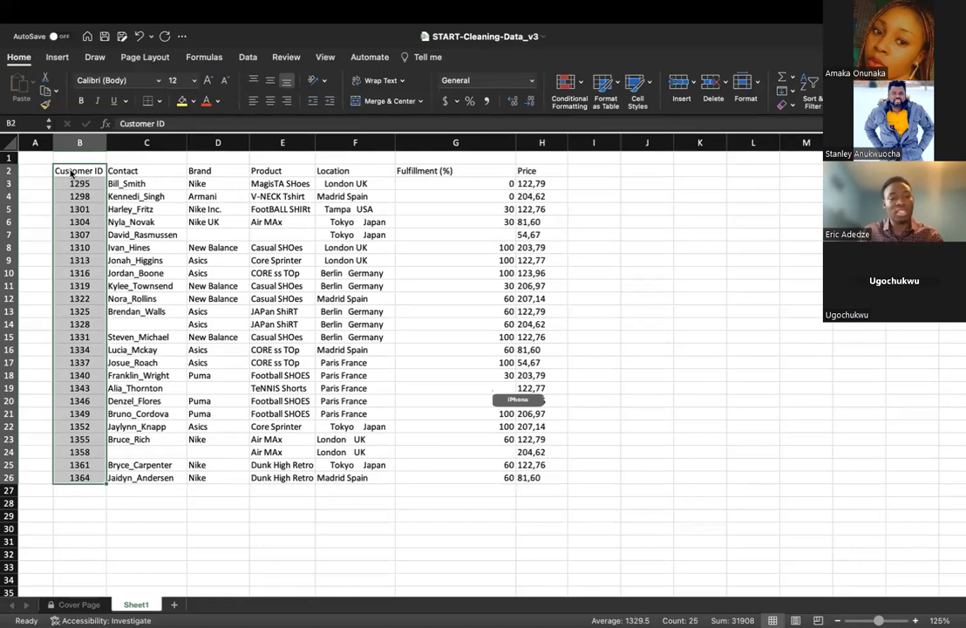
left_click(188, 222)
left_click(90, 172)
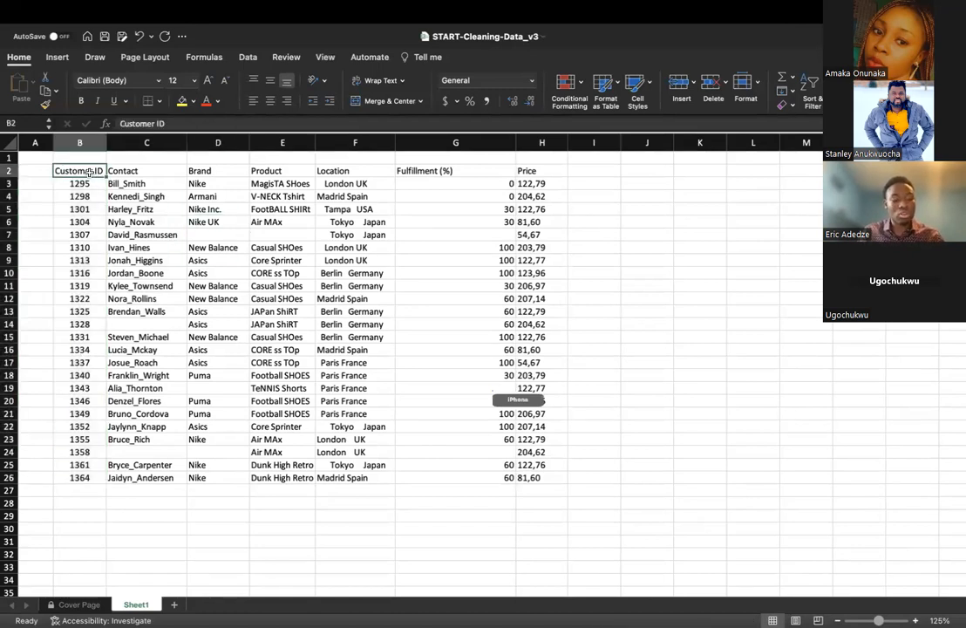
Step: Try converting range B2:H26 into a table with headers, undo the conversion and deselect the range
key("super+a")
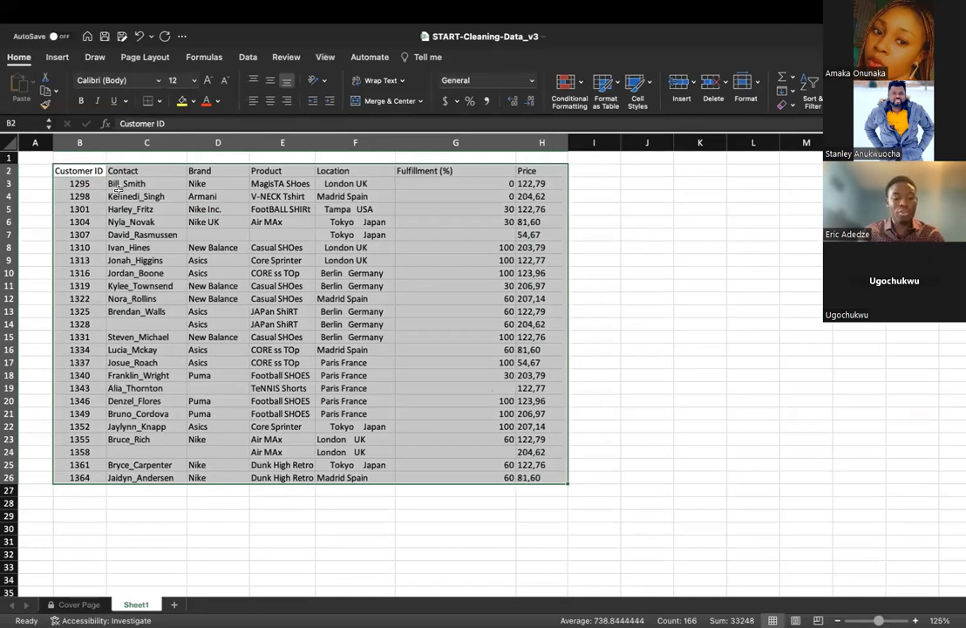
key("ctrl+t")
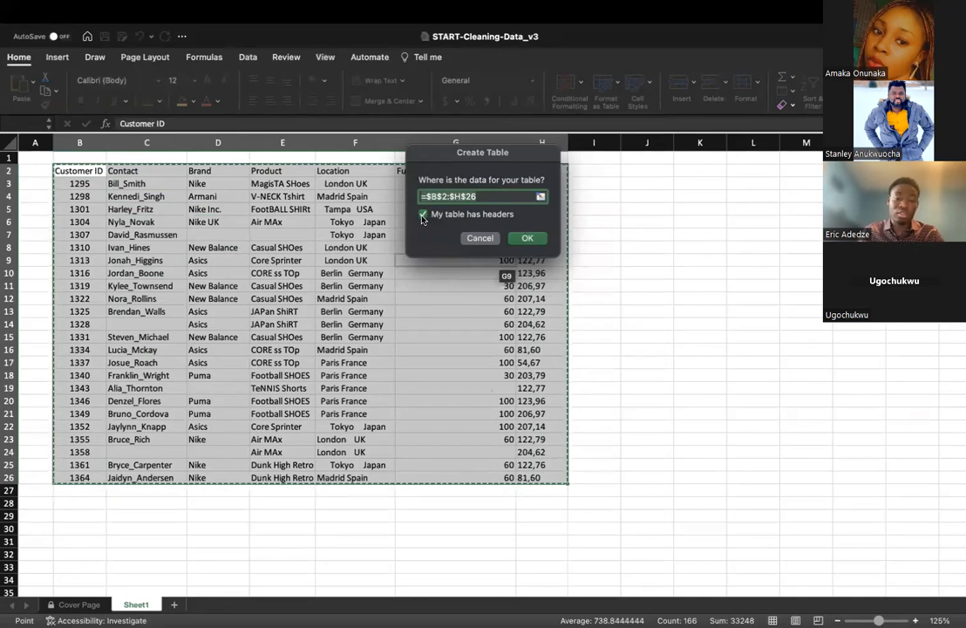
left_click(525, 239)
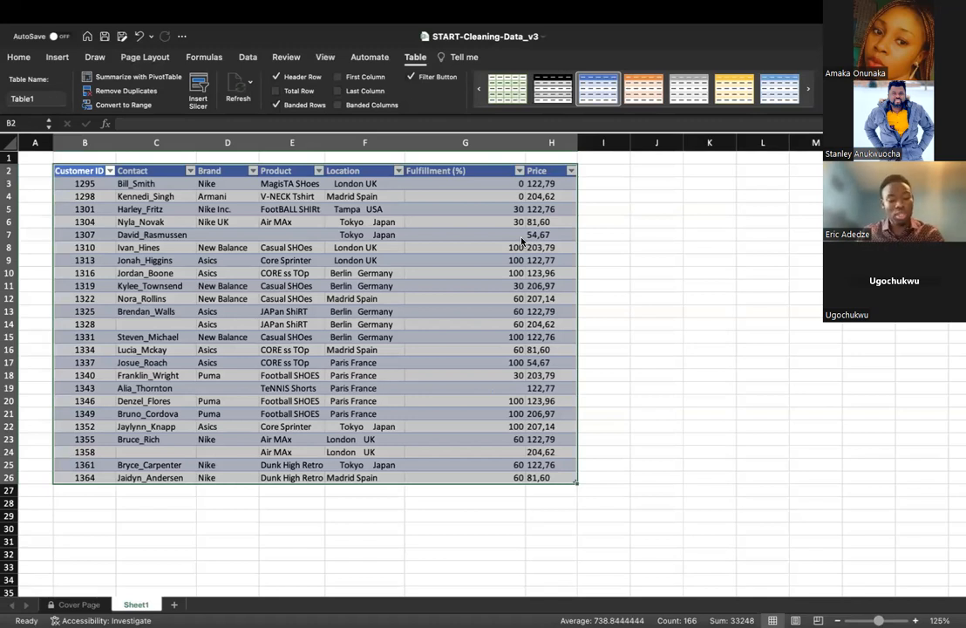
key("super+z")
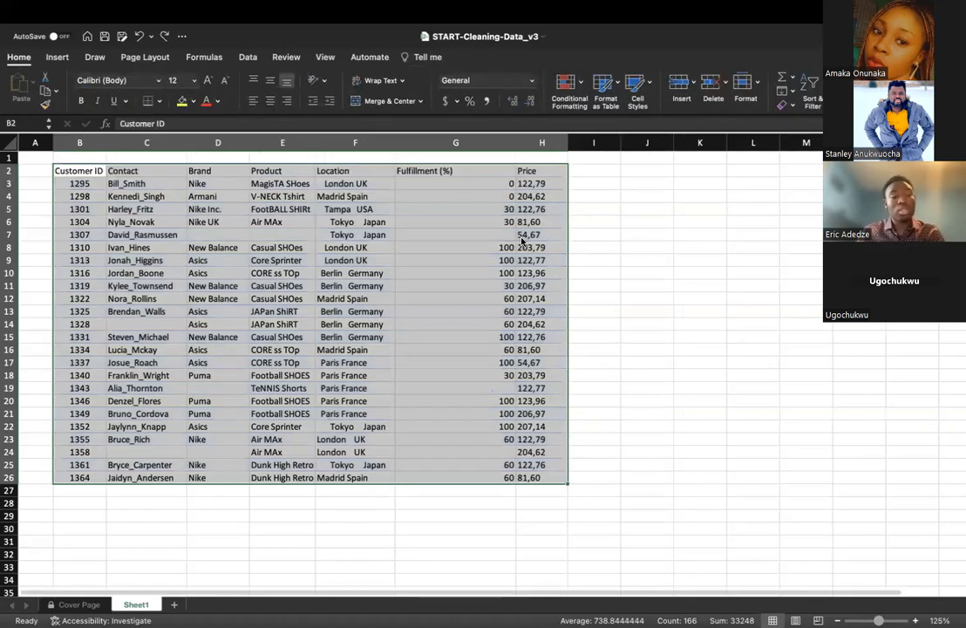
left_click(684, 241)
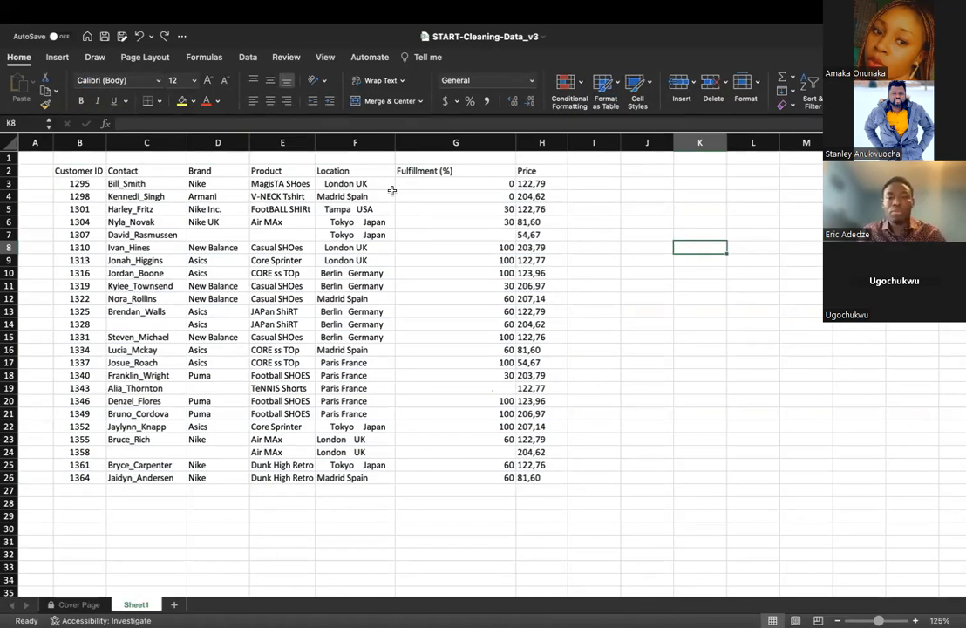
Step: Try the Currency number format on the entire Price column
left_click(534, 145)
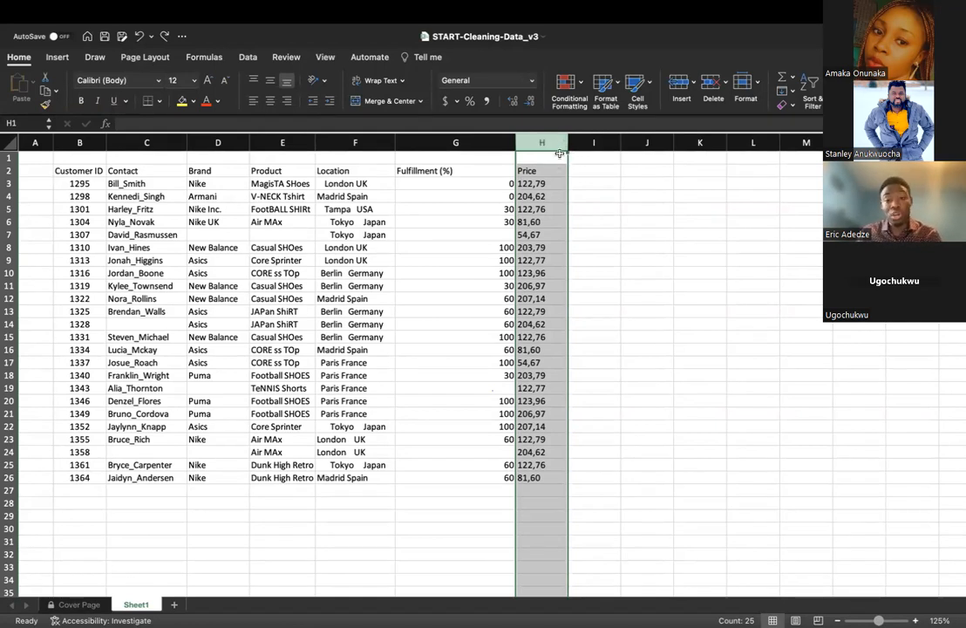
left_click(634, 207)
left_click(543, 141)
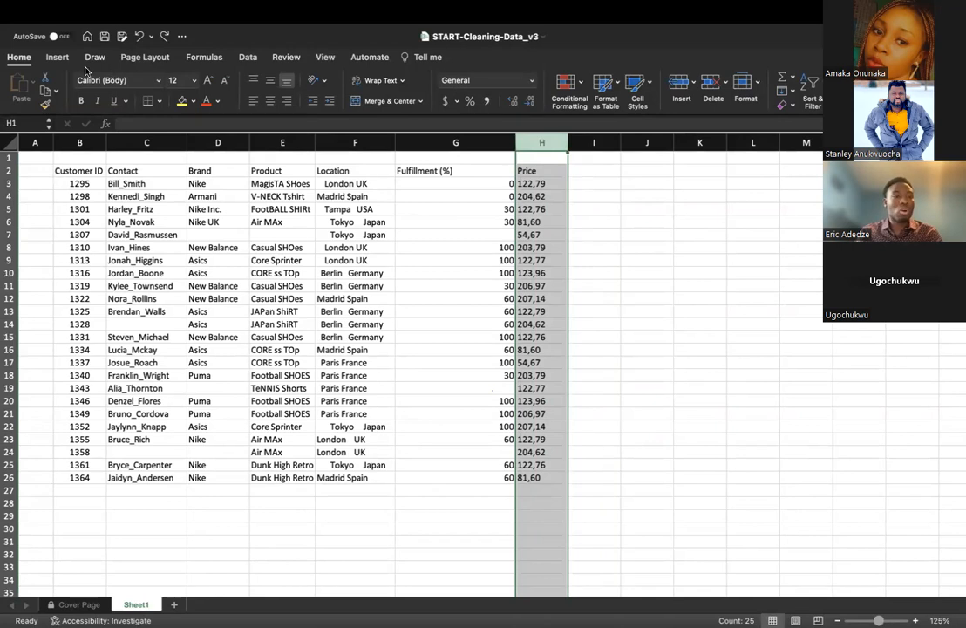
left_click(27, 61)
left_click(27, 61)
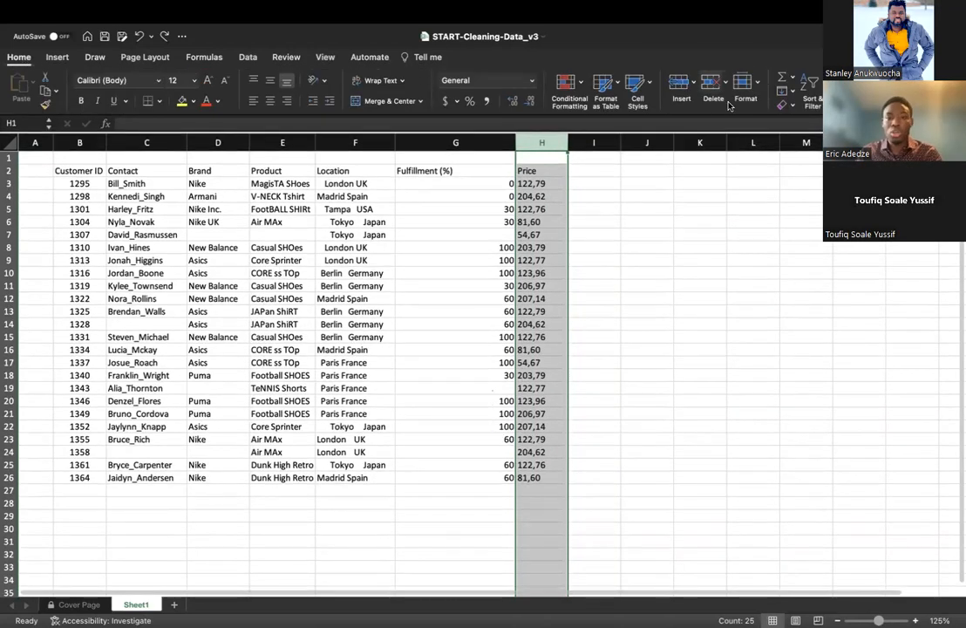
left_click(531, 81)
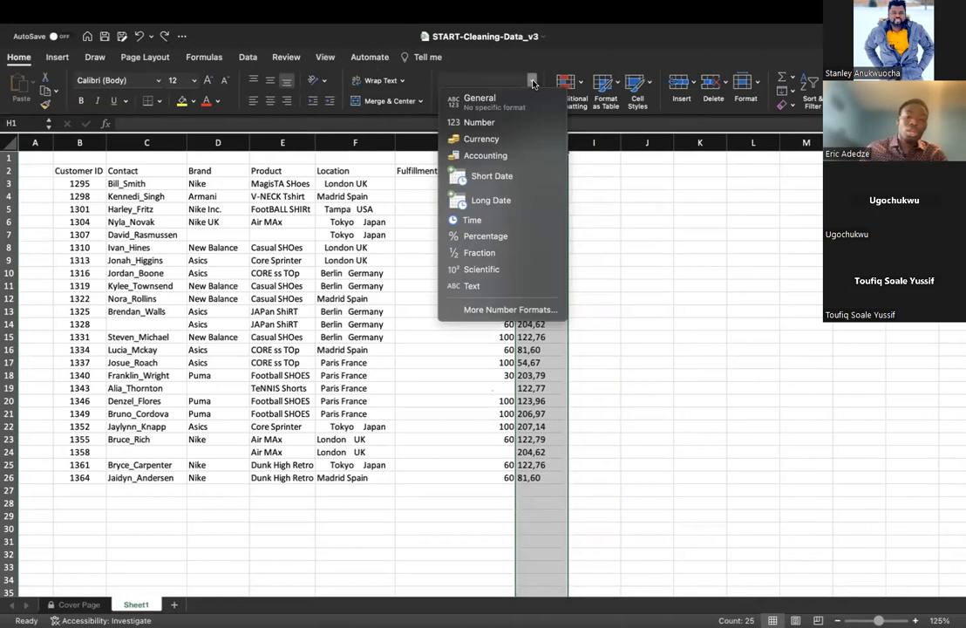
left_click(505, 139)
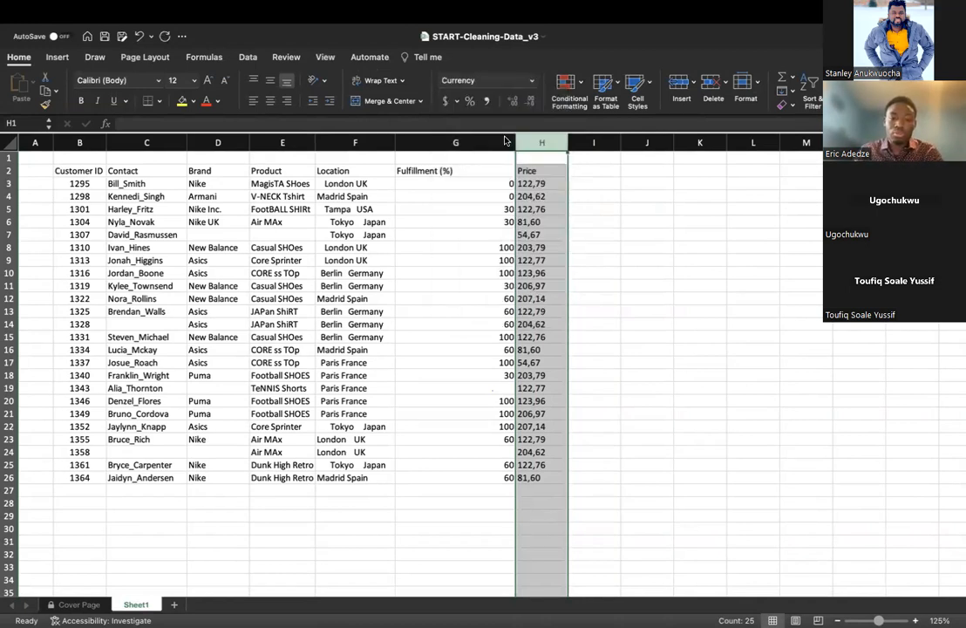
left_click(531, 80)
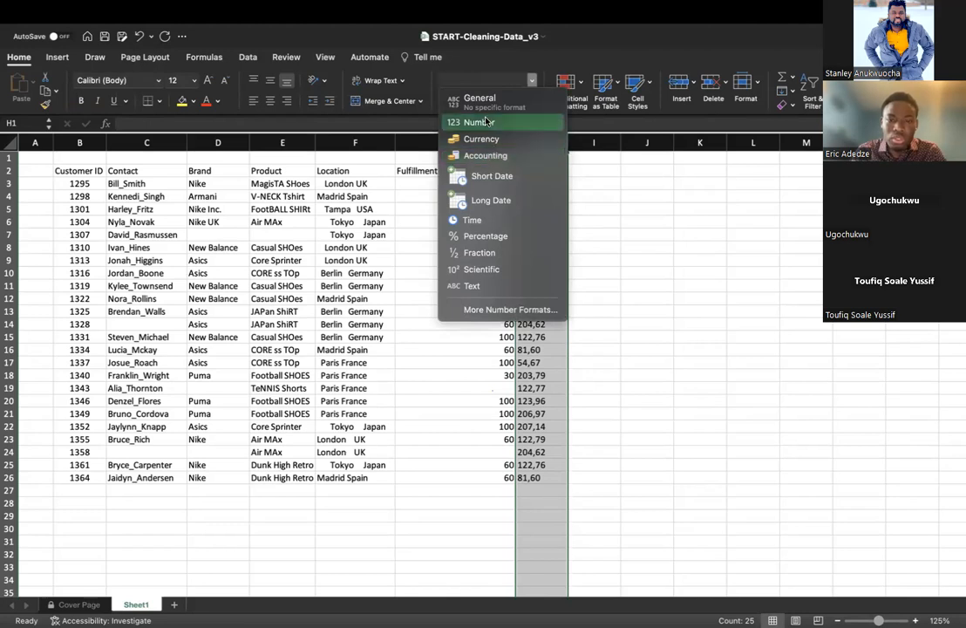
left_click(640, 272)
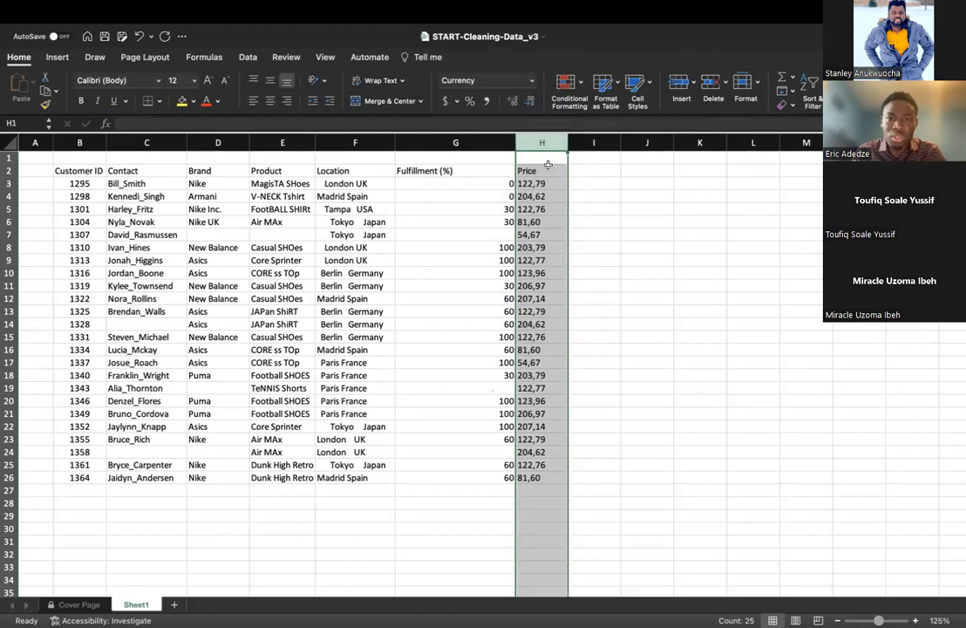
Step: Apply the $ English (United States) accounting format to the entire Price column and widen the column
left_click(445, 101)
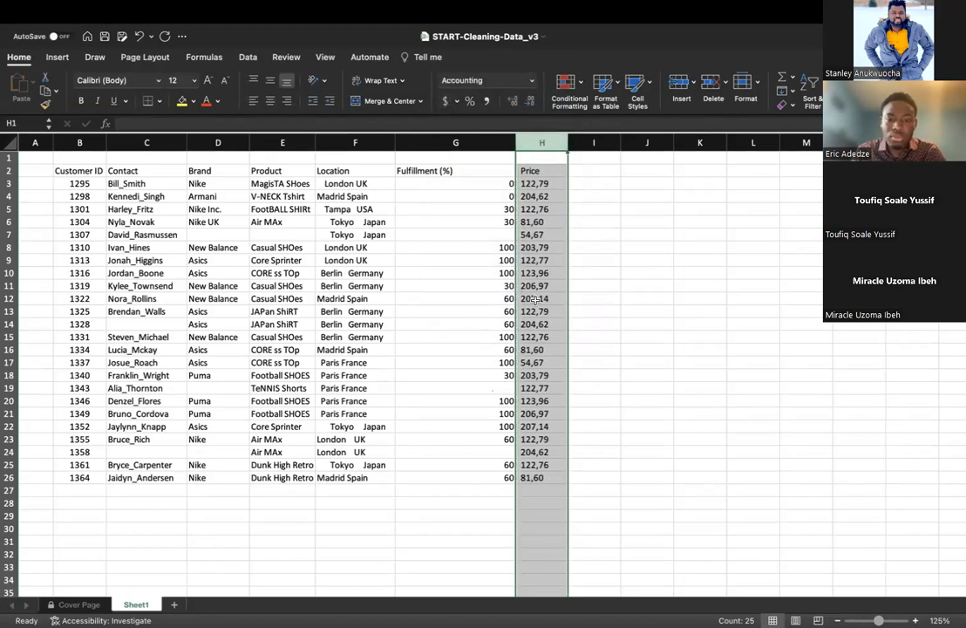
left_click(457, 102)
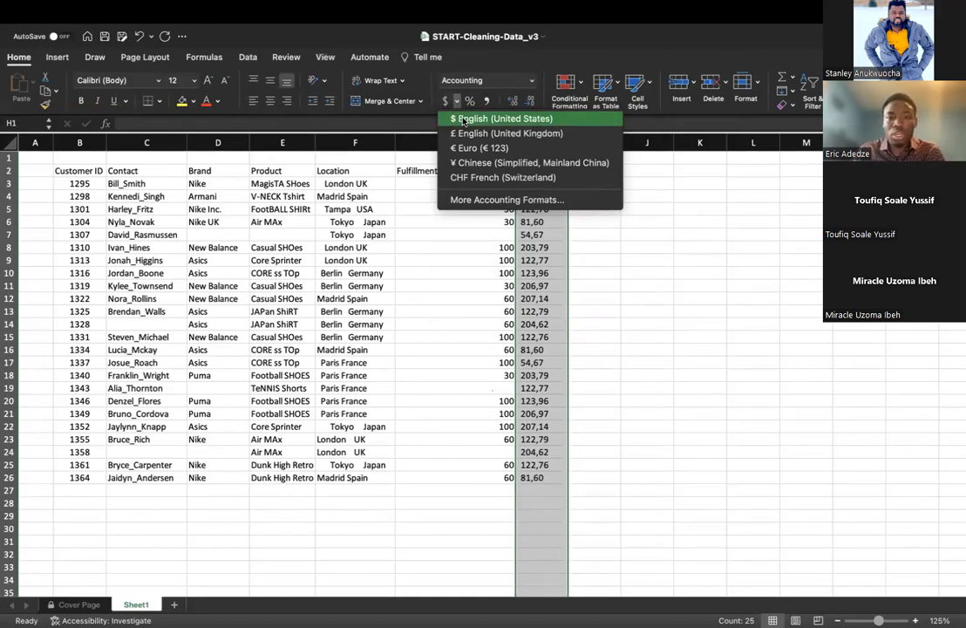
left_click(463, 120)
left_click_drag(567, 137, 670, 142)
left_click(554, 185)
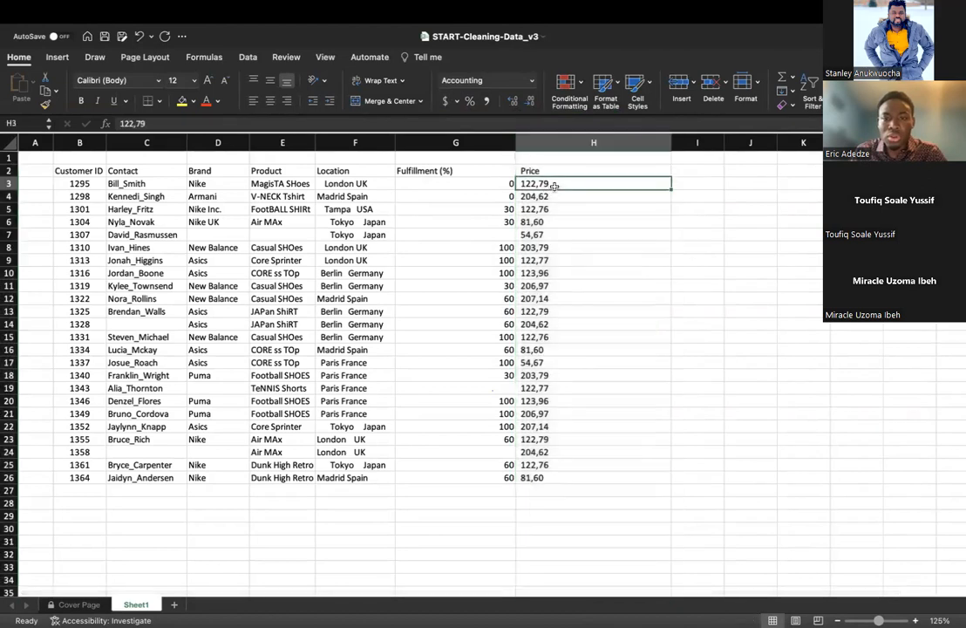
Step: Apply the $ English (United States) accounting format to only the price values in H3:H26
left_click(551, 143)
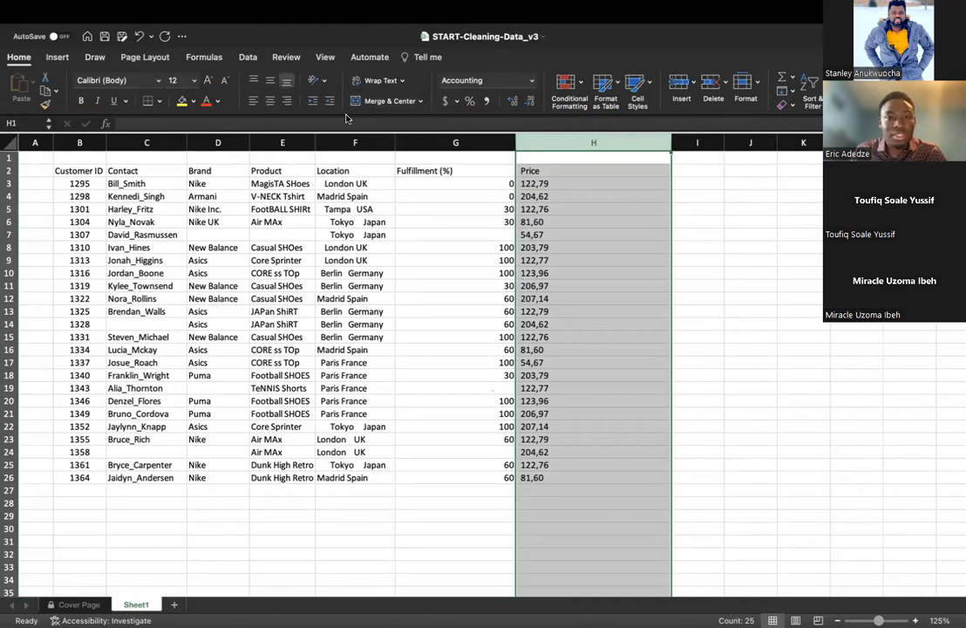
left_click(578, 219)
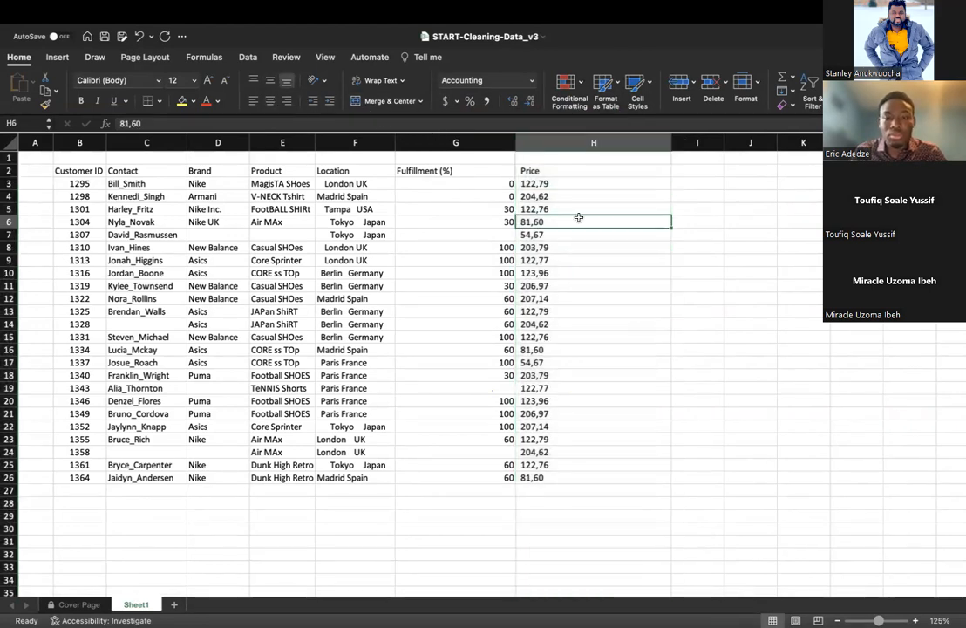
left_click(542, 182)
left_click_drag(555, 181, 558, 478)
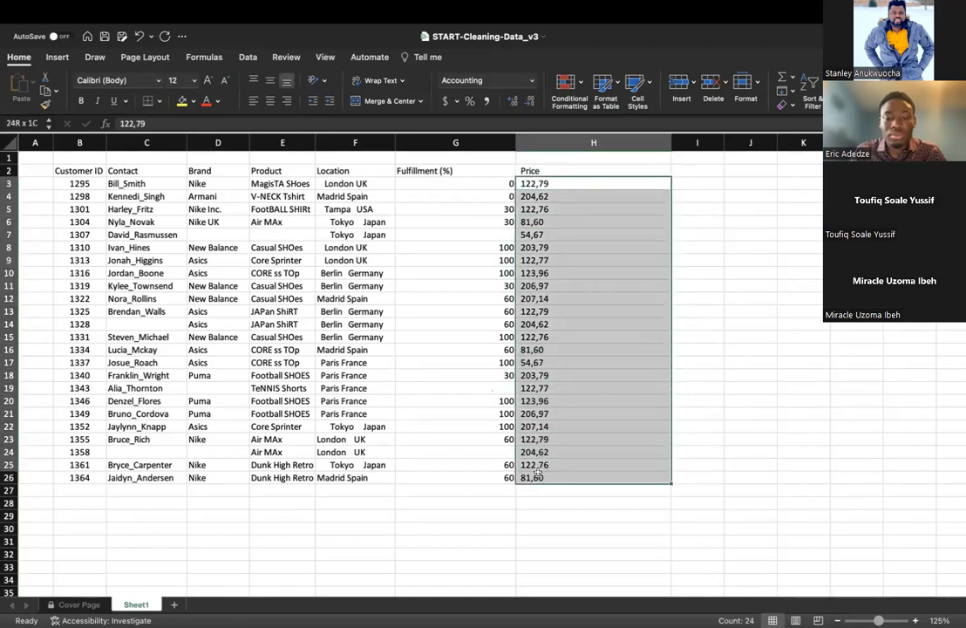
left_click(455, 102)
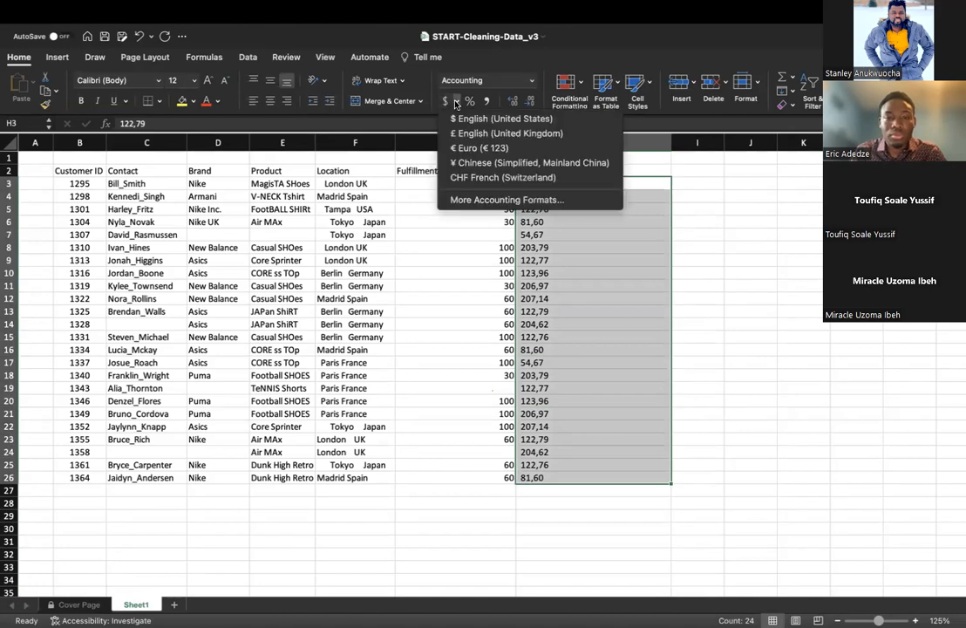
left_click(481, 123)
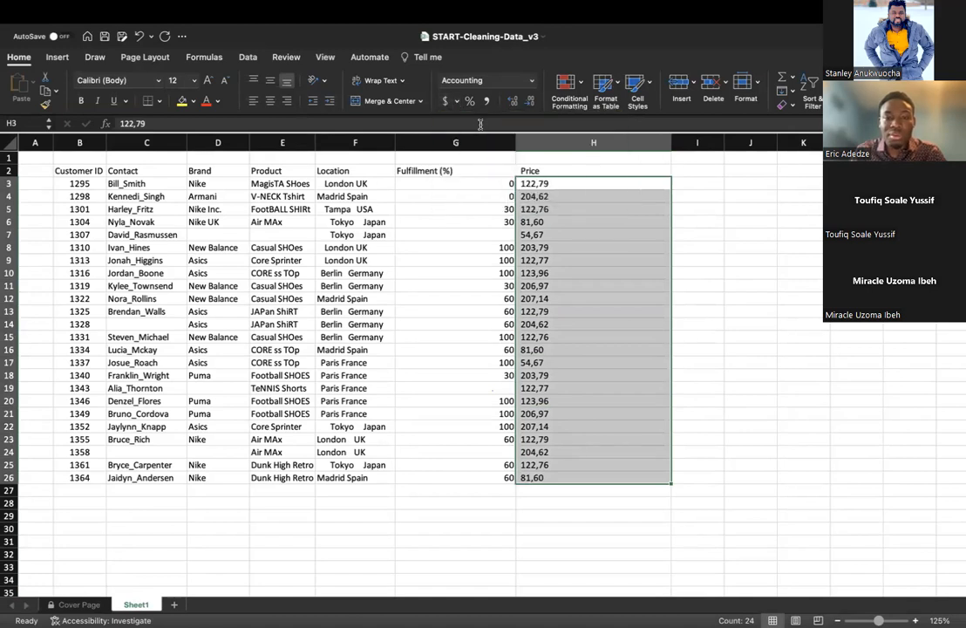
Step: Try the dollar accounting format on the Fulfillment (%) values in G3:G26 and undo it
left_click_drag(485, 185, 471, 480)
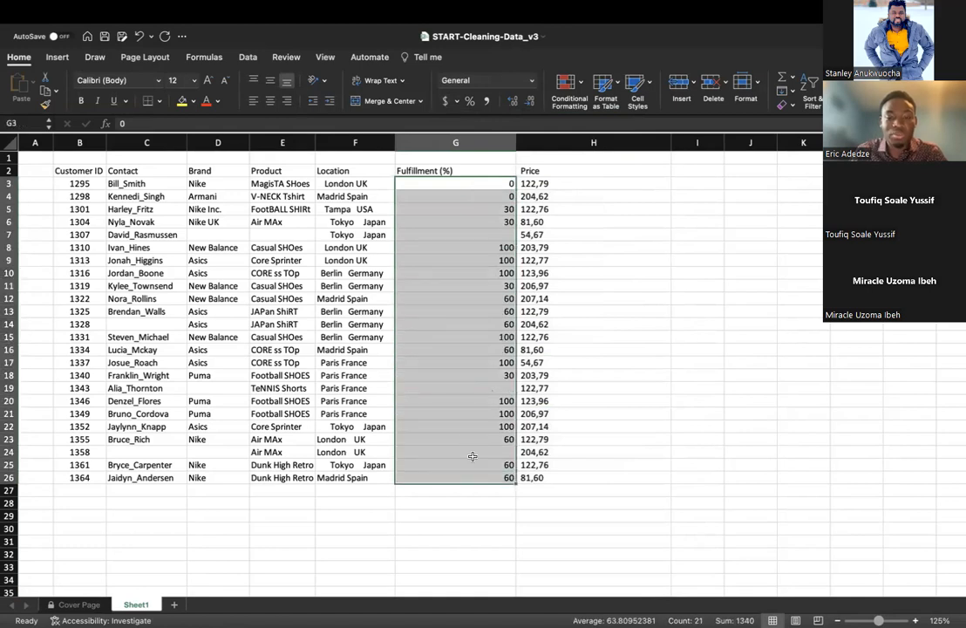
left_click(445, 102)
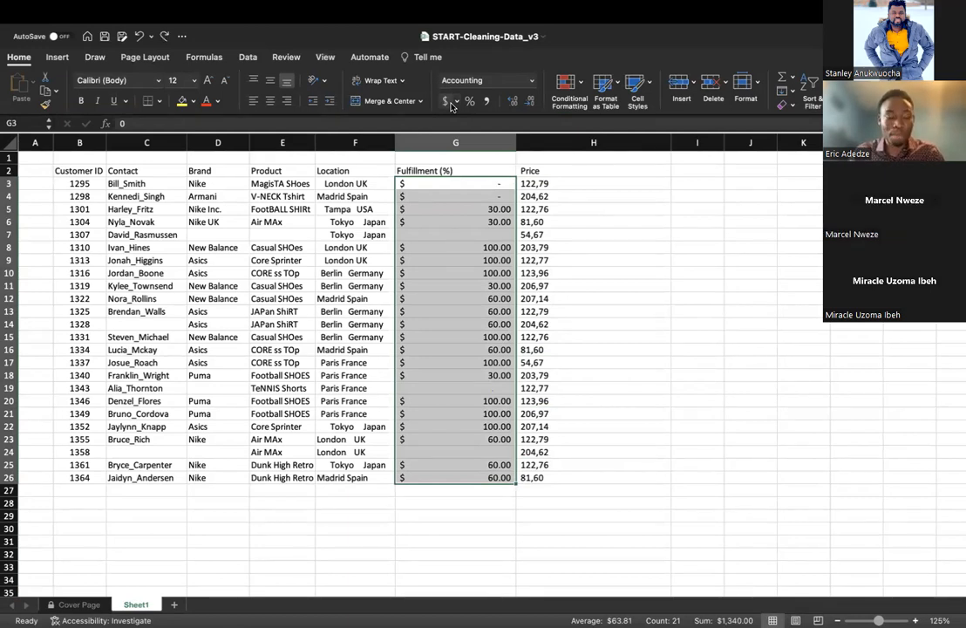
key("super+z")
left_click(605, 207)
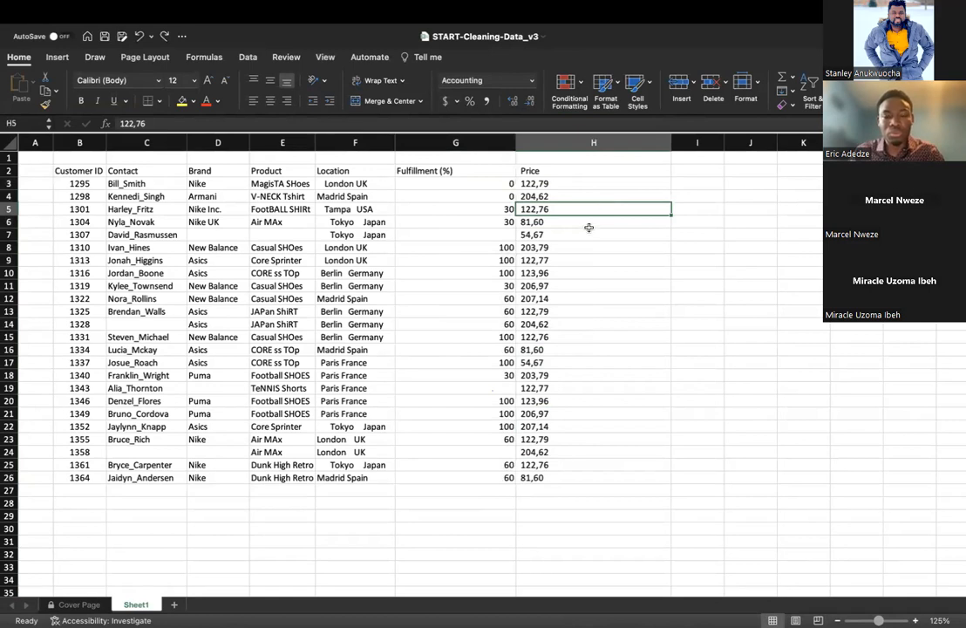
Step: Narrow the Fulfillment (%) and Price columns, and top-align the entire Price column
left_click_drag(677, 141, 592, 143)
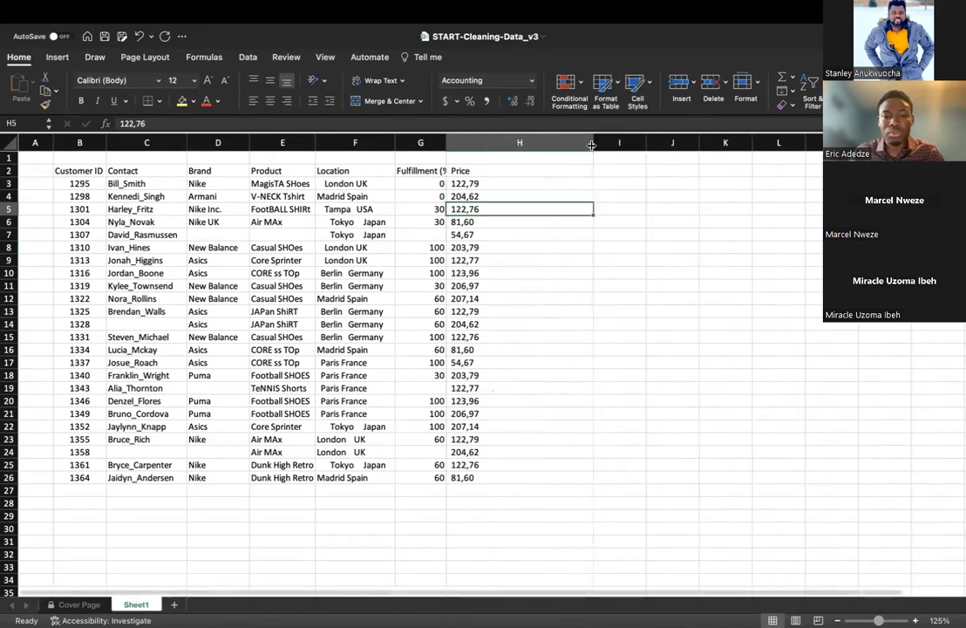
left_click(493, 142)
left_click(253, 80)
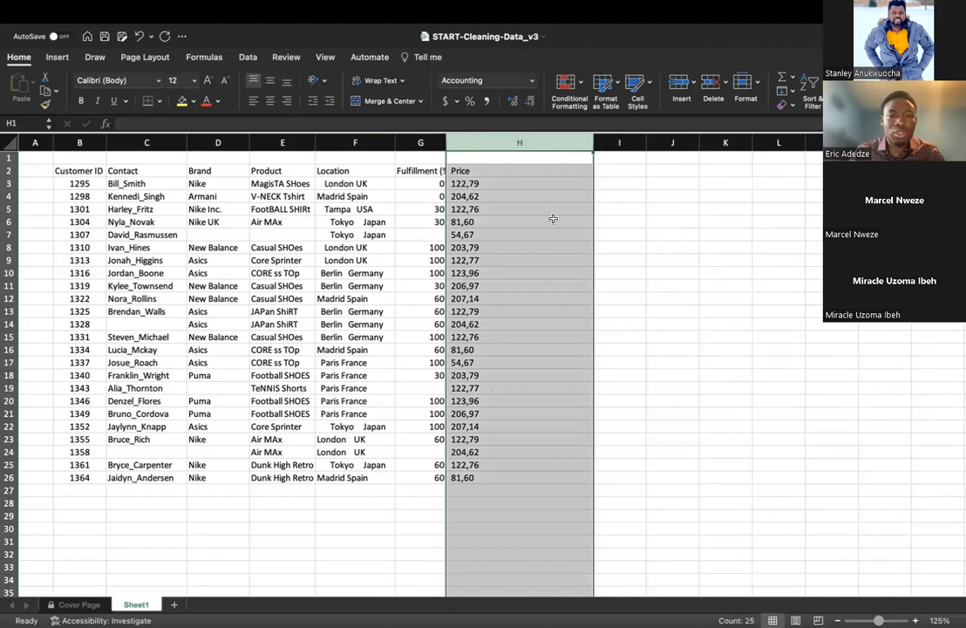
Step: Try centring the price values in H3:H26, and settle on right alignment for them
left_click(524, 196)
left_click_drag(562, 183, 498, 478)
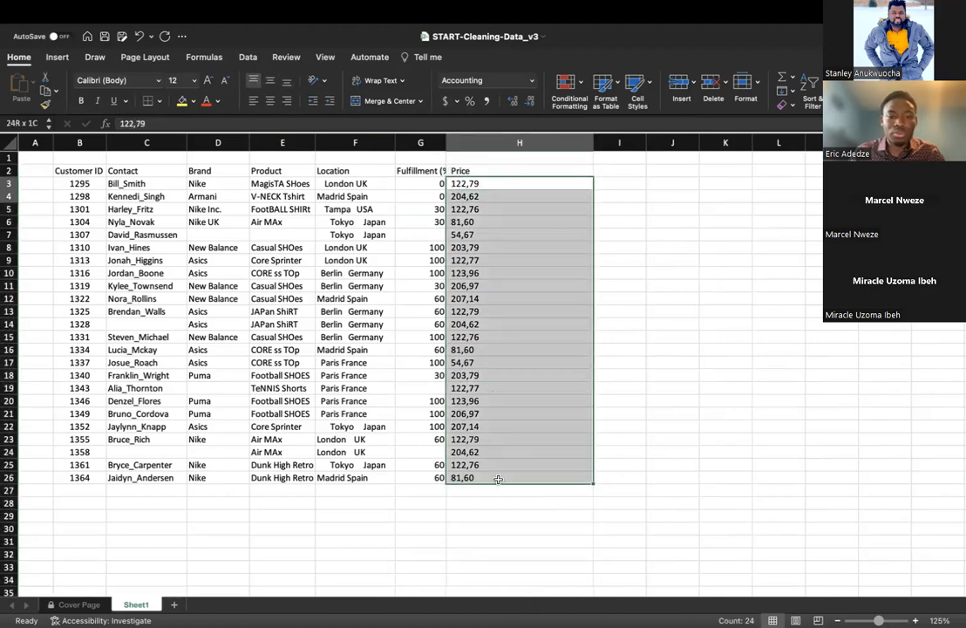
left_click(270, 101)
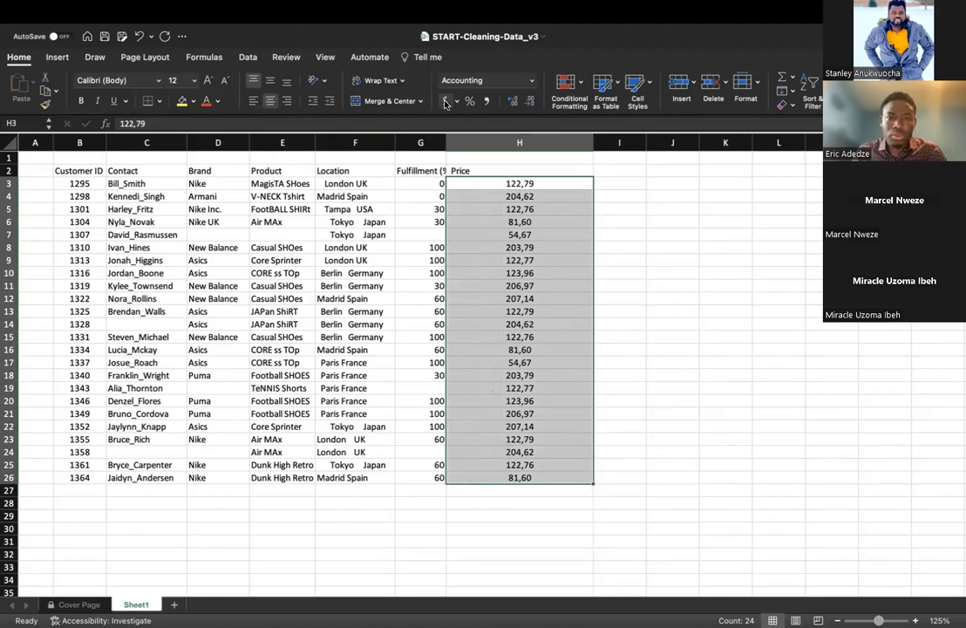
left_click(283, 103)
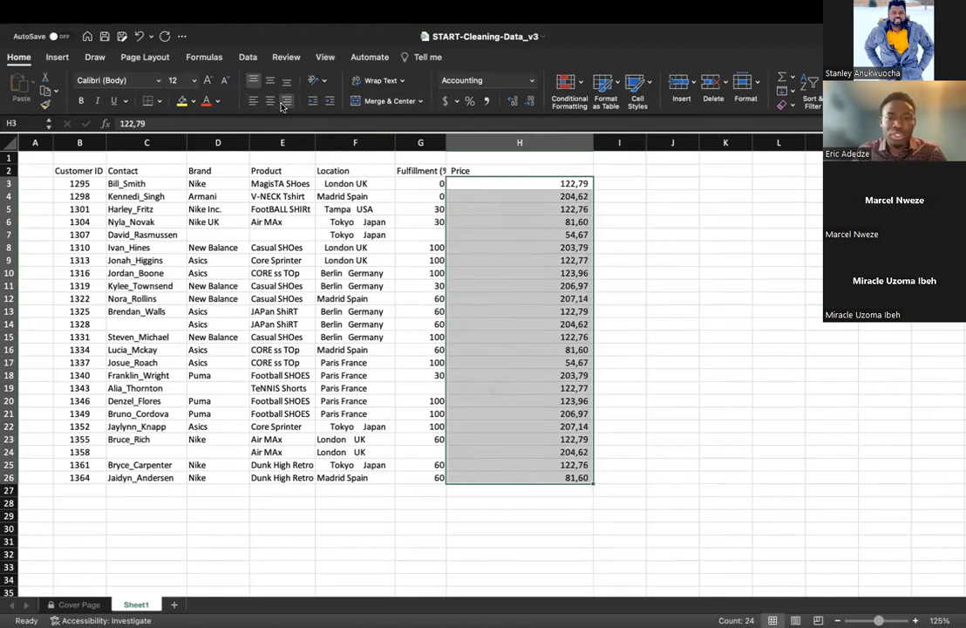
left_click(457, 102)
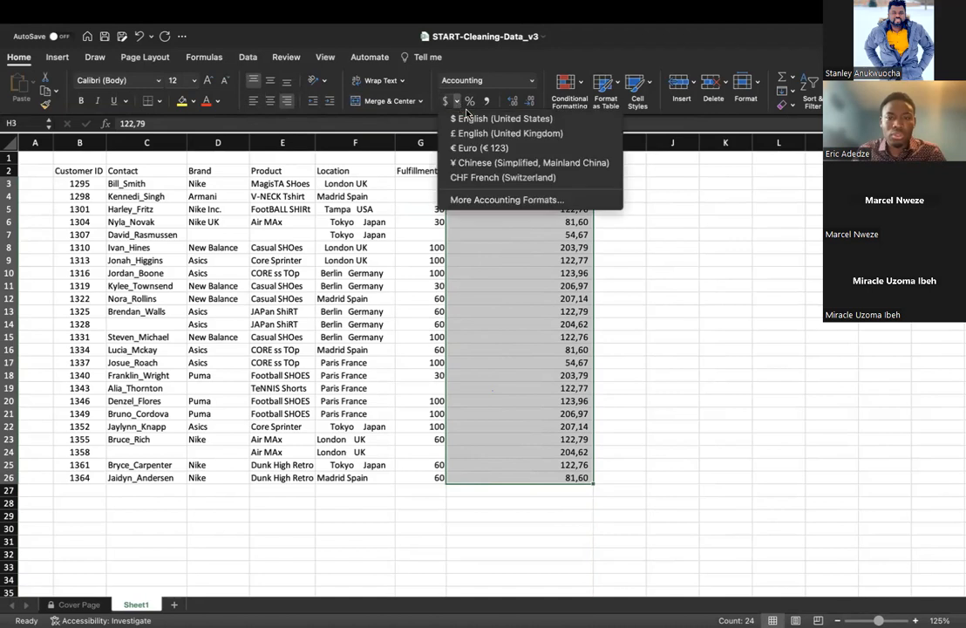
key("Escape")
Step: Copy the price values in H3:H26 and paste them into column J starting at cell J3
left_click(517, 195)
left_click_drag(538, 186, 518, 482)
key("super+c")
left_click(657, 183)
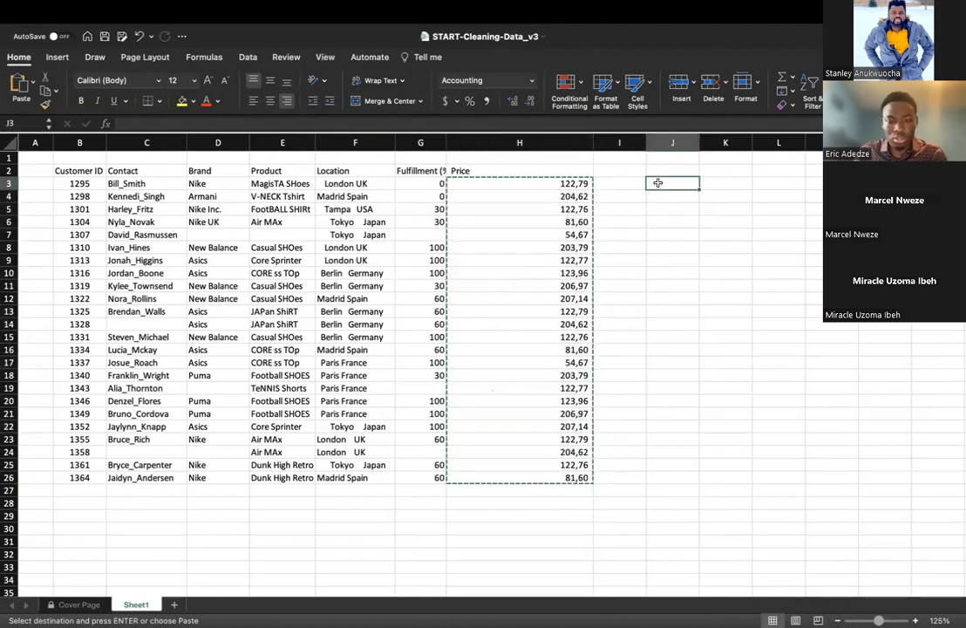
key("super+v")
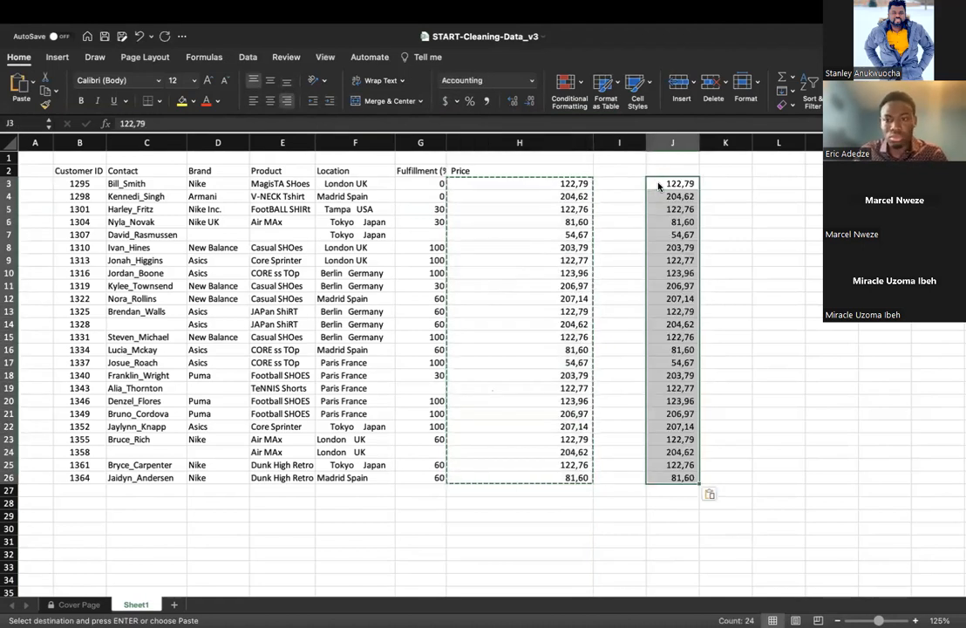
Step: Apply the Currency format to the copied prices in J3:J26, and switch them to the dollar accounting format
left_click(448, 104)
left_click(650, 184)
left_click_drag(651, 185, 664, 475)
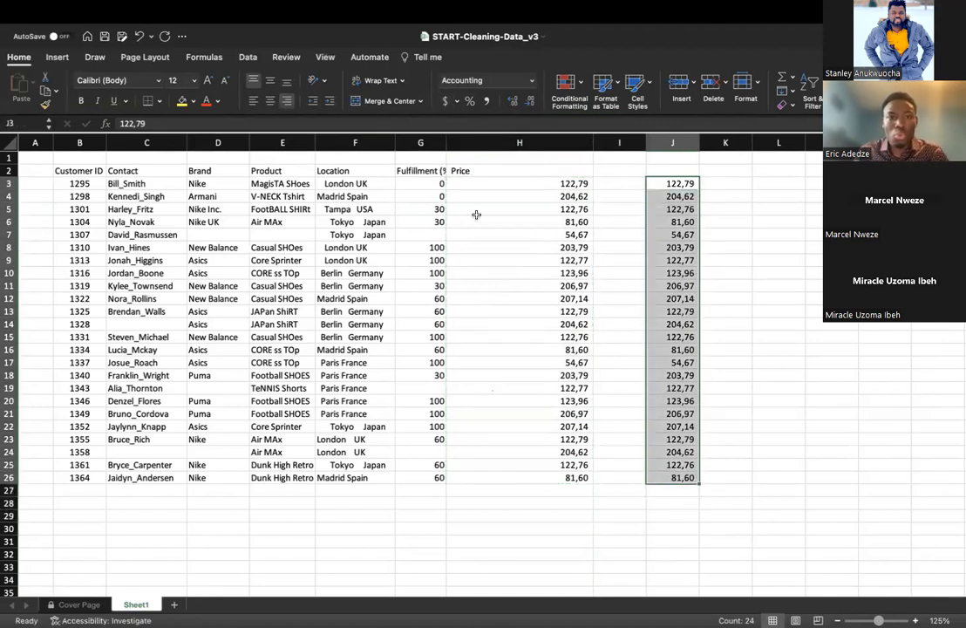
left_click(532, 81)
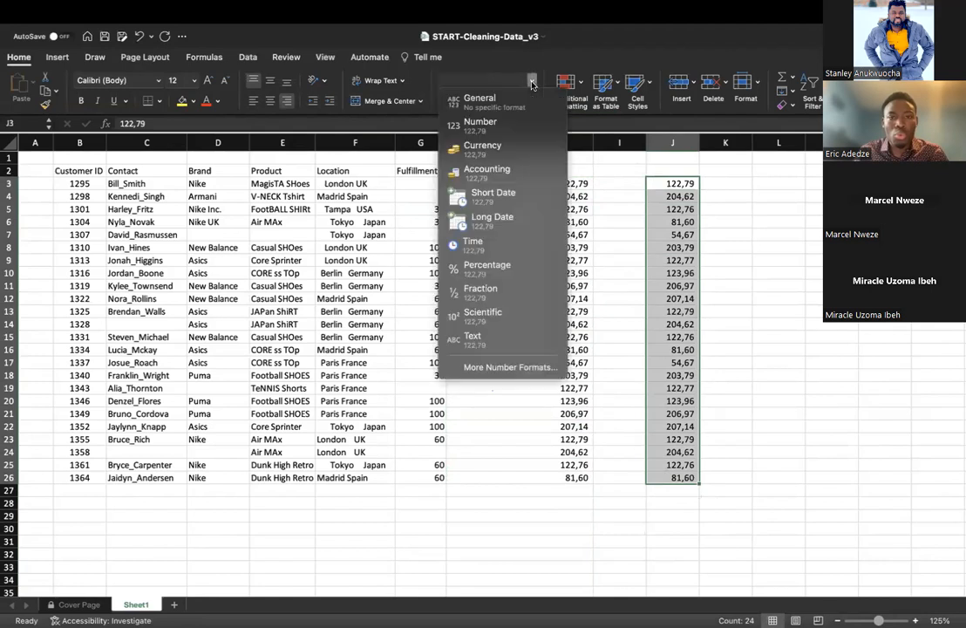
left_click(485, 147)
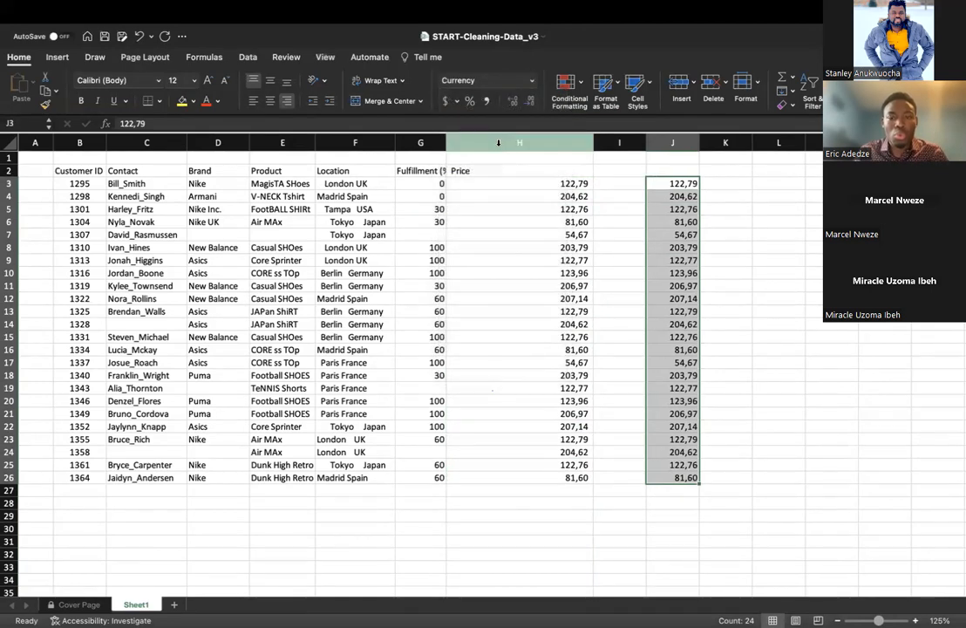
left_click(446, 101)
Step: Try the US dollar accounting format on the fulfillment values in G3:G26, and switch them to UK pounds
left_click_drag(438, 185, 434, 478)
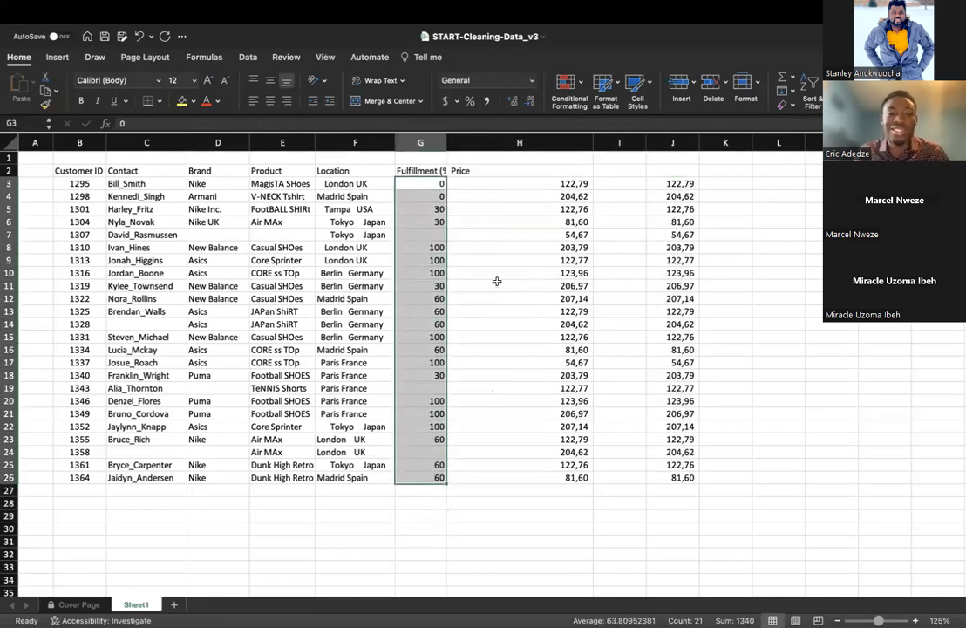
left_click(445, 100)
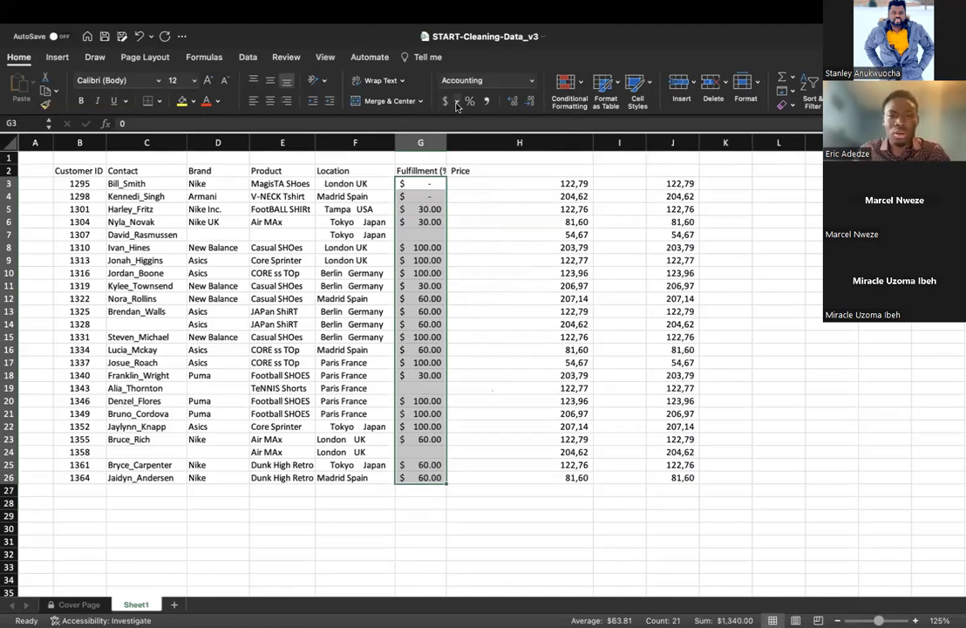
left_click(456, 102)
left_click(474, 311)
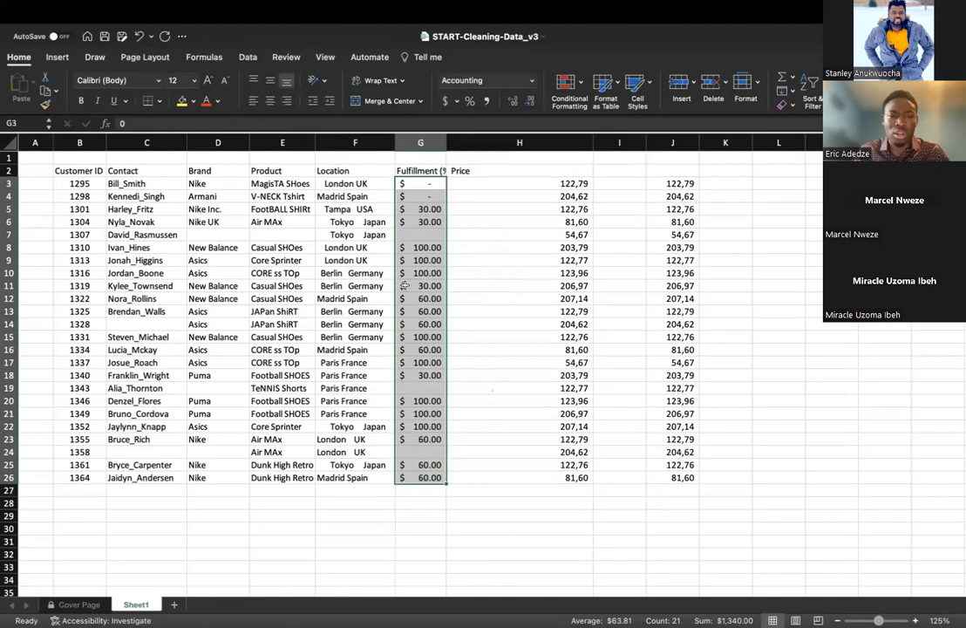
left_click(456, 101)
left_click(456, 101)
left_click(456, 101)
left_click(456, 134)
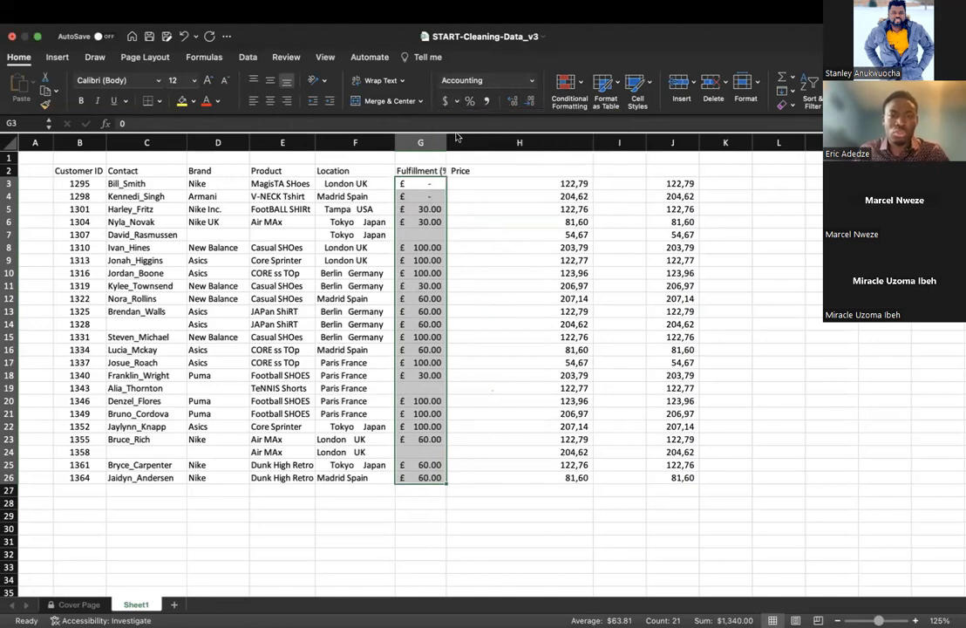
Step: Switch the fulfillment values in G3:G26 to the euro accounting format, and return them to US dollars
left_click(454, 102)
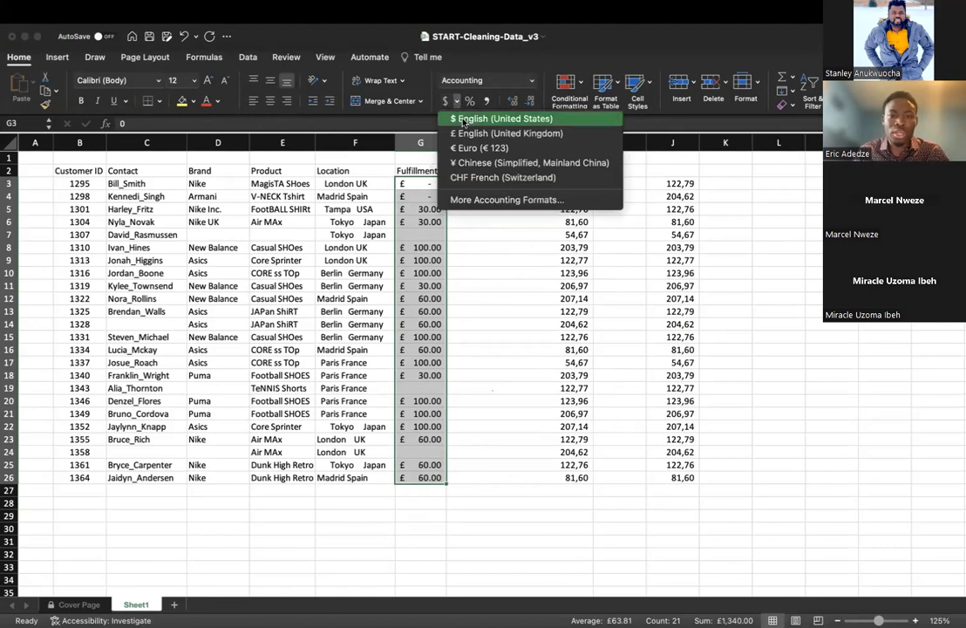
left_click(454, 136)
left_click(456, 102)
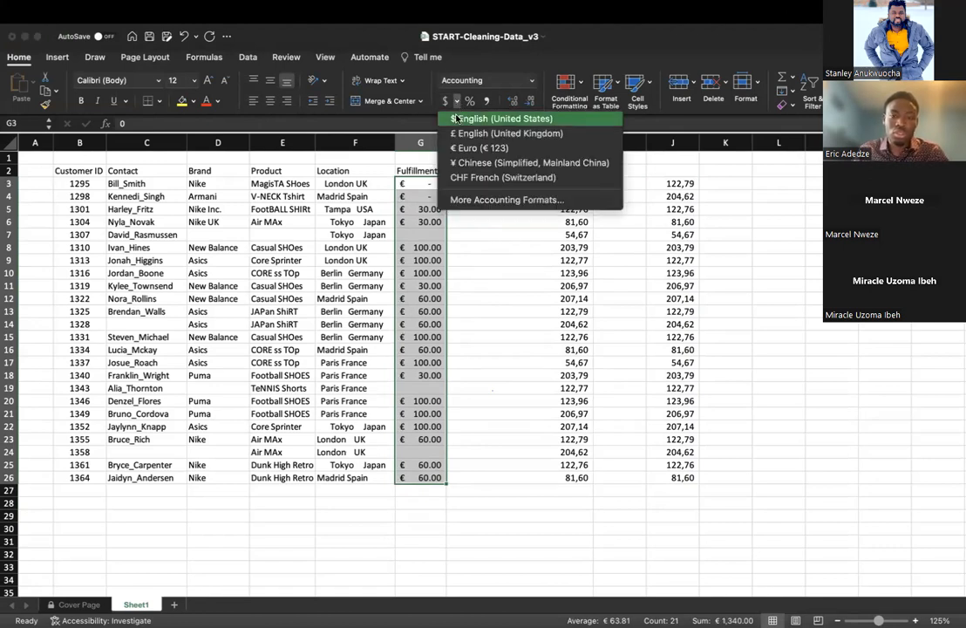
left_click(456, 119)
left_click(488, 220)
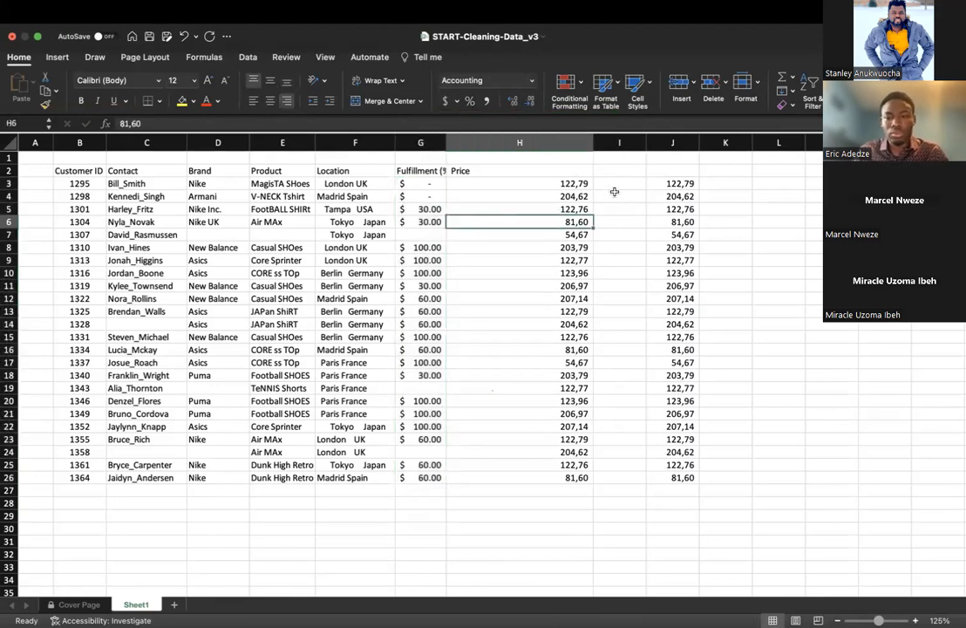
Step: Widen the Fulfillment (%) column to show its full header, and try the pound and dollar accounting formats on G3:G26
left_click_drag(446, 142, 470, 142)
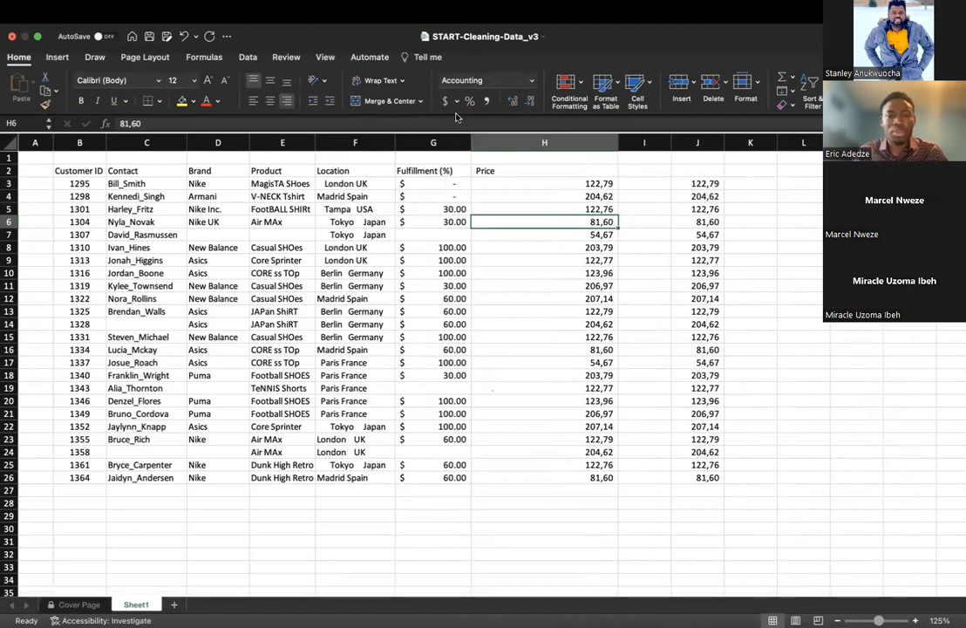
left_click_drag(457, 183, 441, 478)
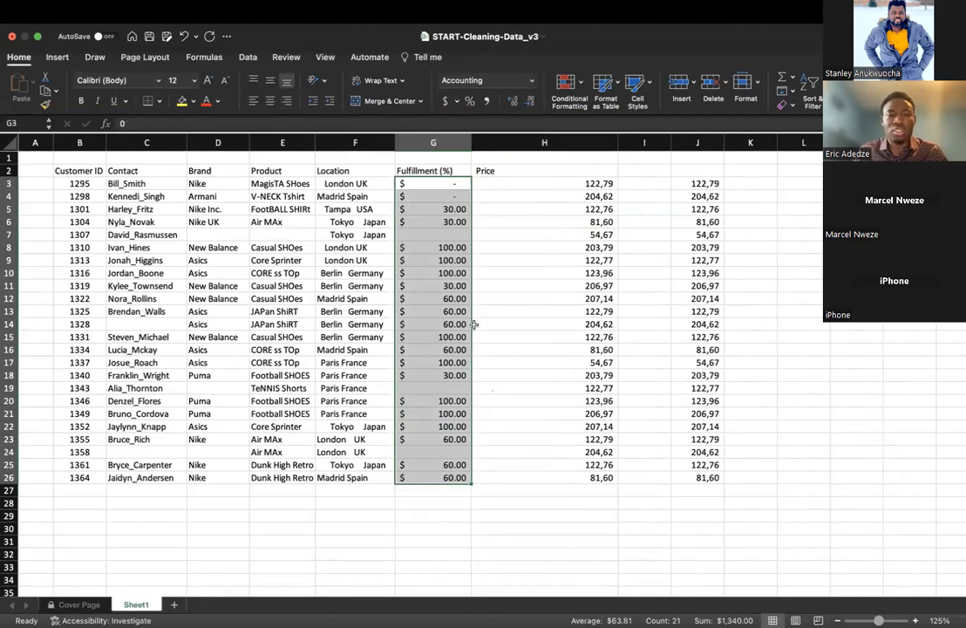
left_click(458, 101)
left_click(462, 132)
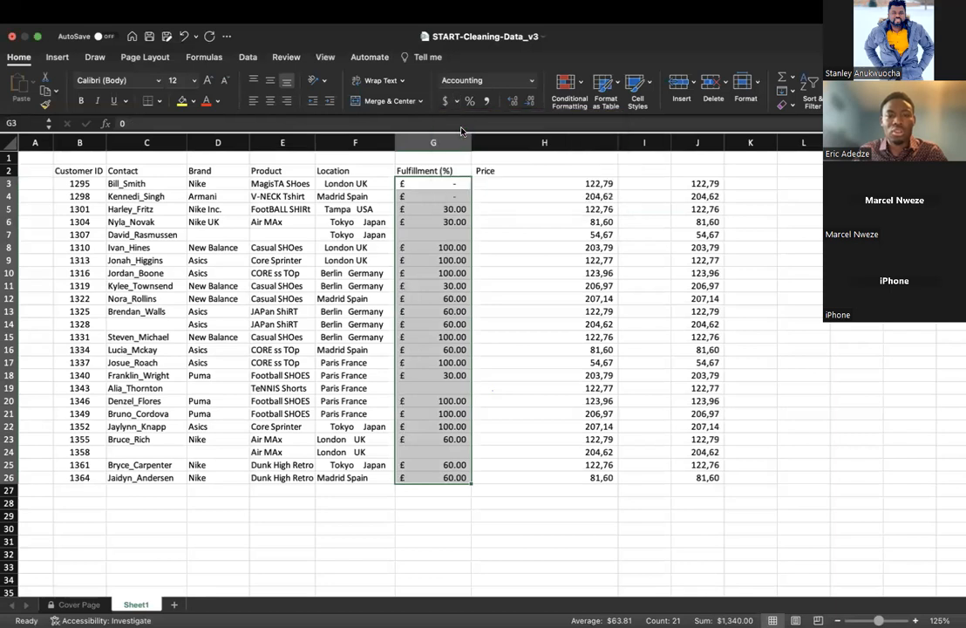
left_click(457, 101)
left_click(461, 120)
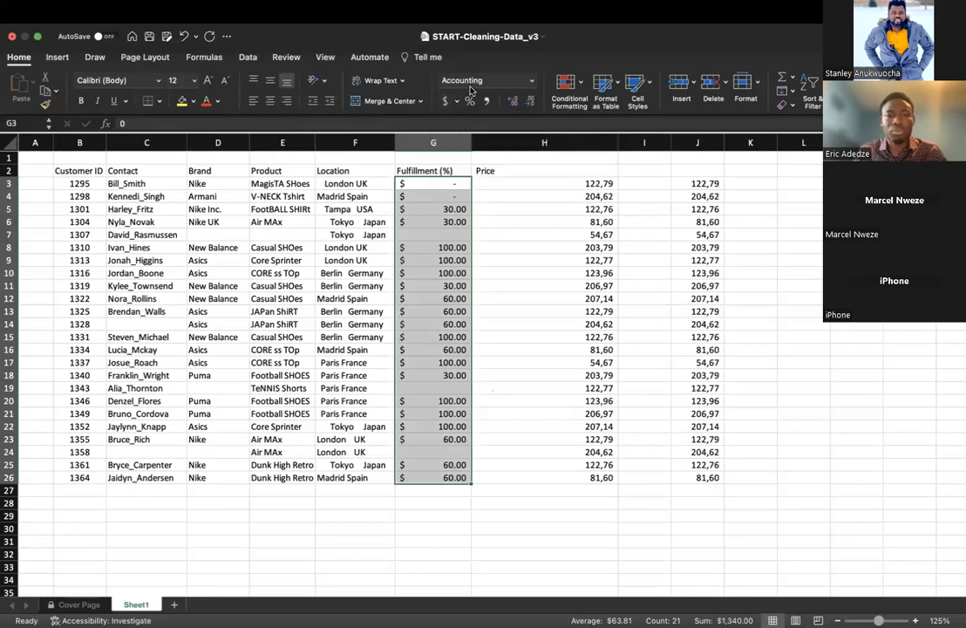
Step: Reset the fulfillment values in G3:G26 to the General number format
left_click(531, 80)
left_click(504, 101)
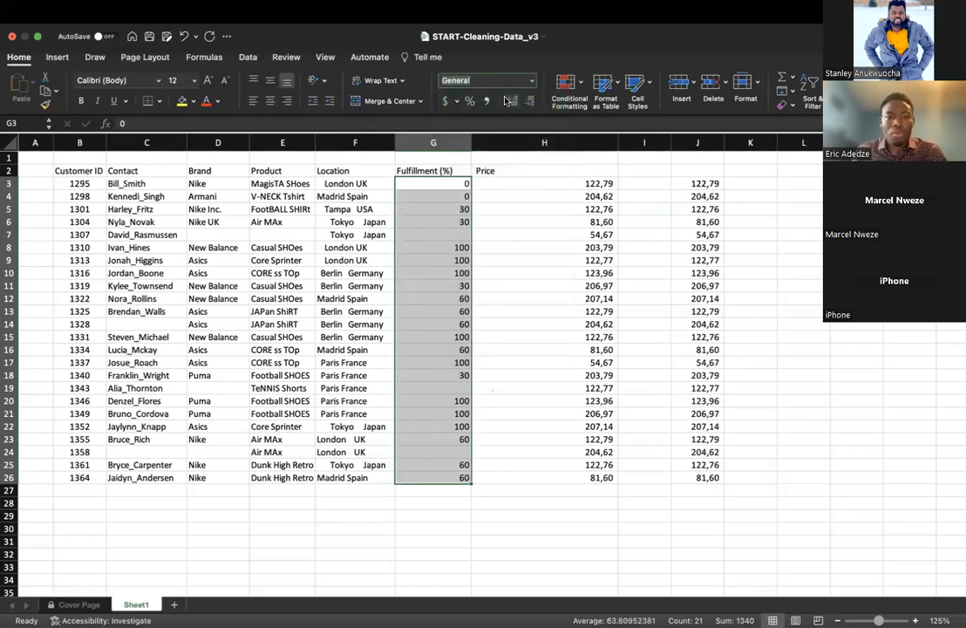
left_click(499, 297)
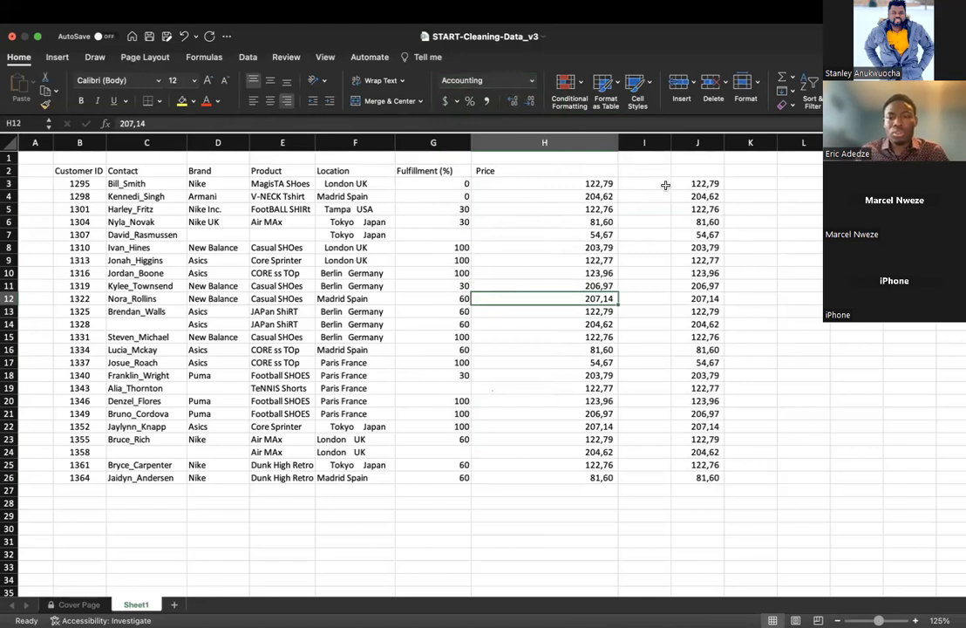
Step: Clear the copied prices from column J, and narrow the Price column
left_click(703, 183)
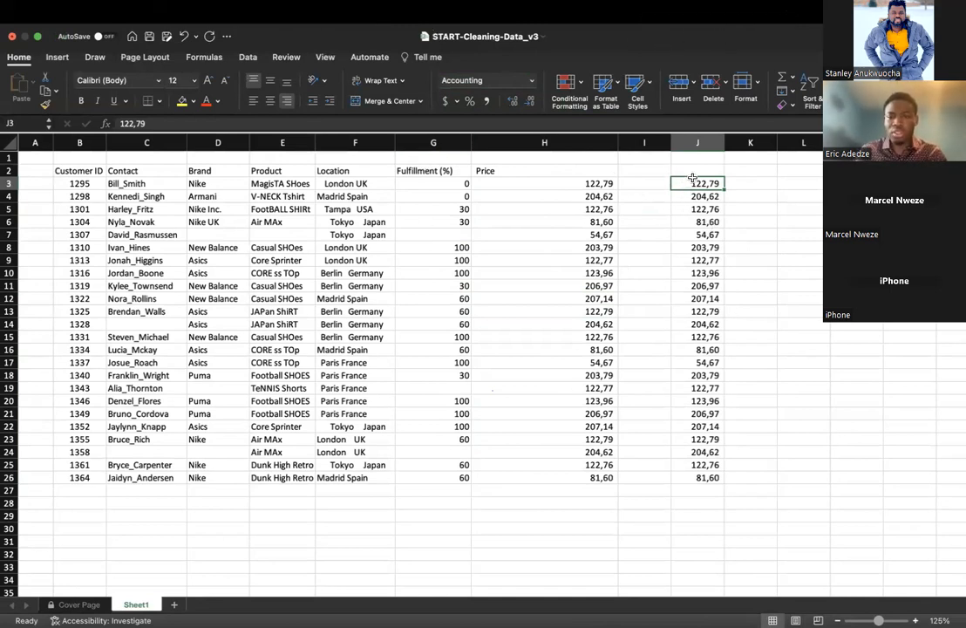
left_click(695, 143)
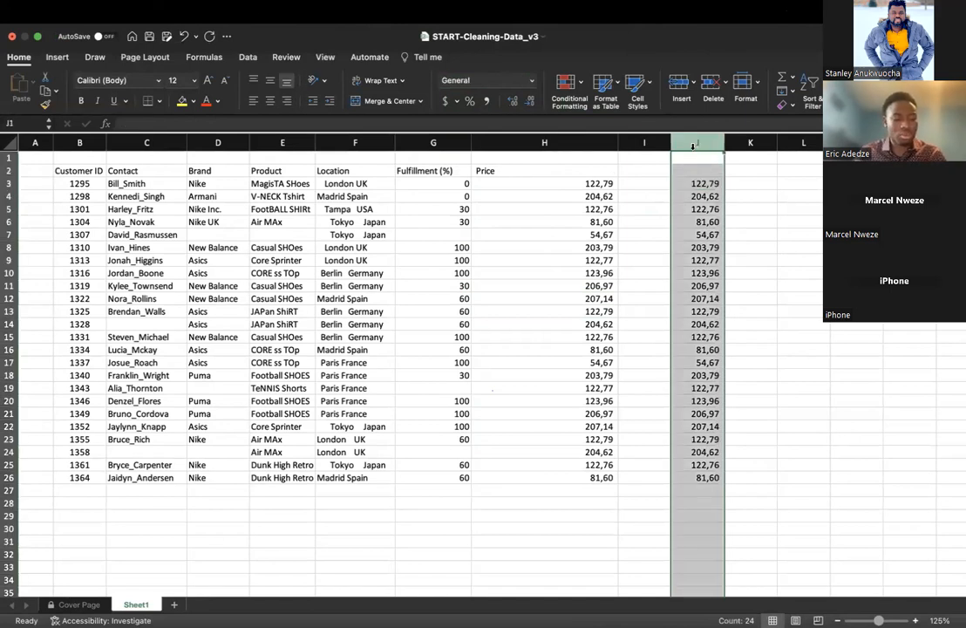
key("Delete")
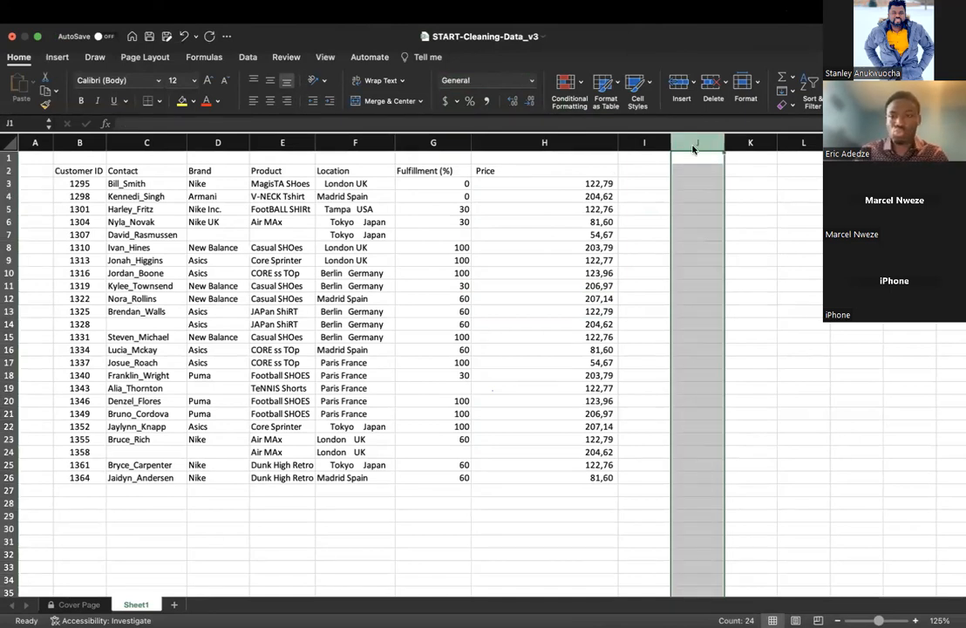
left_click(800, 187)
left_click_drag(618, 142, 531, 142)
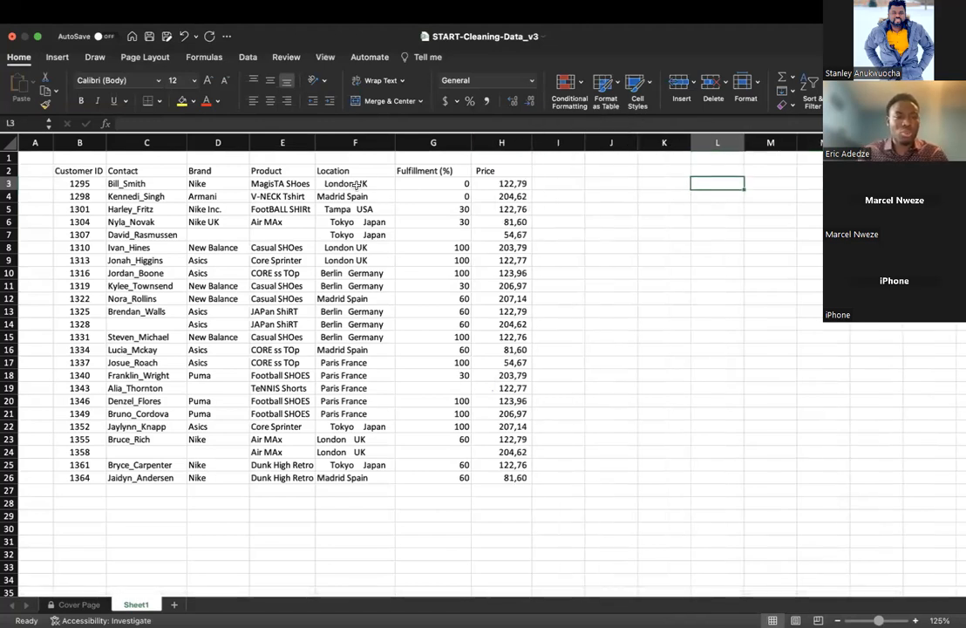
left_click(119, 138)
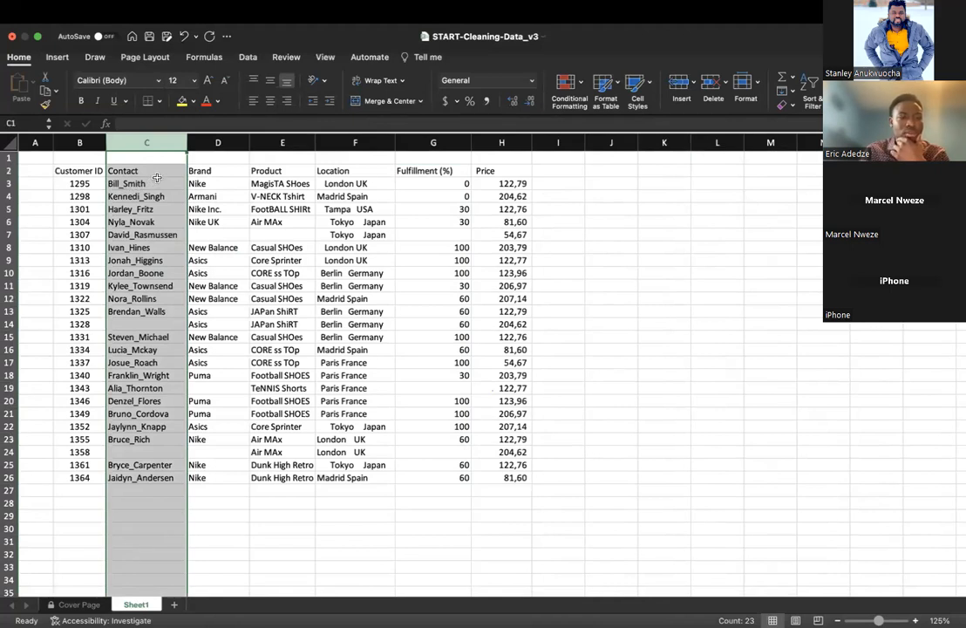
right_click(186, 142)
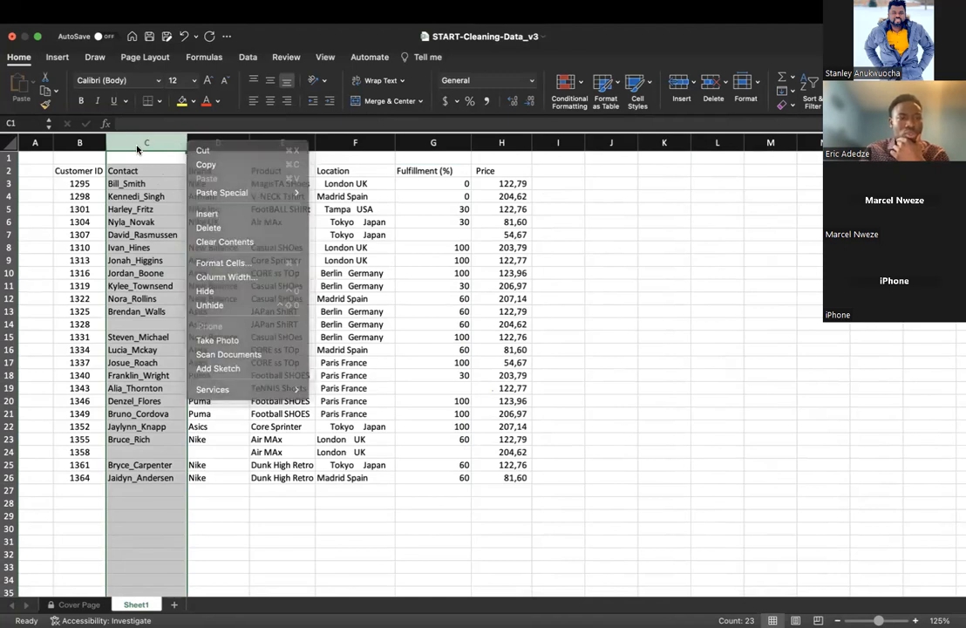
key("Escape")
Step: Insert two blank columns between the Contact and Brand columns
left_click(204, 143)
right_click(206, 145)
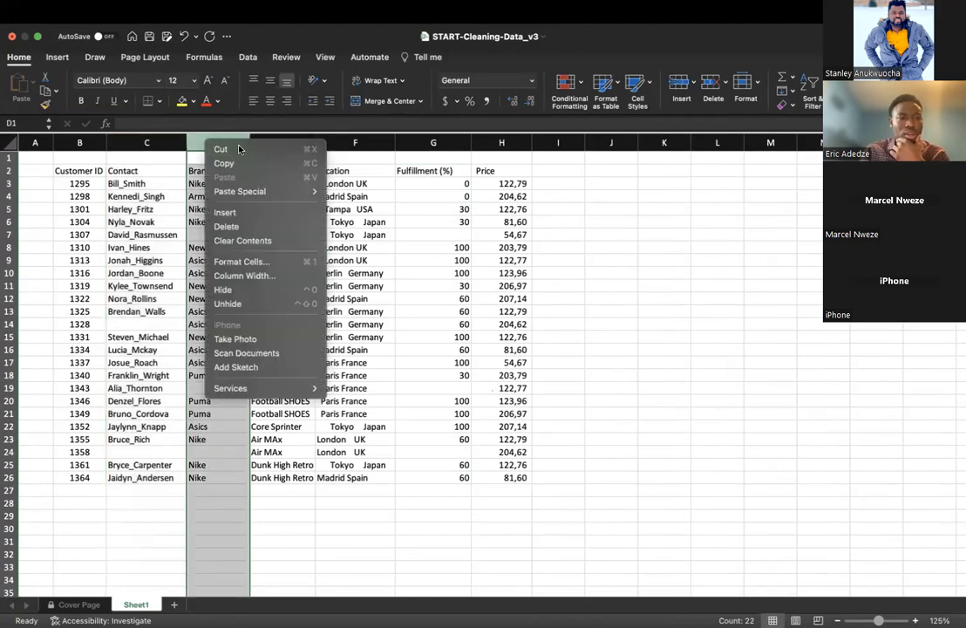
left_click(276, 217)
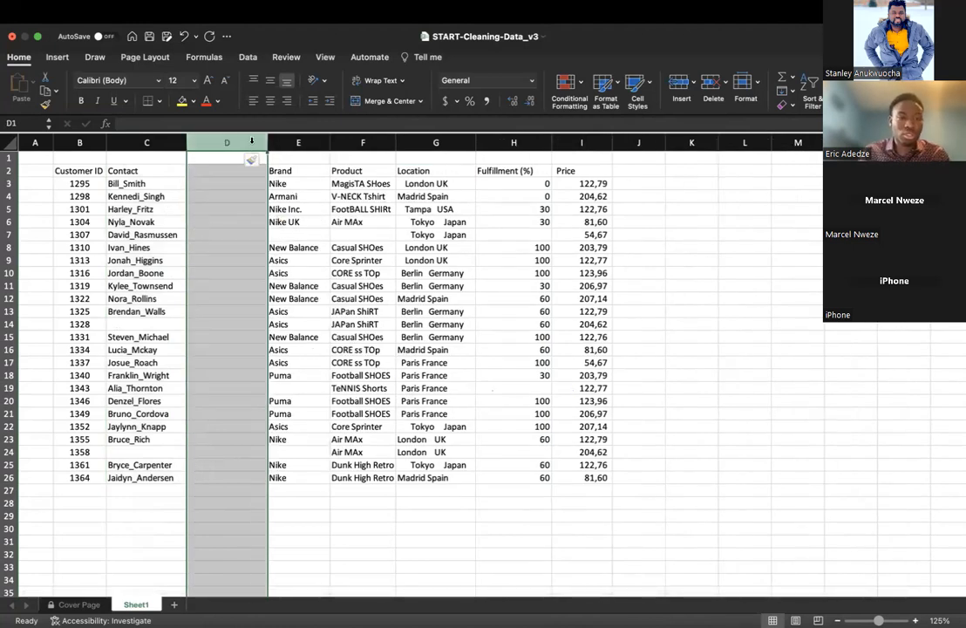
right_click(252, 142)
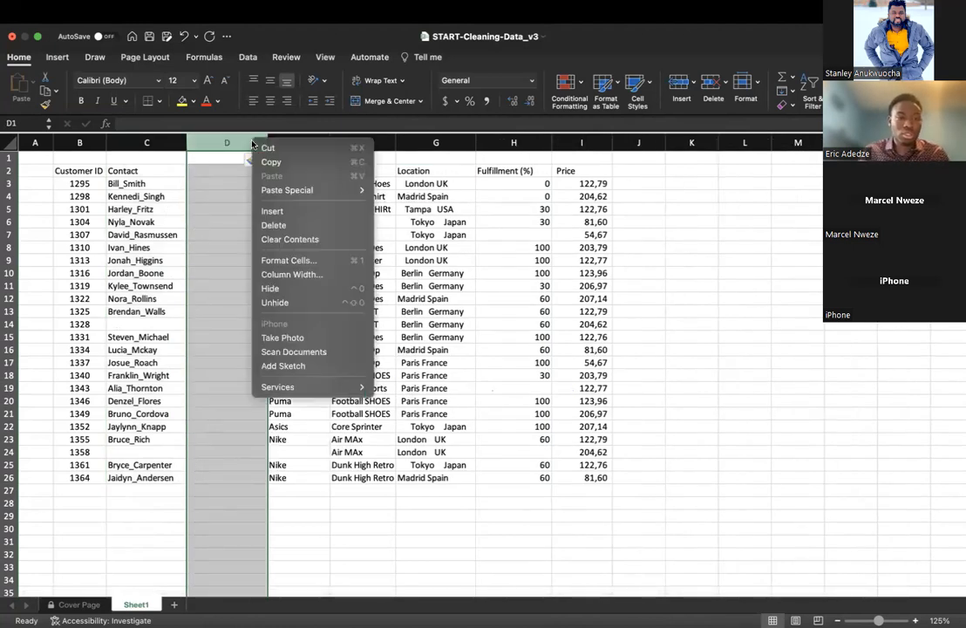
left_click(307, 211)
left_click(288, 170)
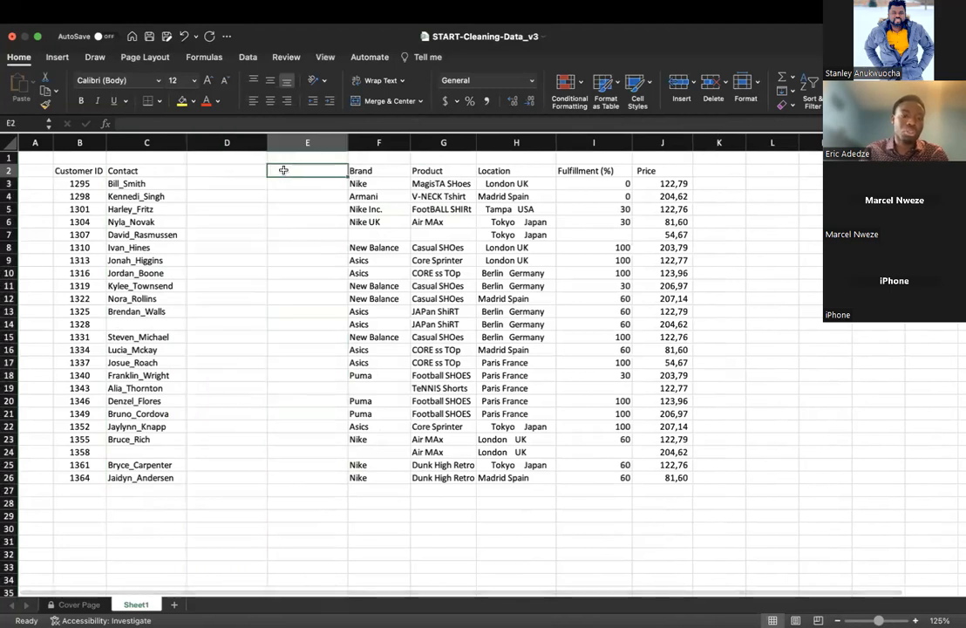
Step: Enter the headers First in D2 and Last in E2 for the two blank columns
left_click(230, 175)
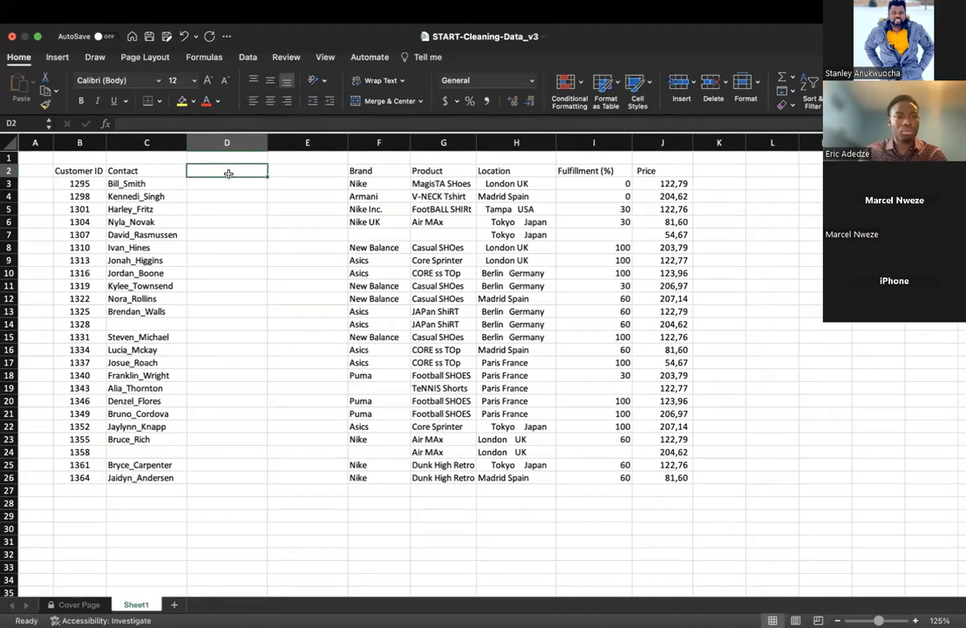
type("Firs")
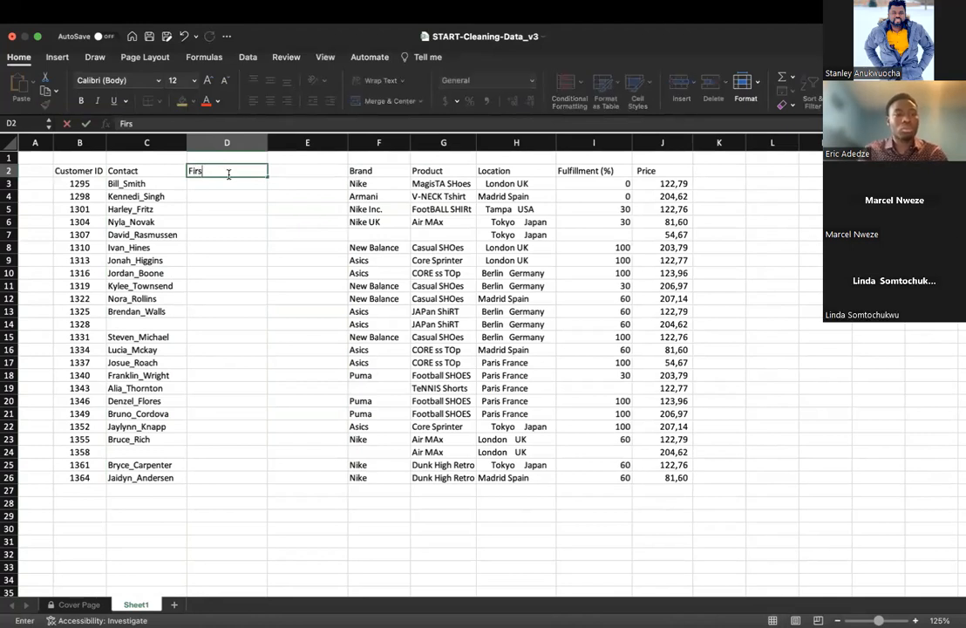
type("t")
left_click(294, 171)
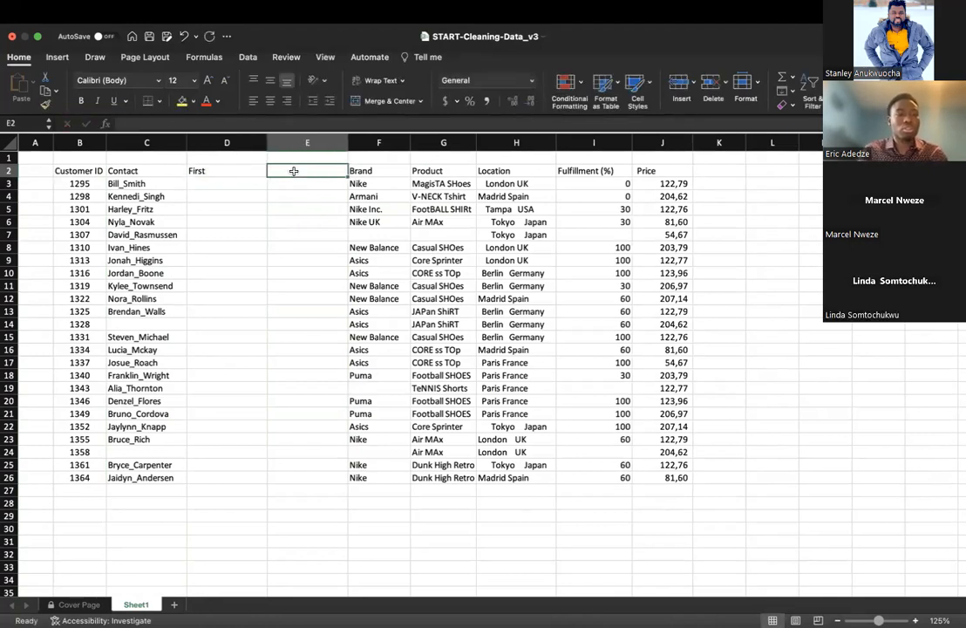
type("Last")
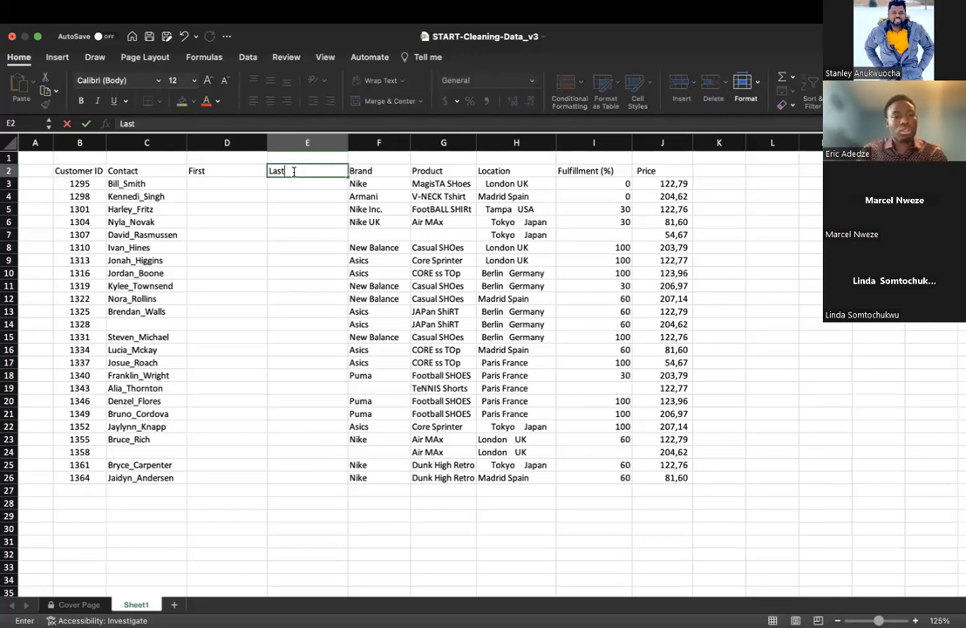
left_click(224, 183)
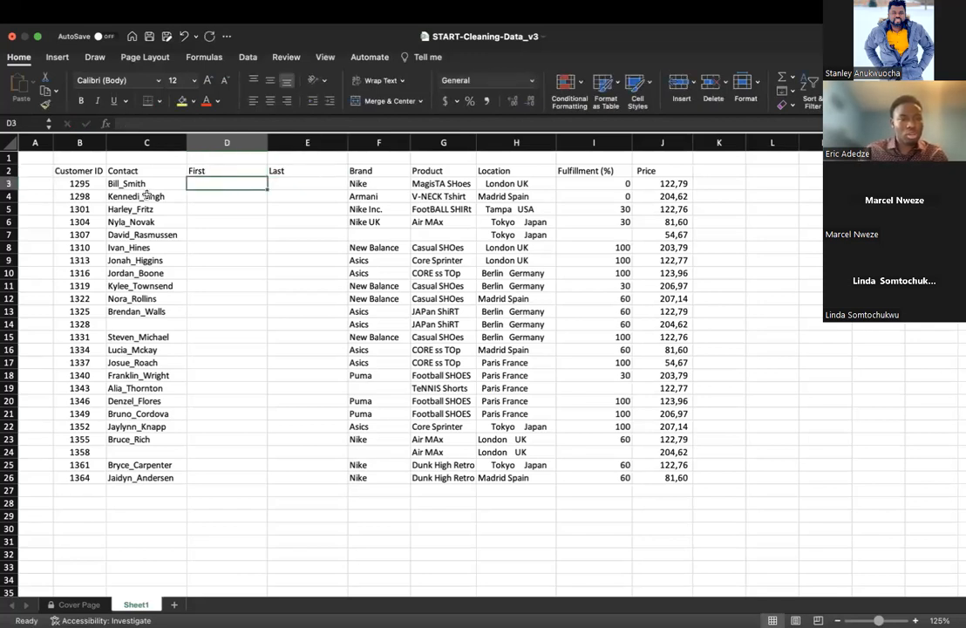
left_click_drag(147, 183, 127, 480)
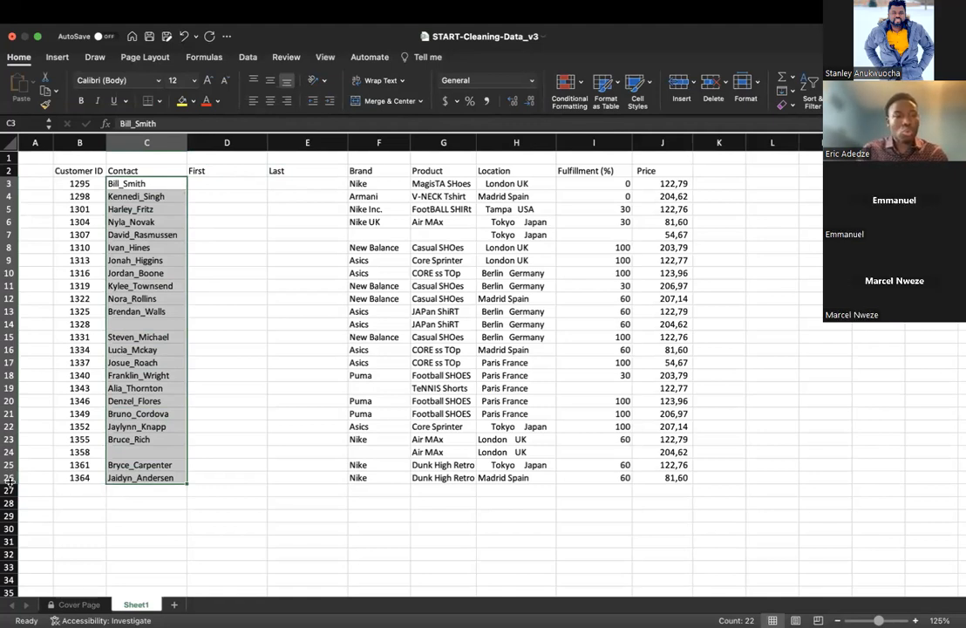
key("BackSpace")
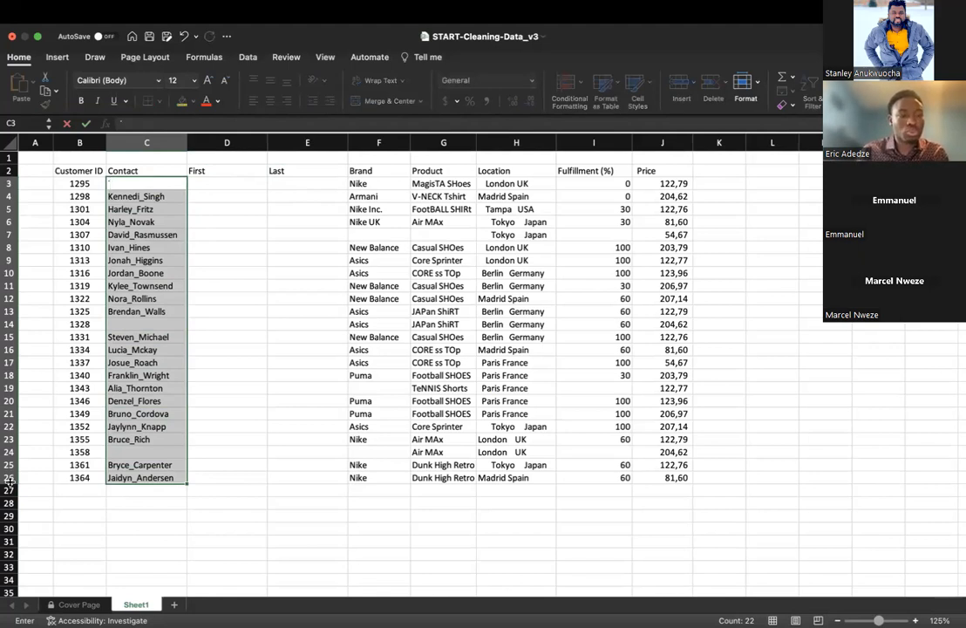
key("Escape")
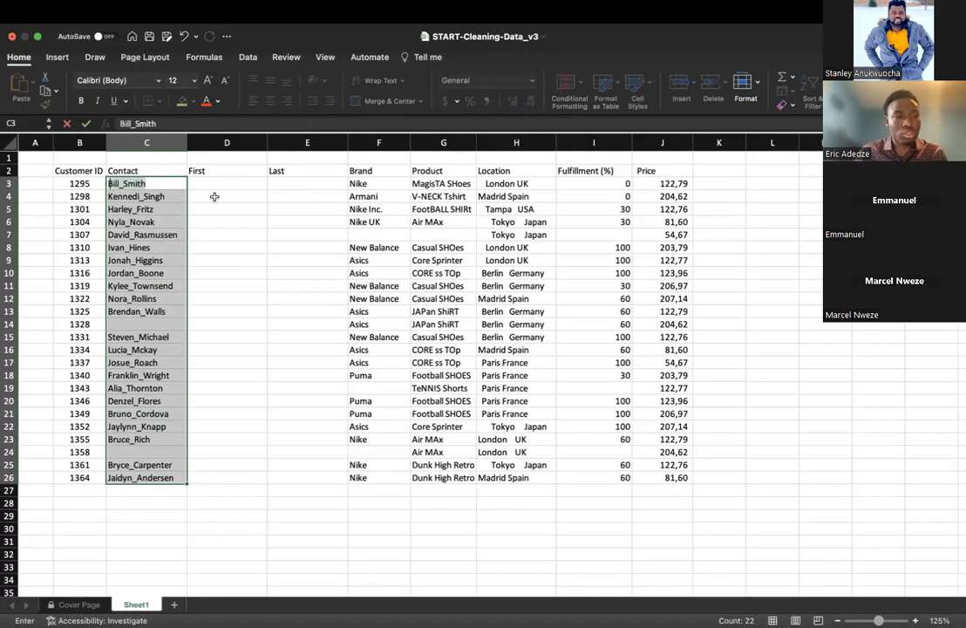
left_click(187, 187)
left_click(152, 177)
left_click(150, 184)
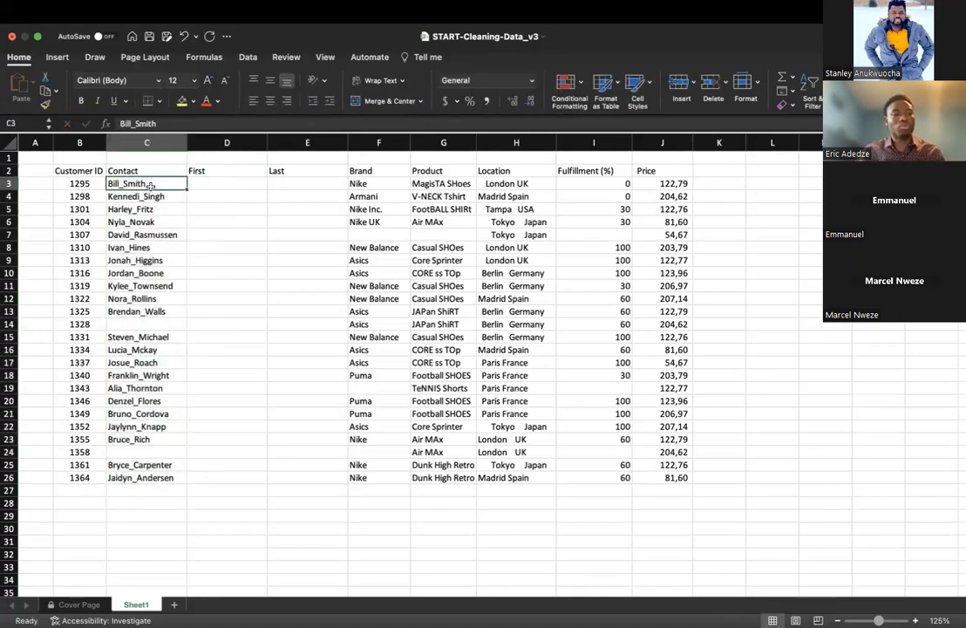
left_click(204, 187)
left_click(287, 184)
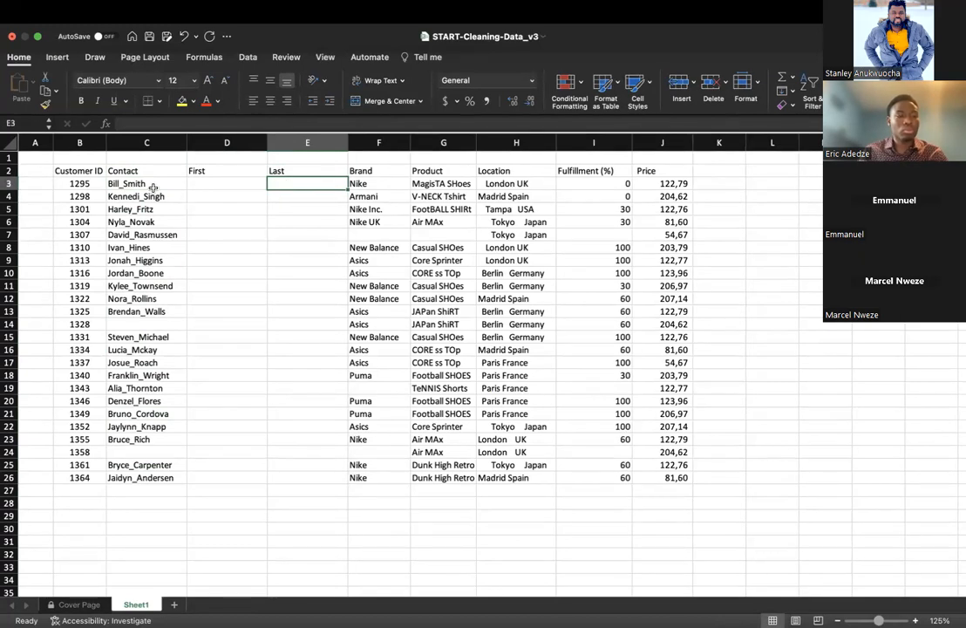
left_click(142, 145)
left_click_drag(142, 185, 139, 477)
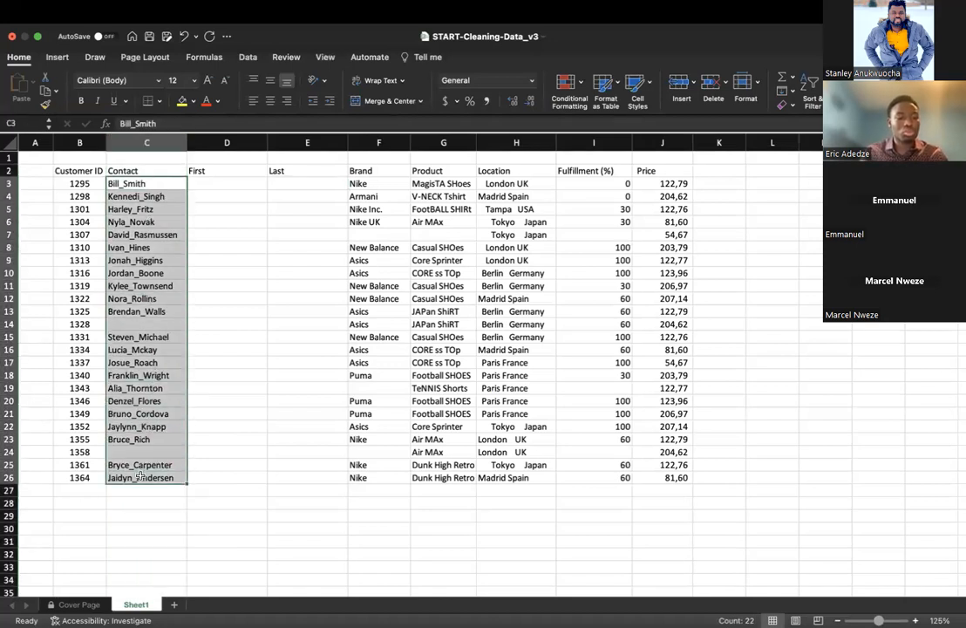
key("ctrl+g")
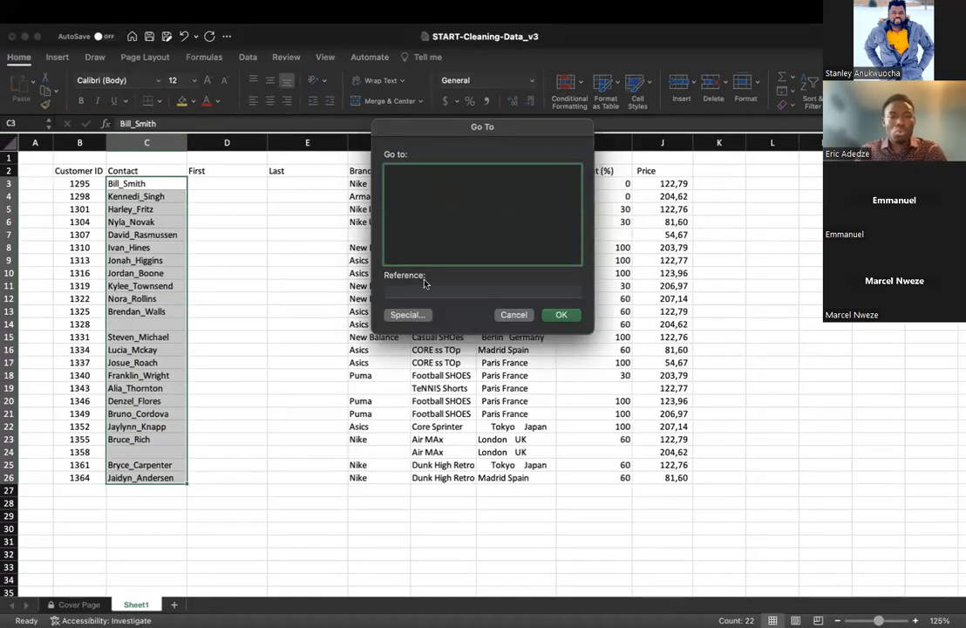
left_click(407, 315)
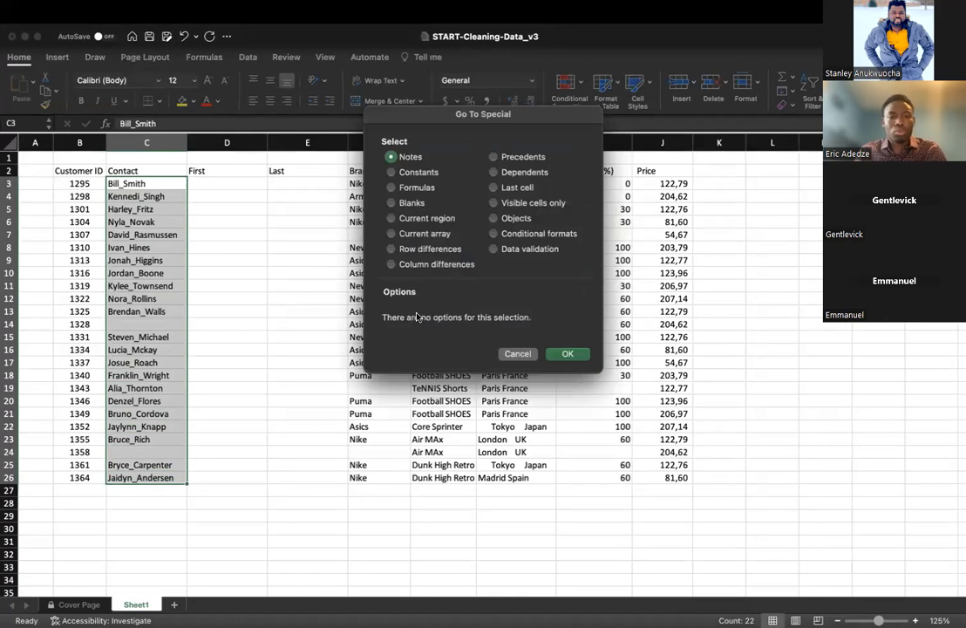
left_click(518, 353)
left_click(291, 247)
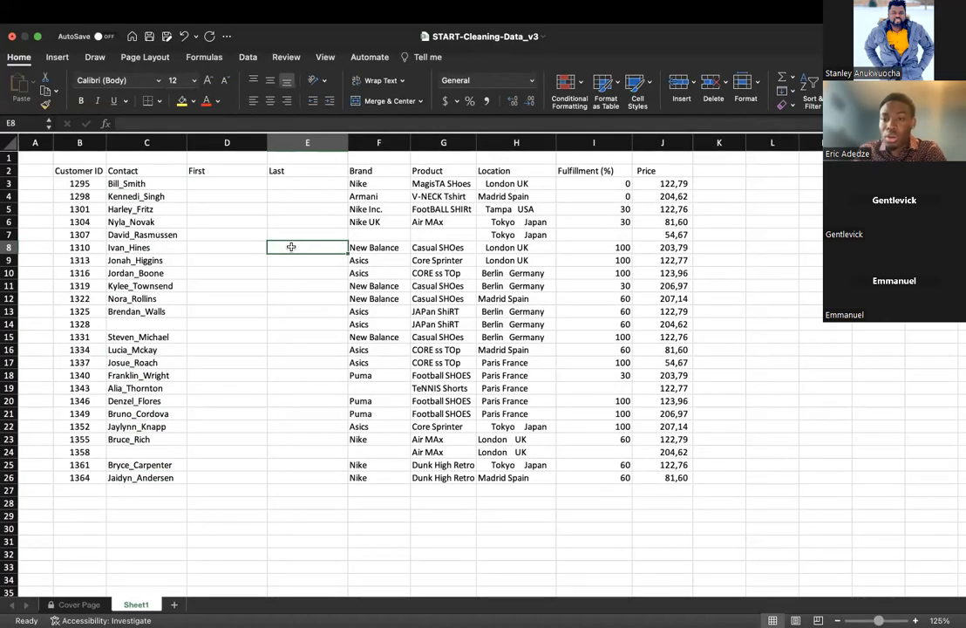
left_click(225, 184)
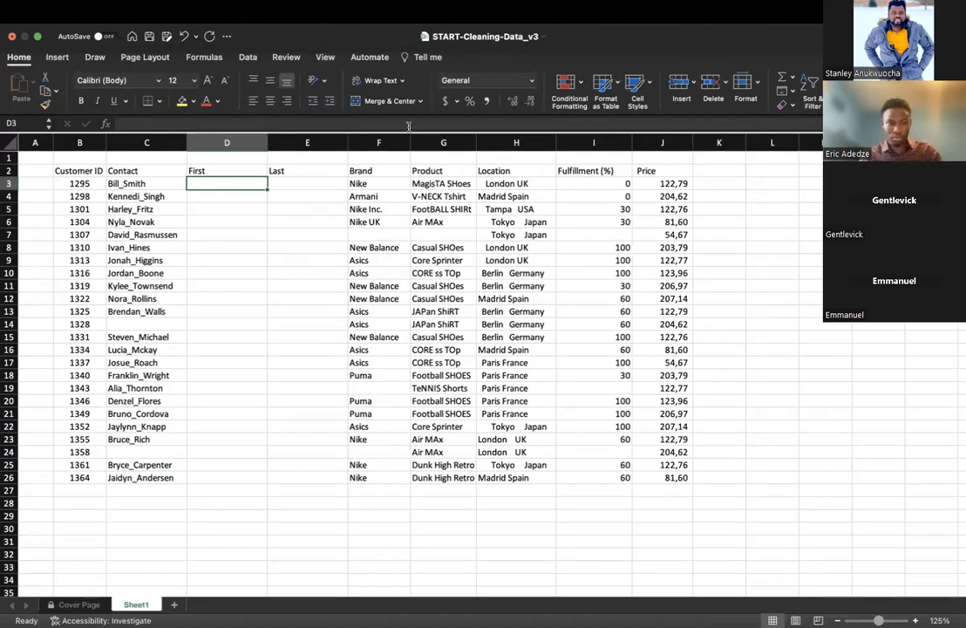
left_click_drag(124, 184, 143, 478)
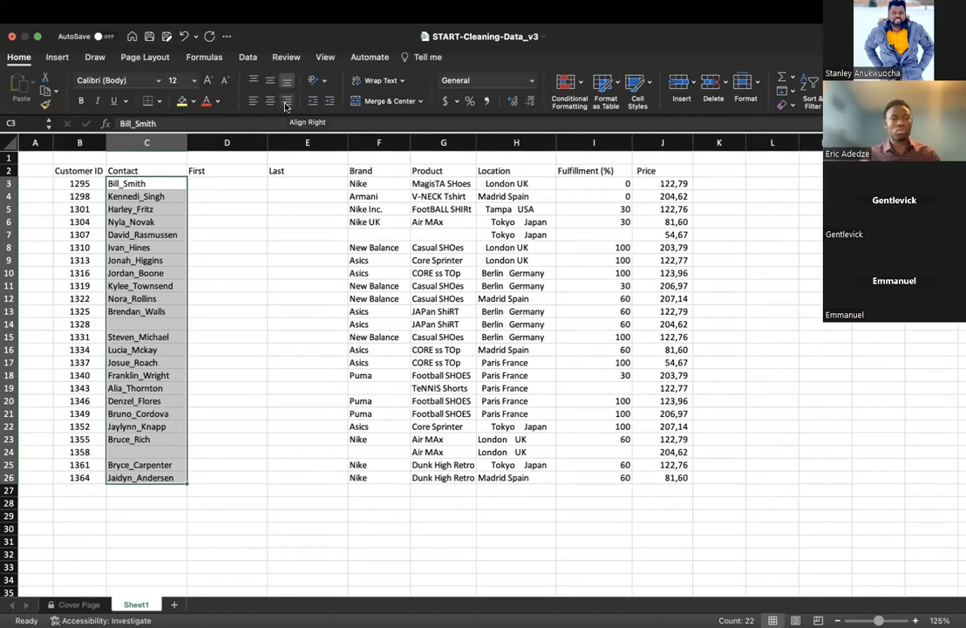
left_click(341, 241)
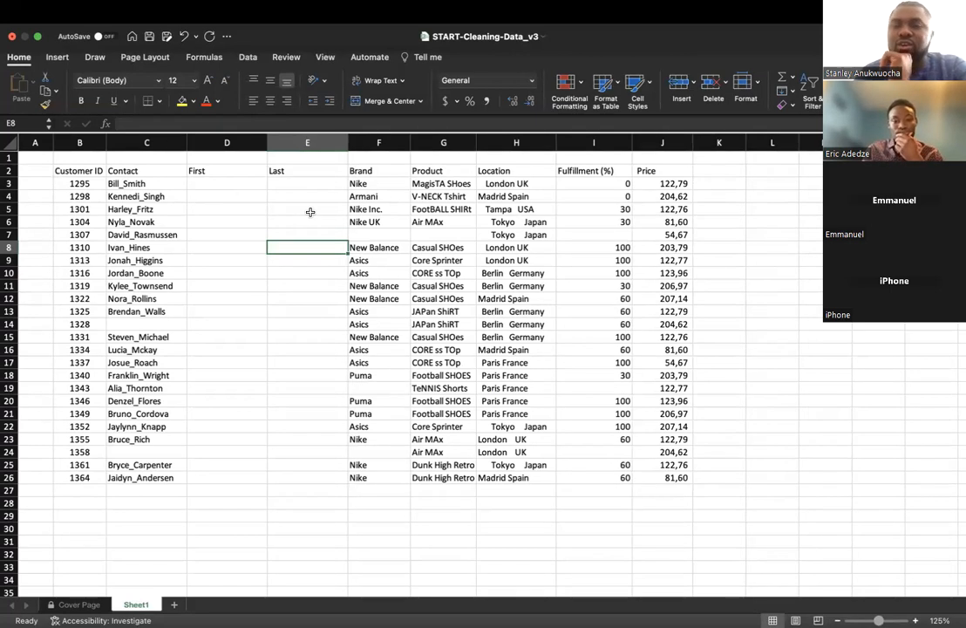
left_click_drag(150, 185, 136, 476)
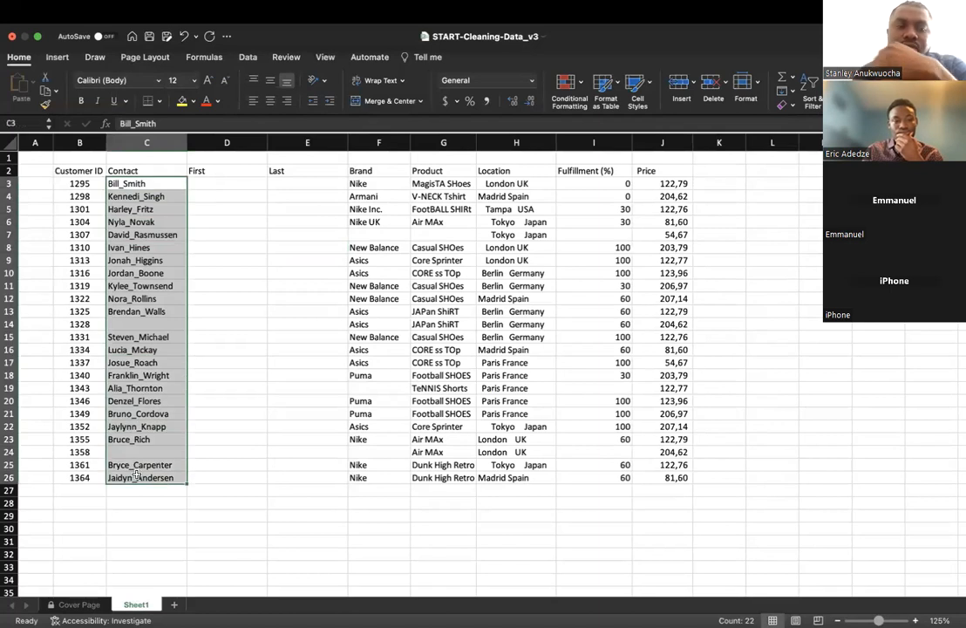
left_click(247, 57)
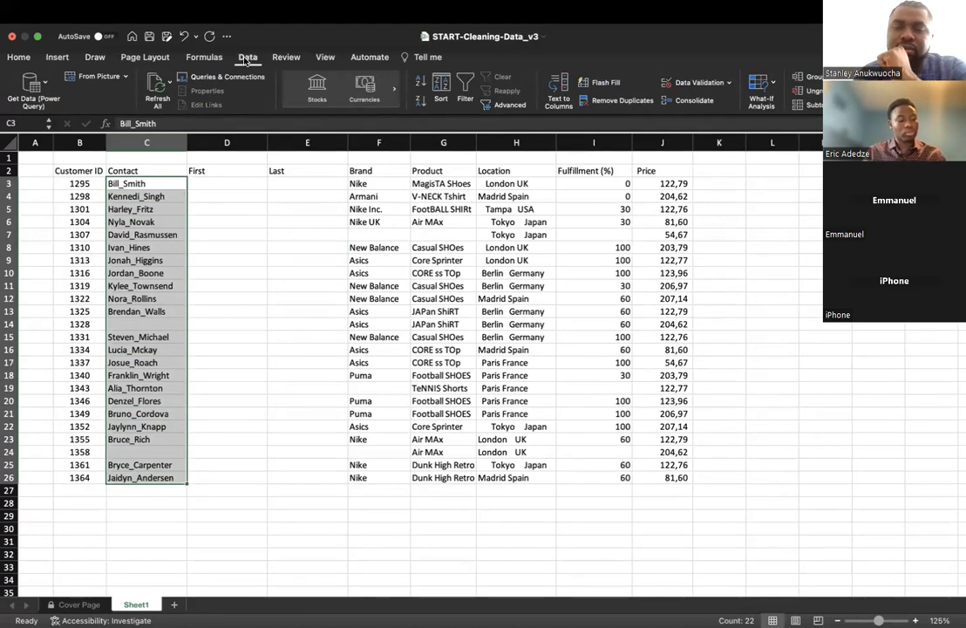
left_click(560, 92)
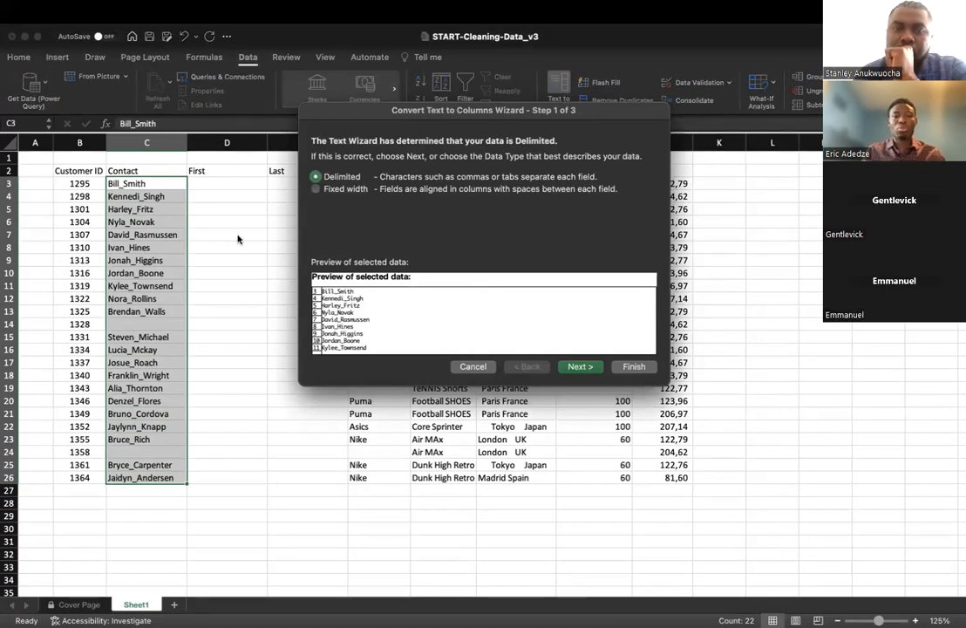
left_click(472, 366)
left_click(275, 232)
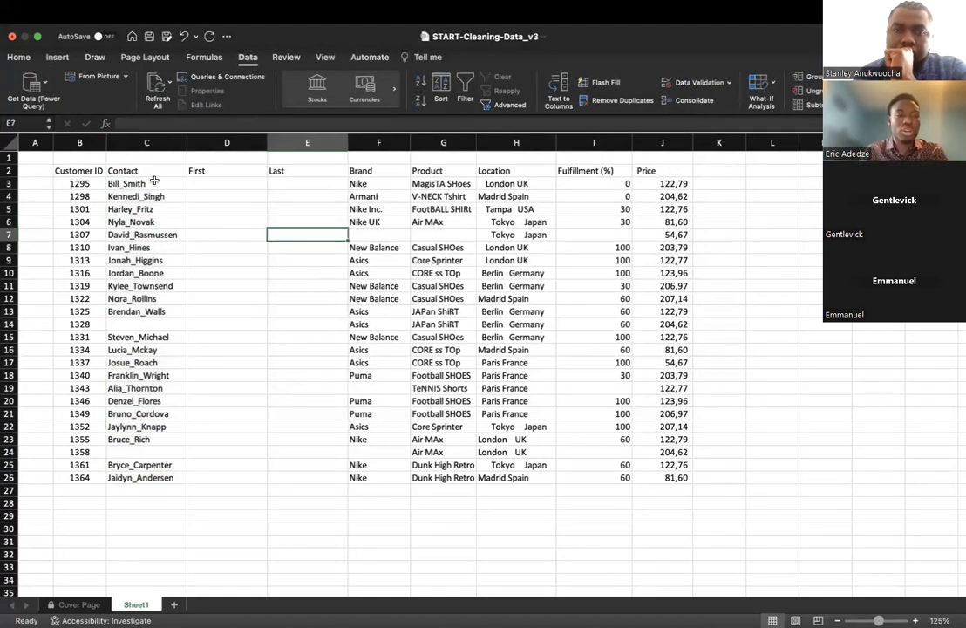
left_click_drag(152, 183, 139, 478)
scroll(137, 219, "up", 5)
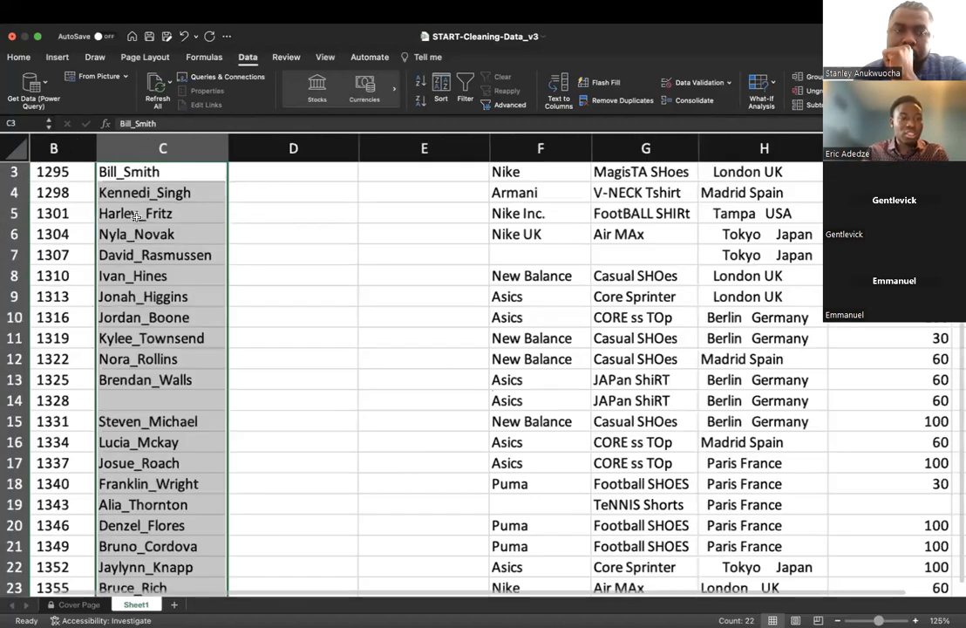
scroll(228, 220, "up", 2)
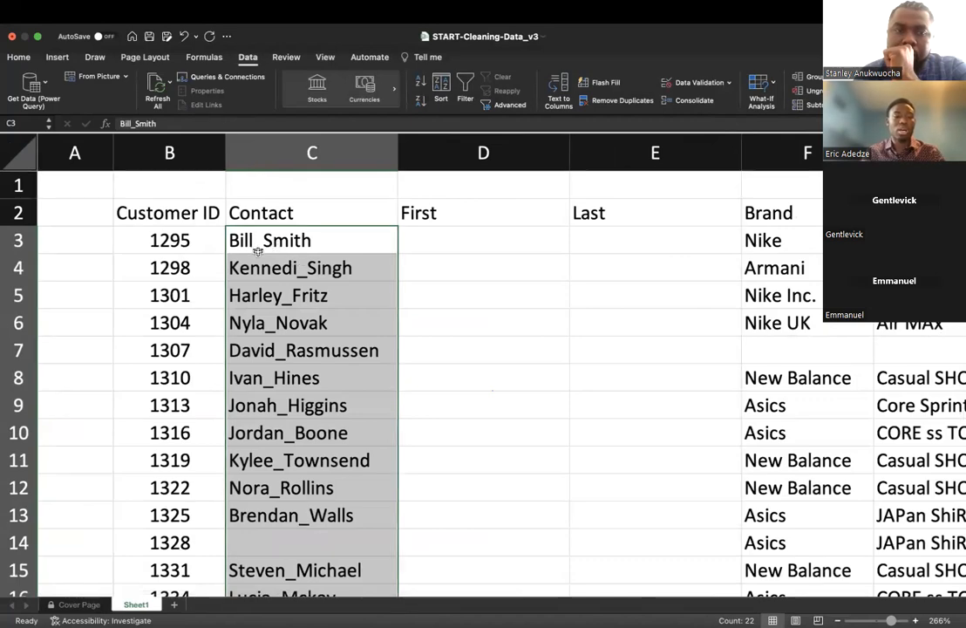
scroll(279, 277, "down", 5)
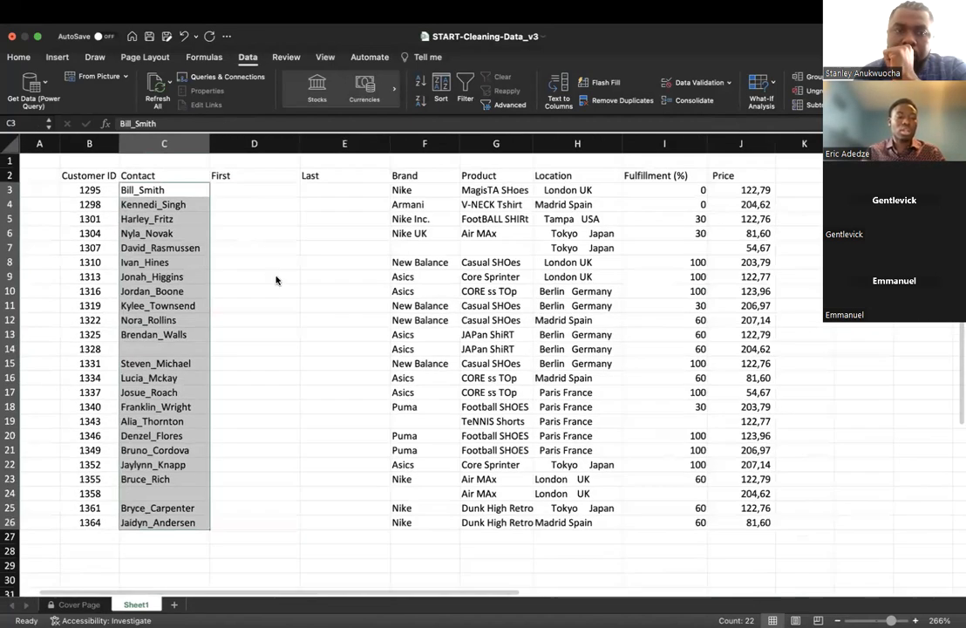
left_click(212, 213)
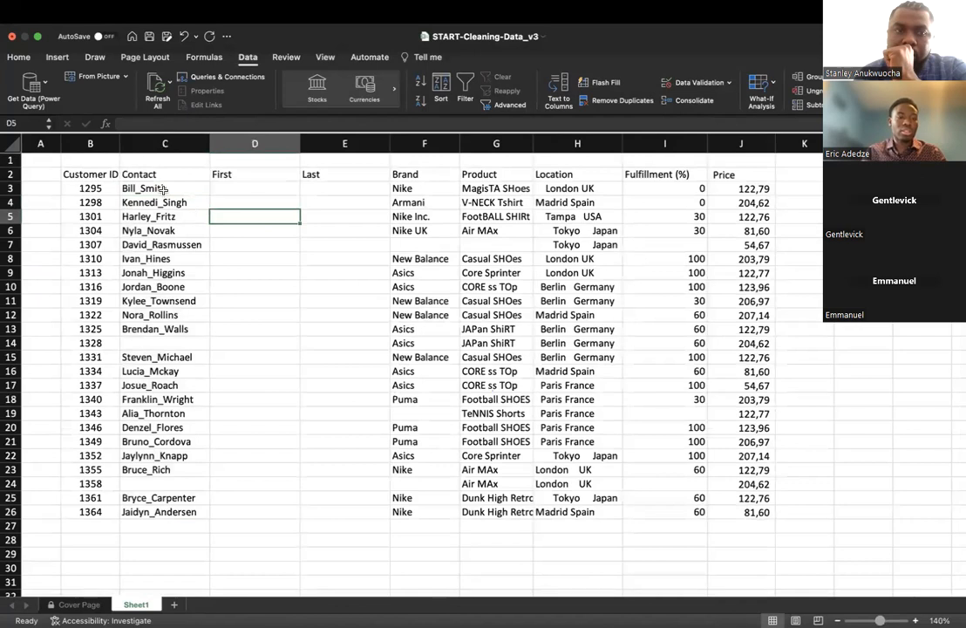
Step: Start Text to Columns on the contact names in C3:C26, treating the data as delimited
left_click_drag(164, 189, 154, 515)
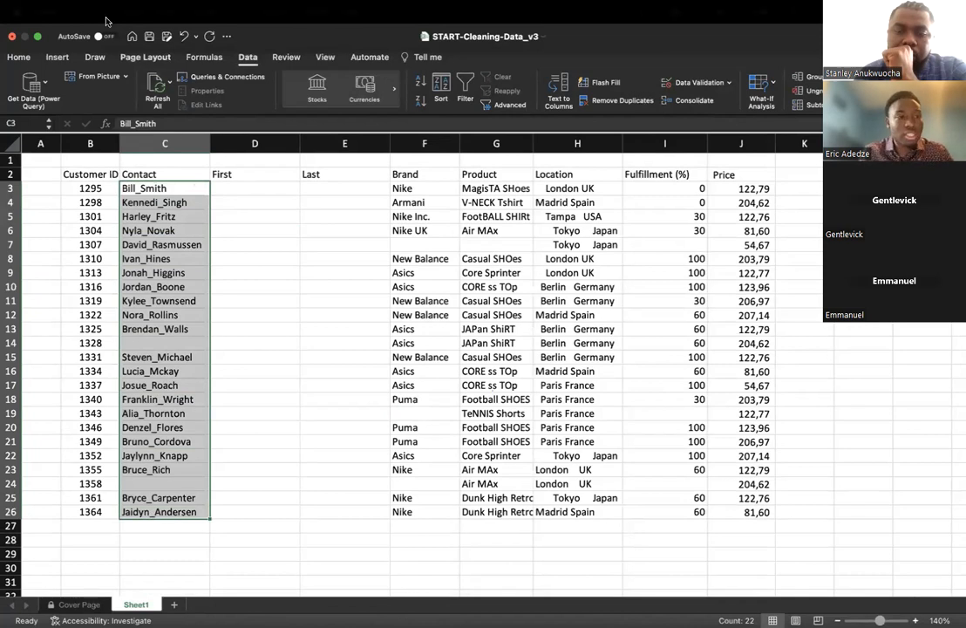
left_click(21, 59)
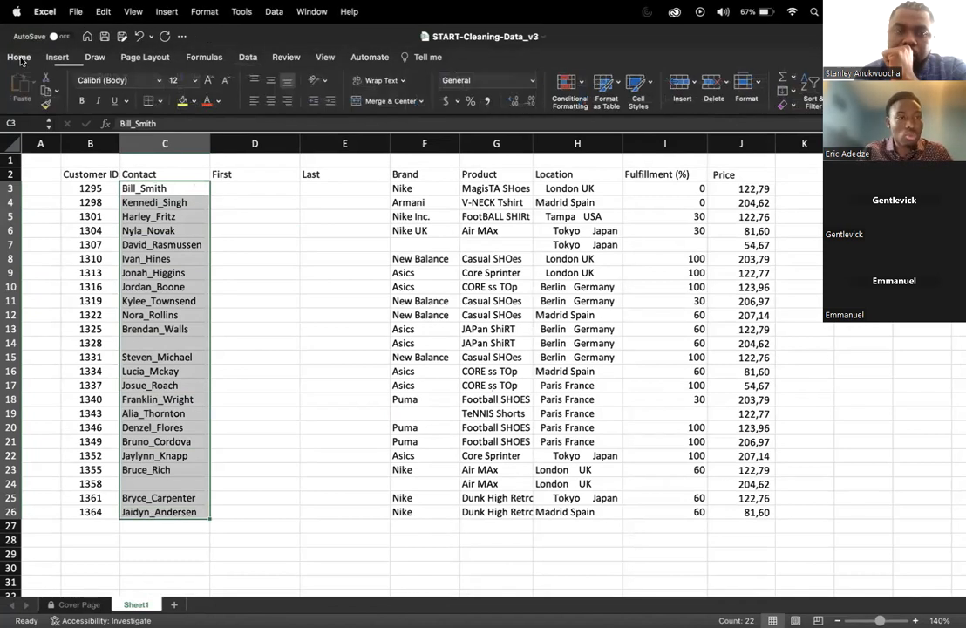
left_click(251, 61)
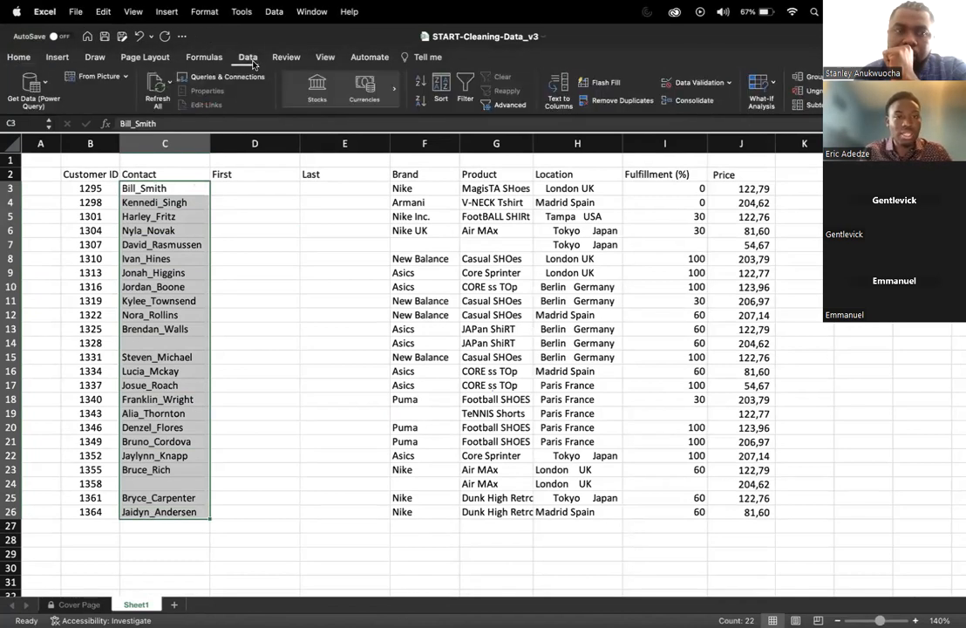
left_click(559, 94)
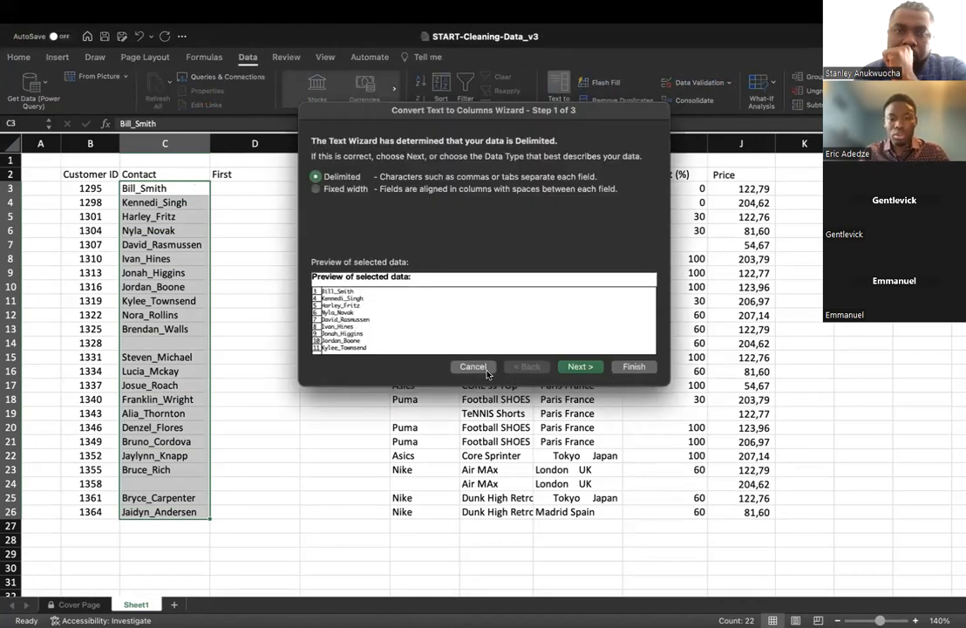
key("Escape")
left_click(569, 107)
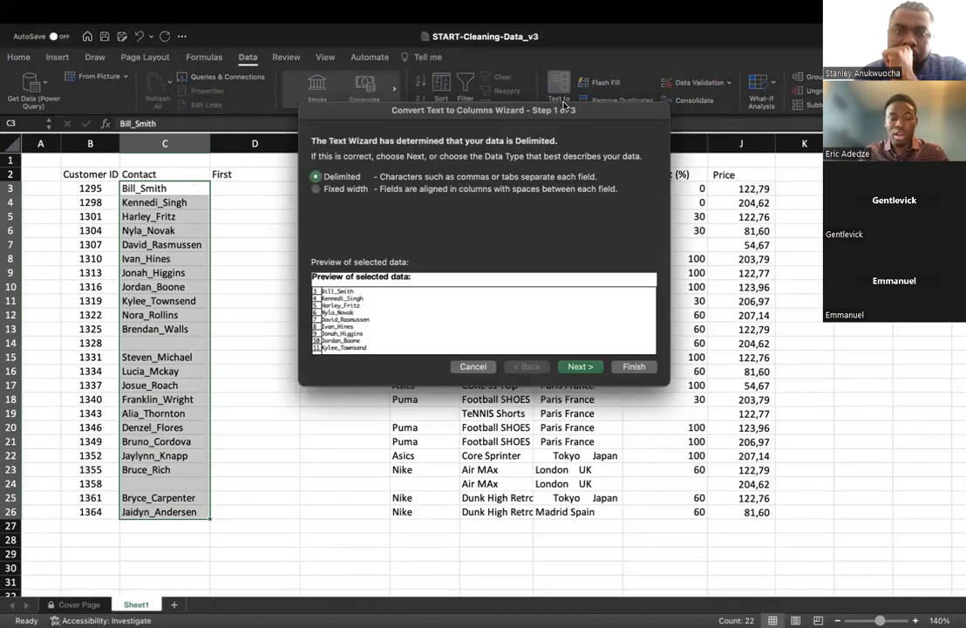
left_click(579, 366)
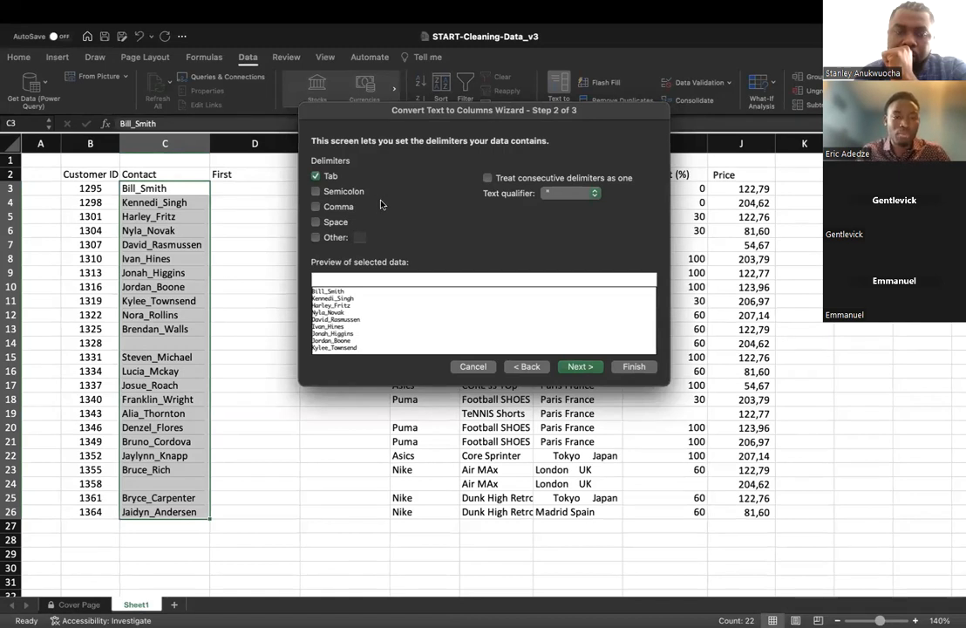
left_click(315, 192)
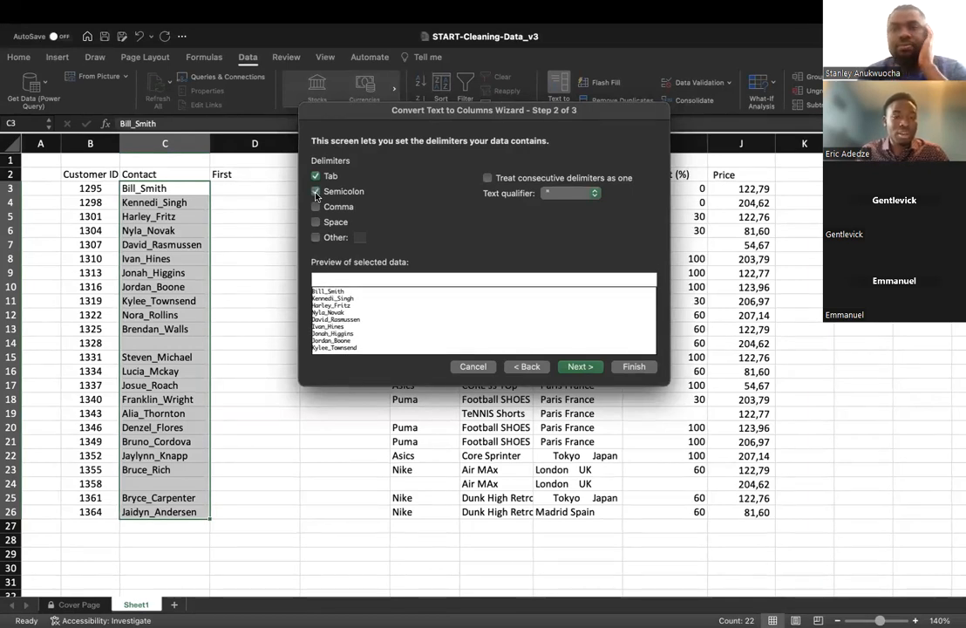
left_click(316, 207)
left_click(316, 222)
left_click(316, 223)
left_click(316, 207)
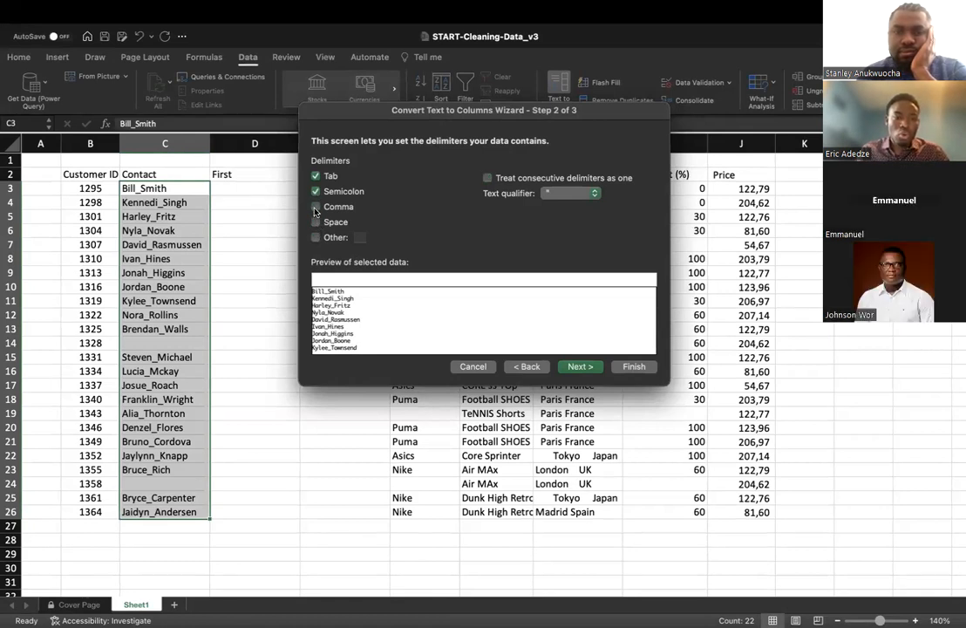
left_click(316, 191)
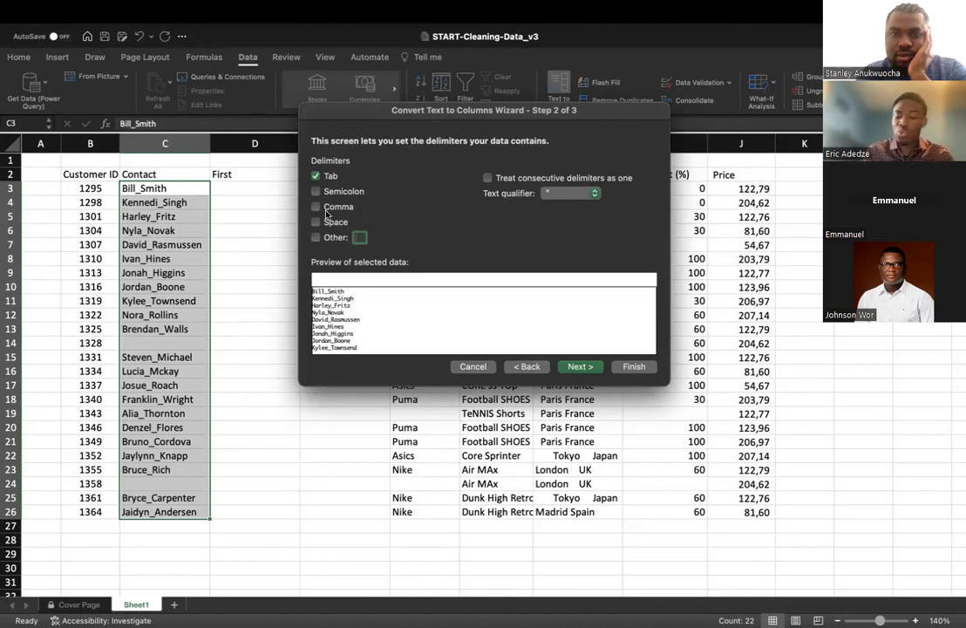
Step: Set the underscore "_" as the custom delimiter for splitting the contact names
type("_")
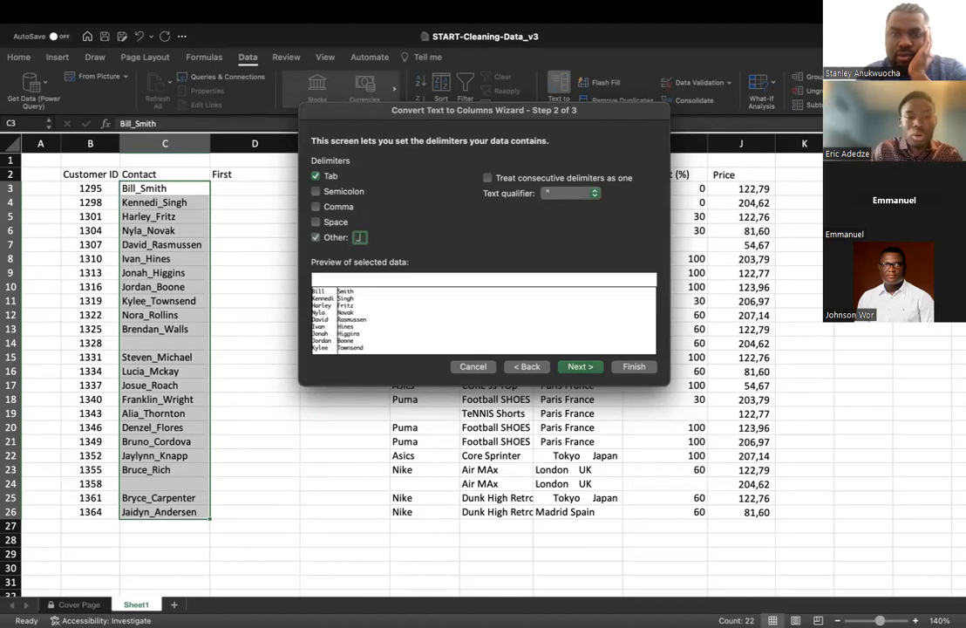
key("BackSpace")
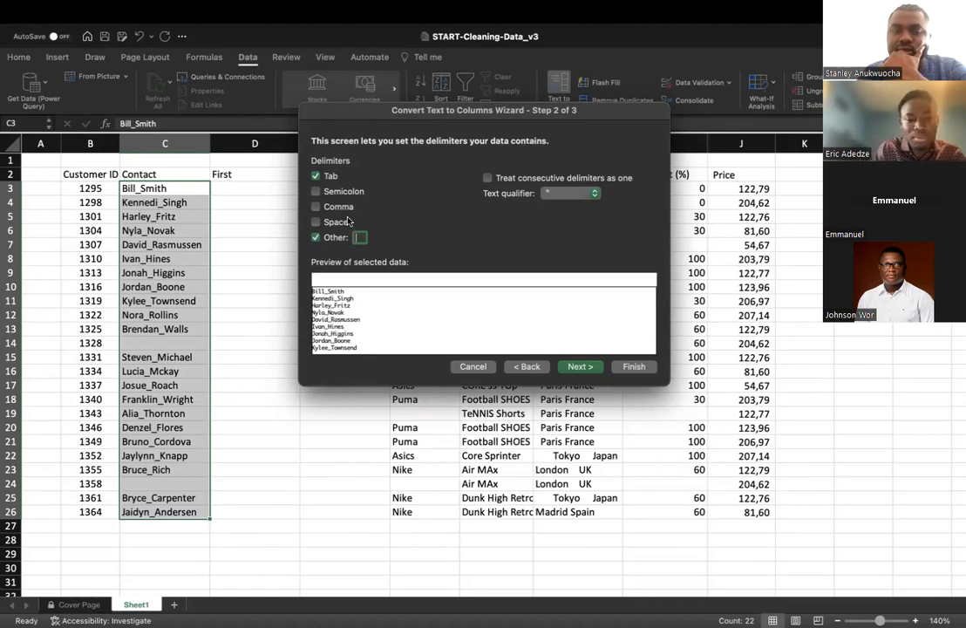
type("_")
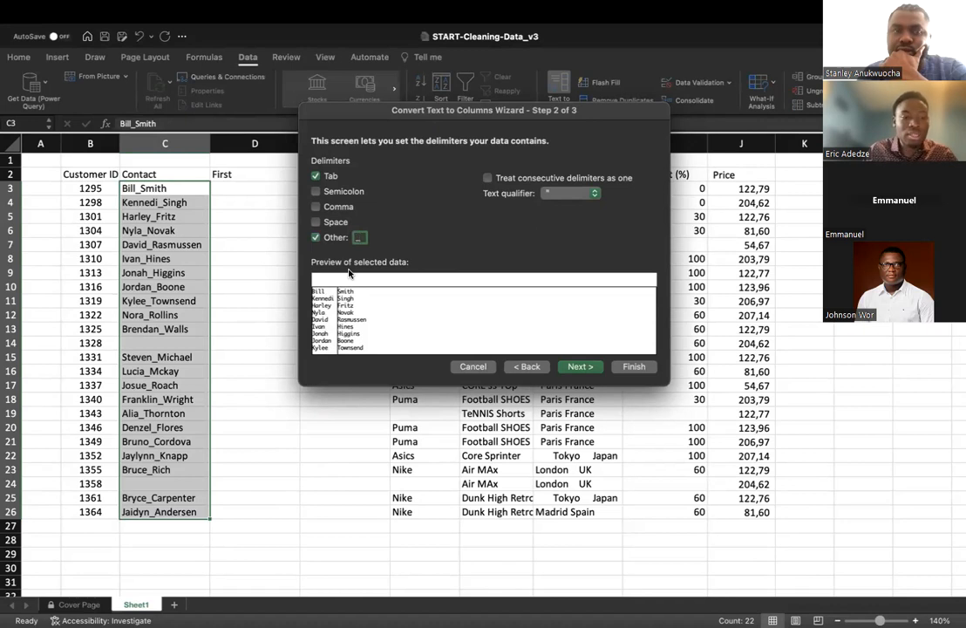
key("BackSpace")
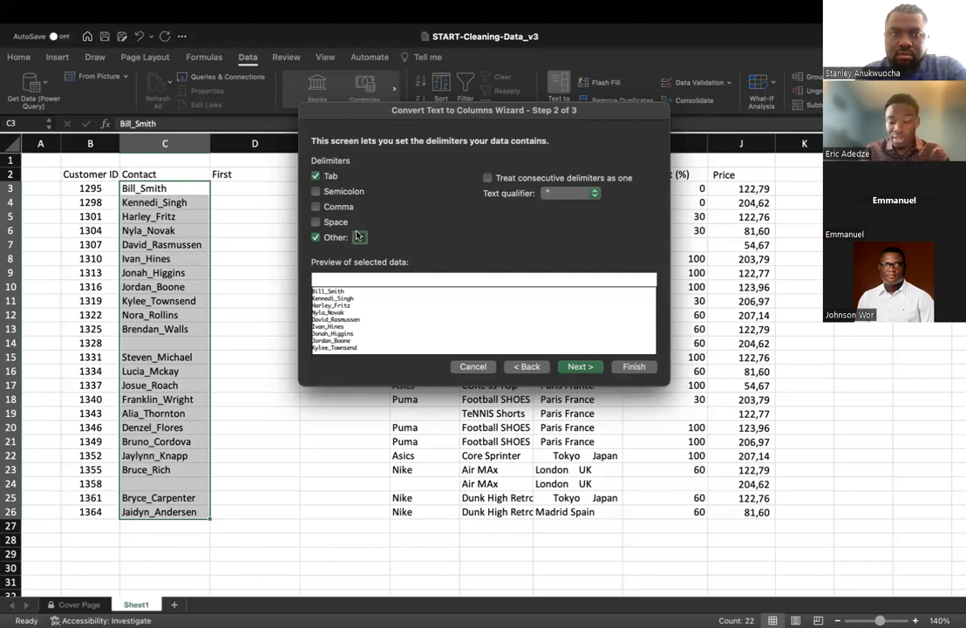
type("_")
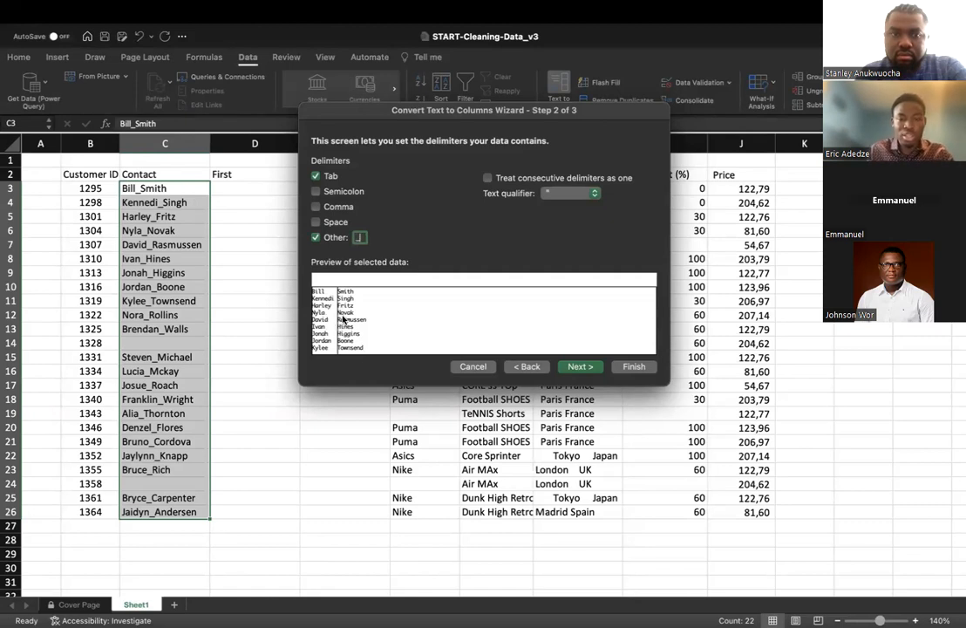
Step: Set the destination to cell D3 and complete the split of the contacts into the First and Last columns
left_click(580, 366)
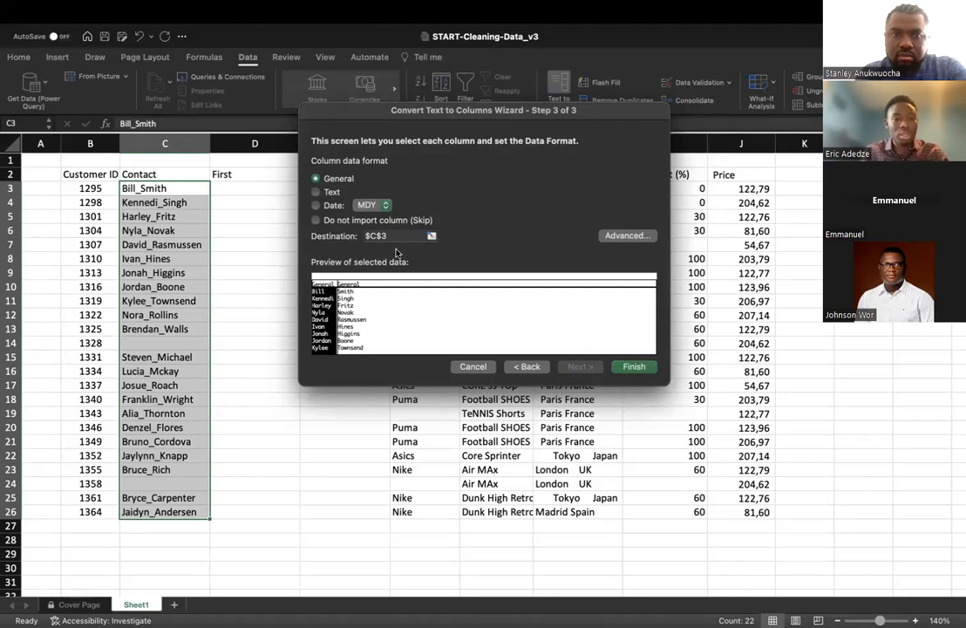
left_click(431, 235)
left_click(245, 190)
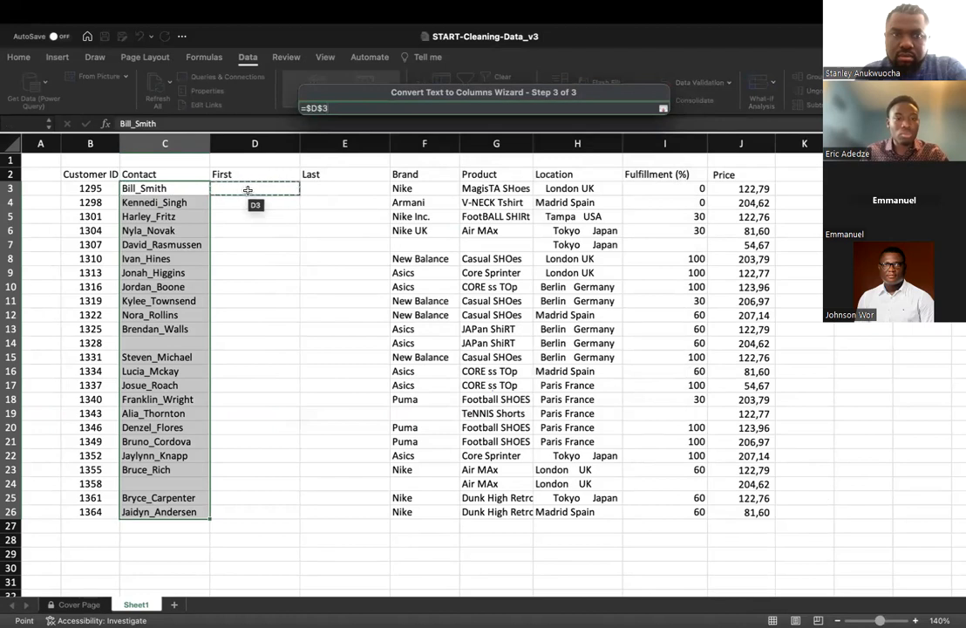
left_click(663, 111)
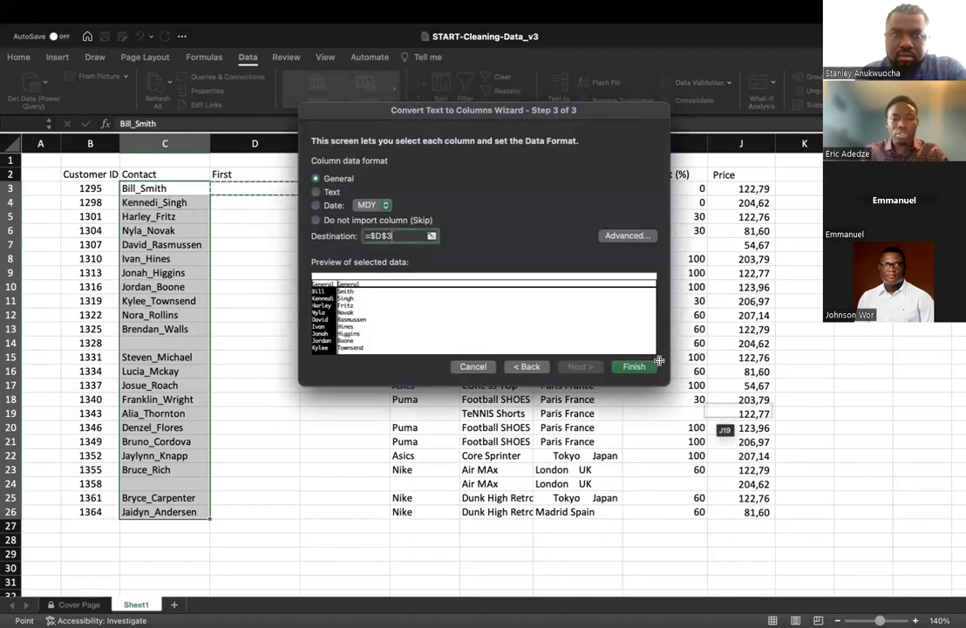
left_click(634, 367)
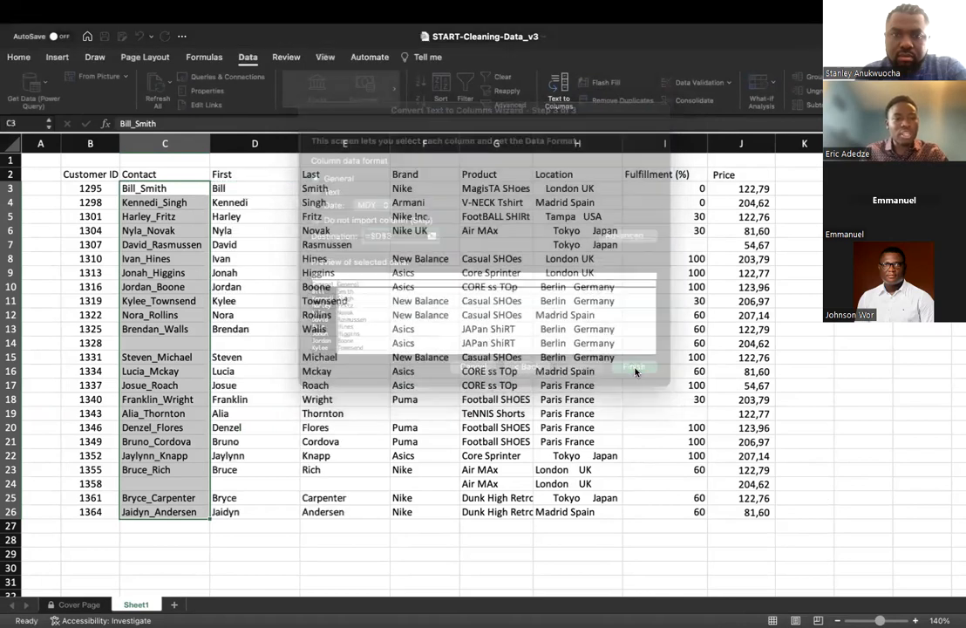
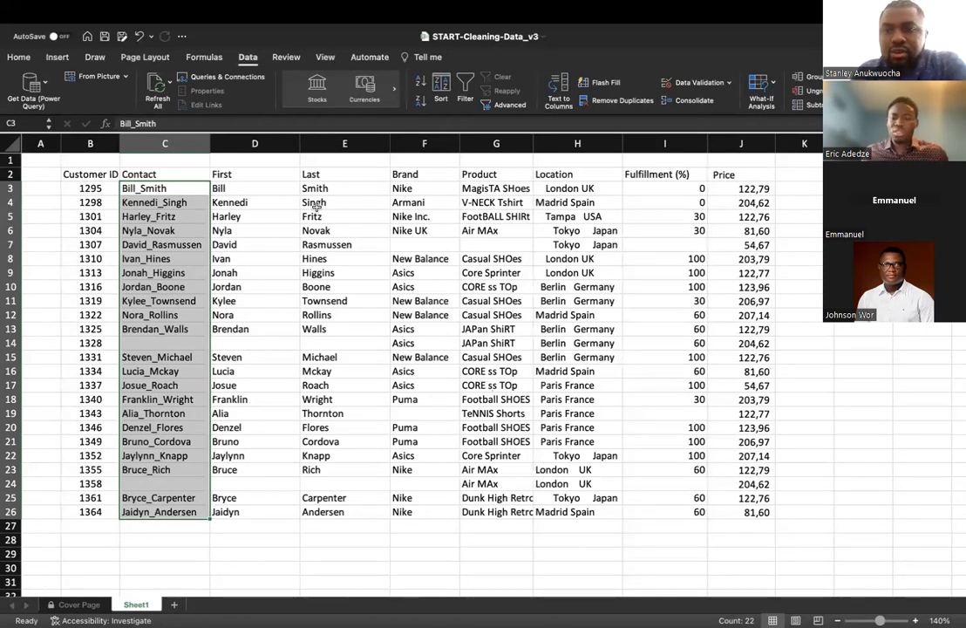
mouse_move(683, 7)
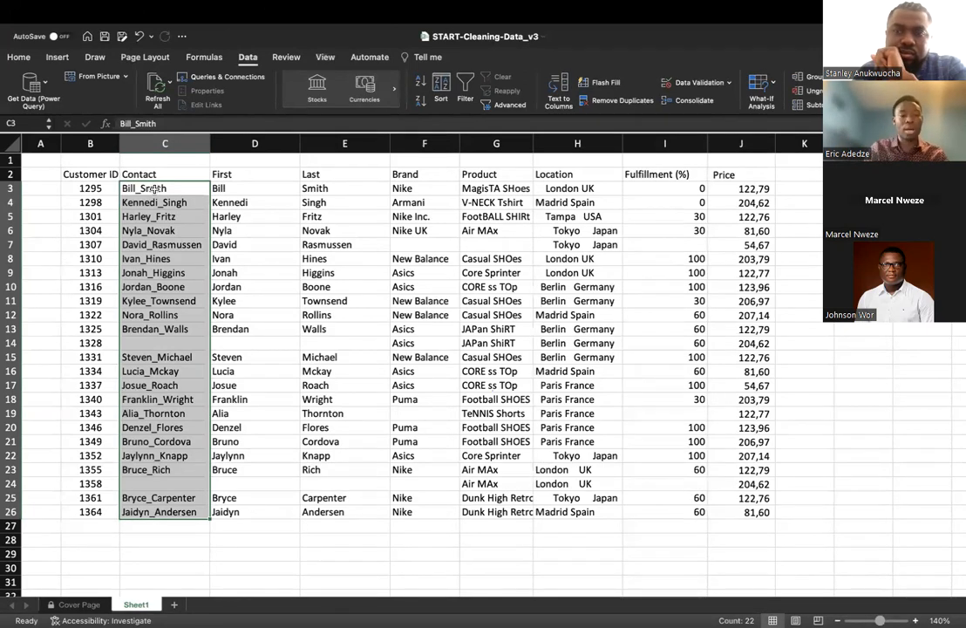
Step: Undo the last split of the contact names into the First and Last columns
key("super+z")
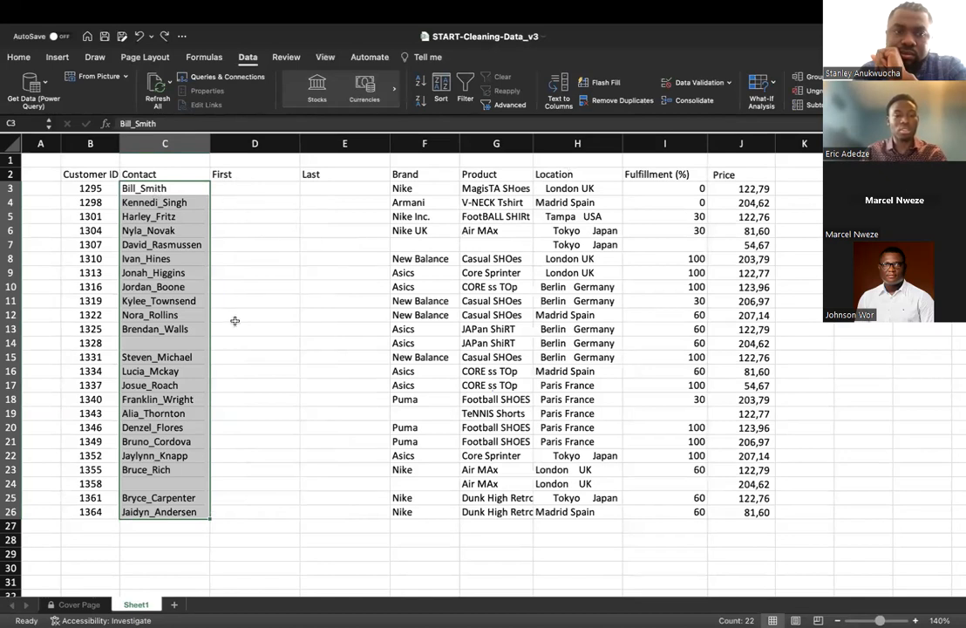
left_click(258, 301)
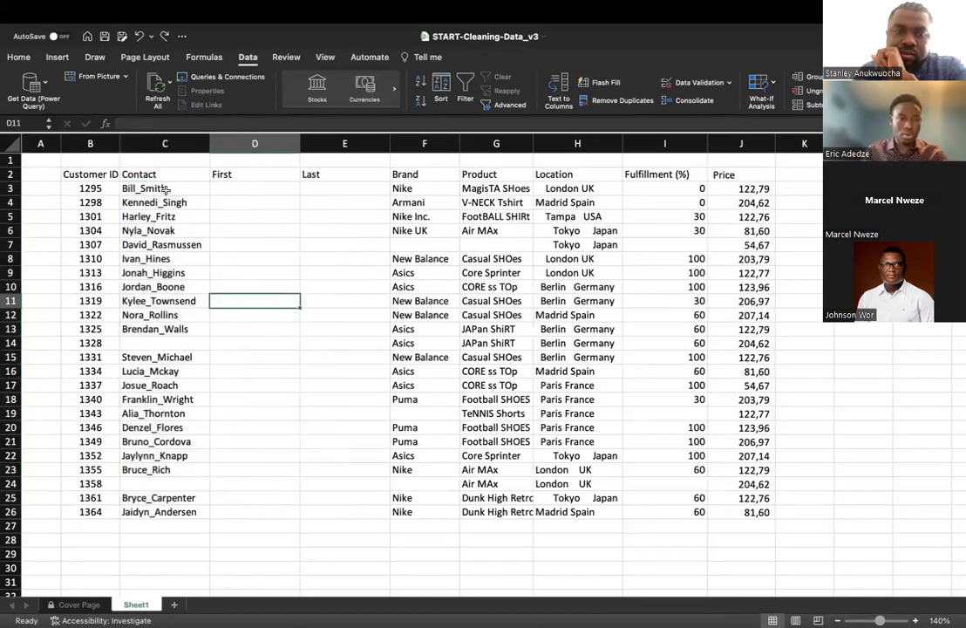
left_click(164, 189)
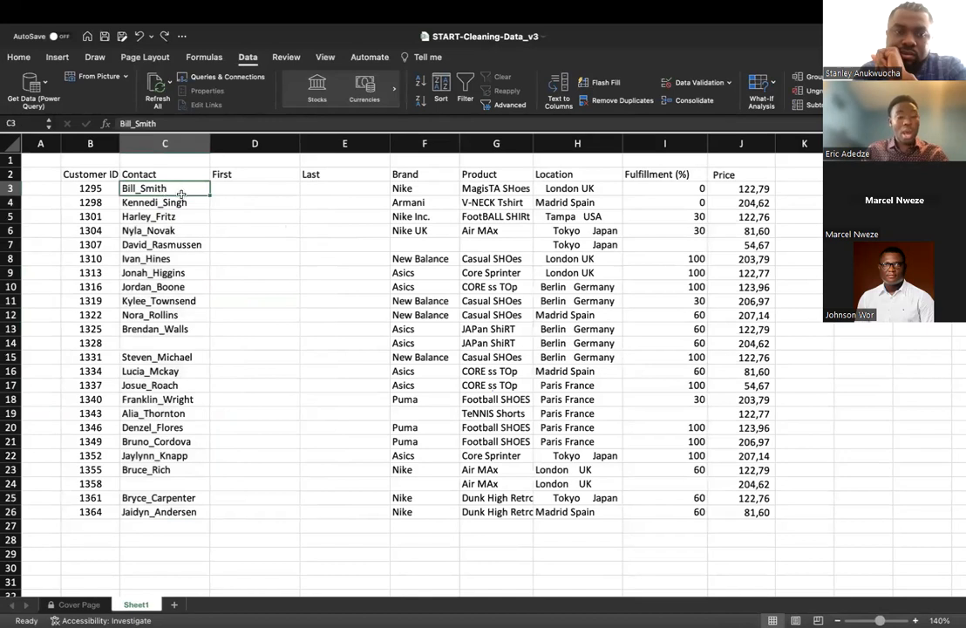
left_click_drag(179, 189, 180, 512)
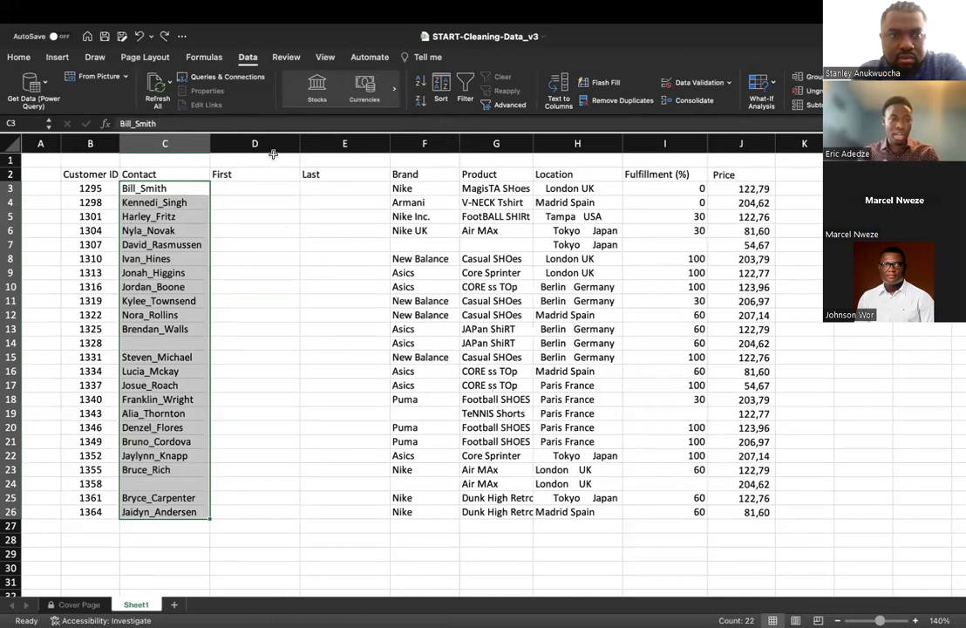
left_click(288, 188)
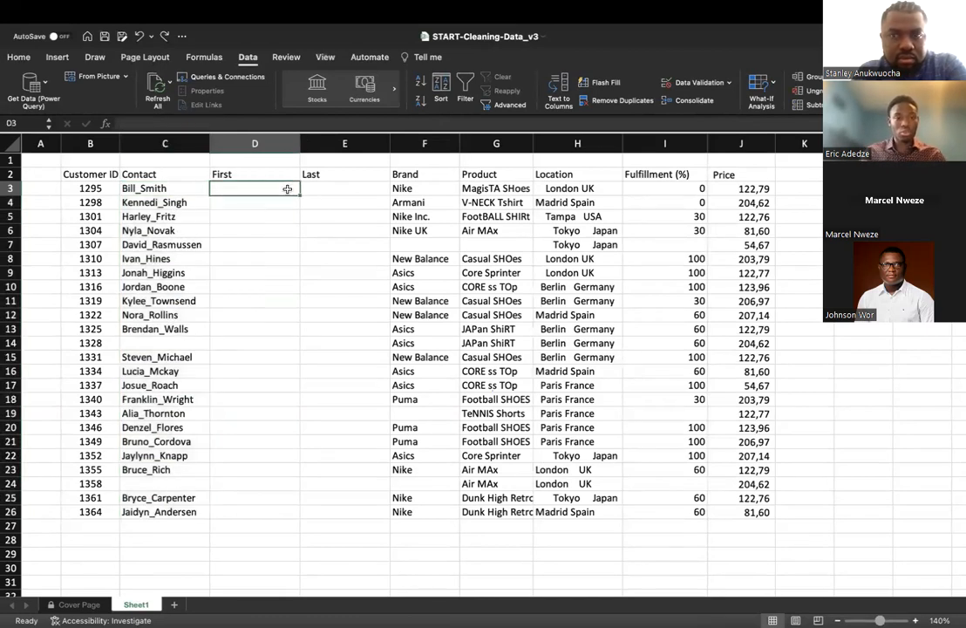
Step: Insert a blank column before the First column, and undo the insertion
right_click(300, 143)
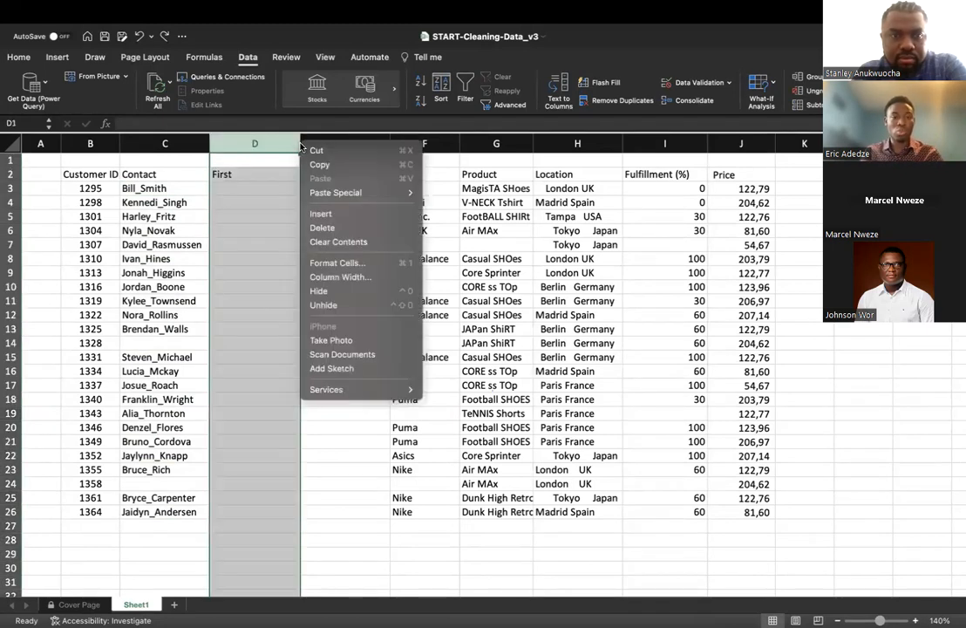
left_click(320, 214)
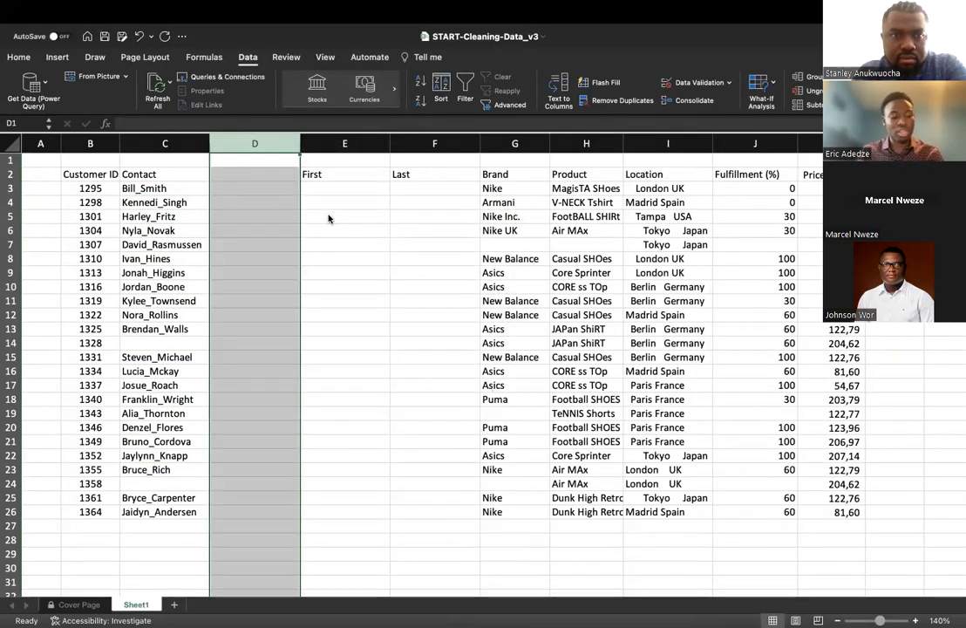
key("super+z")
left_click(329, 213)
Step: Rename the header in D2 to First_Name and the header in E2 to Last_Name
left_click(288, 176)
left_click(311, 175)
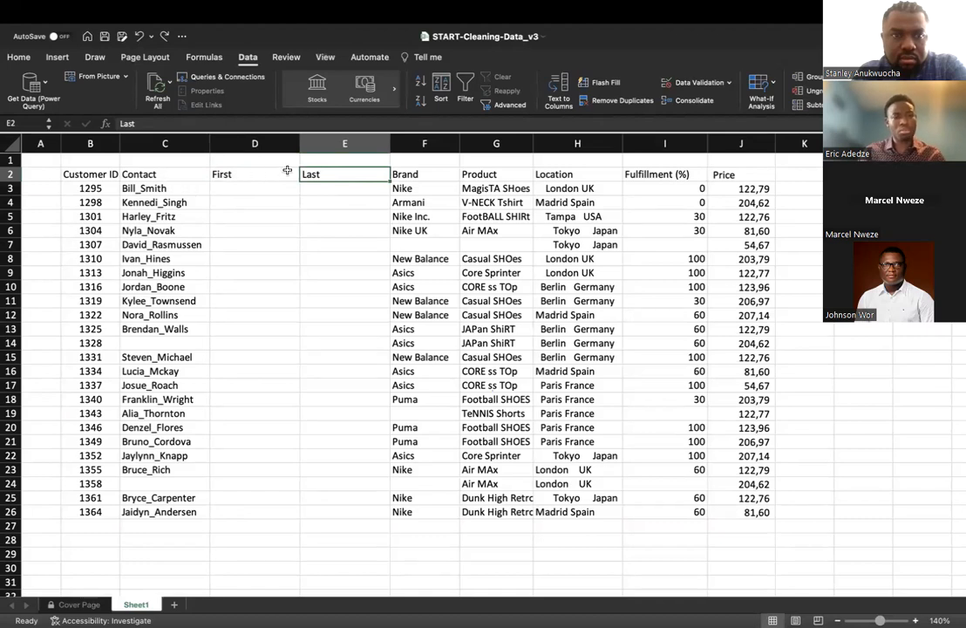
left_click(232, 177)
double_click(232, 177)
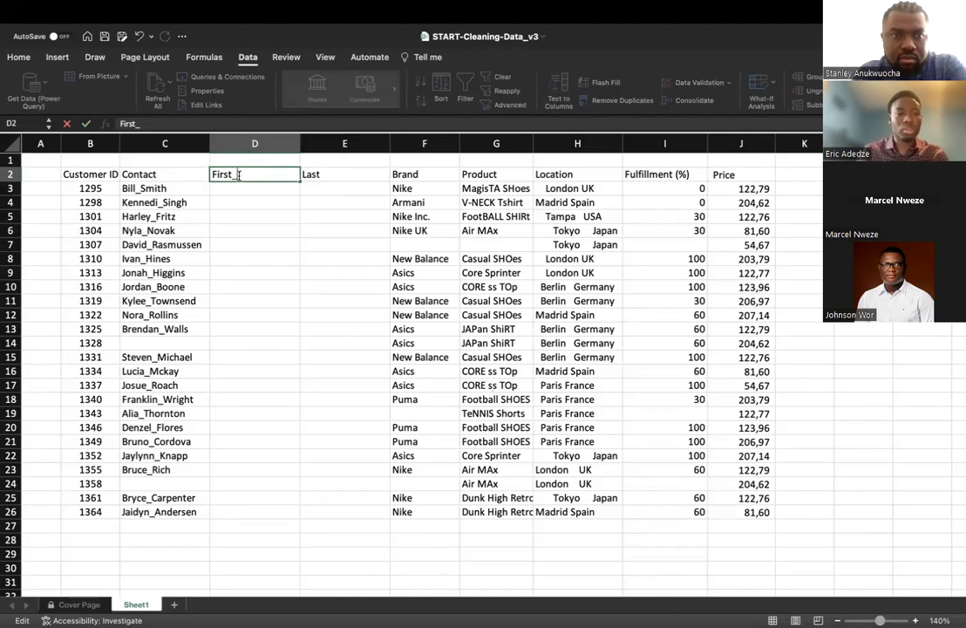
type("ame")
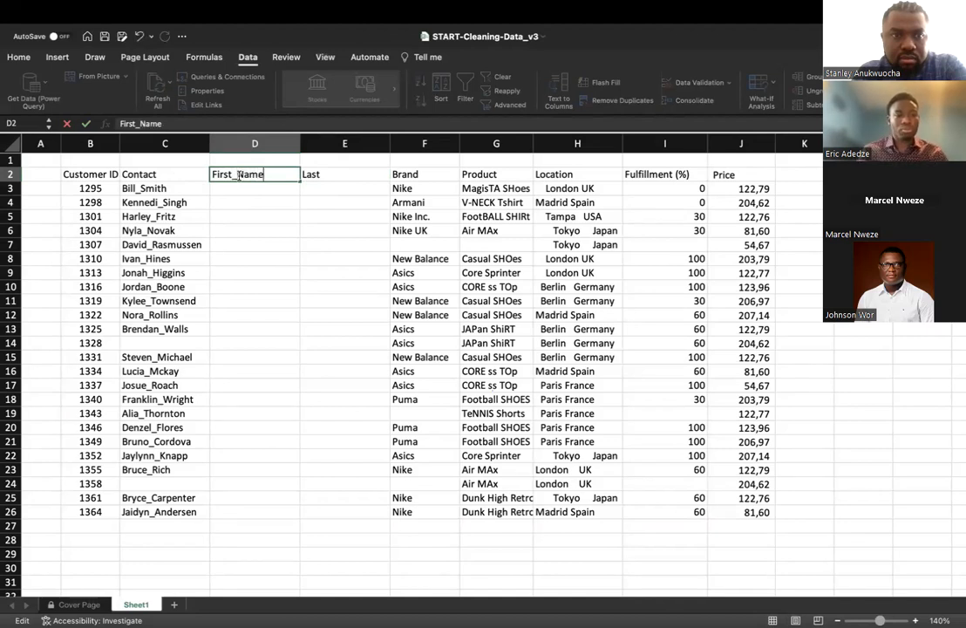
left_click(318, 176)
type("_Name")
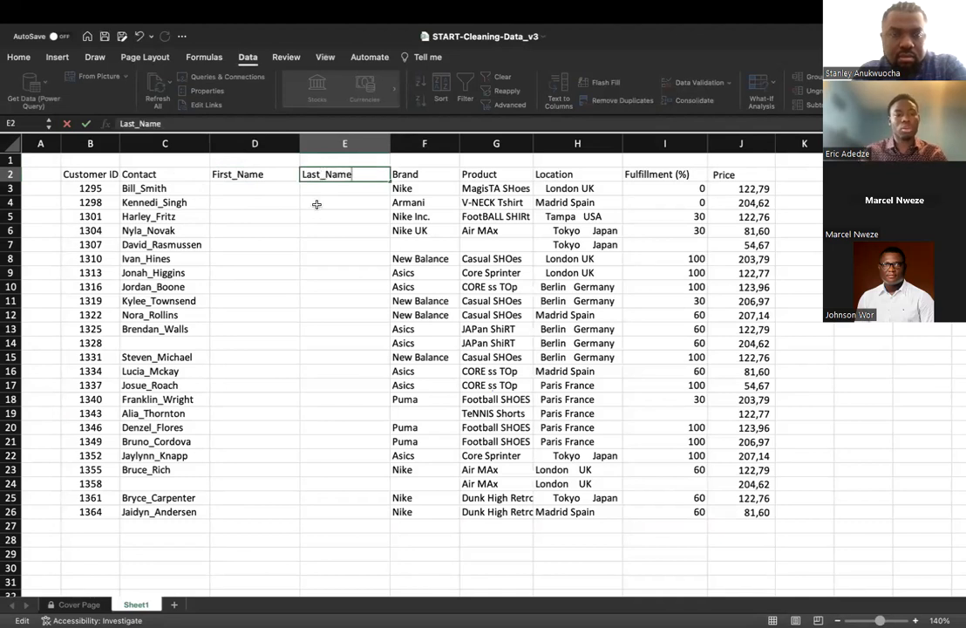
left_click_drag(317, 204, 307, 191)
left_click(252, 190)
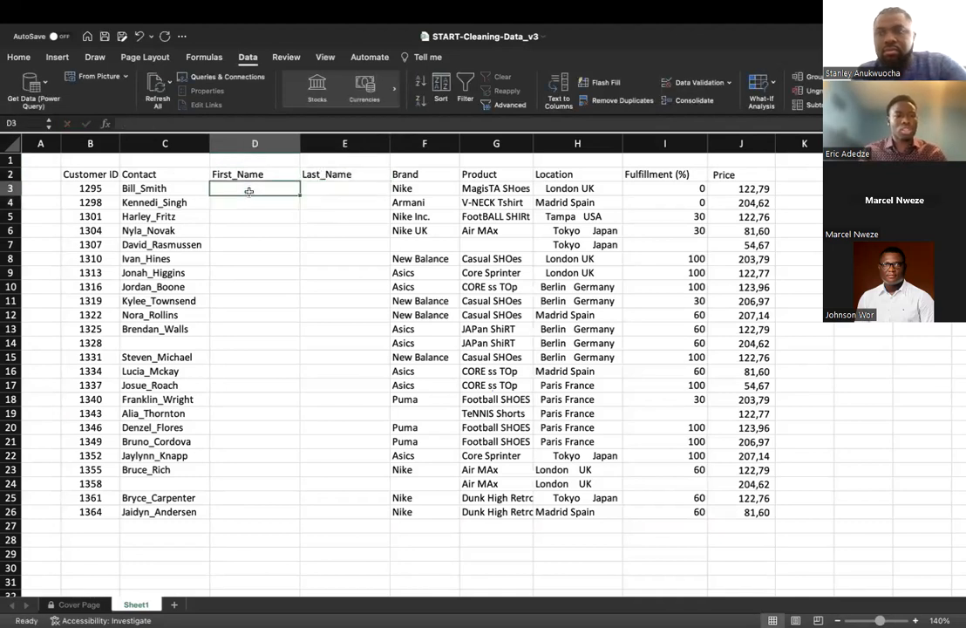
Step: Start Text to Columns on the contact names in C3:C26, keeping the data type as Delimited
left_click(183, 180)
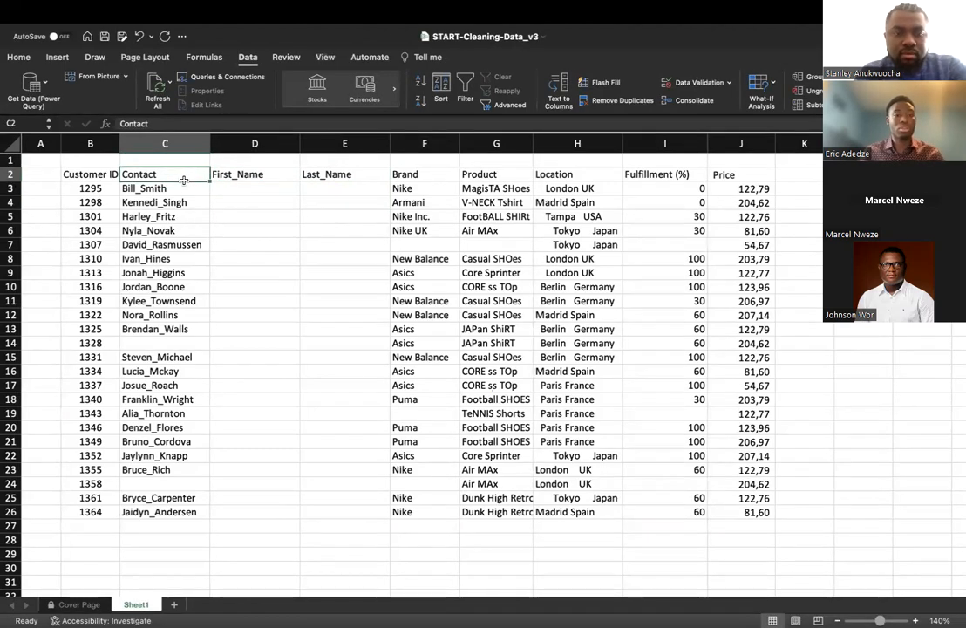
left_click(245, 179)
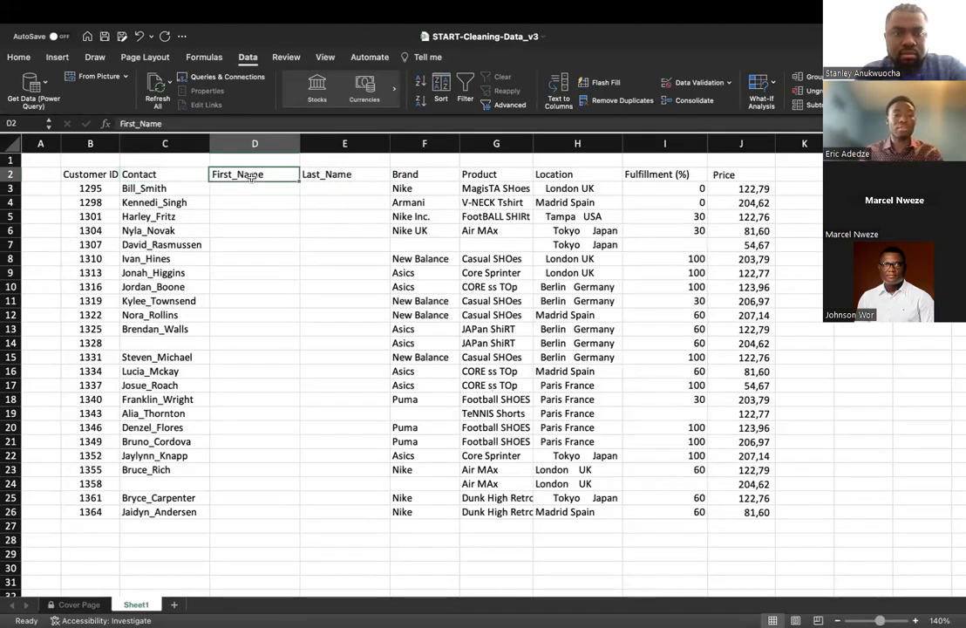
left_click_drag(152, 188, 156, 500)
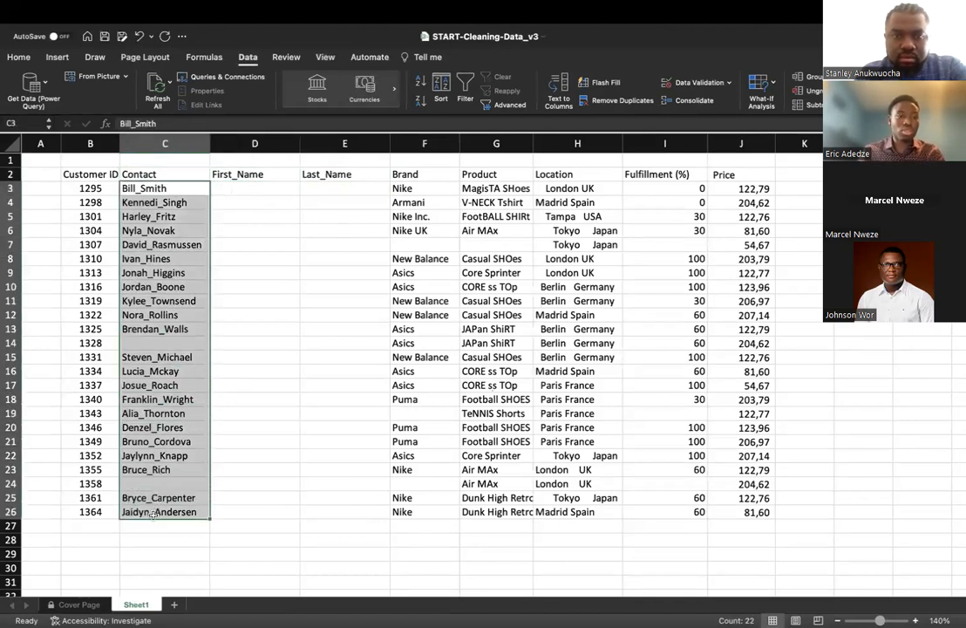
left_click(558, 91)
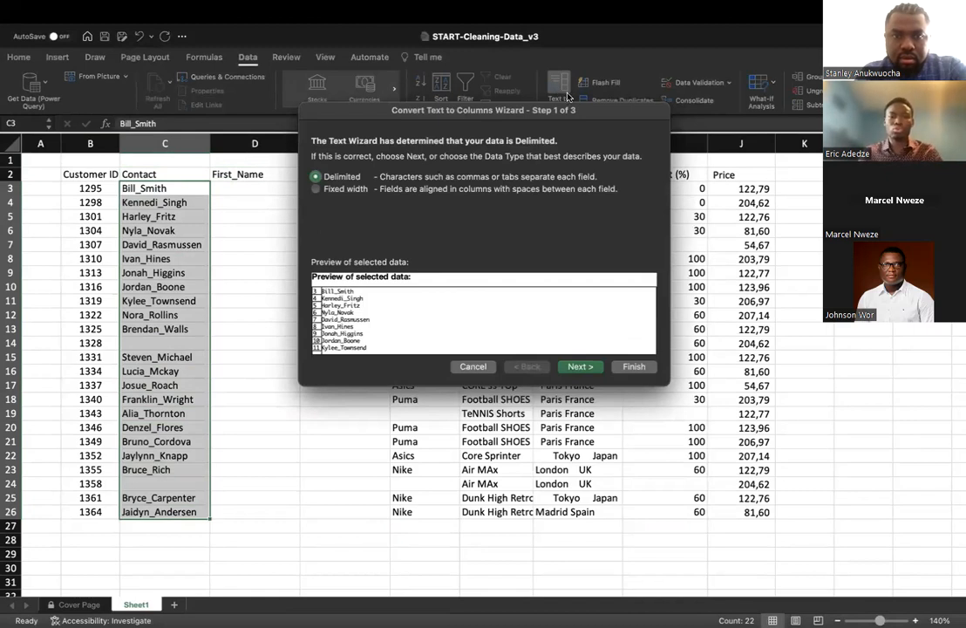
left_click(481, 371)
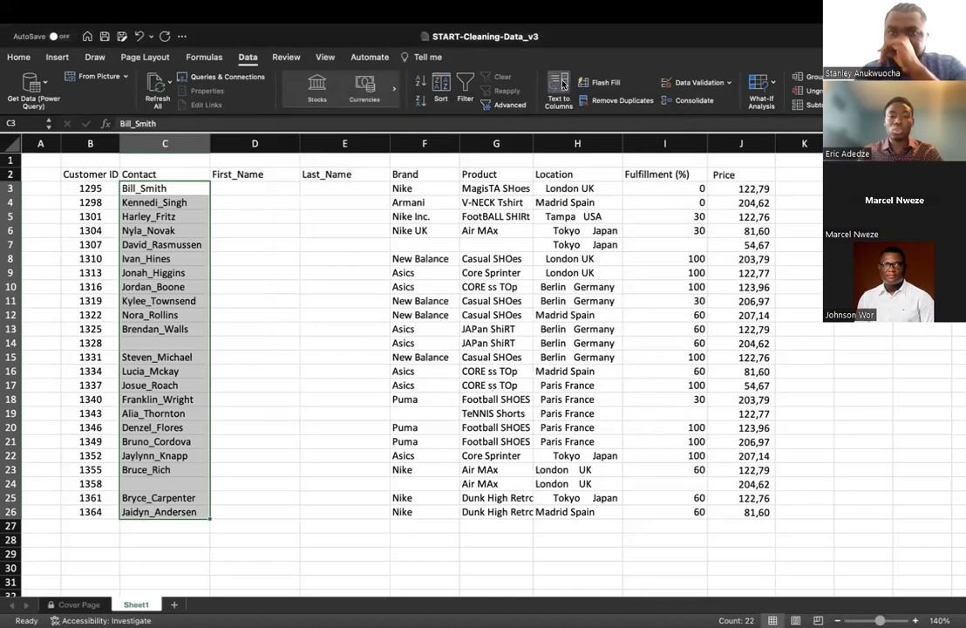
left_click(559, 85)
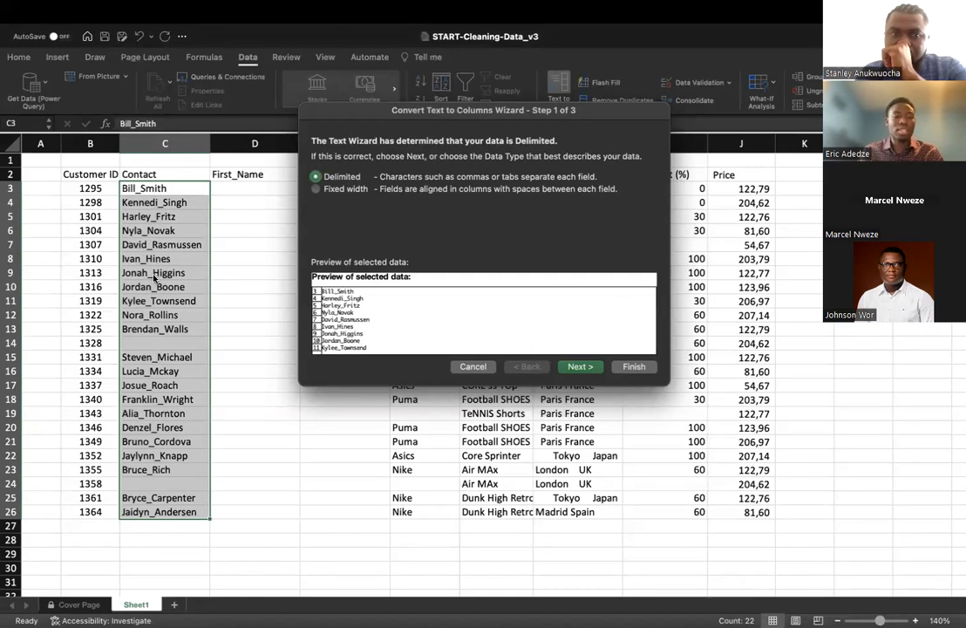
left_click(580, 367)
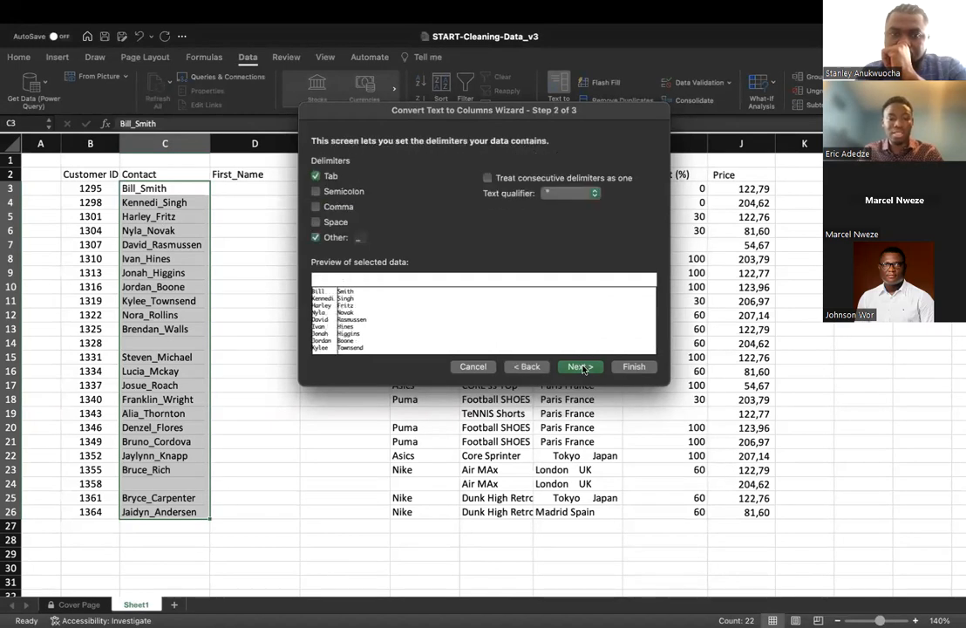
Step: Clear and re-enter the underscore "_" as the Other delimiter, and continue to the column data format settings
key("BackSpace")
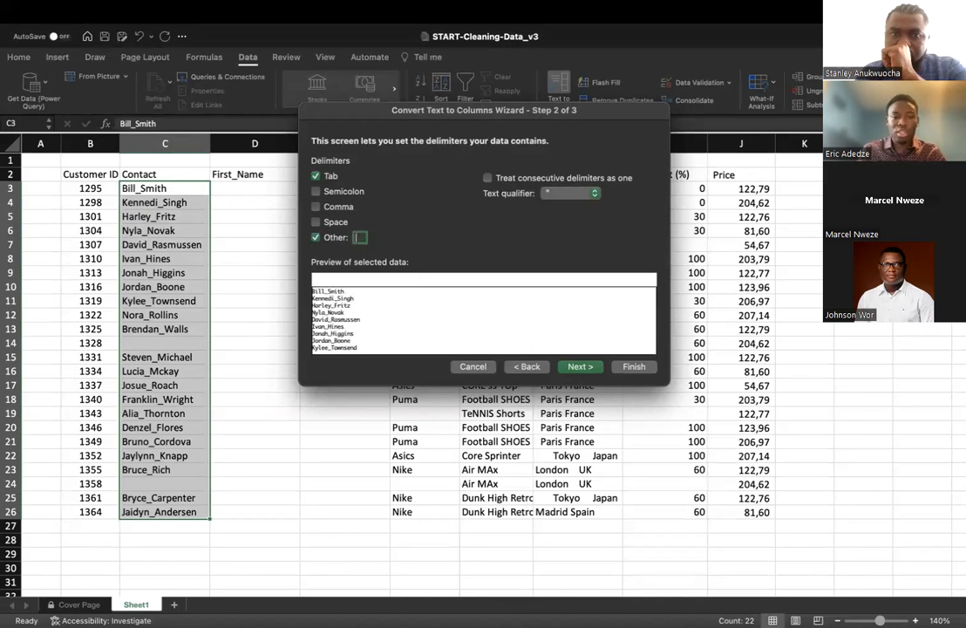
left_click(316, 238)
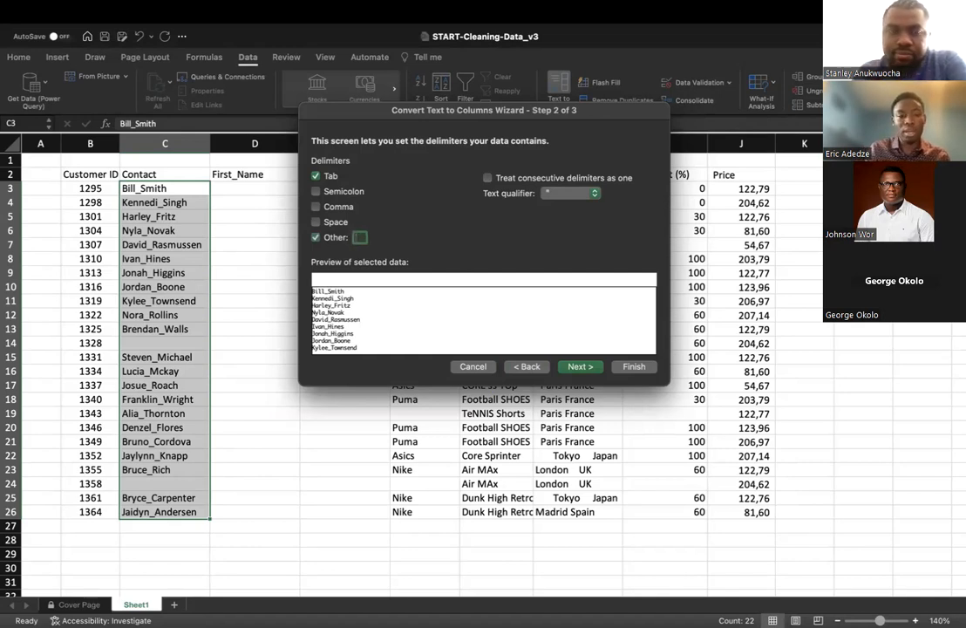
type("_")
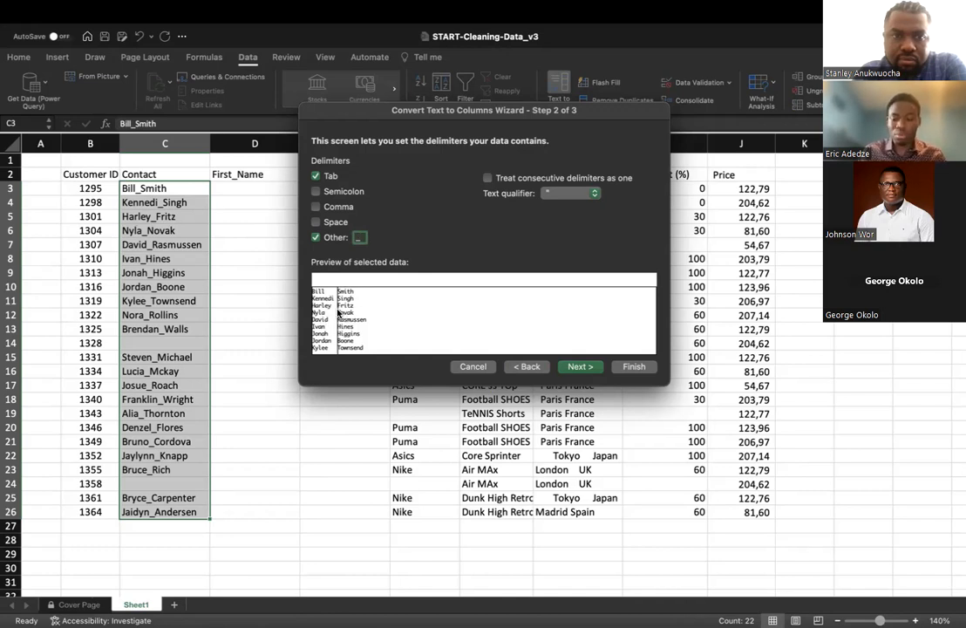
key("BackSpace")
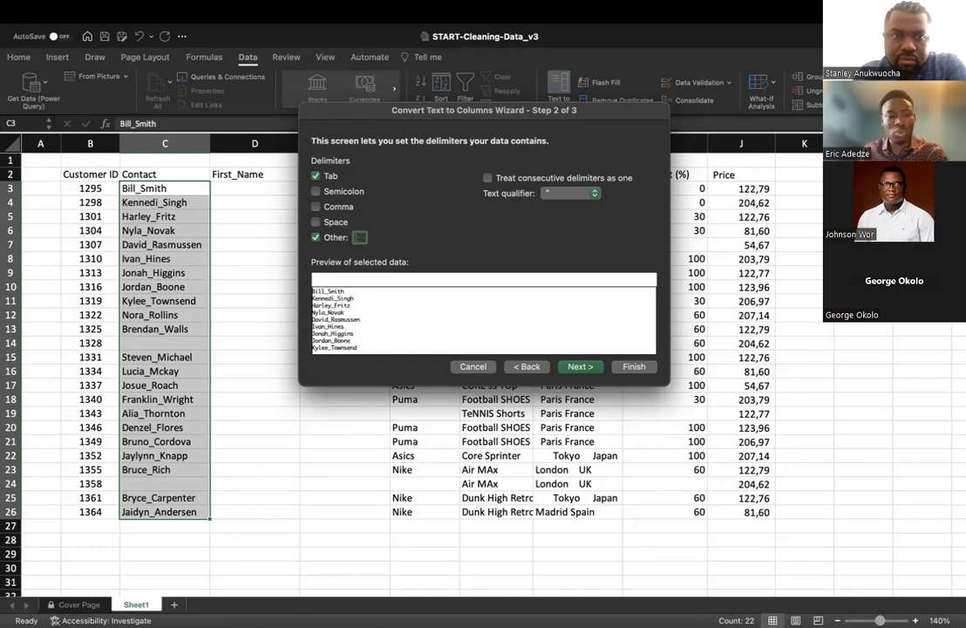
type("_")
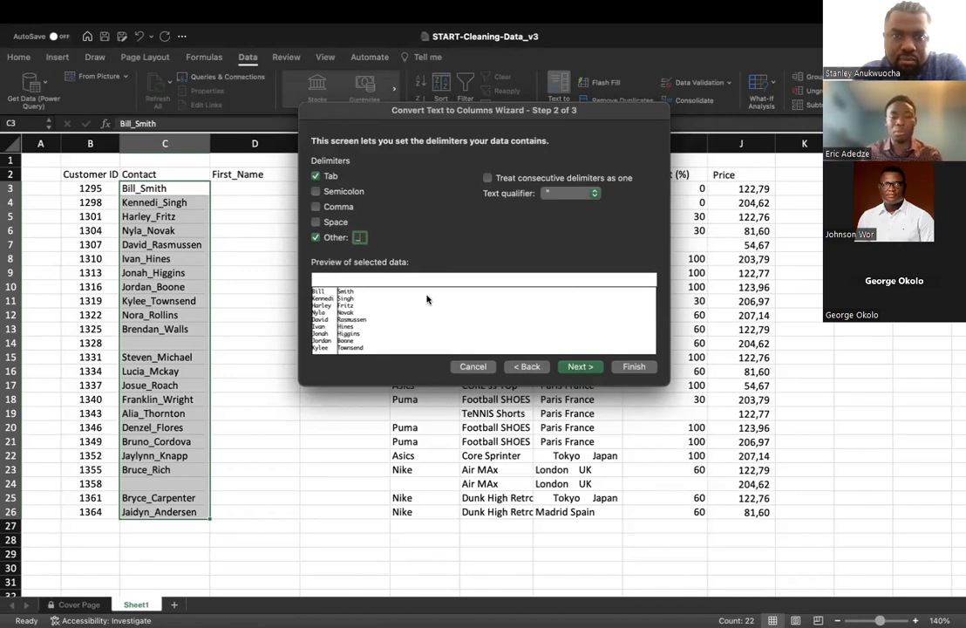
left_click(581, 367)
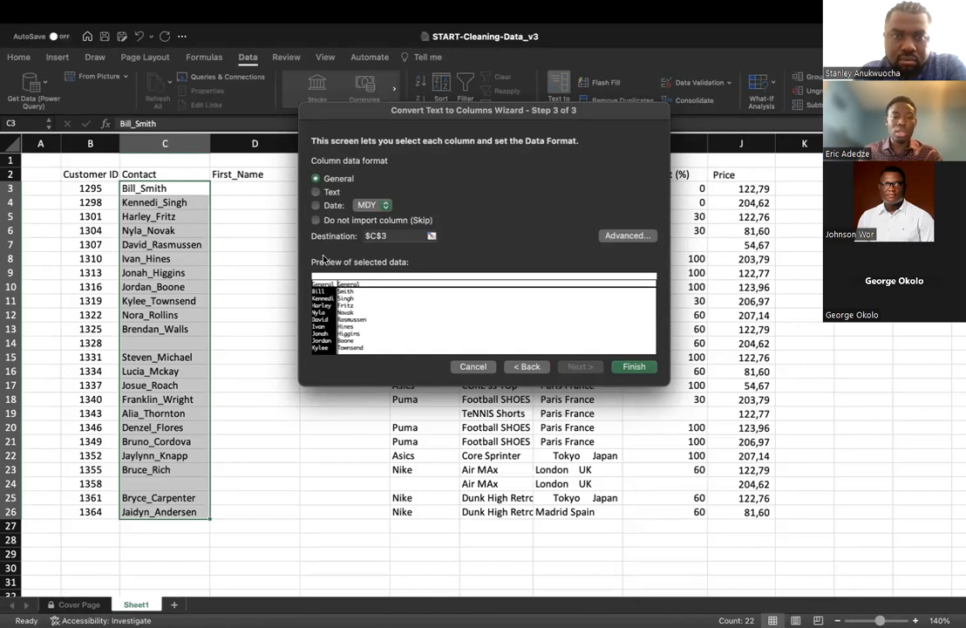
Step: Set the destination to cell D3 and complete the split into First_Name and Last_Name
left_click(431, 236)
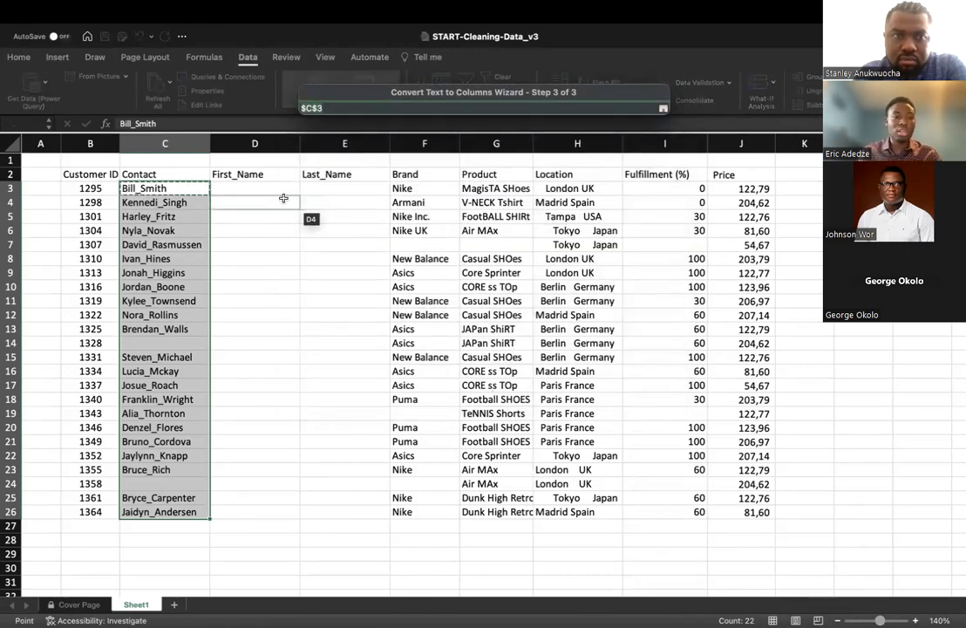
left_click(272, 190)
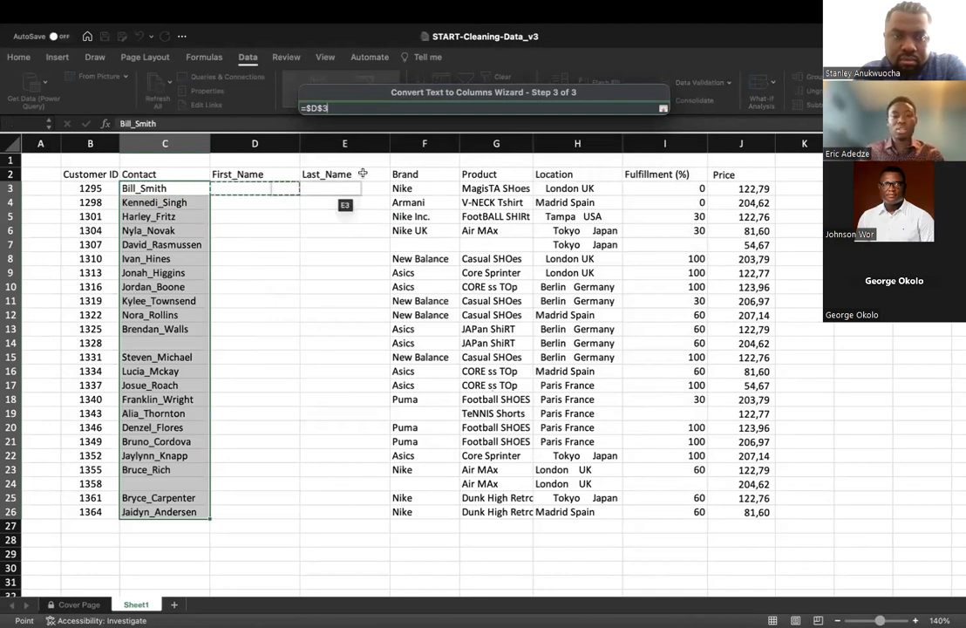
left_click(662, 108)
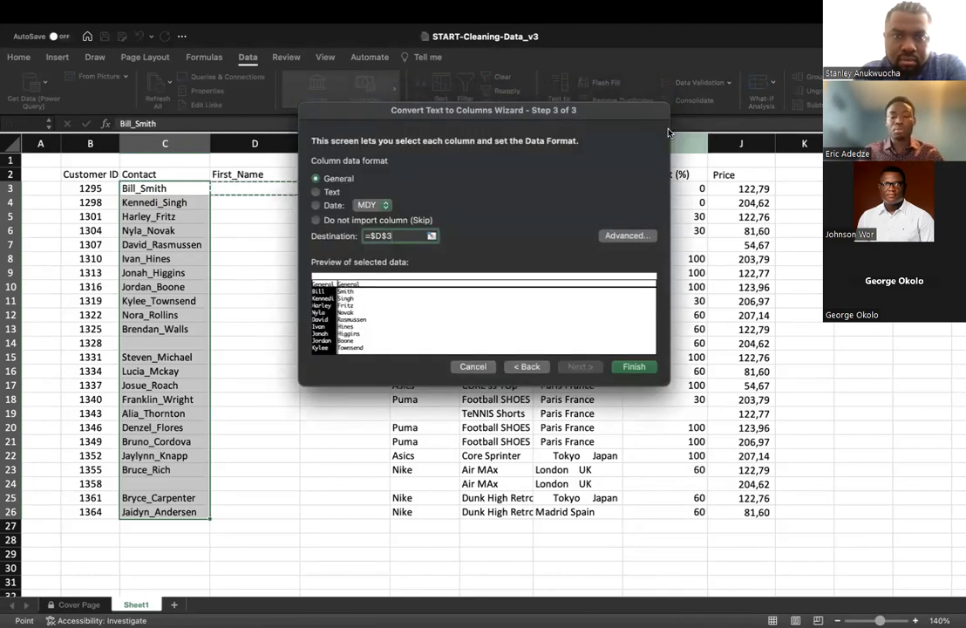
left_click(633, 367)
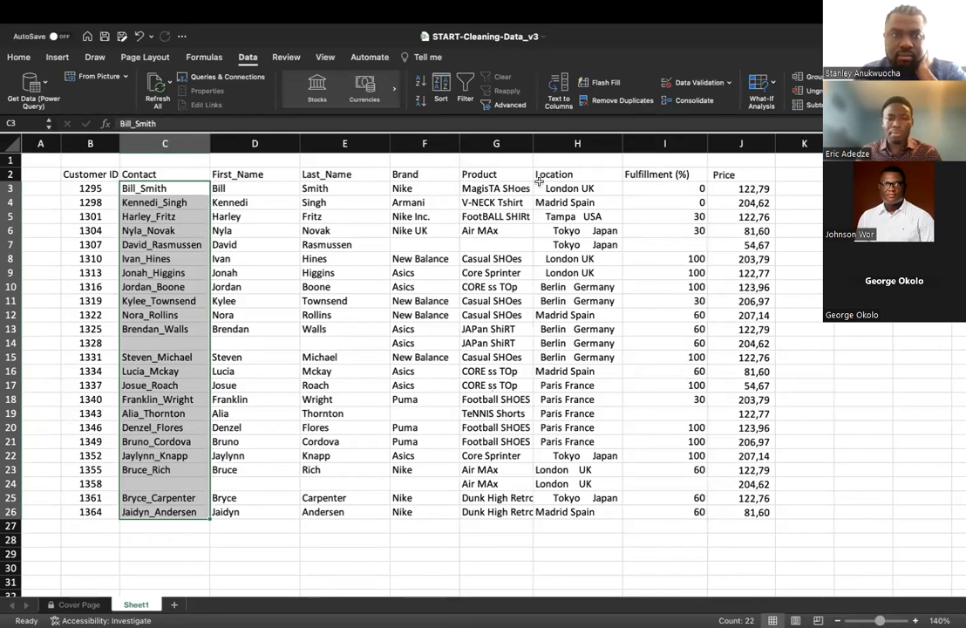
Step: Examine the capitalisation of the entries in the Product column at a larger zoom
left_click(496, 143)
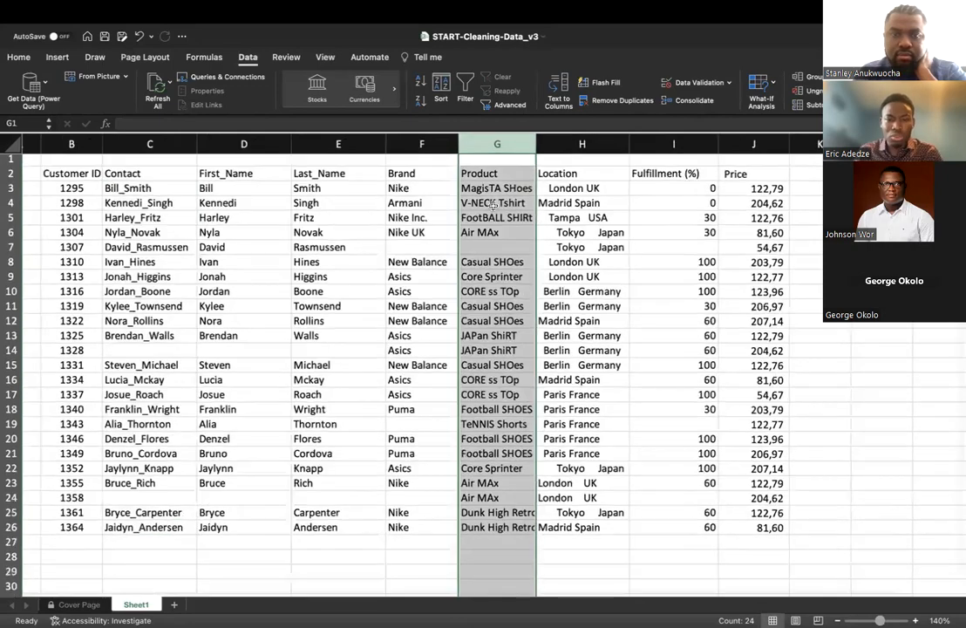
scroll(493, 204, "up", 10)
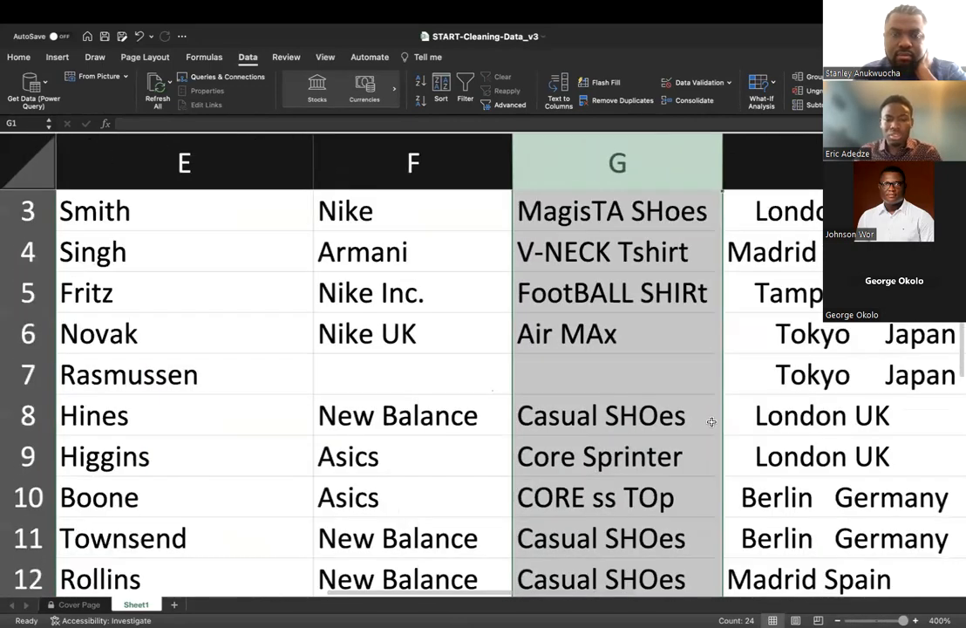
scroll(711, 422, "down", 5)
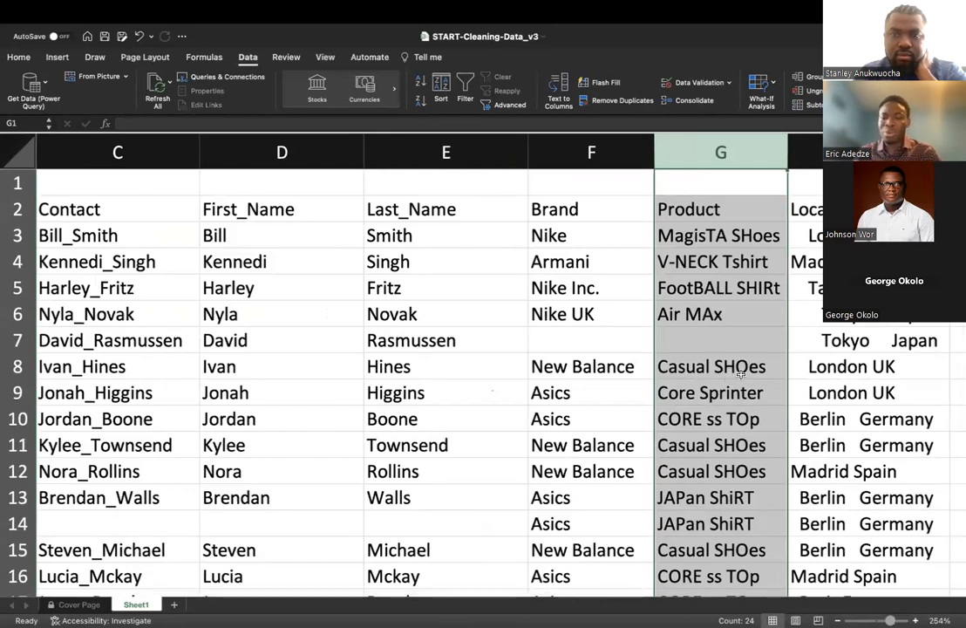
scroll(737, 349, "down", 2)
scroll(708, 336, "down", 4)
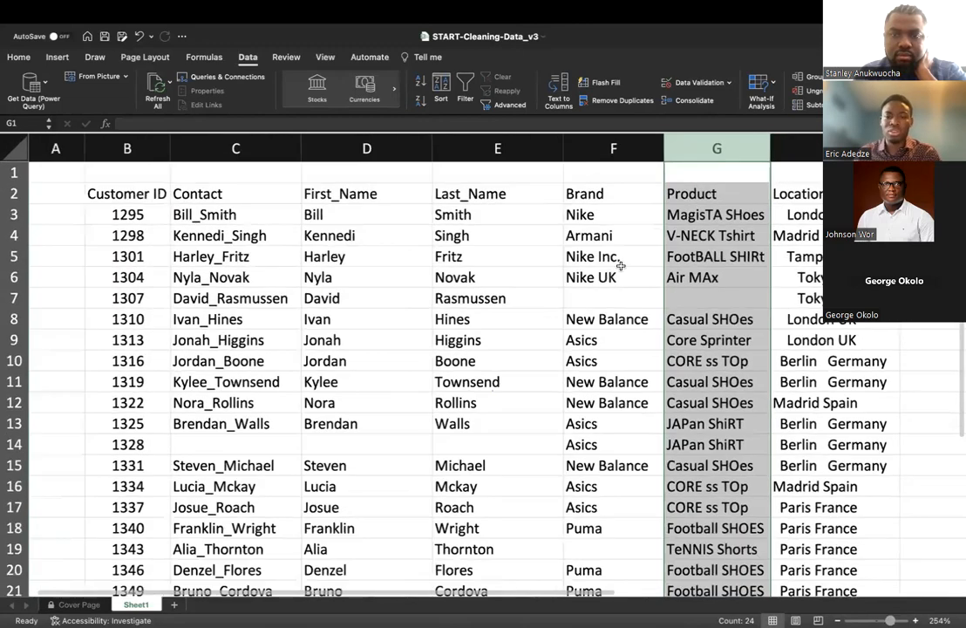
left_click(614, 269)
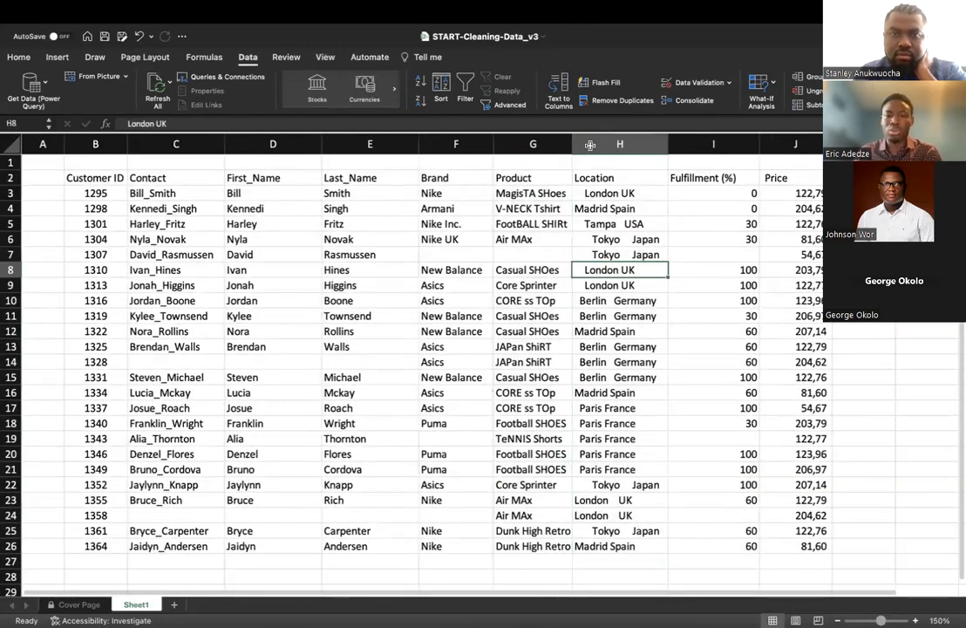
Step: Insert a blank column before Location and enter the header "Product" in H2
left_click(602, 144)
right_click(595, 147)
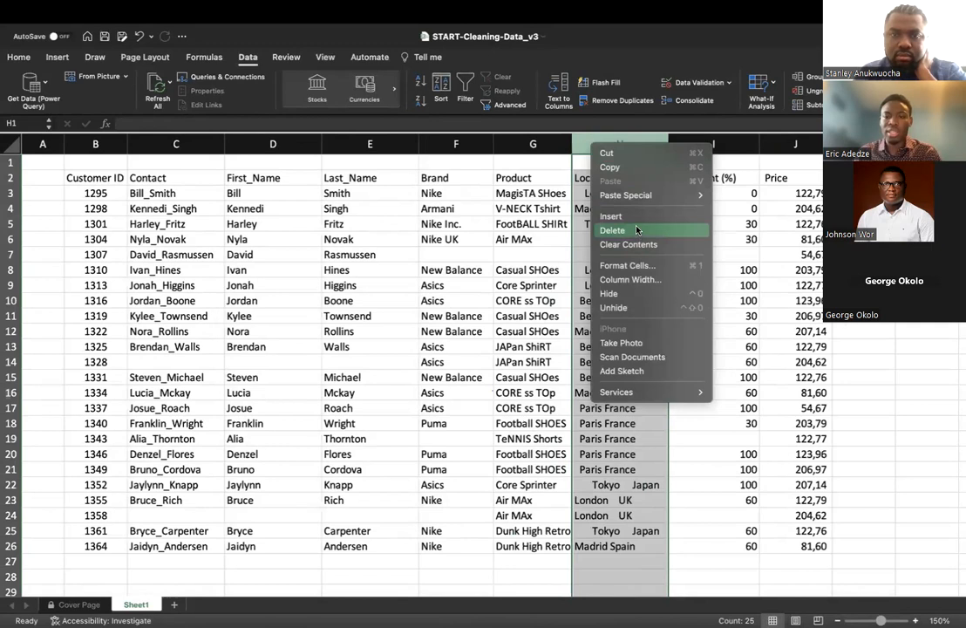
left_click(635, 219)
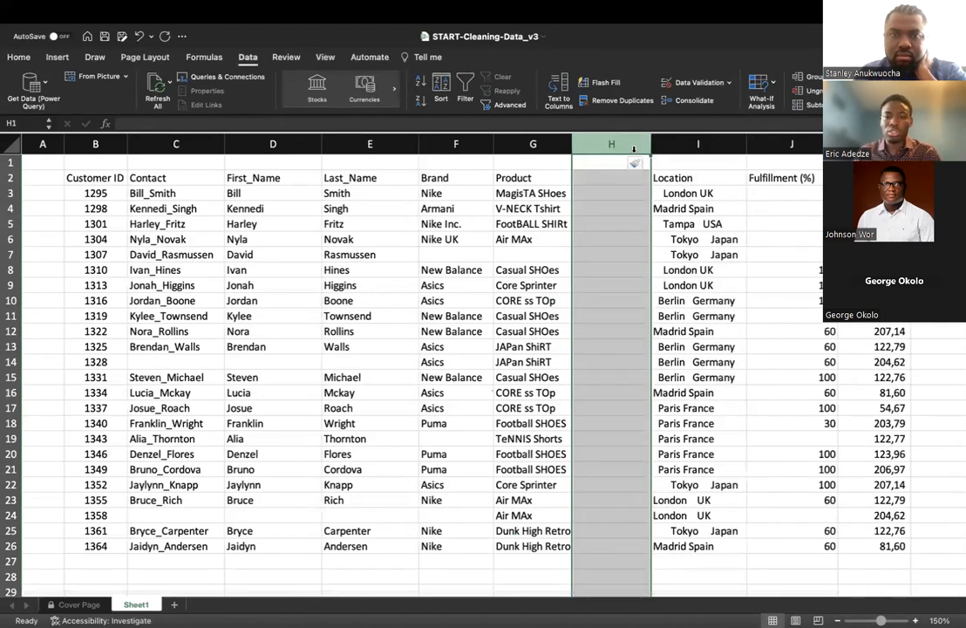
left_click(700, 194)
left_click(602, 181)
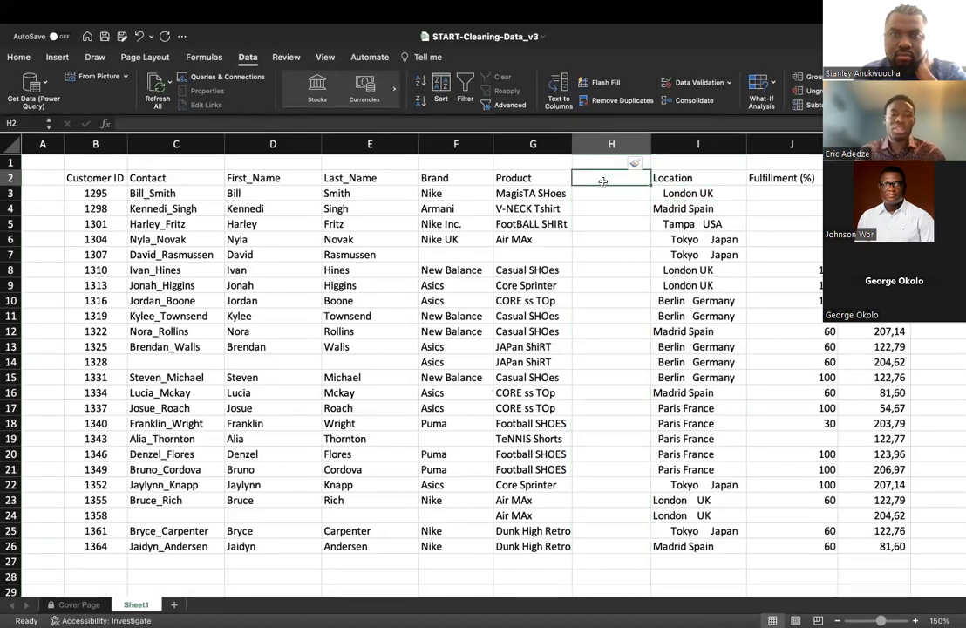
type("Product")
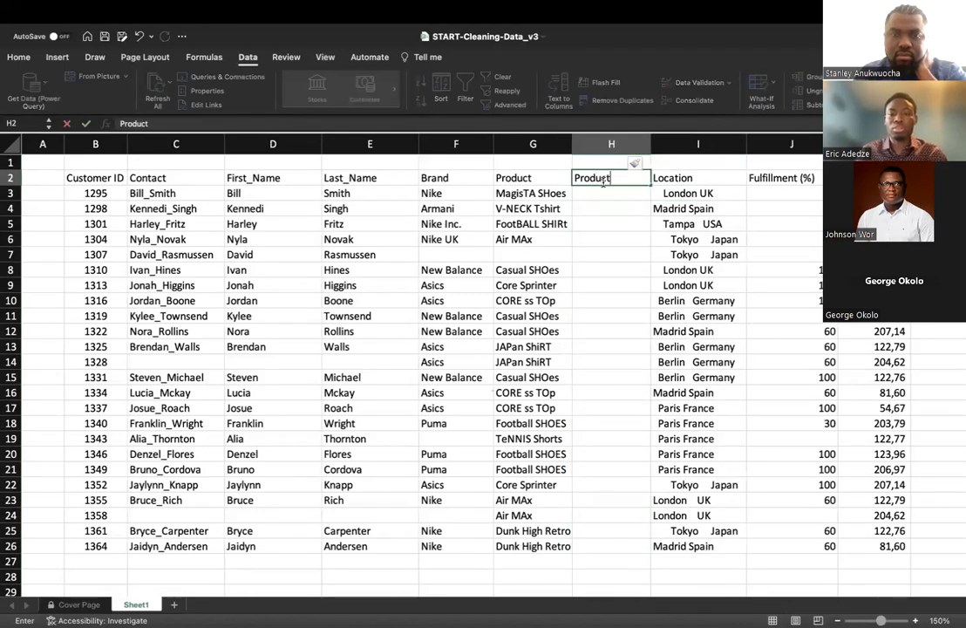
Step: Enter the formula =PROPER(G3) in cell H3 to convert the first product name to proper case
left_click(611, 192)
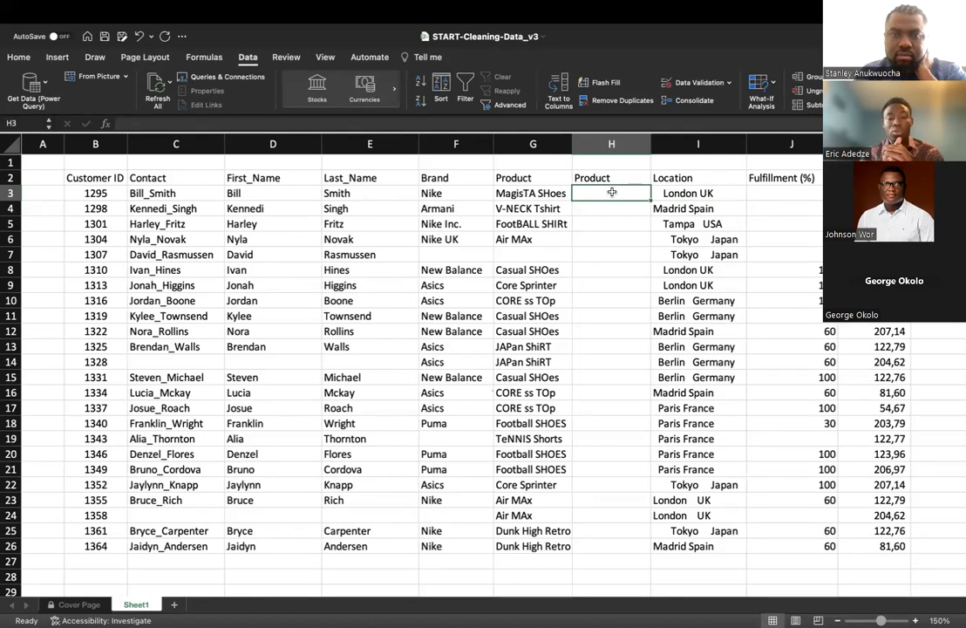
type("=")
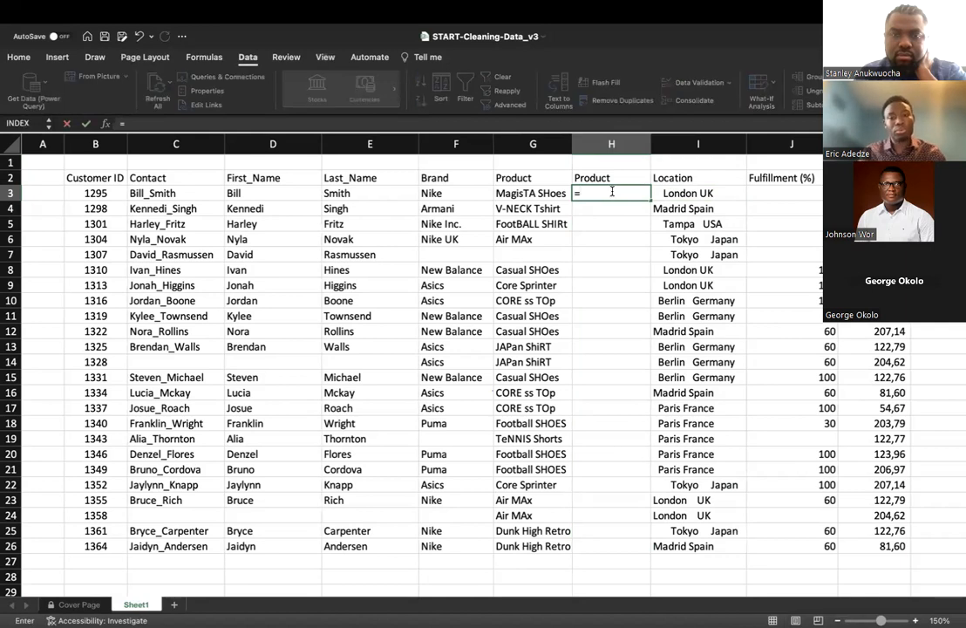
type("pro")
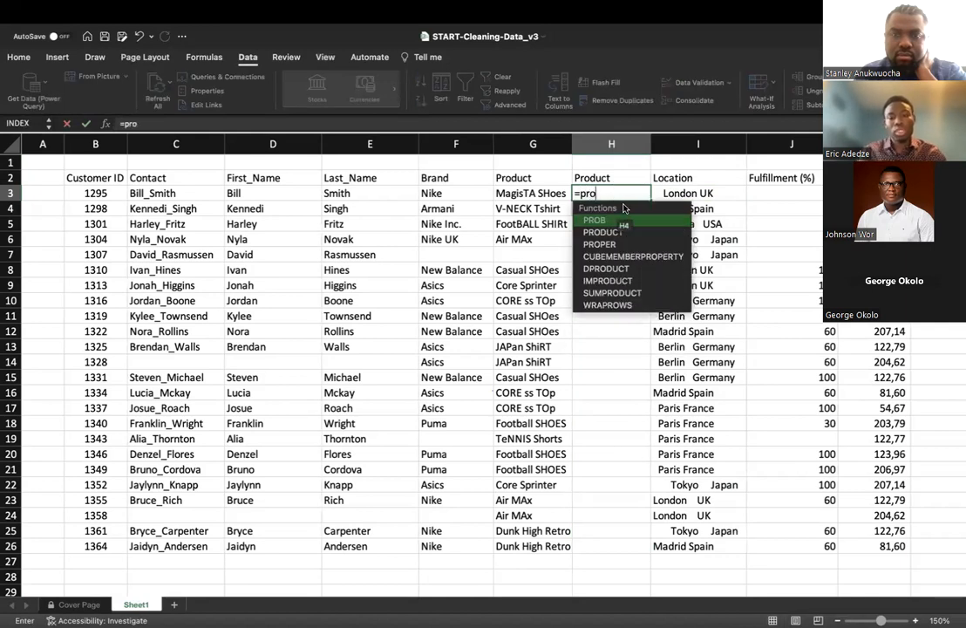
double_click(610, 245)
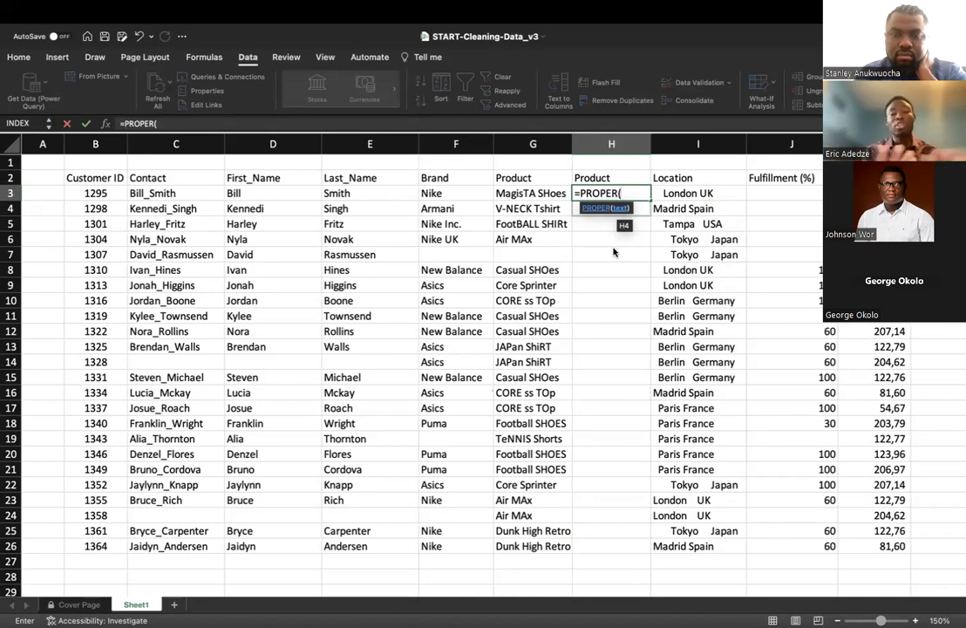
left_click(534, 193)
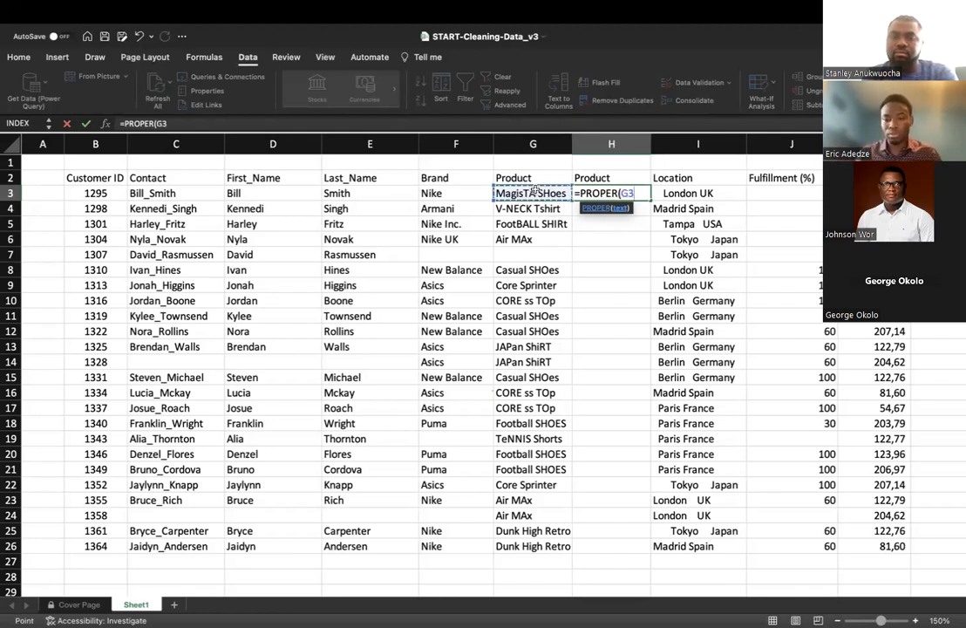
type(")")
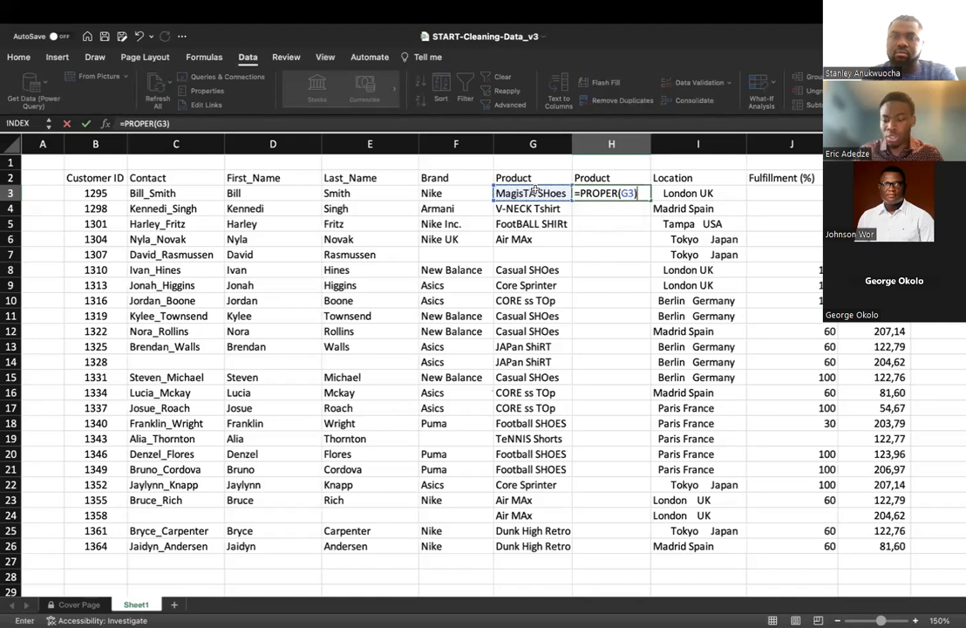
key("Return")
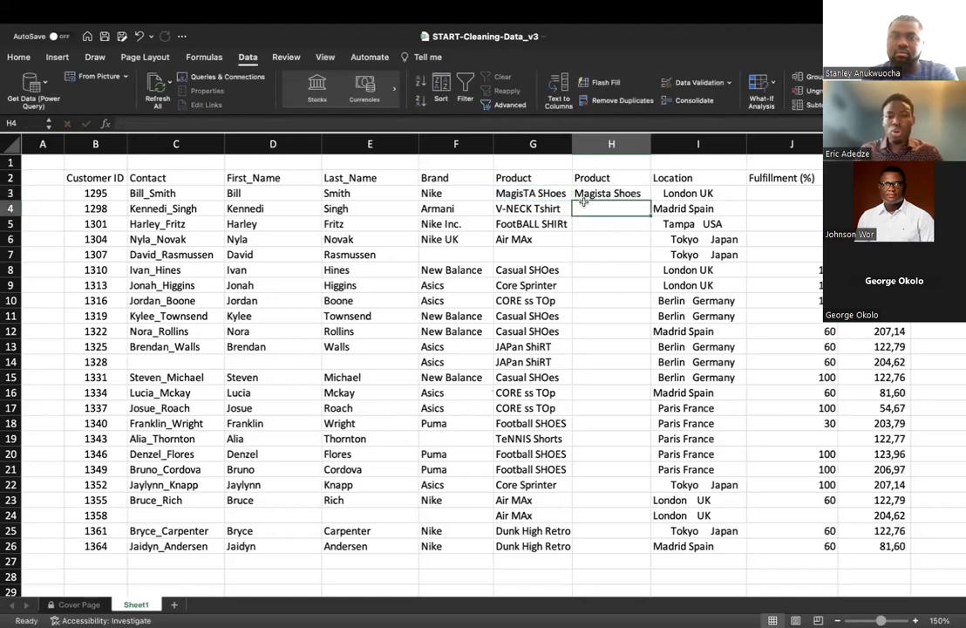
Step: Compare the original product name in G3 with the converted one in H3 at a larger zoom
left_click(547, 195)
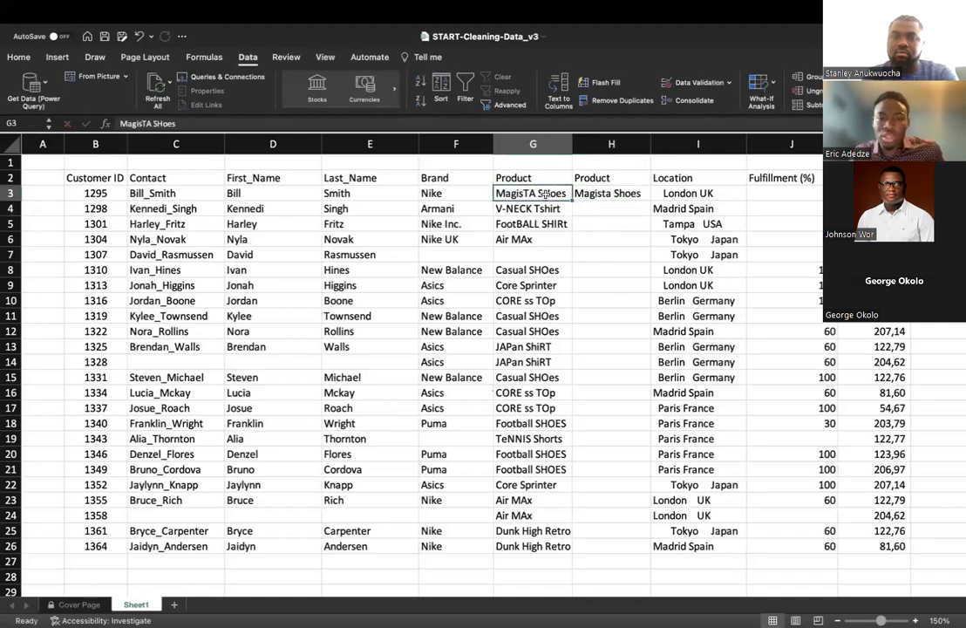
left_click(591, 194)
left_click(540, 193)
left_click(602, 195)
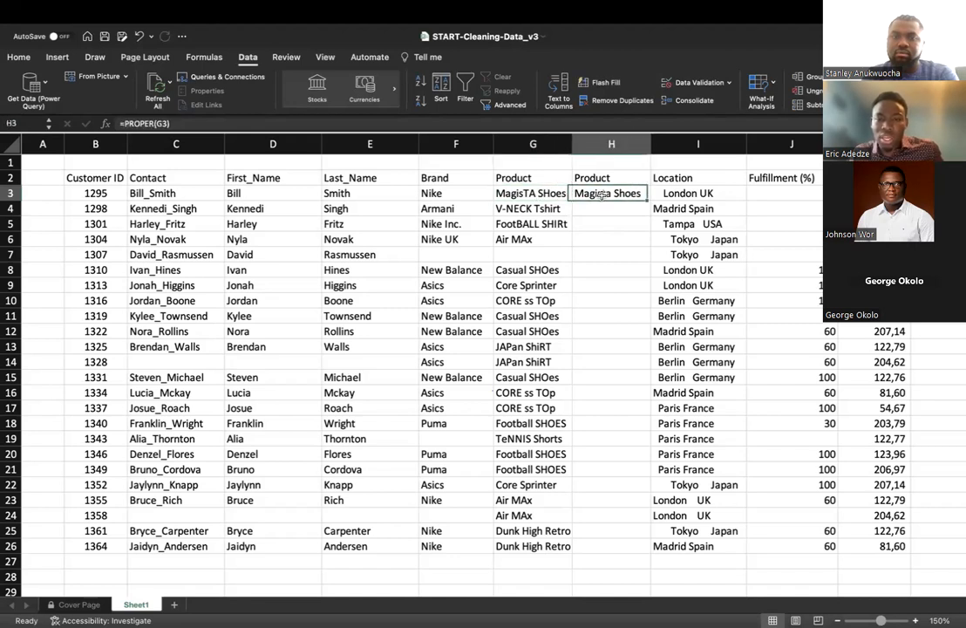
left_click(518, 197)
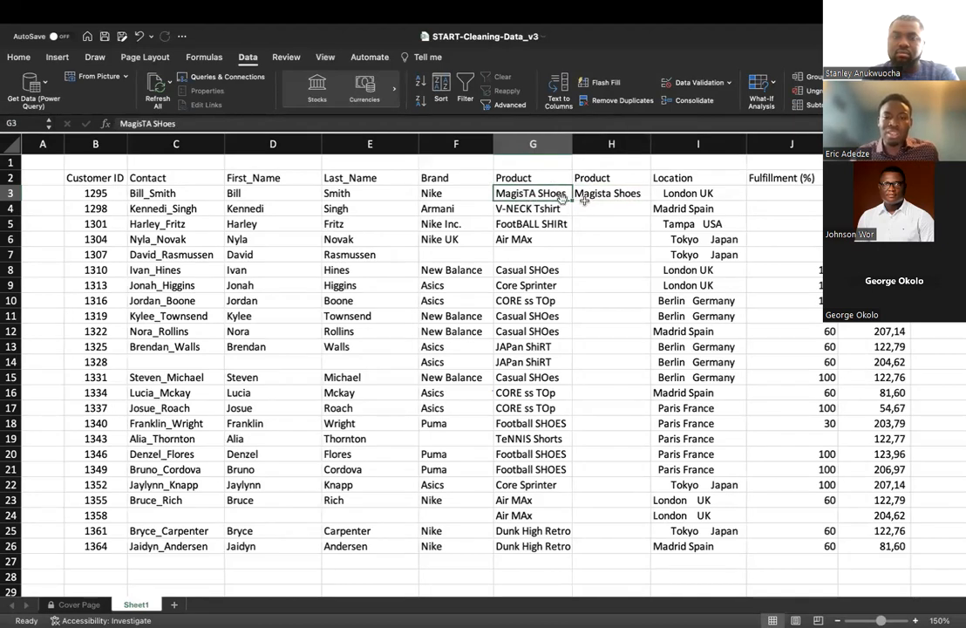
scroll(588, 199, "up", 3)
scroll(726, 251, "up", 3)
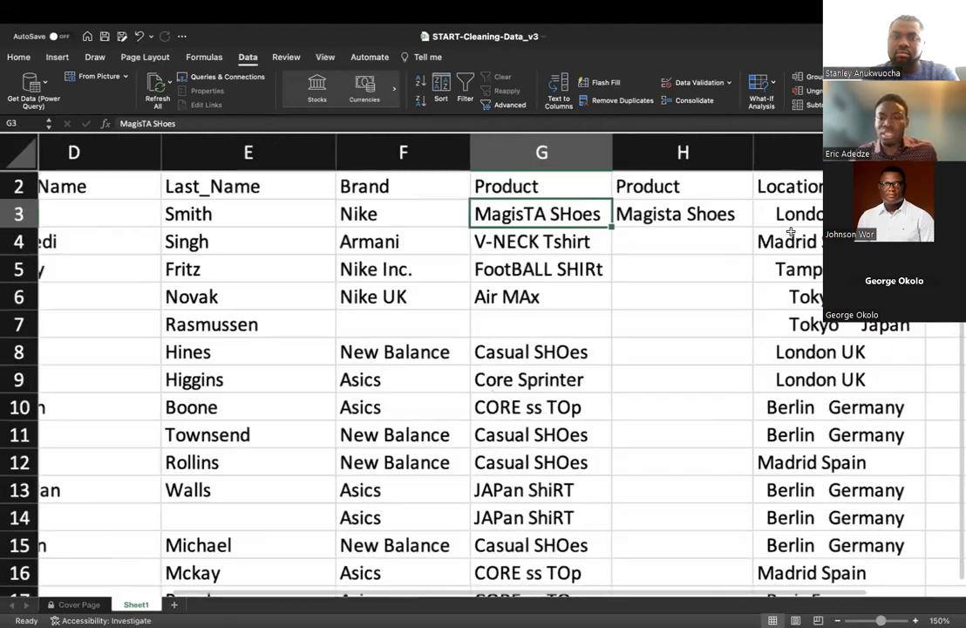
scroll(668, 242, "down", 2)
scroll(668, 243, "up", 4)
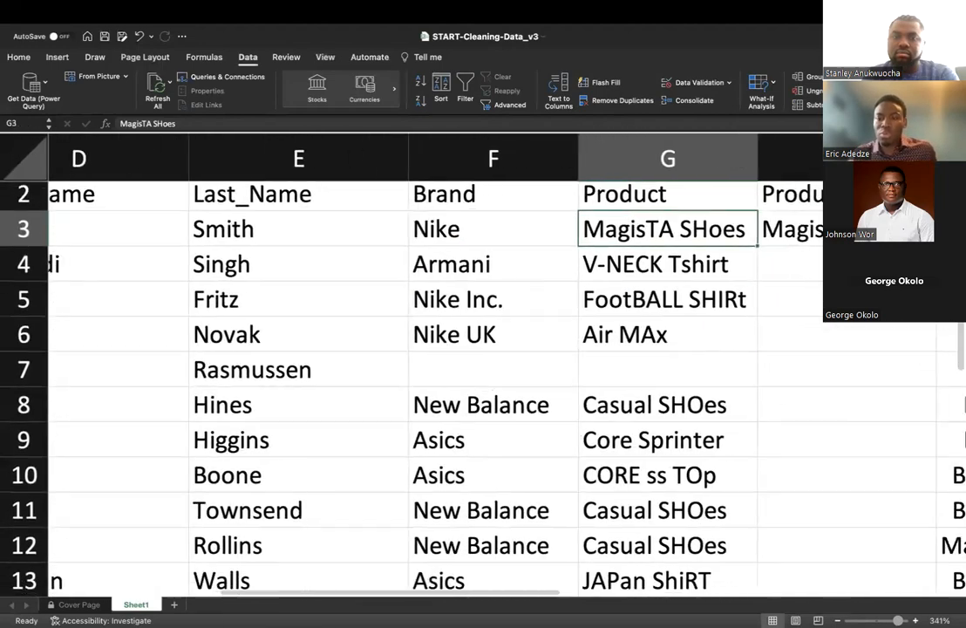
left_click(668, 242)
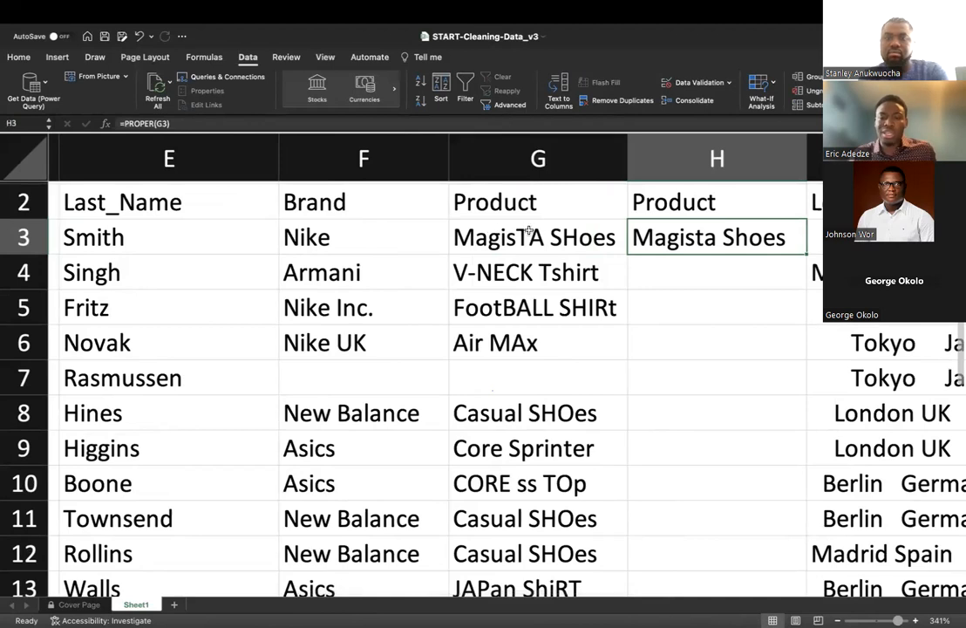
Step: Examine the inconsistent capitalisation of the remaining entries further down the original Product column
scroll(493, 430, "down", 2)
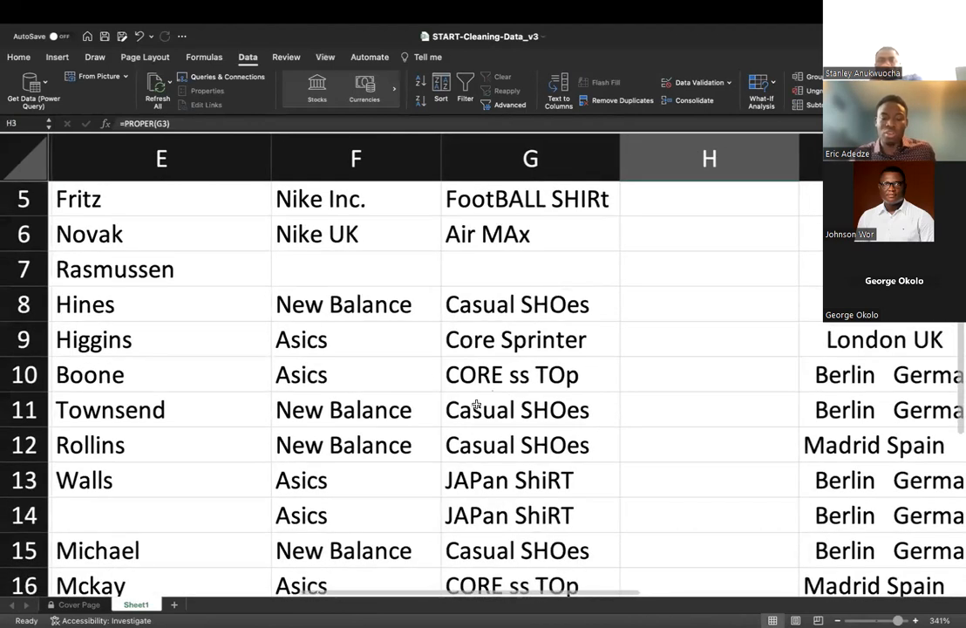
scroll(479, 416, "down", 2)
left_click(486, 408)
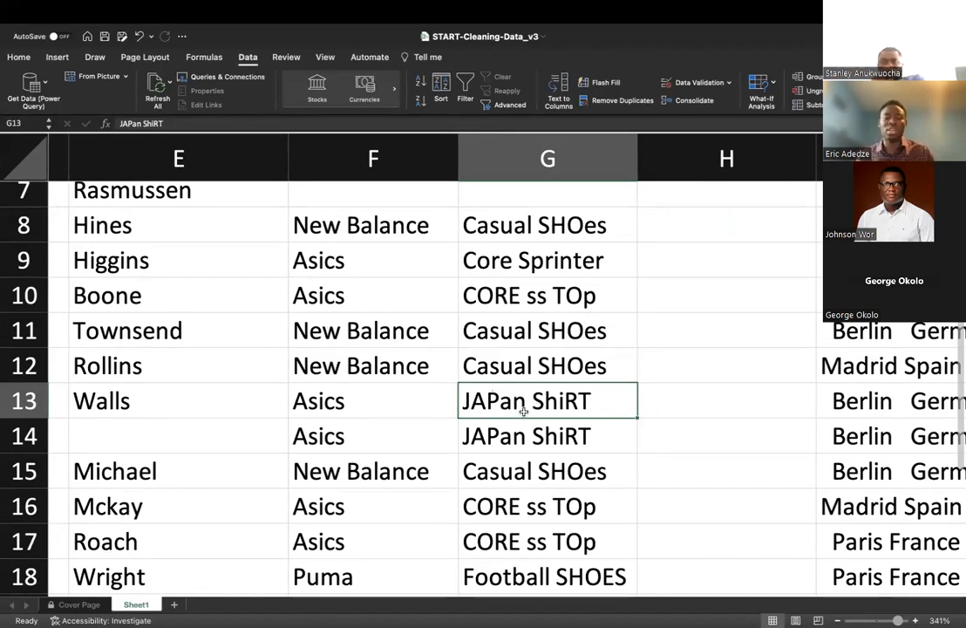
scroll(523, 410, "down", 5)
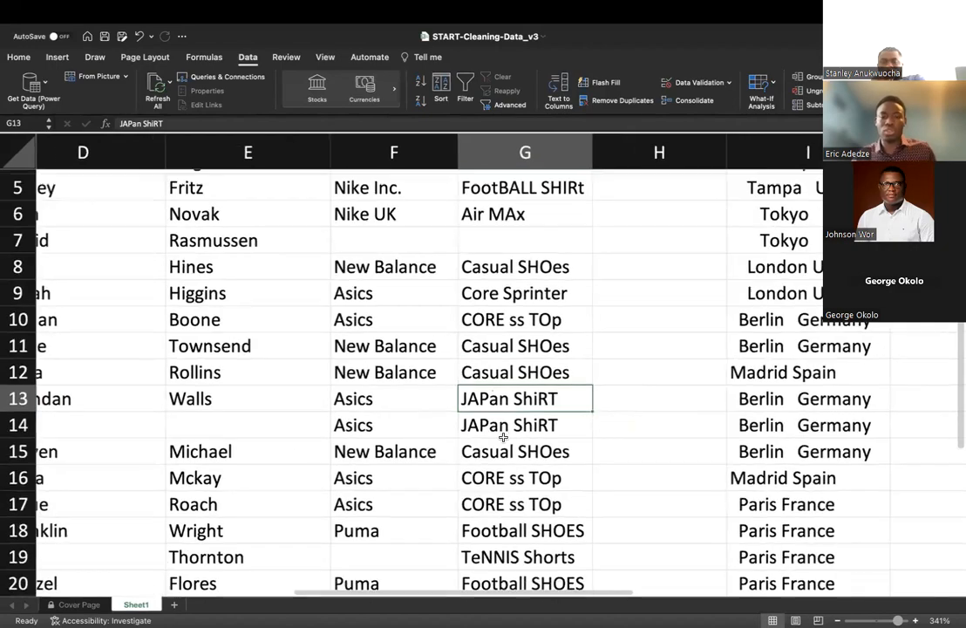
scroll(696, 283, "down", 5)
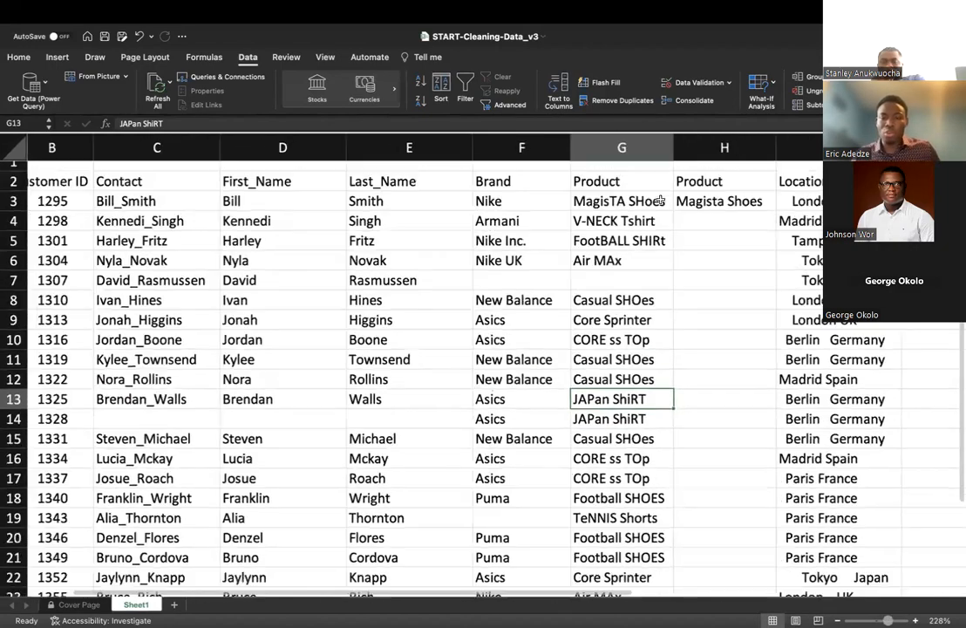
scroll(653, 190, "down", 4)
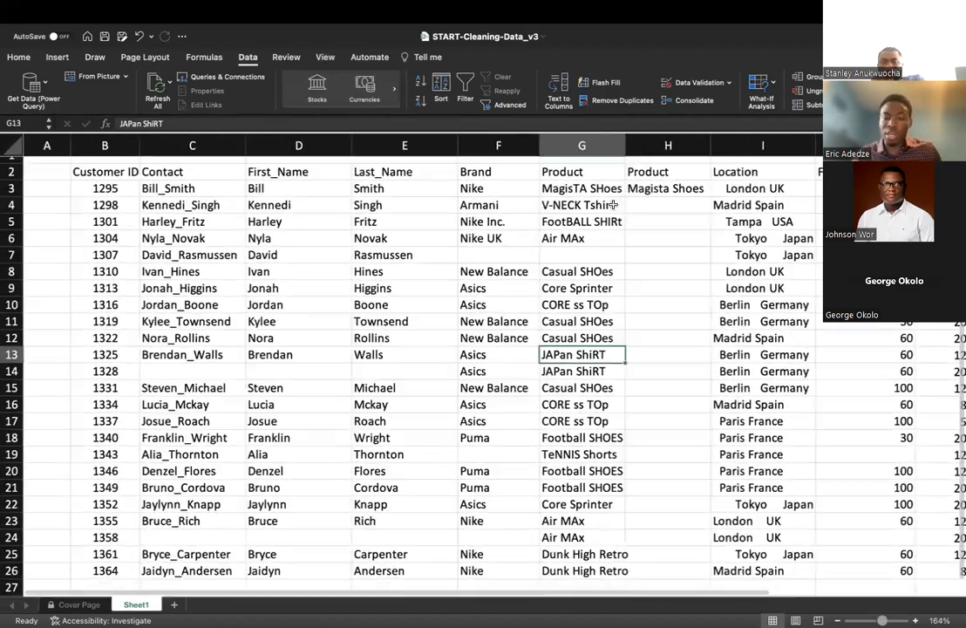
Step: Clear H3, re-enter =PROPER(G3) and fill the formula down to H26
left_click(633, 193)
key("Delete")
type("=")
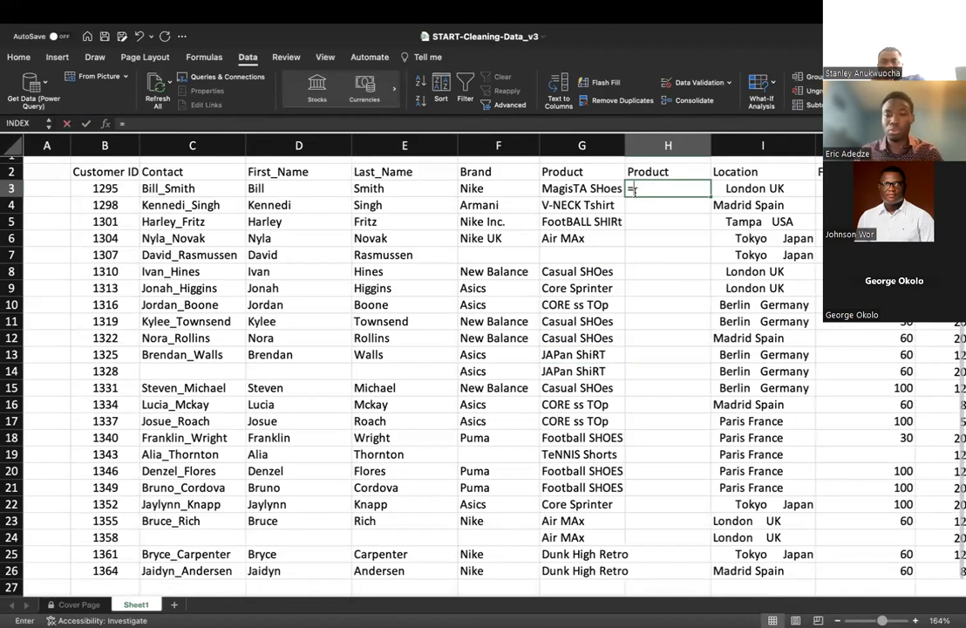
type("prop")
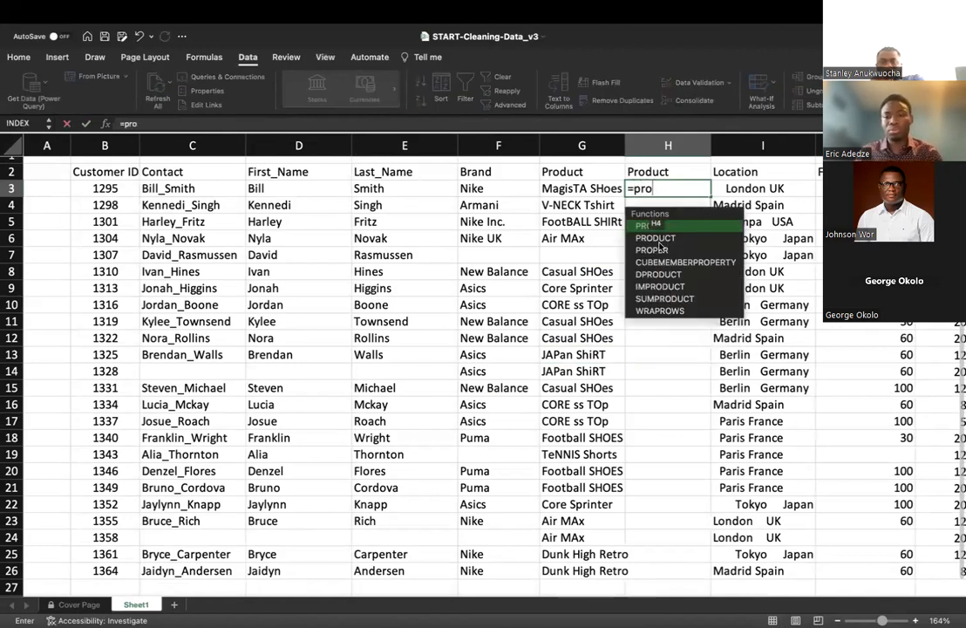
key("Tab")
left_click(601, 189)
type(")")
key("Return")
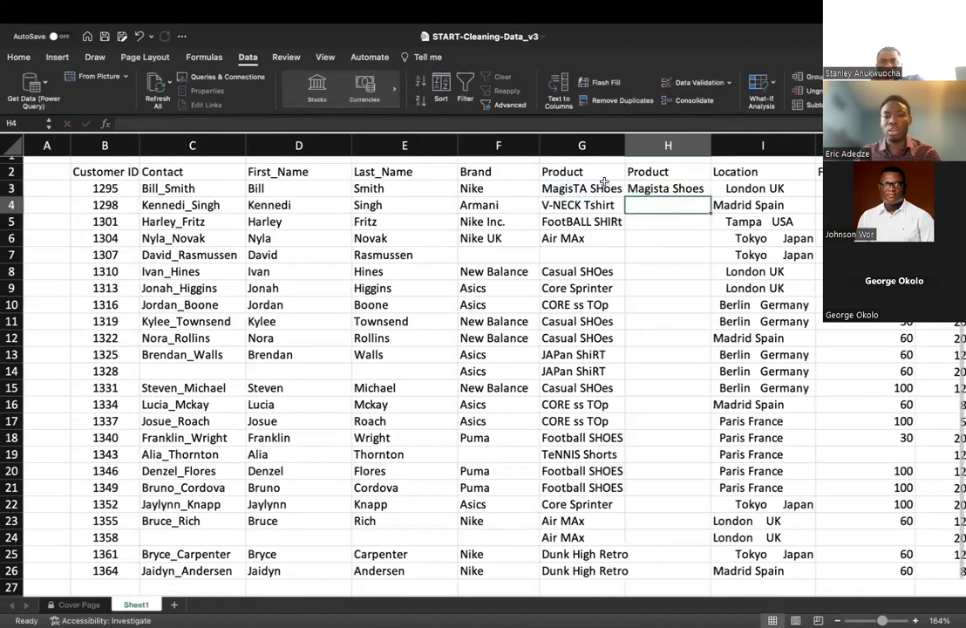
left_click(665, 188)
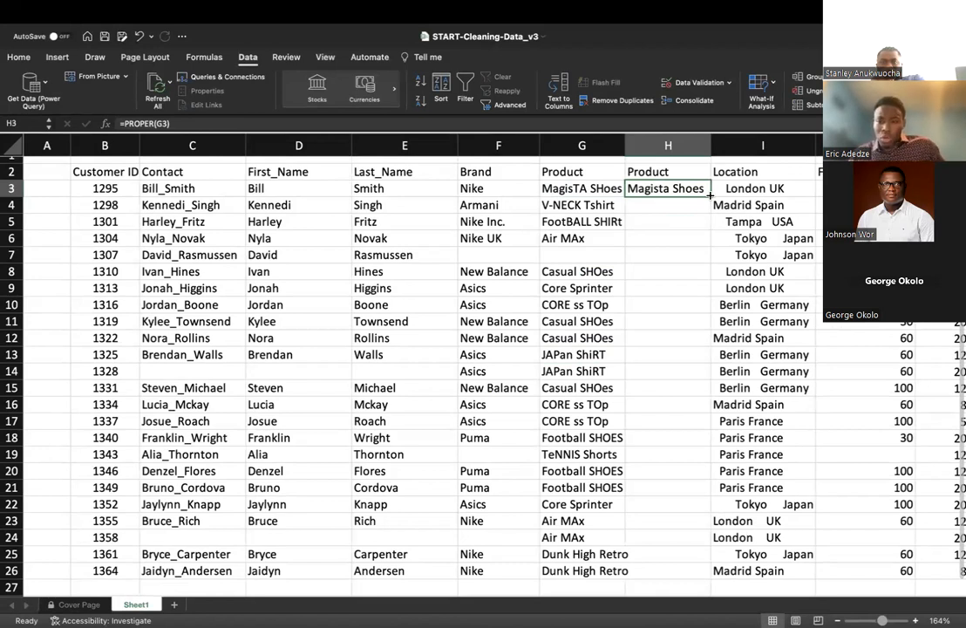
double_click(711, 195)
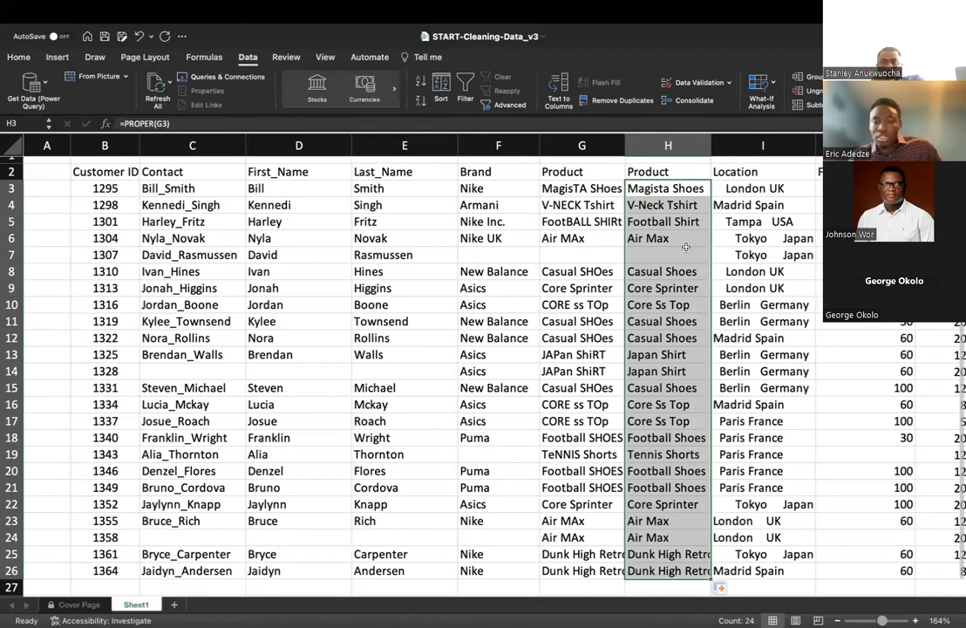
Step: Compare the original Product entries in column G with the proper-case versions in column H, including rows 6 and 13
left_click(599, 142)
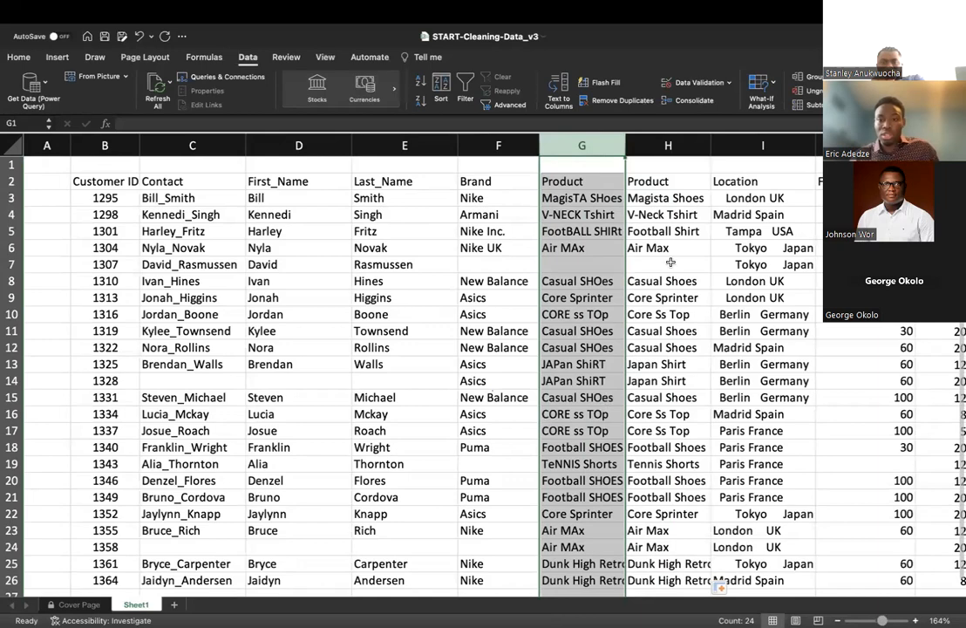
left_click(681, 147)
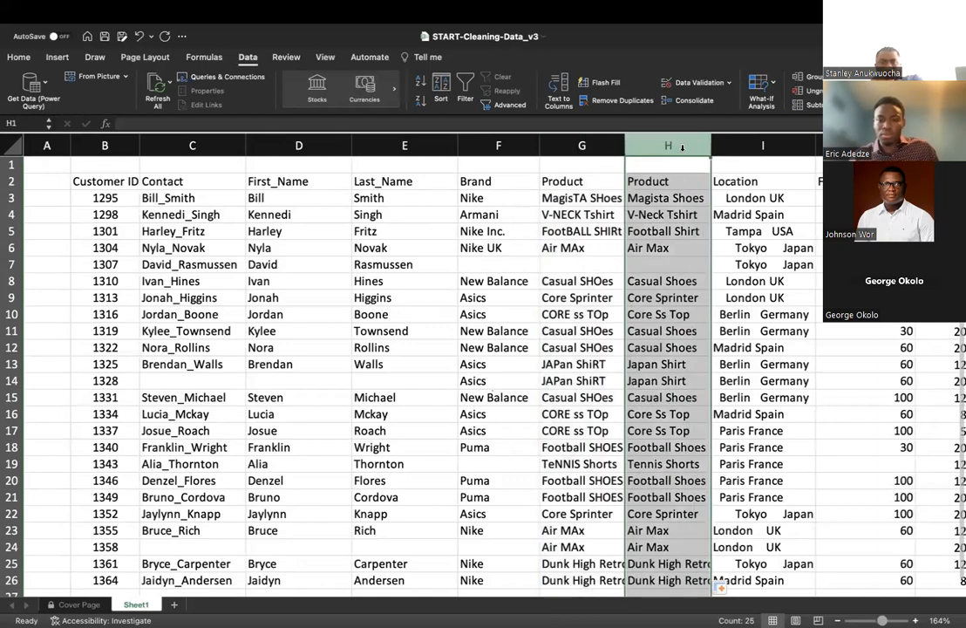
scroll(548, 251, "up", 5)
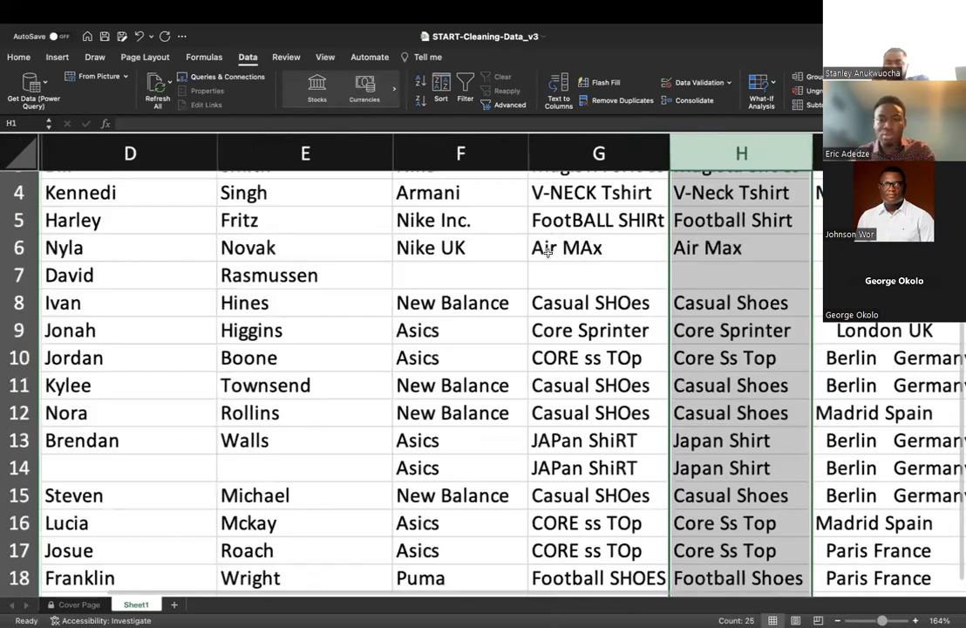
scroll(548, 251, "up", 5)
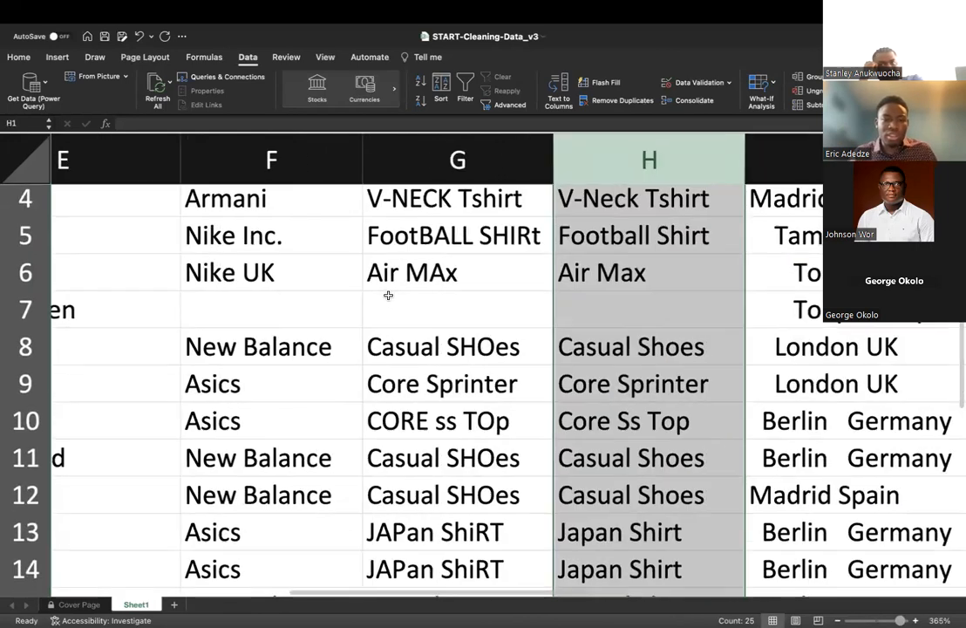
scroll(388, 295, "right", 1)
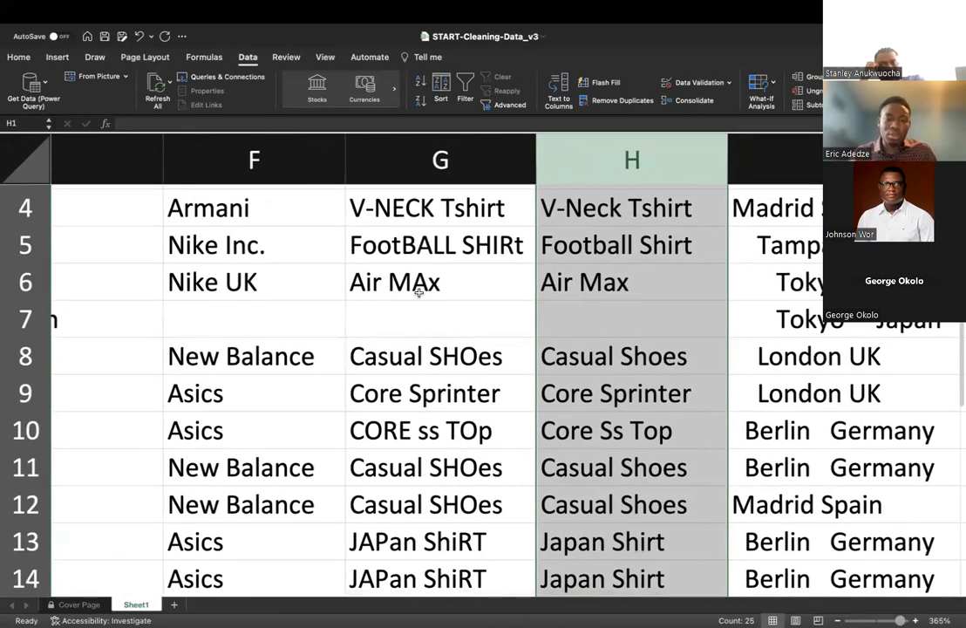
left_click(627, 287)
scroll(552, 401, "down", 4)
scroll(553, 403, "down", 1)
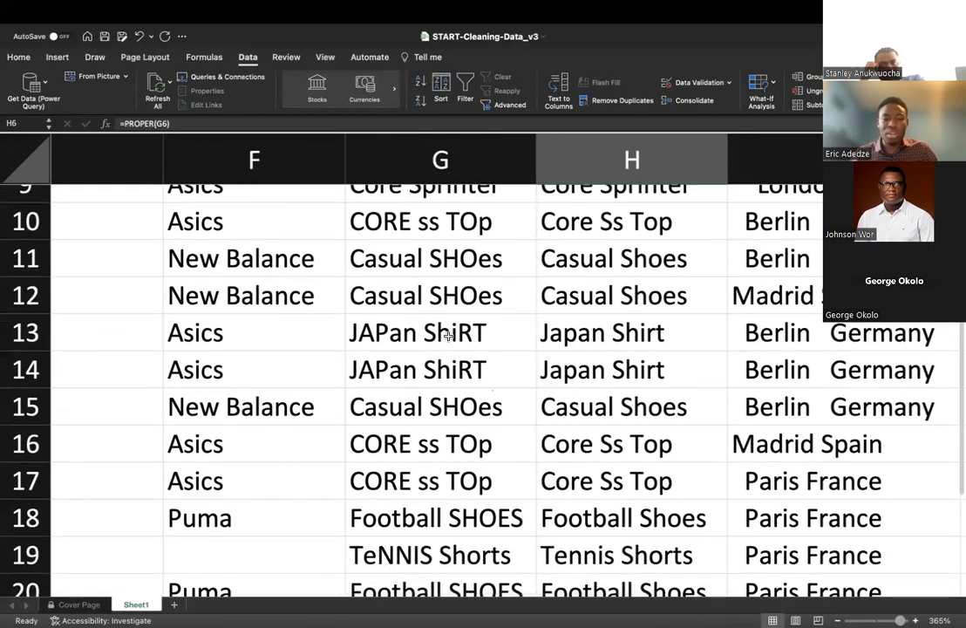
left_click(469, 338)
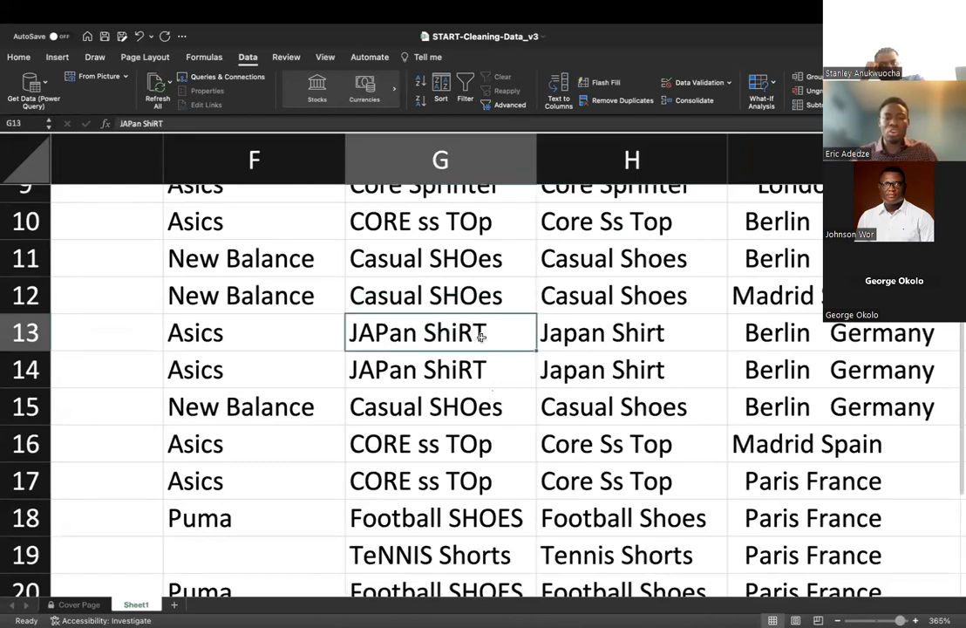
left_click(609, 331)
scroll(608, 320, "down", 5)
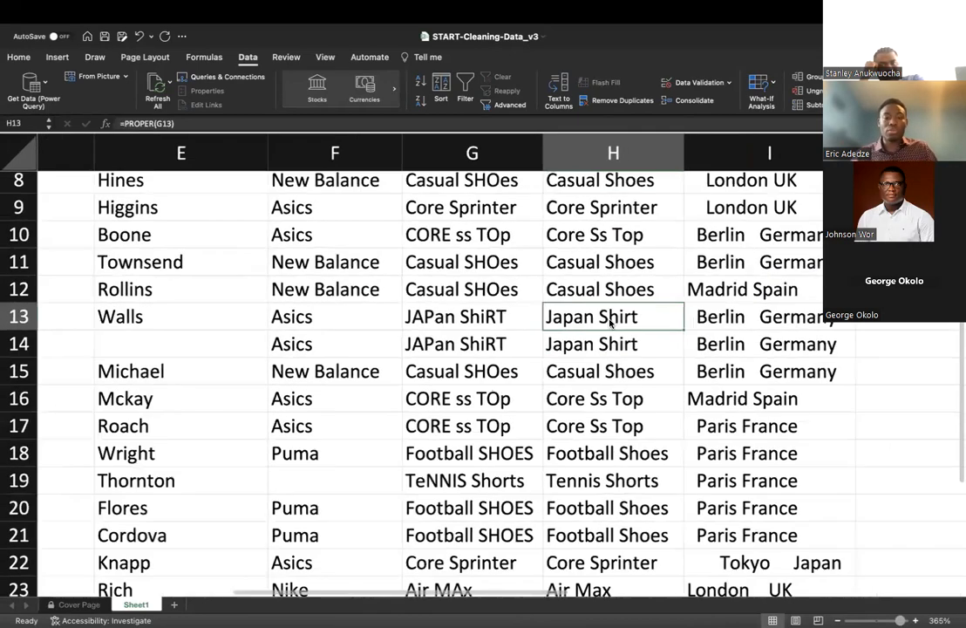
Step: Try clearing the original Product column G, undo the deletion and reselect the column
scroll(608, 323, "down", 3)
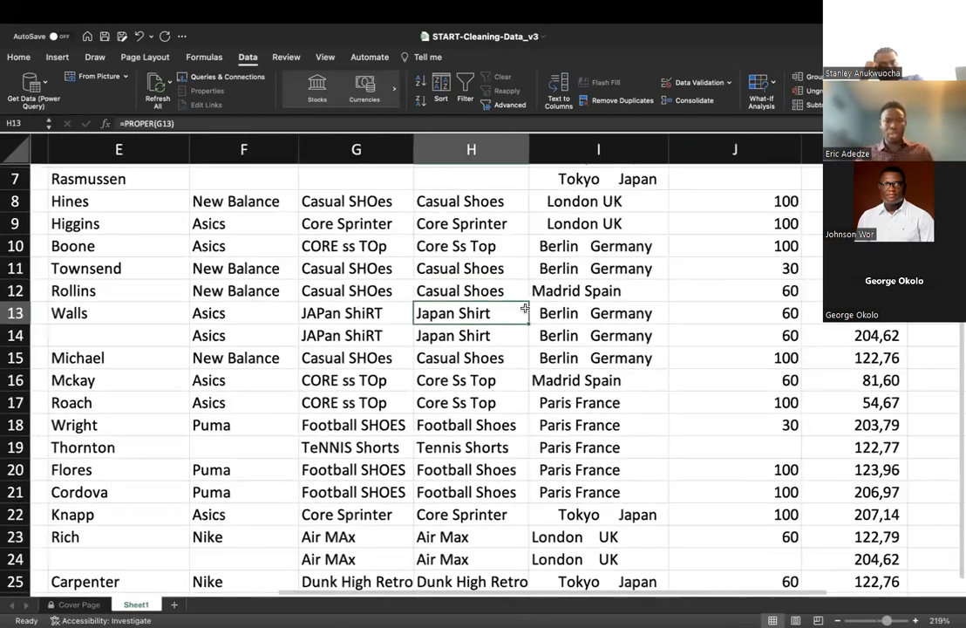
scroll(524, 309, "down", 2)
scroll(469, 146, "up", 3)
scroll(468, 146, "down", 3)
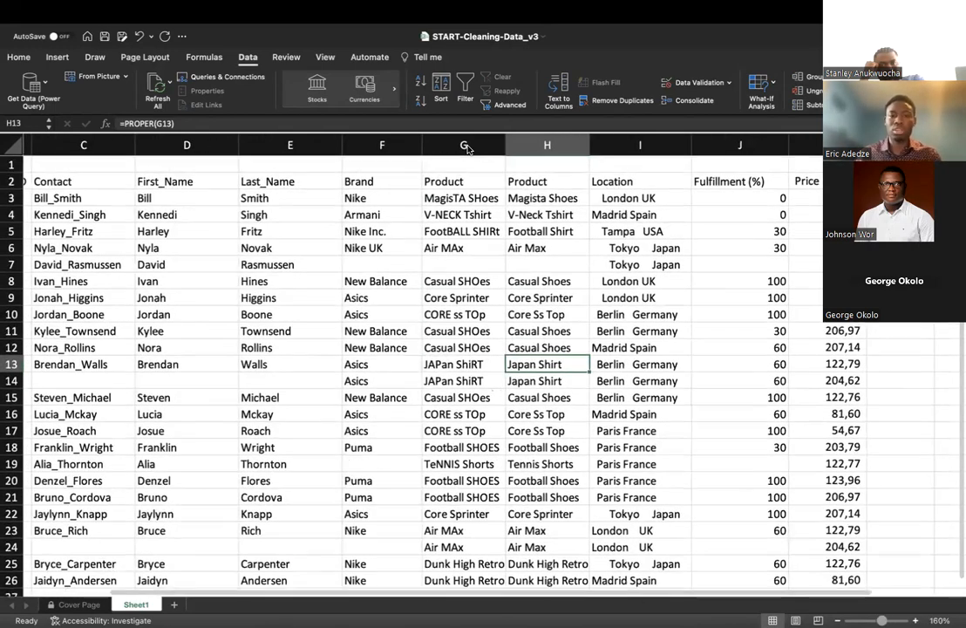
left_click(467, 146)
key("Delete")
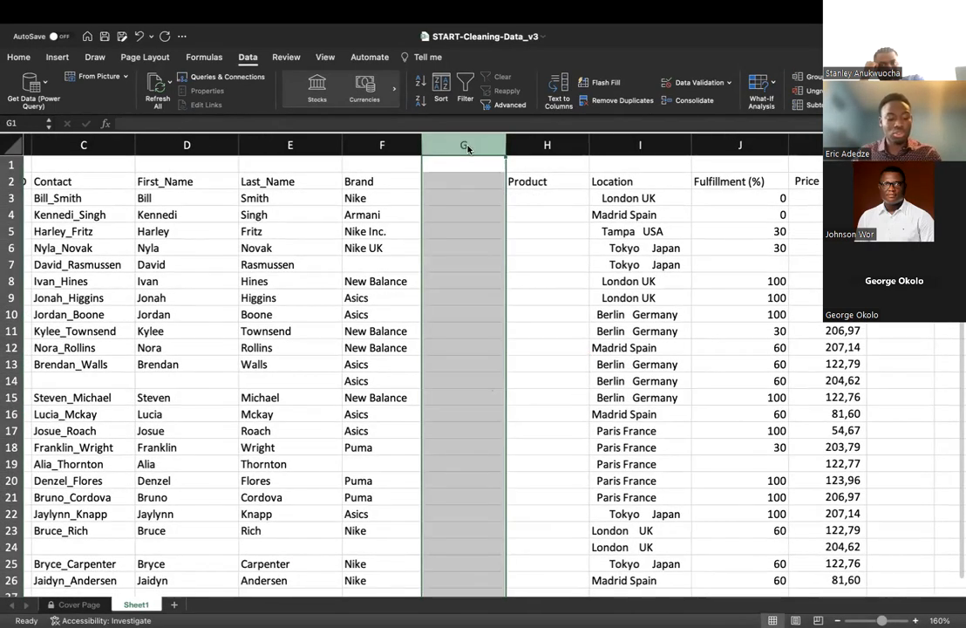
key("super+z")
left_click(480, 178)
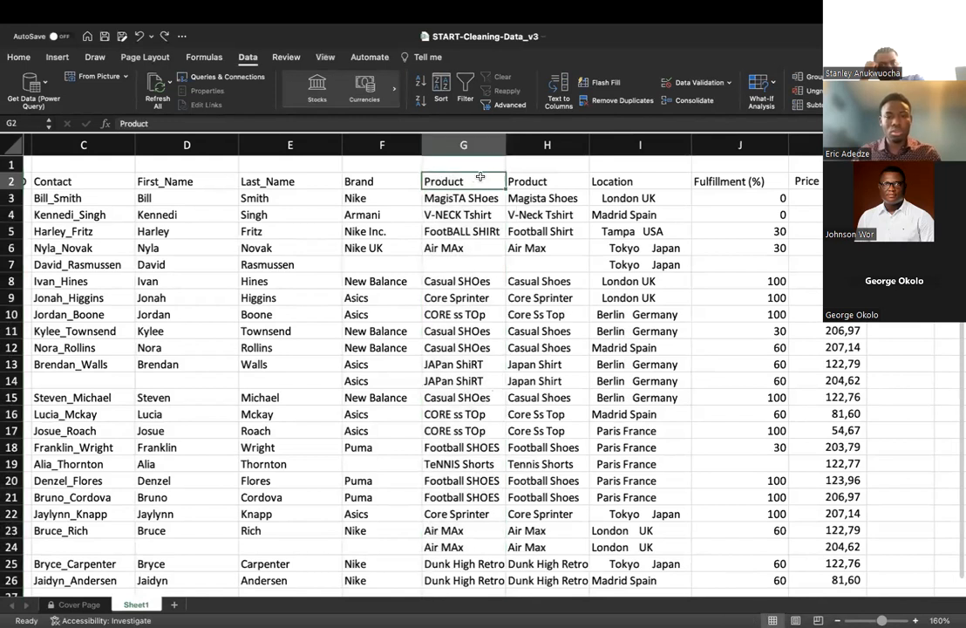
left_click(471, 145)
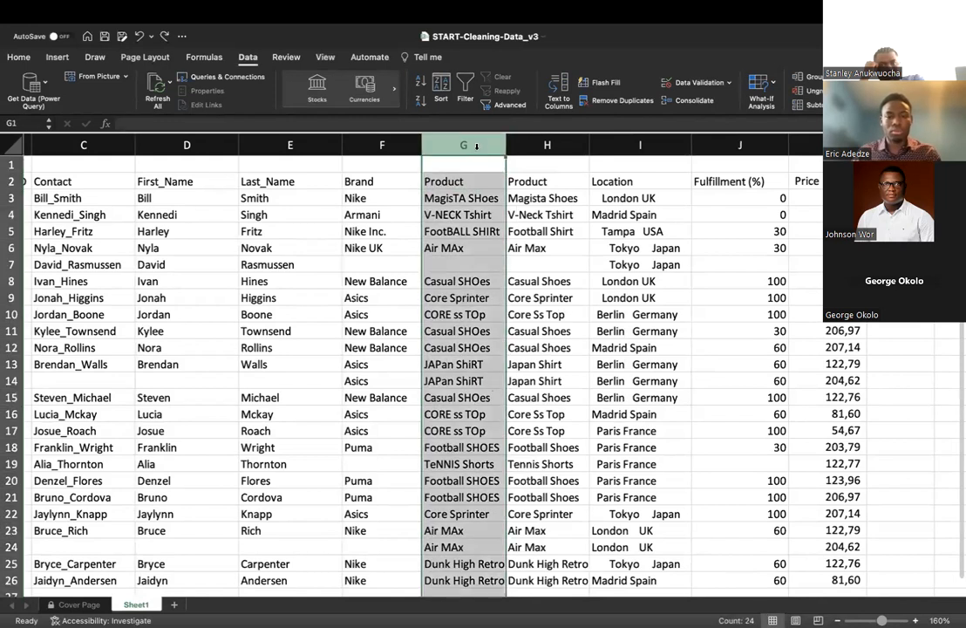
Step: Inspect the PROPER formula in H3 and its reference to G3, keeping the formula as =PROPER(G3)
left_click(520, 199)
double_click(517, 198)
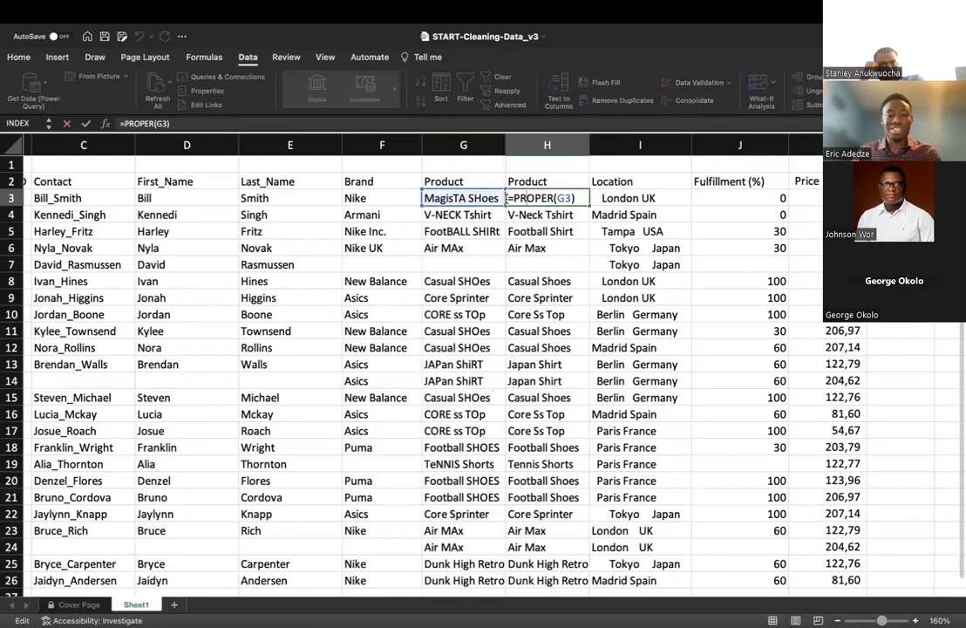
left_click_drag(575, 197, 496, 195)
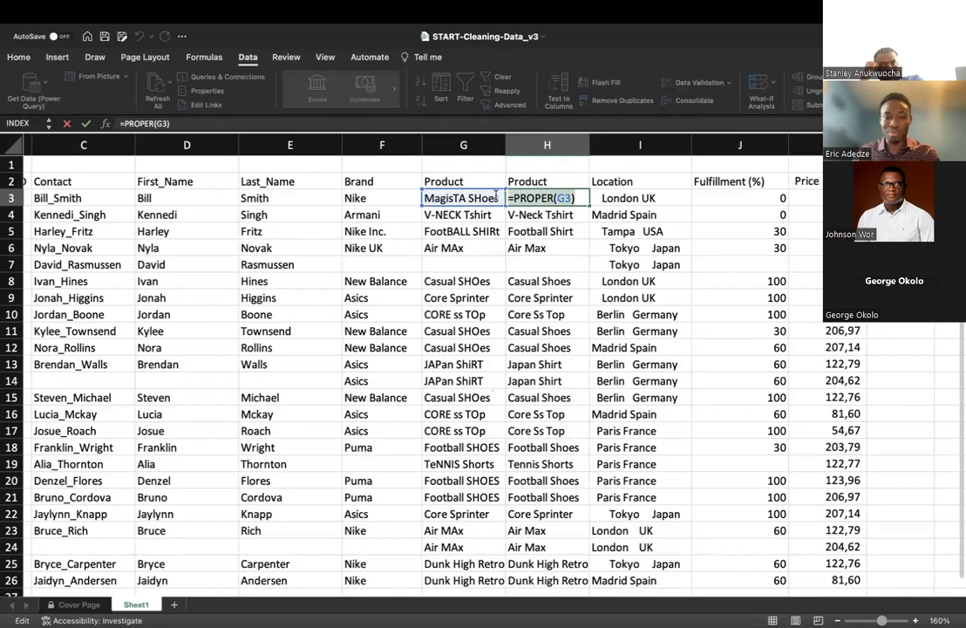
left_click(558, 225)
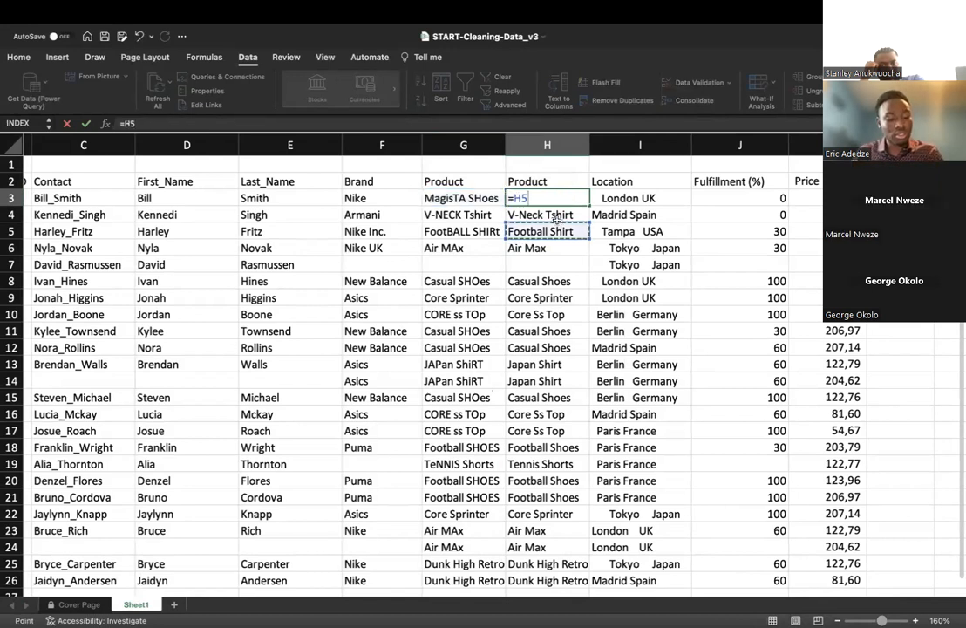
key("super+z")
key("Return")
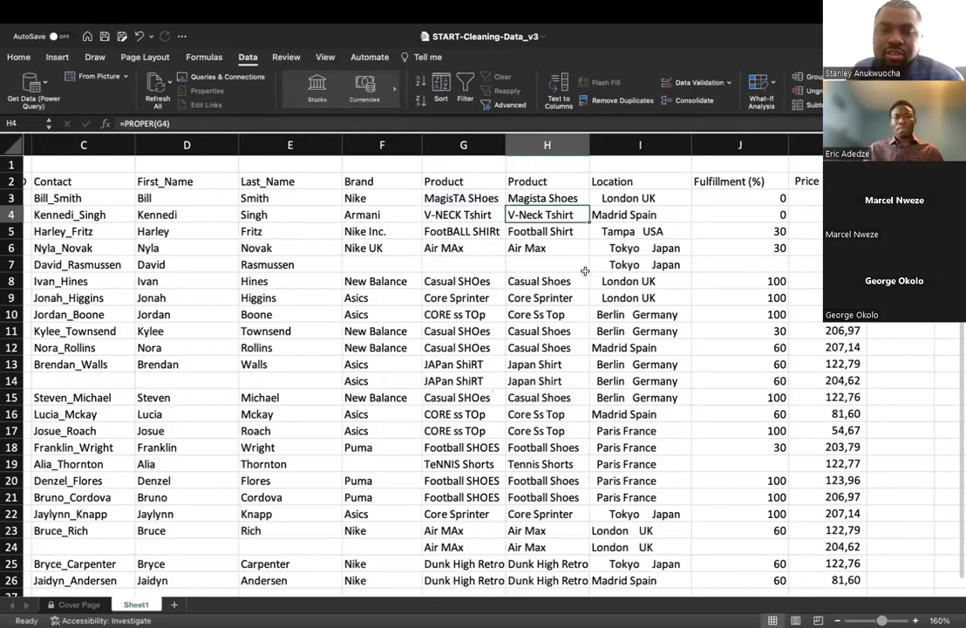
double_click(533, 197)
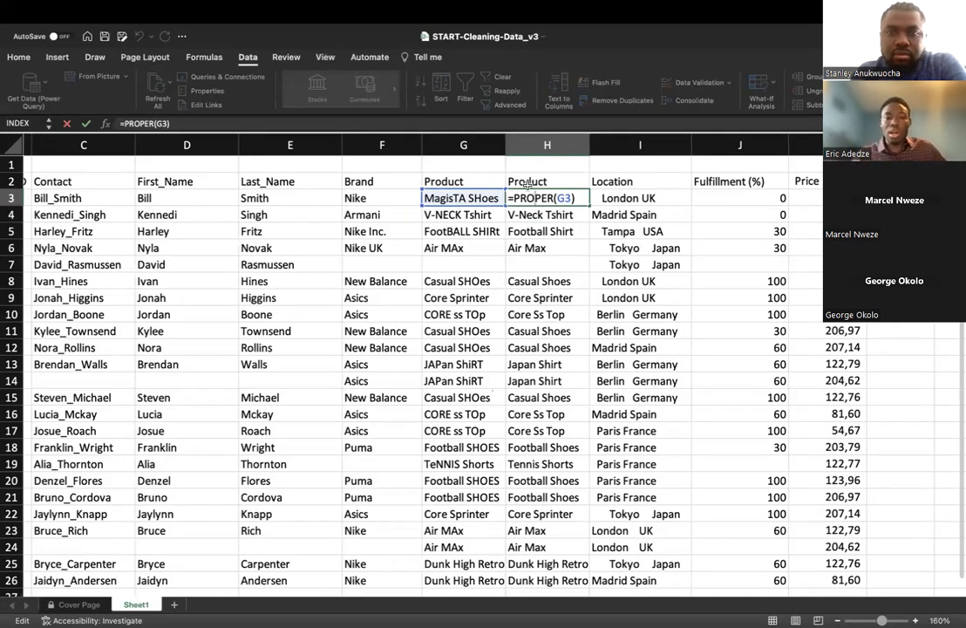
key("Return")
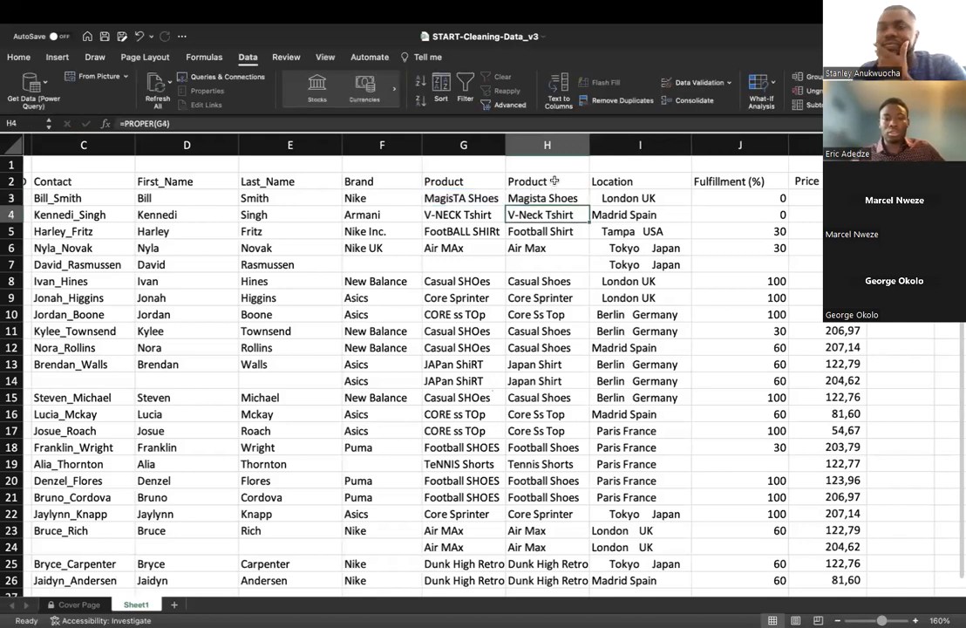
Step: Insert an empty column between the original Product column G and the proper-case Product column
right_click(546, 147)
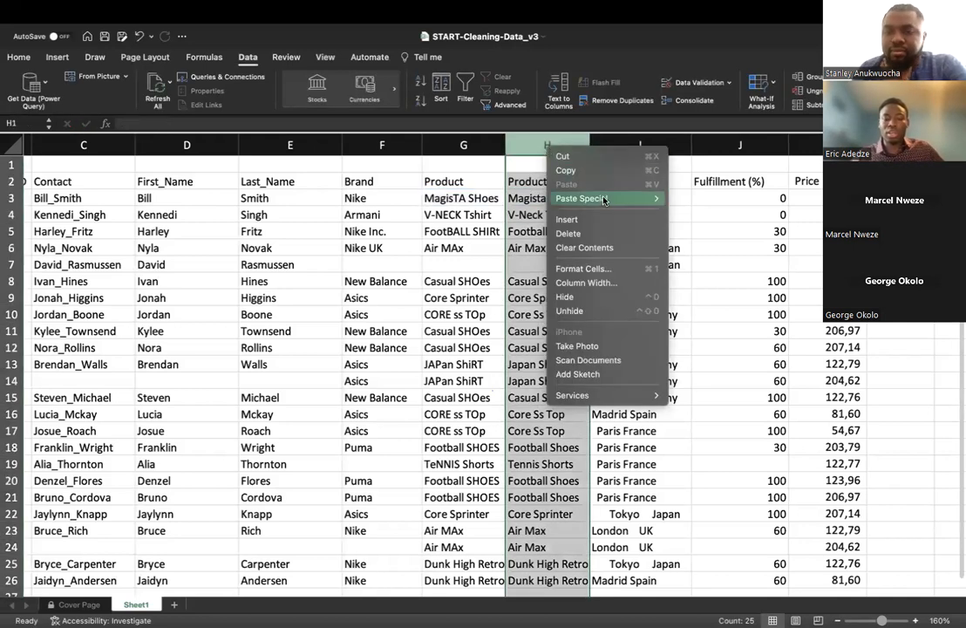
left_click(587, 220)
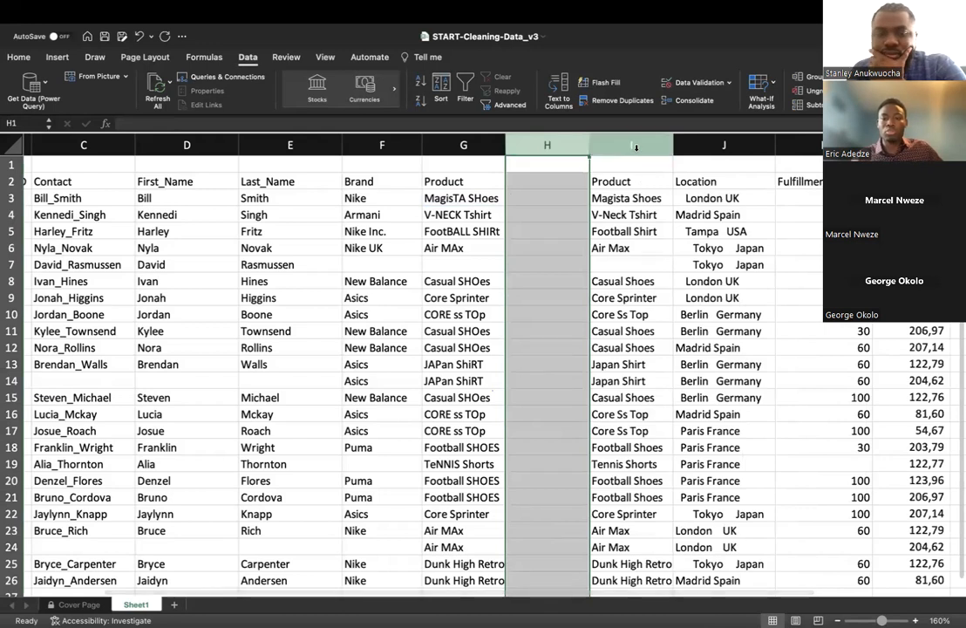
left_click(631, 144)
Step: Try copying the proper-case Product range I2:I26 into the empty column at H2, and undo both the paste and the column insertion
left_click(641, 181)
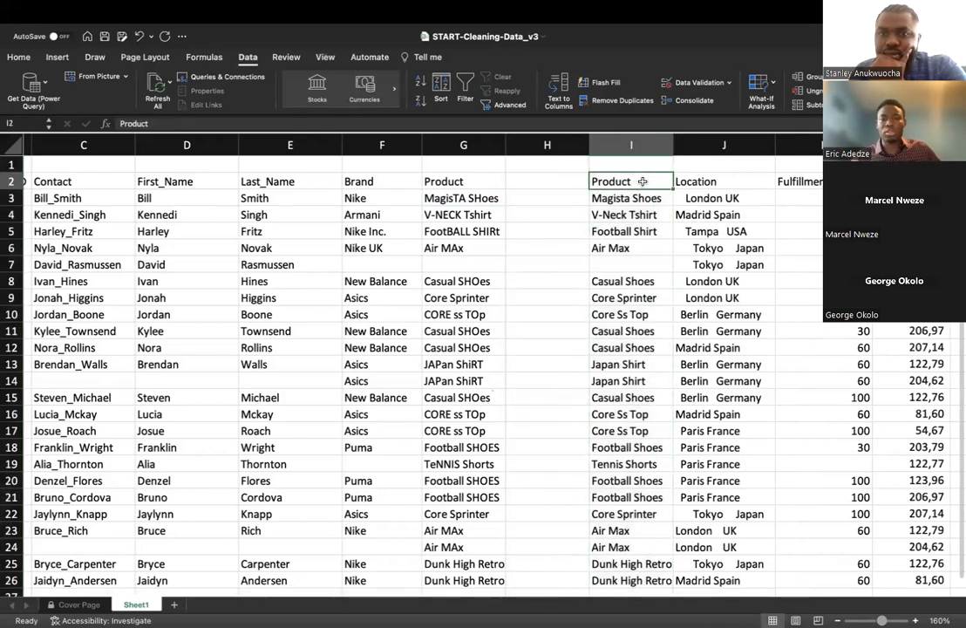
key("ctrl+shift+Down")
key("ctrl+shift+Down")
key("ctrl+shift+Down")
key("ctrl+c")
left_click(538, 196)
left_click(538, 181)
key("ctrl+v")
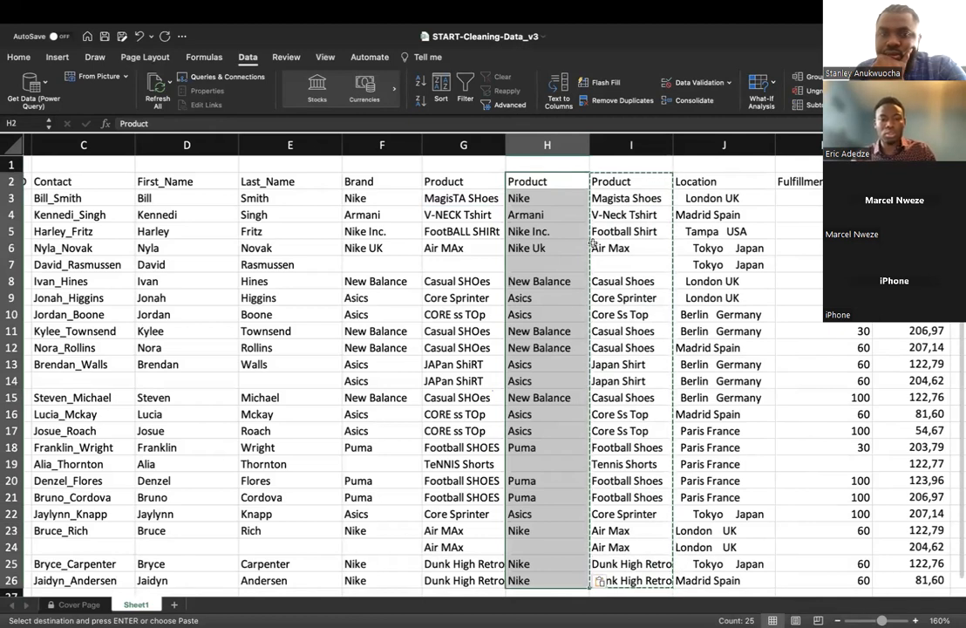
key("super+z")
key("super+z")
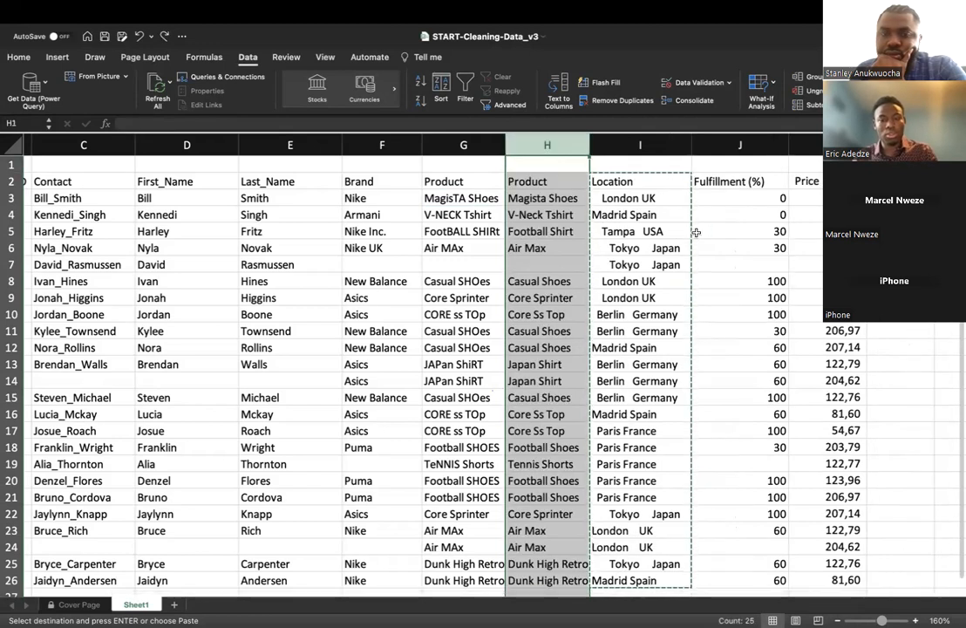
left_click(622, 200)
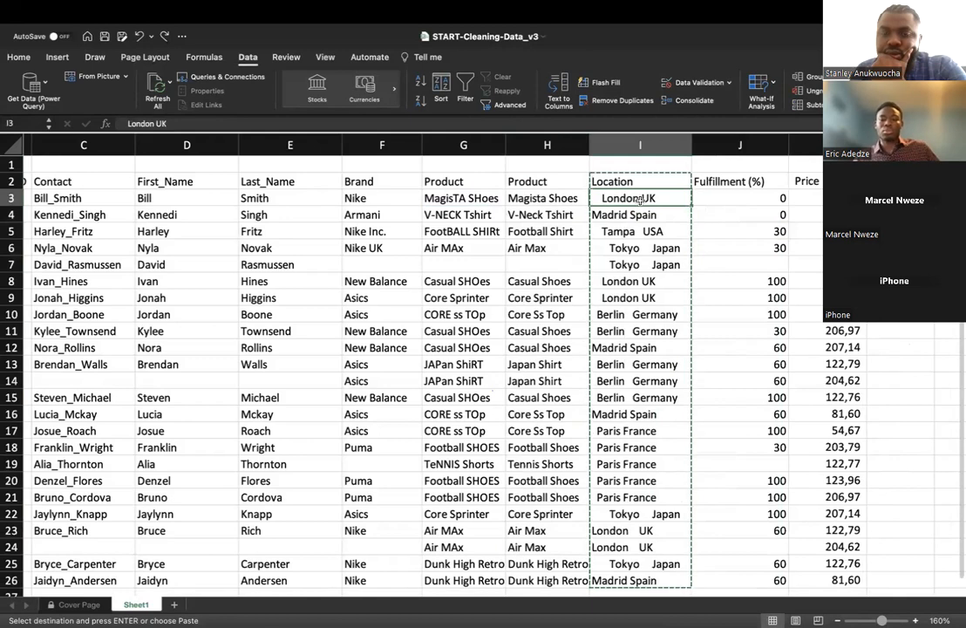
left_click(712, 234)
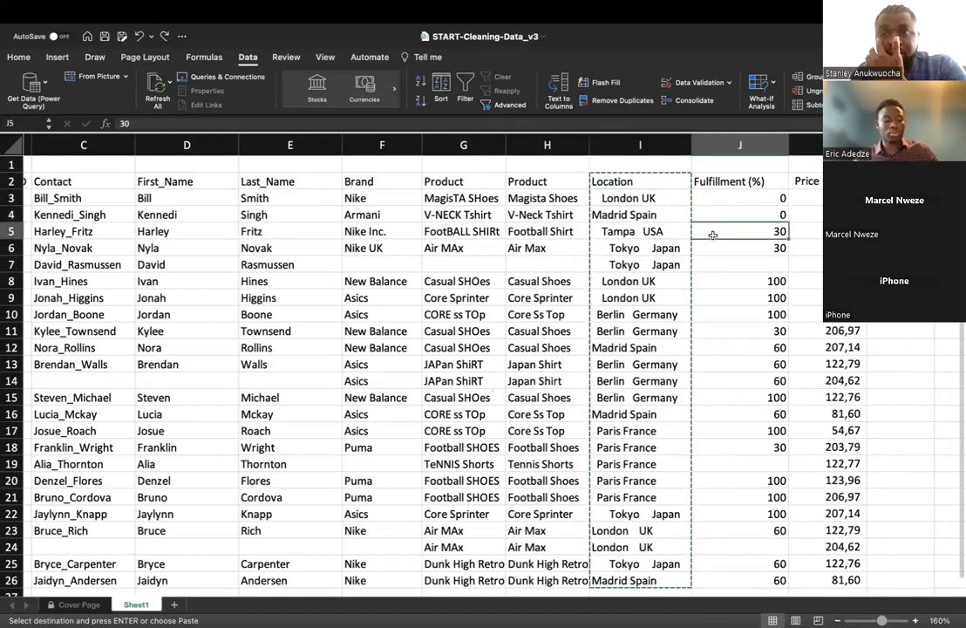
left_click(563, 199)
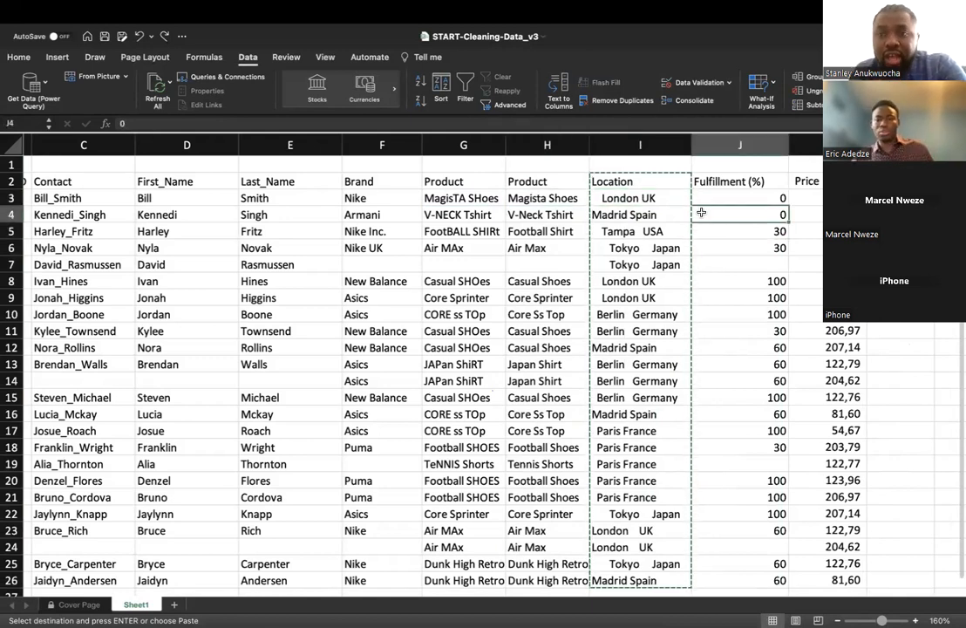
double_click(701, 214)
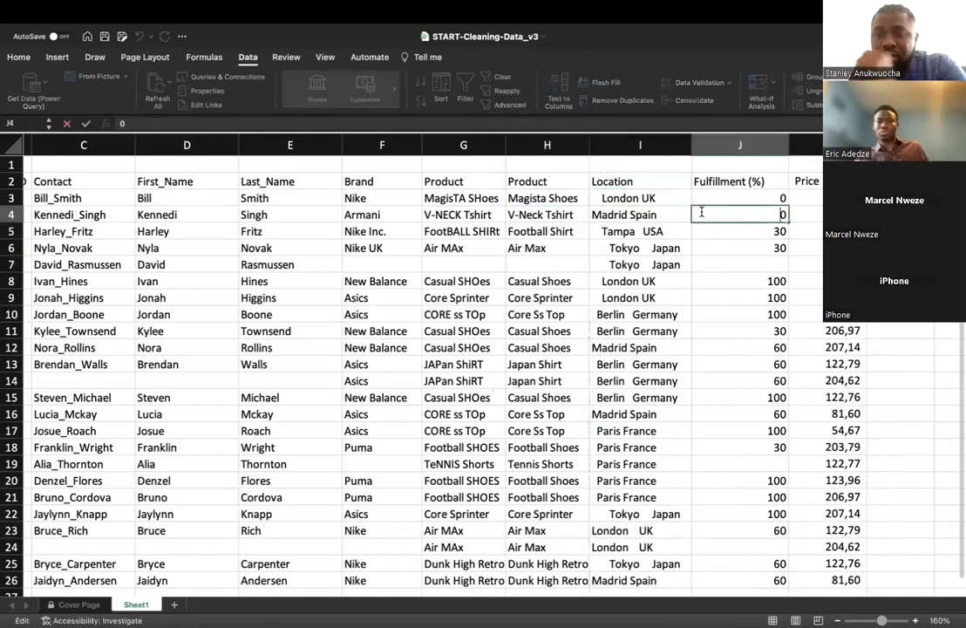
left_click(549, 181)
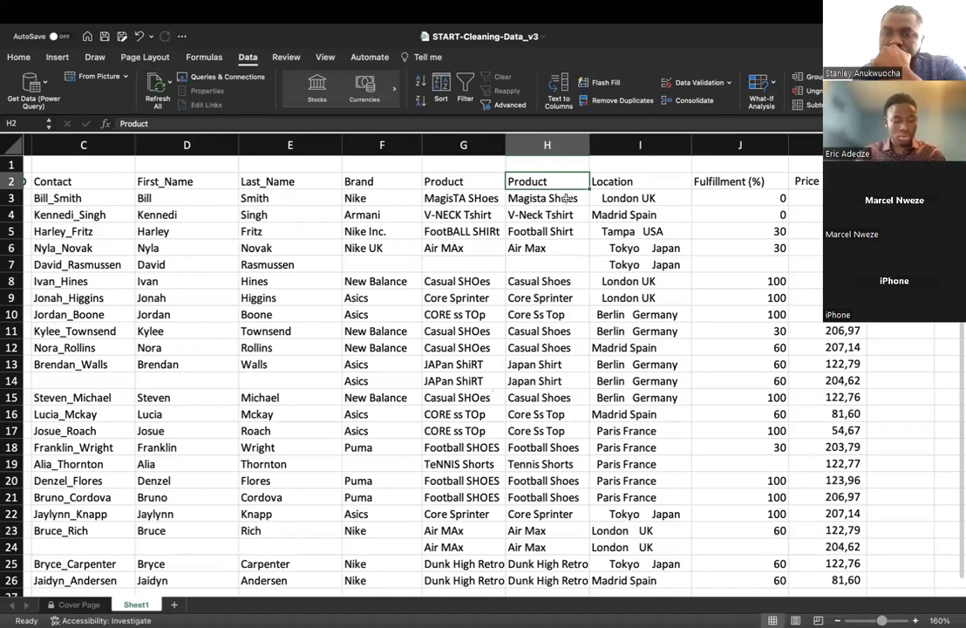
key("Right")
key("Right")
key("Down")
key("Down")
key("Left")
key("Left")
key("Up")
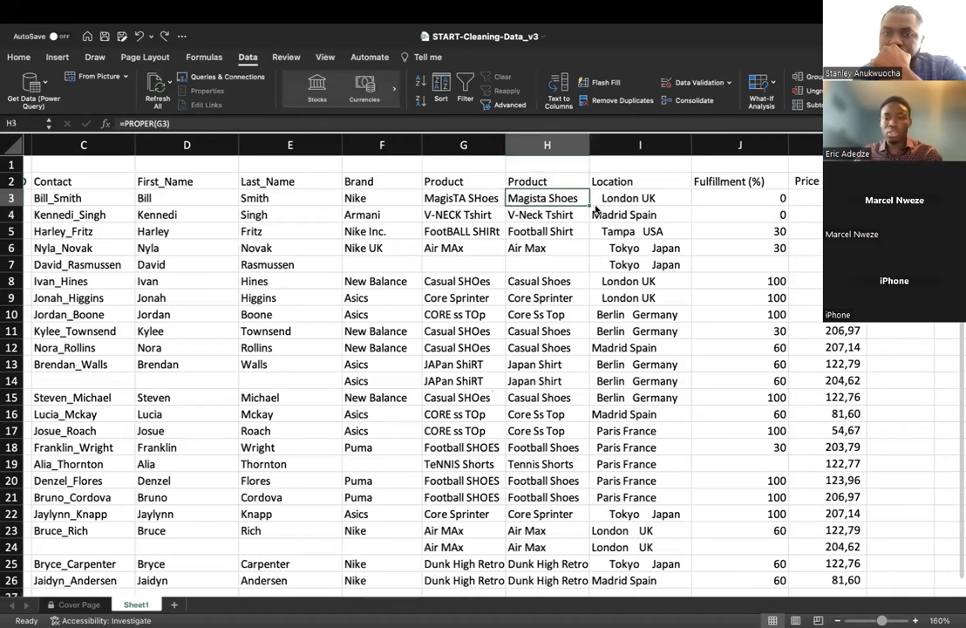
Step: Review the cleaned table from Customer ID to Price, including the split names and the proper-case Product column, at several zoom levels
scroll(595, 210, "up", 3)
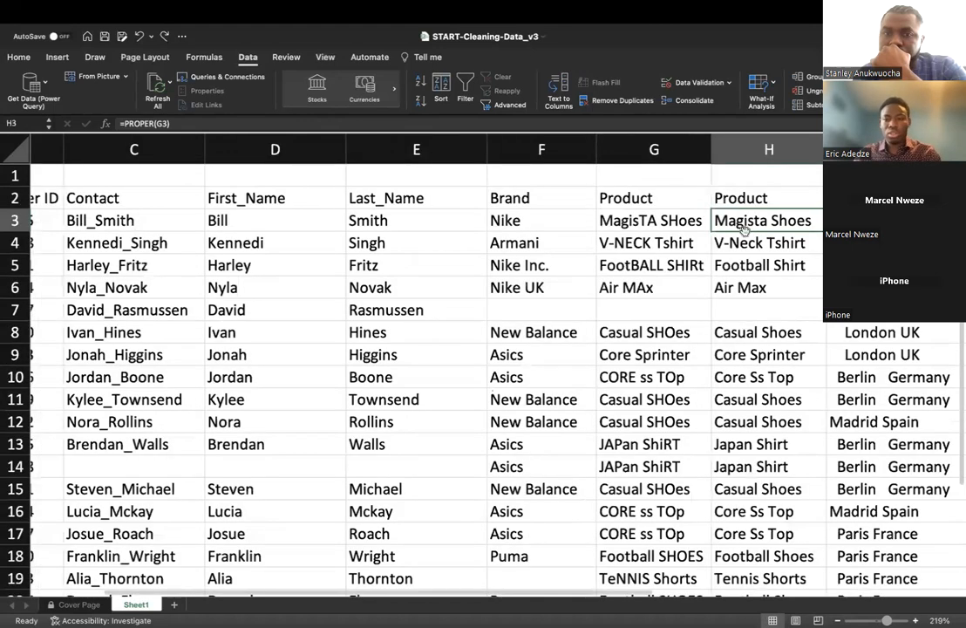
scroll(727, 240, "down", 3)
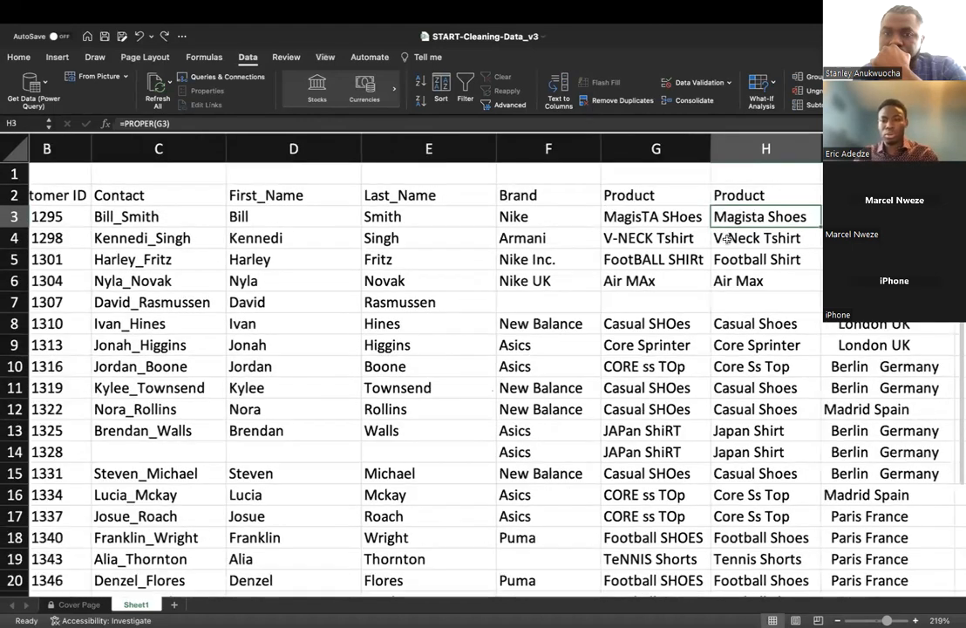
scroll(727, 242, "down", 2)
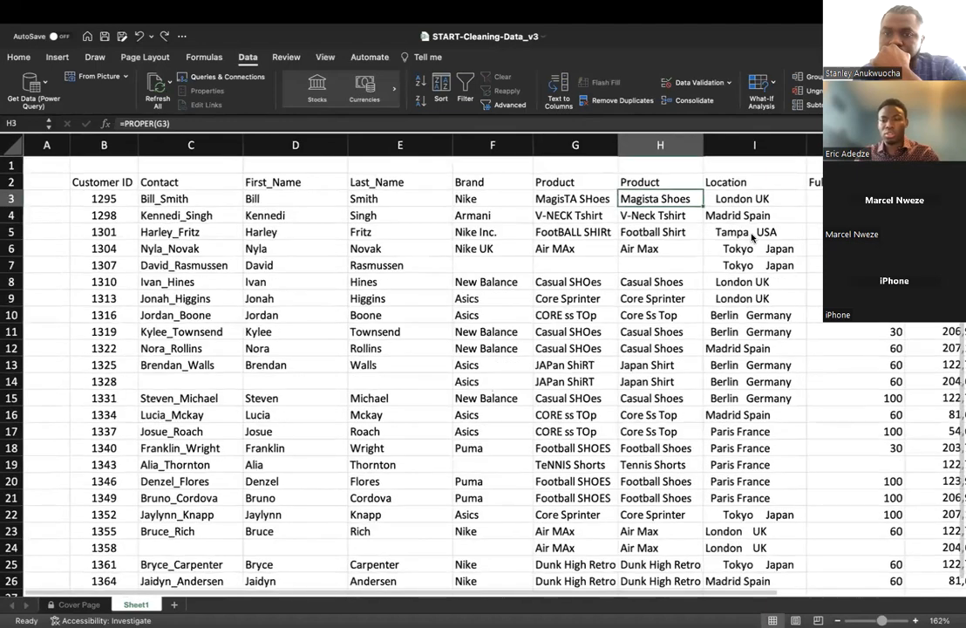
scroll(741, 236, "up", 4)
scroll(751, 232, "down", 5)
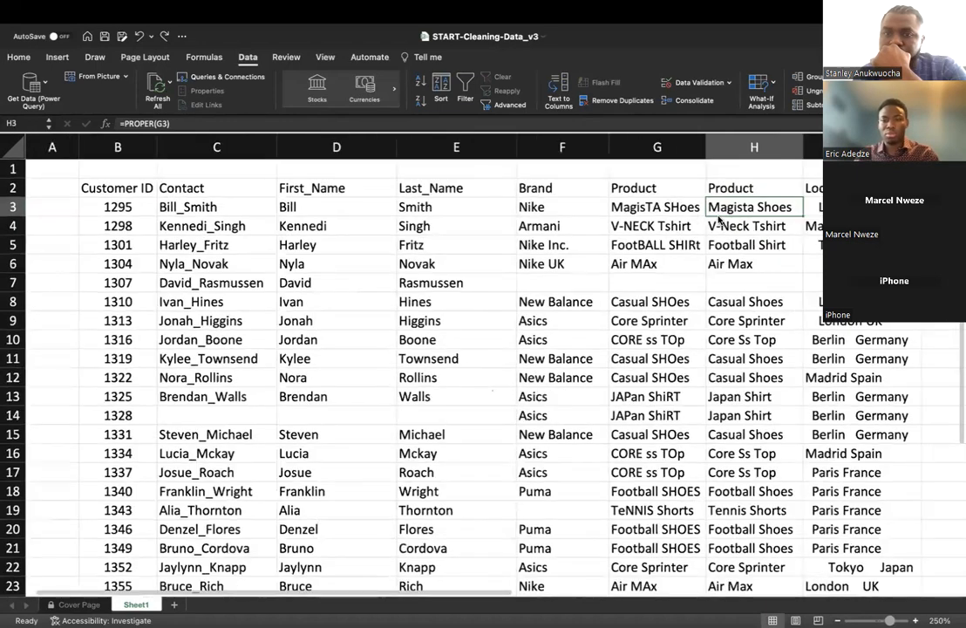
scroll(697, 227, "up", 5)
scroll(647, 249, "down", 3)
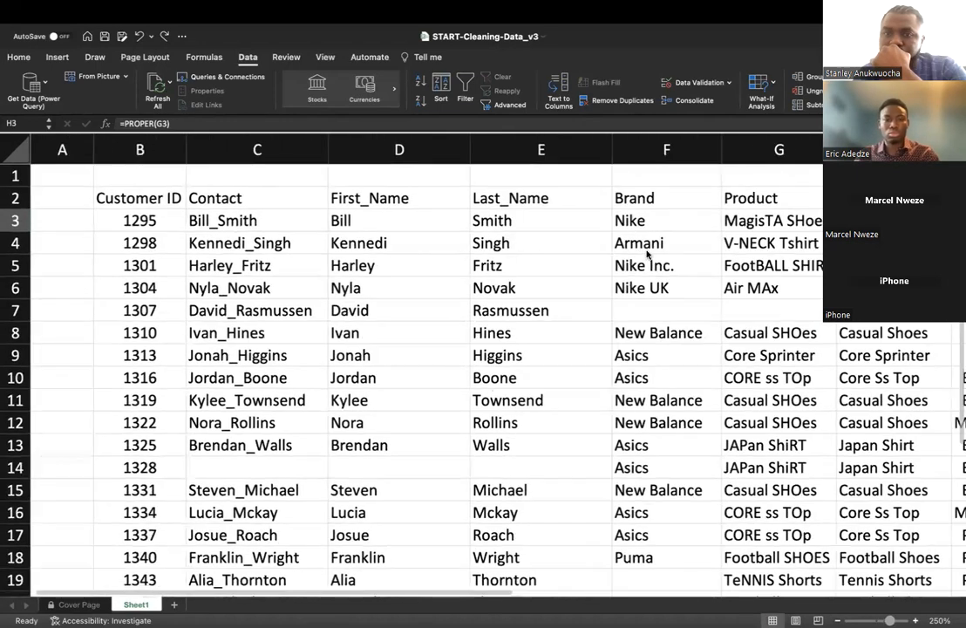
scroll(647, 252, "down", 1)
scroll(647, 253, "down", 2)
scroll(647, 252, "up", 3)
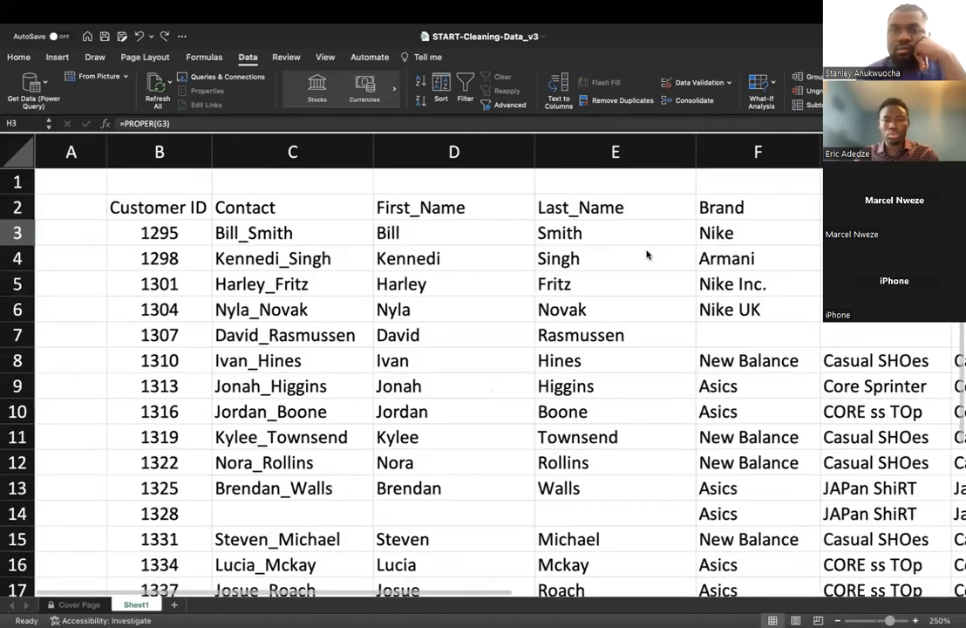
scroll(648, 253, "down", 2)
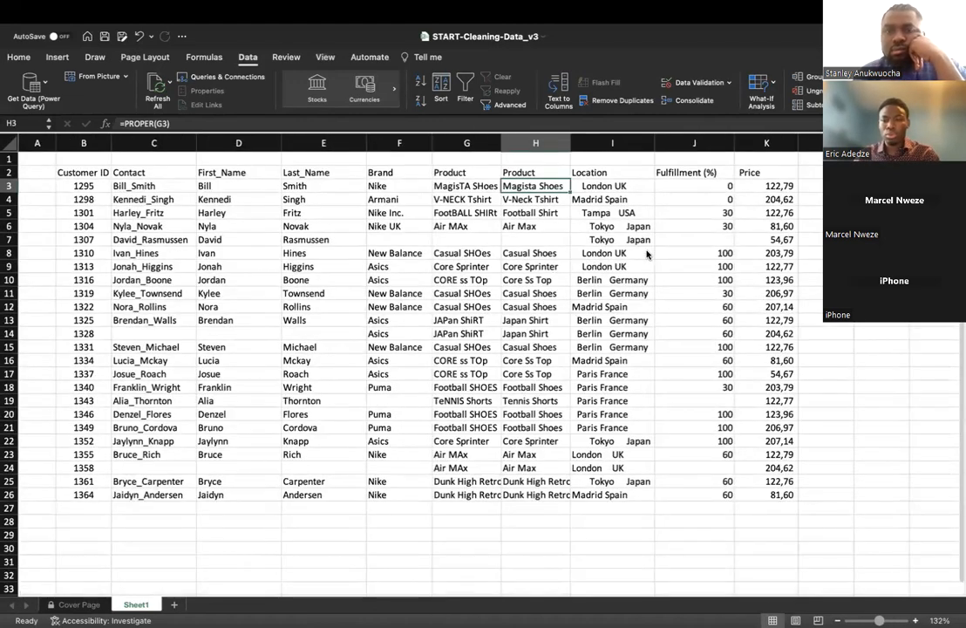
scroll(648, 252, "up", 3)
scroll(648, 294, "right", 4)
scroll(648, 295, "up", 3)
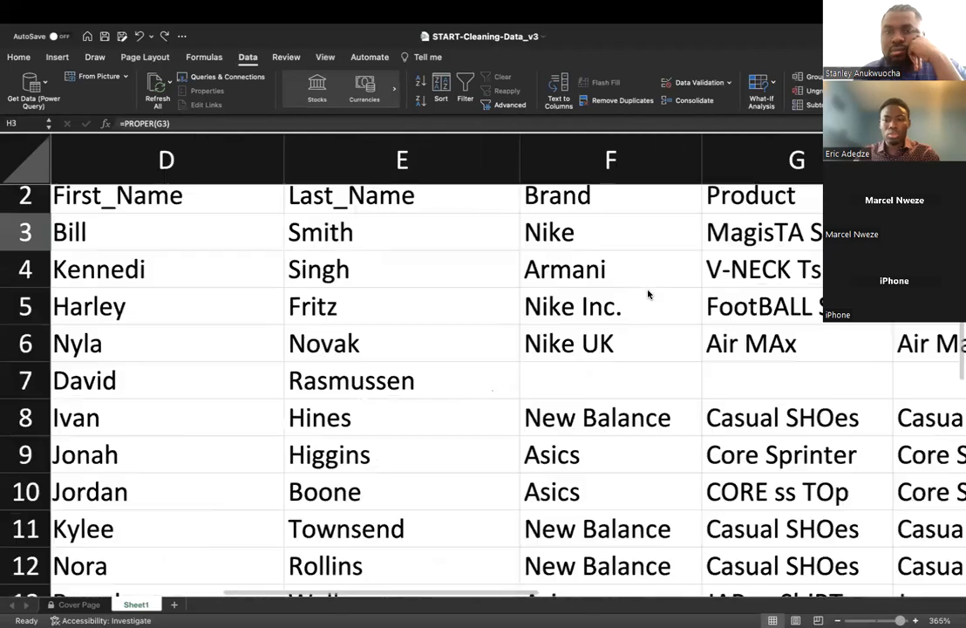
scroll(631, 302, "right", 2)
scroll(630, 302, "down", 3)
scroll(630, 302, "down", 3)
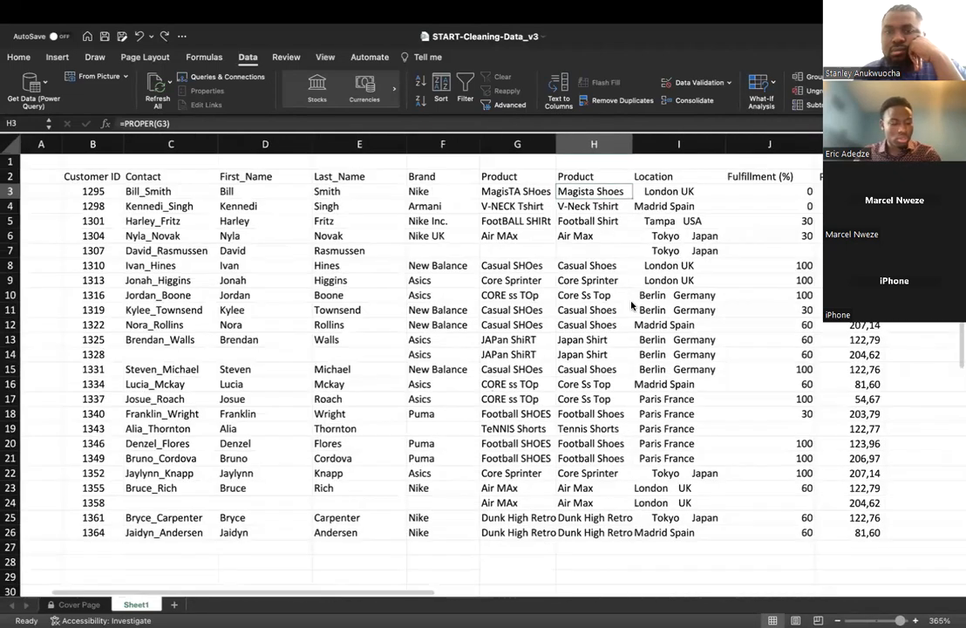
scroll(630, 302, "up", 1)
left_click(630, 302)
scroll(630, 302, "up", 3)
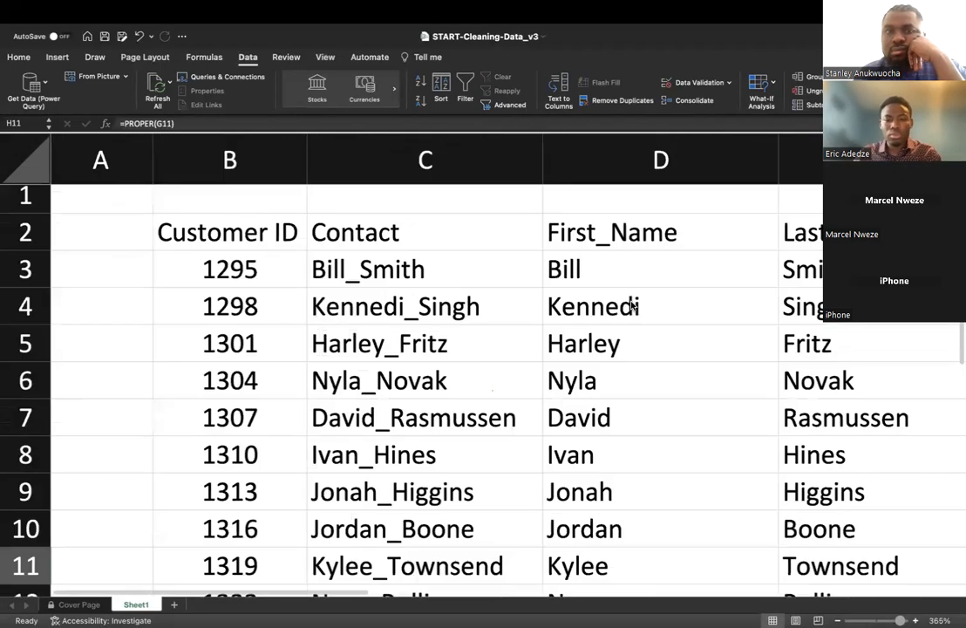
scroll(630, 302, "down", 4)
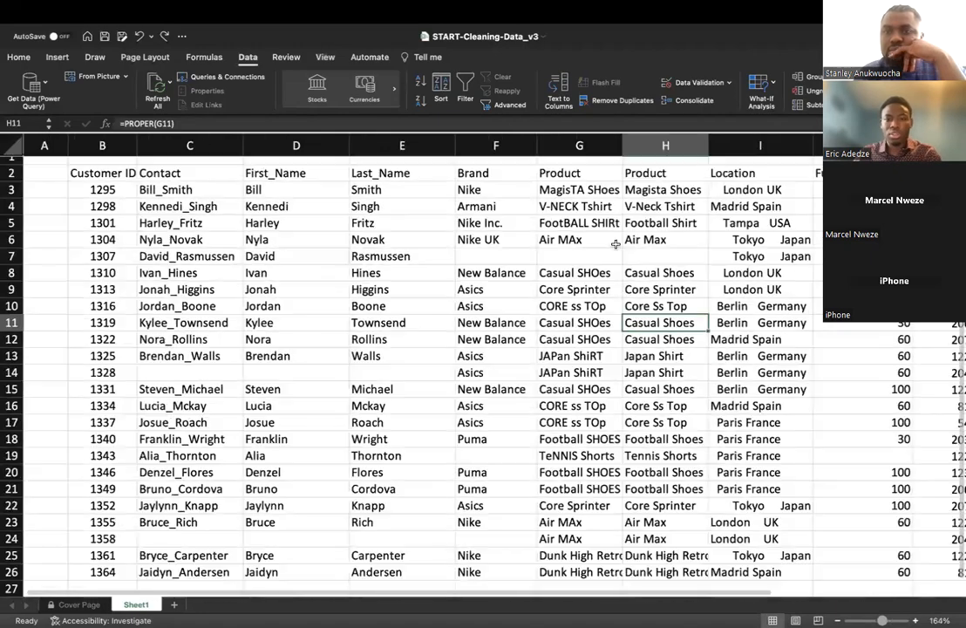
scroll(480, 228, "down", 1)
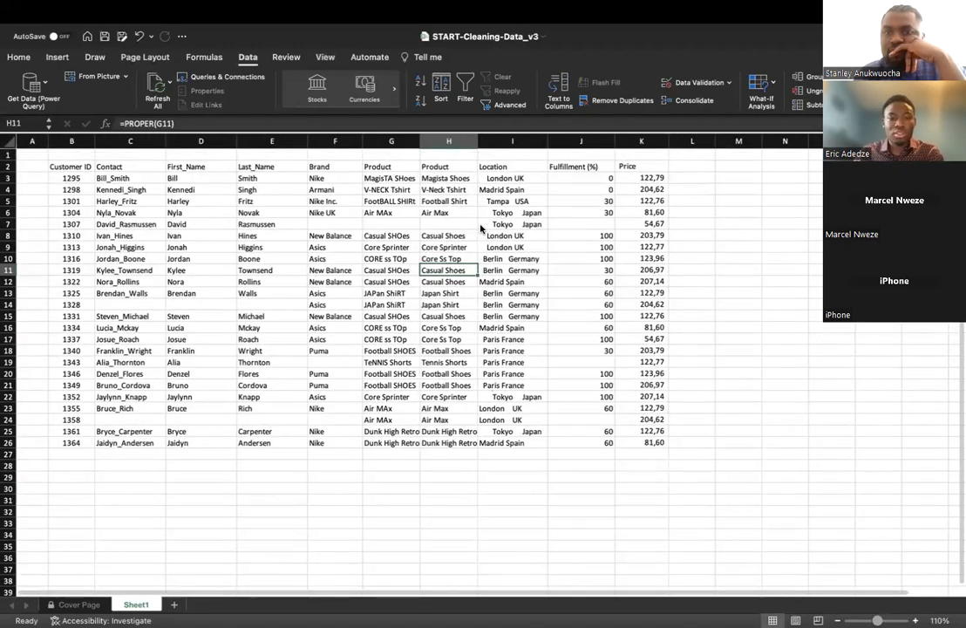
scroll(479, 229, "up", 3)
scroll(480, 228, "left", 3)
scroll(646, 165, "up", 3)
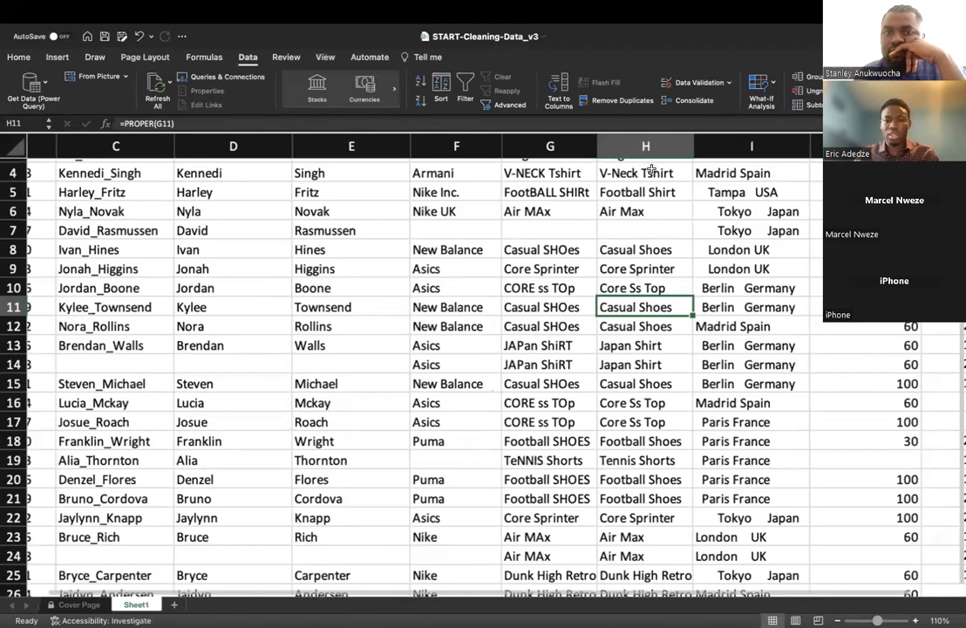
Step: Clear the proper-case Product column H and enter the header Product in H2
left_click(666, 163)
left_click(666, 148)
key("Delete")
left_click(663, 197)
left_click(666, 182)
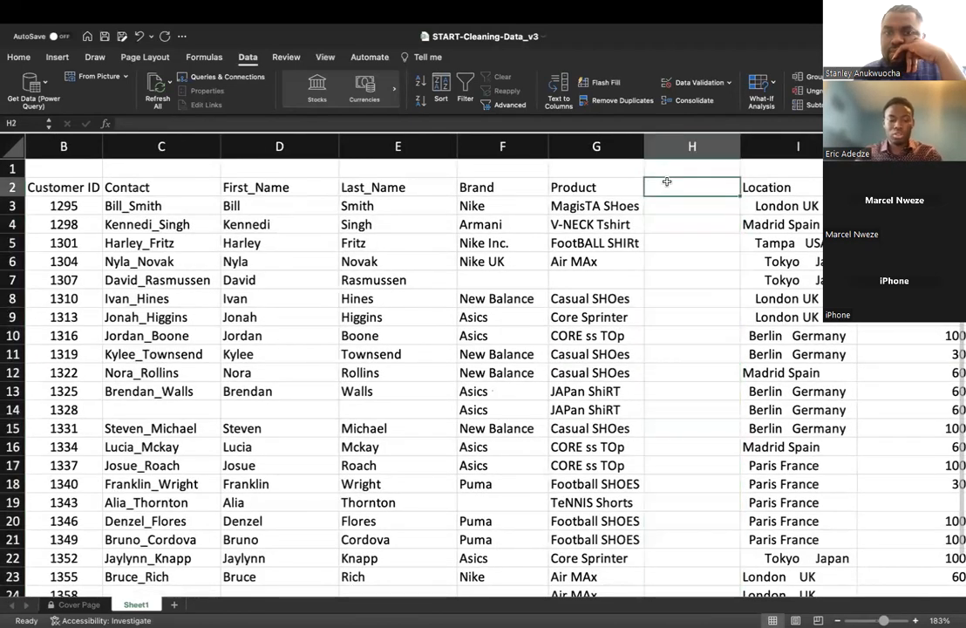
type("Product")
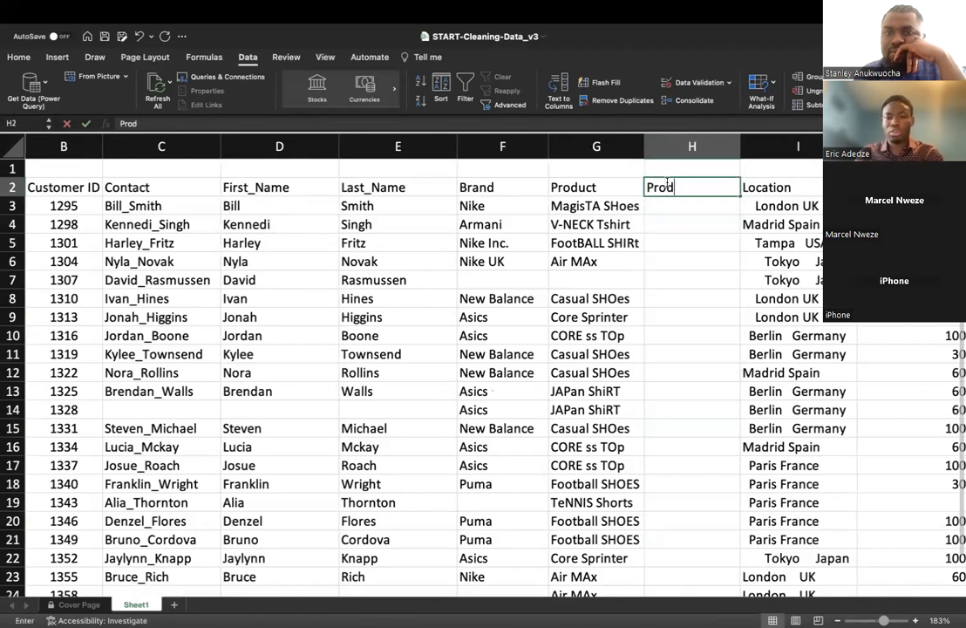
key("Return")
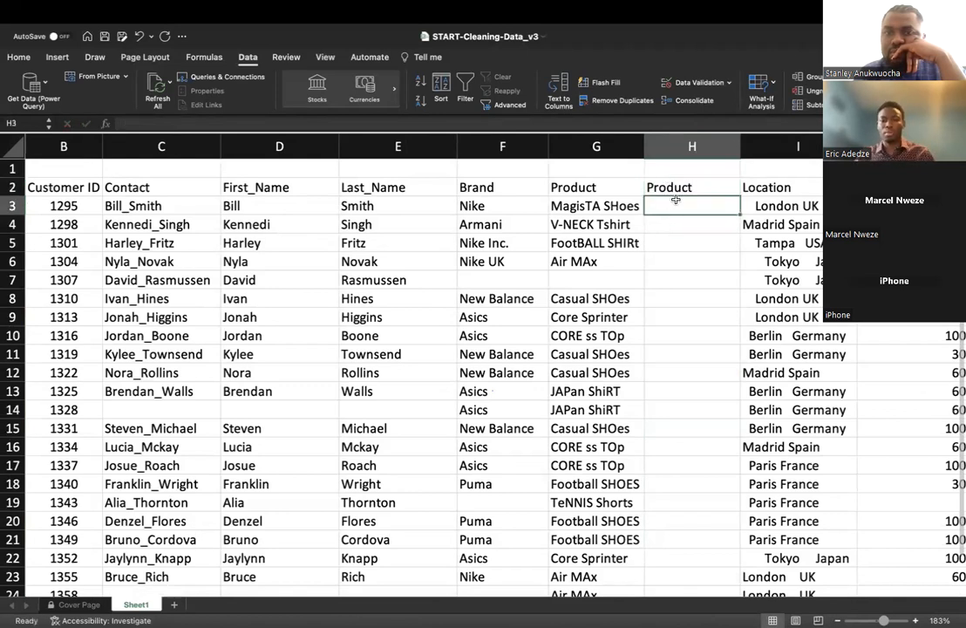
Step: Try a range-based PROPER formula in H3, extending the reference from G3 to G3:G12, and undo the entry
type("=")
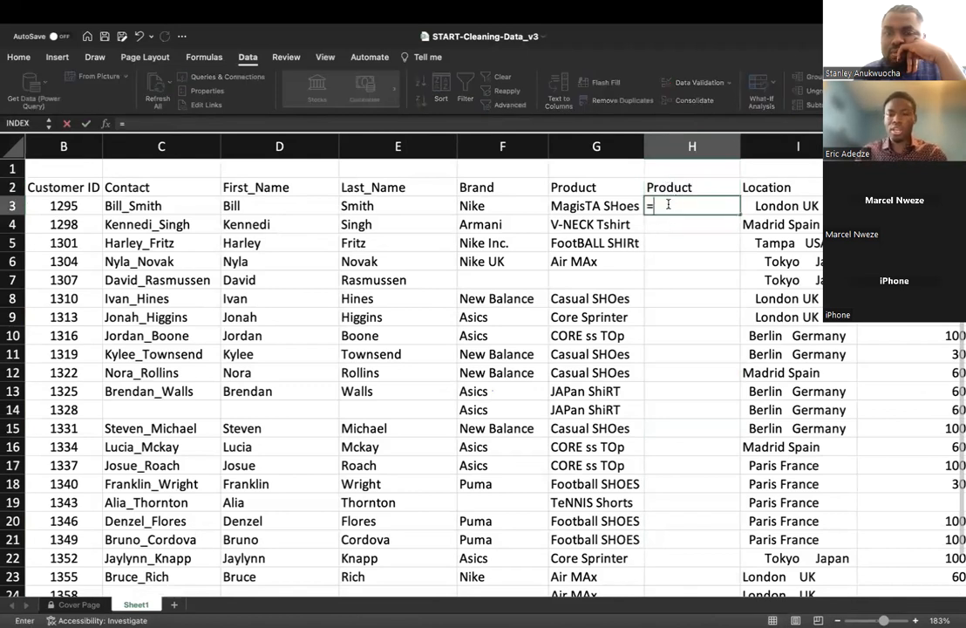
type("pro")
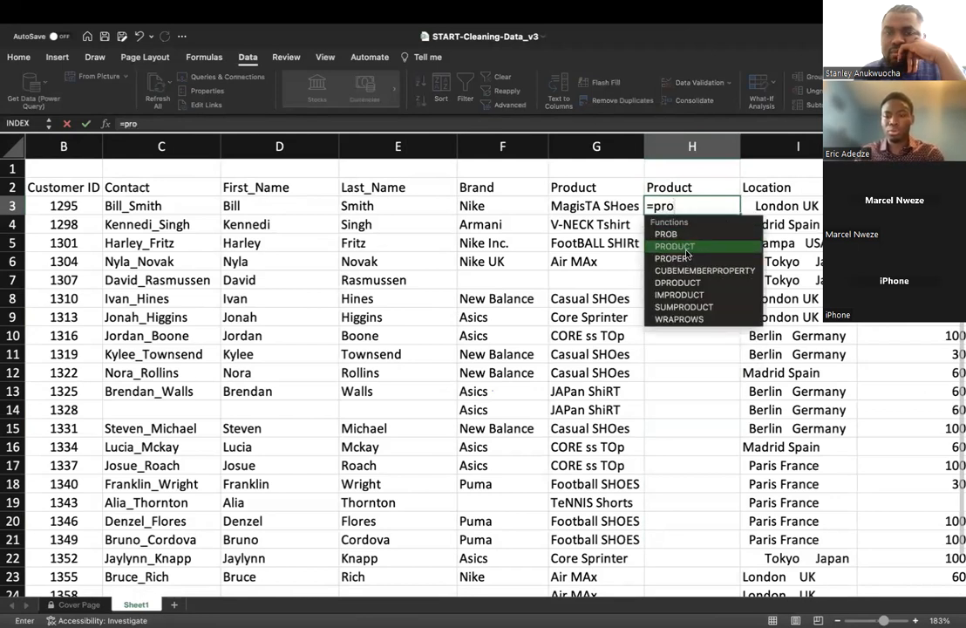
double_click(683, 259)
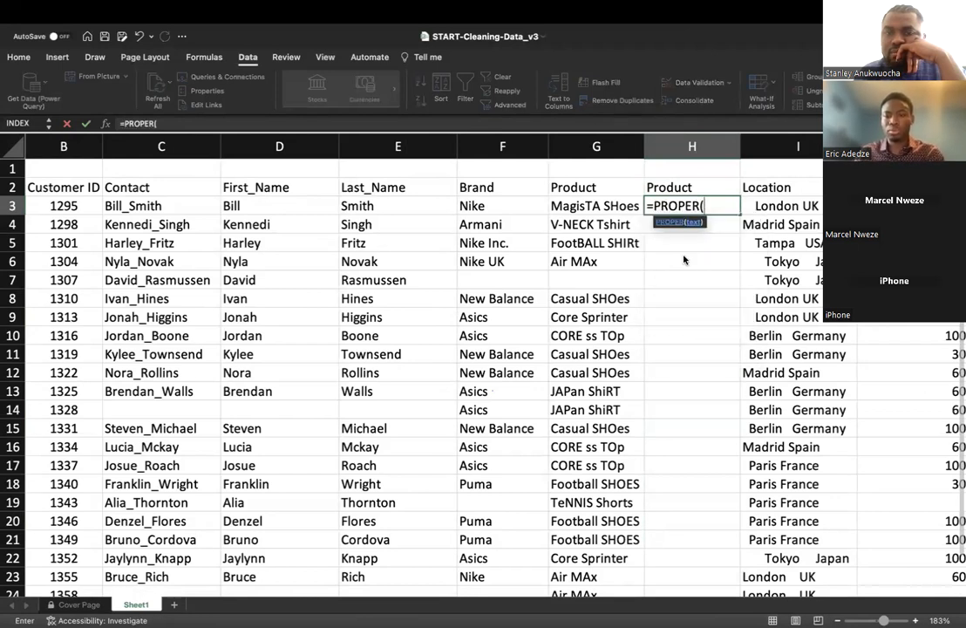
left_click(609, 208)
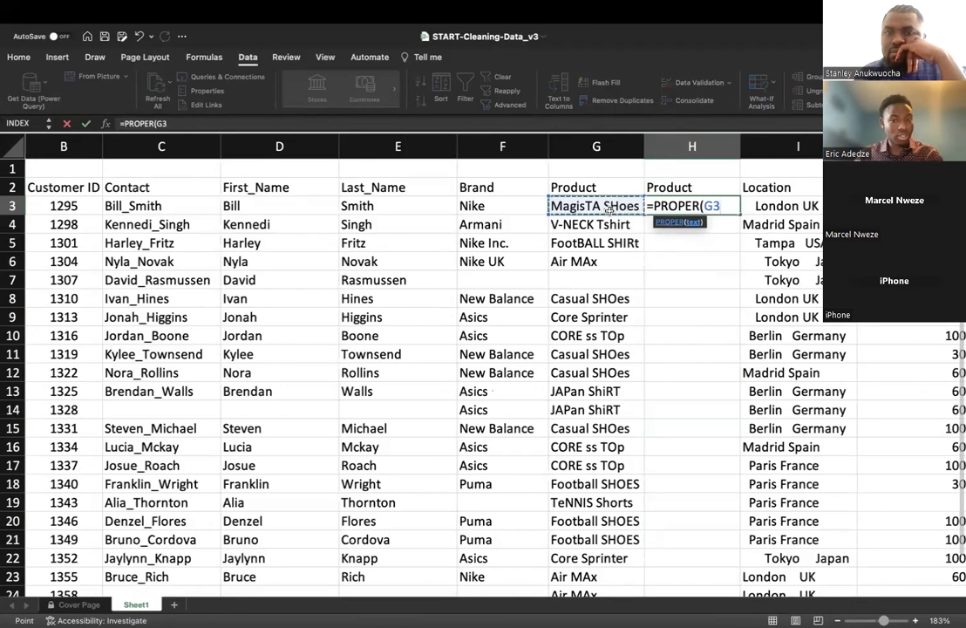
key("shift+Down")
key("shift+Down")
key("shift+Down")
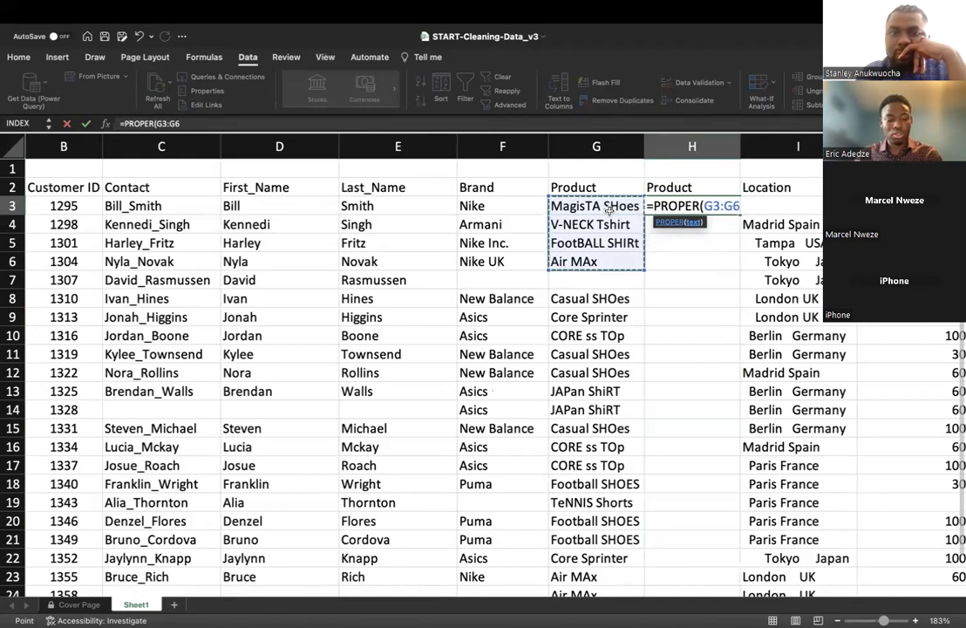
left_click(617, 207)
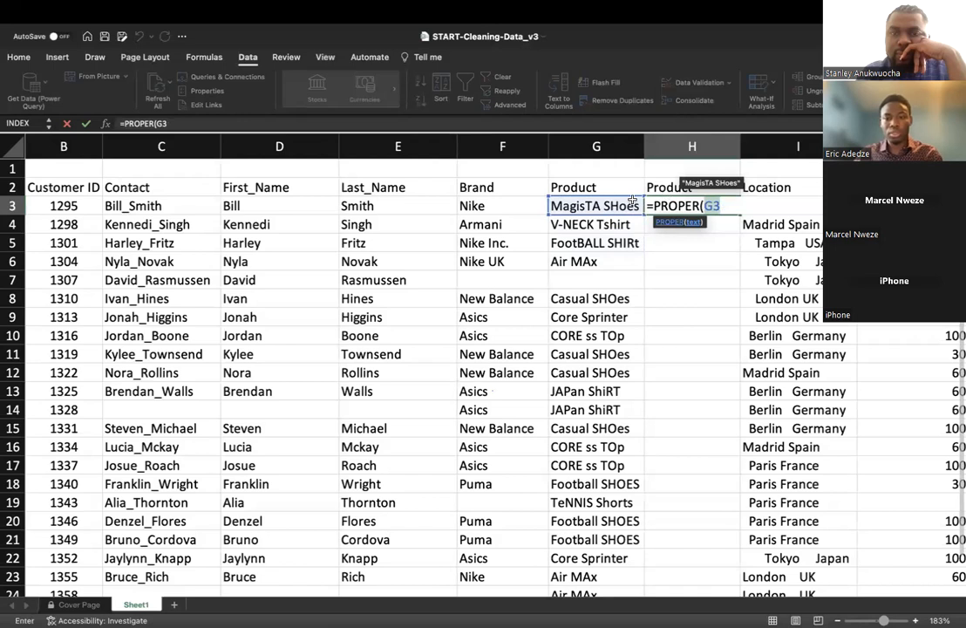
left_click_drag(628, 206, 626, 373)
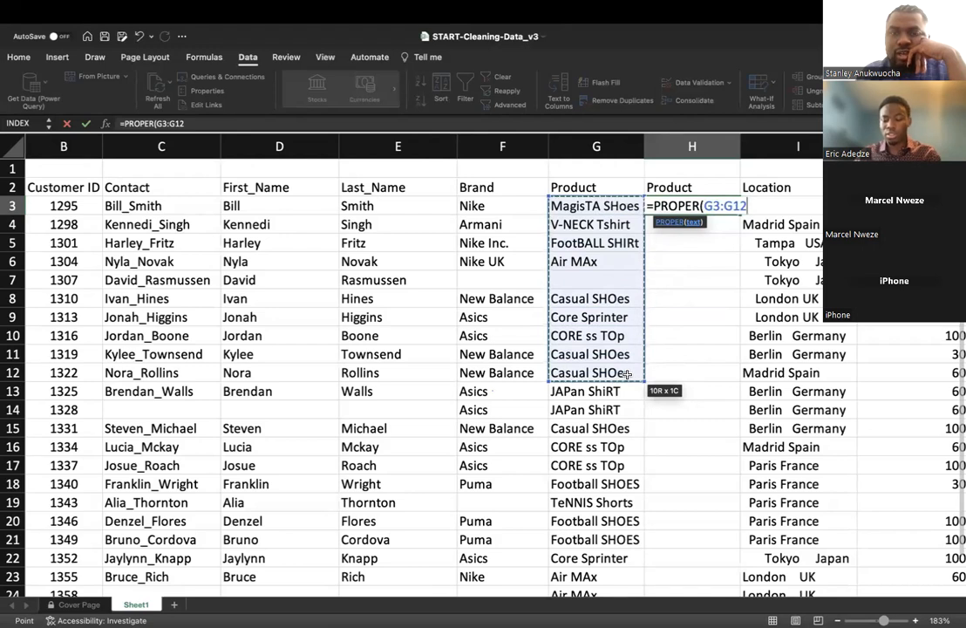
key("Return")
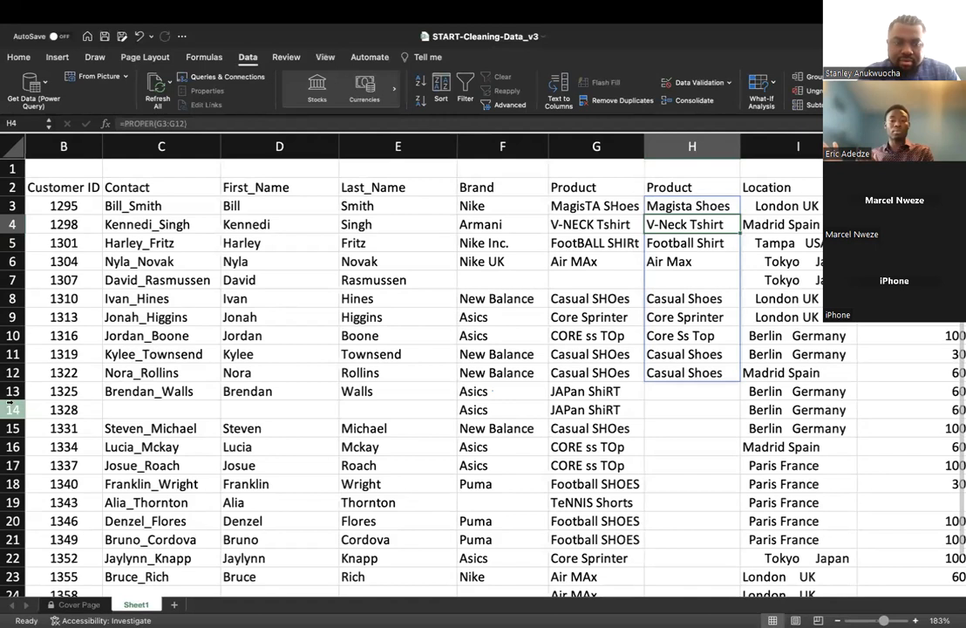
key("super+z")
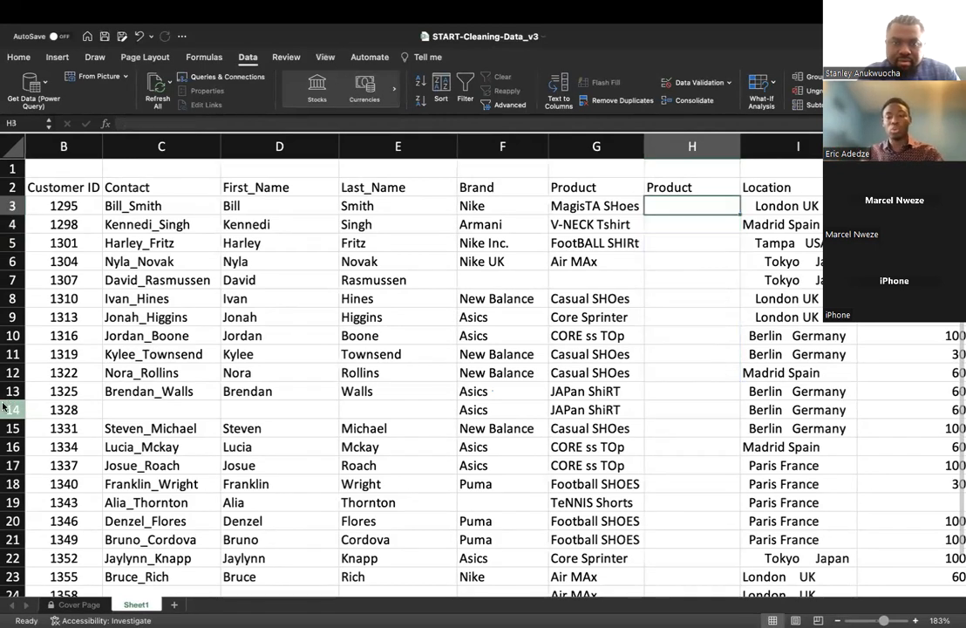
Step: Enter =PROPER(G3:G12) in H3 again and undo the resulting entries
type("=pro")
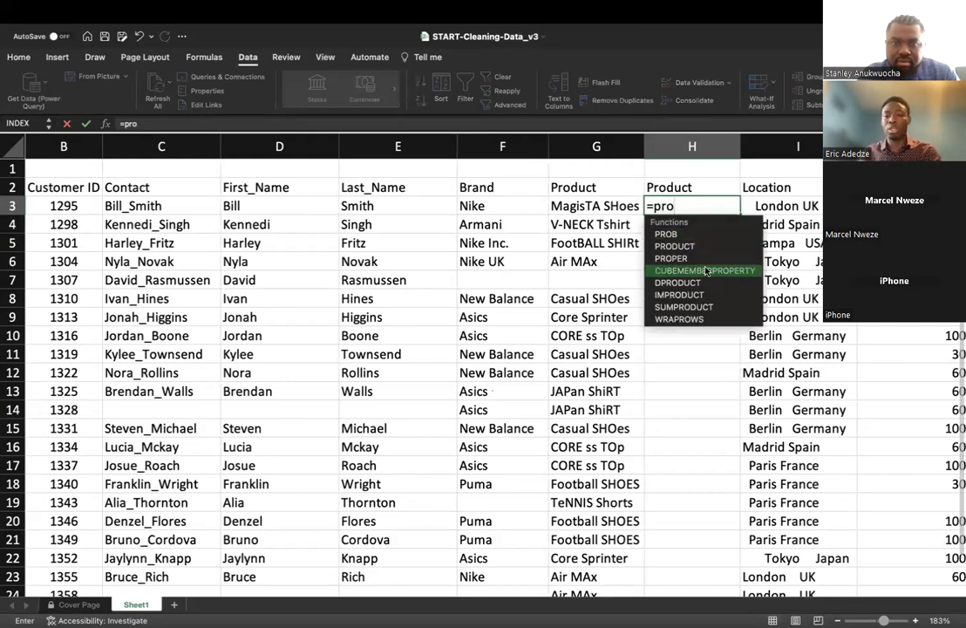
left_click(704, 261)
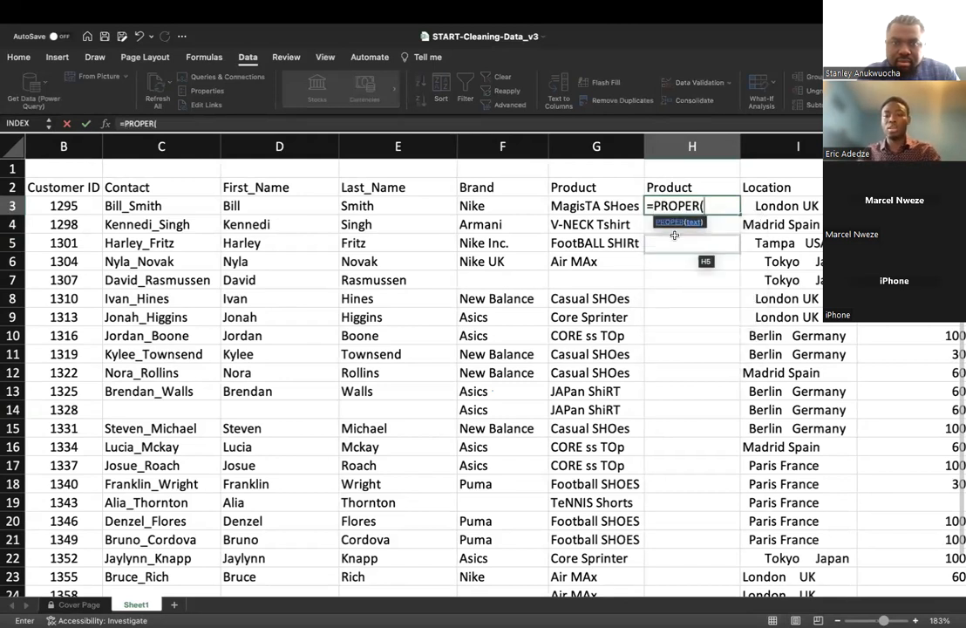
mouse_move(626, 210)
left_mouse_down()
mouse_move(622, 408)
mouse_move(622, 383)
left_mouse_up()
key("Return")
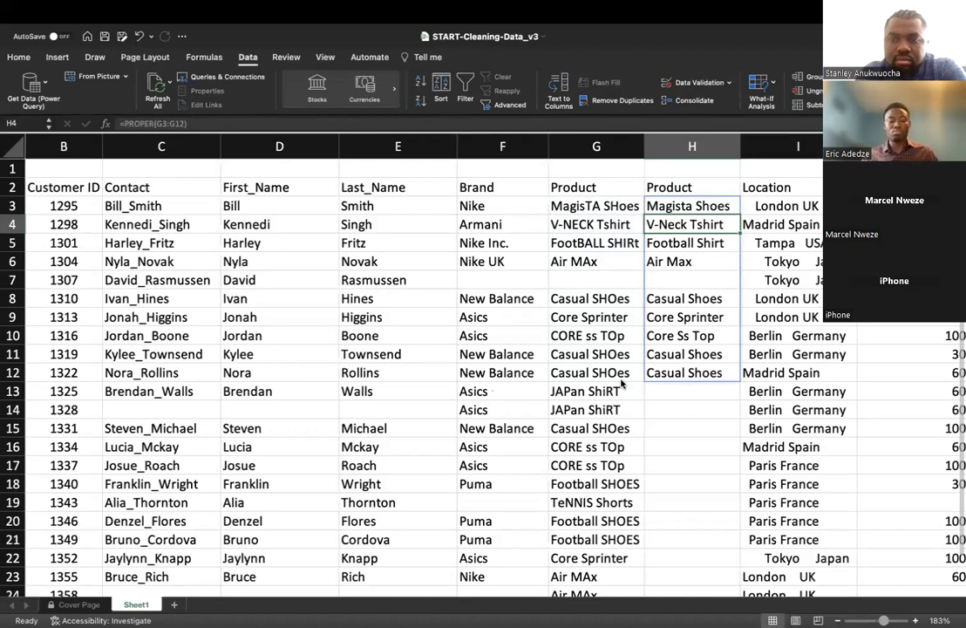
key("super+z")
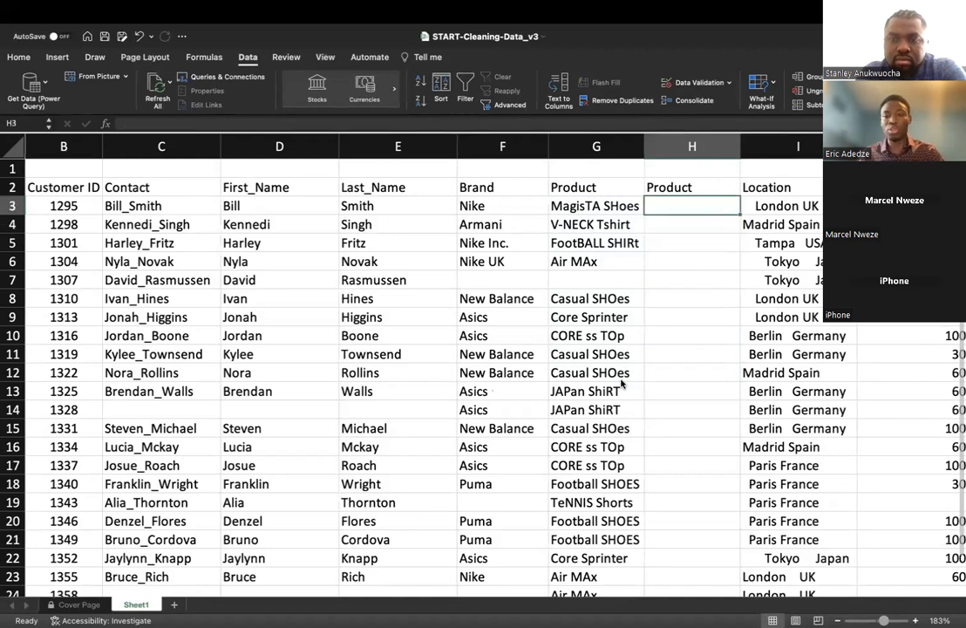
Step: Enter =PROPER(G3) in H3 and fill the formula down the Product column to H26
type("=pro")
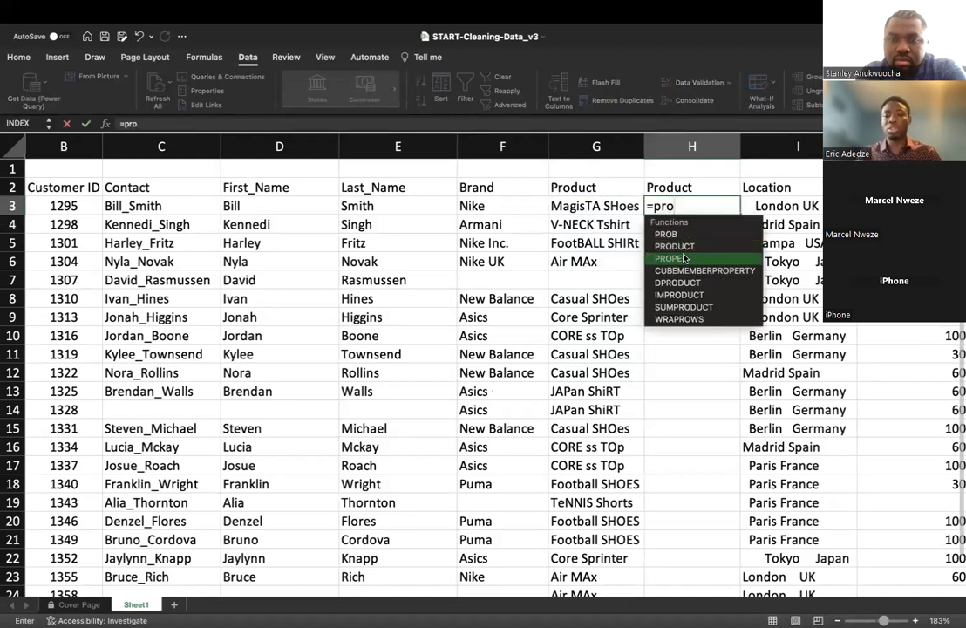
double_click(671, 258)
left_click(626, 207)
key("Return")
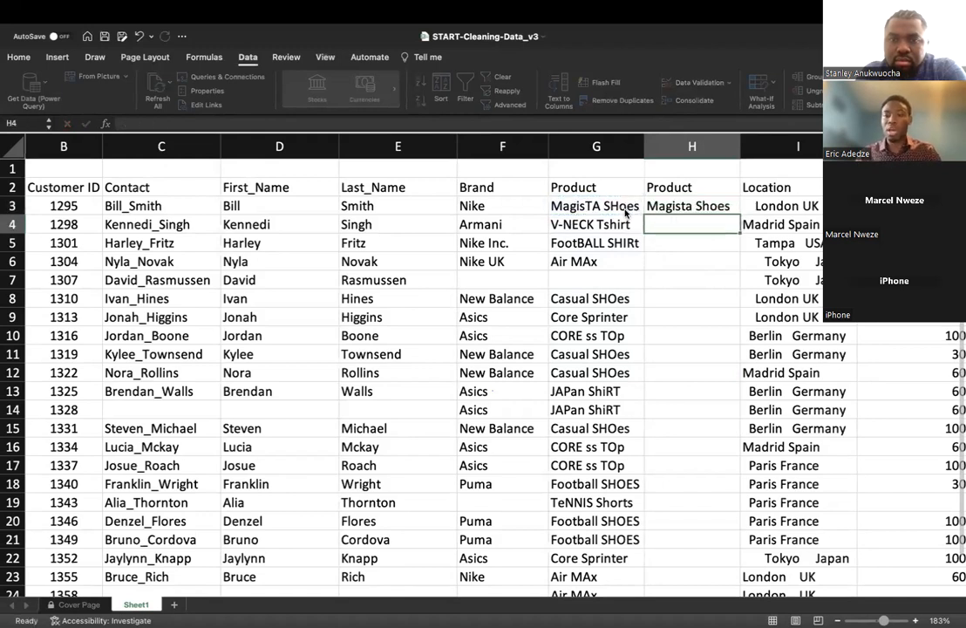
left_click(728, 205)
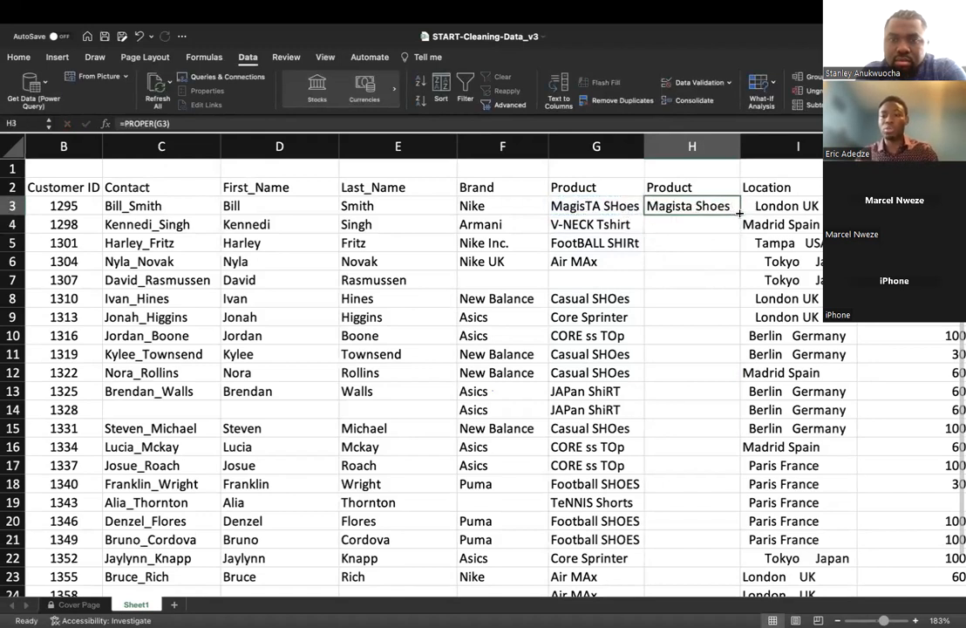
double_click(738, 213)
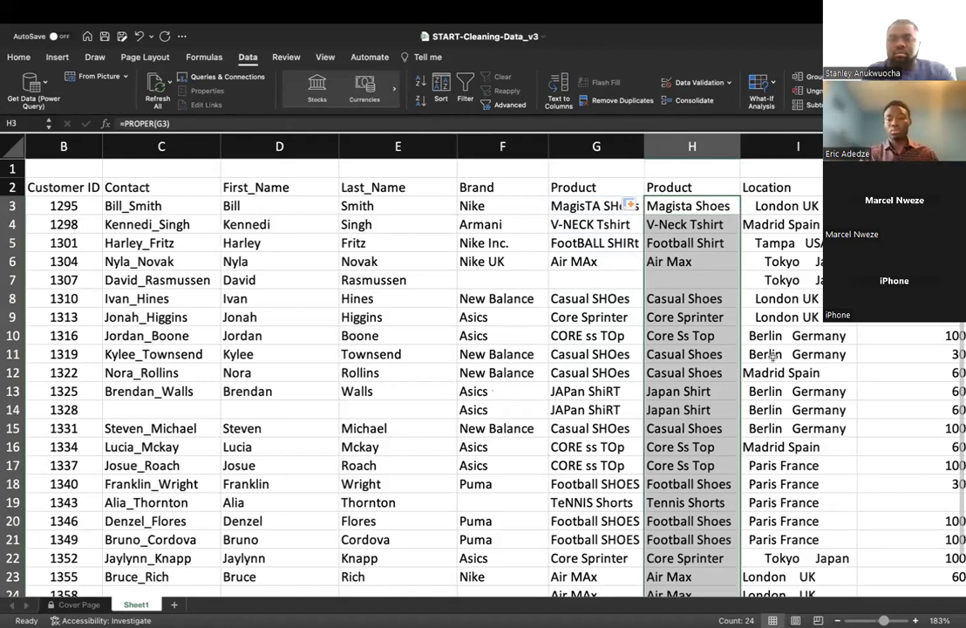
scroll(773, 356, "down", 10)
scroll(772, 355, "up", 5)
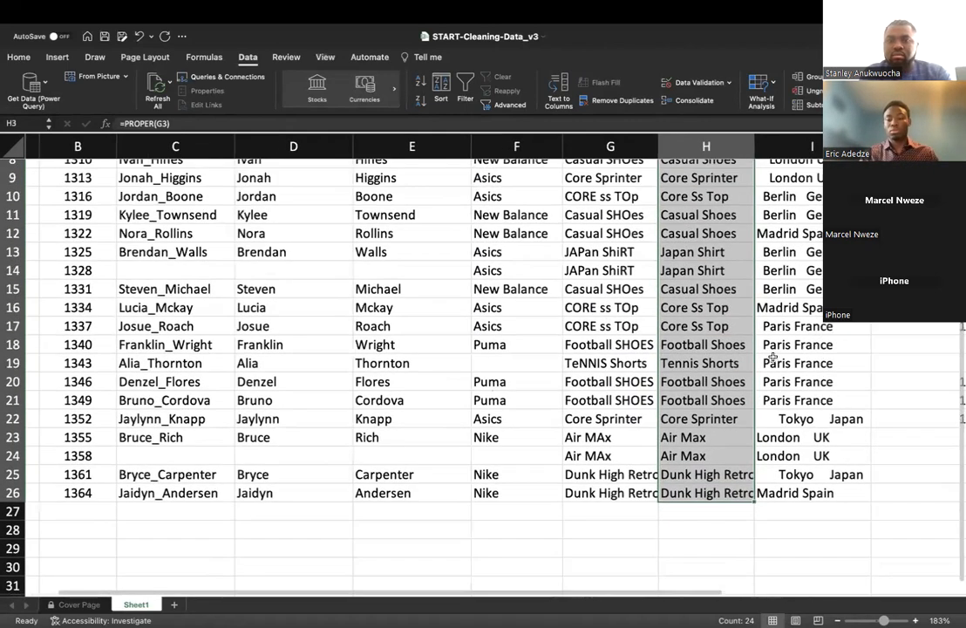
scroll(772, 355, "up", 3)
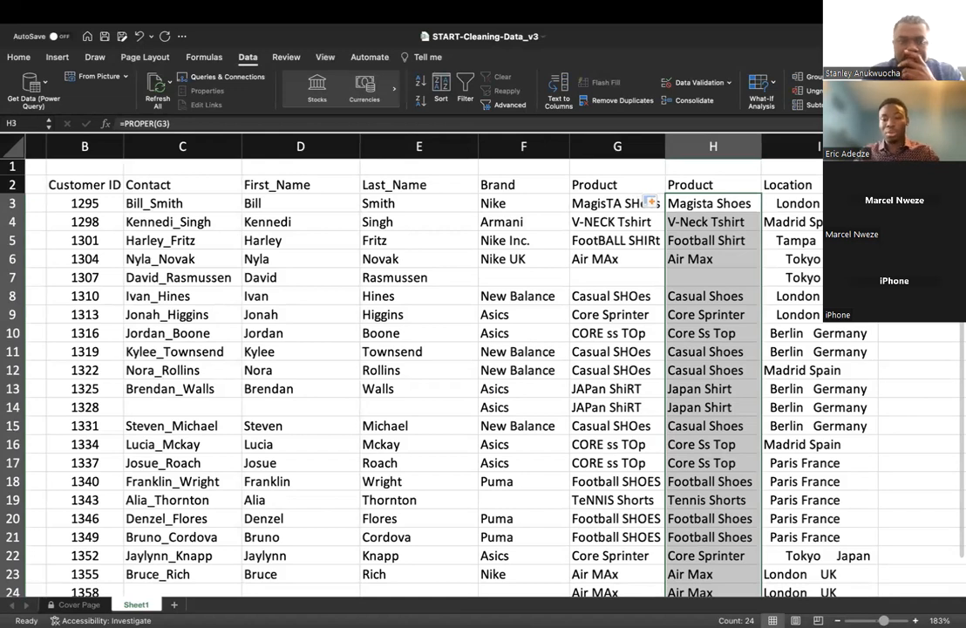
Step: Shade the proper-case Product range H2:H26 with a light blue fill colour
left_click(712, 241)
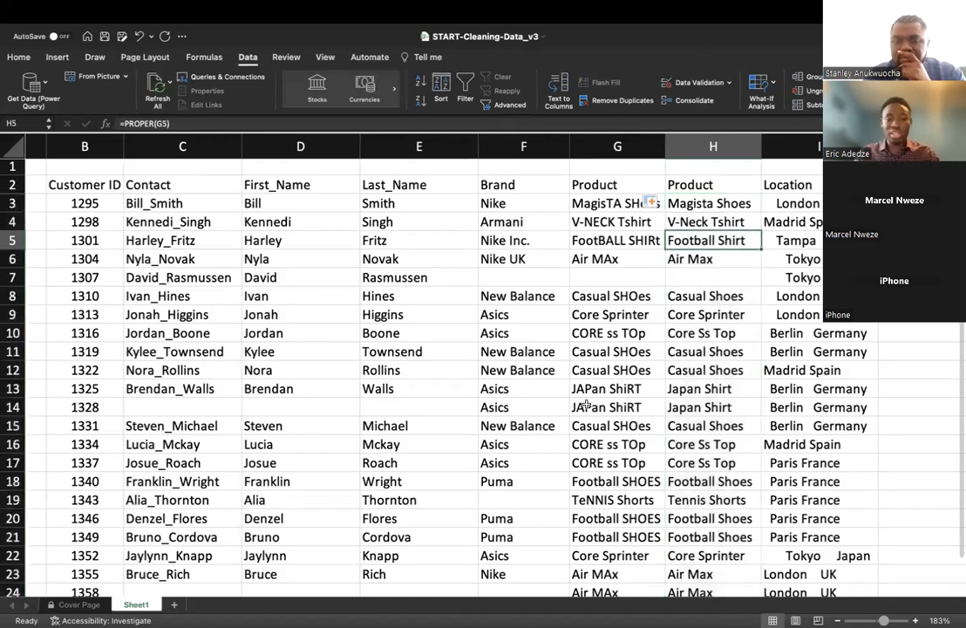
scroll(619, 306, "down", 2)
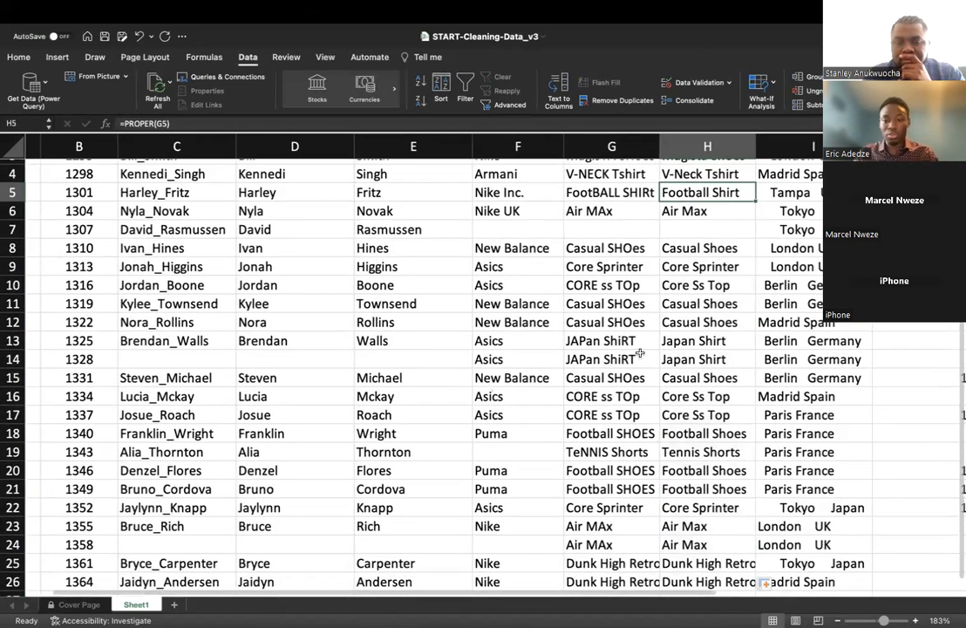
scroll(689, 227, "up", 2)
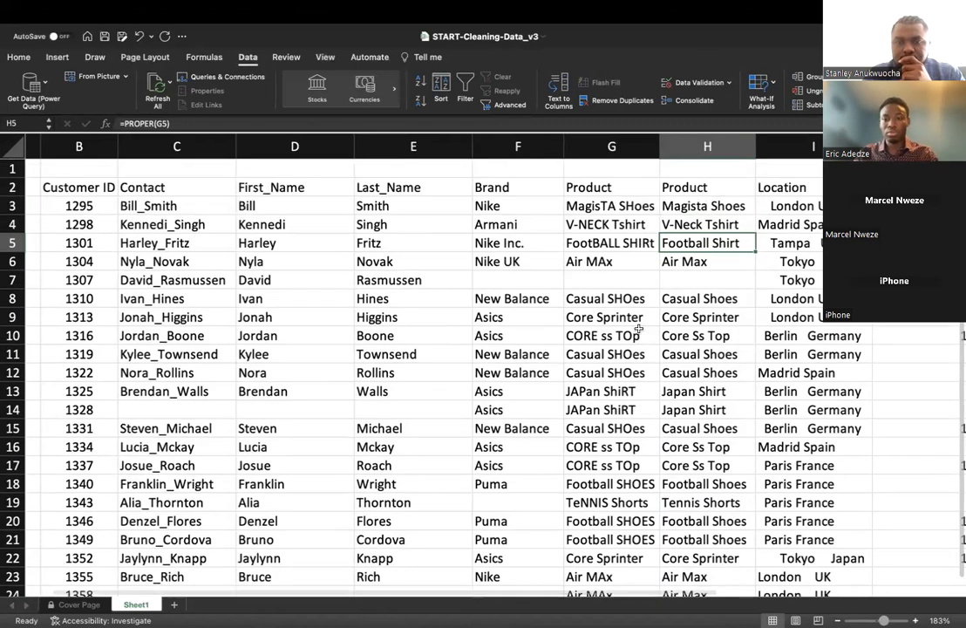
left_click(704, 145)
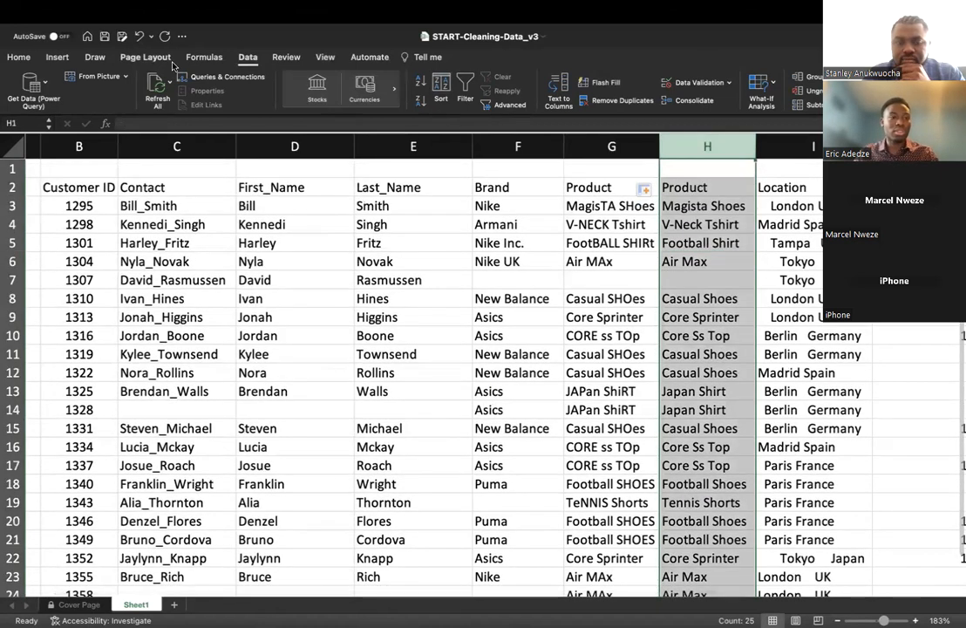
left_click(29, 58)
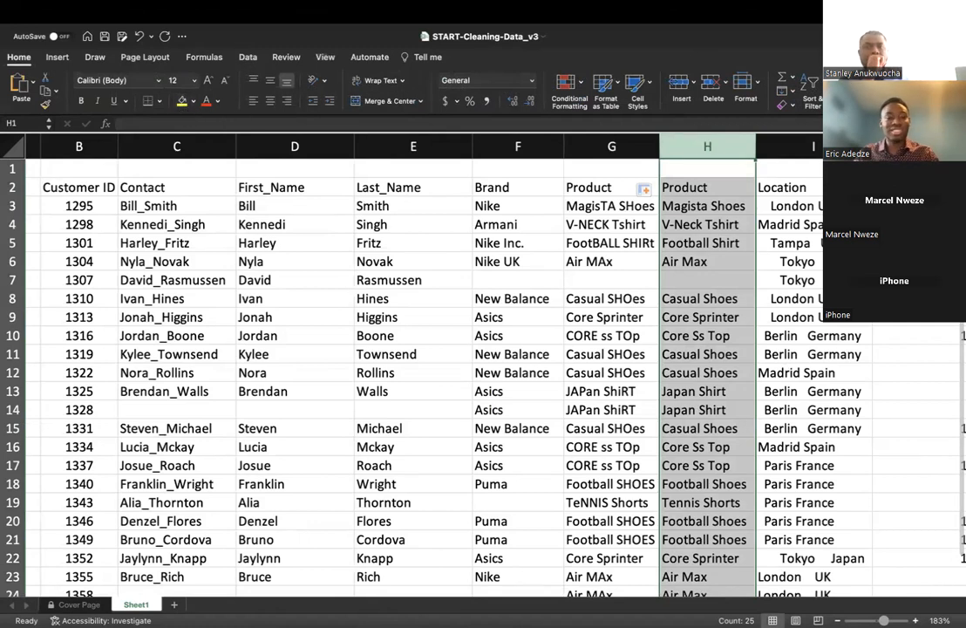
left_click(723, 189)
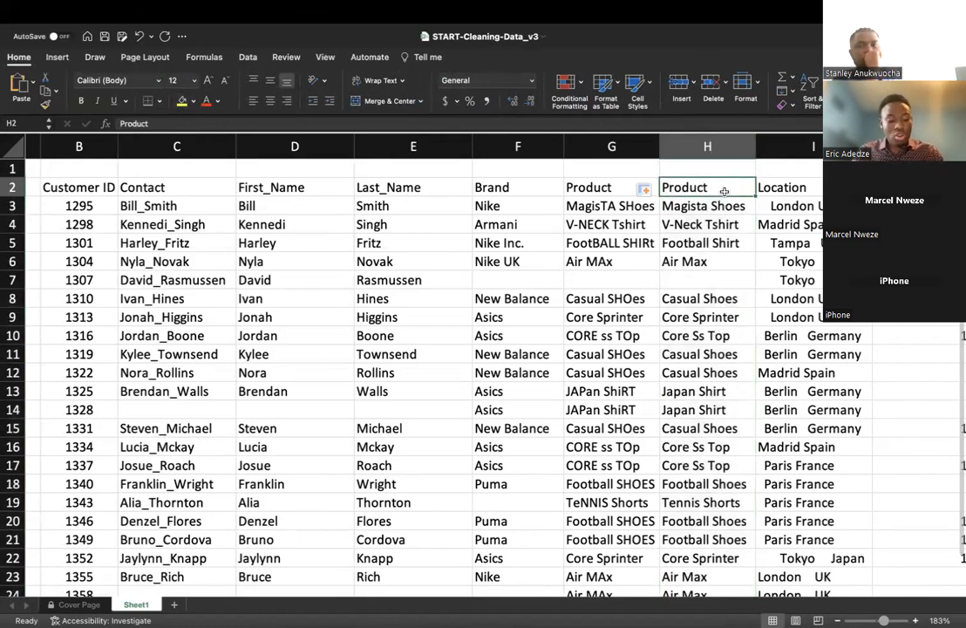
key("ctrl+shift+Down")
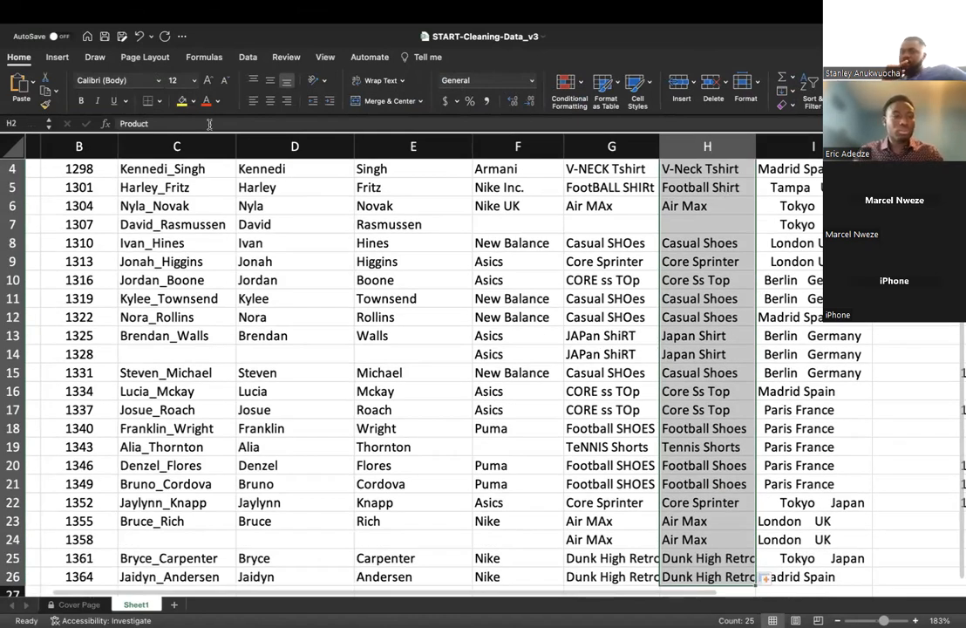
left_click(192, 101)
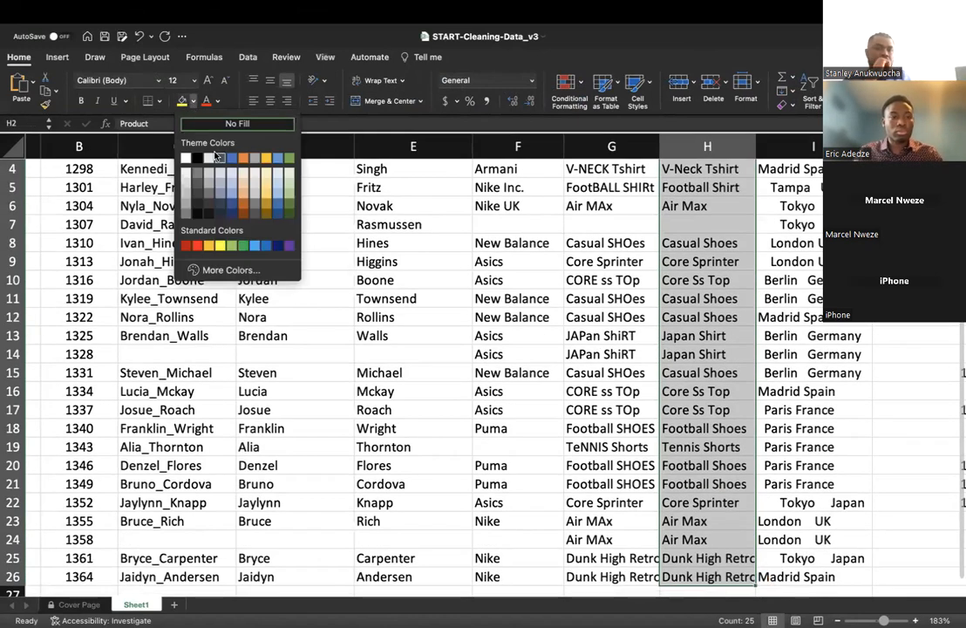
left_click(206, 172)
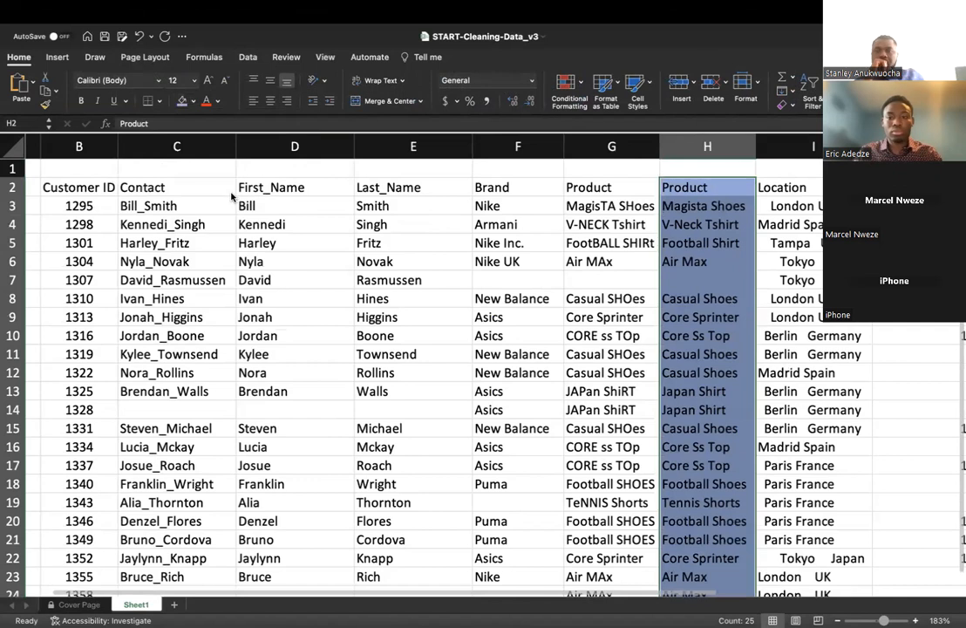
left_click(653, 243)
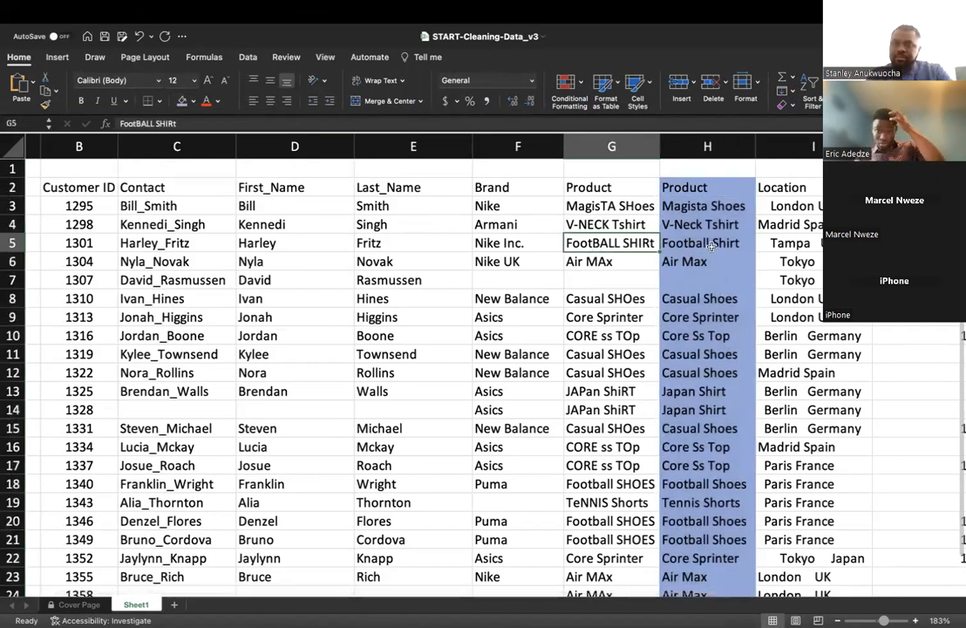
Step: Compare the original product name in row 8 with its PROPER formula version in the adjacent column
left_click(759, 167)
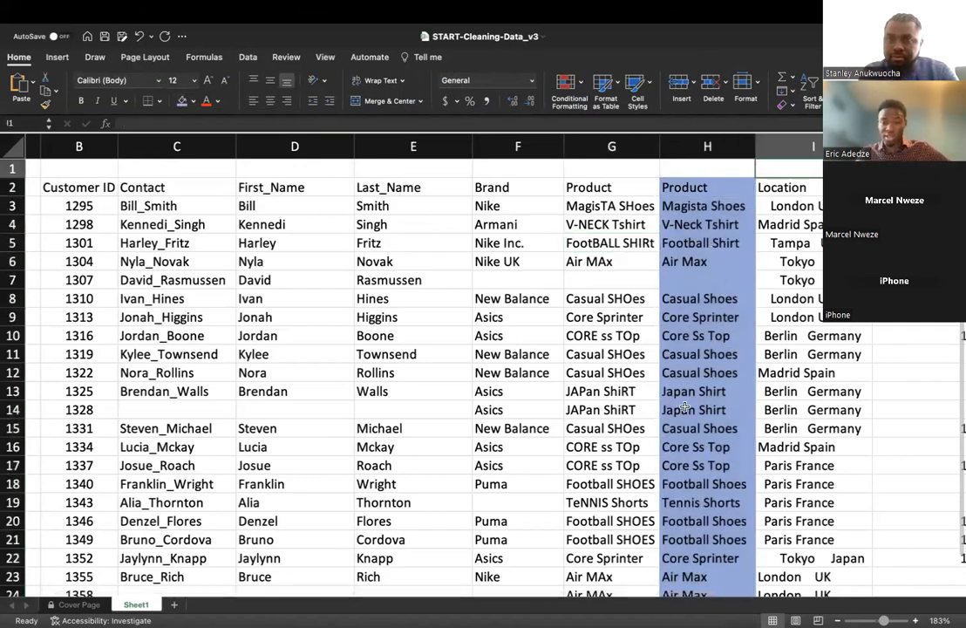
left_click(650, 301)
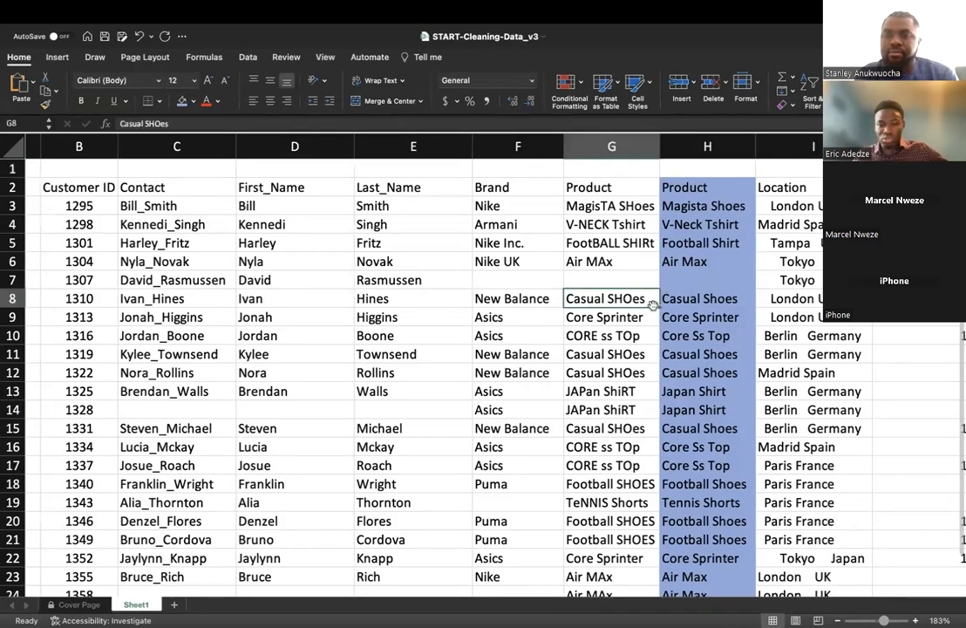
left_click(713, 301)
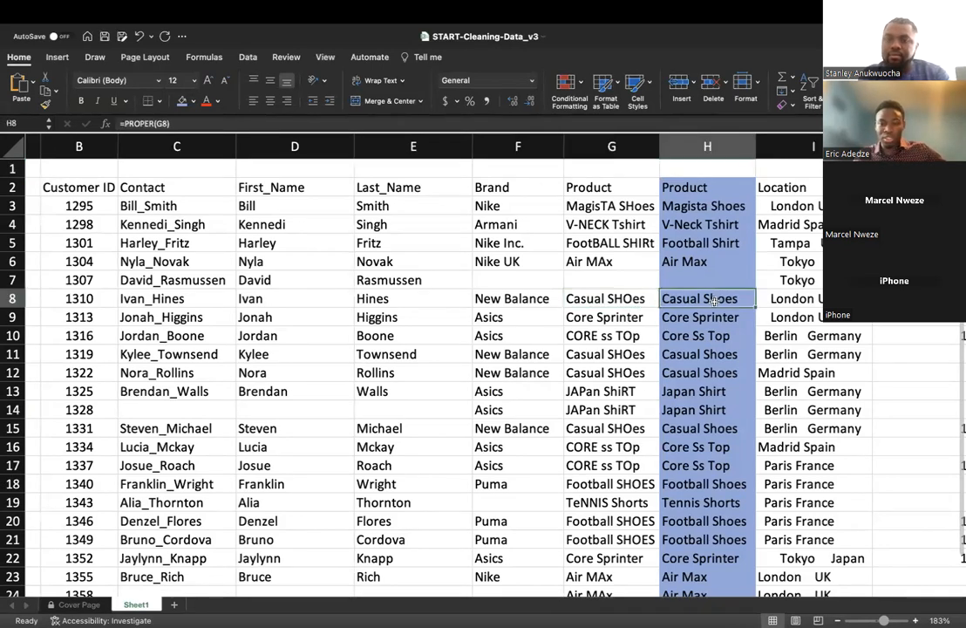
mouse_move(259, 187)
left_mouse_down()
mouse_move(366, 185)
mouse_move(366, 279)
mouse_move(296, 279)
mouse_move(309, 174)
mouse_move(307, 188)
left_mouse_up()
key("ctrl+shift+Down")
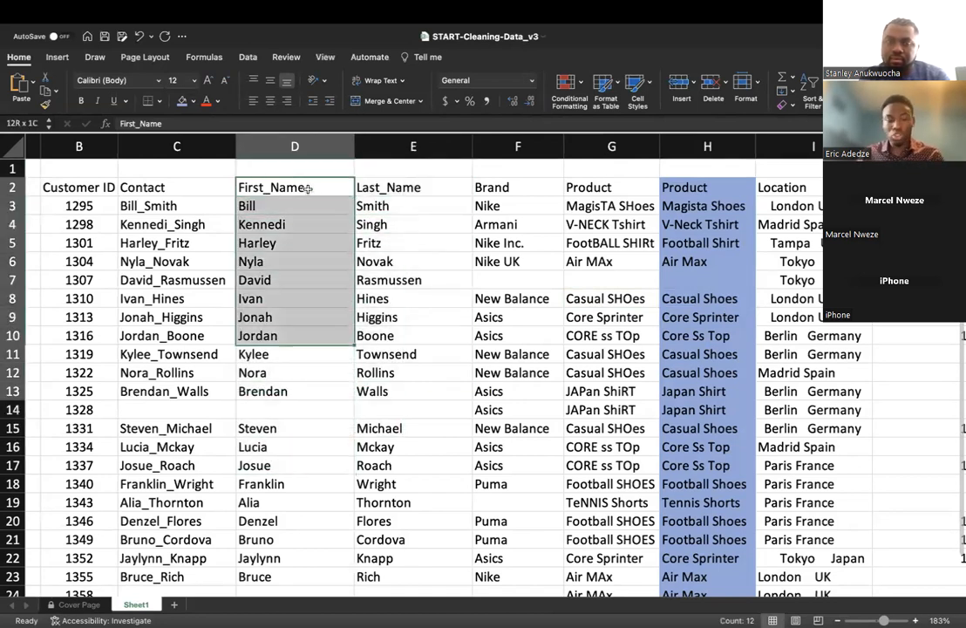
key("ctrl+shift+Down")
key("ctrl+shift+Down")
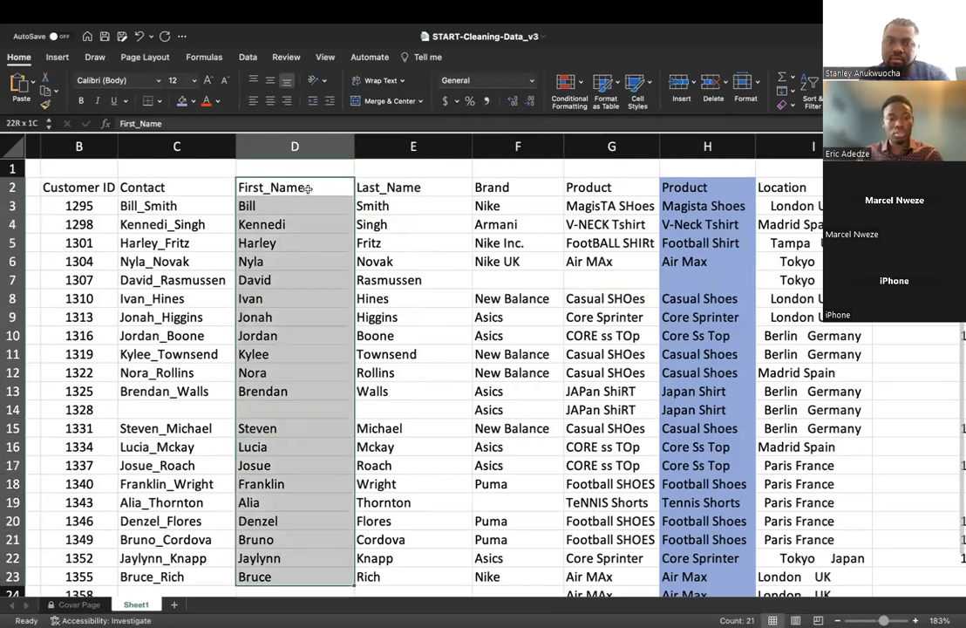
key("ctrl+shift+Right")
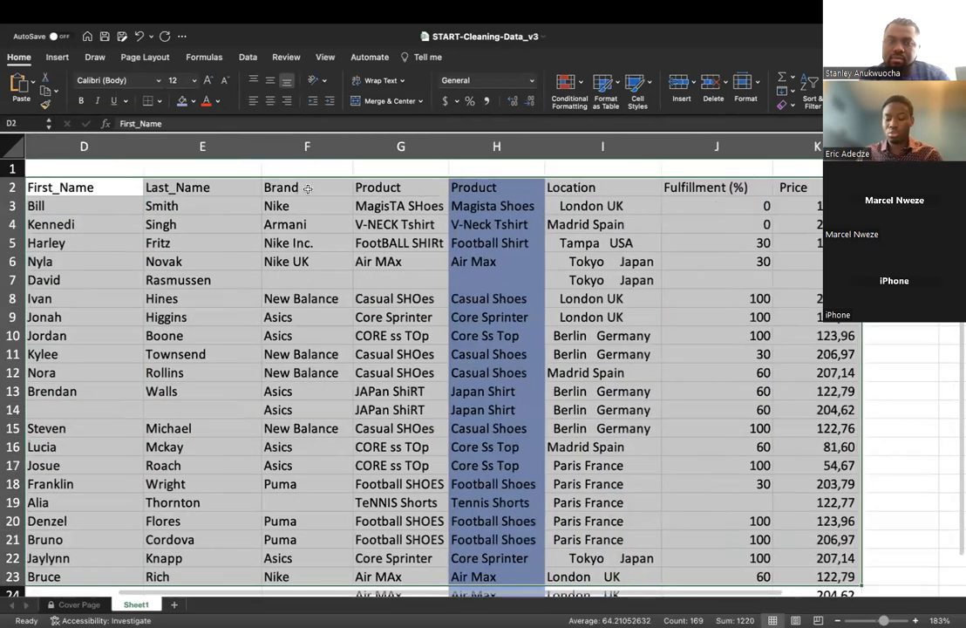
key("ctrl+shift+Left")
left_click(346, 206)
left_click(292, 184)
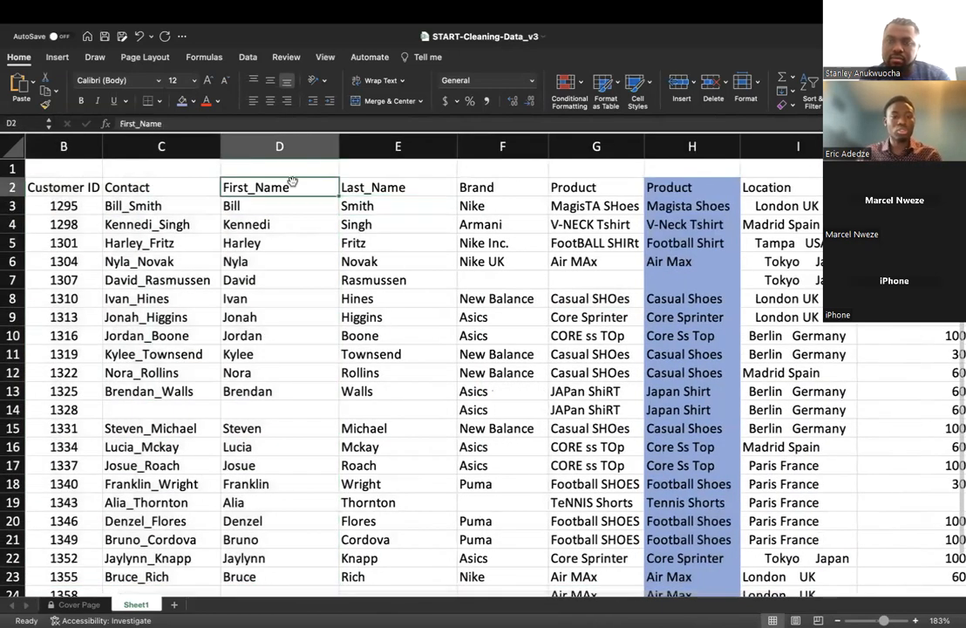
Step: Fill the entire First_Name, Last_Name and cleaned Product columns (D, E and H) with light blue
left_click(280, 146)
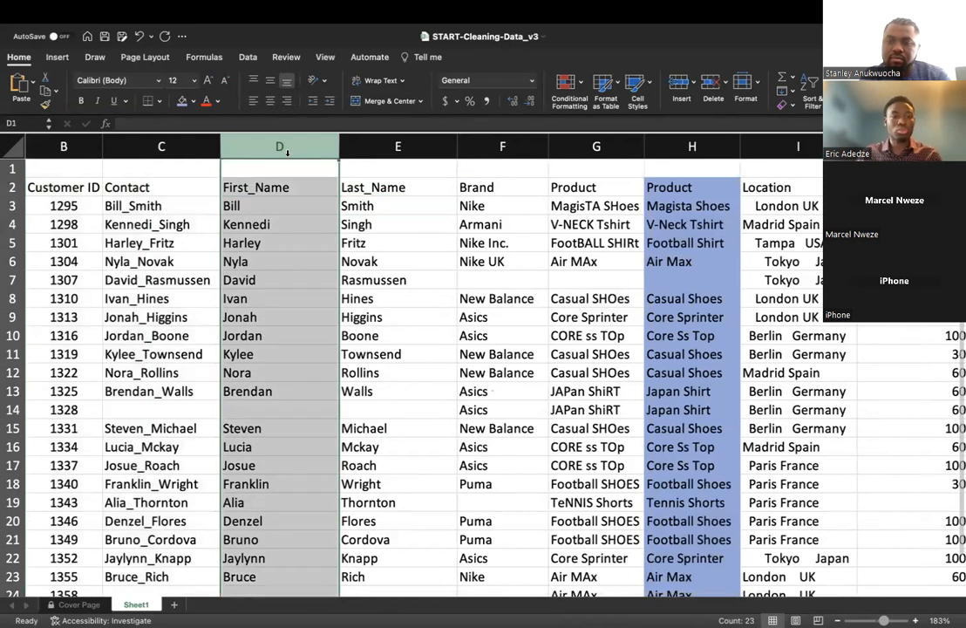
left_click(192, 102)
left_click(201, 168)
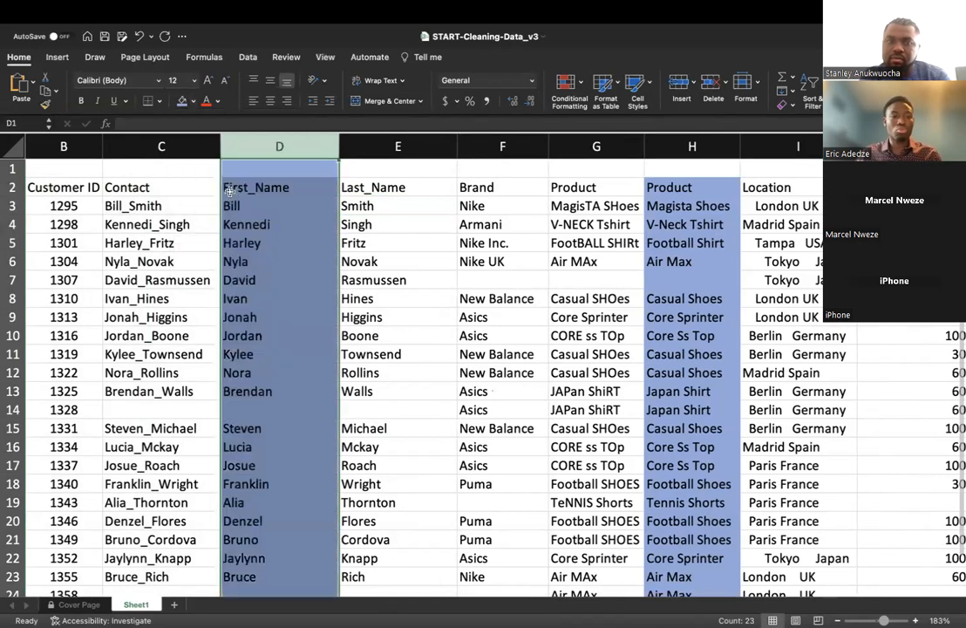
left_click(390, 146)
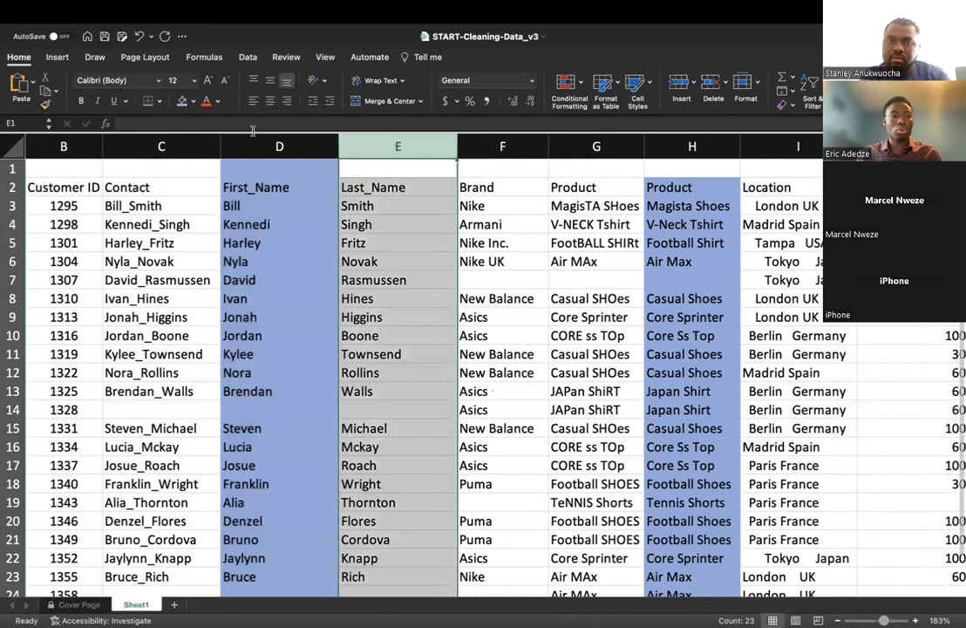
left_click(183, 101)
left_click(524, 333)
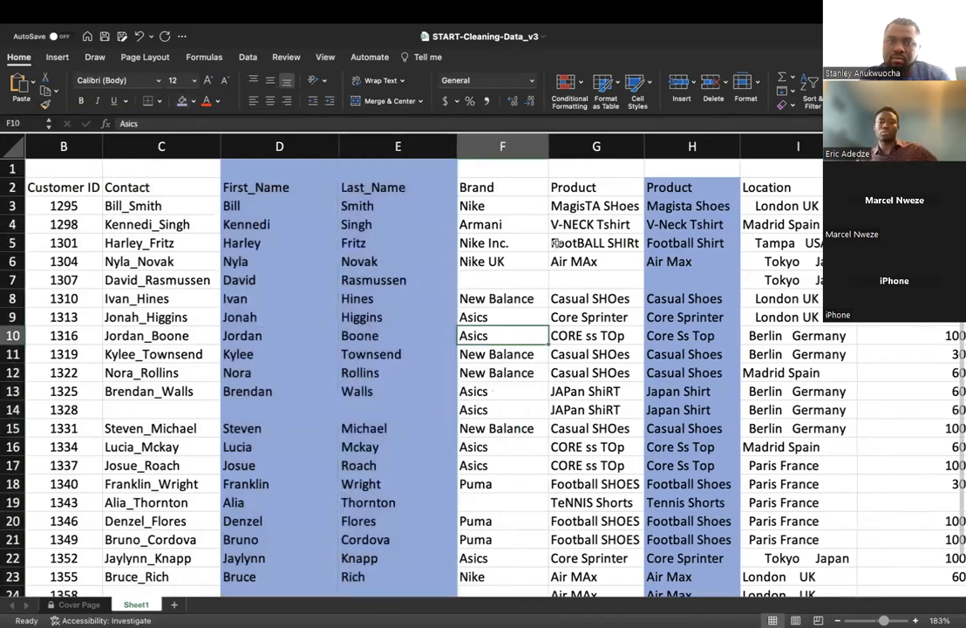
left_click(691, 147)
left_click(181, 101)
left_click(558, 392)
Step: Review the highlighted First_Name, Last_Name and cleaned Product columns against the original Contact and Product columns
scroll(697, 328, "down", 2)
scroll(697, 328, "right", 1)
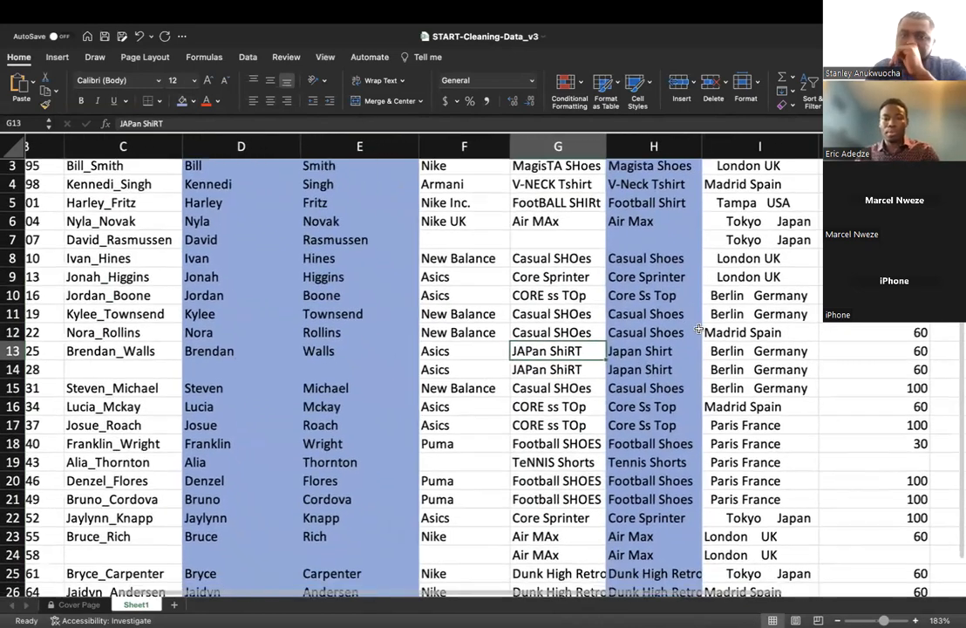
scroll(697, 328, "up", 2)
scroll(697, 328, "right", 1)
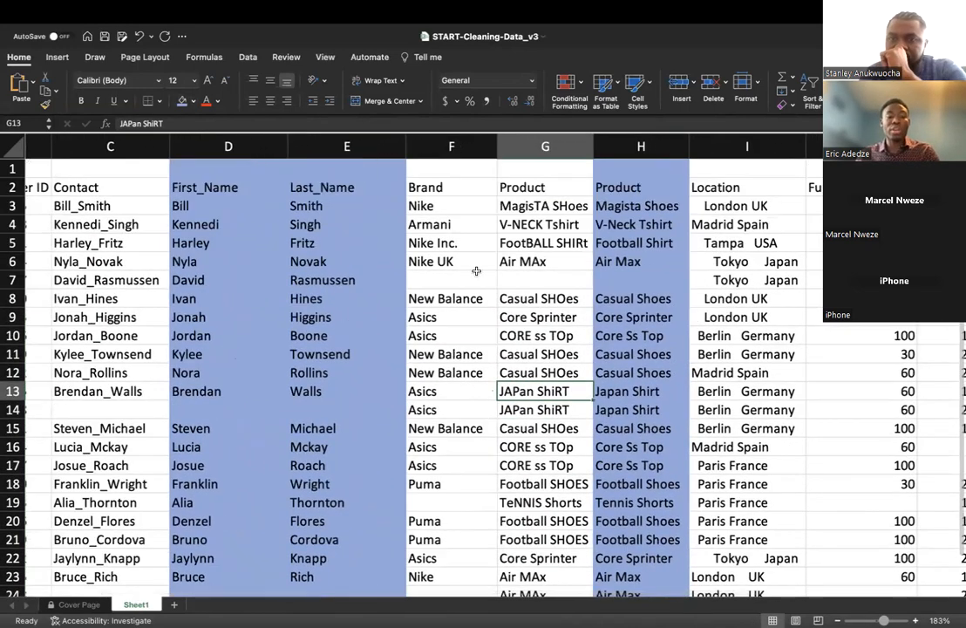
scroll(298, 220, "left", 2)
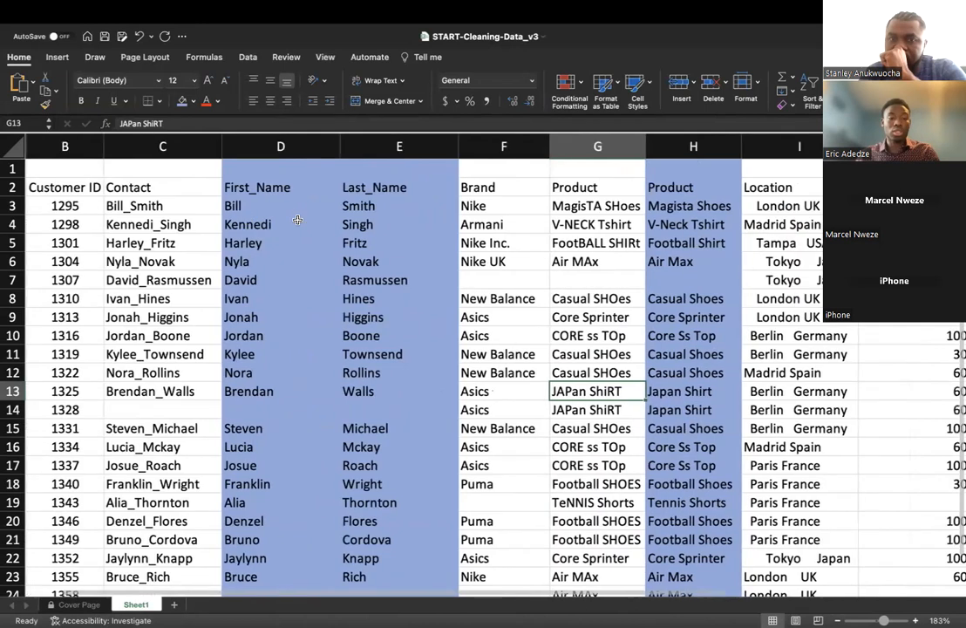
left_click(285, 186)
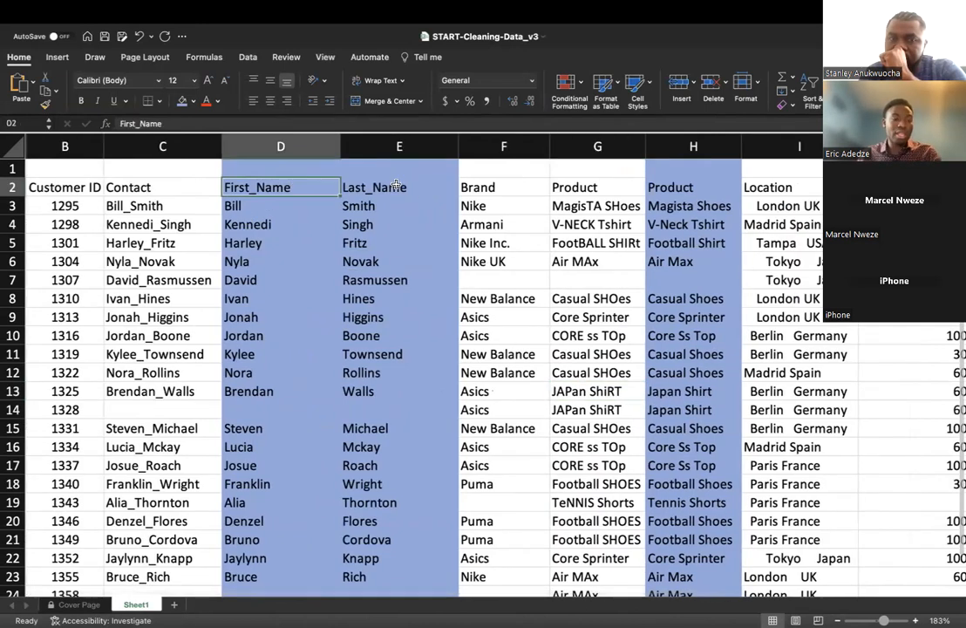
left_click(396, 185)
left_click(173, 185)
left_click(148, 205)
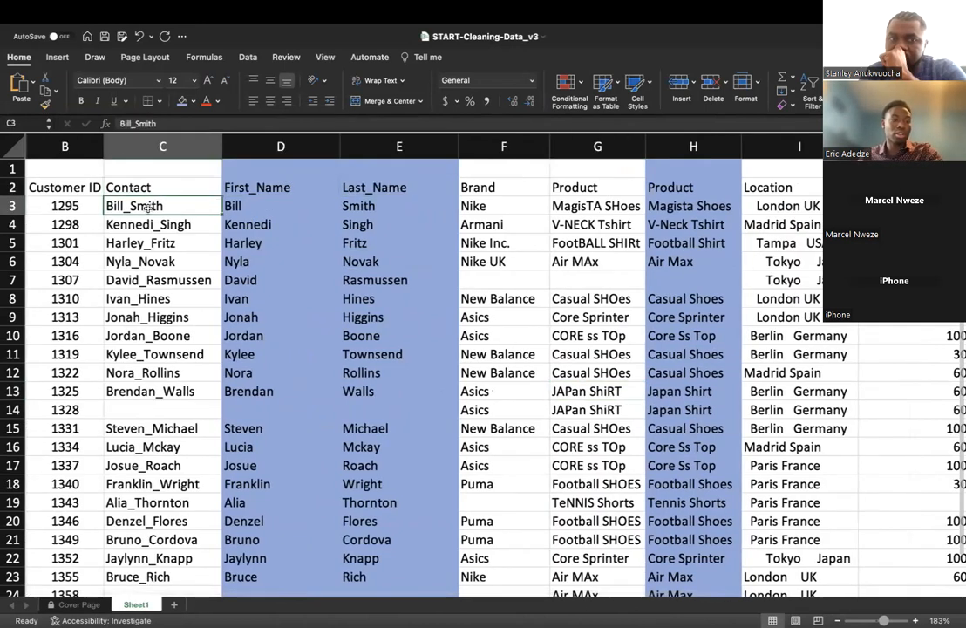
left_click(296, 203)
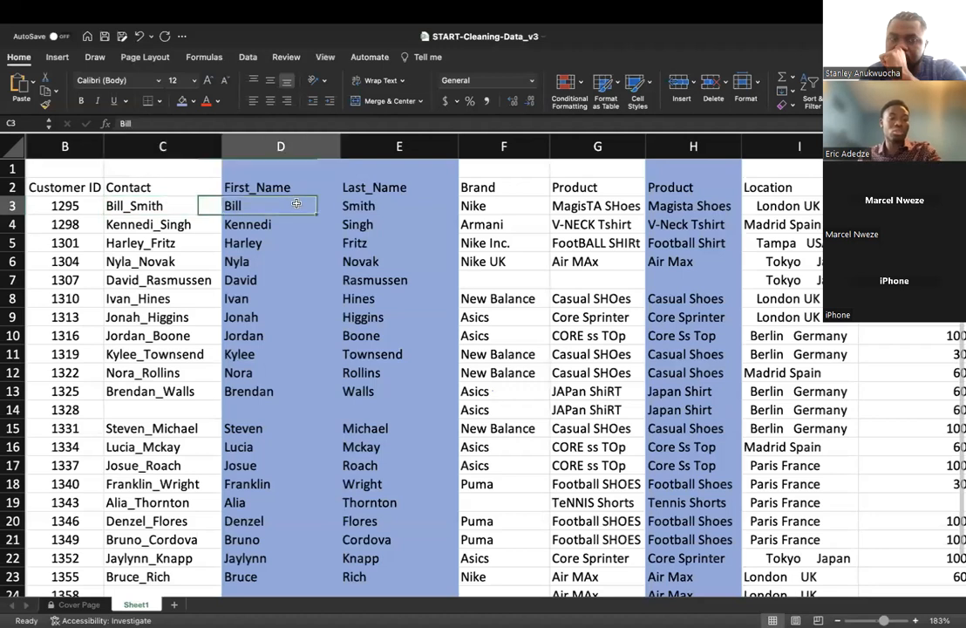
double_click(297, 203)
left_click(400, 236)
left_click(702, 186)
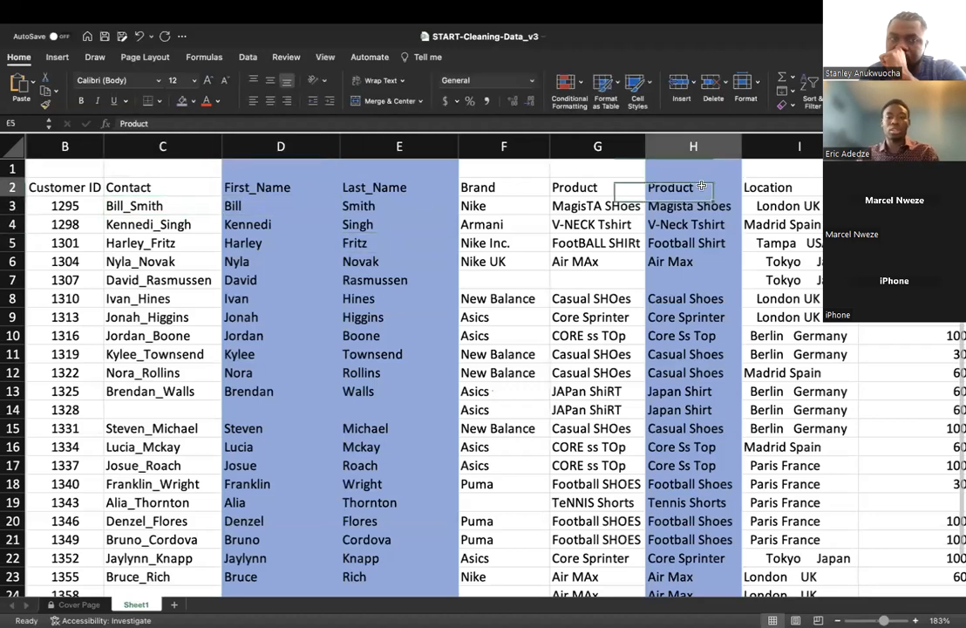
left_click(702, 219)
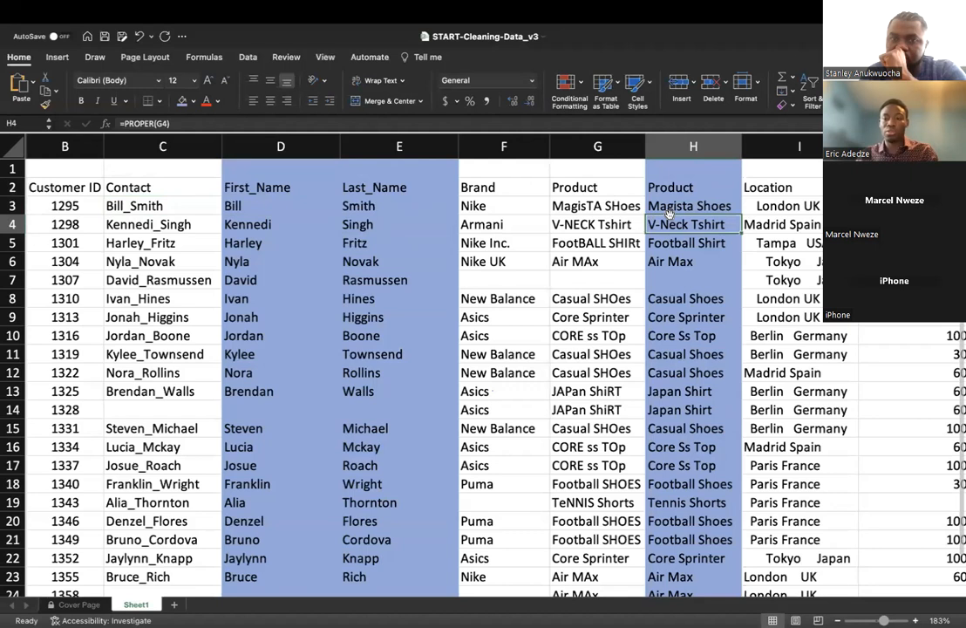
Step: Insert a new column between Location and Fulfillment (%) and enter Location_Clean as its header in J2
scroll(698, 201, "right", 3)
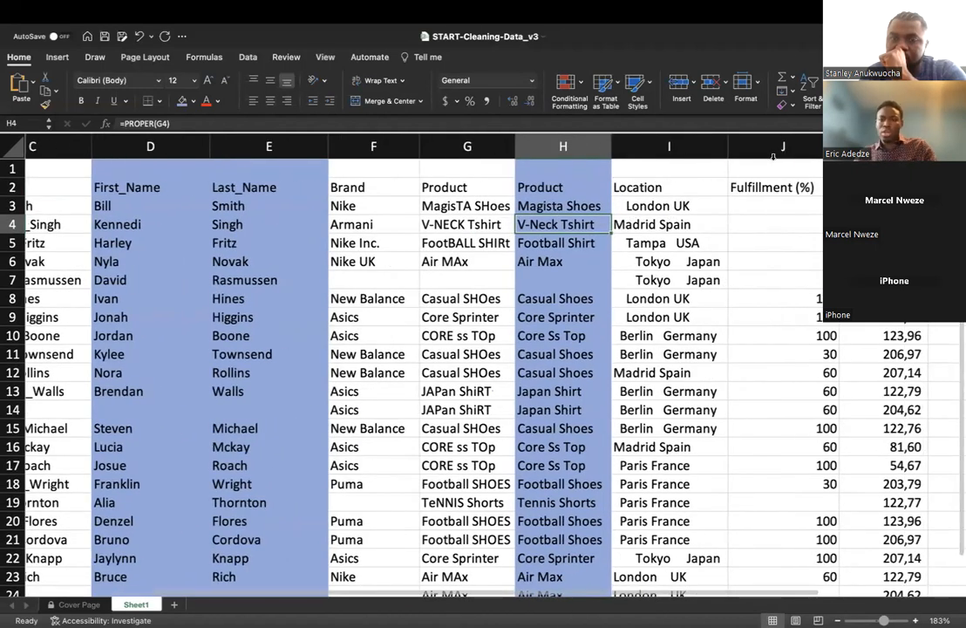
left_click(768, 148)
right_click(763, 148)
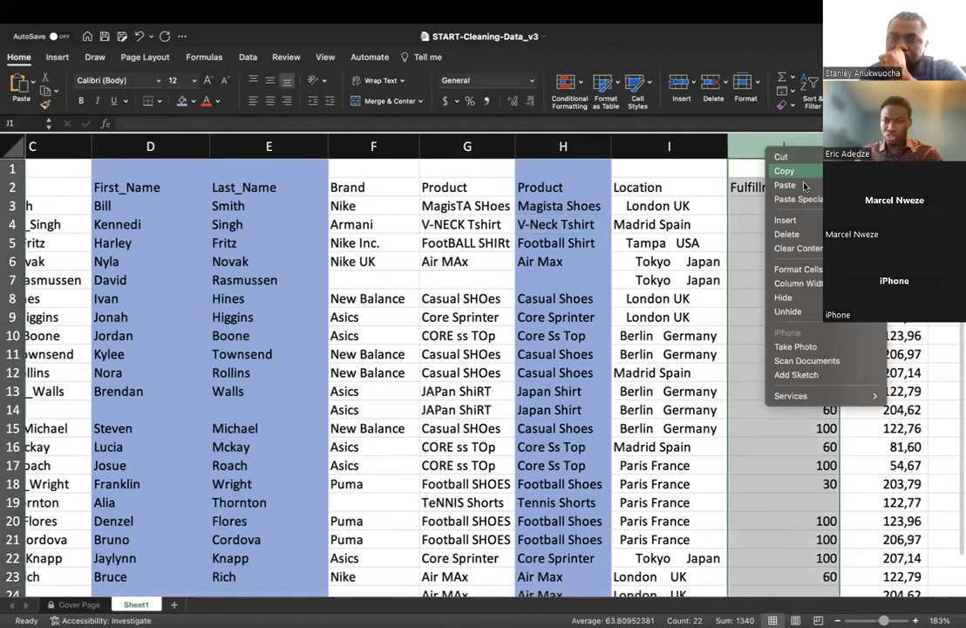
left_click(787, 221)
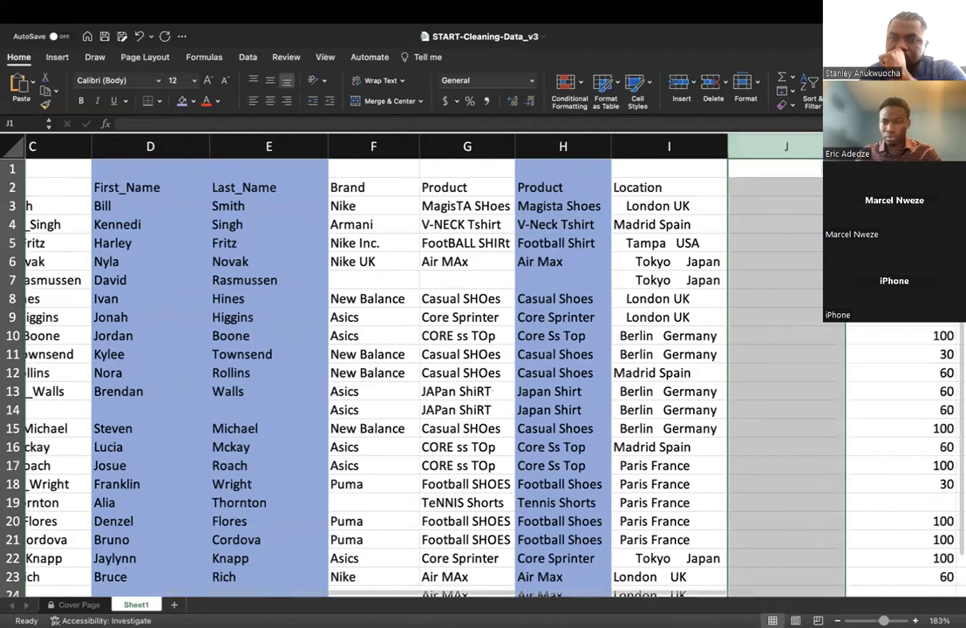
left_click(765, 189)
type("Location")
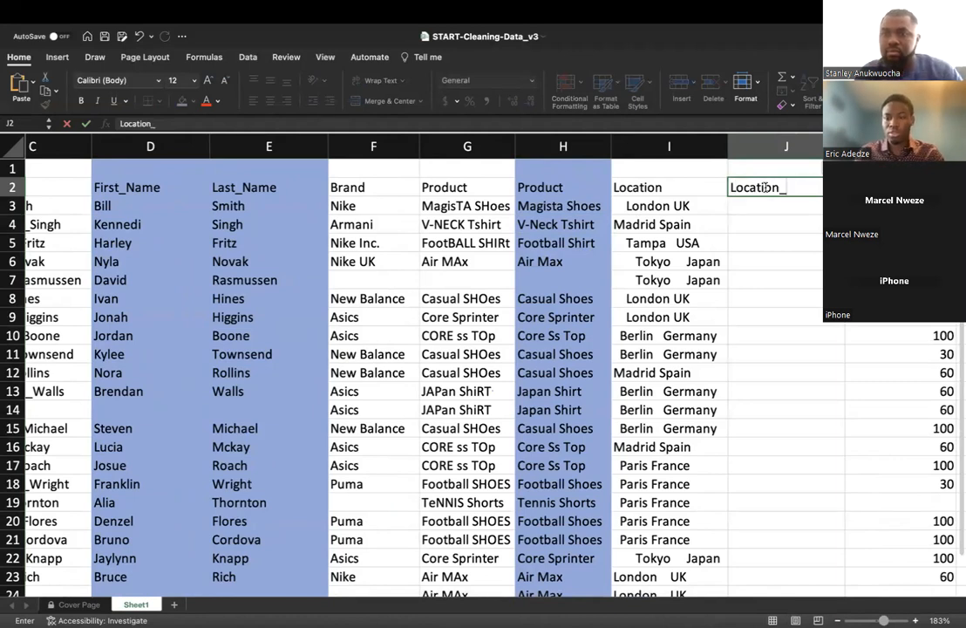
type("_Clean")
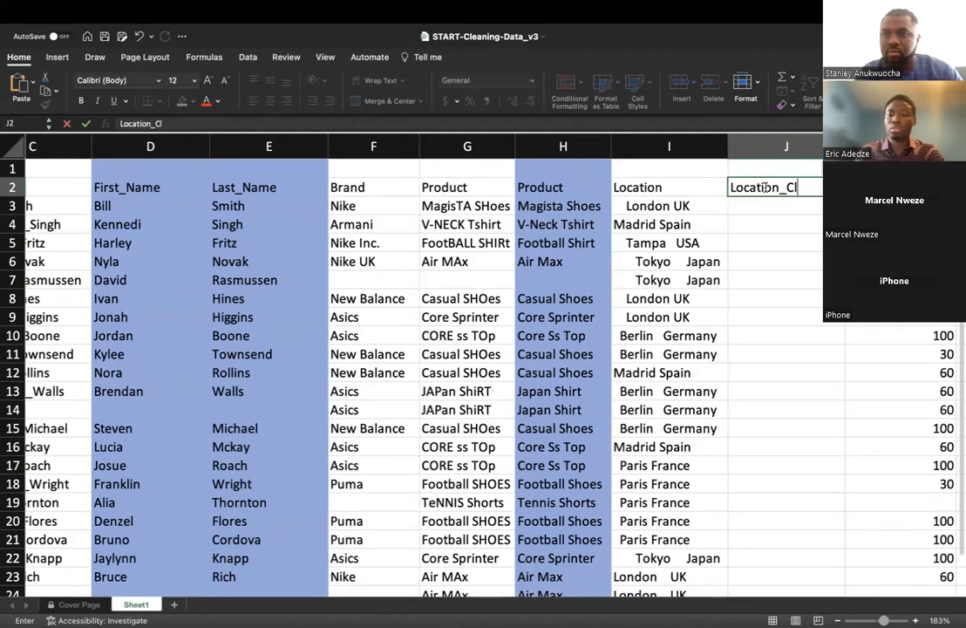
left_click(786, 269)
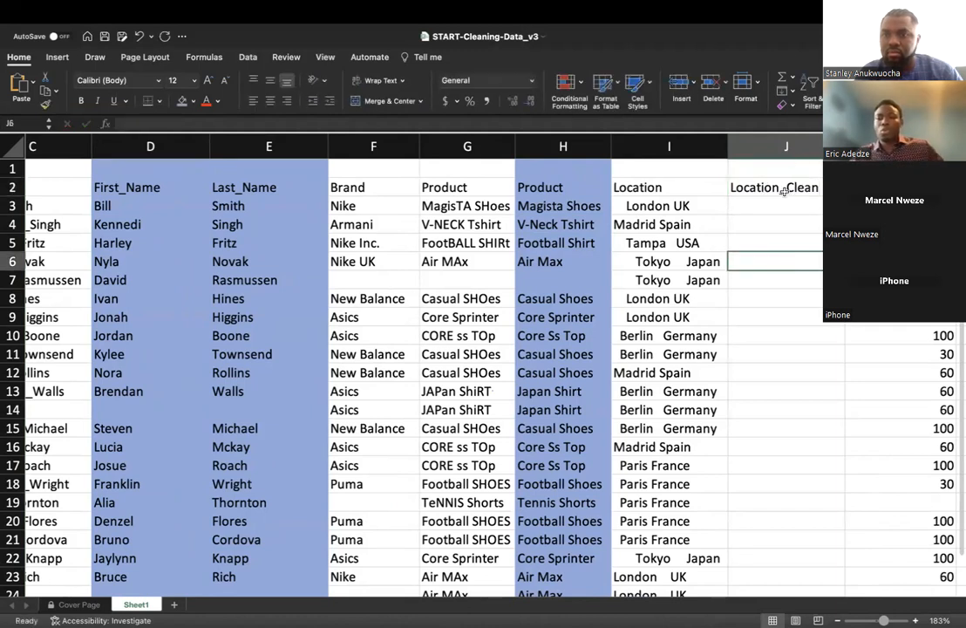
Step: Examine the spacing before and between the city and country names throughout the Location column
left_click(700, 206)
left_click(693, 260)
scroll(693, 260, "down", 5)
scroll(693, 258, "up", 2)
scroll(702, 464, "up", 3)
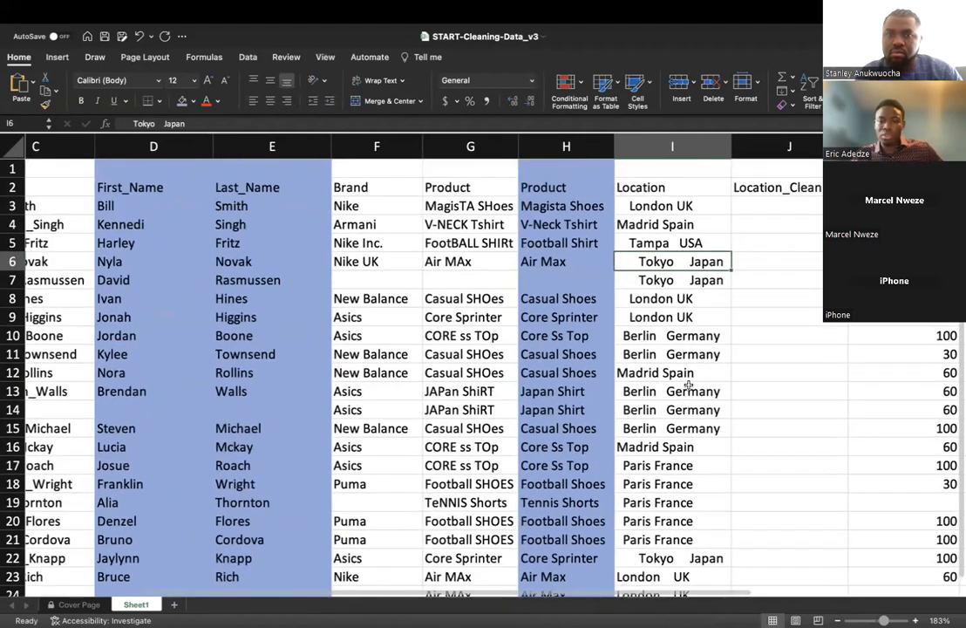
left_click(656, 205)
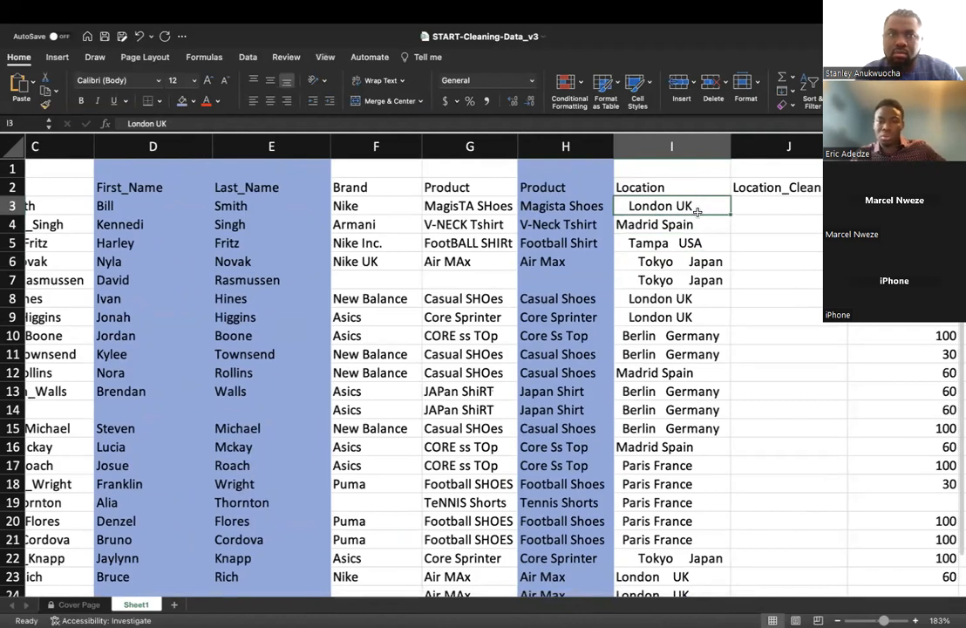
left_click(620, 224)
left_click(621, 242)
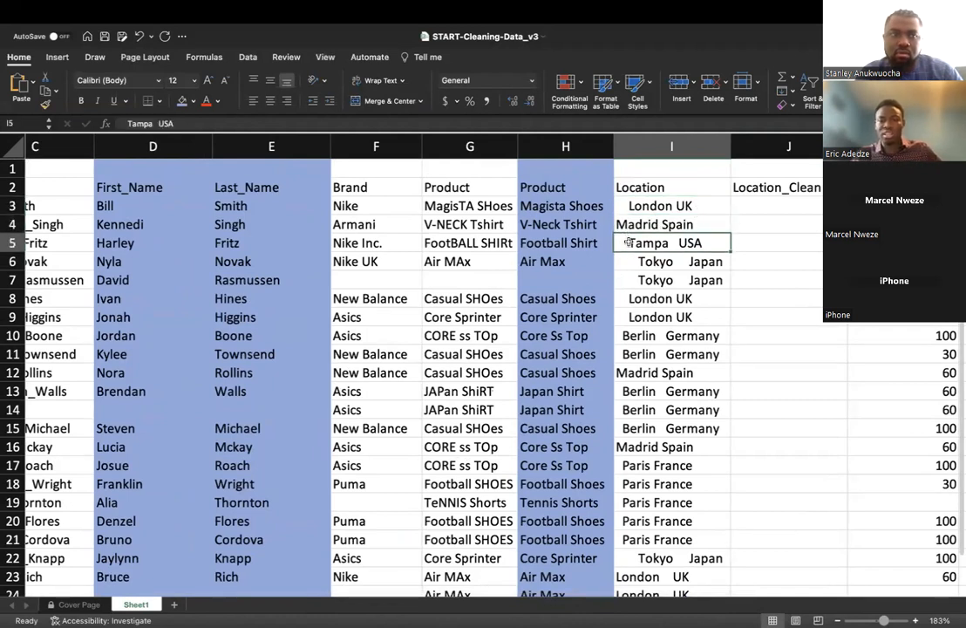
left_click(643, 261)
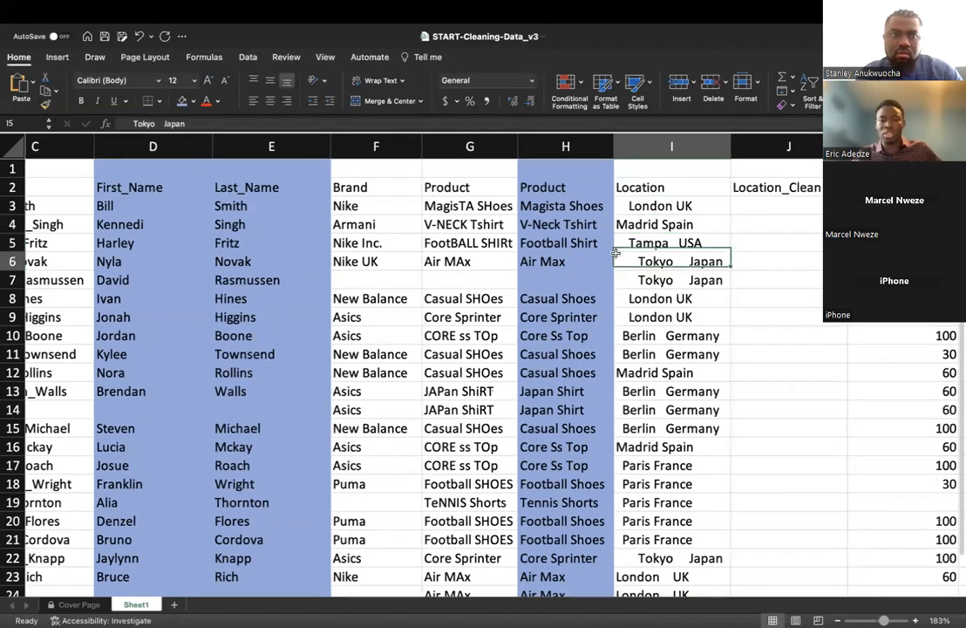
left_click(642, 291)
left_click(647, 372)
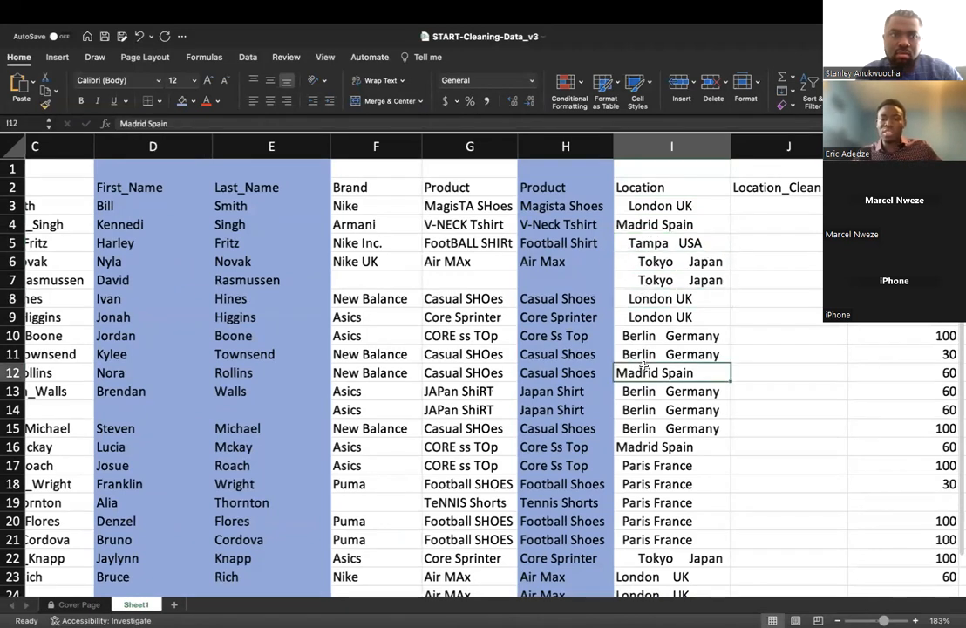
left_click(639, 428)
left_click(645, 484)
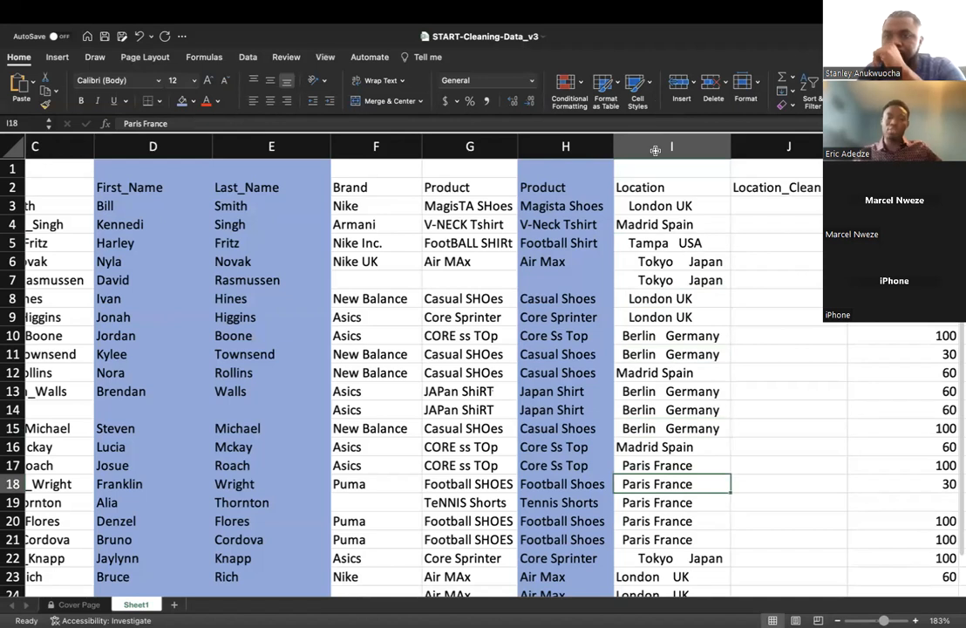
Step: Enter =TRIM(I3) in J3 under Location_Clean and fill the formula down through J26
left_click(761, 202)
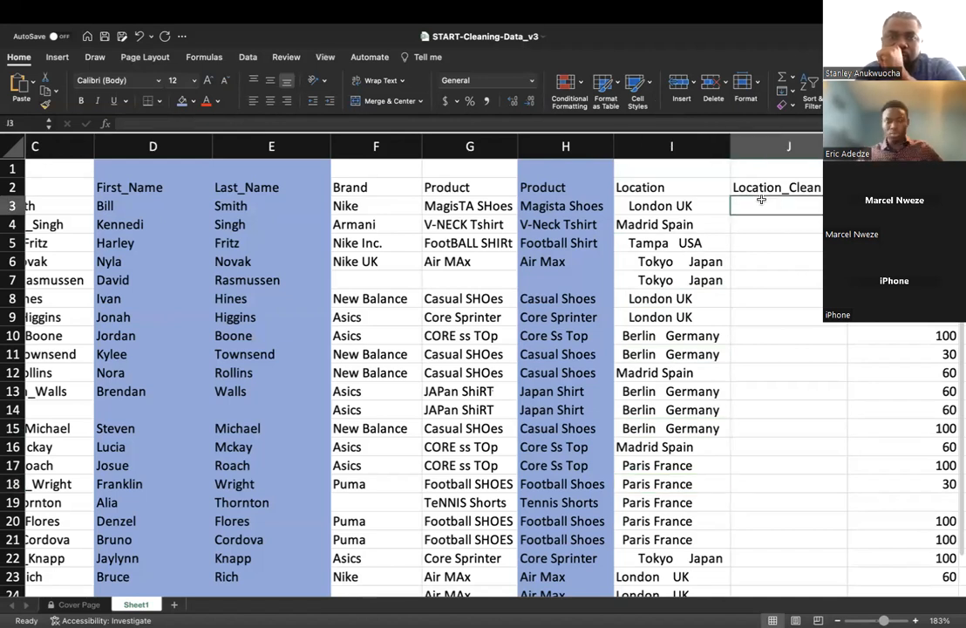
type("=")
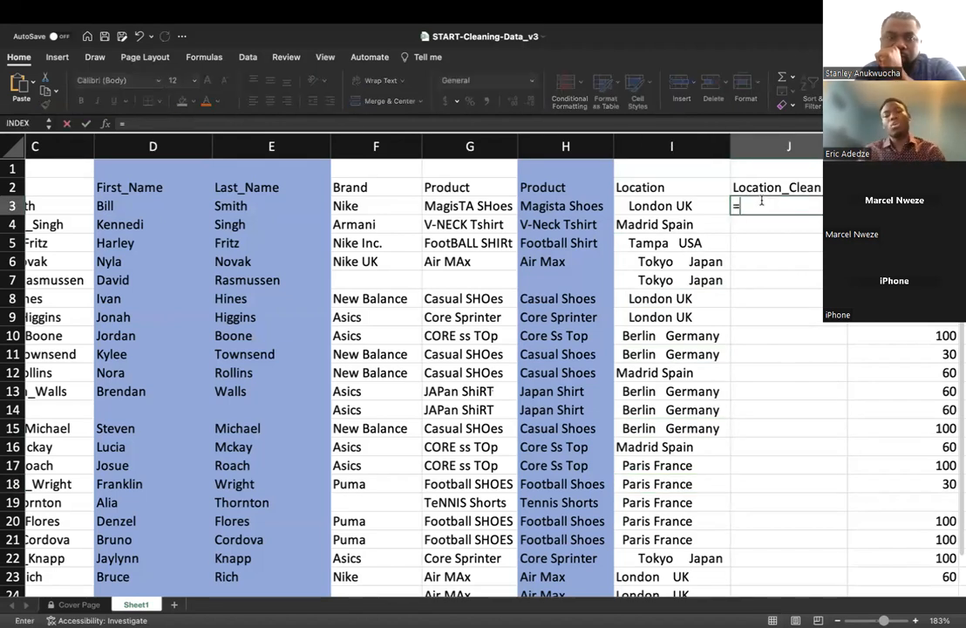
type("tr")
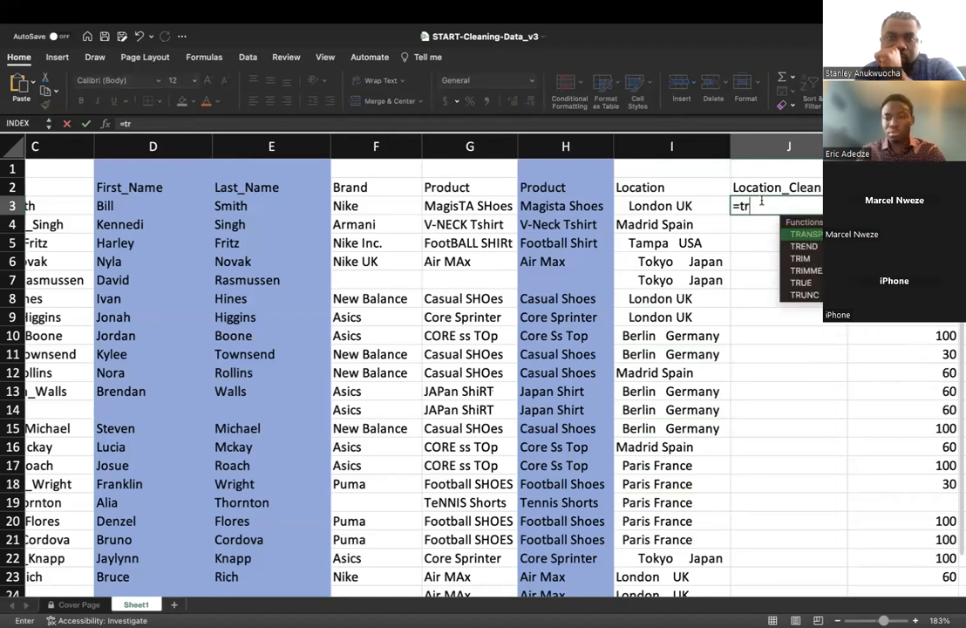
key("Down")
key("Down")
key("Tab")
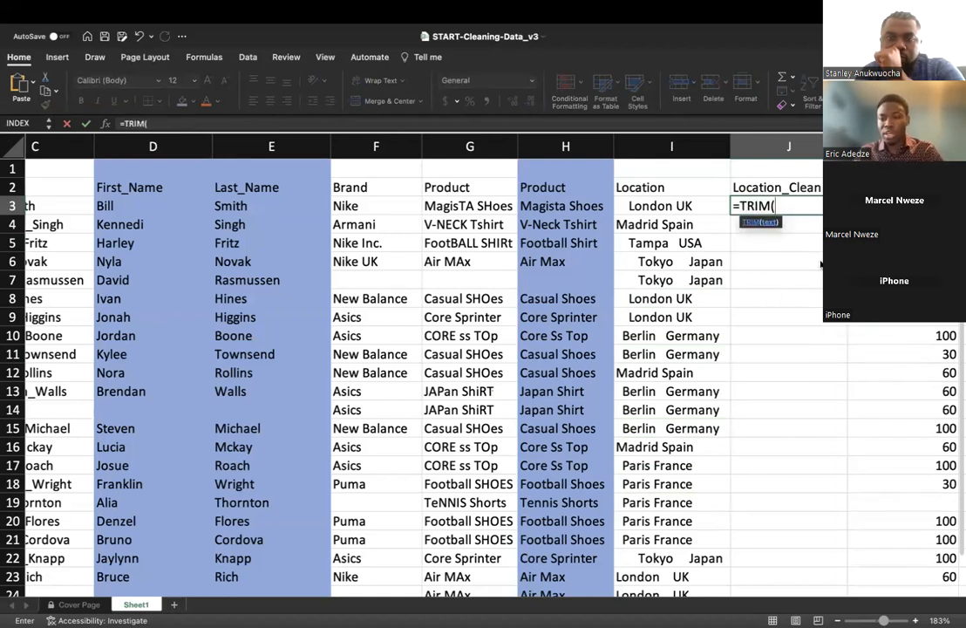
left_click(689, 207)
key("Return")
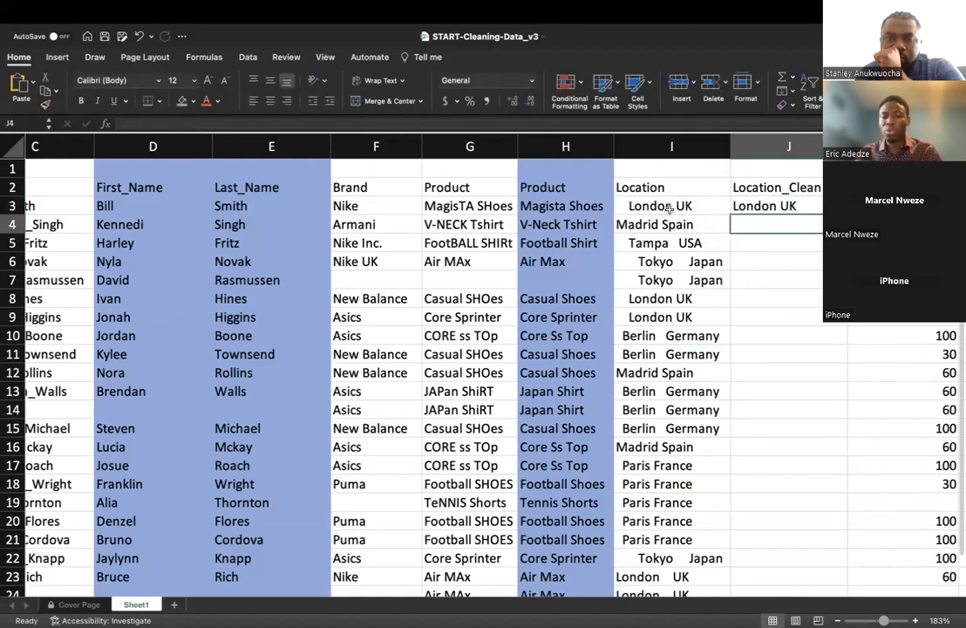
left_click(765, 205)
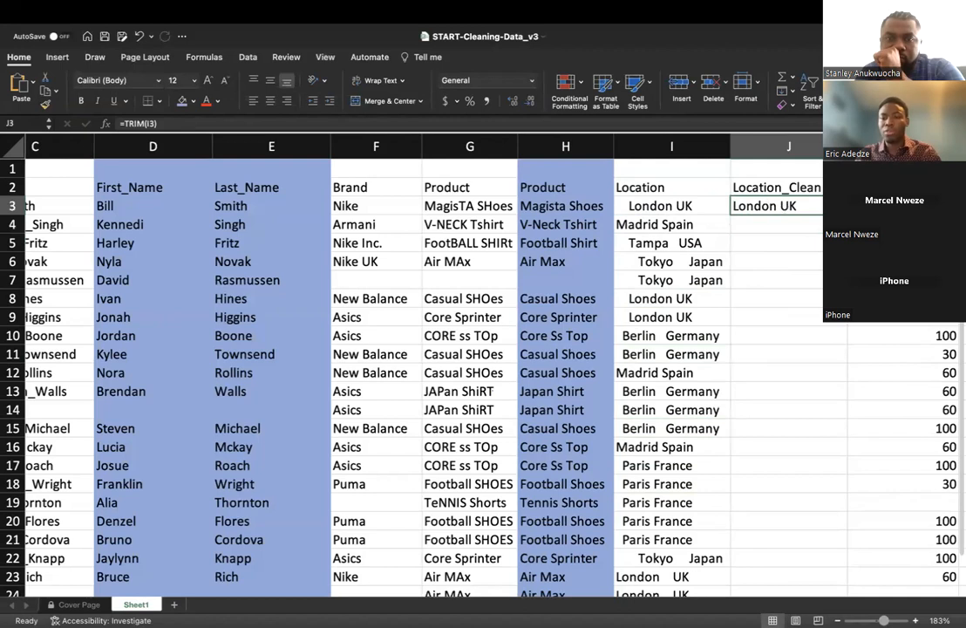
double_click(846, 215)
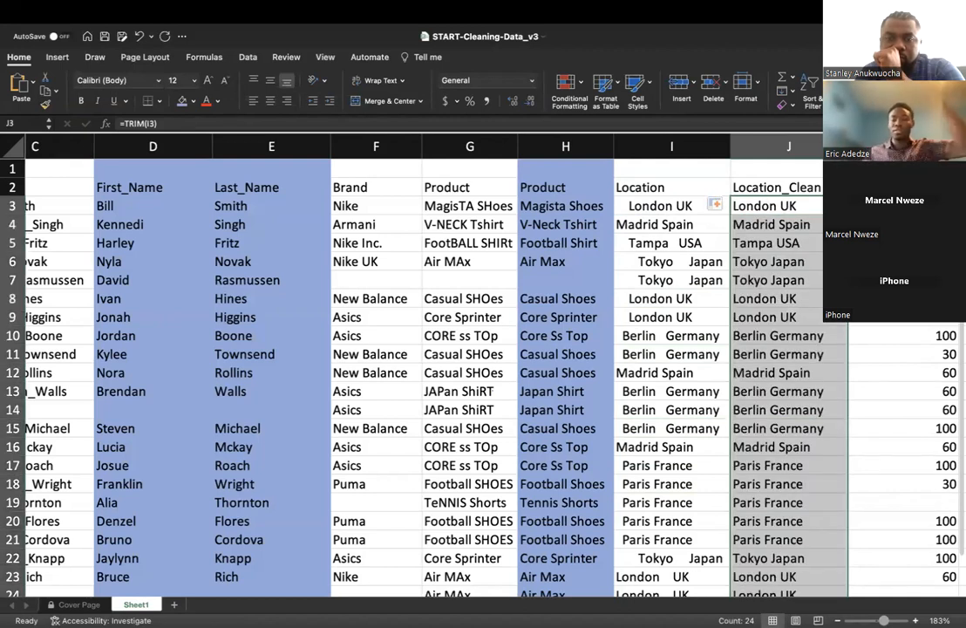
Step: Check the trimmed locations down to the last row and compare the spacing of the original Tokyo Japan entry in I6
scroll(815, 331, "down", 5)
scroll(815, 330, "up", 1)
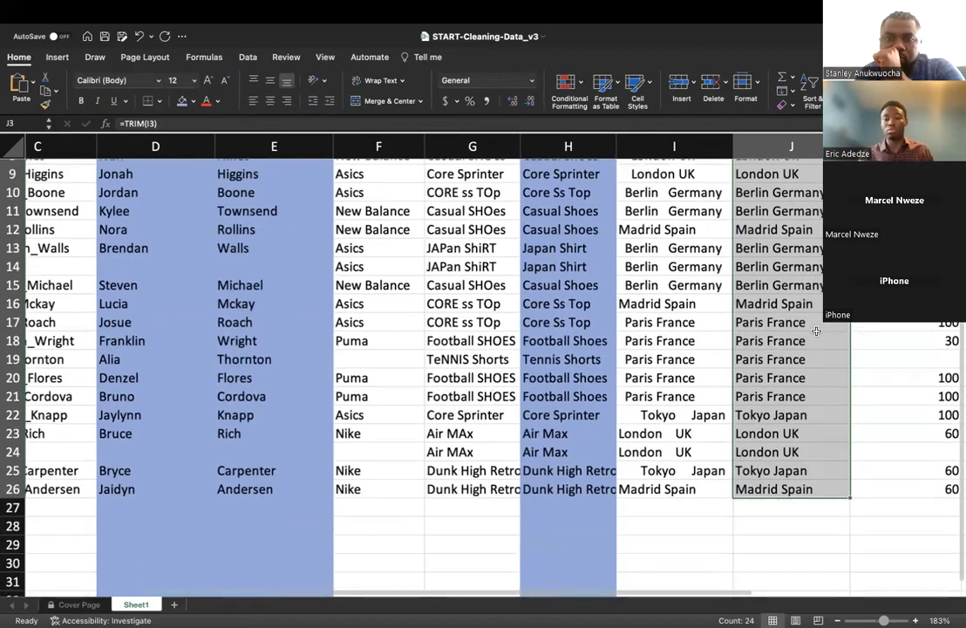
scroll(815, 331, "up", 4)
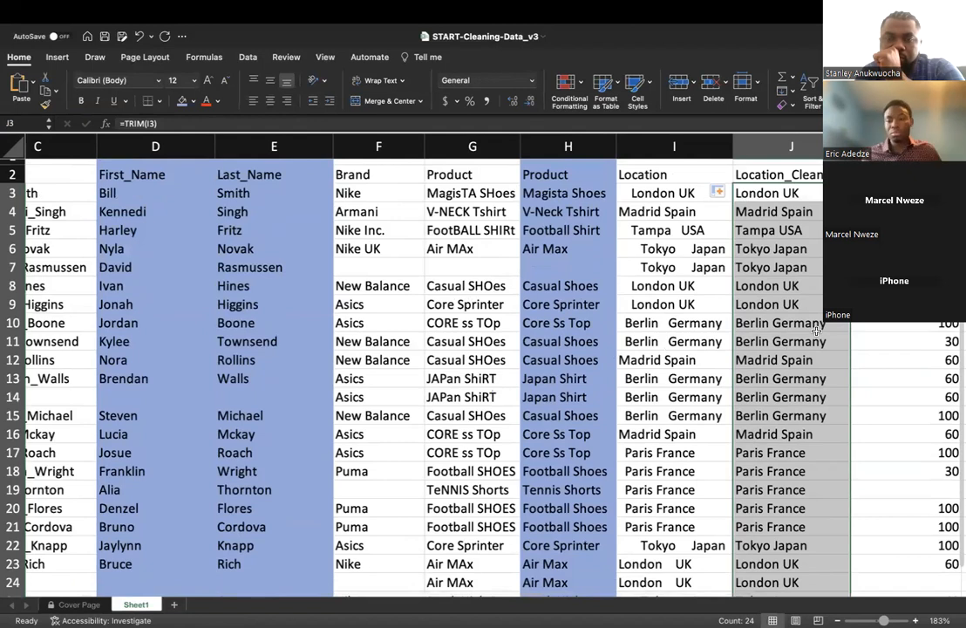
left_click(815, 336)
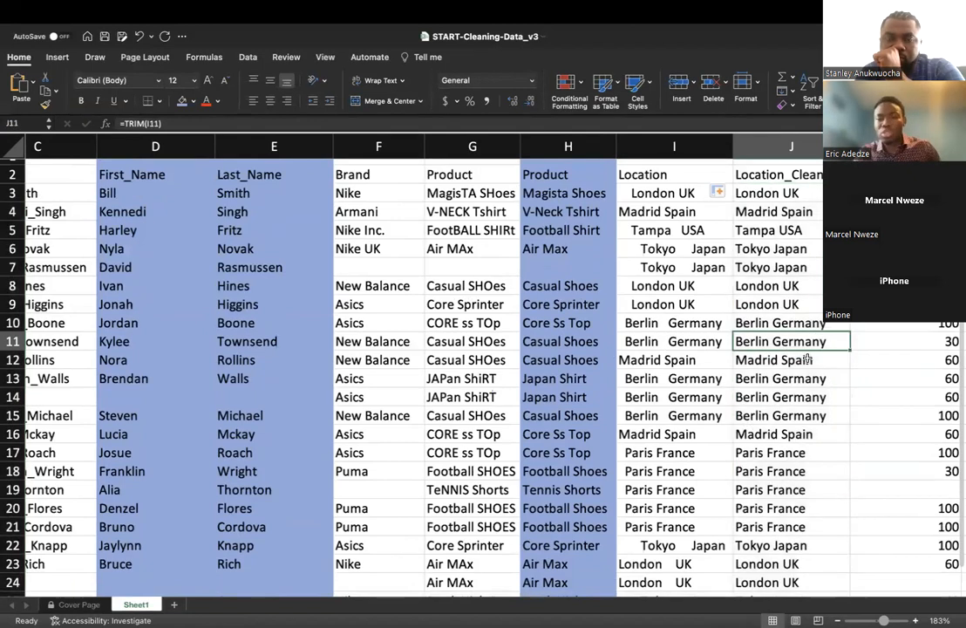
left_click(680, 249)
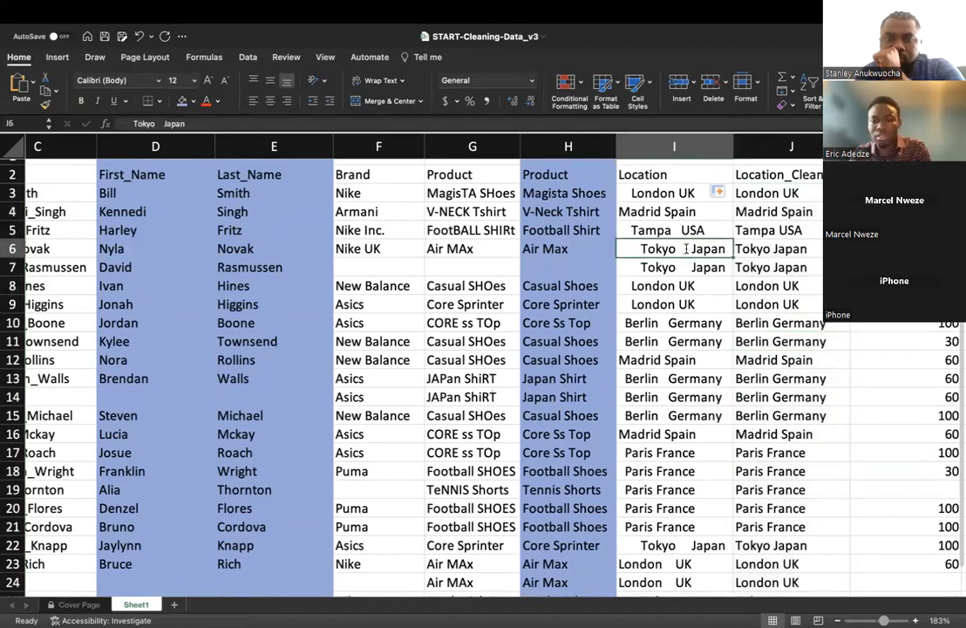
double_click(687, 248)
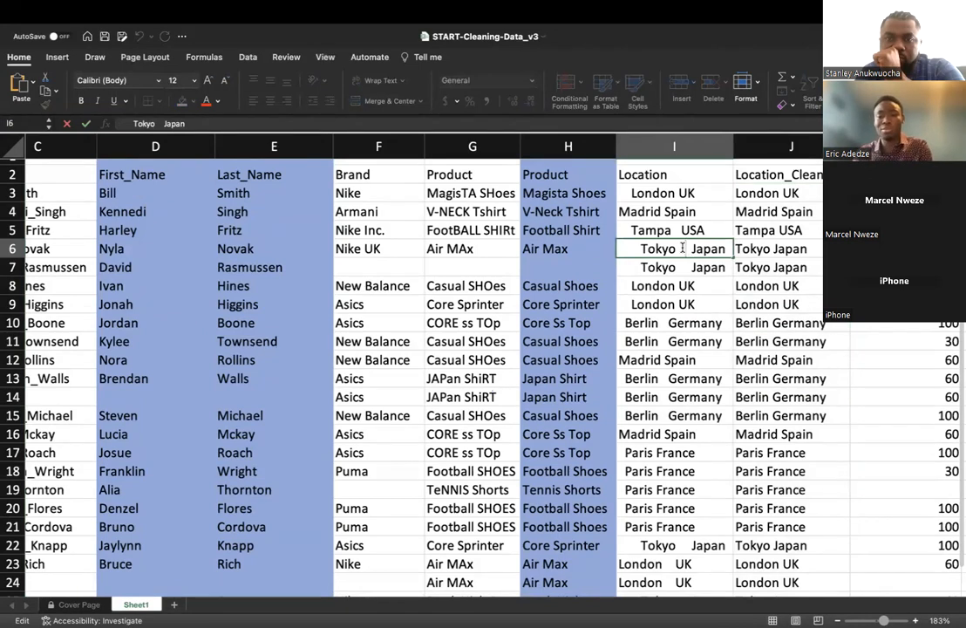
key("Tab")
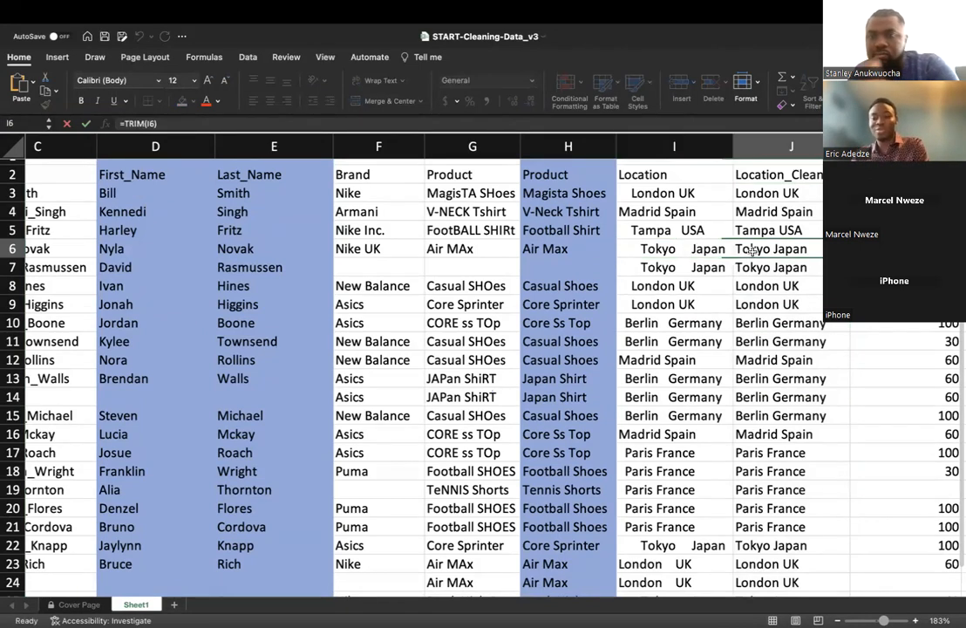
Step: Fill the entire Location_Clean column (J) with the same light blue as the other cleaned columns
left_click(790, 146)
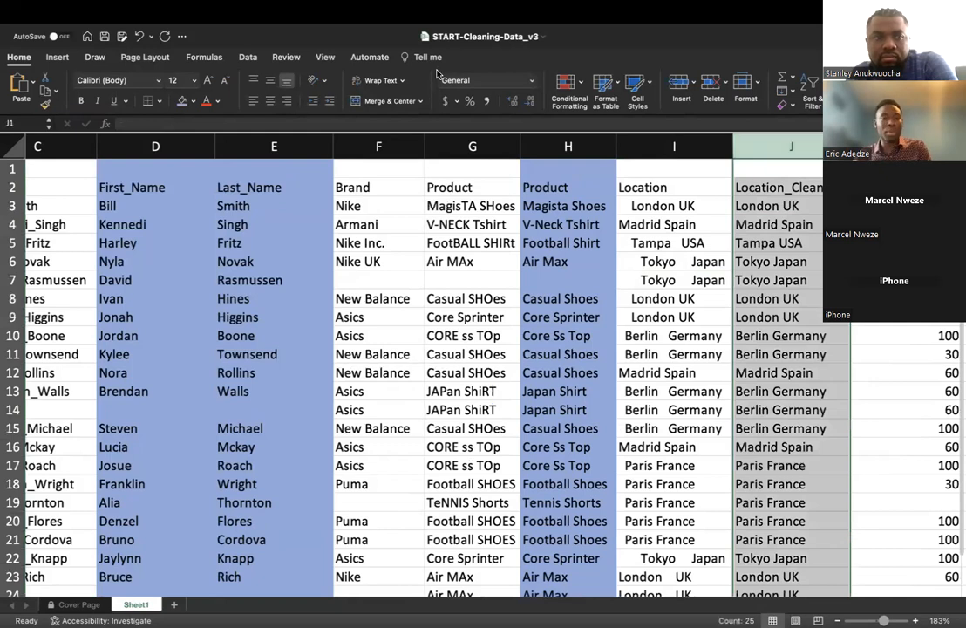
left_click(182, 102)
left_click(772, 243)
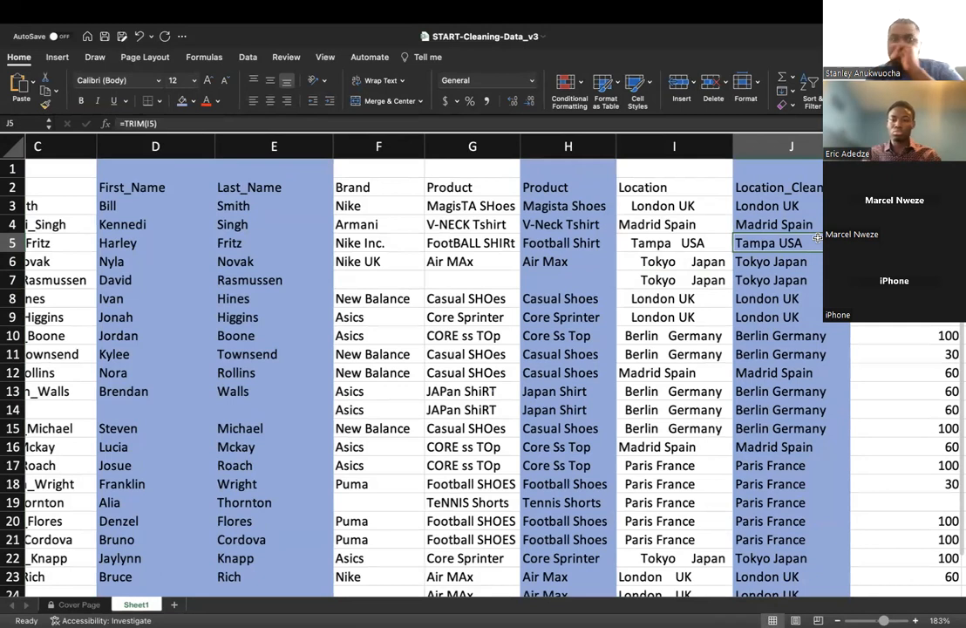
Step: Examine the Customer ID column from header to last row and the full table across to the Price column
scroll(488, 244, "left", 3)
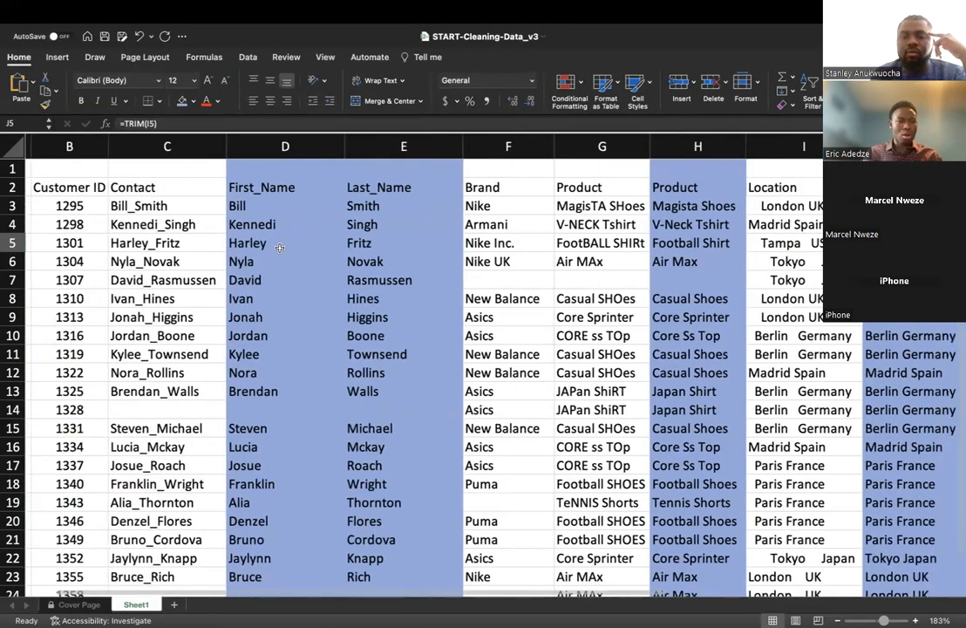
left_click(74, 147)
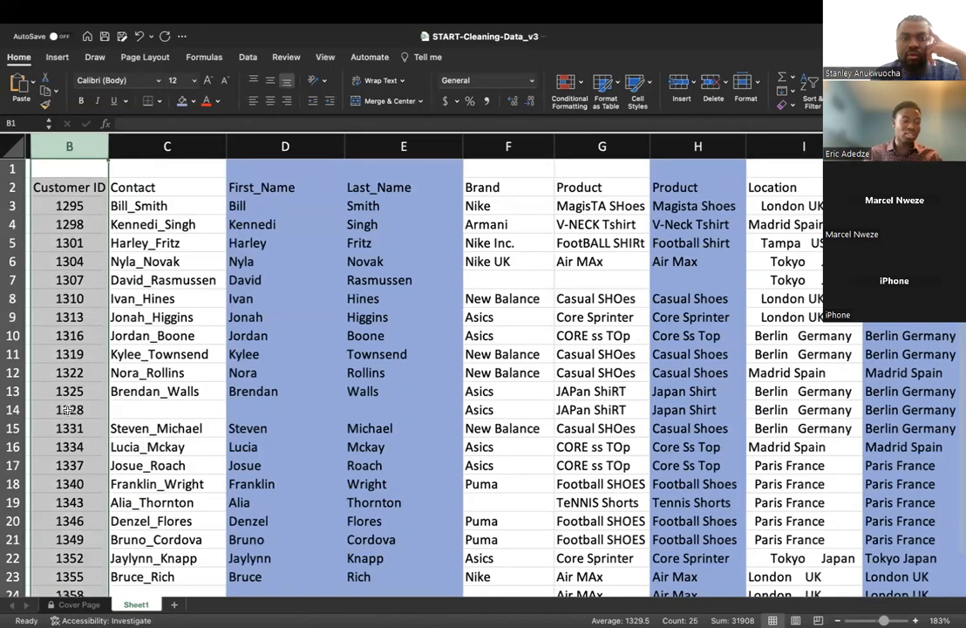
scroll(80, 398, "down", 5)
scroll(80, 397, "up", 5)
scroll(80, 397, "left", 1)
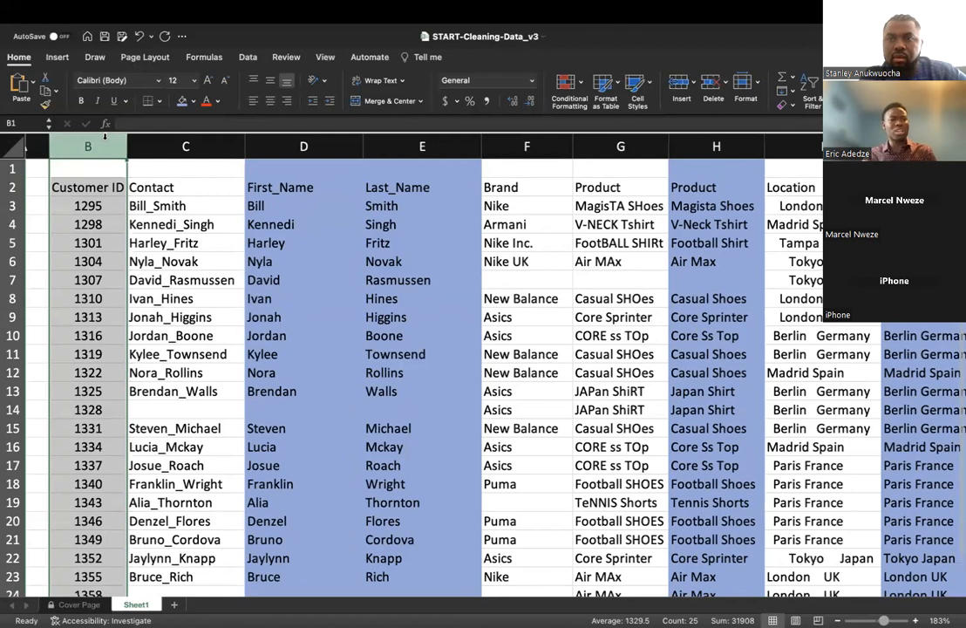
left_click(197, 201)
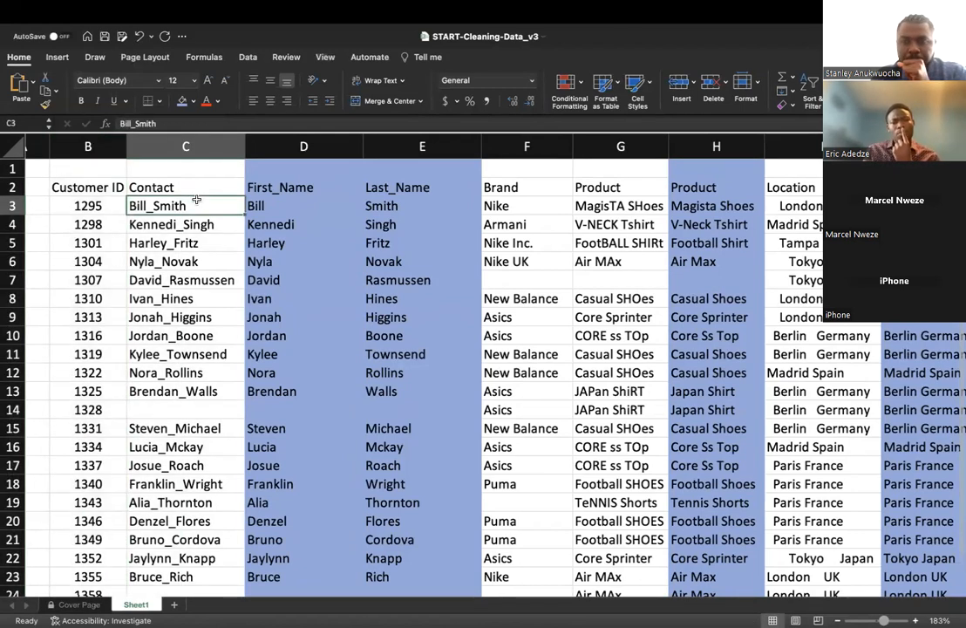
scroll(196, 201, "down", 5)
scroll(196, 201, "down", 5)
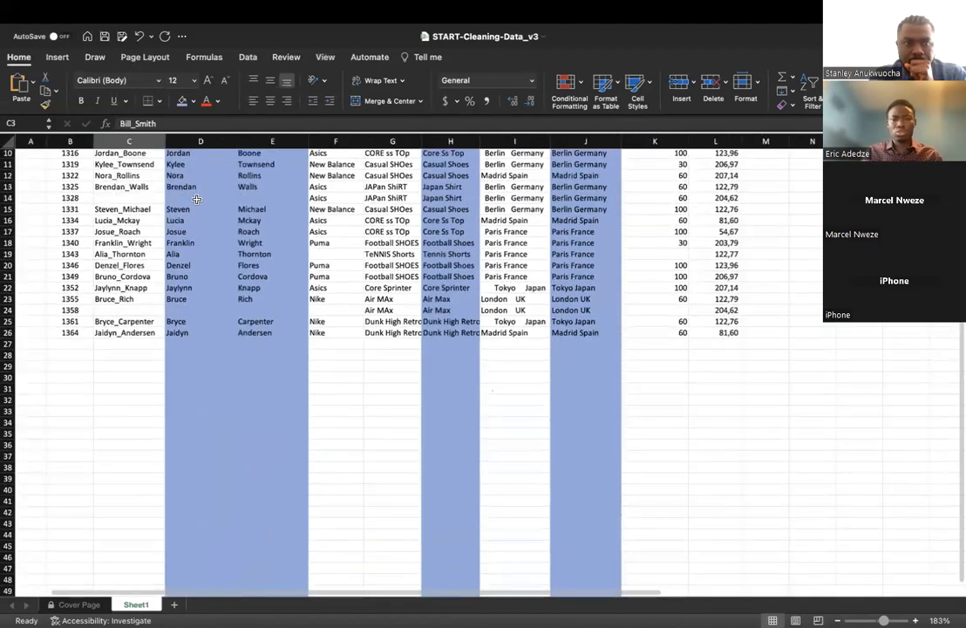
scroll(197, 201, "up", 4)
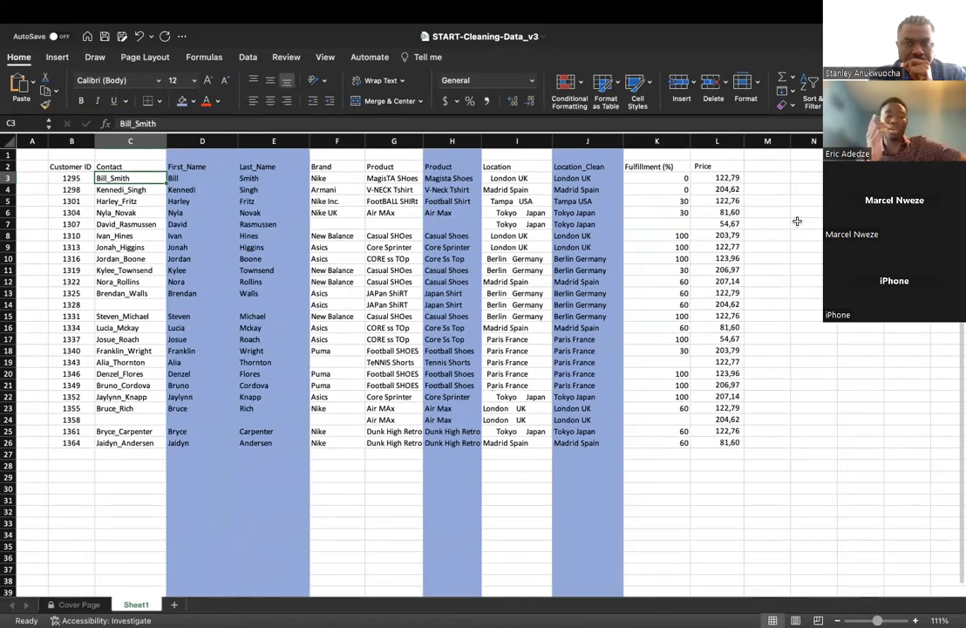
scroll(797, 222, "up", 3)
scroll(797, 221, "left", 3)
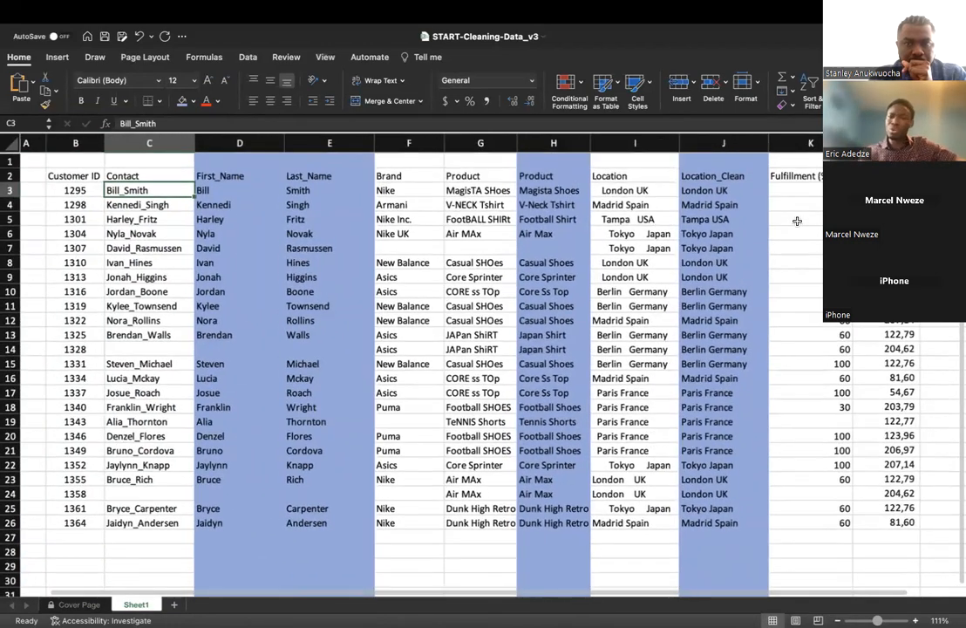
scroll(796, 222, "up", 3)
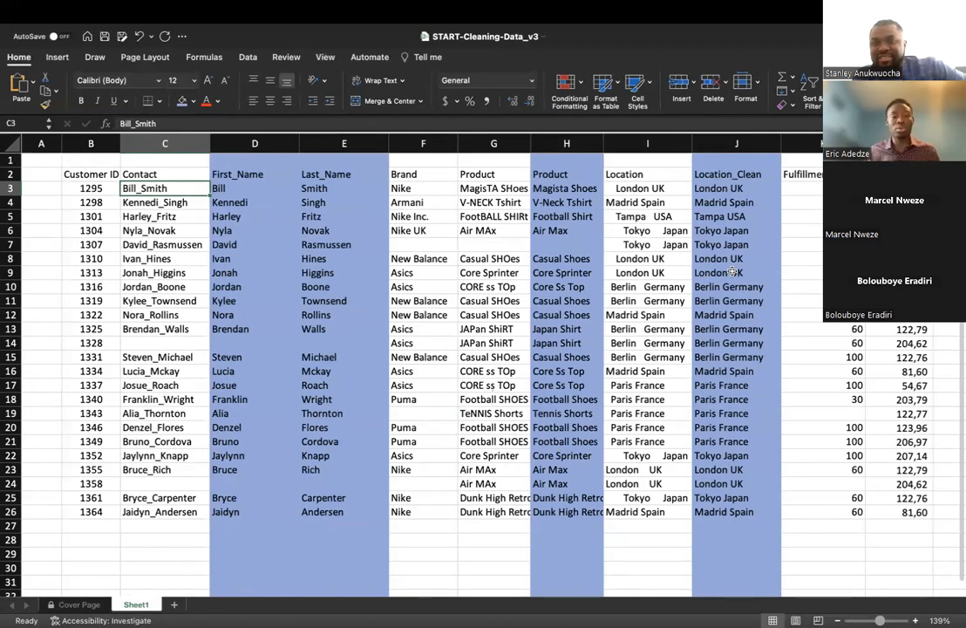
left_click(708, 342)
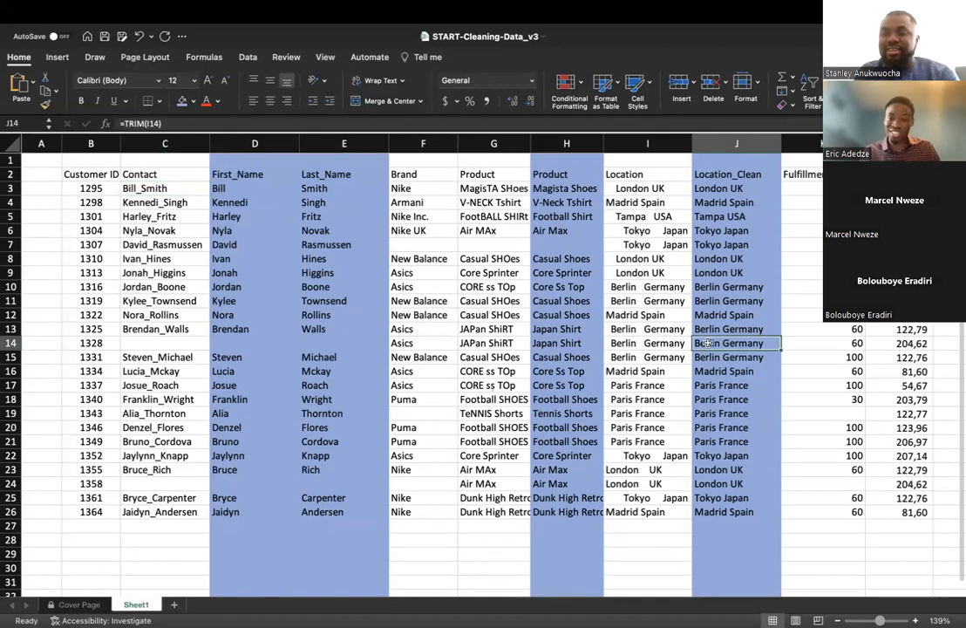
scroll(708, 343, "right", 3)
left_click(878, 216)
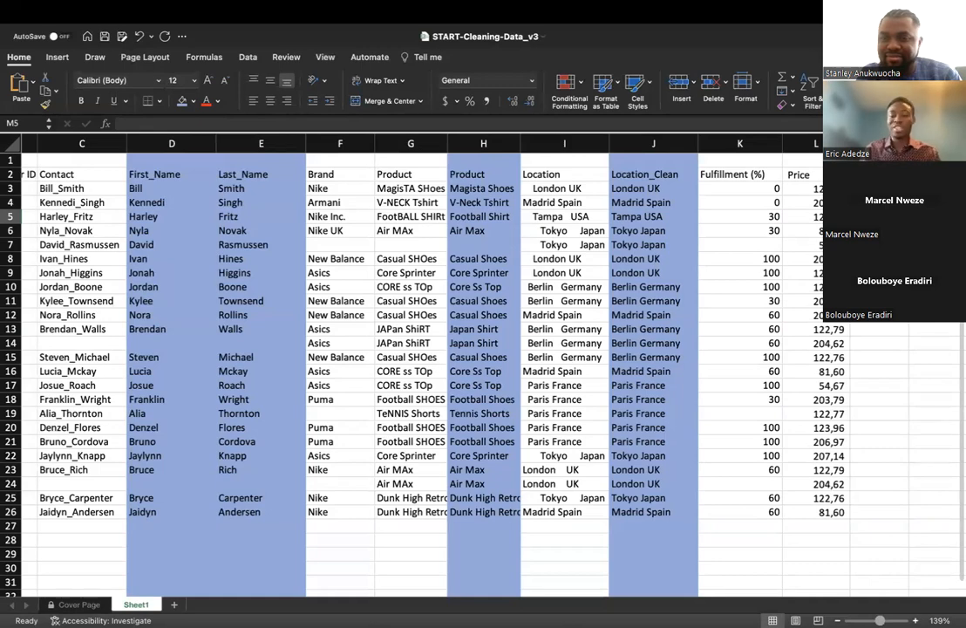
scroll(762, 280, "left", 5)
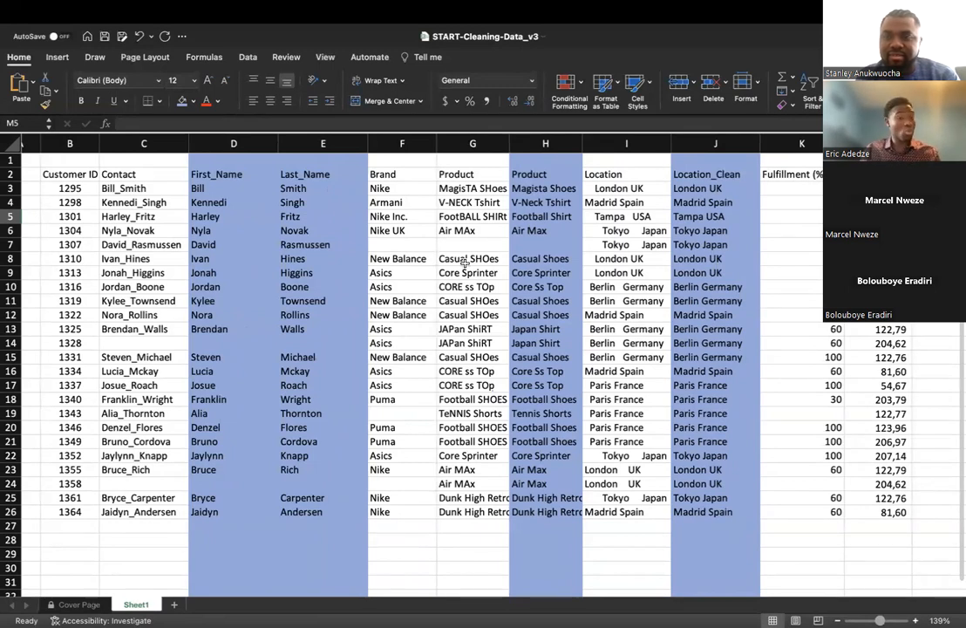
left_click(626, 300)
scroll(723, 328, "right", 2)
scroll(724, 328, "left", 2)
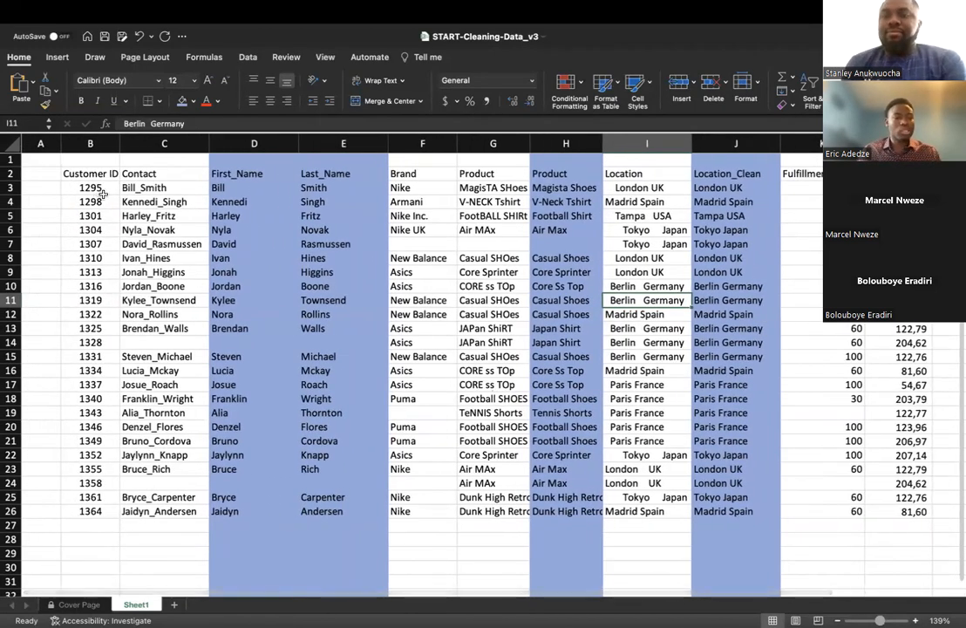
scroll(303, 231, "right", 2)
scroll(303, 233, "right", 1)
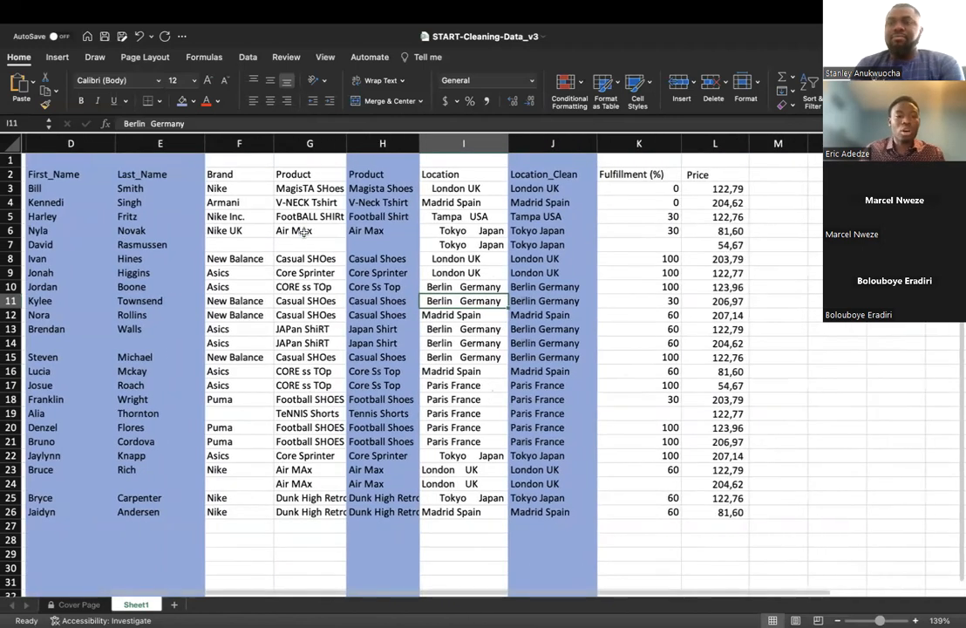
left_click(828, 204)
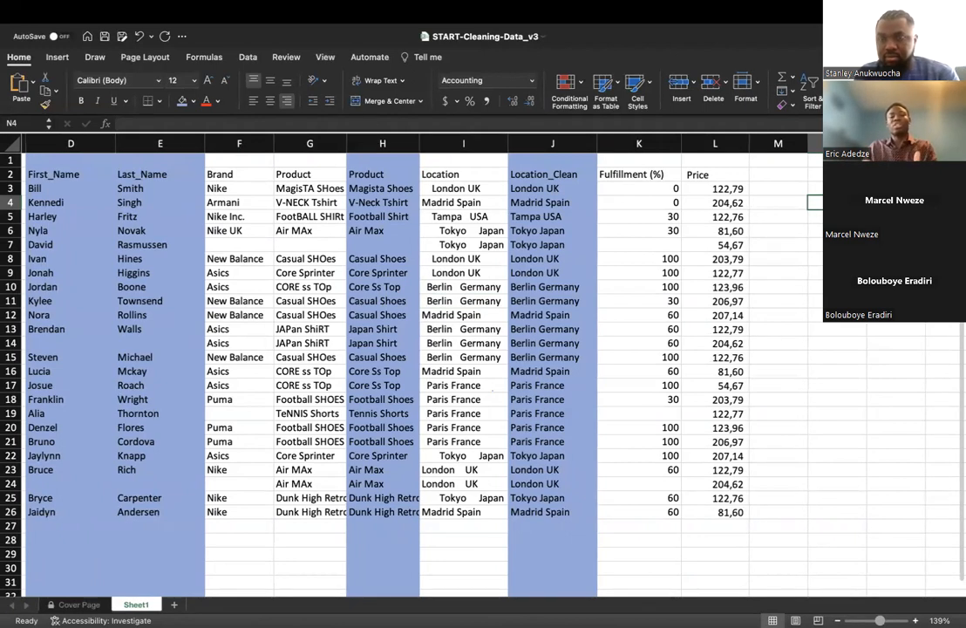
type("=")
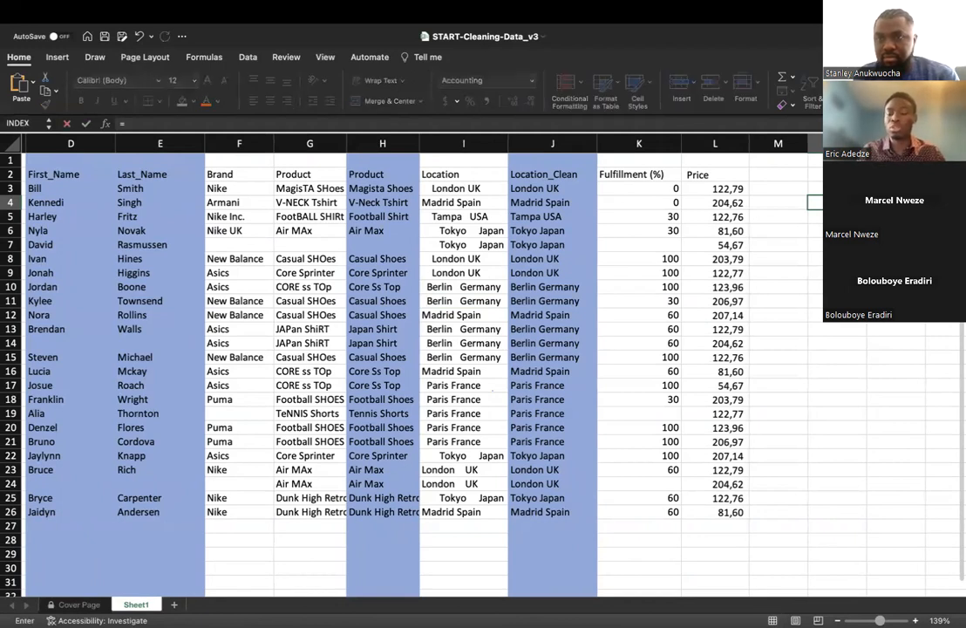
type("vl")
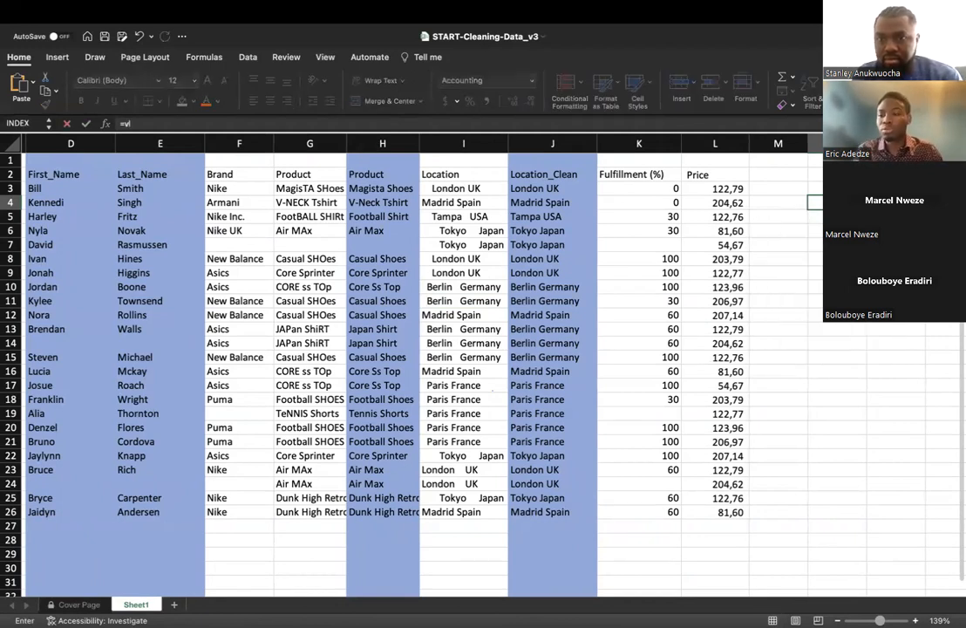
key("Tab")
type("P6")
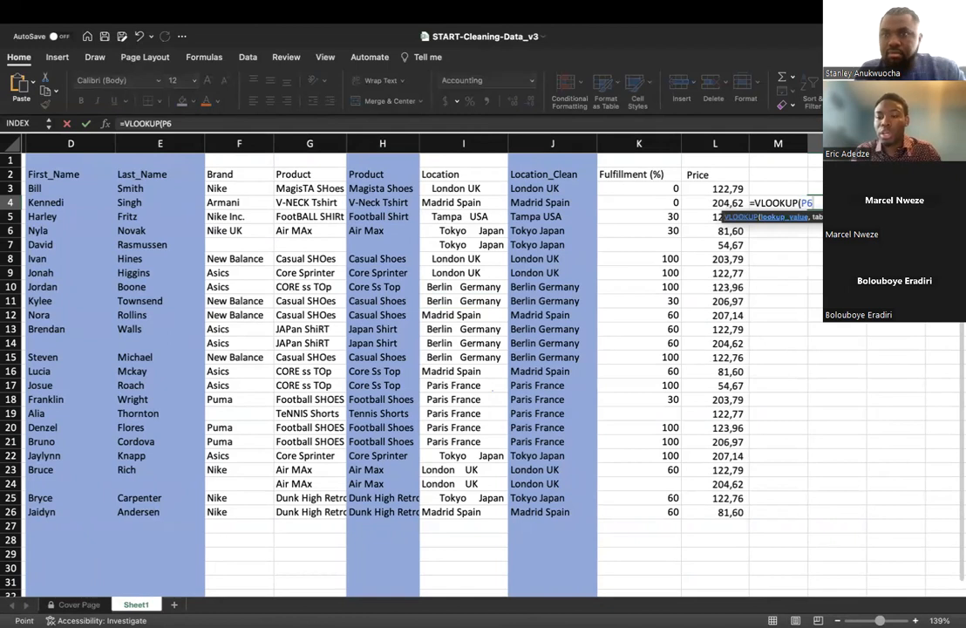
key("BackSpace")
key("BackSpace")
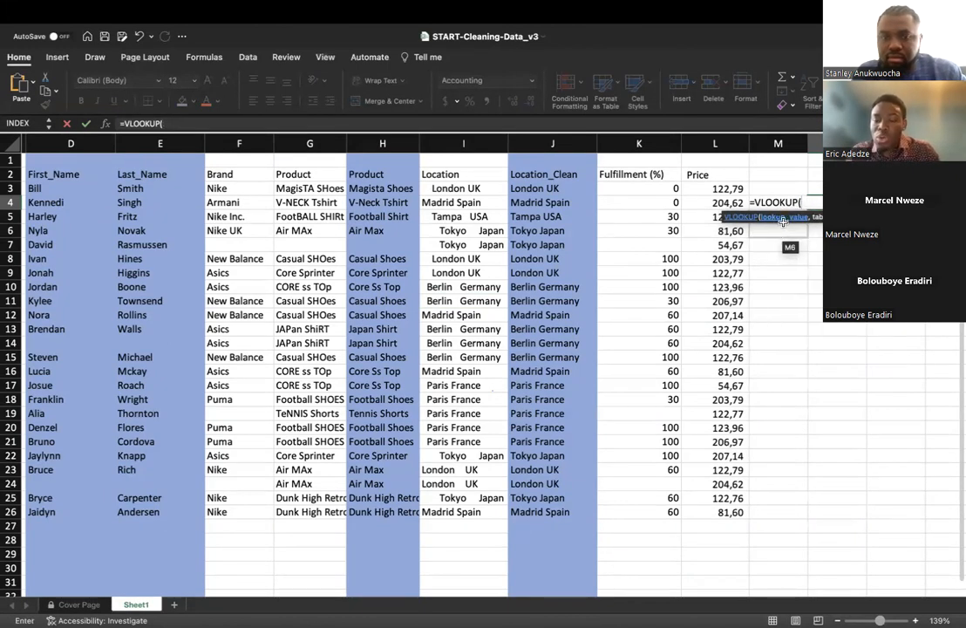
key("BackSpace")
key("BackSpace")
key("BackSpace")
key("BackSpace")
key("BackSpace")
key("BackSpace")
key("BackSpace")
key("BackSpace")
key("BackSpace")
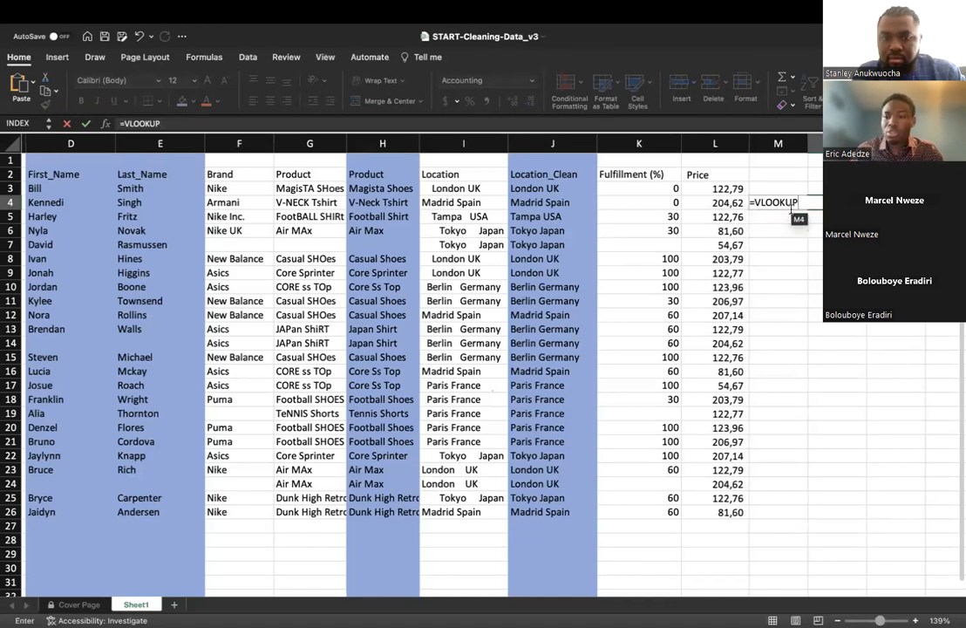
left_click(841, 329)
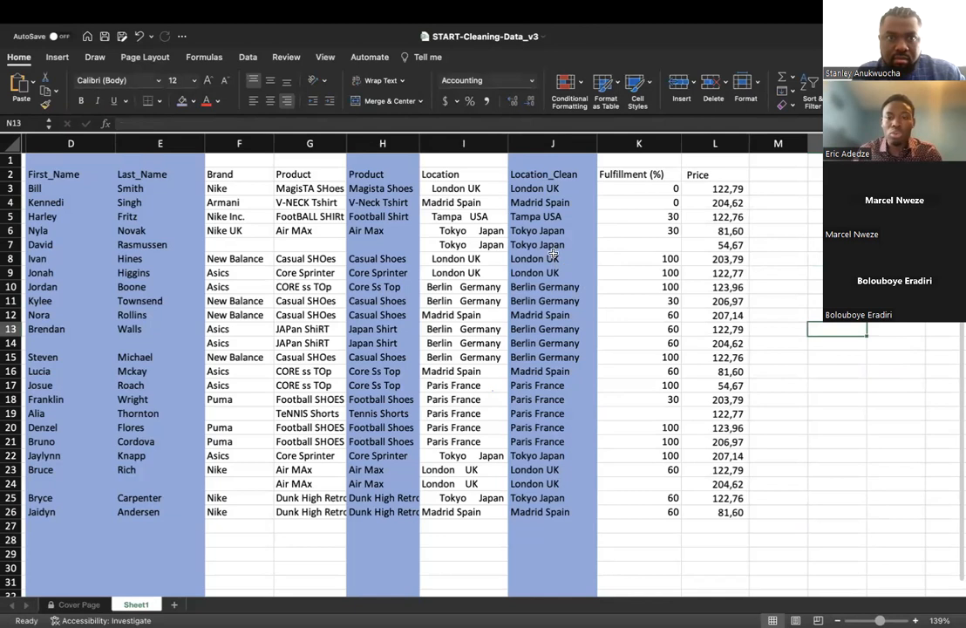
Step: Try entering 30 in the empty cell N5 beside the table and clear it again
left_click(673, 232)
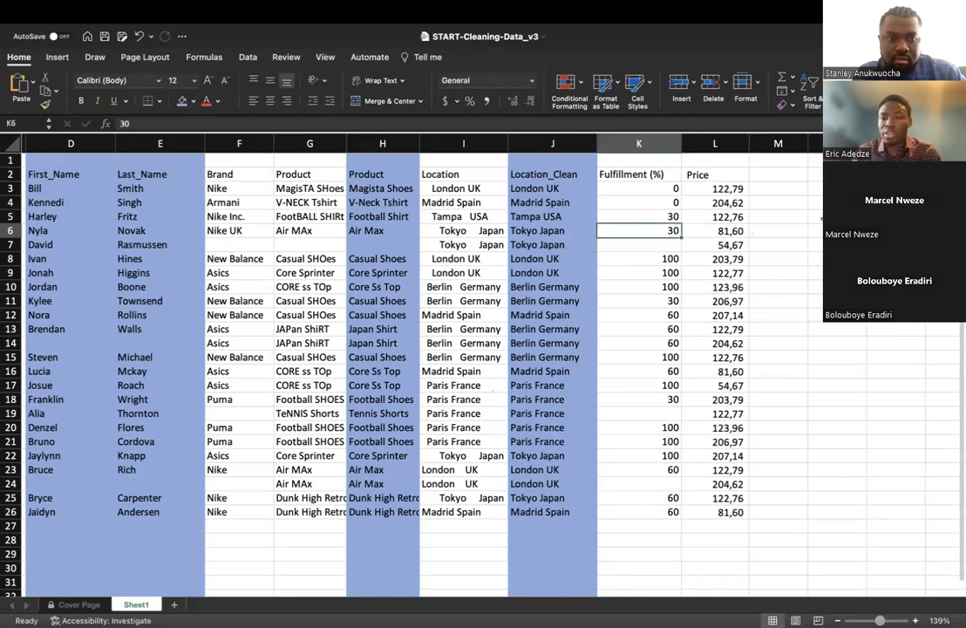
left_click(819, 216)
type("30")
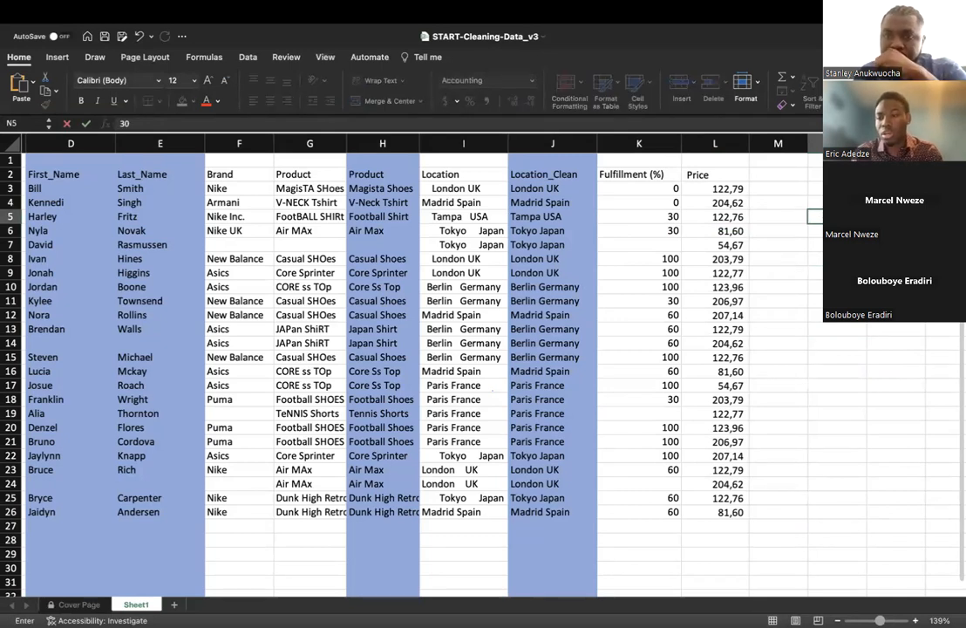
key("Tab")
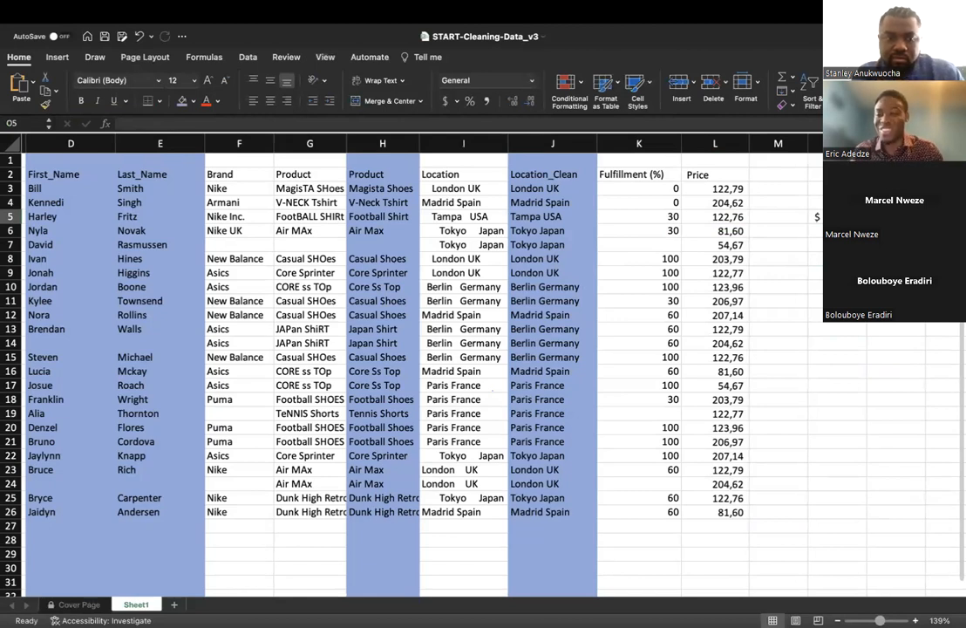
left_click(896, 161)
left_click(837, 216)
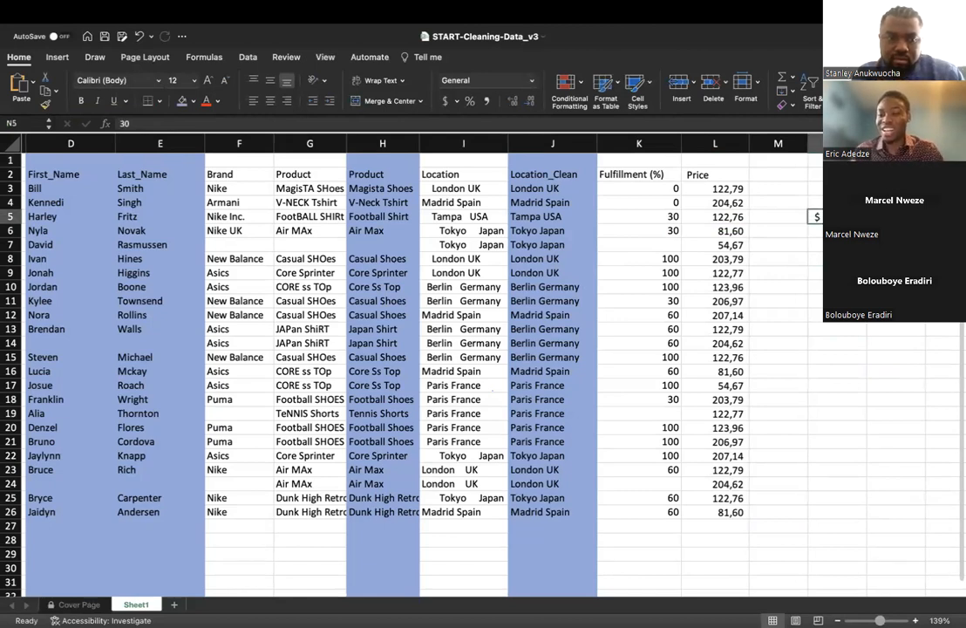
key("Delete")
Step: Try entering the number 30 in the empty cell O7 and clear that cell
left_click(897, 245)
type("3")
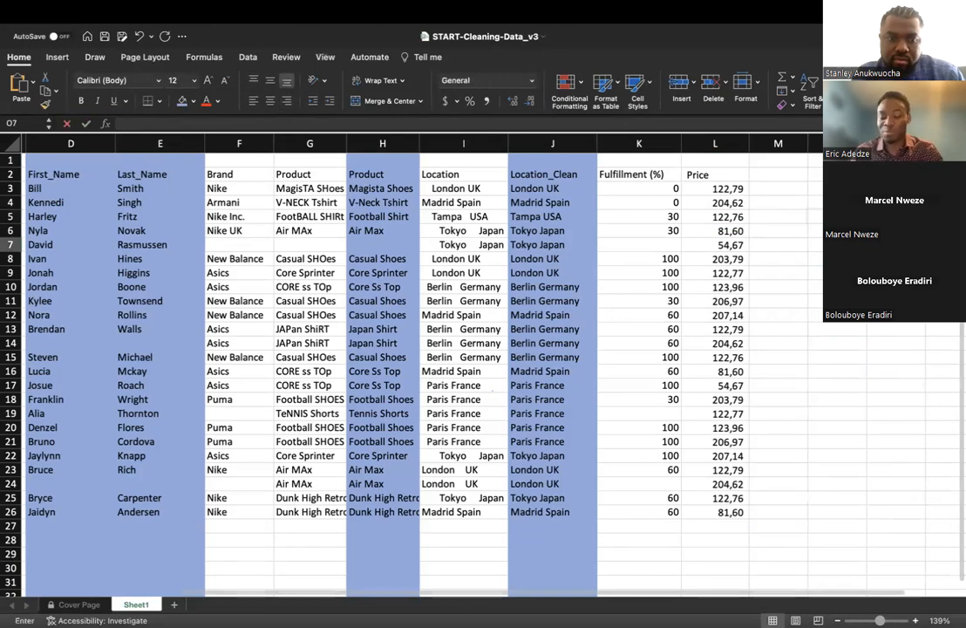
type("0")
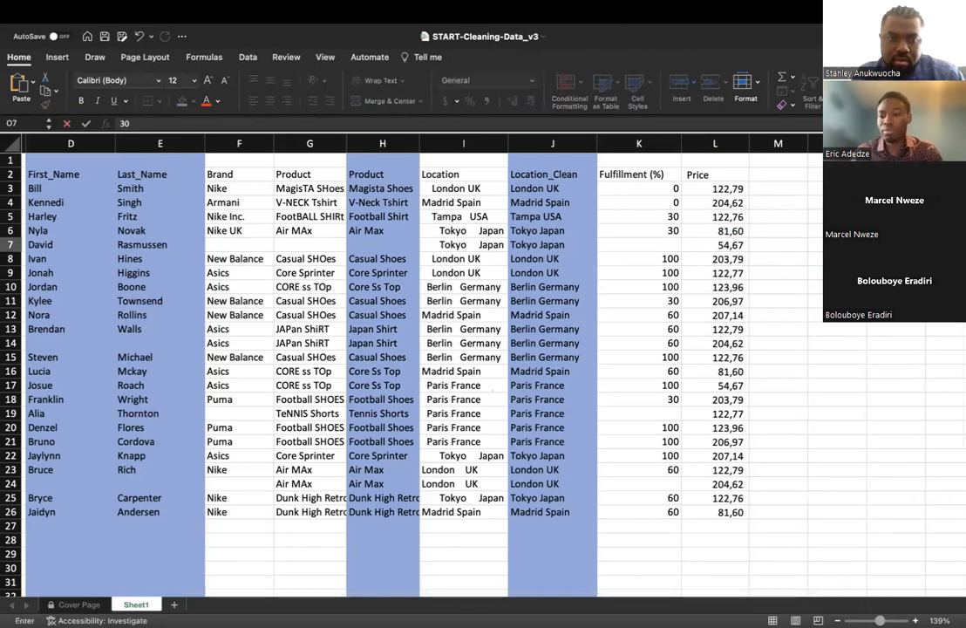
key("Return")
scroll(493, 390, "right", 2)
scroll(493, 390, "down", 1)
scroll(492, 390, "up", 1)
scroll(581, 163, "down", 1)
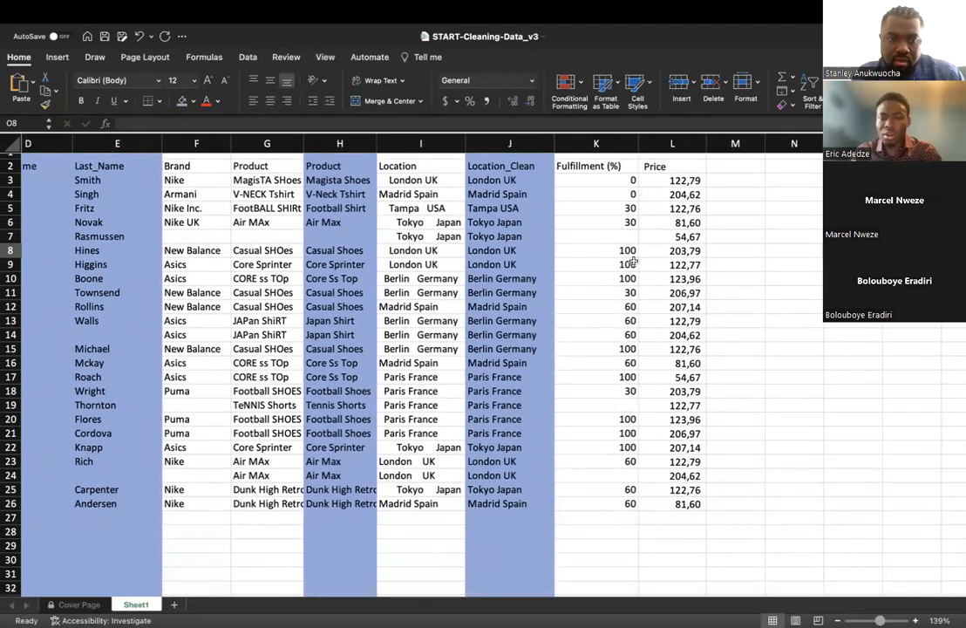
scroll(636, 260, "left", 5)
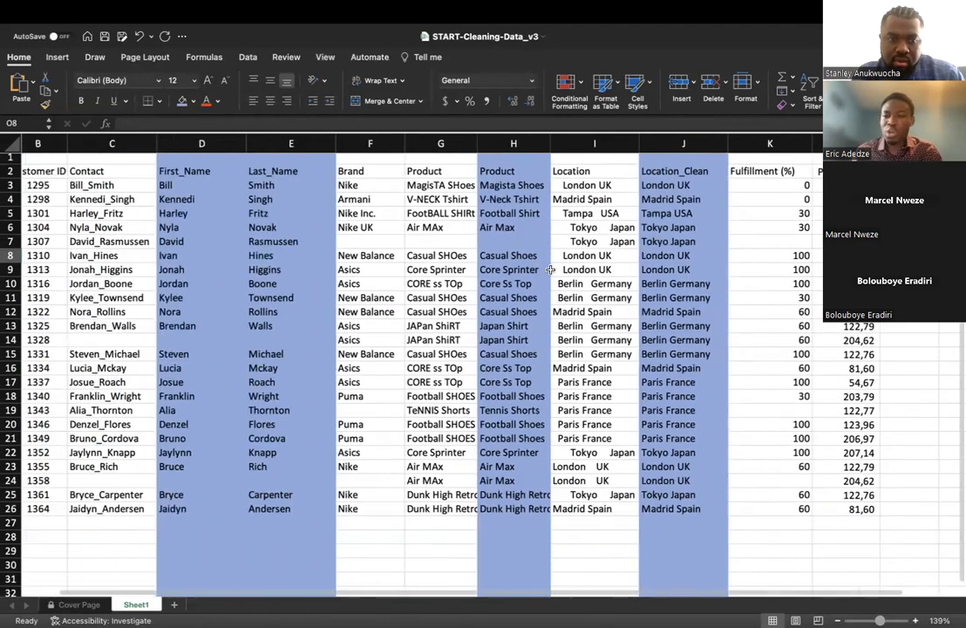
scroll(636, 260, "right", 3)
key("Up")
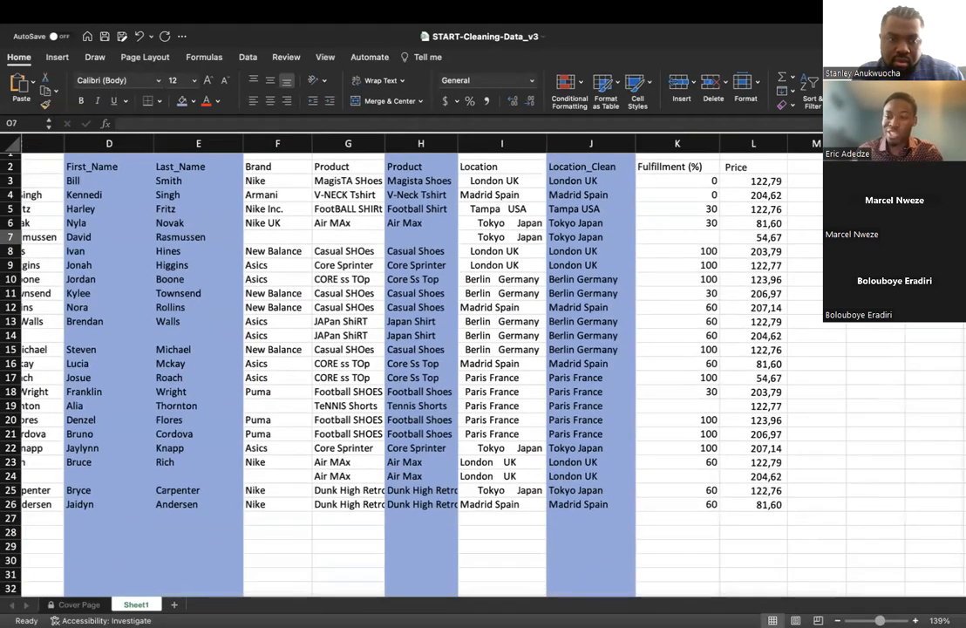
Step: Enter the Customer ID of row 12 in C29 below the table and compare it with the original in B12
scroll(712, 233, "left", 5)
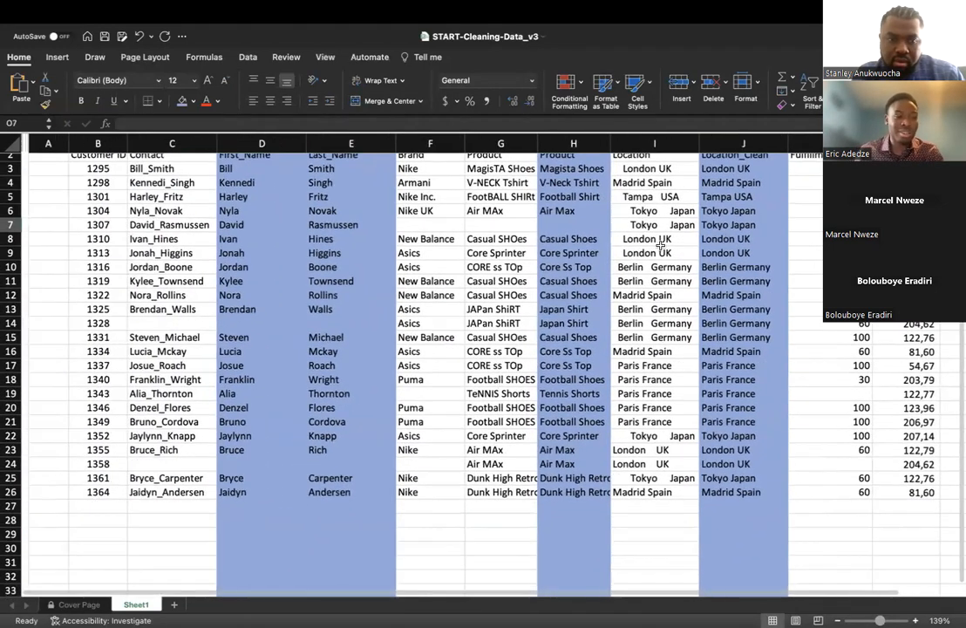
scroll(96, 186, "down", 3)
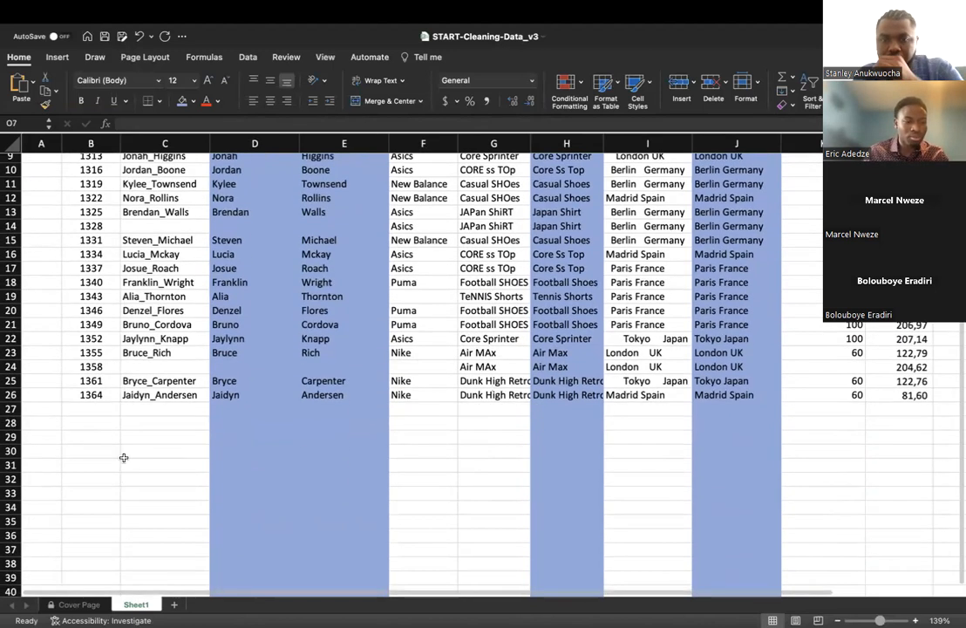
left_click(139, 433)
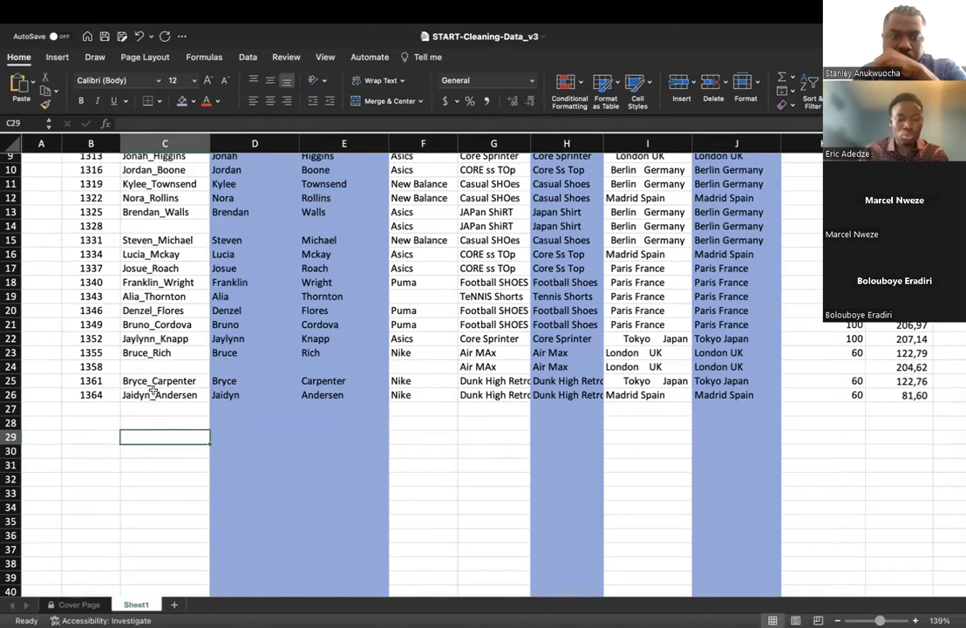
type("1322")
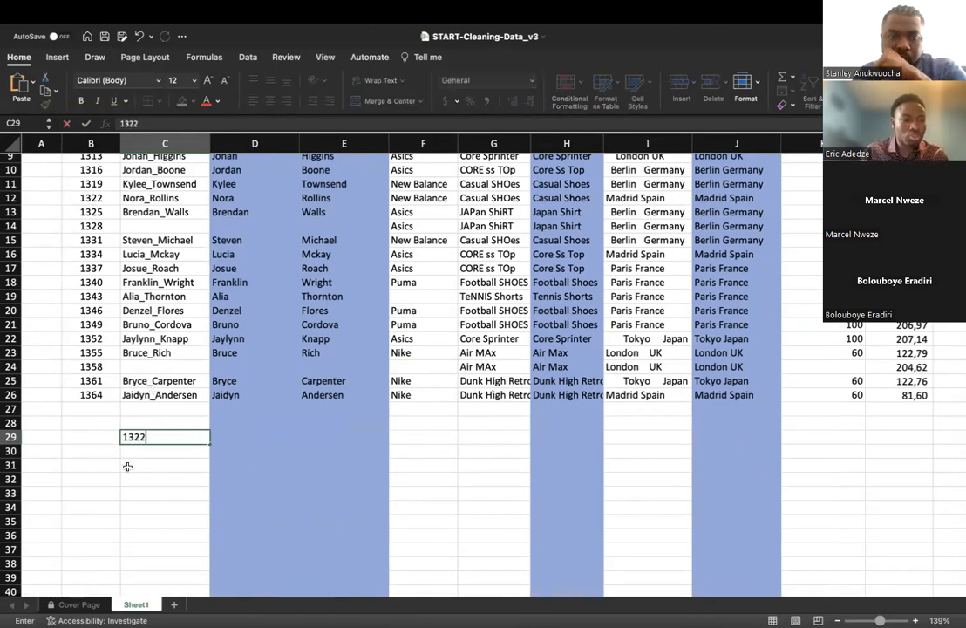
key("Return")
key("Return")
key("Return")
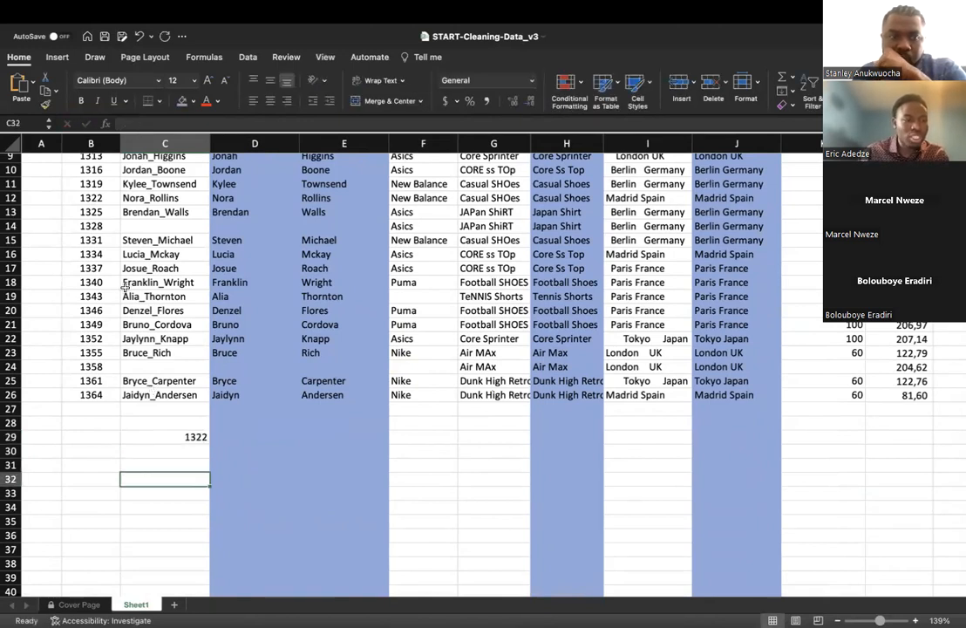
left_click(91, 198)
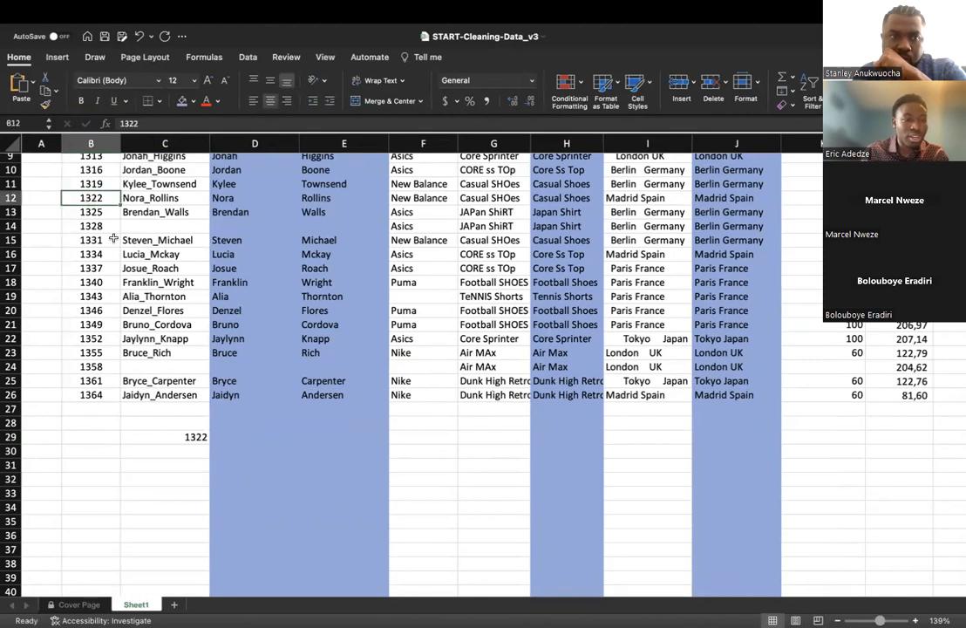
scroll(90, 174, "up", 3)
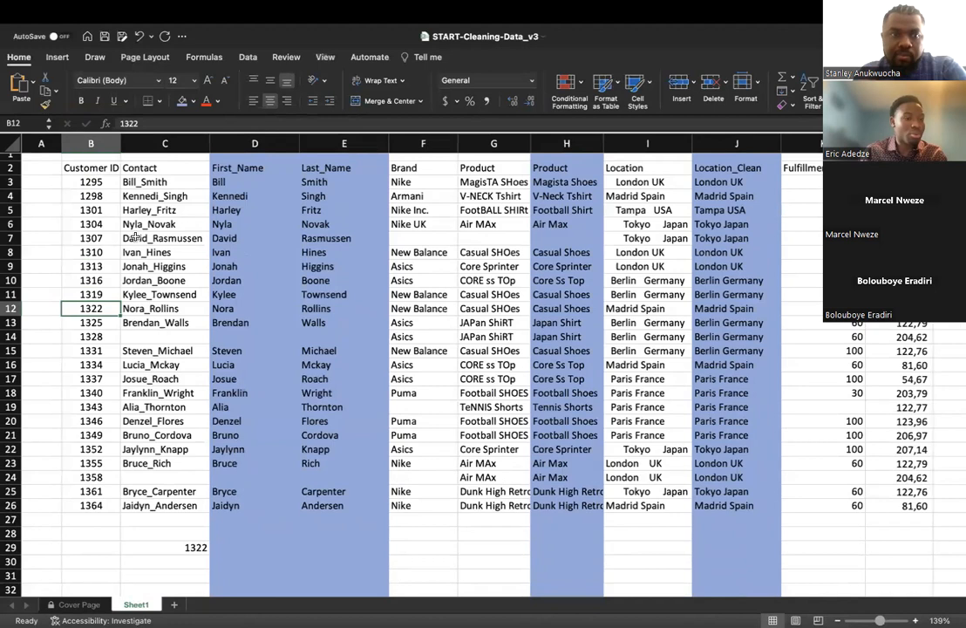
scroll(171, 390, "down", 1)
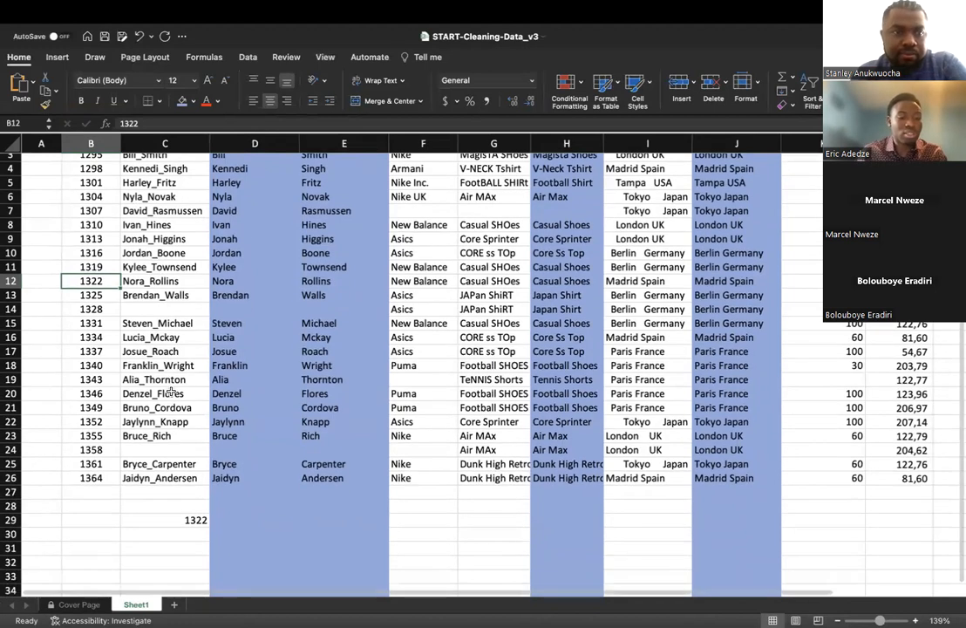
Step: Begin a VLOOKUP formula in C30 with C29 as the lookup value
left_click(181, 532)
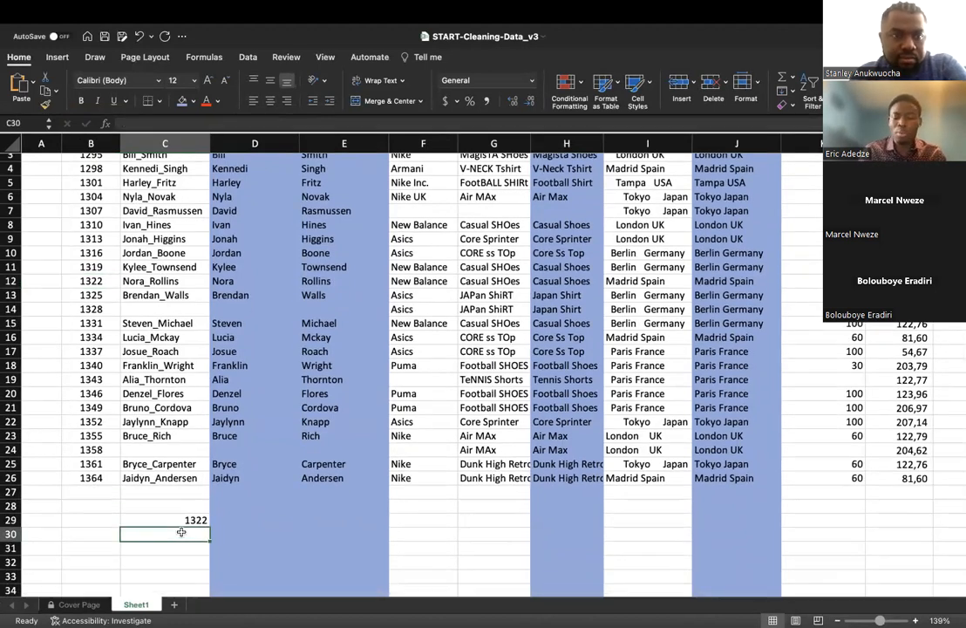
type("=vl")
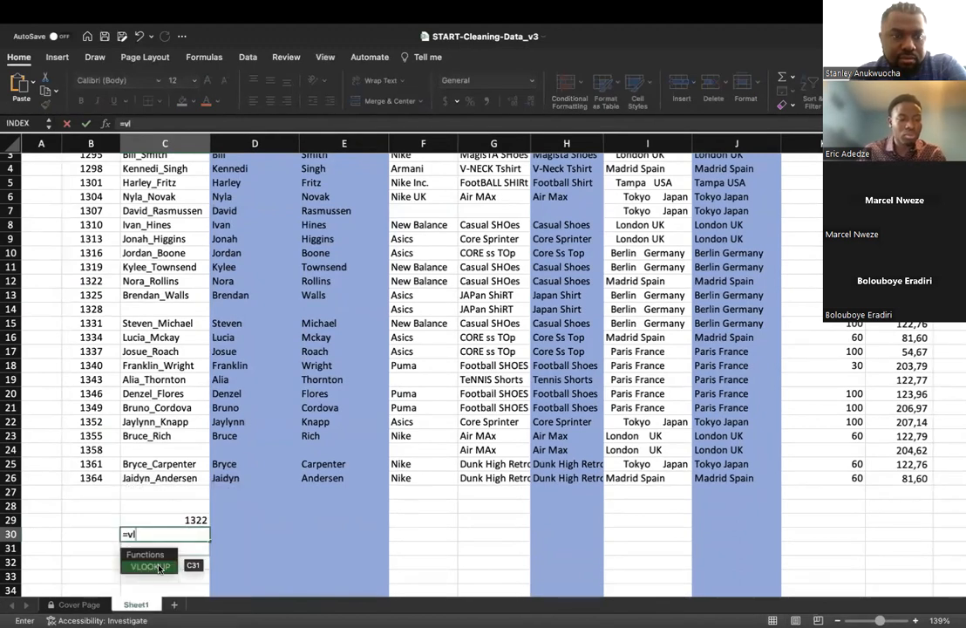
double_click(157, 567)
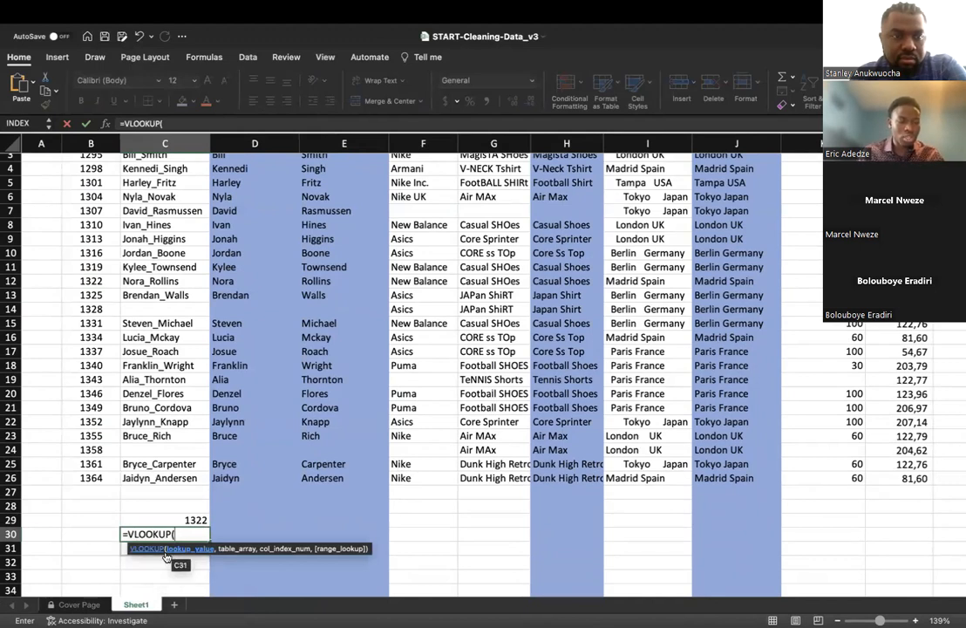
left_click(182, 519)
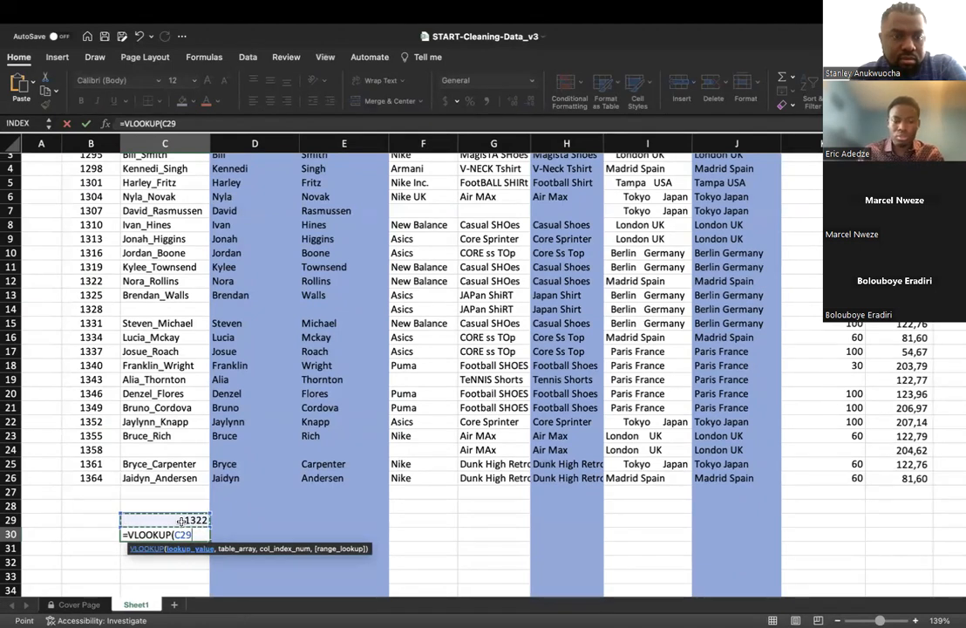
type(",")
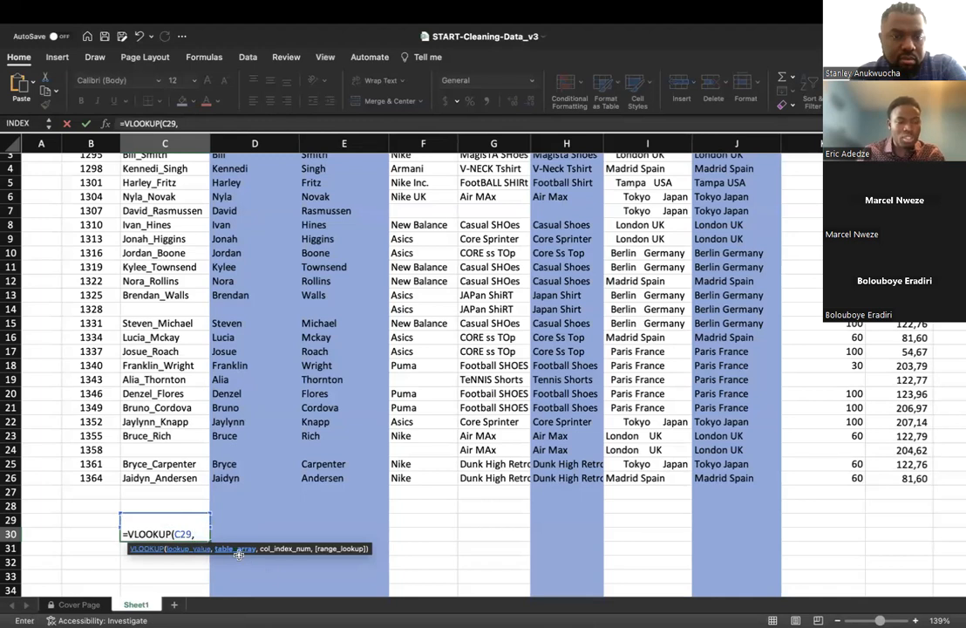
Step: Set the Customer ID range B2:B26 as the table array of the VLOOKUP in C30
scroll(113, 193, "up", 3)
left_click(90, 166)
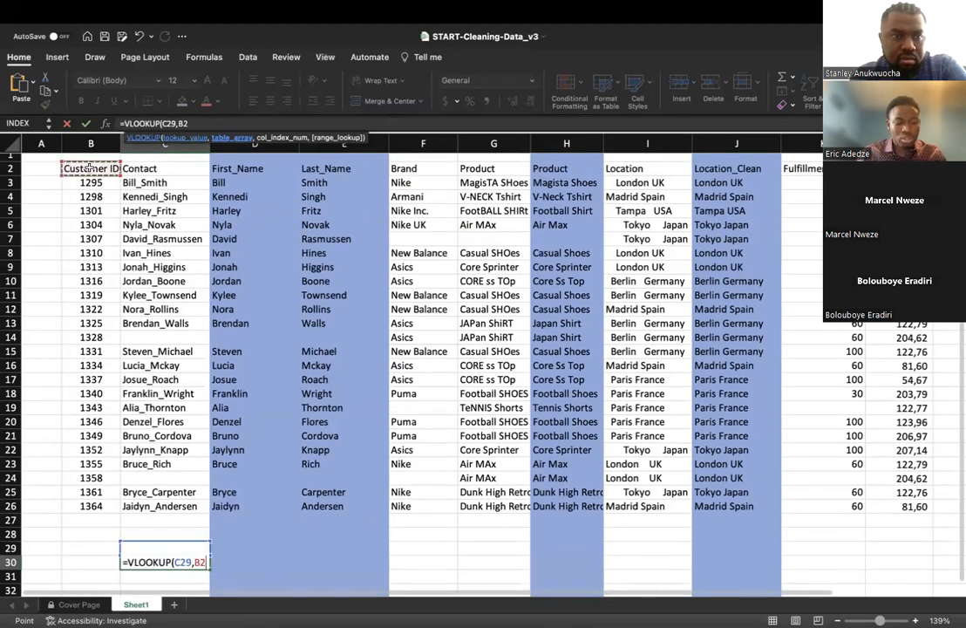
left_click_drag(90, 166, 91, 506)
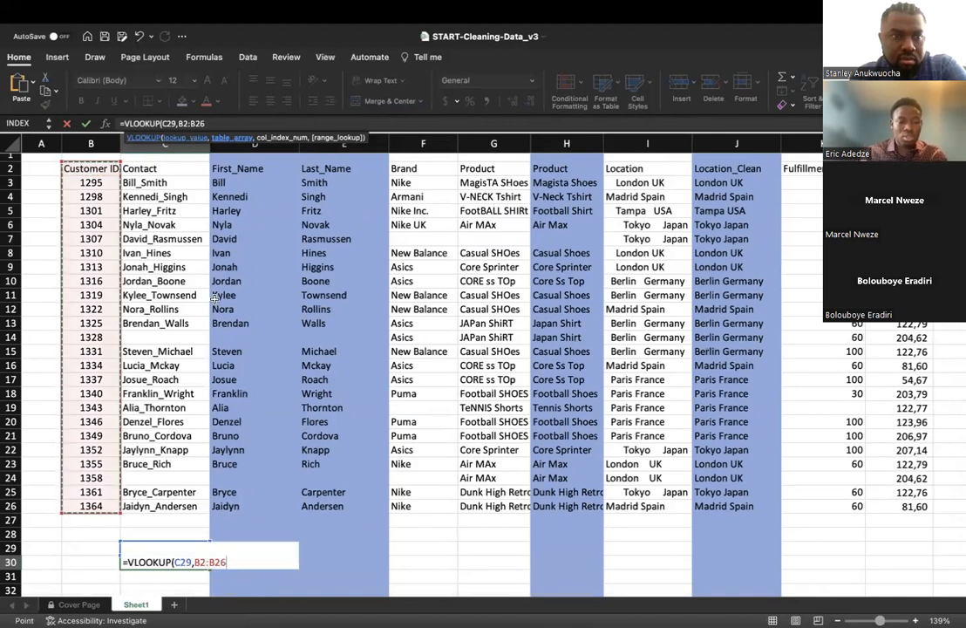
scroll(286, 420, "down", 3)
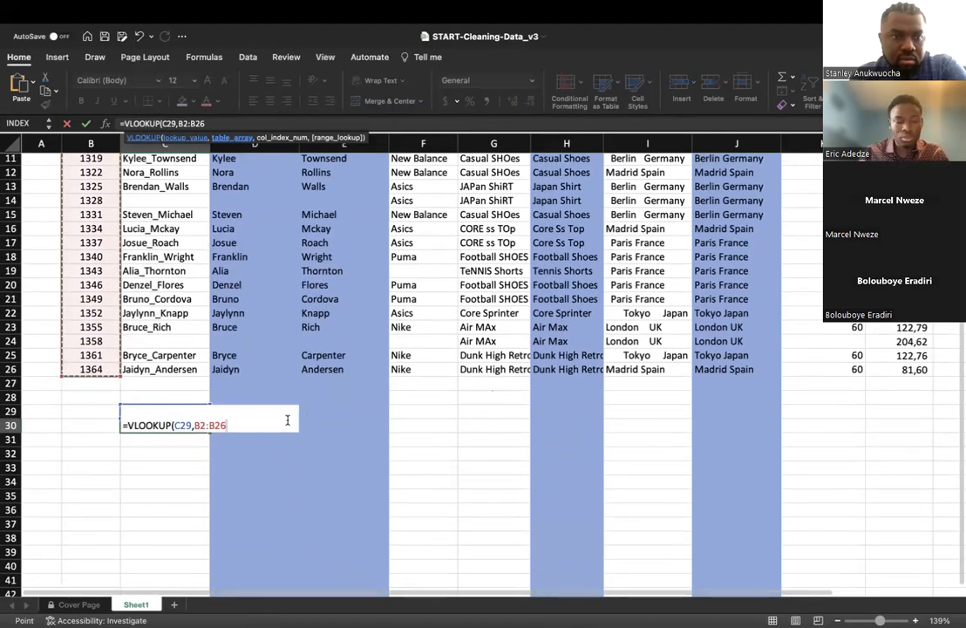
type(",")
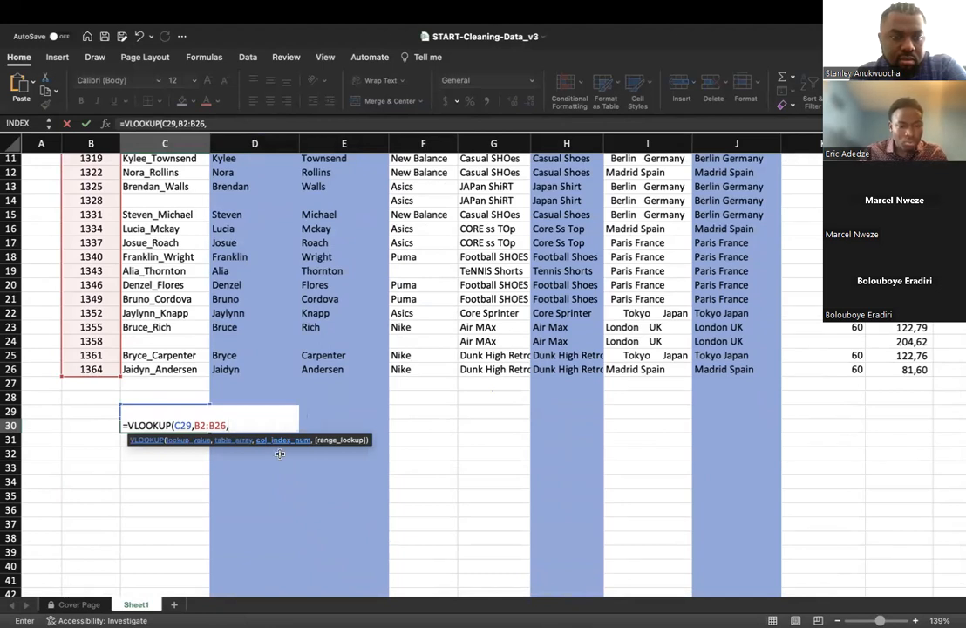
Step: Try to complete the VLOOKUP with only its lookup value and table array, and restore the comma after B2:B26
key("BackSpace")
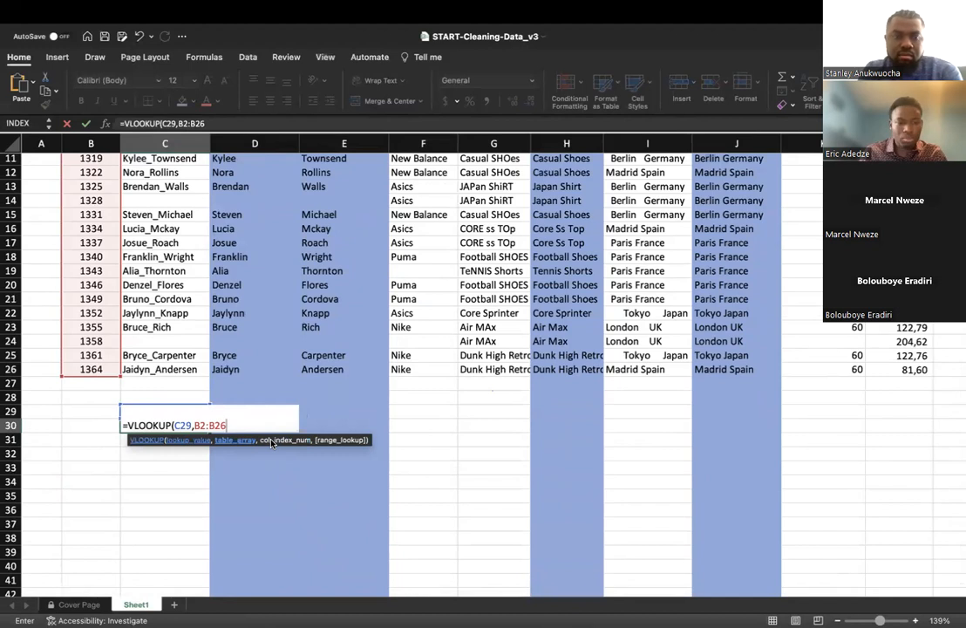
key("Return")
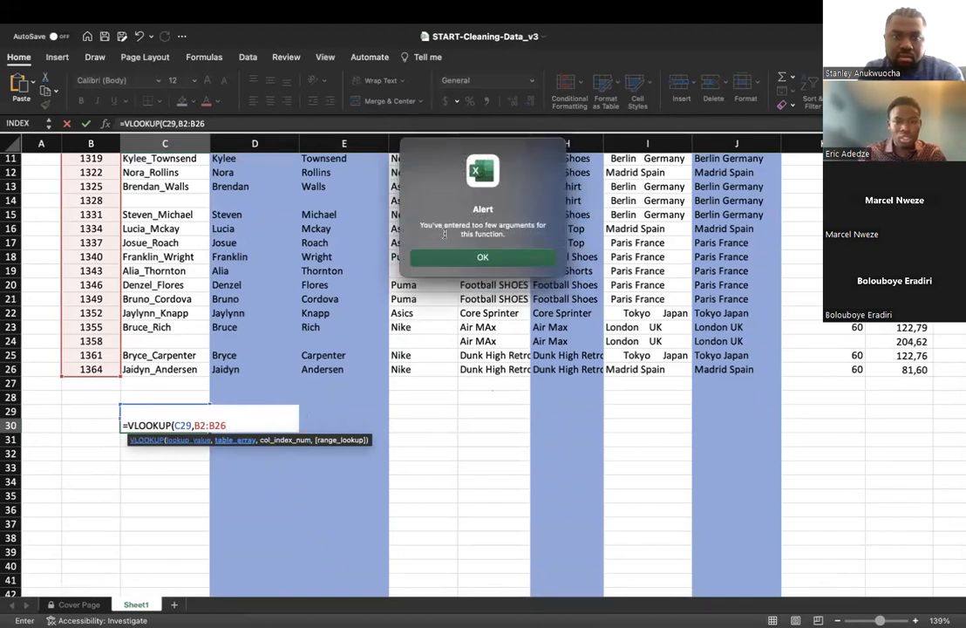
left_click(509, 256)
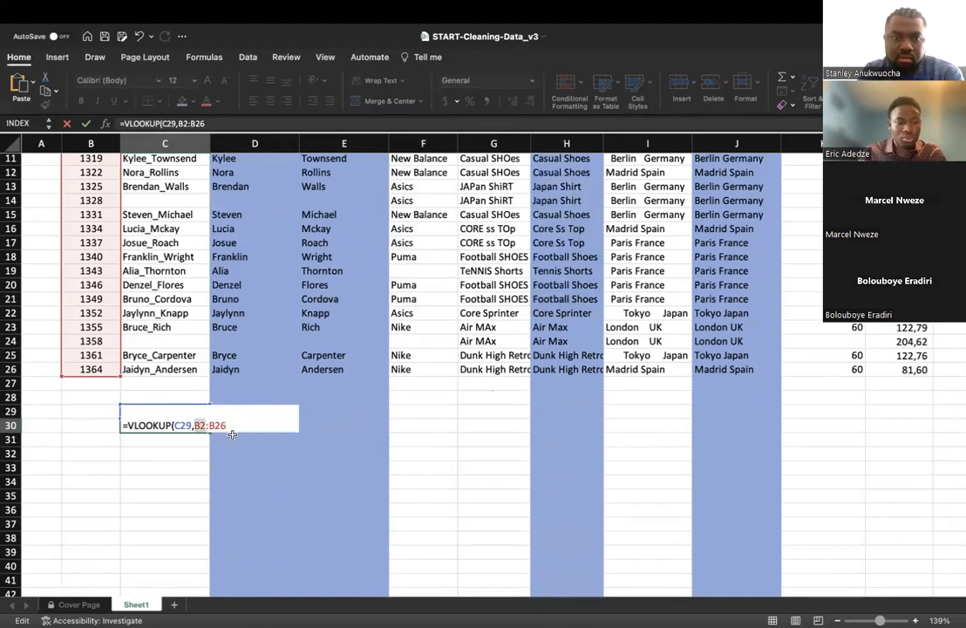
left_click(226, 426)
type(",")
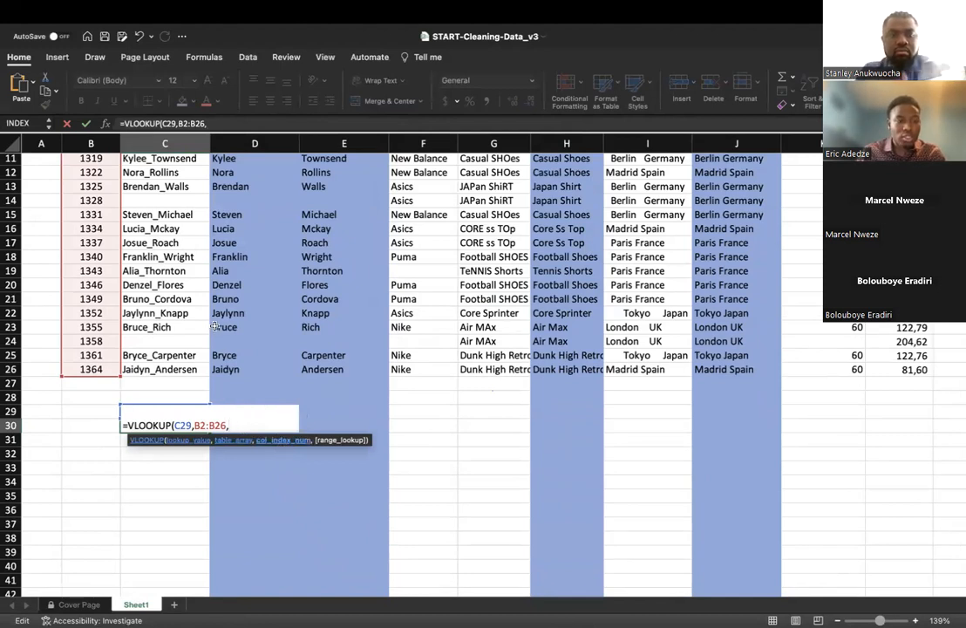
Step: Set the Customer ID range B2:B26 as the column index argument of the VLOOKUP in C30
scroll(214, 327, "up", 5)
left_click(78, 173)
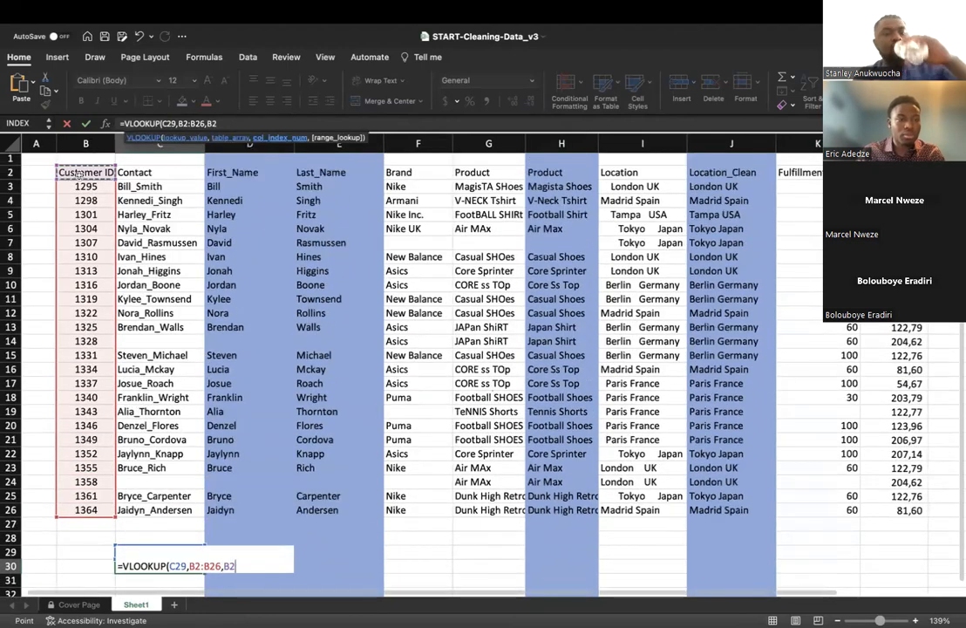
key("super+shift+Down")
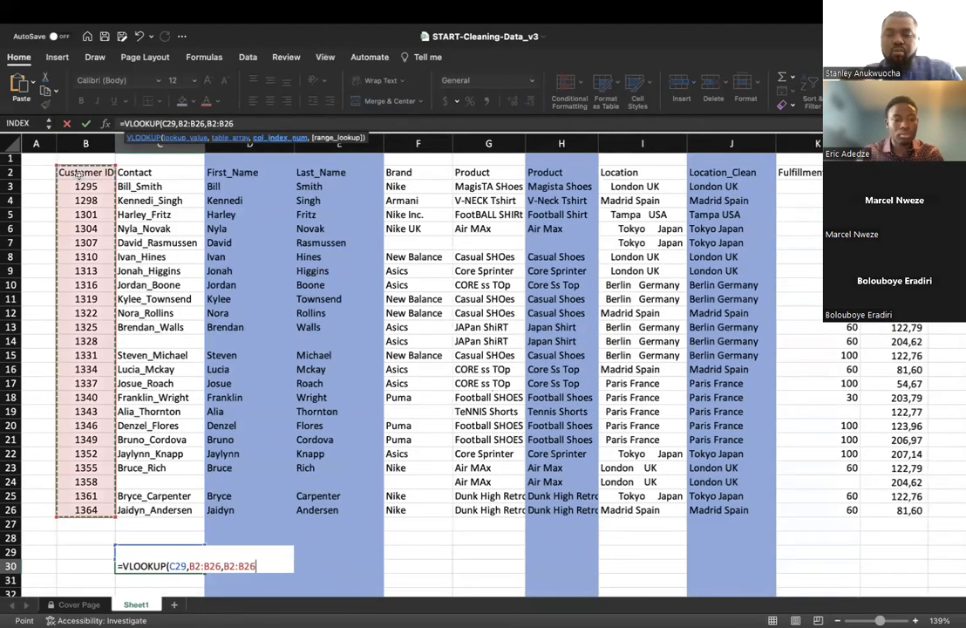
scroll(211, 227, "down", 5)
type(",")
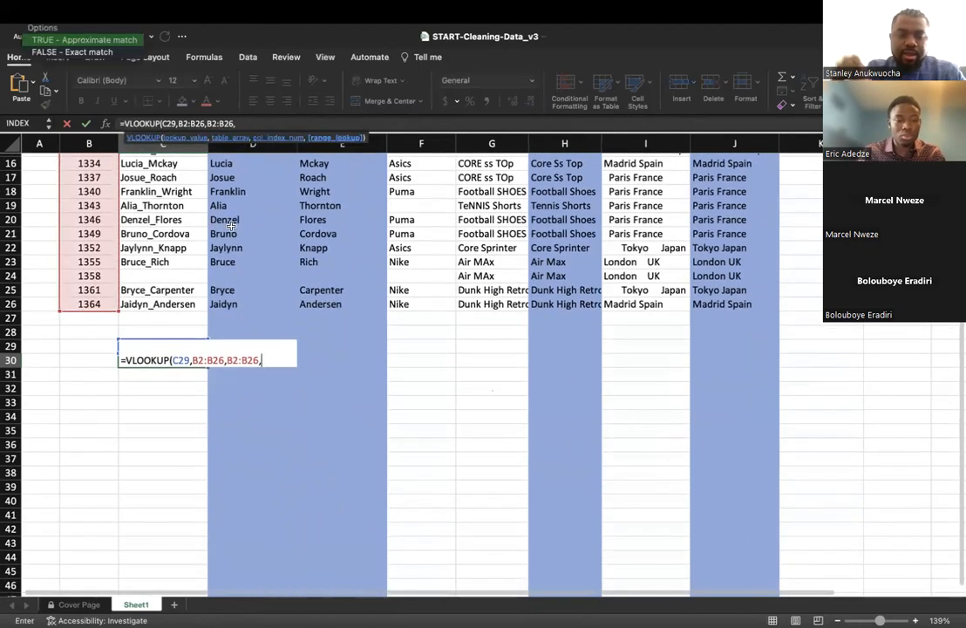
Step: Set the range lookup of the VLOOKUP in C30 to TRUE for an approximate match and enter the formula
left_click(272, 368)
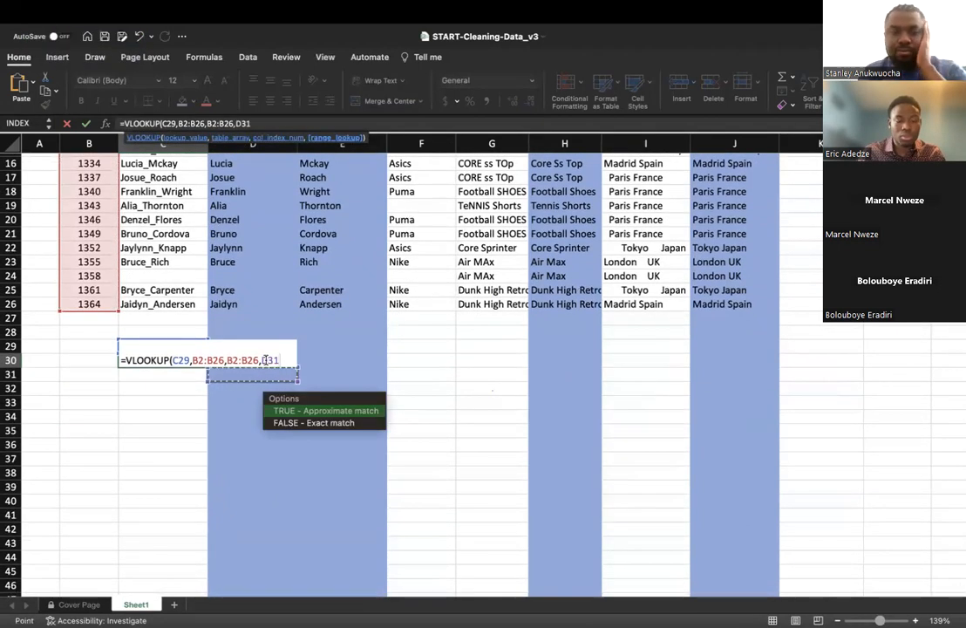
key("BackSpace")
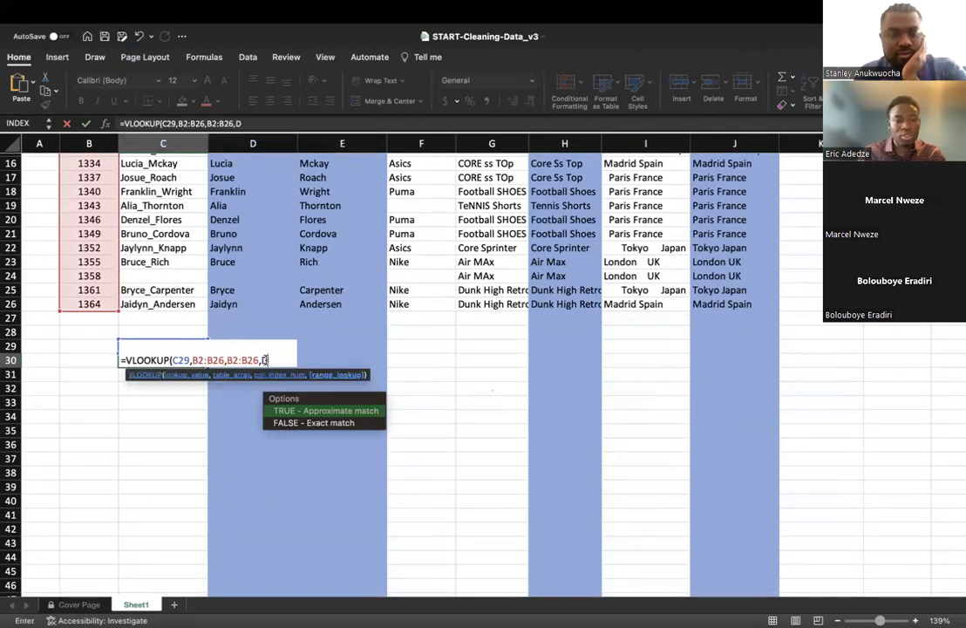
double_click(317, 414)
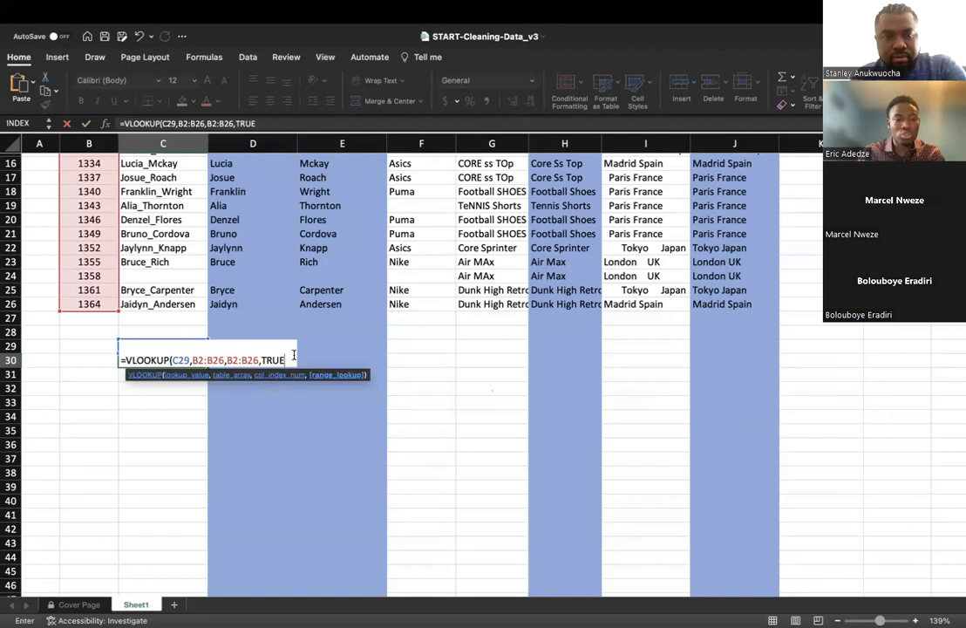
key("Return")
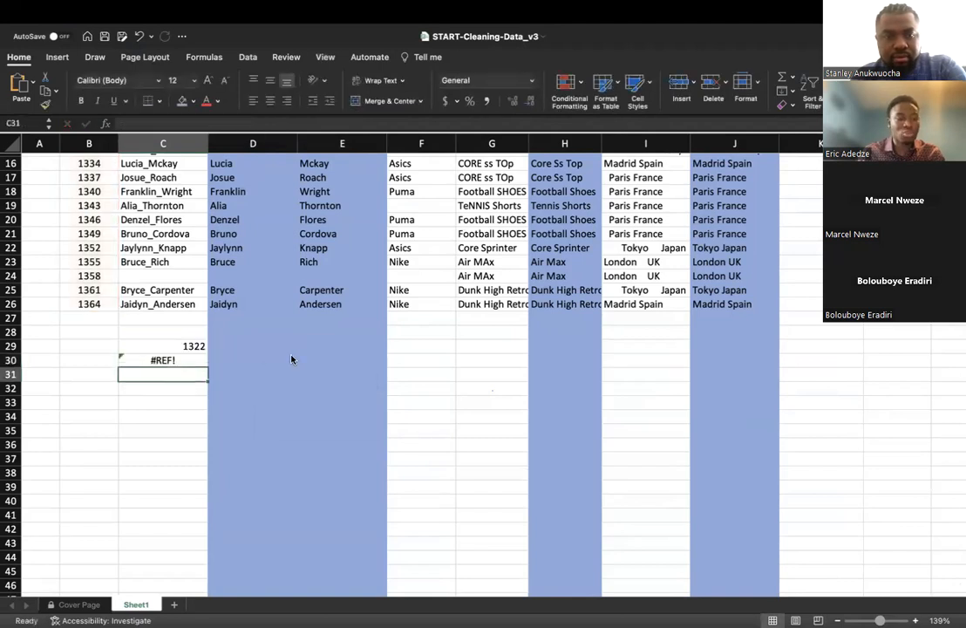
Step: Remove the B2:B26 table array and column index from the VLOOKUP in C30, keeping C29 and TRUE
double_click(174, 361)
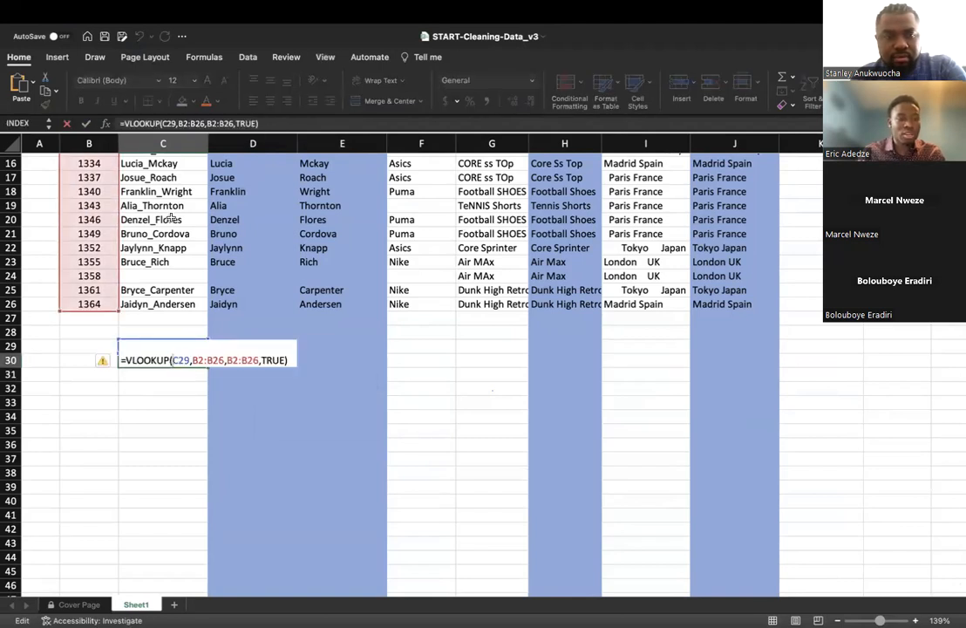
scroll(250, 358, "up", 5)
left_click(261, 426)
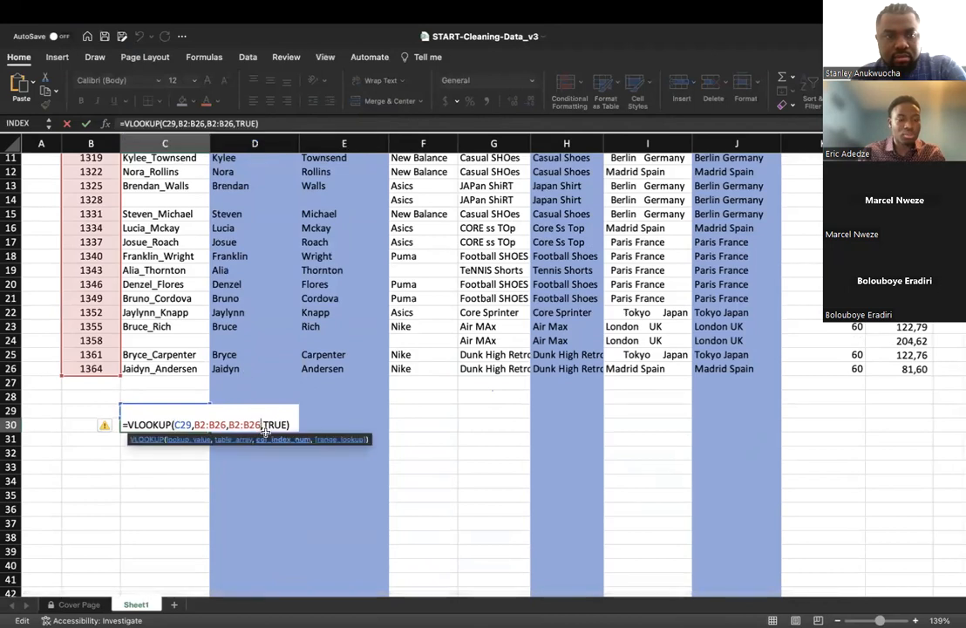
key("BackSpace")
key("BackSpace")
key("BackSpace")
key("BackSpace")
key("BackSpace")
key("BackSpace")
key("BackSpace")
key("BackSpace")
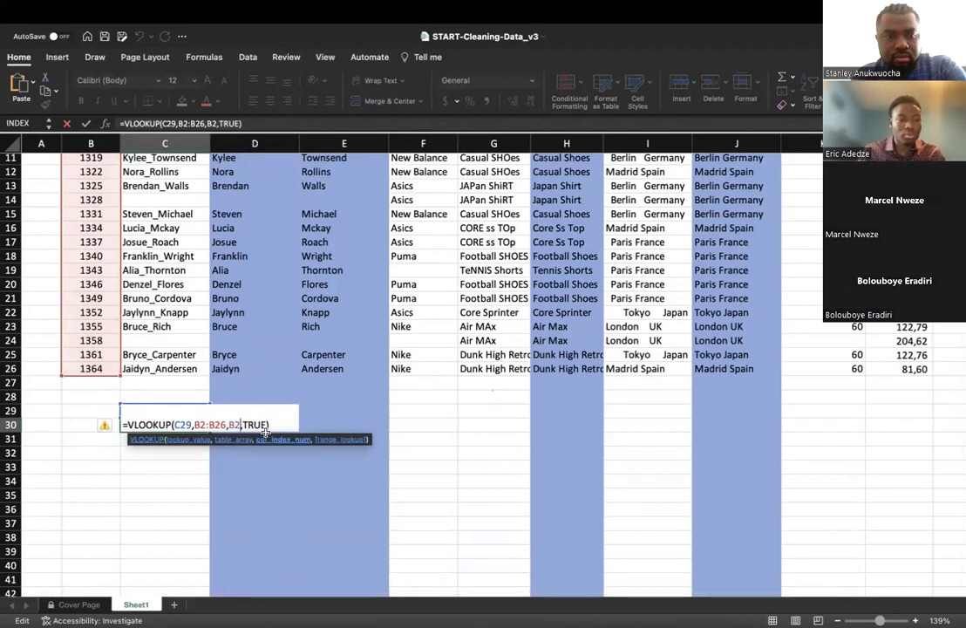
key("BackSpace")
key("BackSpace")
key("BackSpace")
key("BackSpace")
key("BackSpace")
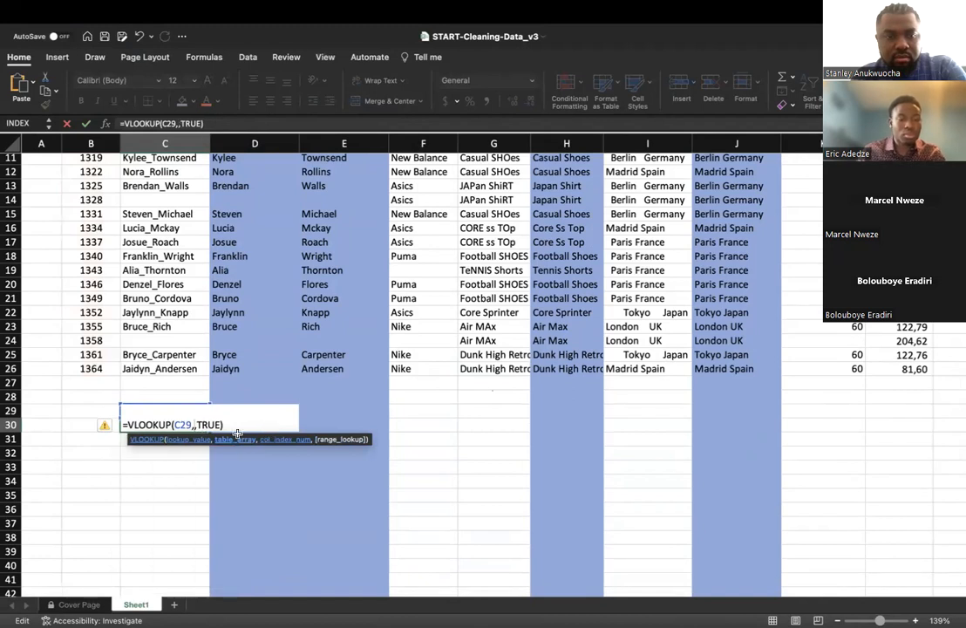
Step: Set the whole data table B2:L26 as the table array of the VLOOKUP in C30
scroll(247, 452, "up", 5)
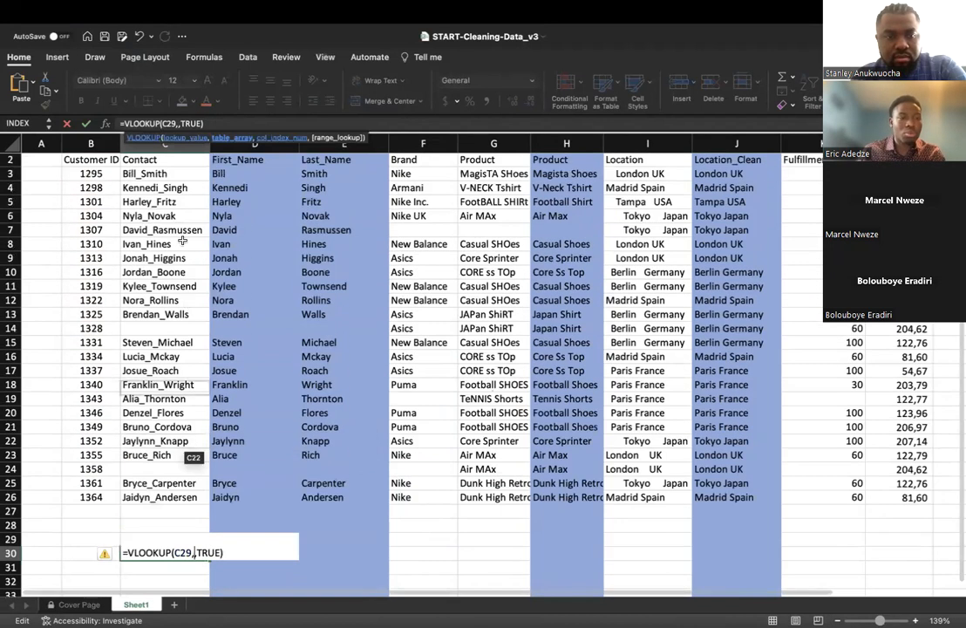
left_click(88, 160)
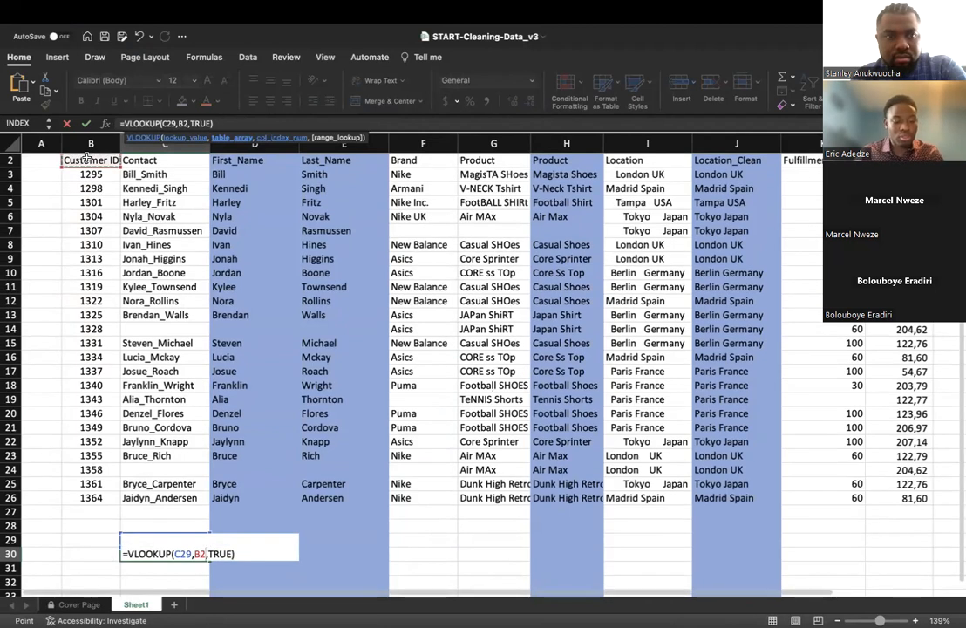
left_click_drag(87, 159, 902, 497)
scroll(488, 392, "down", 6)
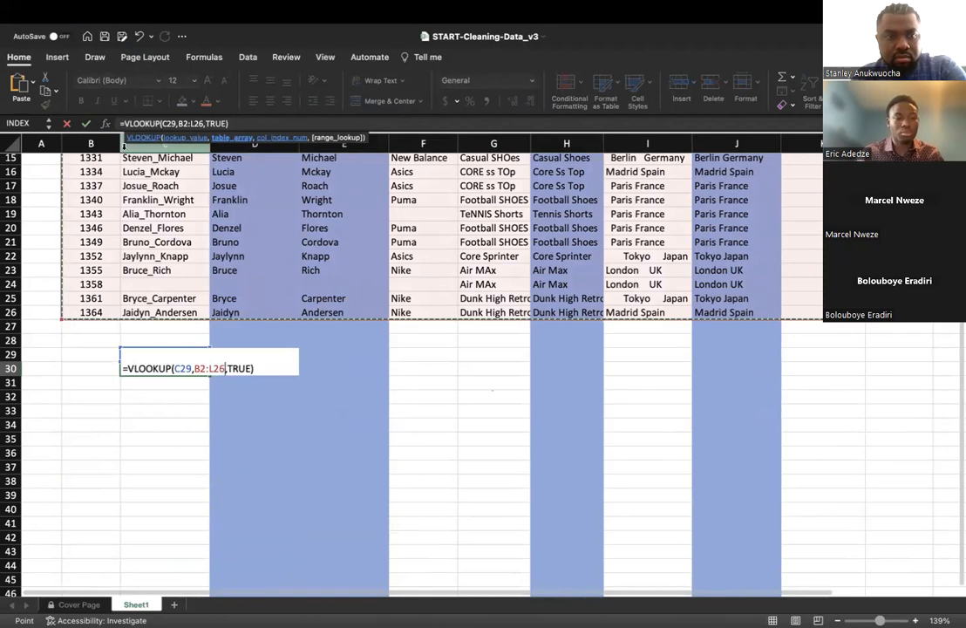
type(",")
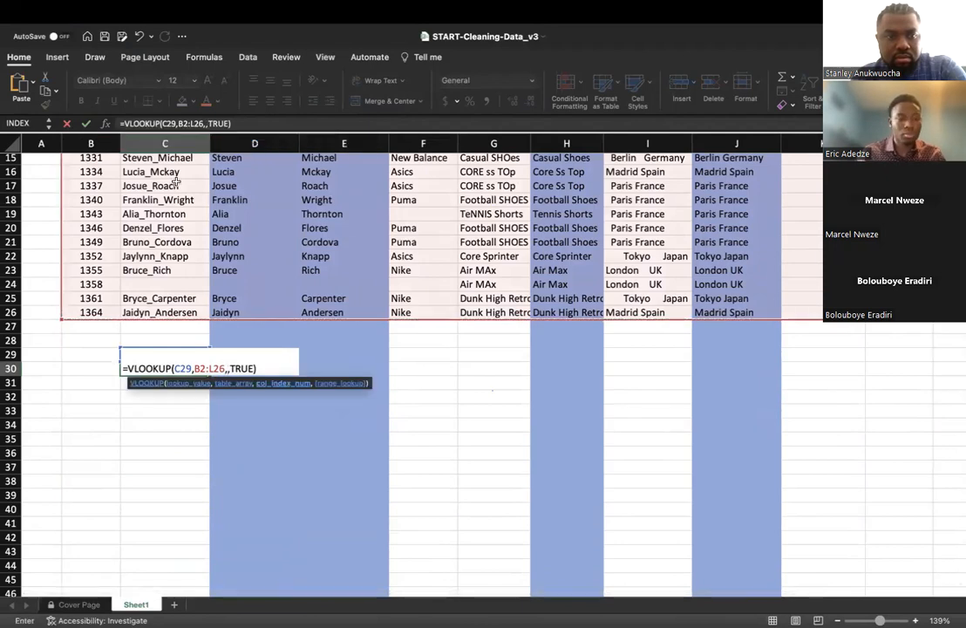
Step: Use the Customer ID range B2:B26 as the column index in C30 and enter the formula
scroll(177, 181, "up", 5)
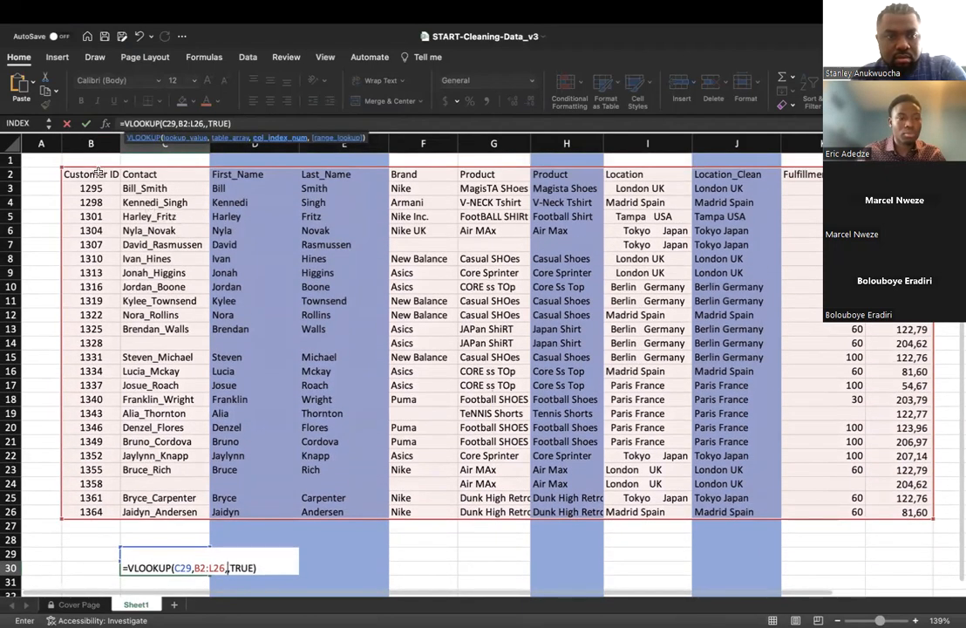
left_click(89, 175)
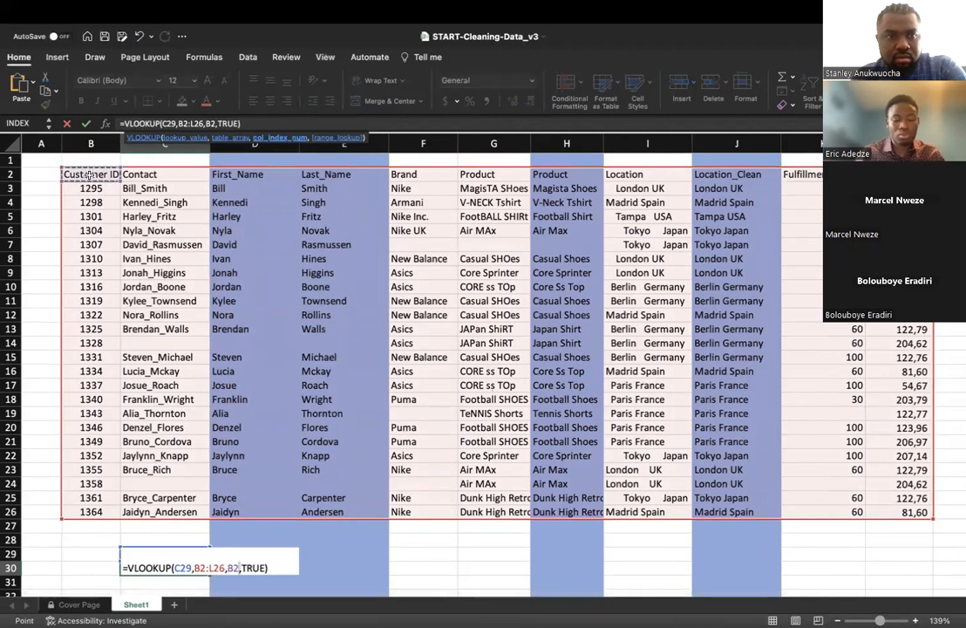
key("super+shift+Down")
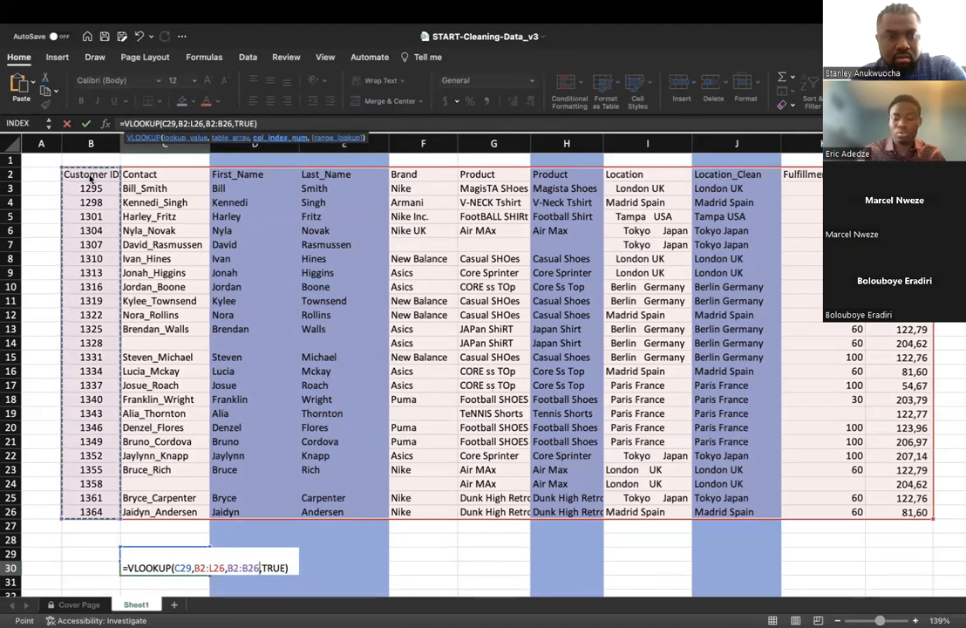
key("Return")
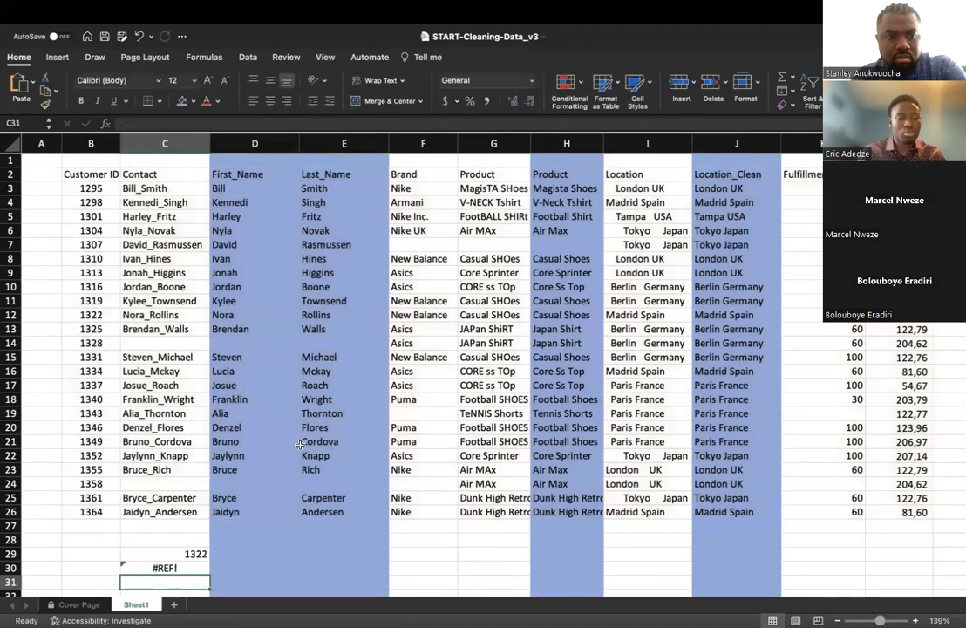
Step: Enter nike in F29 below the Brand column as a second lookup value
scroll(299, 443, "down", 4)
double_click(411, 444)
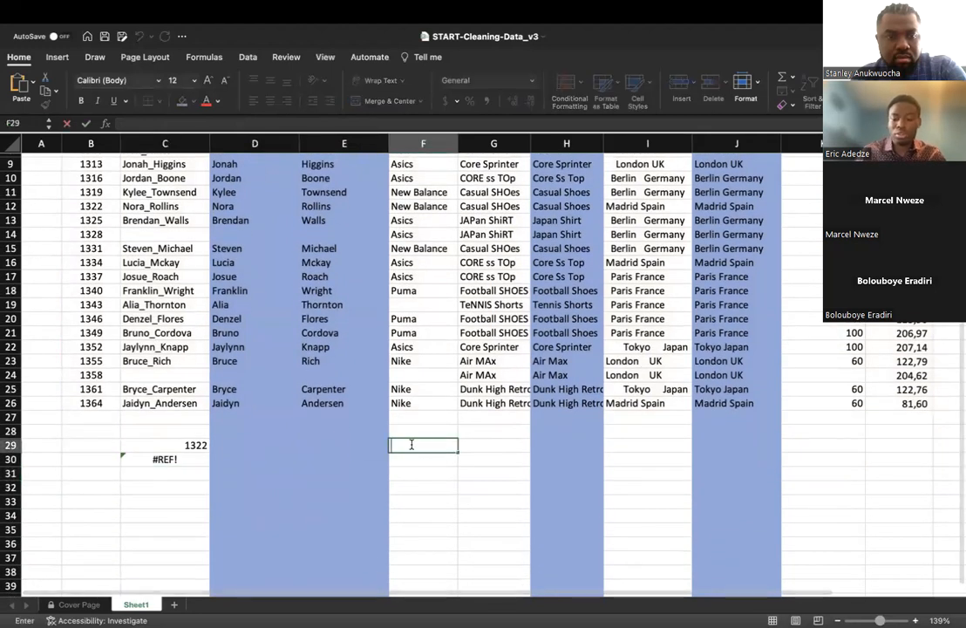
type("nike")
Step: Begin a VLOOKUP formula in F30 with F29 as the lookup value
left_click(407, 462)
type("=")
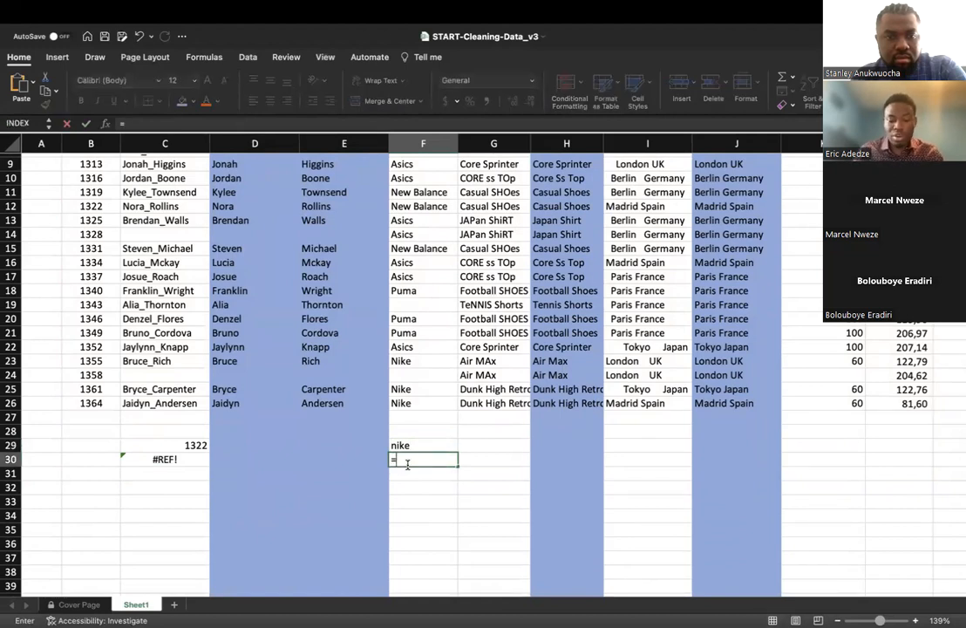
type("vl")
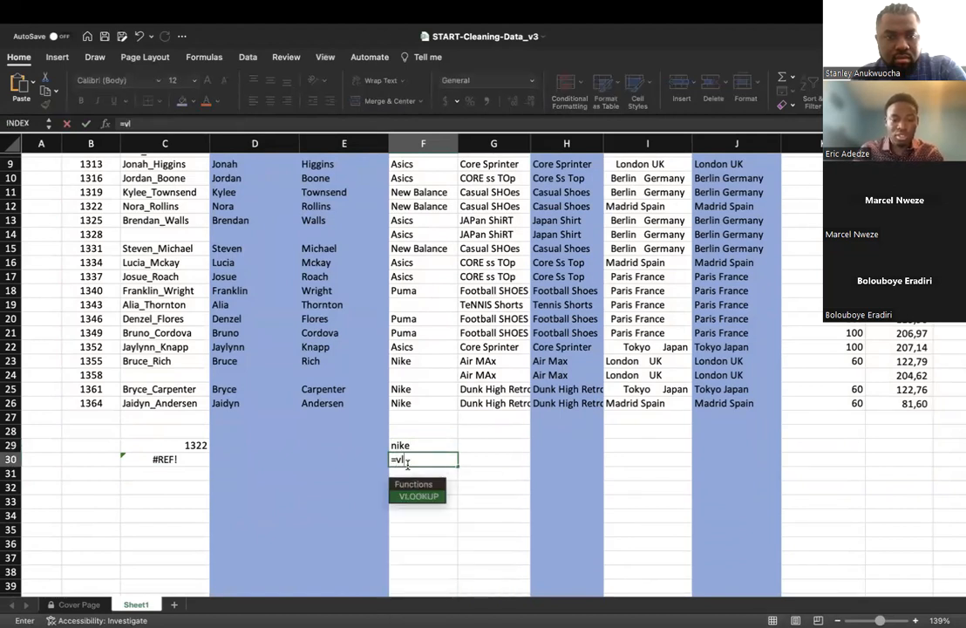
double_click(419, 496)
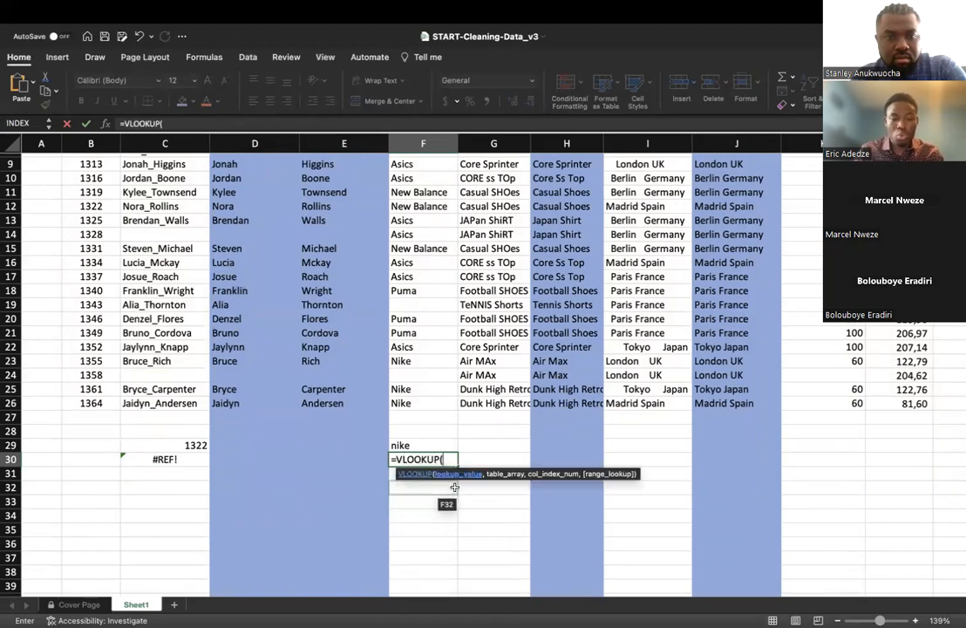
left_click(413, 445)
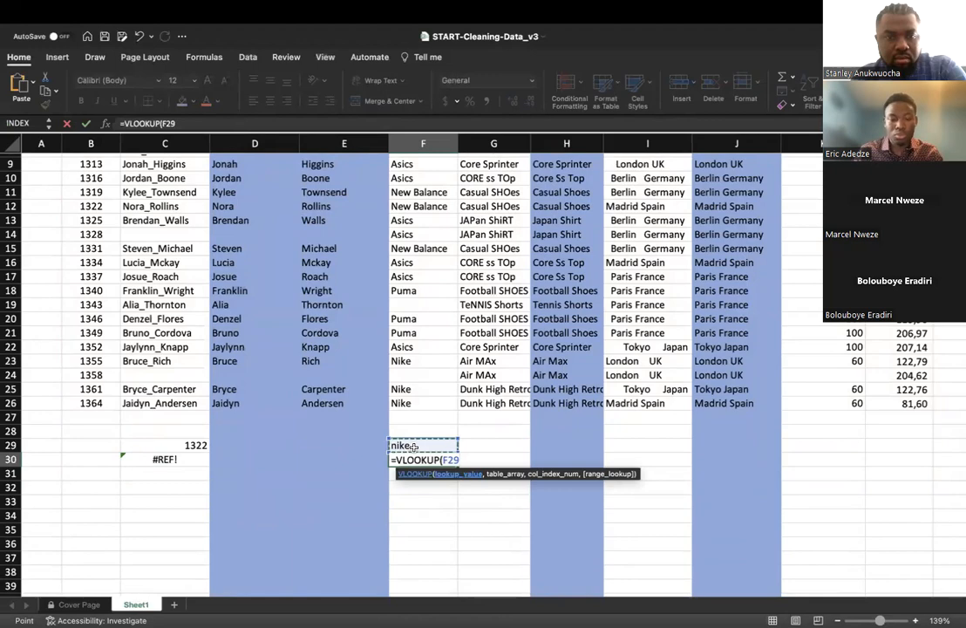
type(",")
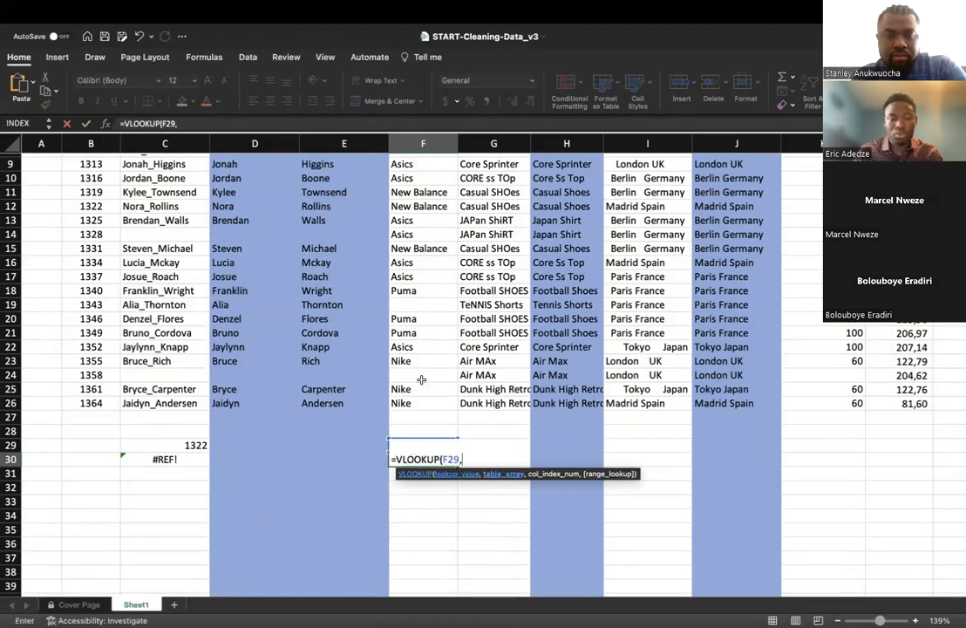
Step: Set the Brand range F2:F6 as the table array of the VLOOKUP in F30
scroll(422, 379, "up", 5)
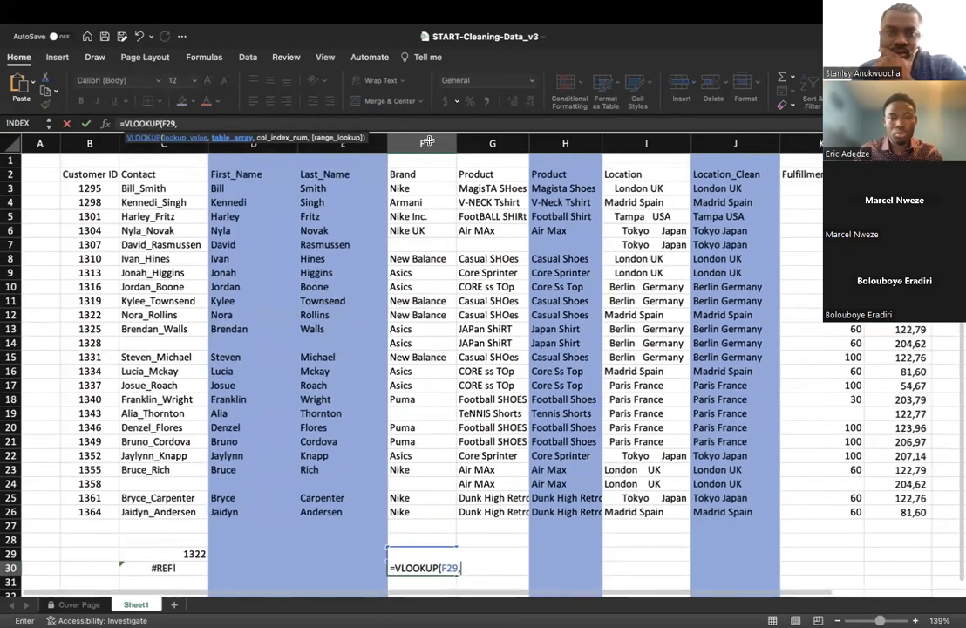
scroll(437, 193, "down", 1)
left_click(423, 170)
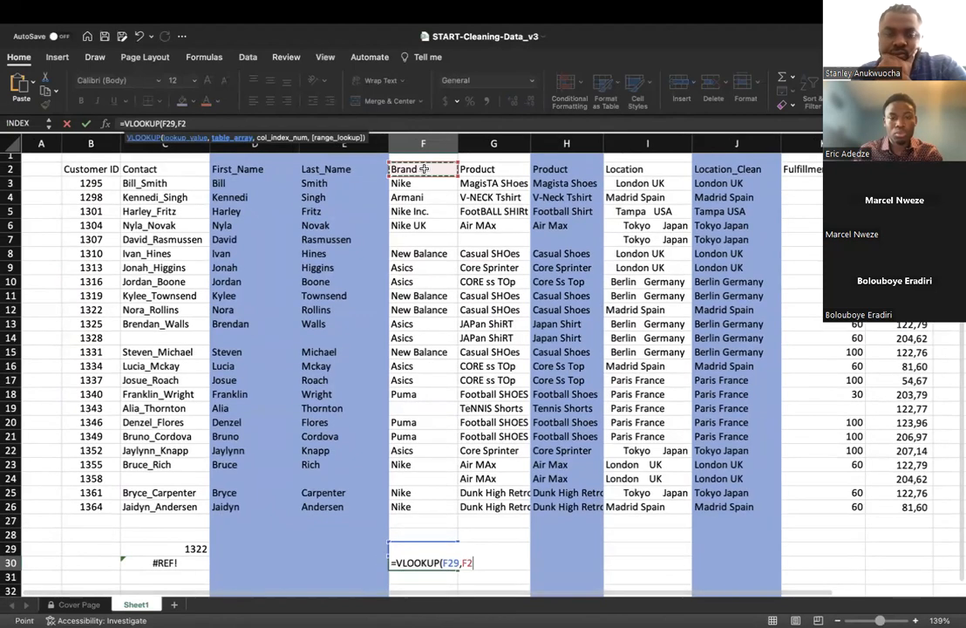
key("shift+Down")
key("shift+Down")
key("shift+Down")
key("shift+Down")
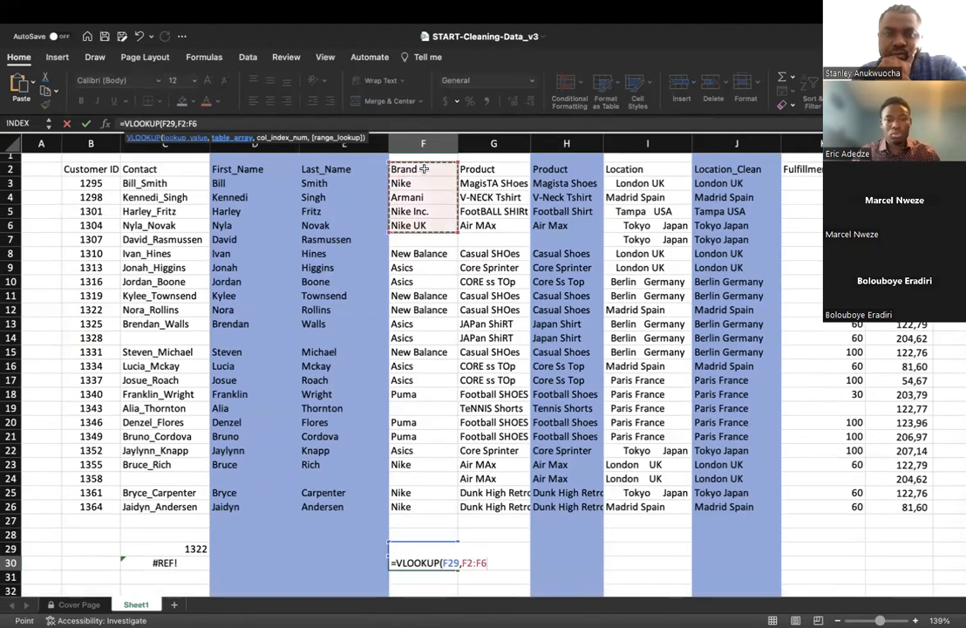
scroll(446, 296, "down", 5)
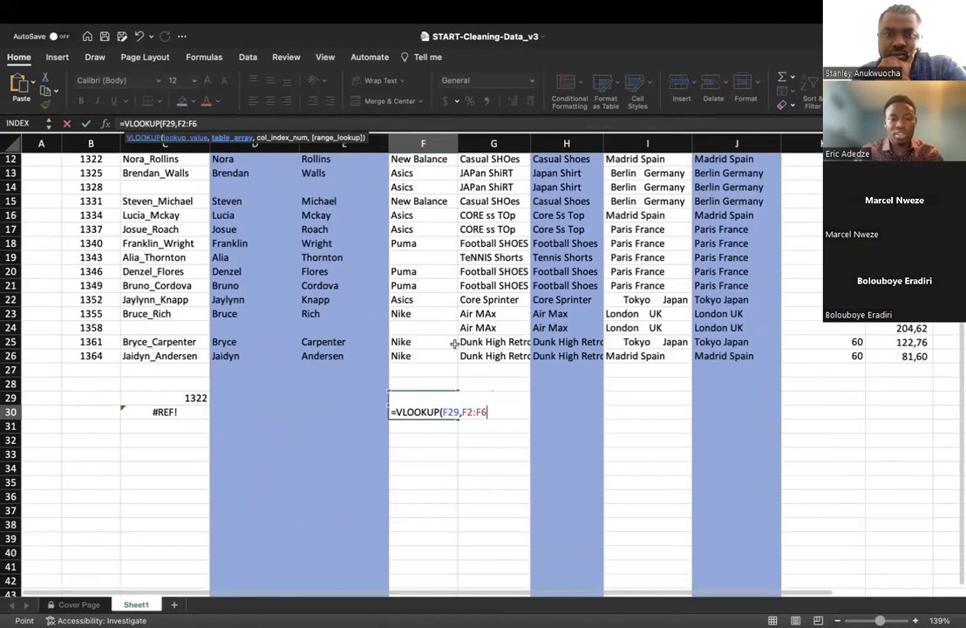
type(",")
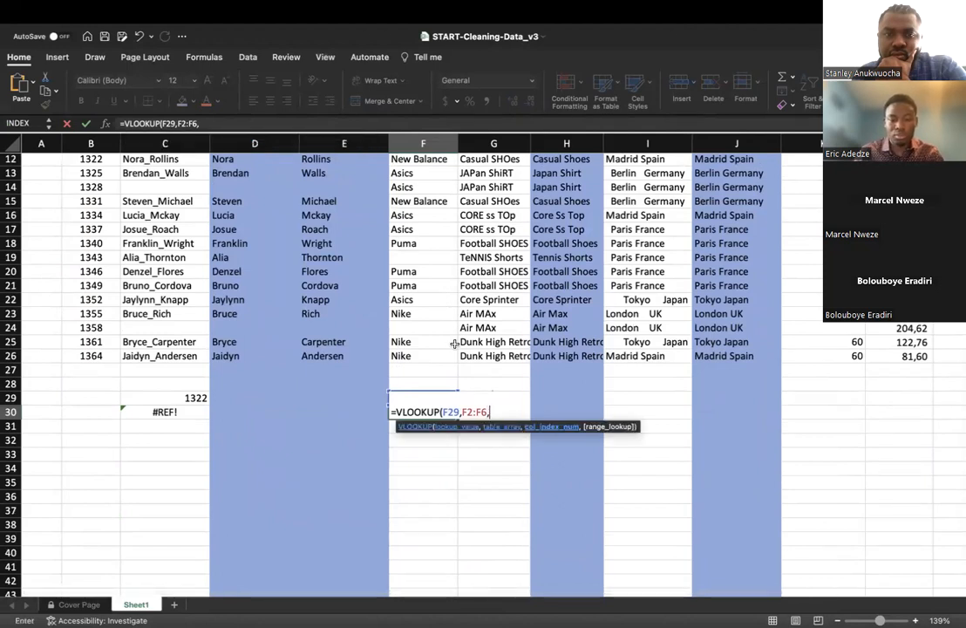
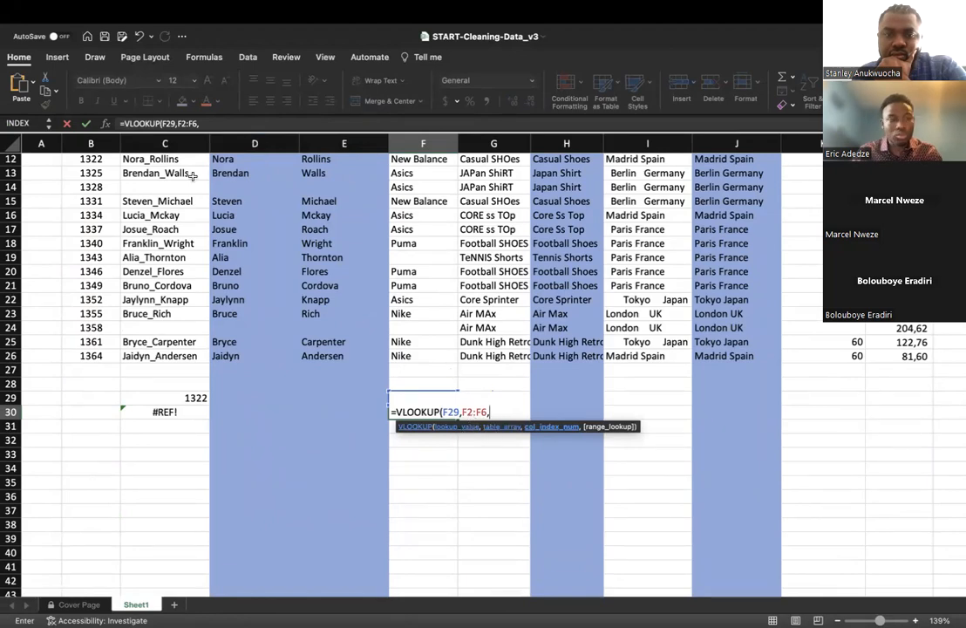
Step: Set the column index of the VLOOKUP in F30 to 3 and its range lookup to TRUE for an approximate match
scroll(338, 223, "up", 5)
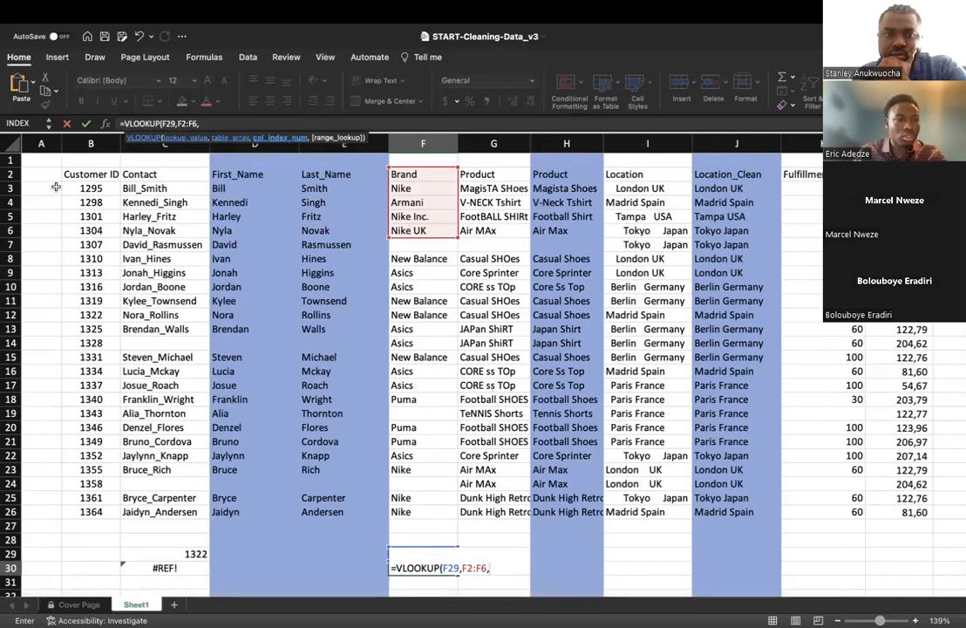
scroll(658, 550, "down", 3)
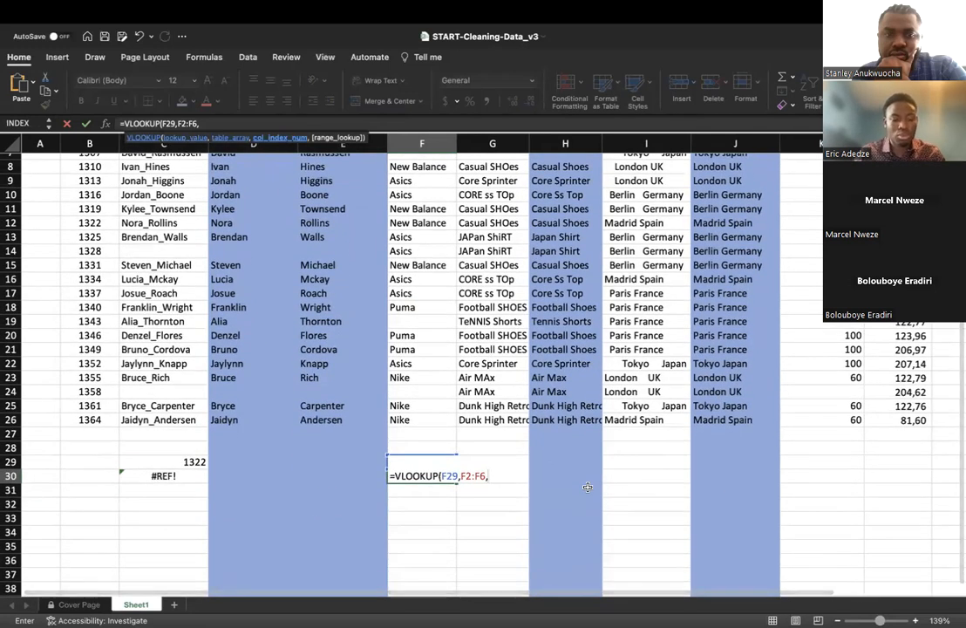
type("3")
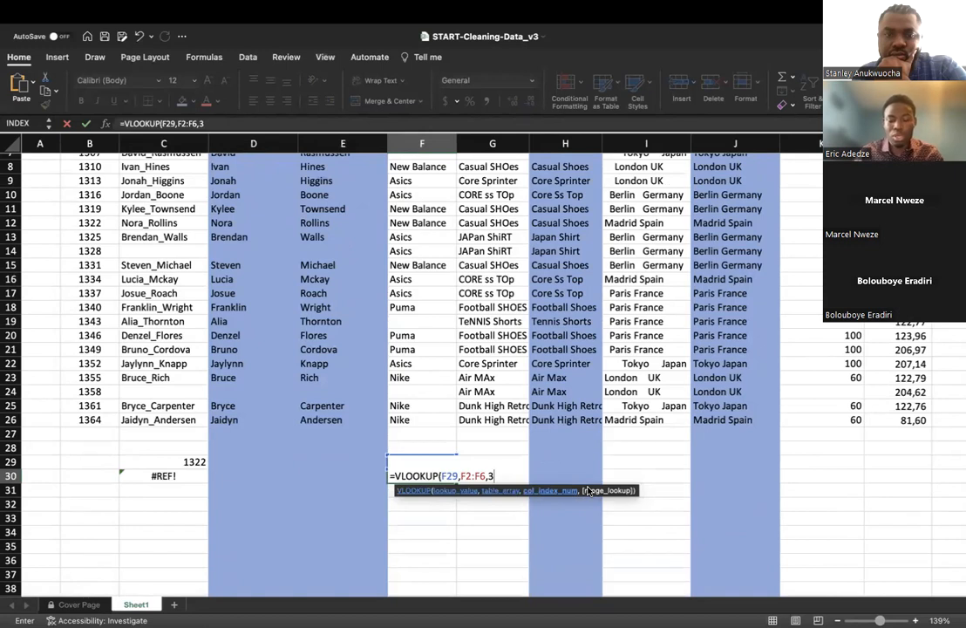
type(",")
double_click(560, 523)
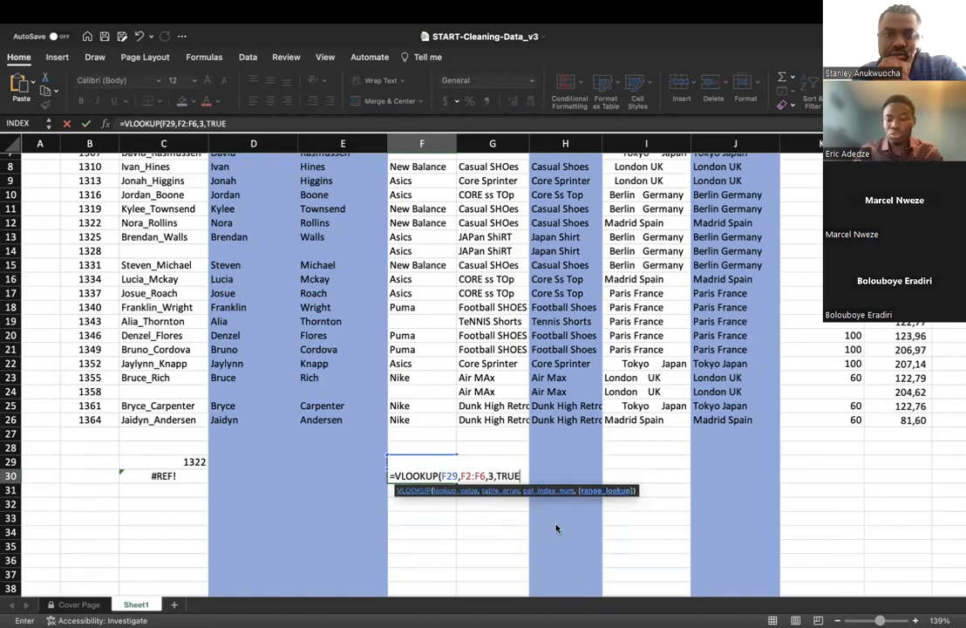
Step: Commit the VLOOKUP formula in F30 and check the cell's result
key("Return")
left_click(423, 476)
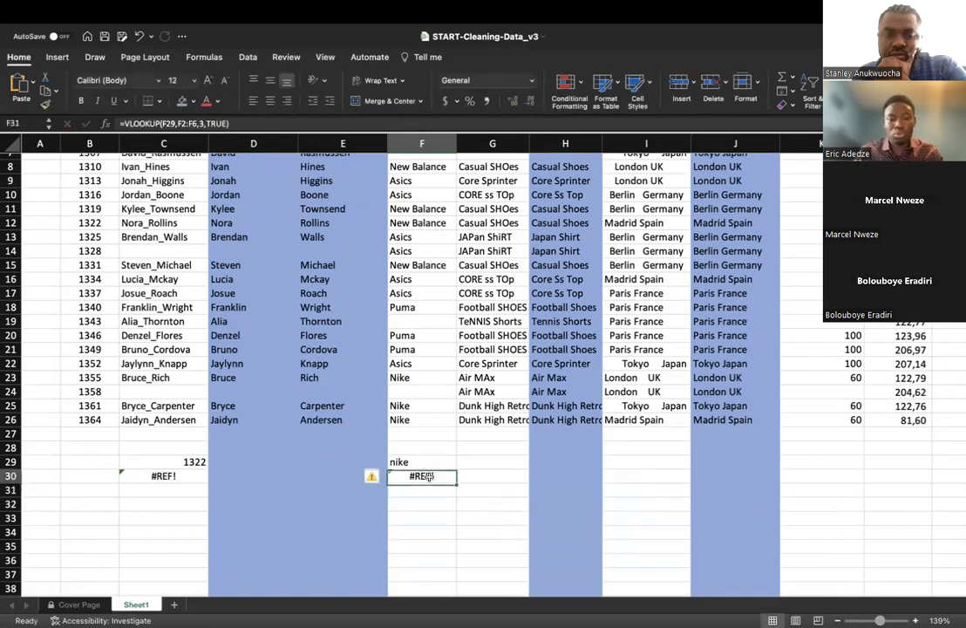
double_click(424, 476)
left_click(372, 483)
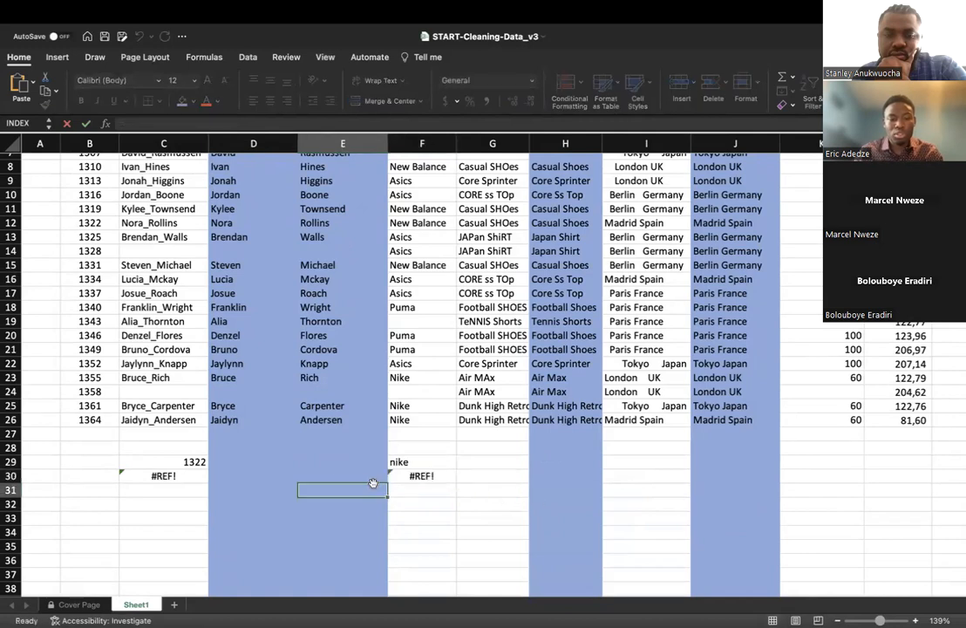
left_click(436, 475)
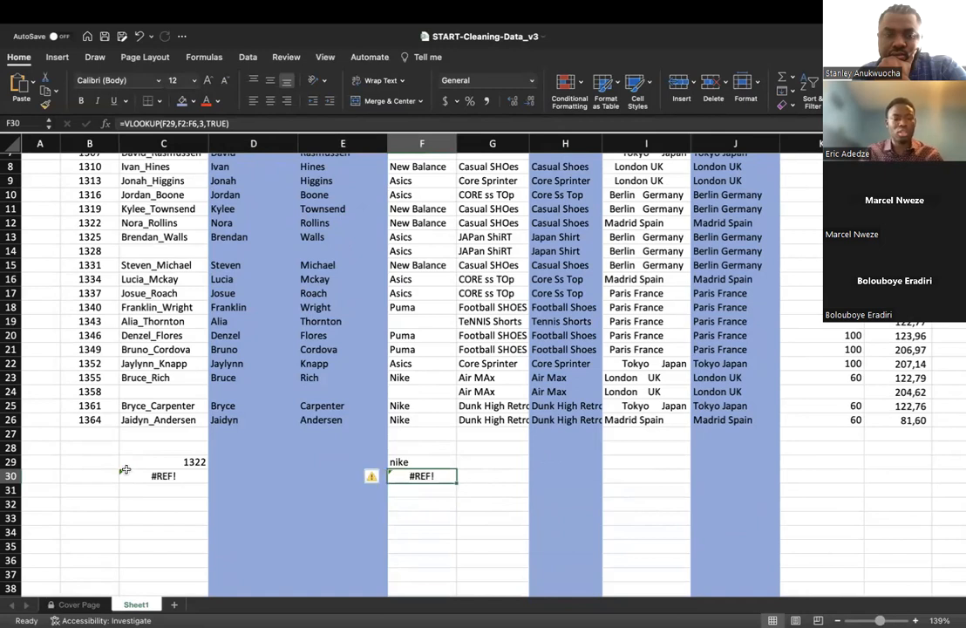
left_click(138, 506)
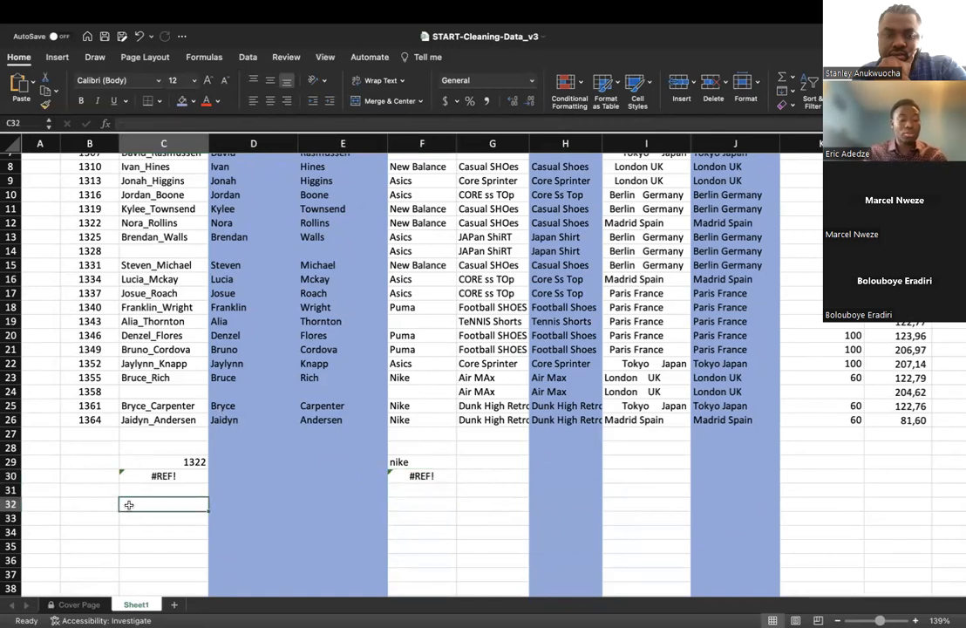
double_click(91, 490)
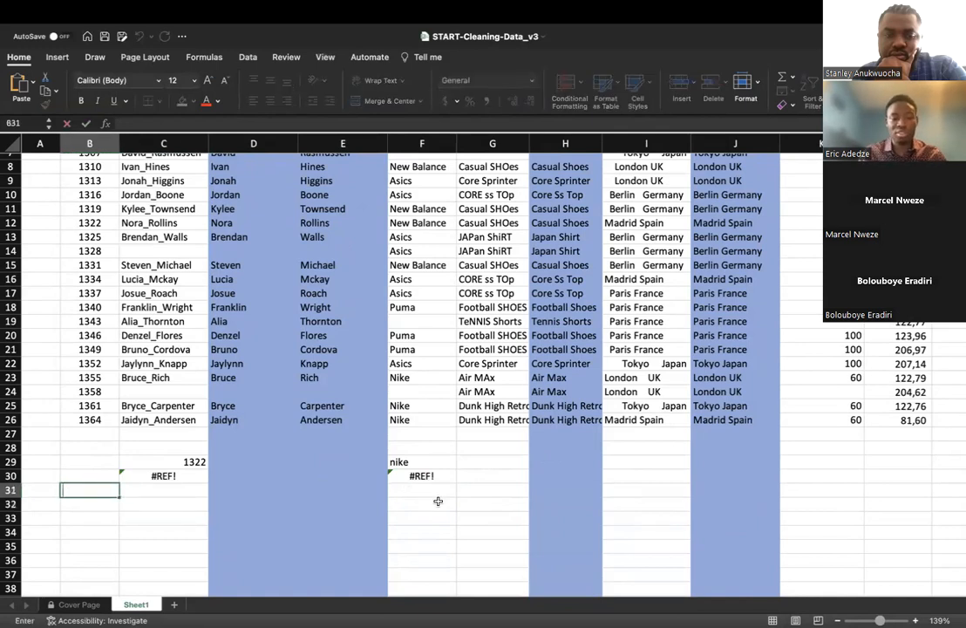
scroll(444, 490, "right", 3)
scroll(150, 459, "down", 1)
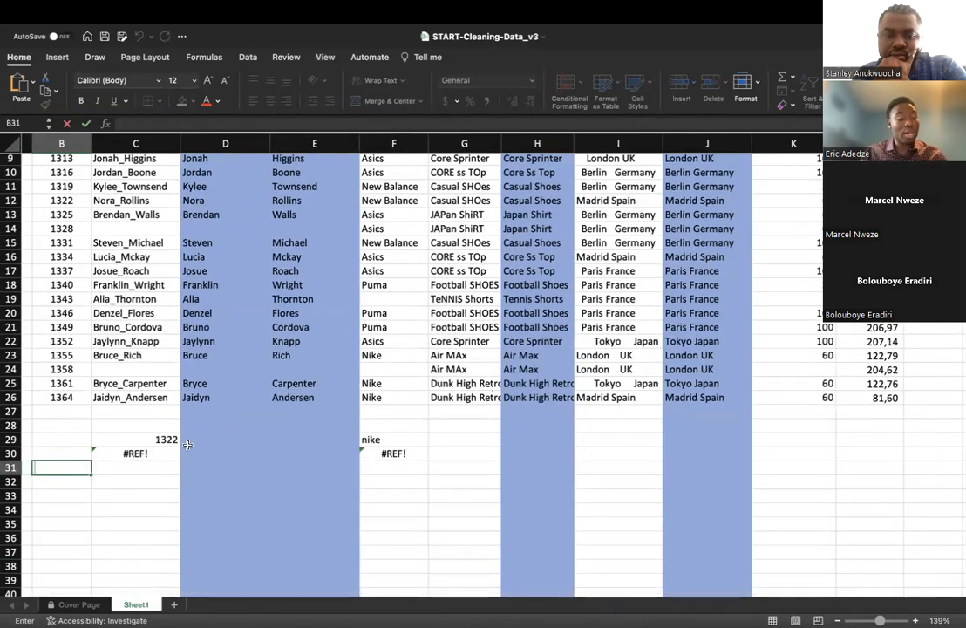
Step: Clear the VLOOKUP formula from C30 and begin an INDEX formula in its place
left_click(169, 442)
left_click(155, 454)
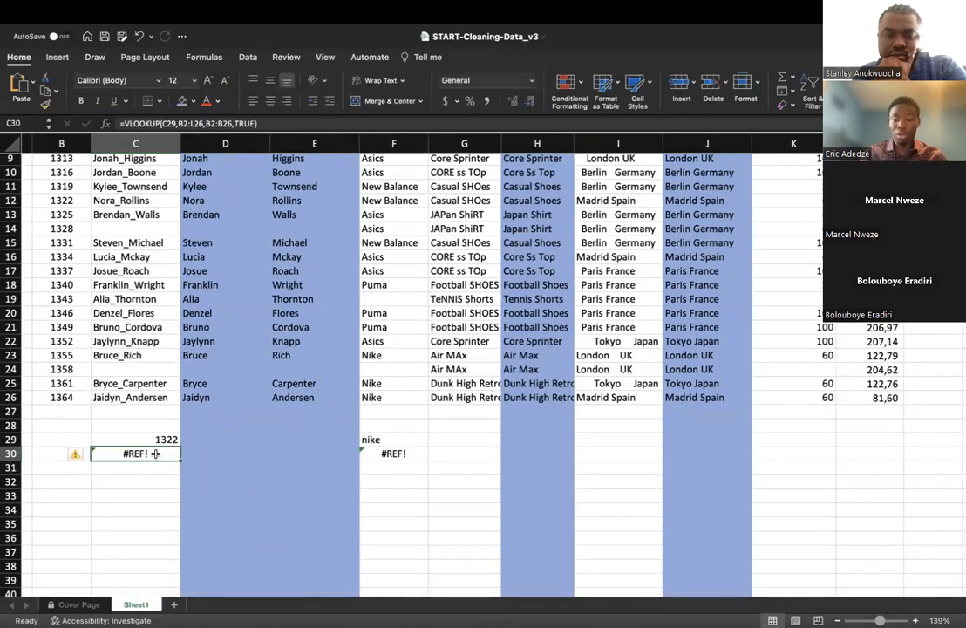
key("Delete")
type("=")
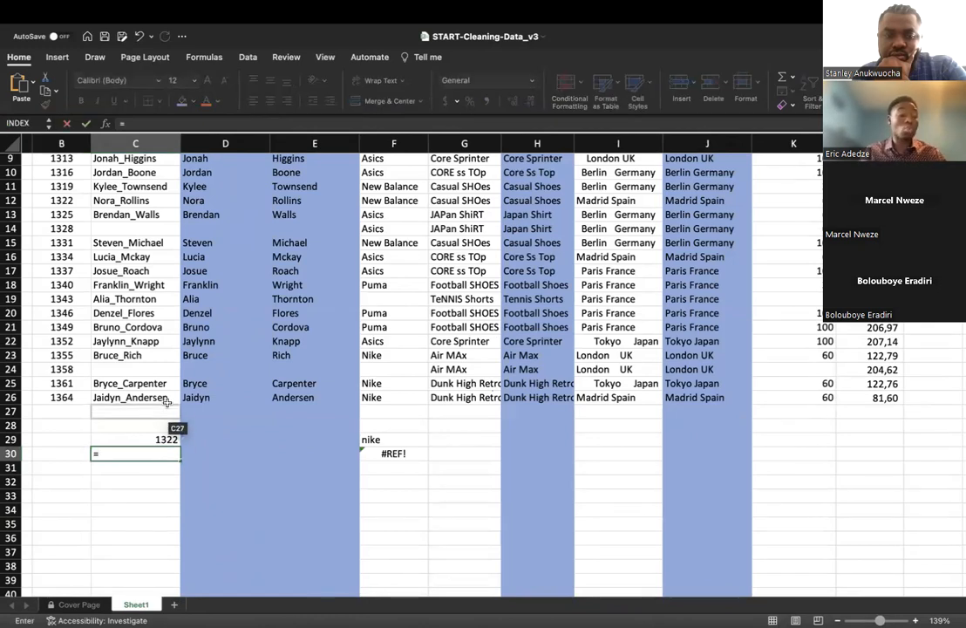
scroll(166, 410, "up", 2)
scroll(166, 402, "up", 3)
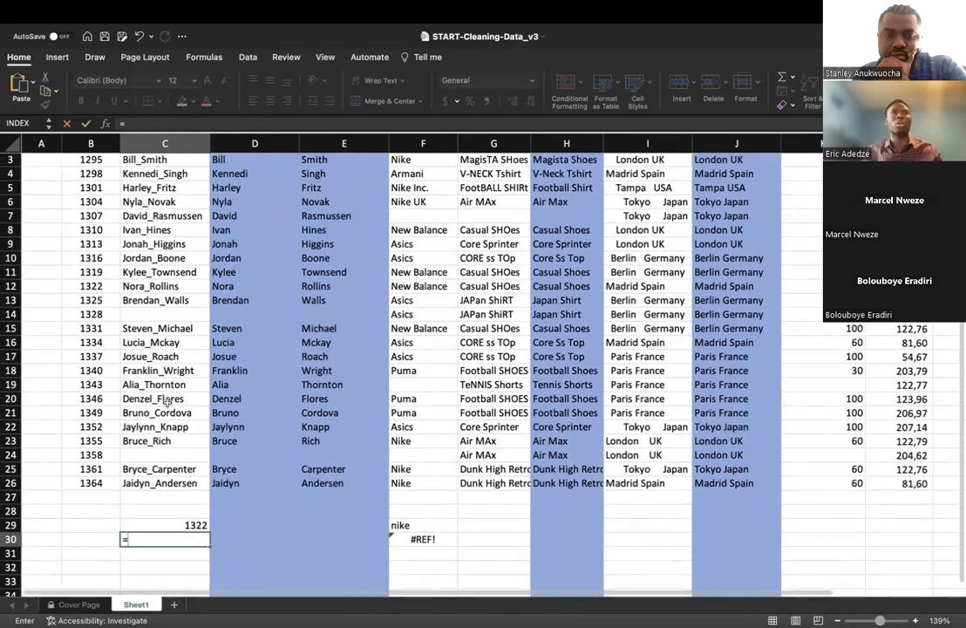
type("in")
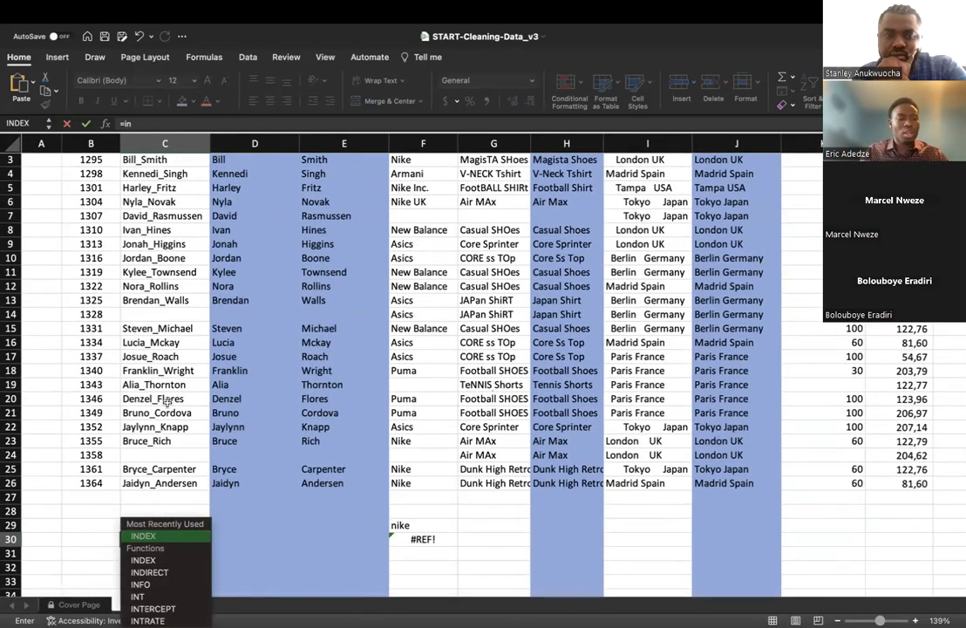
double_click(144, 535)
left_click(208, 536)
key("BackSpace")
key("BackSpace")
key("BackSpace")
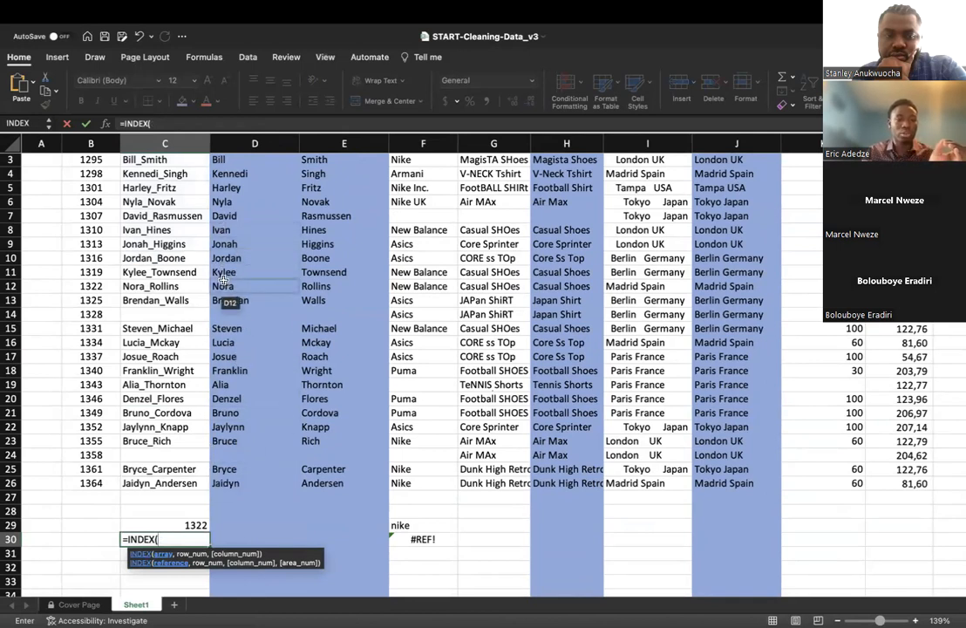
Step: Set the range L2:L26 as the array of the INDEX formula in C30
scroll(800, 242, "up", 2)
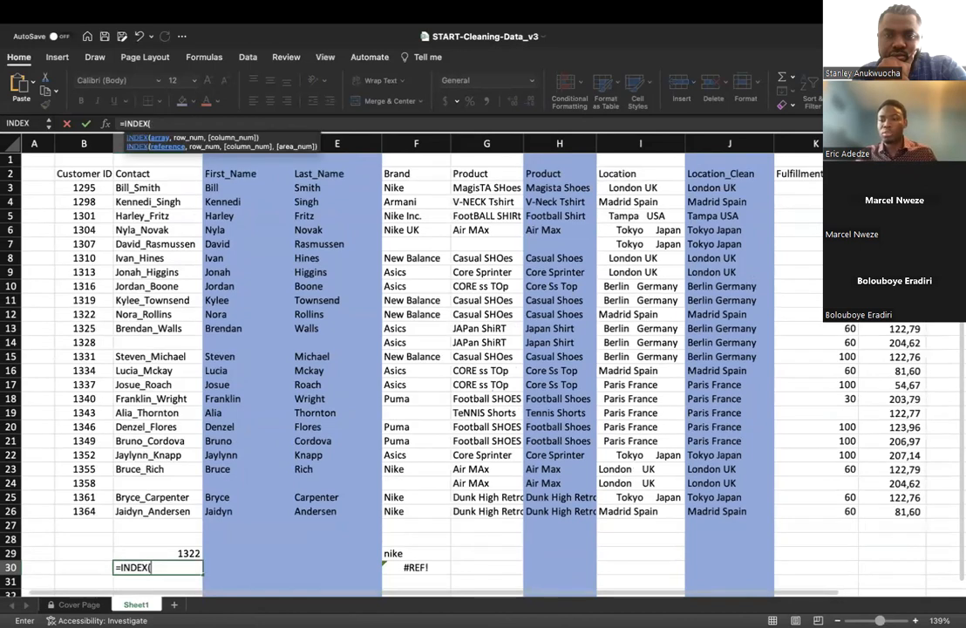
left_click(892, 174)
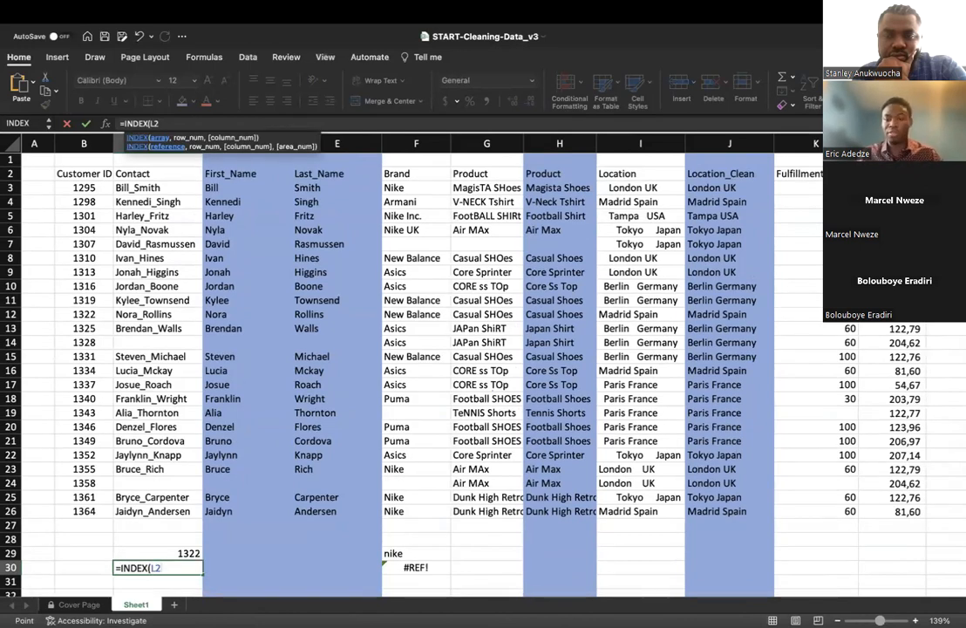
key("super+shift+Down")
scroll(488, 317, "down", 5)
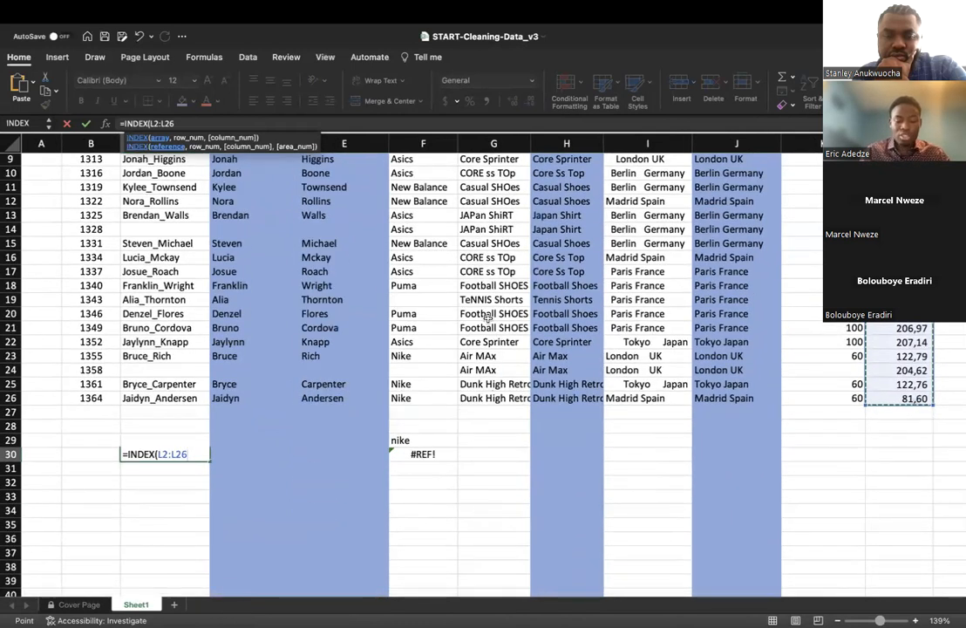
Step: Nest a MATCH function as the row number argument of the INDEX formula in C30
type(",ma")
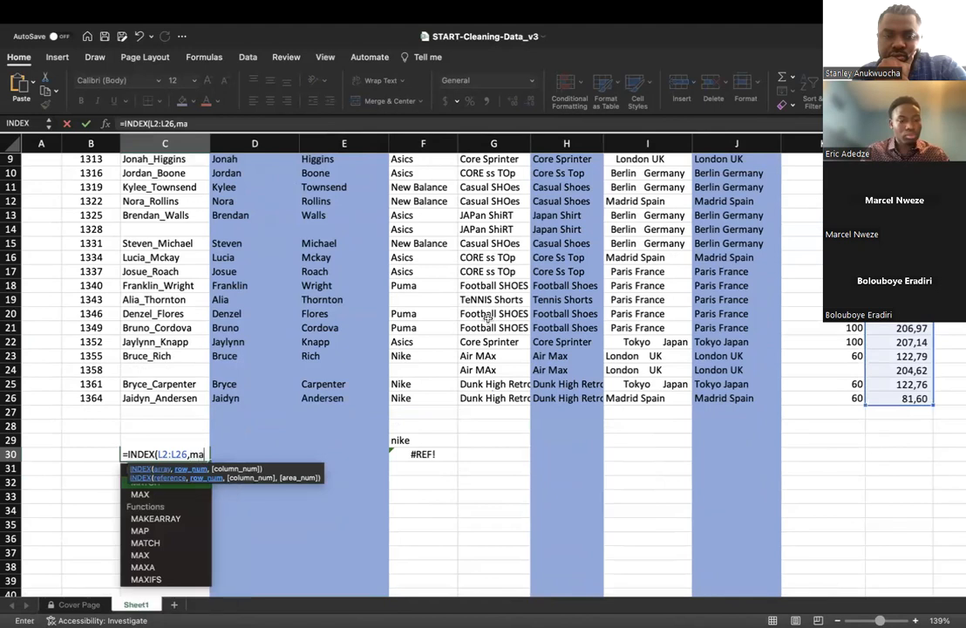
key("Down")
key("Down")
key("Down")
key("Down")
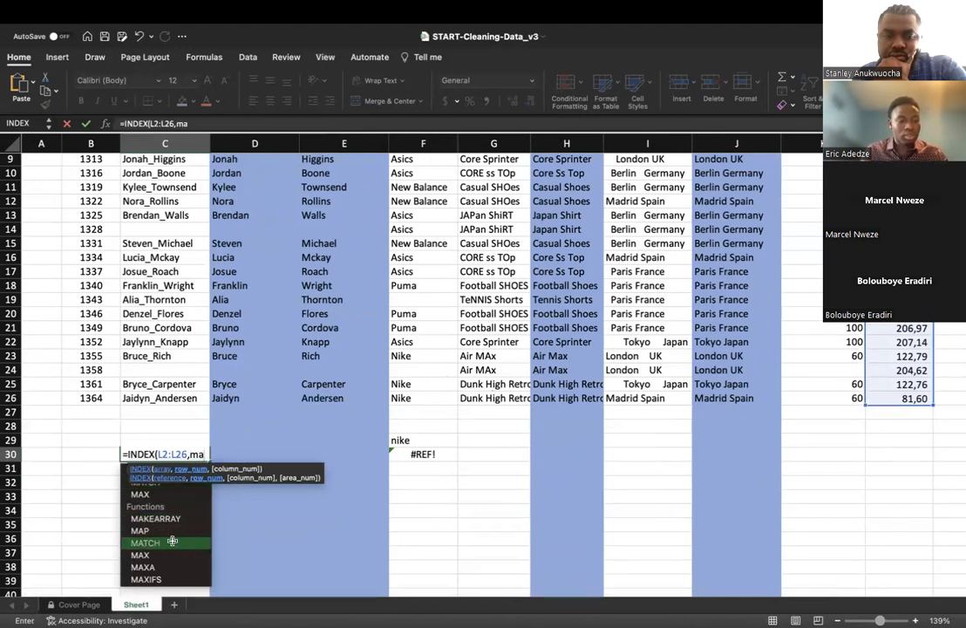
key("Tab")
key("Down")
key("Down")
key("Down")
key("Down")
key("Down")
key("Down")
key("BackSpace")
key("BackSpace")
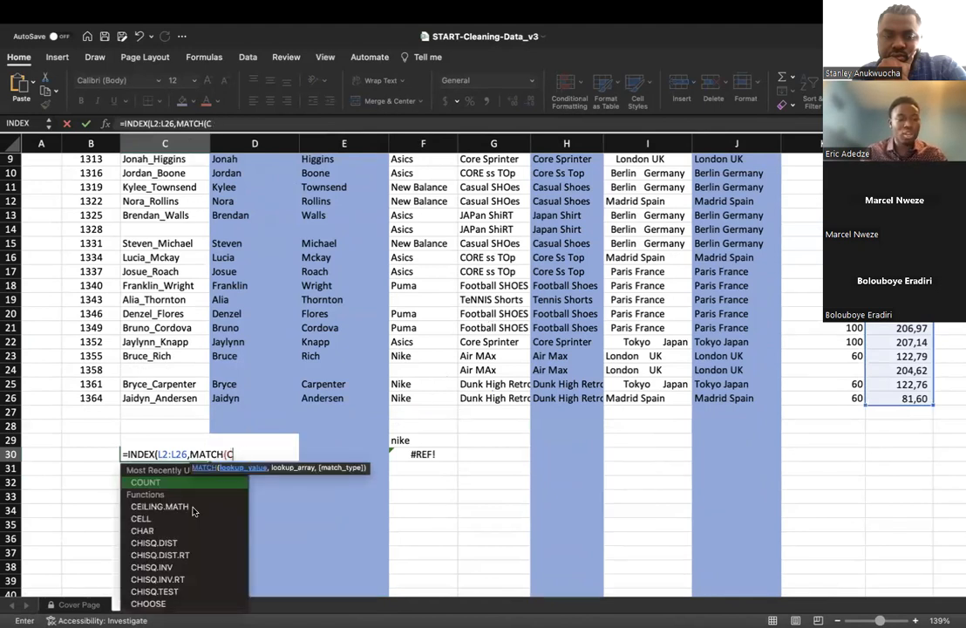
key("BackSpace")
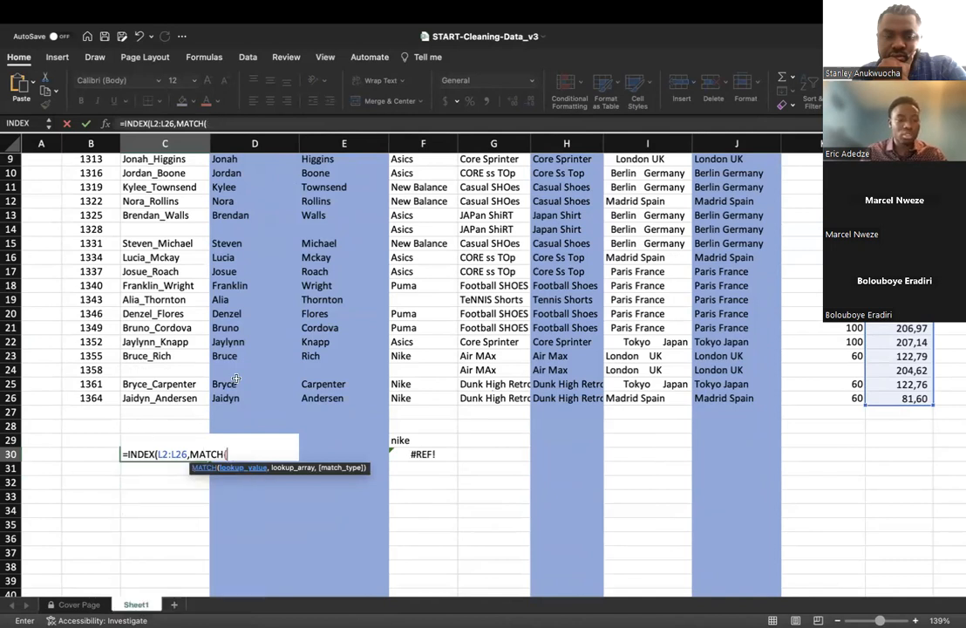
scroll(278, 407, "up", 1)
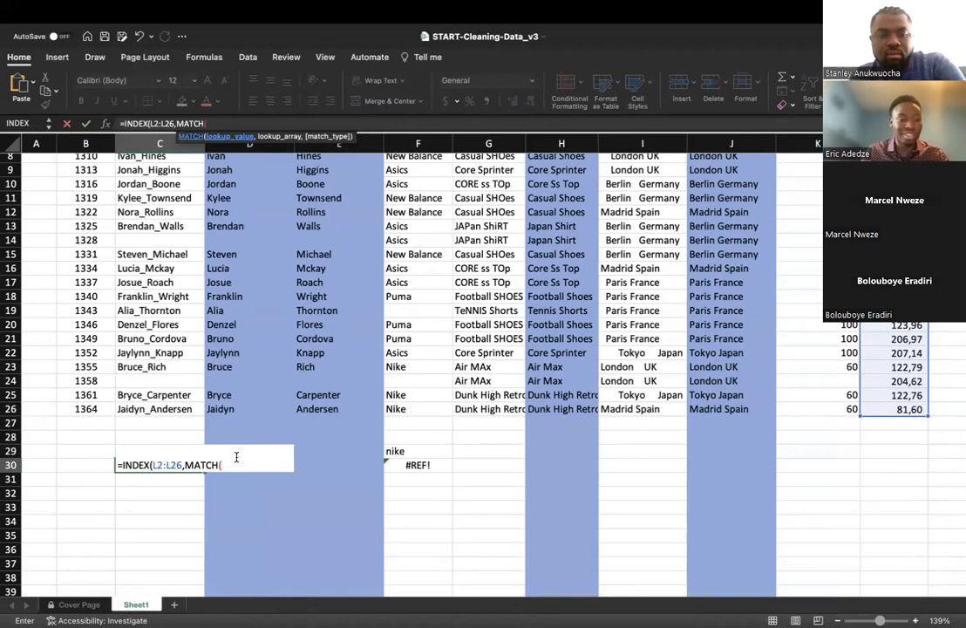
key("BackSpace")
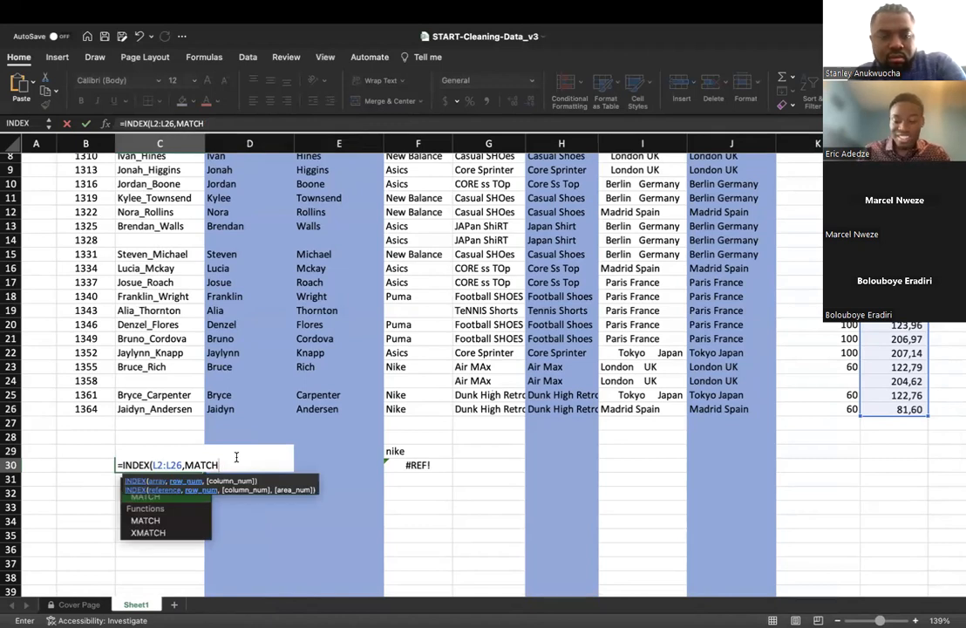
type("(")
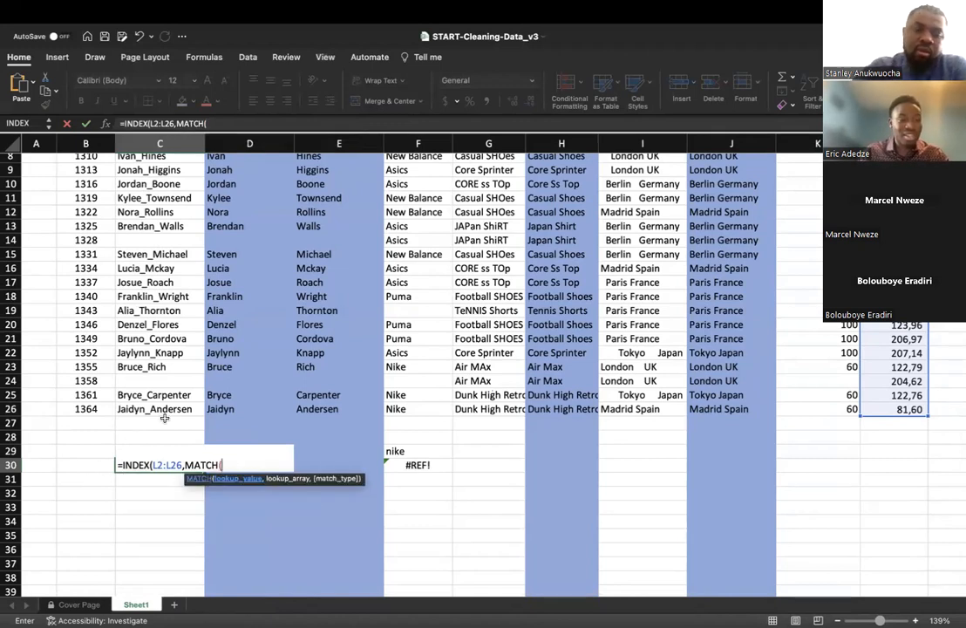
Step: Set F29, the cell containing nike, as the lookup value of the nested MATCH
scroll(164, 417, "up", 2)
scroll(164, 417, "up", 3)
scroll(398, 457, "down", 2)
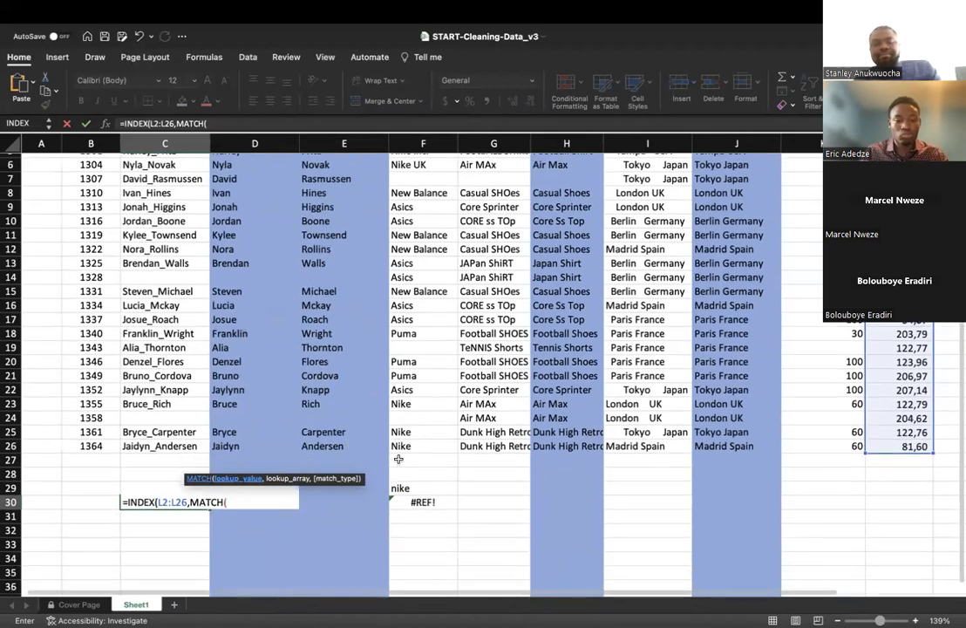
scroll(397, 457, "down", 2)
left_click(397, 457)
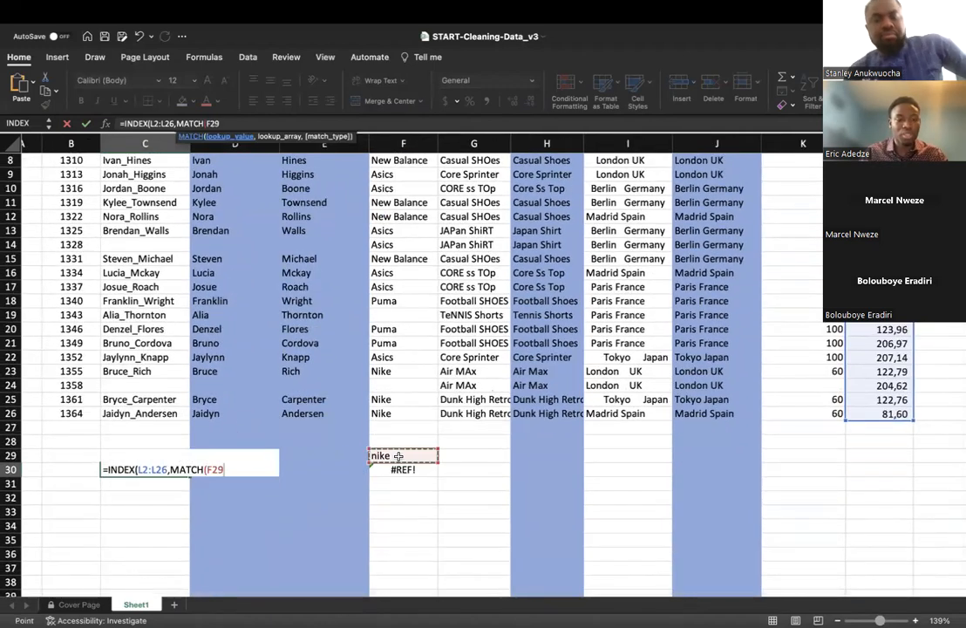
type(",")
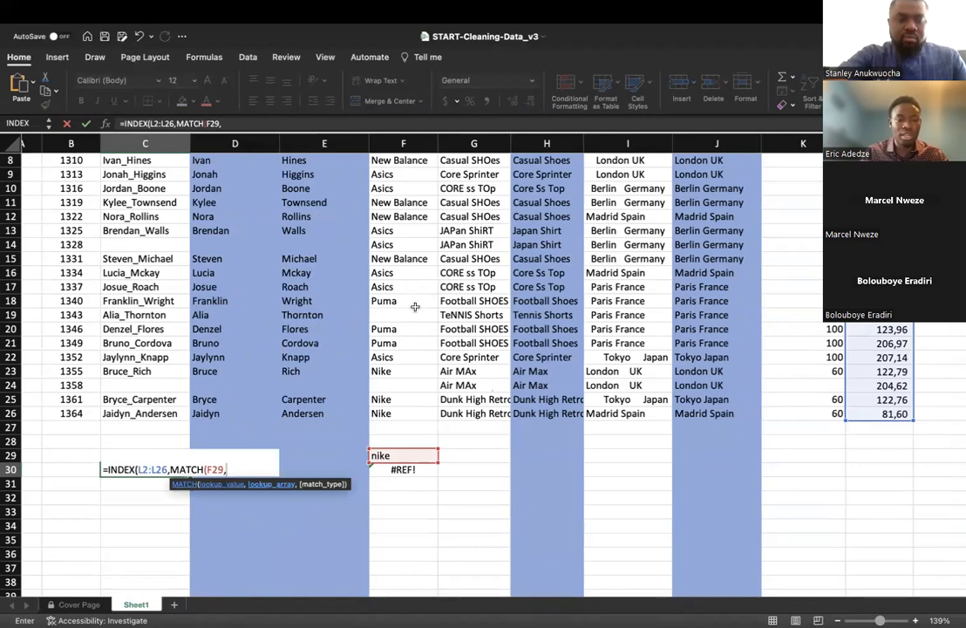
Step: Set the Brand range F2:F6 as the lookup array of the nested MATCH
scroll(415, 307, "up", 5)
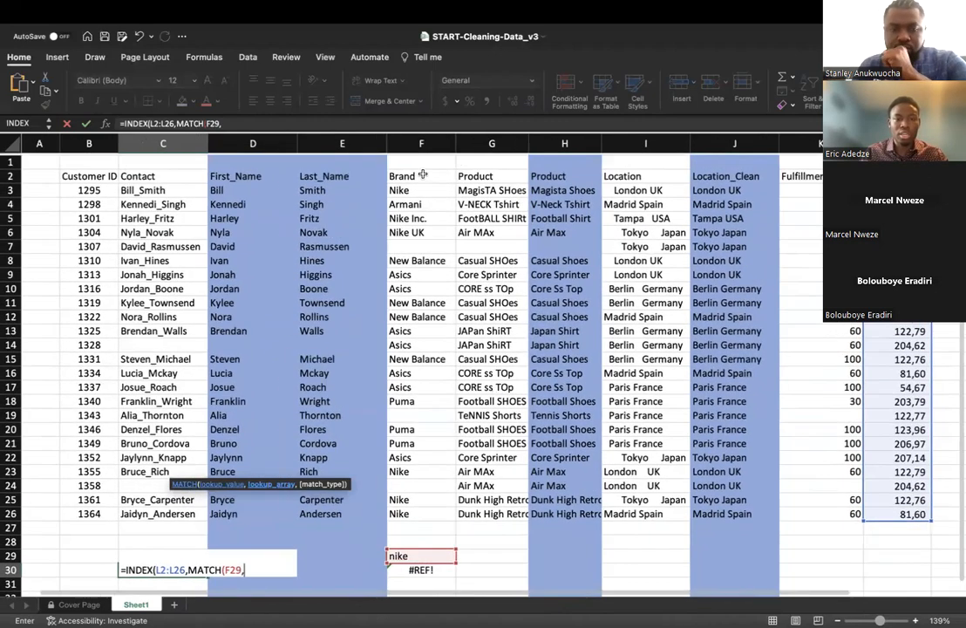
left_click_drag(422, 174, 420, 231)
type(",")
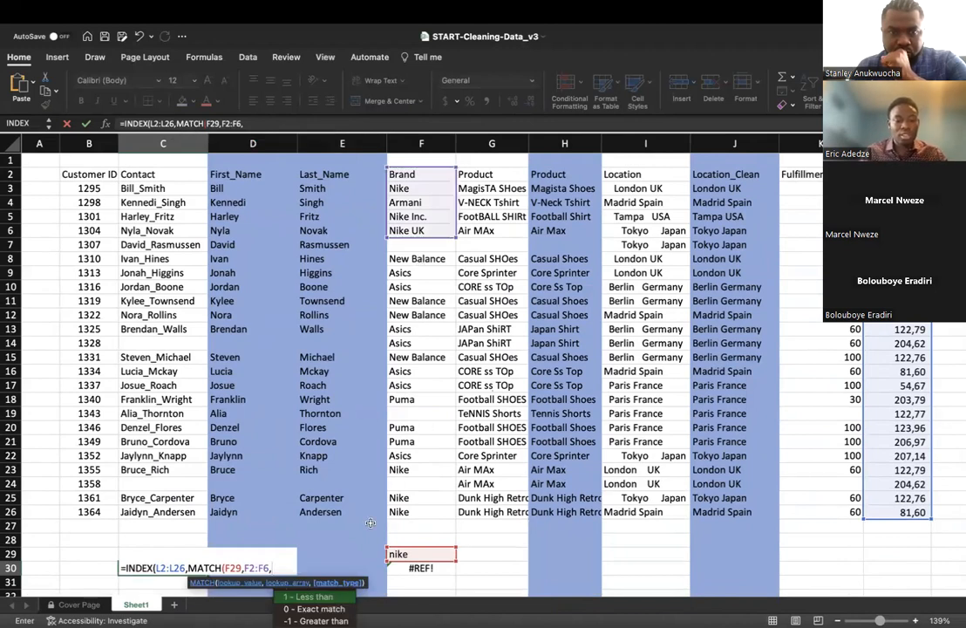
Step: Set the match type of the nested MATCH to 0 for an exact match
scroll(369, 523, "down", 3)
left_click(276, 513)
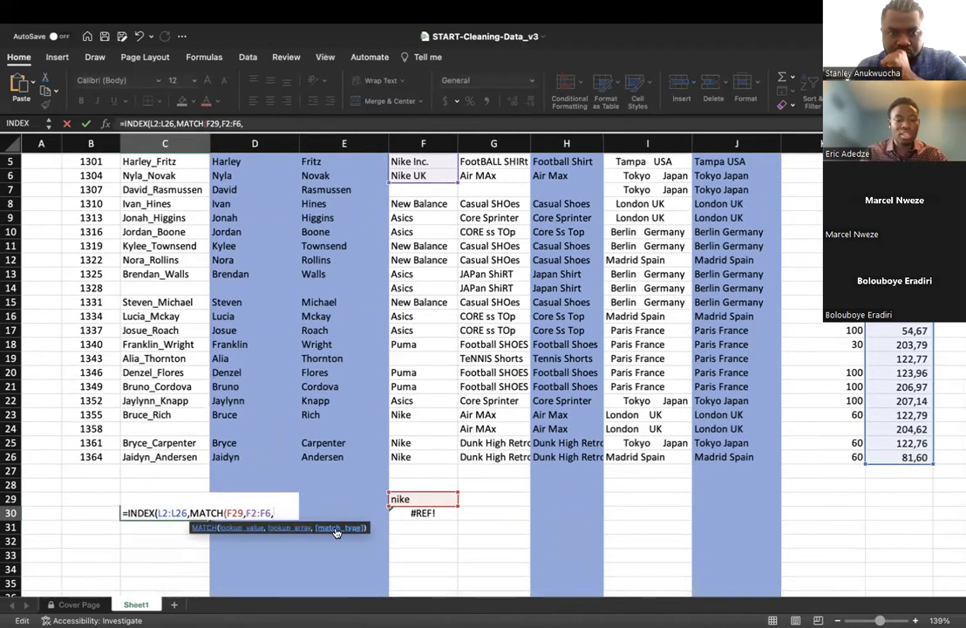
key("BackSpace")
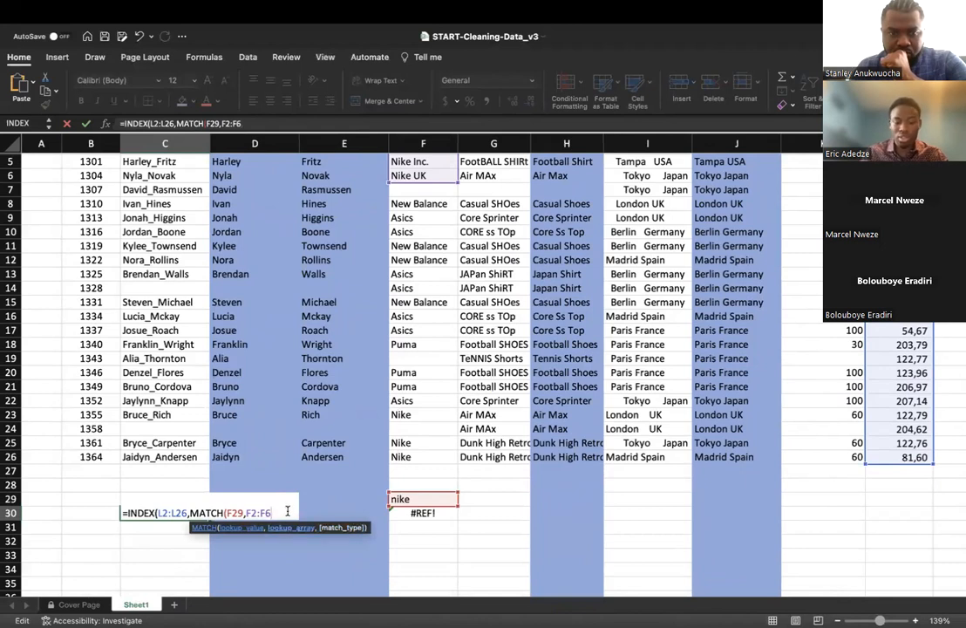
type(",")
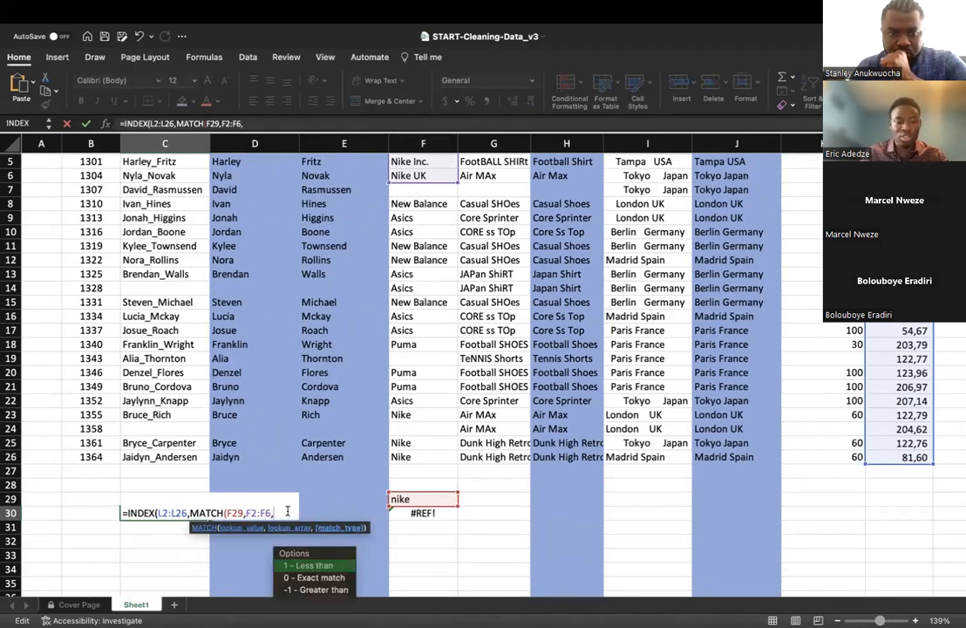
left_click(325, 590)
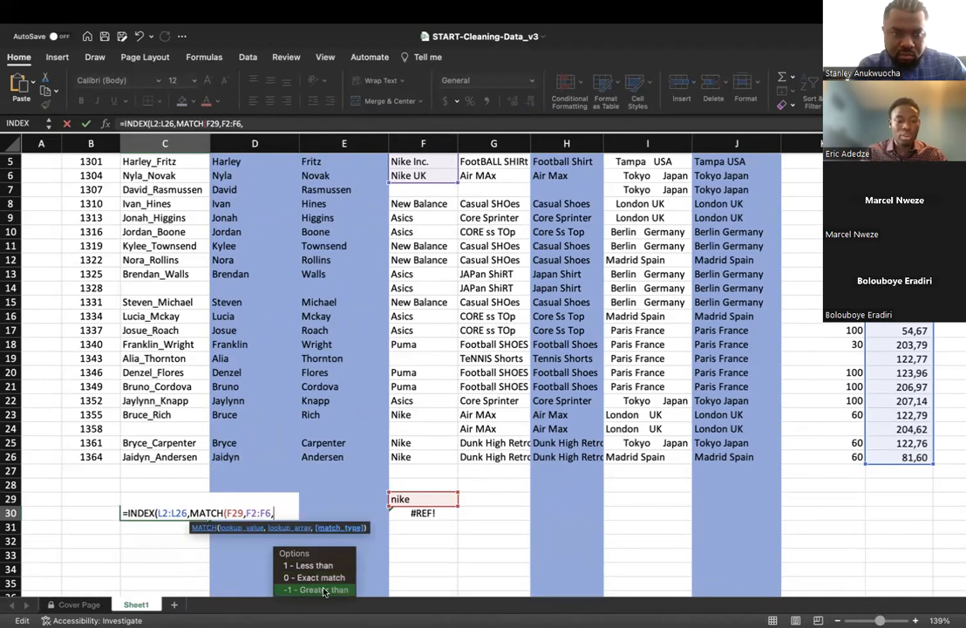
double_click(325, 578)
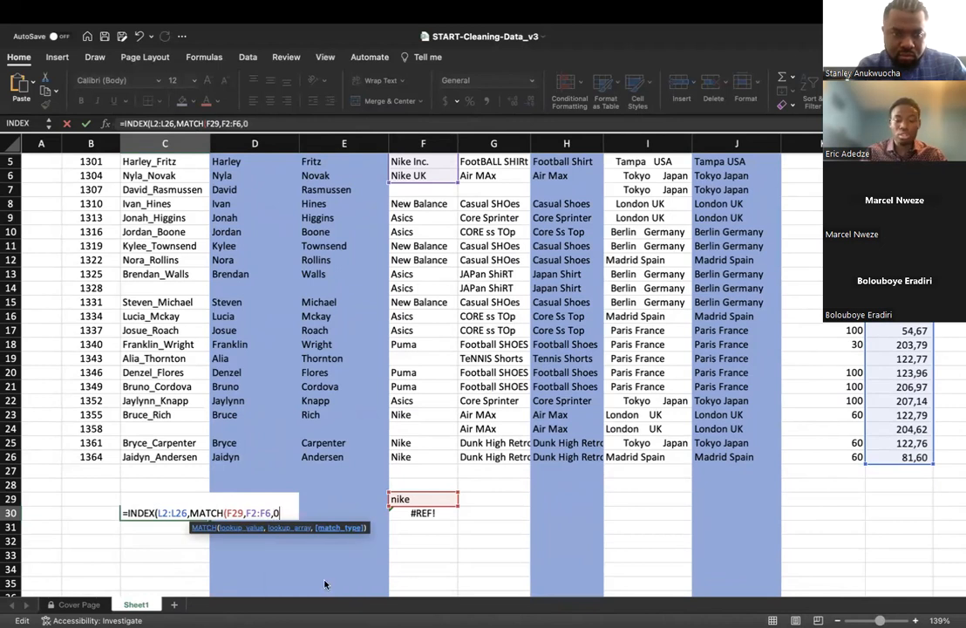
Step: Close the MATCH function and commit the formula in C30, accepting the suggested correction =INDEX(L2:L26,MATCH(F29,F2:F6,0))
type(")")
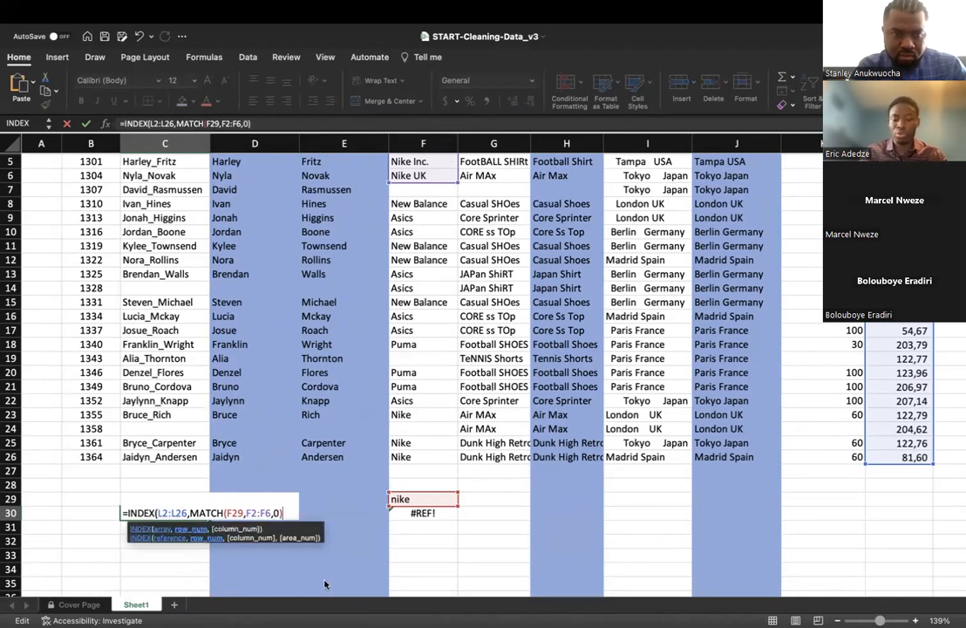
key("Return")
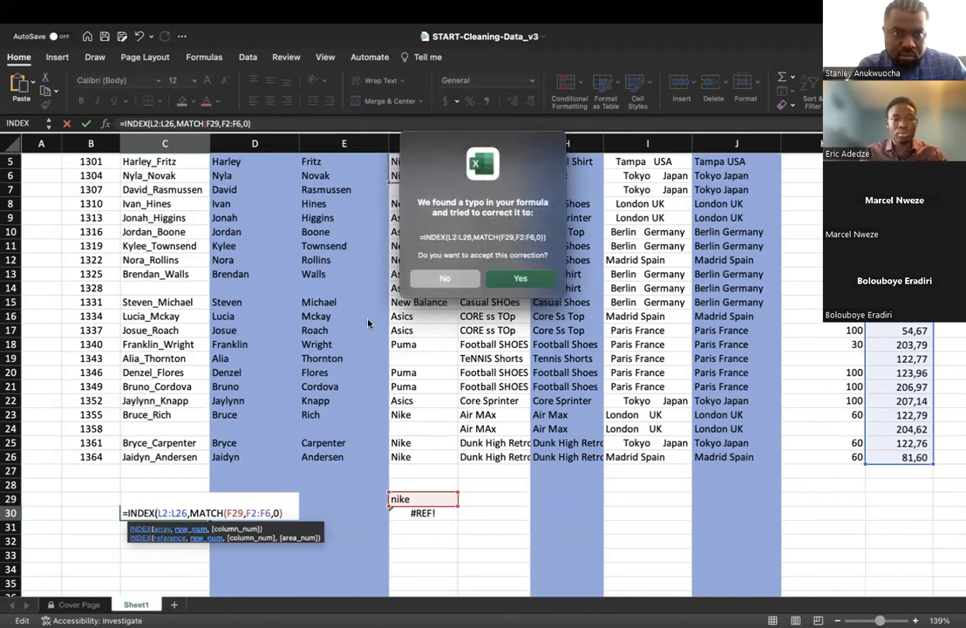
left_click(521, 279)
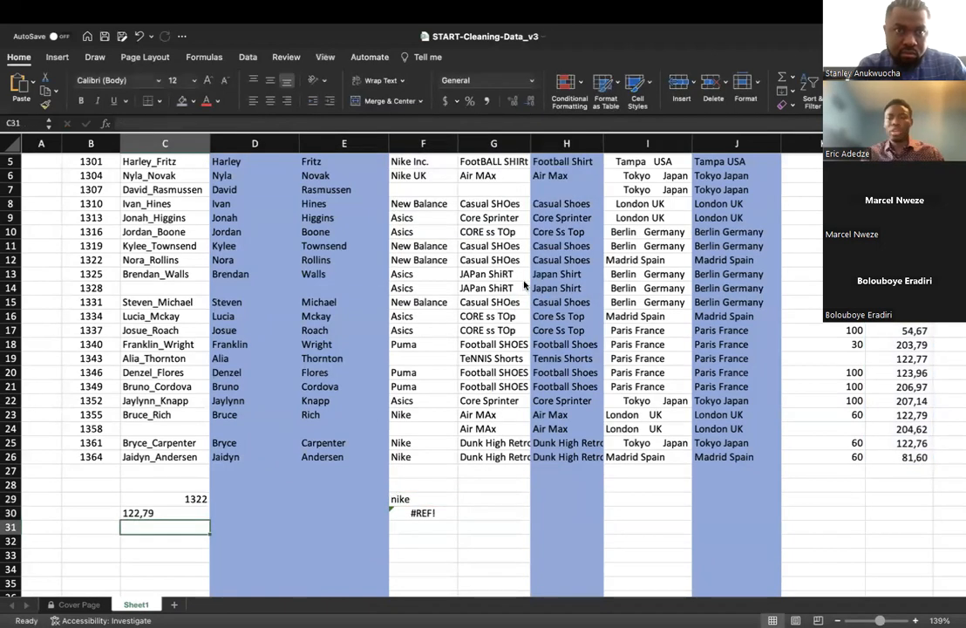
scroll(519, 177, "up", 1)
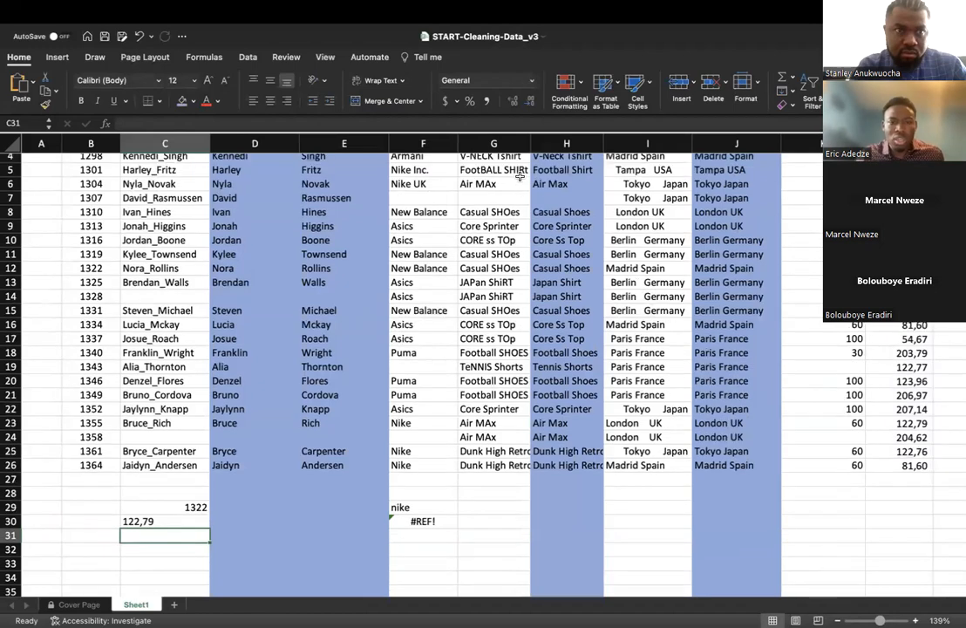
Step: Examine the first Nike record in row 3 as the match for the brand lookup in C30
scroll(520, 177, "up", 2)
left_click(404, 178)
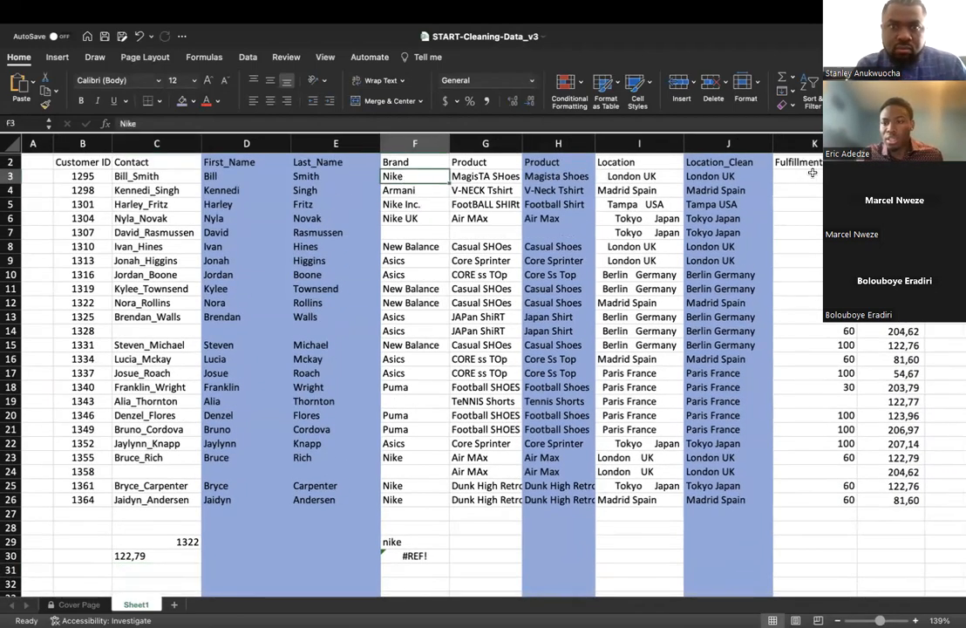
left_click(10, 177)
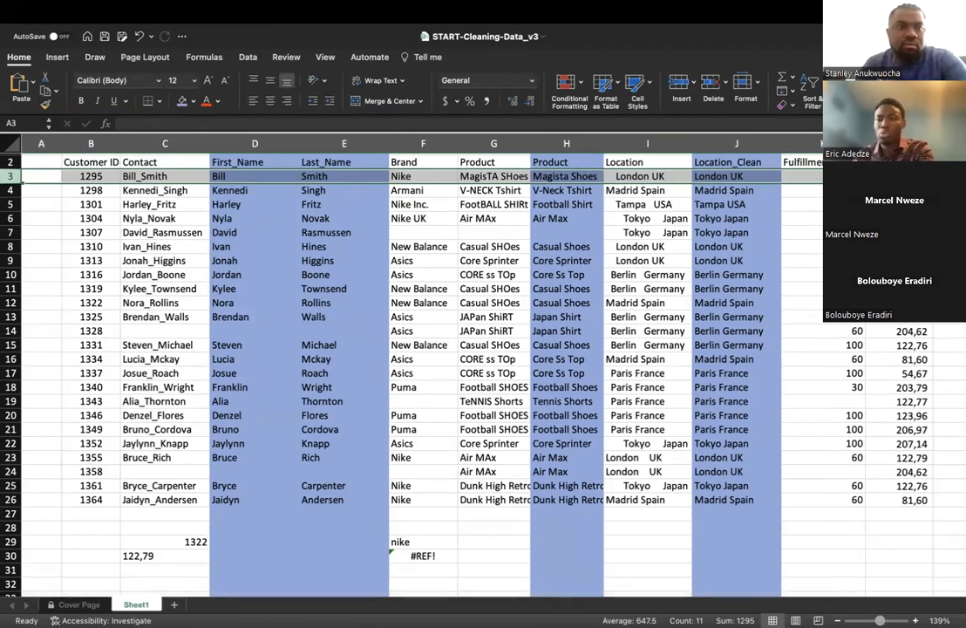
Step: Clear the INDEX/MATCH formula from C30
scroll(190, 475, "down", 3)
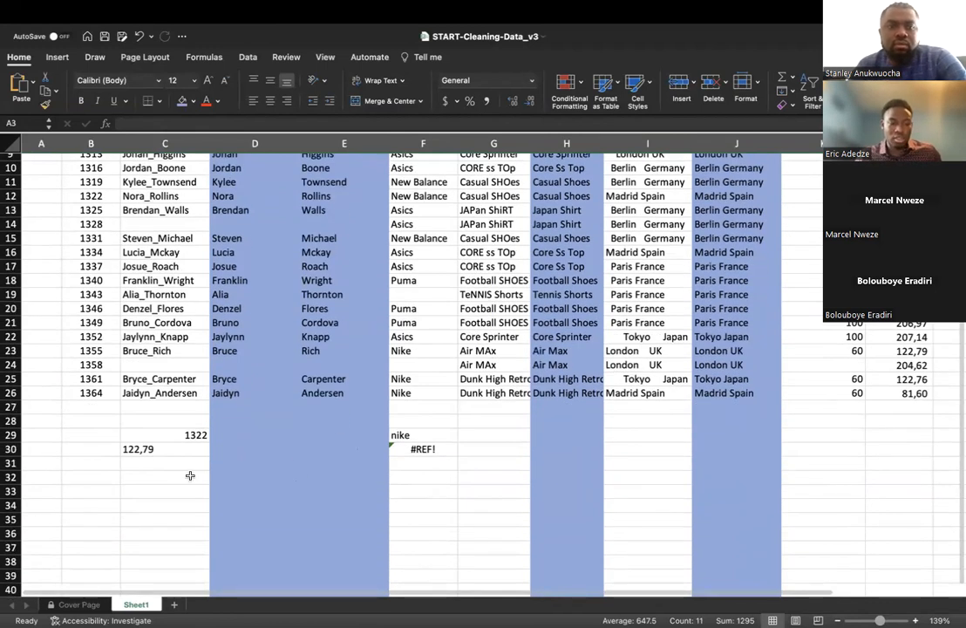
double_click(162, 449)
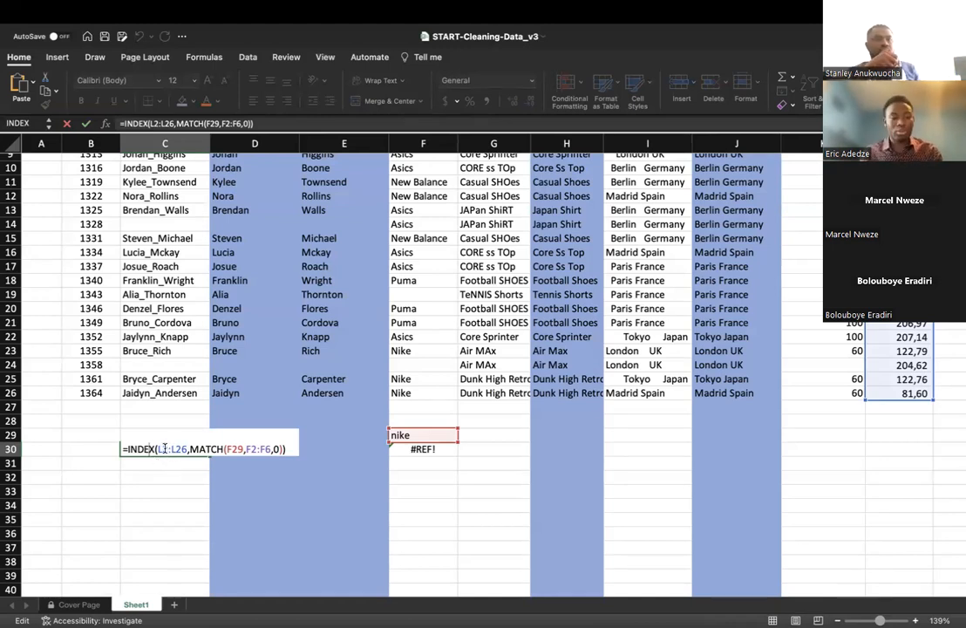
double_click(164, 448)
key("Return")
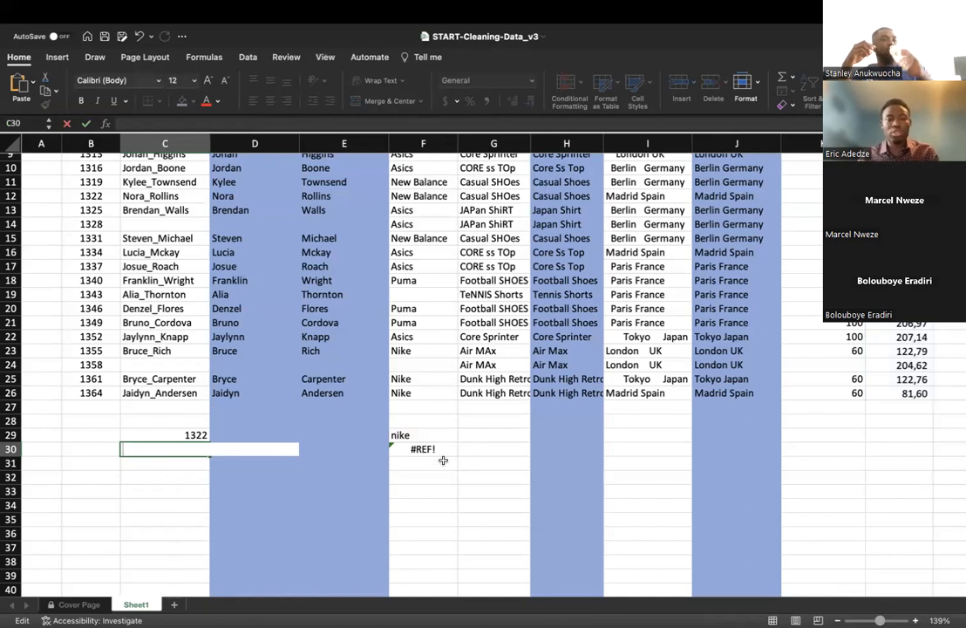
Step: Pick out the first Puma record in row 18 and enter Puma in G29 as the brand to look up
scroll(424, 454, "up", 5)
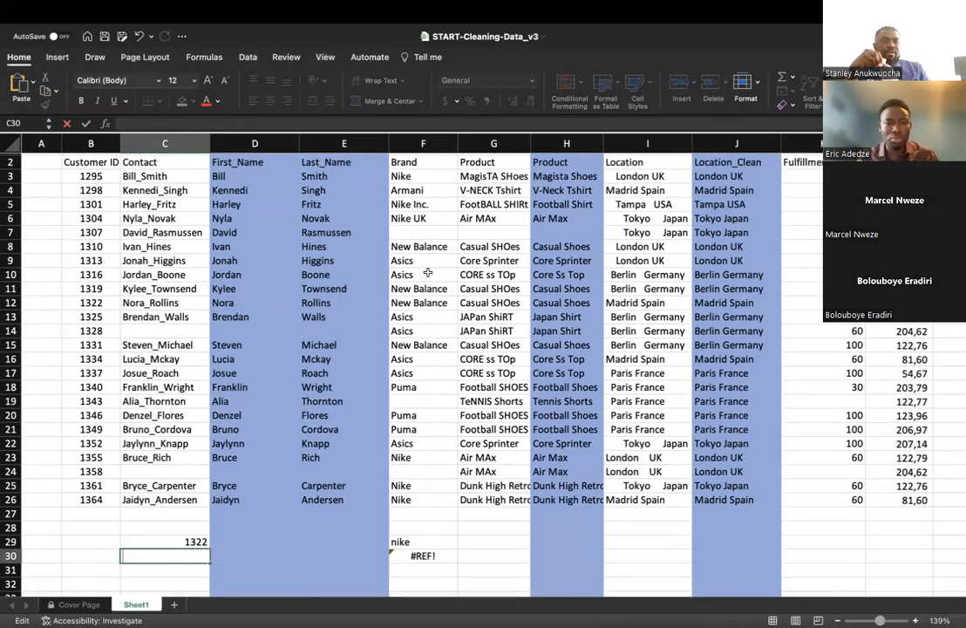
left_click(13, 387)
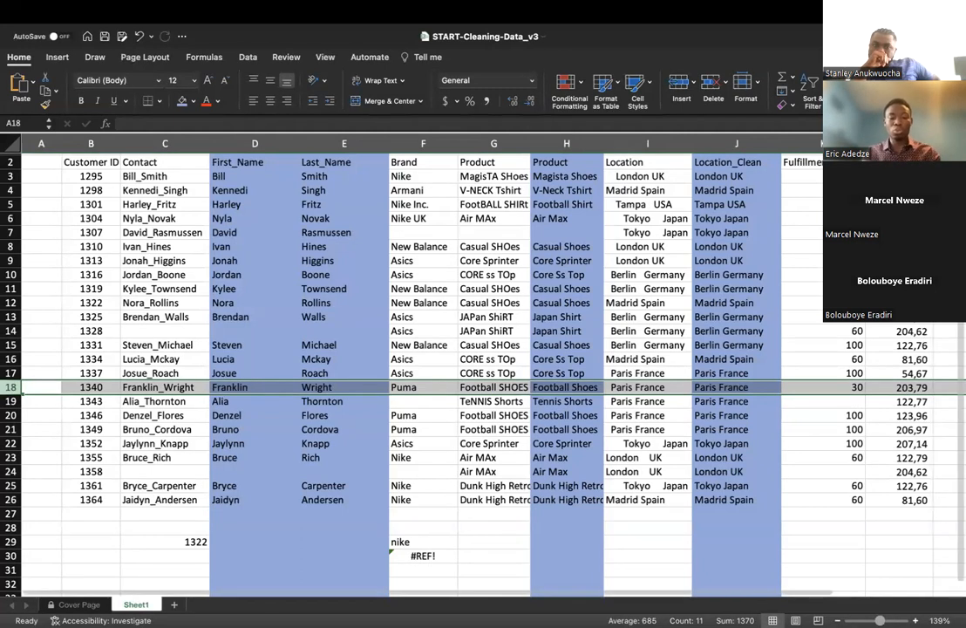
left_click(483, 539)
type("Pu")
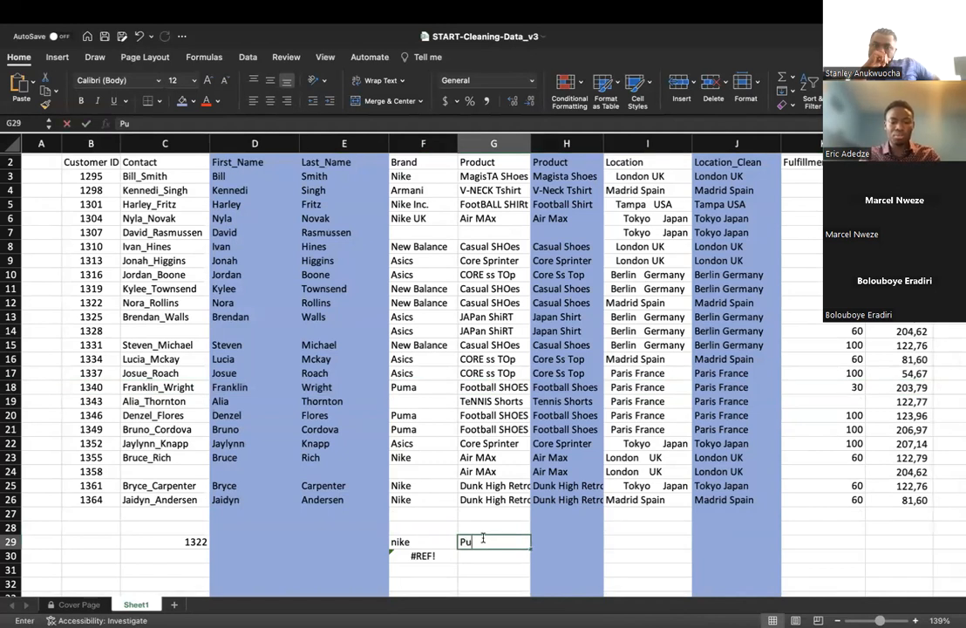
type("ma")
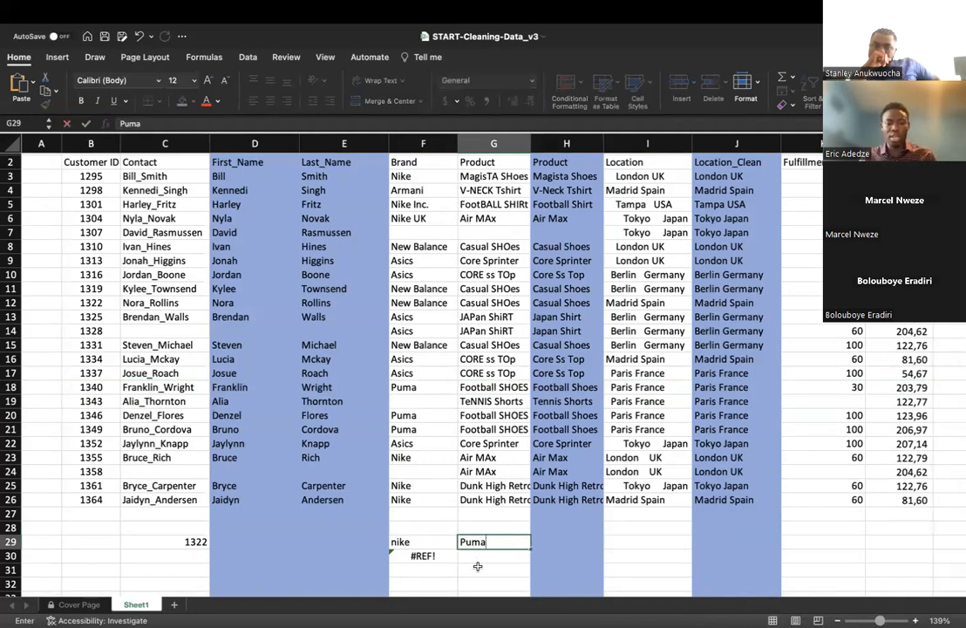
Step: Start an INDEX formula in G31 with the range L2:L26 as its array
left_click(481, 566)
scroll(482, 567, "down", 3)
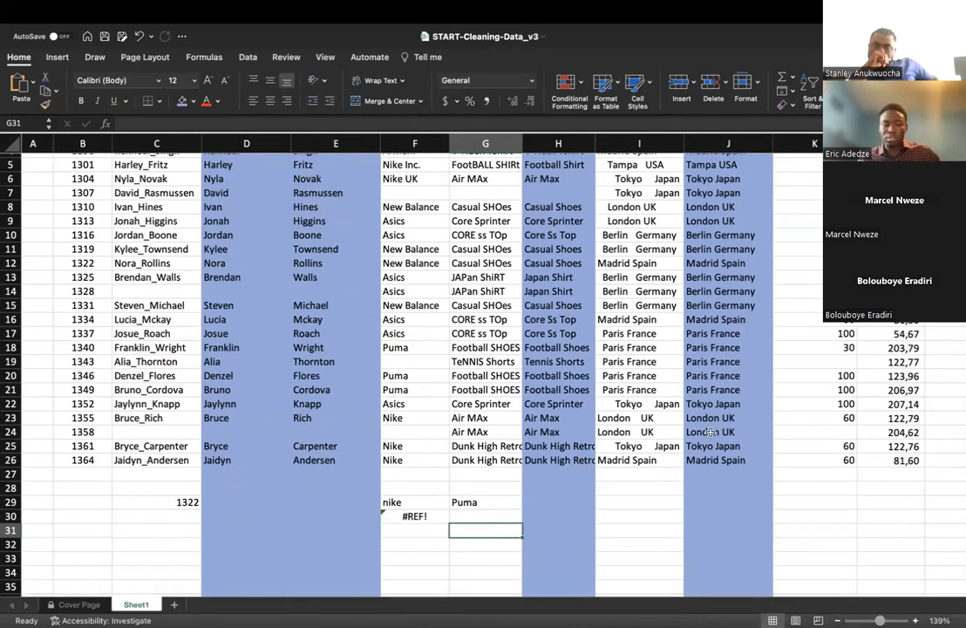
type("=")
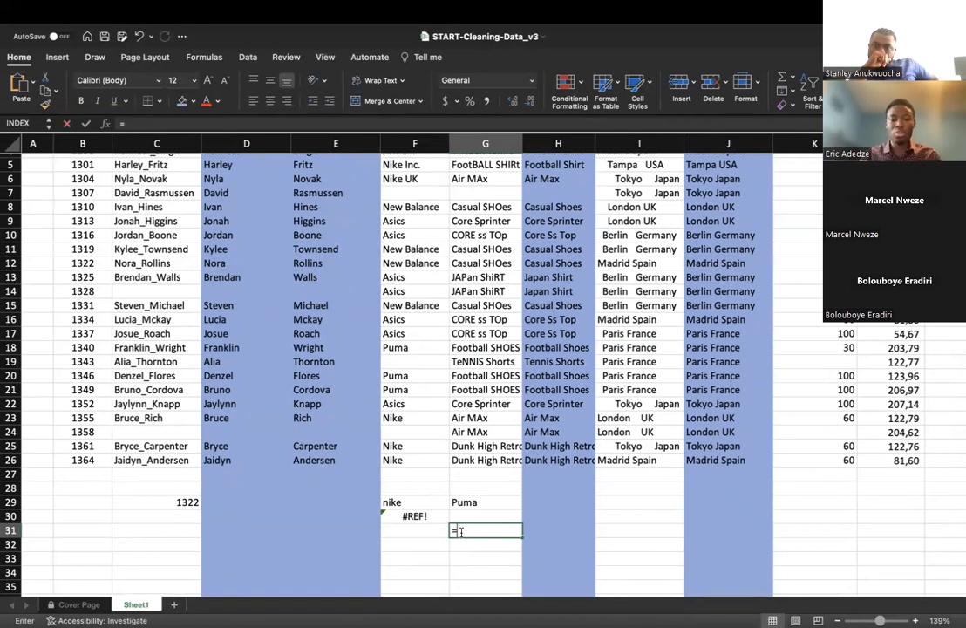
type("ind")
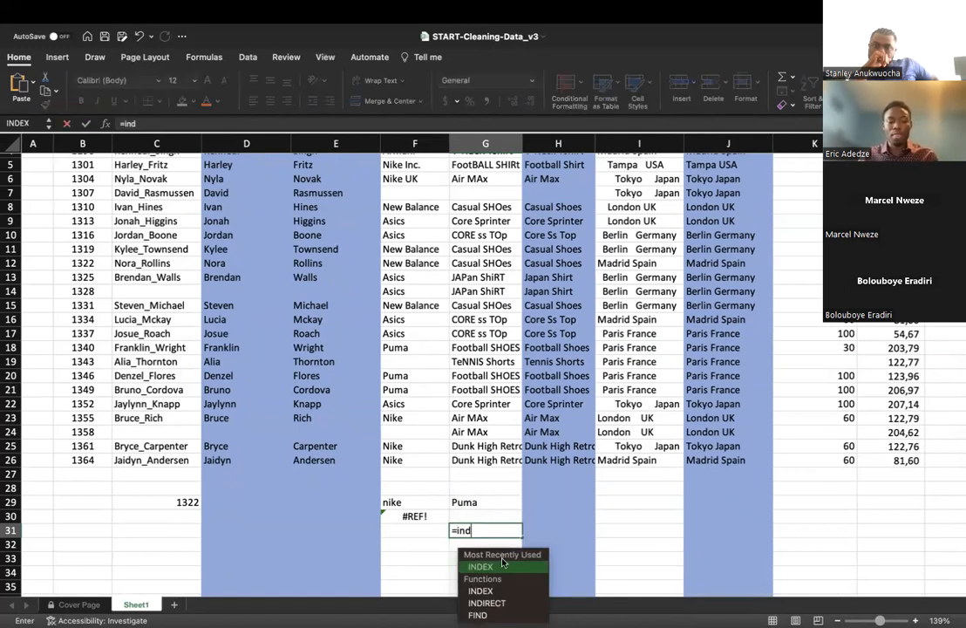
key("Tab")
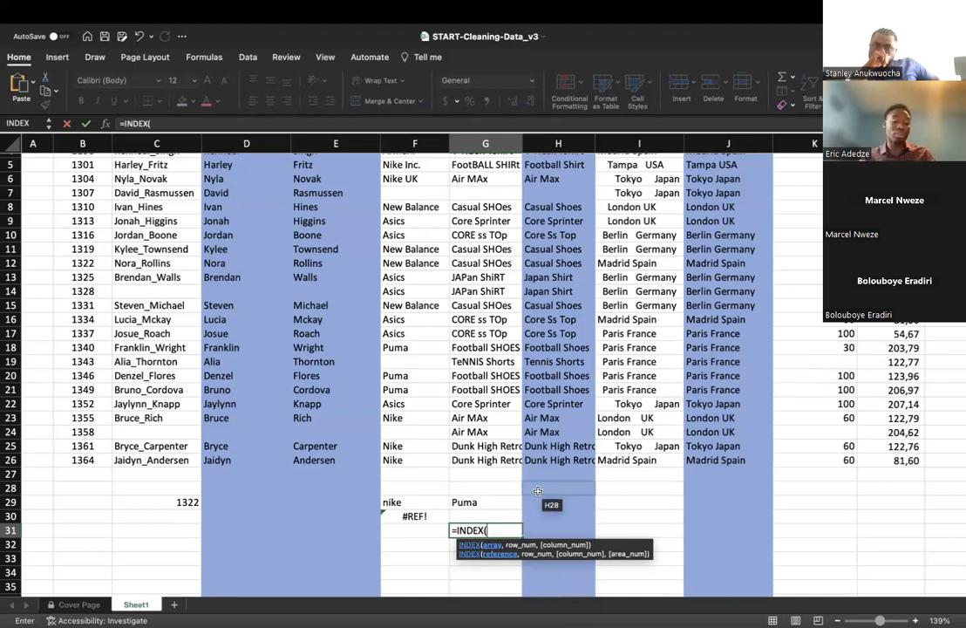
scroll(690, 431, "up", 3)
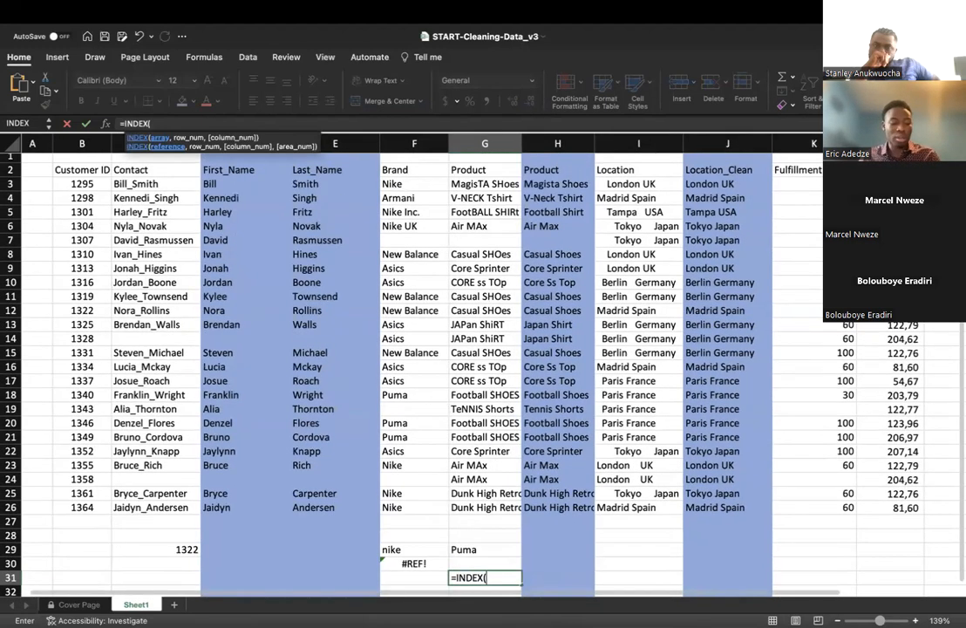
left_click(889, 170)
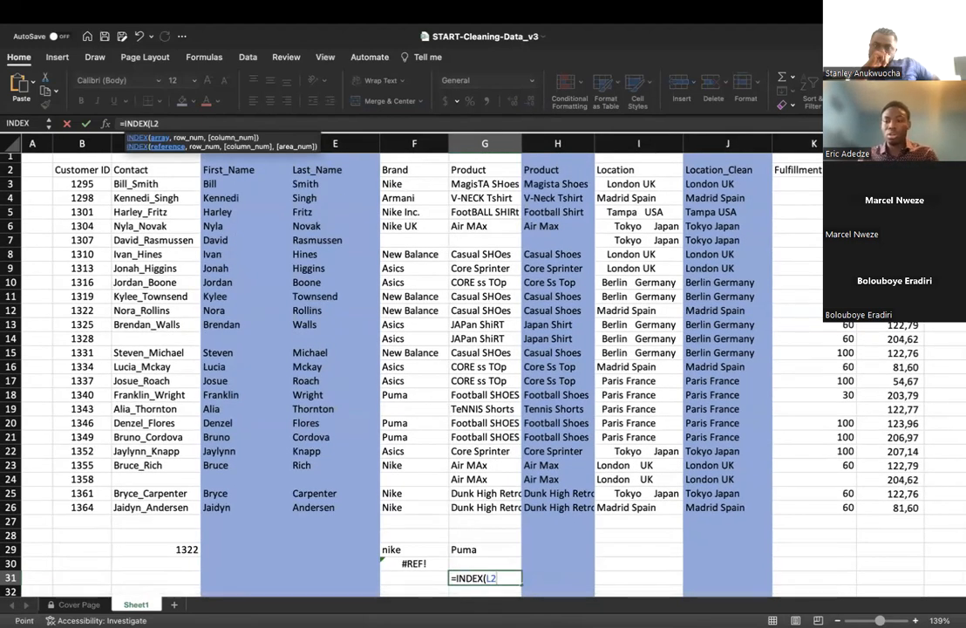
key("super+shift+Down")
scroll(541, 439, "down", 2)
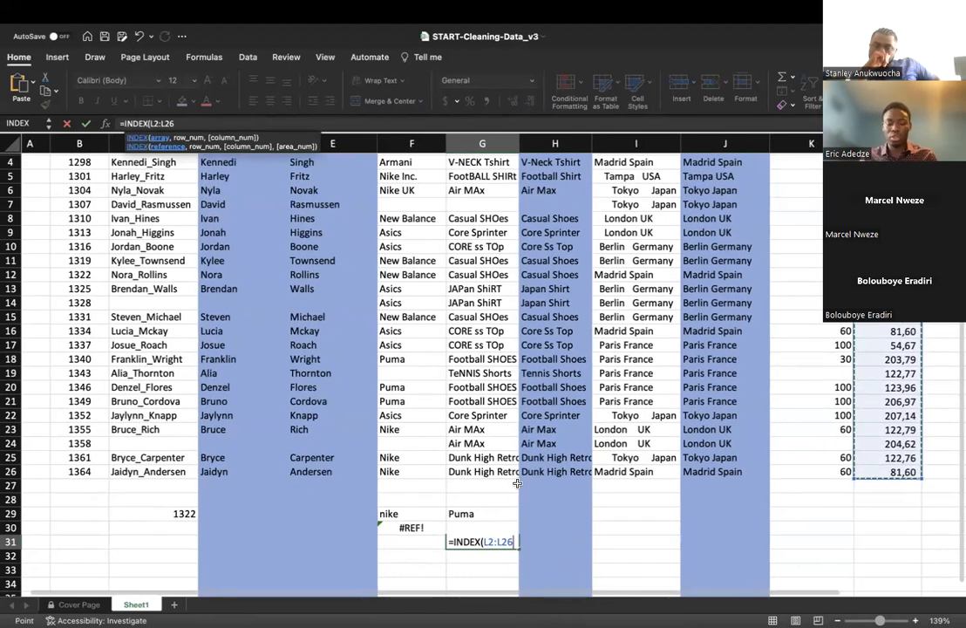
Step: Nest a MATCH function as the INDEX row number, with G29, the cell containing Puma, as its lookup value
type(",")
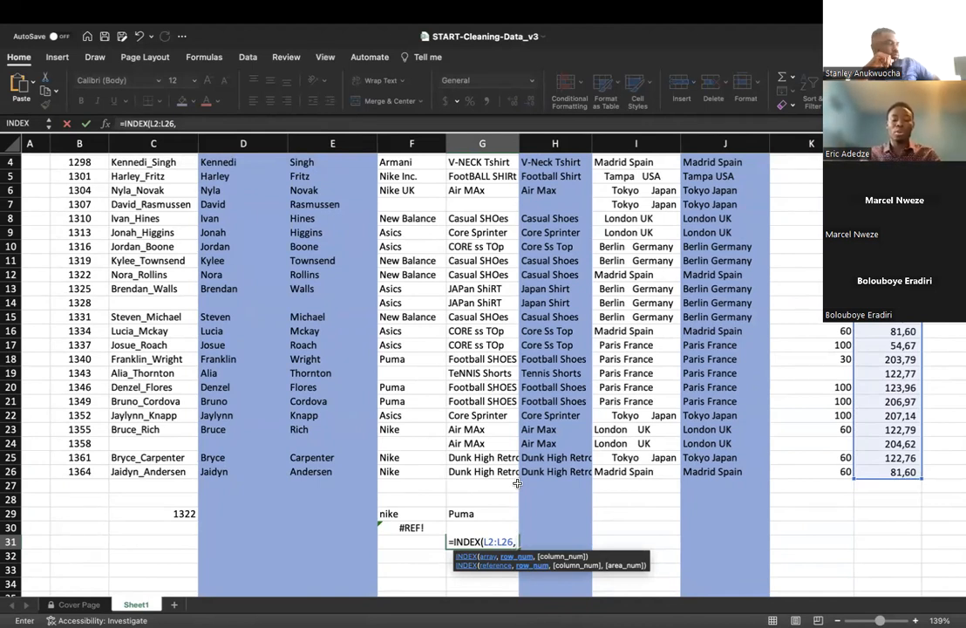
type("MATCH(")
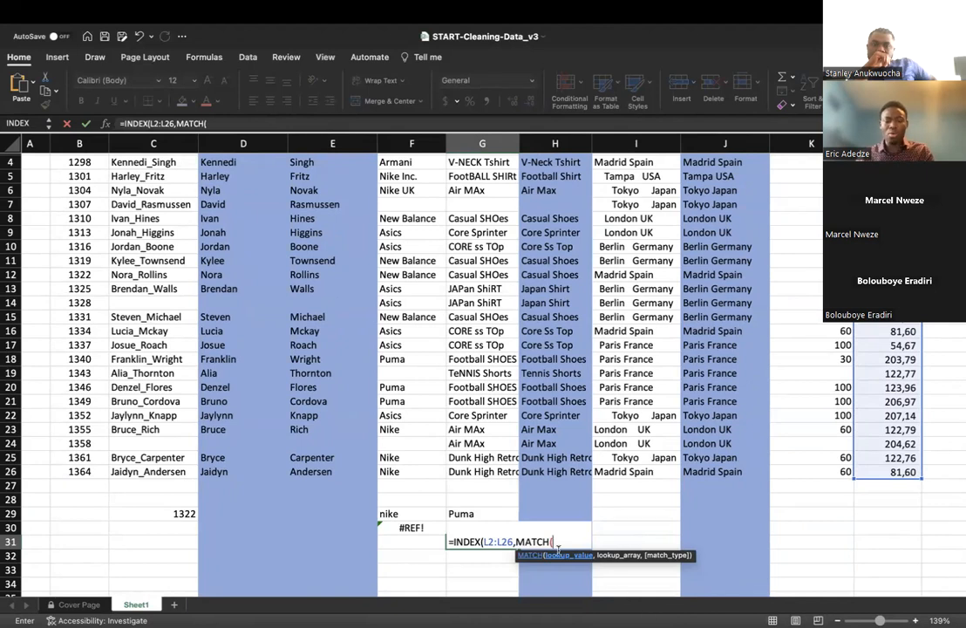
left_click(484, 515)
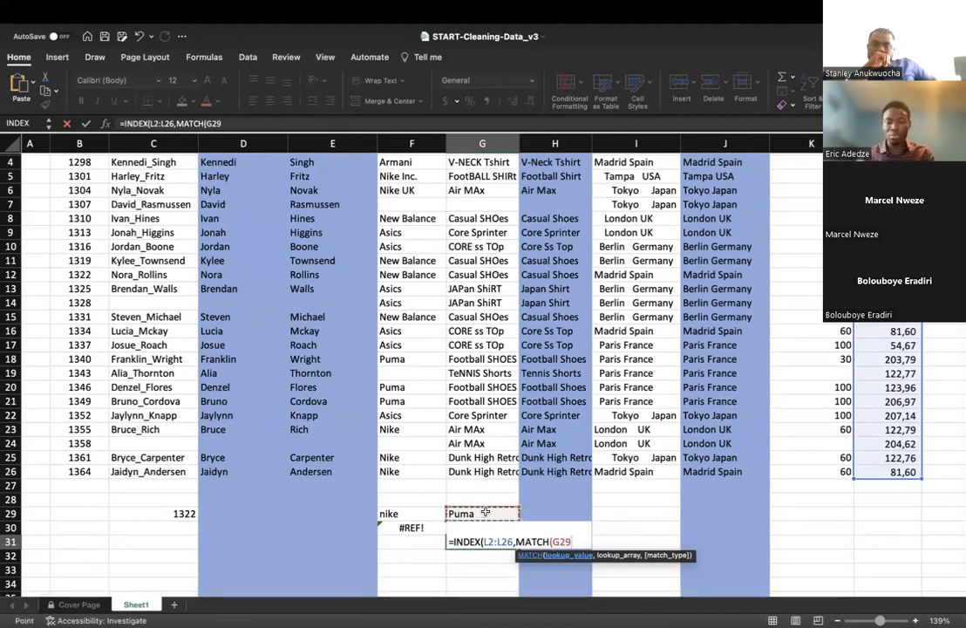
type(",")
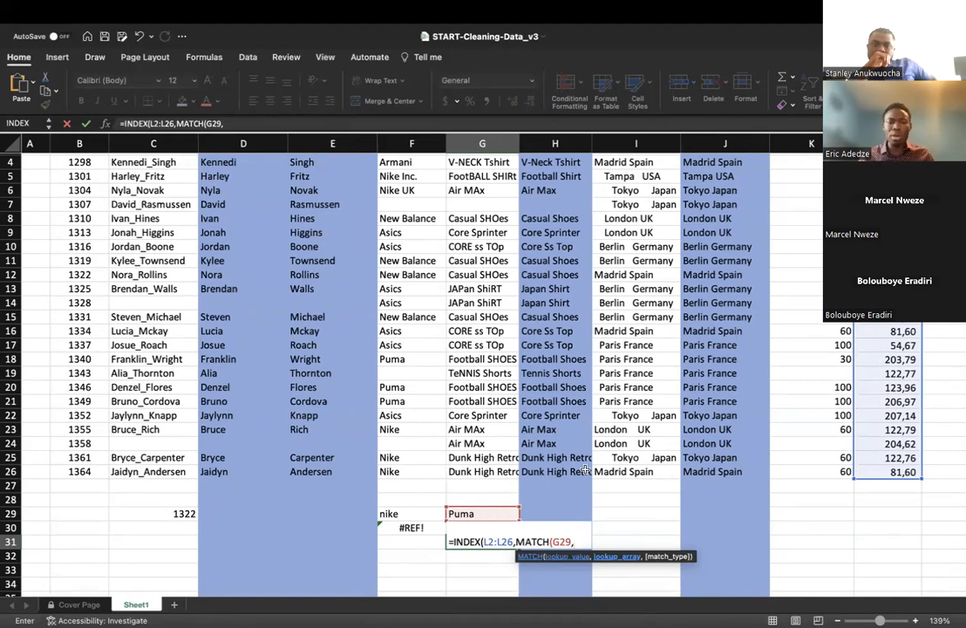
Step: Set the full Brand range F2:F26, including its blank cells, as the lookup array of the nested MATCH
scroll(470, 262, "up", 3)
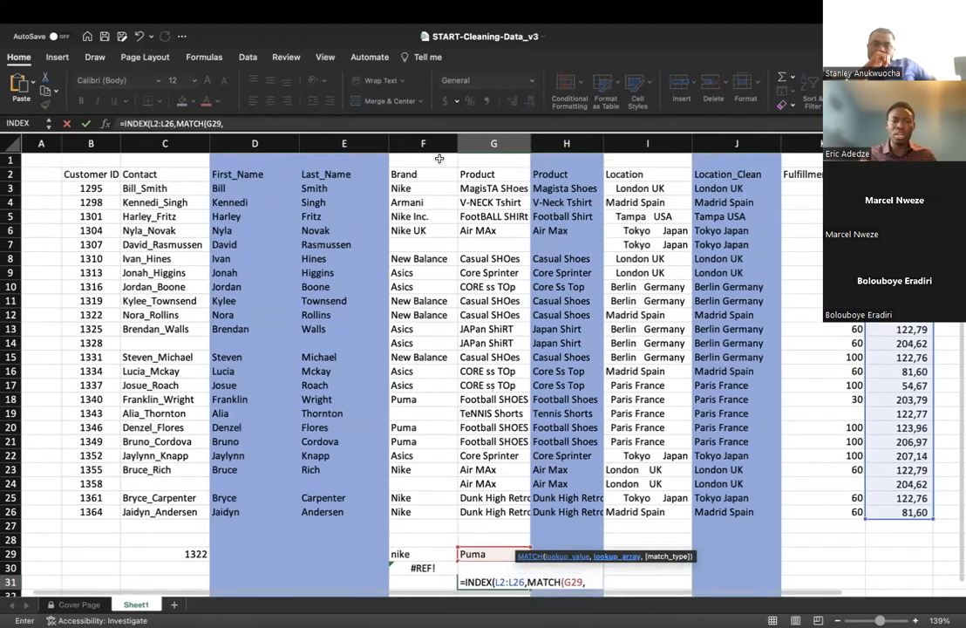
scroll(431, 160, "down", 1)
left_click(431, 162)
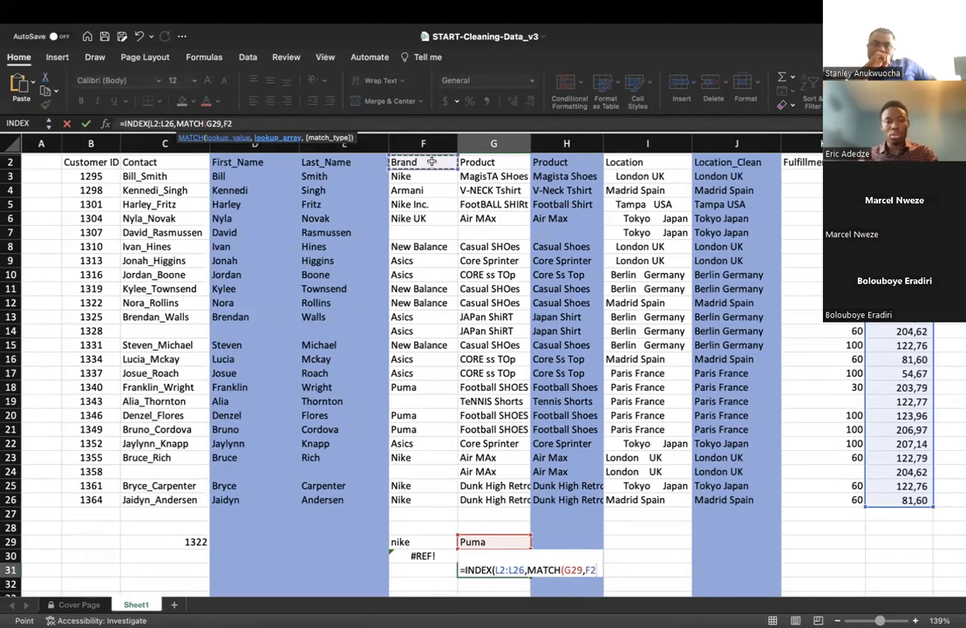
key("ctrl+shift+Down")
left_click(429, 162)
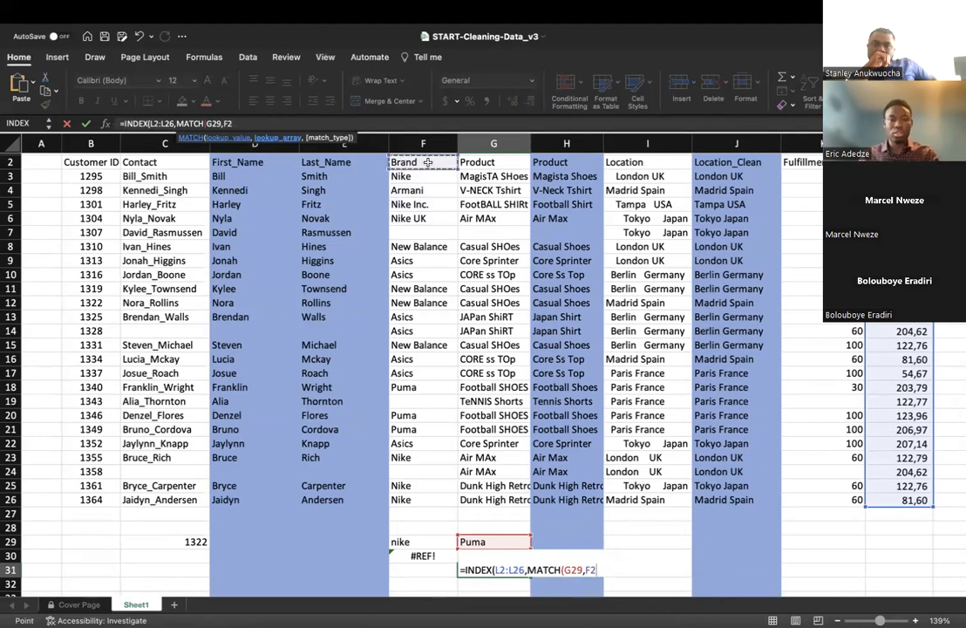
left_click_drag(428, 166, 426, 436)
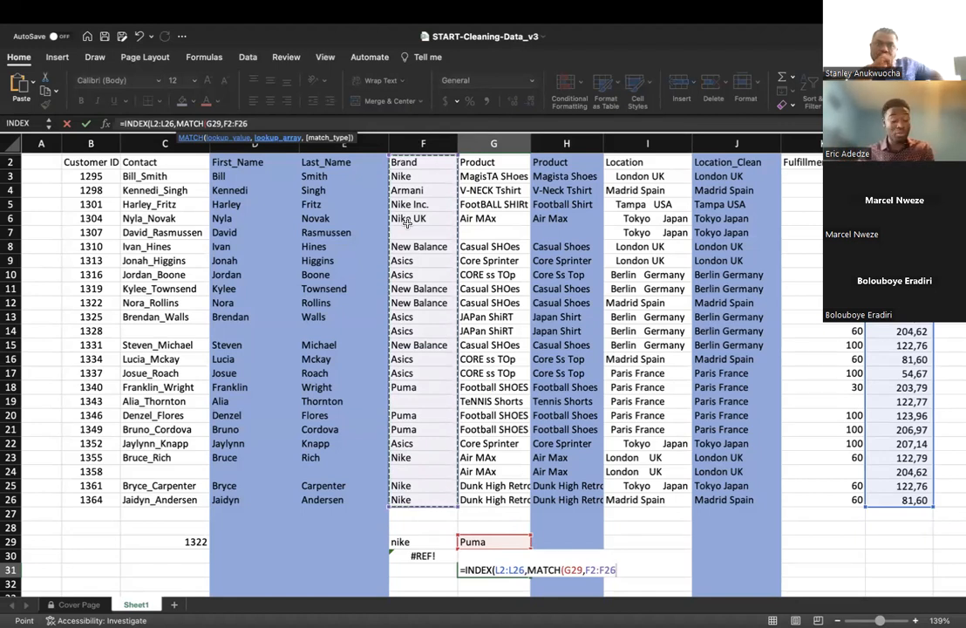
Step: Set the match type to 0 for an exact match and commit G31, accepting the suggested correction =INDEX(L2:L26,MATCH(G29,F2:F26,0))
type(",")
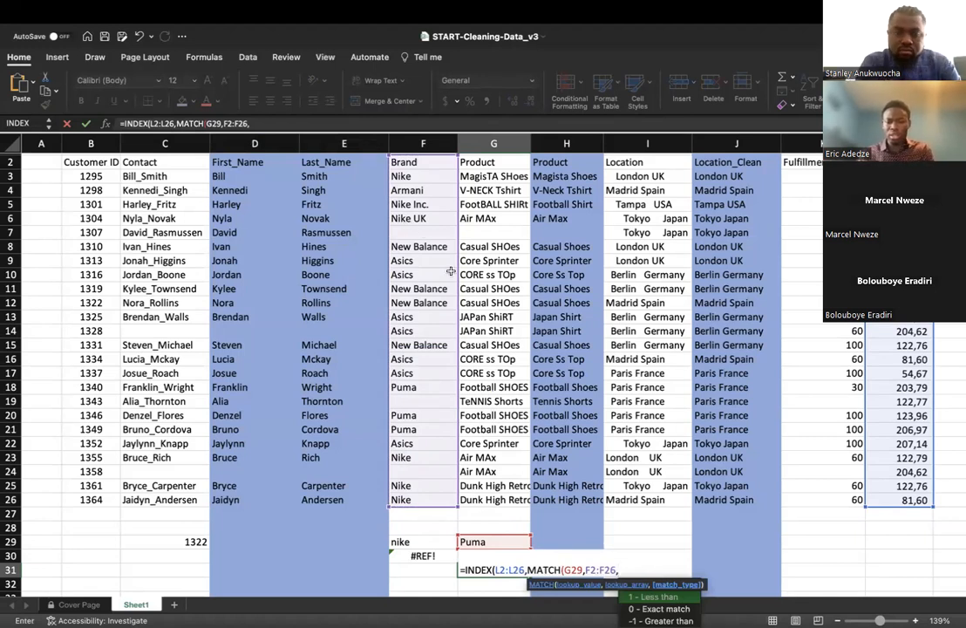
key("Down")
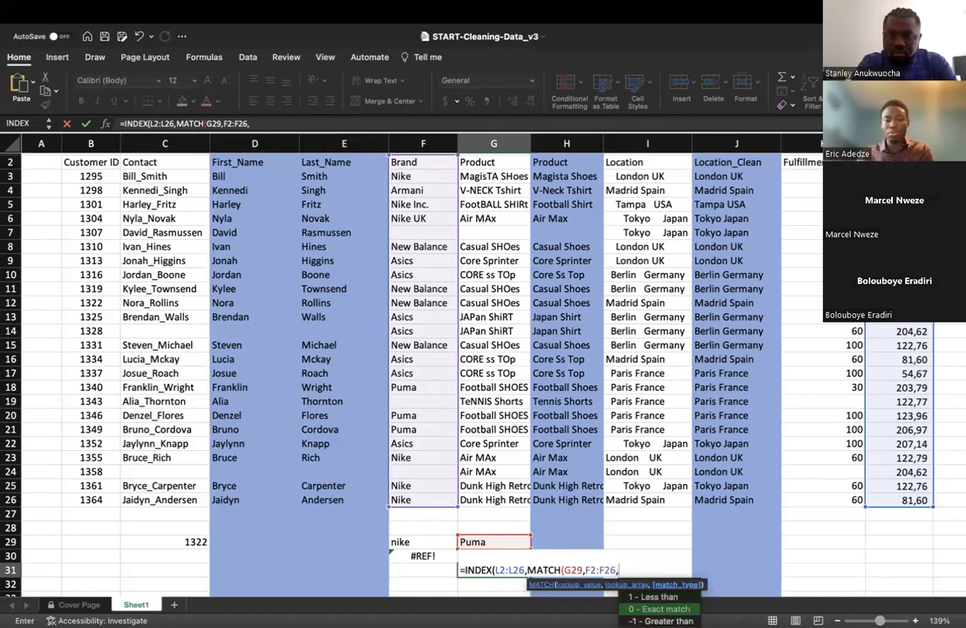
key("Tab")
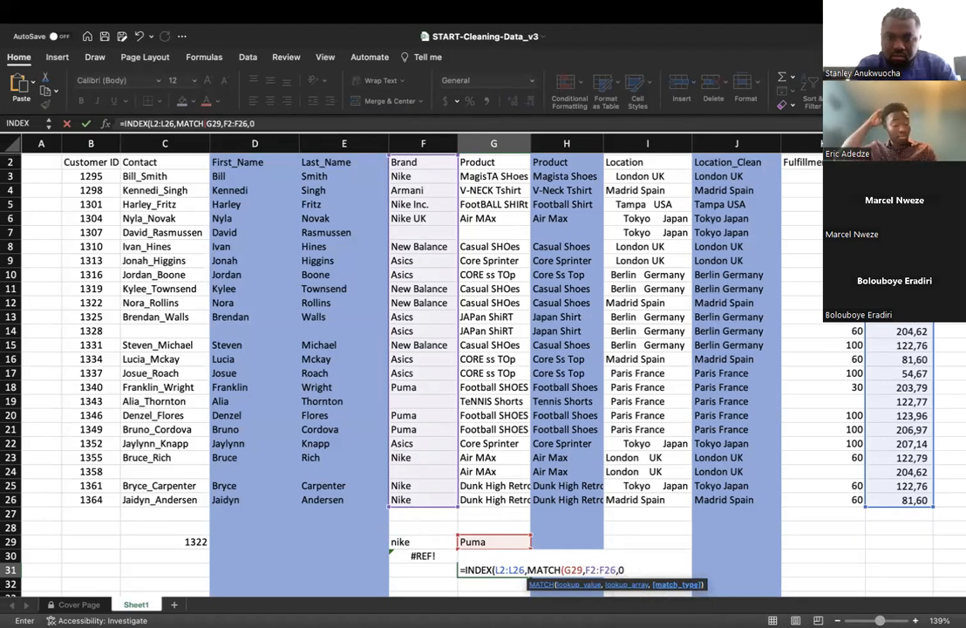
key("Return")
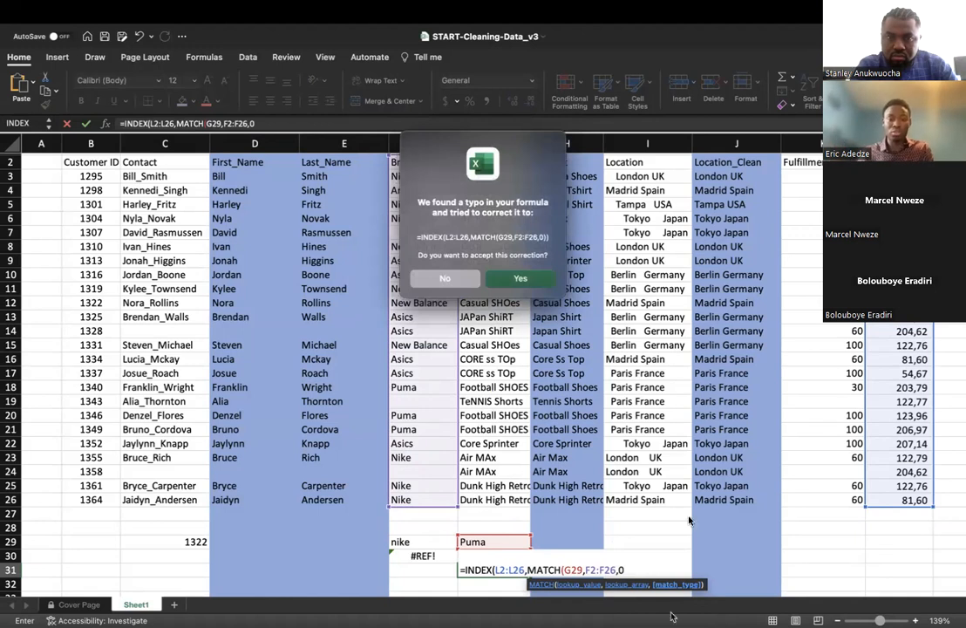
left_click(517, 279)
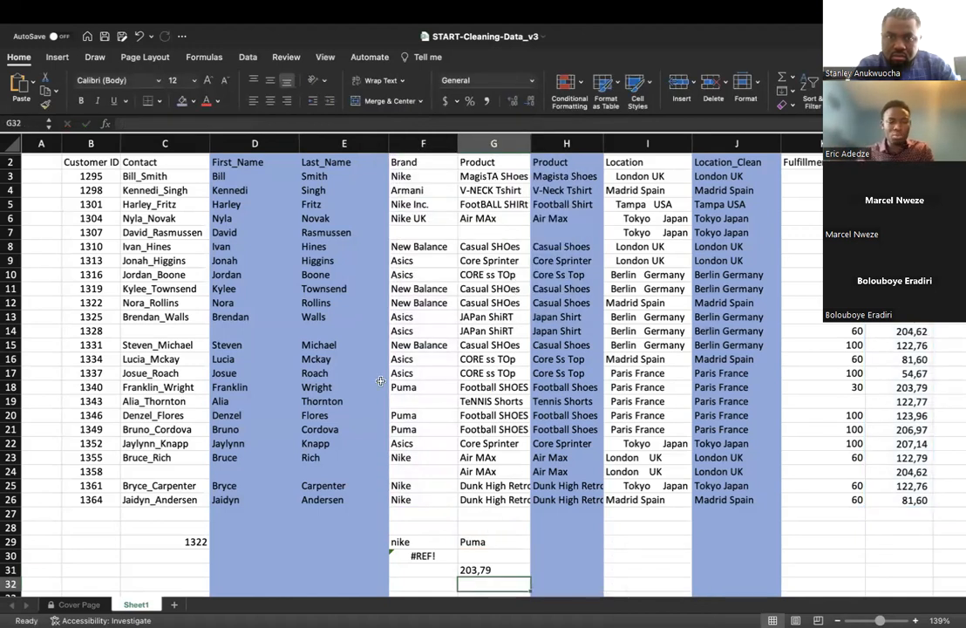
Step: Compare the lookup result in G31 with the first Puma record in row 18 and review the rest of the table
left_click(30, 387)
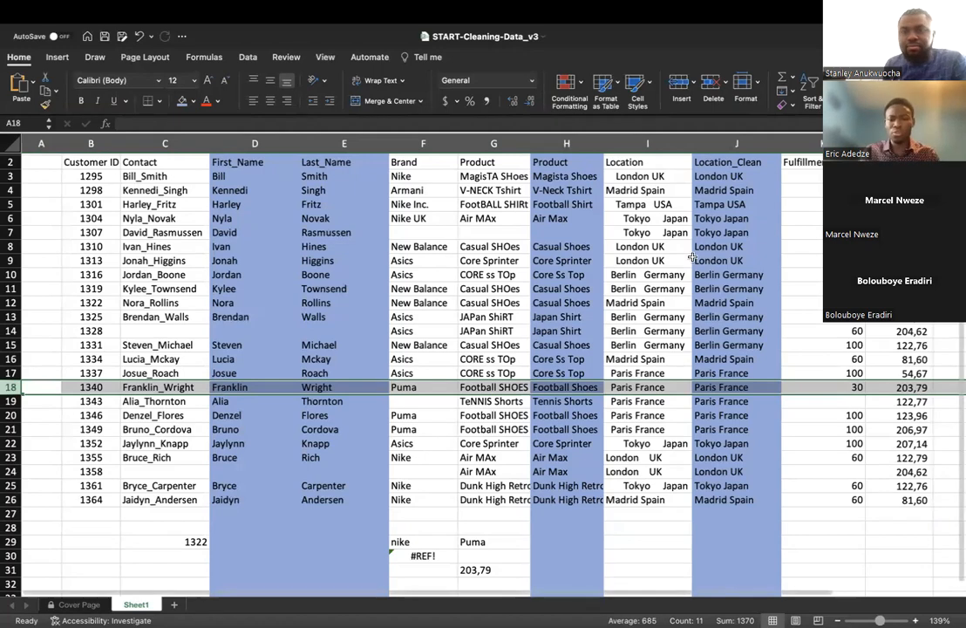
scroll(681, 257, "up", 1)
scroll(681, 258, "down", 2)
scroll(664, 290, "up", 2)
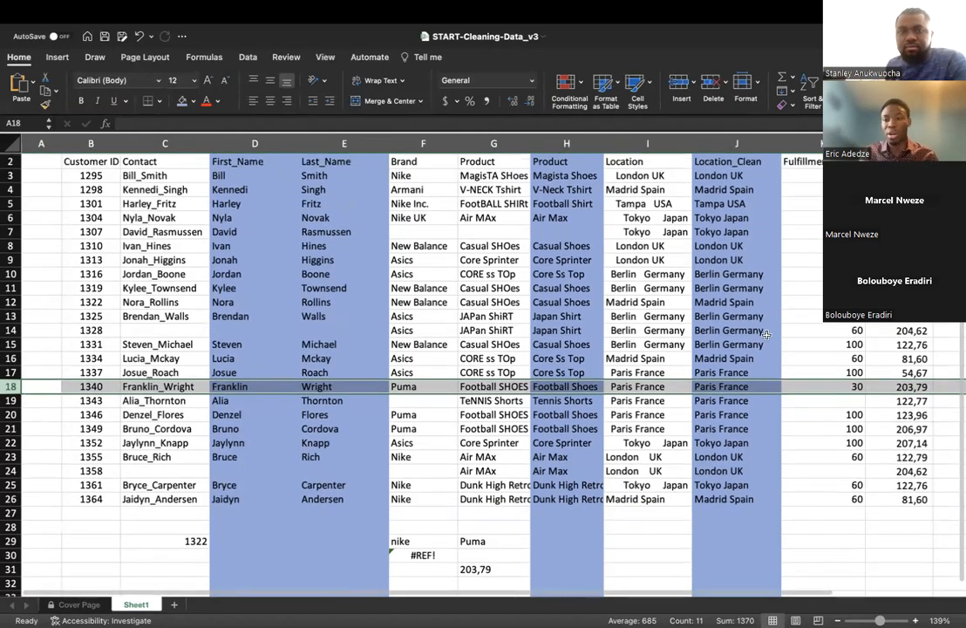
scroll(765, 335, "down", 1)
scroll(766, 335, "down", 1)
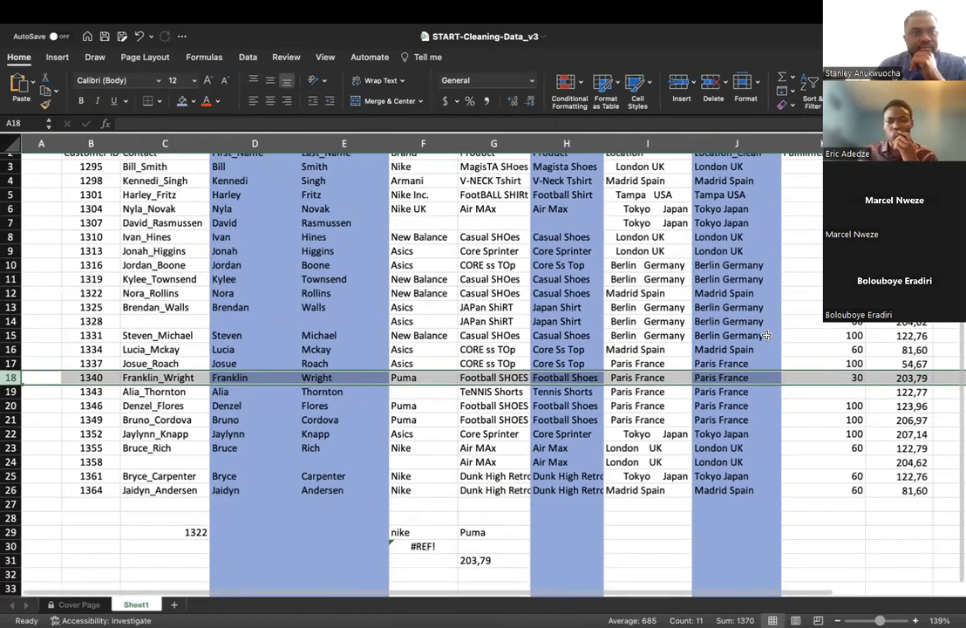
scroll(766, 334, "up", 1)
scroll(738, 326, "right", 1)
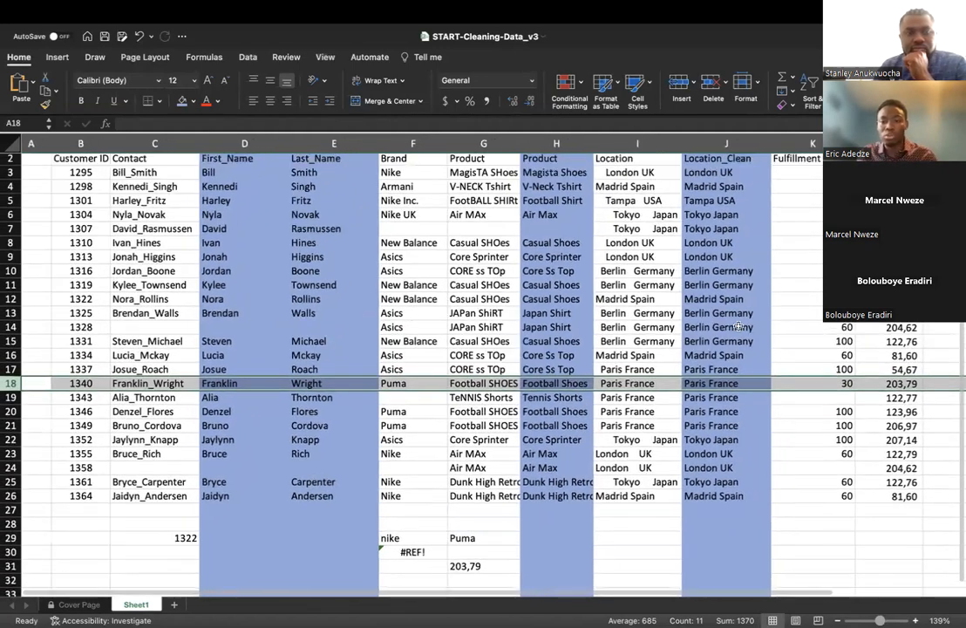
scroll(739, 326, "right", 1)
scroll(571, 343, "up", 1)
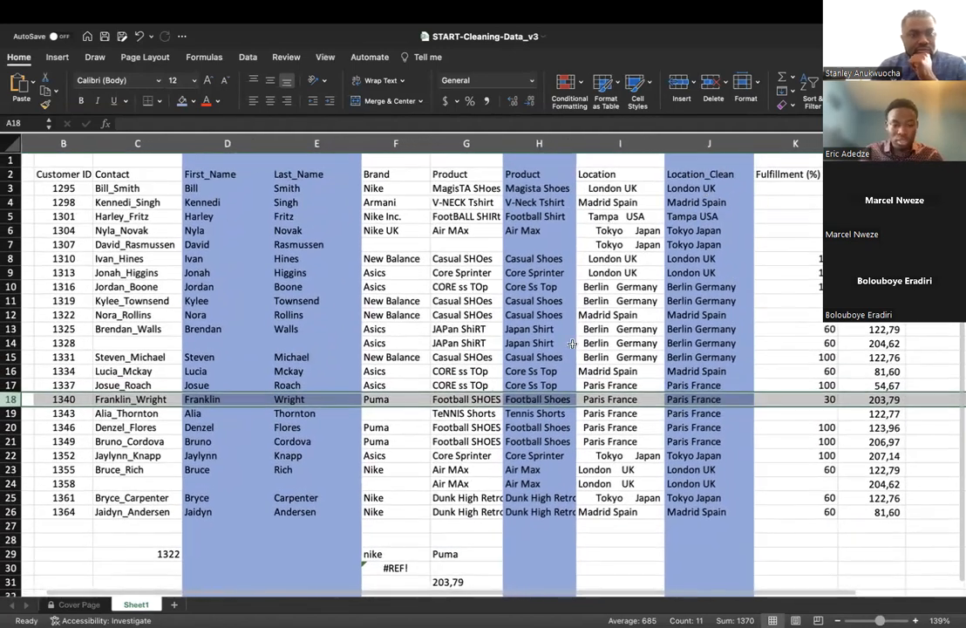
scroll(571, 344, "down", 3)
scroll(571, 344, "left", 1)
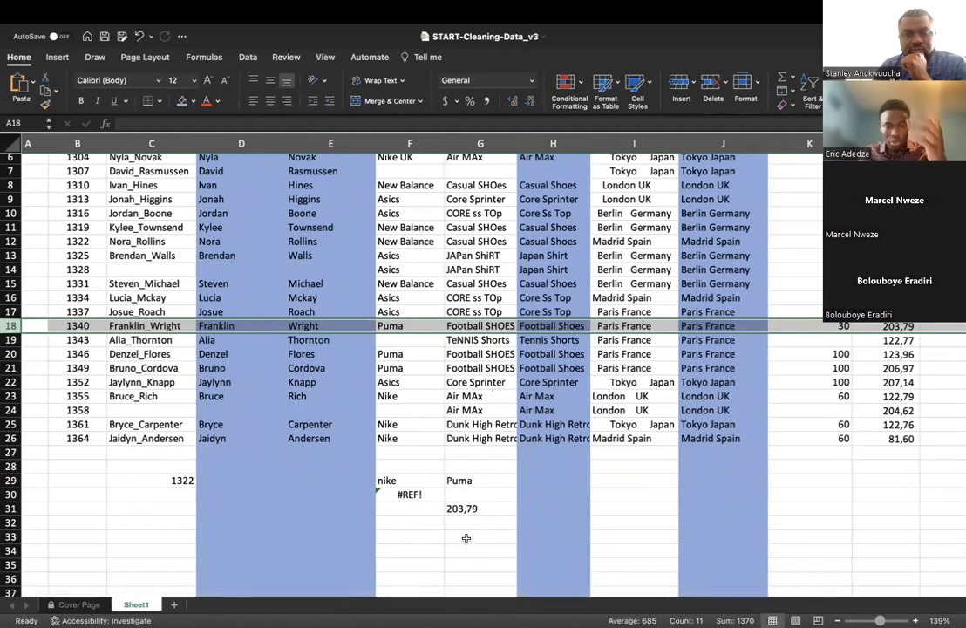
Step: Start an INDEX formula in G33 with the Location_Clean range J2:J26 as its array
left_click(470, 535)
type("=")
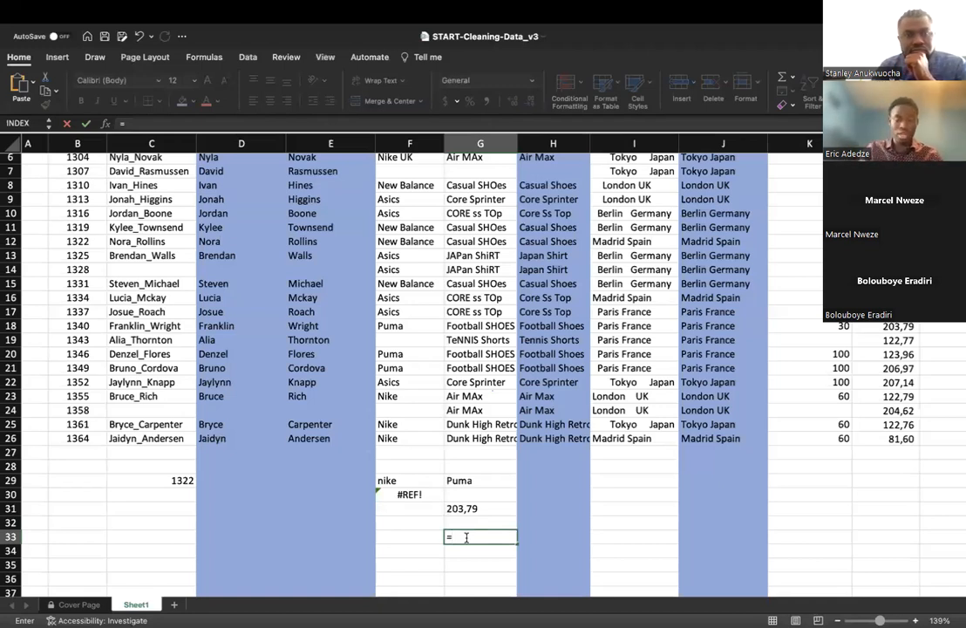
type("in")
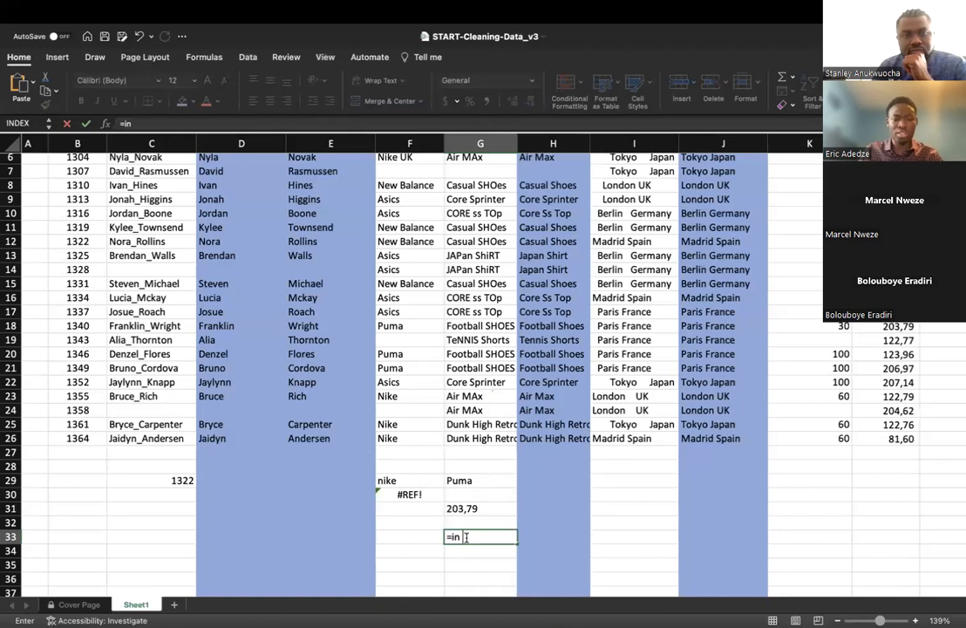
left_click(502, 538)
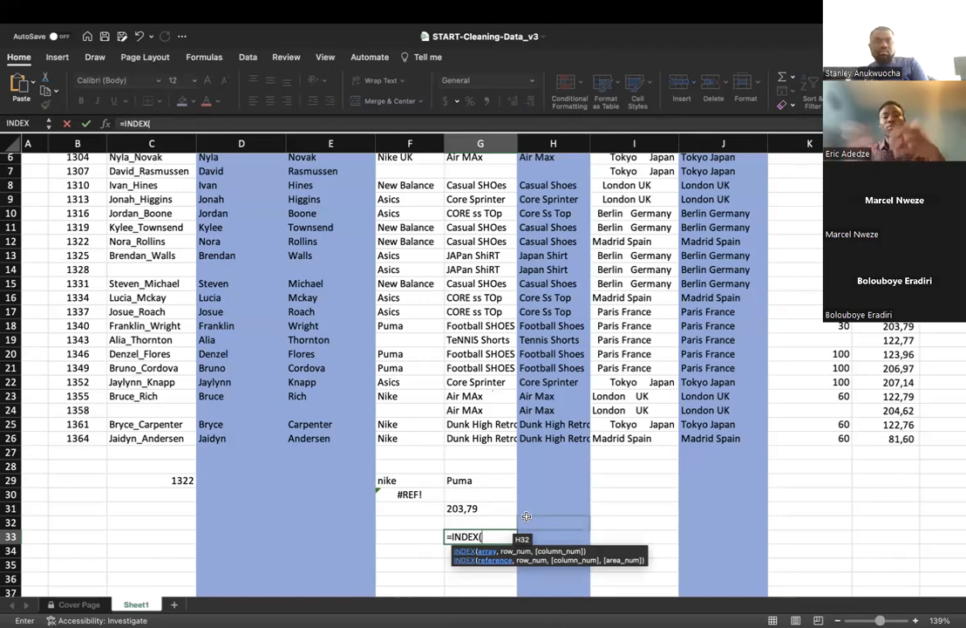
scroll(526, 517, "up", 5)
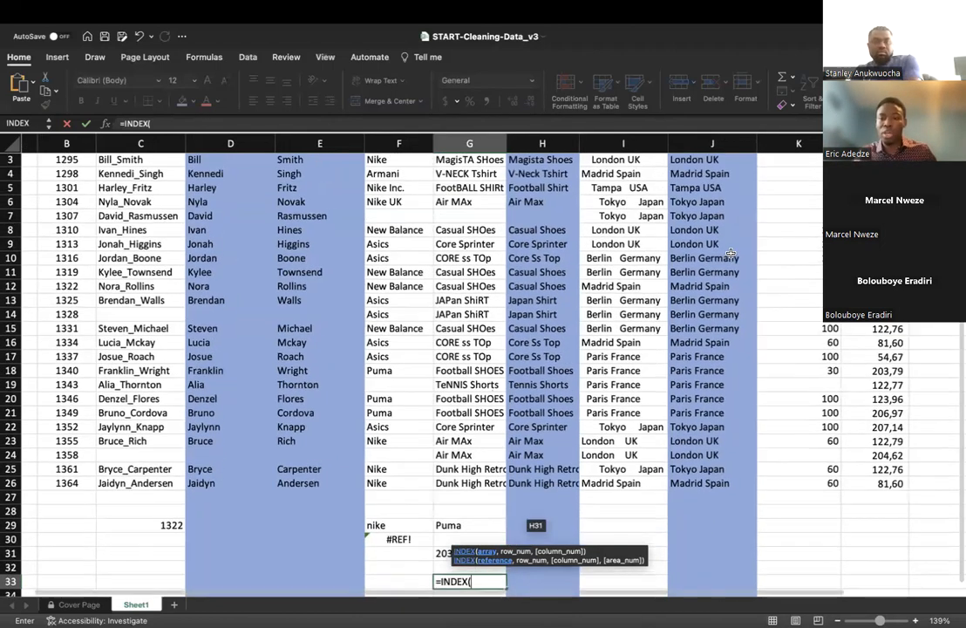
left_click(715, 175)
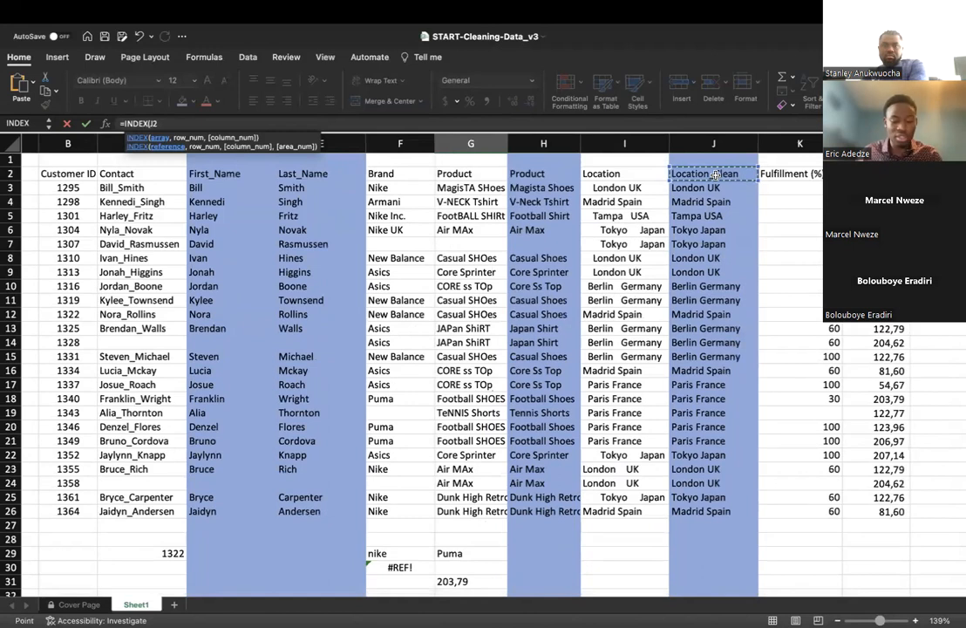
key("super+shift+Down")
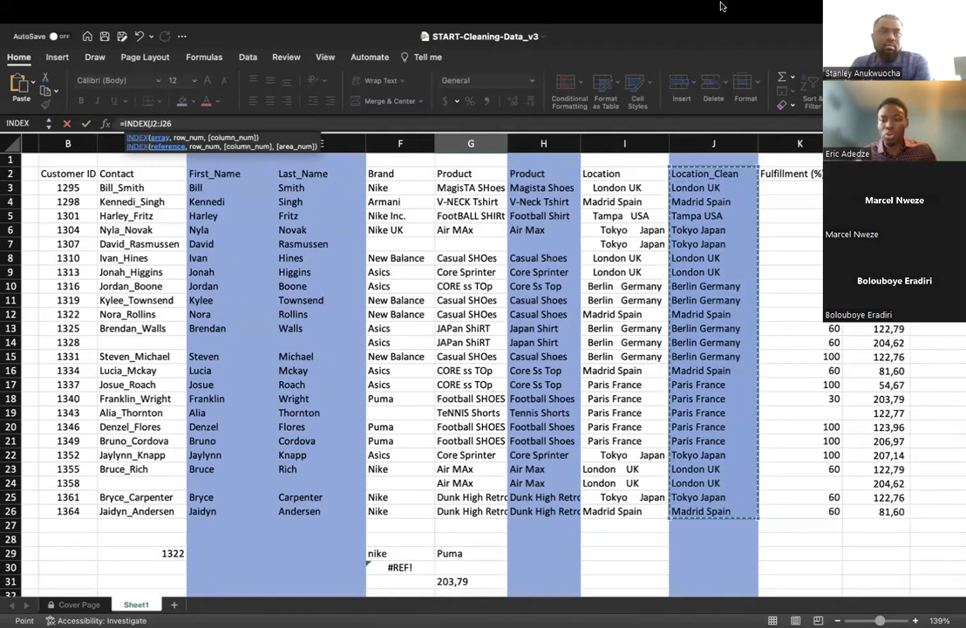
scroll(584, 471, "down", 3)
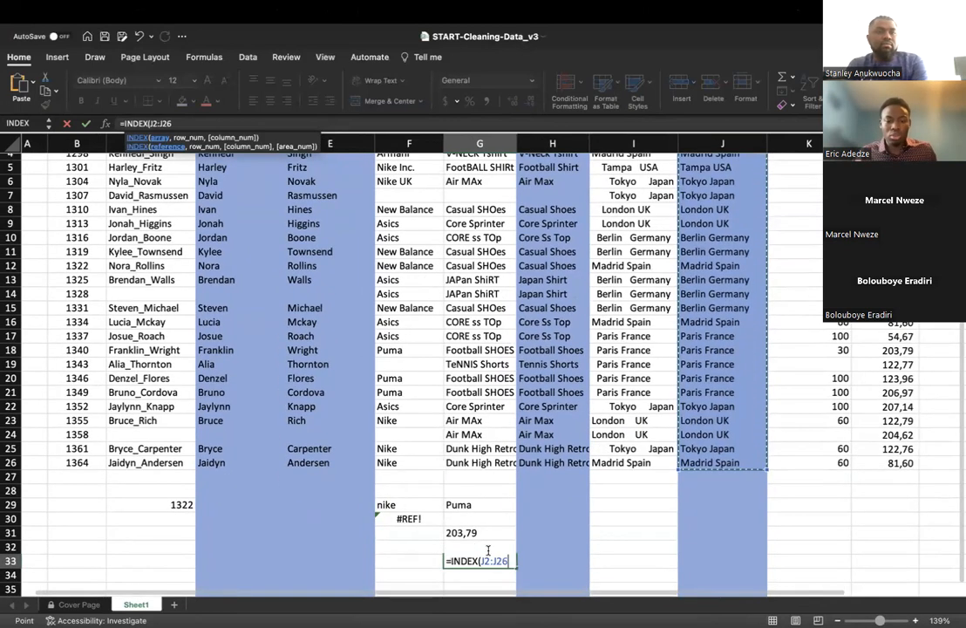
type(",")
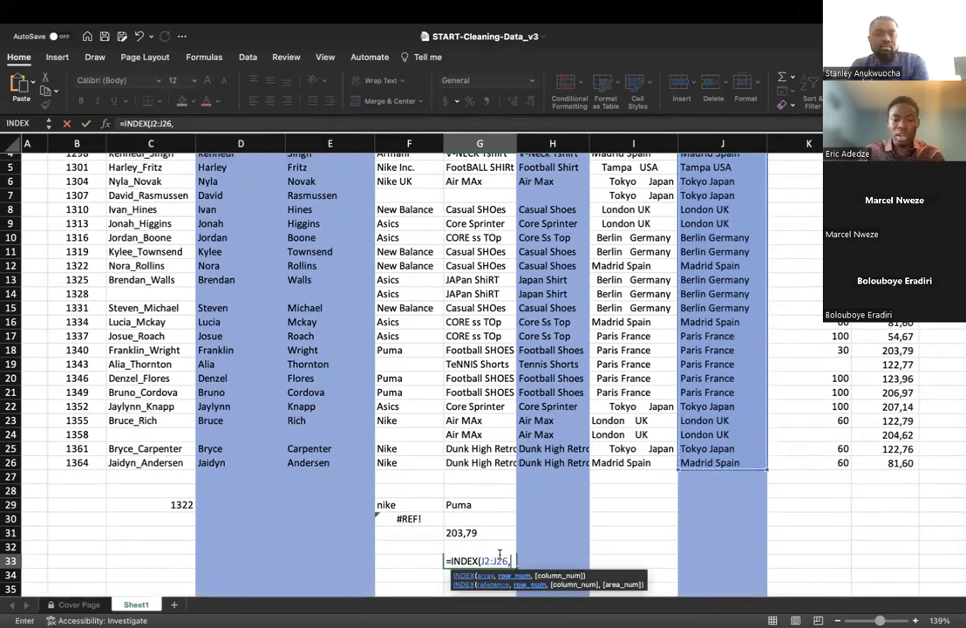
Step: Nest a MATCH function as the row number, with G29 as the lookup value and the Brand range F2:F26 as the lookup array
type("ma")
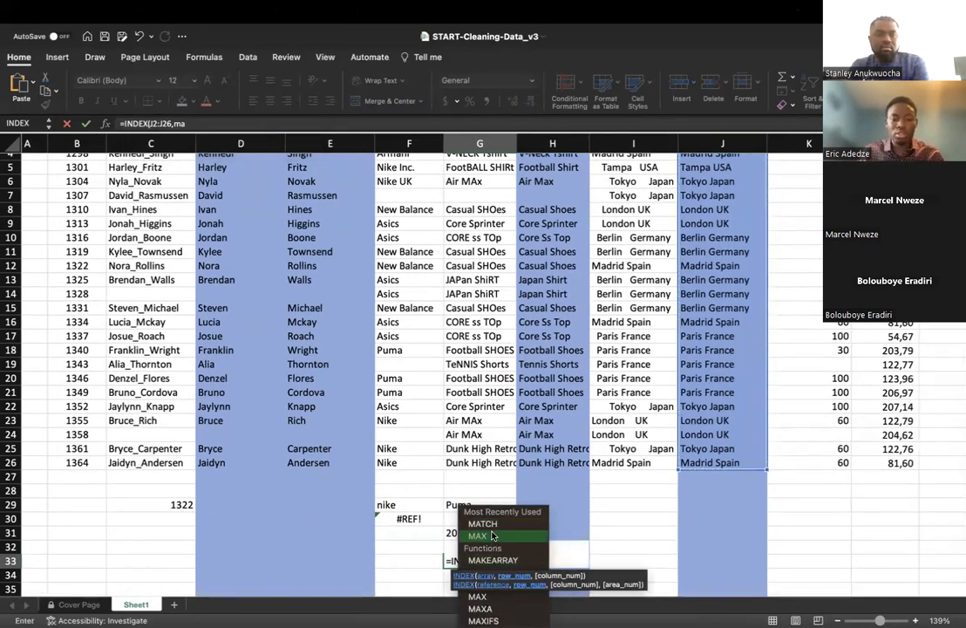
double_click(493, 526)
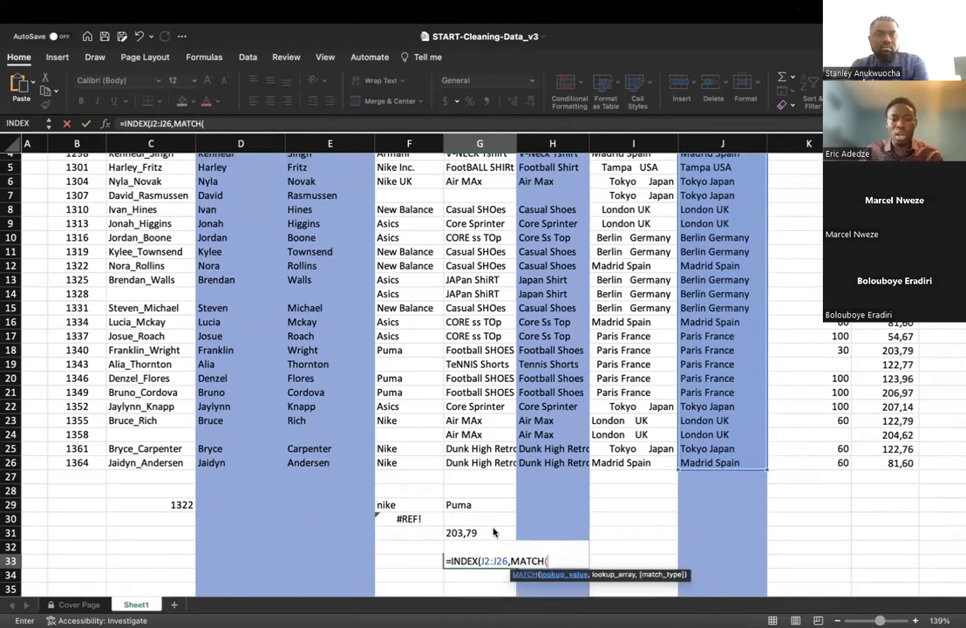
left_click(471, 506)
type(",")
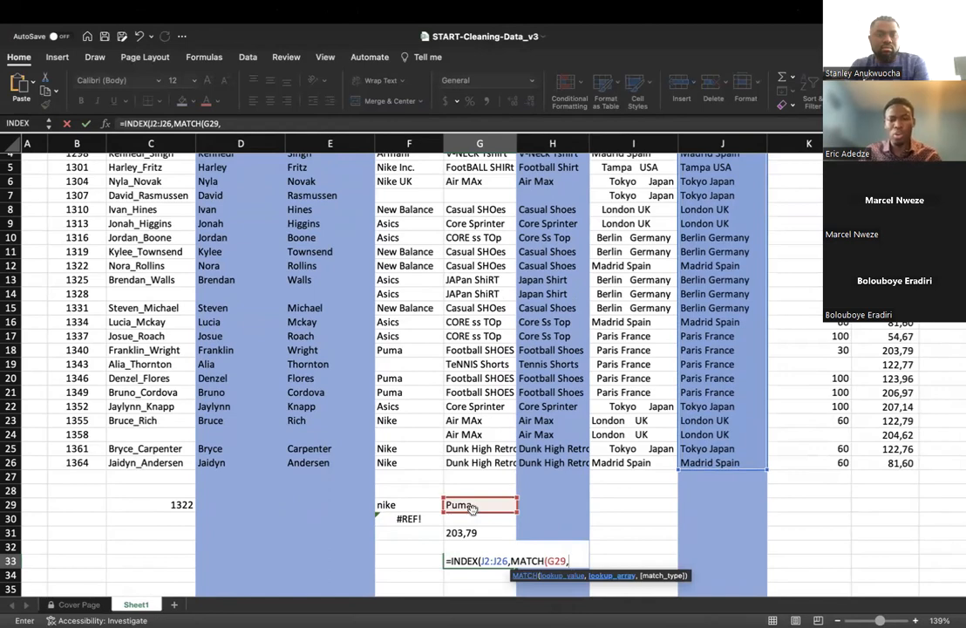
scroll(471, 261, "up", 3)
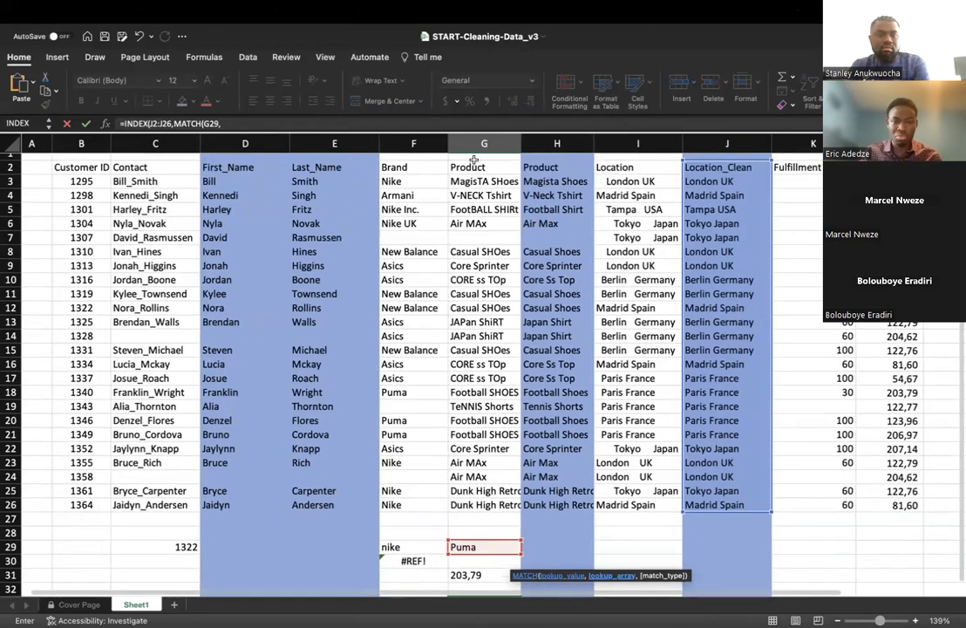
left_click(419, 165)
left_click_drag(419, 166, 404, 443)
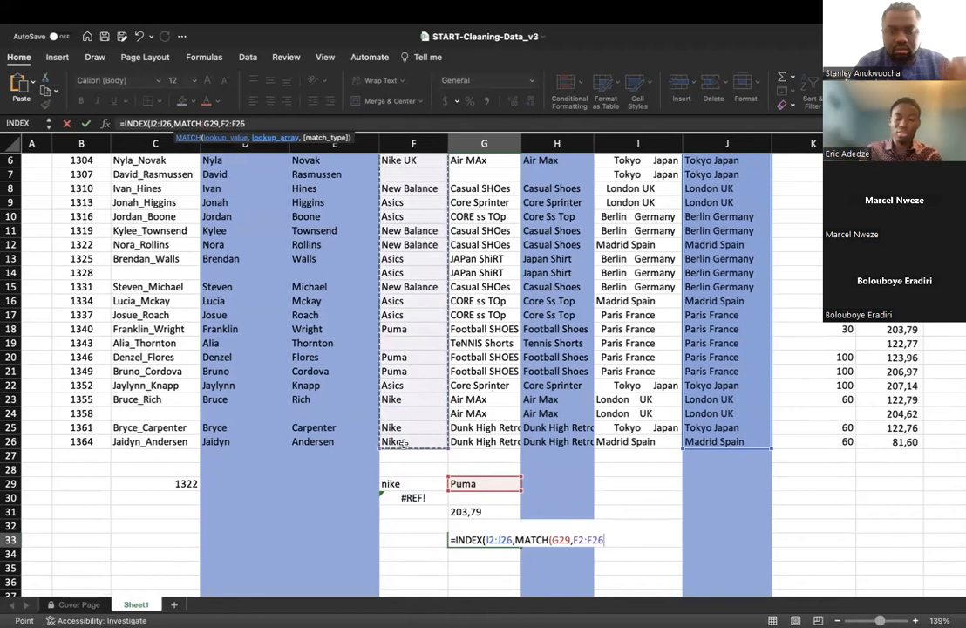
type(",")
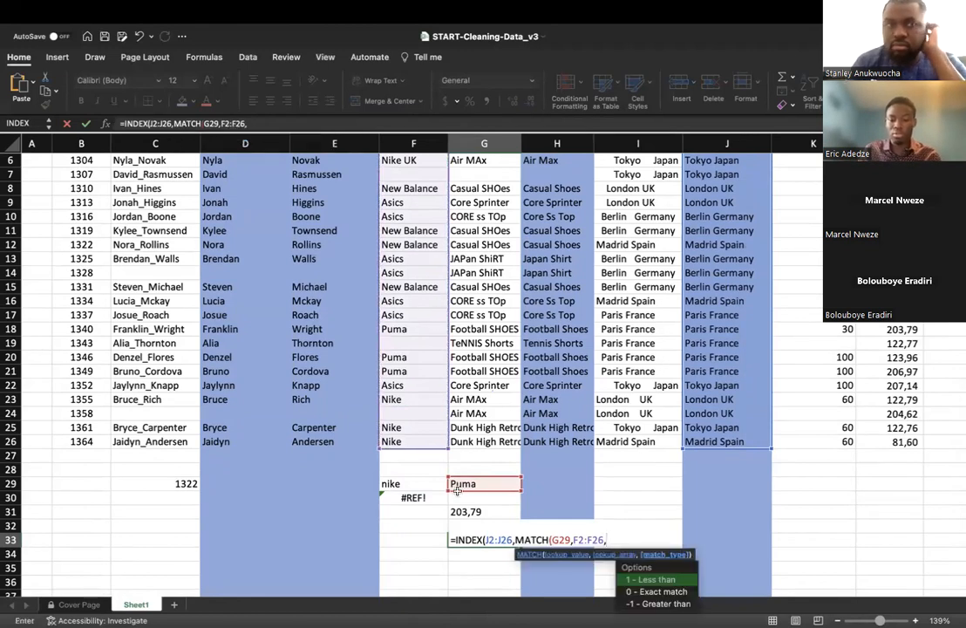
Step: Set the match type to 0 for an exact match and commit G33, accepting the suggested correction =INDEX(J2:J26,MATCH(G29,F2:F26,0))
double_click(652, 592)
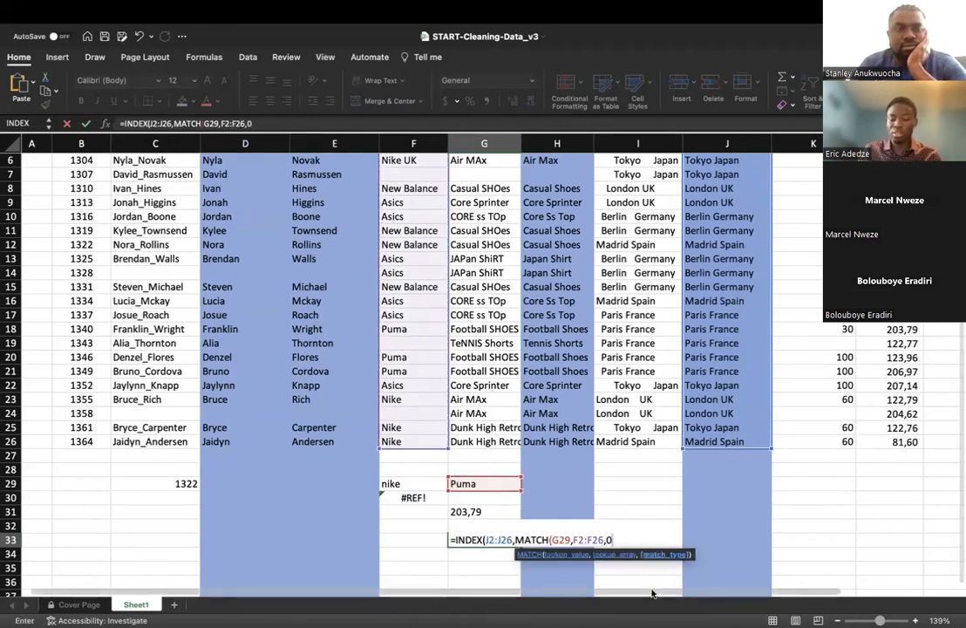
type(")")
key("Return")
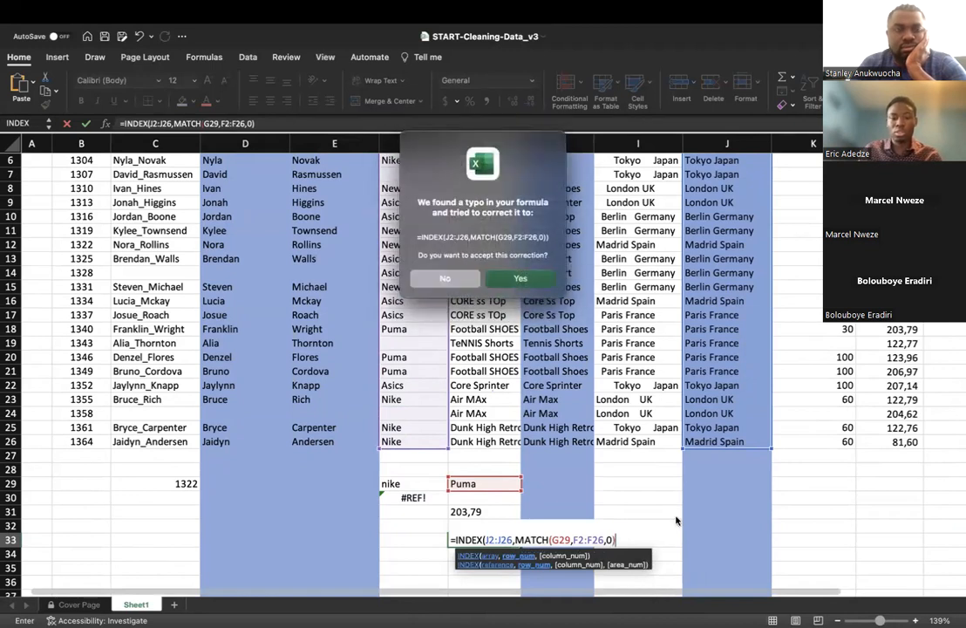
left_click(518, 277)
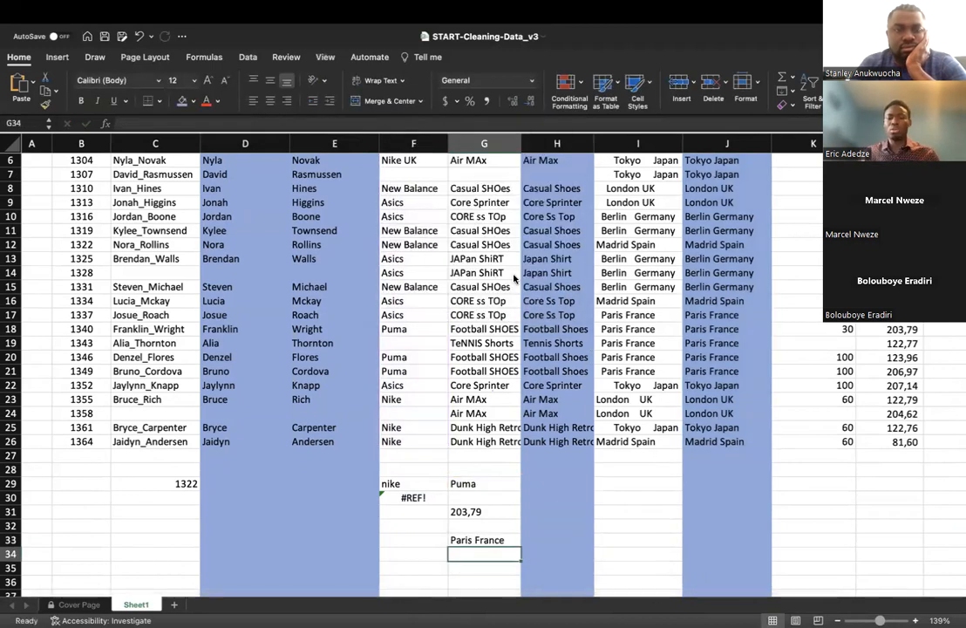
Step: Compare the location returned in G33 with the first Puma record in row 18
left_click(480, 541)
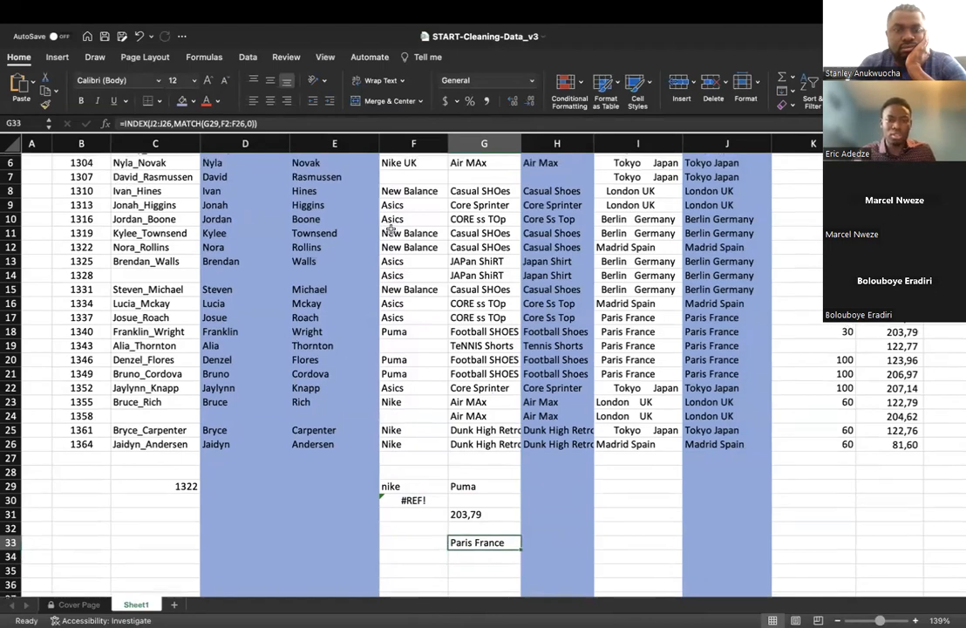
scroll(391, 229, "up", 5)
scroll(414, 340, "down", 1)
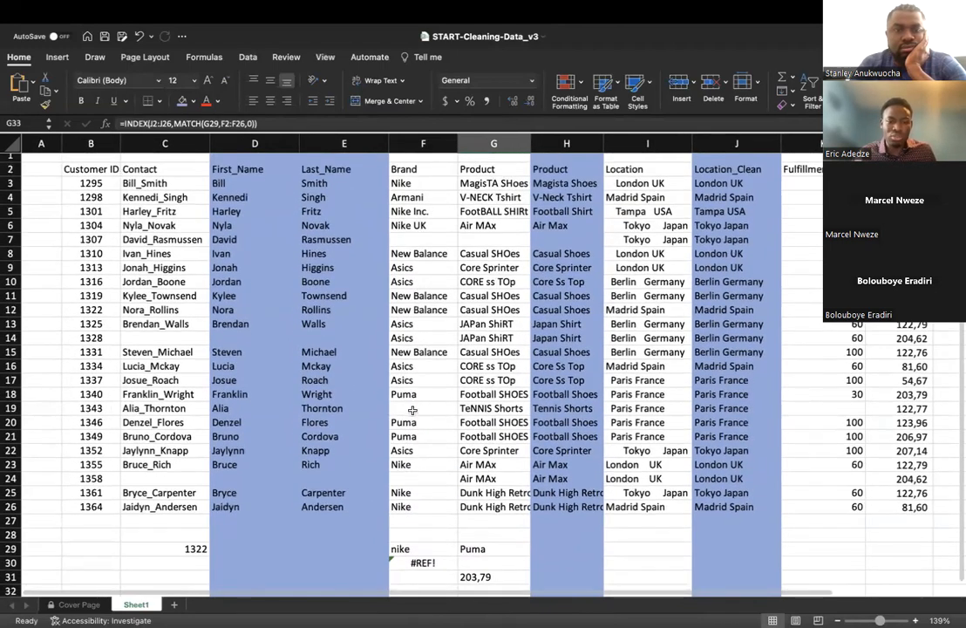
left_click(11, 394)
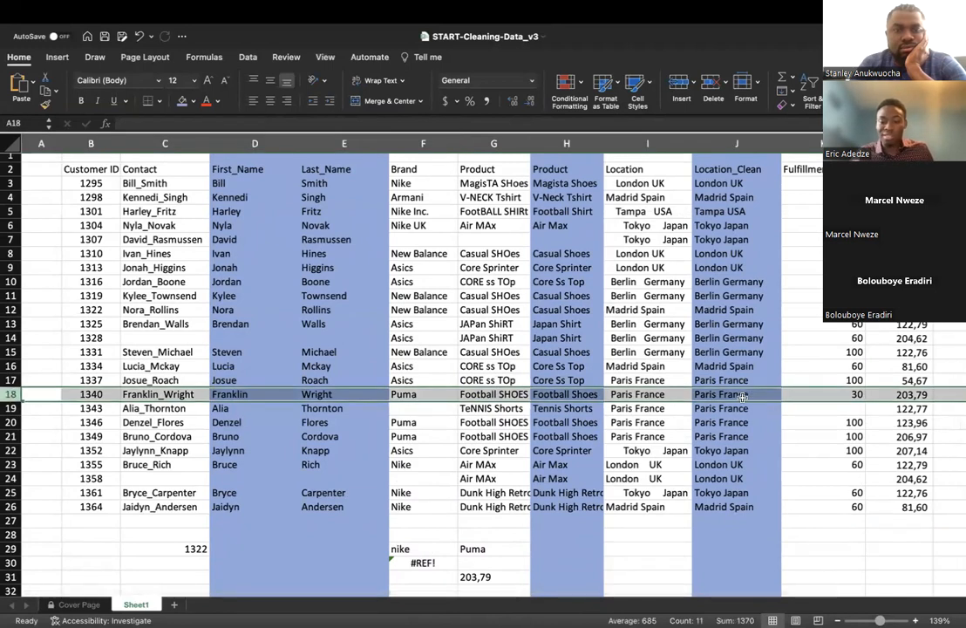
scroll(742, 396, "down", 4)
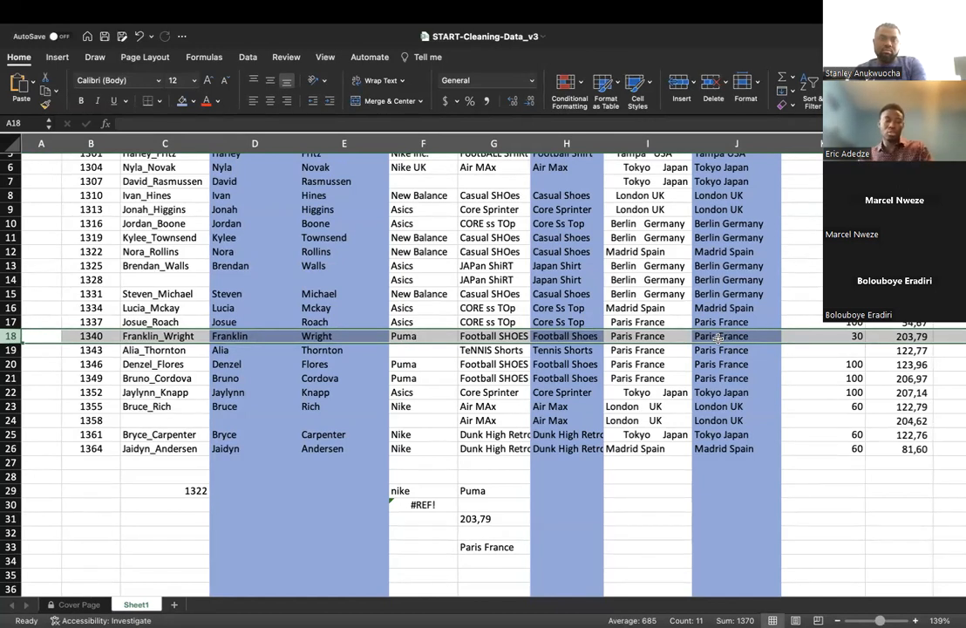
scroll(349, 363, "up", 3)
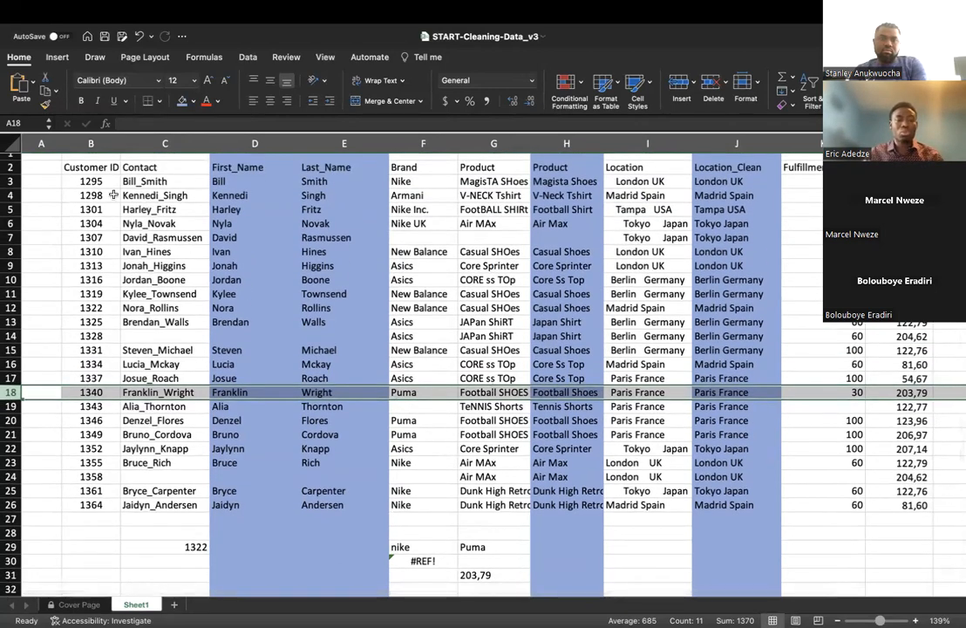
Step: Try converting the customer data range B2:L26 into a table with headers, and undo the conversion
left_click(89, 169)
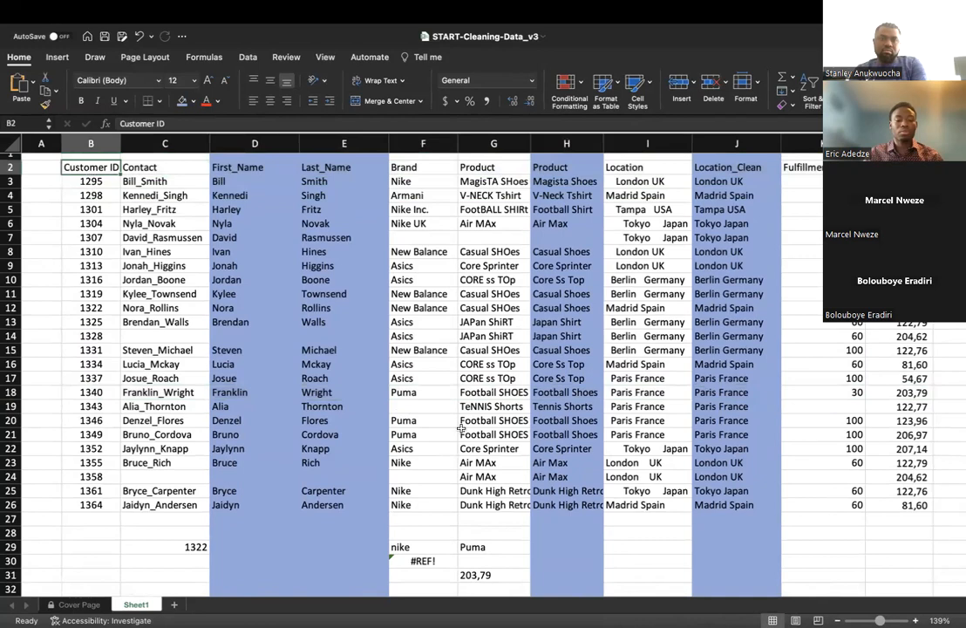
scroll(494, 575, "down", 1)
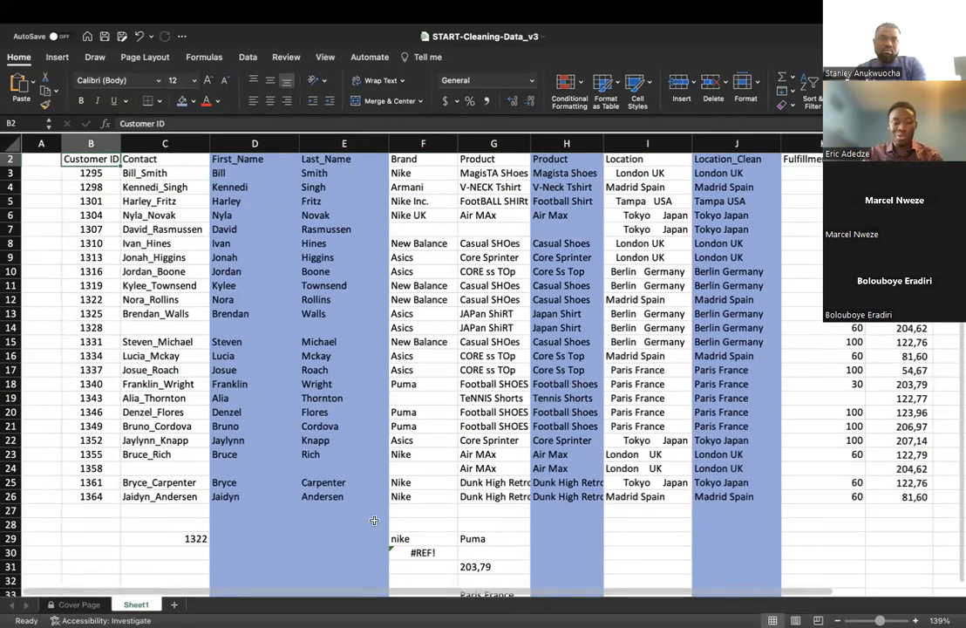
scroll(374, 521, "down", 2)
scroll(411, 483, "up", 3)
scroll(410, 483, "down", 1)
left_click_drag(96, 172, 906, 512)
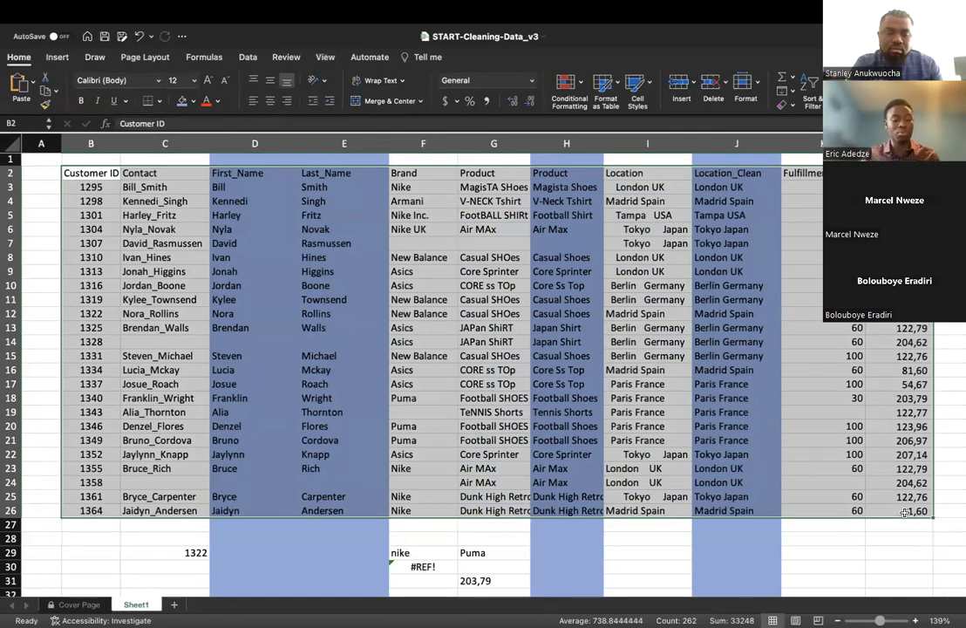
key("ctrl+t")
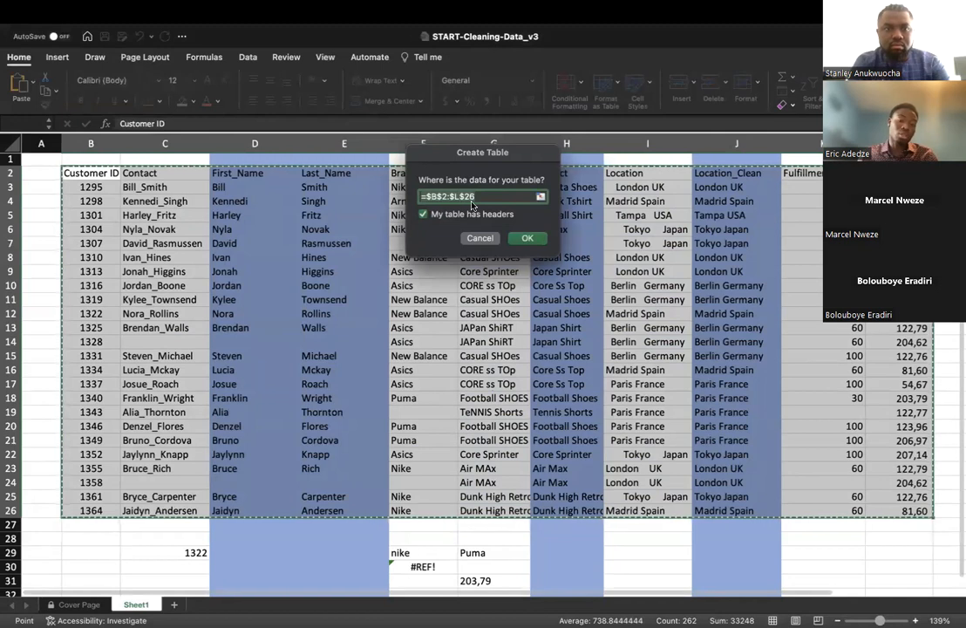
left_click(423, 215)
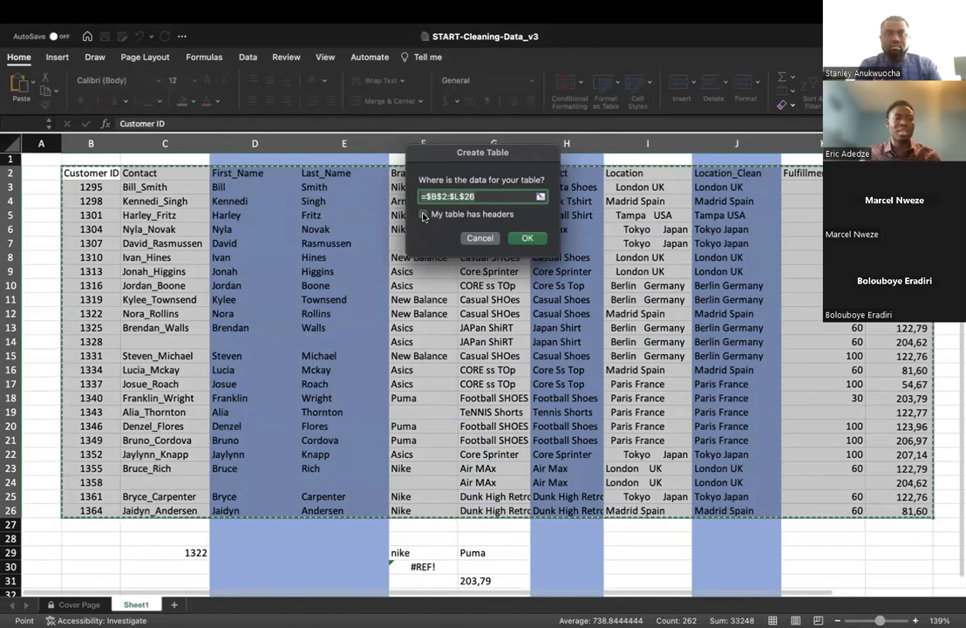
left_click(525, 238)
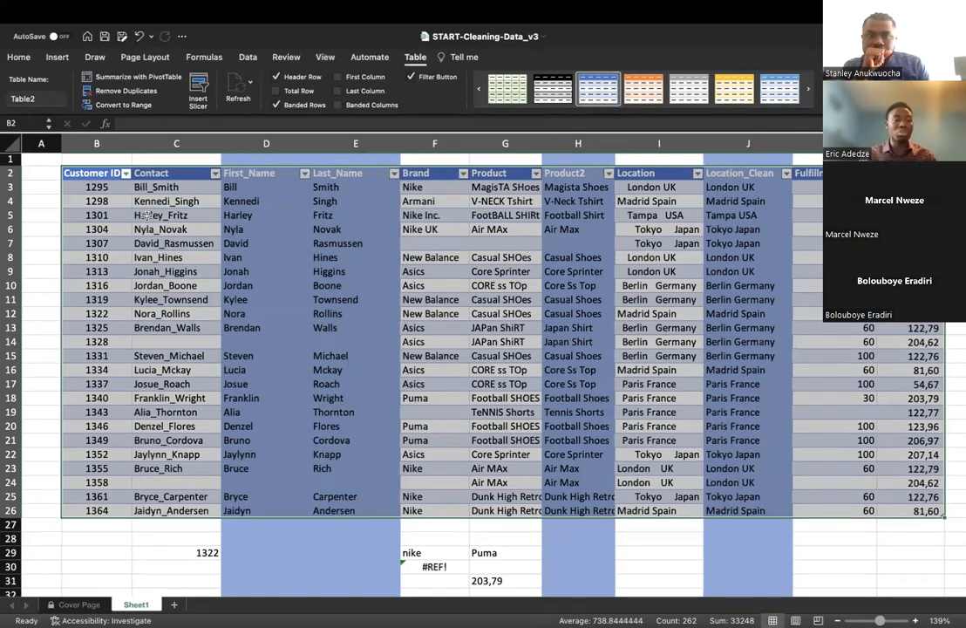
key("super+z")
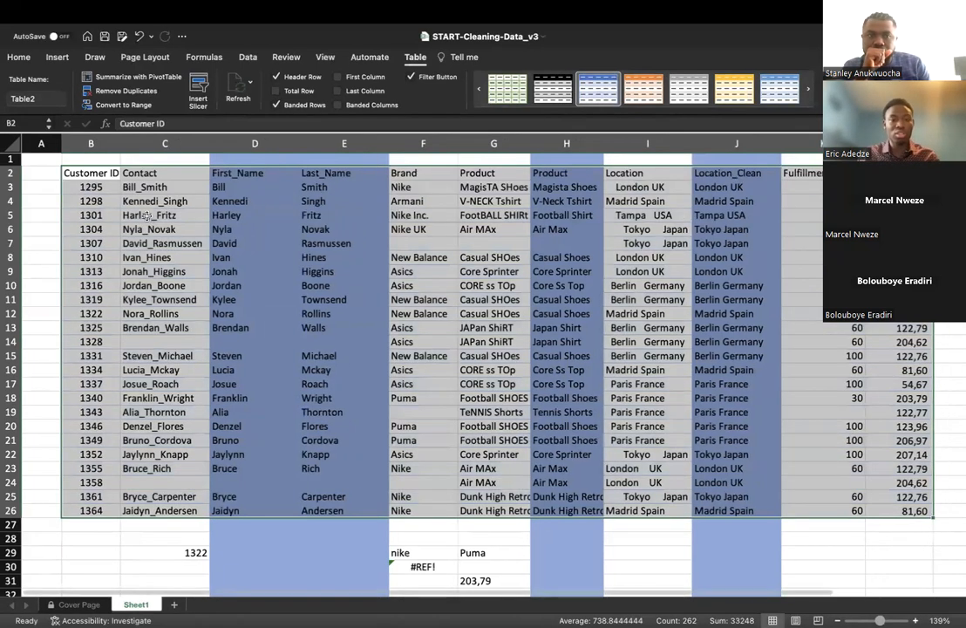
Step: Repeat the conversion of the customer data range B2:L26 into a table with headers, and undo it again
left_click(347, 244)
left_click_drag(89, 173, 615, 511)
scroll(537, 320, "left", 5)
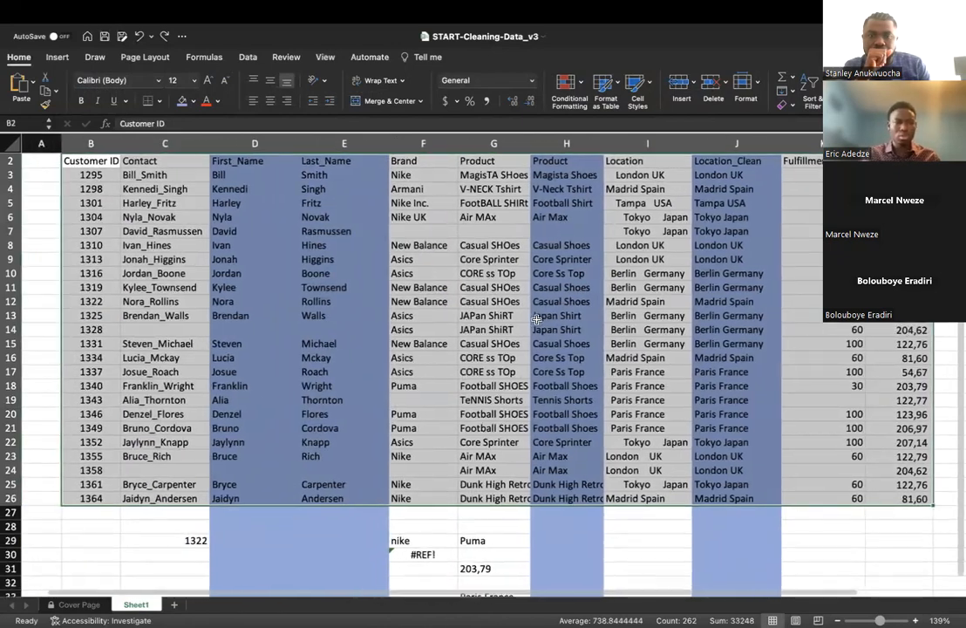
scroll(537, 319, "up", 1)
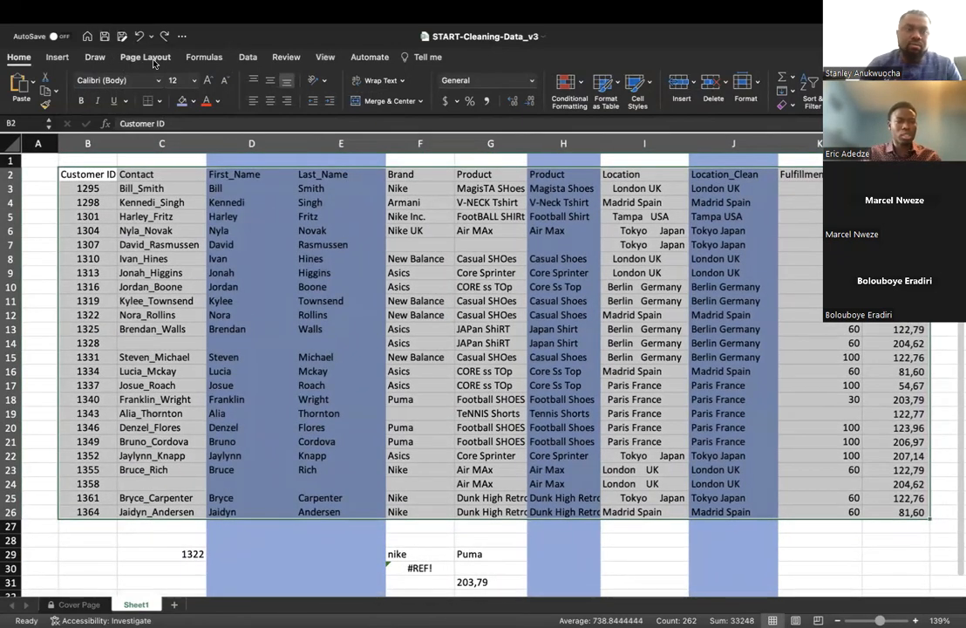
left_click(238, 59)
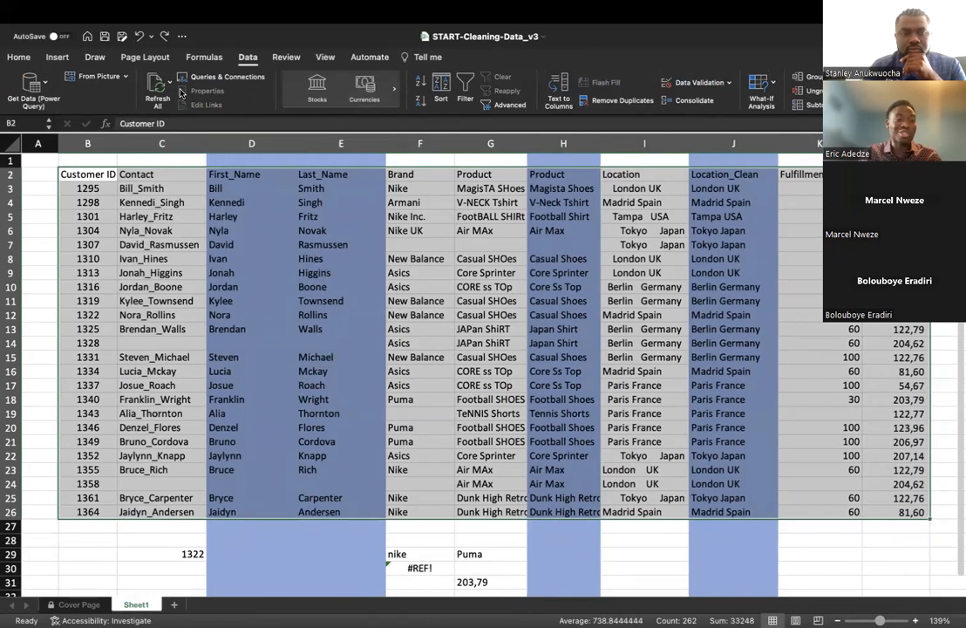
left_click(290, 57)
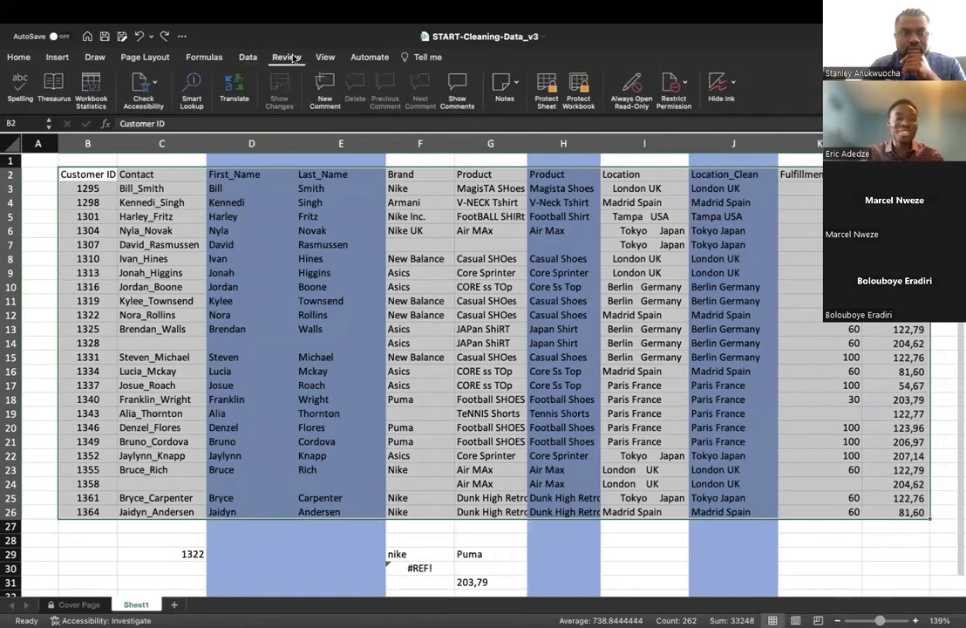
left_click(324, 56)
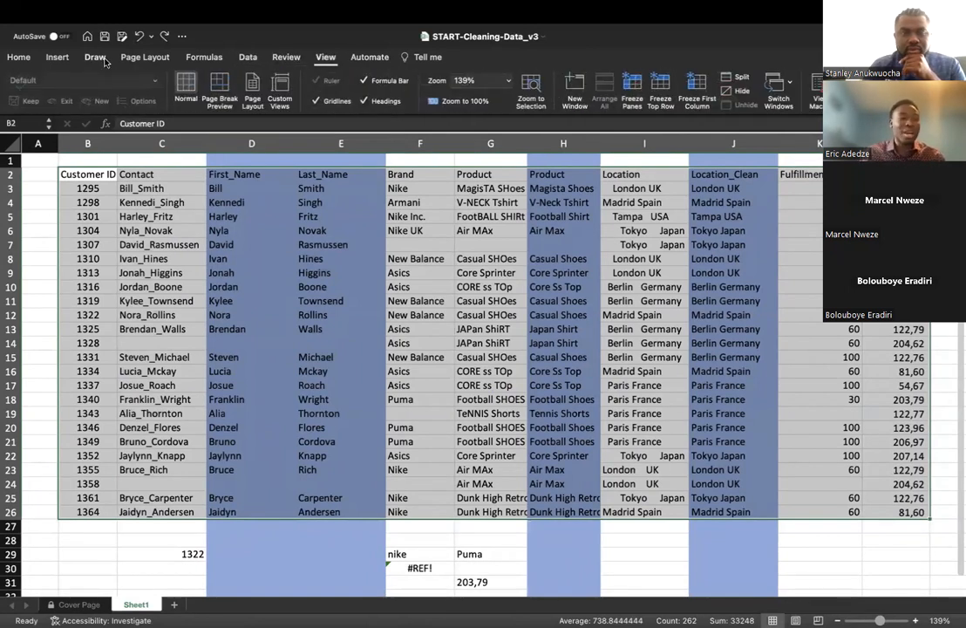
left_click(56, 57)
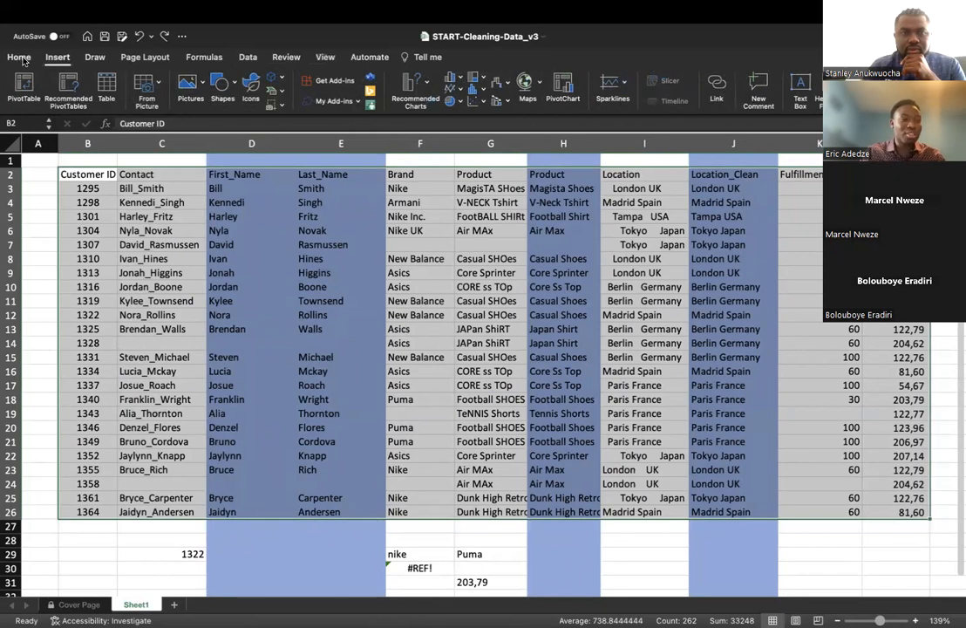
left_click(107, 87)
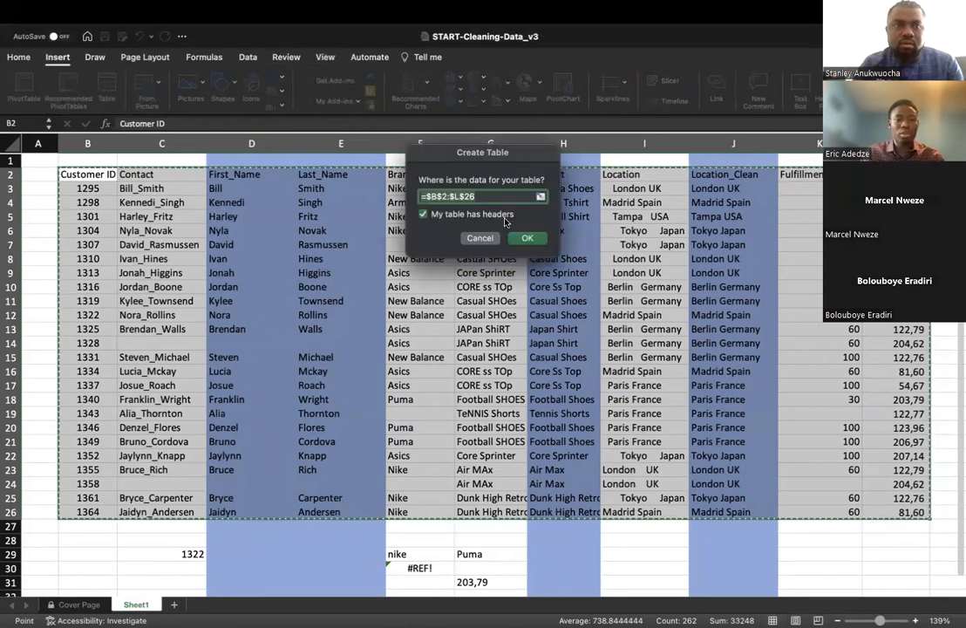
left_click(526, 238)
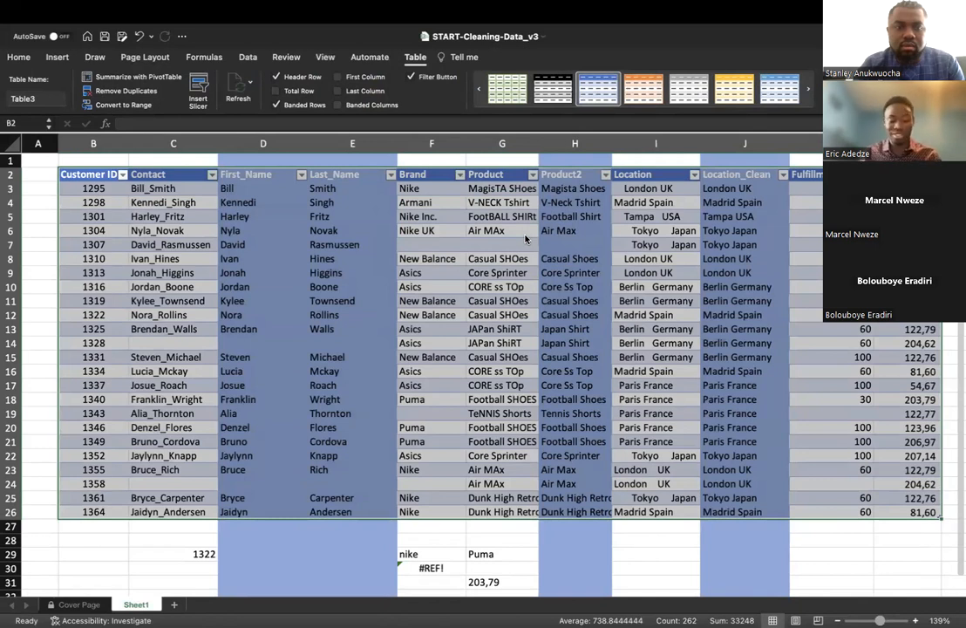
key("super+z")
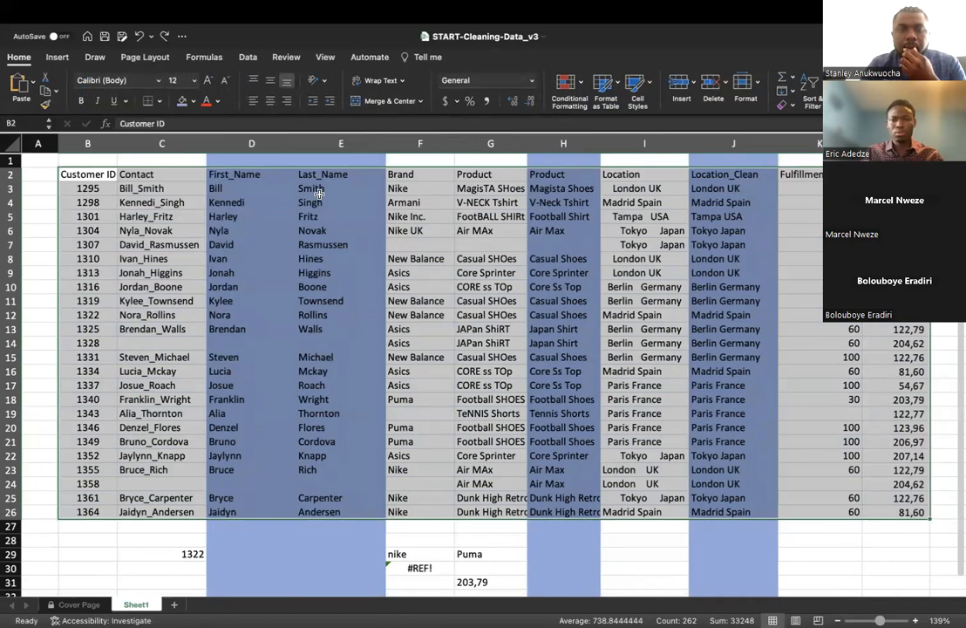
Step: Create a table with headers from the customer data range B2:L26
left_click(57, 57)
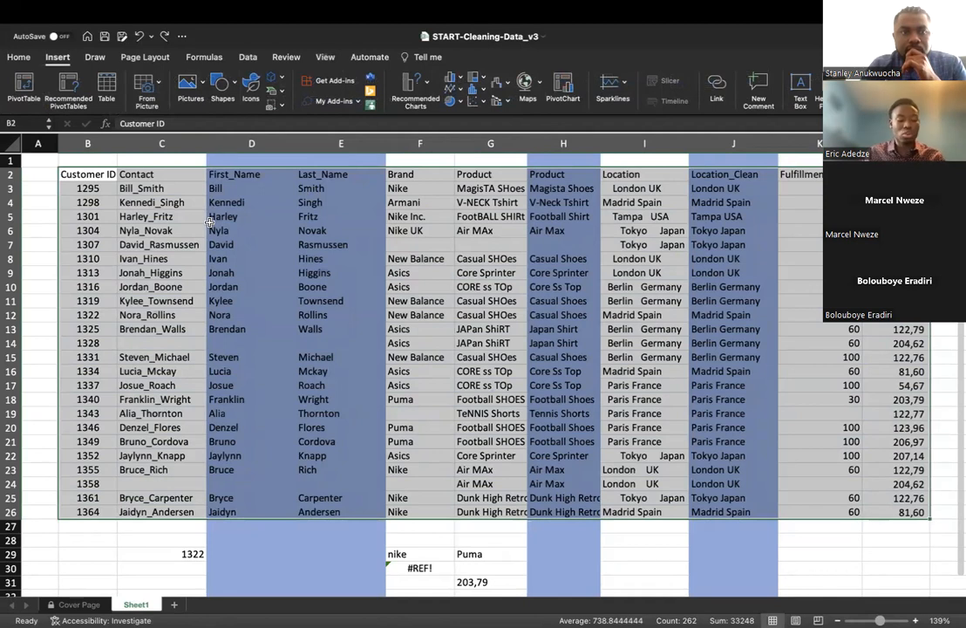
key("ctrl+t")
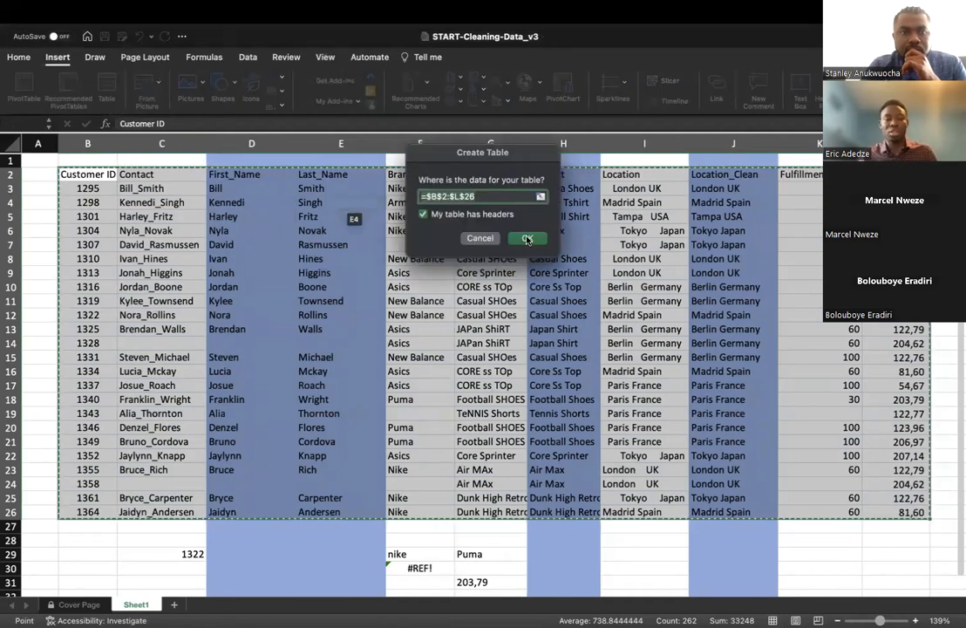
left_click(527, 238)
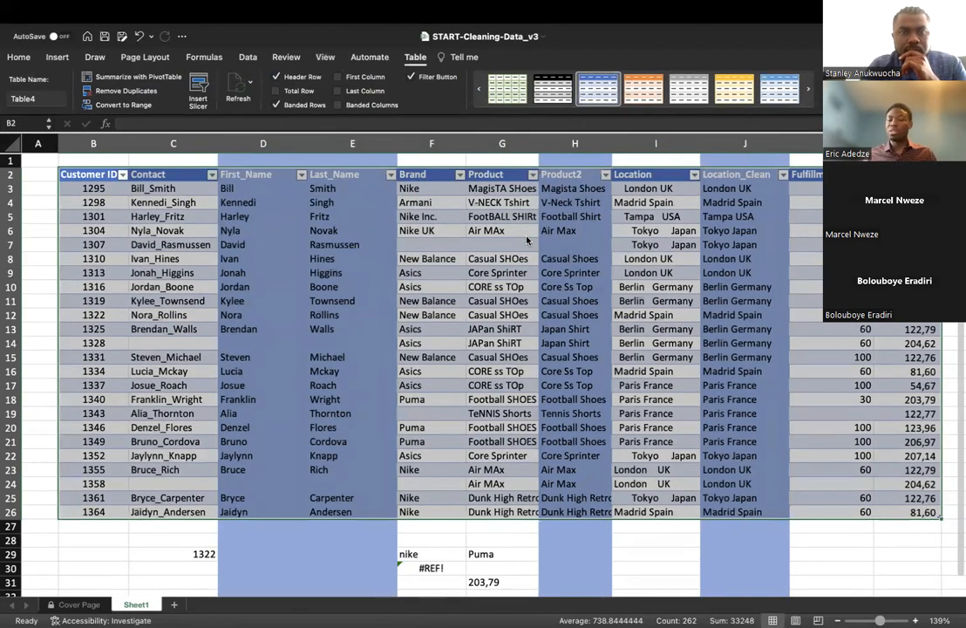
left_click(483, 270)
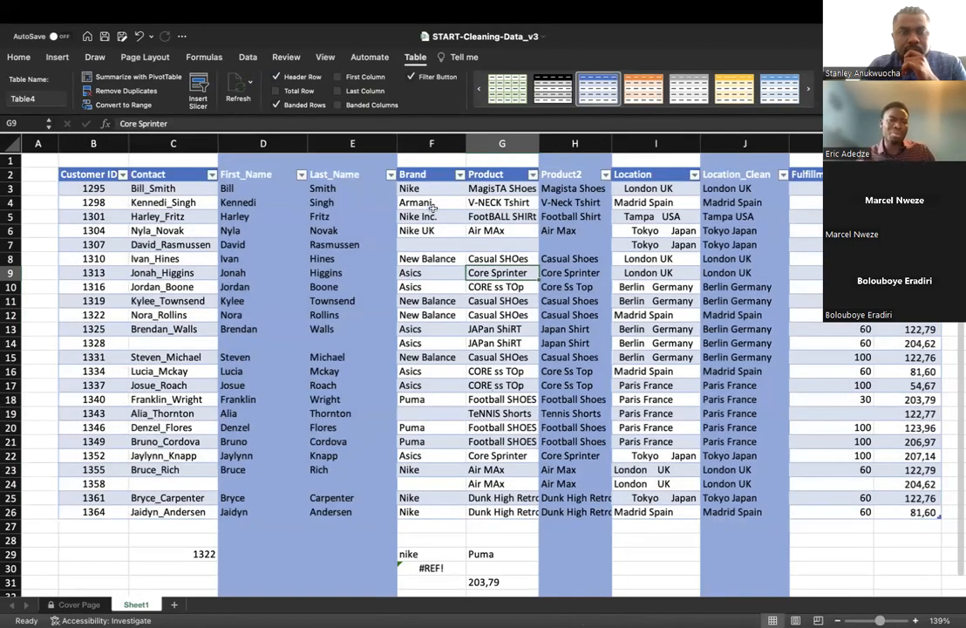
scroll(819, 172, "right", 1)
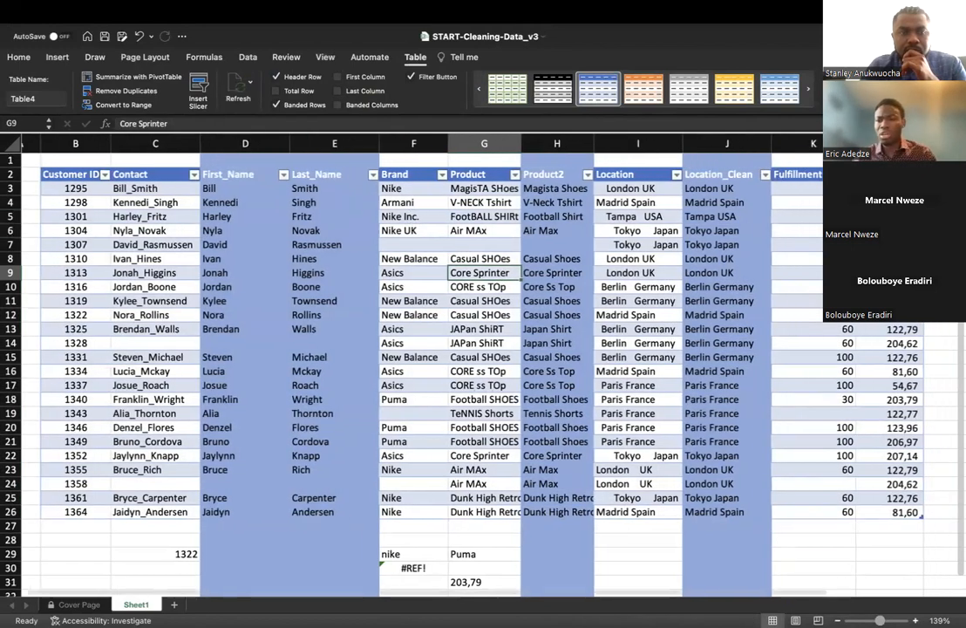
Step: Sort the table by the Price column in descending order
left_click(755, 170)
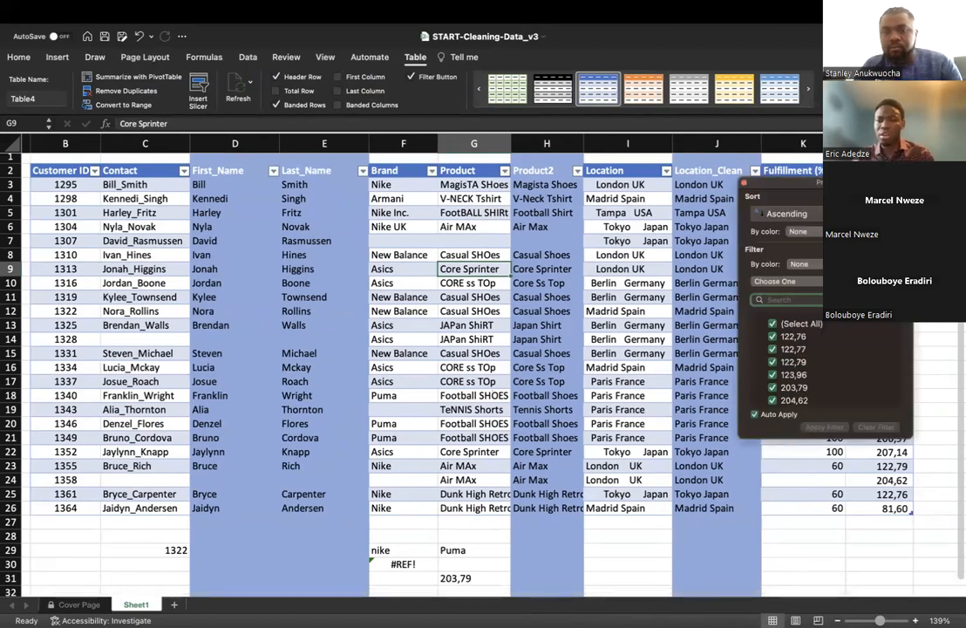
left_click(865, 213)
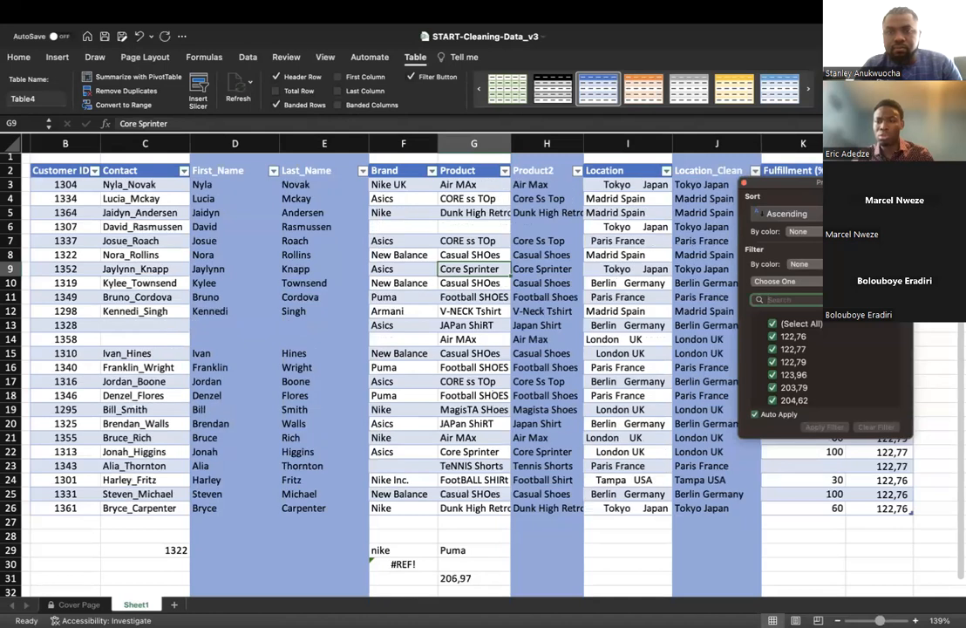
key("Escape")
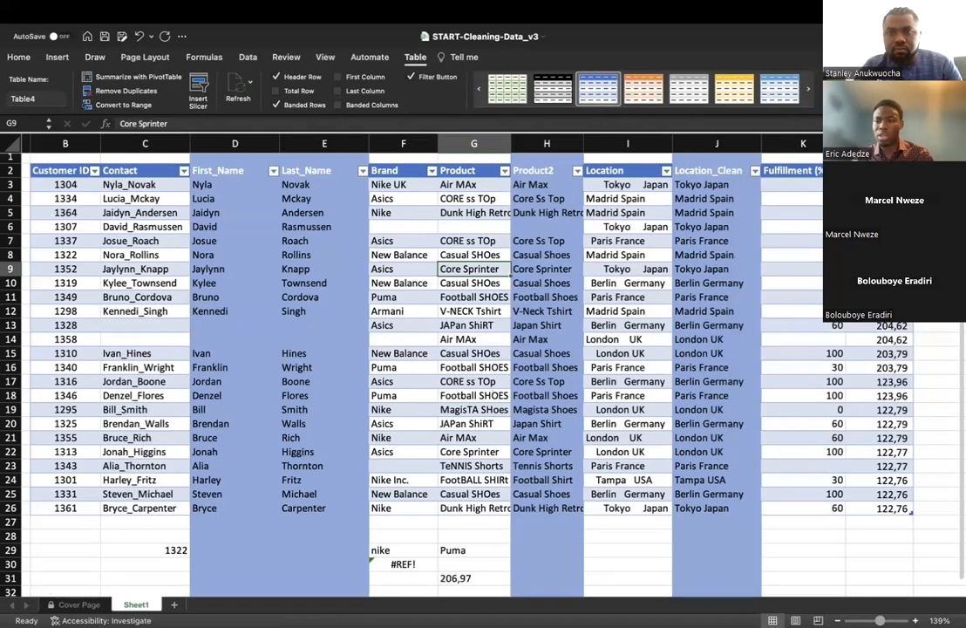
Step: Sort the table by the Price column in ascending order
left_click(876, 171)
left_click(906, 171)
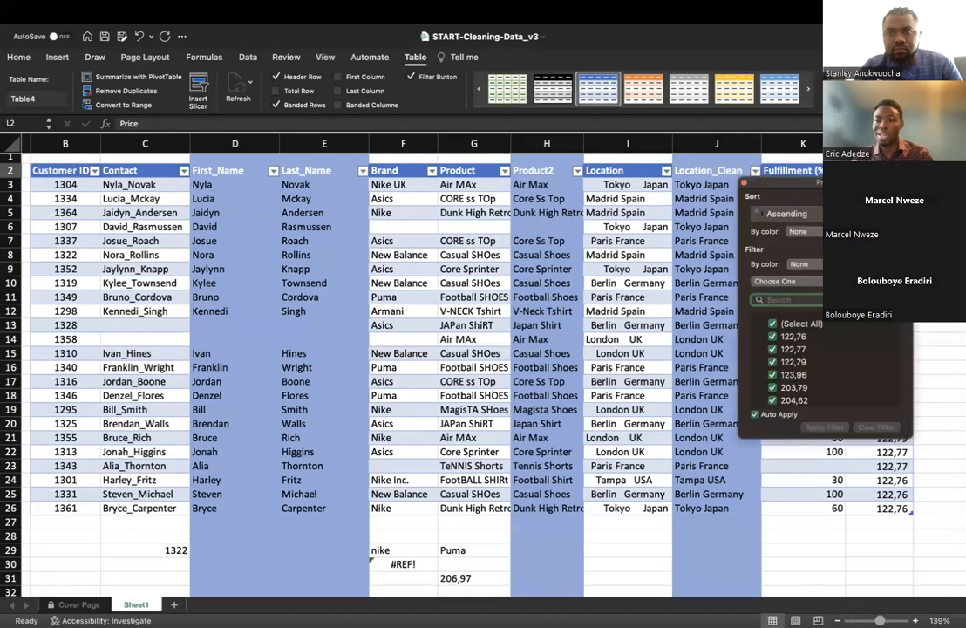
left_click(787, 214)
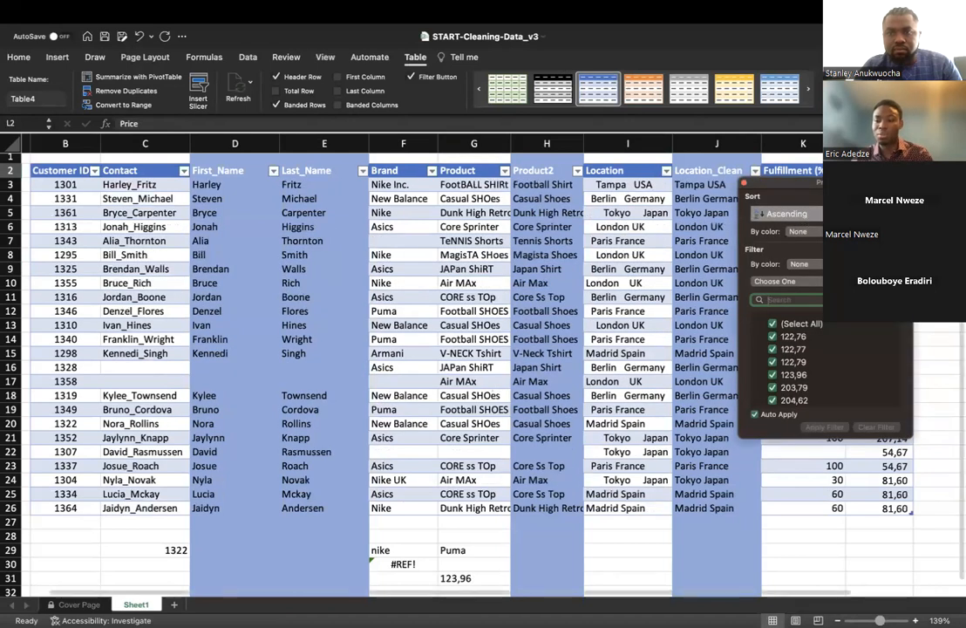
key("Escape")
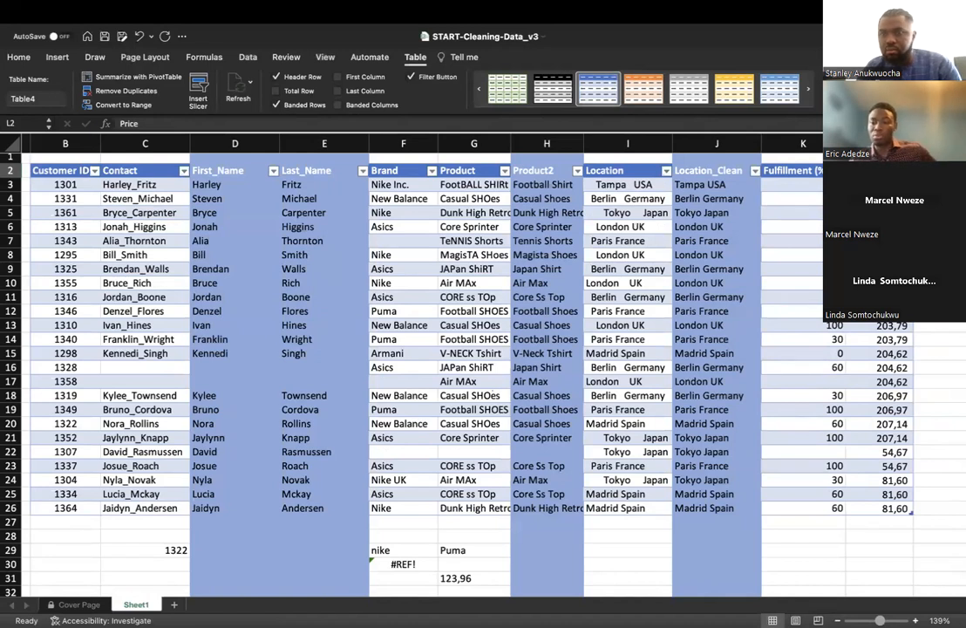
Step: Examine the condition choices available in the Price column's filter without applying one
left_click(906, 171)
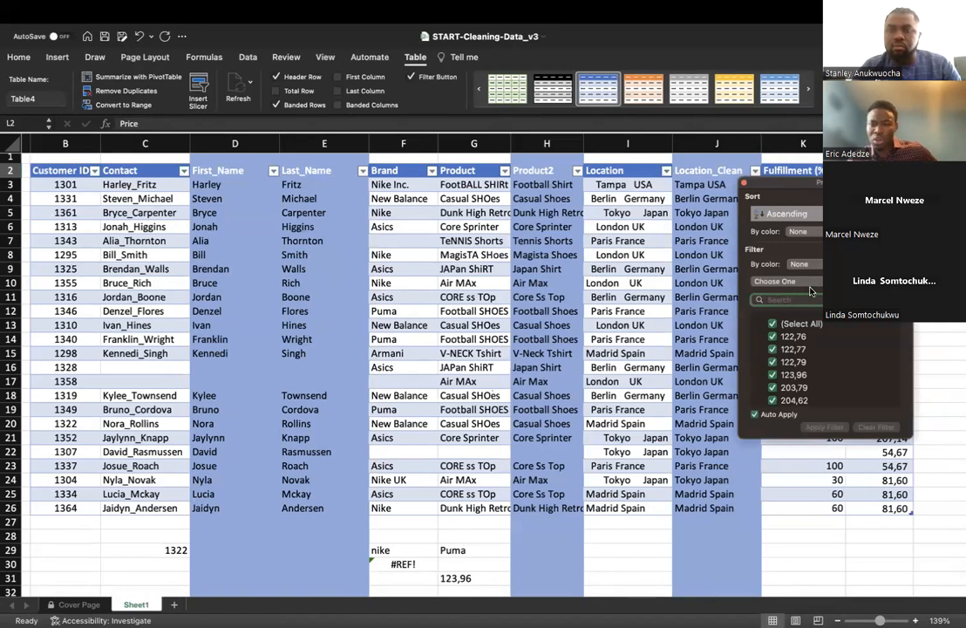
left_click(784, 282)
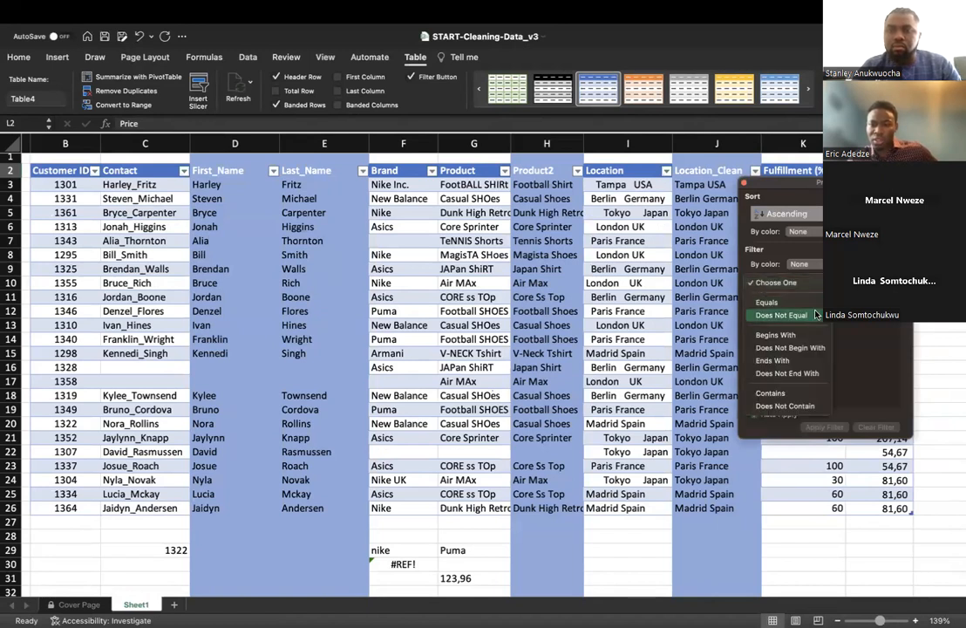
left_click(901, 357)
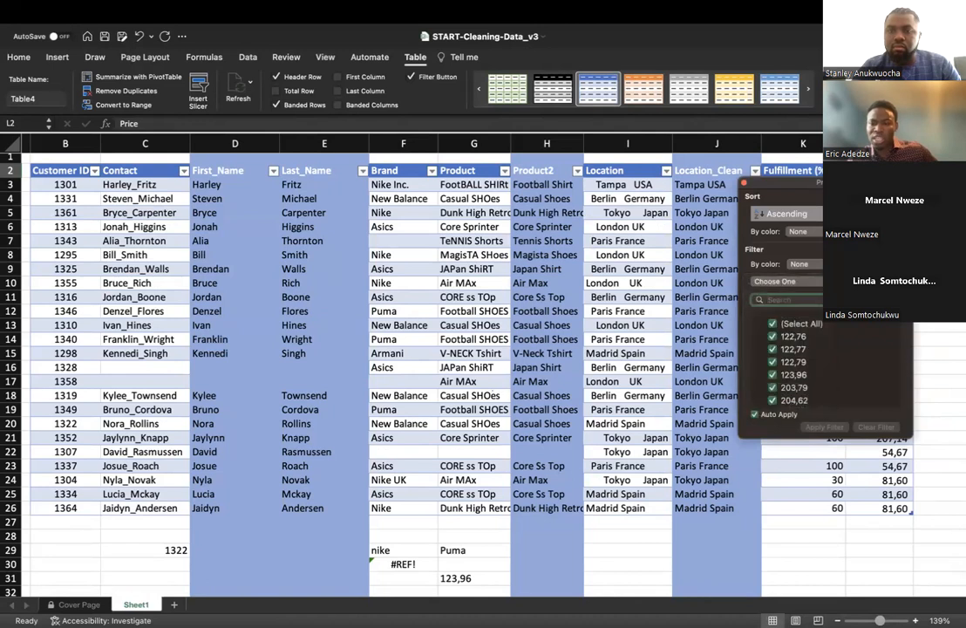
left_click(743, 182)
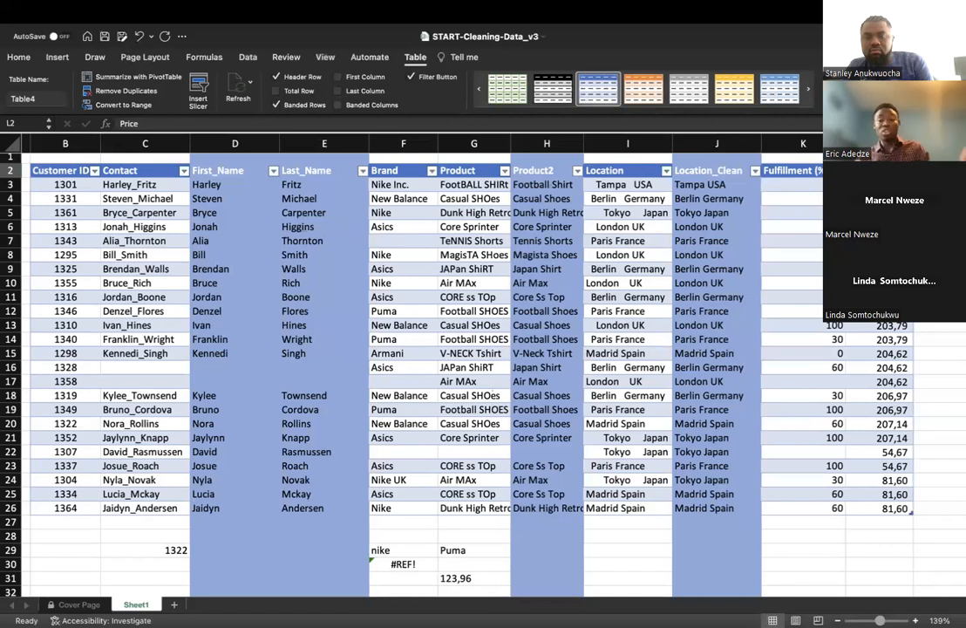
Step: Filter the Price column to exclude 207,14, 206,97, 204,62, 203,79 and 123,96
left_click(755, 170)
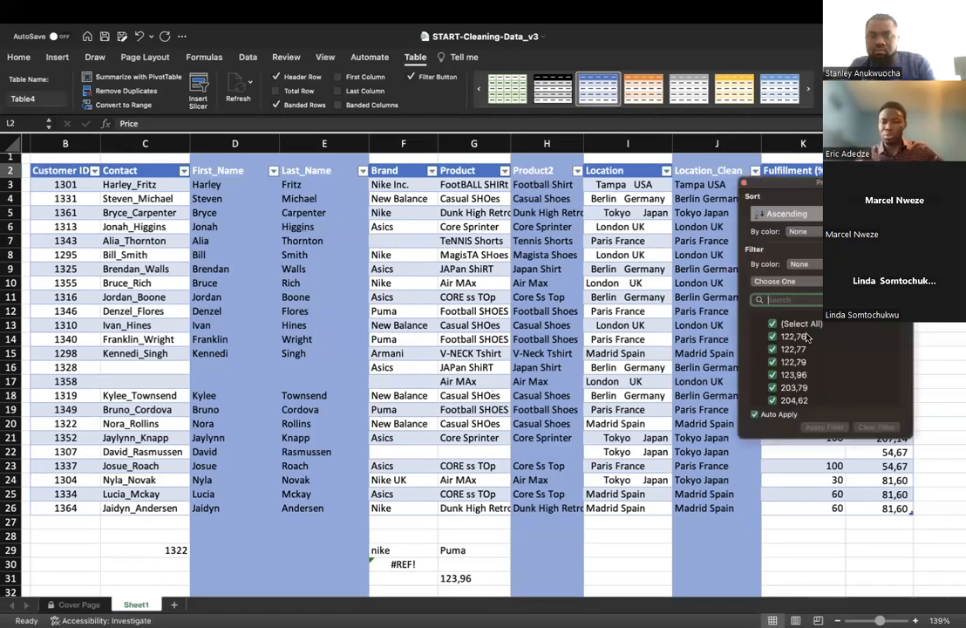
scroll(778, 386, "down", 3)
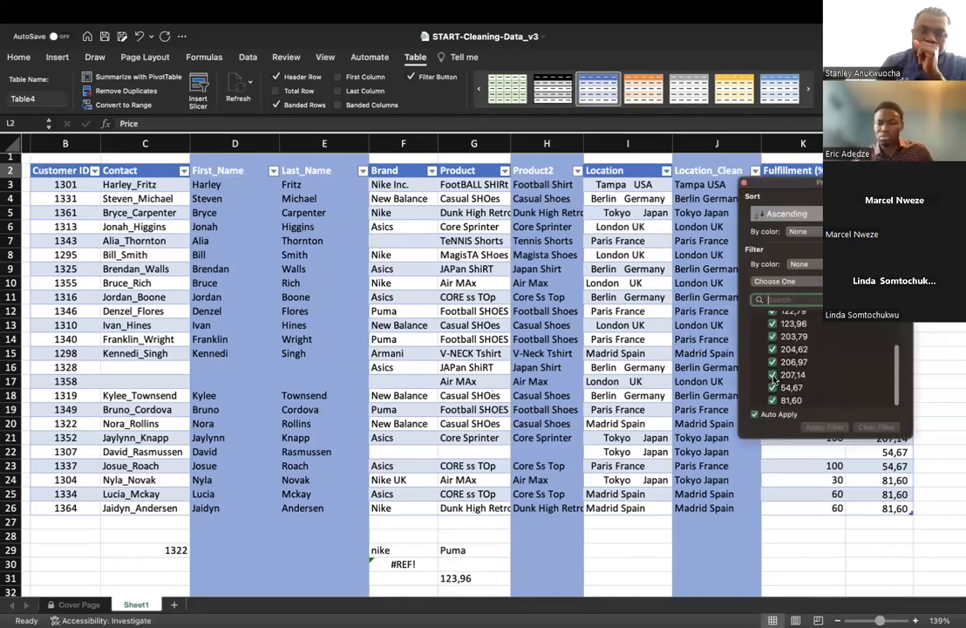
left_click(773, 374)
left_click(772, 361)
left_click(772, 348)
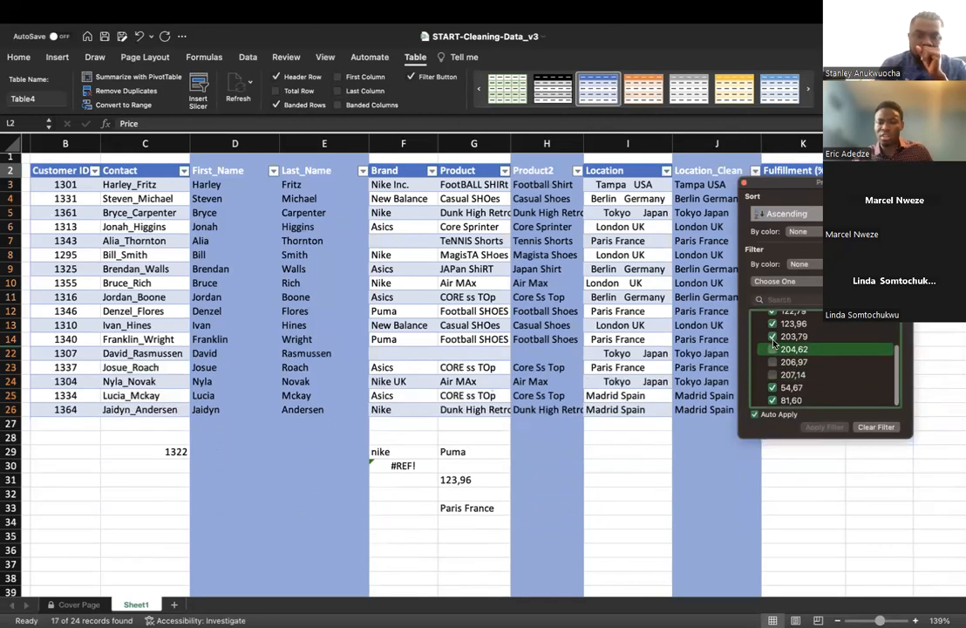
left_click(773, 336)
left_click(773, 324)
left_click(771, 323)
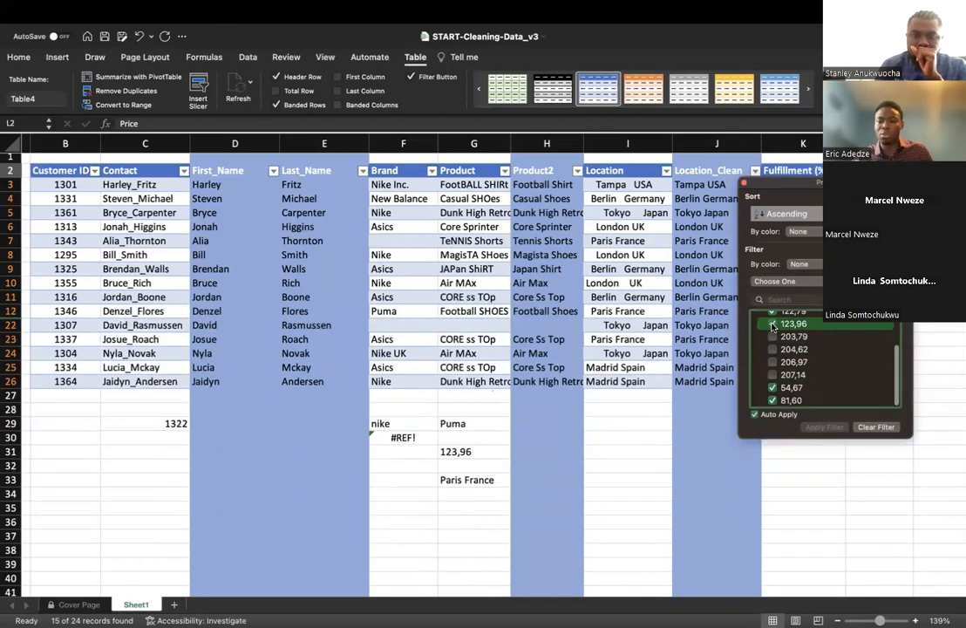
left_click(772, 324)
Step: Also exclude the prices 122,76, 122,77 and 122,79 from the Price column's filter
scroll(772, 332, "up", 3)
left_click(772, 337)
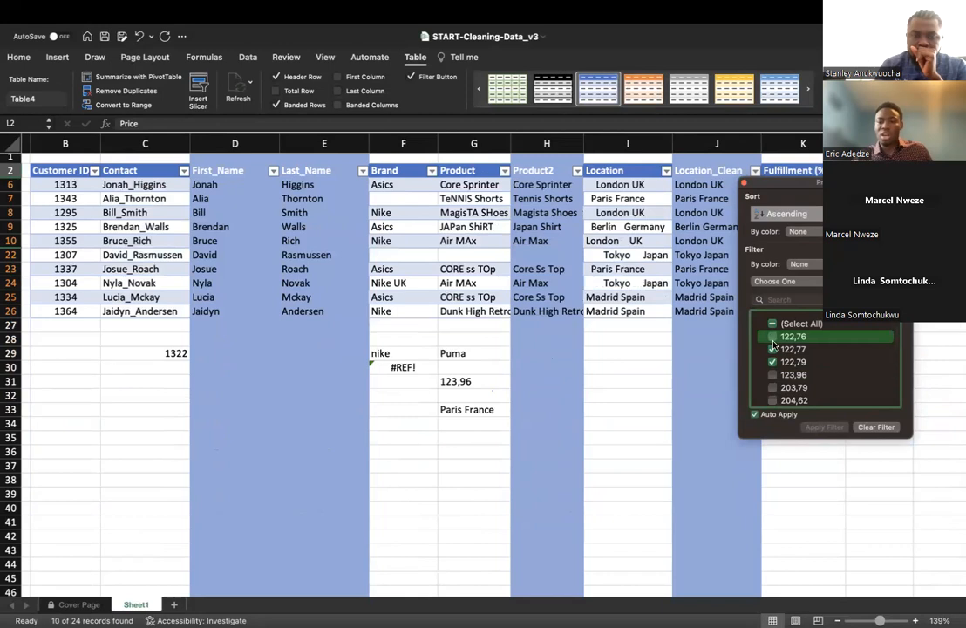
left_click(772, 348)
left_click(772, 361)
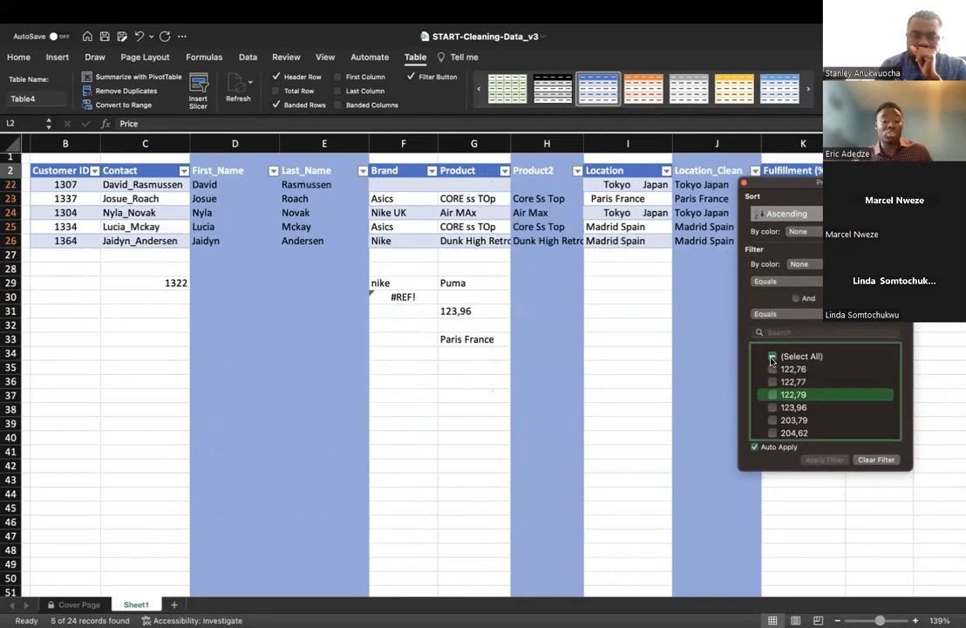
left_click(945, 348)
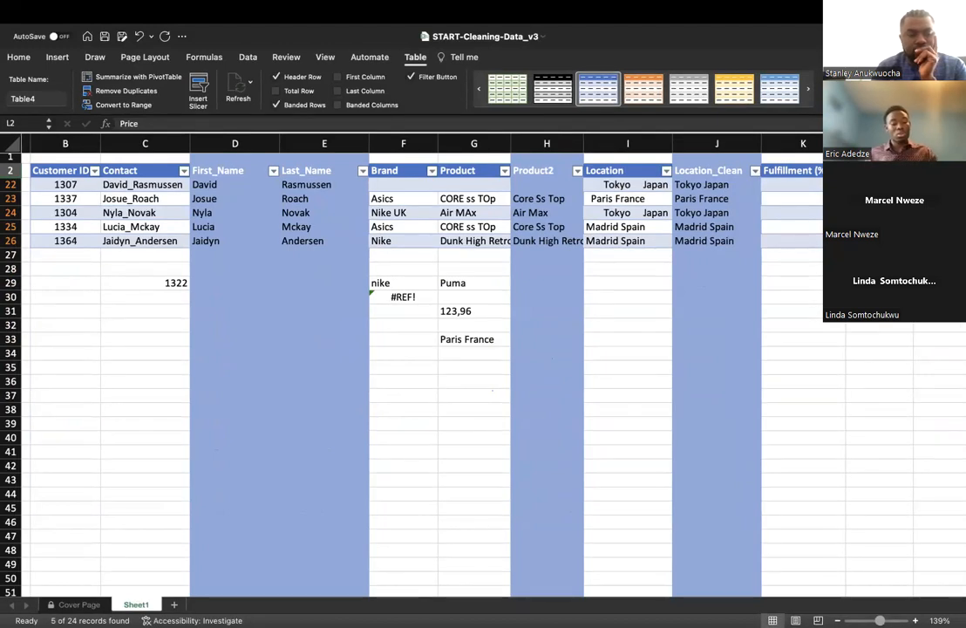
Step: Undo the exclusion of the prices 122,76, 122,77 and 122,79 from the Price filter
key("super+z")
key("super+z")
key("super+z")
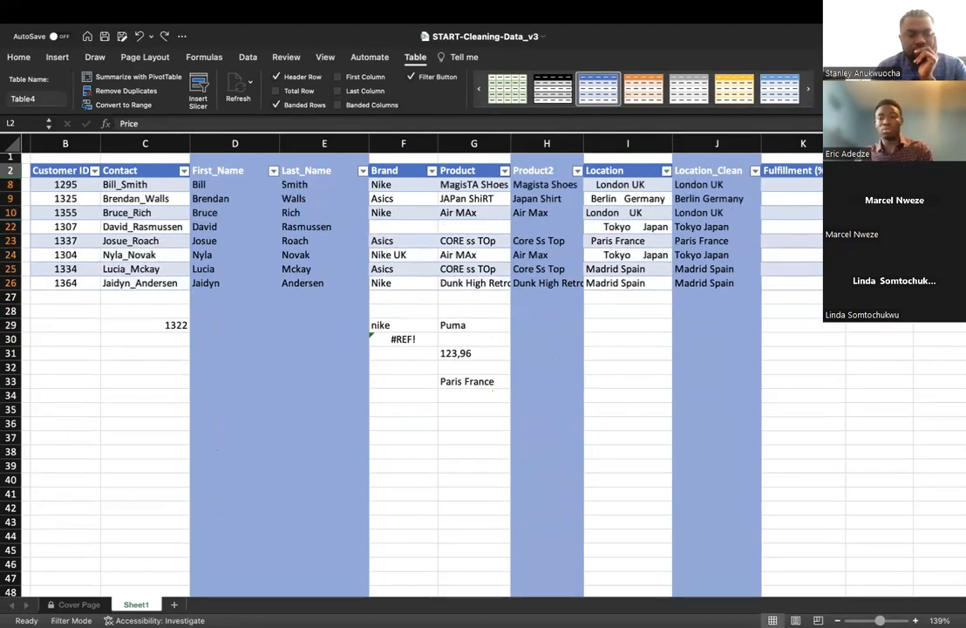
key("super+z")
key("super+y")
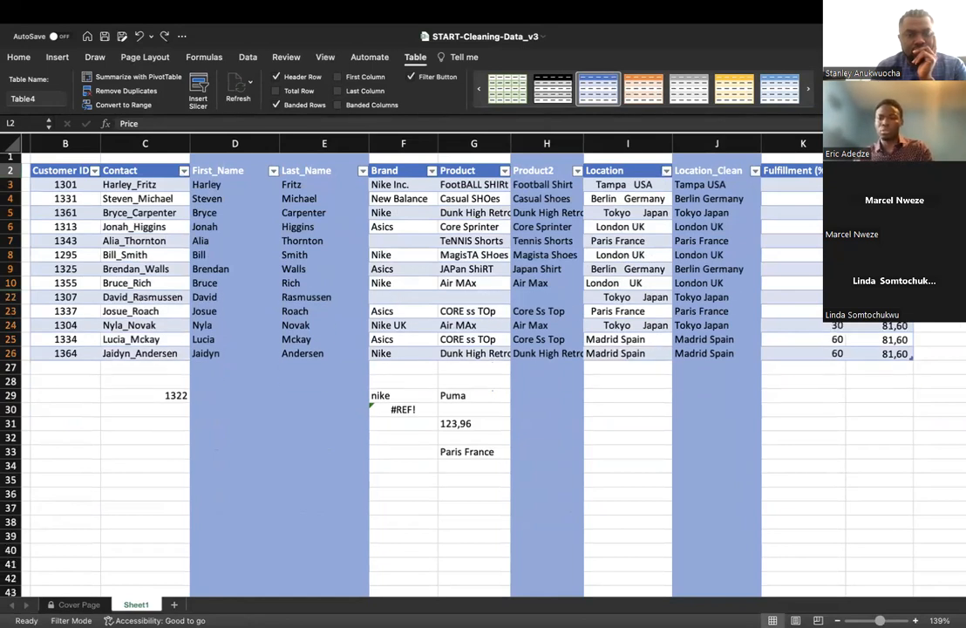
Step: Clear the Price column's filter by selecting all of its values again
left_click_drag(879, 165, 871, 175)
left_click(524, 257)
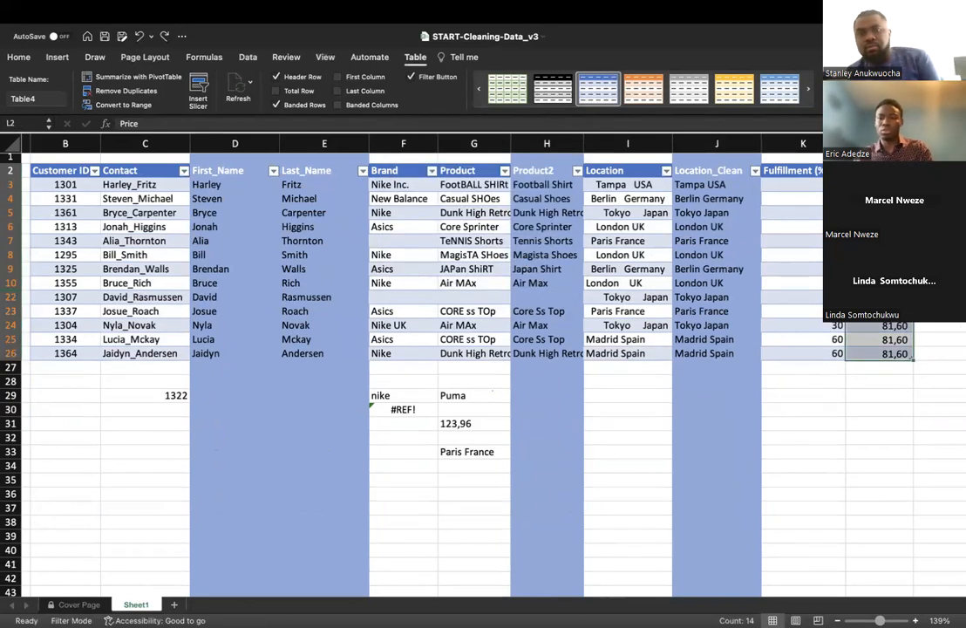
left_click(908, 171)
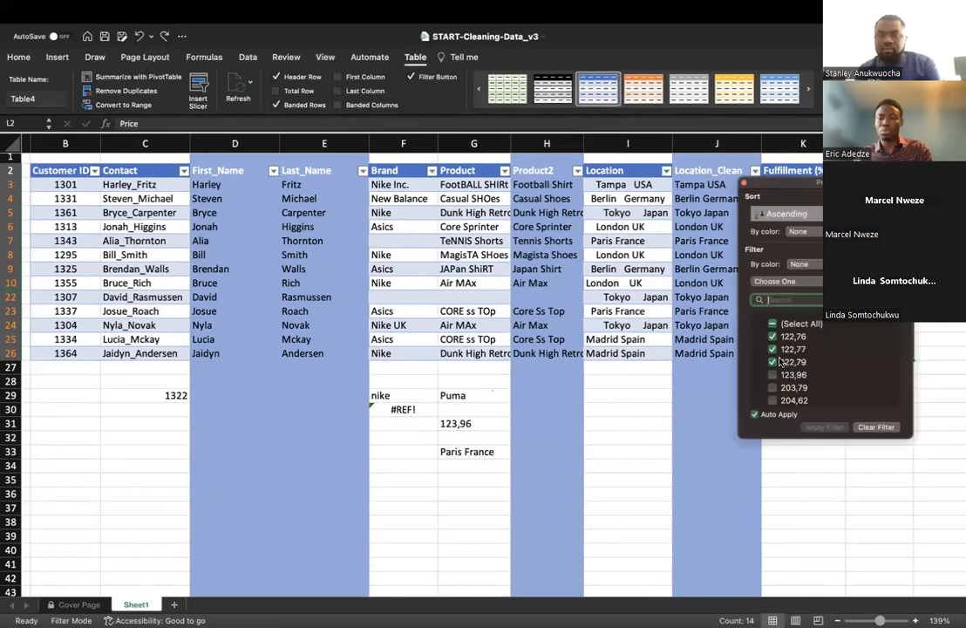
left_click(772, 324)
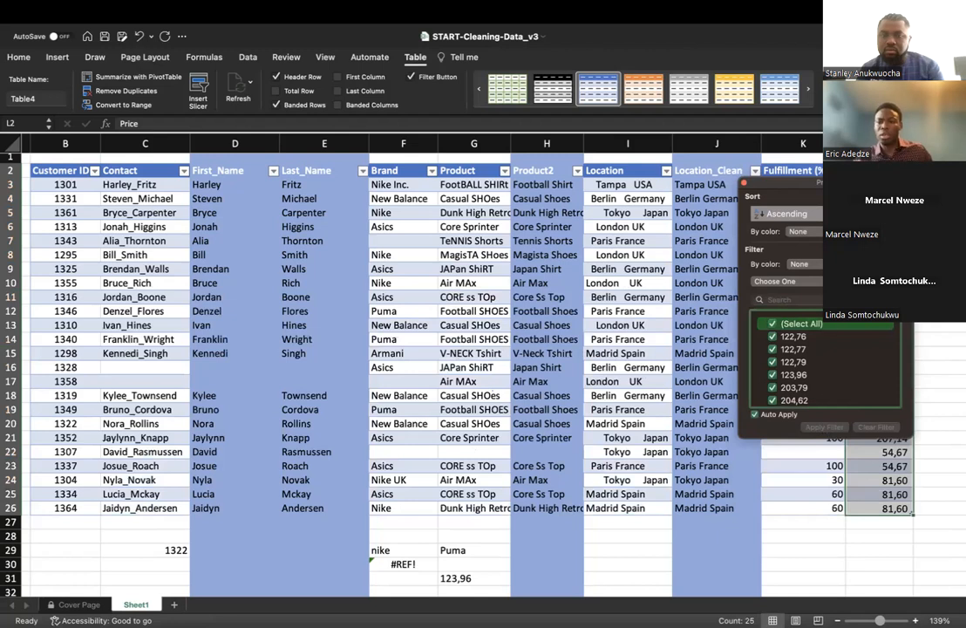
key("Escape")
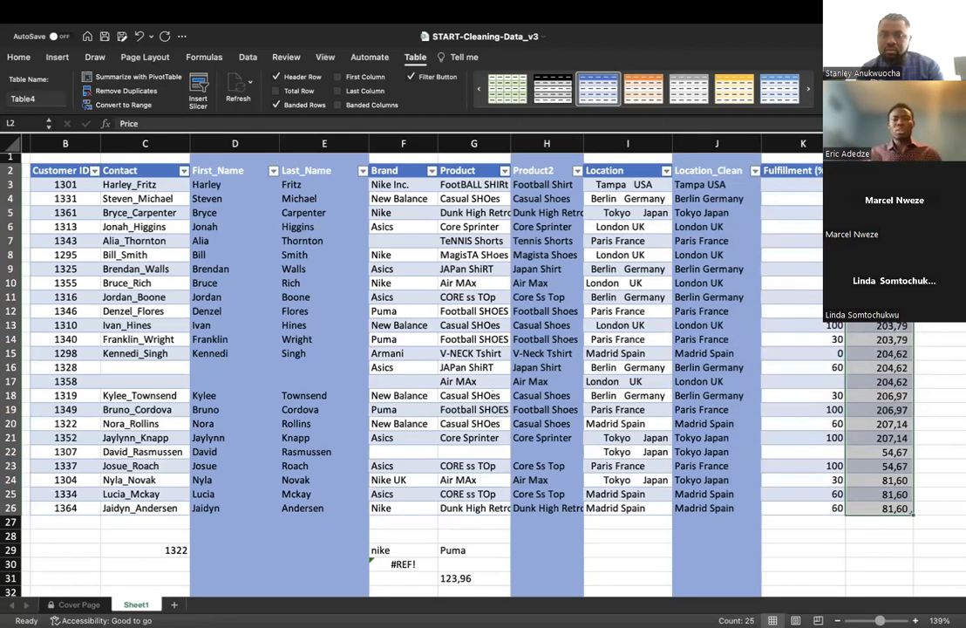
Step: Examine the sort and filter options of the Product column without applying any
left_click(504, 171)
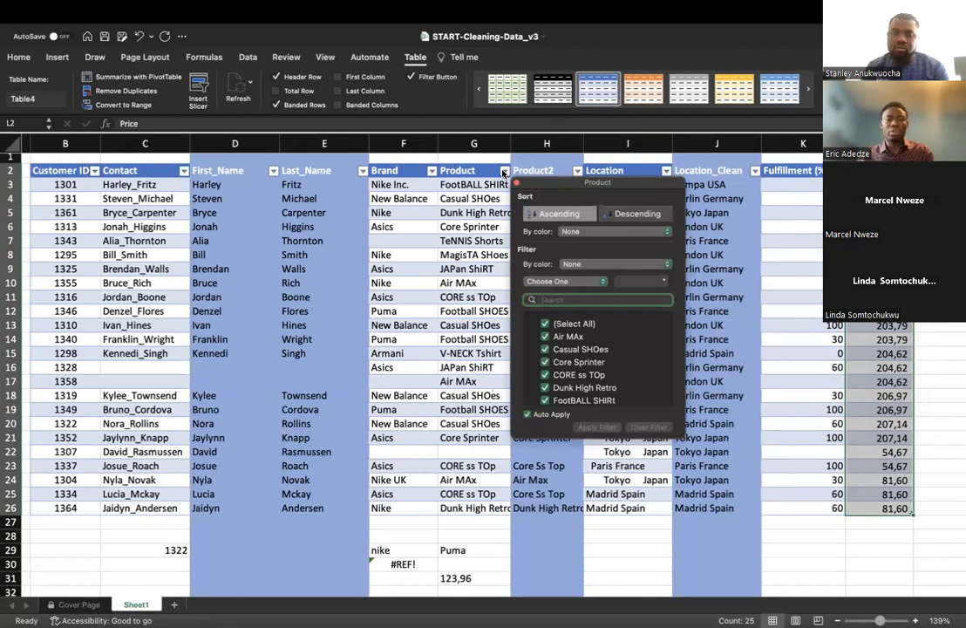
left_click(503, 173)
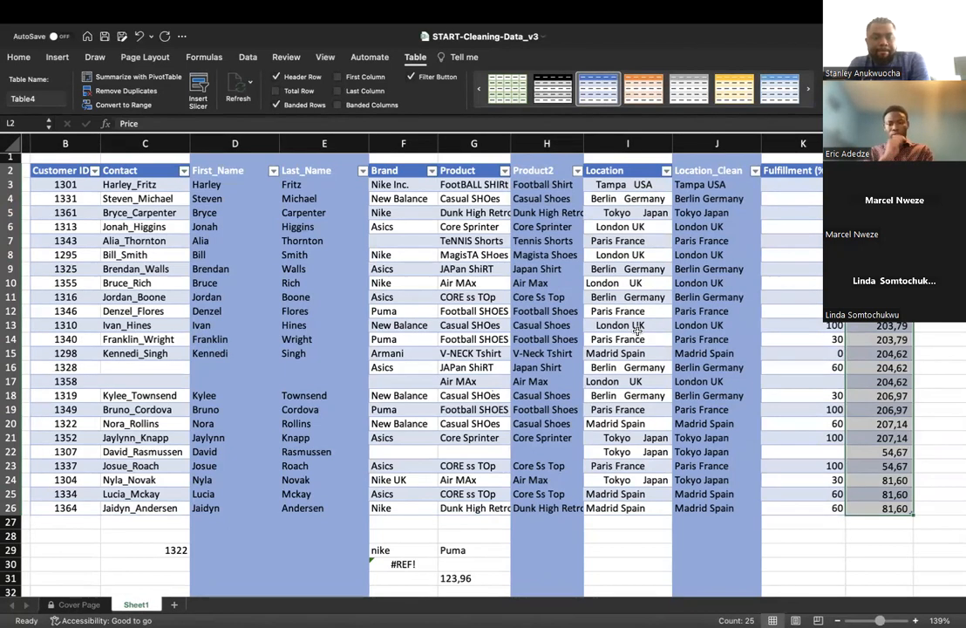
left_click(723, 311)
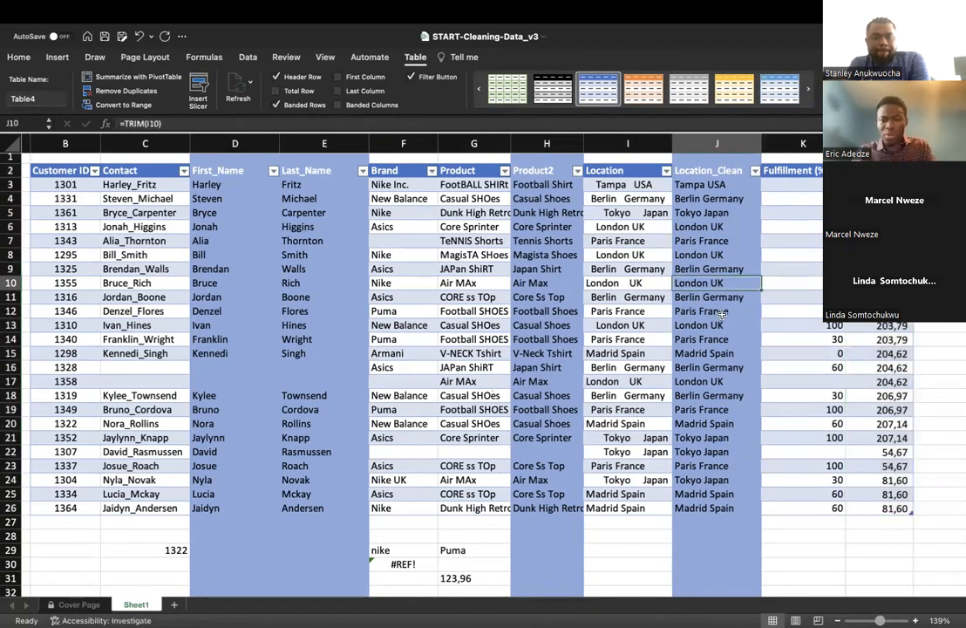
left_click(723, 381)
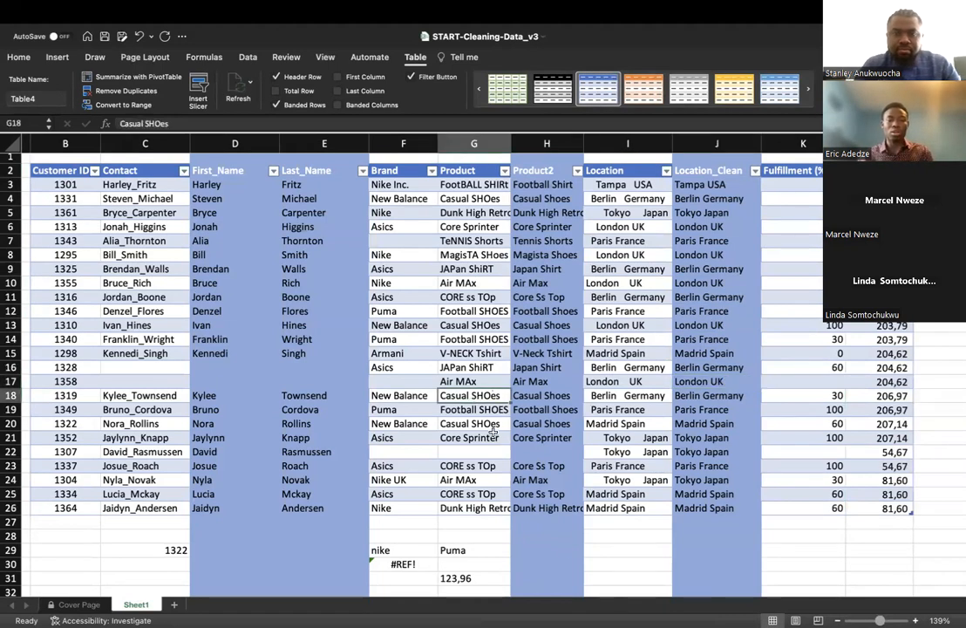
left_click(593, 532)
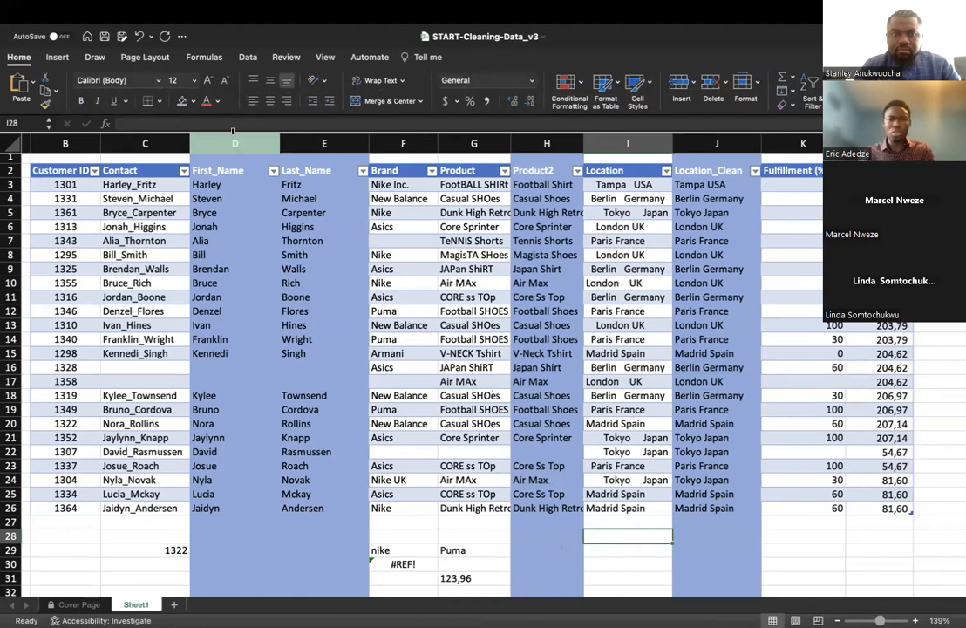
left_click(68, 55)
left_click(94, 56)
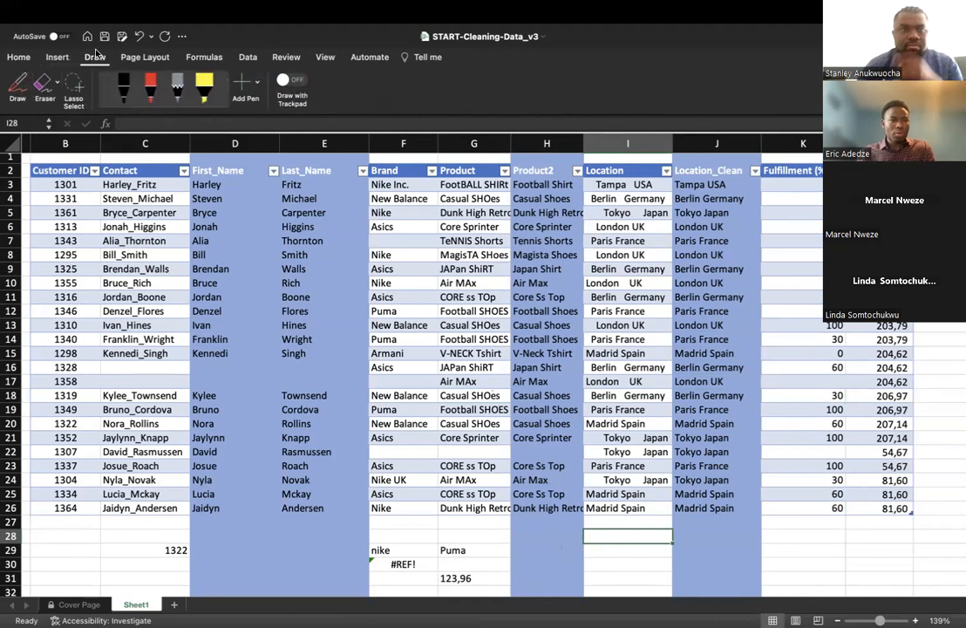
left_click(19, 56)
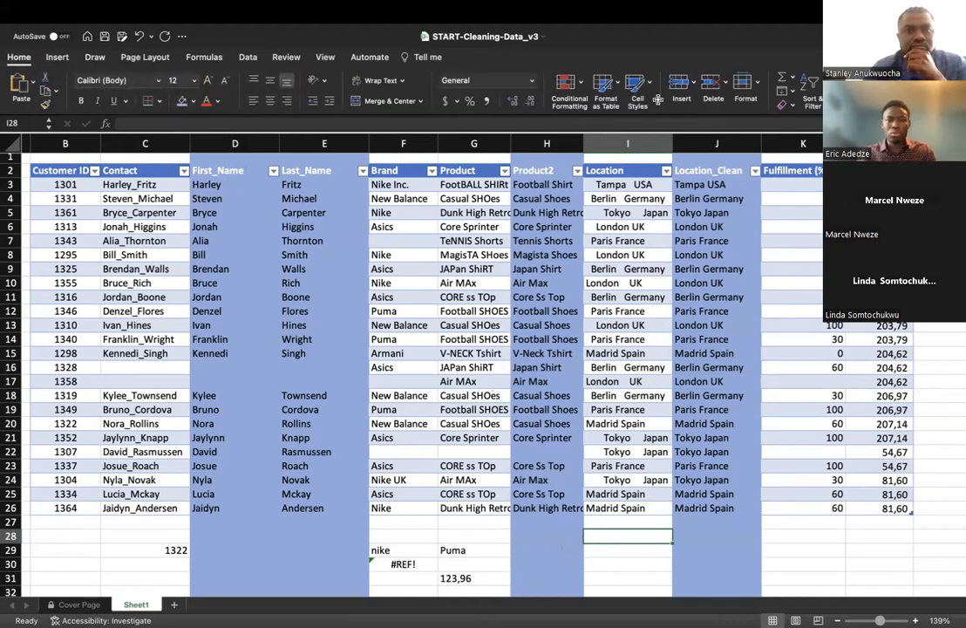
left_click(418, 141)
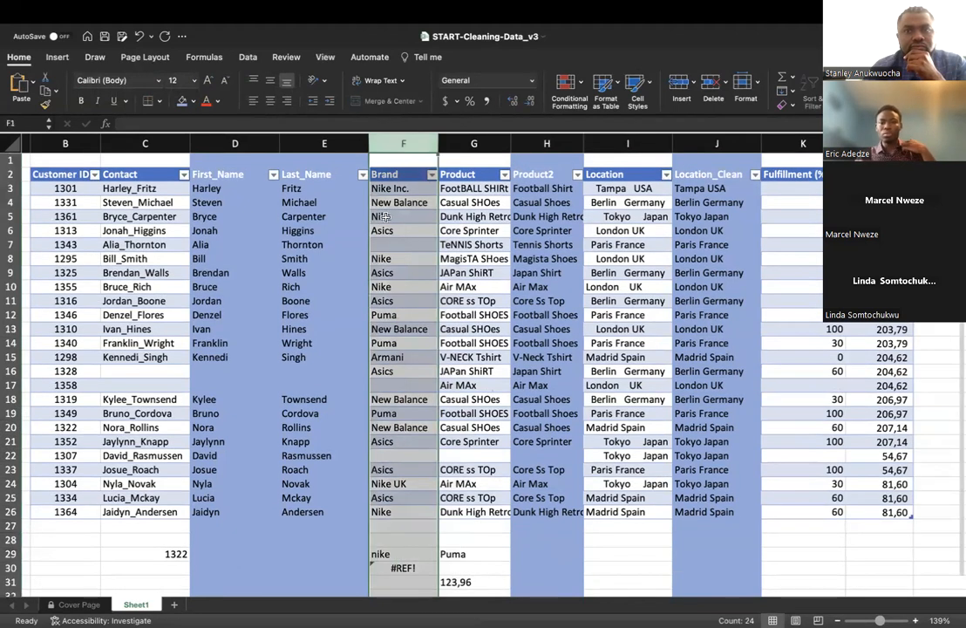
left_click(310, 244)
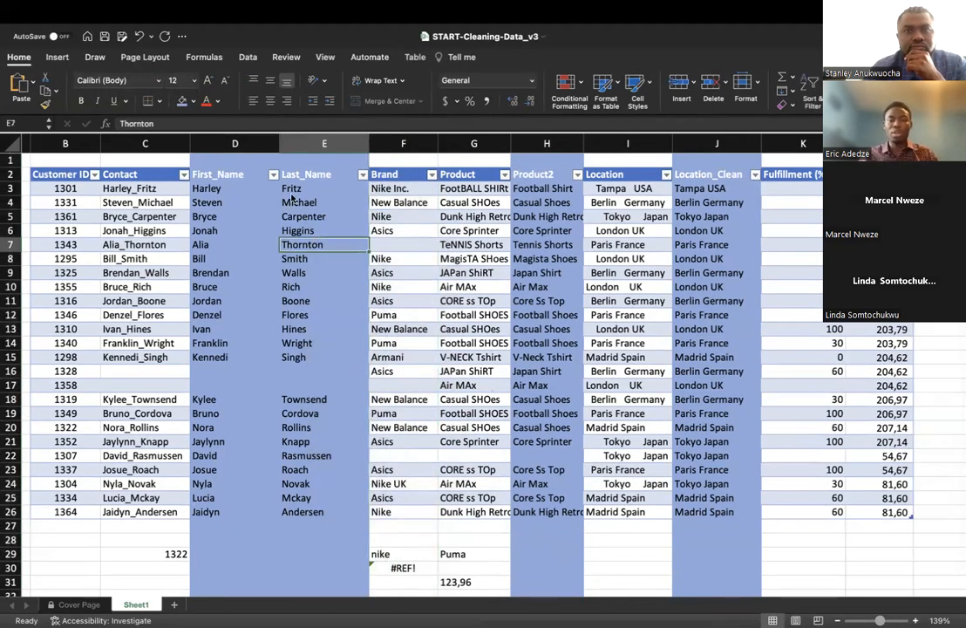
Step: Turn the filter buttons in the table's header row off and back on
left_click(94, 56)
left_click(244, 57)
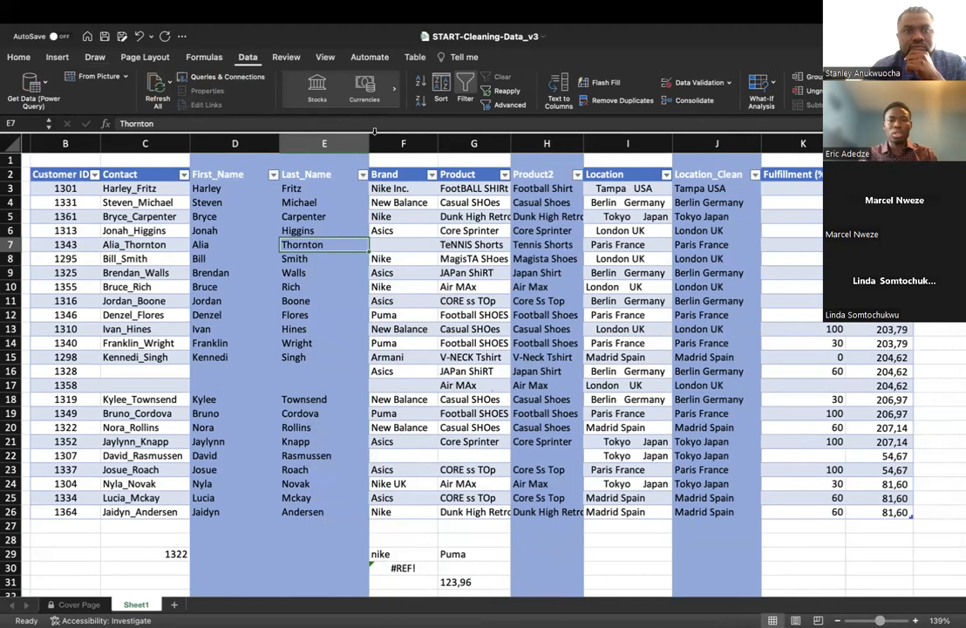
left_click(465, 84)
left_click(465, 83)
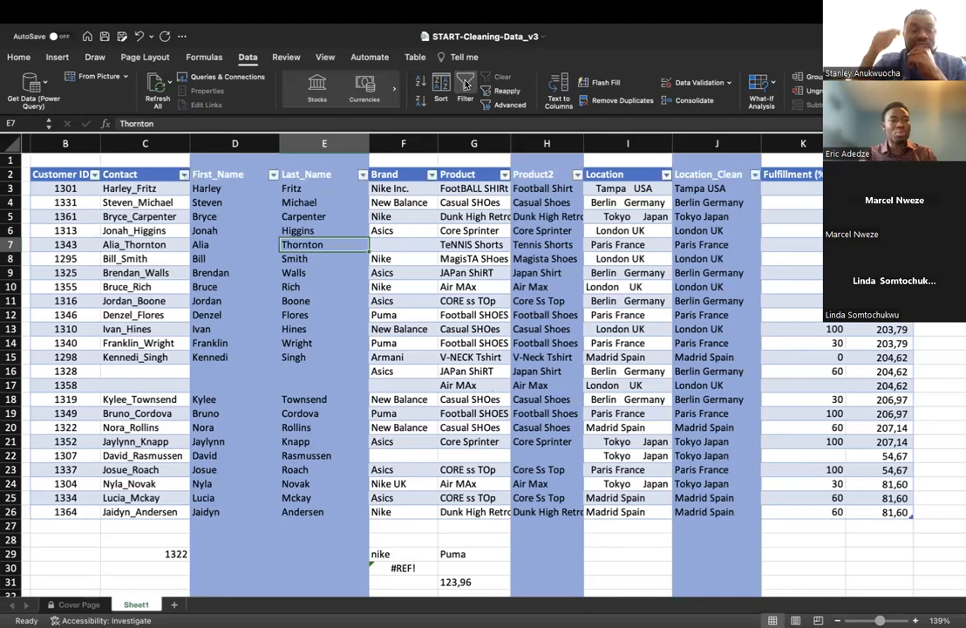
left_click(465, 84)
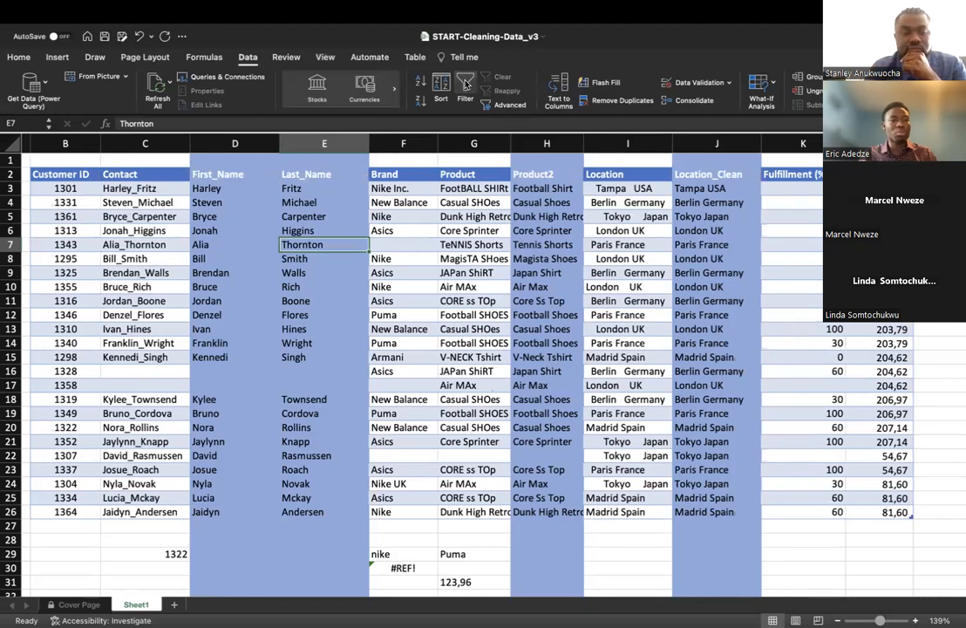
left_click(464, 84)
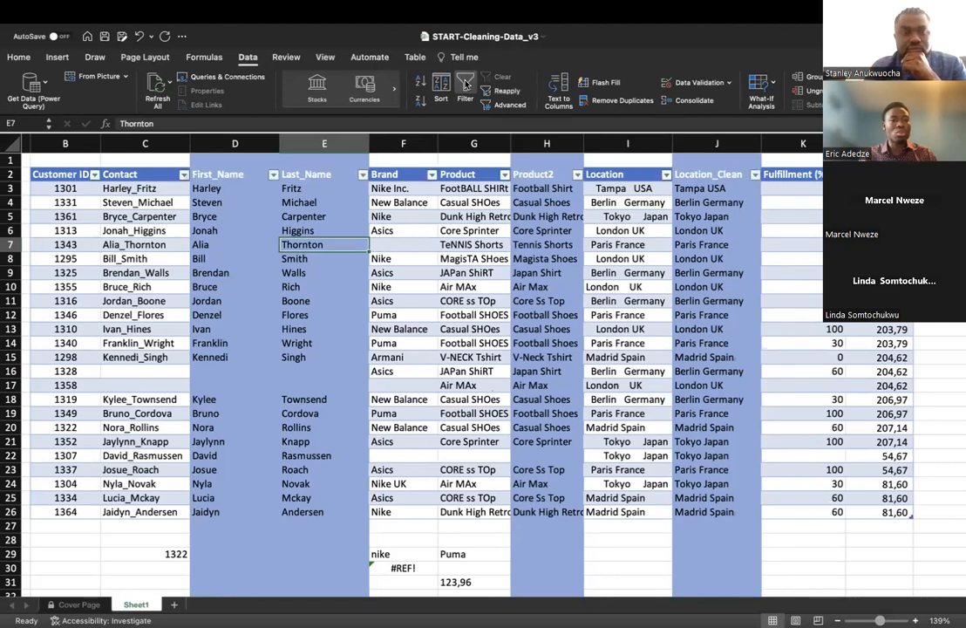
Step: View the Advanced Filter settings without applying them, and turn off the filter buttons in the table's header row
left_click(508, 104)
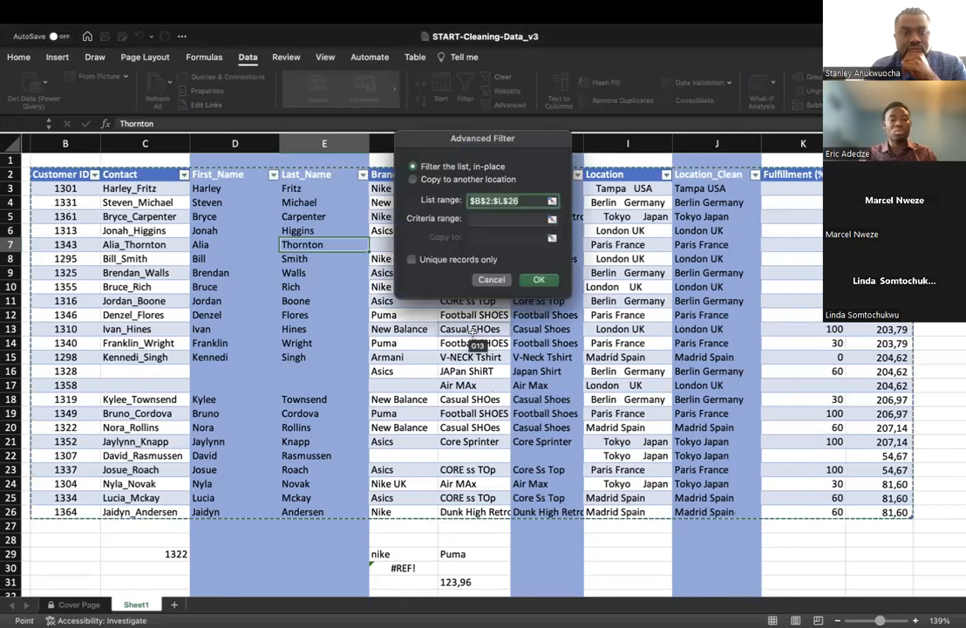
left_click(491, 280)
left_click(457, 89)
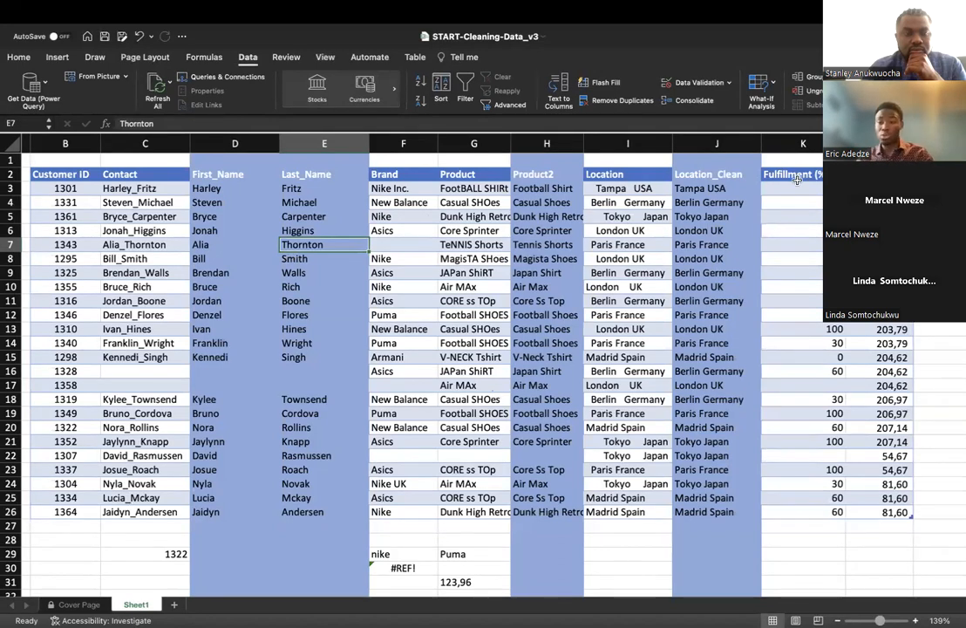
Step: Review the Fulfillment, Price, Location, Product and Contact columns, and compare how the Nike entries in the Brand column are written
left_click(806, 147)
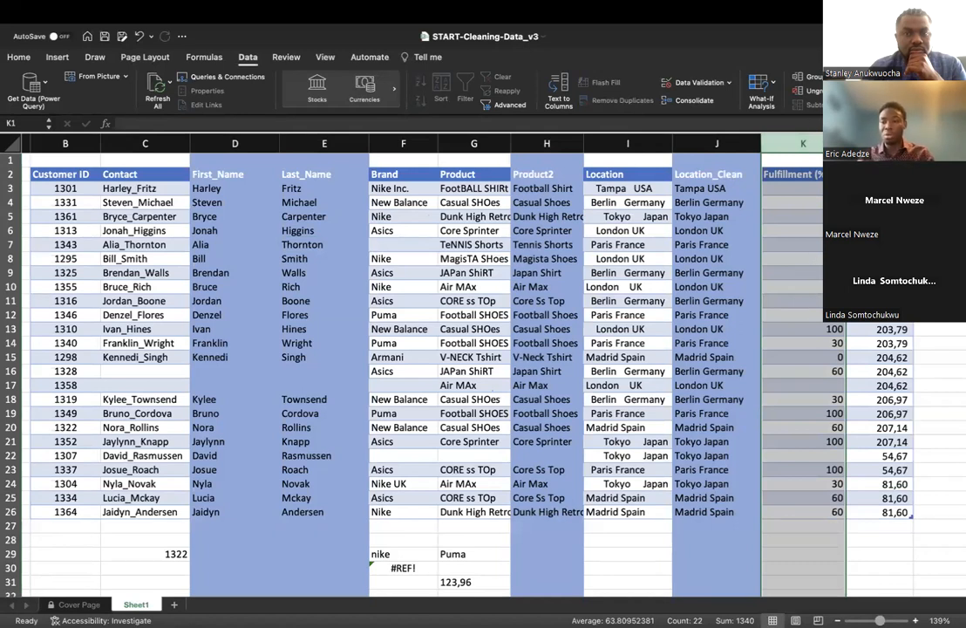
left_click(879, 145)
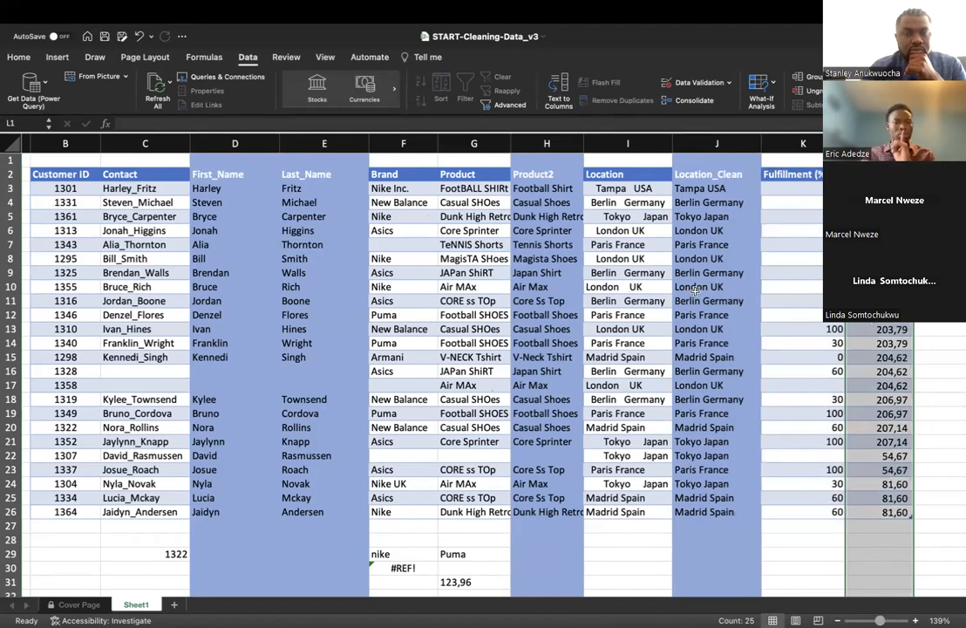
left_click(628, 141)
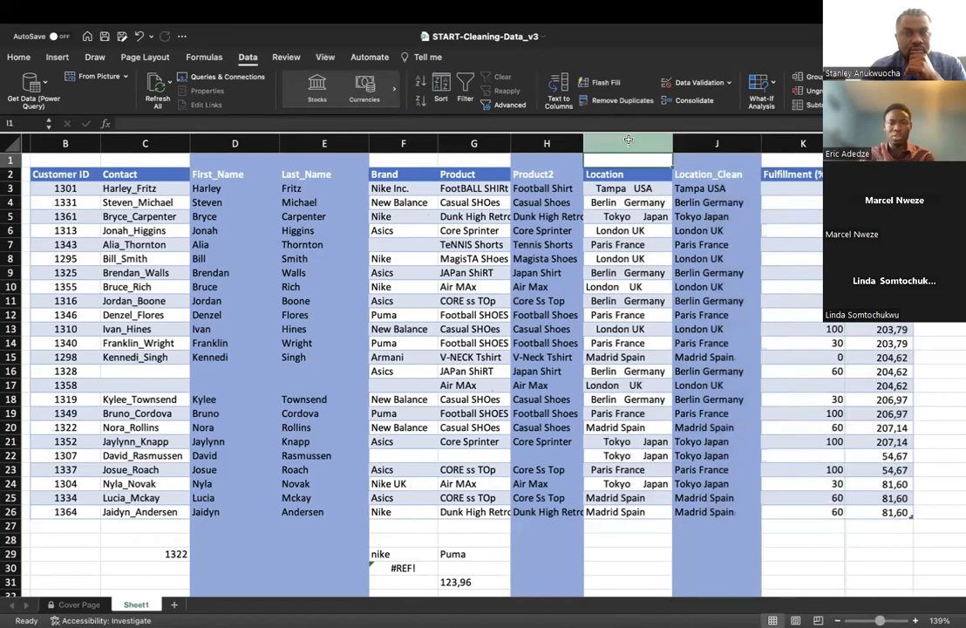
left_click(495, 142)
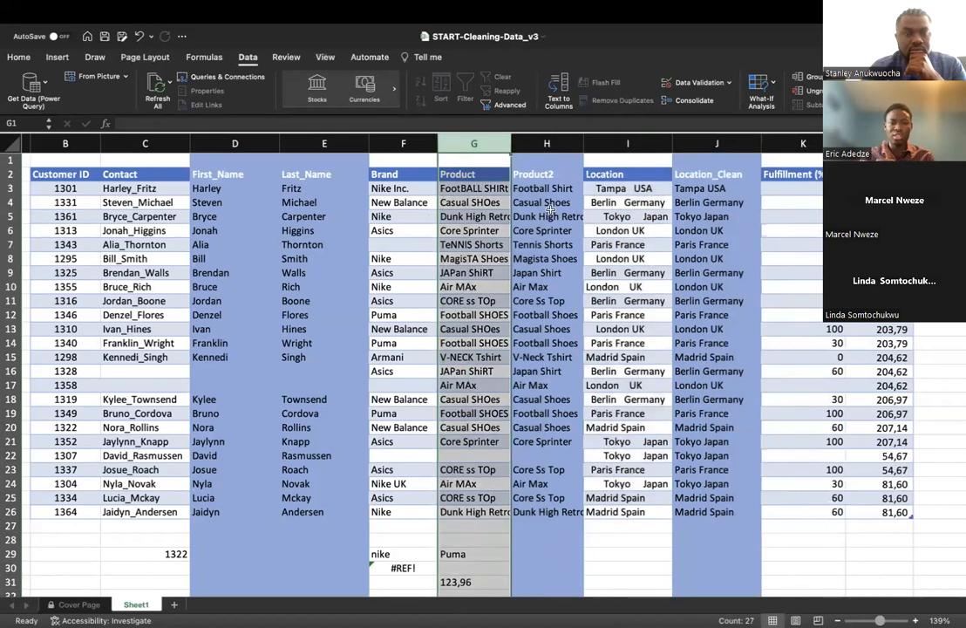
left_click(147, 143)
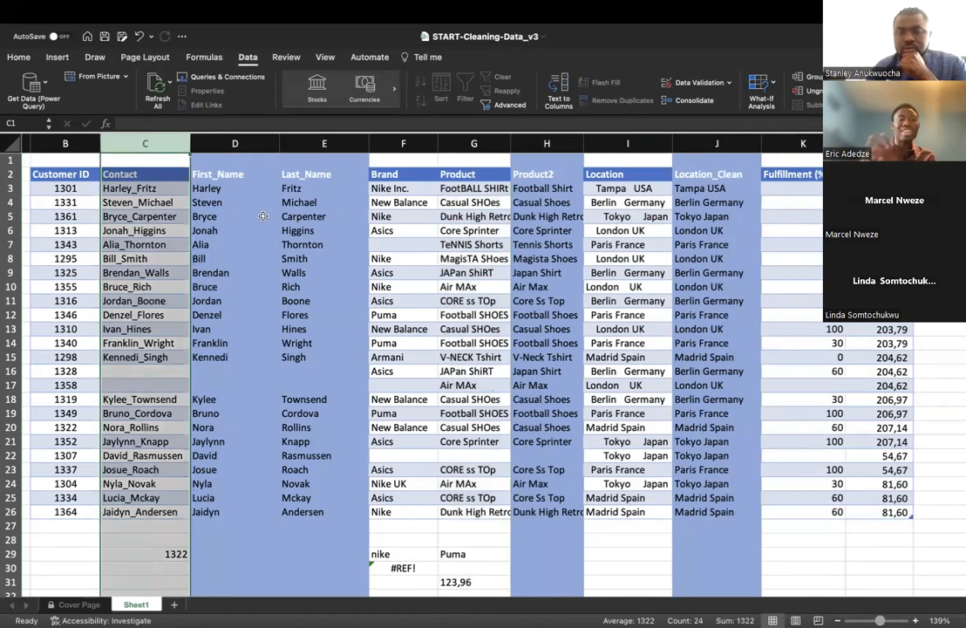
left_click(405, 169)
left_click(404, 190)
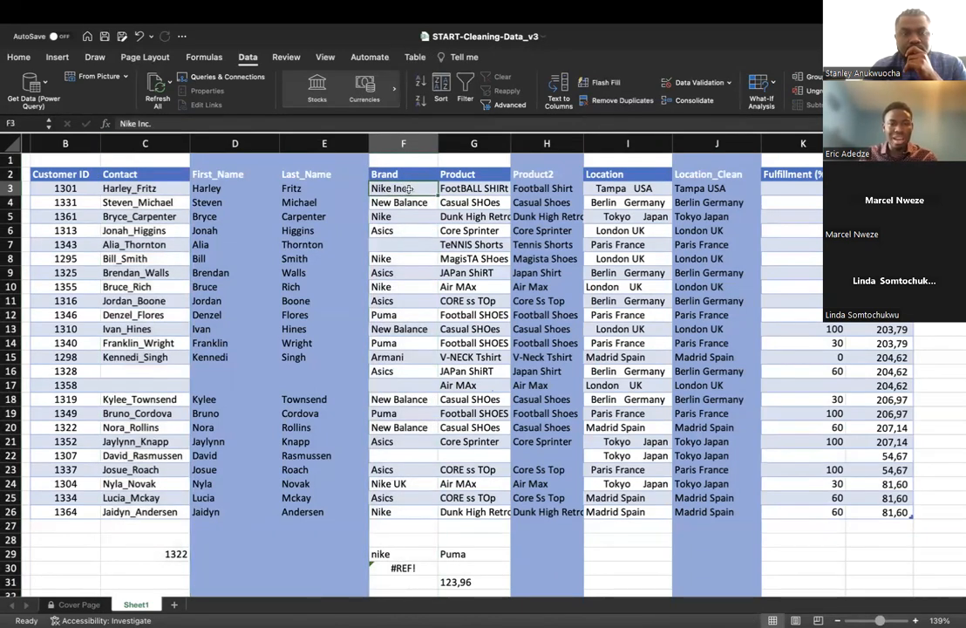
left_click(397, 259)
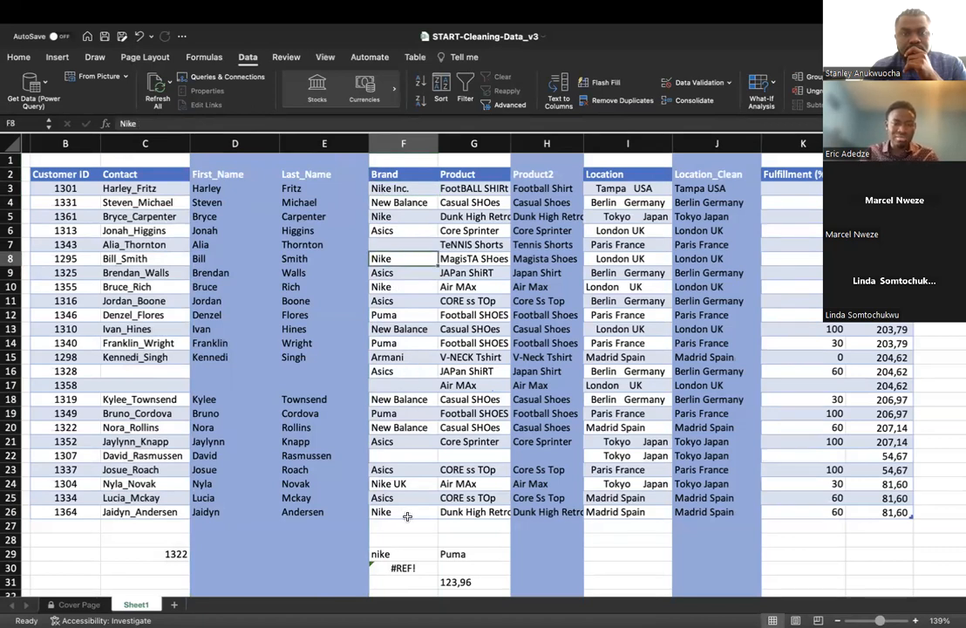
left_click(404, 487)
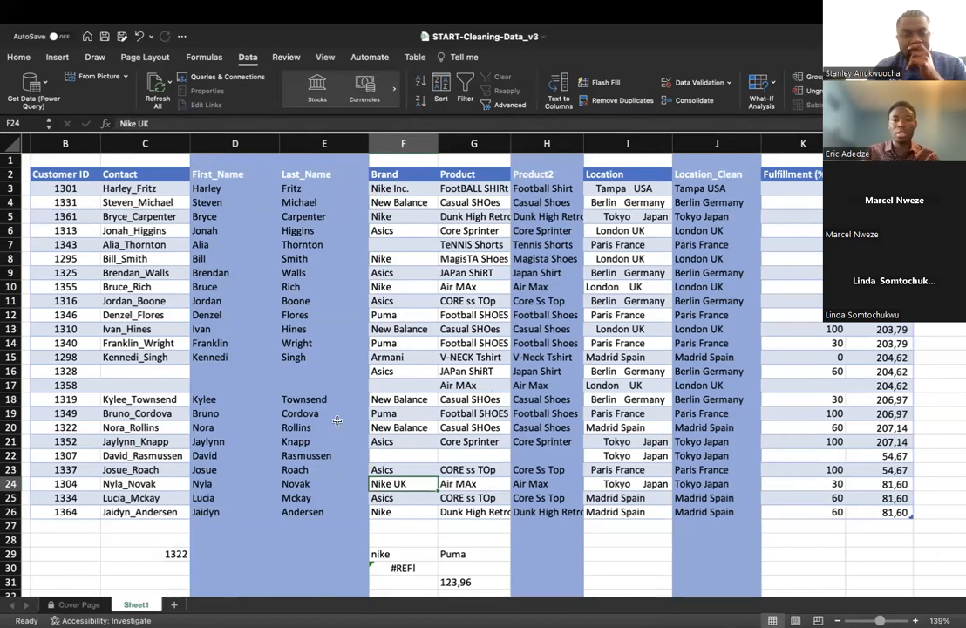
Step: Enter a UNIQUE formula in cell M3, beside the table, to list the distinct values of the Brand column, F3:F26
scroll(337, 421, "right", 3)
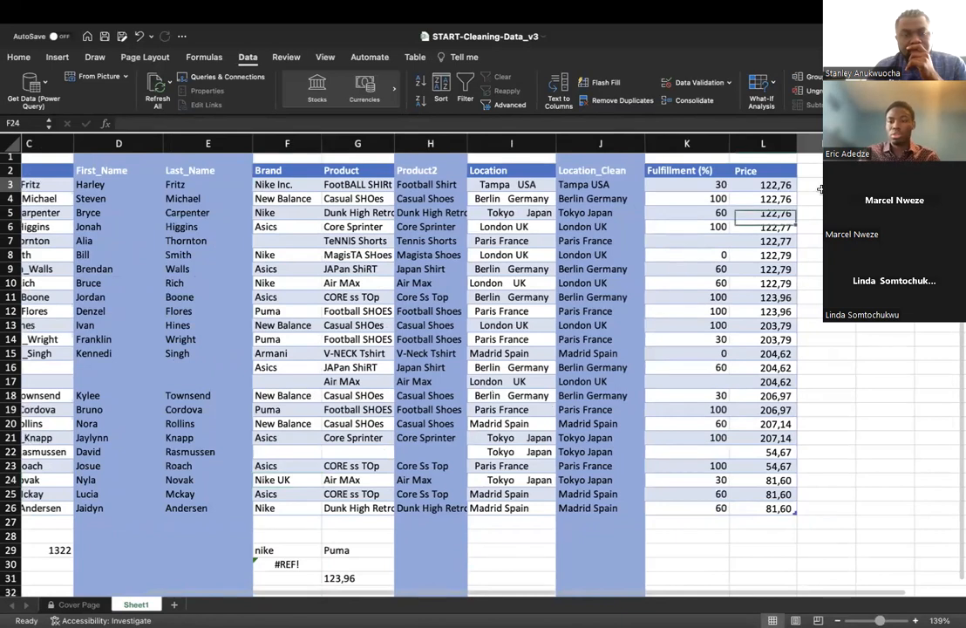
left_click(819, 188)
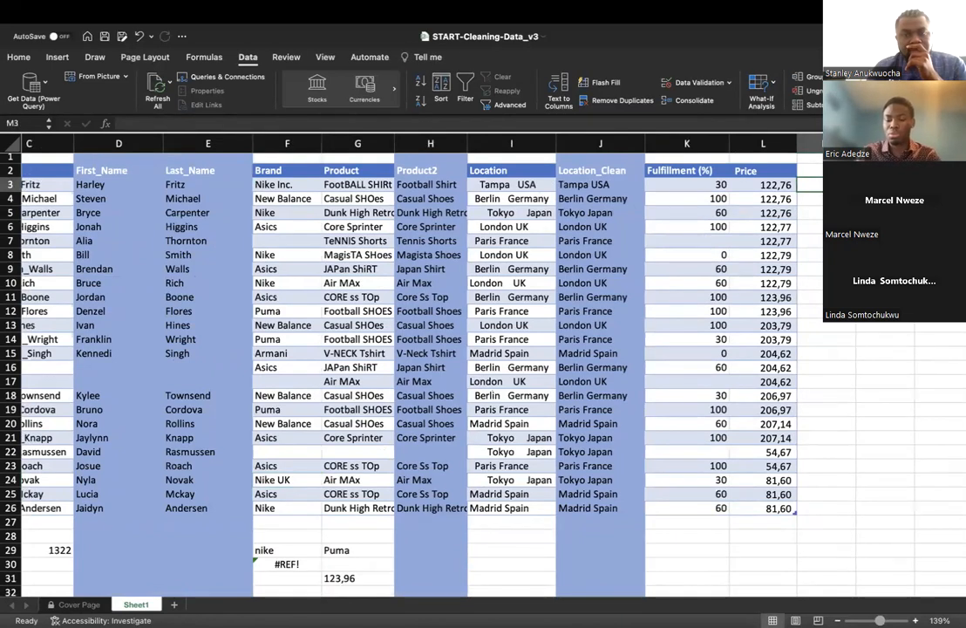
type("=un")
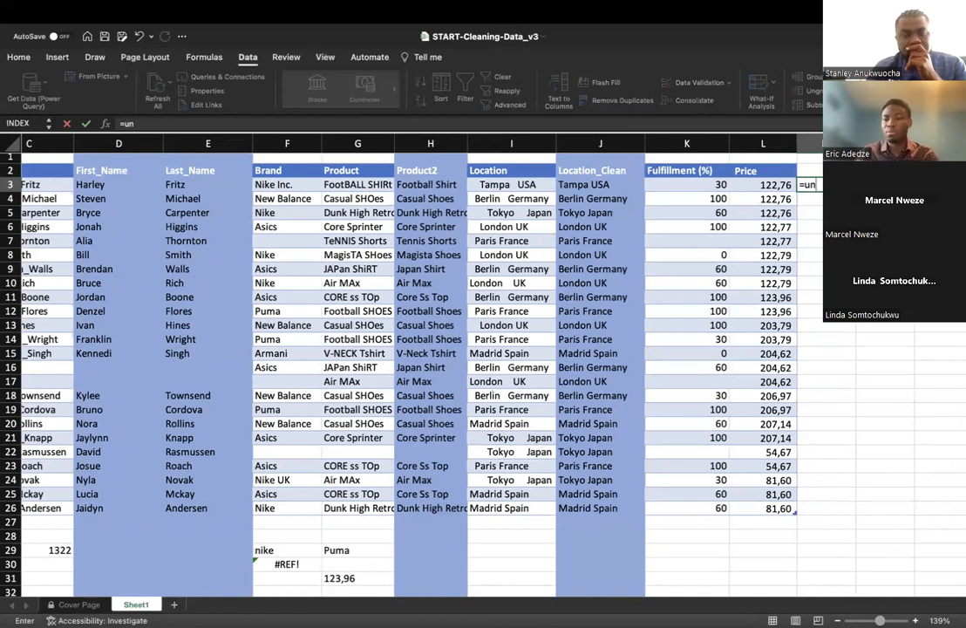
key("Tab")
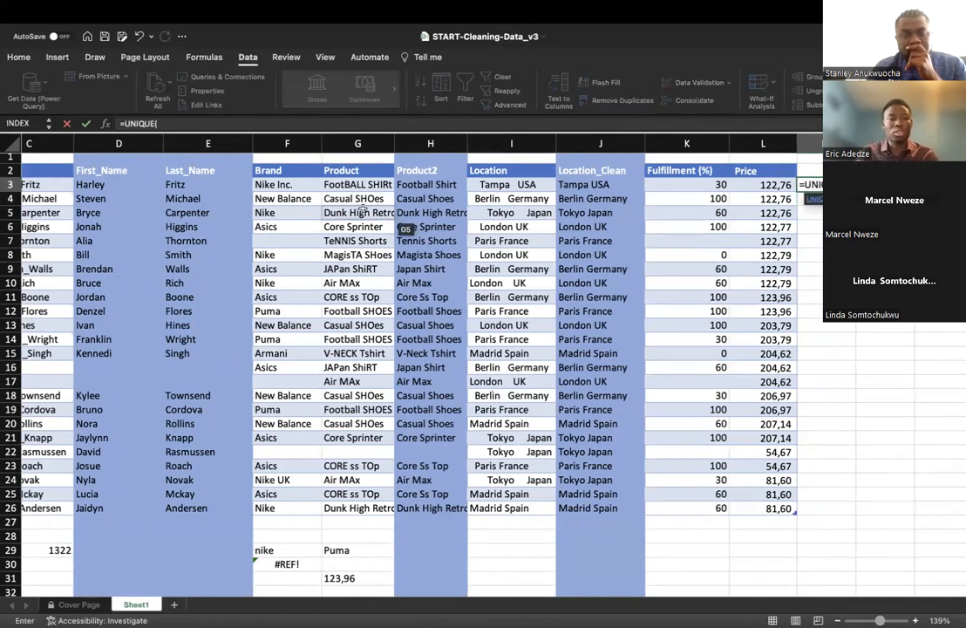
left_click(295, 183)
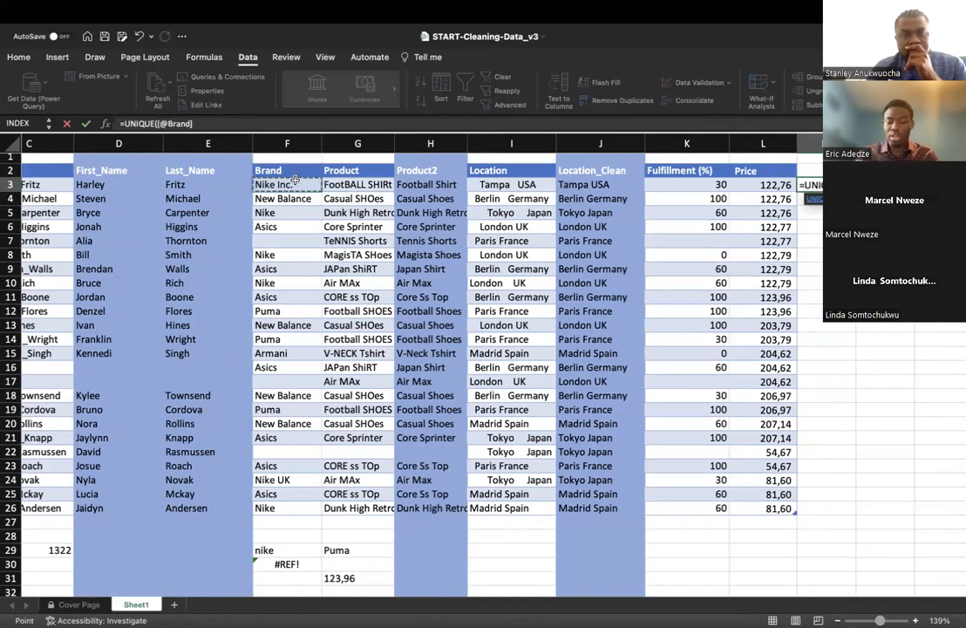
key("shift+Down")
key("shift+Down")
key("shift+Down")
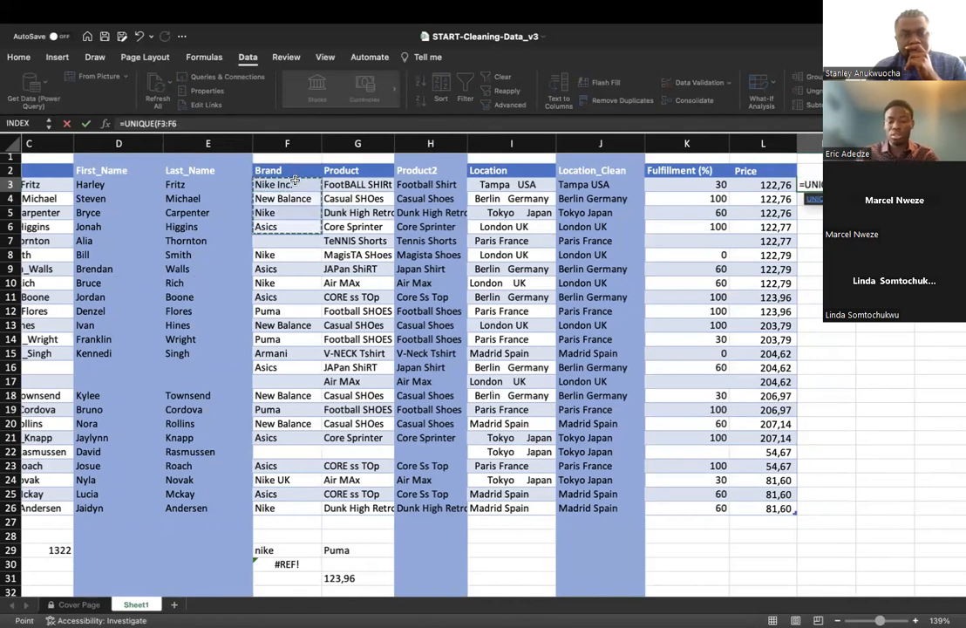
key("shift+Down")
key("shift+Down")
key("shift+Down")
key("shift+Down")
key("shift+Down")
key("shift+Down")
key("shift+Down")
key("shift+Down")
key("shift+Down")
key("shift+Down")
key("shift+Down")
key("shift+Down")
key("shift+Down")
key("shift+Down")
key("shift+Down")
key("shift+Down")
key("shift+Down")
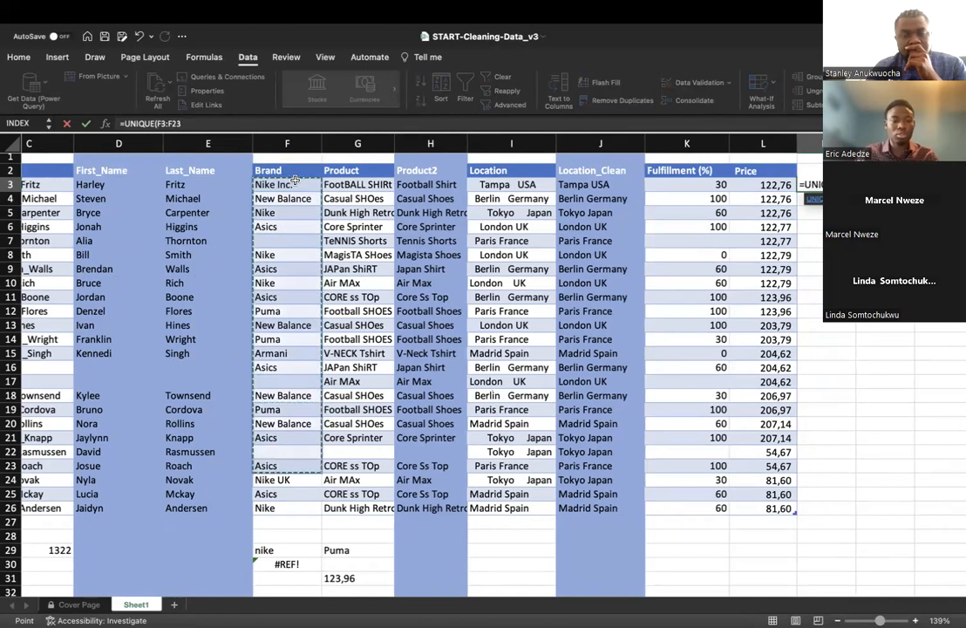
key("shift+Down")
key("shift+Down")
key("shift+Down")
key("Return")
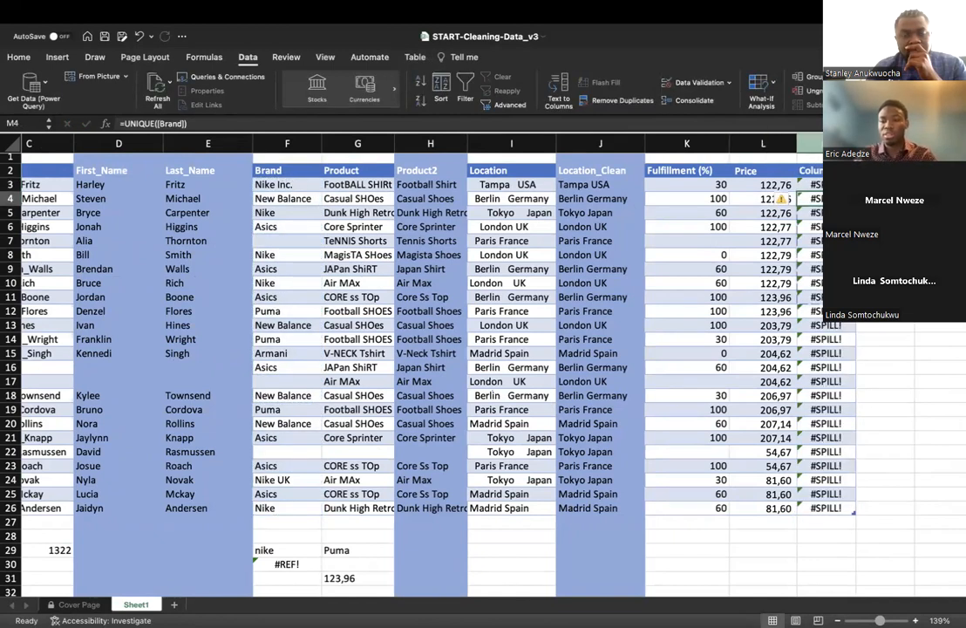
Step: Widen column M beside the Price column and clear all the UNIQUE formulas from it
left_click_drag(855, 143, 899, 143)
double_click(848, 185)
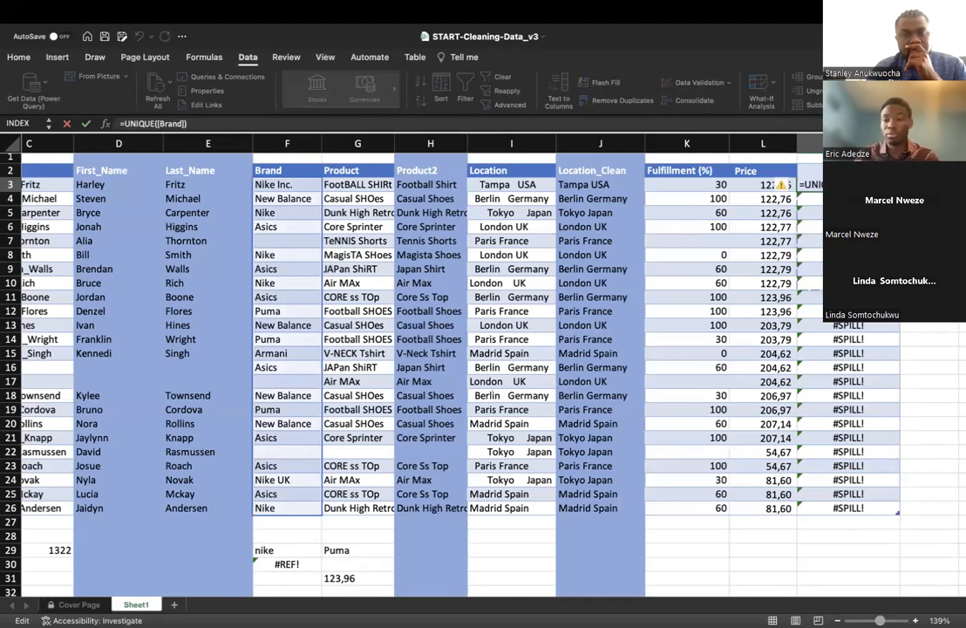
left_click(837, 144)
key("Delete")
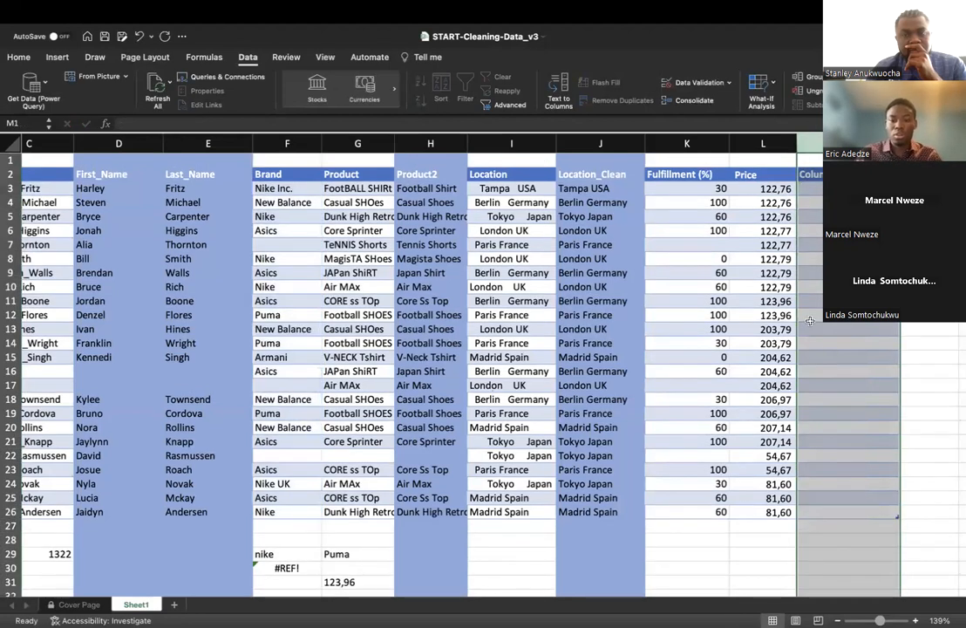
Step: Enter the formula =UNIQUE(F3) in cell I30, below the table, referring to the first entry of the Brand column
scroll(848, 324, "down", 1)
scroll(518, 470, "down", 2)
left_click(498, 474)
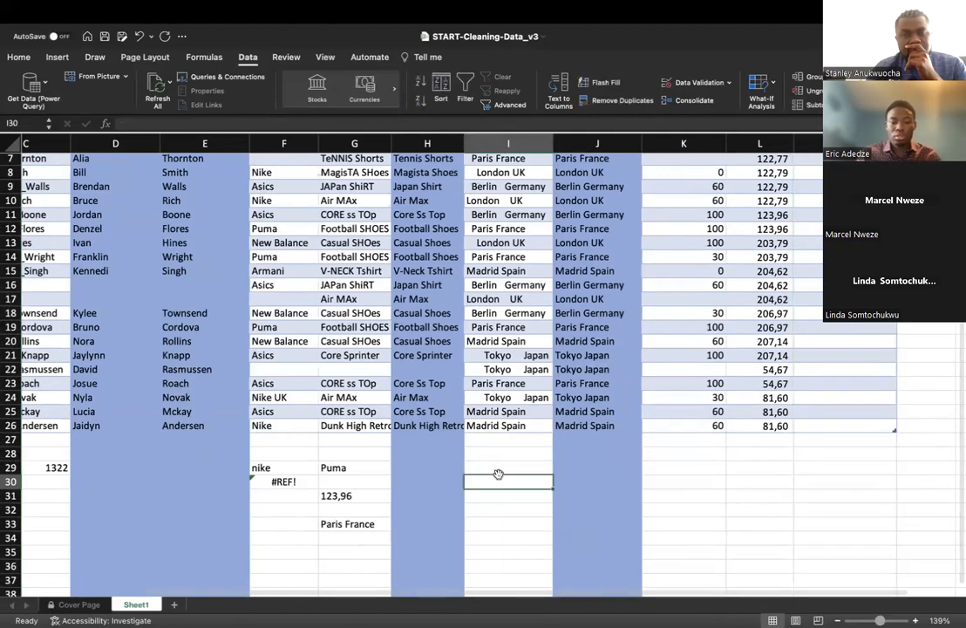
type("=uni")
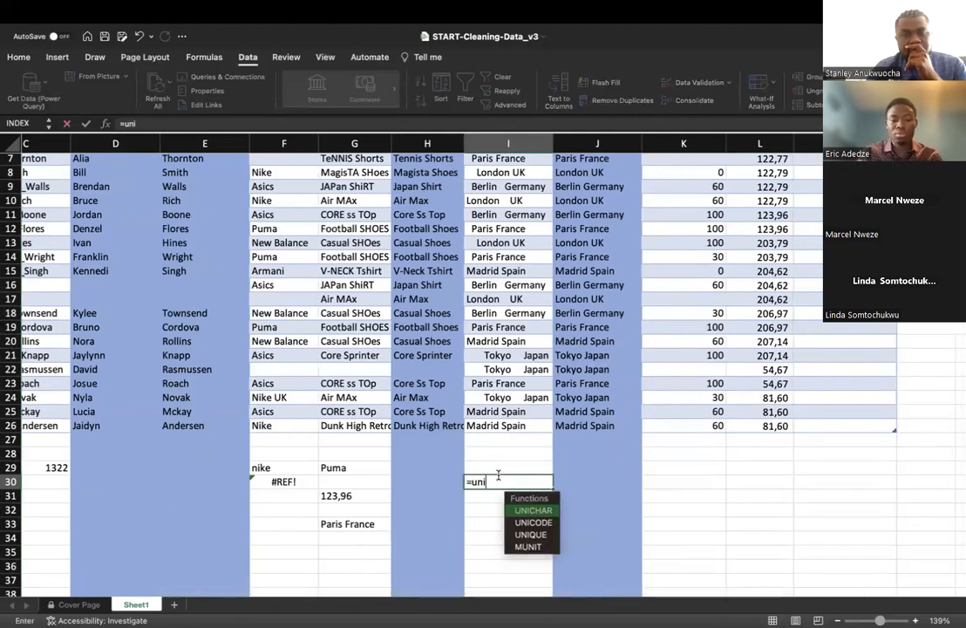
double_click(521, 536)
scroll(349, 253, "up", 3)
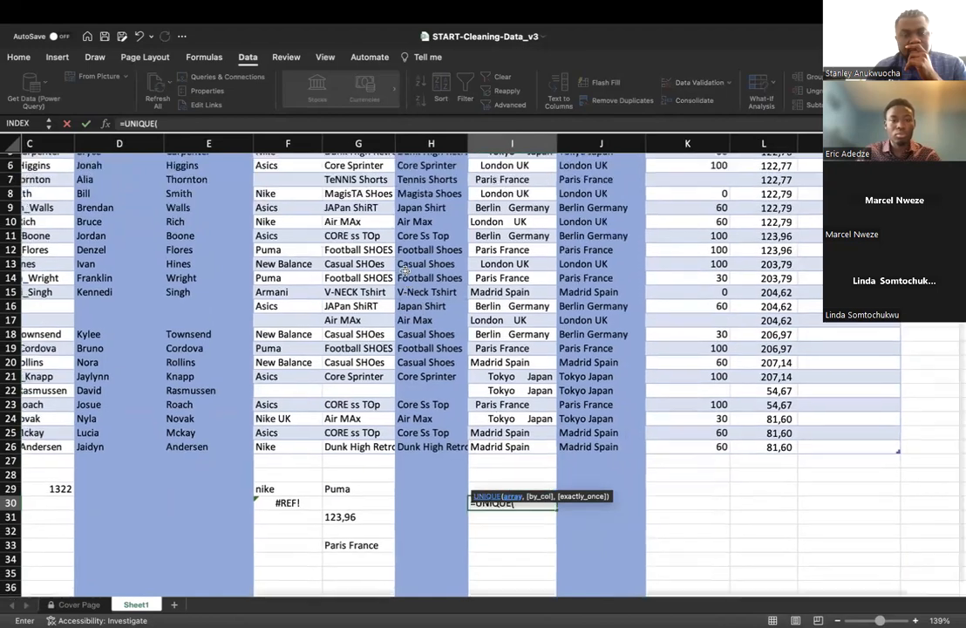
left_click(292, 185)
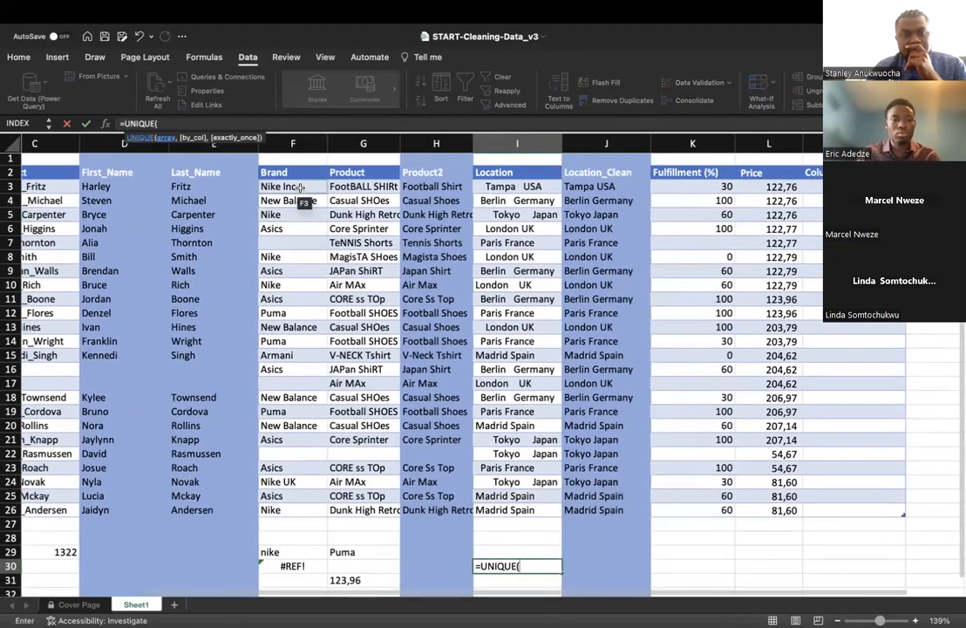
key("Return")
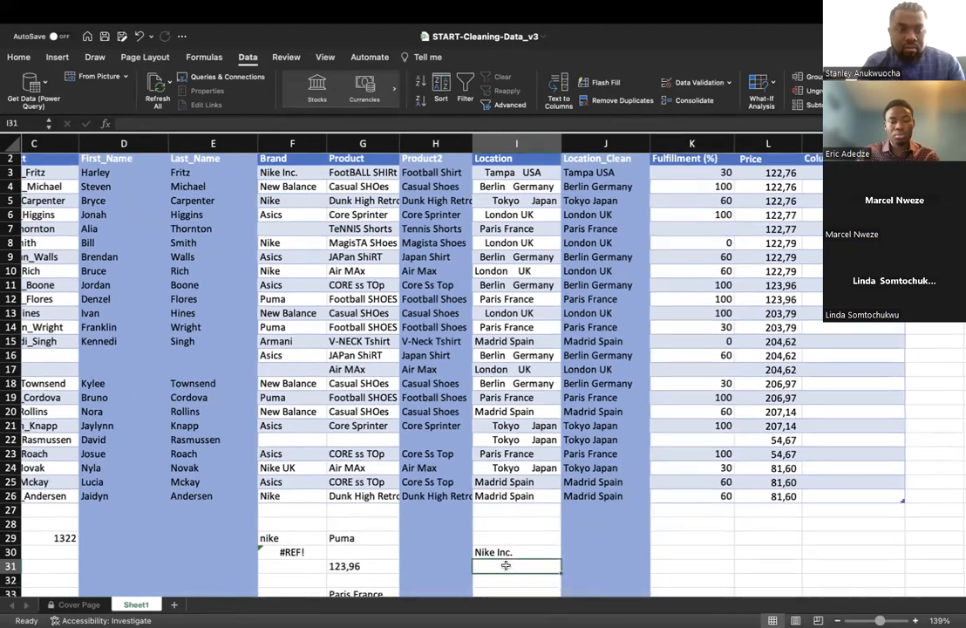
scroll(510, 523, "down", 5)
left_click(505, 355)
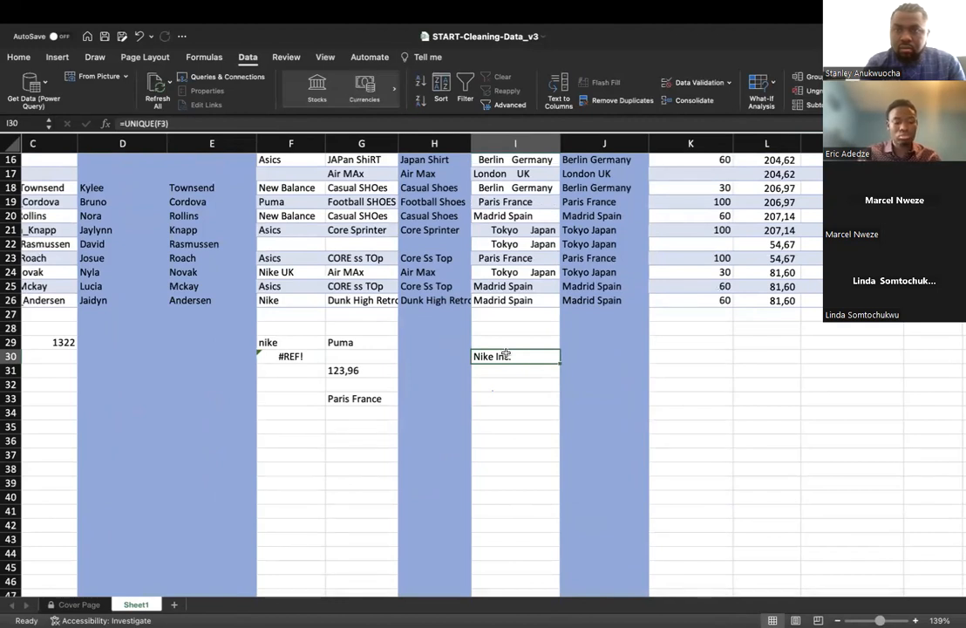
key("ctrl+g")
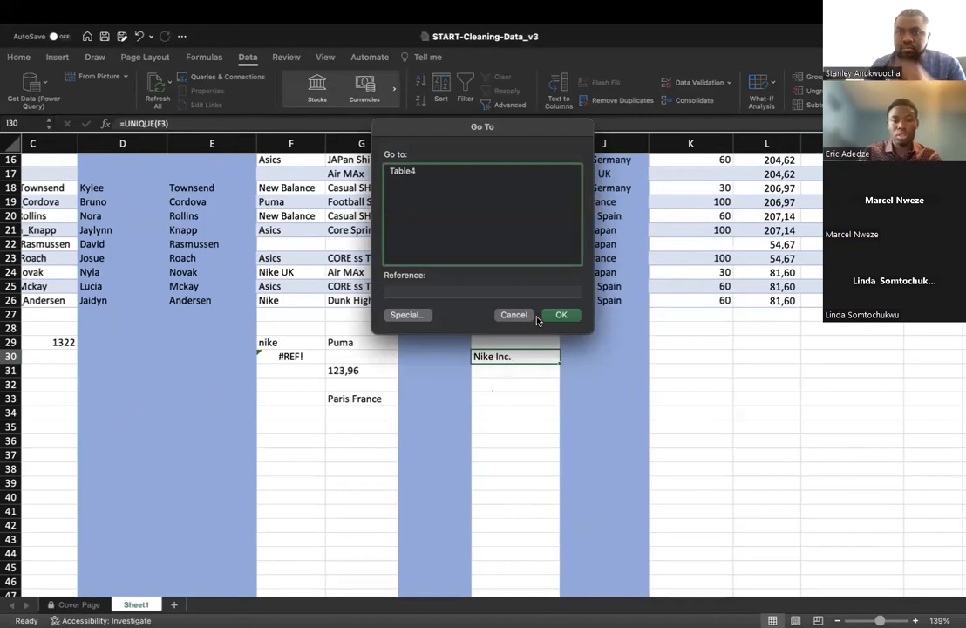
left_click(514, 315)
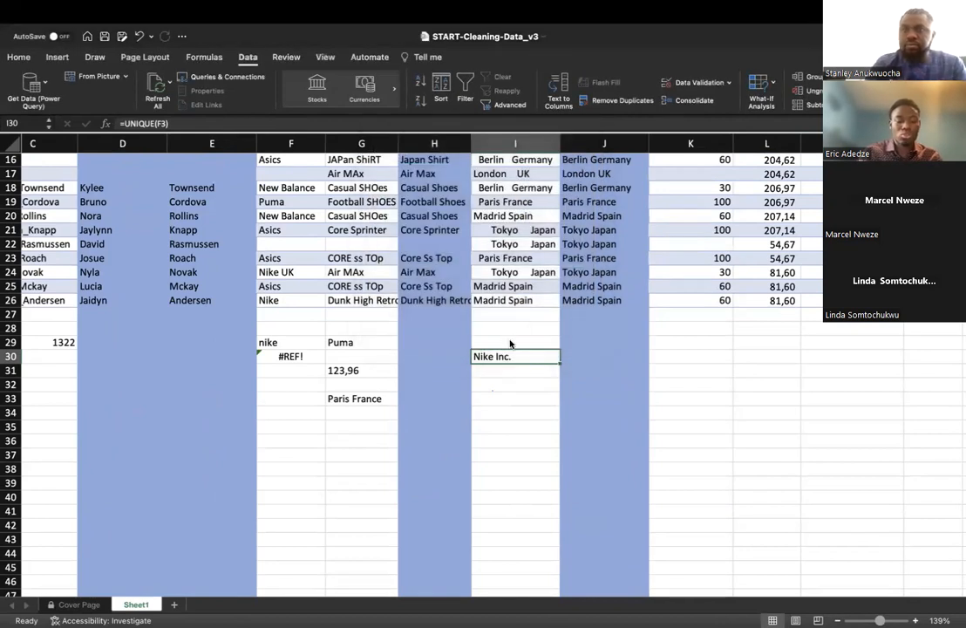
Step: Replace every occurrence of "Nike Inc." in the sheet with "Nike" using Find & Replace
key("ctrl+h")
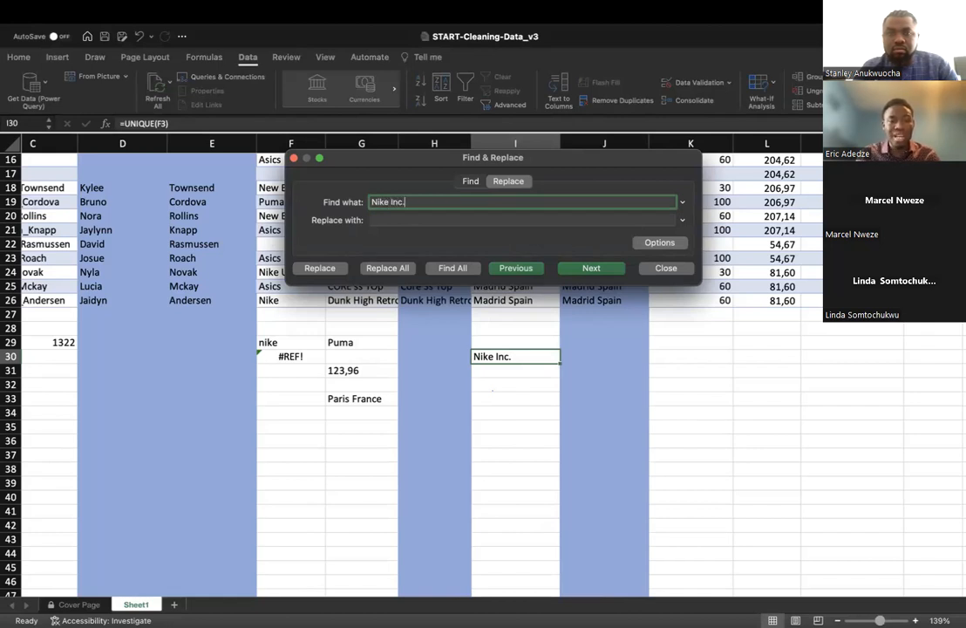
left_click(401, 218)
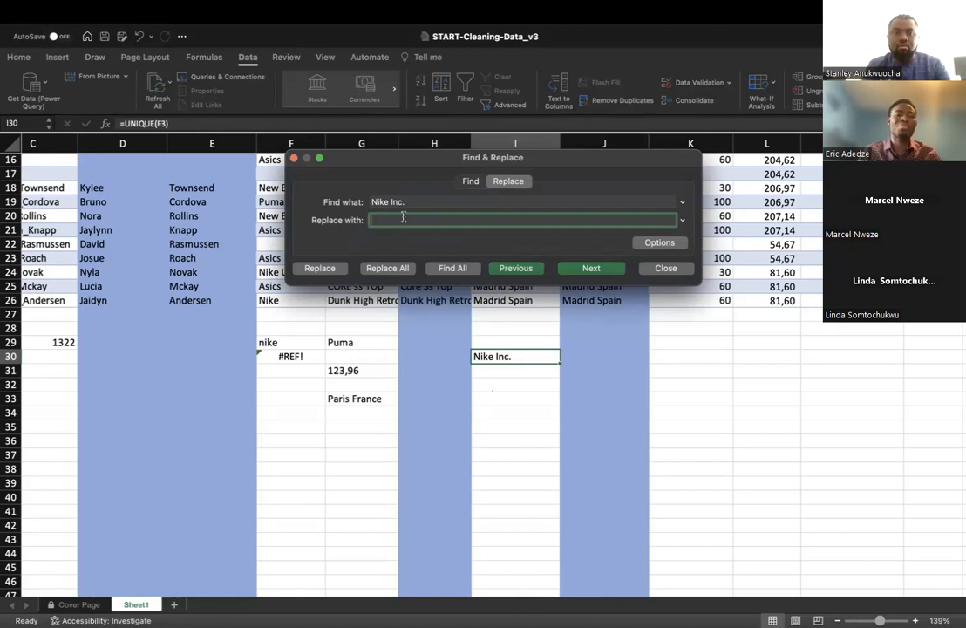
type("Ni")
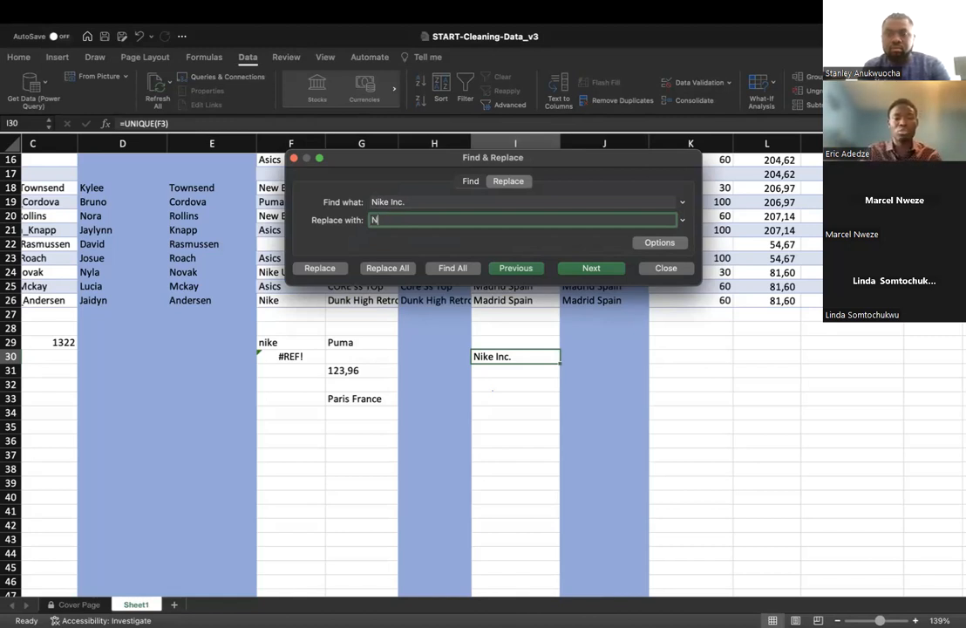
type("ke")
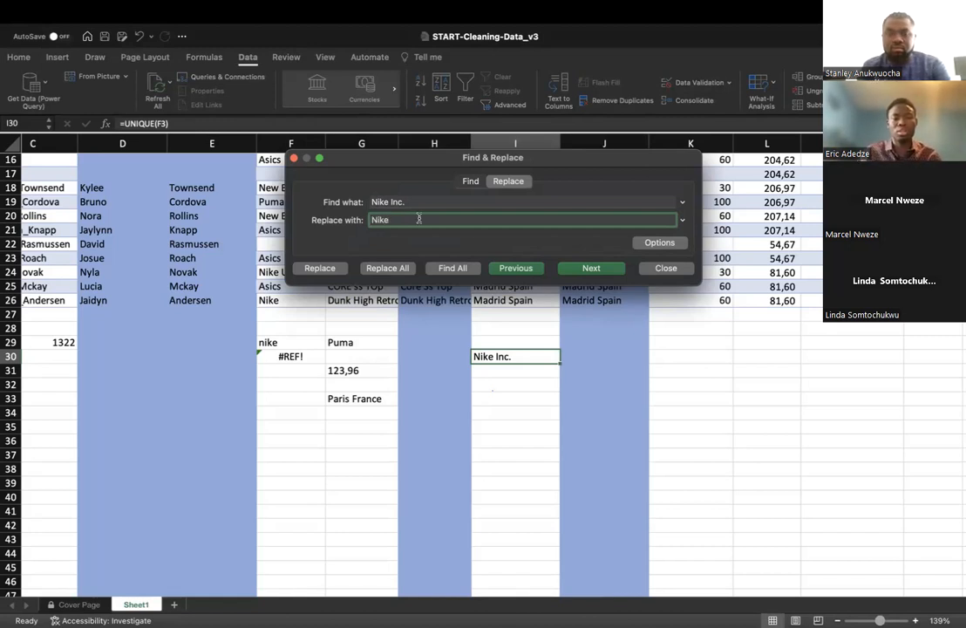
left_click(328, 270)
left_click(542, 252)
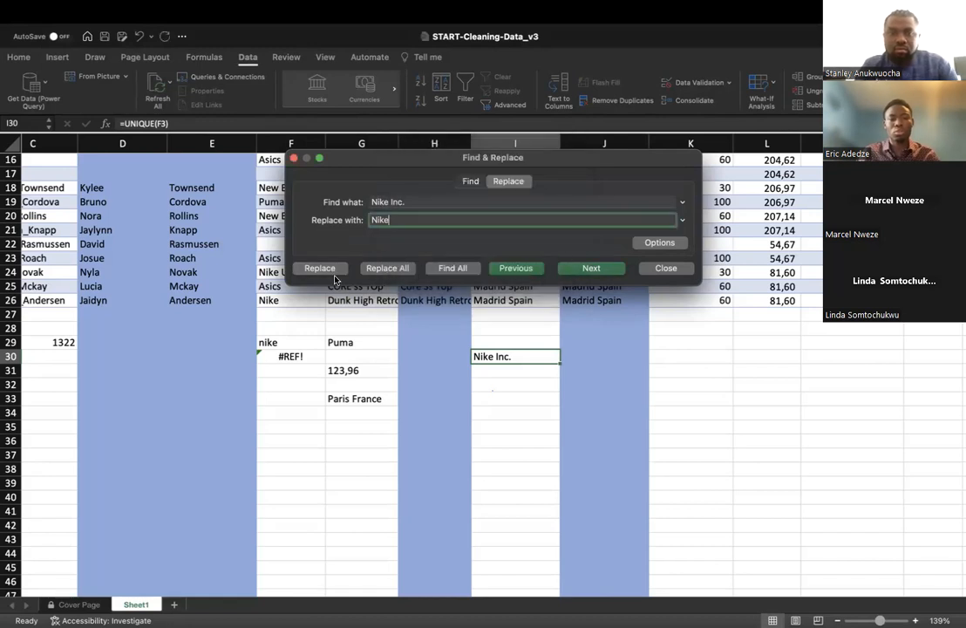
left_click(387, 267)
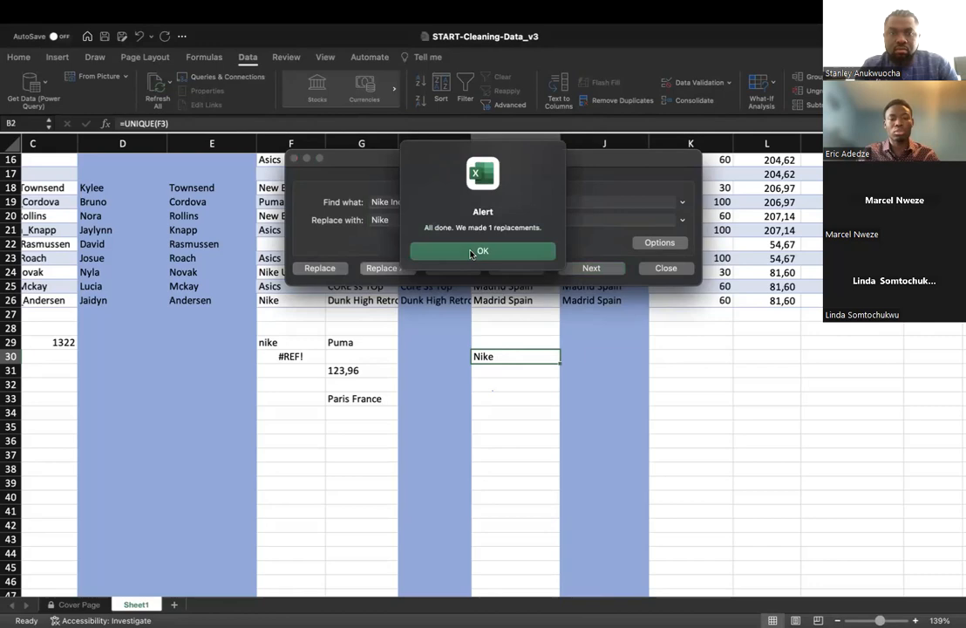
key("Return")
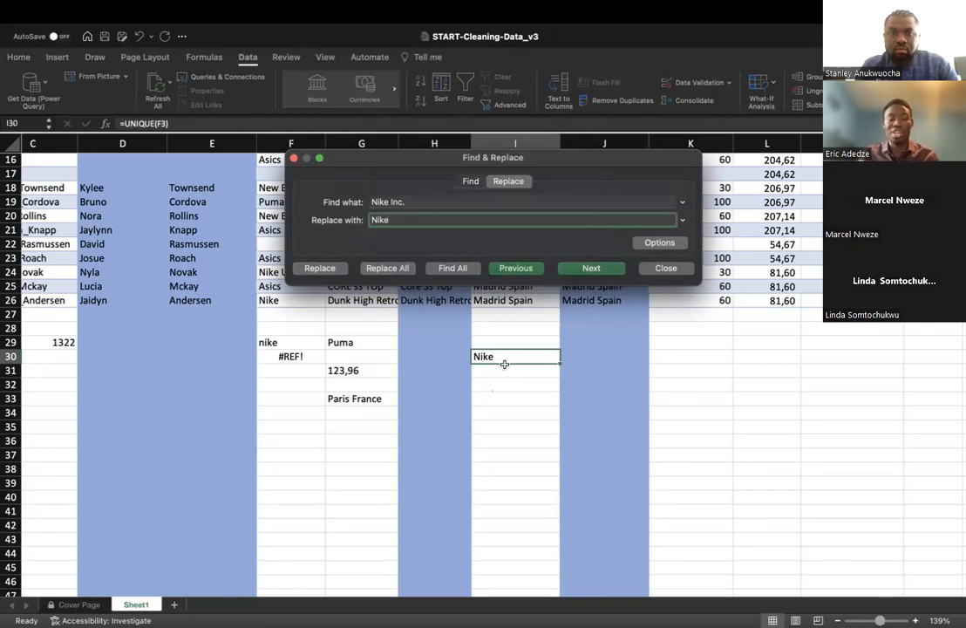
left_click(654, 266)
Step: Examine the Brand column for remaining spelling variants of the Nike brand
scroll(523, 384, "up", 5)
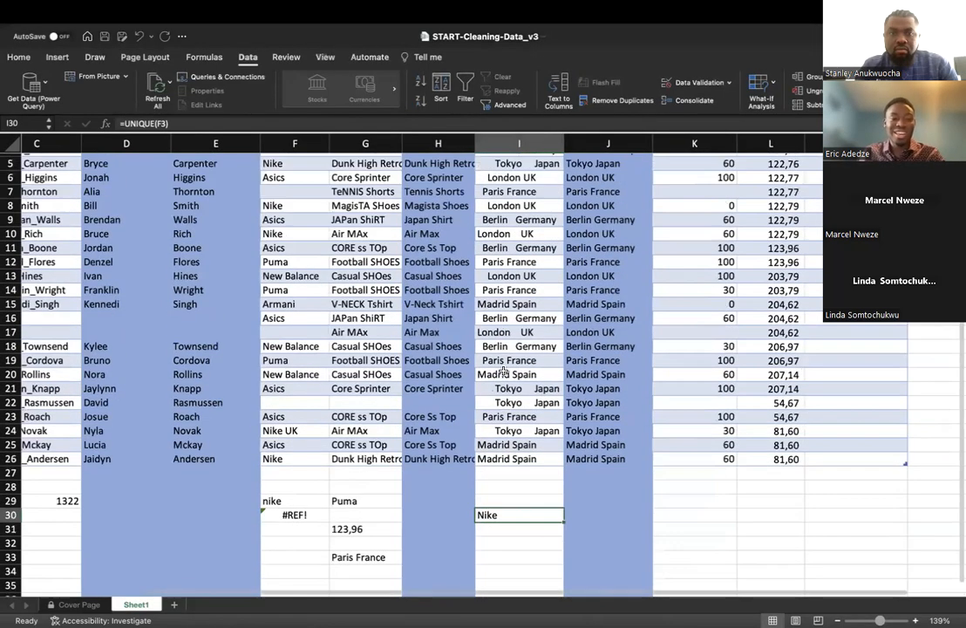
scroll(410, 310, "left", 2)
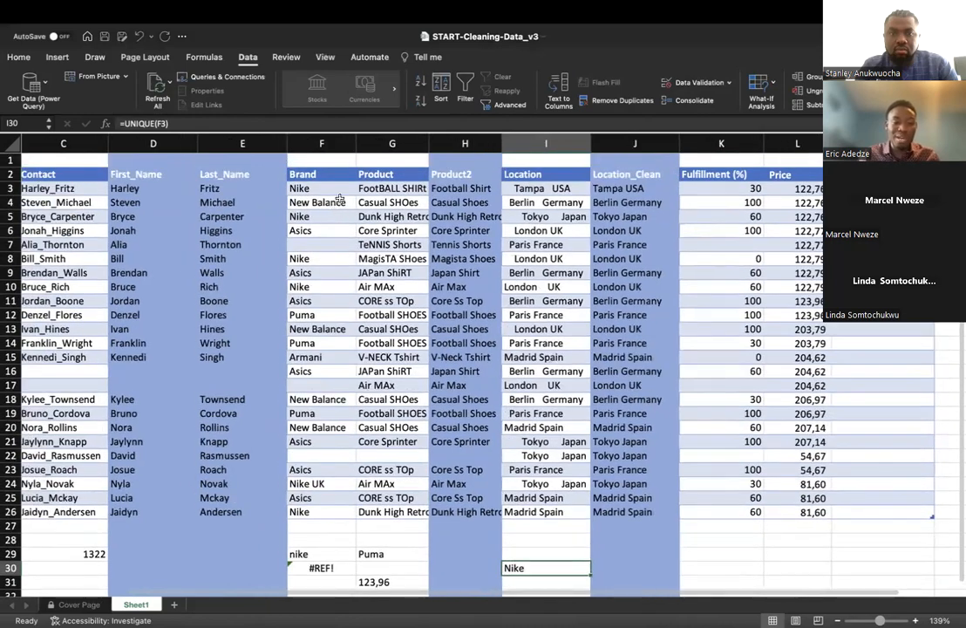
scroll(341, 248, "up", 2)
scroll(341, 248, "left", 1)
left_click(353, 143)
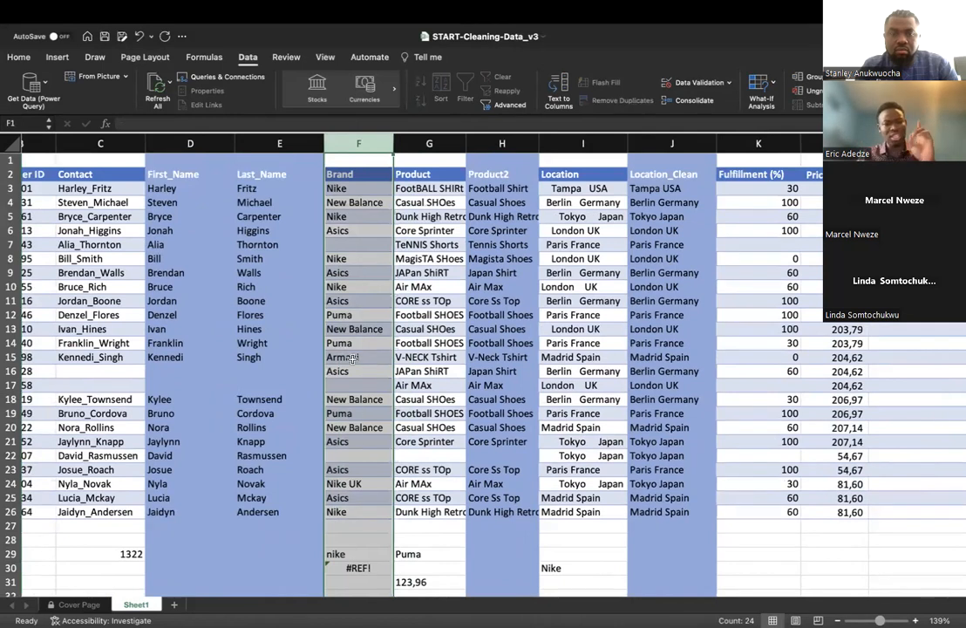
scroll(353, 443, "down", 3)
left_click(346, 250)
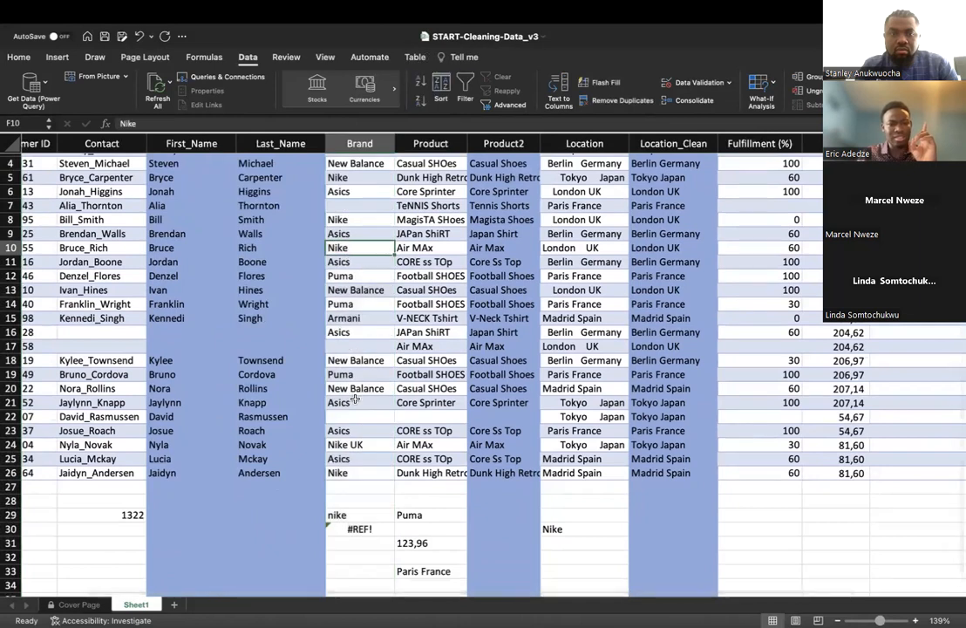
left_click(361, 442)
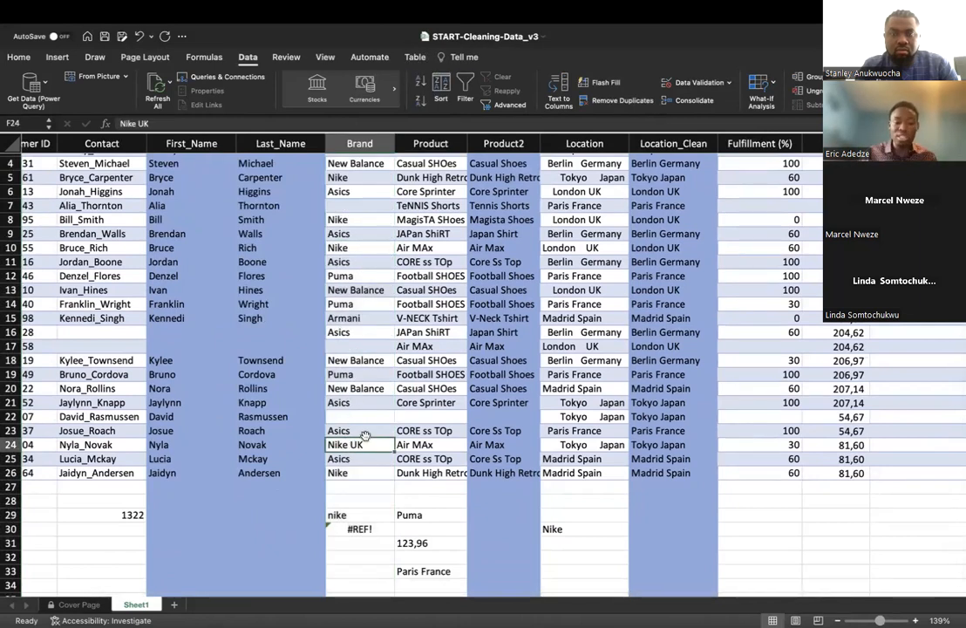
Step: Replace every occurrence of "Nike UK" in the sheet with "Nike" using Find & Replace
scroll(365, 435, "down", 3)
left_click(558, 406)
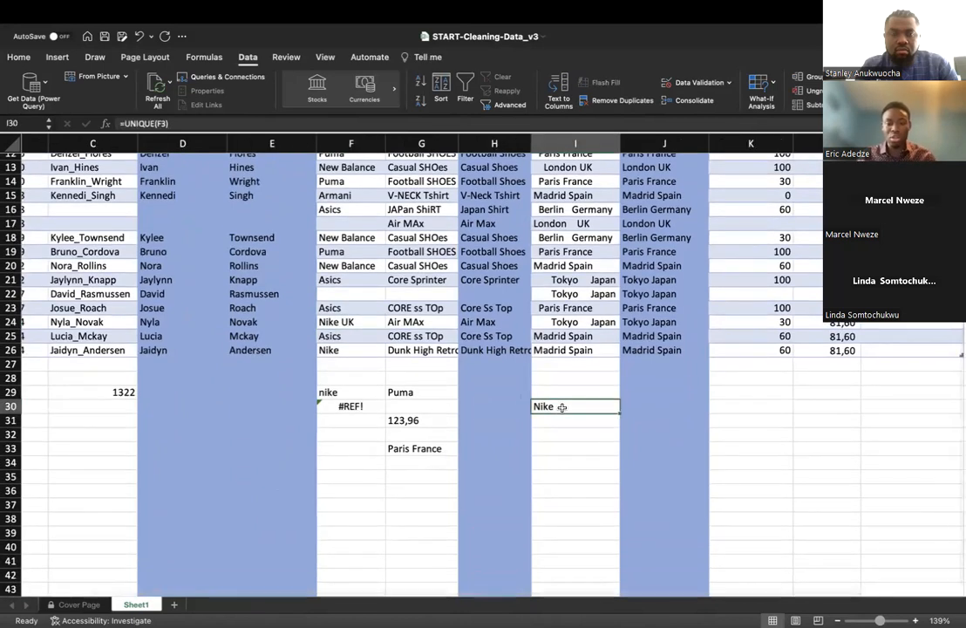
right_click(563, 408)
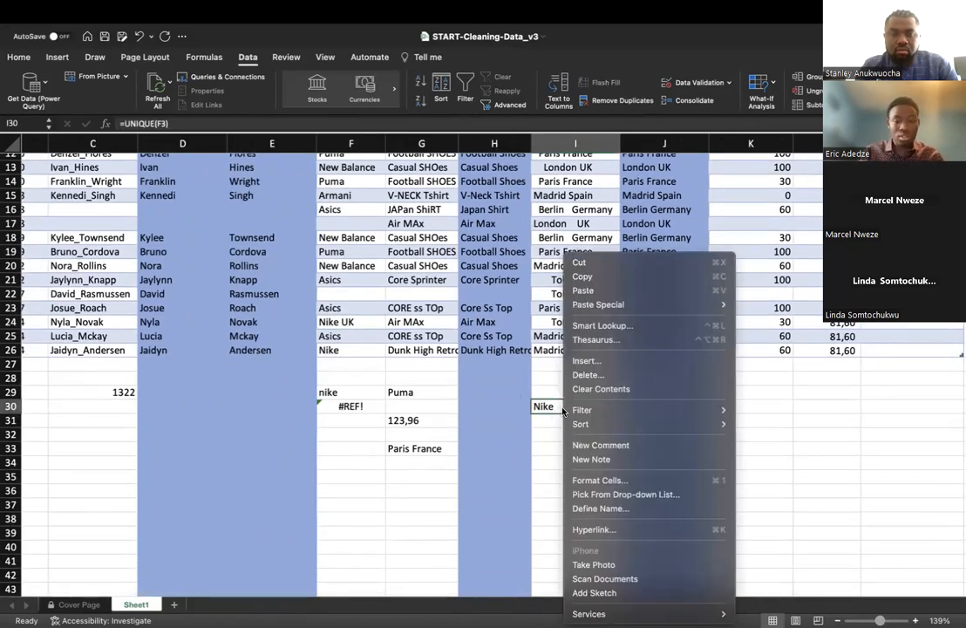
left_click(544, 411)
key("ctrl+h")
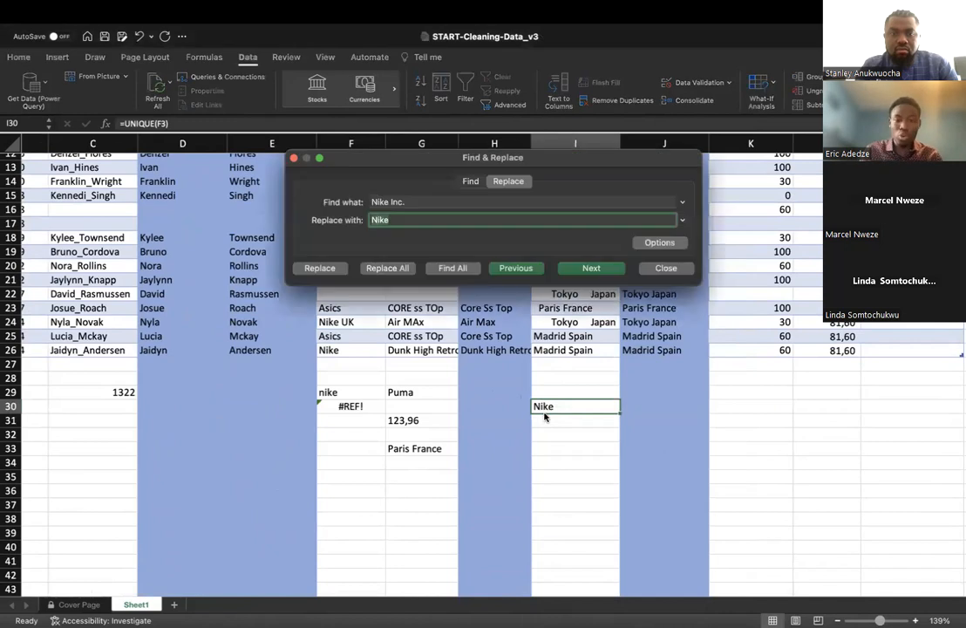
left_click(410, 201)
key("BackSpace")
key("BackSpace")
key("BackSpace")
key("BackSpace")
key("BackSpace")
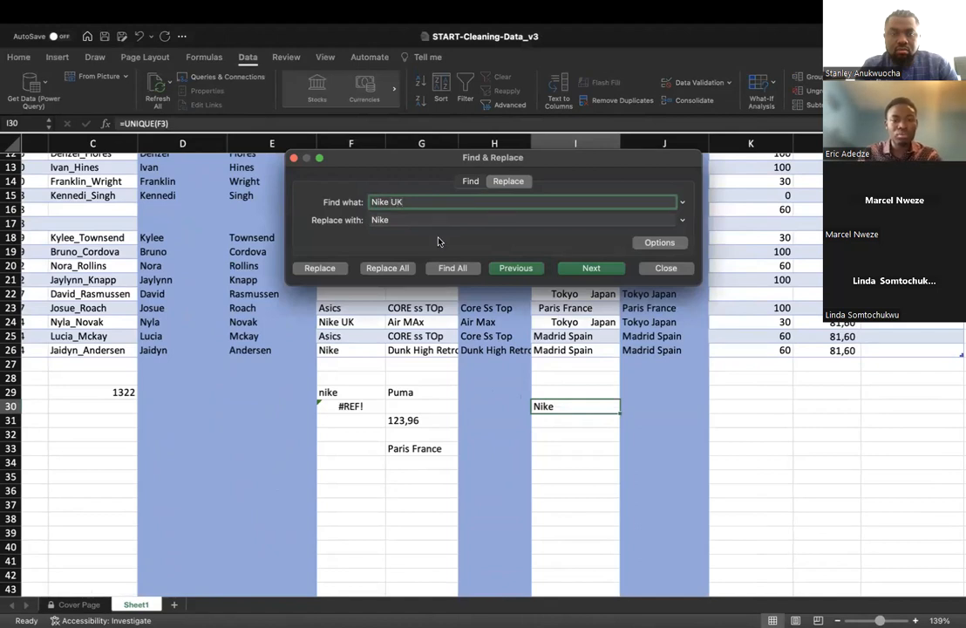
left_click(396, 269)
left_click(483, 250)
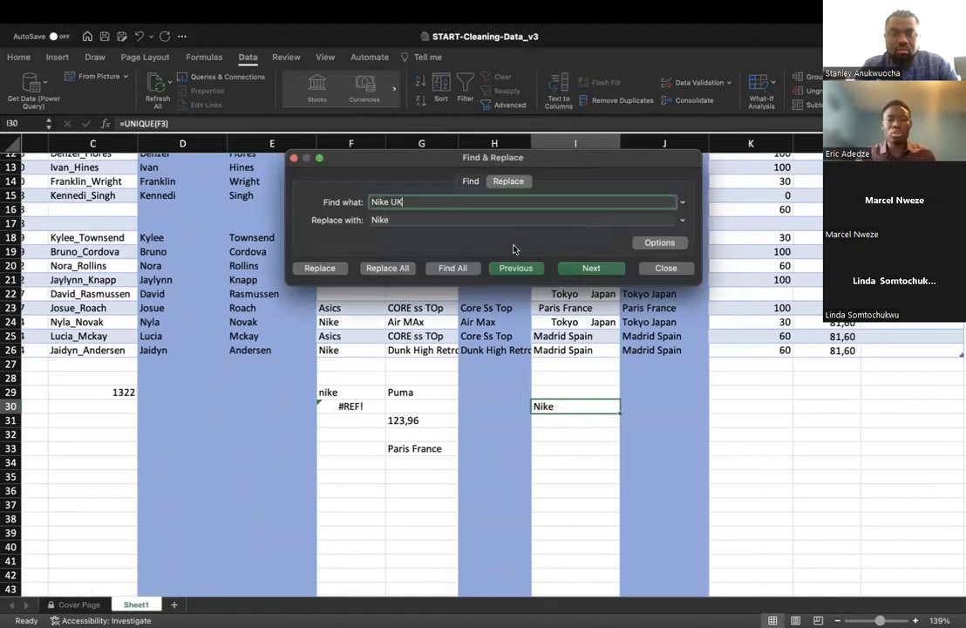
left_click(663, 268)
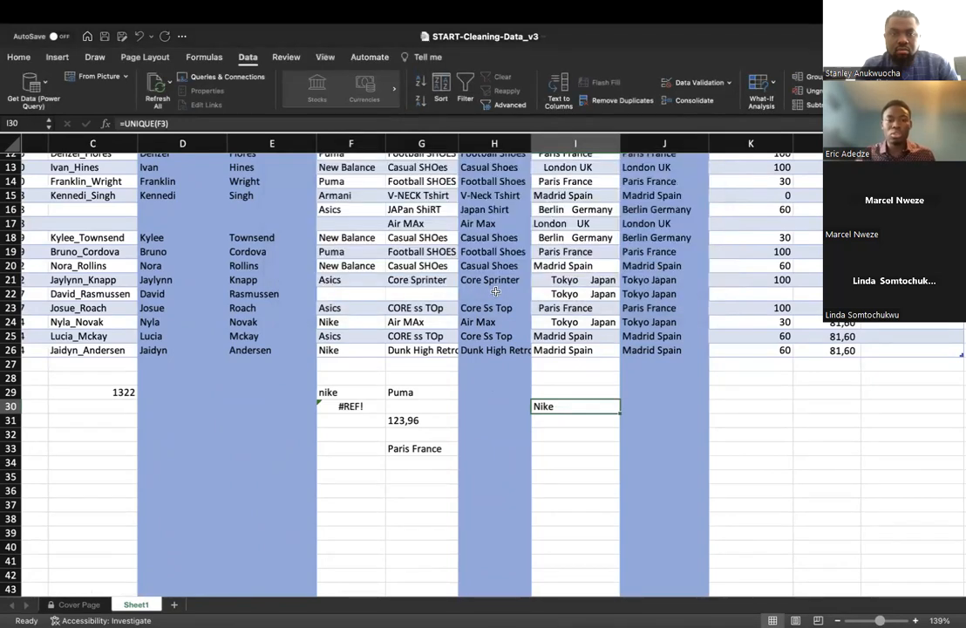
Step: Check the Brand column for consistent names and open its first entry, cell F3, for inspection
scroll(495, 291, "up", 5)
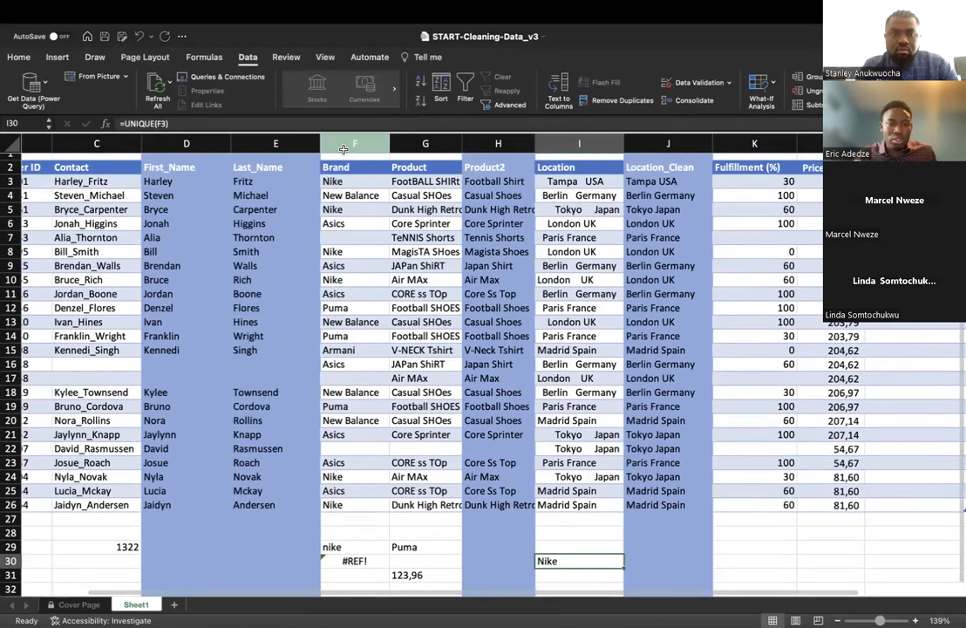
left_click(354, 143)
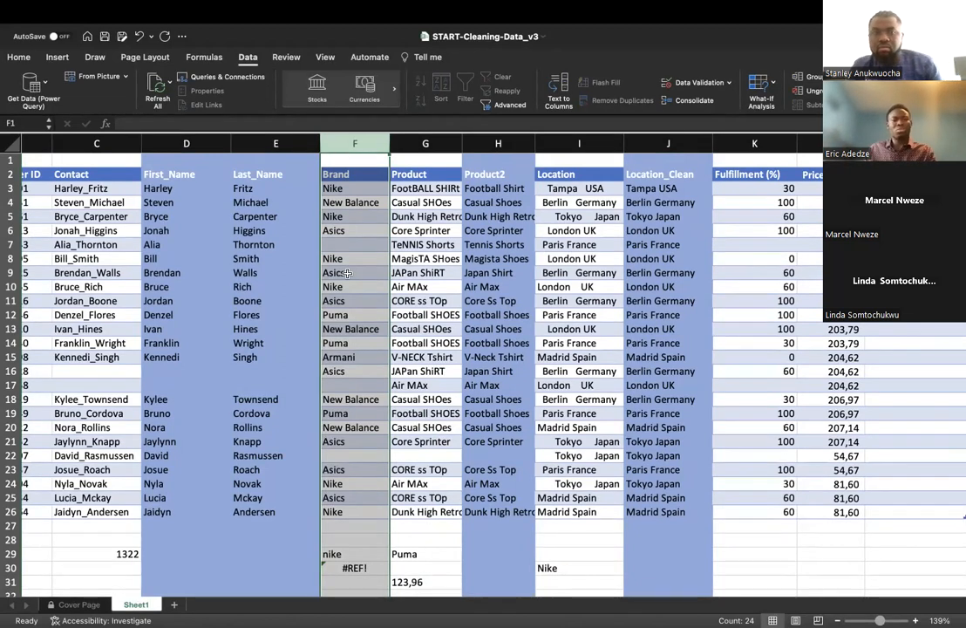
left_click(345, 186)
double_click(346, 188)
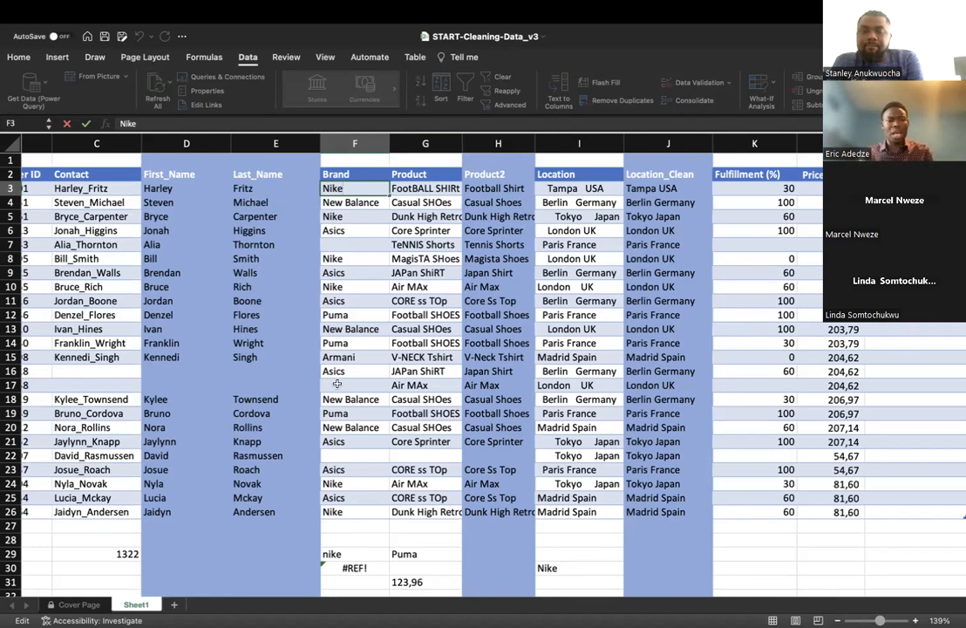
Step: Review the Customer ID, Contact, First_Name, Last_Name and Brand columns one after another
scroll(336, 383, "left", 2)
scroll(337, 383, "down", 1)
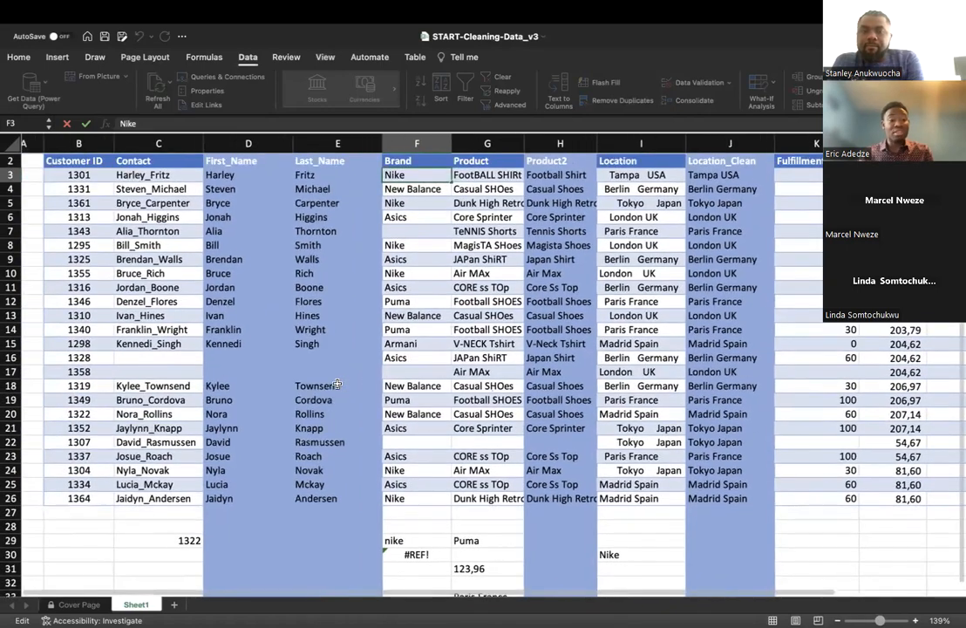
scroll(336, 384, "right", 1)
scroll(336, 383, "up", 1)
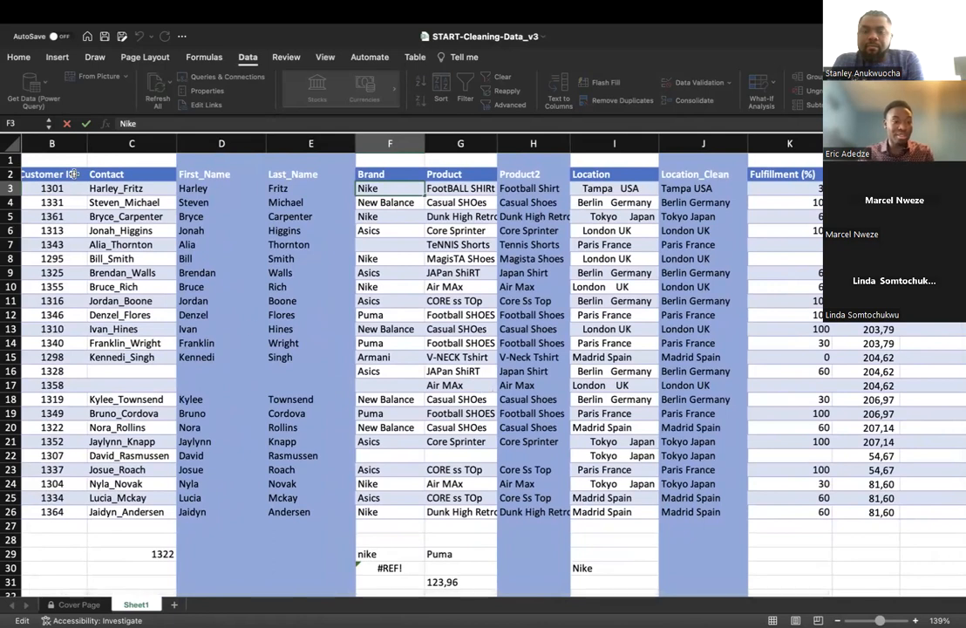
left_click(54, 144)
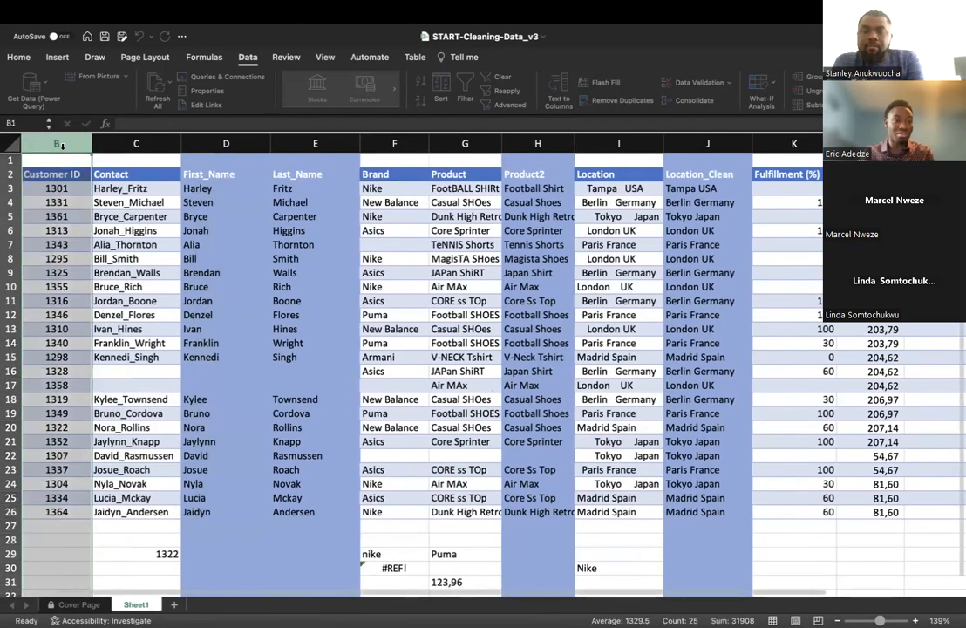
left_click(122, 144)
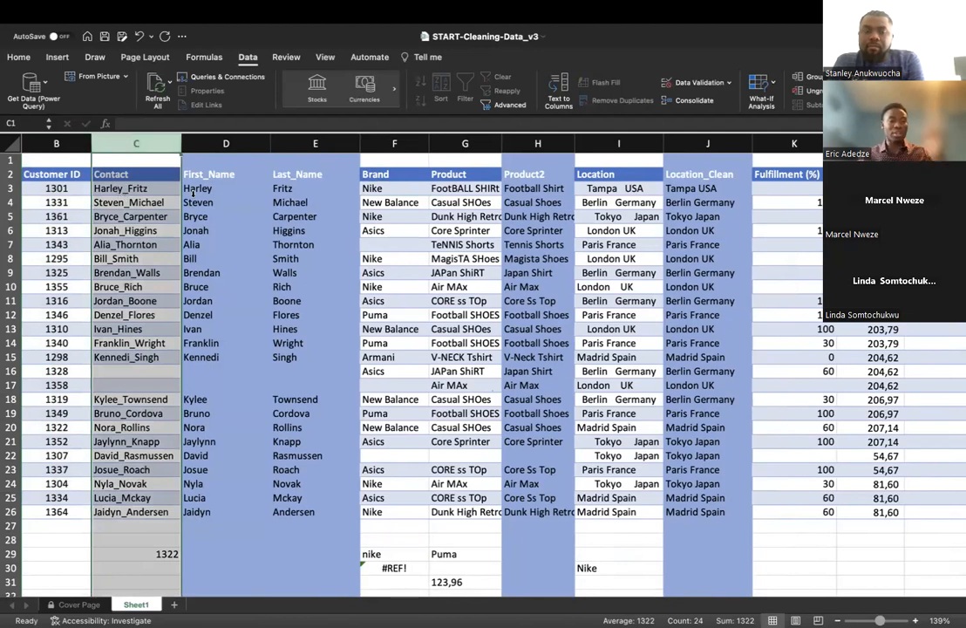
left_click(231, 142)
left_click(297, 142)
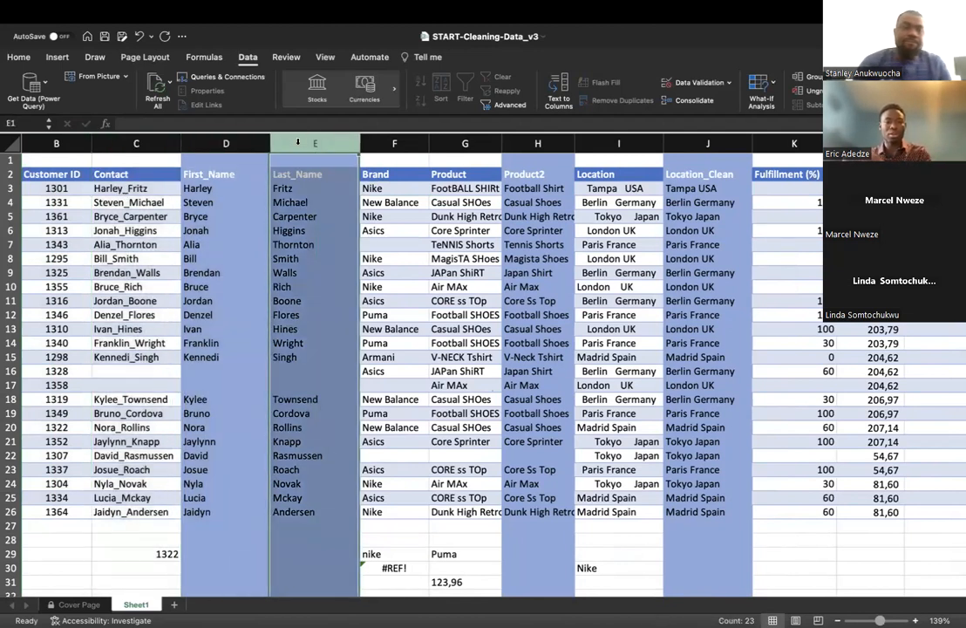
left_click(388, 143)
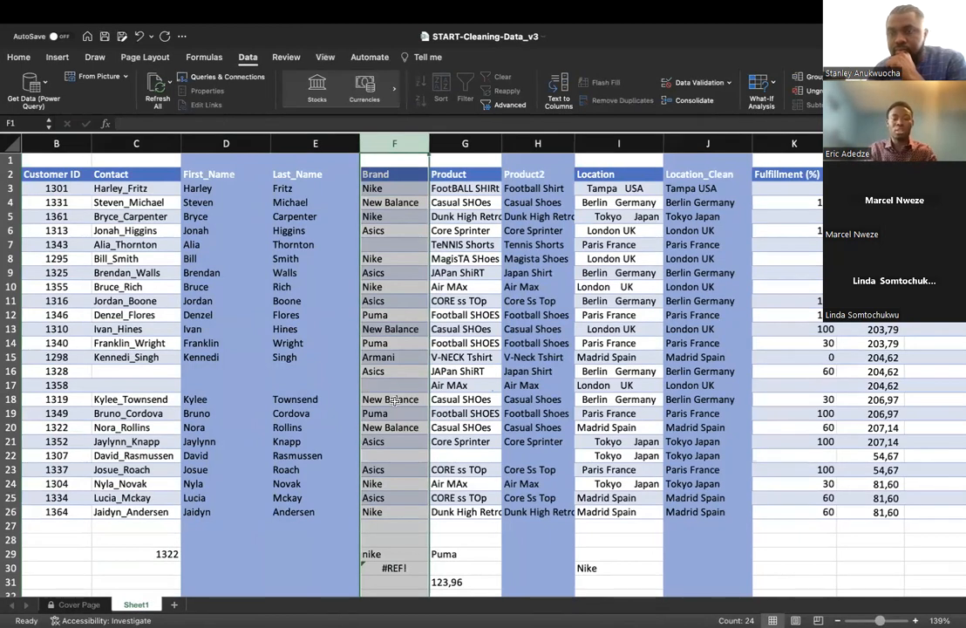
Step: Compare the Product and Product2 columns and inspect the formula in the first Product2 cell, H3
left_click(471, 143)
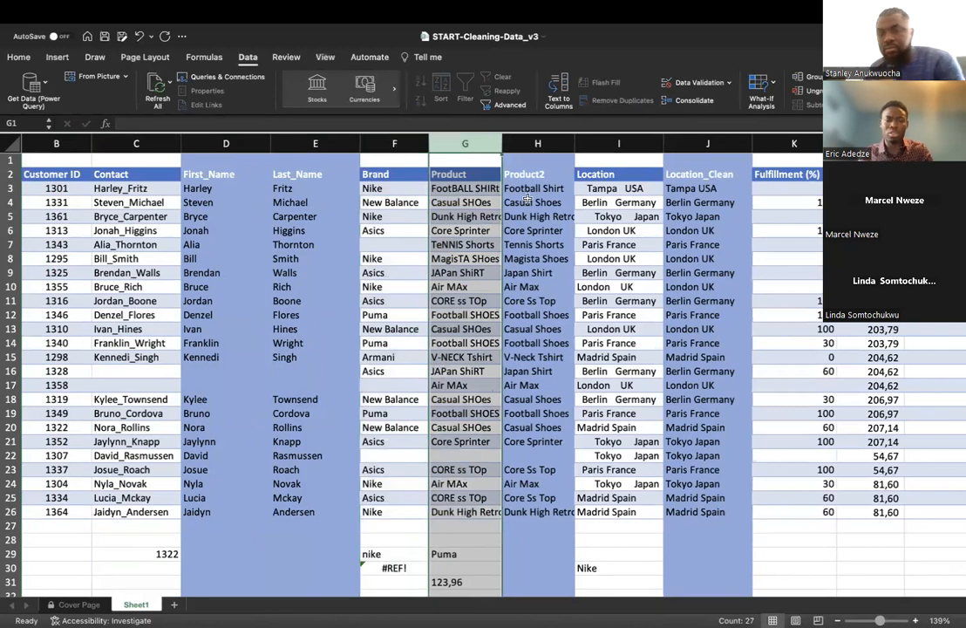
left_click(537, 143)
double_click(537, 188)
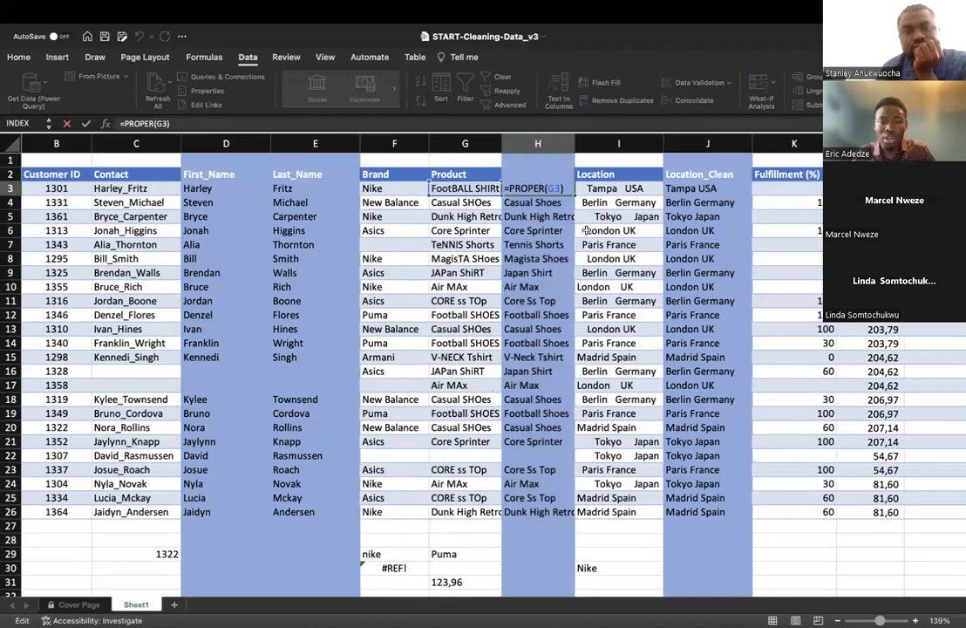
key("Escape")
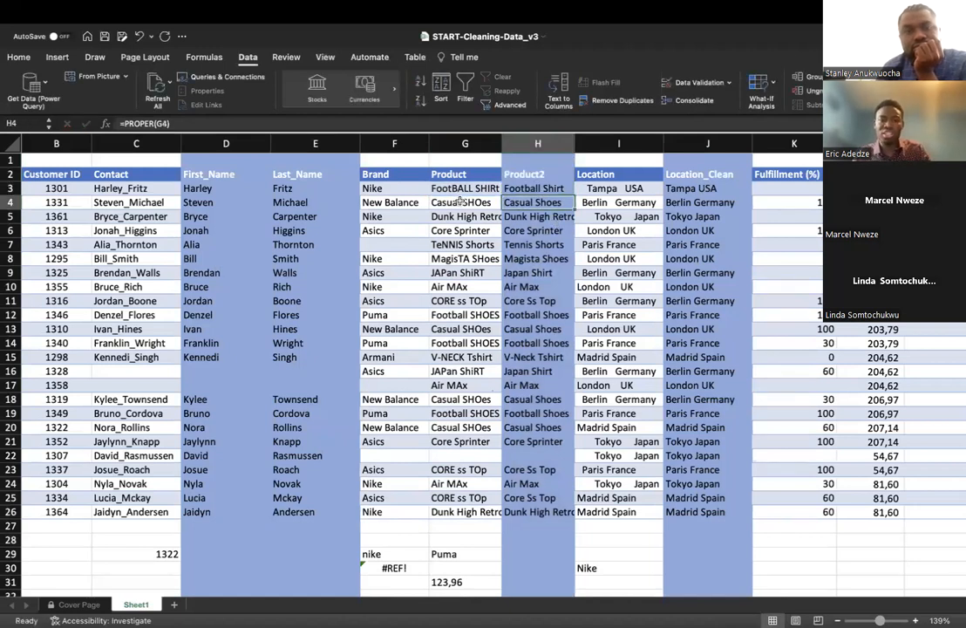
left_click(454, 189)
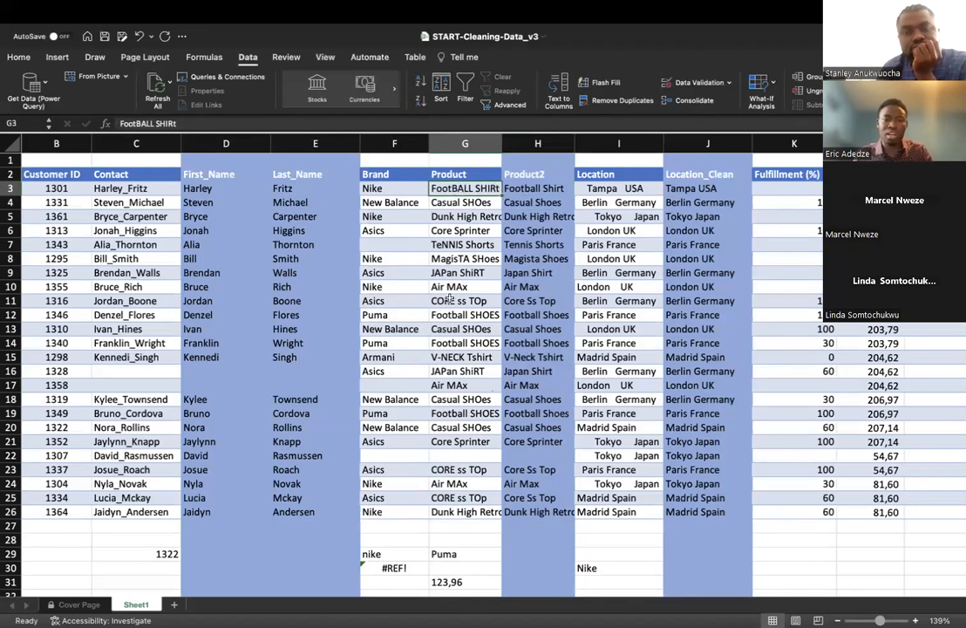
Step: Inspect the formula in the first Location_Clean cell, J3, and the spacing of the original location text in I5
scroll(535, 318, "right", 3)
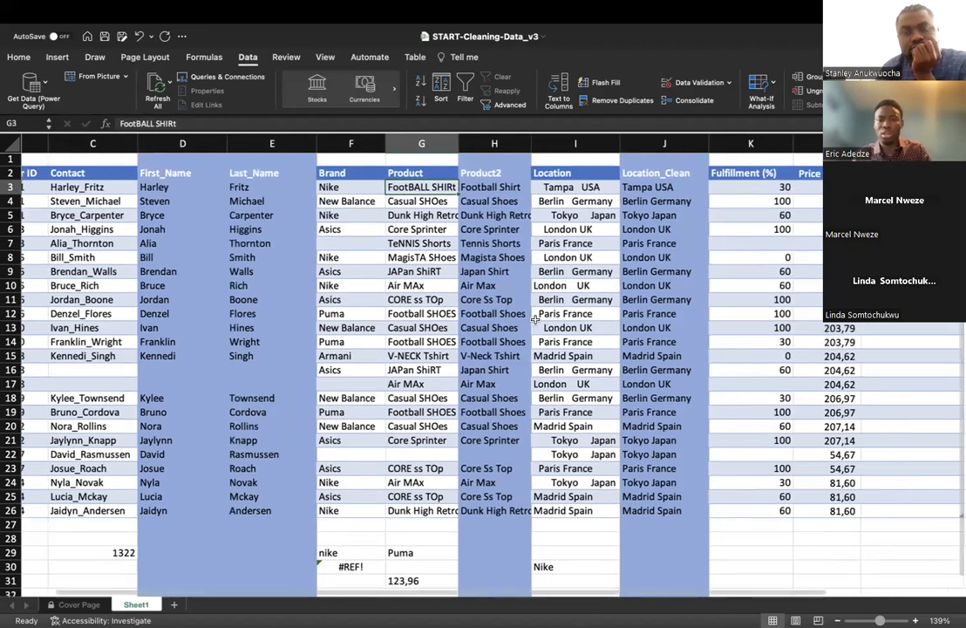
left_click(628, 187)
double_click(628, 188)
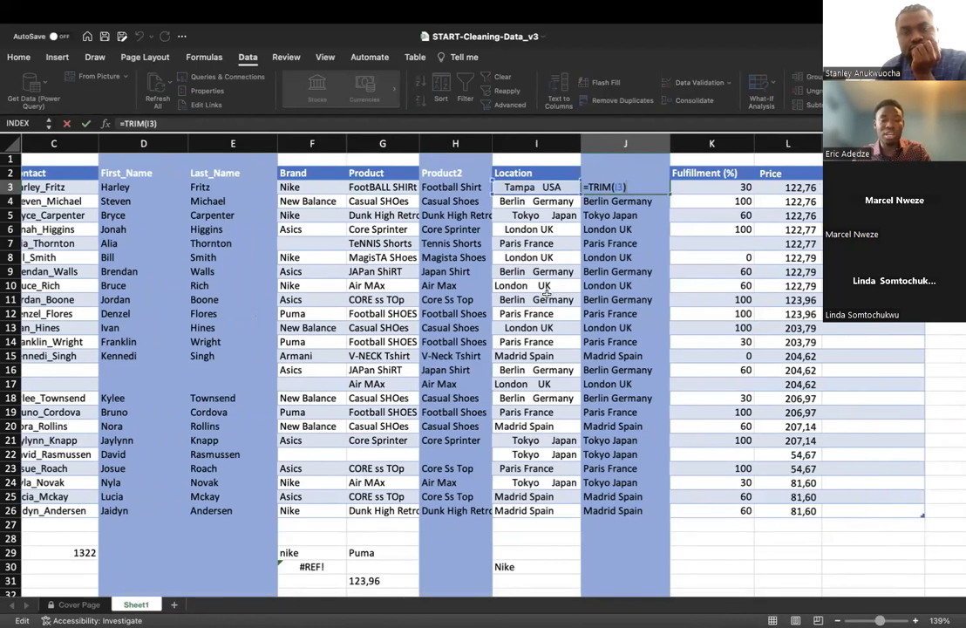
key("Return")
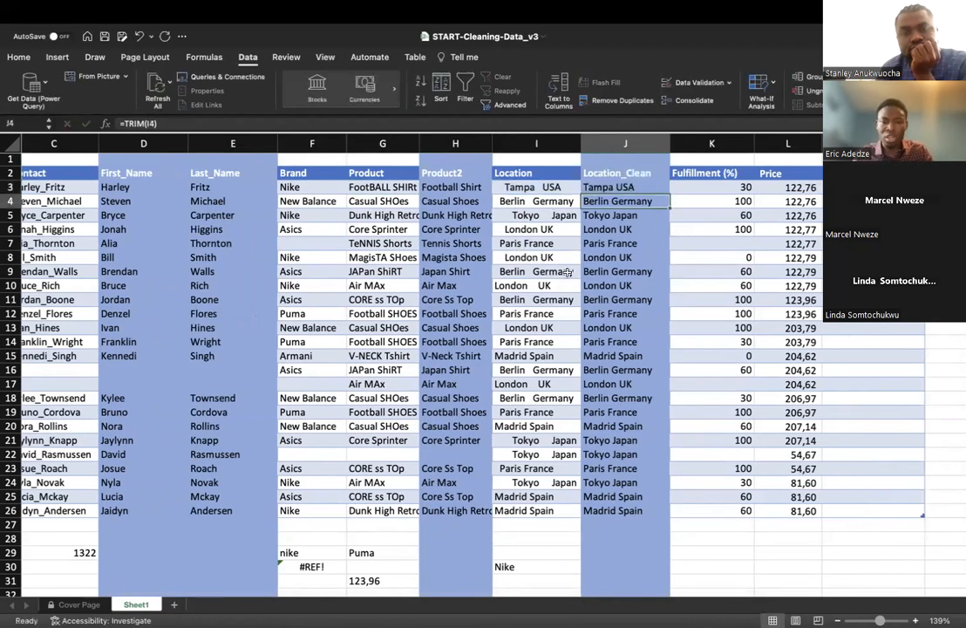
double_click(549, 215)
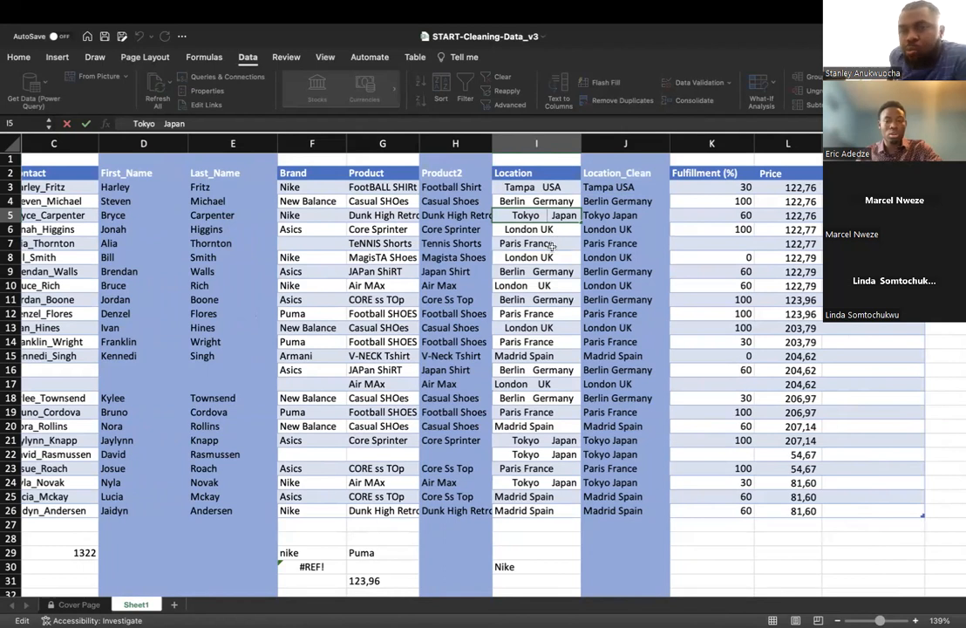
Step: Edit the location in I9 to read "Berlin. Germany" and check the TRIM result in the Location_Clean cell J9
left_click(536, 271)
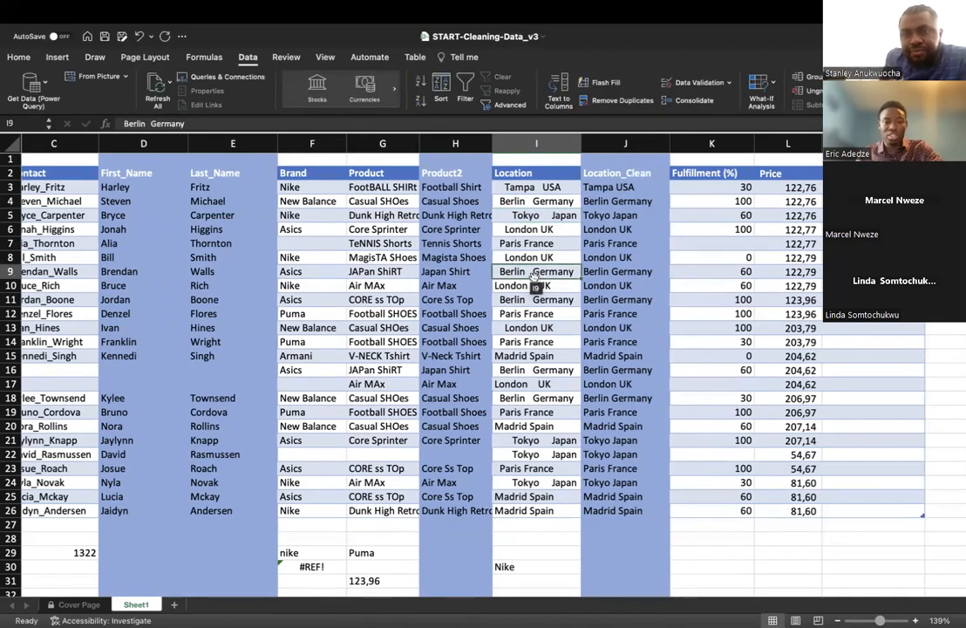
double_click(534, 271)
key("BackSpace")
key("BackSpace")
key("BackSpace")
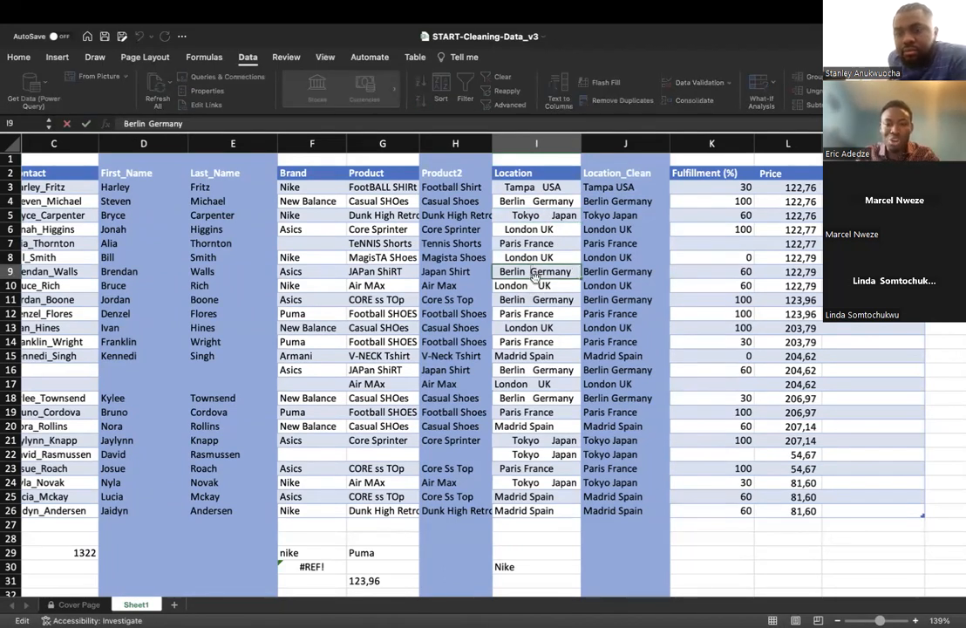
type(".")
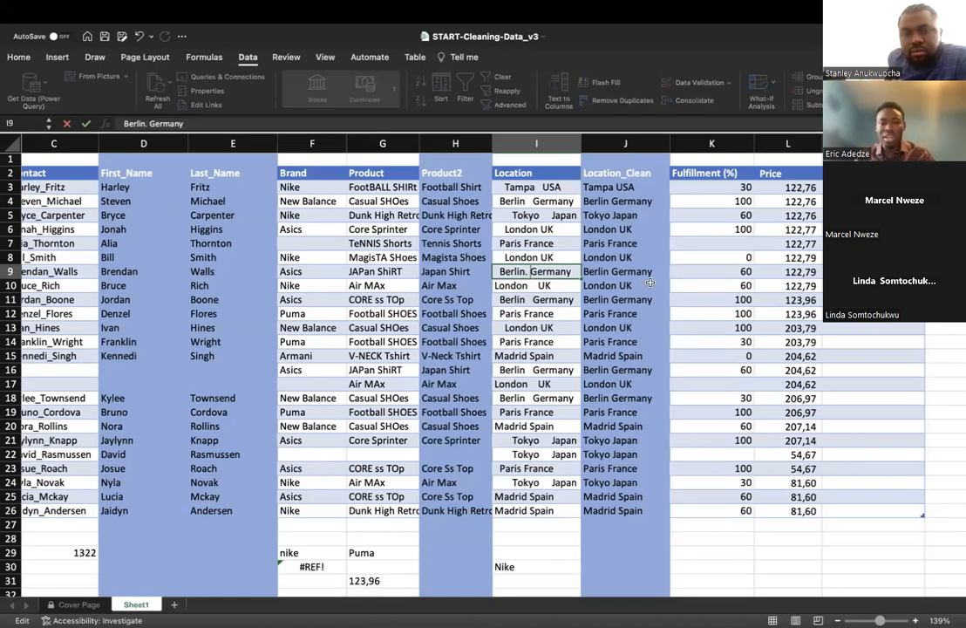
left_click(625, 272)
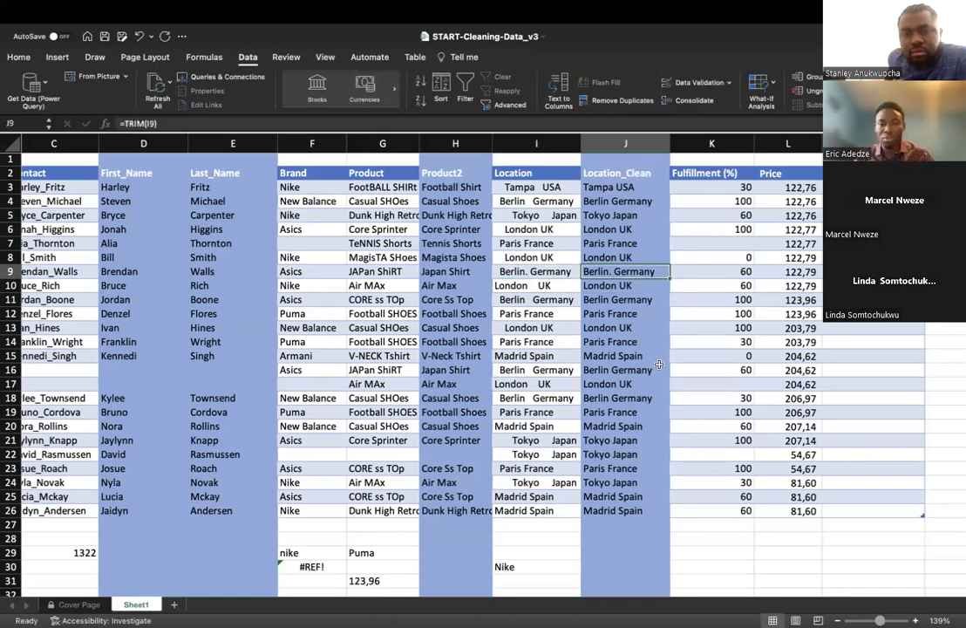
scroll(626, 269, "down", 2)
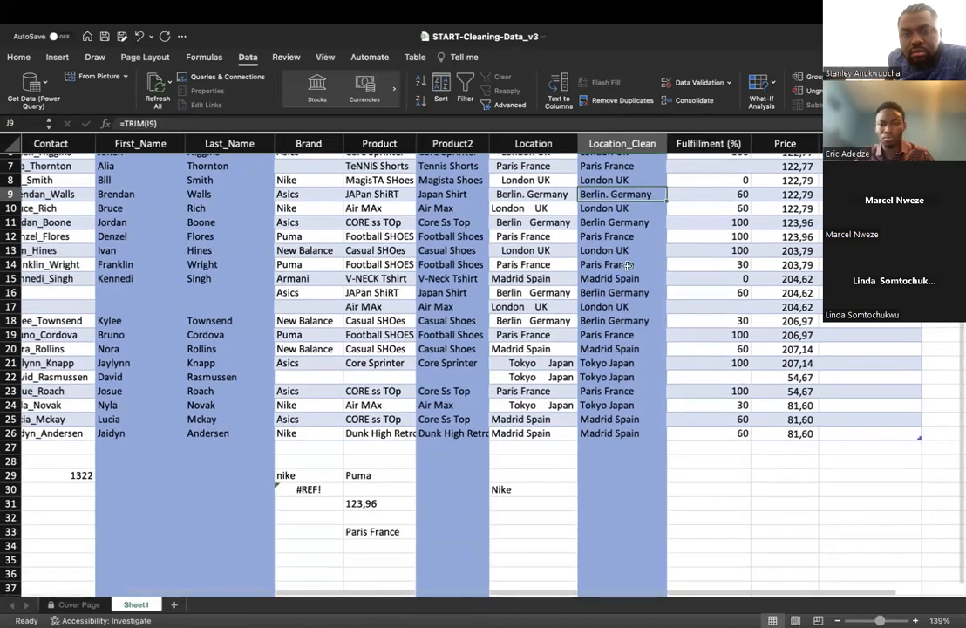
scroll(678, 252, "up", 2)
scroll(679, 252, "up", 1)
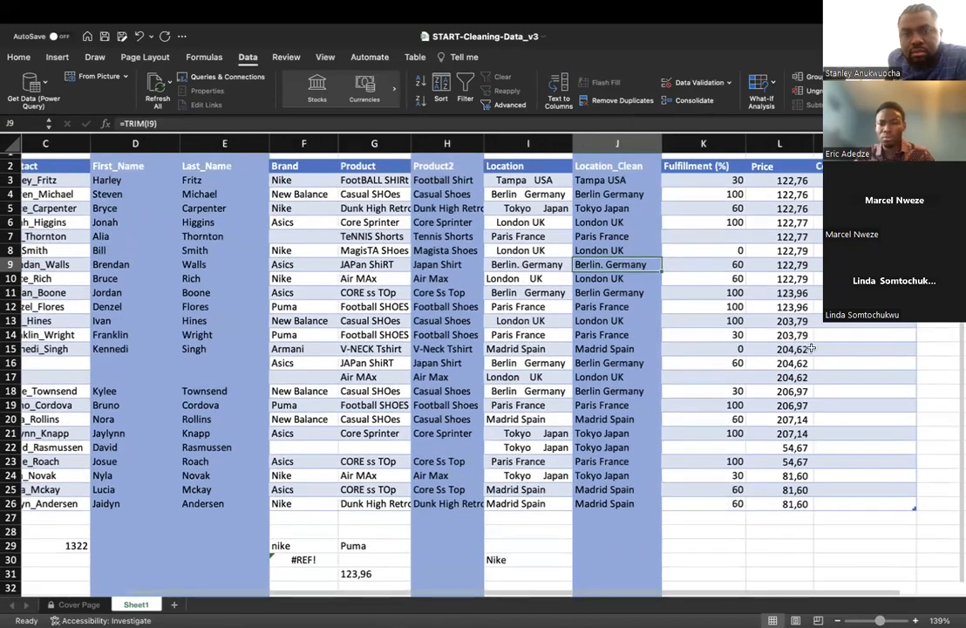
Step: Try the Accounting number format on the Fulfillment (%) column and undo it
left_click(703, 143)
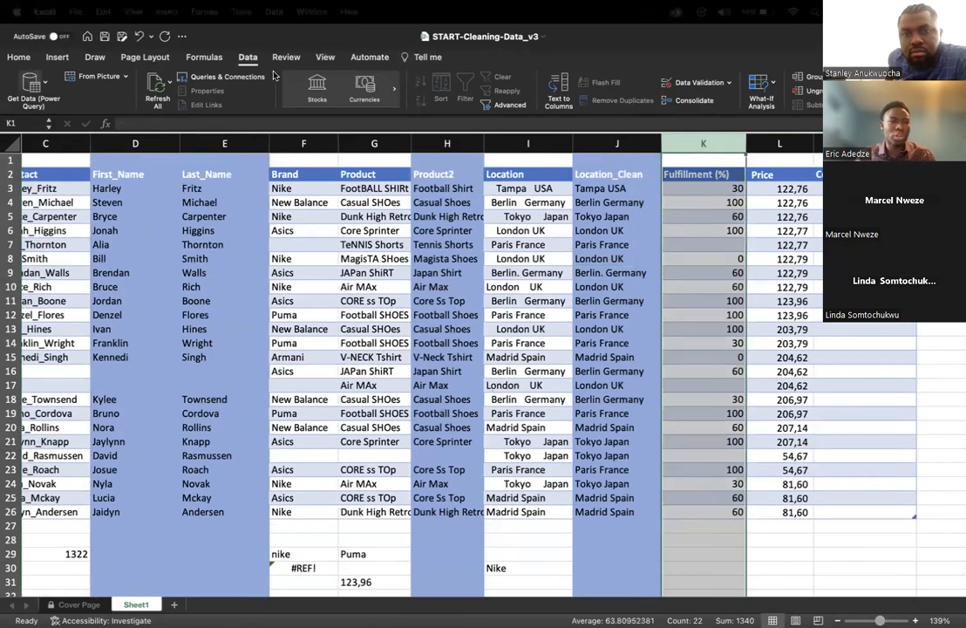
left_click(29, 57)
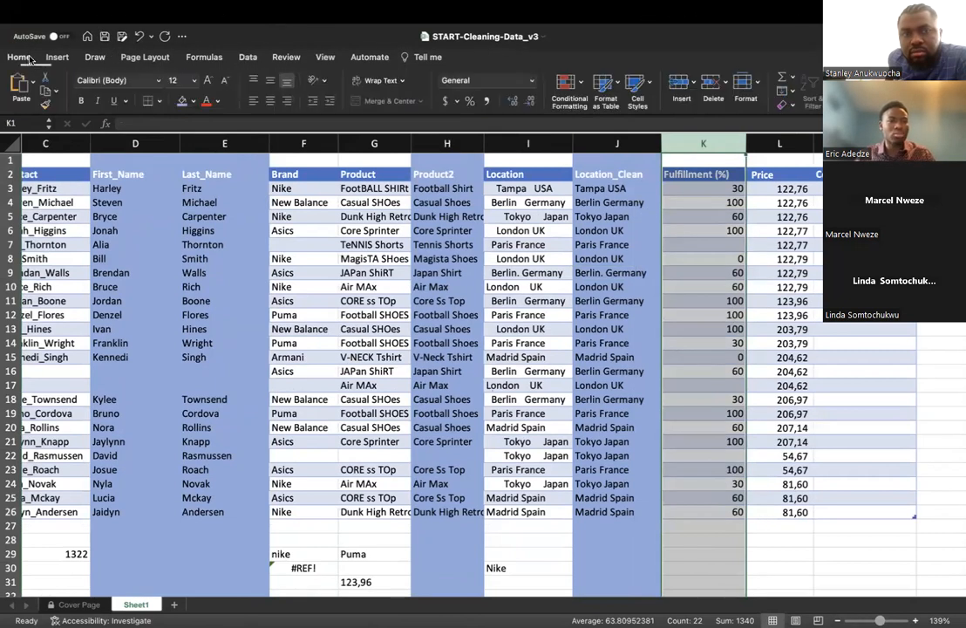
left_click(445, 101)
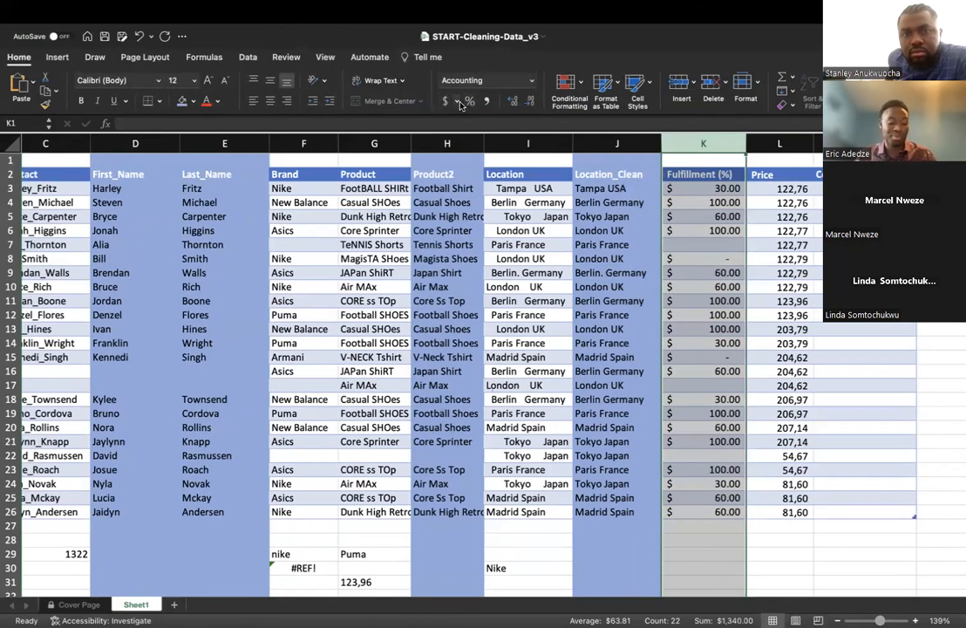
key("super+z")
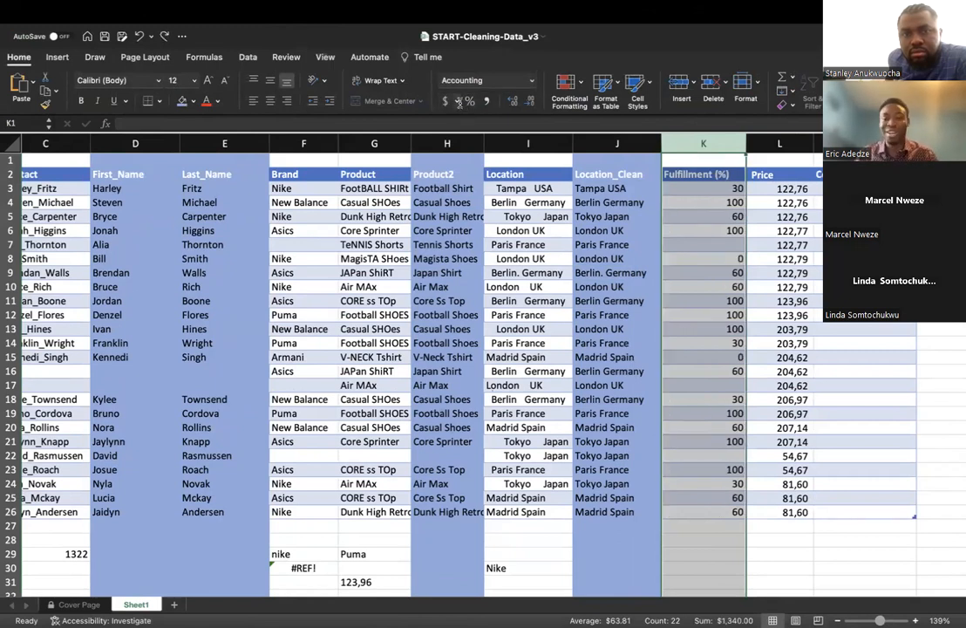
Step: Select the Price column and examine the sheet protection options without setting a password
left_click(821, 175)
left_click(778, 145)
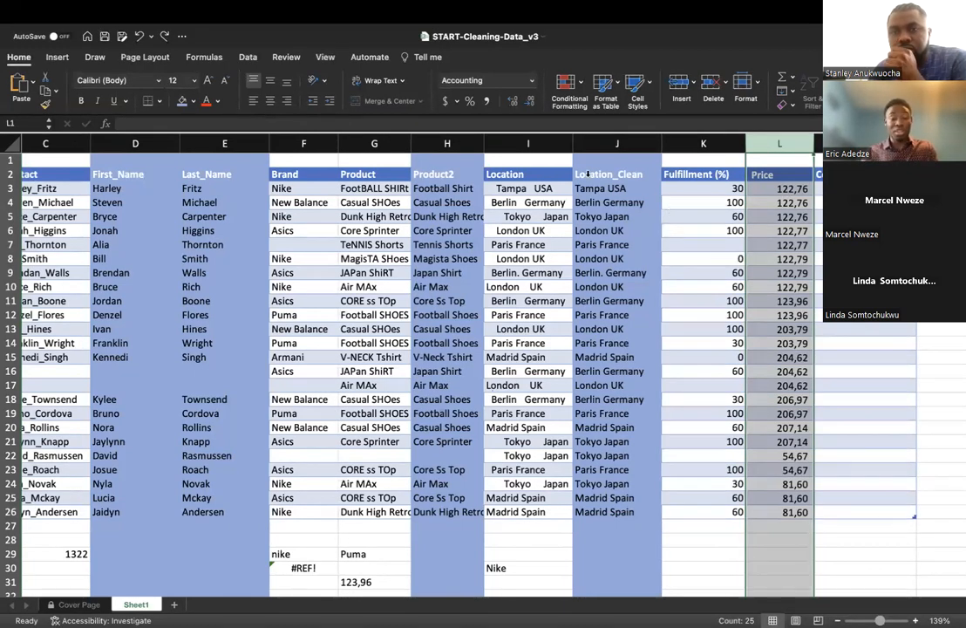
left_click(356, 57)
left_click(324, 57)
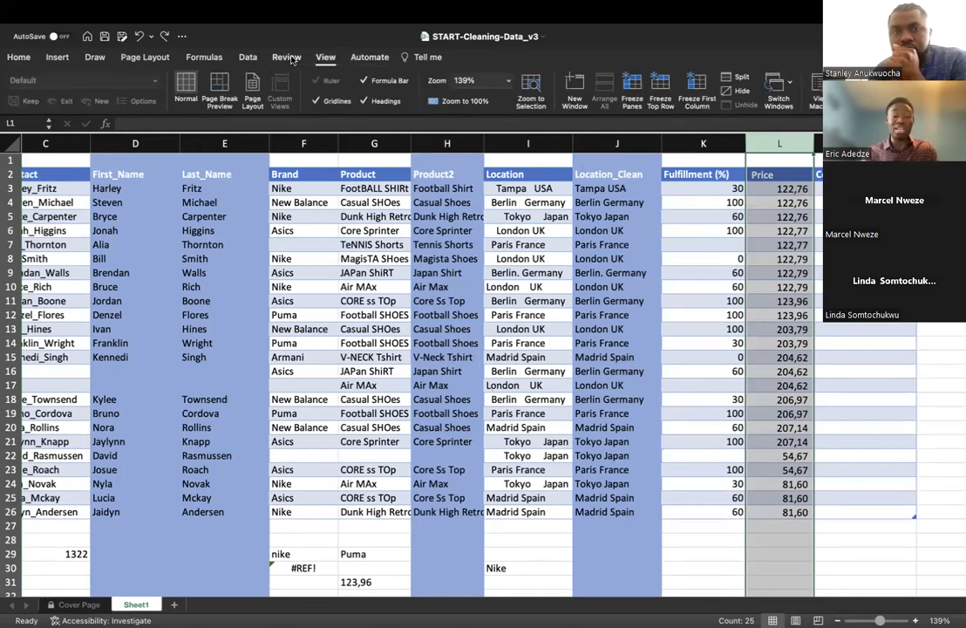
left_click(291, 57)
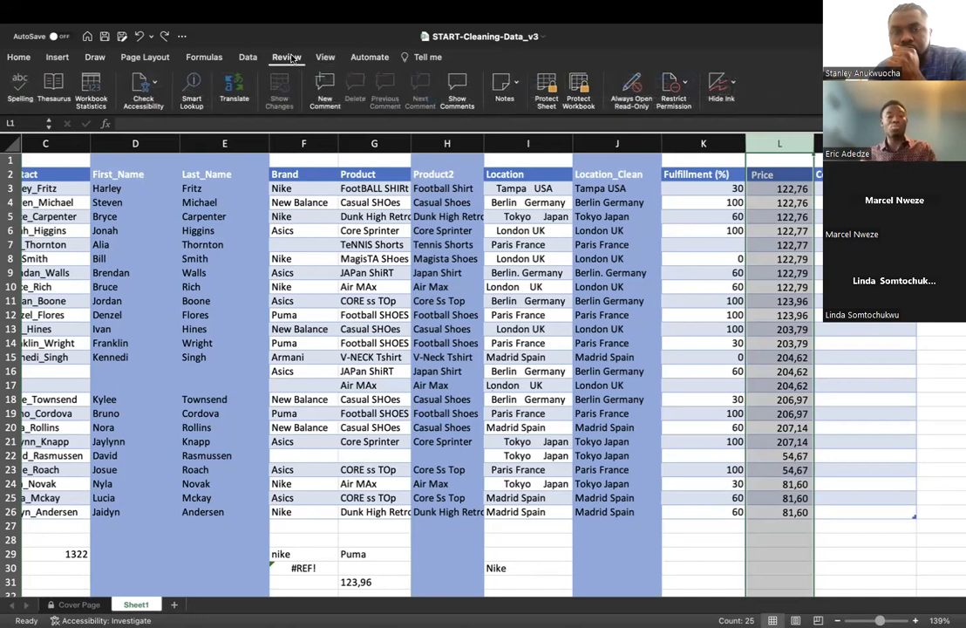
left_click(547, 84)
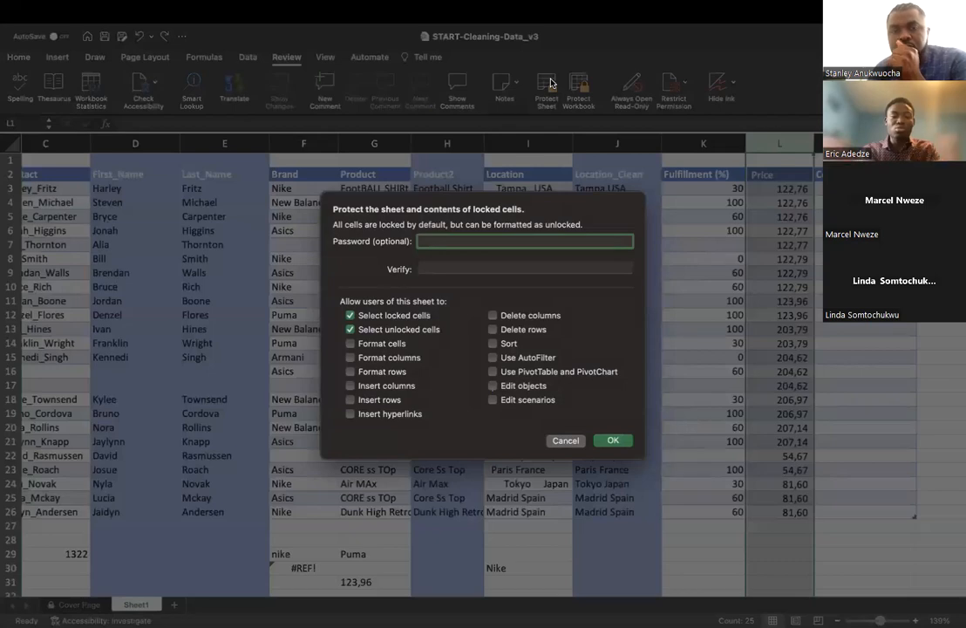
left_click(623, 439)
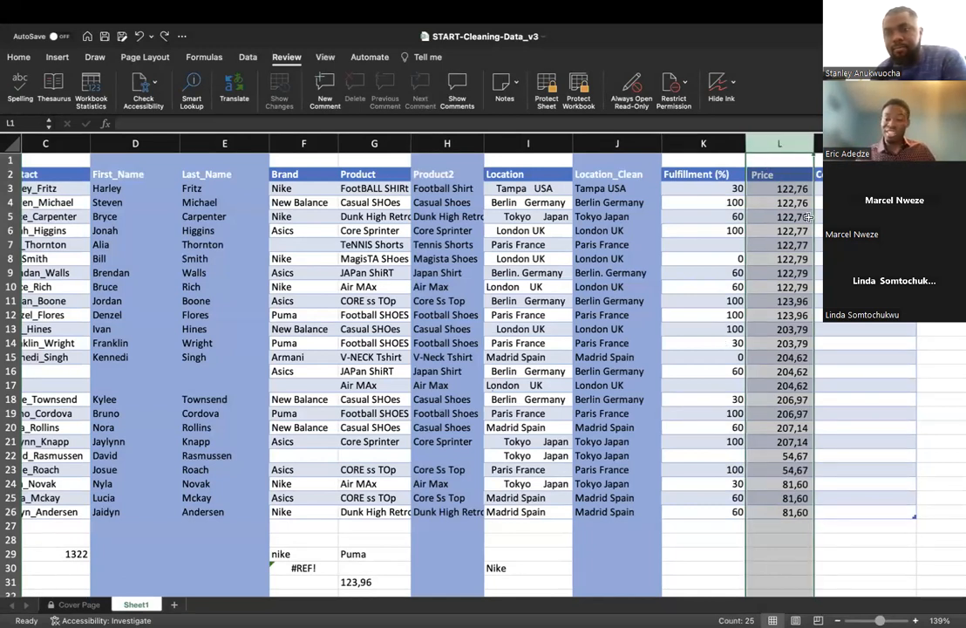
Step: Apply the Accounting number format with the dollar sign to the Fulfillment (%) column and compare it with the Price column
left_click(789, 202)
left_click(726, 148)
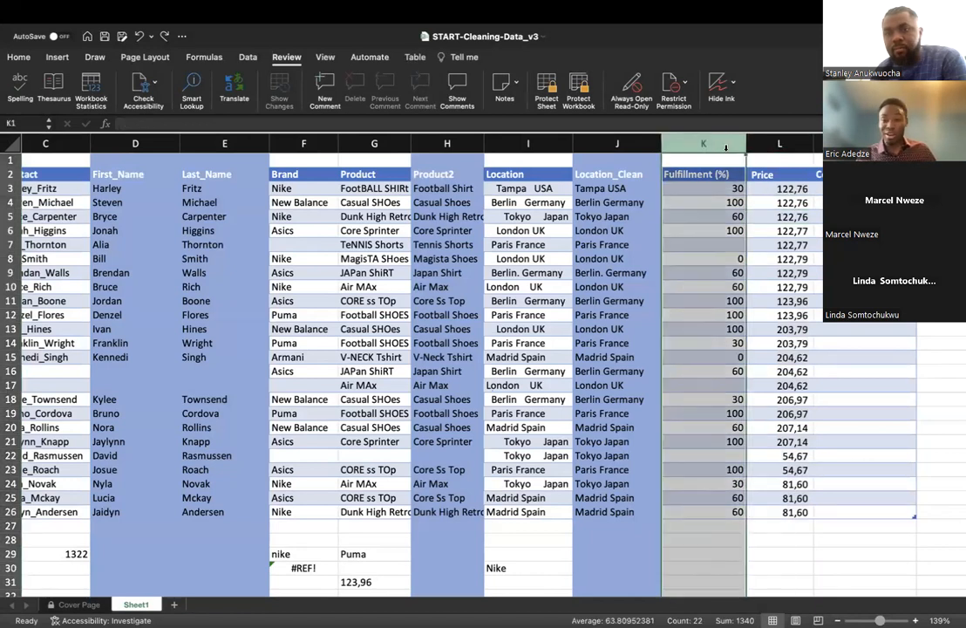
left_click(18, 57)
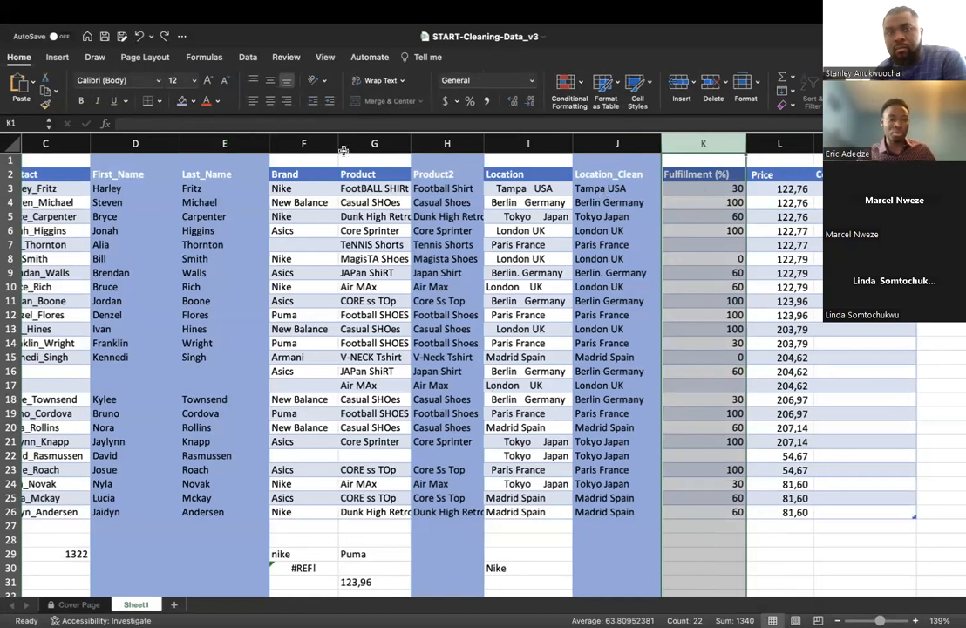
left_click(448, 102)
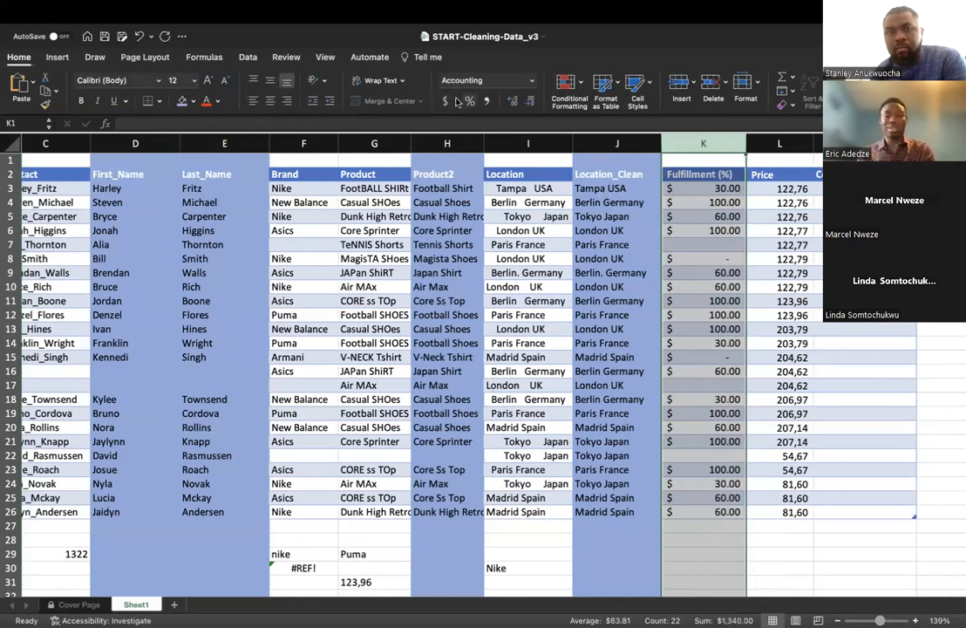
left_click(780, 143)
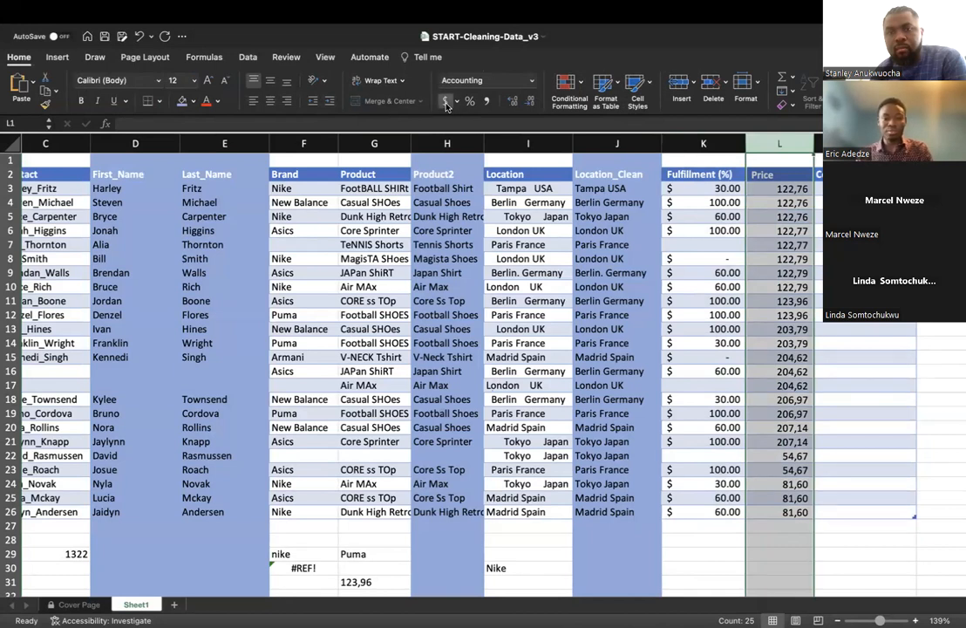
left_click(722, 137)
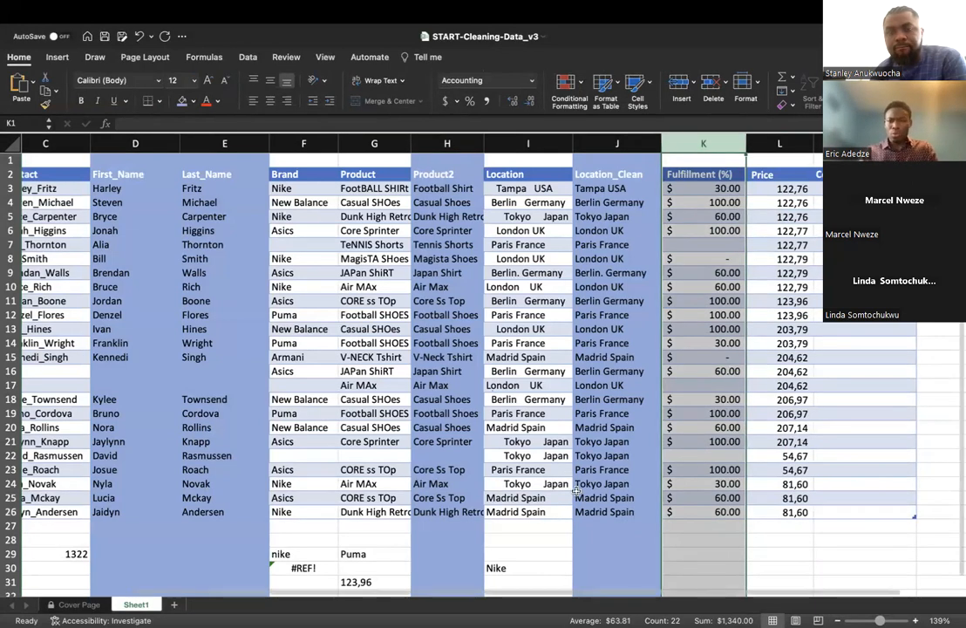
Step: Close the workbook without saving its changes and reopen START-Cleaning-Data_v3 in its original state
mouse_move(585, 5)
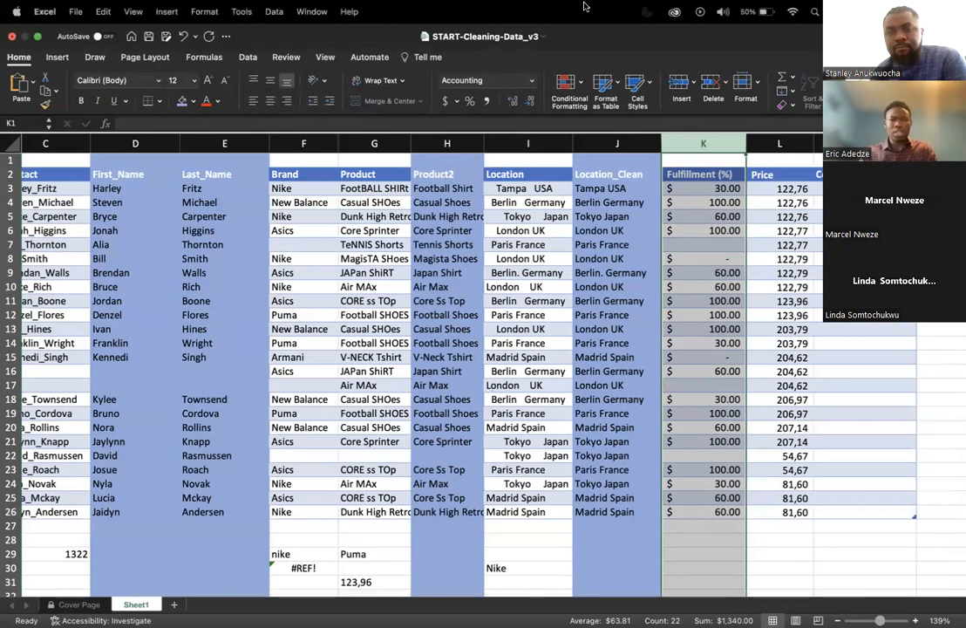
left_click(12, 39)
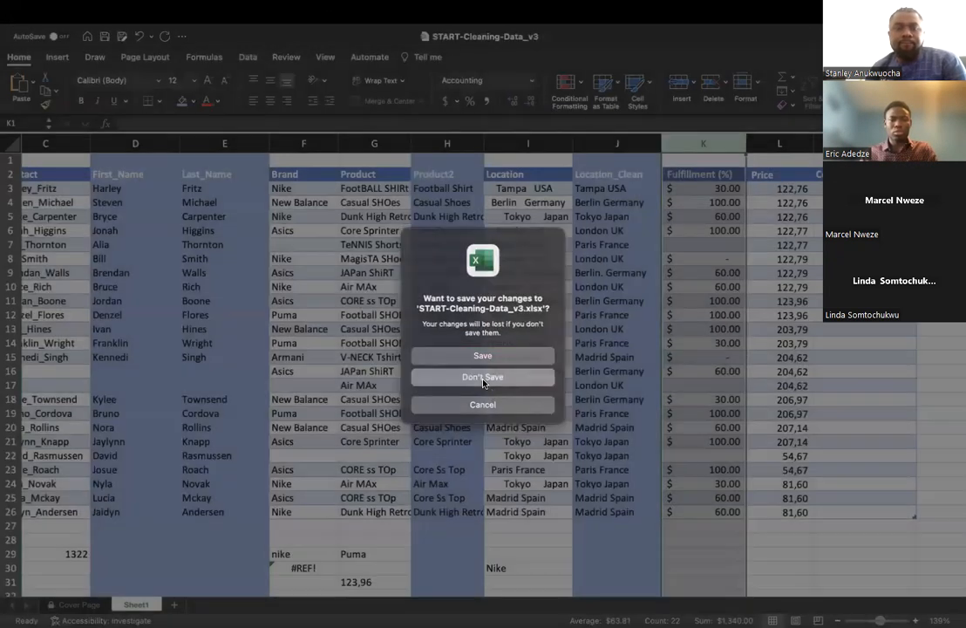
left_click(482, 380)
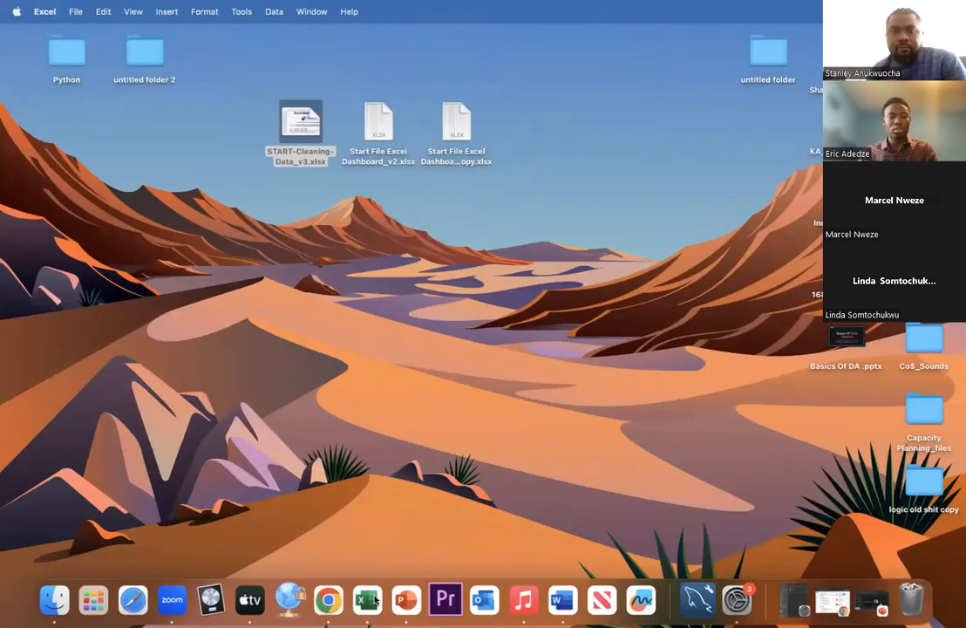
left_click(358, 600)
double_click(335, 457)
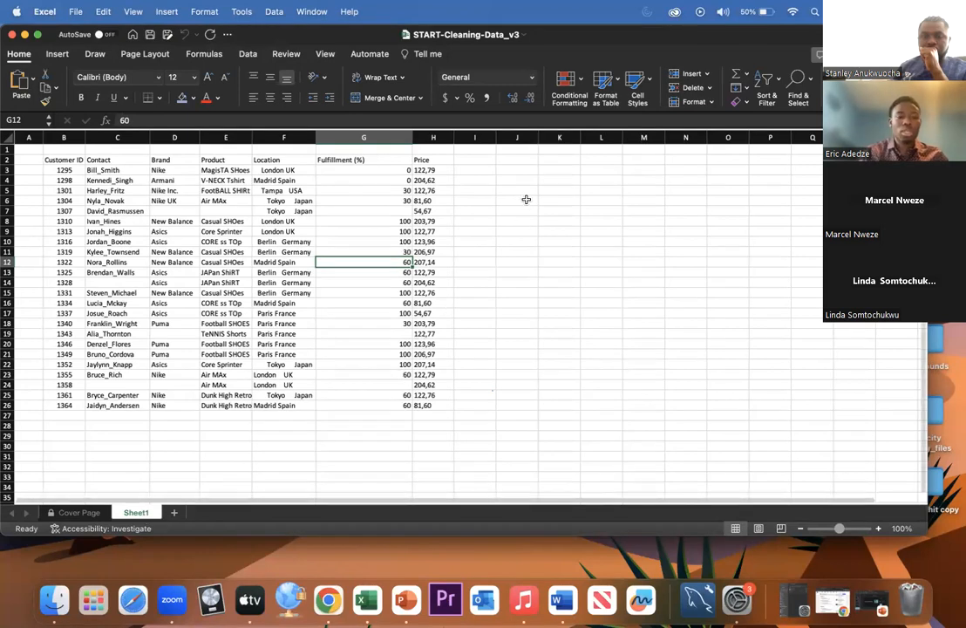
Step: Start a list of lookup functions beside the data with "v_lookup" in I5 and "H_lookup" in I6
left_click(489, 191)
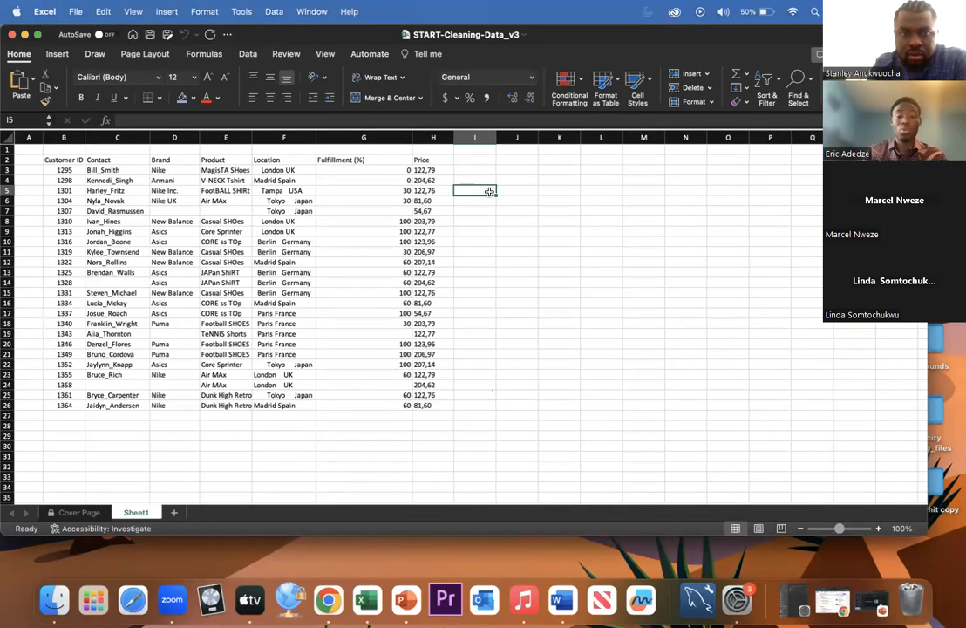
scroll(490, 190, "up", 5)
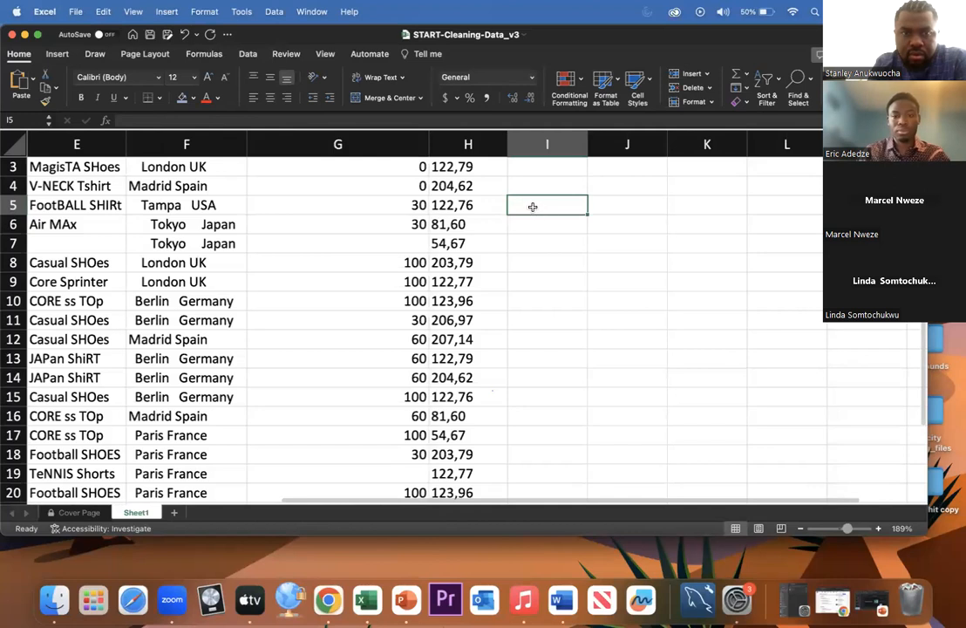
left_click(556, 304)
left_click(546, 207)
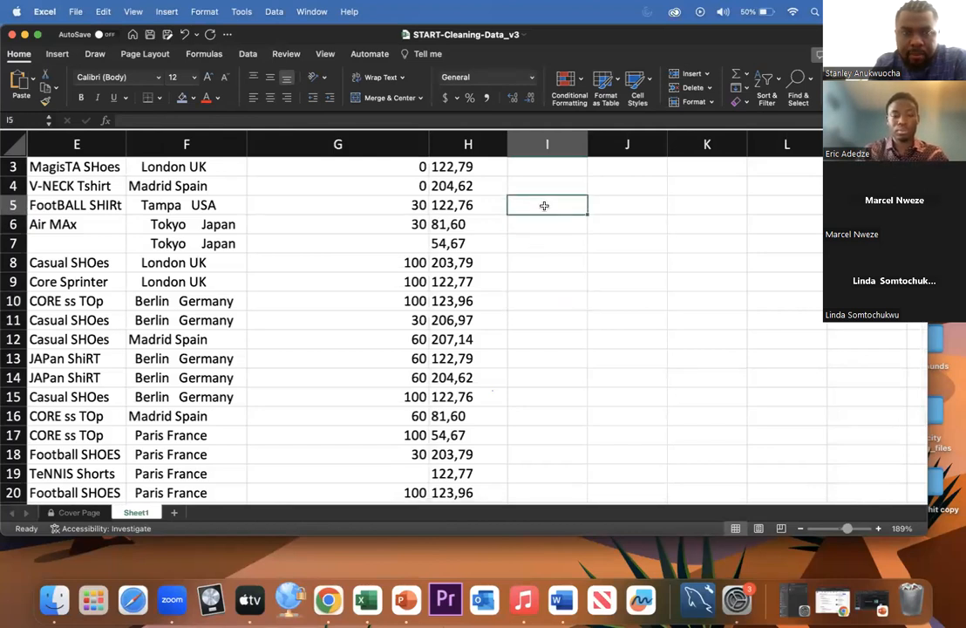
type("v")
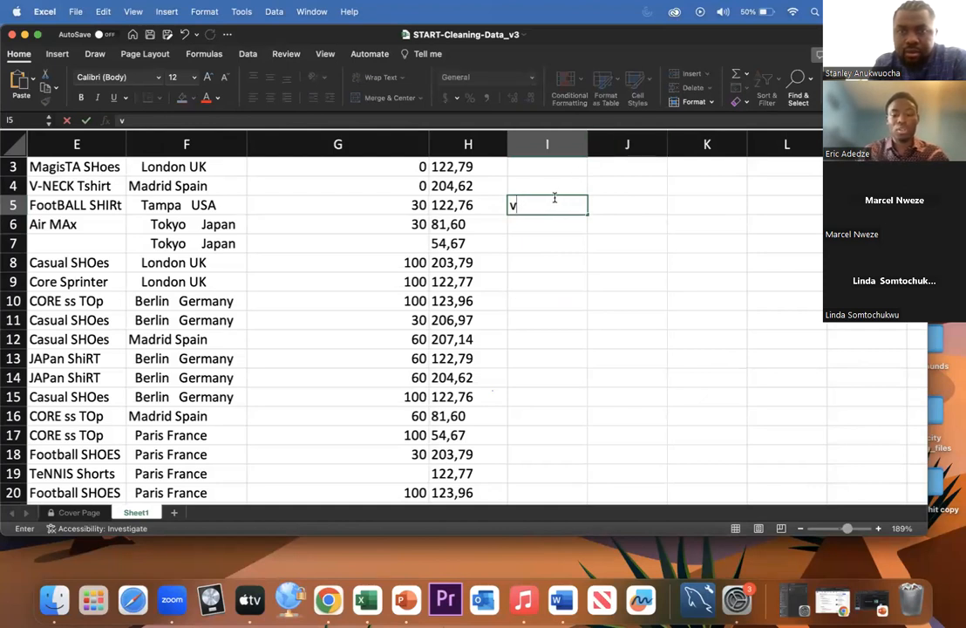
type("_lookup")
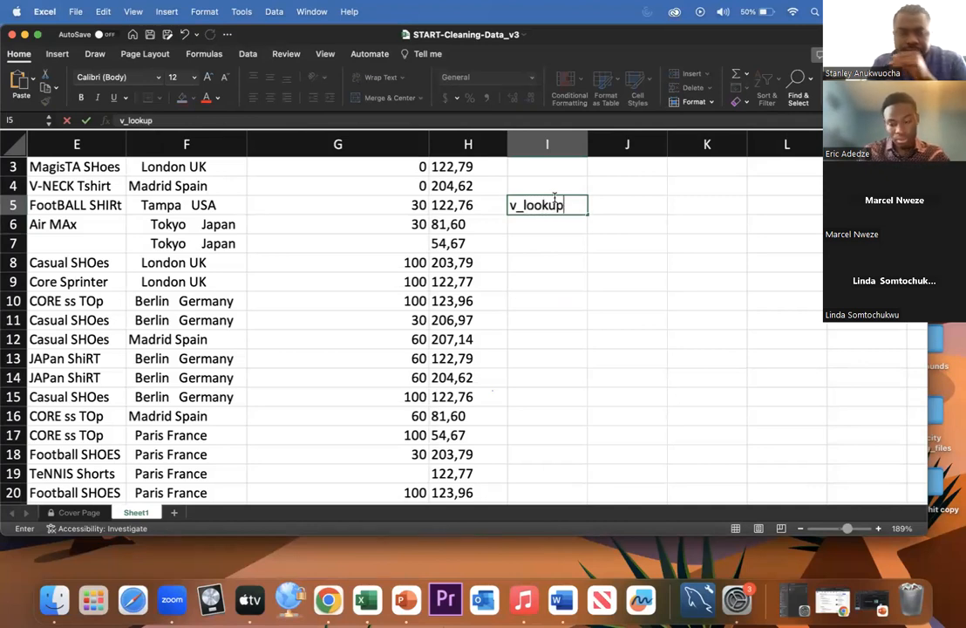
key("Return")
type("H_lookup")
key("Return")
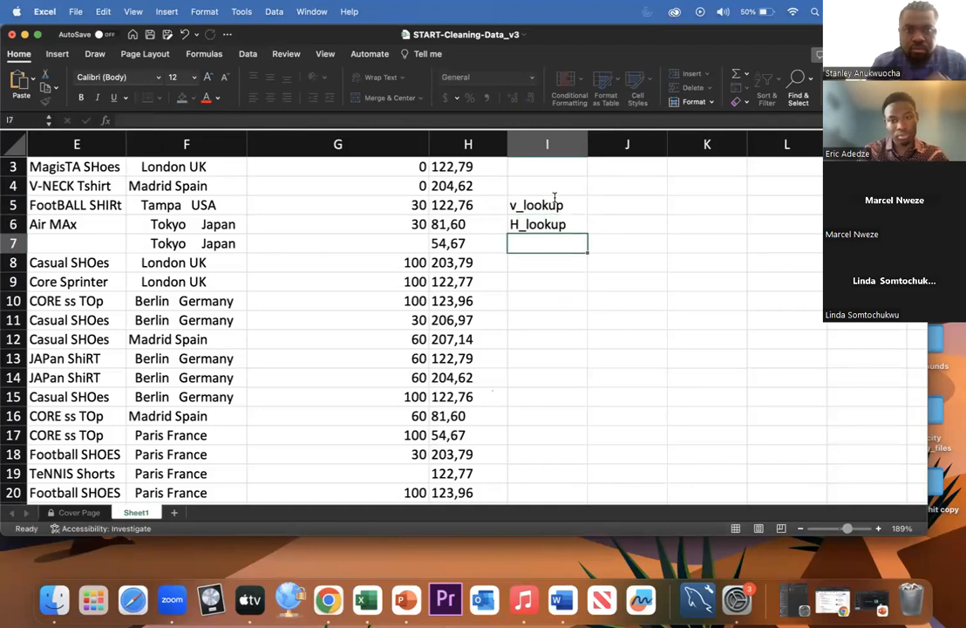
Step: Add "Indexmatch" in I7 and "X_lookup" in I8 to the list of lookup functions
type("Index")
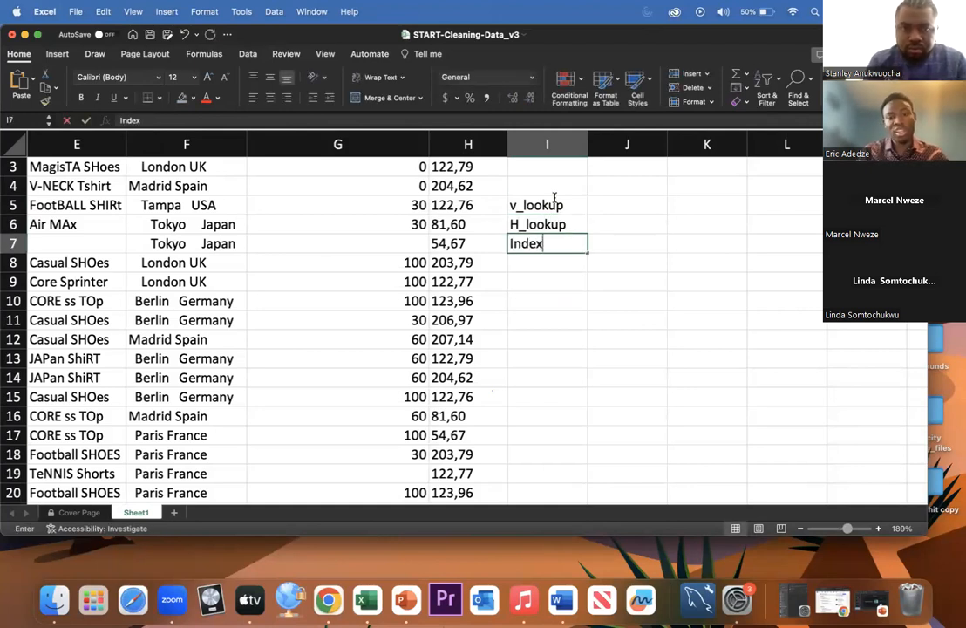
type("match")
key("Return")
type("X")
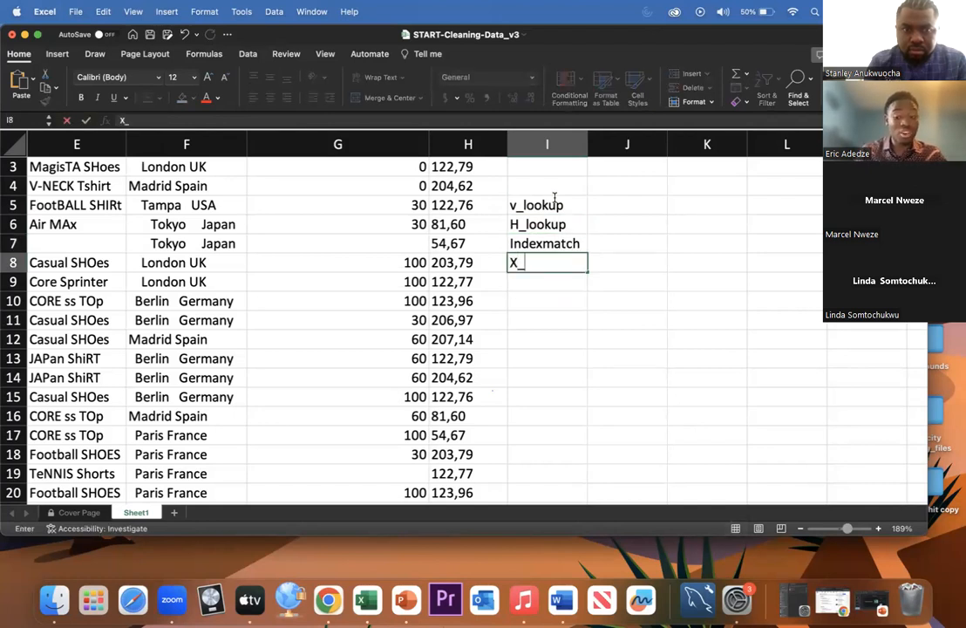
type("_lookup")
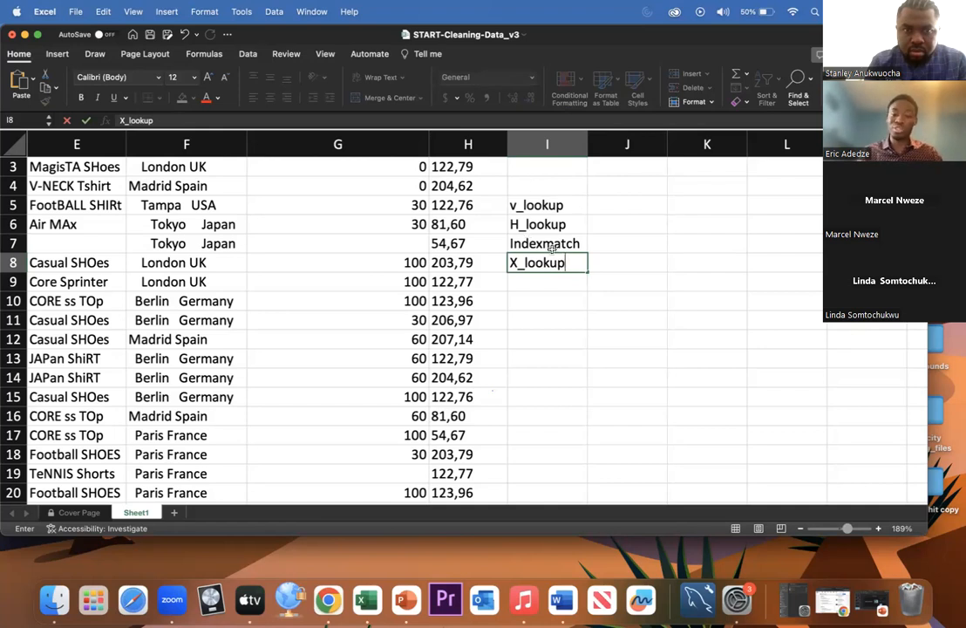
key("Return")
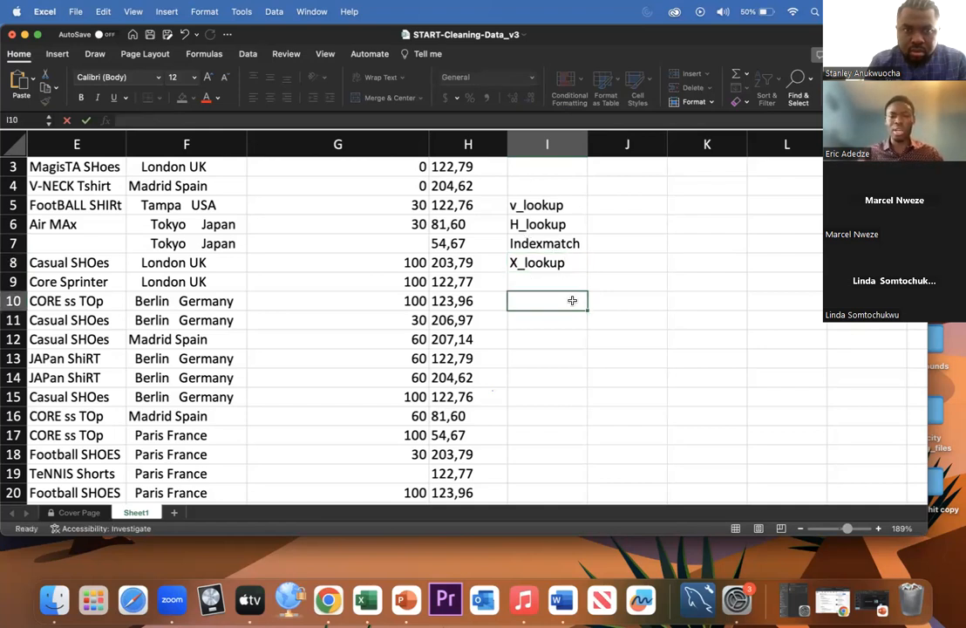
left_click(568, 270)
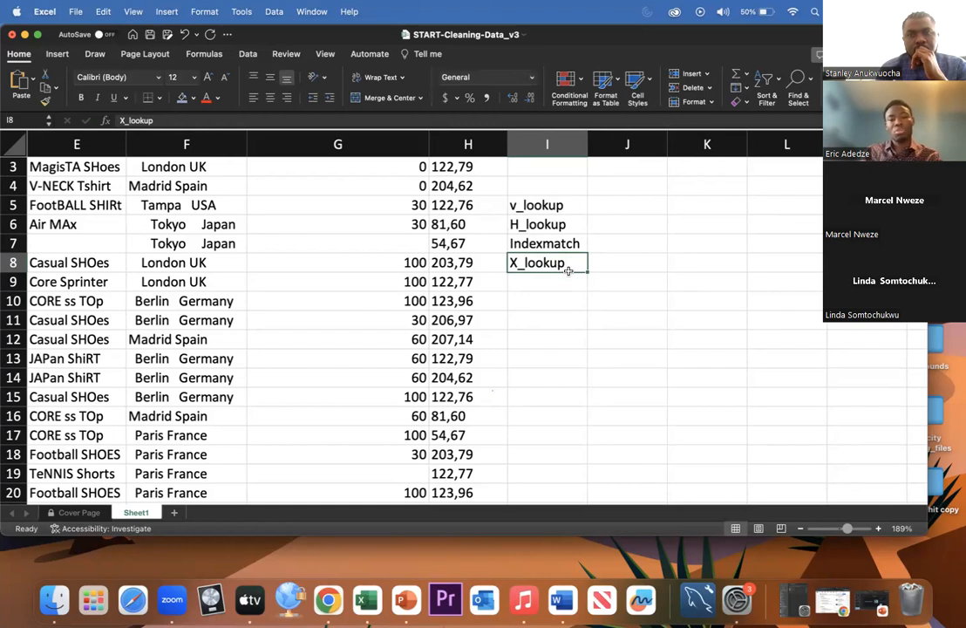
left_click(555, 245)
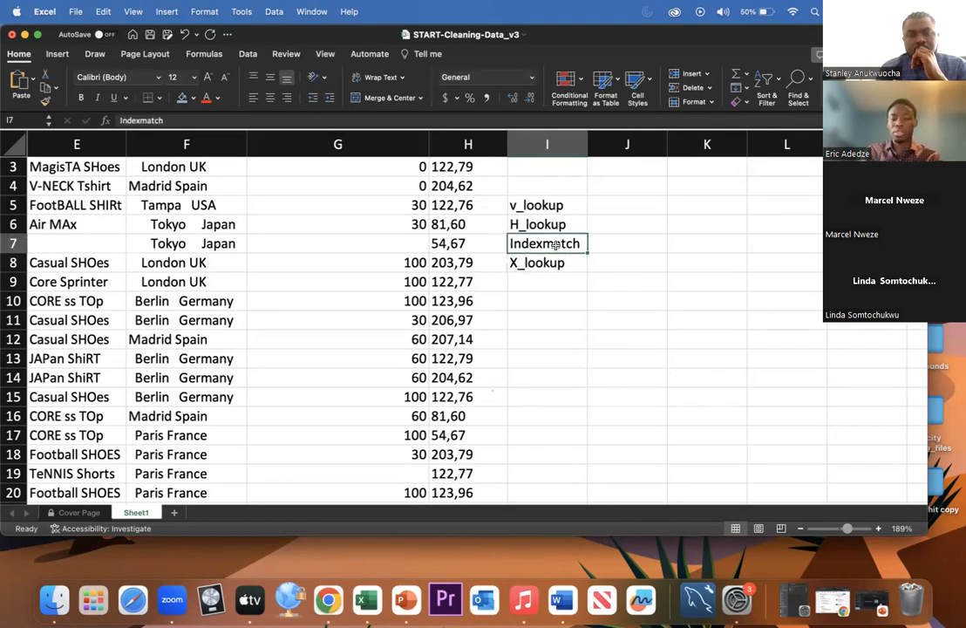
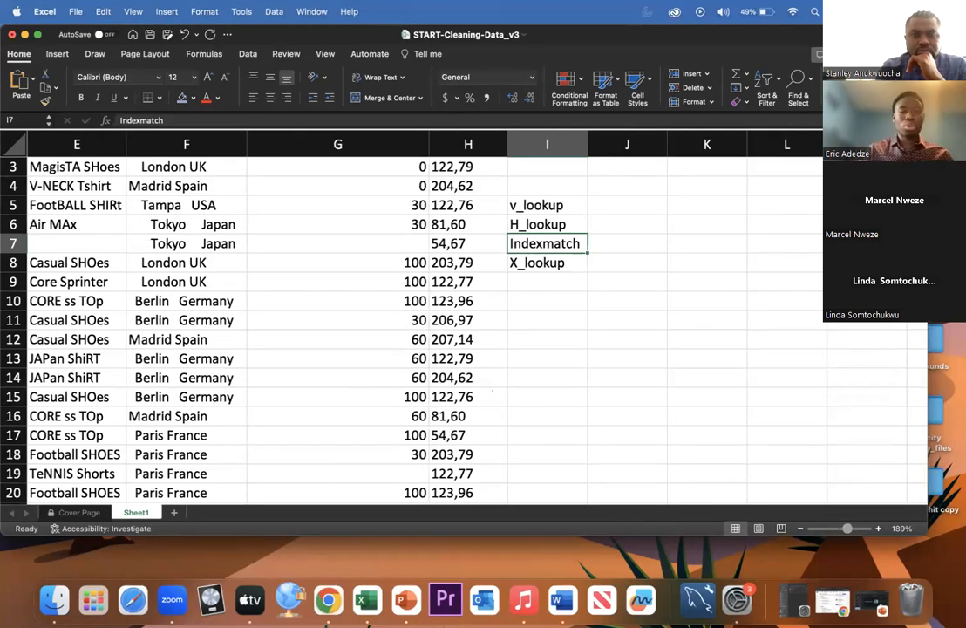
scroll(527, 219, "down", 5)
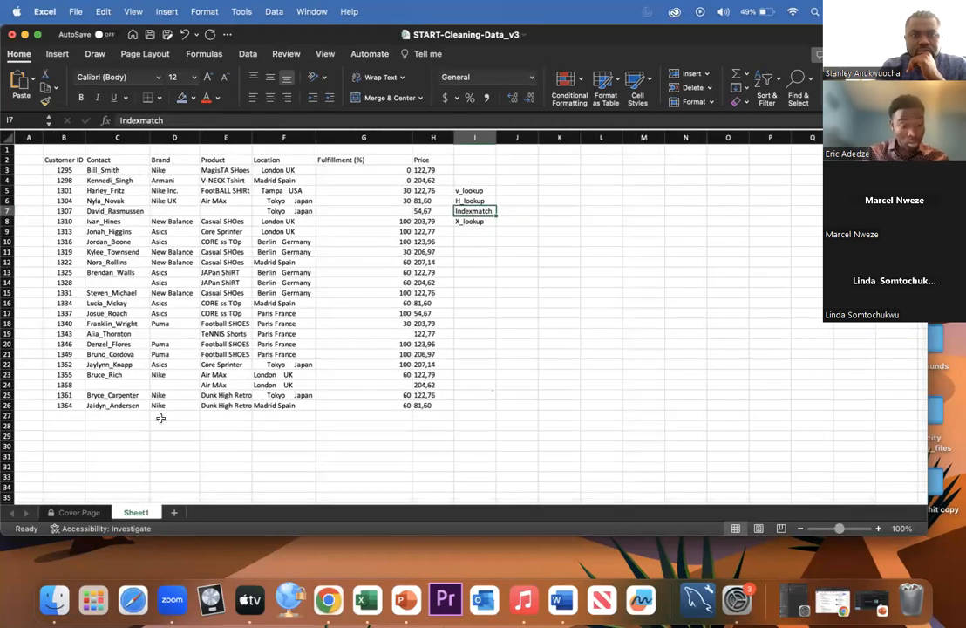
right_click(135, 512)
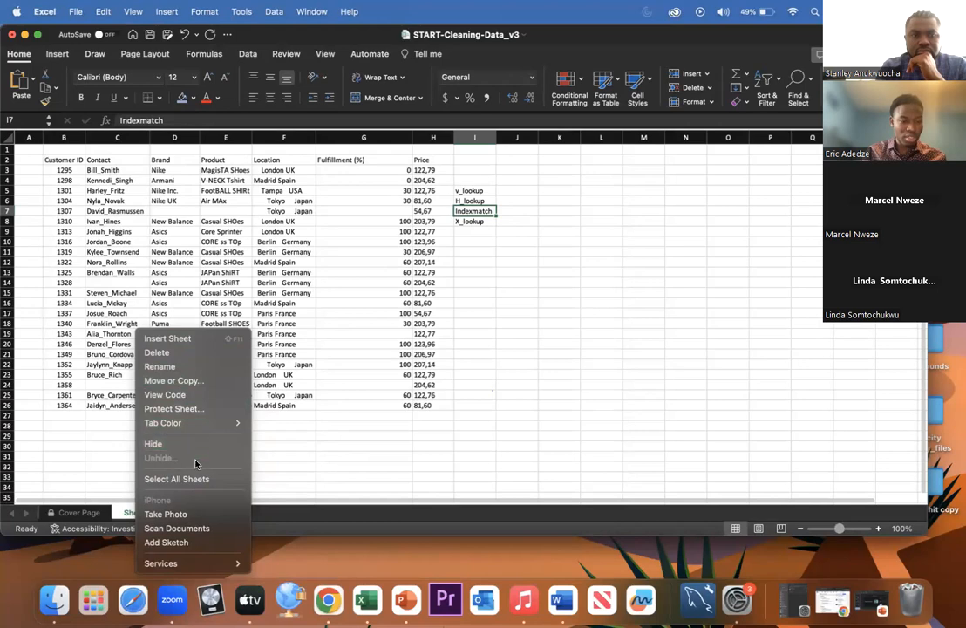
left_click(286, 472)
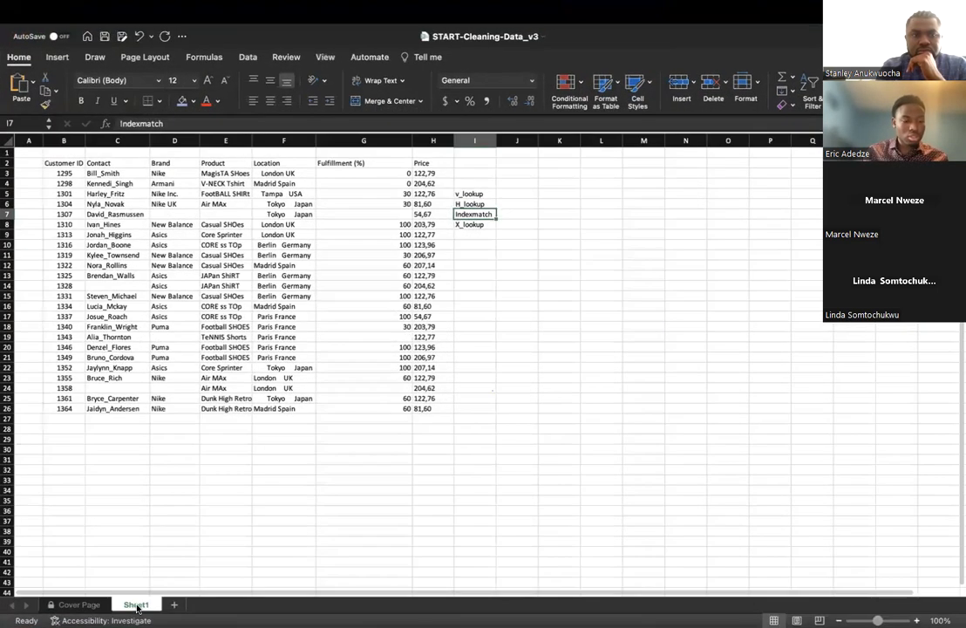
right_click(133, 540)
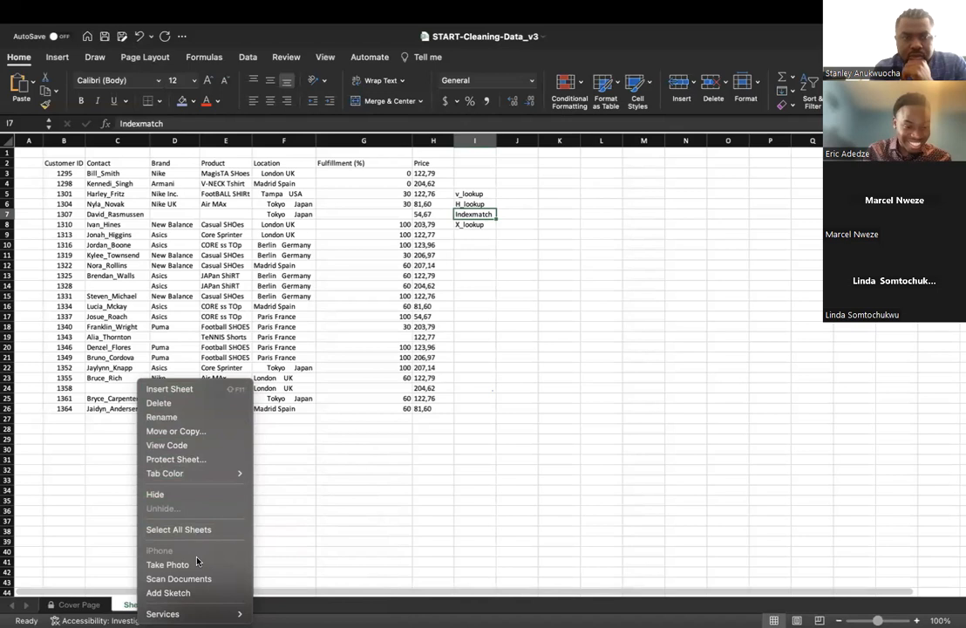
left_click(131, 602)
double_click(150, 603)
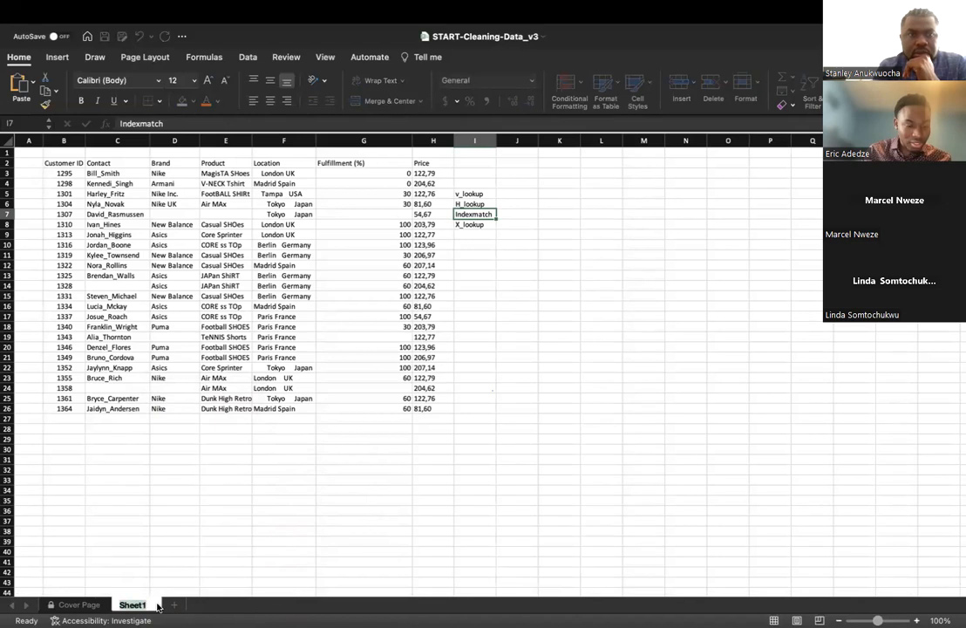
right_click(158, 607)
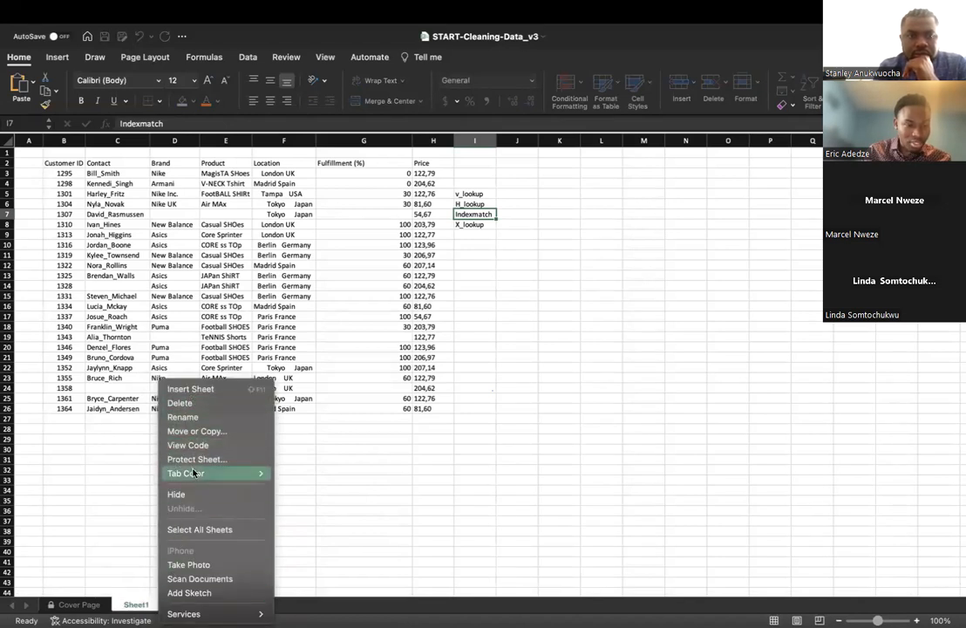
left_click(429, 504)
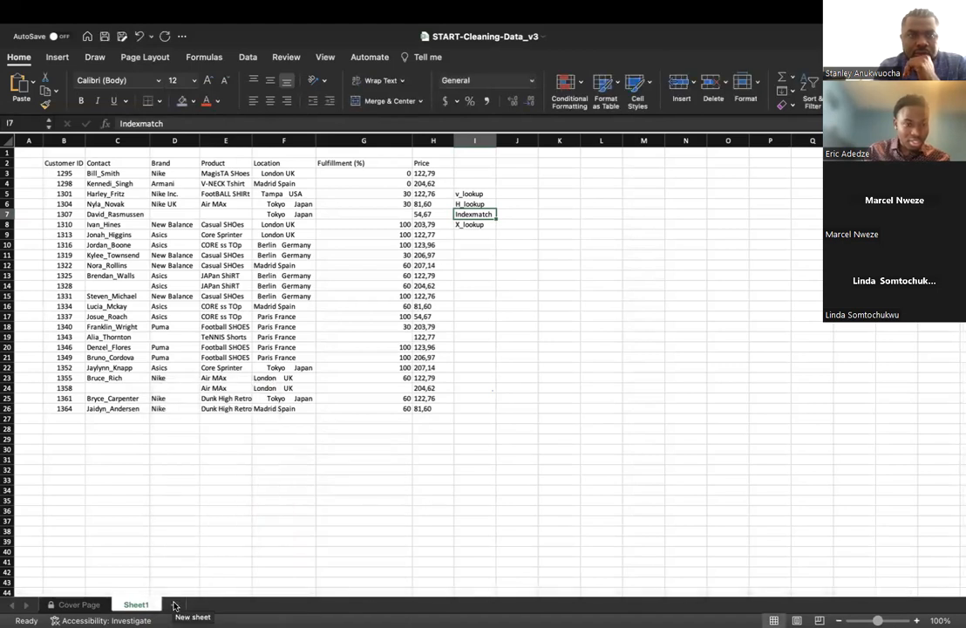
Step: Add two blank worksheets after Sheet1 and return to the sales data
left_click(173, 605)
left_click(148, 609)
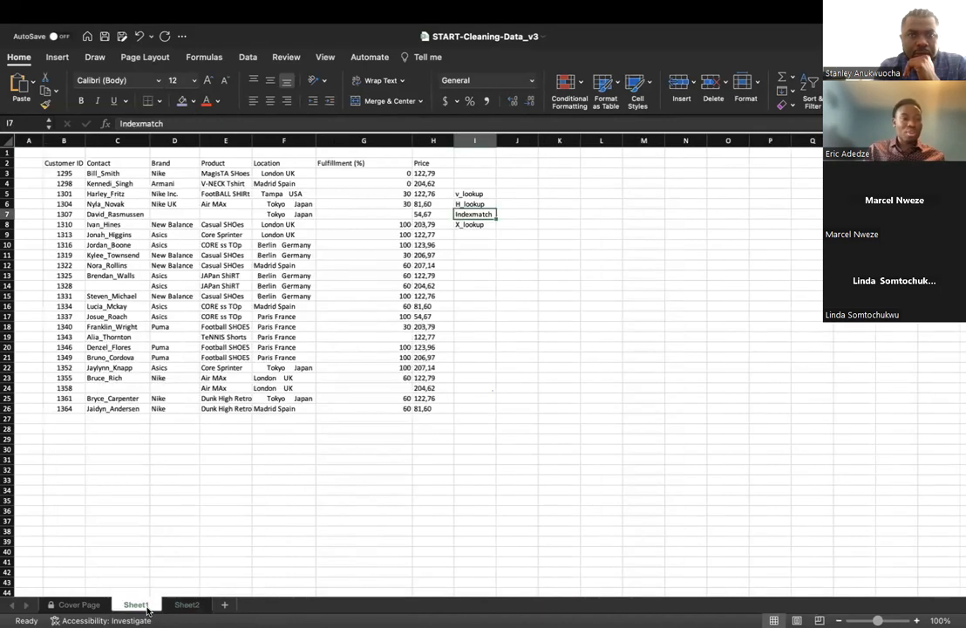
left_click(185, 606)
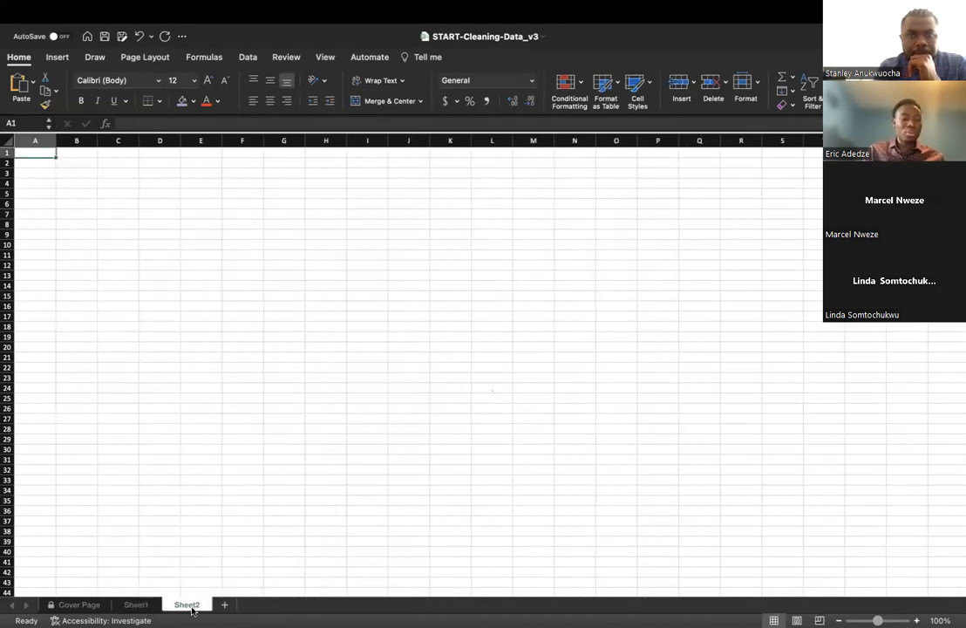
left_click(141, 605)
left_click(223, 605)
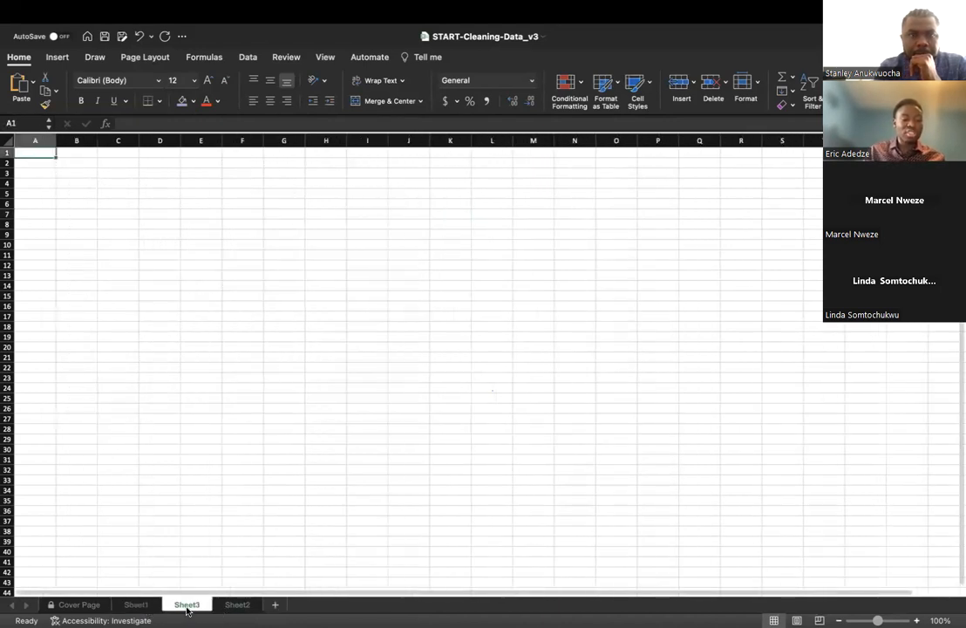
left_click(137, 605)
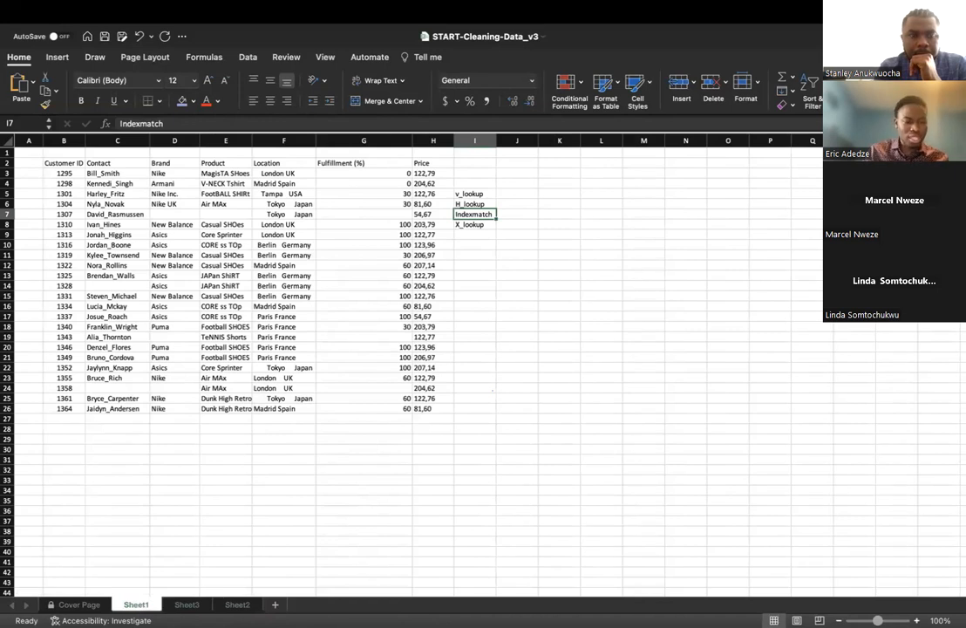
Step: Start a PROPER formula in cell D3 of Sheet3
left_click(186, 605)
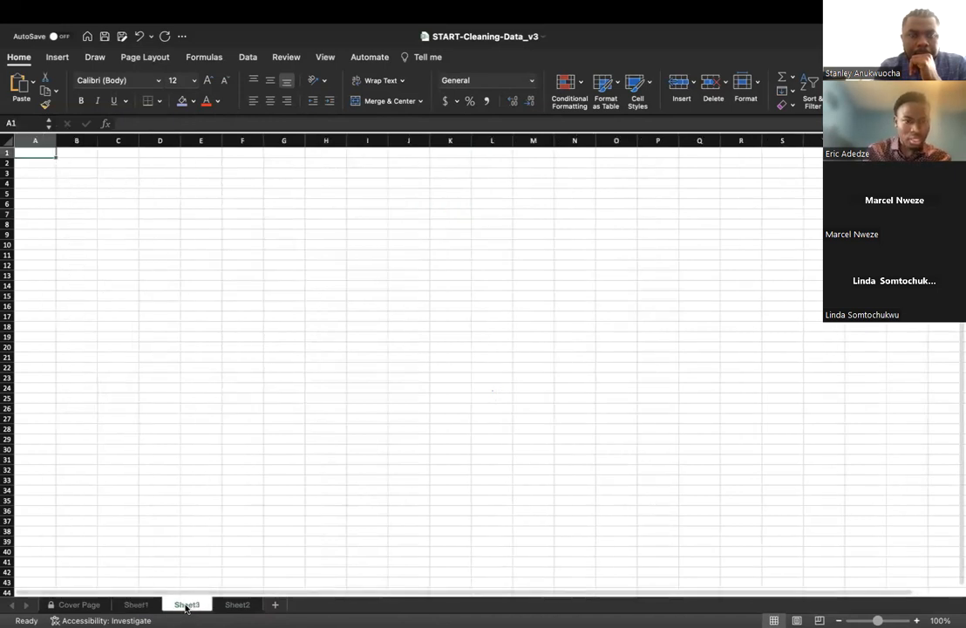
left_click(153, 175)
type("=j")
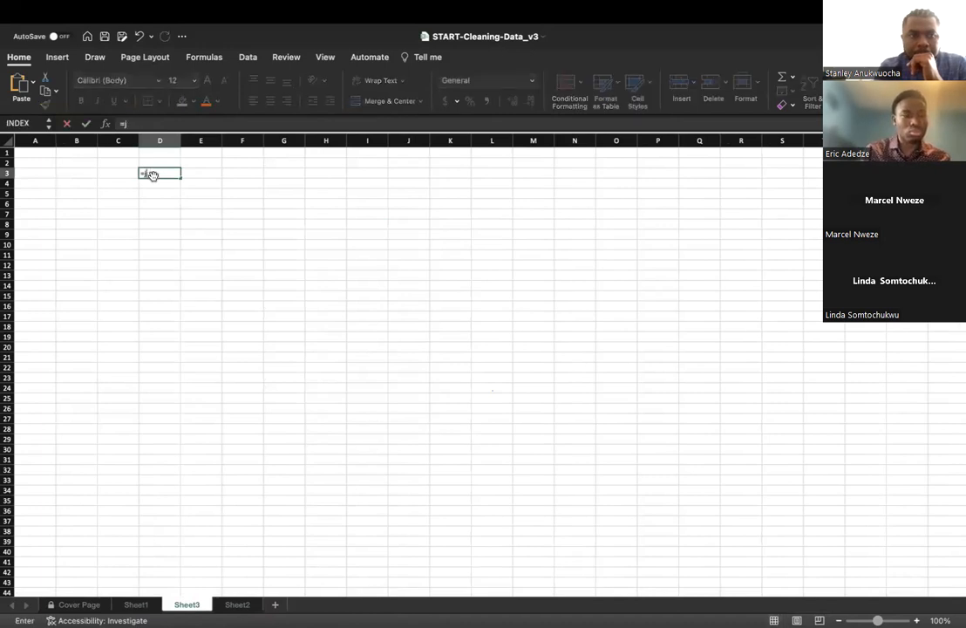
key("BackSpace")
type("pro")
key("Down")
key("Down")
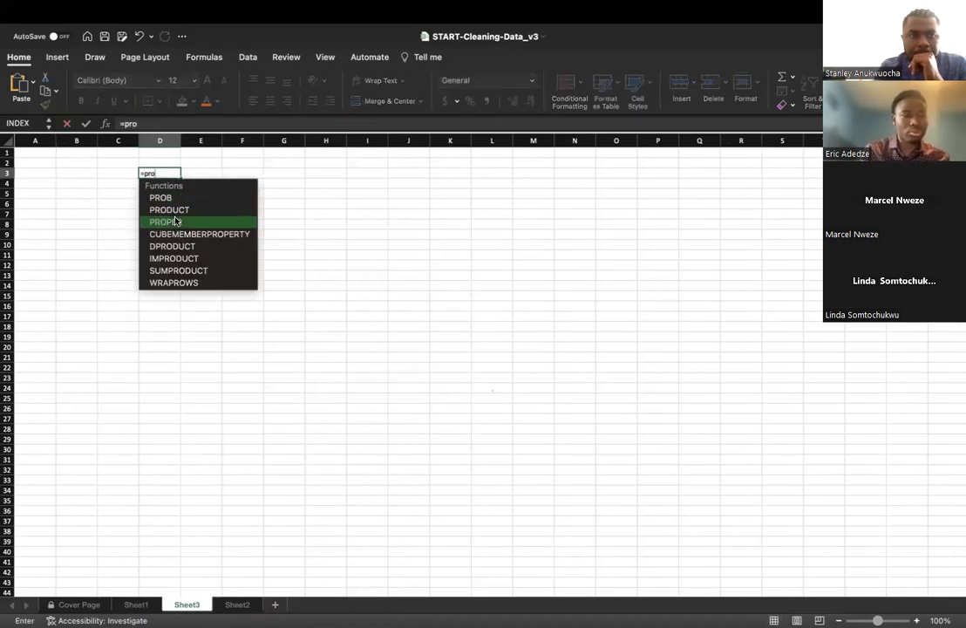
key("Tab")
Step: Try to reference the first product name, E3 on Sheet1, in the PROPER formula and check the entered formula in D3
mouse_move(128, 615)
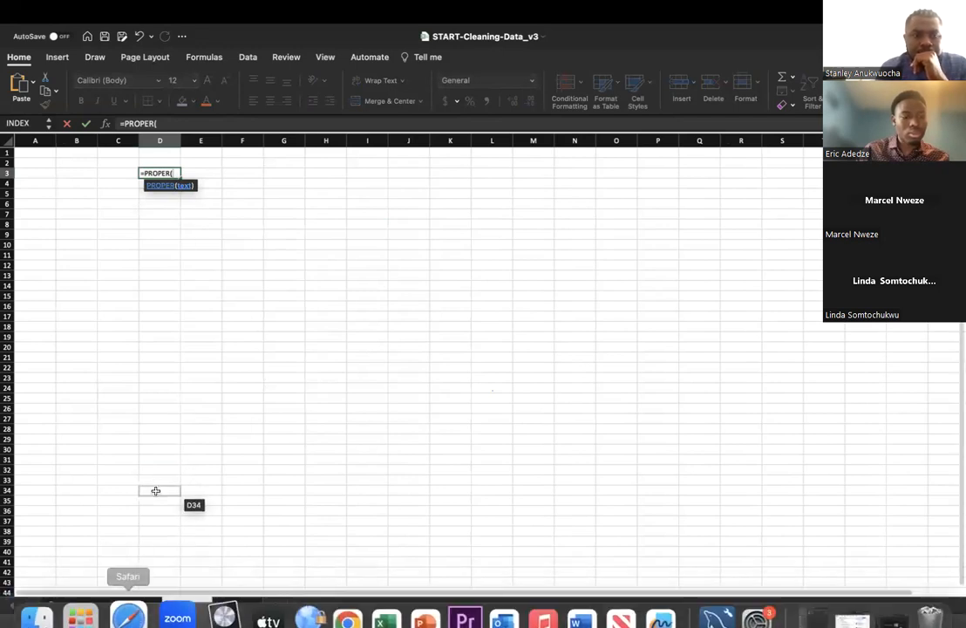
left_click(135, 604)
left_click(234, 174)
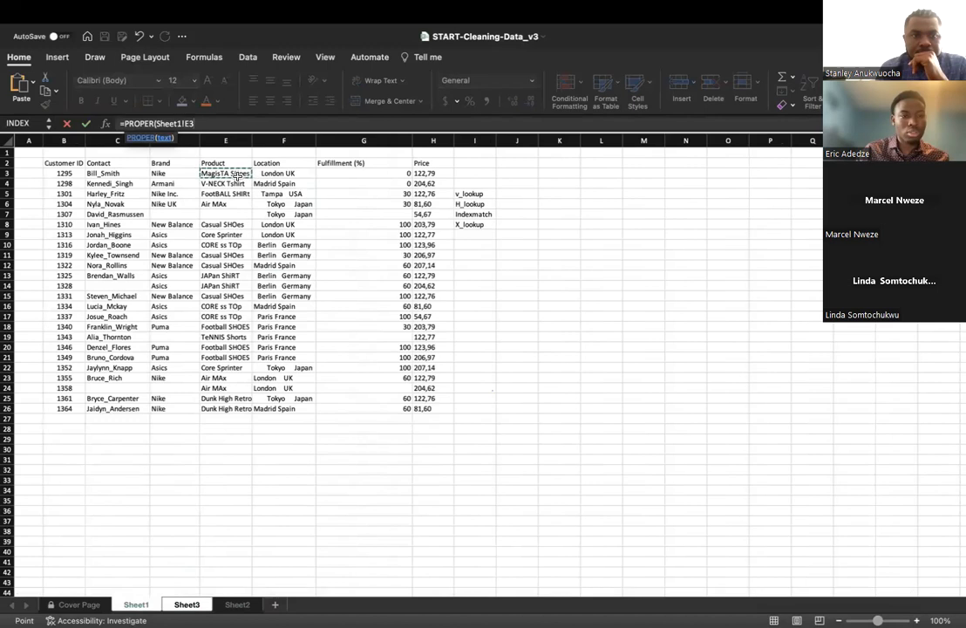
left_click(185, 604)
key("Escape")
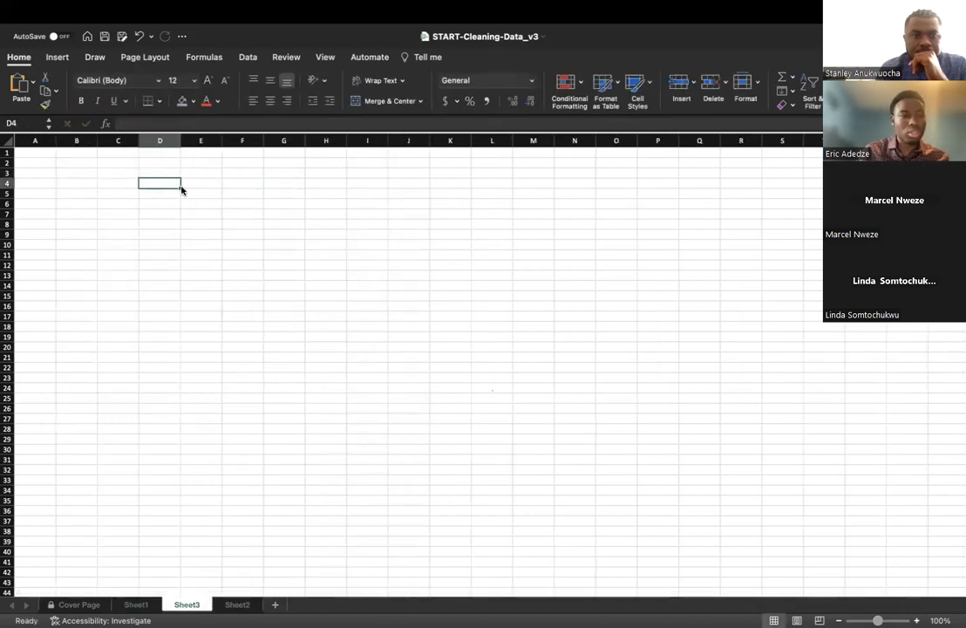
left_click(161, 172)
double_click(194, 172)
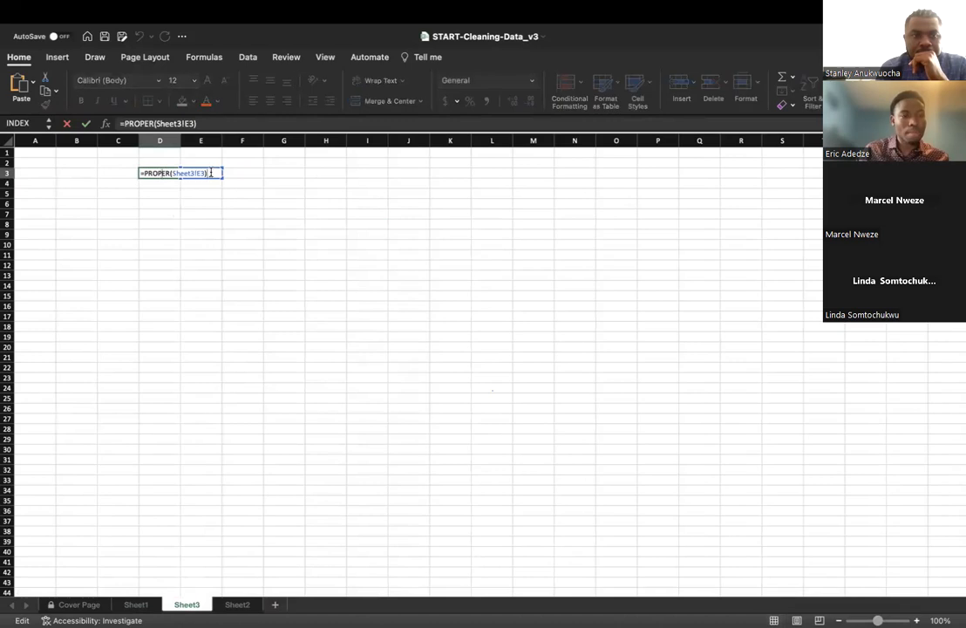
key("Escape")
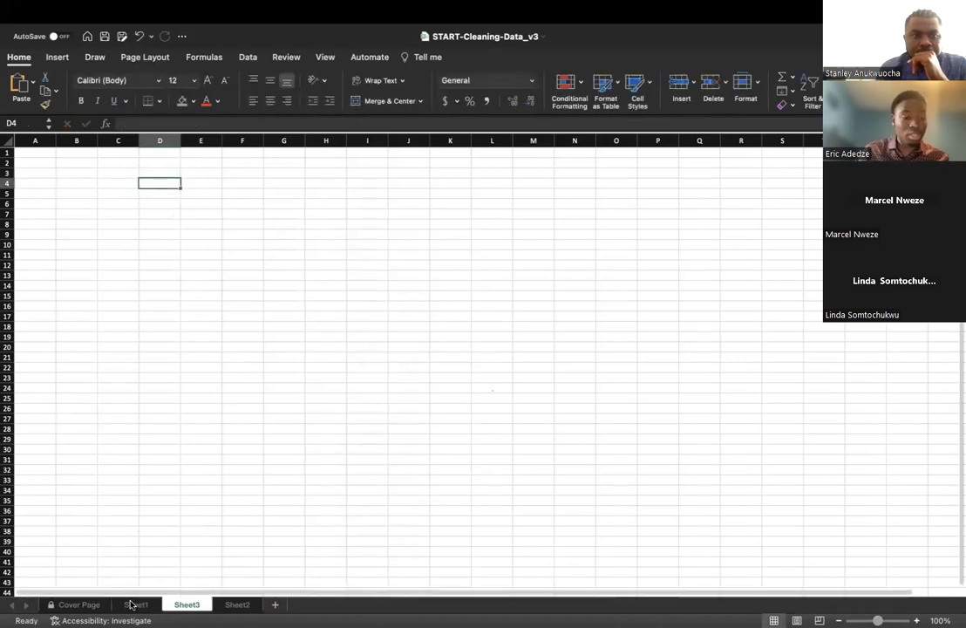
left_click(135, 604)
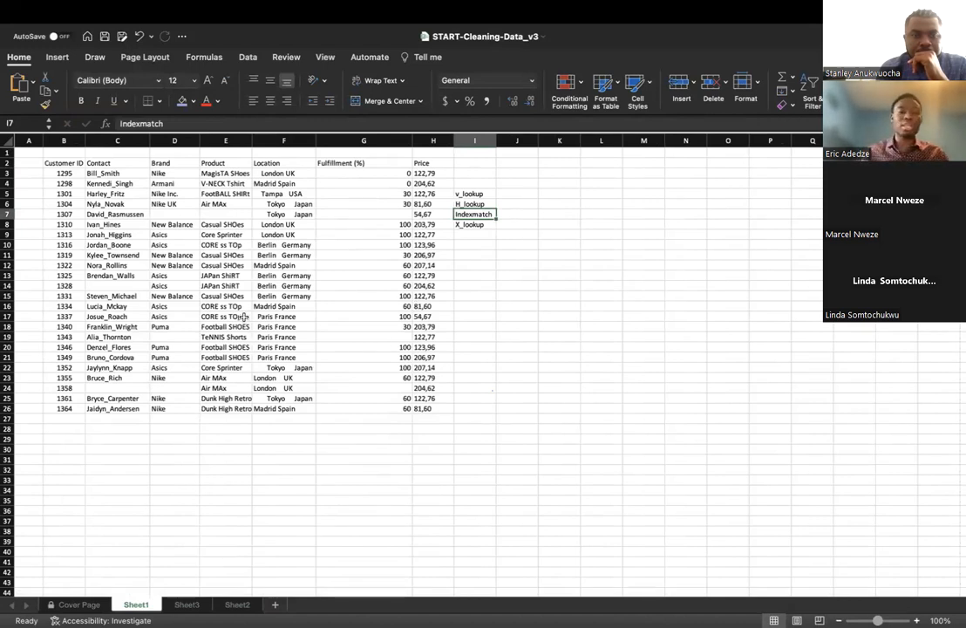
left_click(186, 604)
left_click(240, 604)
left_click(187, 604)
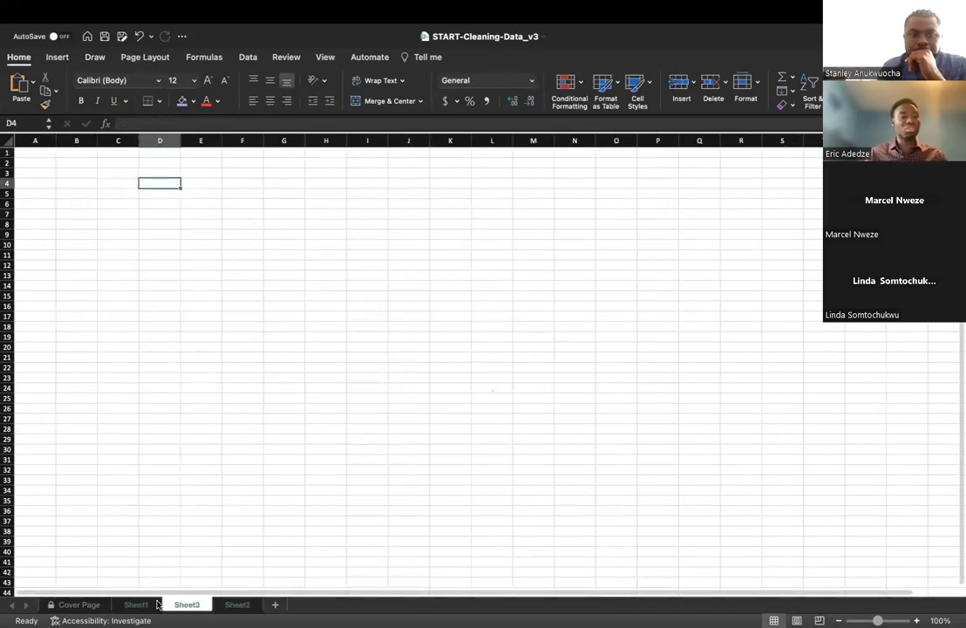
Step: Clear the Product, Location, Fulfillment (%), Price and lookup-list columns (E to I) on Sheet1
left_click(136, 604)
left_click(226, 142)
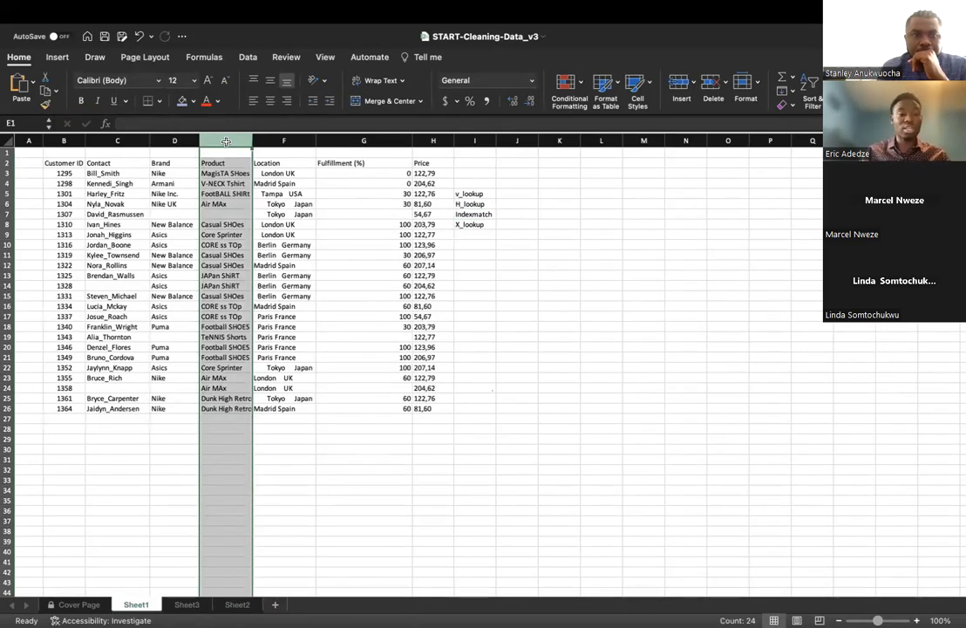
key("Delete")
left_click(273, 142)
key("Delete")
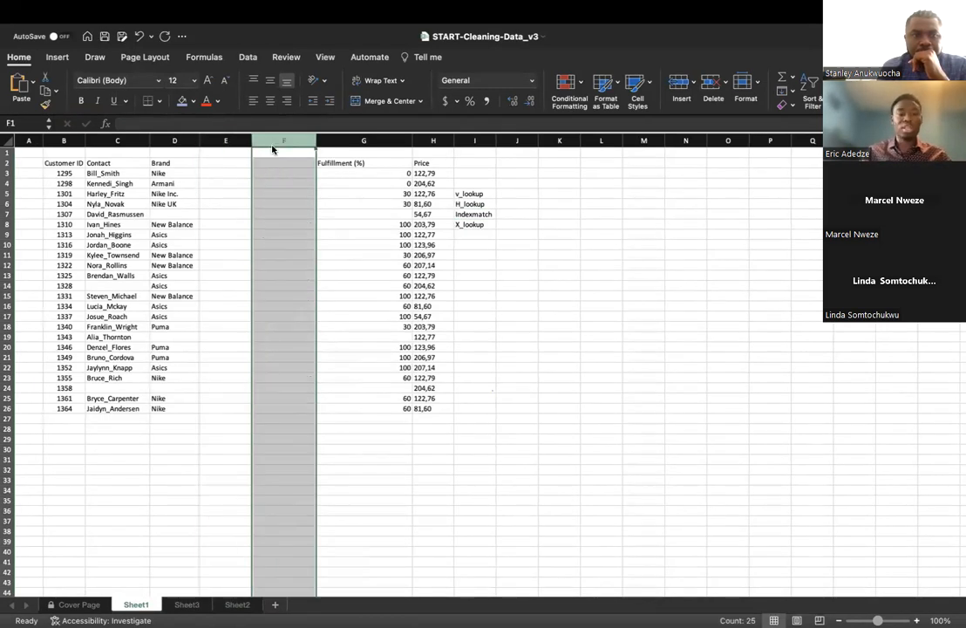
left_click(348, 141)
key("Delete")
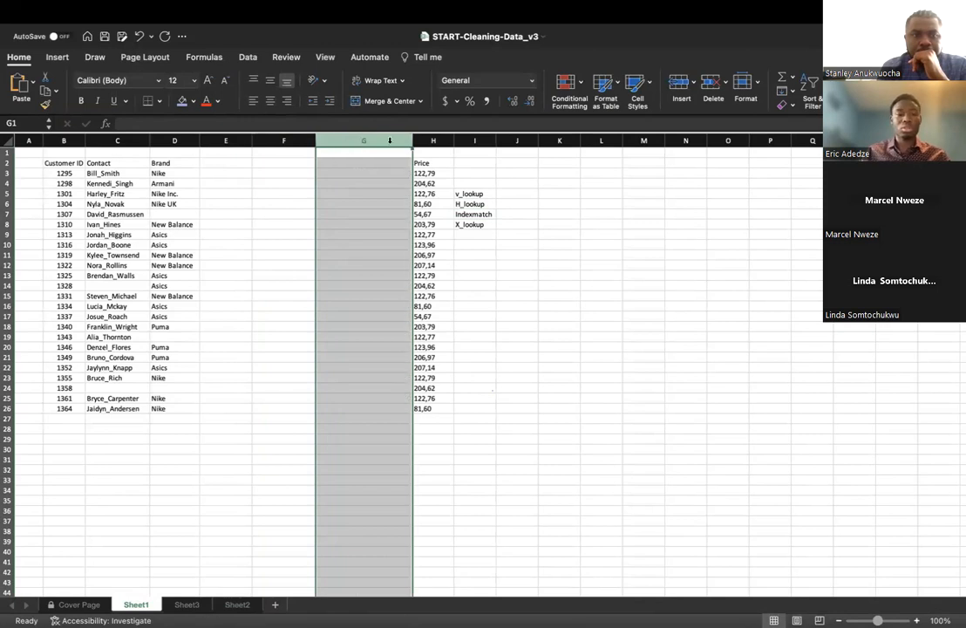
left_click(421, 141)
key("Delete")
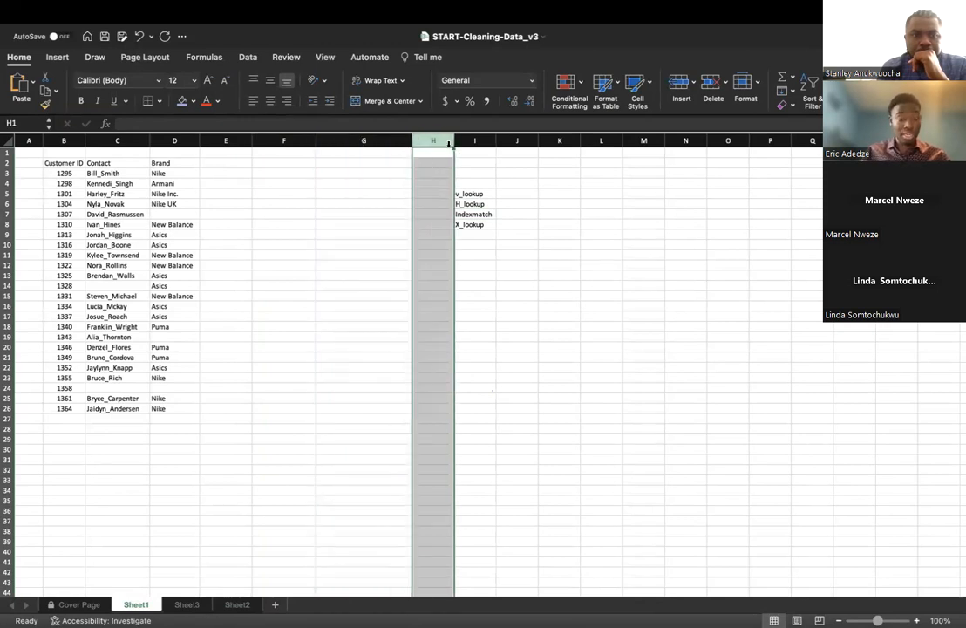
left_click(463, 142)
key("Delete")
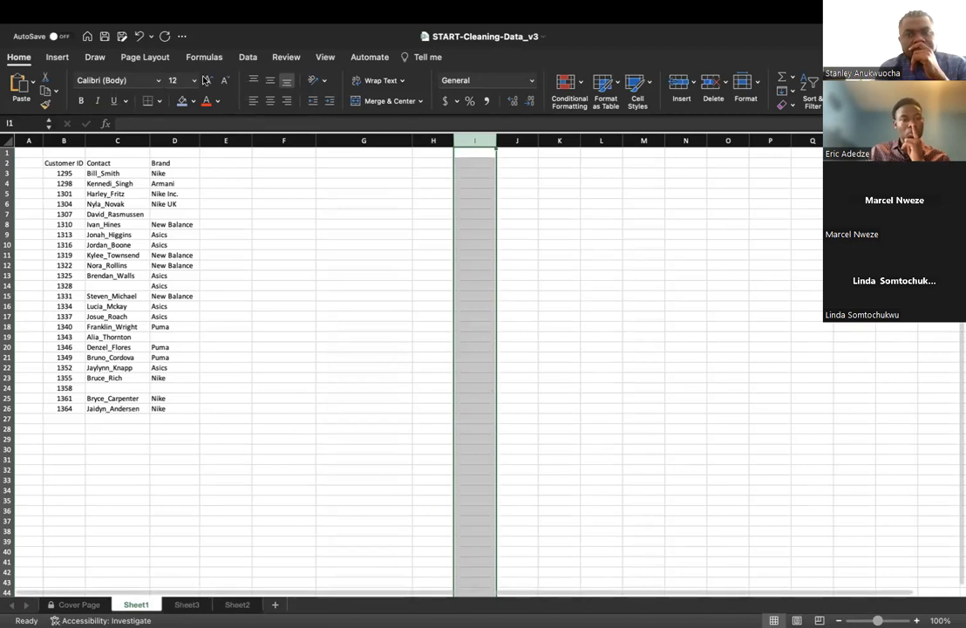
Step: Insert two blank columns between the Contact and Brand columns
left_click(225, 164)
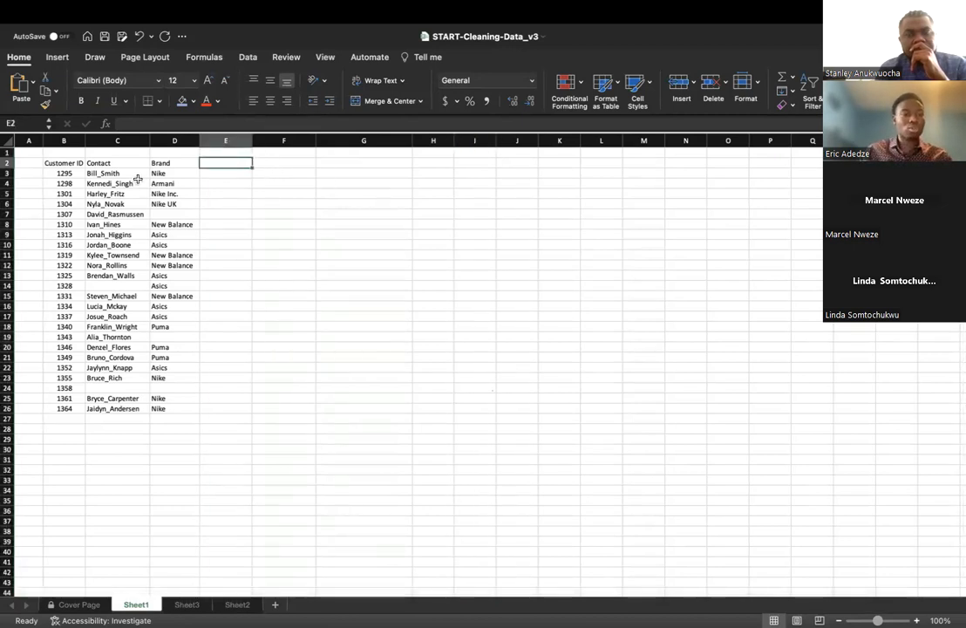
left_click(157, 143)
right_click(158, 150)
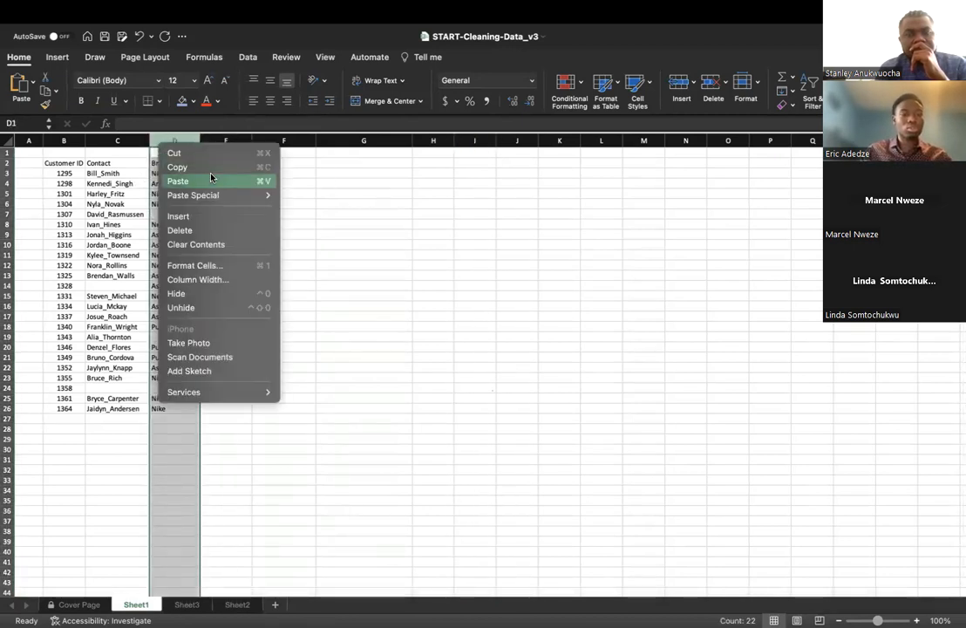
left_click(199, 215)
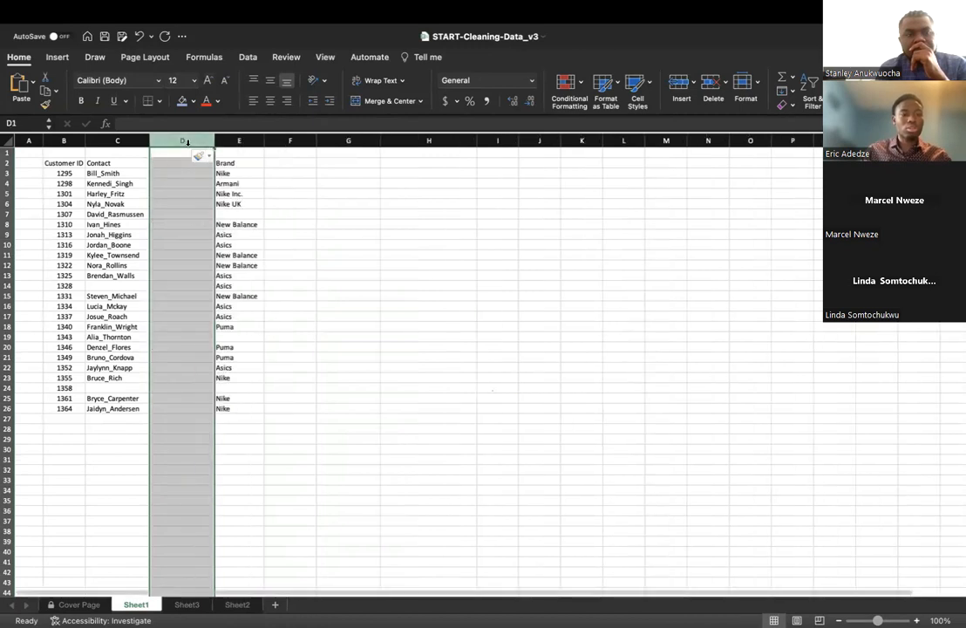
right_click(192, 146)
left_click(222, 214)
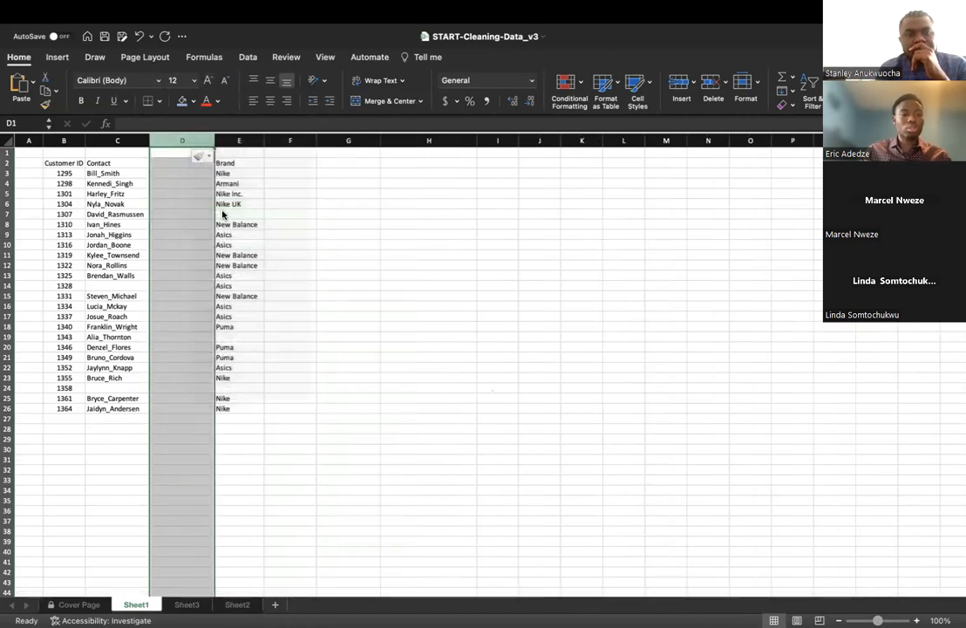
left_click(354, 214)
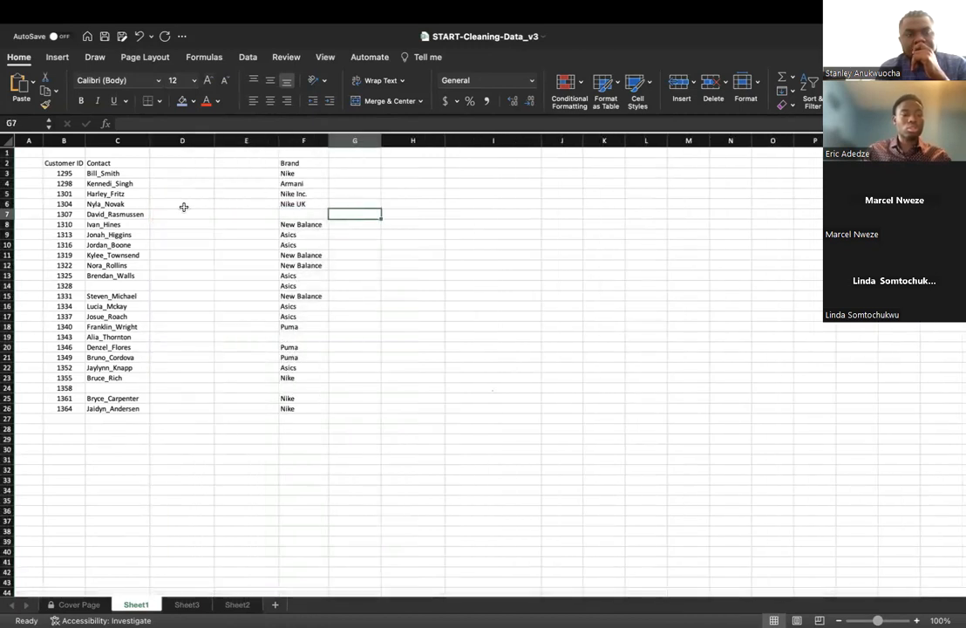
Step: Set up a delimited Text to Columns split at the underscore for the contact names in C3:C26
left_click(124, 172)
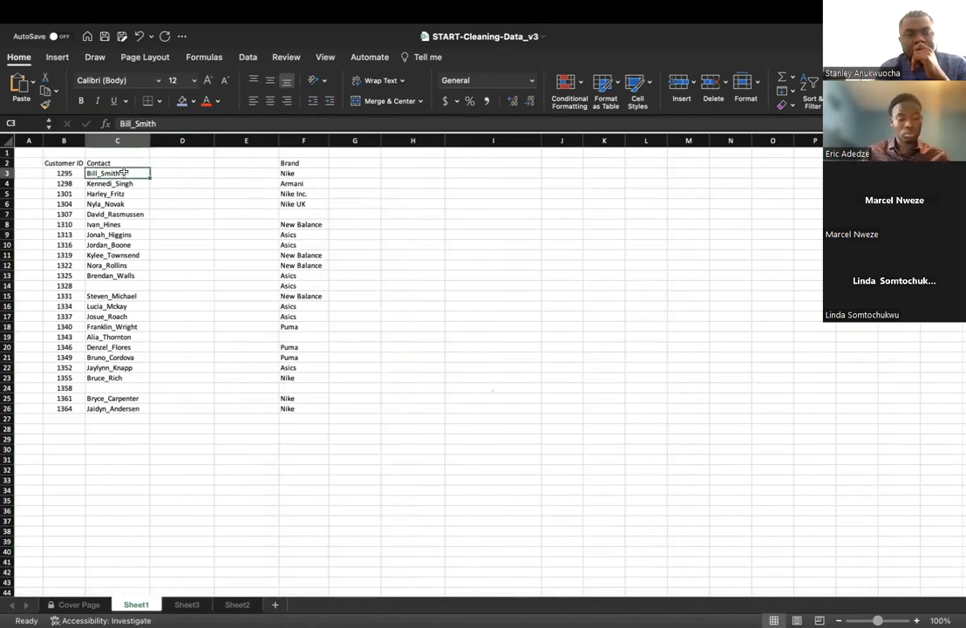
key("ctrl+shift+Down")
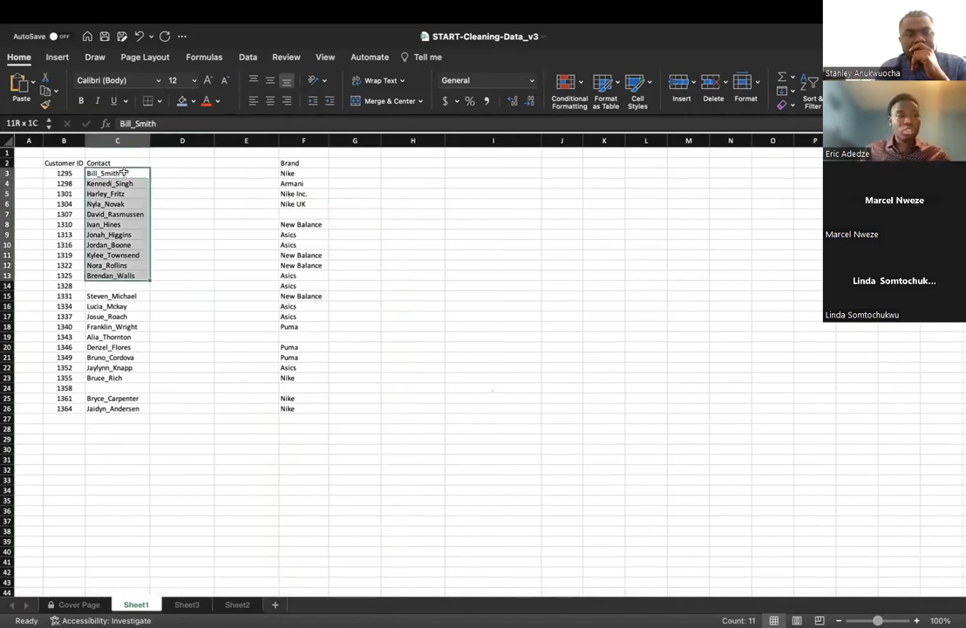
left_click_drag(111, 170, 108, 409)
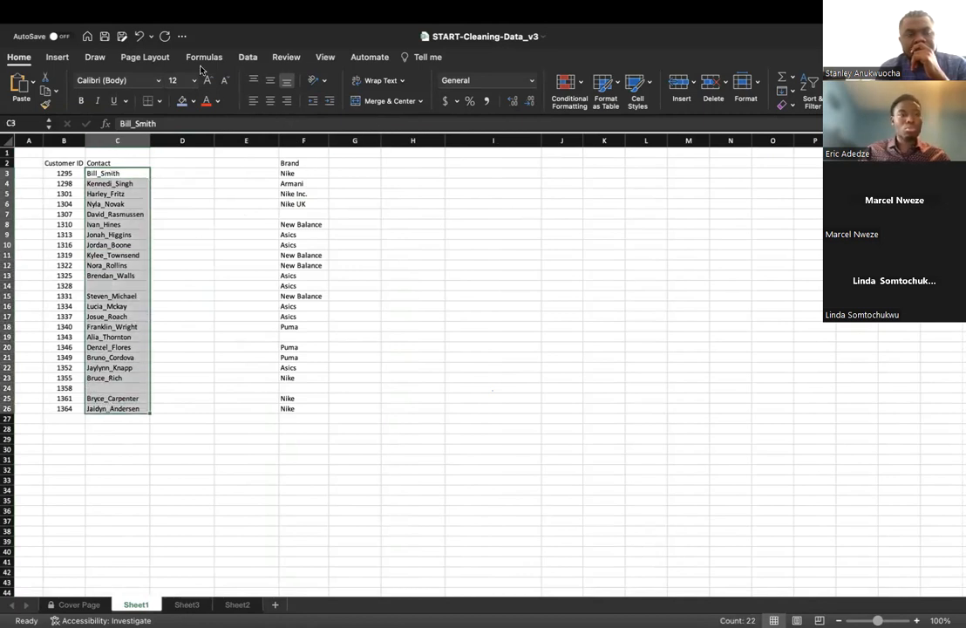
left_click(248, 57)
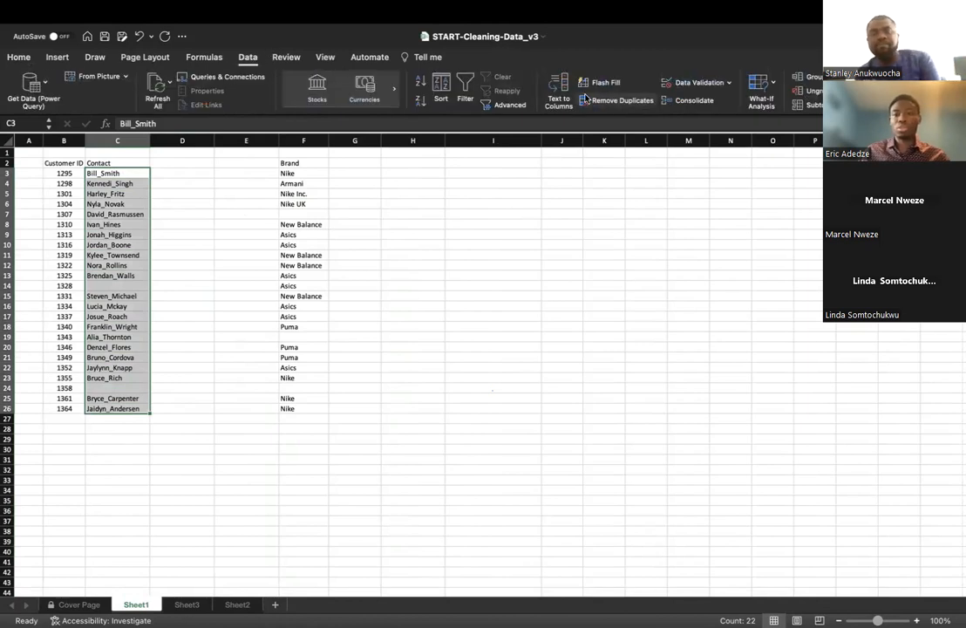
left_click(558, 89)
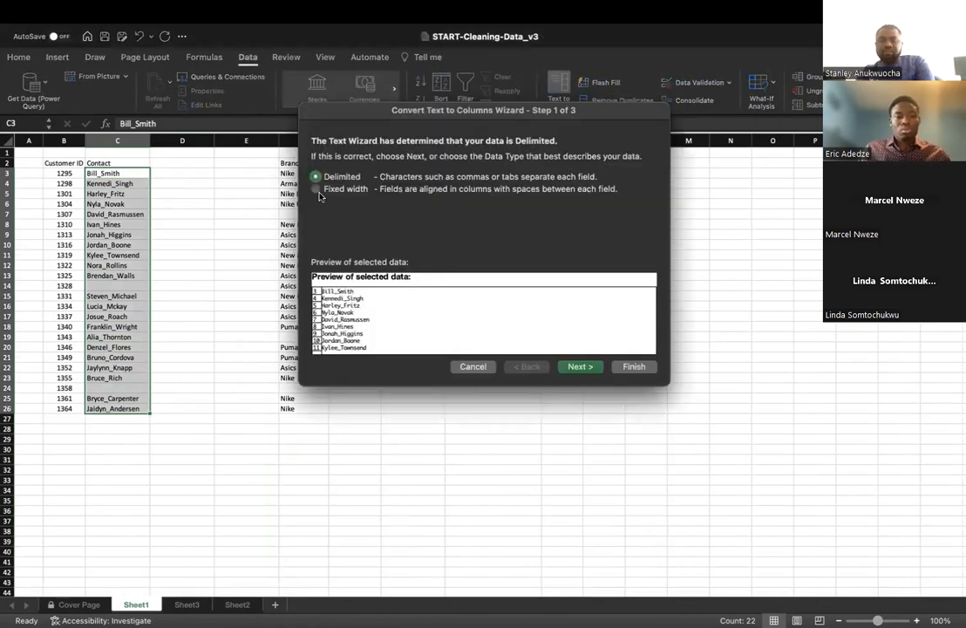
left_click(579, 366)
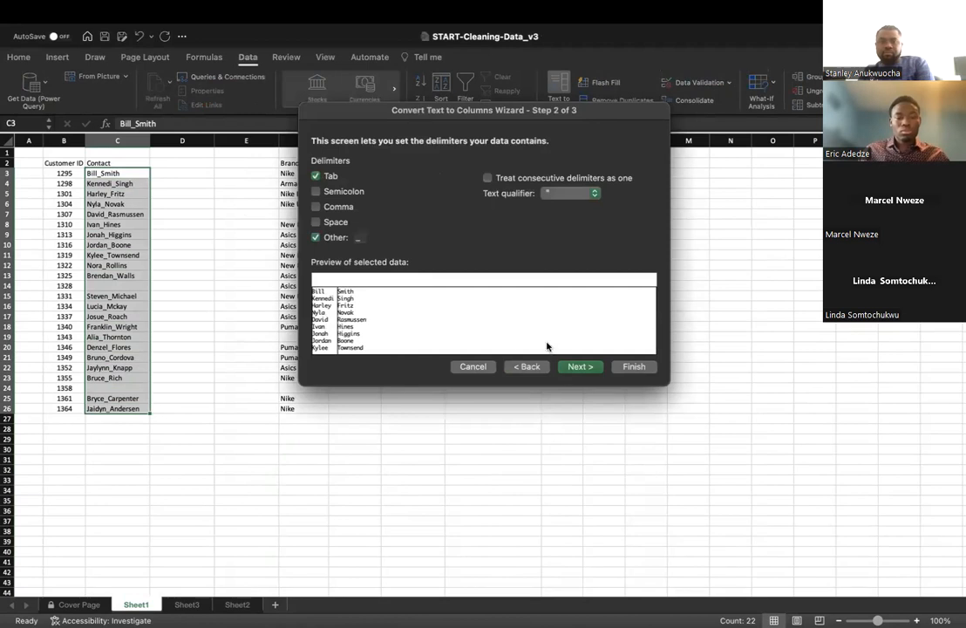
left_click(575, 367)
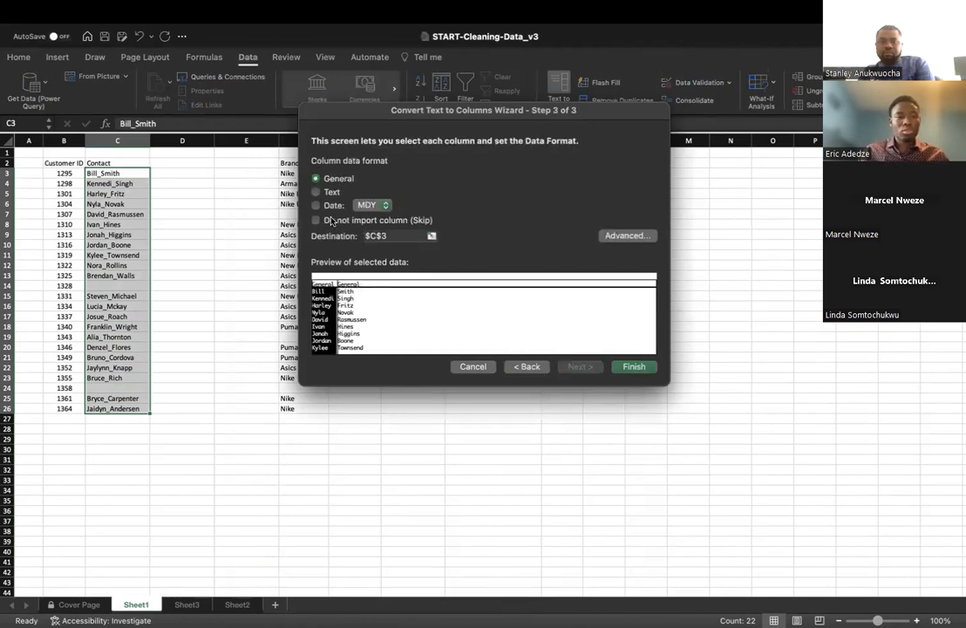
Step: Set the split's destination to cell D3 and complete the conversion
left_click(431, 236)
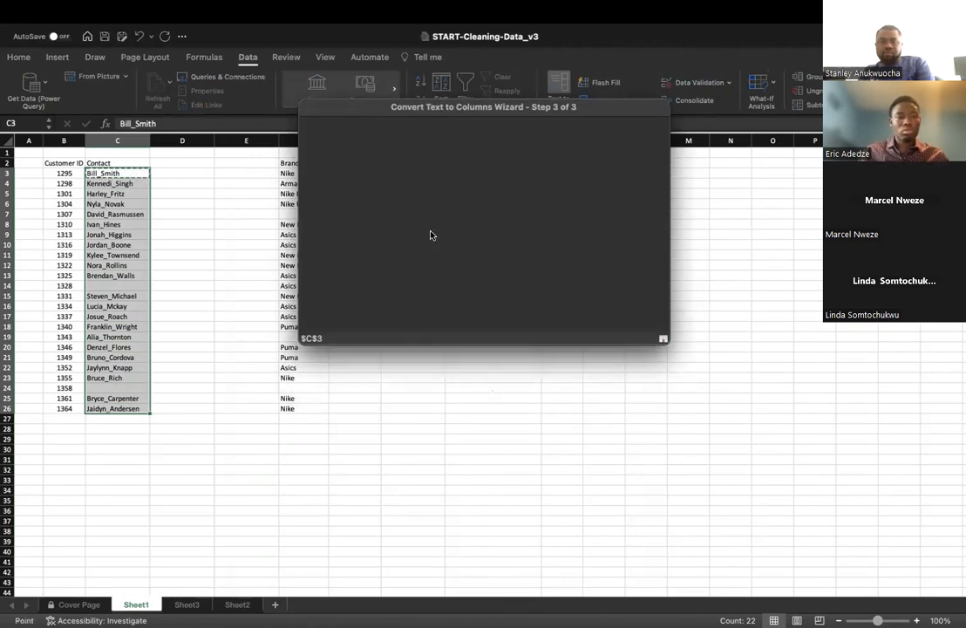
left_click(175, 174)
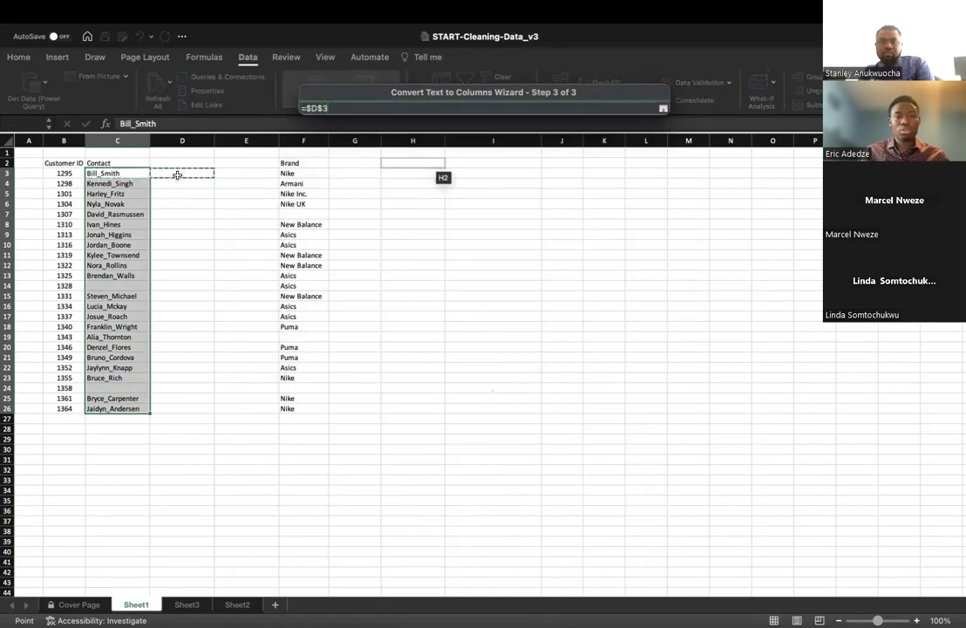
key("Return")
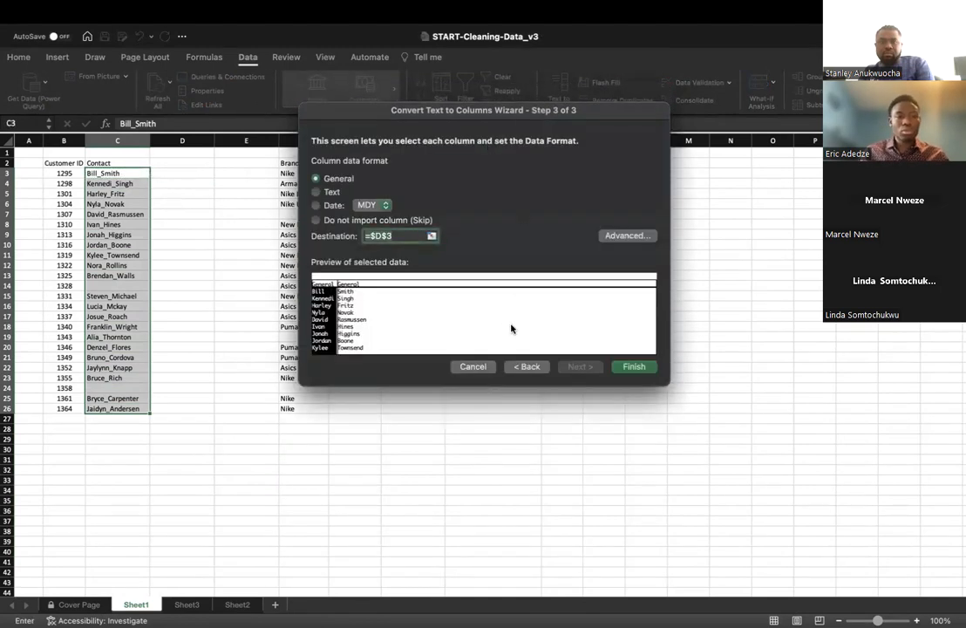
left_click(635, 367)
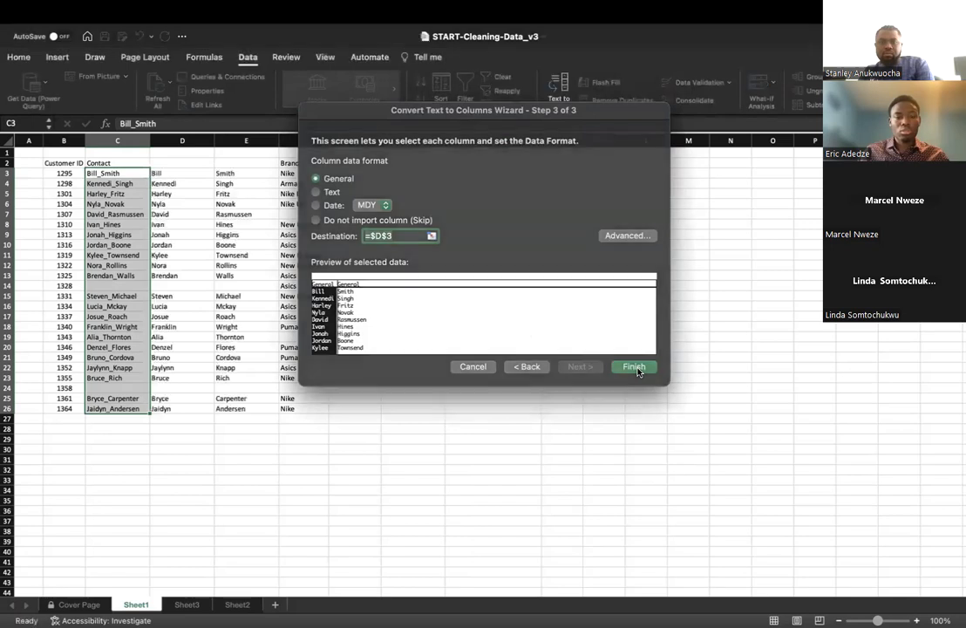
Step: Try clearing the Contact column, and undo both the clearing and the name split
left_click(122, 141)
key("Delete")
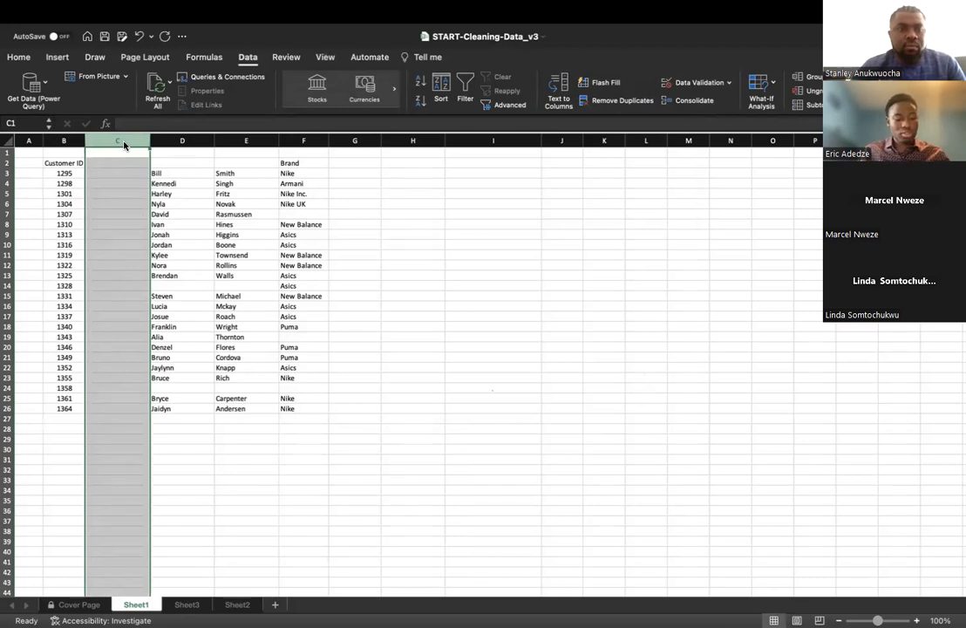
key("super+z")
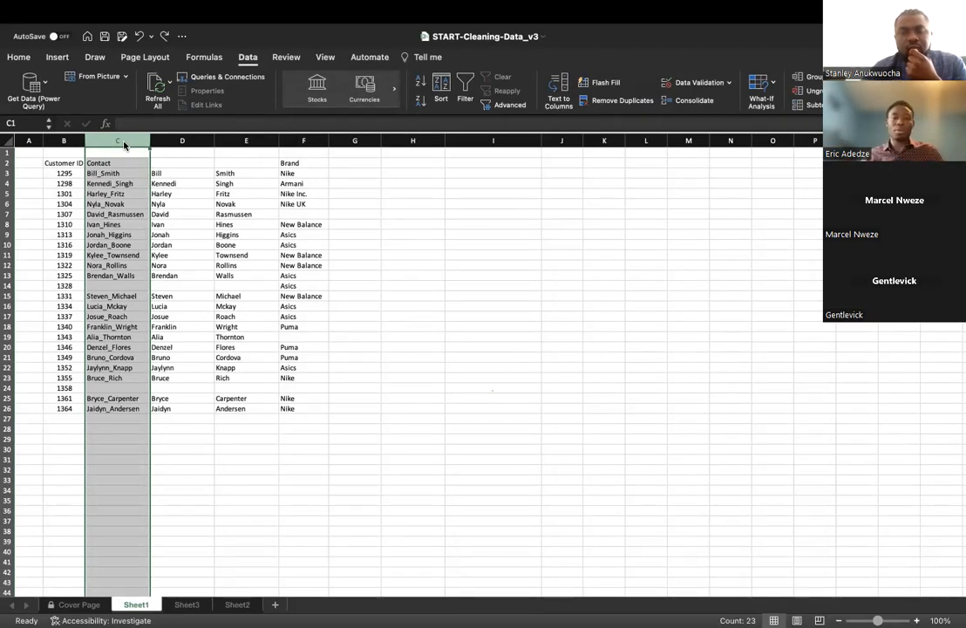
mouse_move(16, 7)
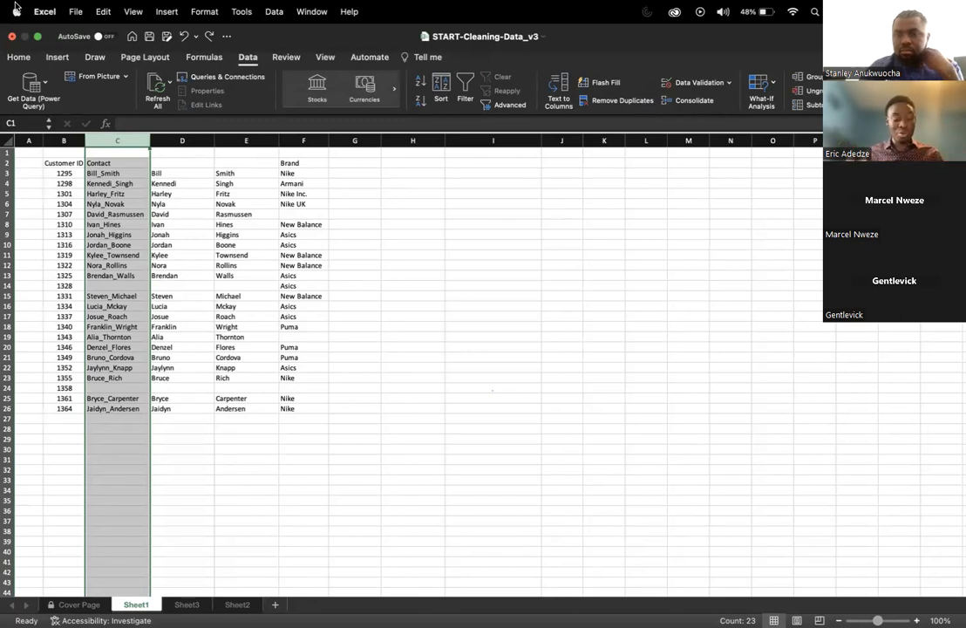
key("super+z")
left_click(226, 233)
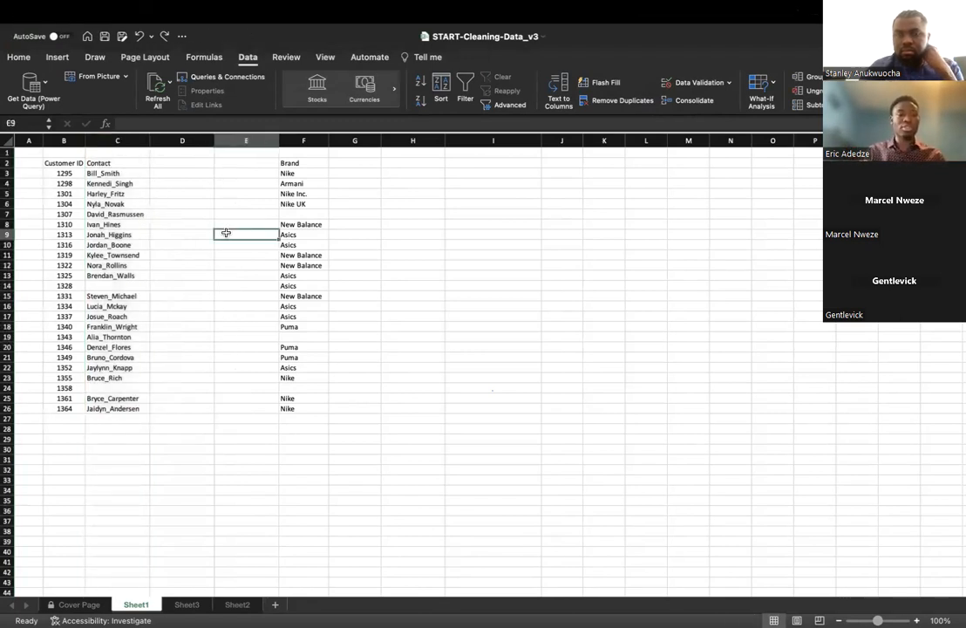
Step: Start a Text to Columns conversion of the contact names in C3:C26 as delimited data, up to the delimiter settings
left_click(128, 174)
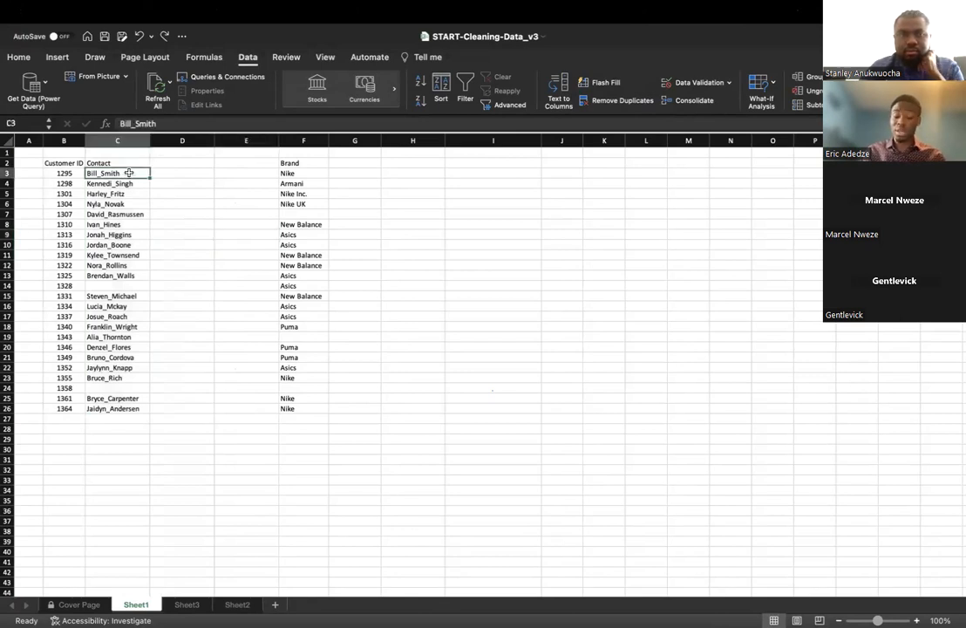
key("shift+super+Down")
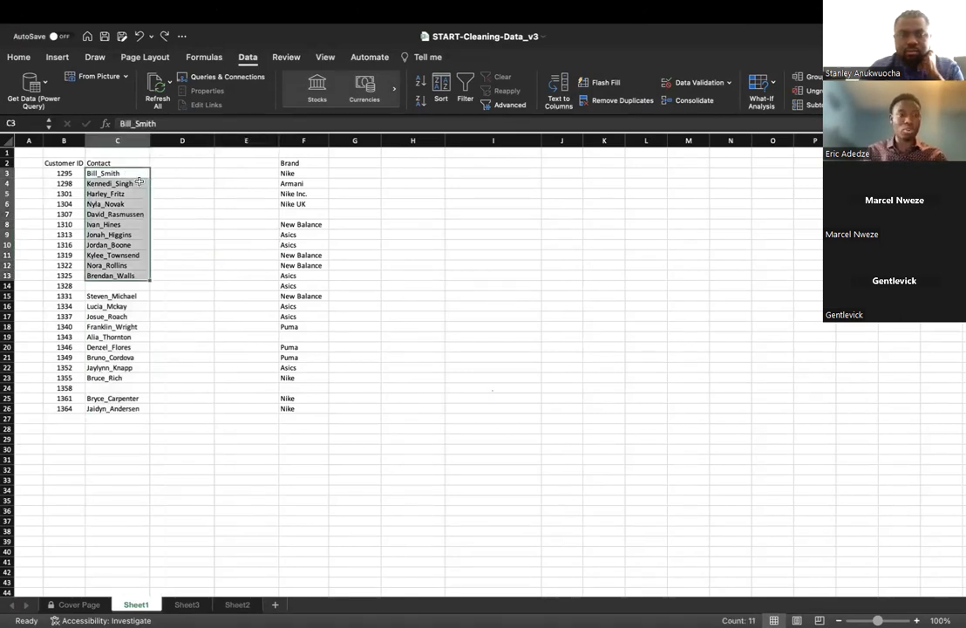
left_click(174, 265)
left_click_drag(120, 173, 118, 409)
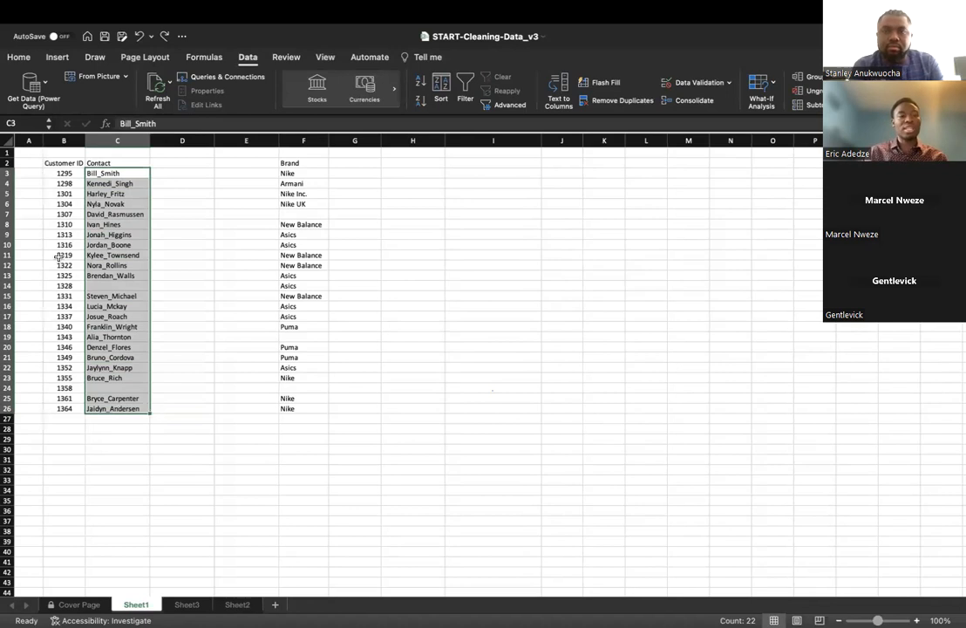
left_click(19, 59)
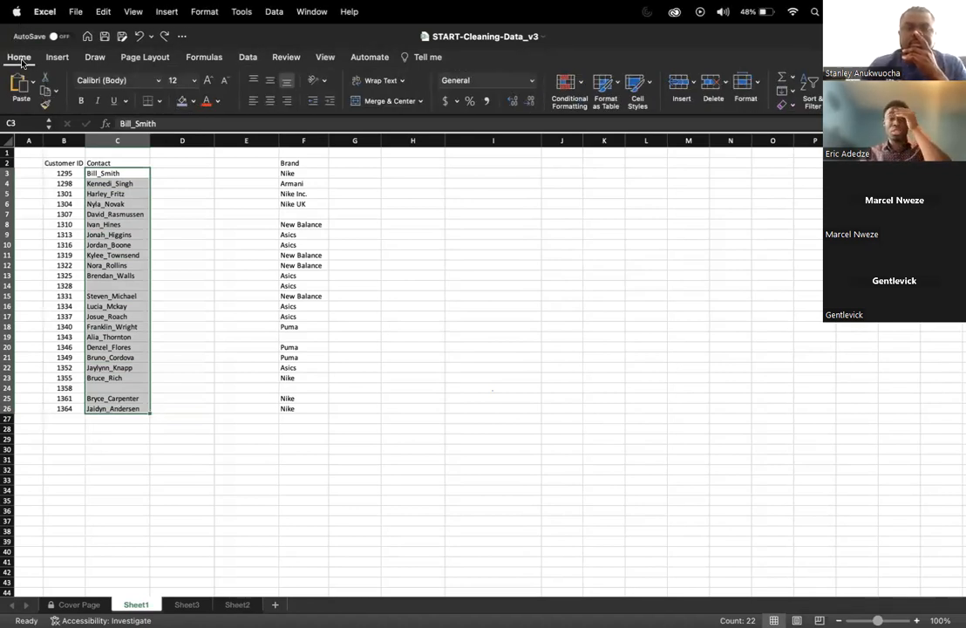
left_click(248, 57)
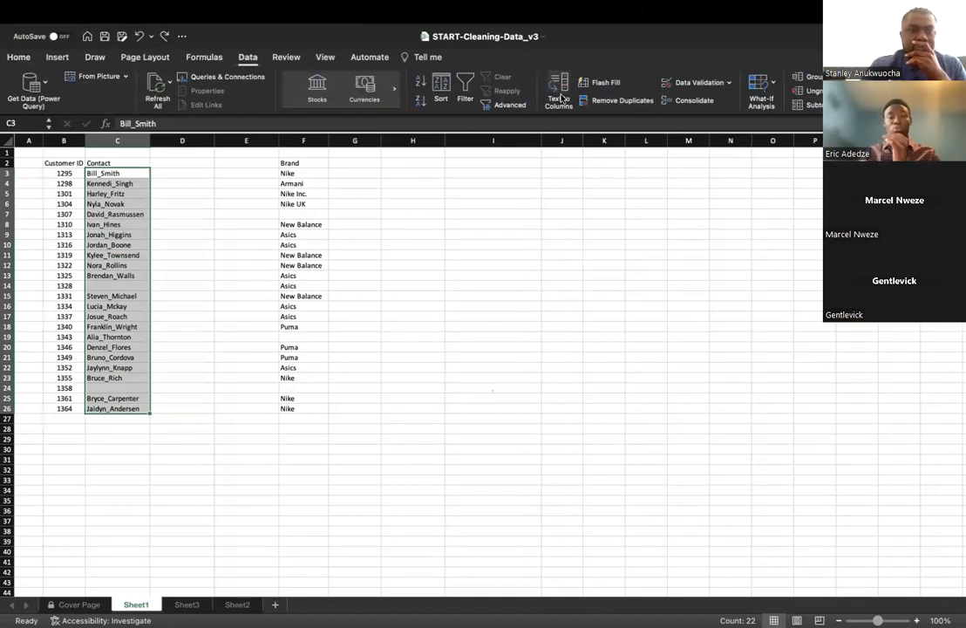
left_click(561, 98)
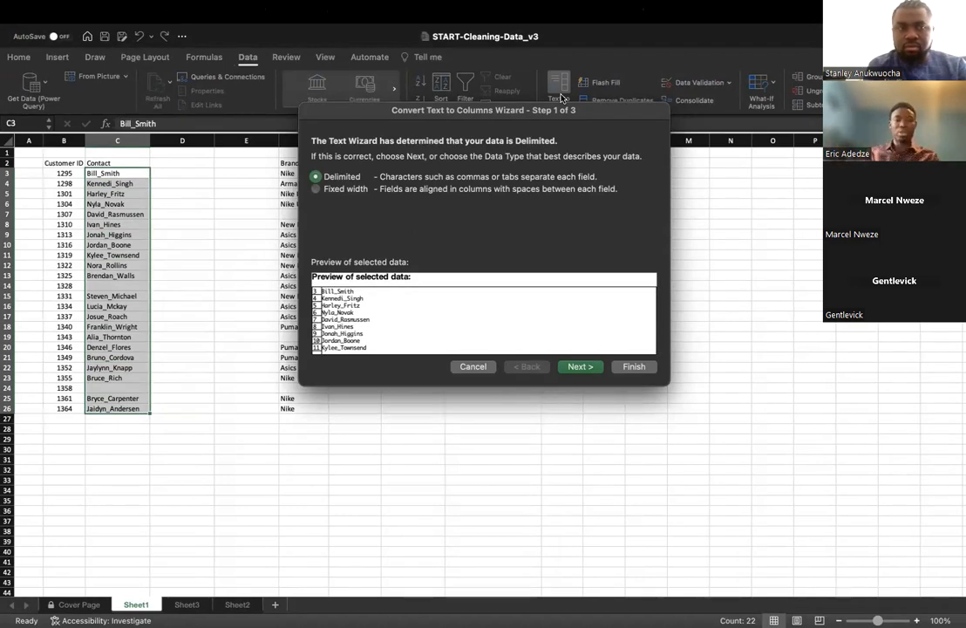
left_click(580, 367)
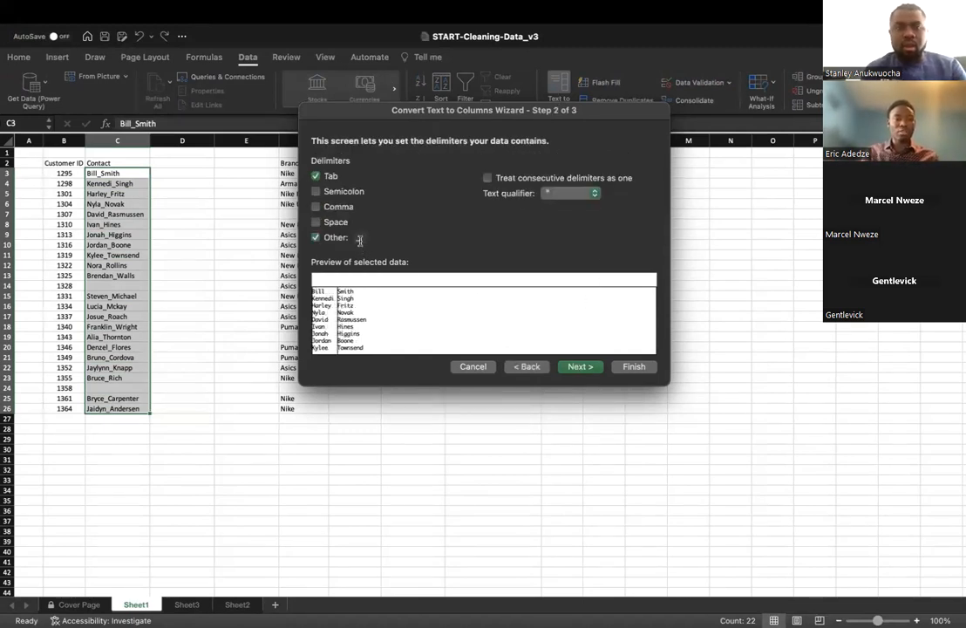
Step: Clear the custom Other delimiter and re-enter an underscore as the separator for the contact names
key("BackSpace")
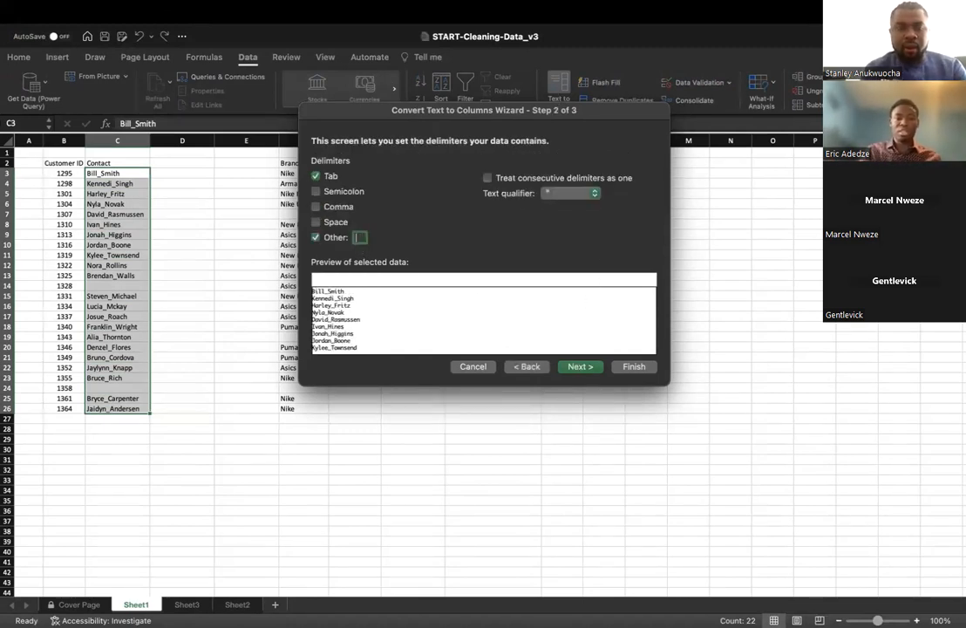
left_click(316, 238)
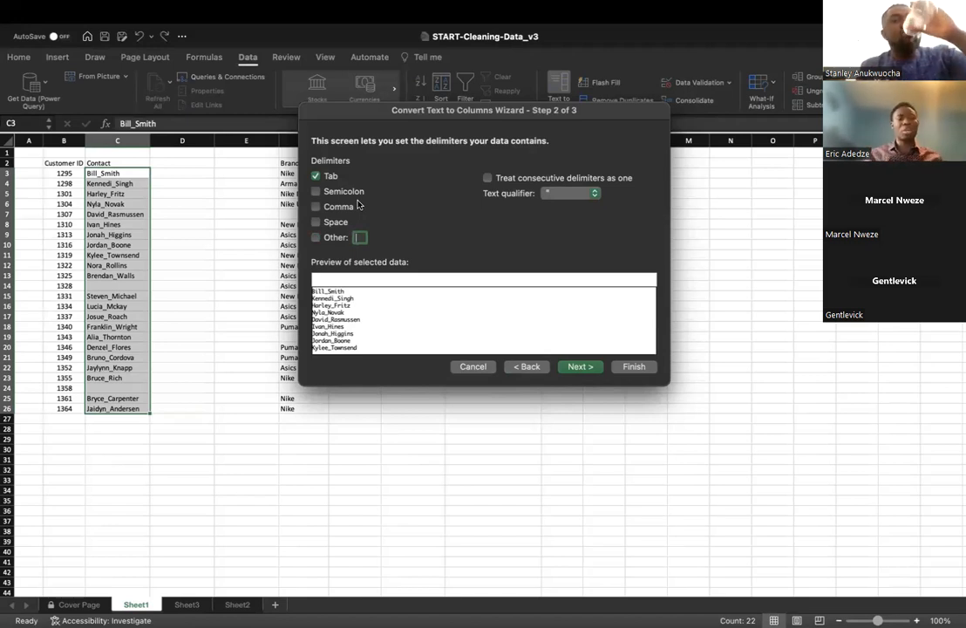
left_click(341, 243)
type("_")
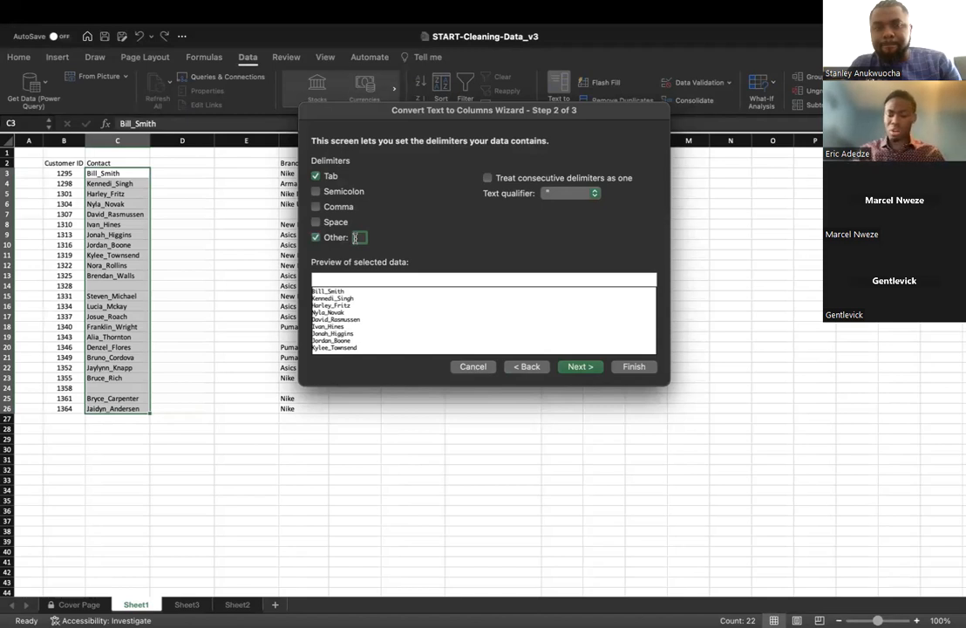
key("BackSpace")
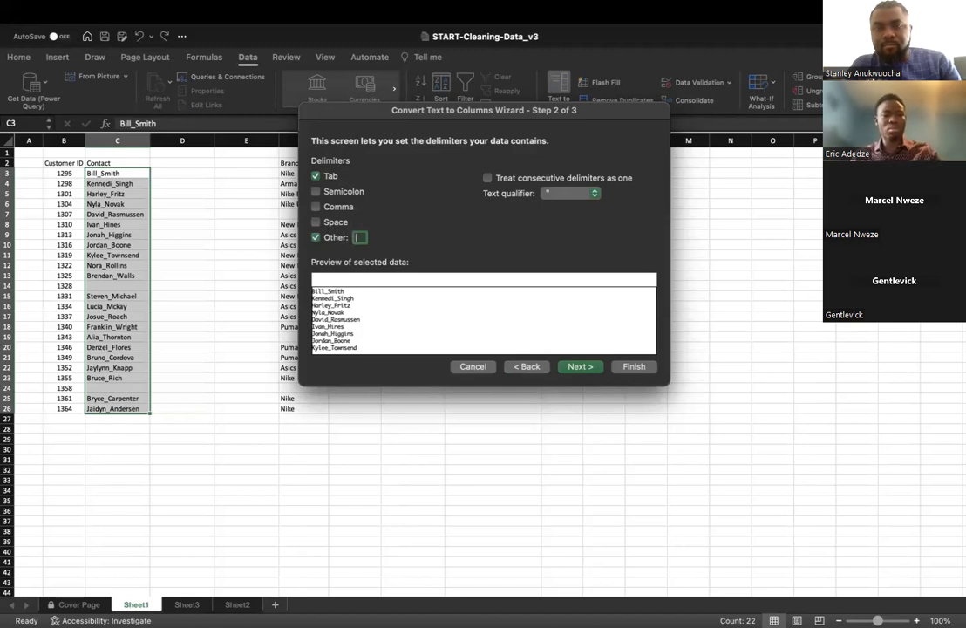
type("_")
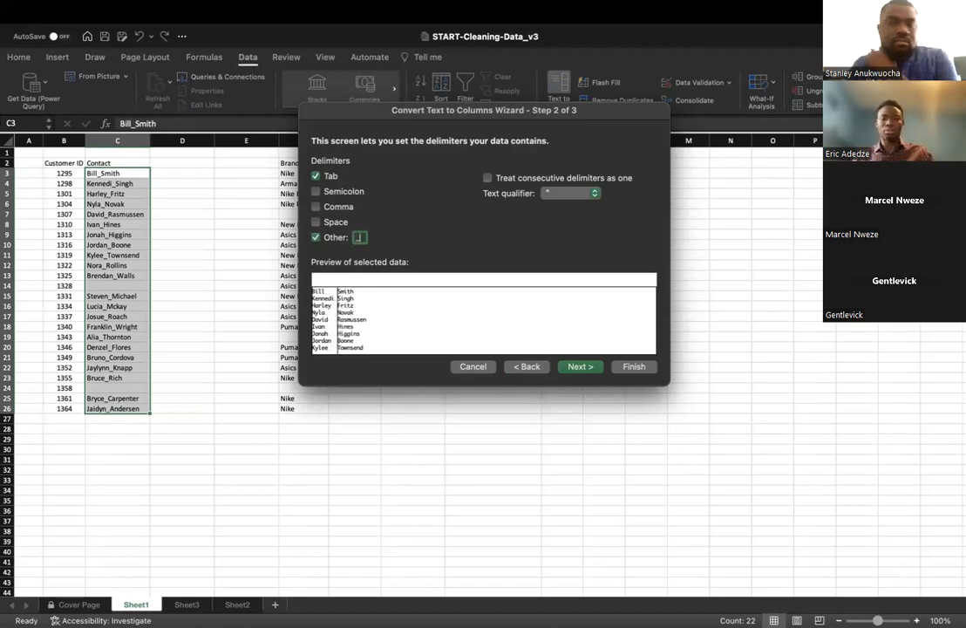
key("BackSpace")
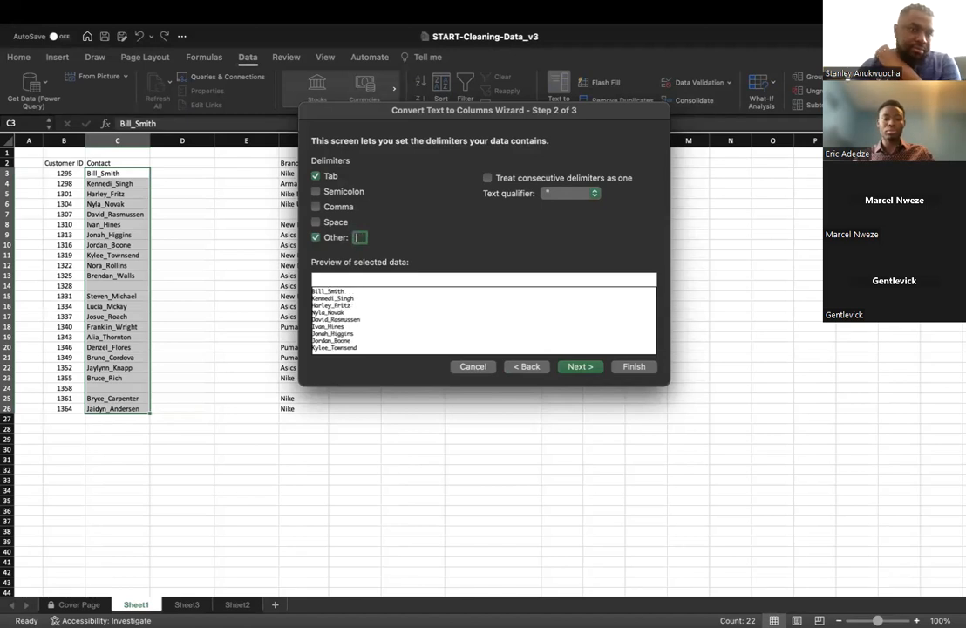
type("_")
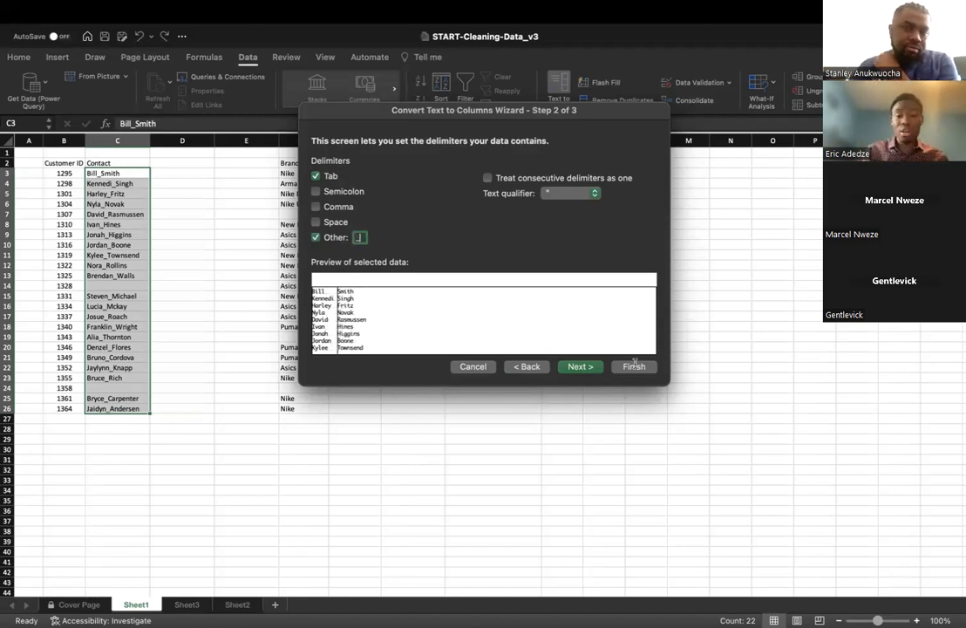
Step: Send the split first and last names to destination D3 in General format and finish the conversion
left_click(590, 369)
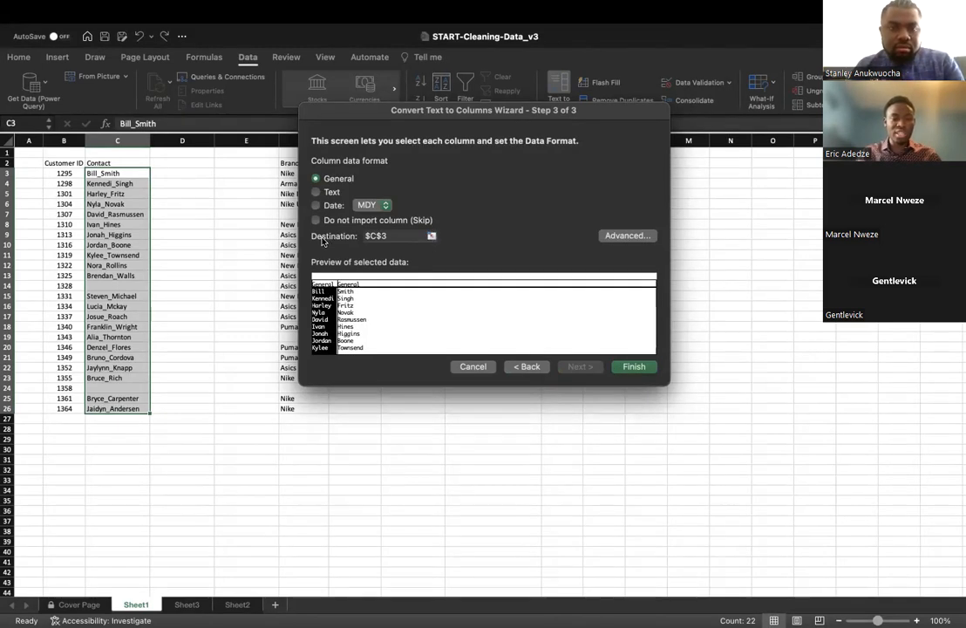
left_click(431, 235)
left_click(166, 177)
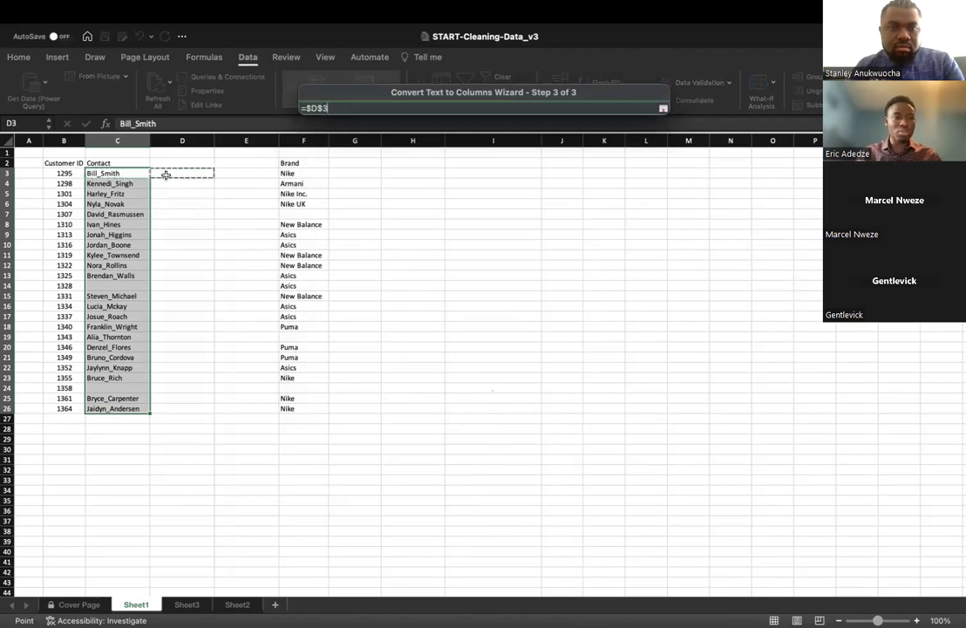
key("Return")
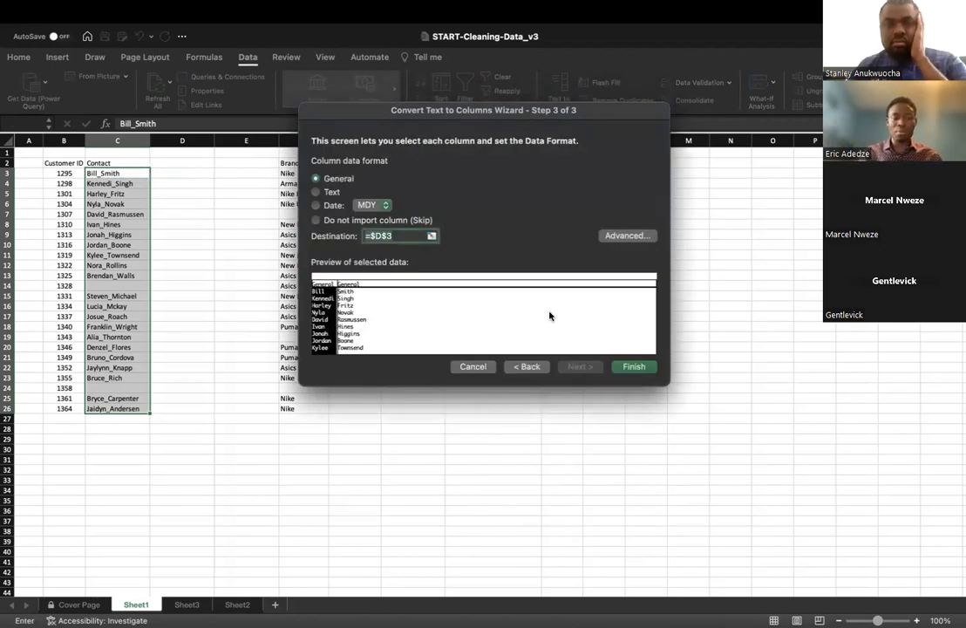
left_click(620, 368)
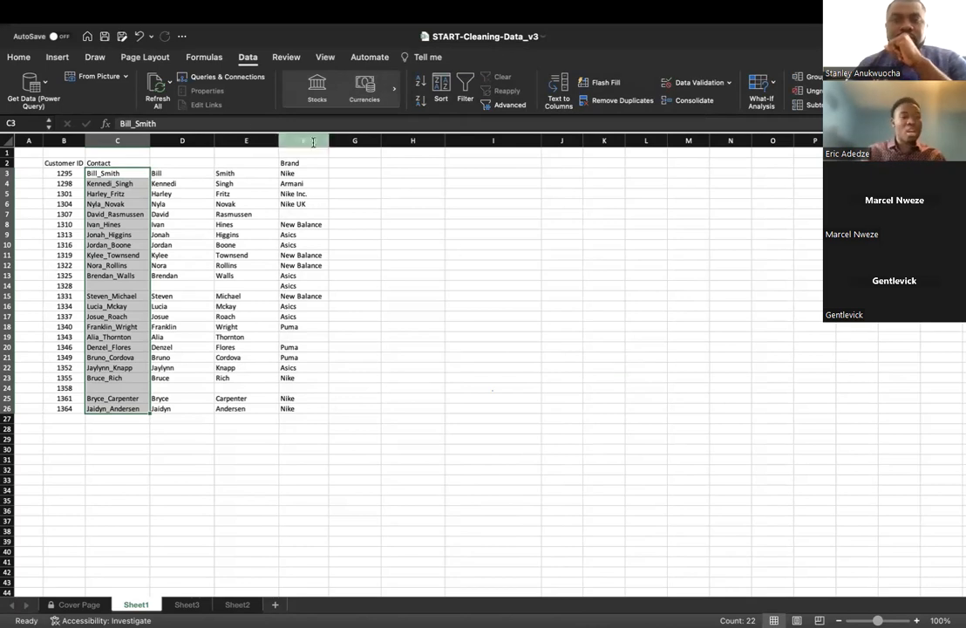
Step: Clear the contents of the original Contact column C
left_click(119, 141)
key("Delete")
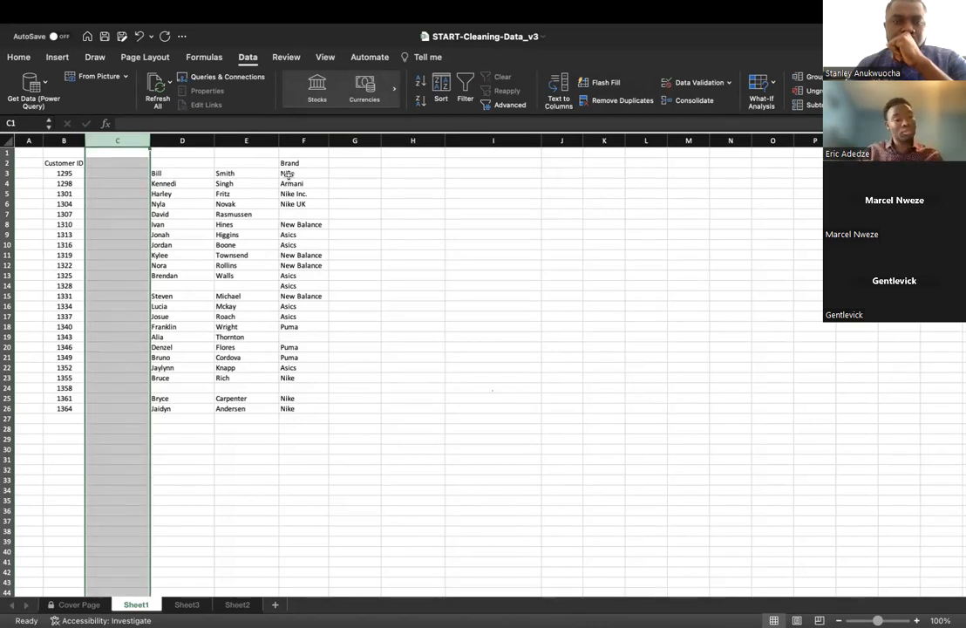
mouse_move(167, 5)
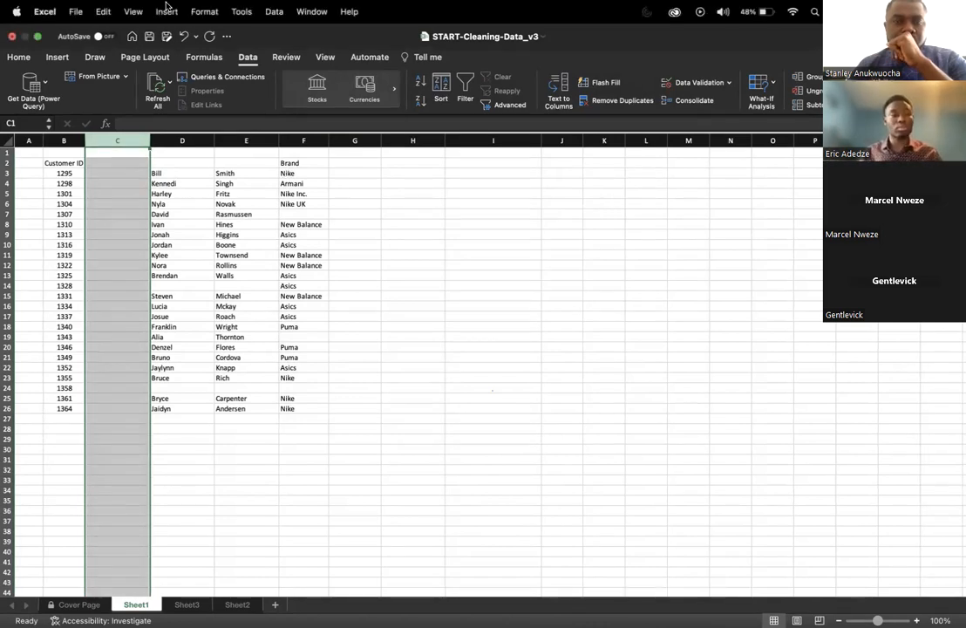
Step: Close START-Cleaning-Data_v3 without saving and open the Start File Excel Dashboard_v2 workbook in full screen
left_click(11, 37)
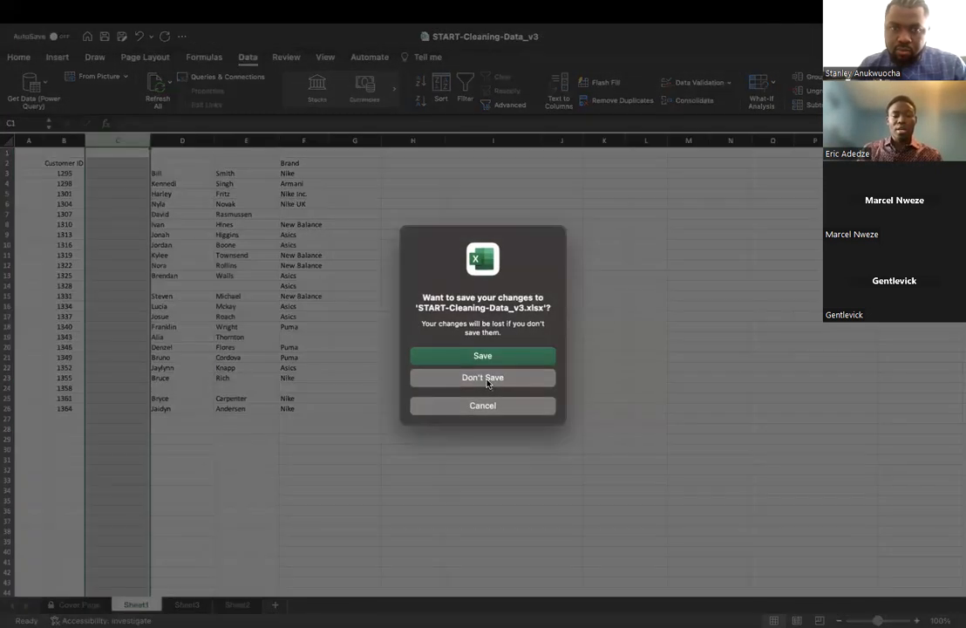
left_click(487, 378)
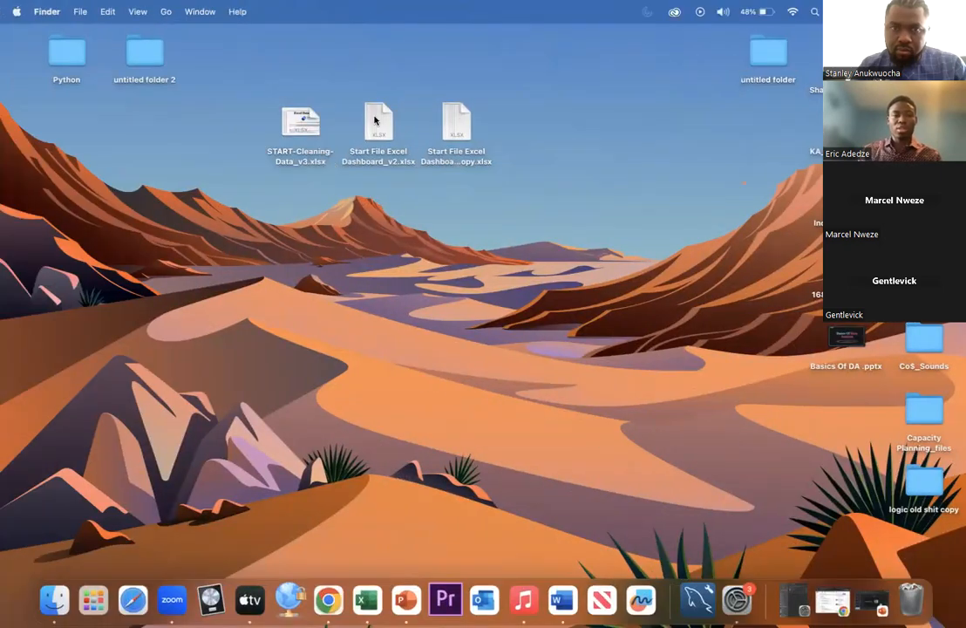
double_click(329, 133)
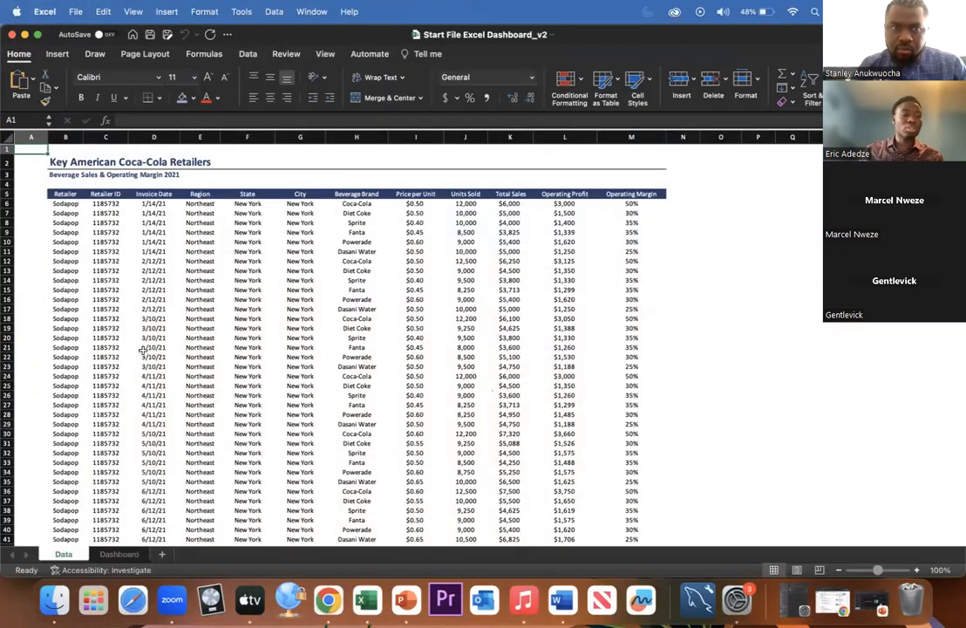
left_click(37, 34)
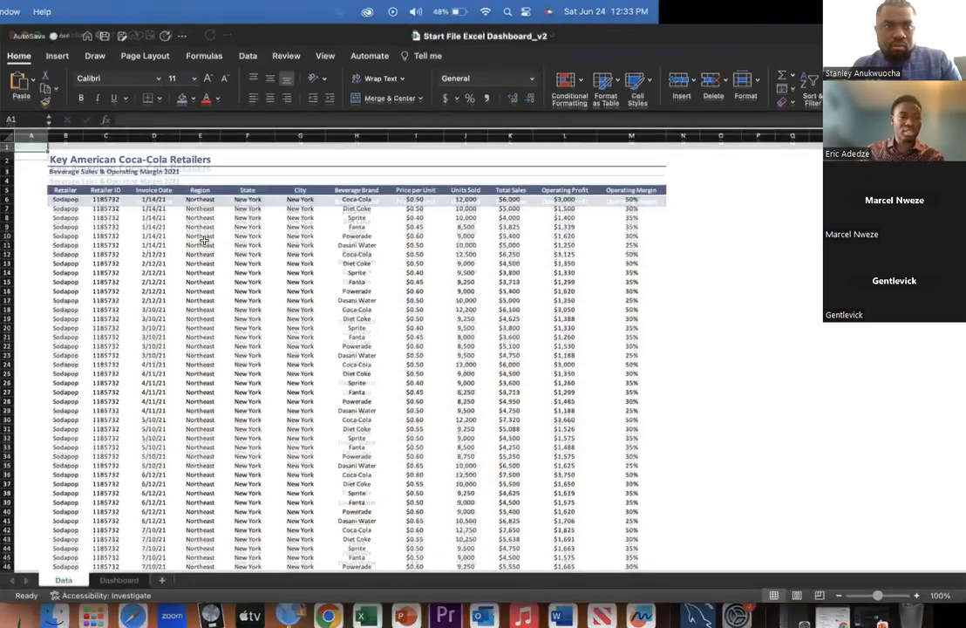
Step: Look through the Coca-Cola retailer records on the Data sheet down past the last row and return to the headers
scroll(247, 340, "down", 20)
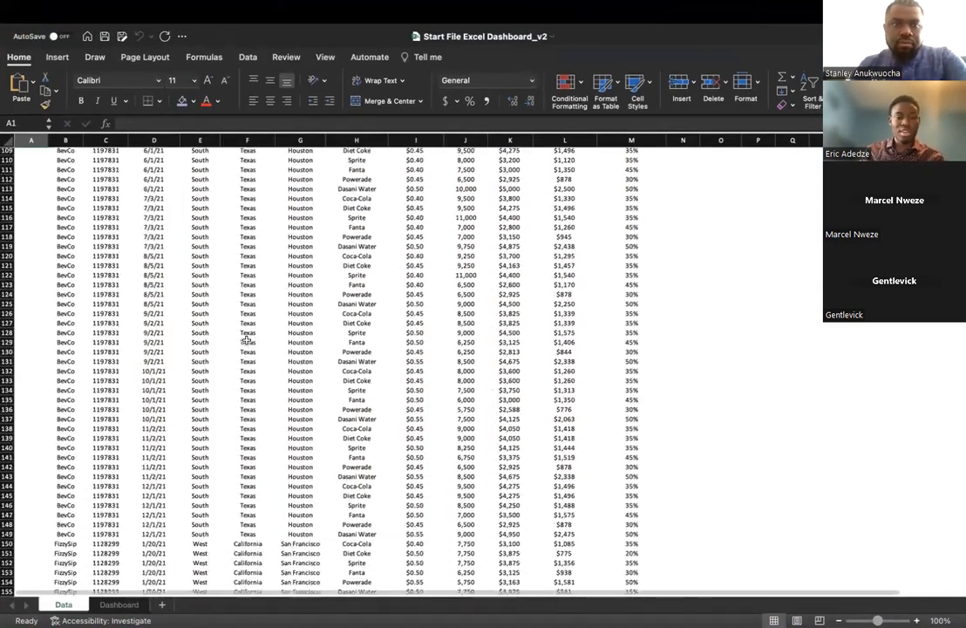
scroll(246, 340, "down", 20)
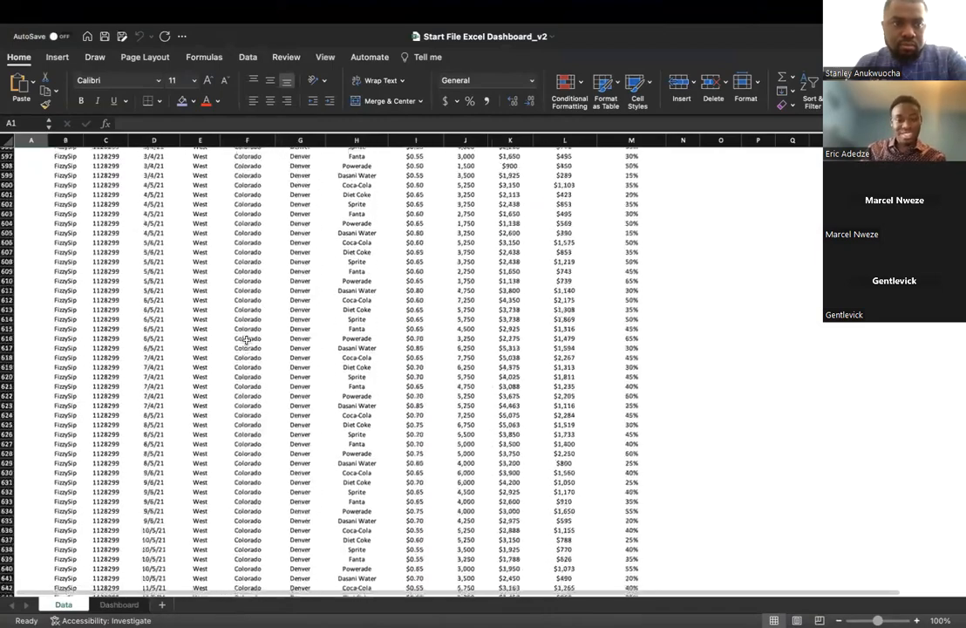
scroll(246, 340, "down", 20)
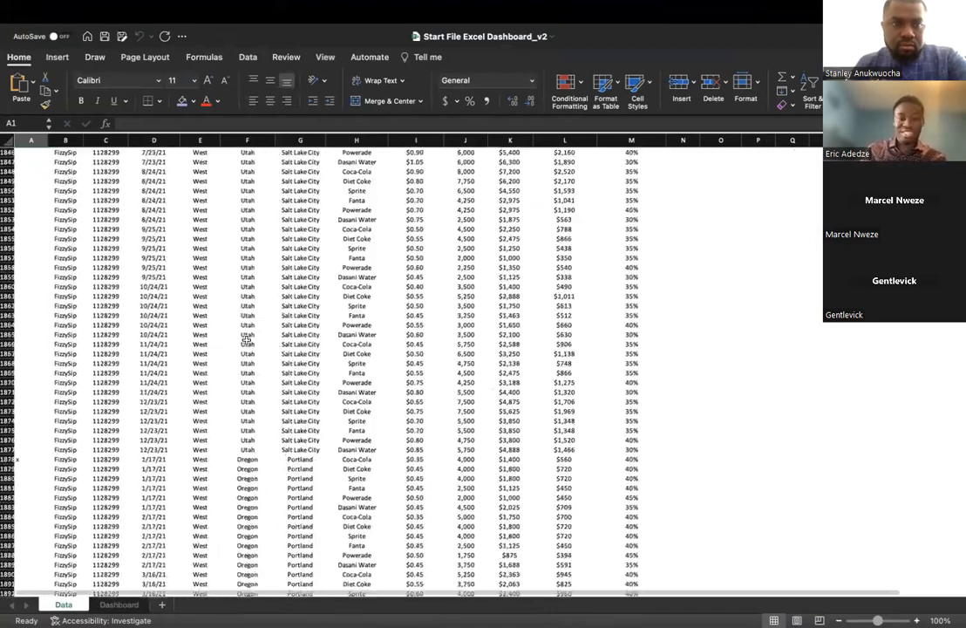
scroll(247, 340, "down", 20)
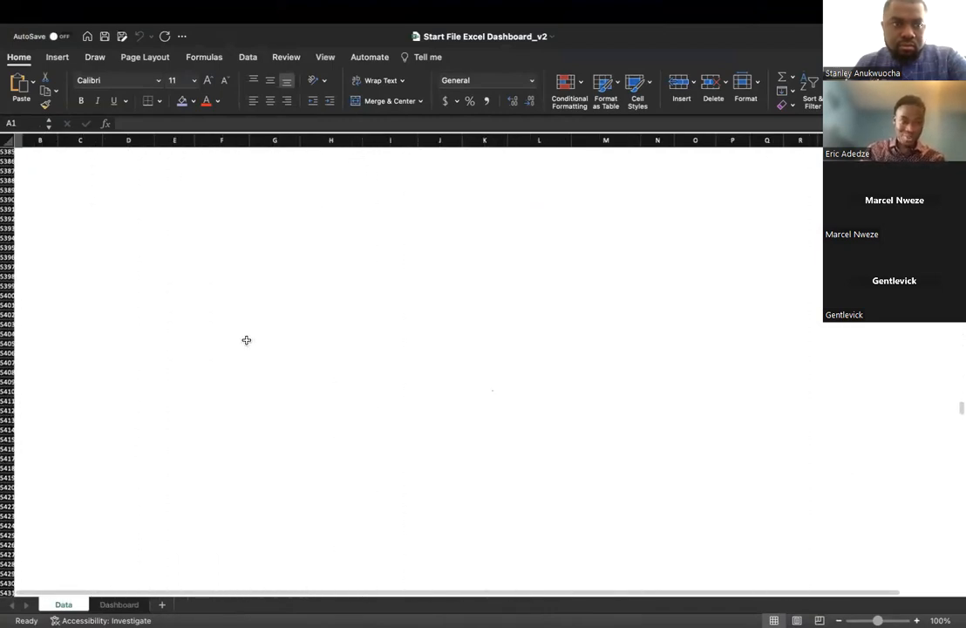
scroll(246, 340, "up", 20)
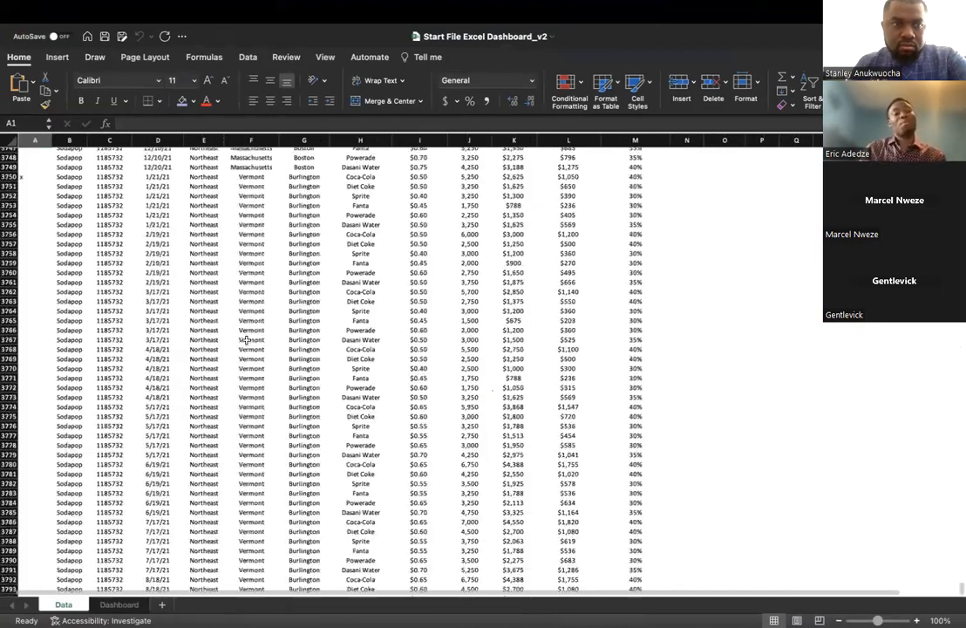
scroll(246, 340, "up", 20)
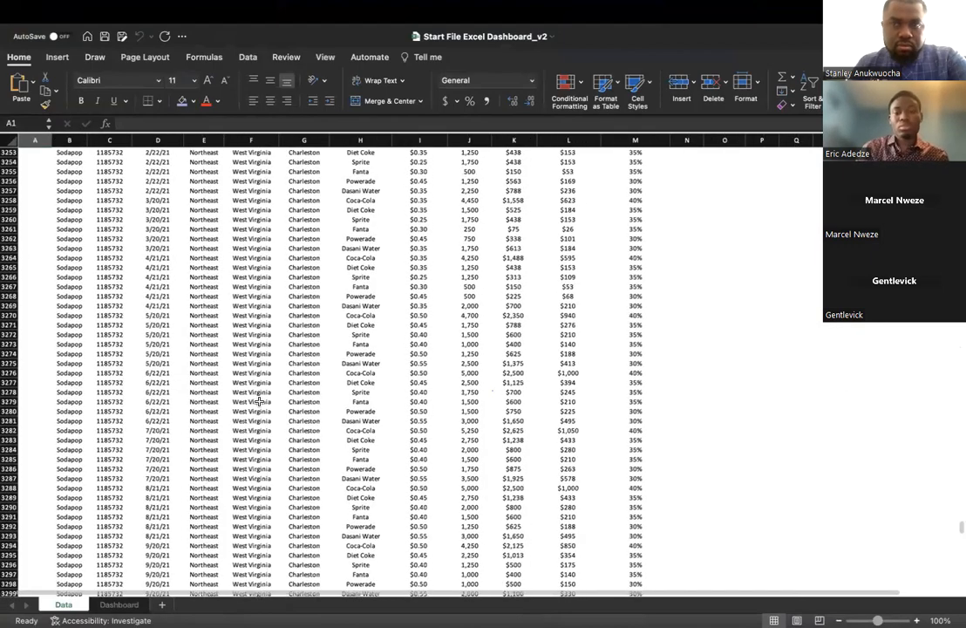
scroll(259, 401, "up", 20)
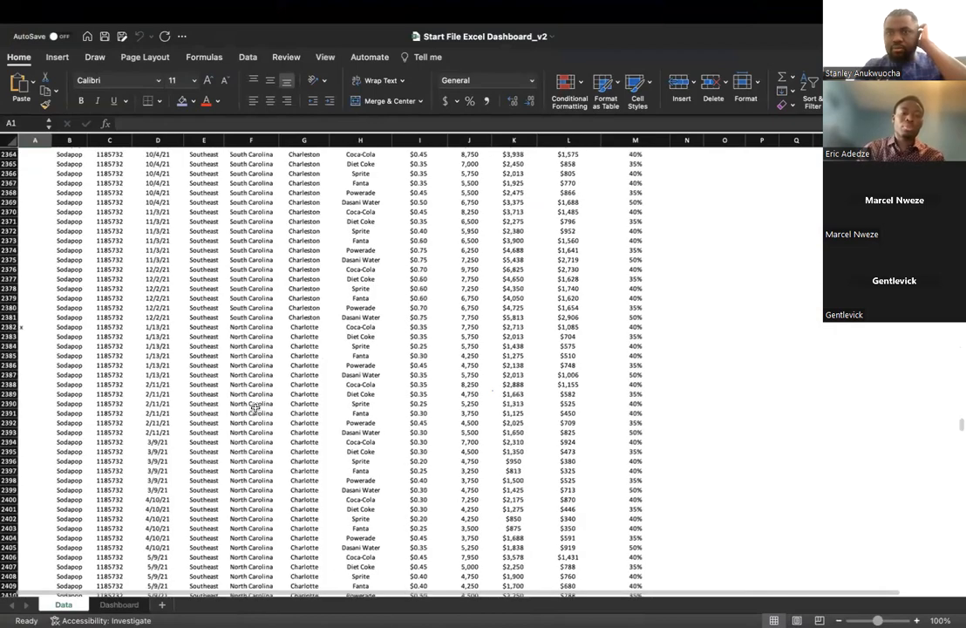
scroll(255, 407, "up", 20)
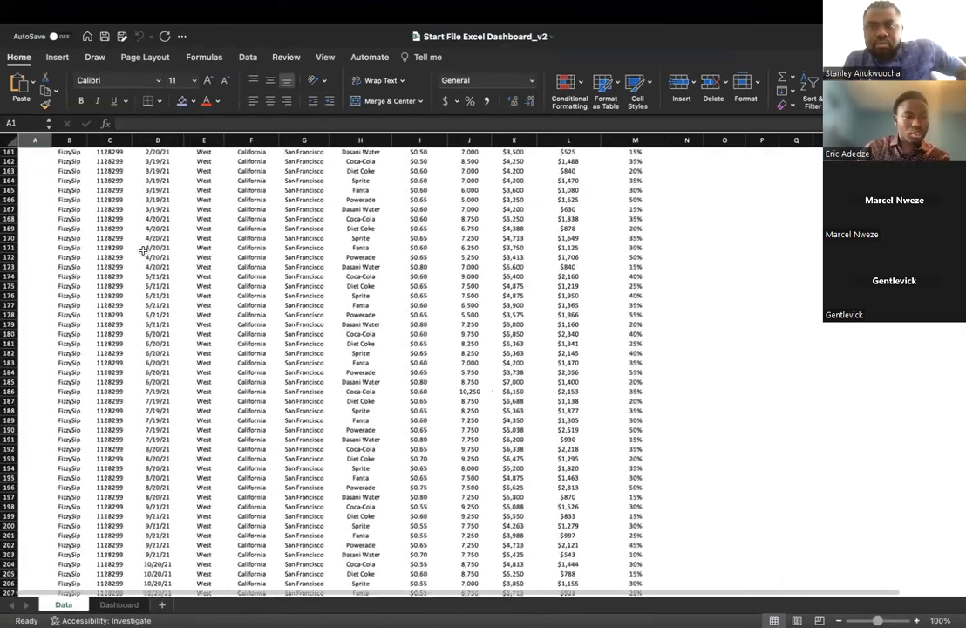
scroll(142, 251, "up", 20)
scroll(100, 186, "up", 5)
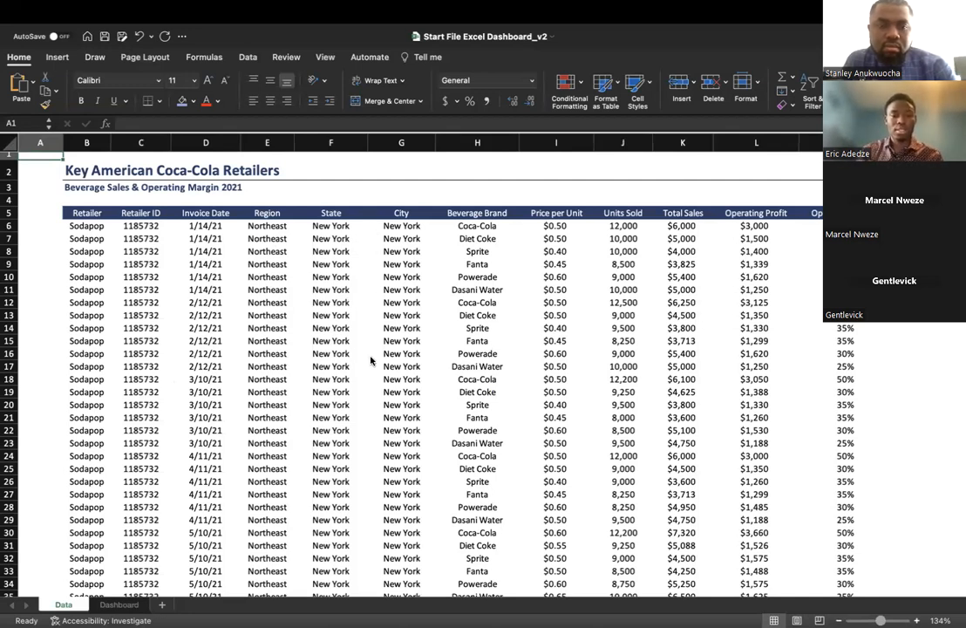
scroll(370, 366, "down", 1)
scroll(371, 383, "down", 15)
scroll(371, 383, "up", 6)
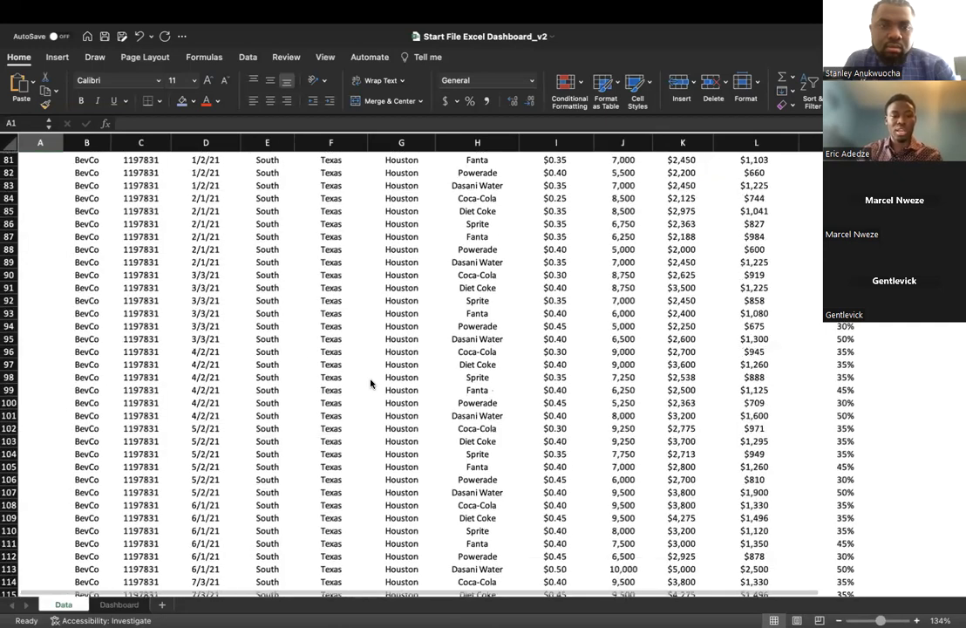
scroll(370, 384, "down", 2)
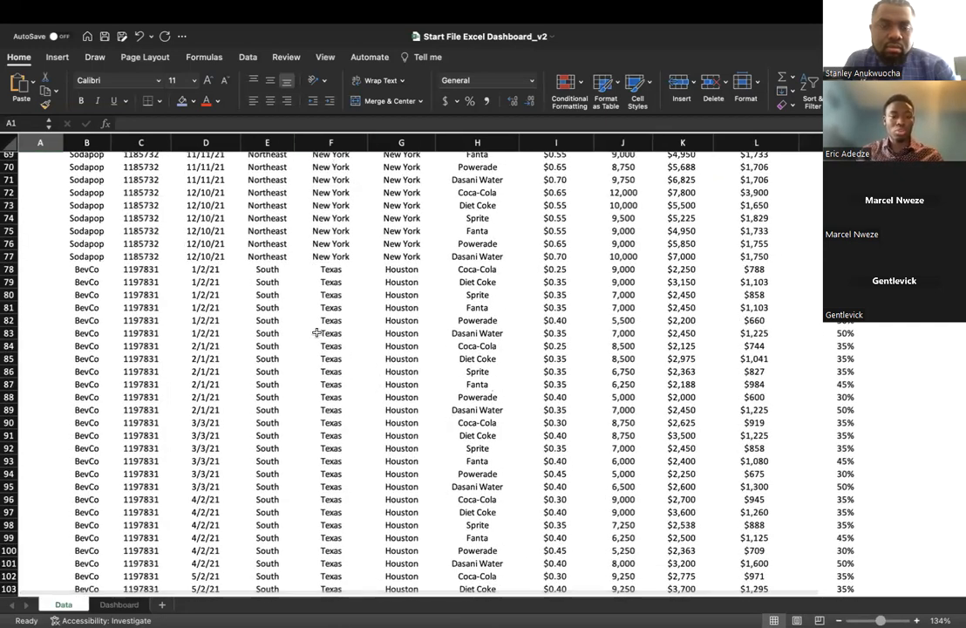
scroll(415, 382, "up", 10)
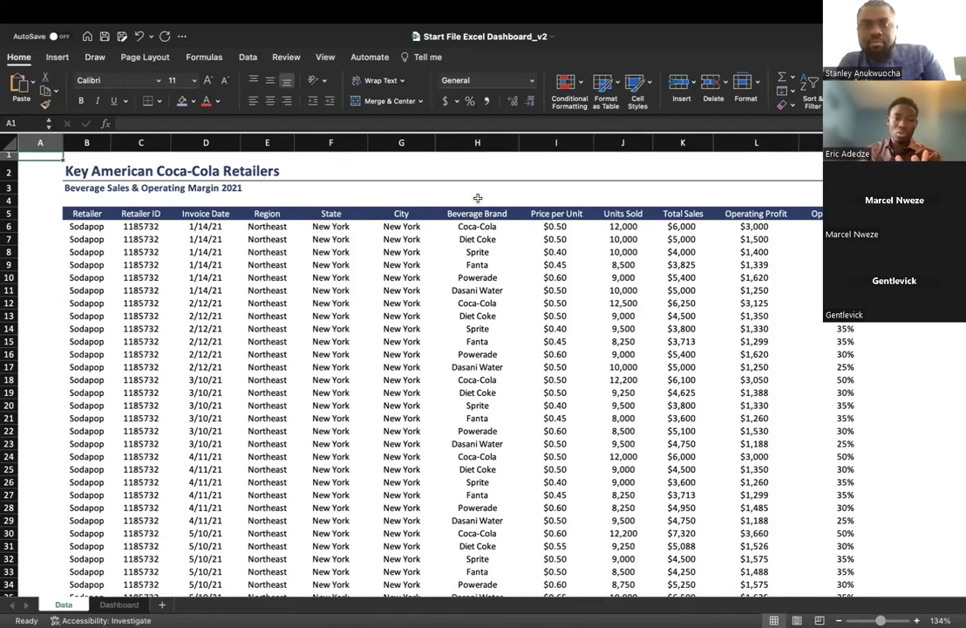
Step: Examine the Beverage Brand column and its individual brand entries in rows 5 to 12
left_click(485, 141)
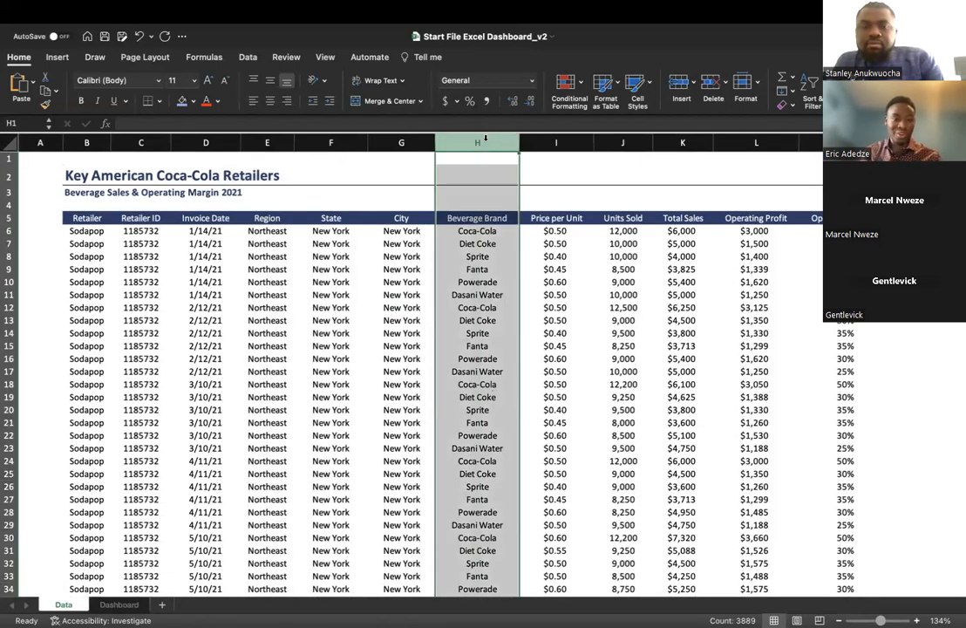
left_click(541, 270)
left_click(478, 217)
left_click(489, 247)
left_click(488, 257)
left_click(478, 270)
left_click(478, 282)
left_click(478, 294)
left_click(481, 306)
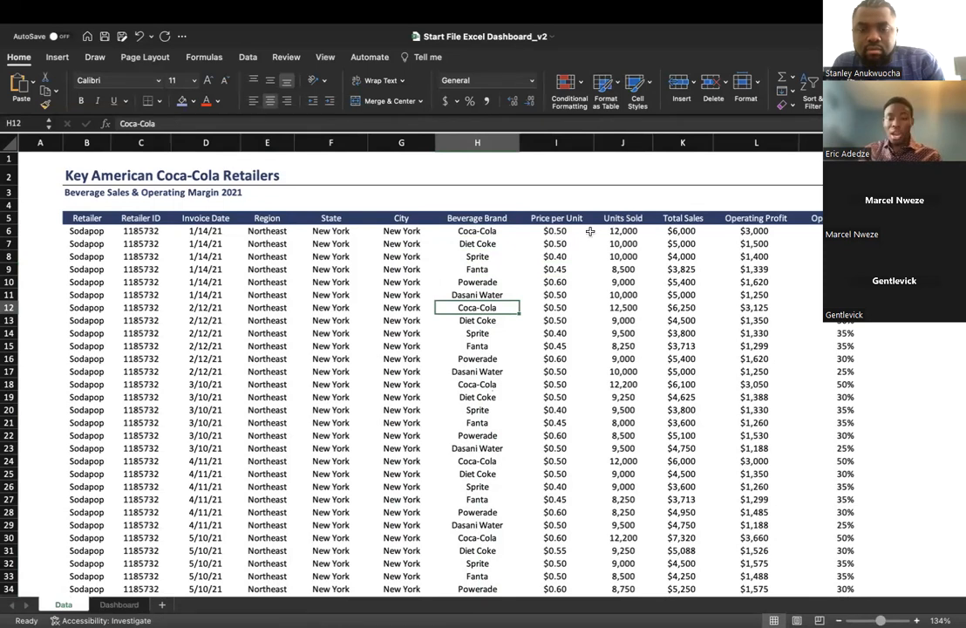
Step: Inspect the Price per Unit, Units Sold, Total Sales, Operating Profit and Operating Margin columns one after another
left_click(558, 142)
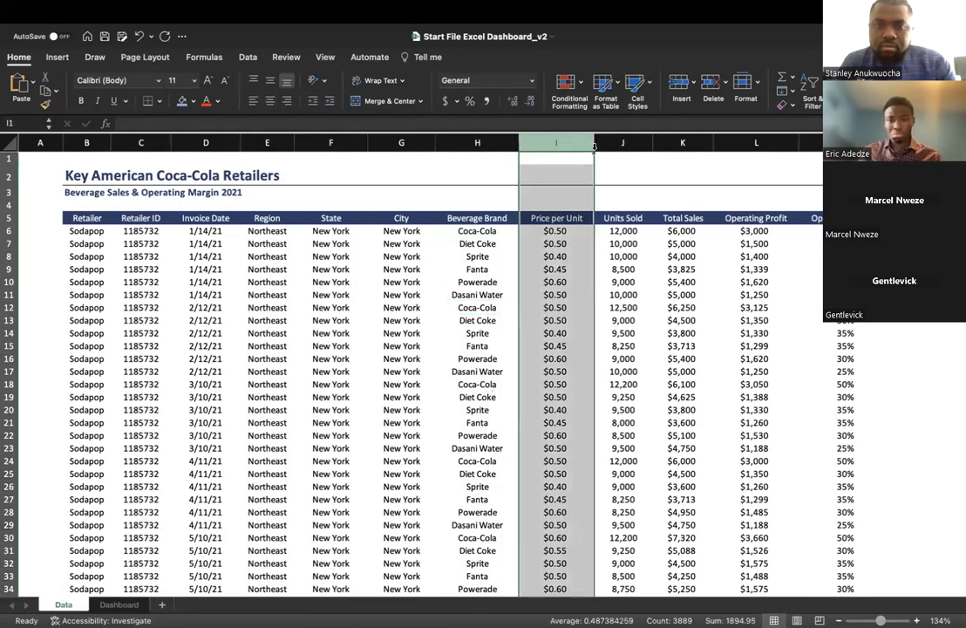
left_click(639, 142)
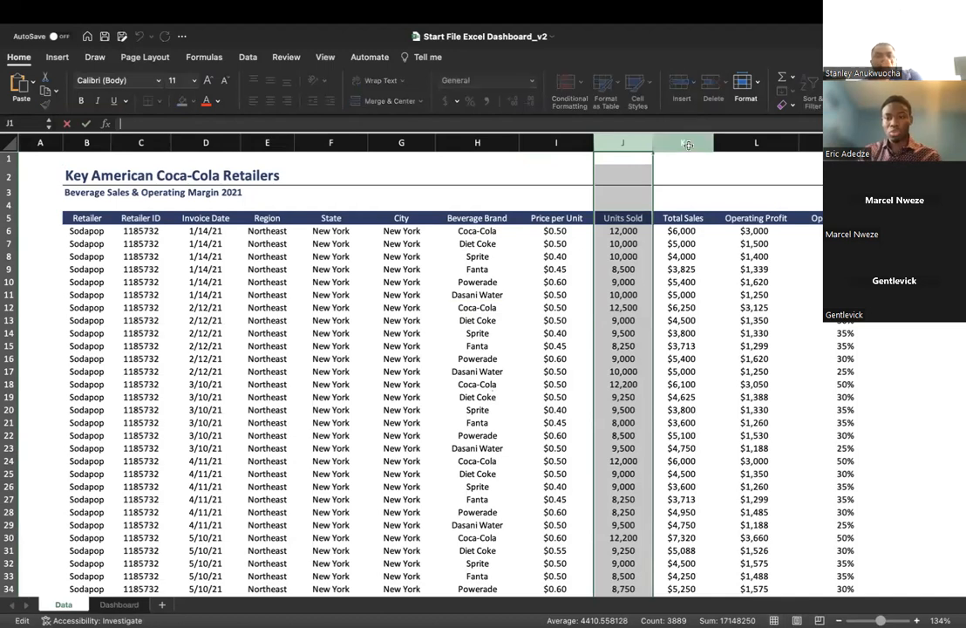
left_click(682, 142)
left_click(757, 144)
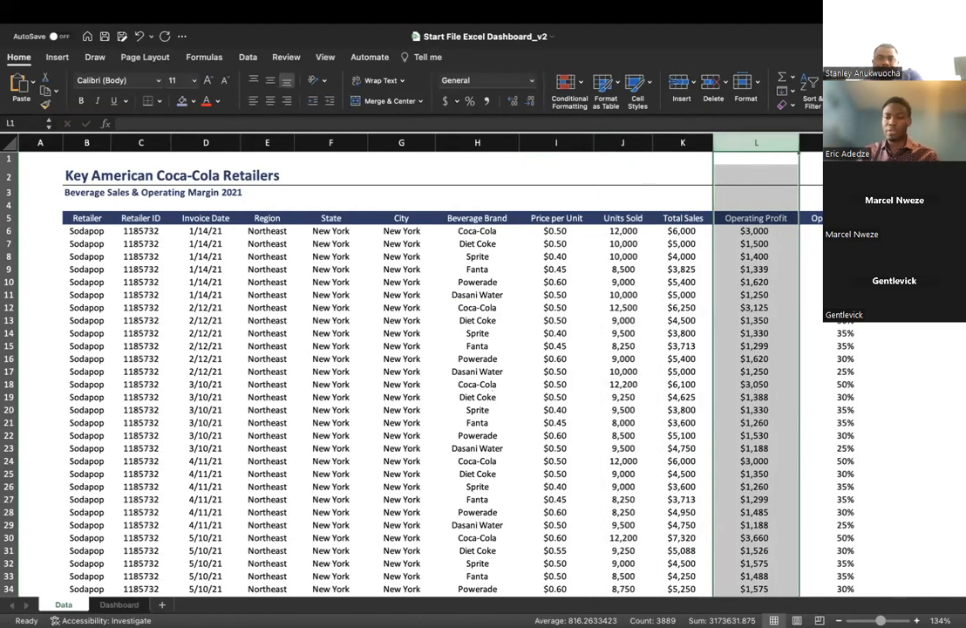
left_click(839, 143)
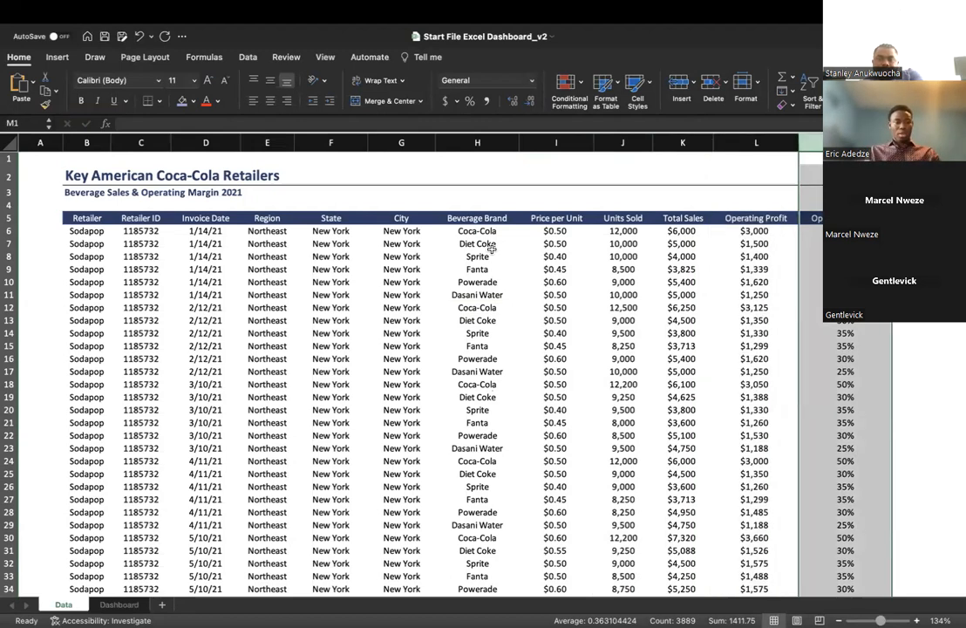
Step: Review how the records run across different states and cities, starting from State cell F8, and return to the top
left_click(318, 258)
scroll(319, 258, "down", 2)
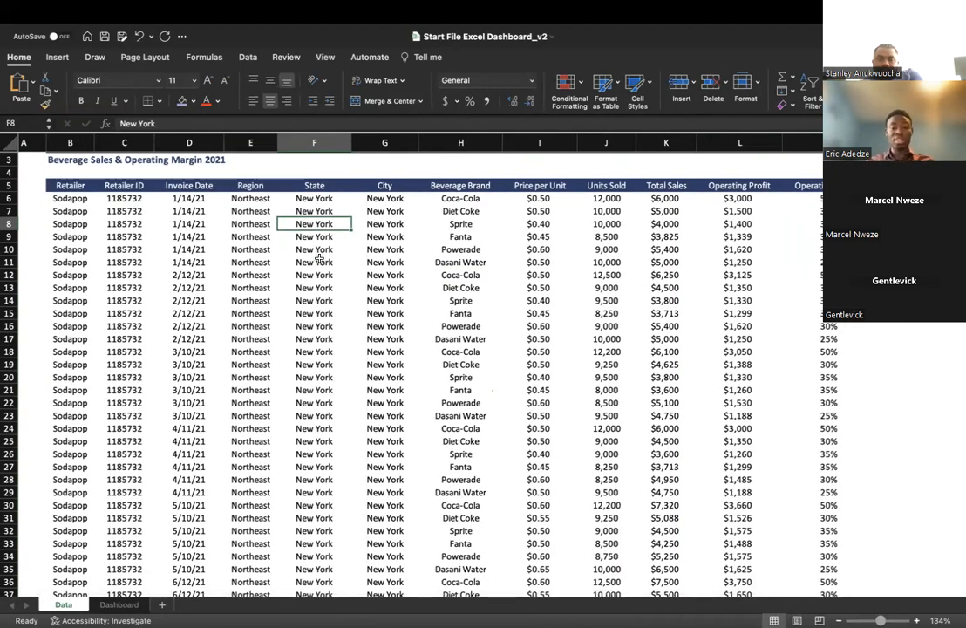
scroll(491, 295, "down", 5)
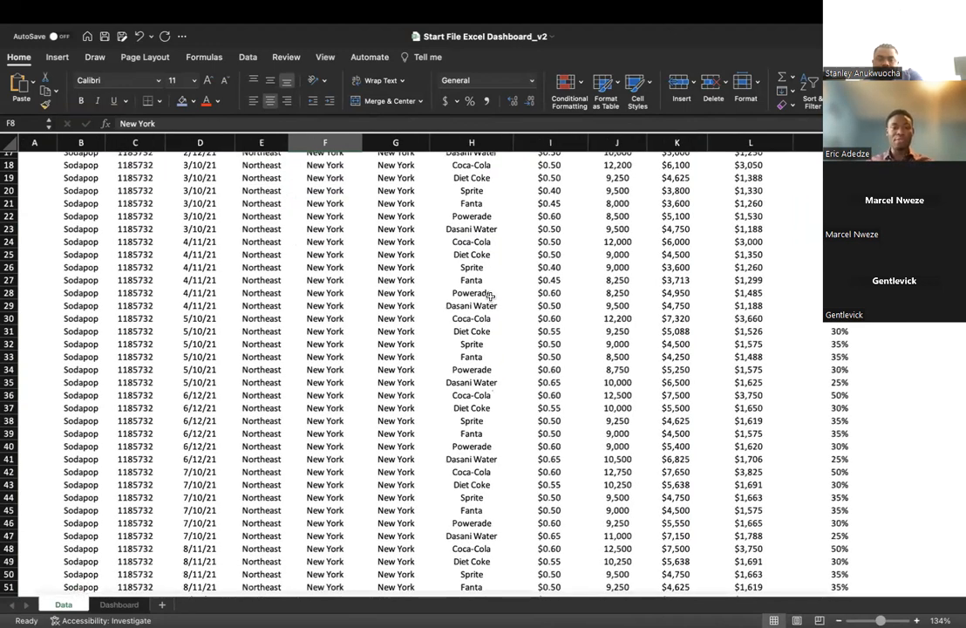
scroll(491, 296, "down", 20)
scroll(491, 294, "down", 20)
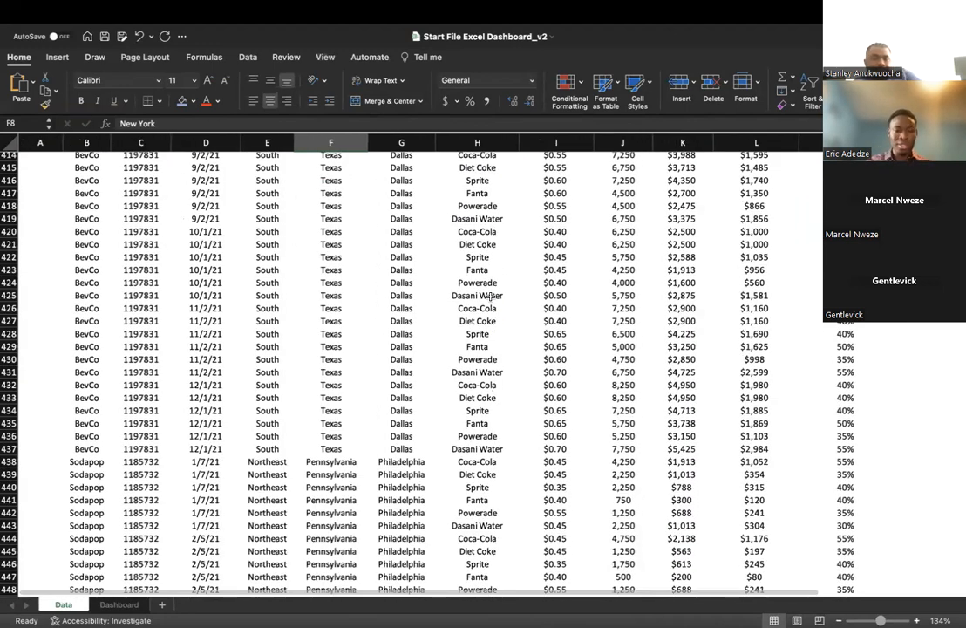
scroll(491, 294, "up", 18)
scroll(491, 296, "up", 20)
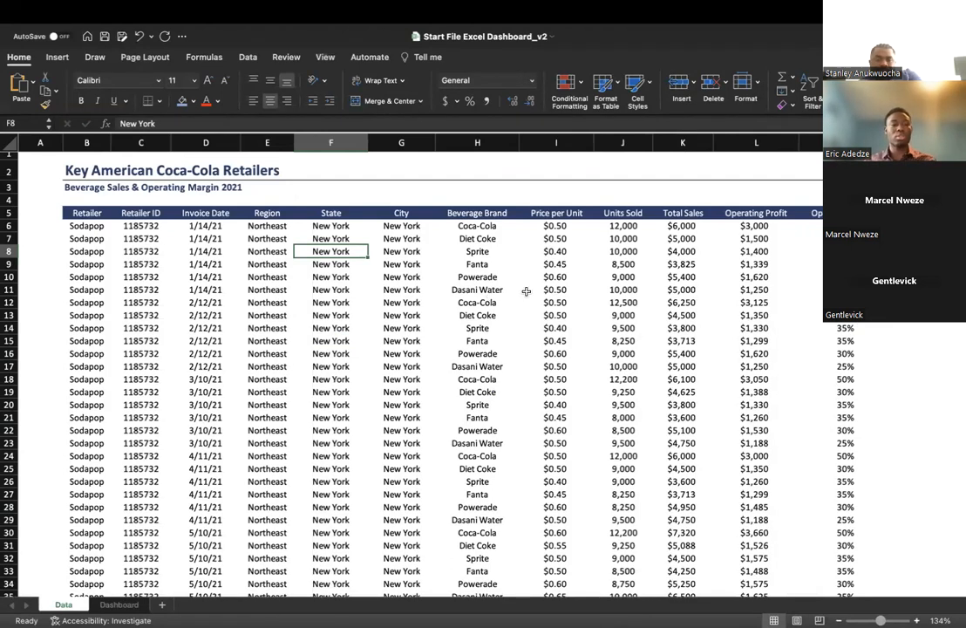
Step: Select the Retailer header in B5, view the Dashboard sheet and return to the Data sheet
left_click(456, 262)
left_click(77, 214)
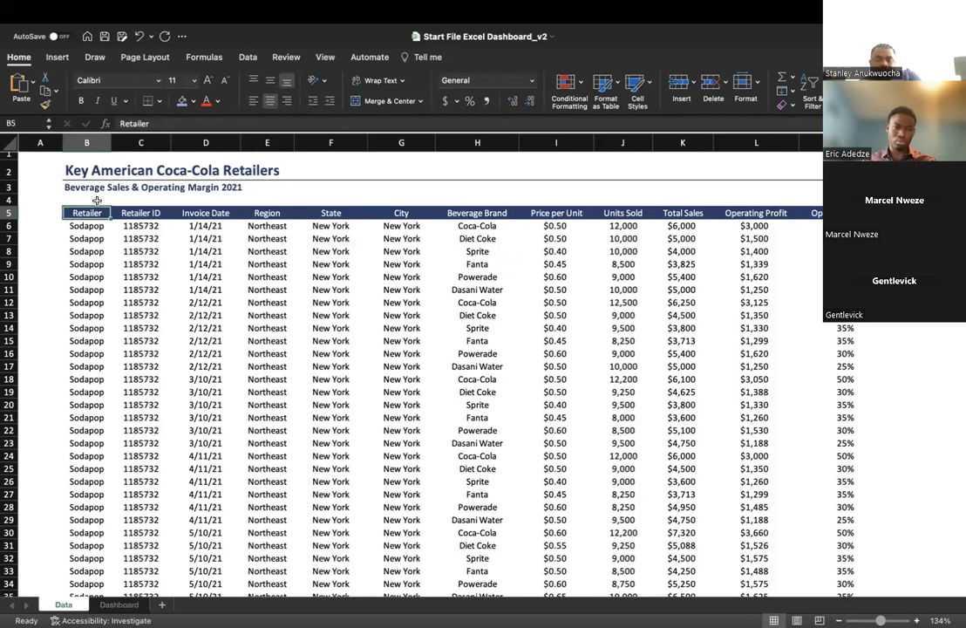
left_click(118, 605)
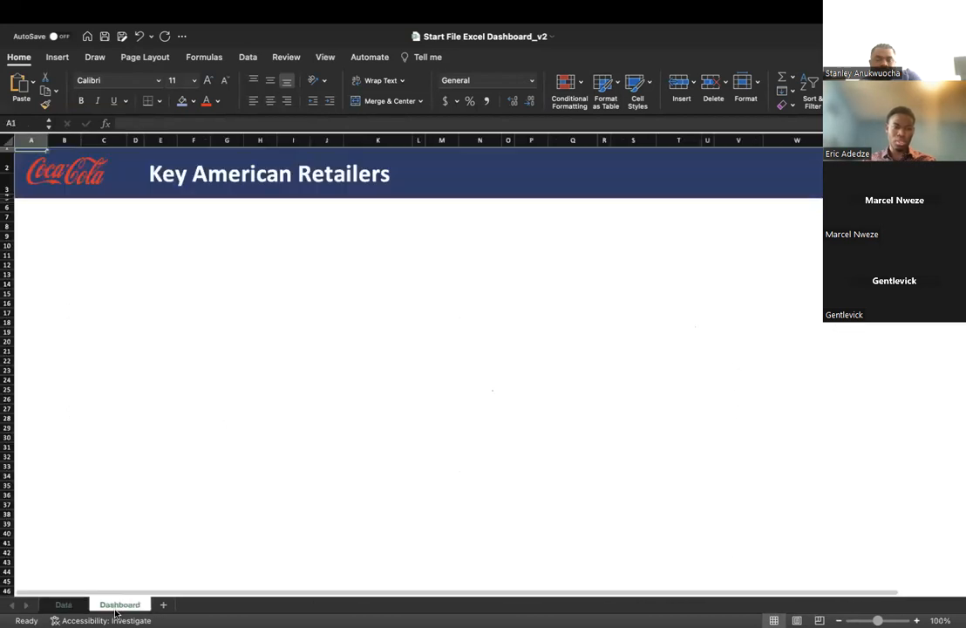
left_click(63, 604)
left_click(118, 618)
left_click(120, 605)
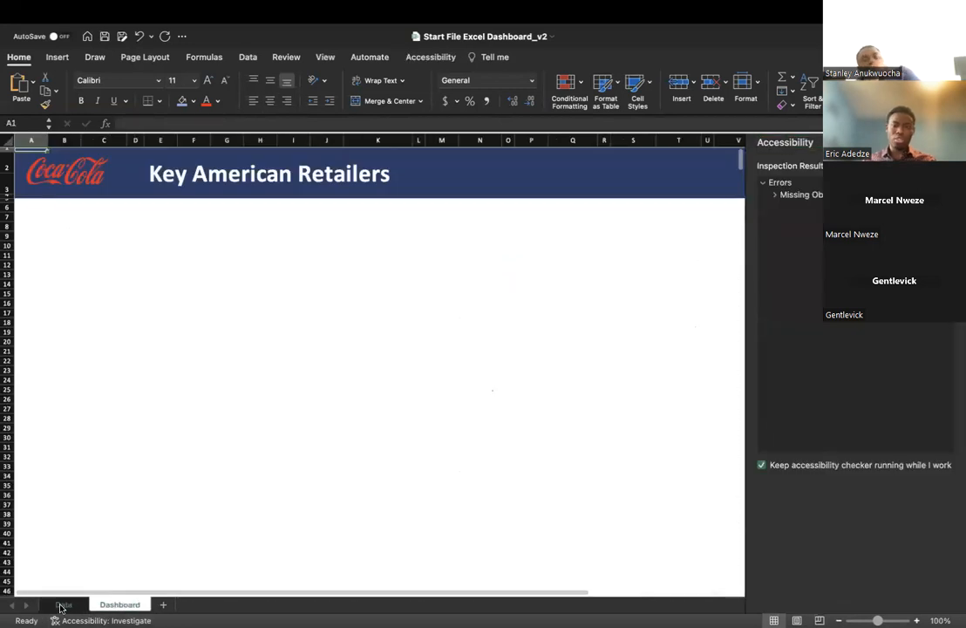
left_click(64, 605)
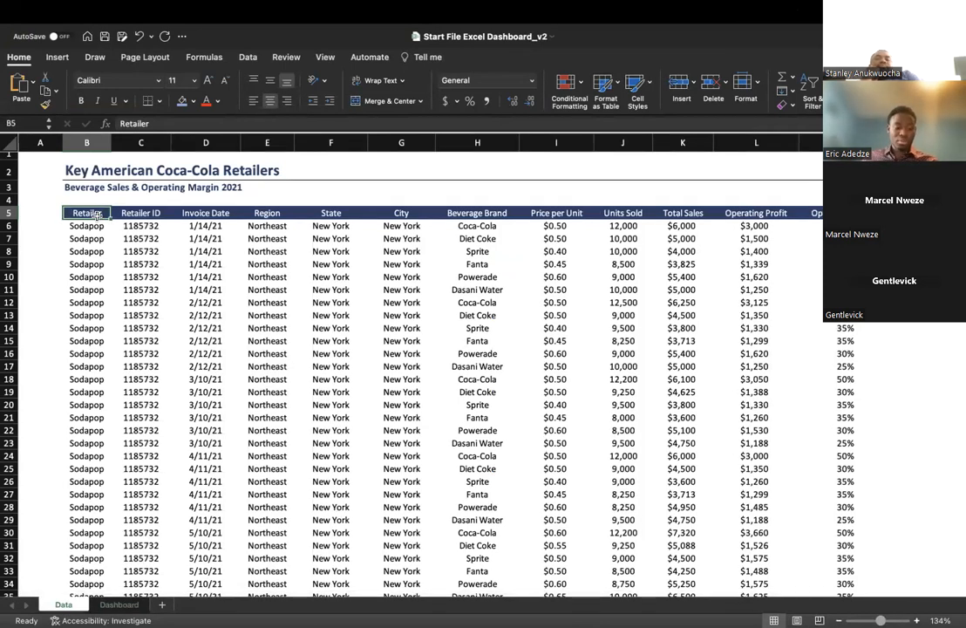
Step: Convert the full retailer data range B5:M3893 into a table with headers
key("ctrl+shift+Down")
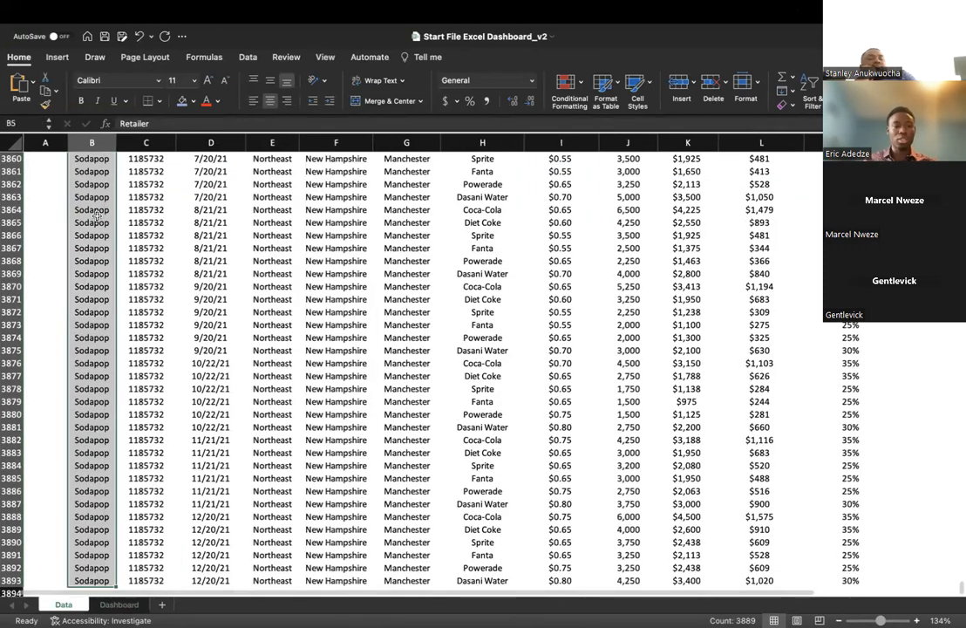
key("ctrl+shift+Right")
scroll(334, 186, "up", 10)
scroll(334, 186, "up", 20)
scroll(333, 186, "up", 20)
scroll(334, 186, "up", 20)
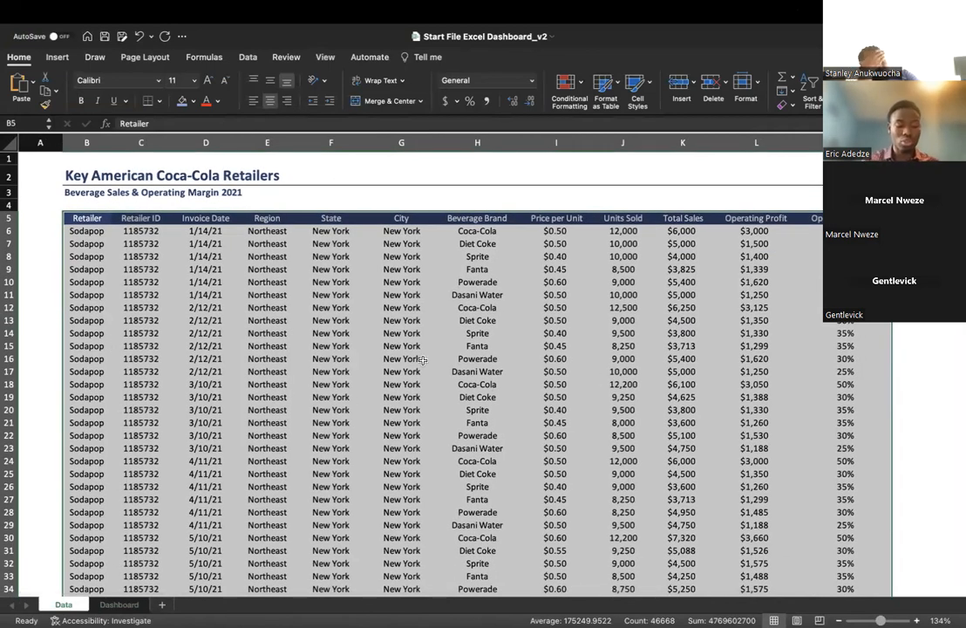
key("ctrl+t")
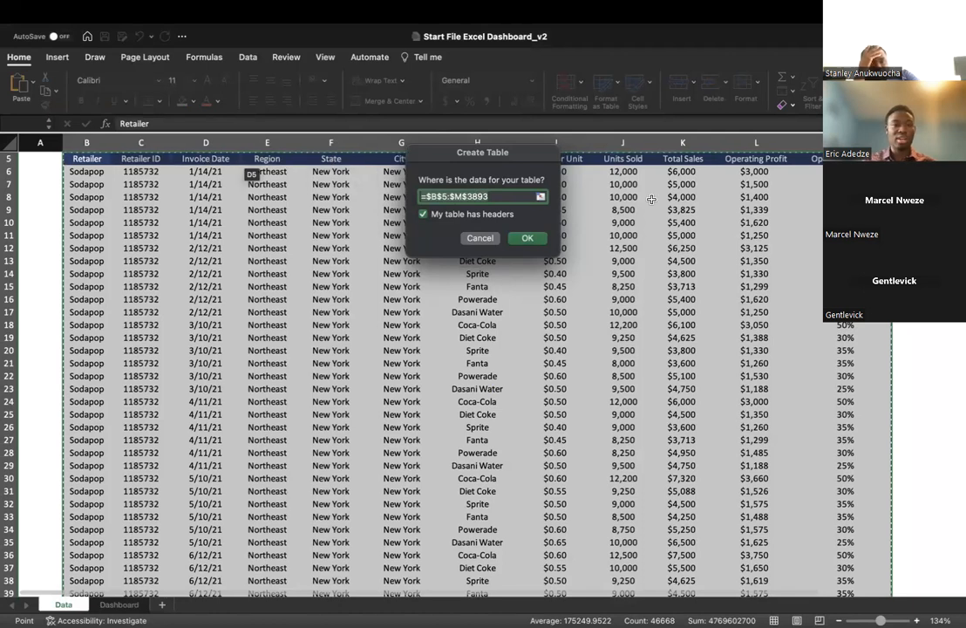
left_click(540, 245)
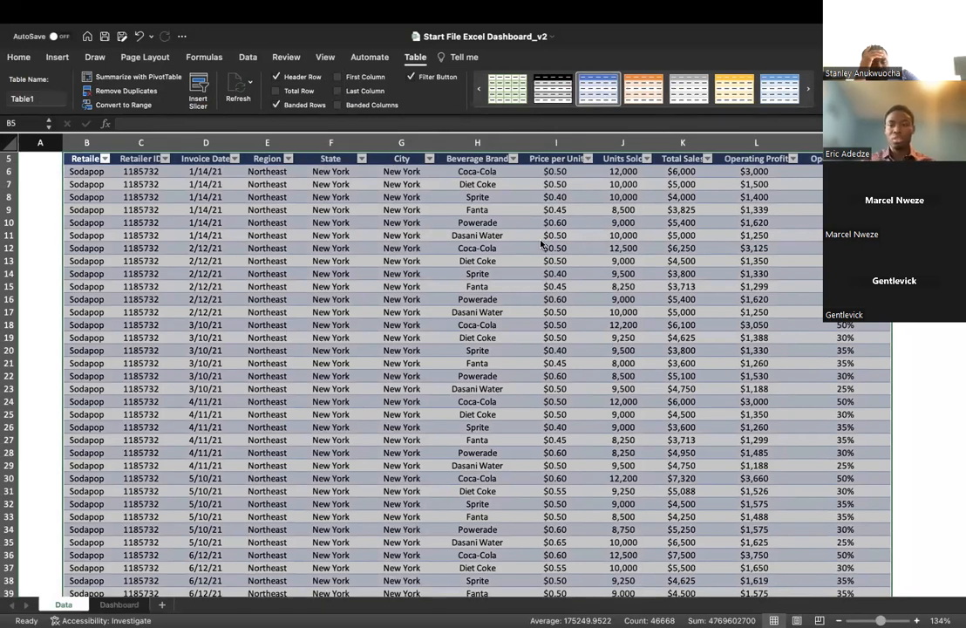
Step: Try several colour styles on the retailer table, settle on the blue banded style and check it across the records
left_click(638, 101)
left_click(684, 95)
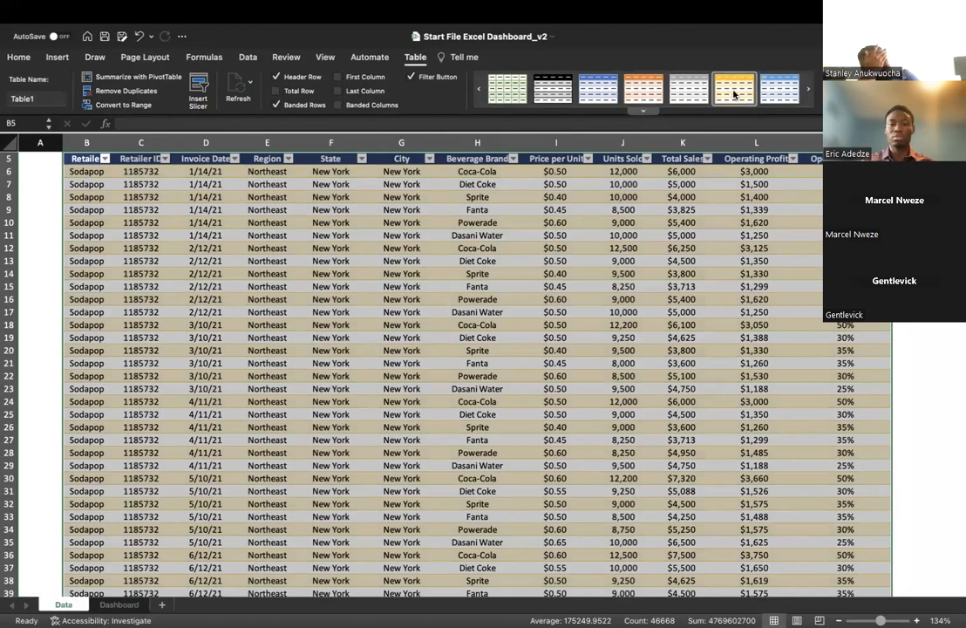
left_click(780, 88)
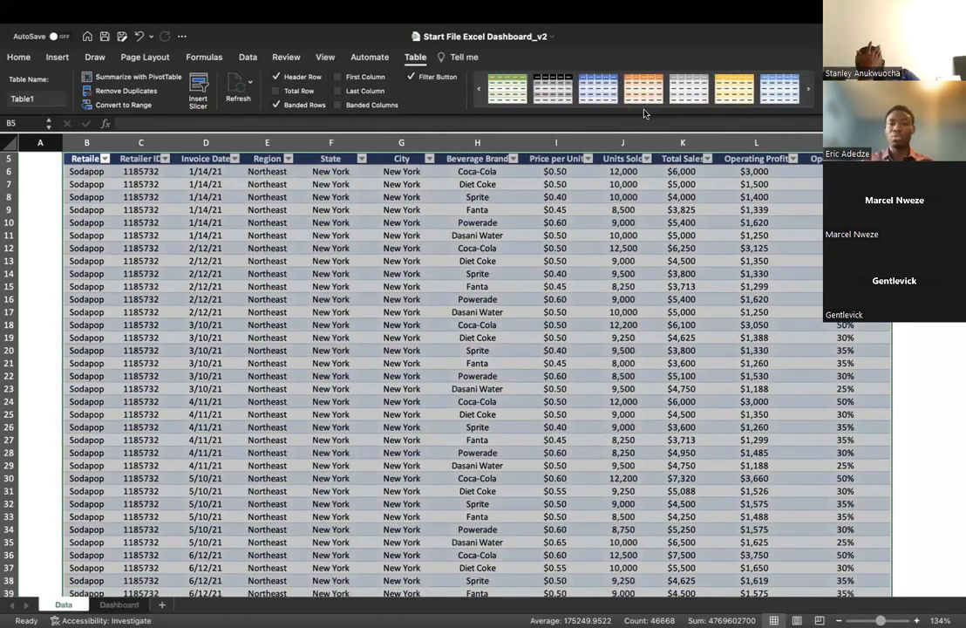
left_click(610, 83)
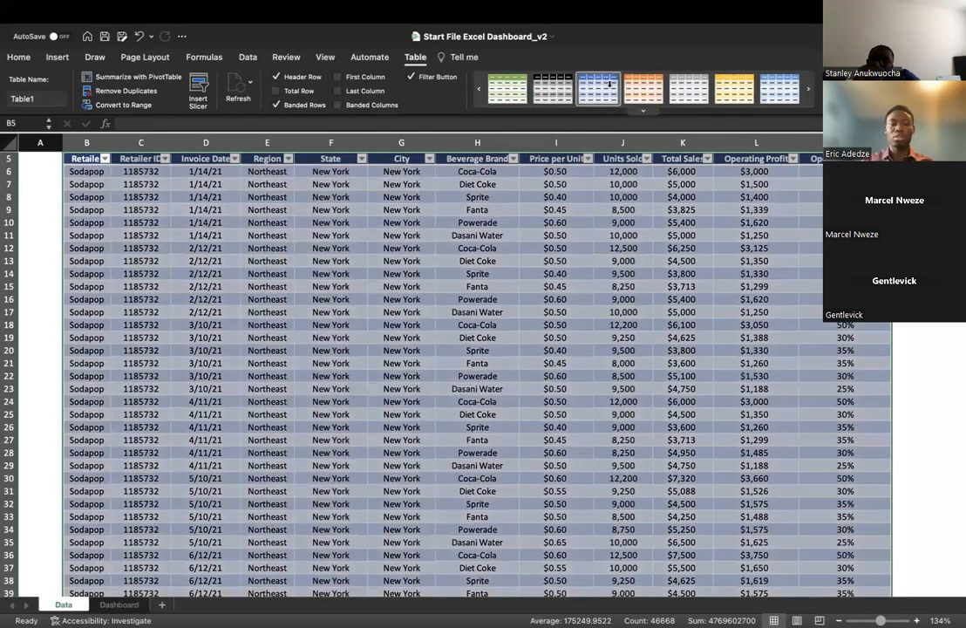
left_click(523, 442)
scroll(410, 436, "up", 2)
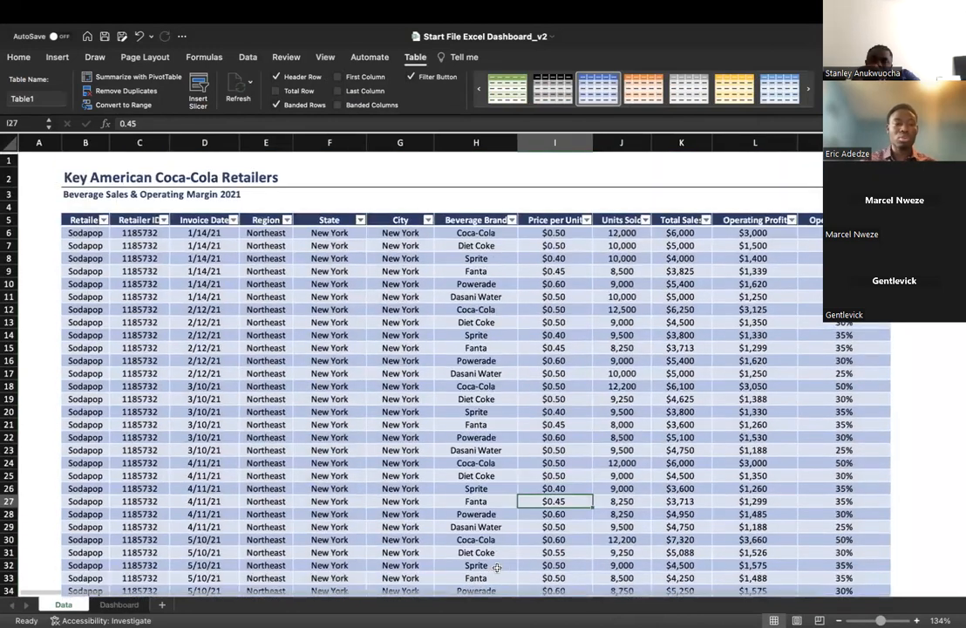
scroll(469, 303, "down", 20)
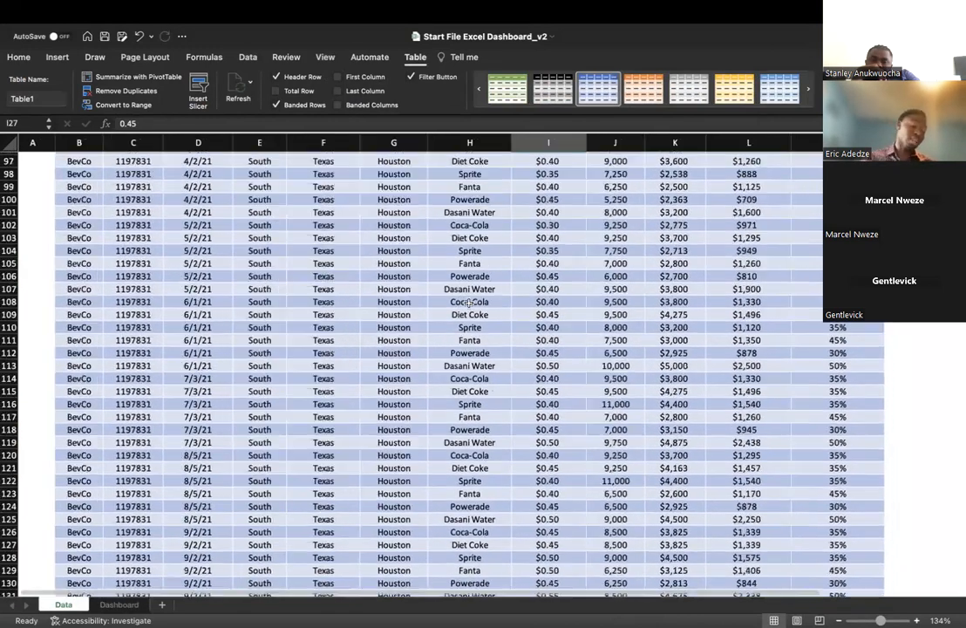
scroll(469, 302, "up", 20)
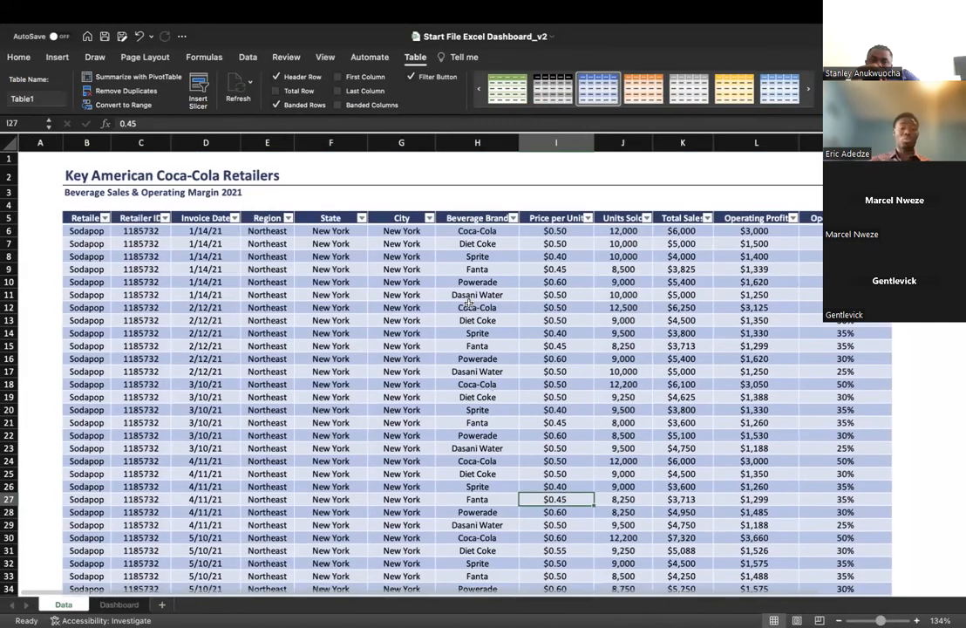
left_click(87, 212)
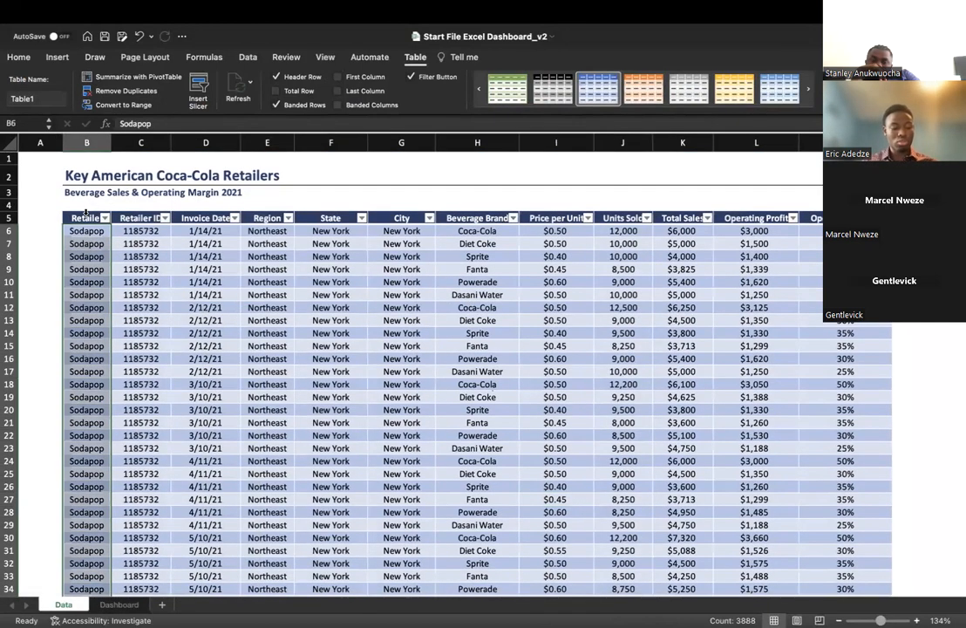
key("ctrl+shift+Down")
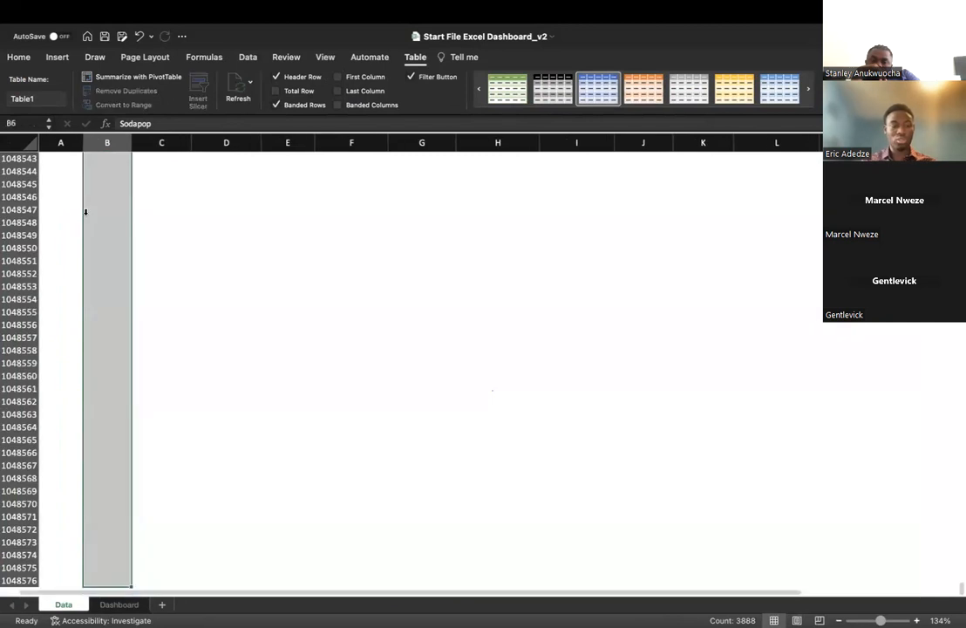
key("ctrl+shift+Right")
scroll(217, 225, "up", 20)
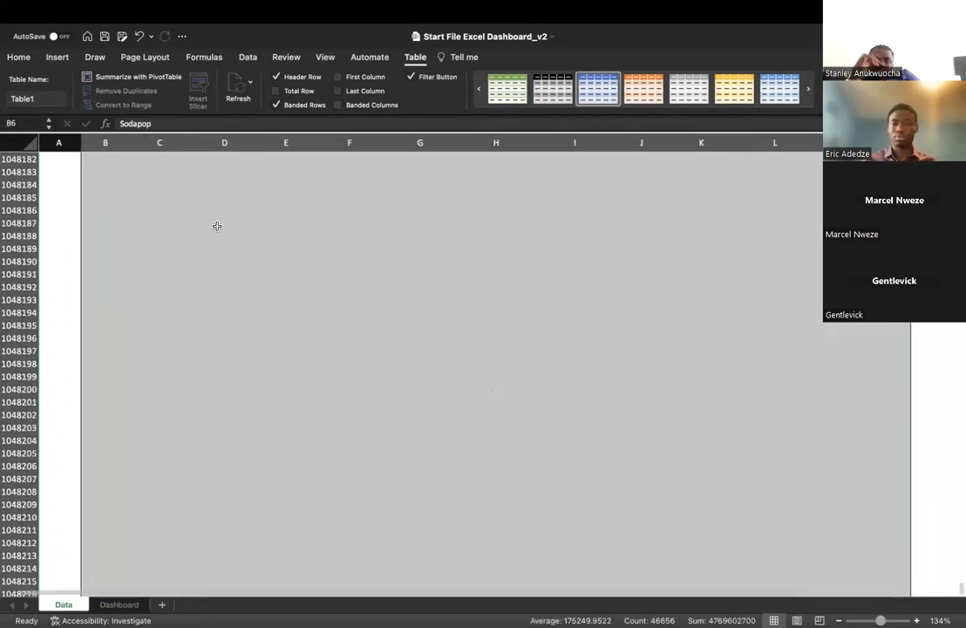
left_click(489, 275)
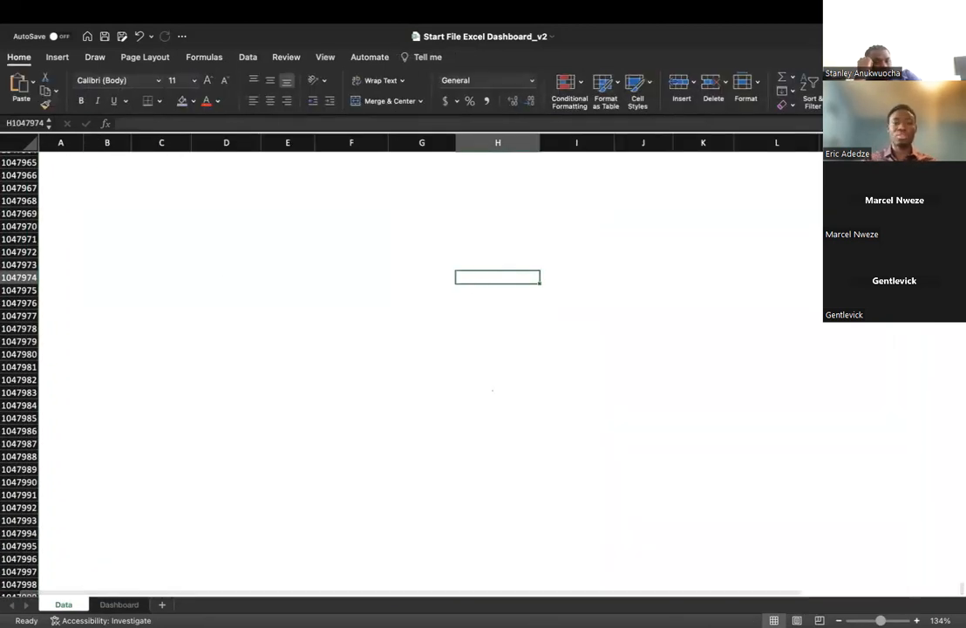
scroll(398, 311, "up", 5)
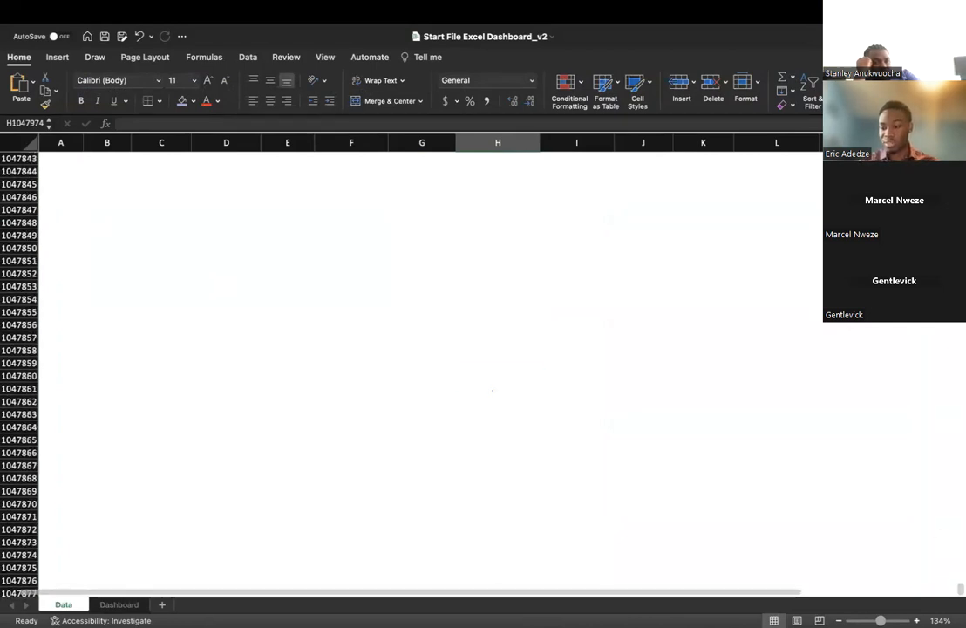
left_click_drag(961, 589, 961, 157)
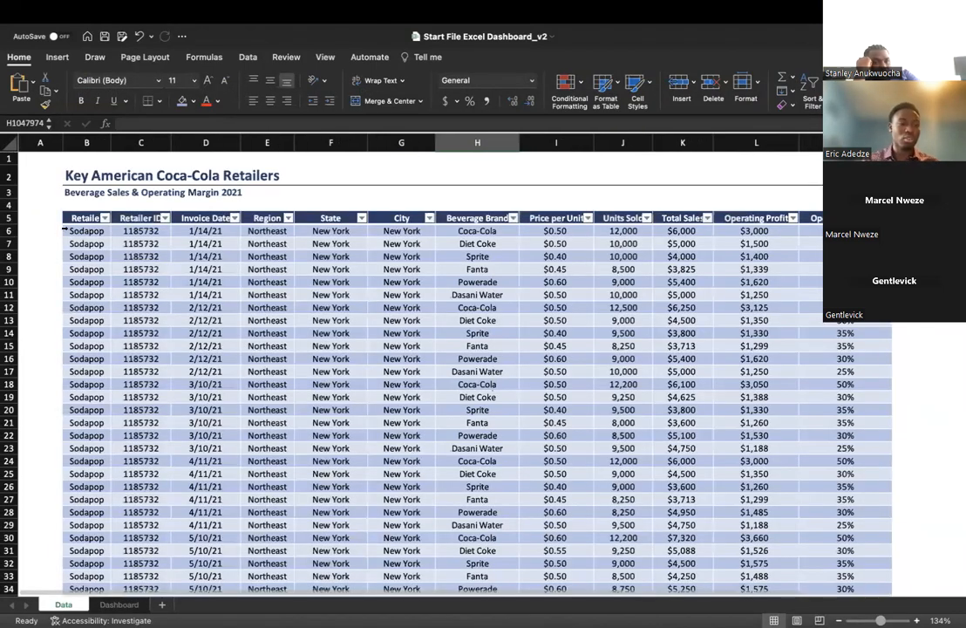
Step: Select the whole retailer table from the Retailer header in B5 through the last column and row
left_click(74, 218)
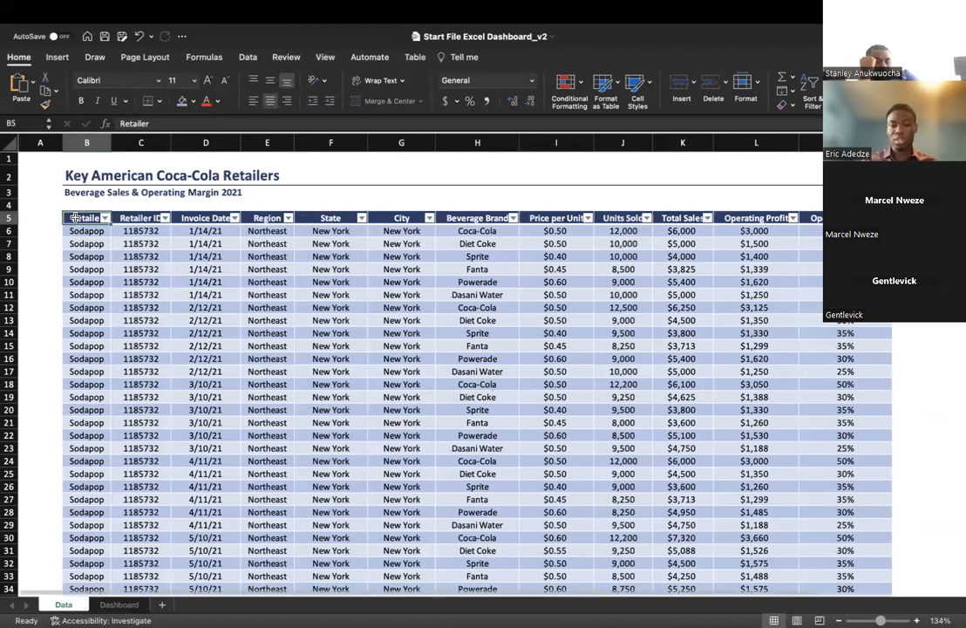
key("super+shift+Right")
key("super+shift+Down")
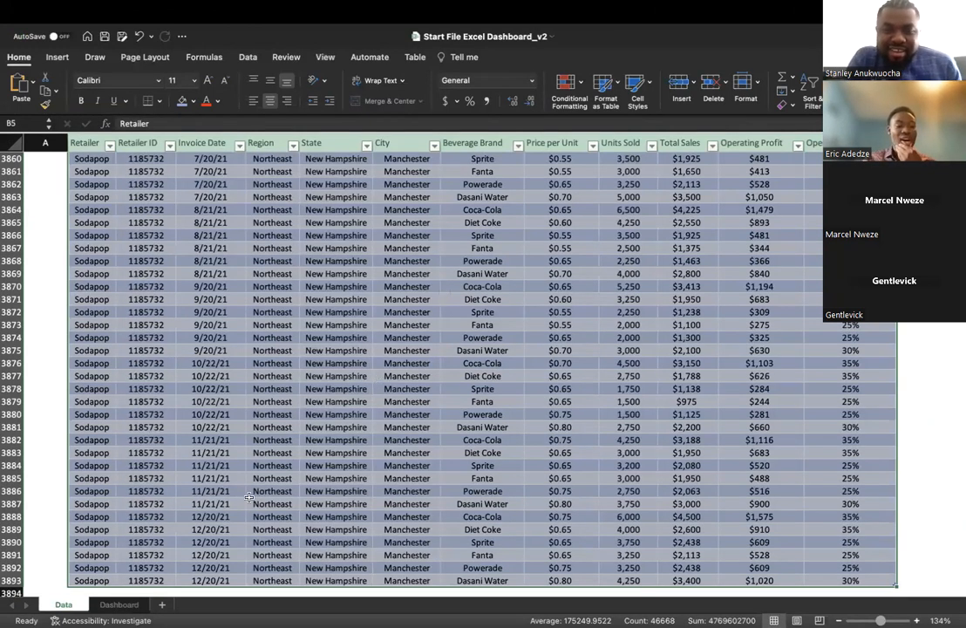
Step: Insert a recommended PivotTable from the selected table, hide its field list and undo the insertion
left_click(61, 58)
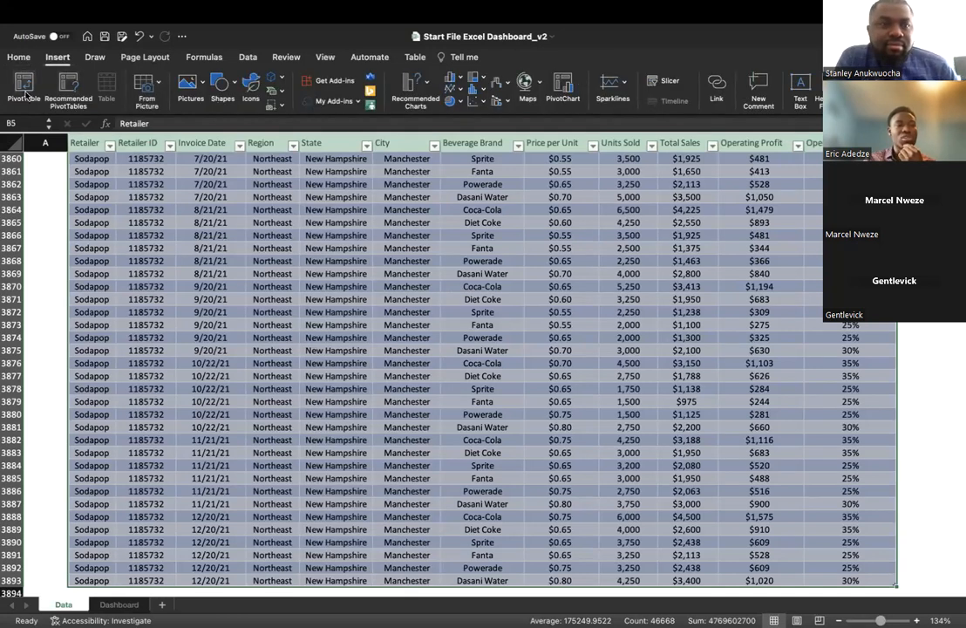
left_click(69, 90)
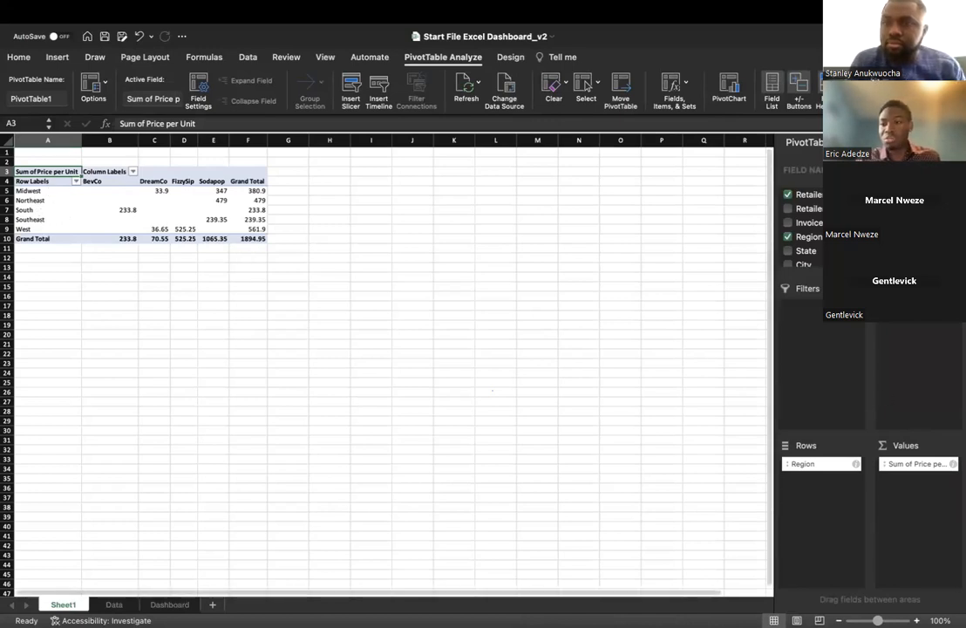
left_click(955, 143)
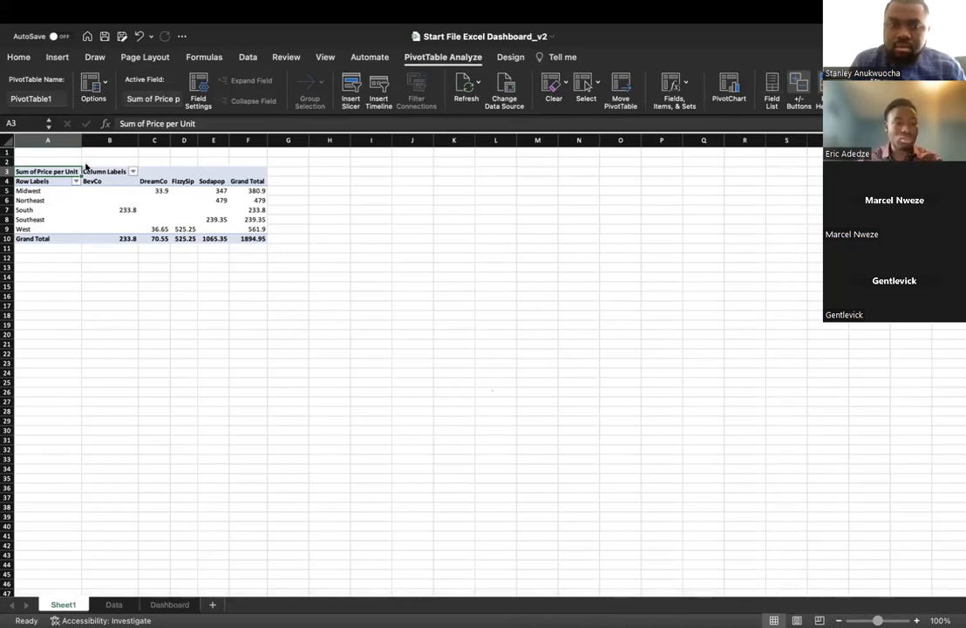
key("super+z")
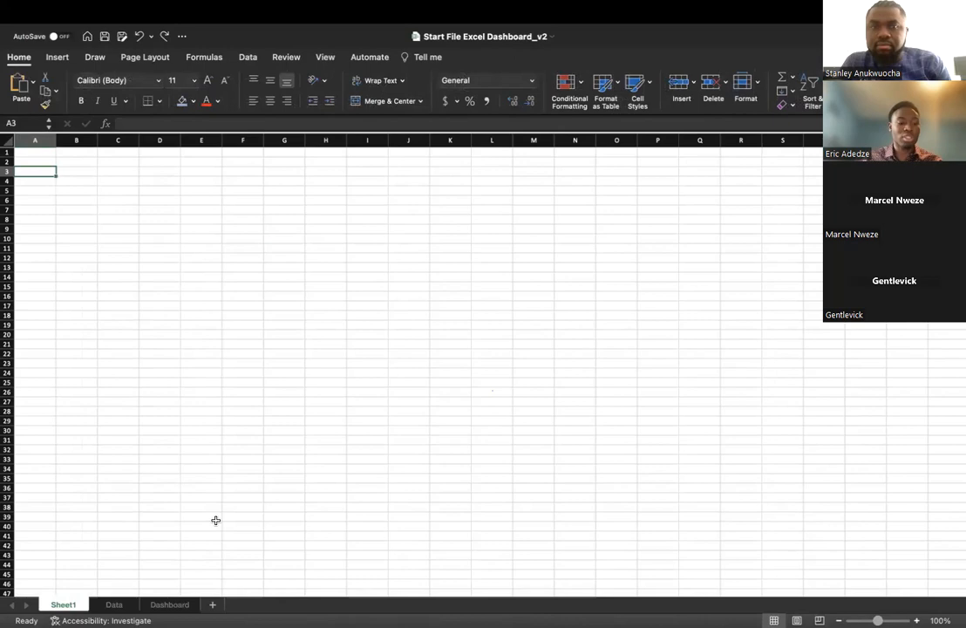
Step: Return to the Data sheet and create a blank PivotTable from Table1 on a new worksheet
left_click(115, 605)
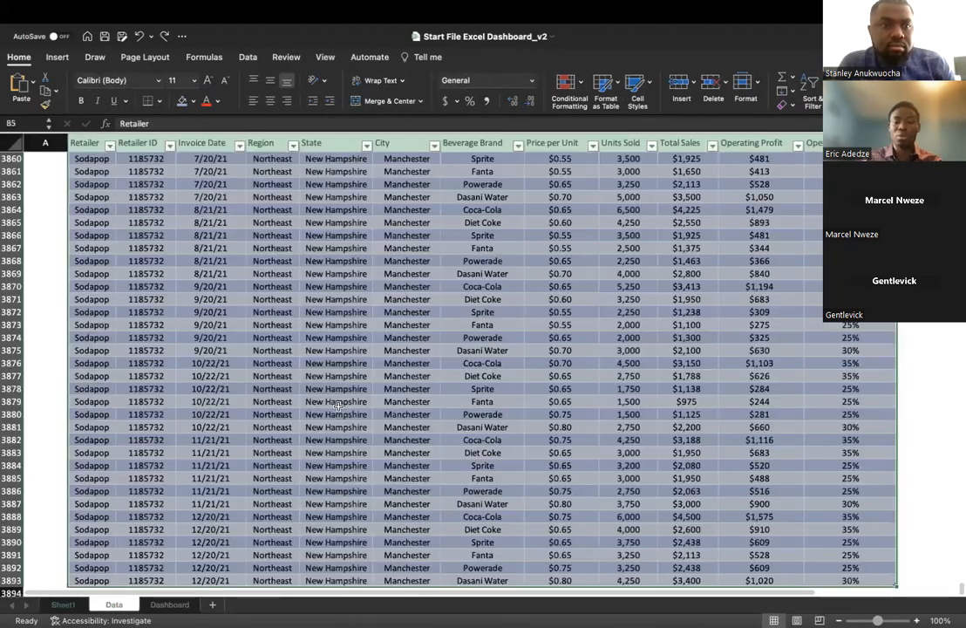
scroll(329, 410, "down", 5)
scroll(334, 404, "up", 20)
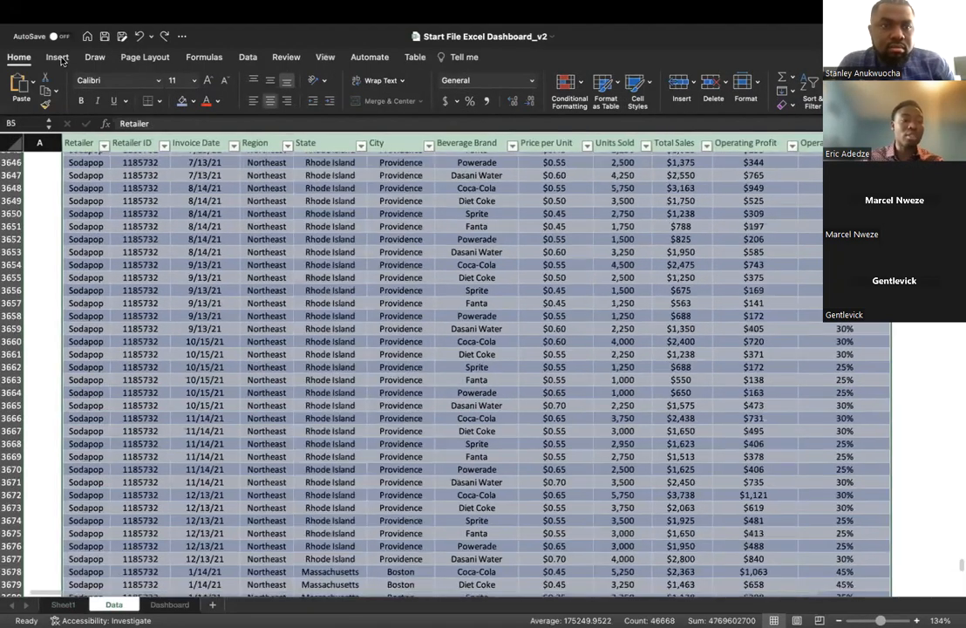
left_click(57, 57)
left_click(25, 84)
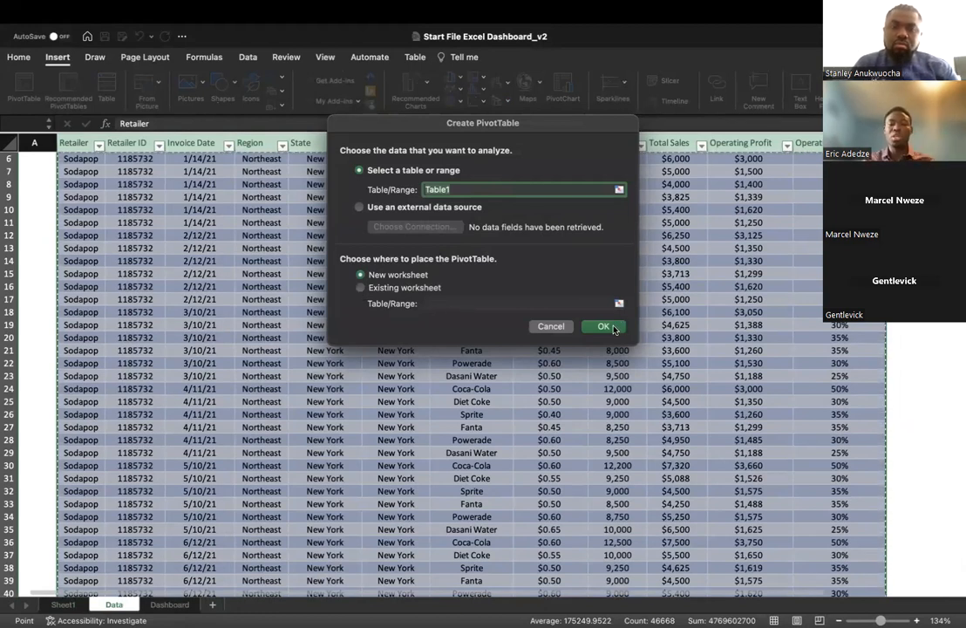
left_click(613, 328)
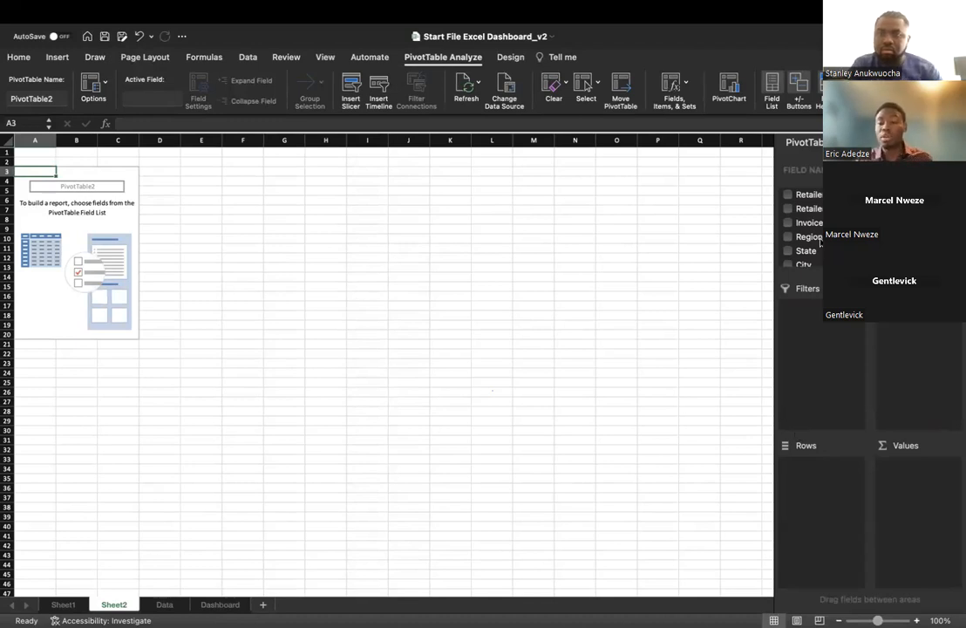
Step: Add the State field to the PivotTable's rows and check the list of states
scroll(800, 230, "down", 5)
scroll(800, 231, "up", 5)
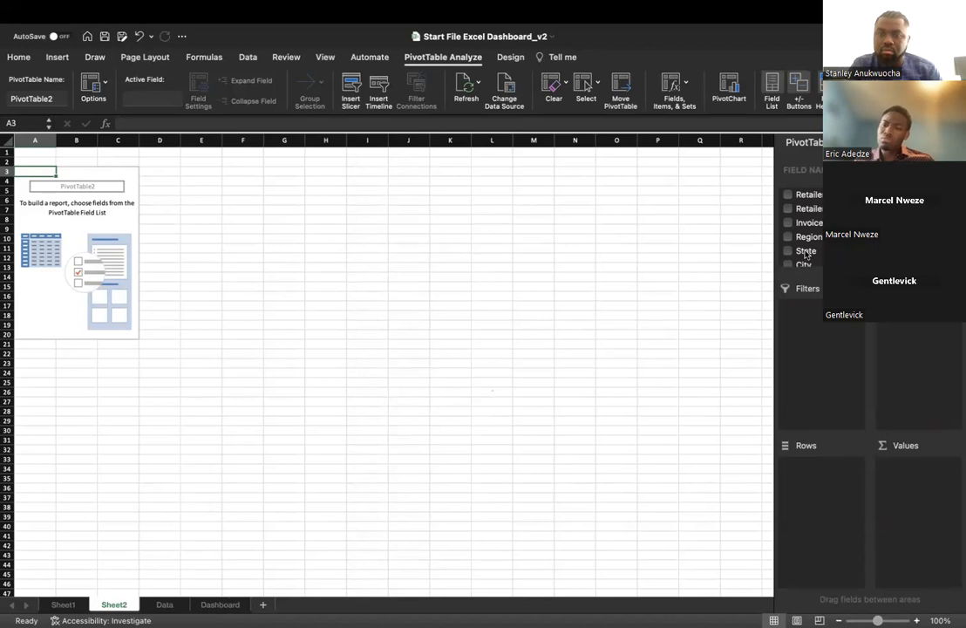
left_click_drag(805, 251, 821, 480)
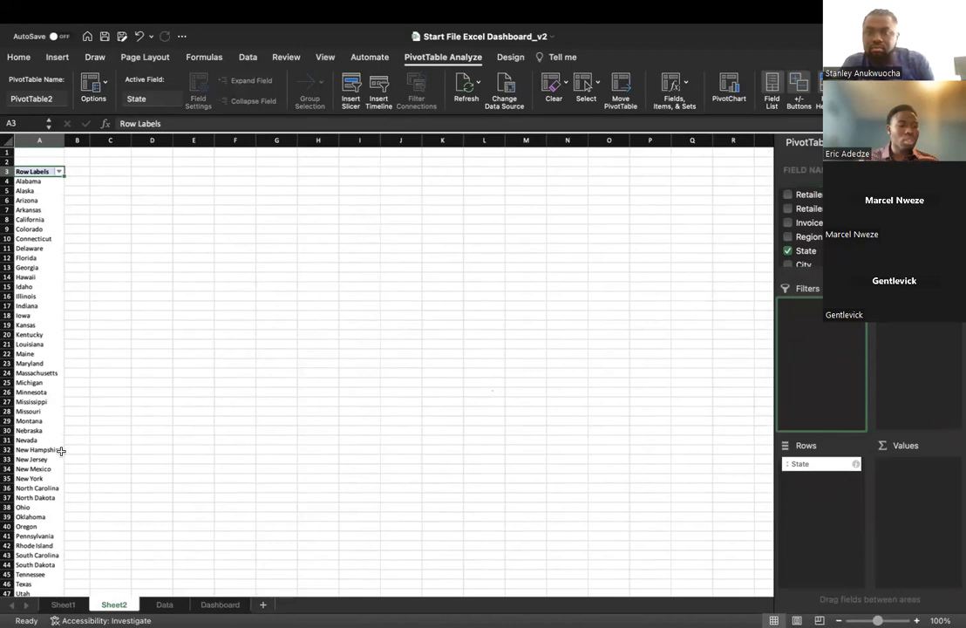
scroll(61, 450, "down", 6)
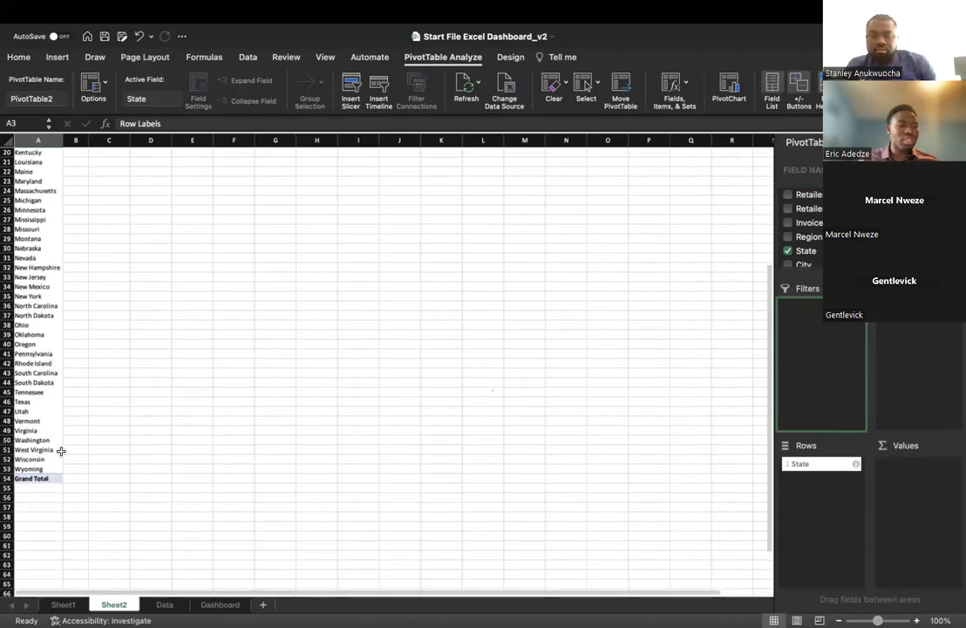
scroll(80, 437, "up", 6)
Step: Add the Total Sales field to the PivotTable's values as a sum
scroll(806, 227, "down", 2)
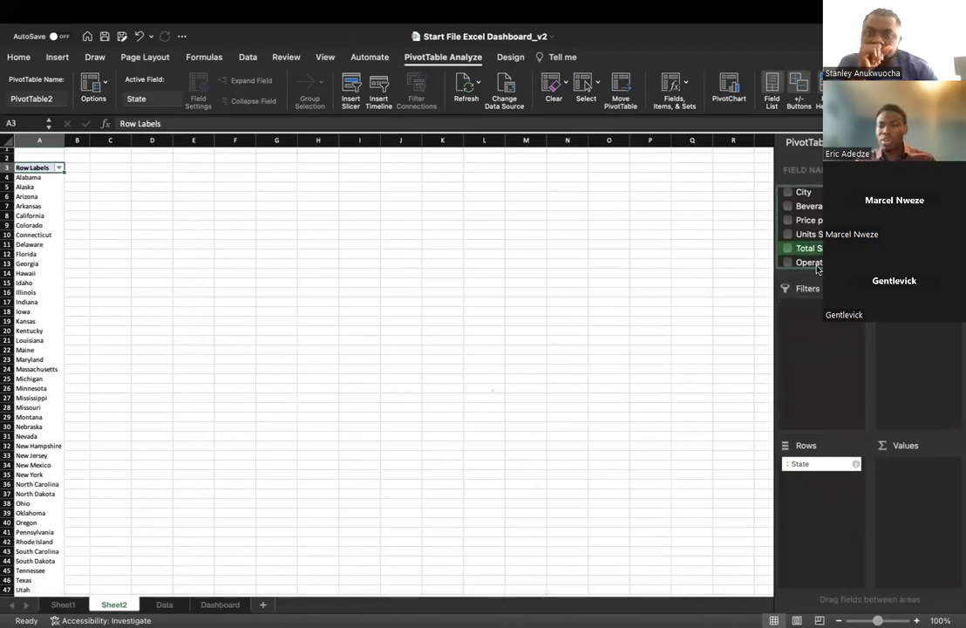
scroll(815, 240, "down", 1)
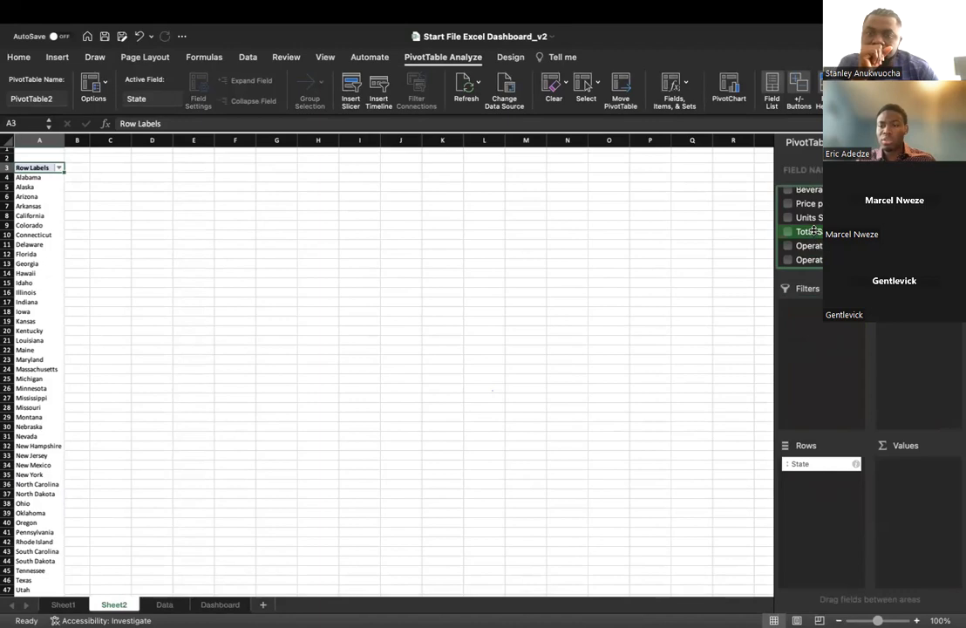
left_click_drag(812, 230, 911, 509)
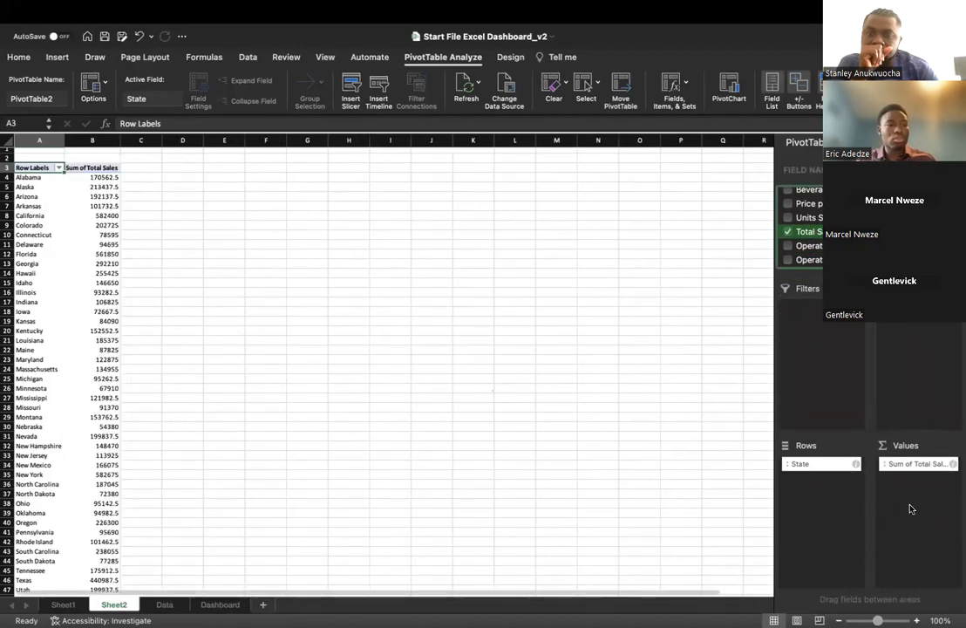
Step: Enlarge the sheet view and review the total sales per state from the first state through the Grand Total row
scroll(70, 225, "up", 5)
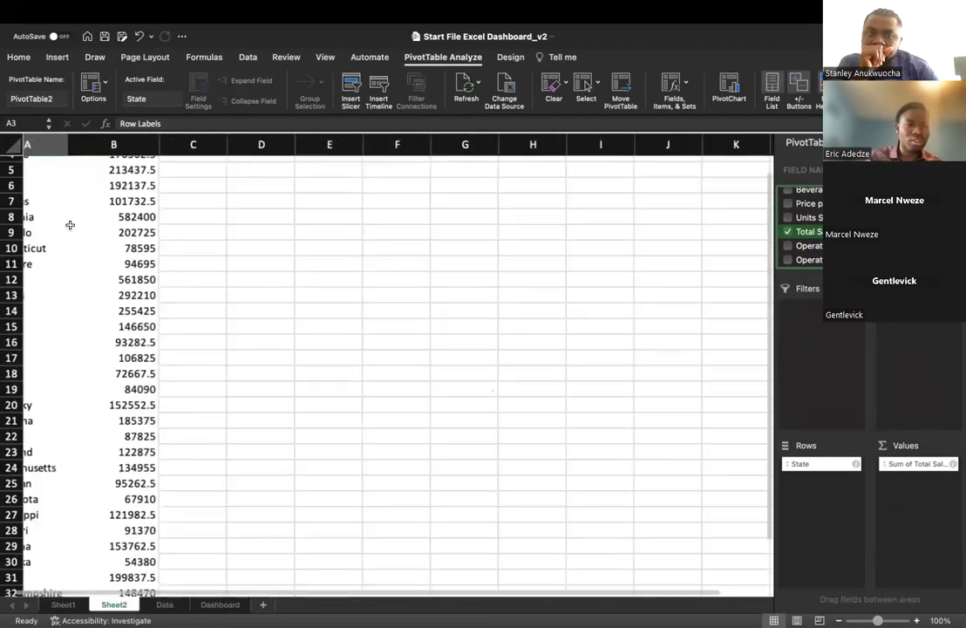
scroll(70, 225, "down", 11)
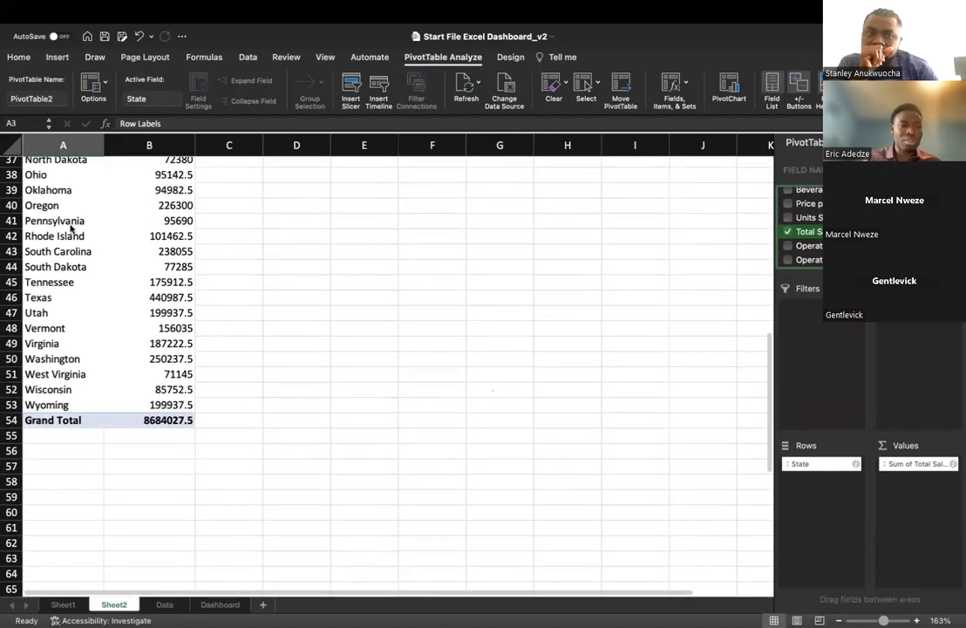
scroll(70, 228, "up", 5)
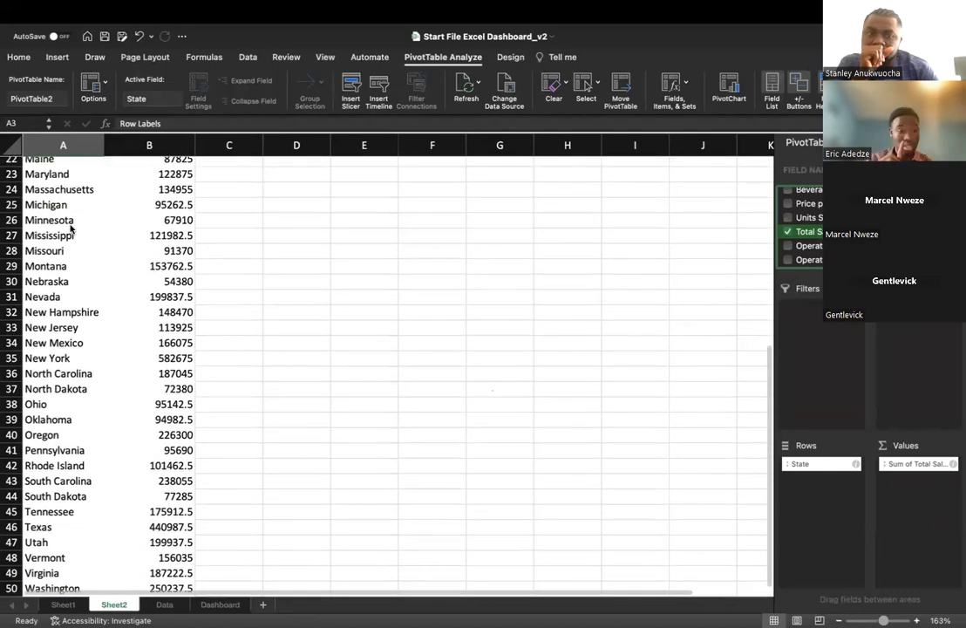
scroll(70, 229, "up", 6)
scroll(70, 228, "down", 5)
scroll(87, 227, "down", 7)
scroll(175, 286, "up", 9)
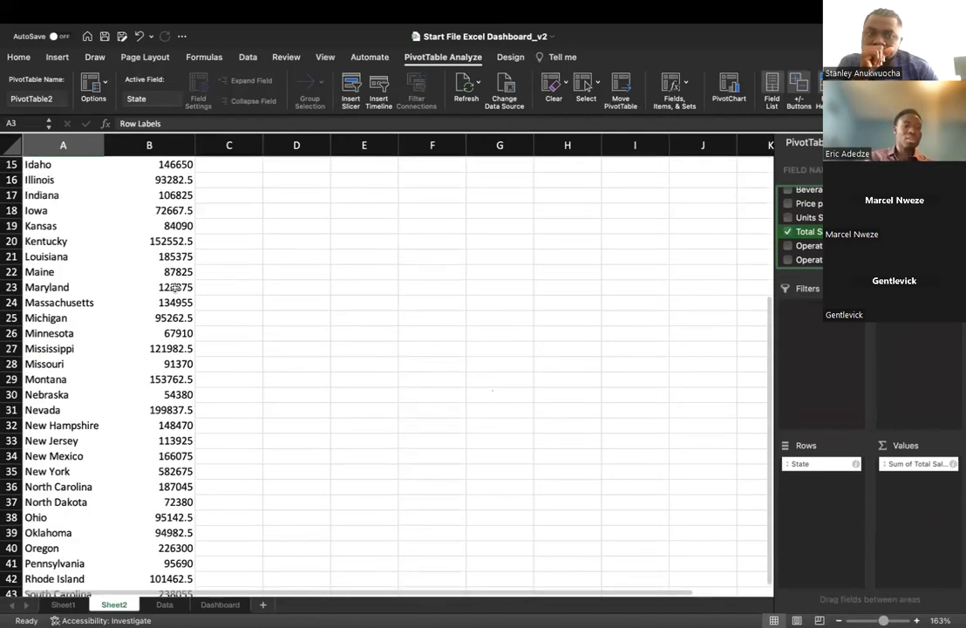
scroll(176, 287, "up", 5)
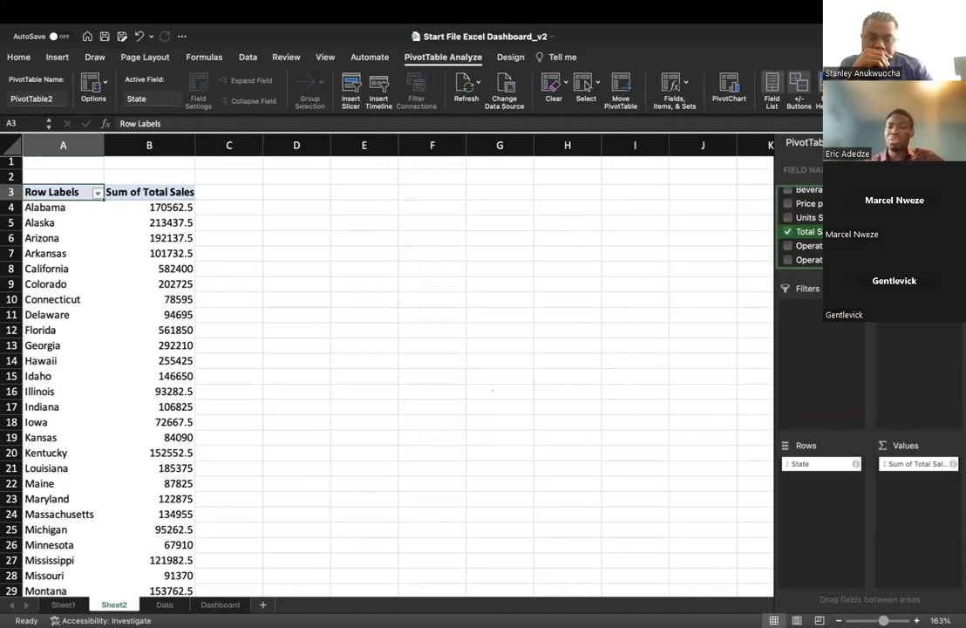
Step: Close the PivotTable field list and go back to the Data sheet
left_click(953, 142)
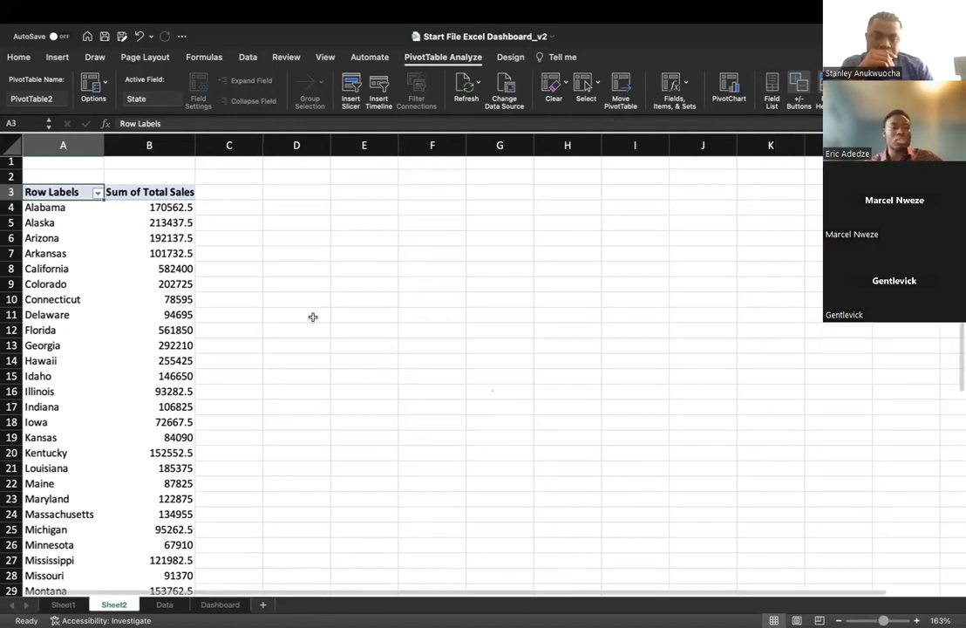
left_click(161, 604)
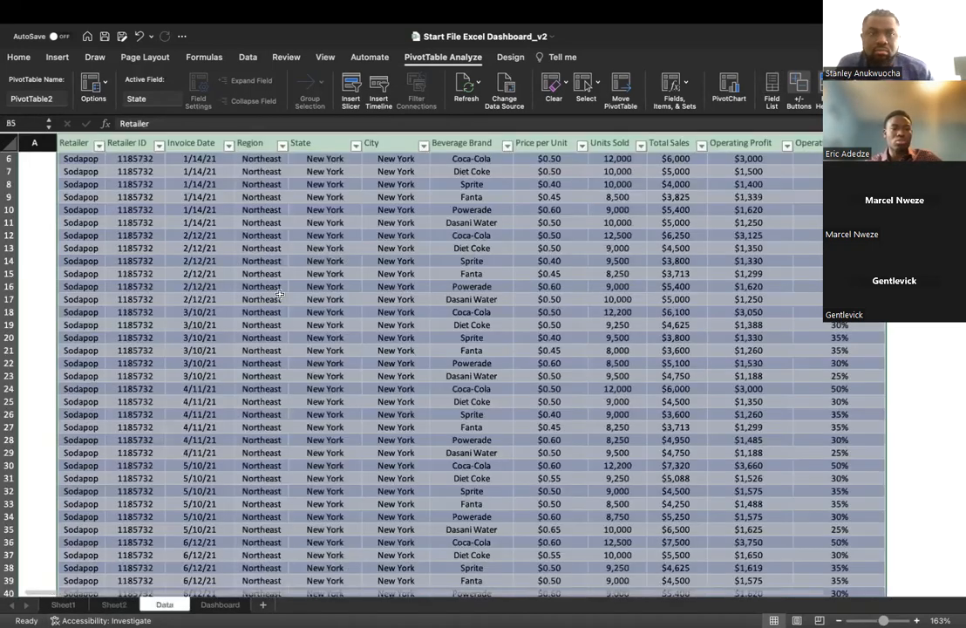
Step: Create a second PivotTable from Table1 in the existing worksheet Sheet2, starting at cell D3
left_click(58, 58)
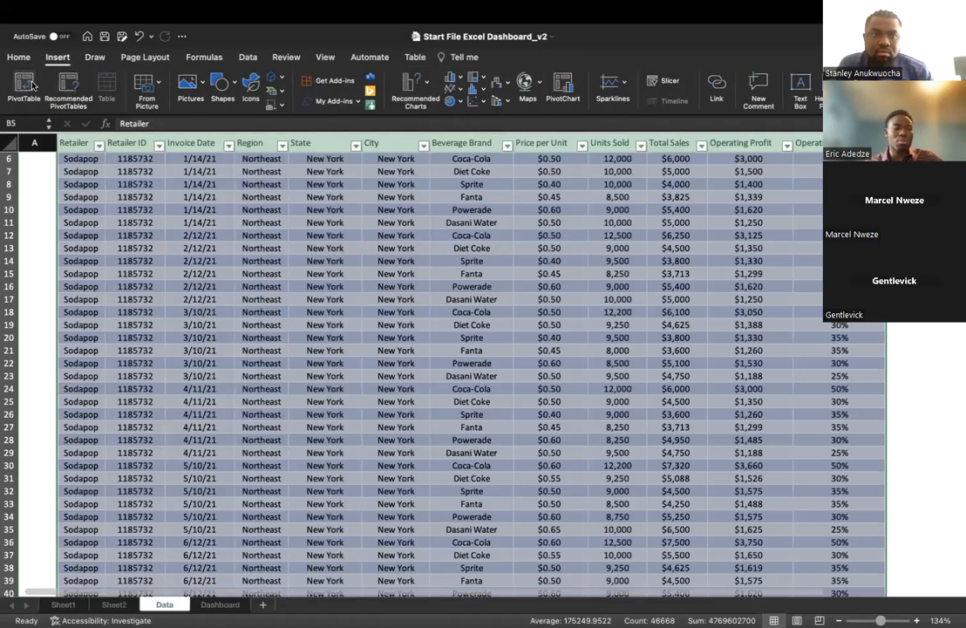
left_click(24, 86)
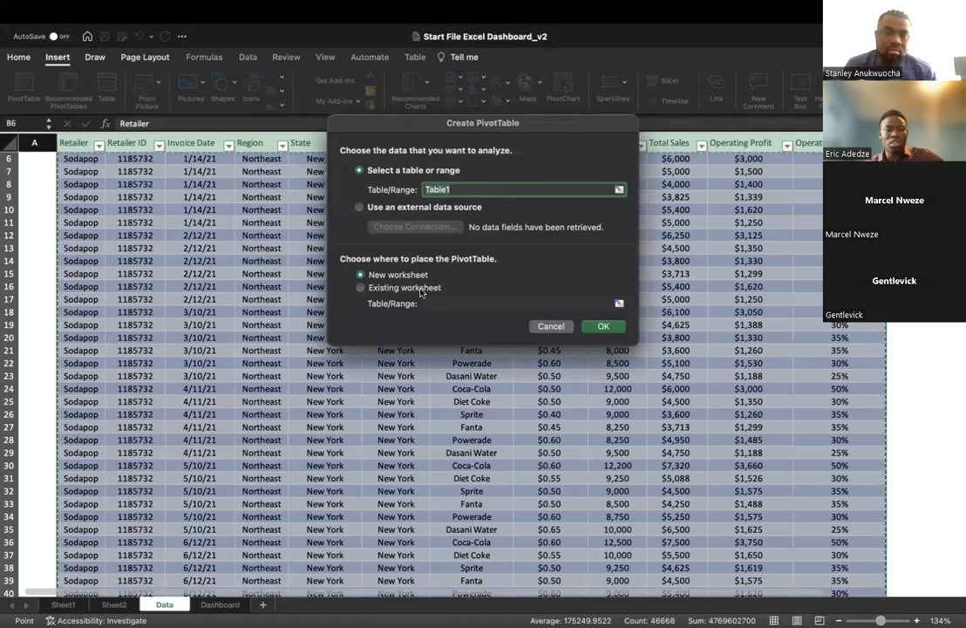
left_click(422, 290)
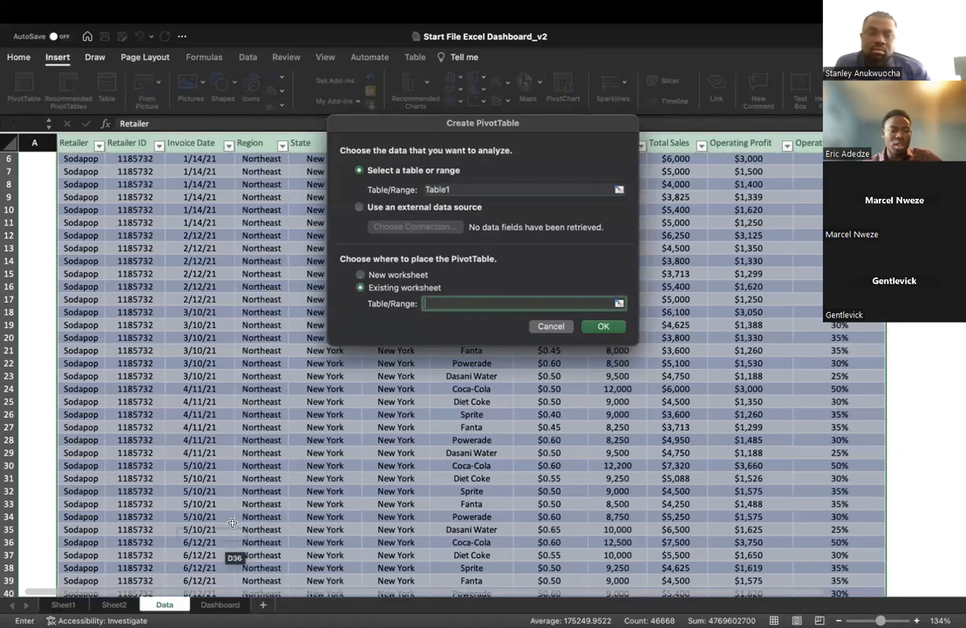
left_click(115, 604)
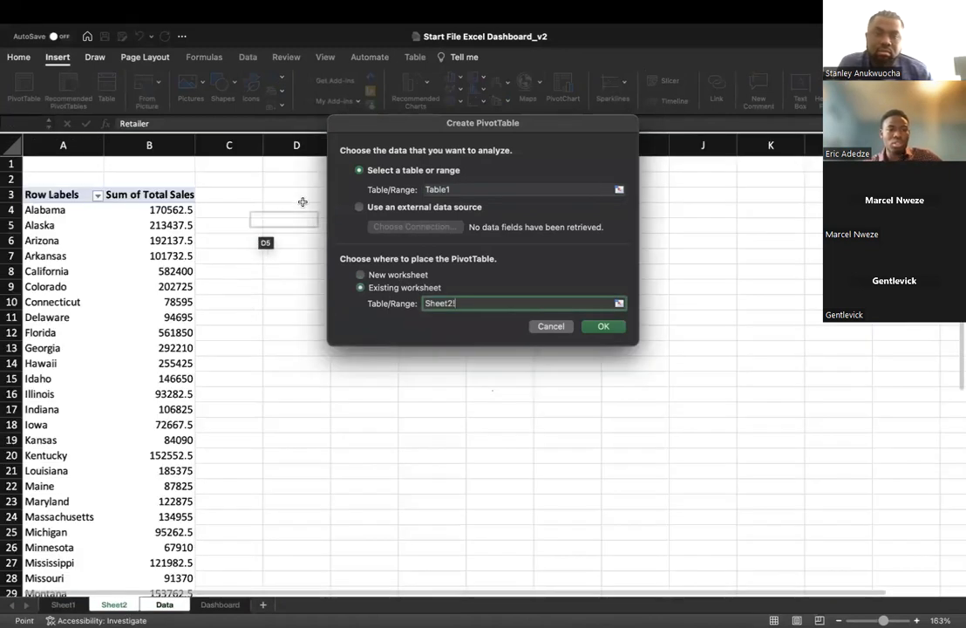
left_click(303, 194)
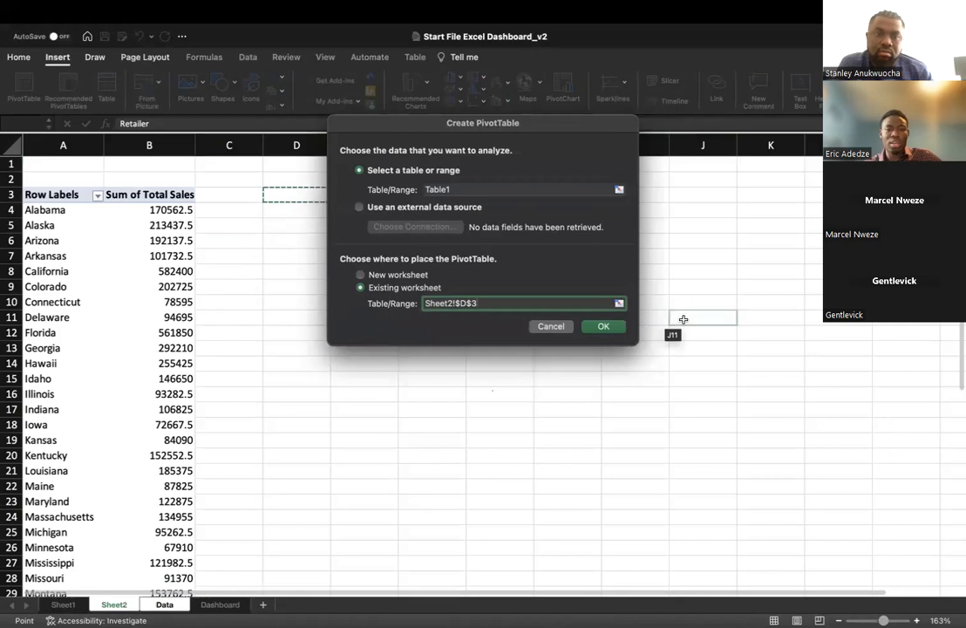
left_click(603, 327)
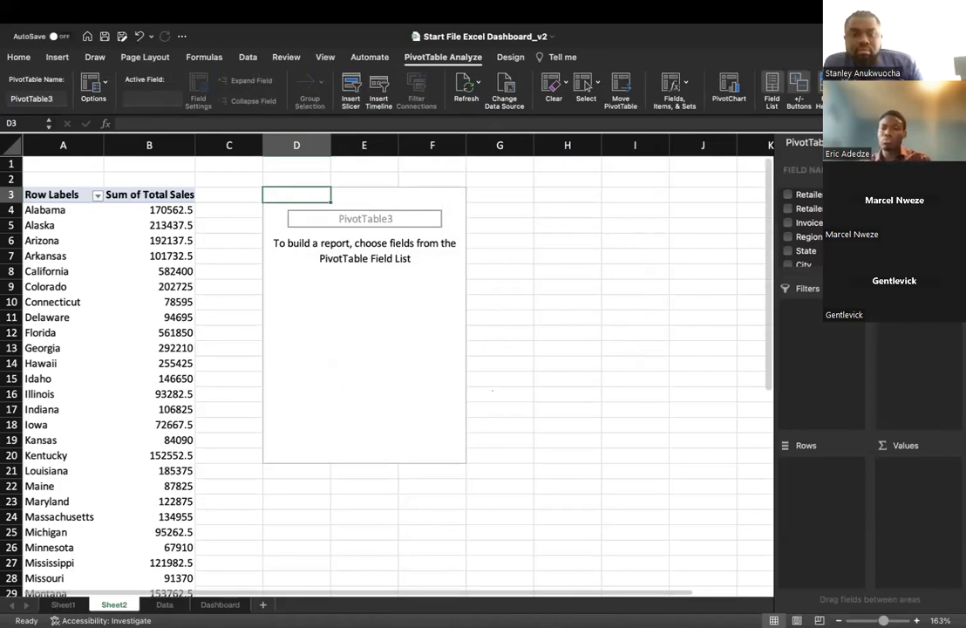
Step: Add Beverage Brand to the new PivotTable's rows and Total Sales to its values as a sum, and close the field list
scroll(802, 227, "down", 3)
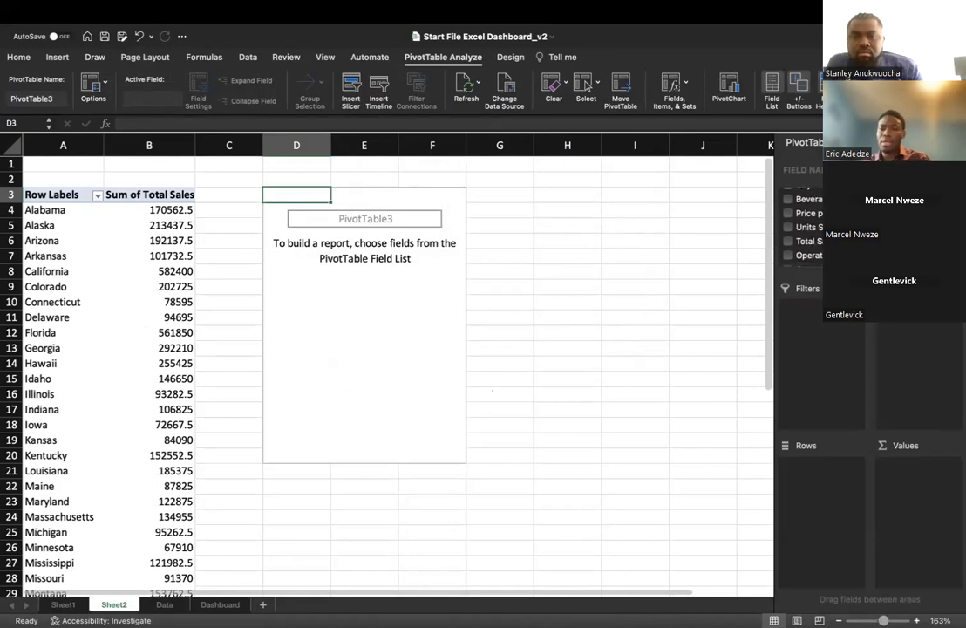
left_click_drag(808, 201, 820, 467)
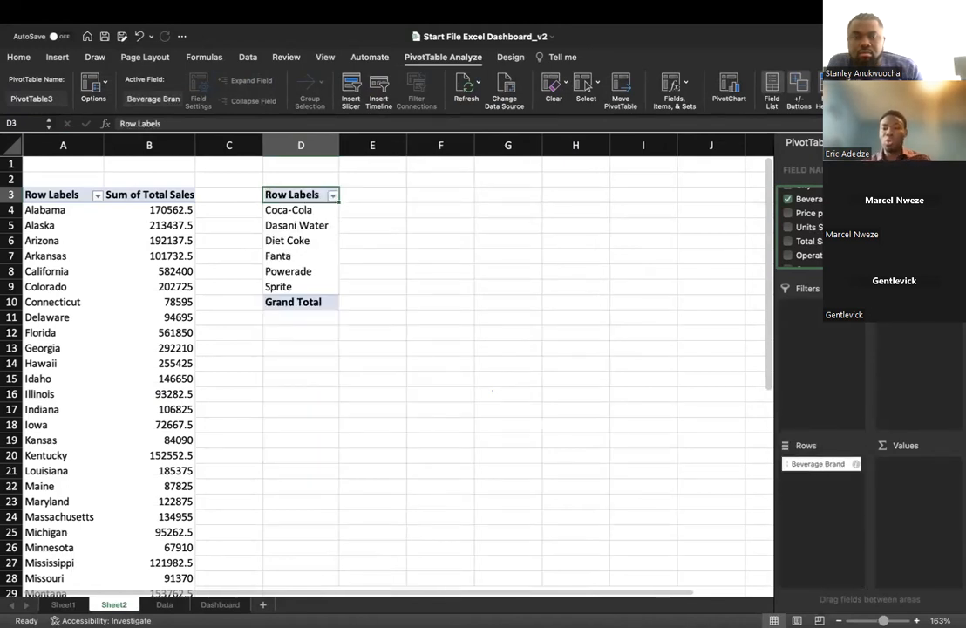
scroll(802, 226, "up", 1)
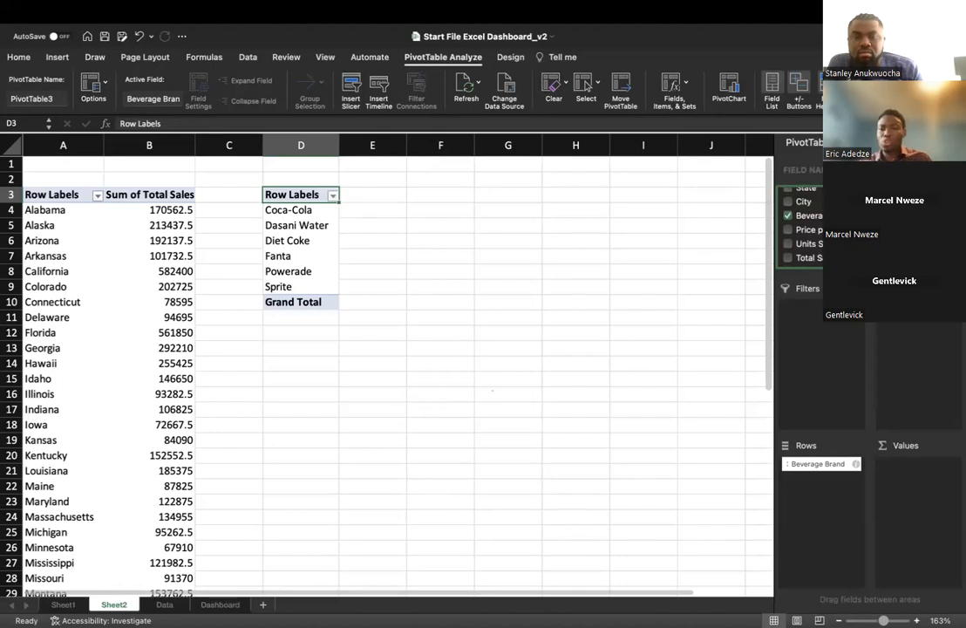
scroll(801, 227, "down", 1)
left_click_drag(806, 237, 939, 505)
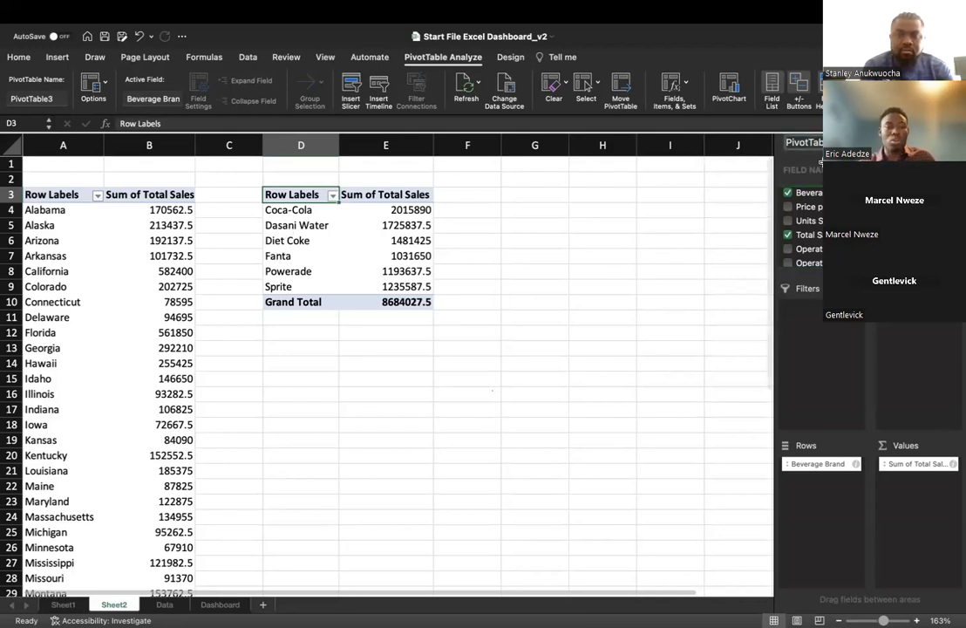
left_click(954, 142)
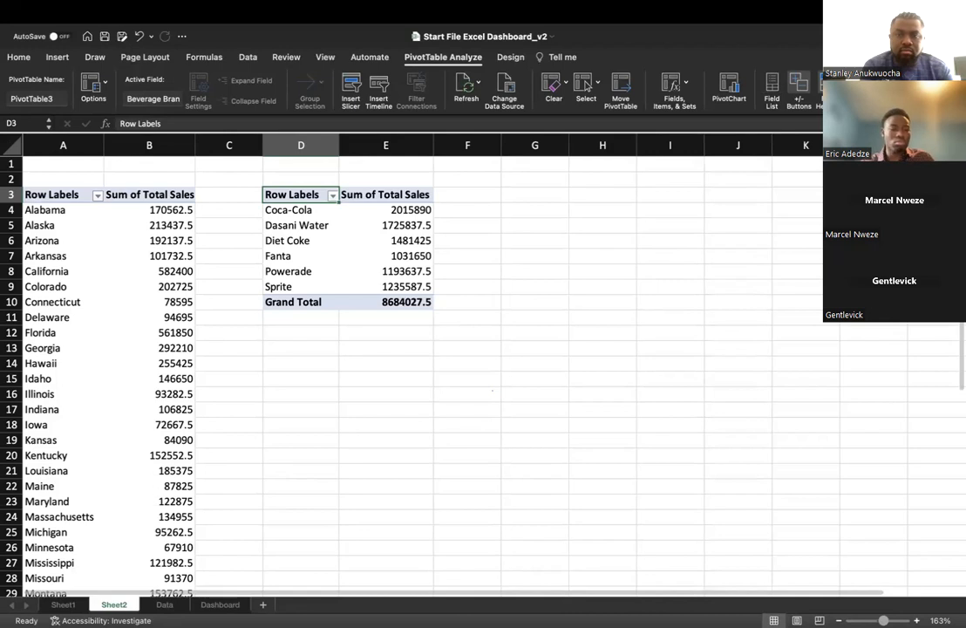
Step: Create another PivotTable from the Data sheet's Table1 in the existing worksheet Sheet2, starting at cell G3
left_click(164, 604)
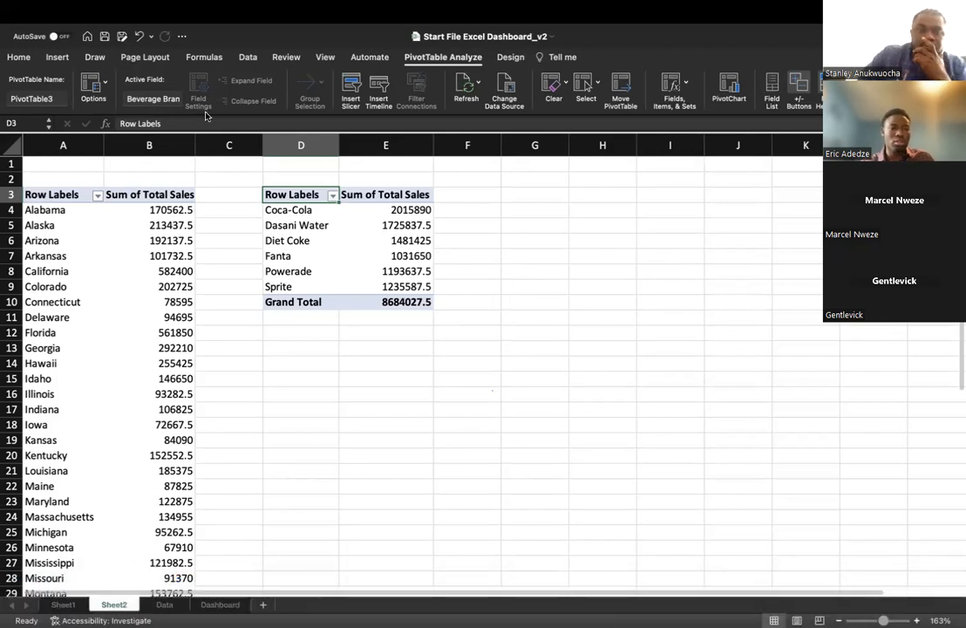
left_click(57, 58)
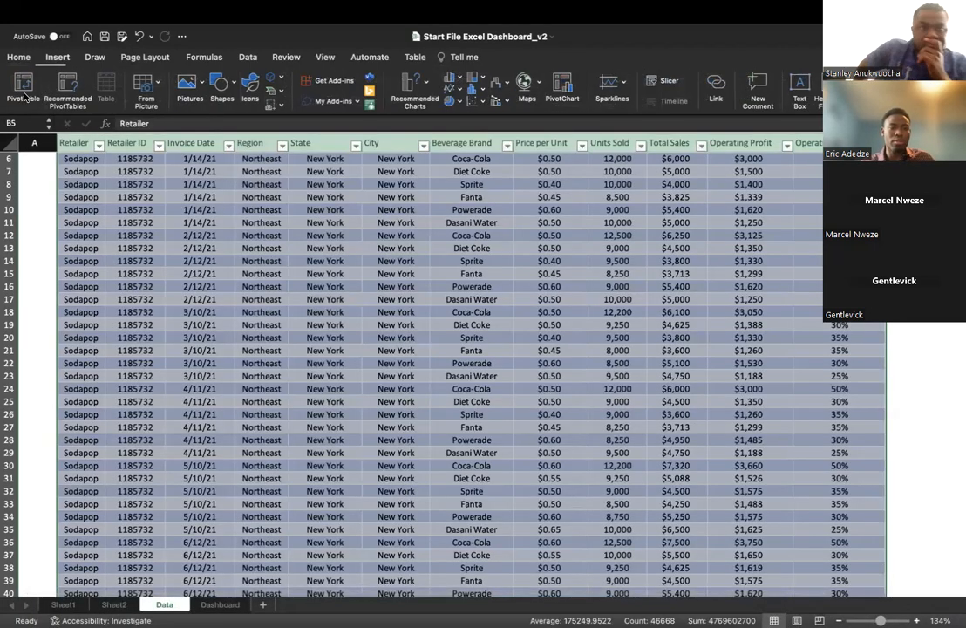
left_click(21, 84)
left_click(392, 288)
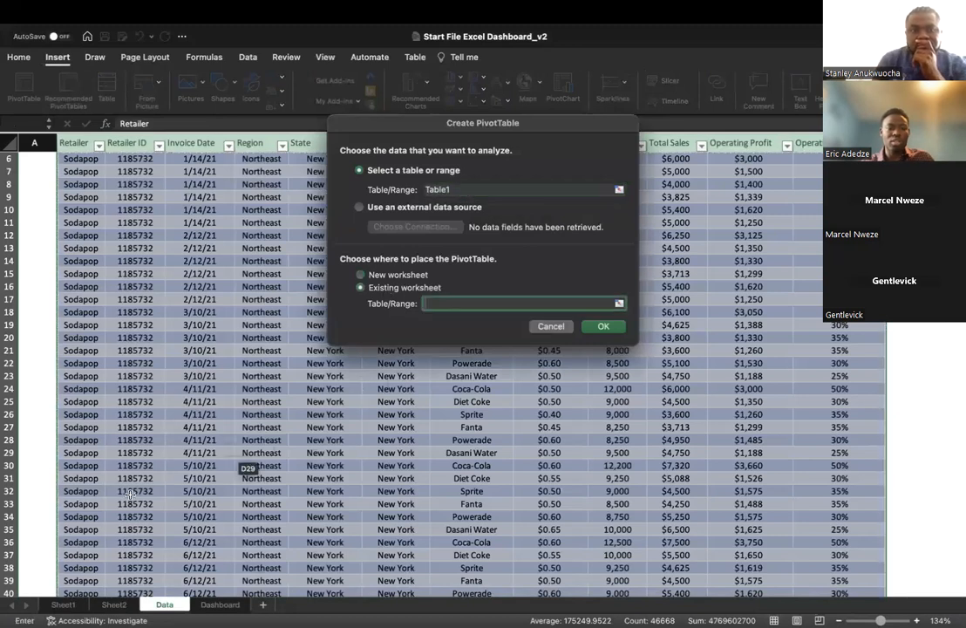
left_click(114, 604)
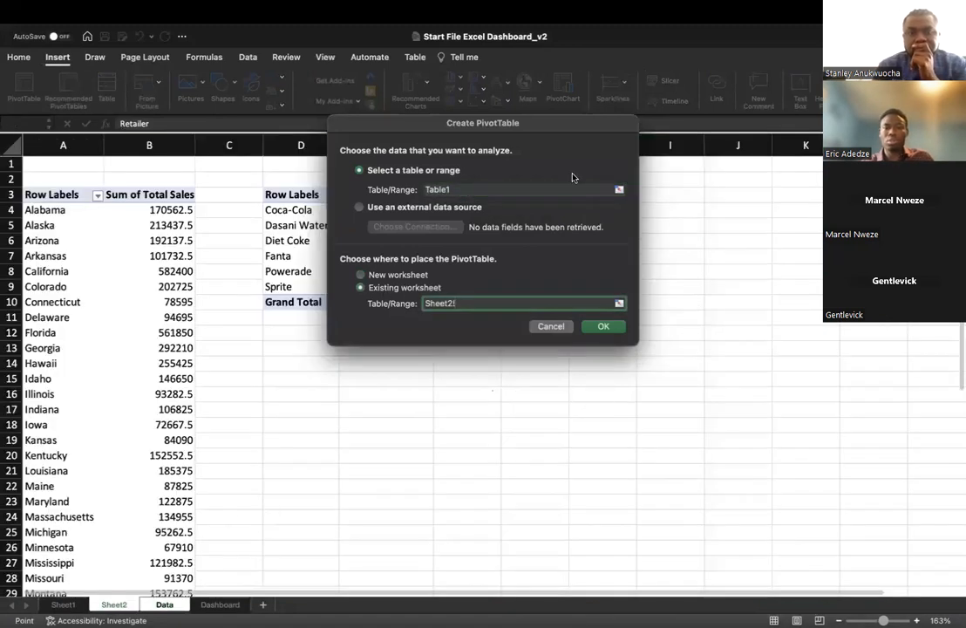
left_click_drag(556, 124, 853, 161)
left_click_drag(784, 159, 860, 165)
left_click(523, 210)
left_click(521, 195)
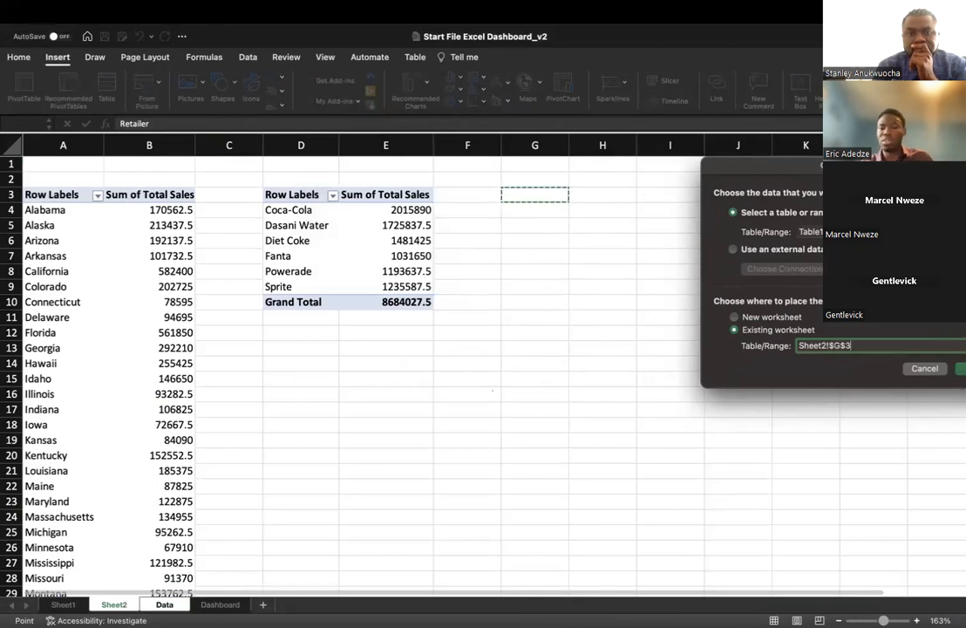
left_click_drag(909, 165, 723, 166)
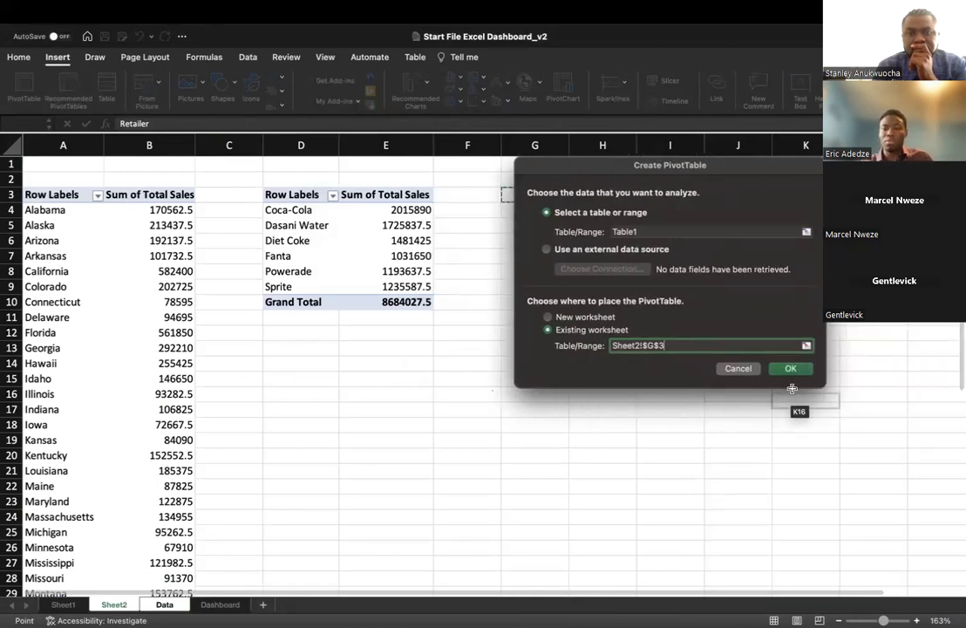
left_click(793, 371)
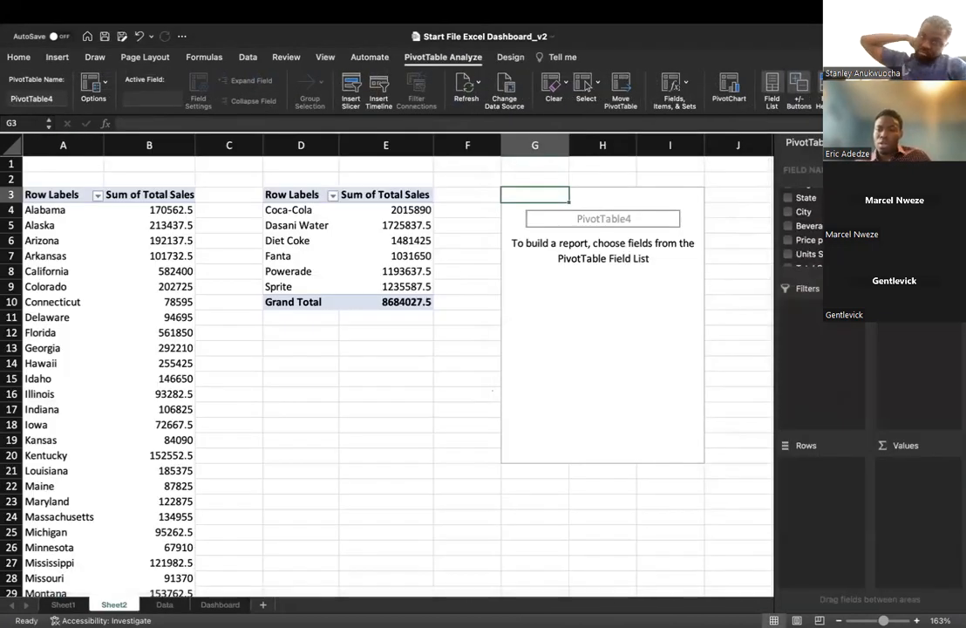
Step: Add Price per Unit and Units Sold as sums to the values of the PivotTable at G3
left_click_drag(809, 240, 910, 475)
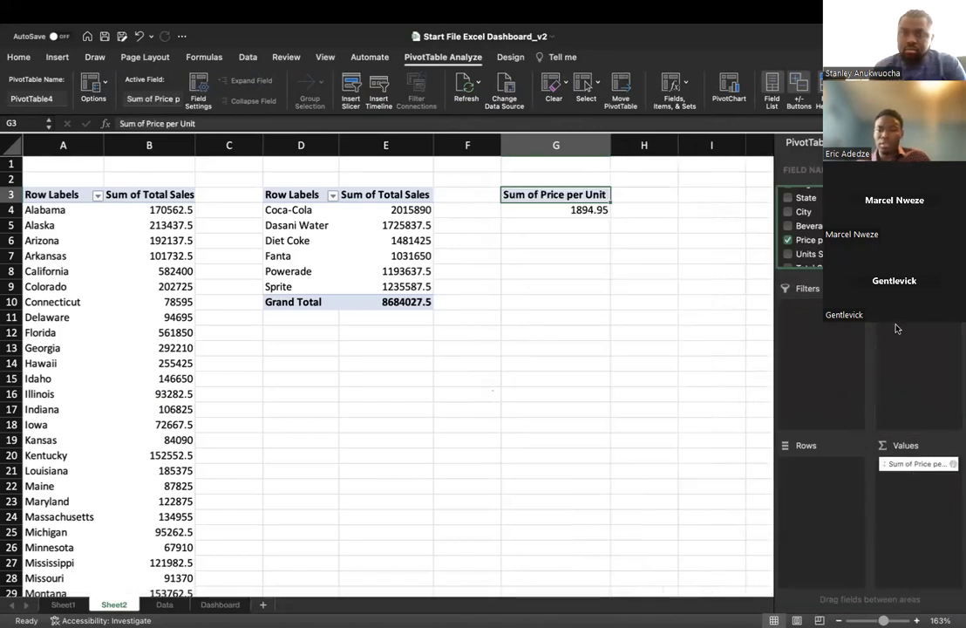
scroll(806, 227, "down", 2)
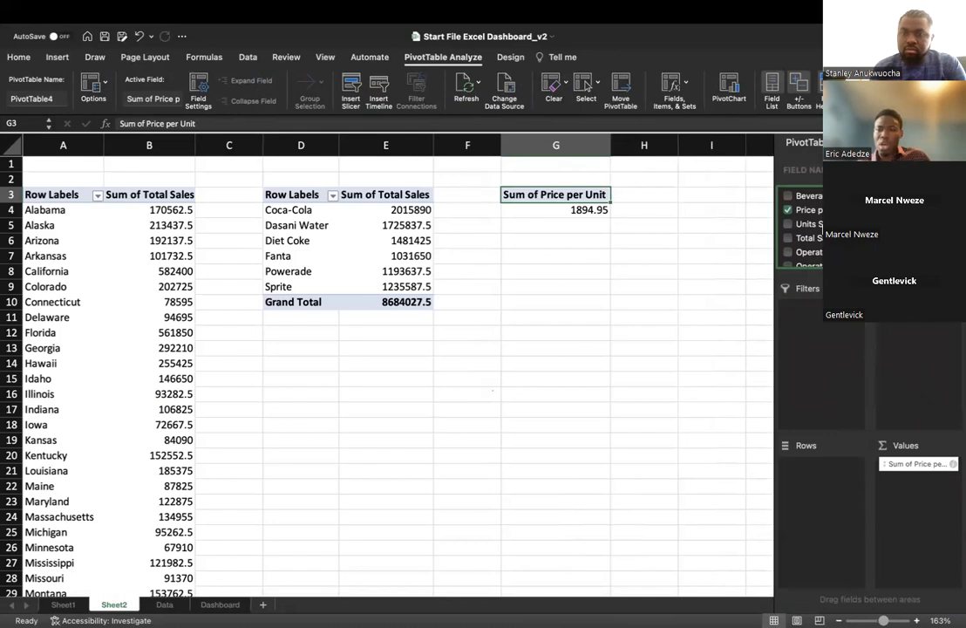
left_click_drag(815, 223, 927, 516)
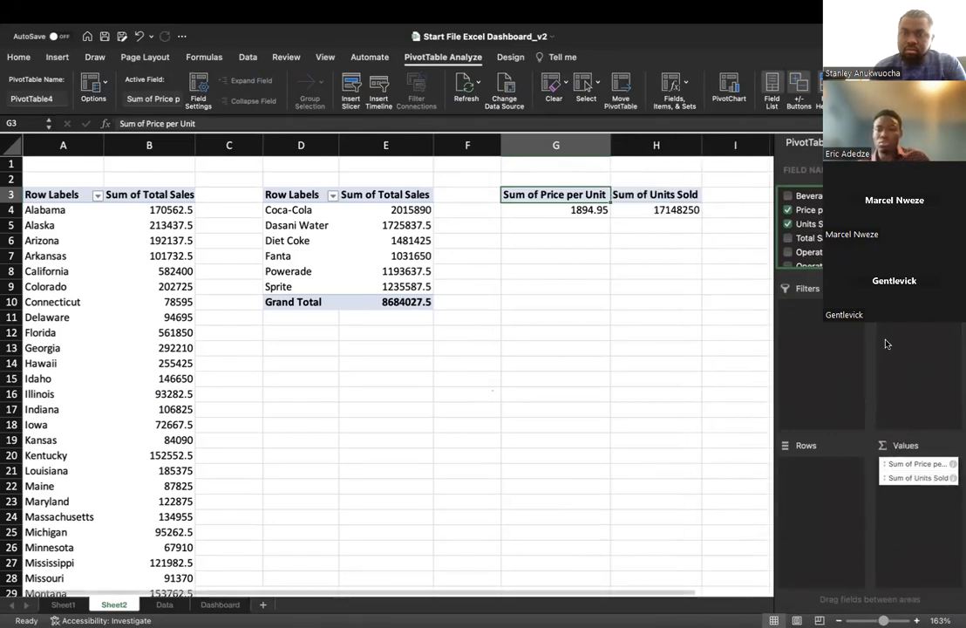
Step: Add the Region field to the rows of the PivotTable at G3
scroll(806, 226, "up", 5)
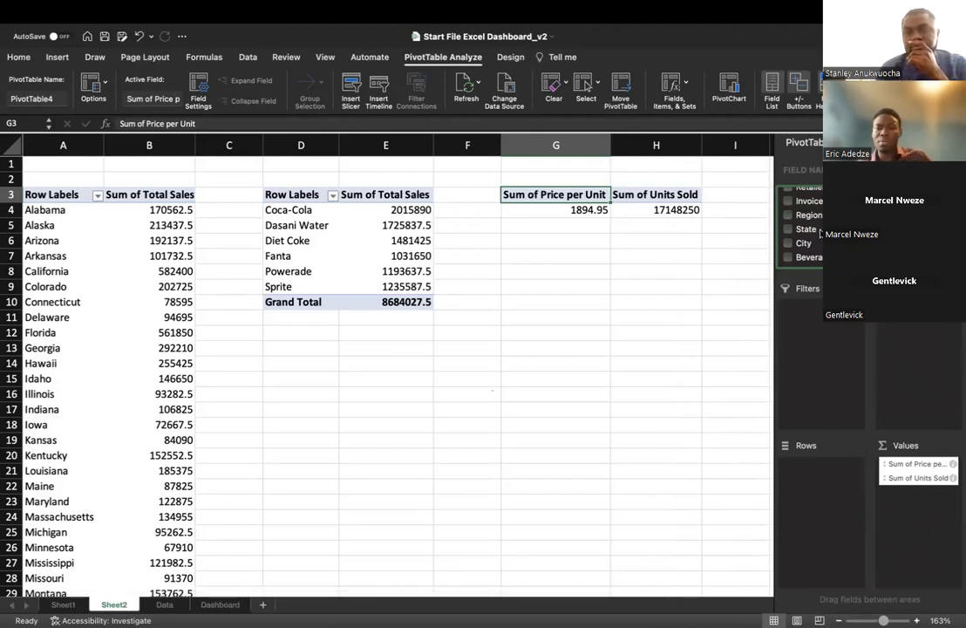
left_click_drag(806, 242, 614, 410)
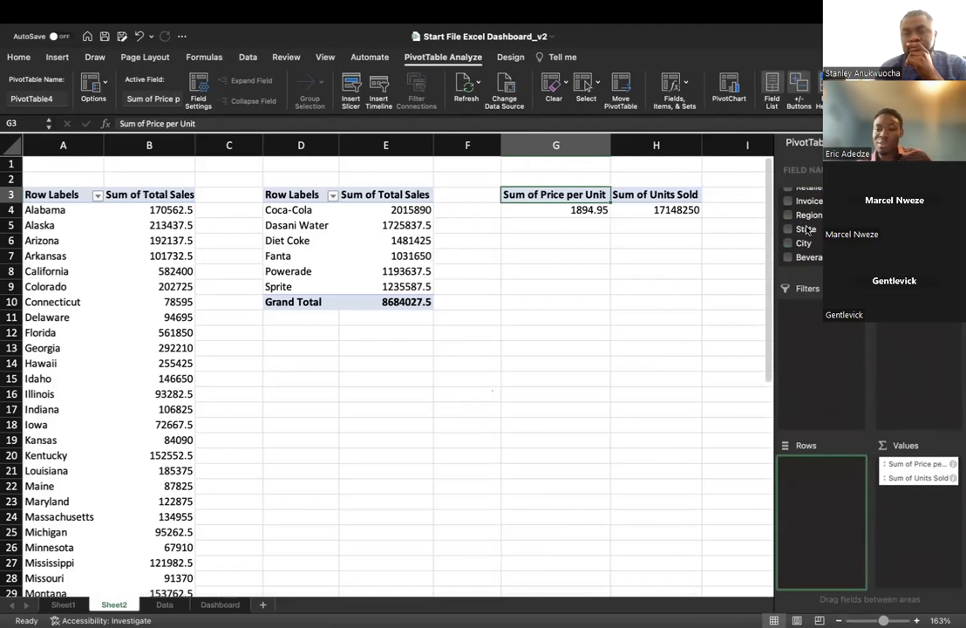
left_click_drag(809, 216, 567, 399)
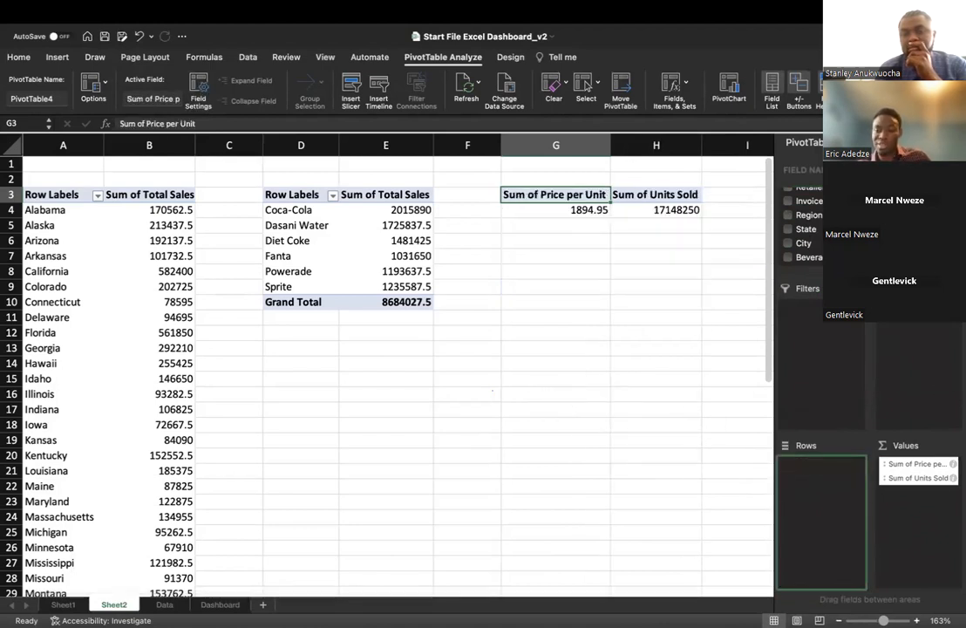
left_click_drag(817, 218, 831, 505)
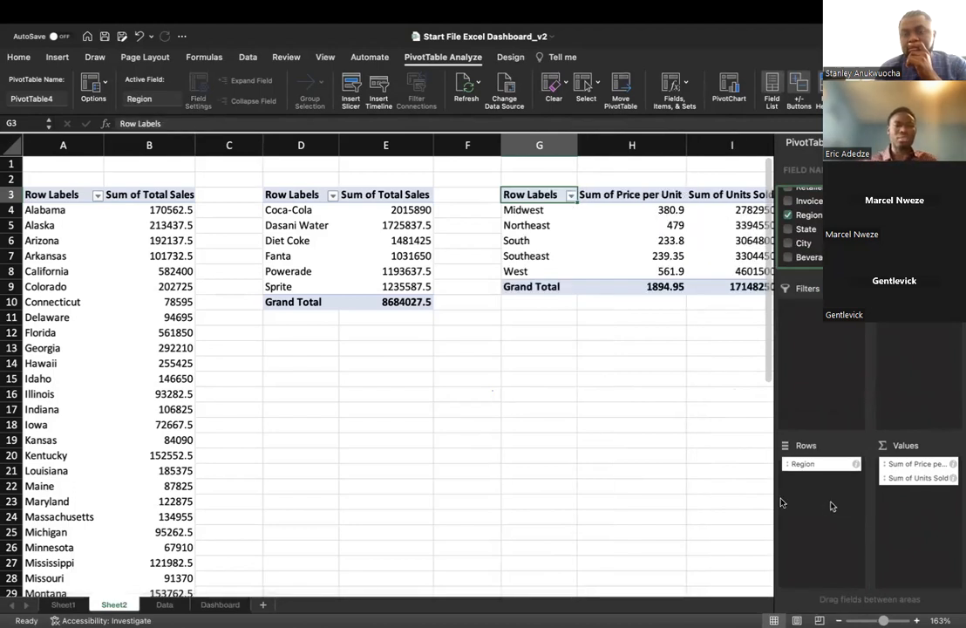
Step: Review the price per unit and units sold by region and the remaining fields, and close the PivotTable field list
scroll(393, 420, "right", 2)
scroll(393, 420, "right", 1)
scroll(393, 420, "up", 1)
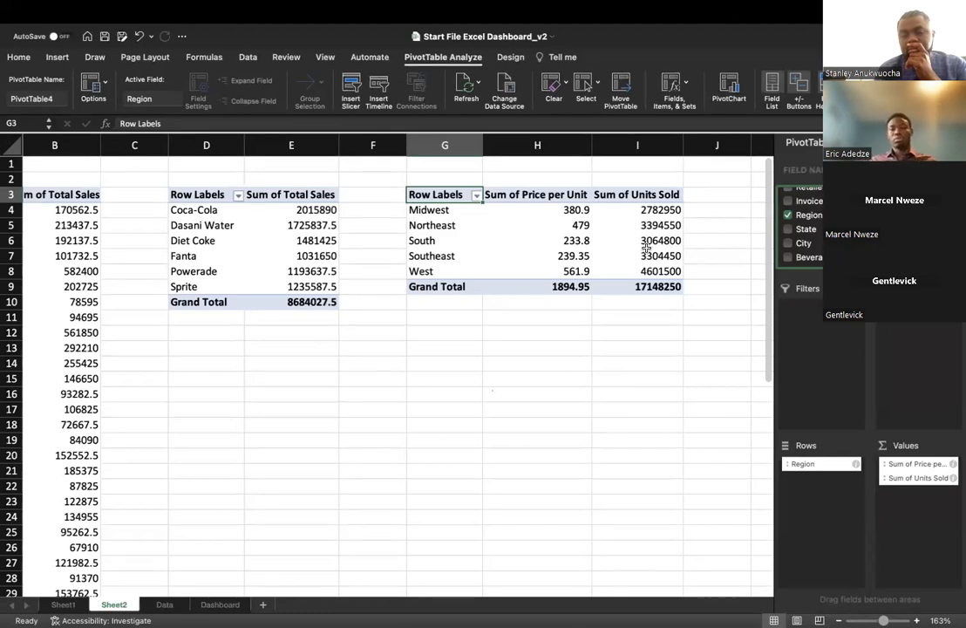
scroll(810, 228, "down", 3)
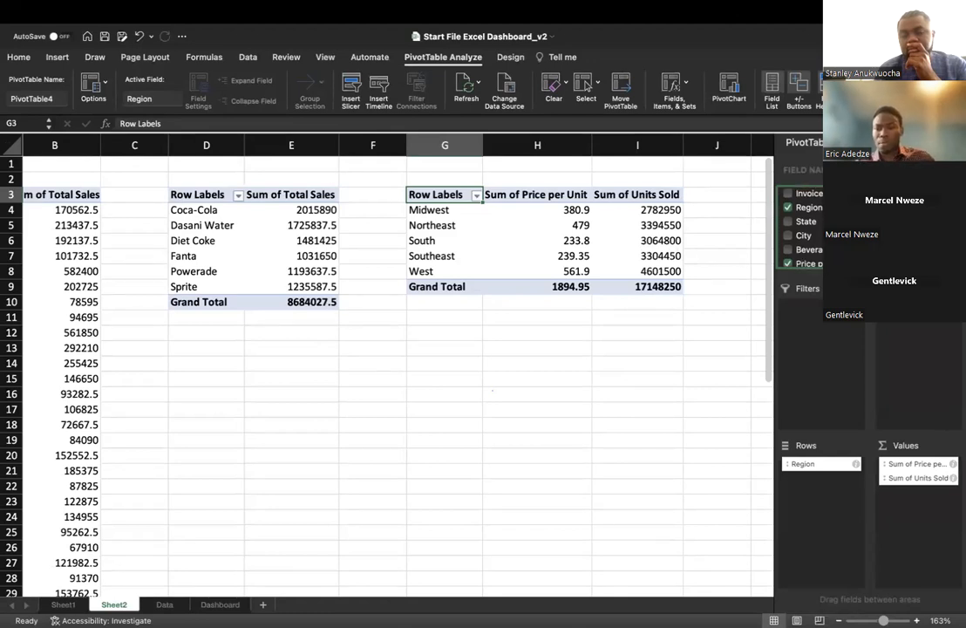
scroll(810, 228, "down", 1)
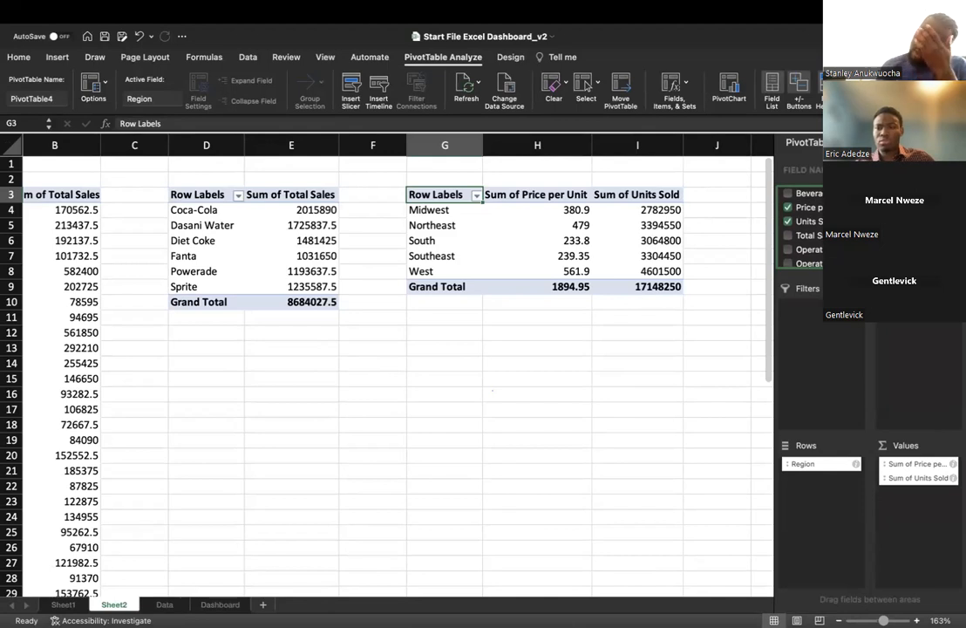
scroll(810, 227, "down", 1)
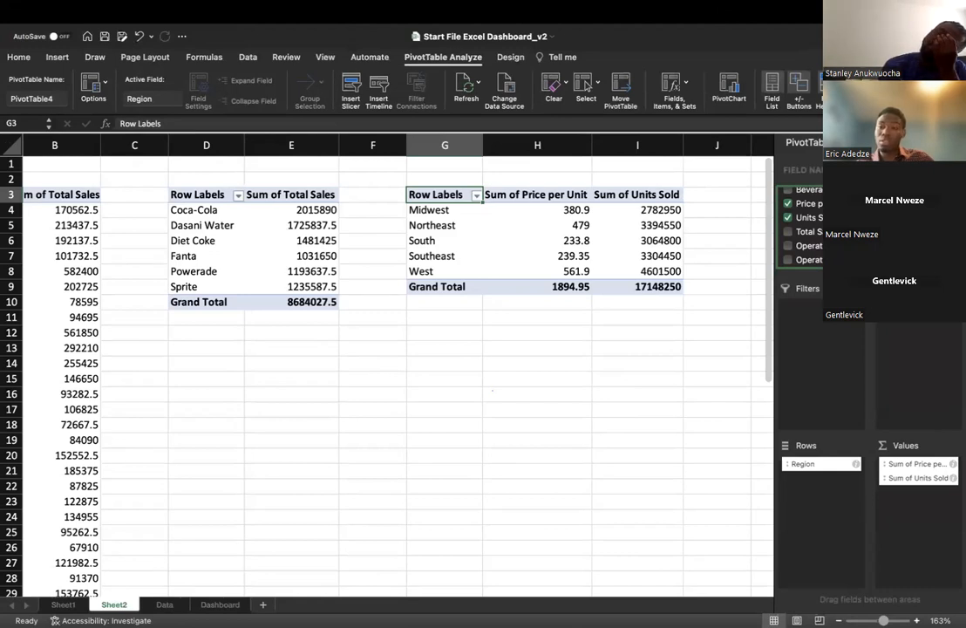
left_click(953, 142)
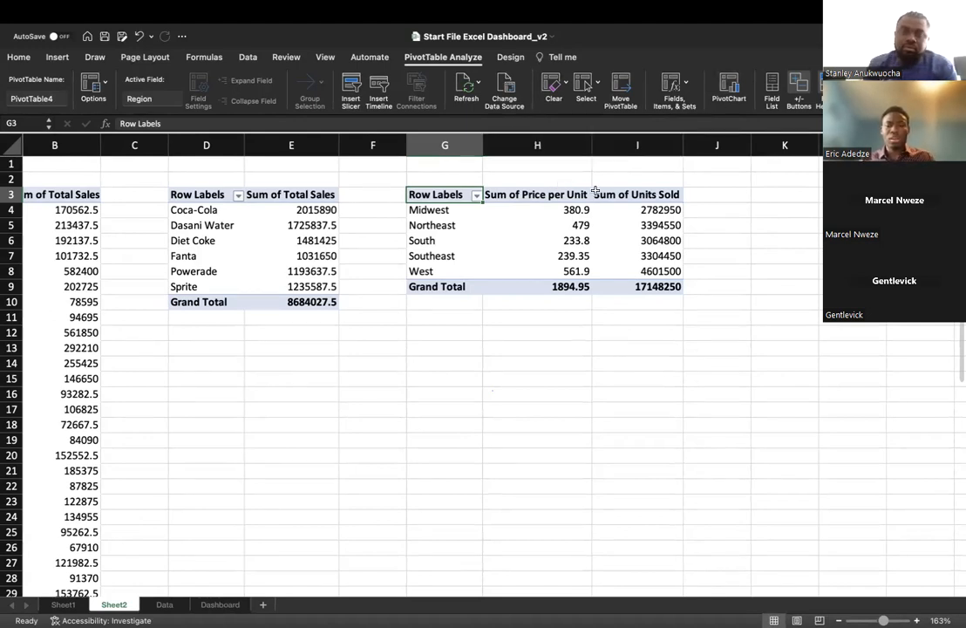
scroll(375, 219, "left", 3)
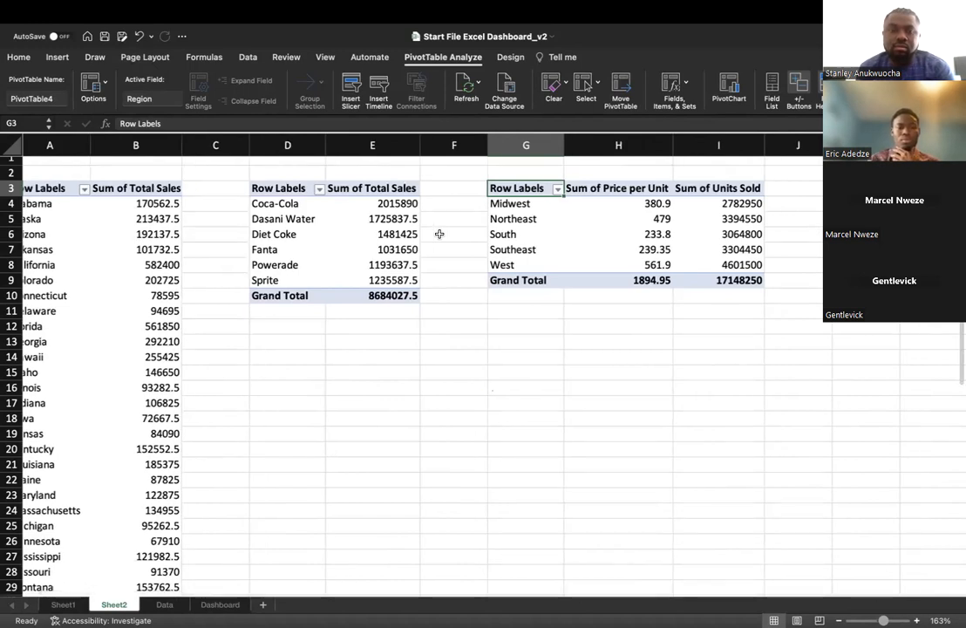
Step: Look over the Dashboard sheet's empty area and the Data sheet, and return to the PivotTables on Sheet2
left_click(221, 606)
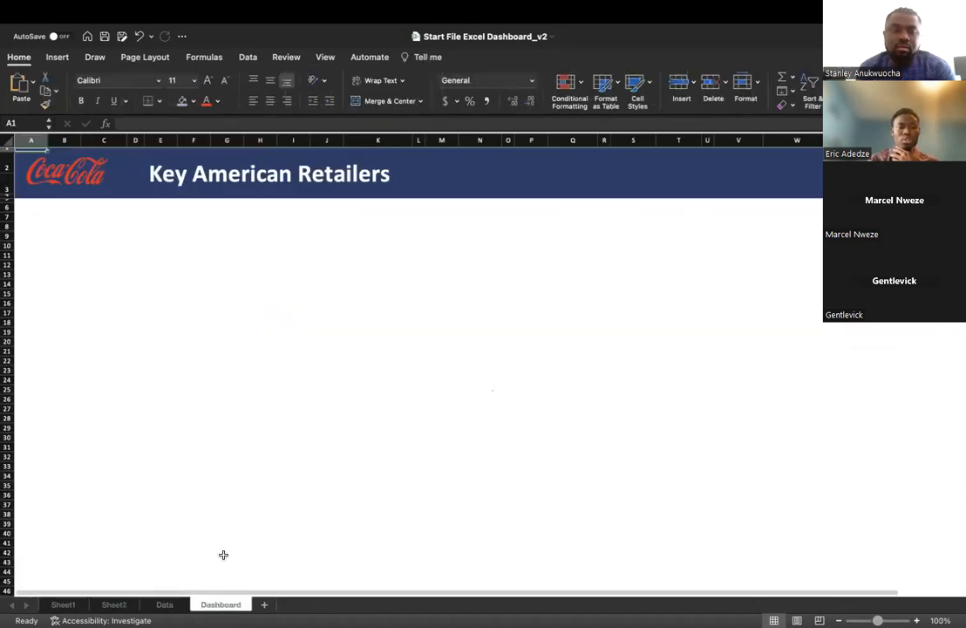
left_click(83, 216)
left_click(50, 245)
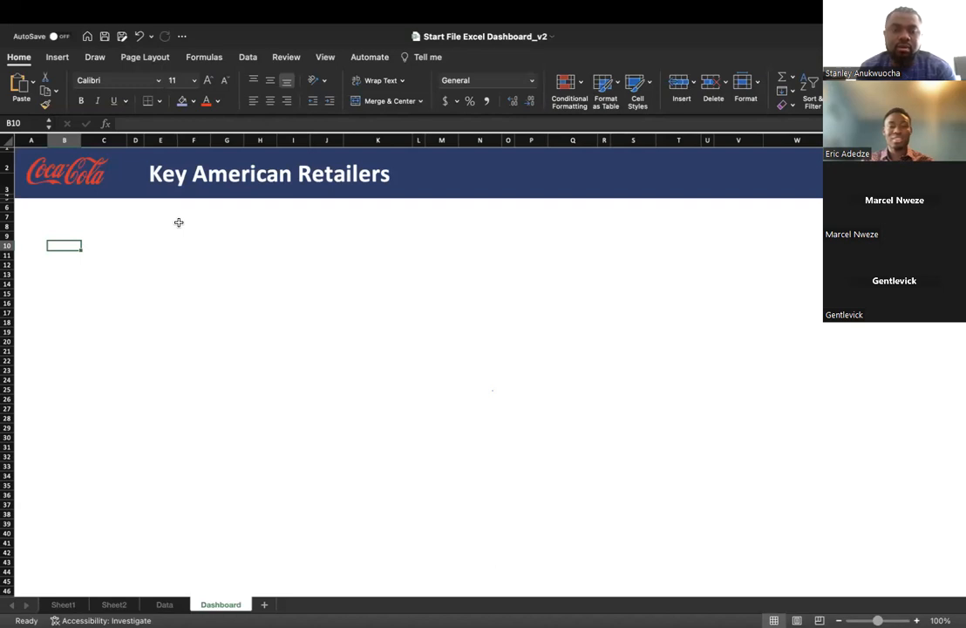
left_click(166, 605)
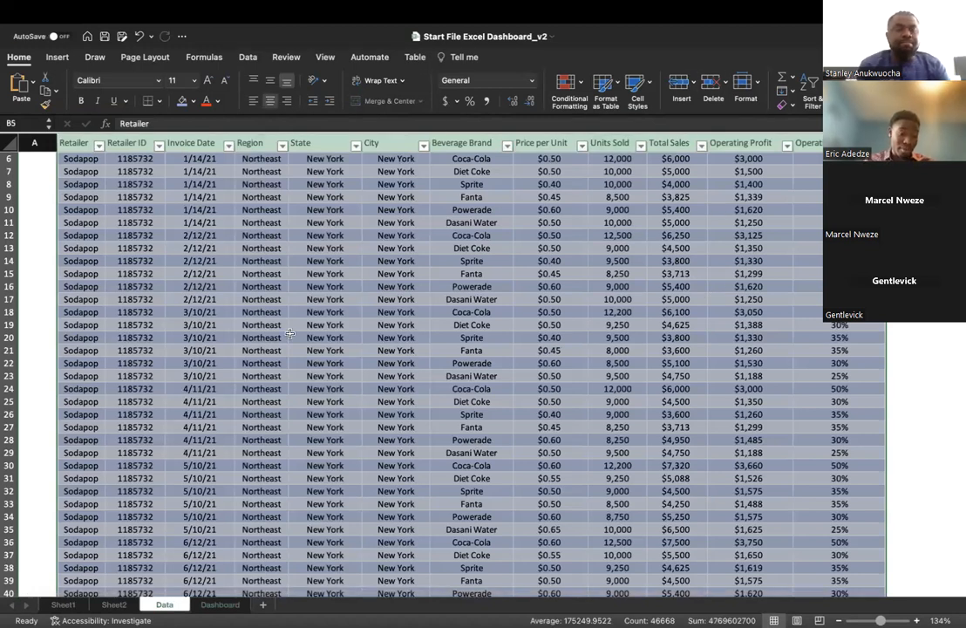
left_click(112, 605)
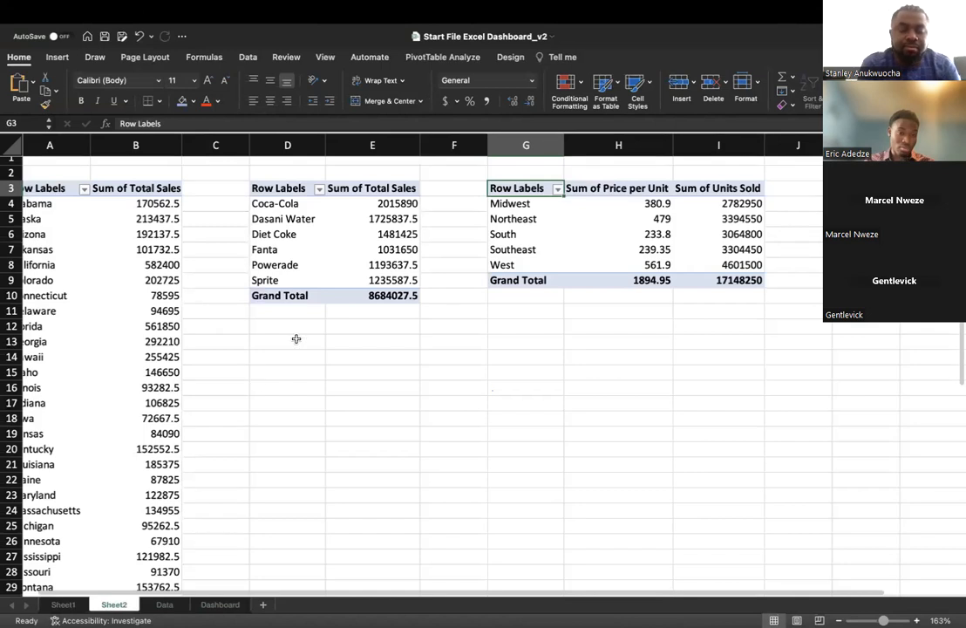
Step: Insert a clustered column PivotChart of total sales by beverage brand from the PivotTable at D3
left_click(293, 415)
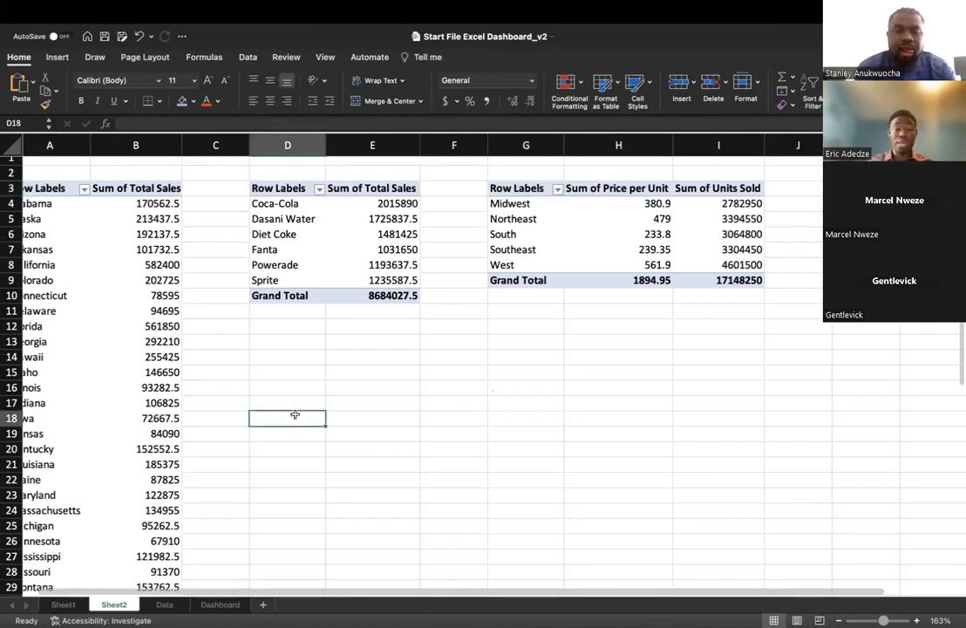
left_click(527, 186)
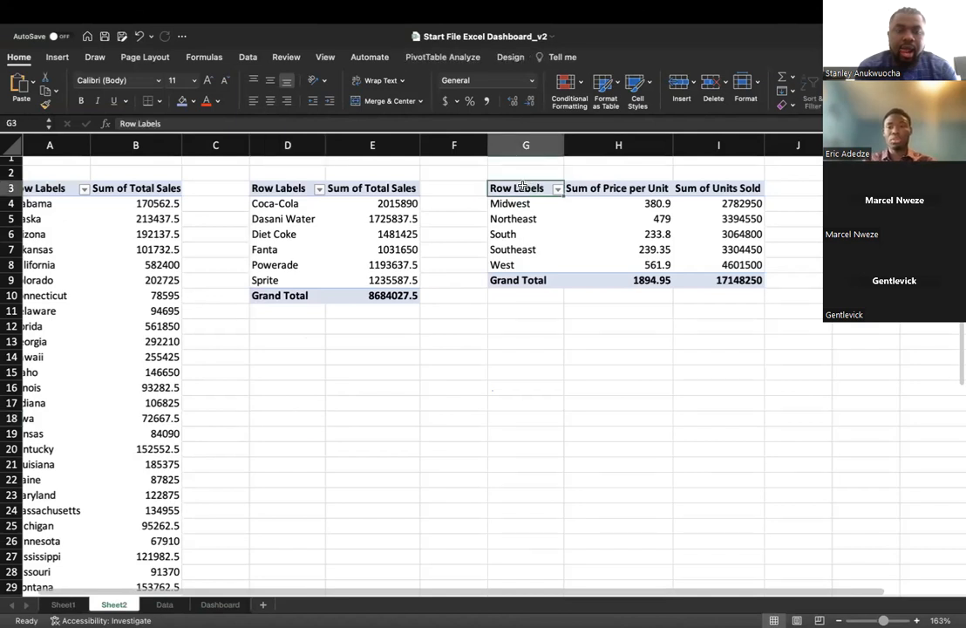
left_click_drag(266, 189, 357, 294)
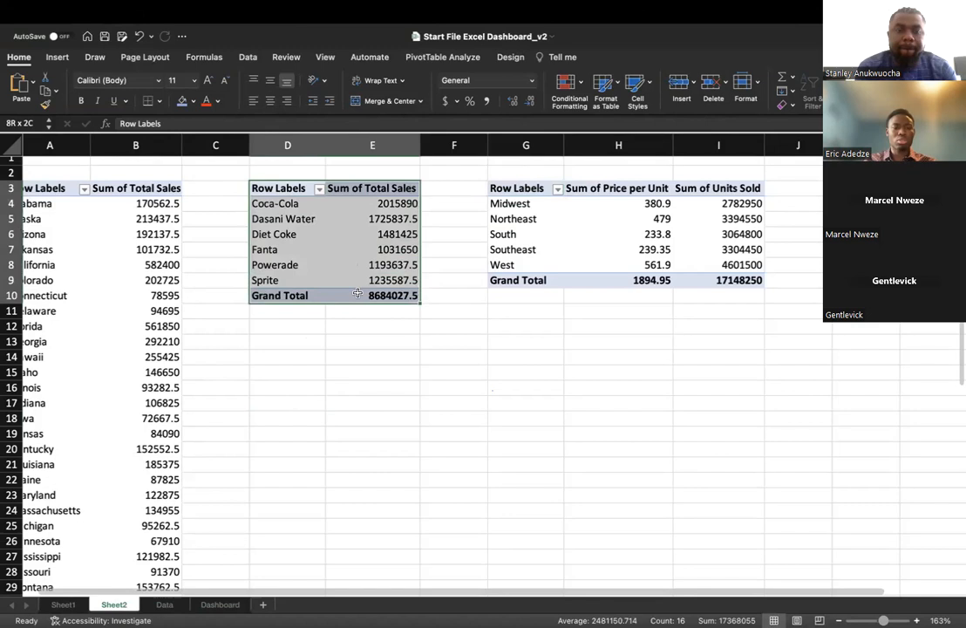
double_click(259, 189)
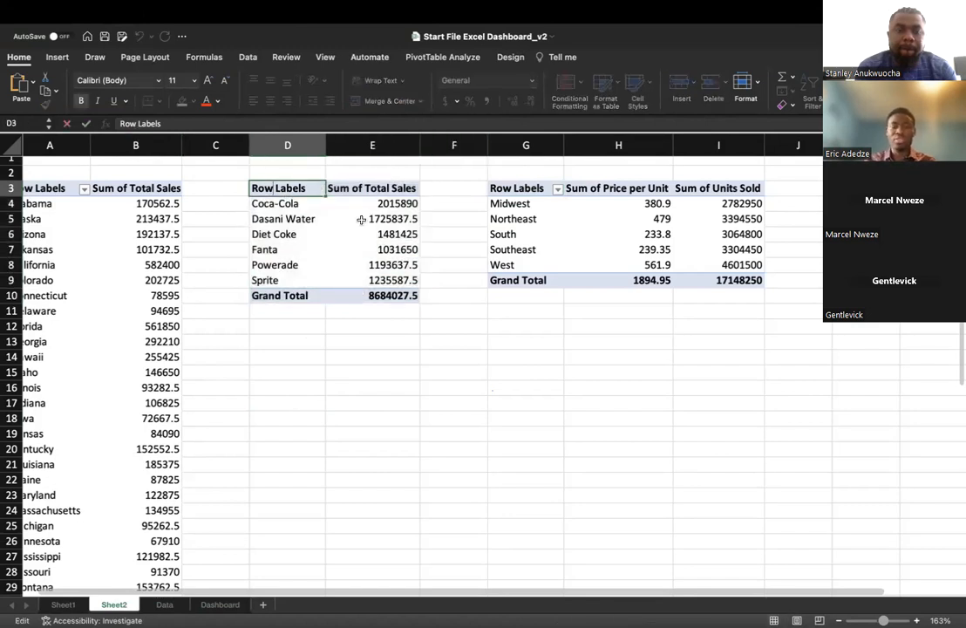
left_click(247, 56)
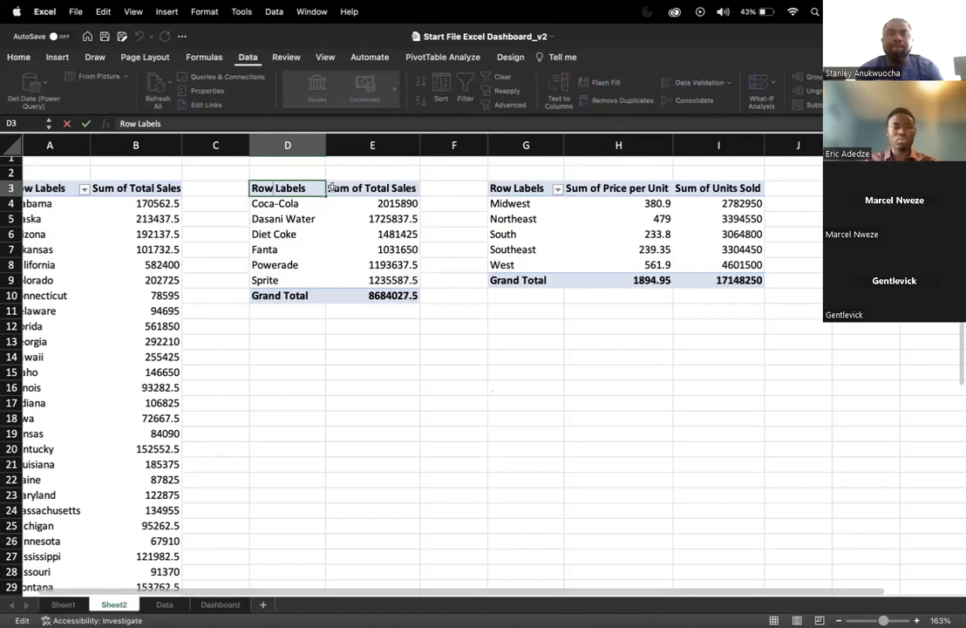
left_click(292, 233)
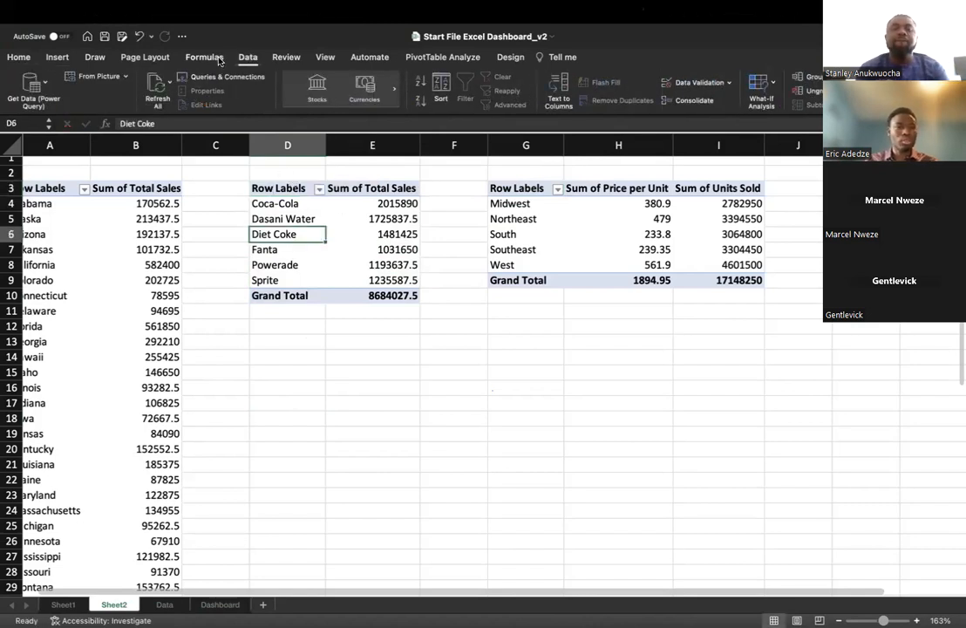
left_click(59, 57)
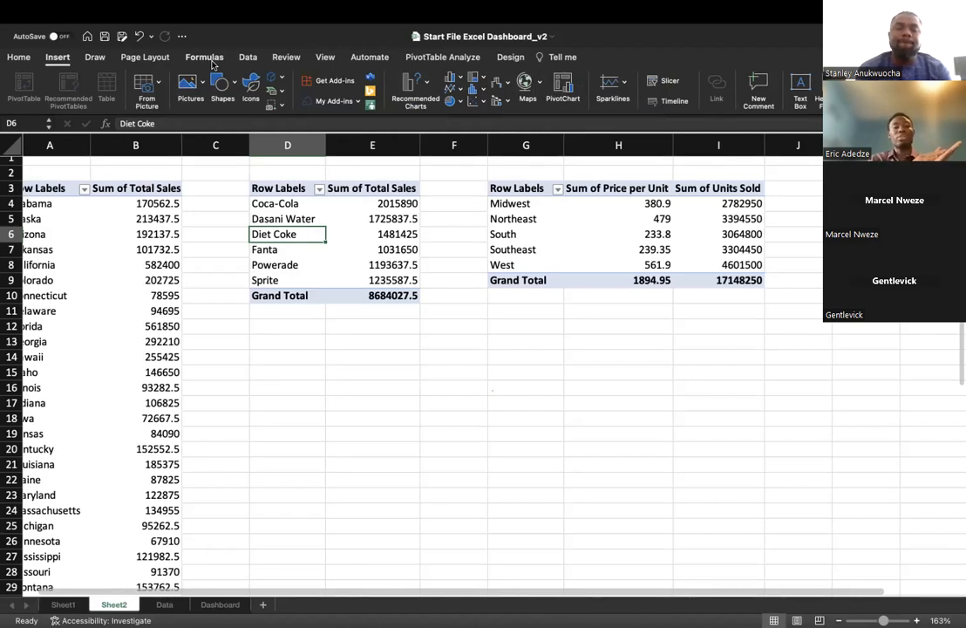
left_click(450, 84)
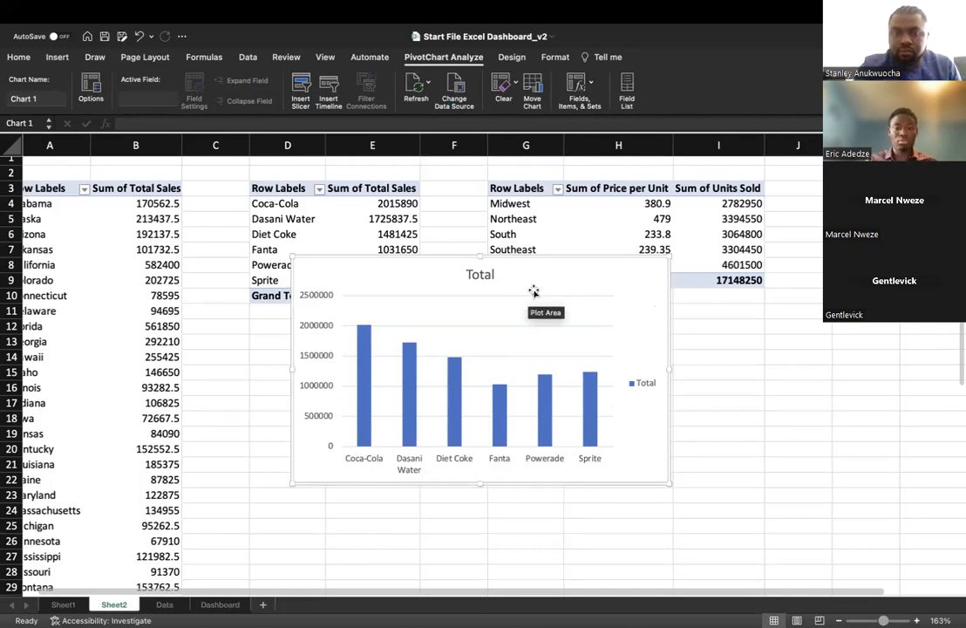
Step: Paste the beverage brand sales chart onto the Dashboard sheet and enlarge it just below the Coca-Cola header banner
left_click_drag(506, 288, 473, 314)
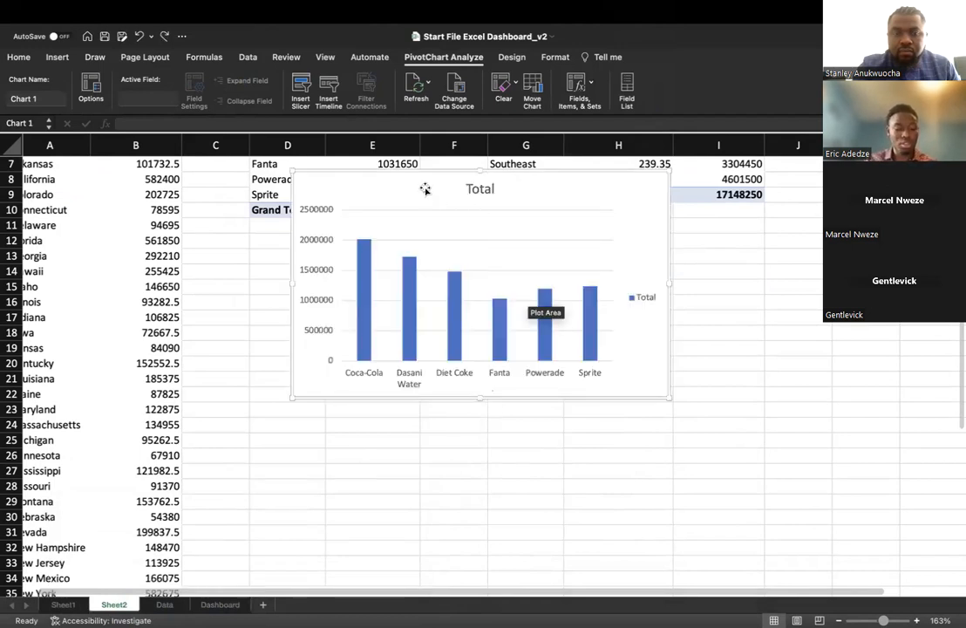
left_click(213, 604)
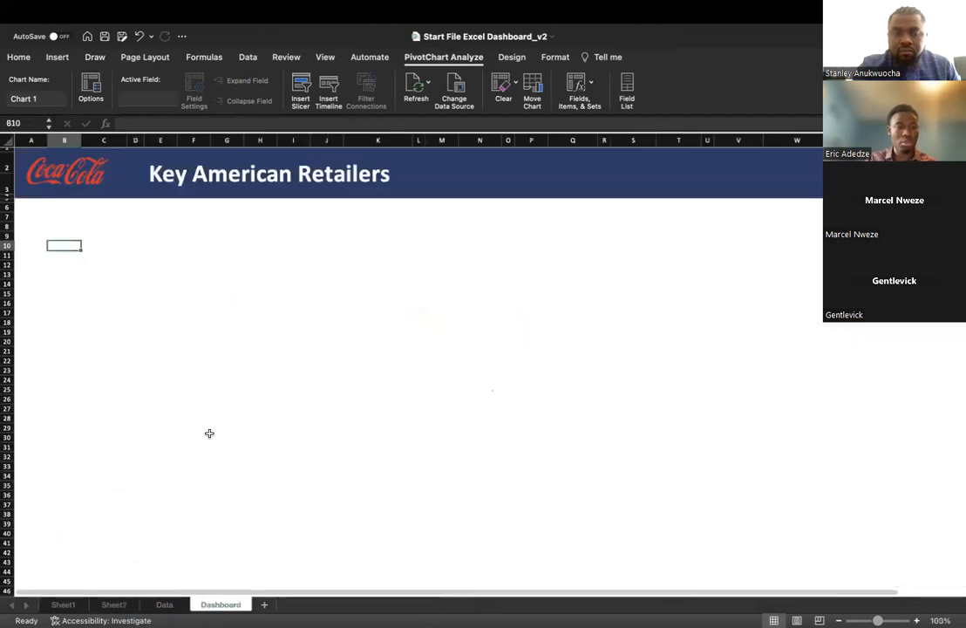
key("super+v")
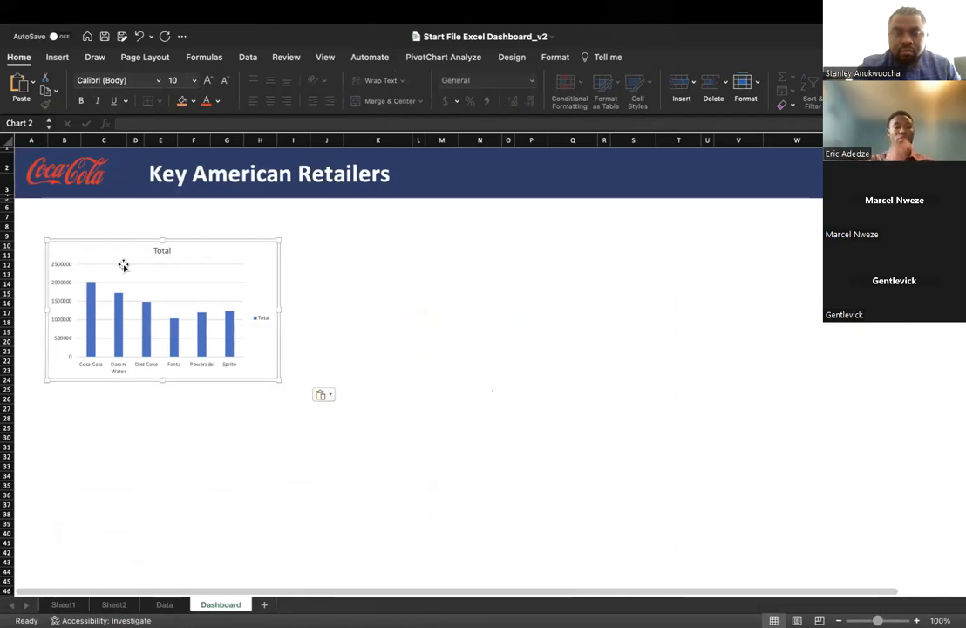
left_click_drag(280, 381, 327, 443)
left_click_drag(267, 252, 244, 227)
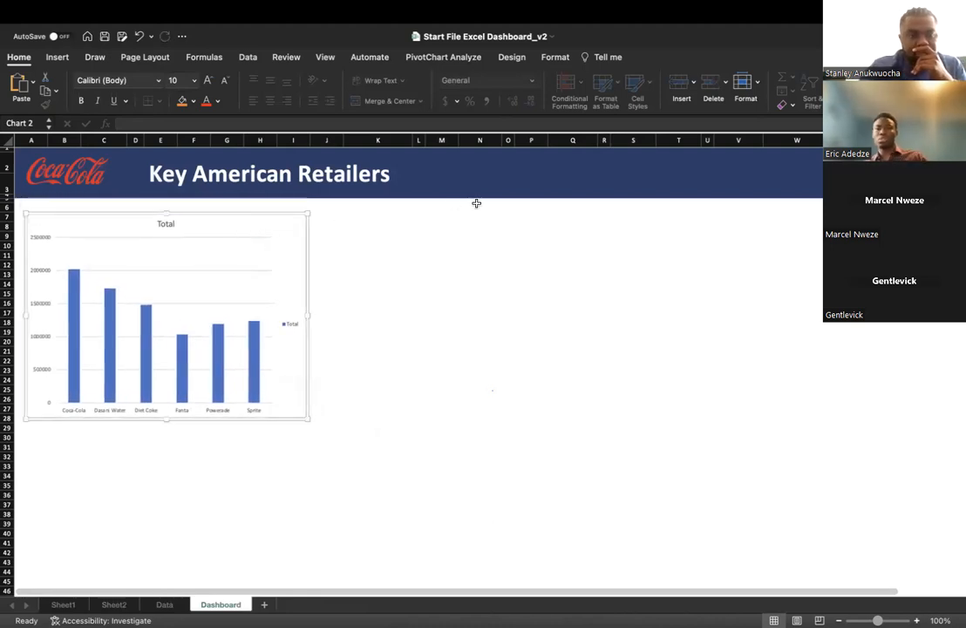
Step: Examine the Dashboard chart's field list, calculated field options and plot area fill options
left_click(249, 57)
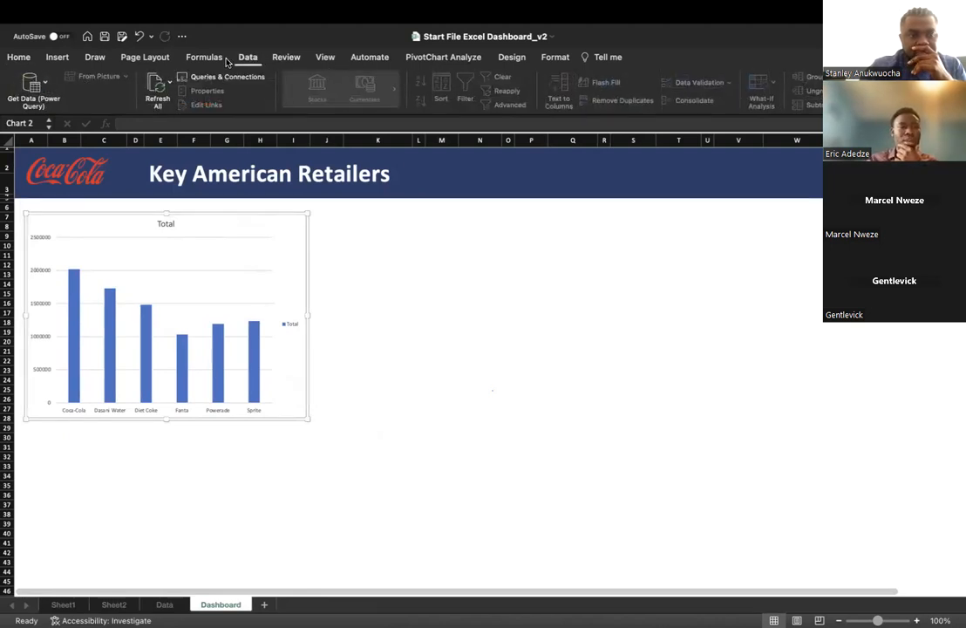
left_click(142, 56)
left_click(66, 57)
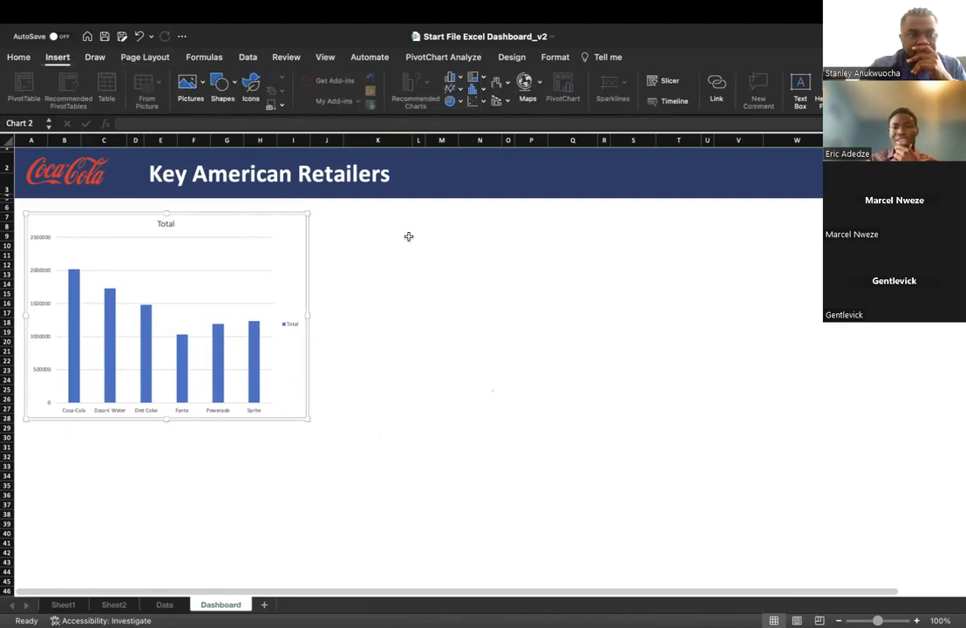
left_click(218, 258)
double_click(218, 258)
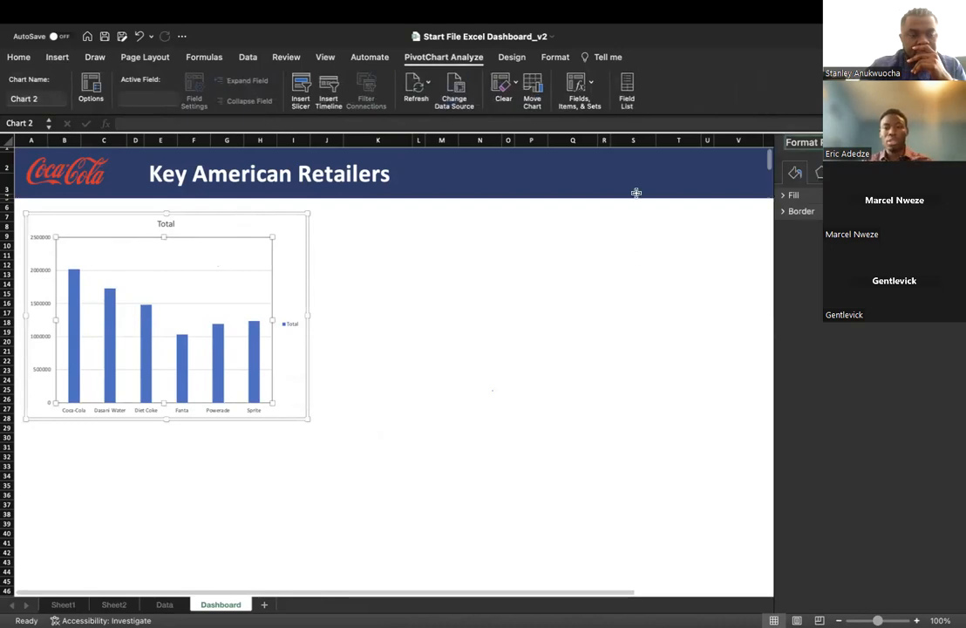
left_click(591, 94)
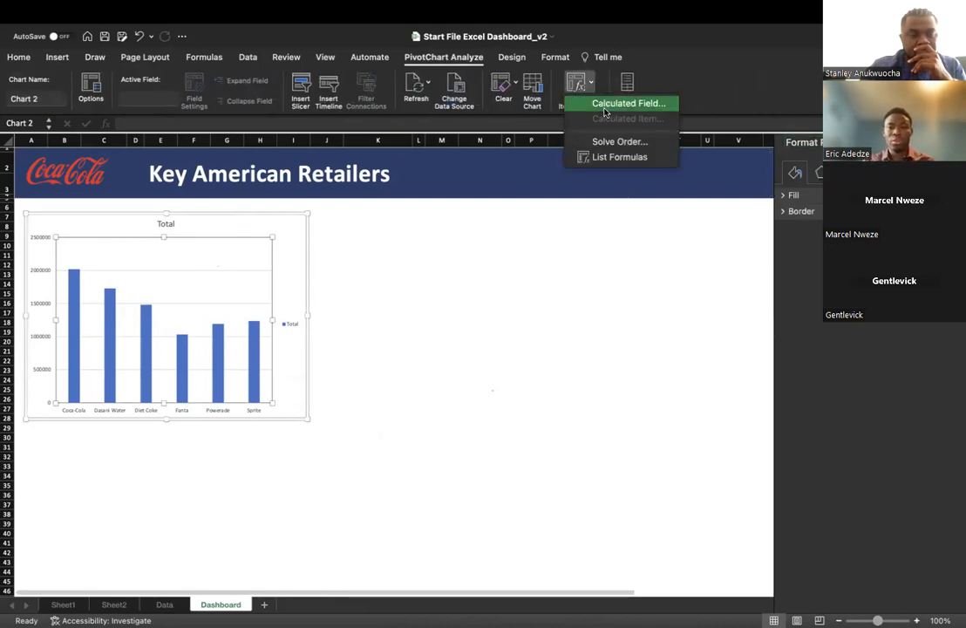
left_click(595, 90)
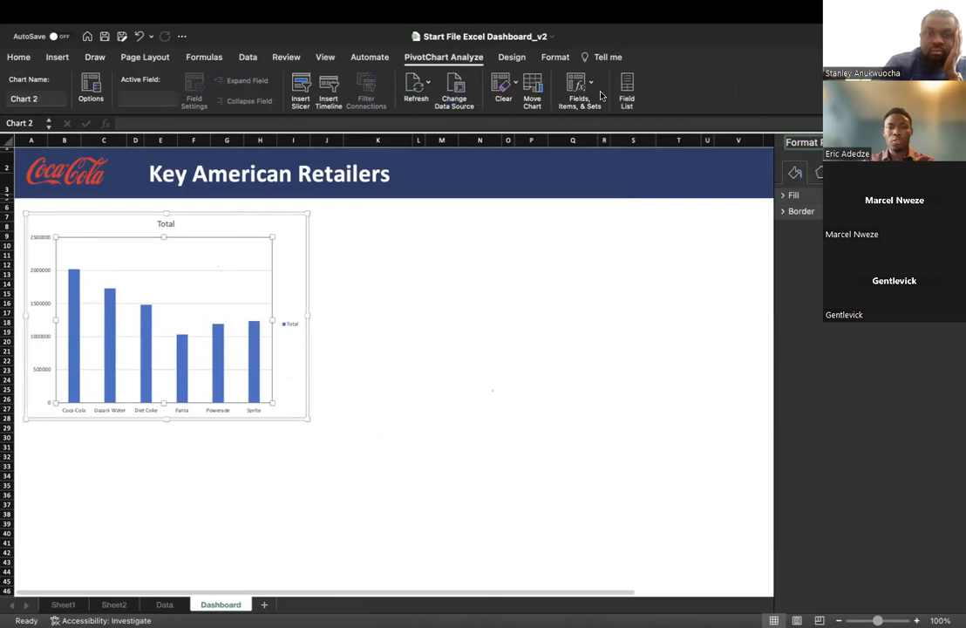
left_click(625, 94)
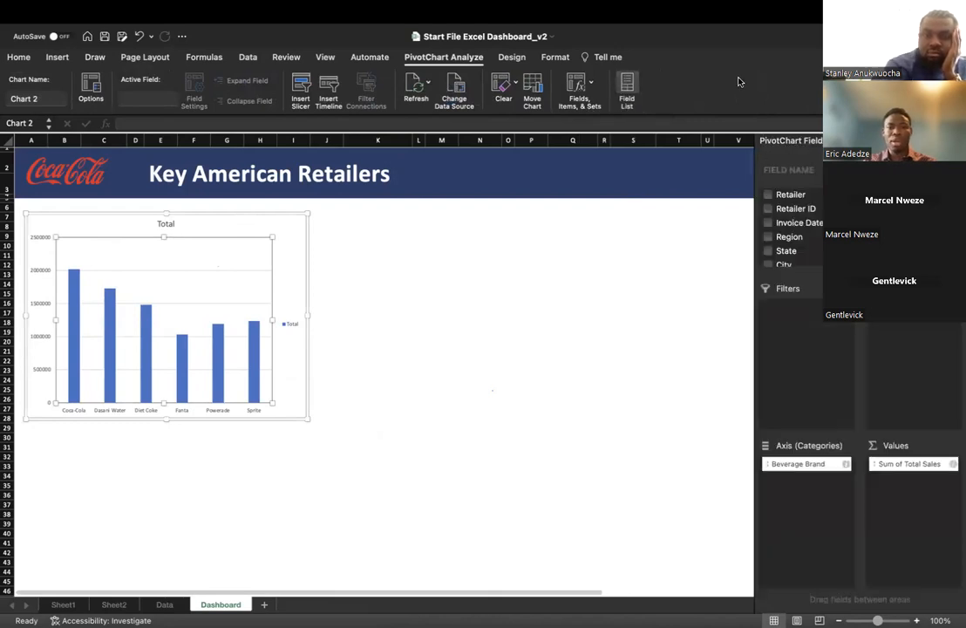
left_click(587, 91)
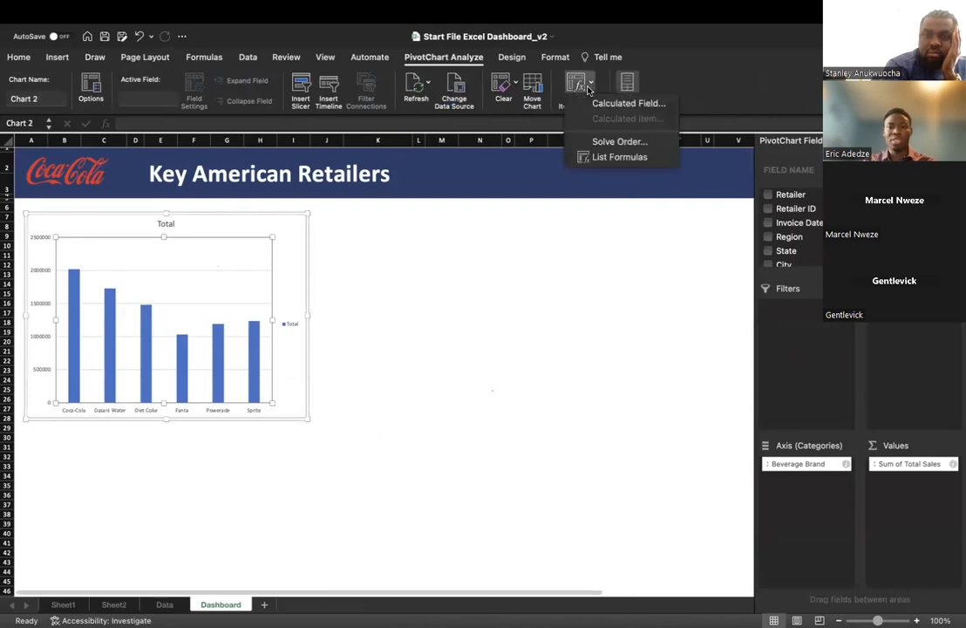
left_click(704, 85)
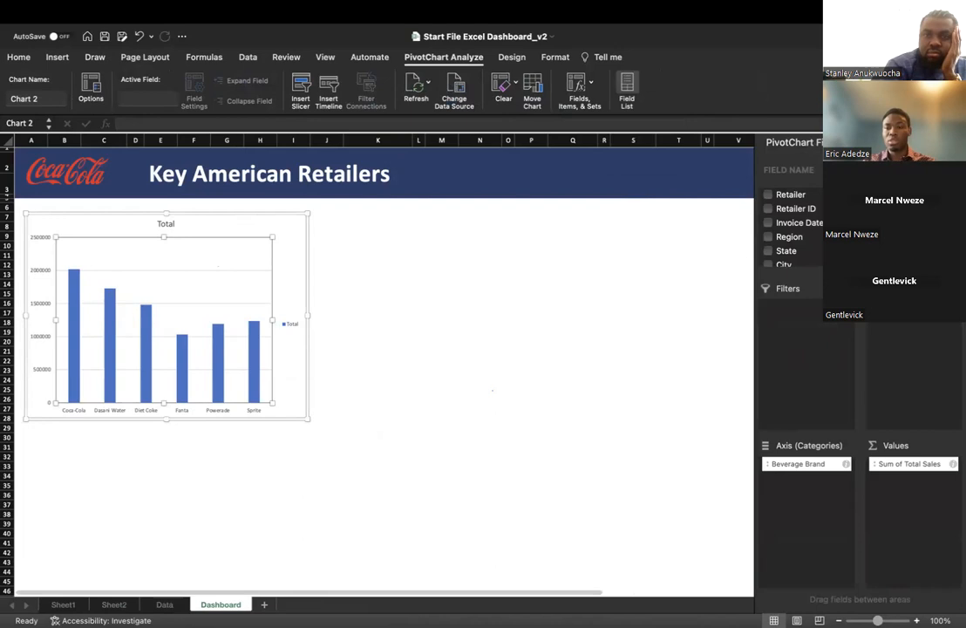
left_click(627, 87)
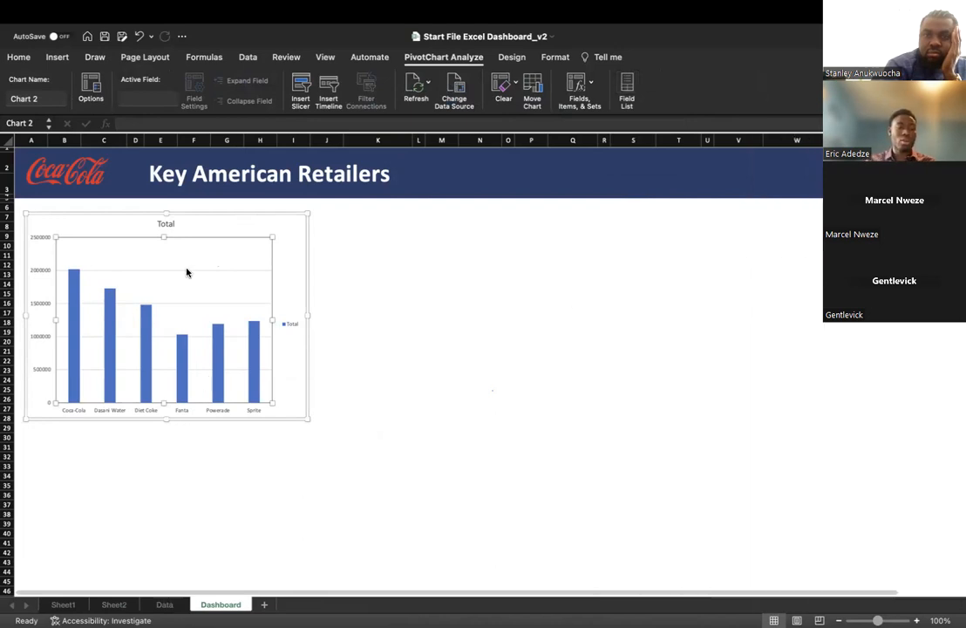
double_click(234, 253)
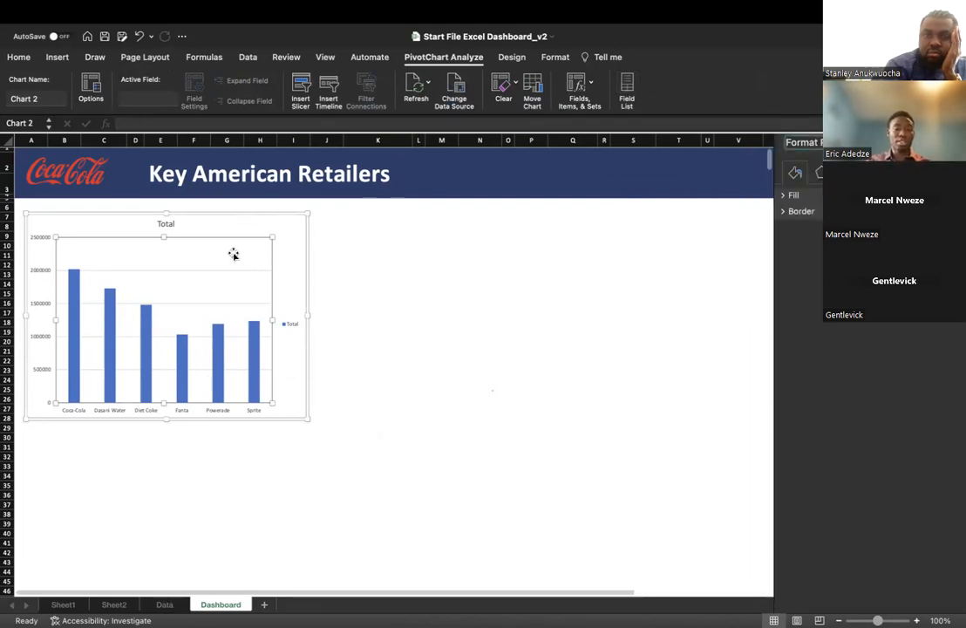
left_click(809, 199)
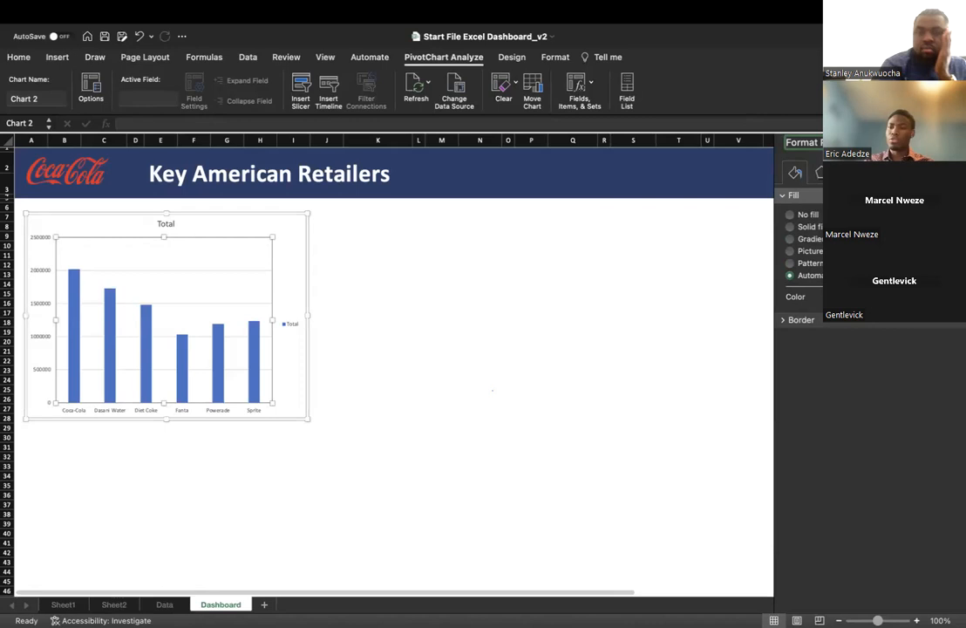
left_click(480, 369)
Step: Move the Dashboard chart aside to around columns P to W and draw a large rounded rectangle below the header banner
left_click_drag(222, 228, 720, 263)
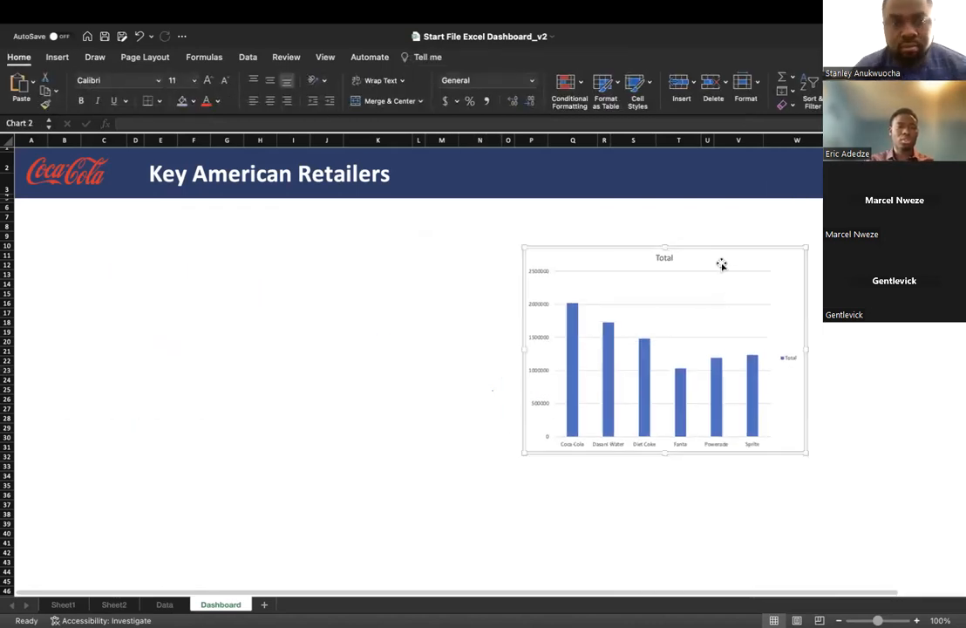
left_click(52, 58)
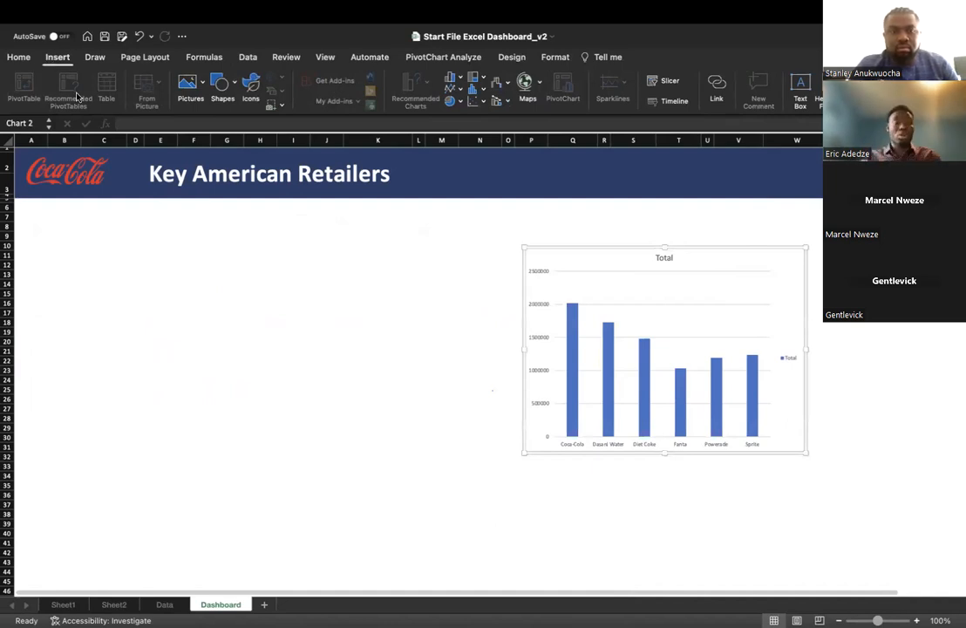
left_click(234, 94)
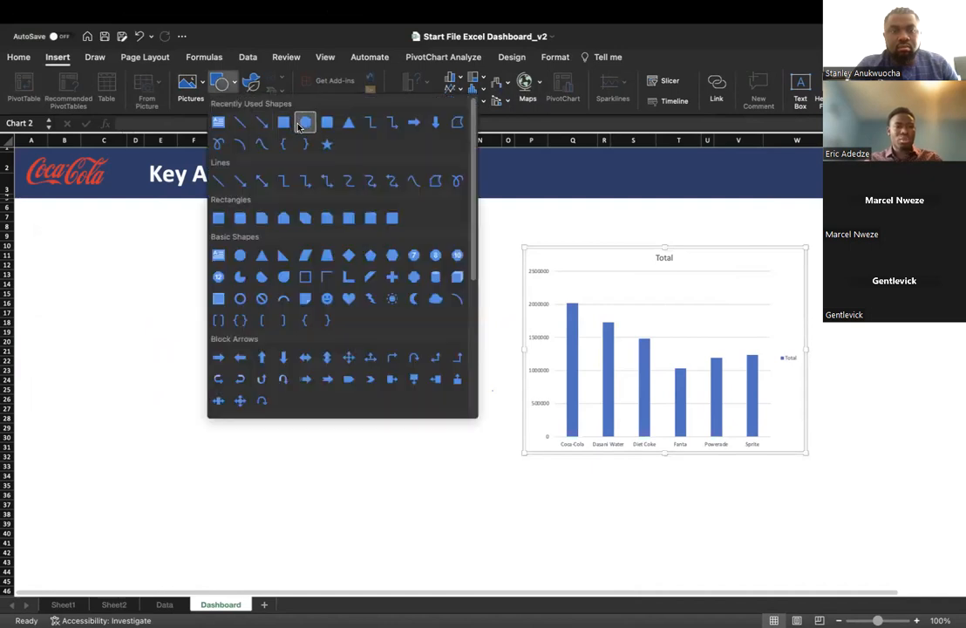
left_click(238, 218)
left_click_drag(36, 219, 443, 475)
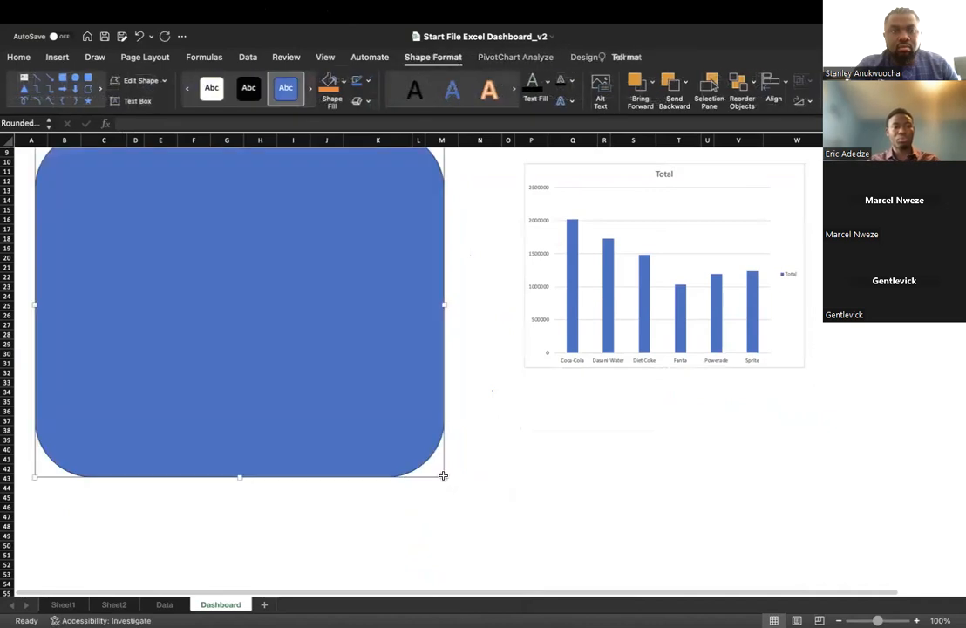
scroll(521, 453, "up", 5)
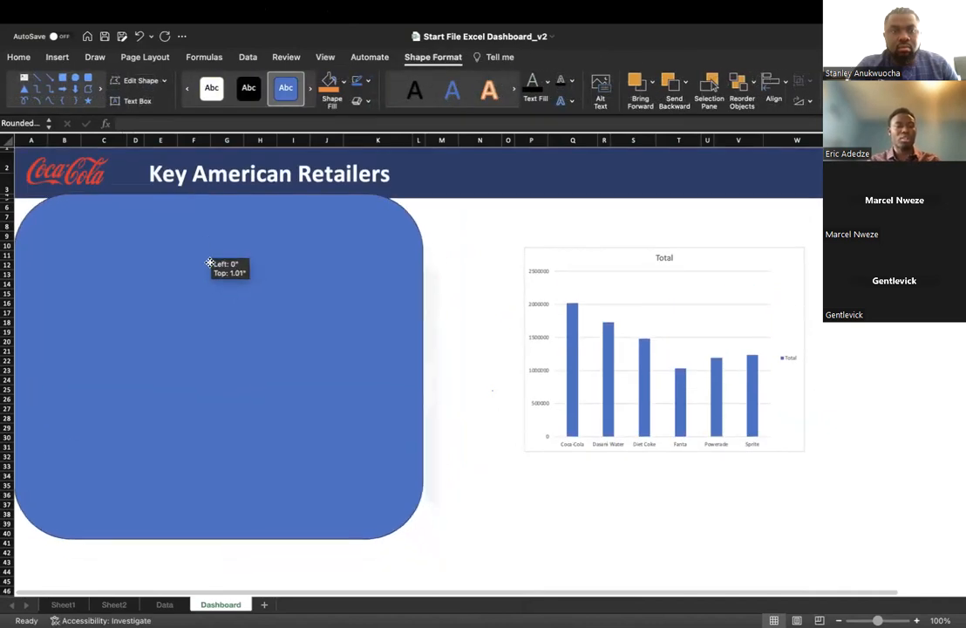
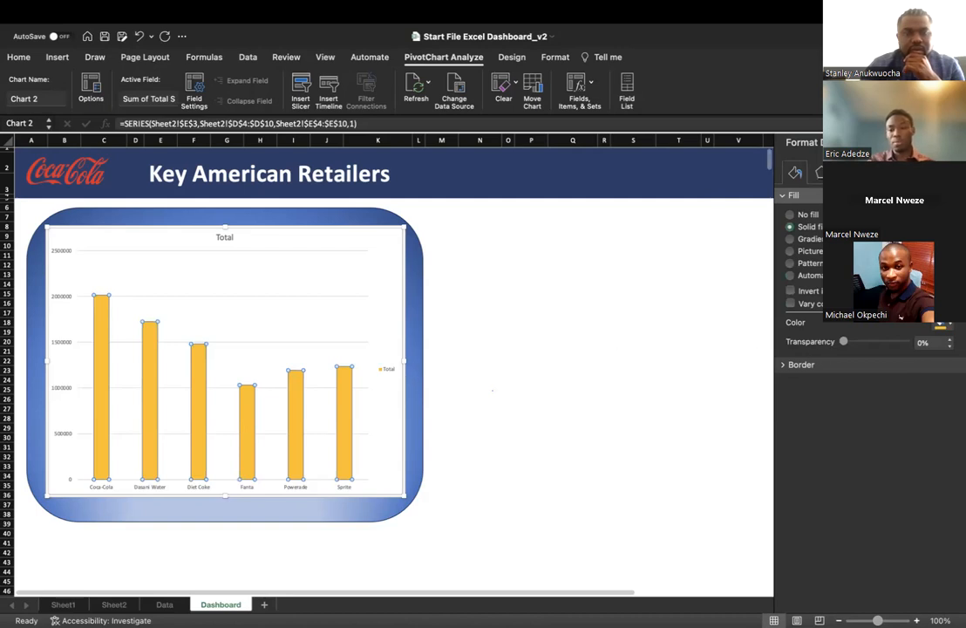
Step: Set the brand sales chart area's fill to No fill and its border to No line
left_click(783, 197)
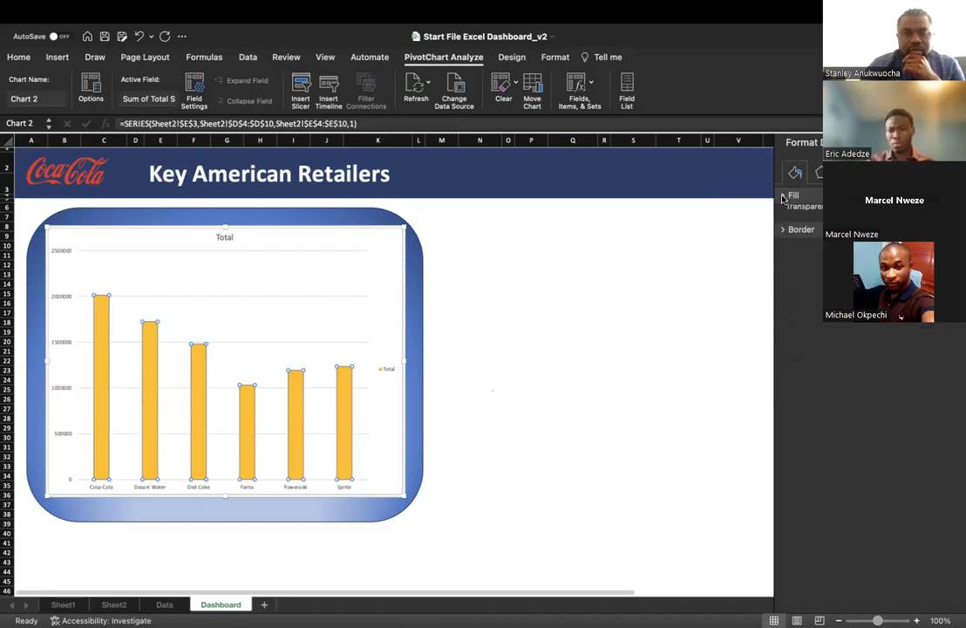
right_click(367, 244)
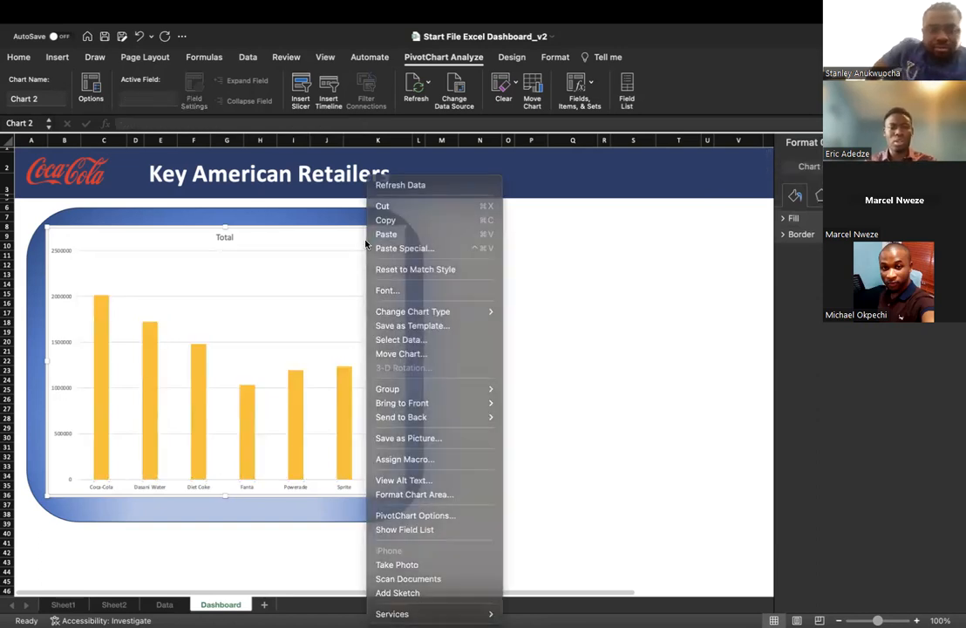
left_click(318, 209)
left_click(794, 219)
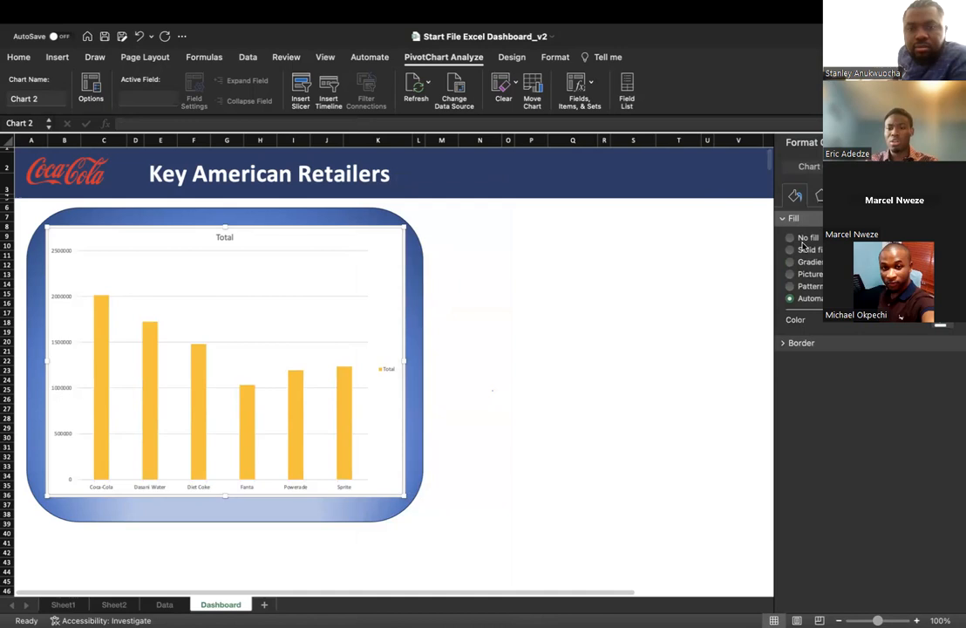
left_click(790, 239)
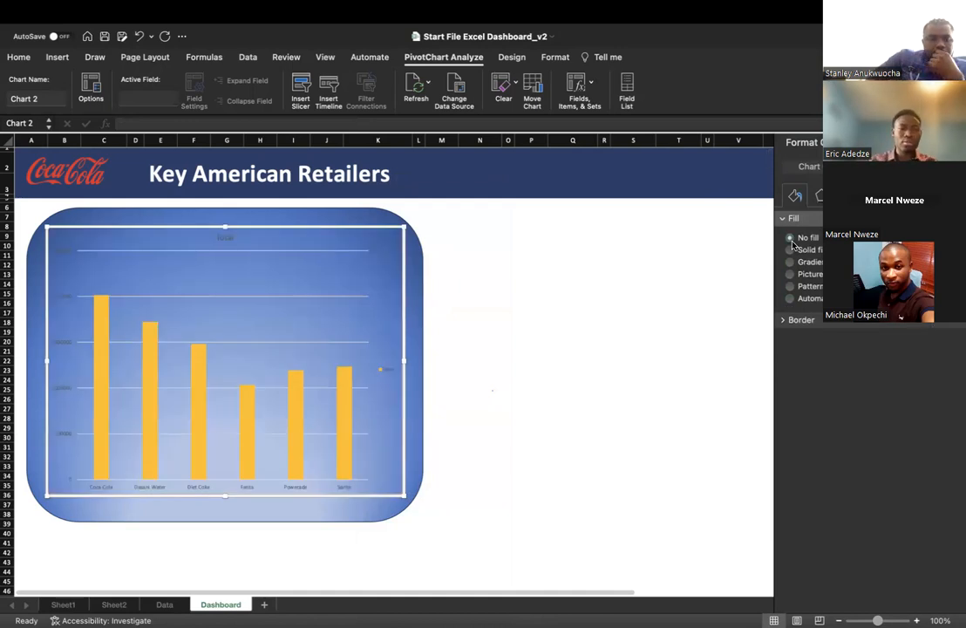
left_click(794, 320)
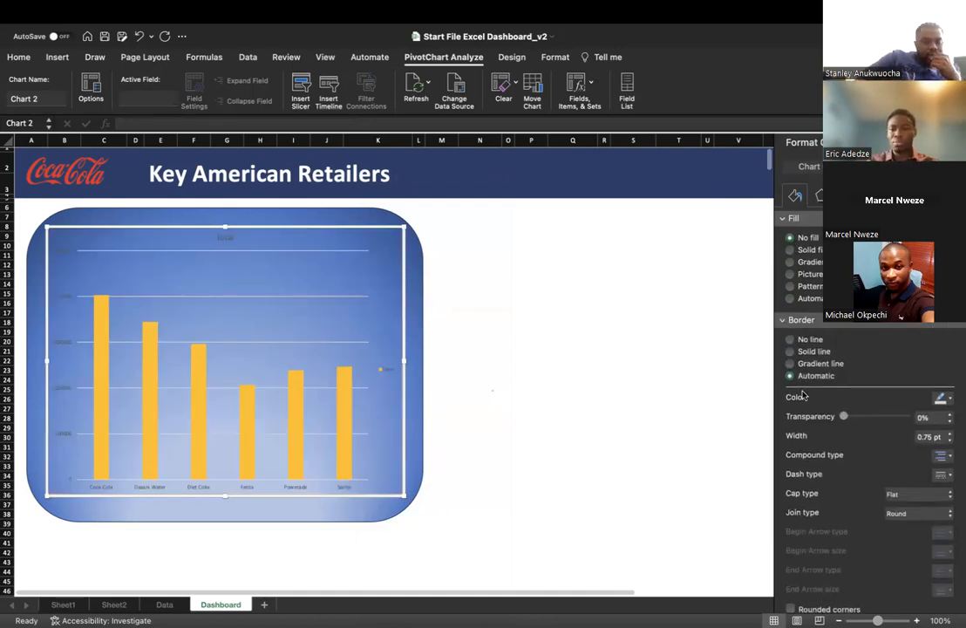
left_click(791, 340)
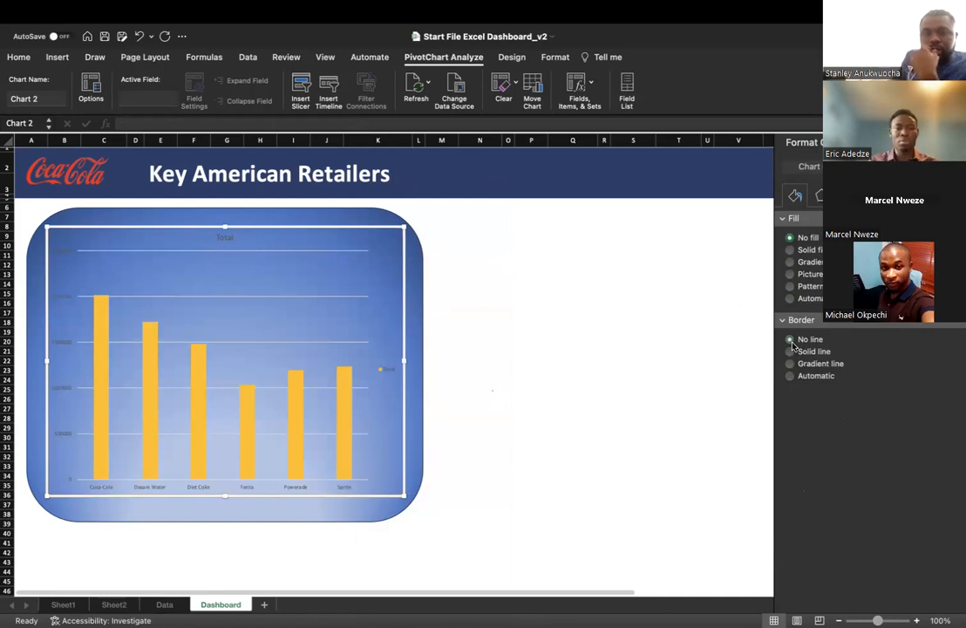
Step: Examine the Dashboard chart's gridline and title formatting and the vertical axis's fill, line, scale and shadow options
left_click(576, 284)
left_click(558, 303)
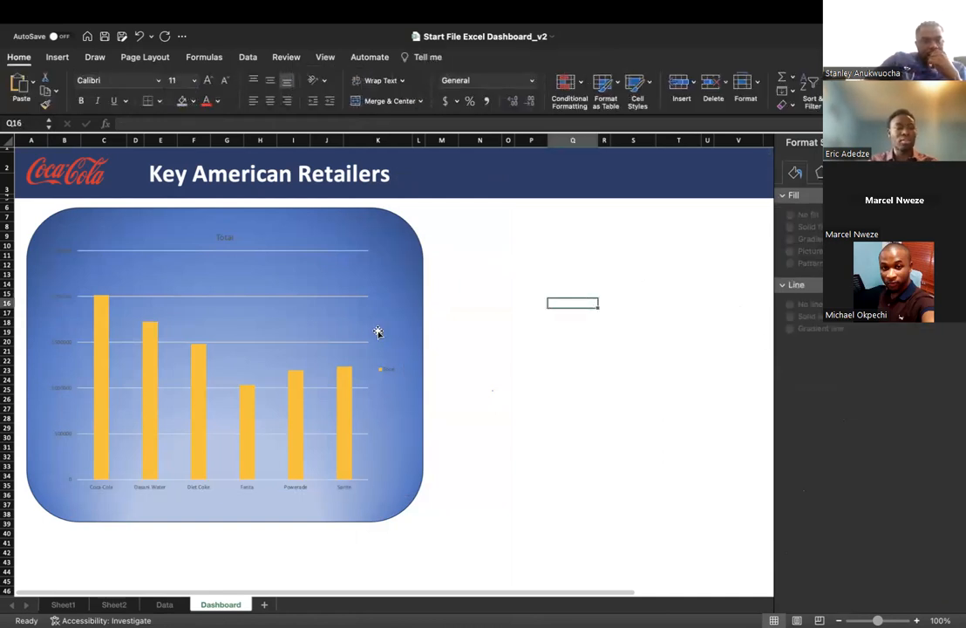
left_click(244, 295)
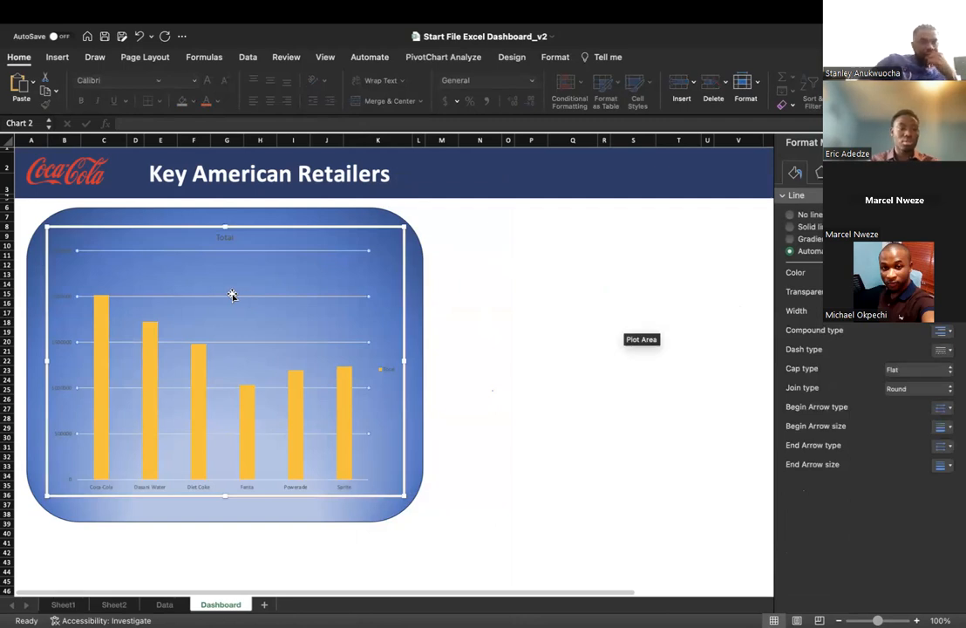
left_click(57, 300)
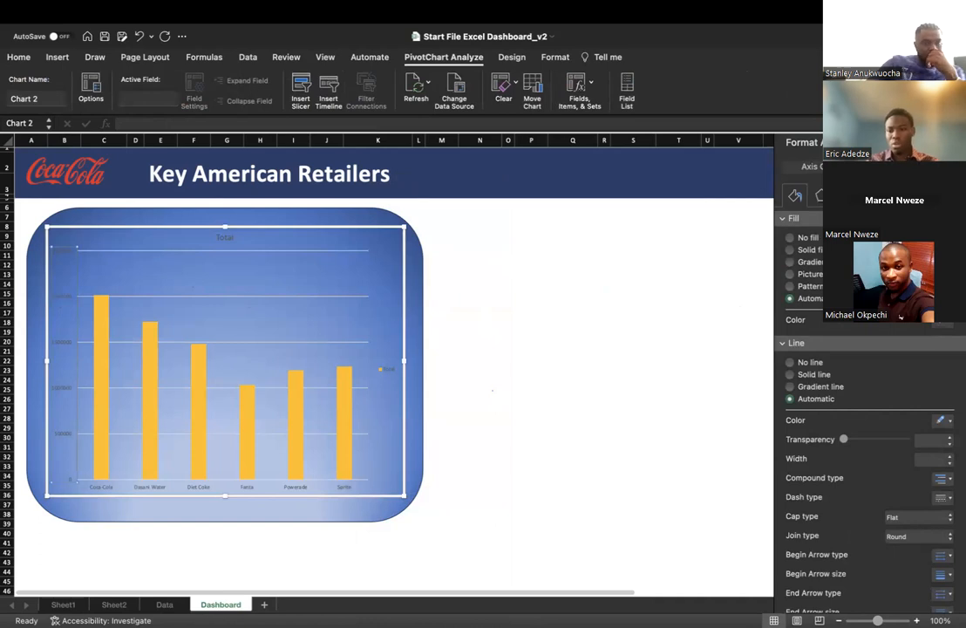
left_click(870, 195)
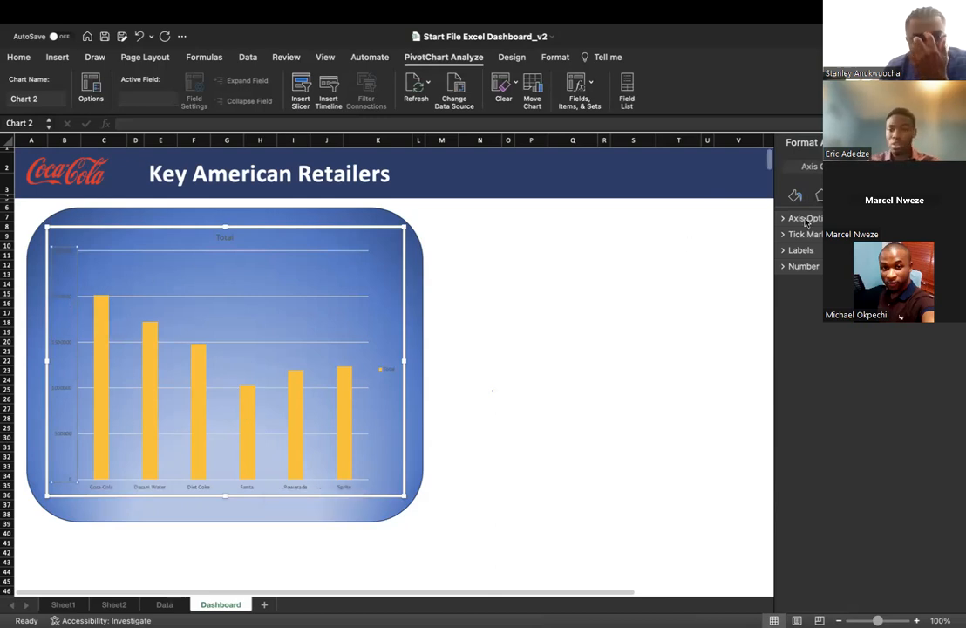
left_click(845, 196)
left_click(870, 196)
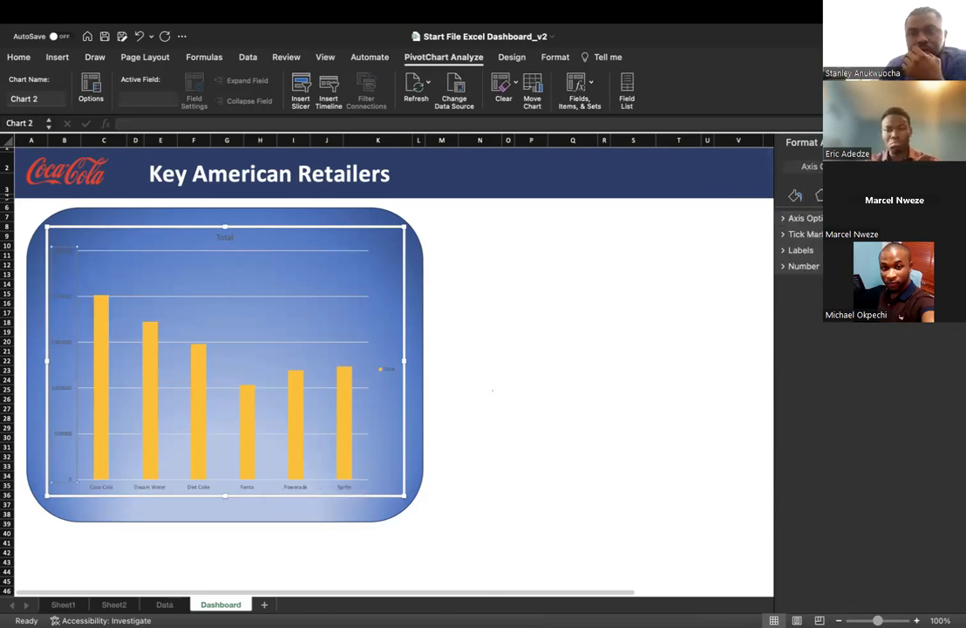
left_click(795, 220)
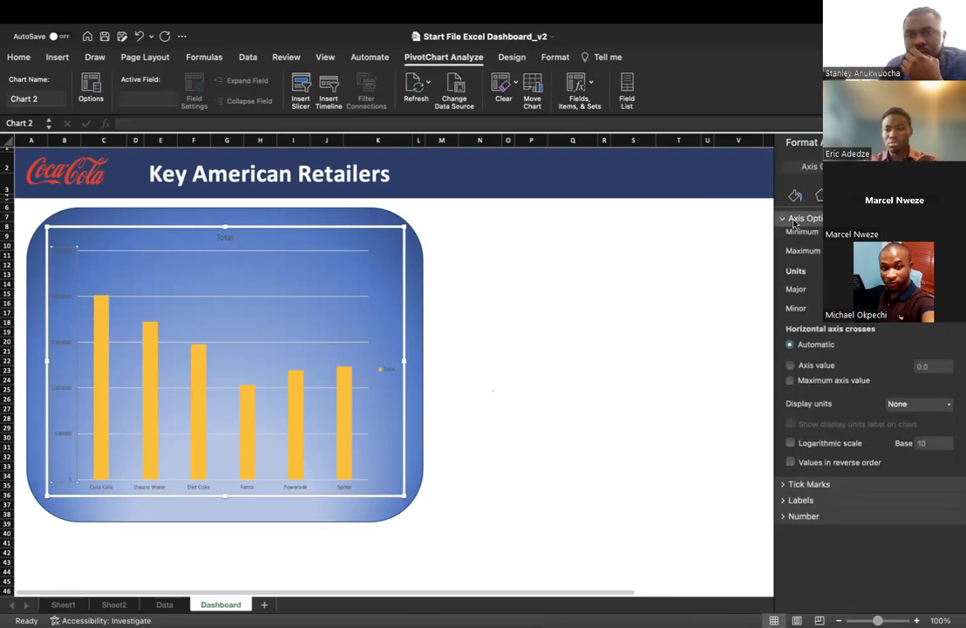
left_click(795, 220)
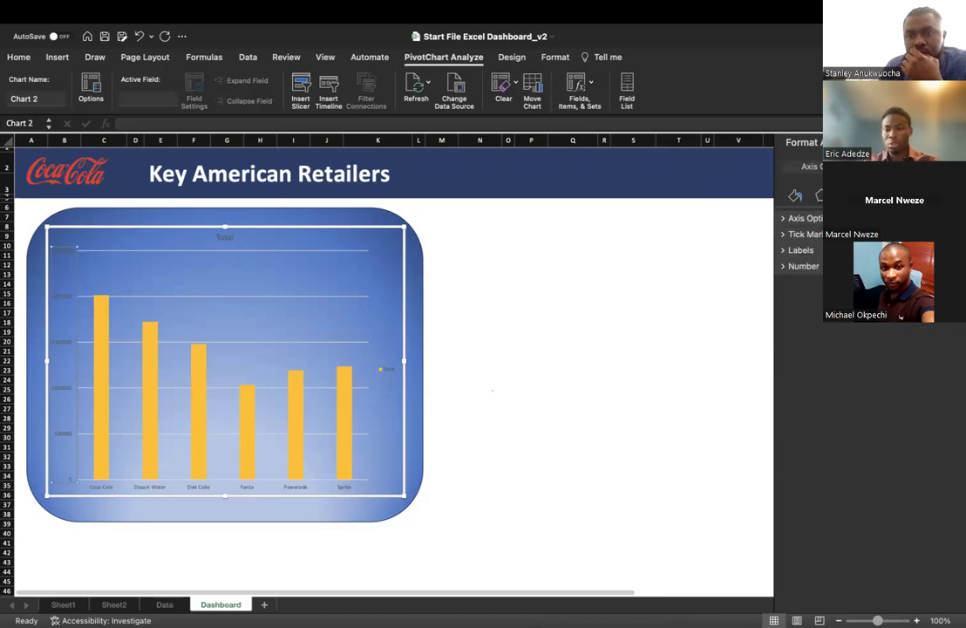
left_click(819, 195)
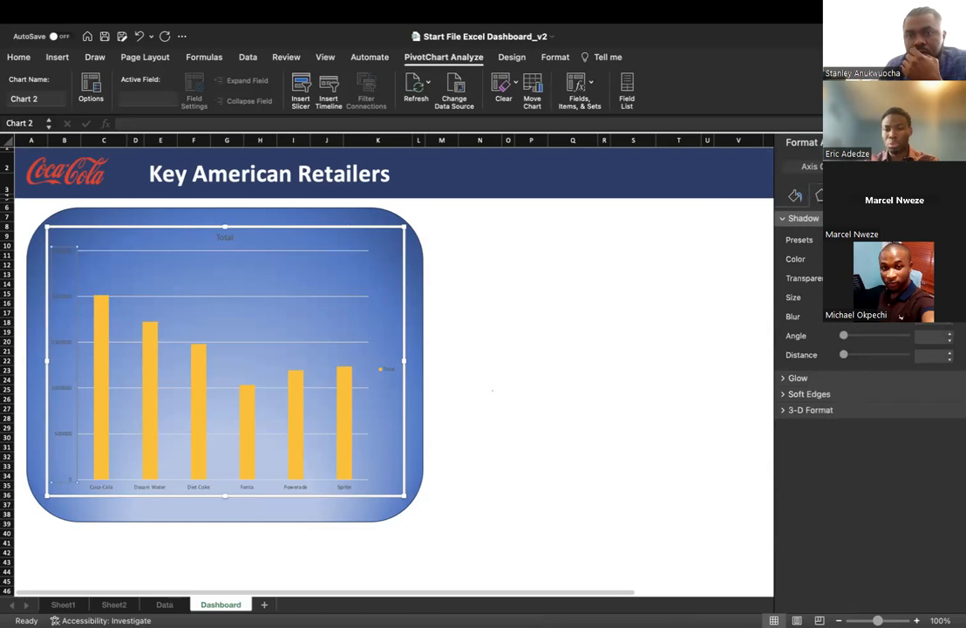
left_click(795, 195)
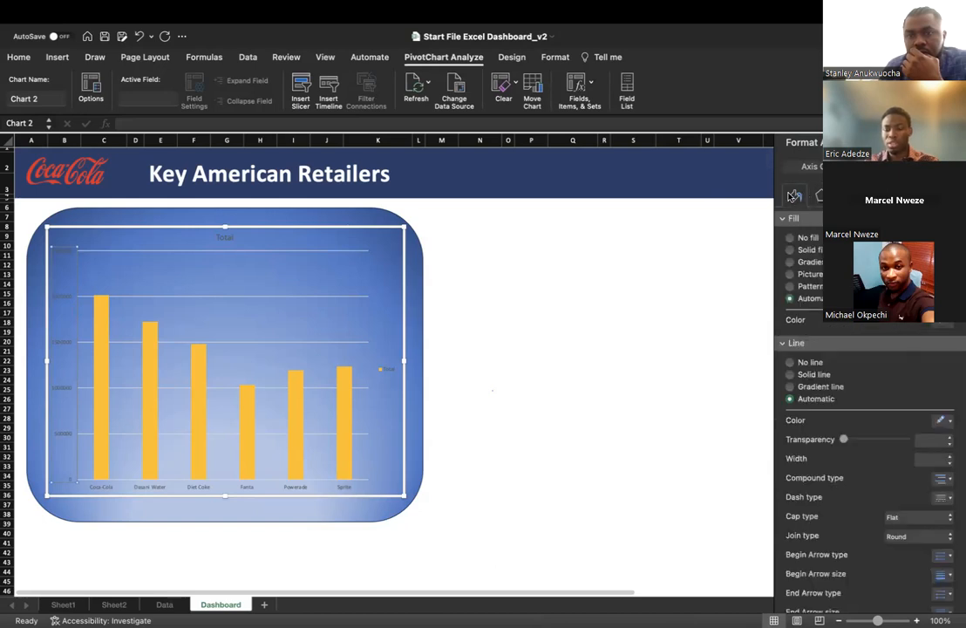
left_click(183, 269)
left_click(224, 236)
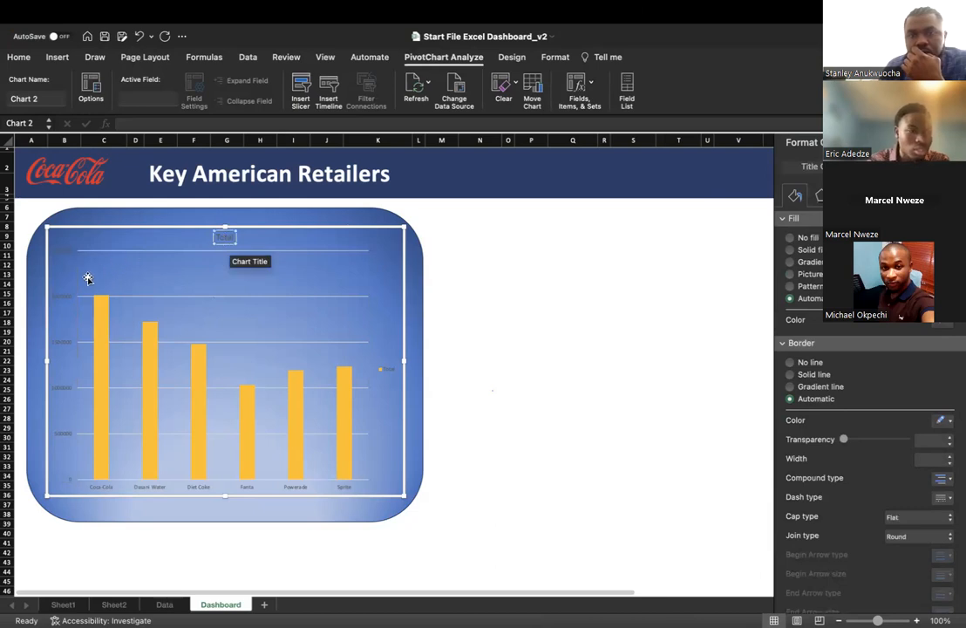
Step: Examine the vertical axis's label, number format, tick mark and shadow preset options on the Dashboard chart
left_click(60, 299)
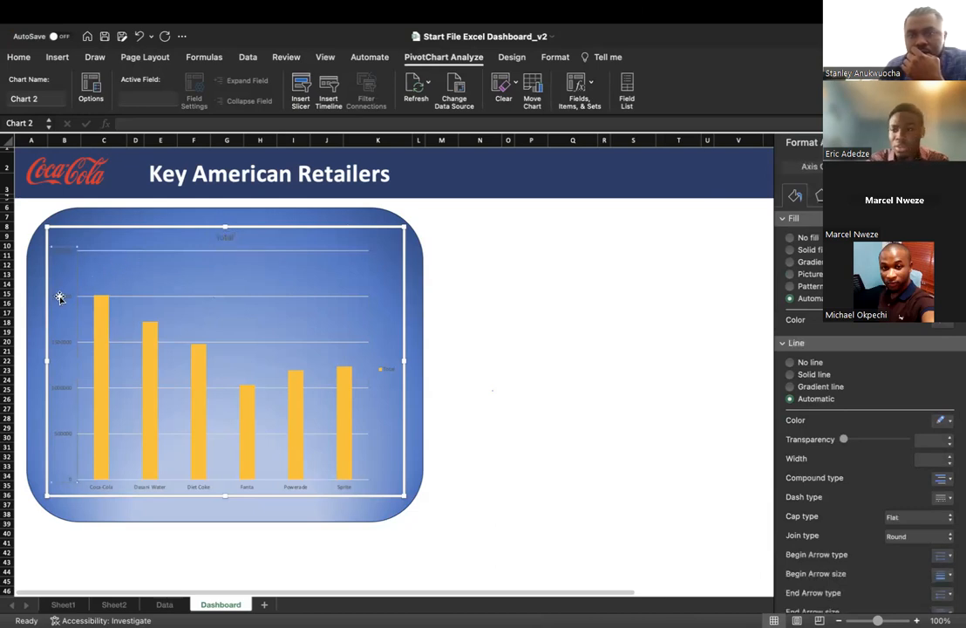
left_click(845, 195)
left_click(869, 196)
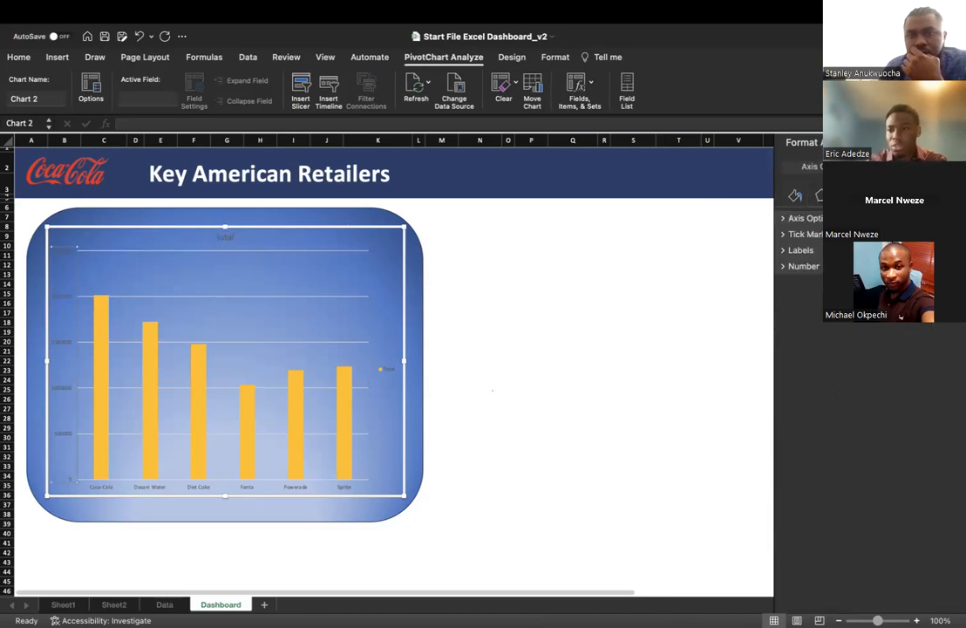
left_click(801, 251)
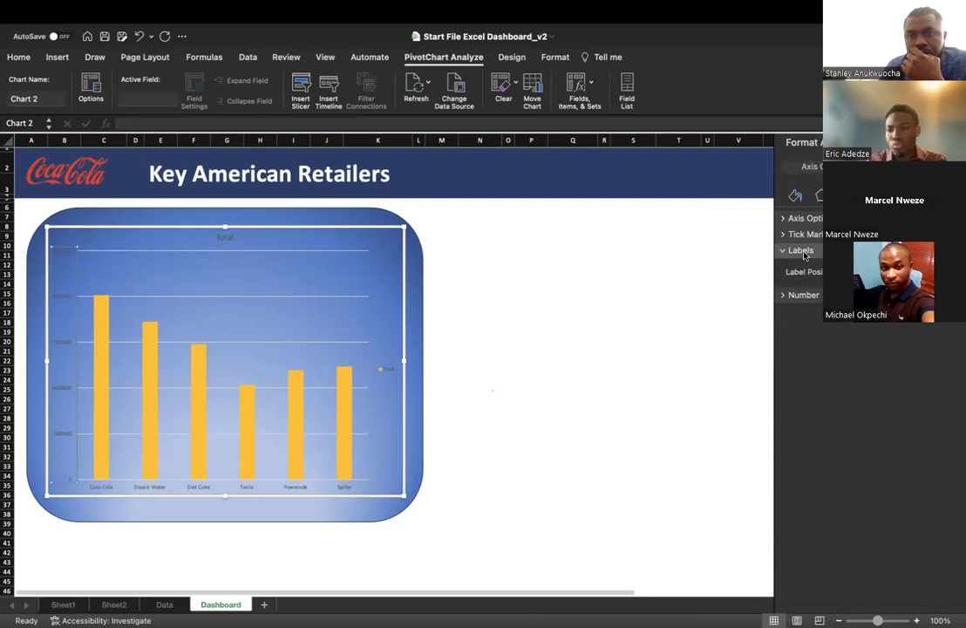
left_click(802, 295)
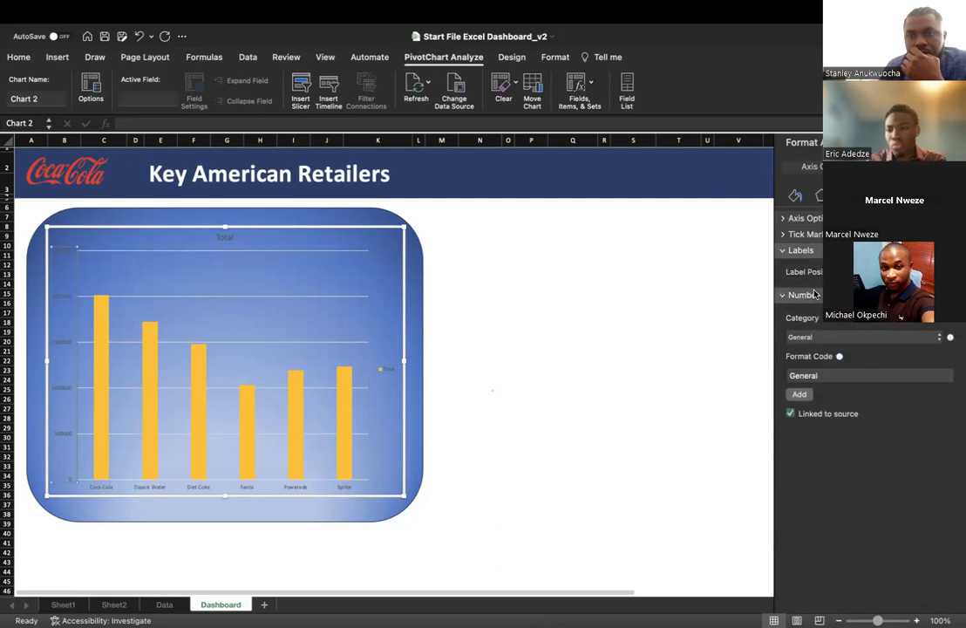
left_click(811, 296)
left_click(798, 234)
left_click(798, 234)
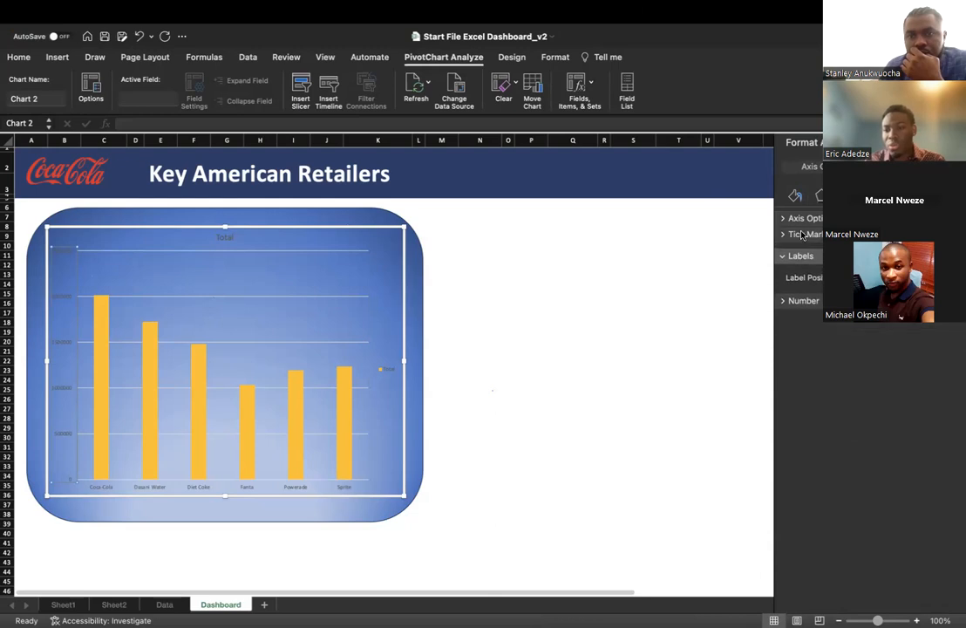
left_click(796, 218)
left_click(796, 218)
left_click(797, 251)
left_click(817, 199)
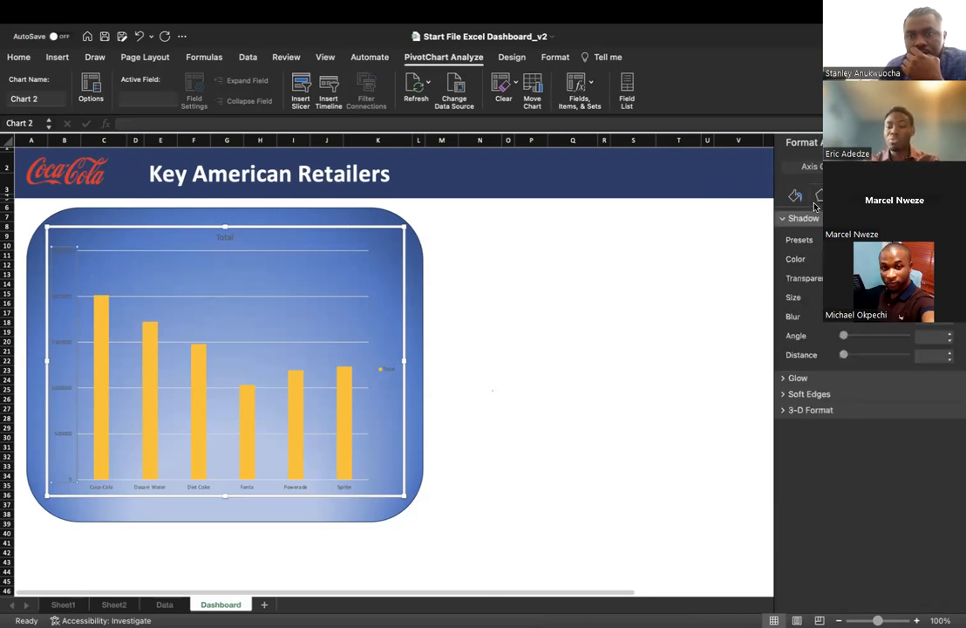
left_click(938, 239)
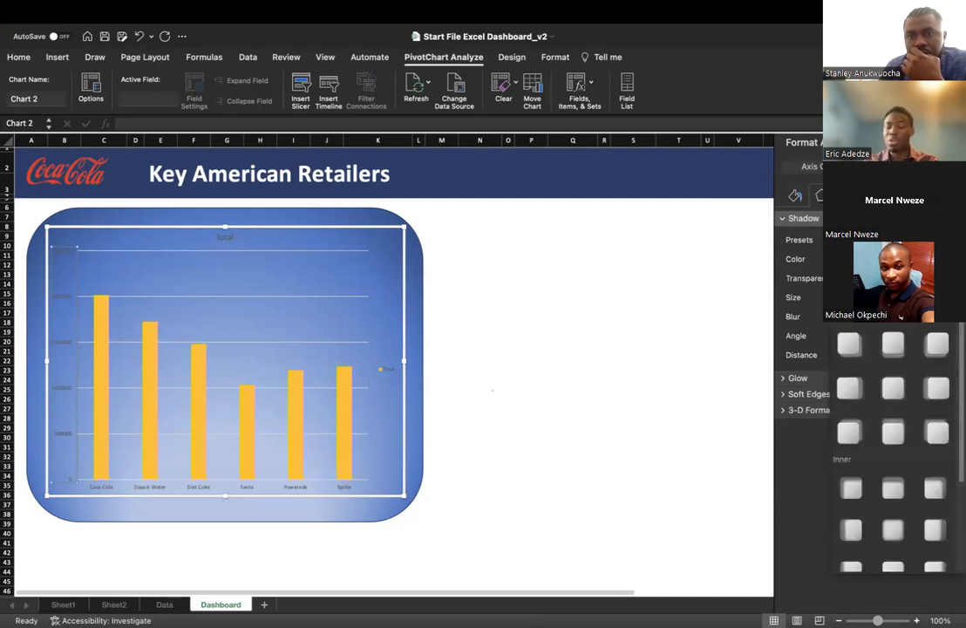
left_click(938, 240)
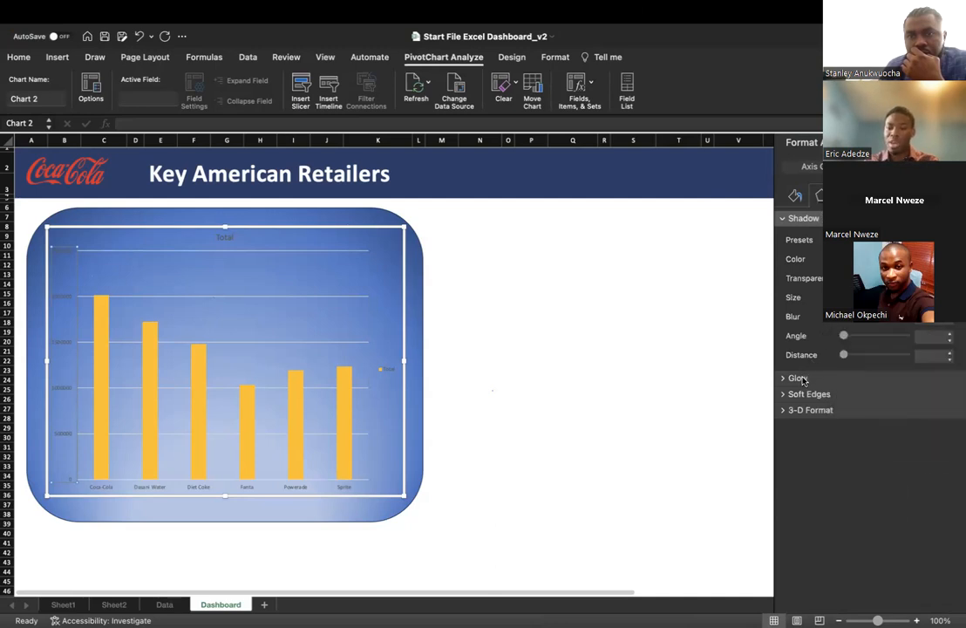
left_click(787, 199)
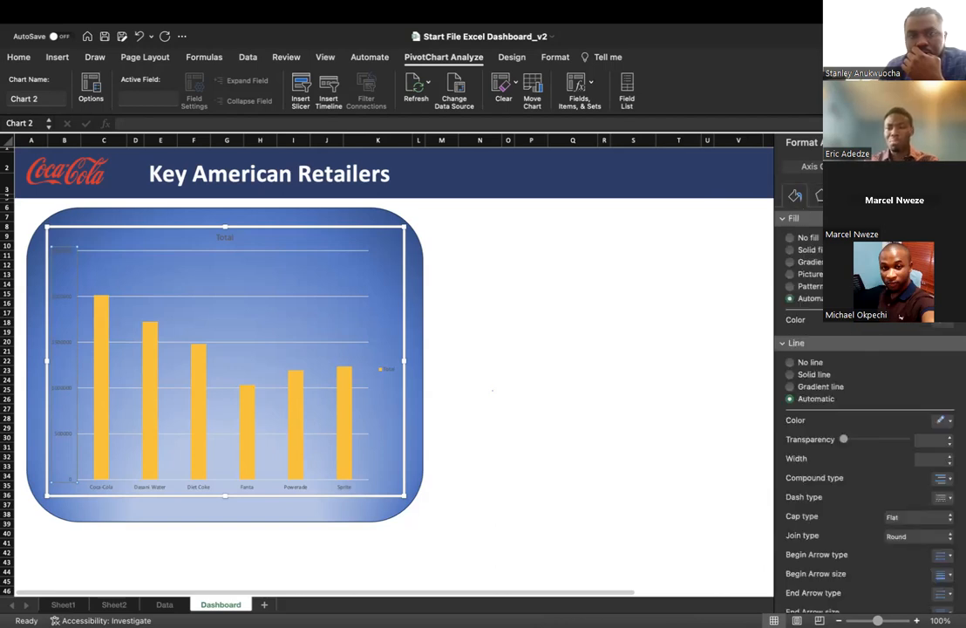
left_click(619, 293)
left_click(550, 373)
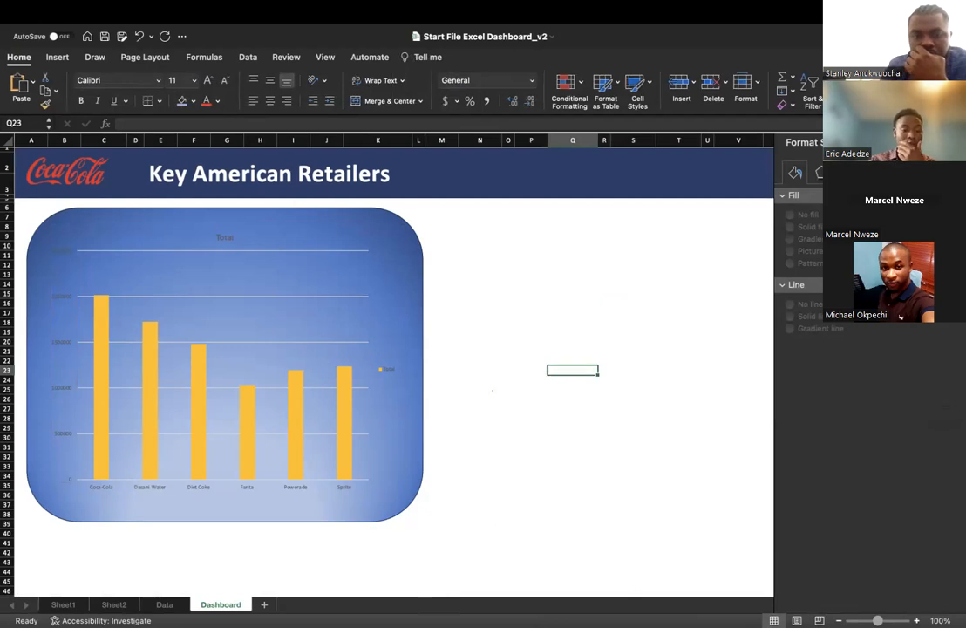
Step: On Sheet2, move the brand sales chart down so it sits below the beverage brand PivotTable
left_click(164, 605)
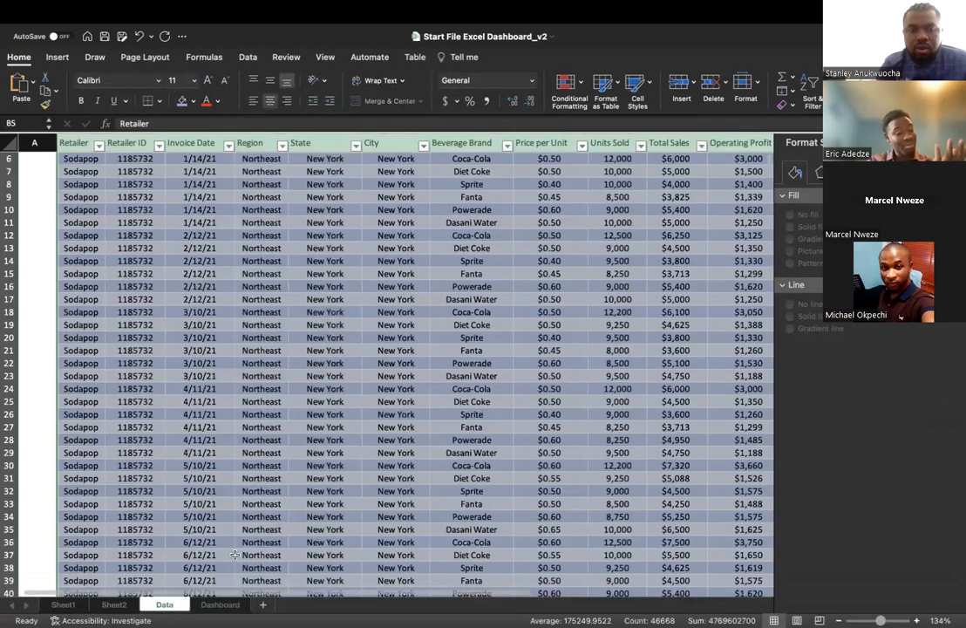
left_click(120, 607)
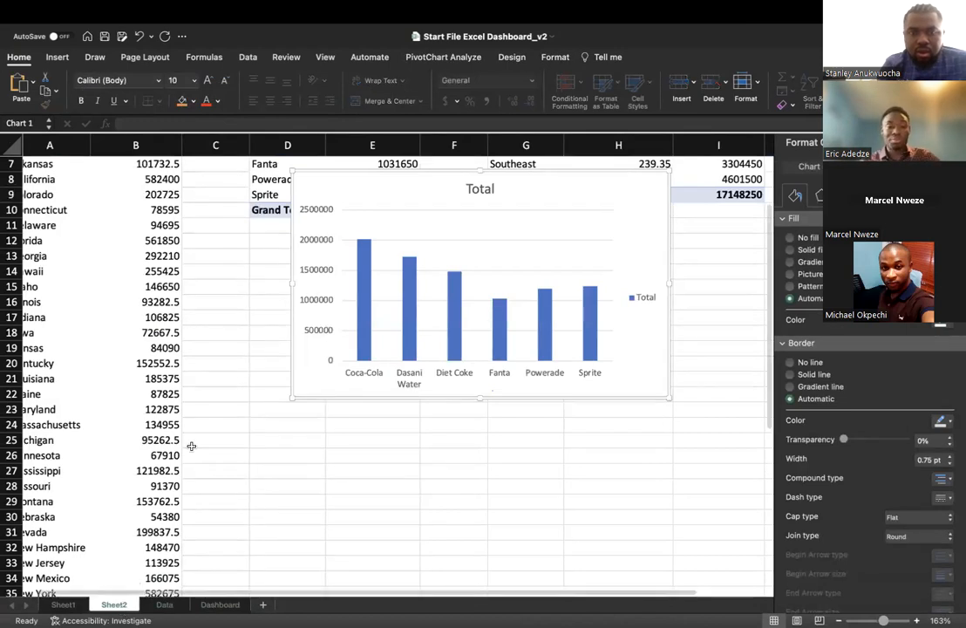
scroll(378, 227, "up", 3)
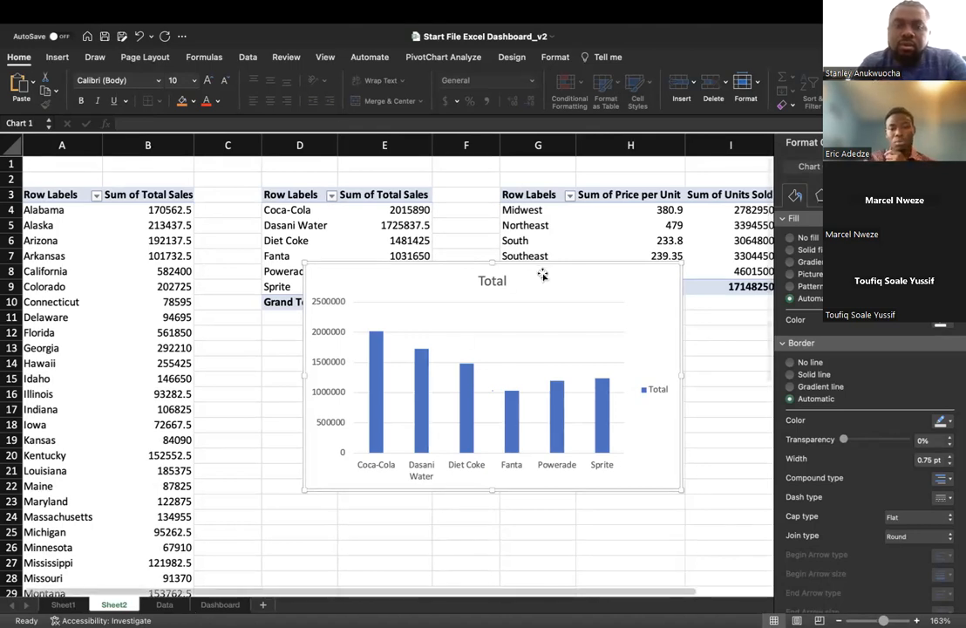
left_click_drag(543, 274, 536, 334)
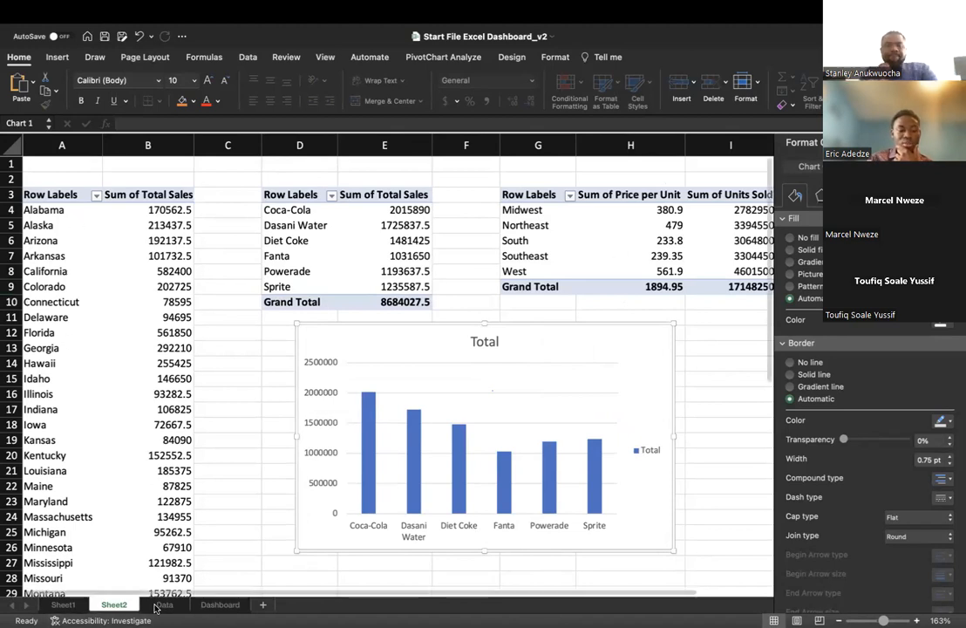
Step: On the Dashboard sheet, replace the brand sales chart's title with Sales
key("ctrl+Page_Down")
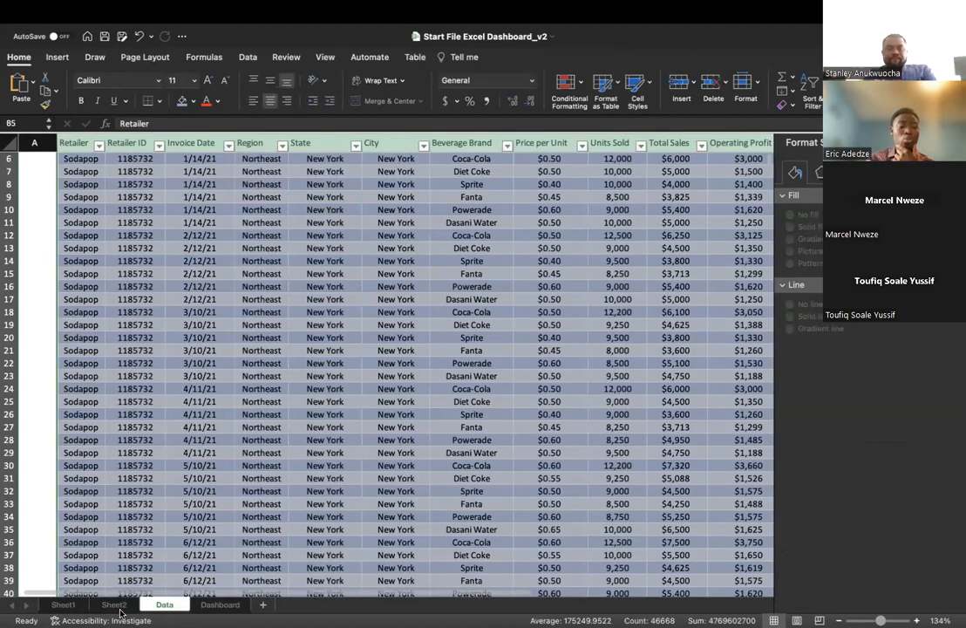
key("ctrl+Page_Down")
left_click(225, 237)
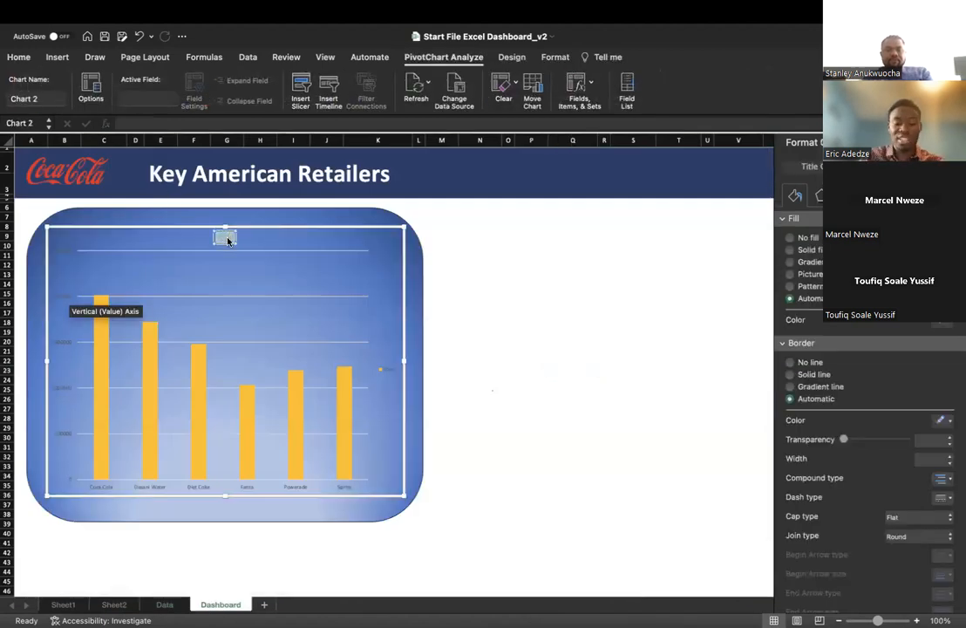
key("BackSpace")
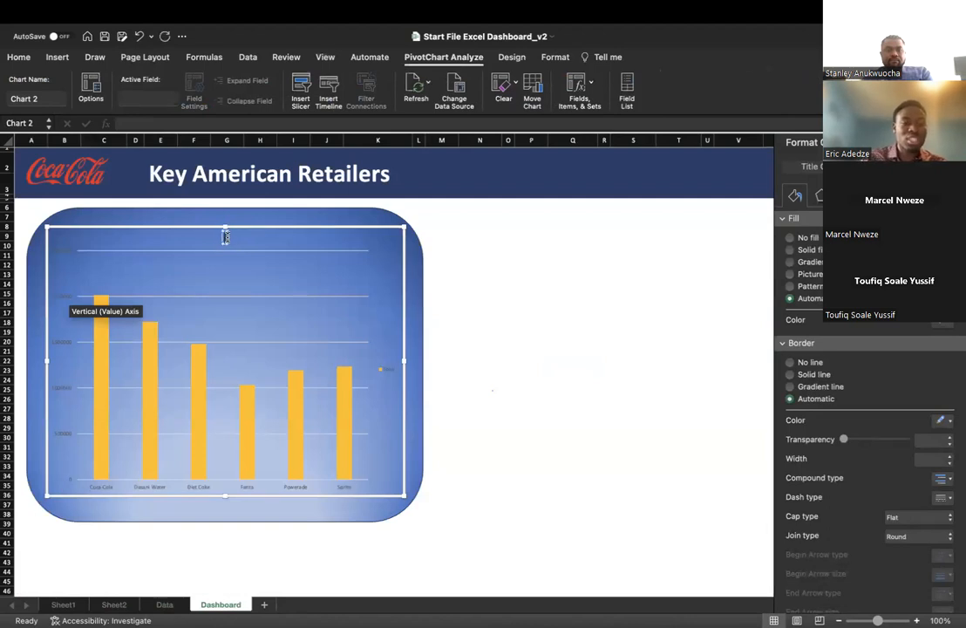
type("Sales")
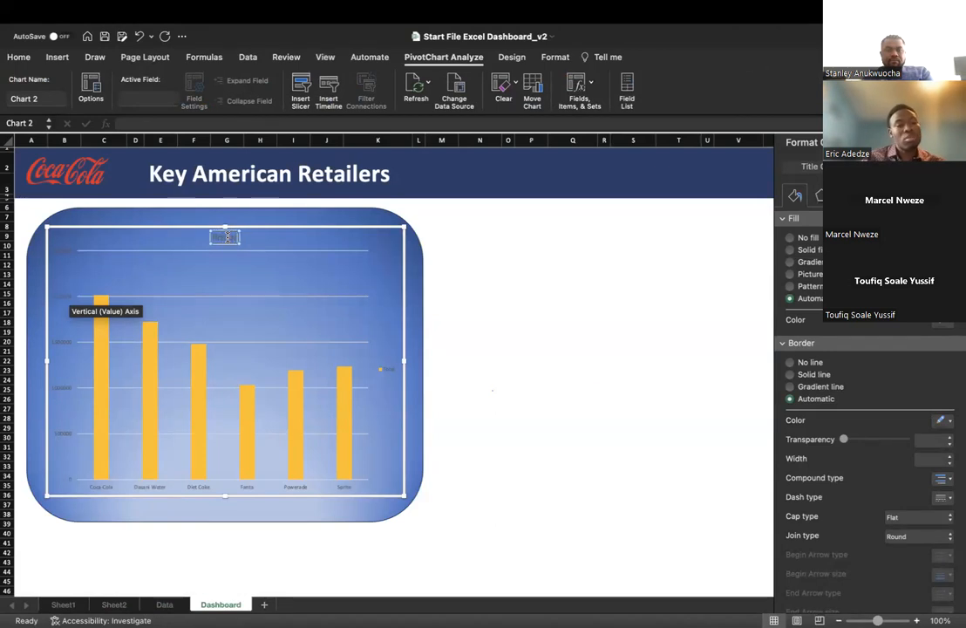
left_click(492, 282)
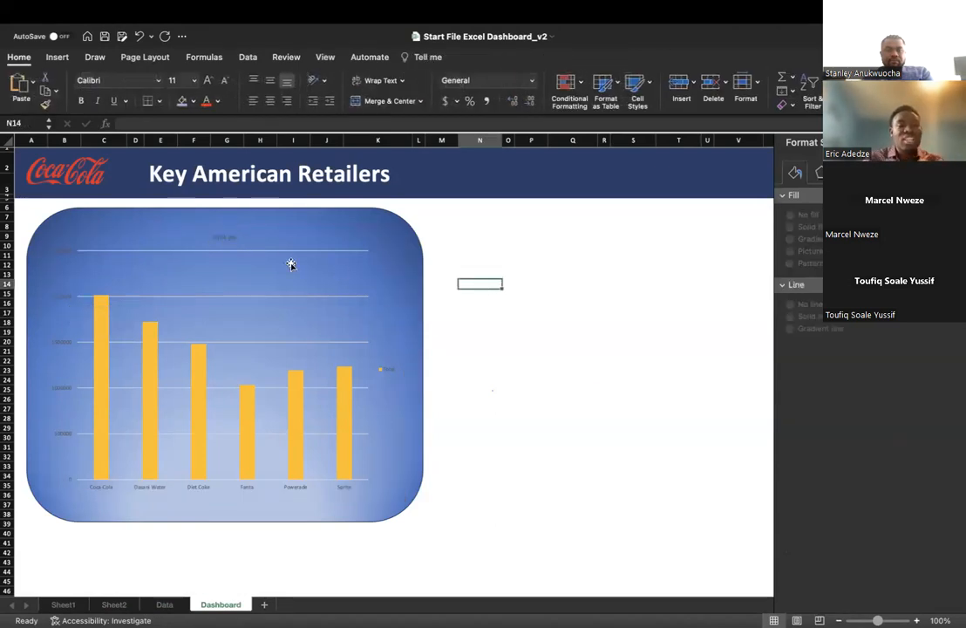
Step: Select the Dashboard chart's title and return to Sheet2 to check the brand PivotTable and its source chart
left_click(231, 237)
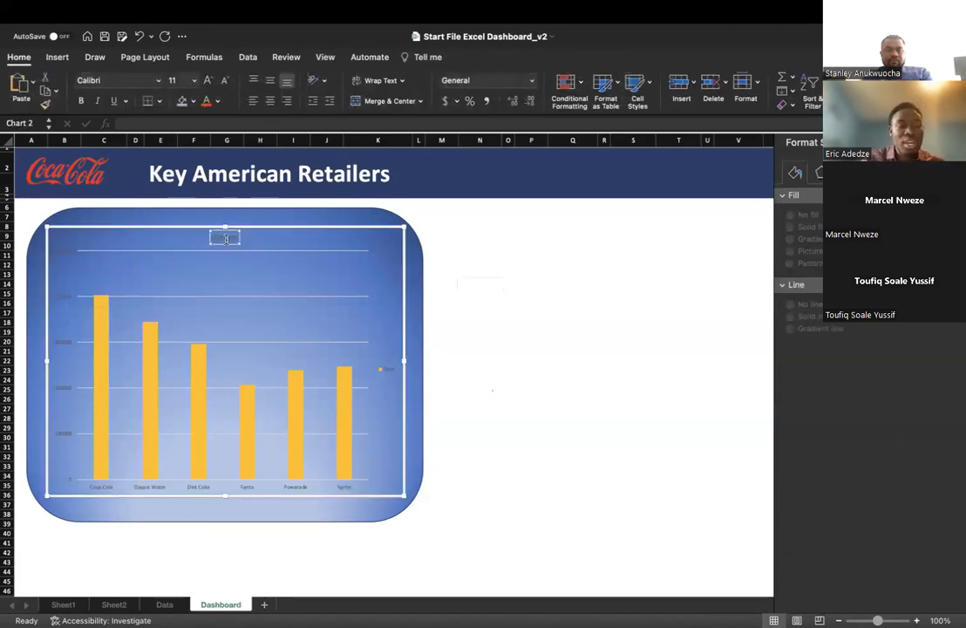
left_click(164, 604)
left_click(114, 604)
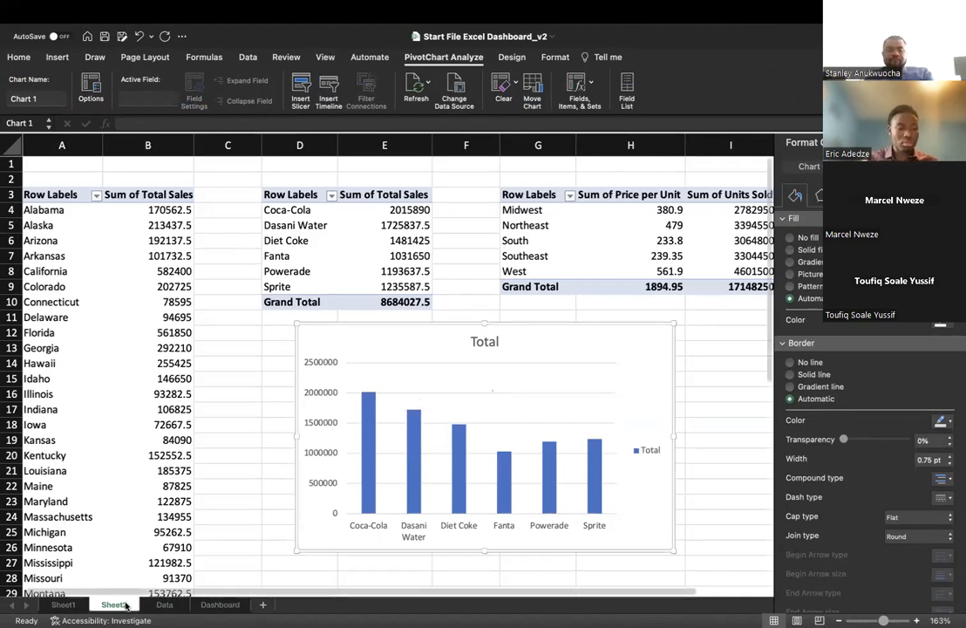
Step: Change the title of the yellow column chart on the Dashboard sheet to "Total Sale by brand"
left_click(220, 604)
left_click(224, 238)
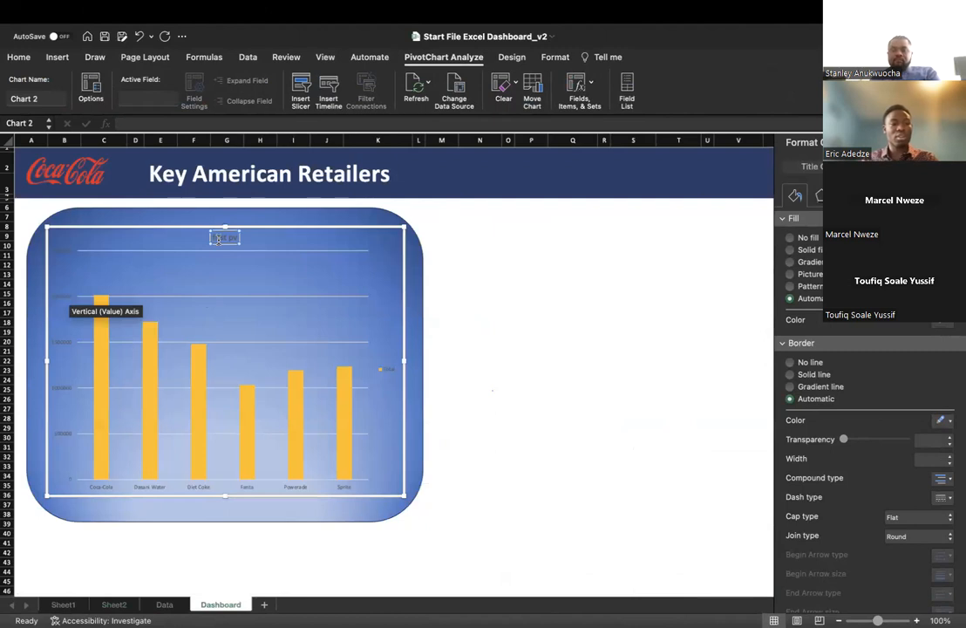
double_click(218, 239)
double_click(219, 238)
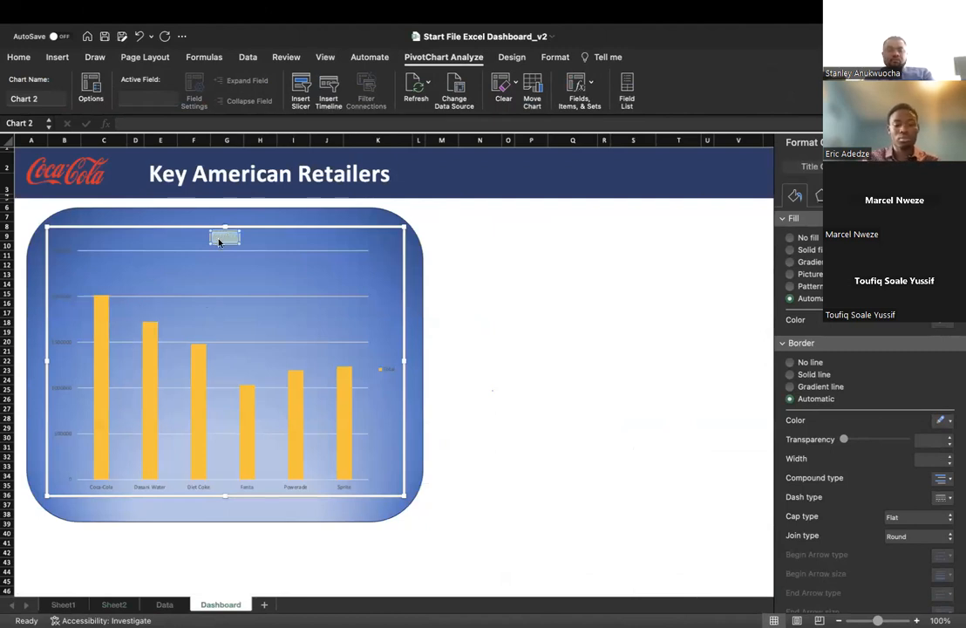
key("Right")
type("Sale by Brand")
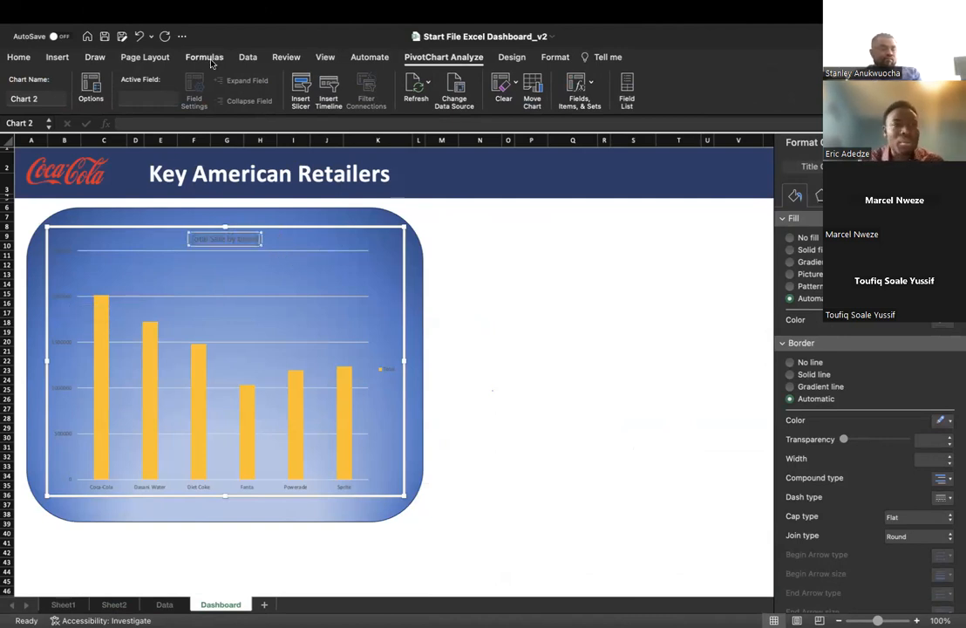
Step: Set the font color of the Dashboard chart's title text to white
left_click(19, 57)
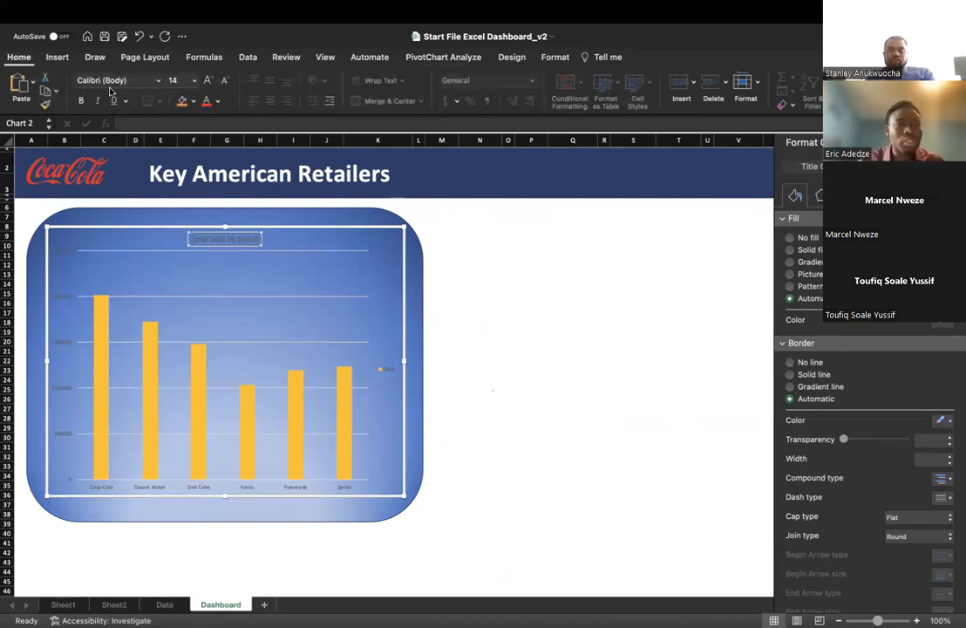
triple_click(215, 237)
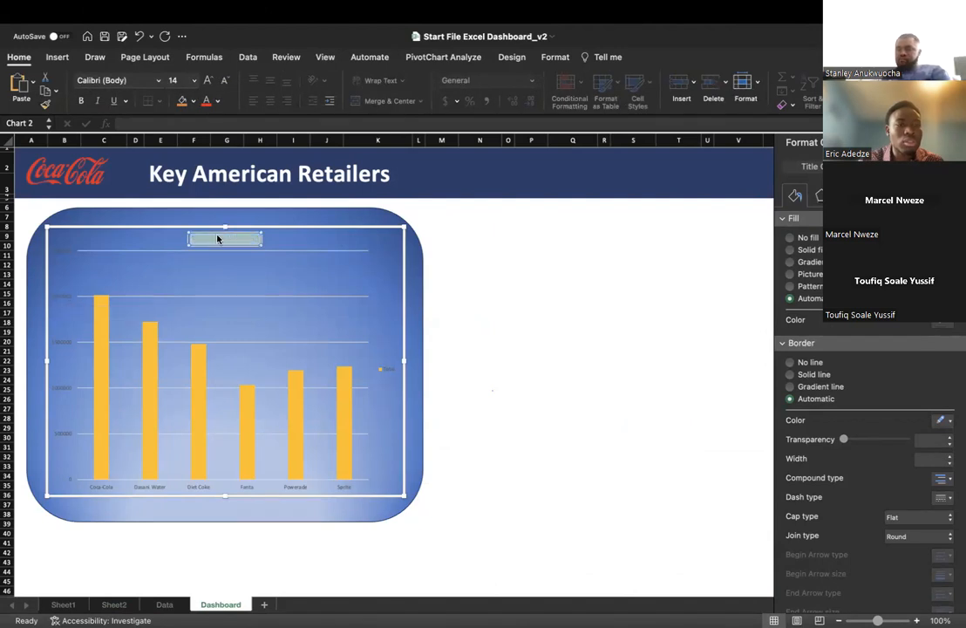
left_click(217, 101)
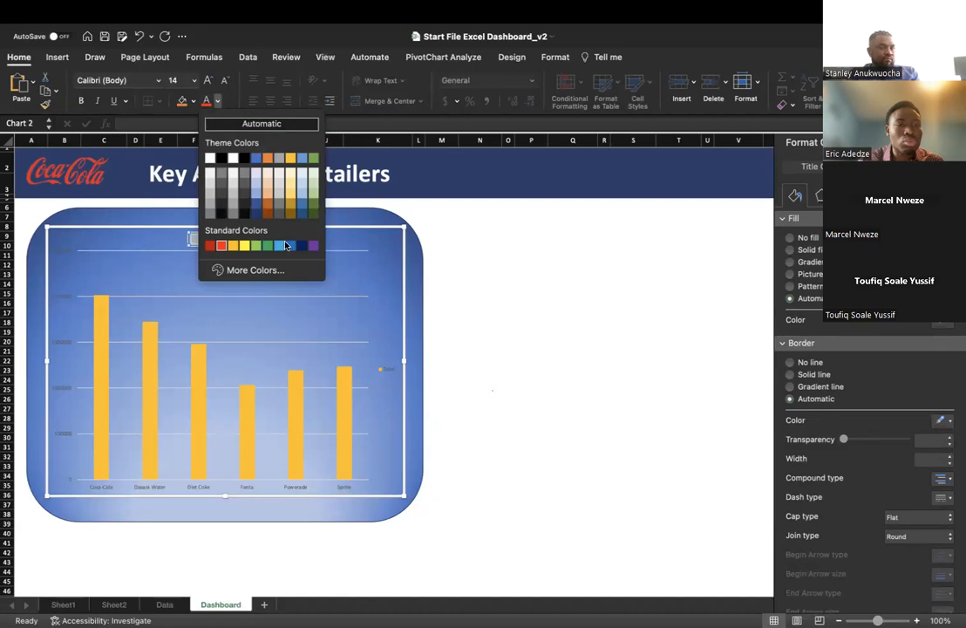
left_click(245, 245)
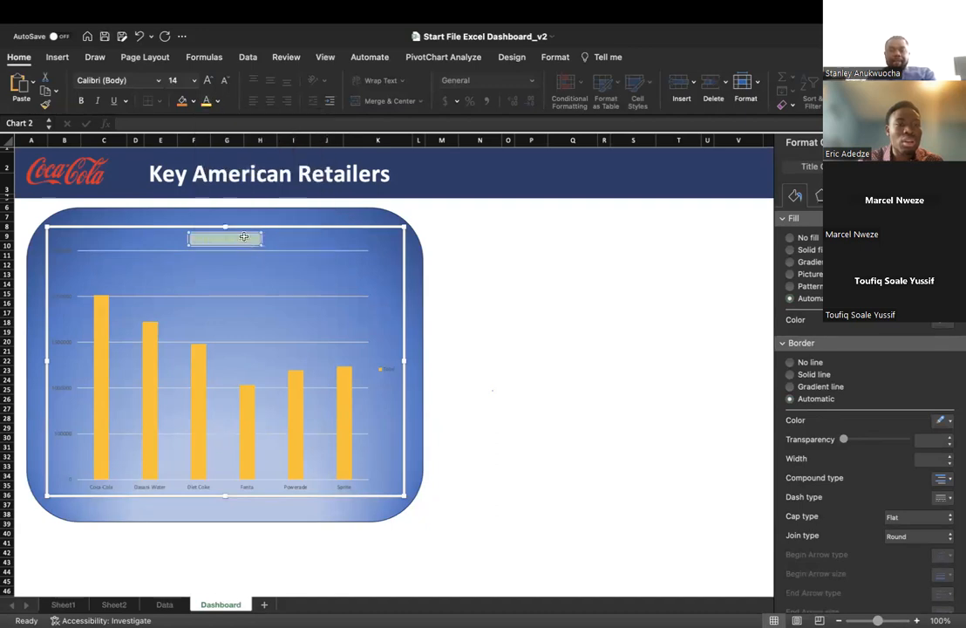
left_click(217, 101)
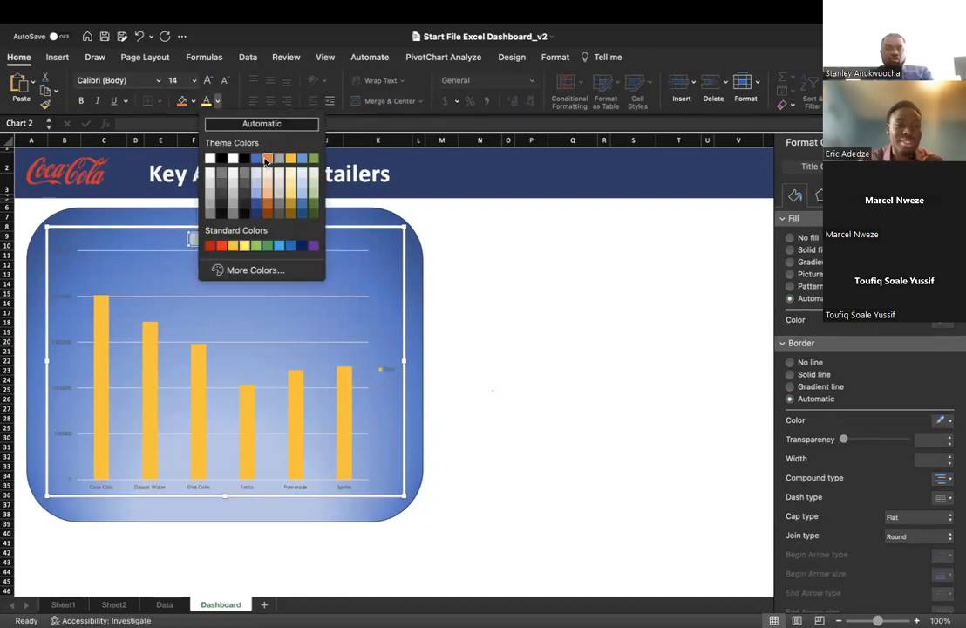
left_click(267, 158)
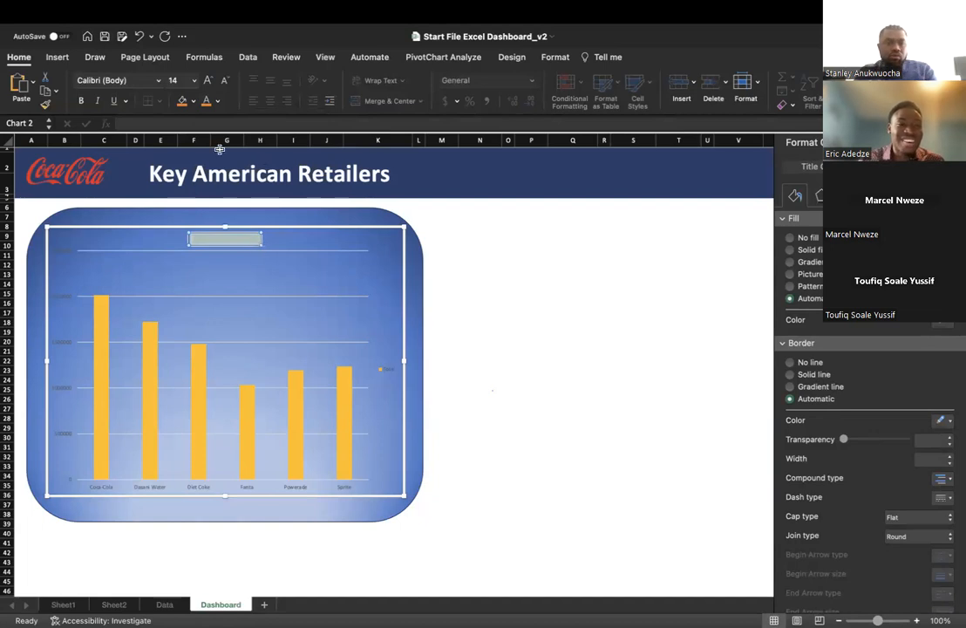
left_click(217, 101)
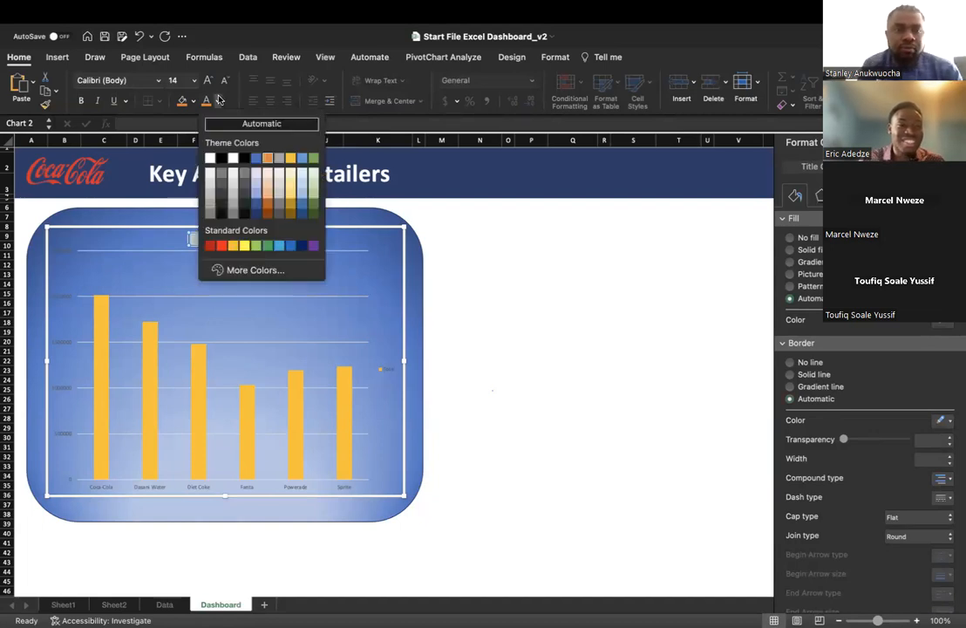
left_click(232, 157)
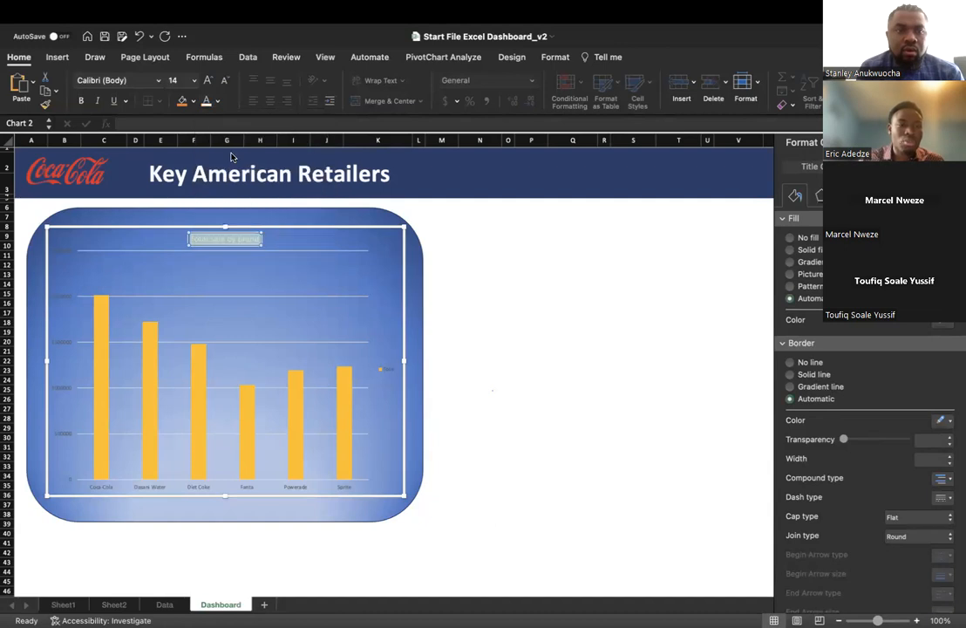
Step: Set the chart title's font to Times New Roman and enlarge its text by several size increments
left_click(157, 81)
left_click(157, 81)
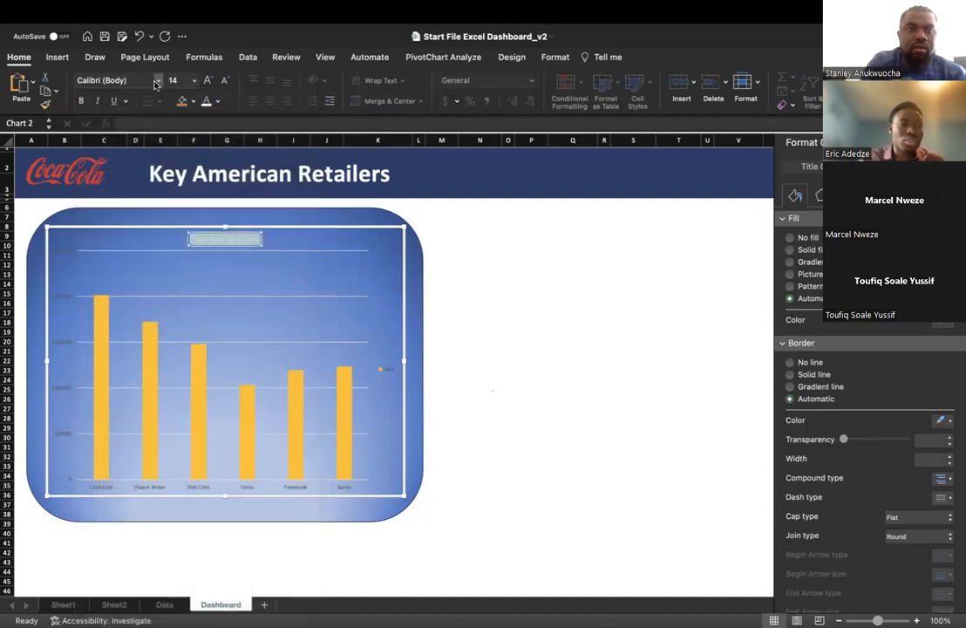
left_click(157, 81)
mouse_move(261, 266)
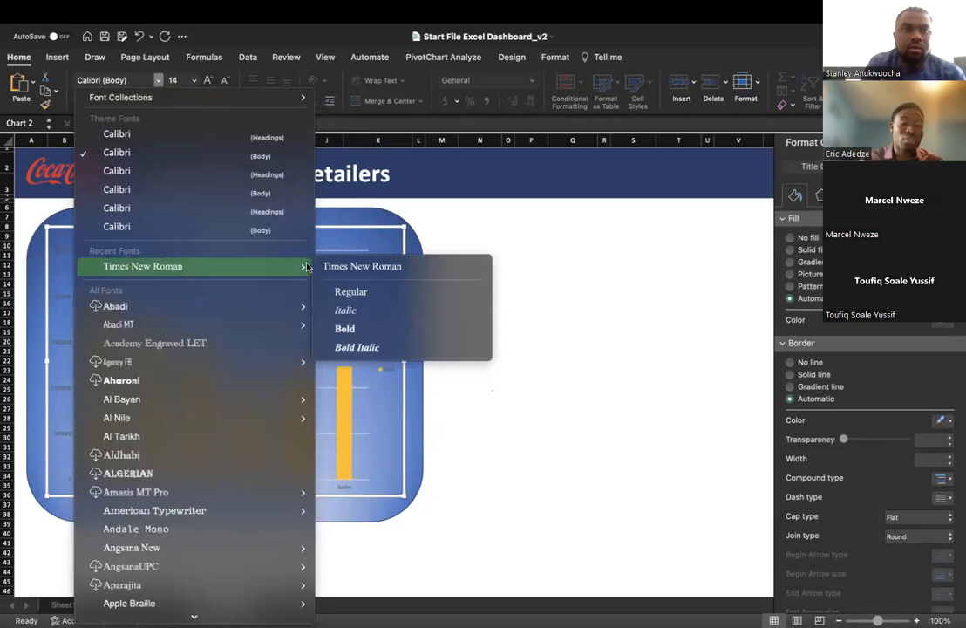
left_click(367, 266)
left_click(208, 82)
left_click(207, 82)
left_click(207, 82)
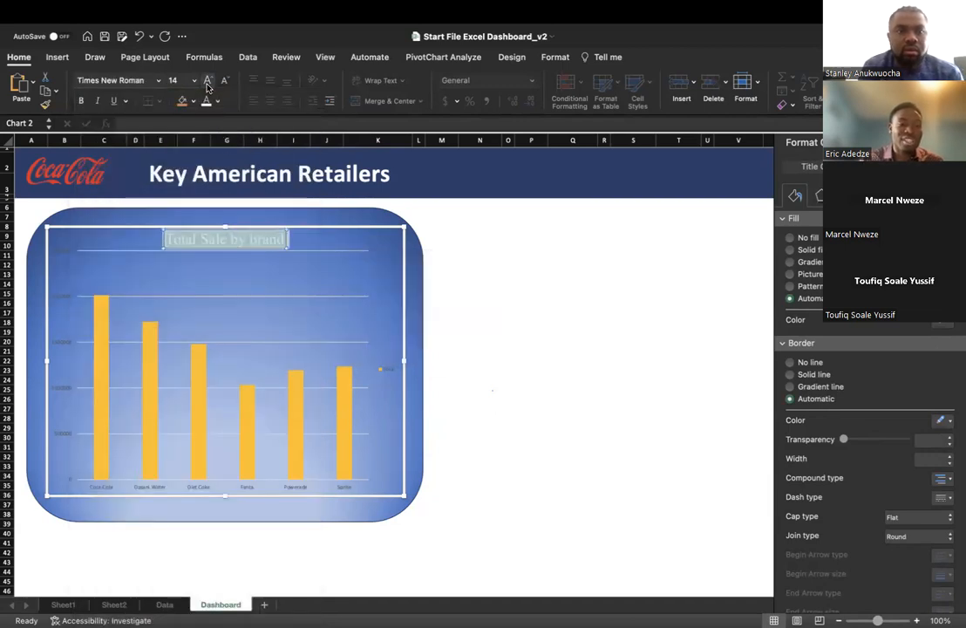
left_click(208, 82)
left_click(541, 322)
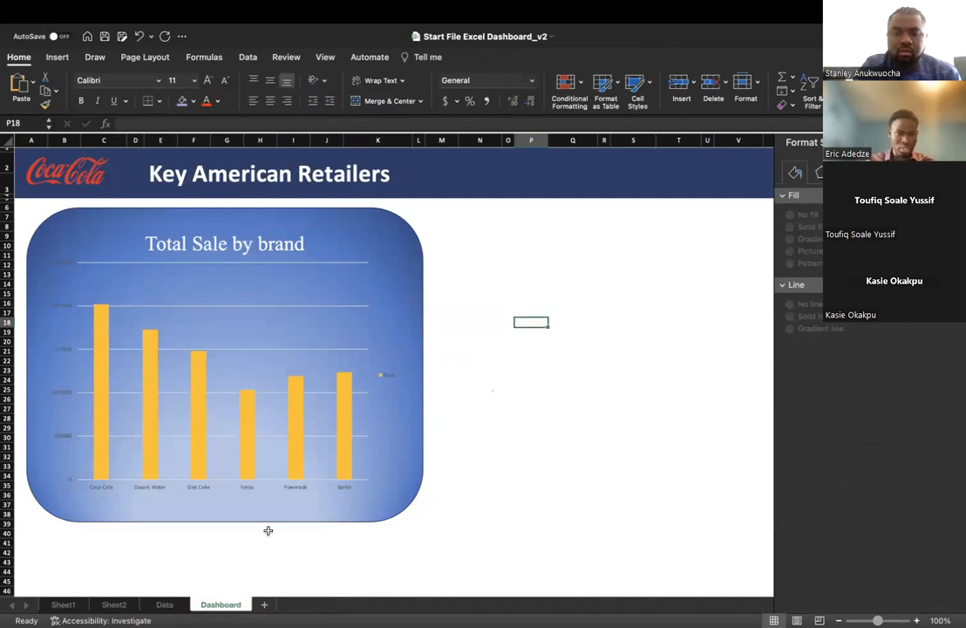
left_click(164, 604)
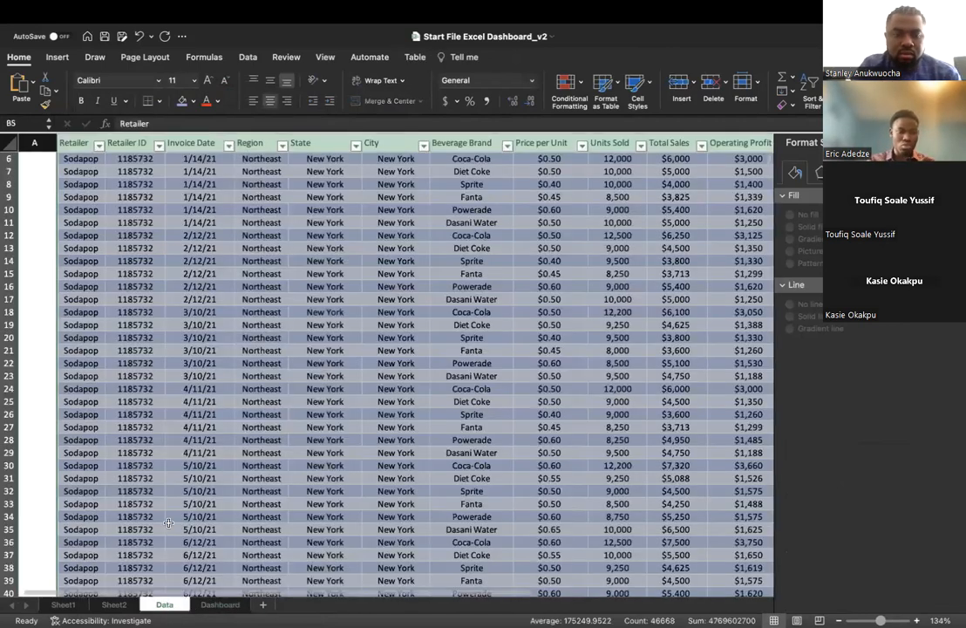
left_click(220, 604)
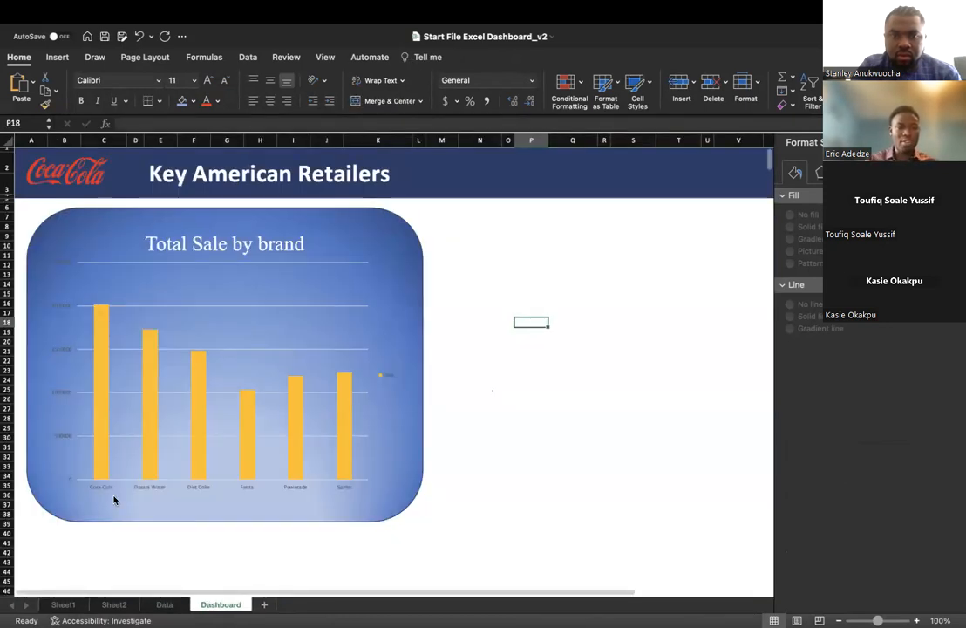
left_click(265, 308)
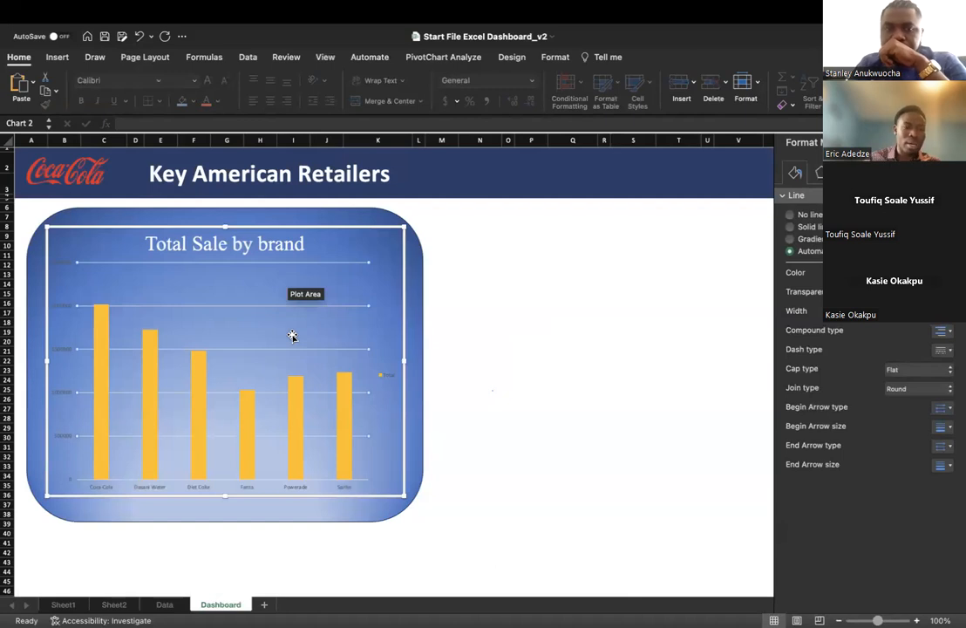
left_click(635, 273)
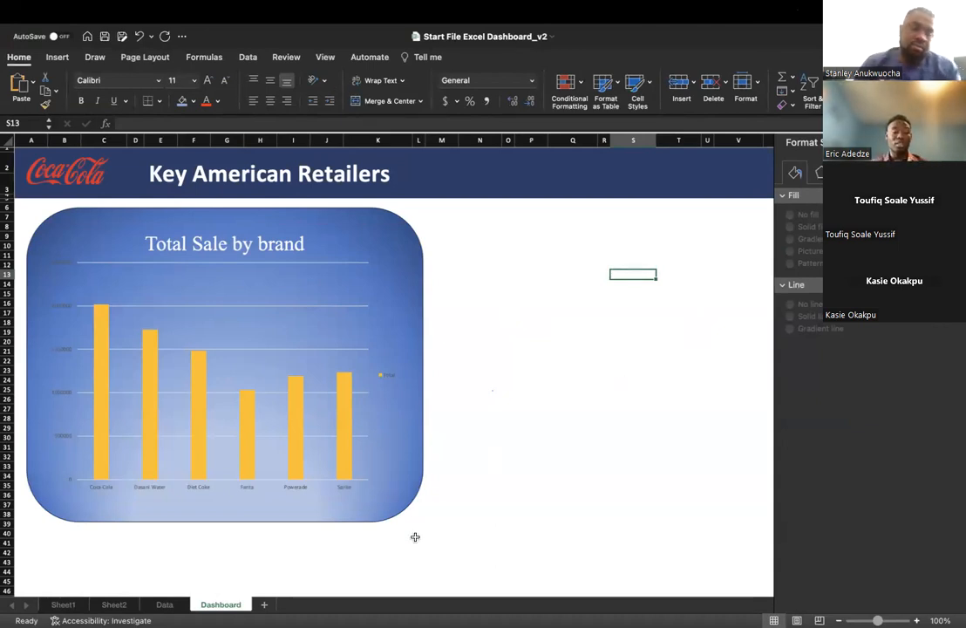
left_click(164, 604)
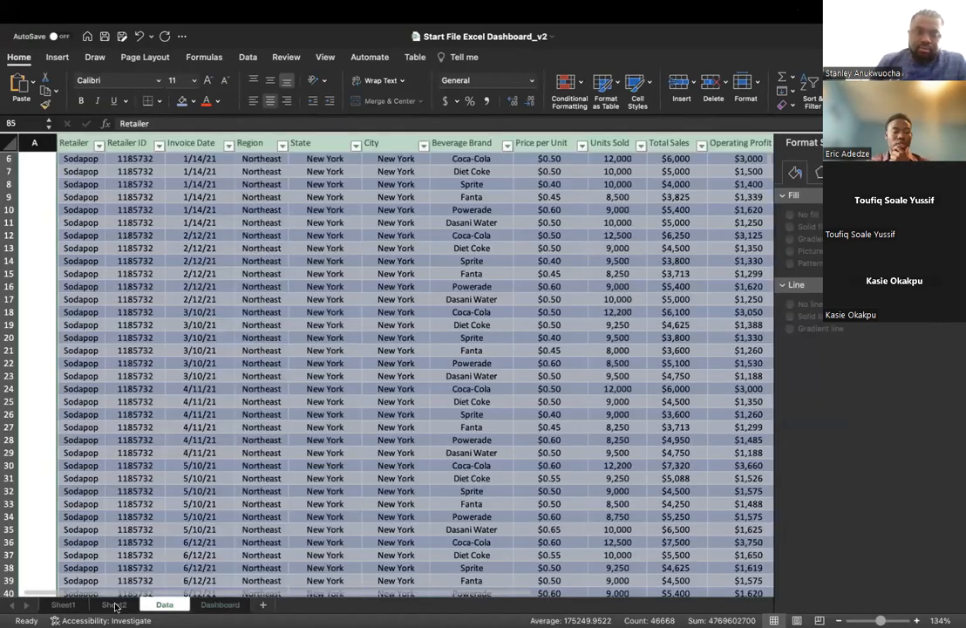
Step: Try a column PivotChart of the state-by-state total sales pivot table on Sheet2, and cut it from the sheet
left_click(113, 605)
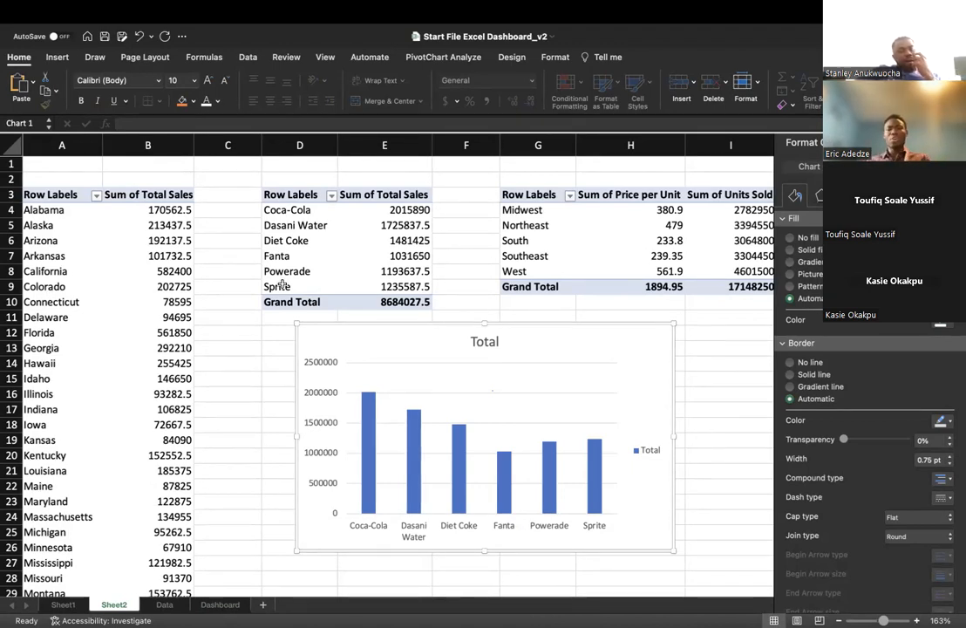
left_click(113, 194)
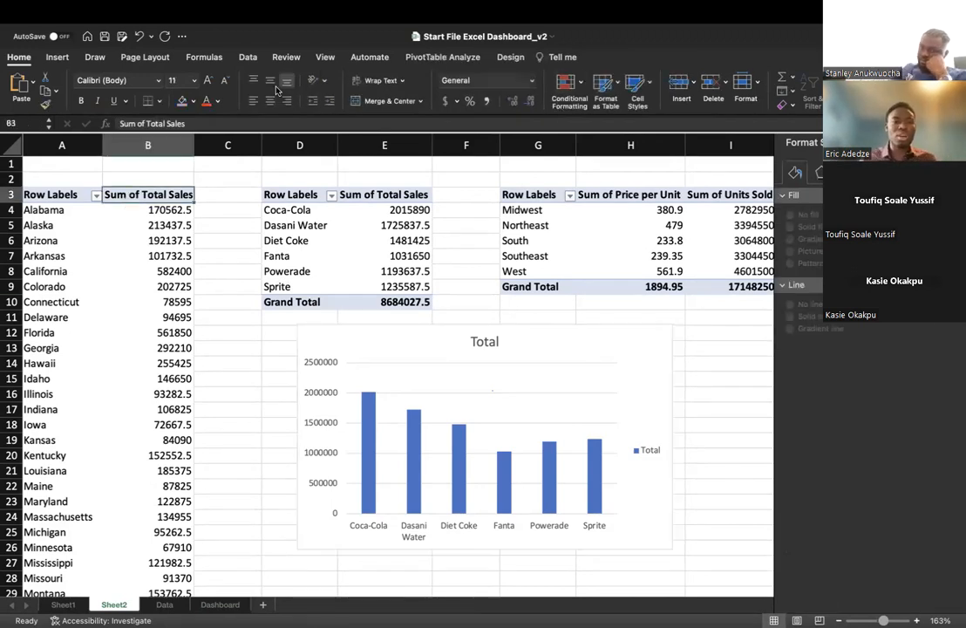
left_click(413, 55)
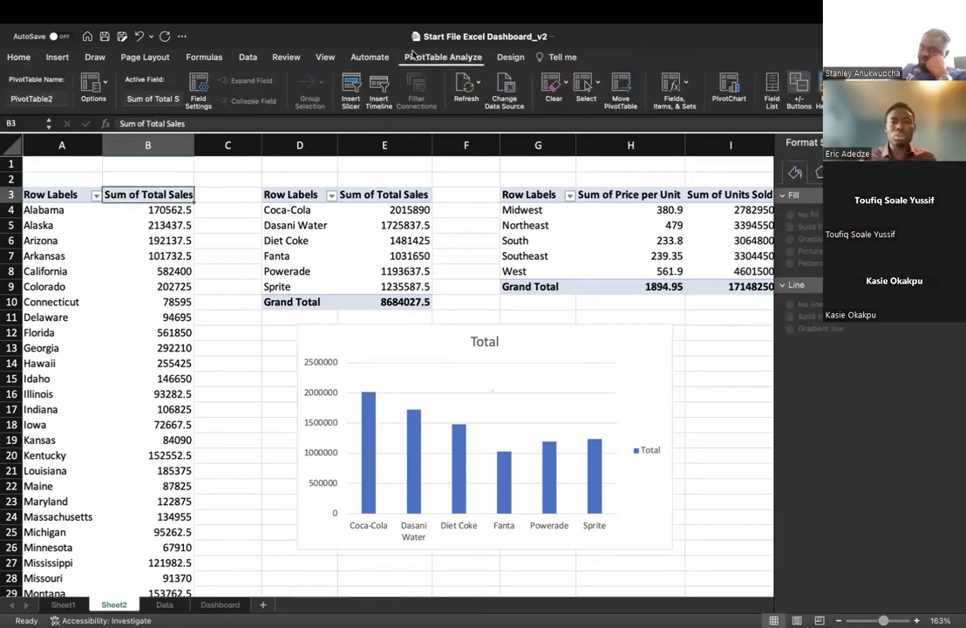
left_click(580, 94)
left_click(614, 59)
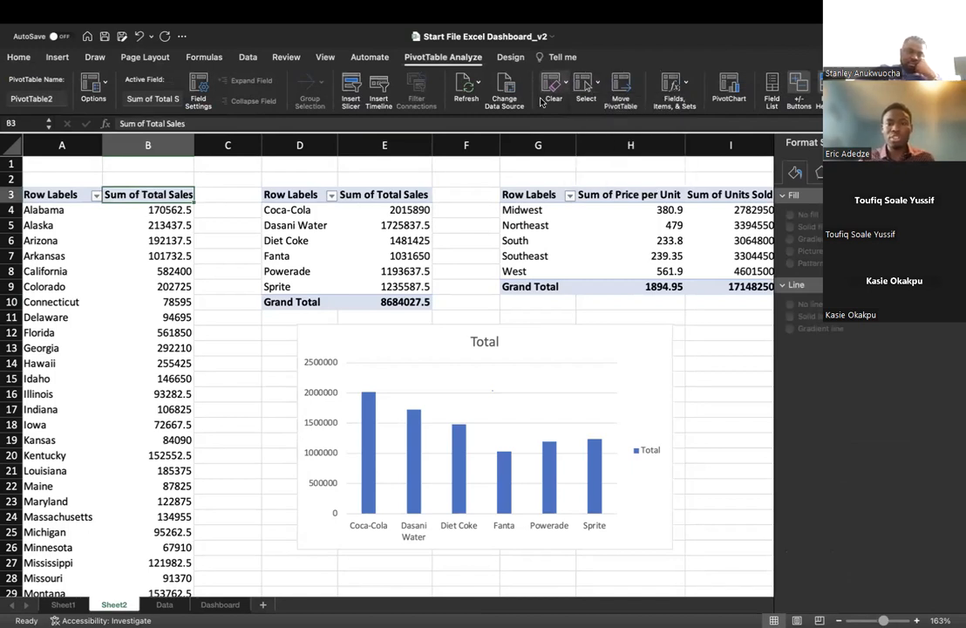
left_click(58, 57)
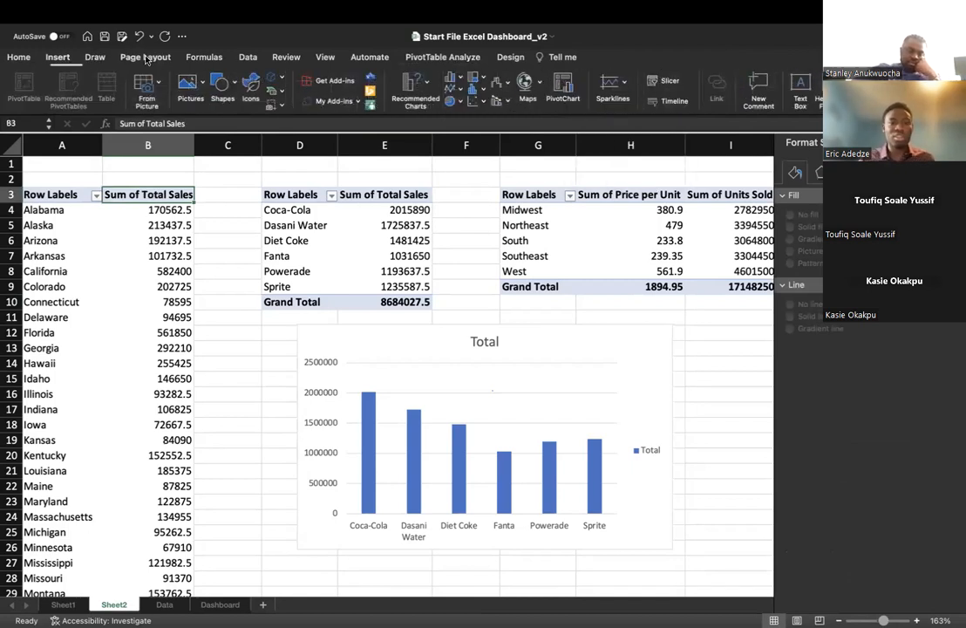
left_click(563, 96)
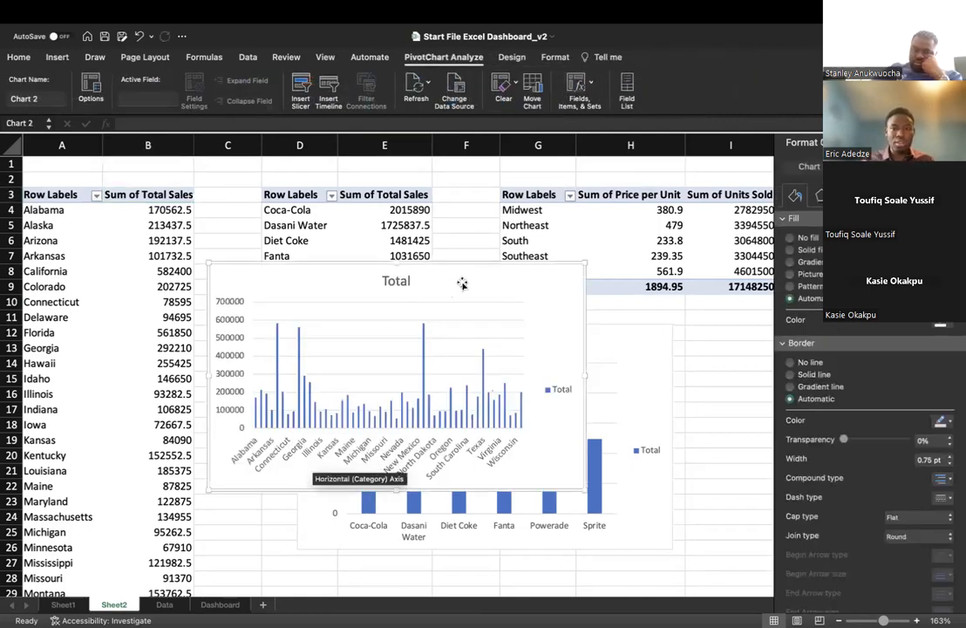
key("super+x")
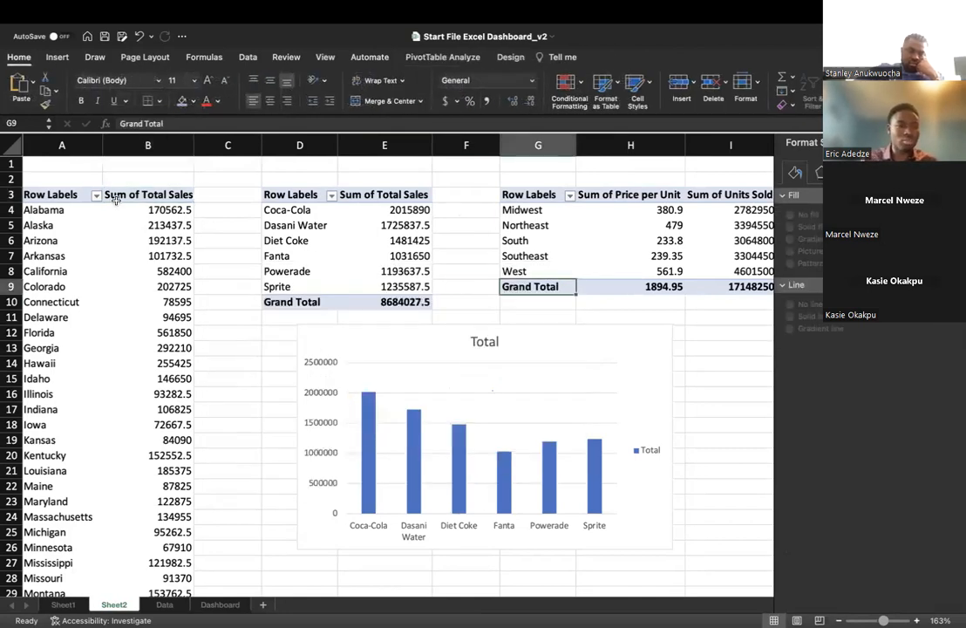
Step: Try a pie chart of the state-by-state total sales pivot table, and delete it
left_click(58, 57)
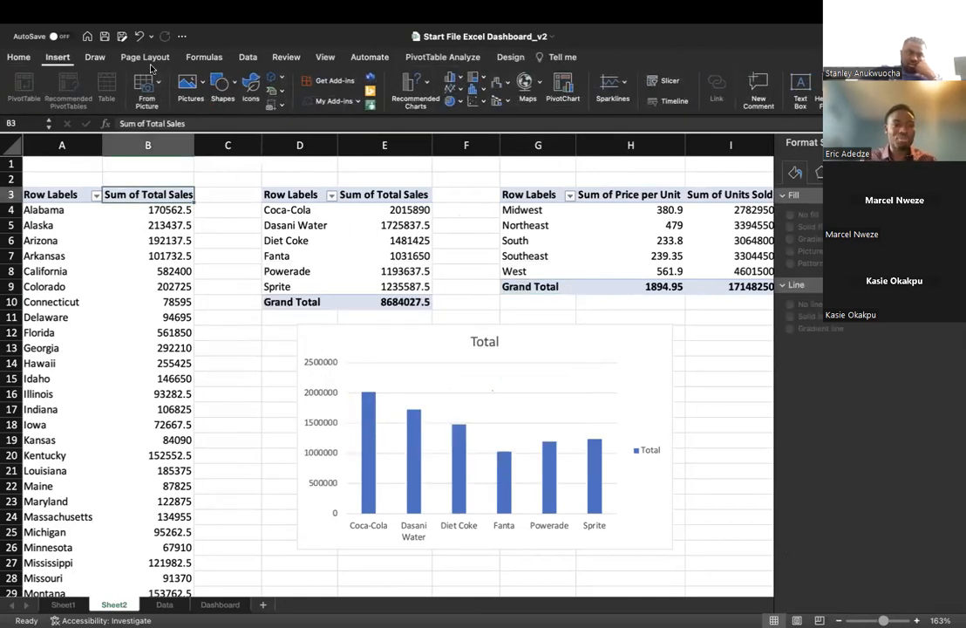
left_click(450, 102)
left_click(476, 158)
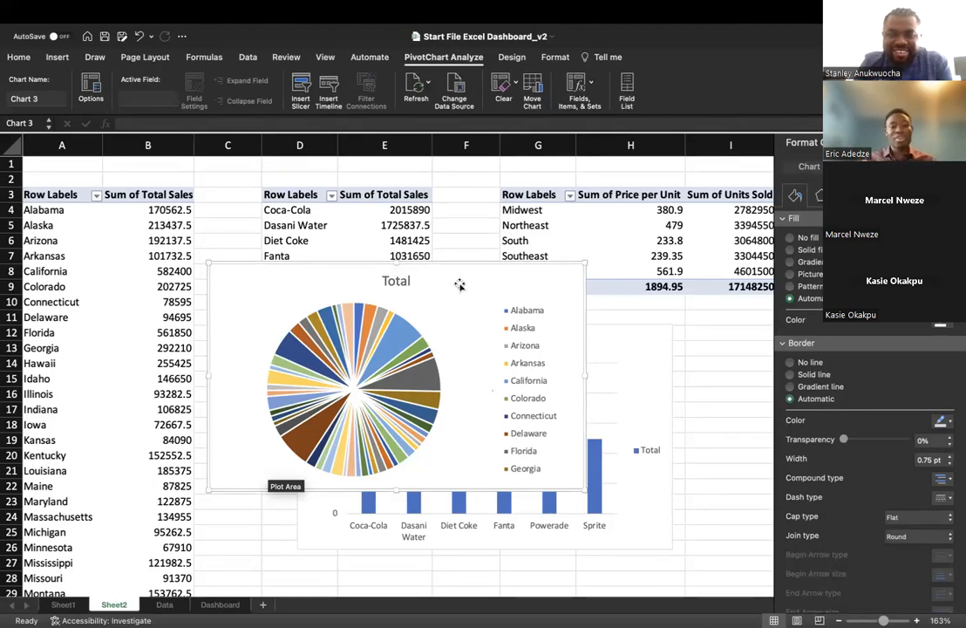
key("Delete")
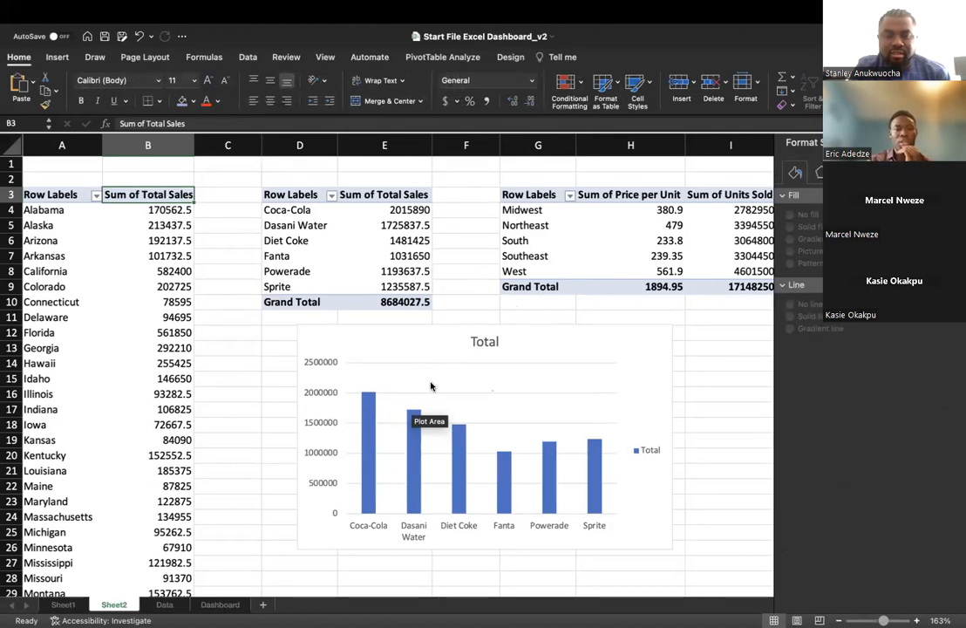
left_click(177, 607)
left_click(217, 604)
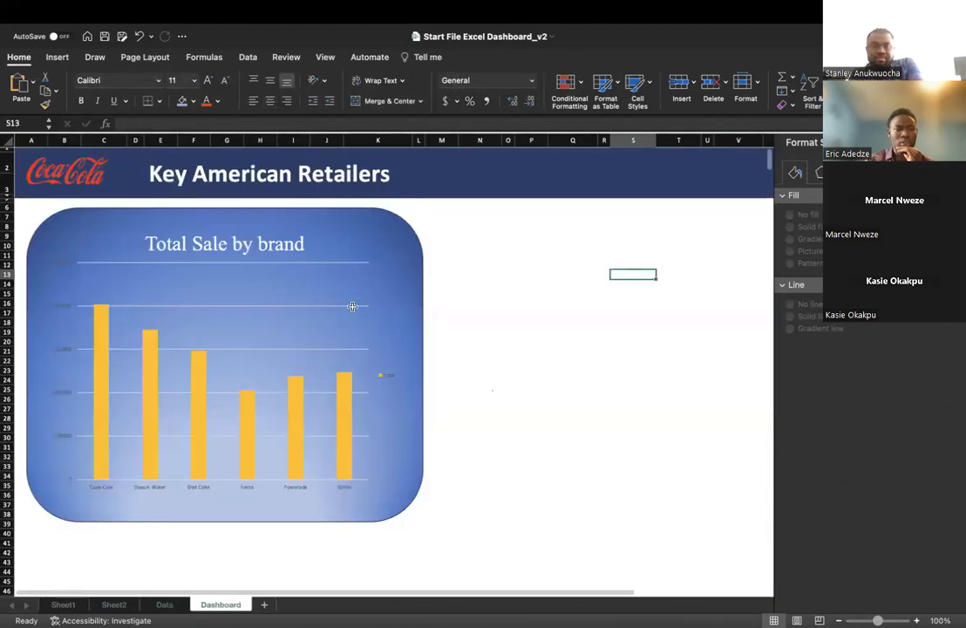
left_click(122, 605)
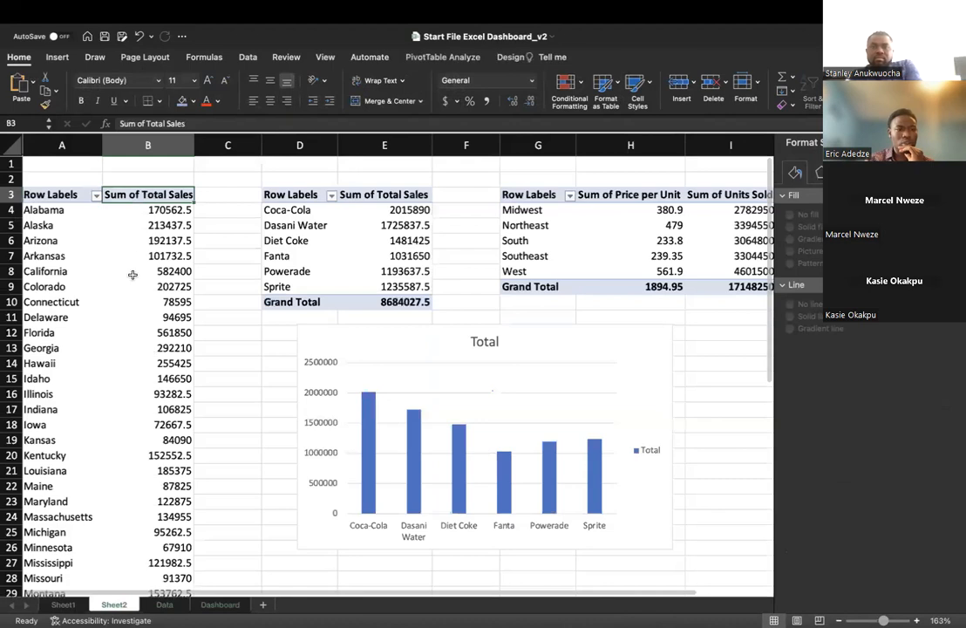
Step: Try converting a new PivotChart of the state-by-state total sales to a filled map, and delete the chart
left_click(57, 57)
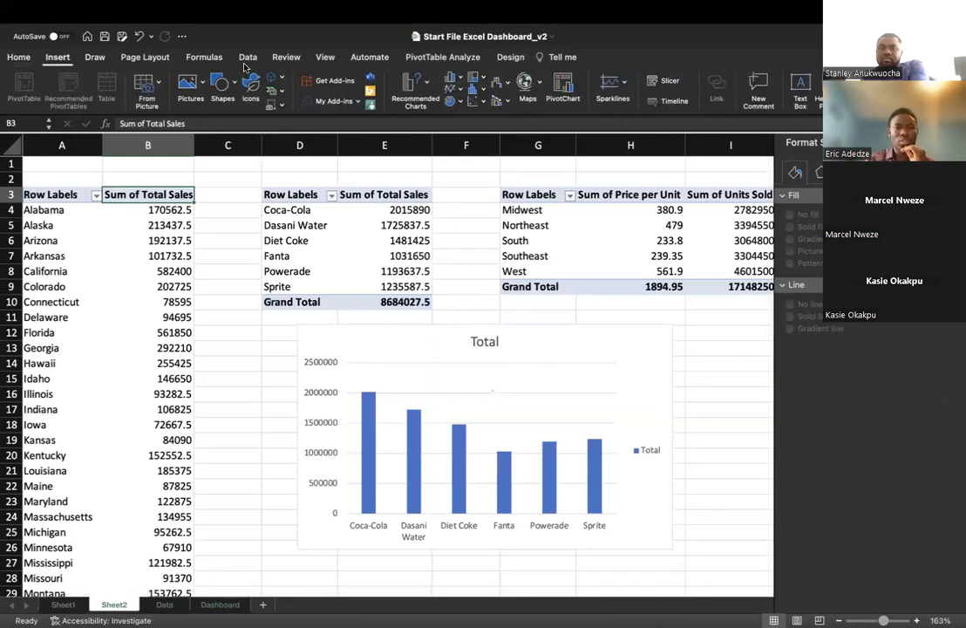
left_click(567, 91)
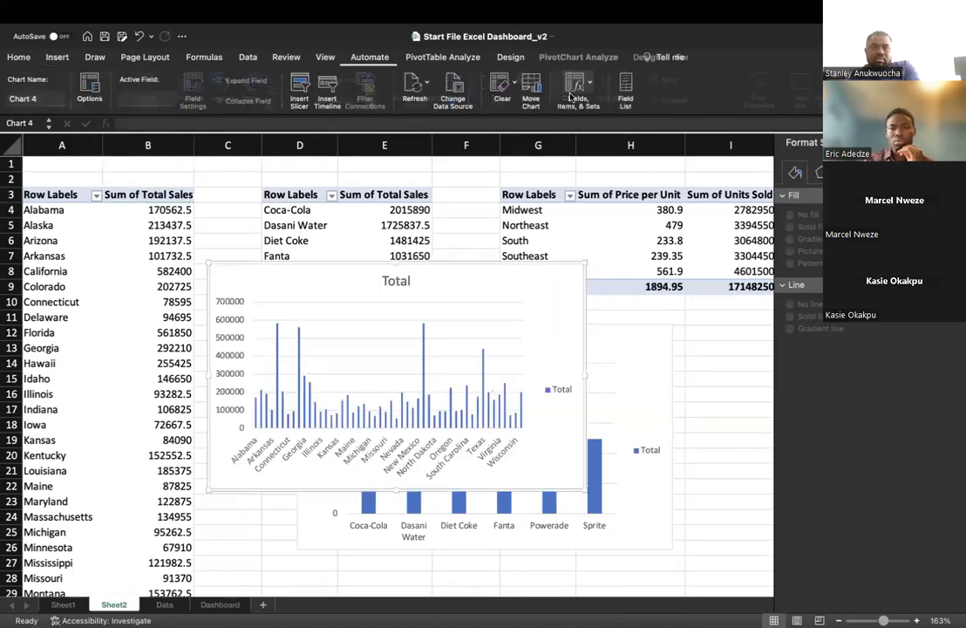
right_click(537, 289)
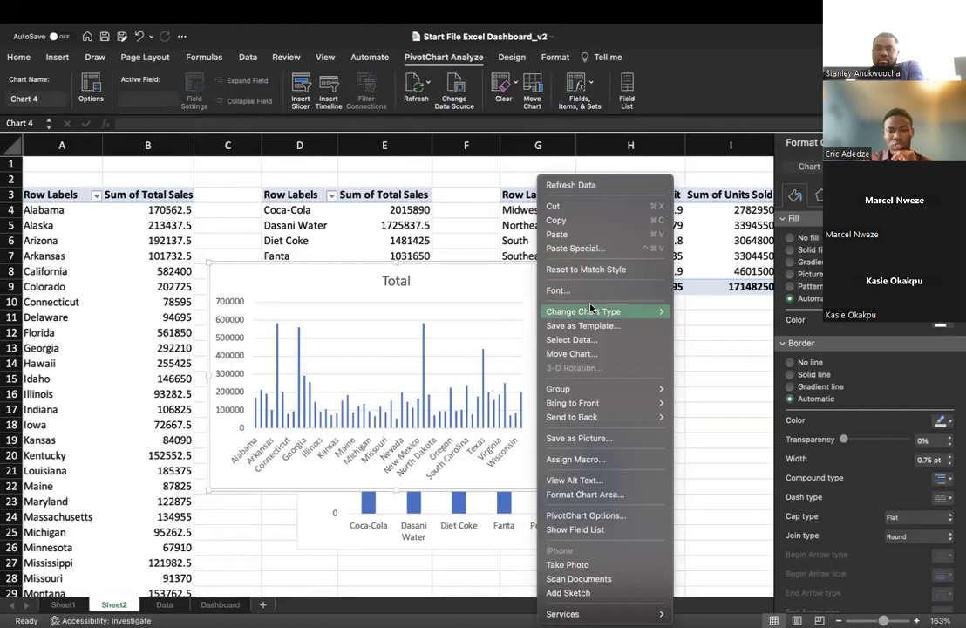
mouse_move(610, 311)
mouse_move(693, 312)
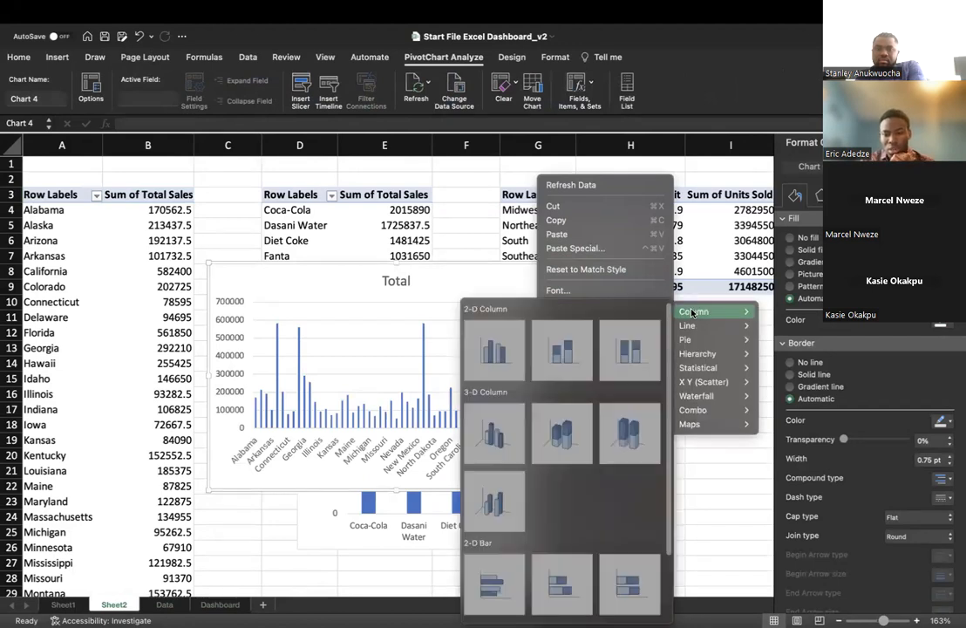
mouse_move(698, 423)
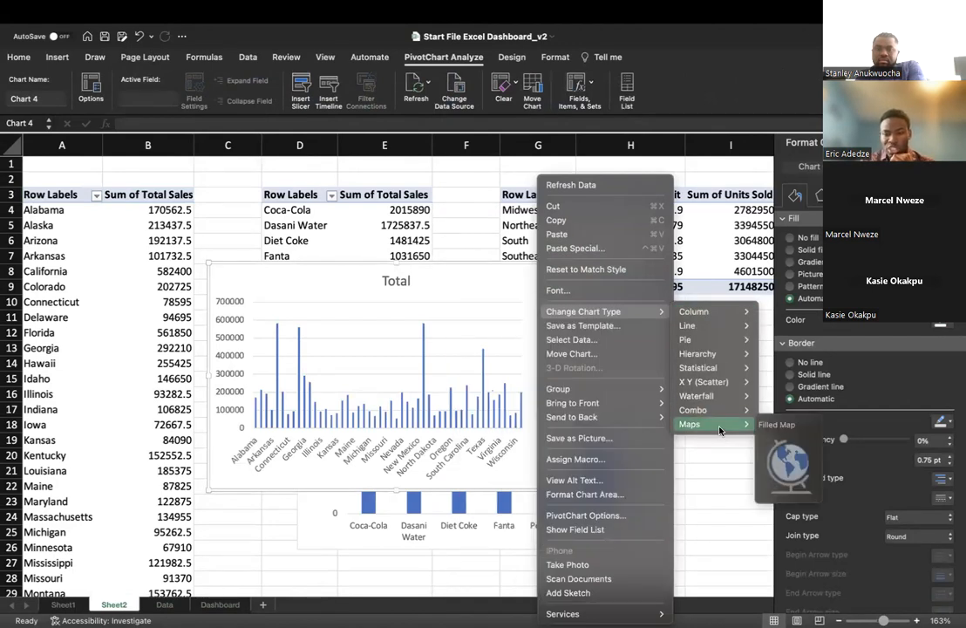
left_click(782, 453)
left_click(457, 265)
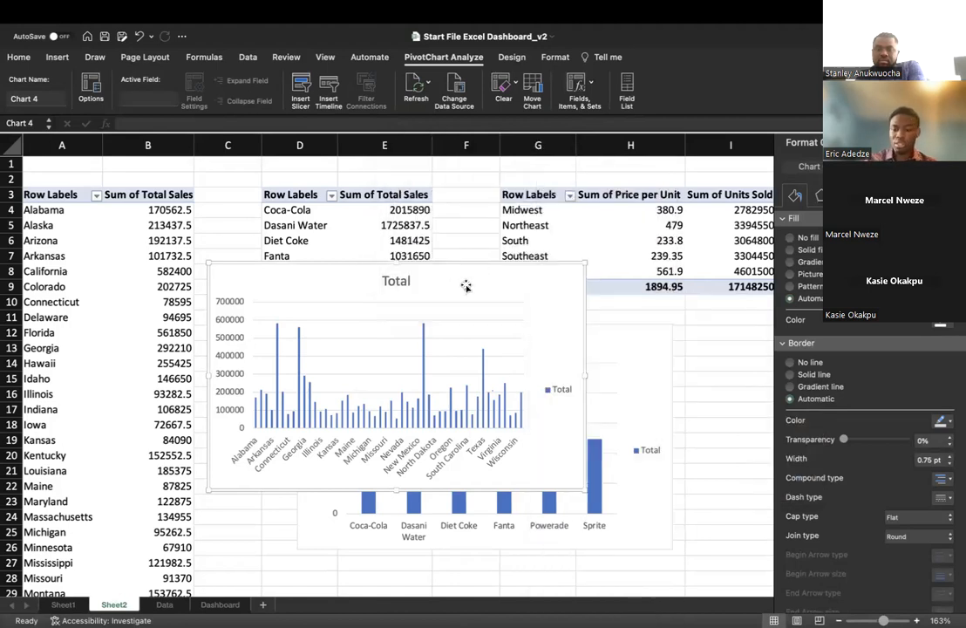
key("Delete")
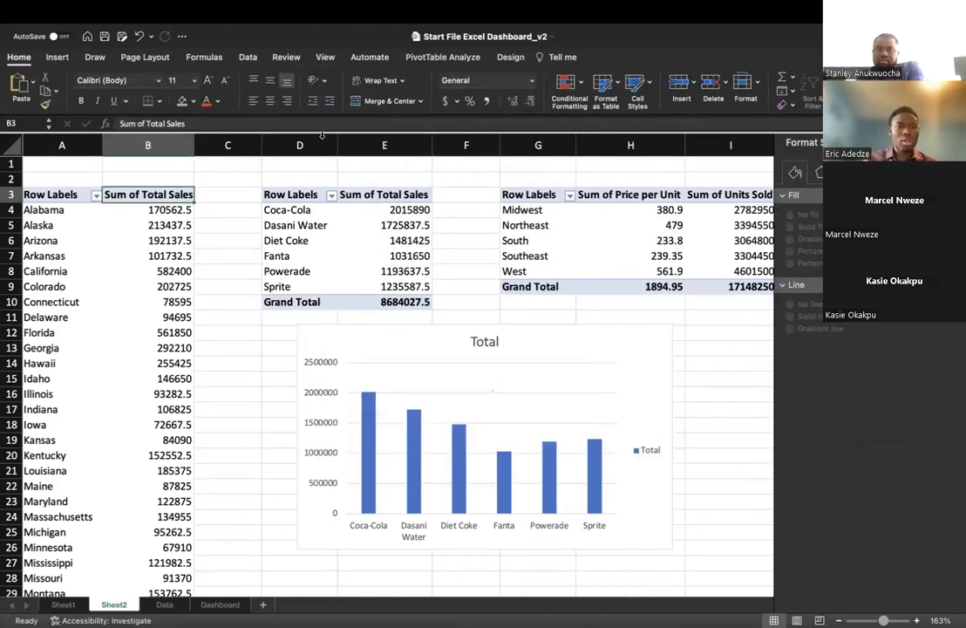
Step: Copy the whole state-by-state total sales pivot table from Sheet2 and paste it into the Dashboard sheet at B44
left_click(61, 192)
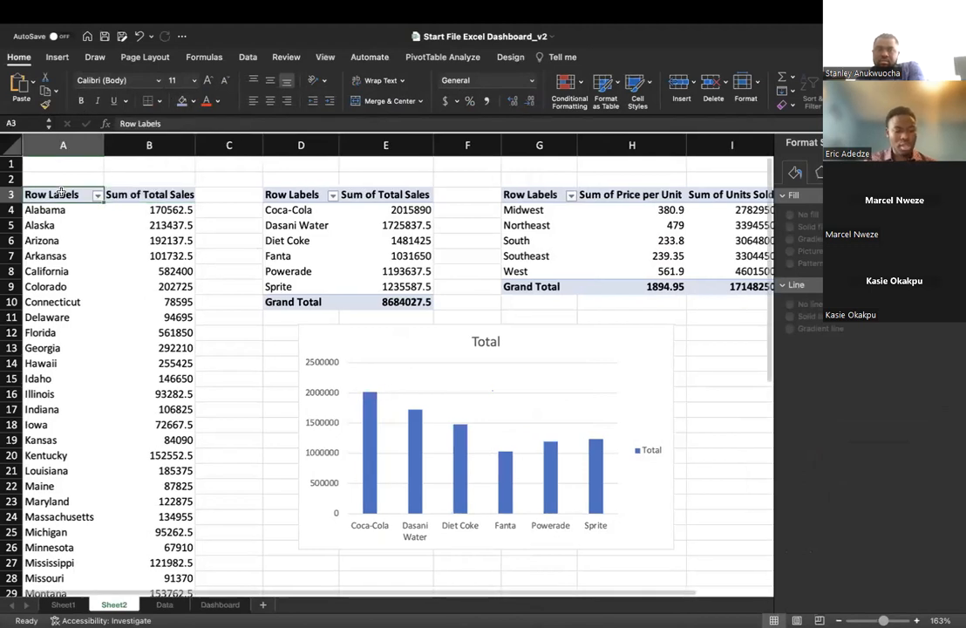
key("ctrl+shift+Down")
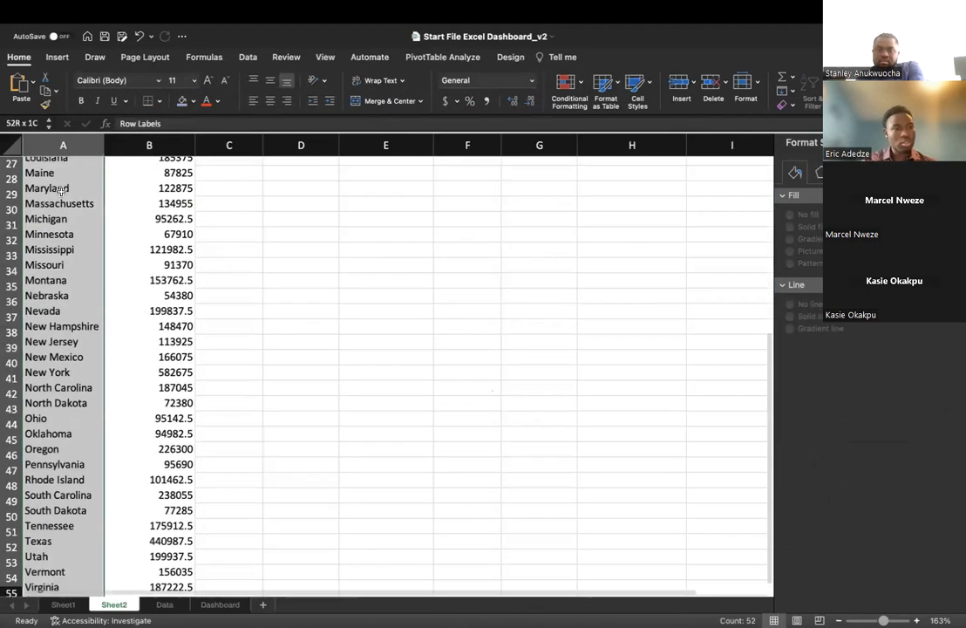
key("shift+Right")
scroll(94, 183, "up", 10)
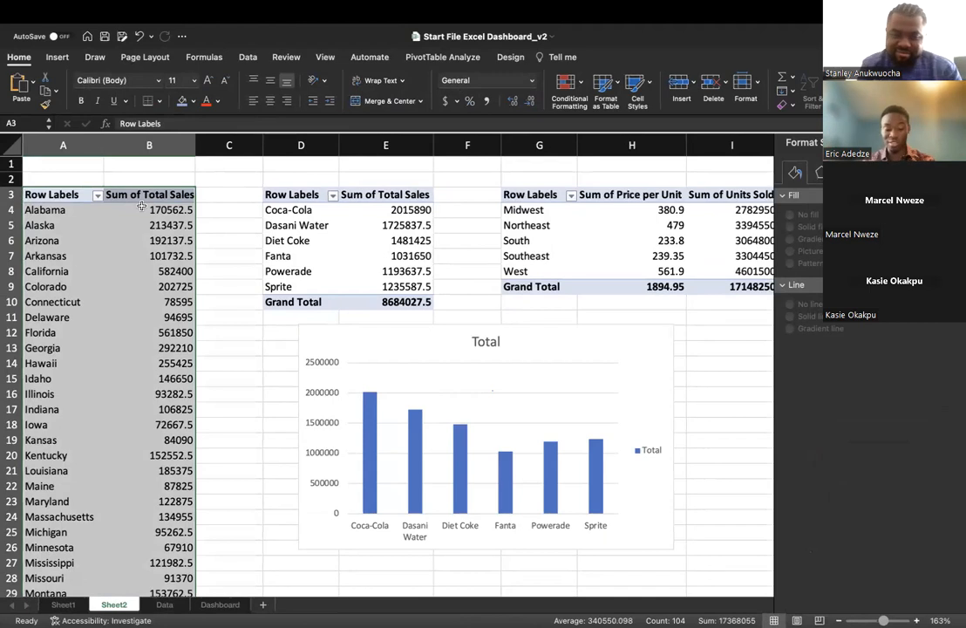
key("super+c")
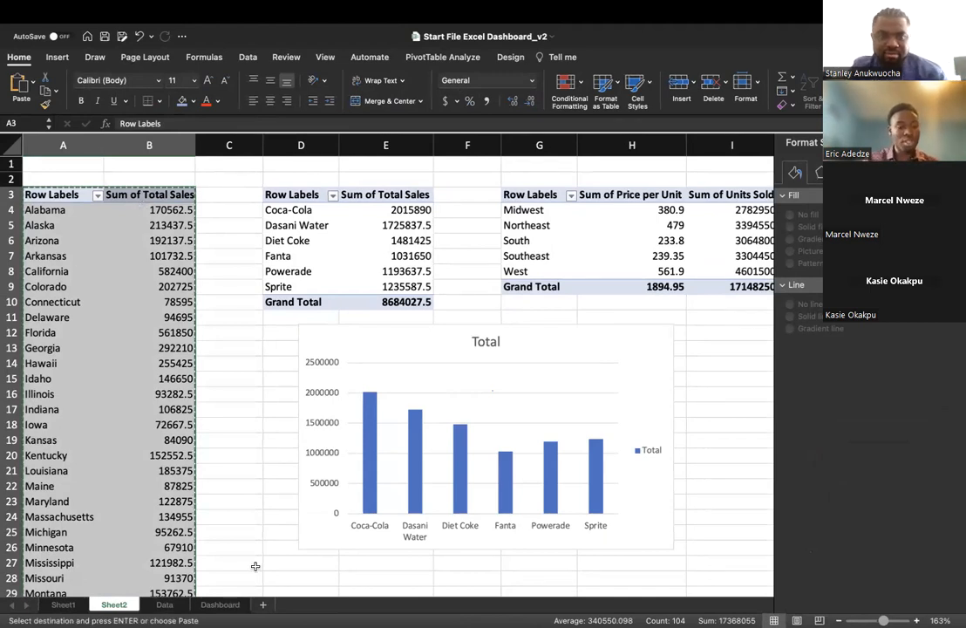
scroll(386, 438, "right", 5)
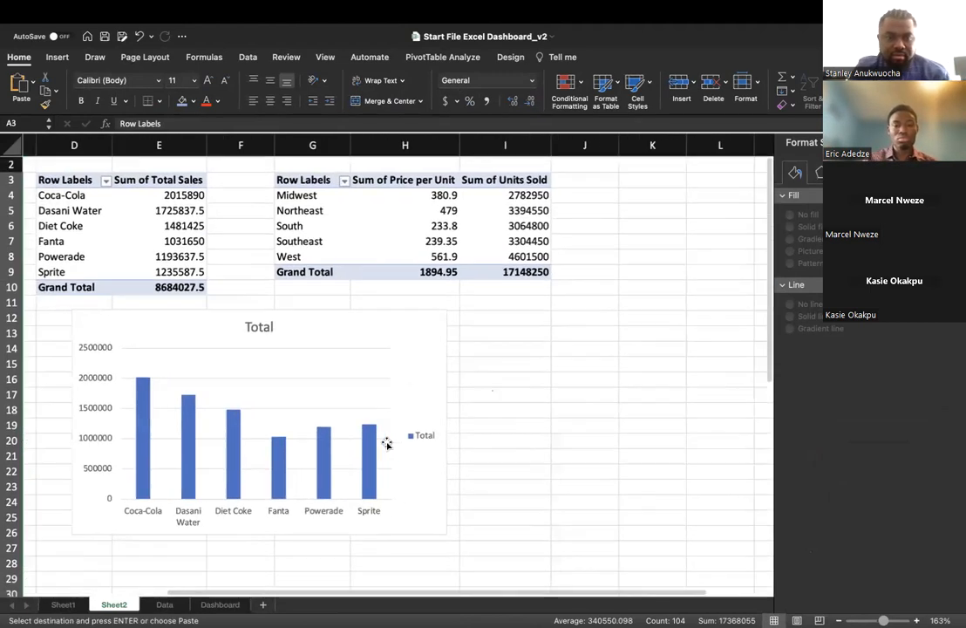
scroll(386, 437, "down", 1)
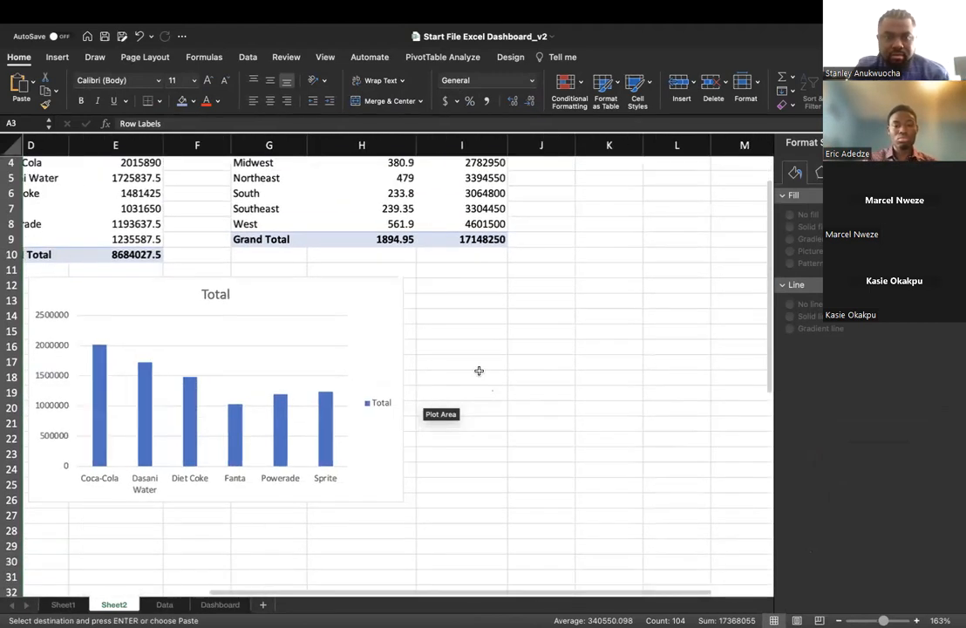
left_click(218, 604)
scroll(460, 309, "down", 5)
left_click(56, 441)
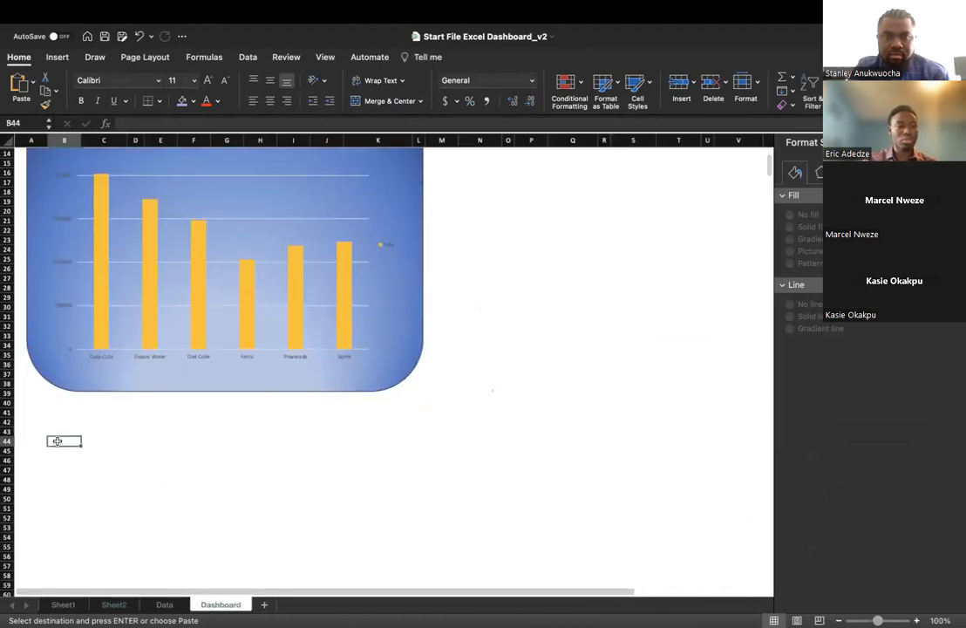
key("super+v")
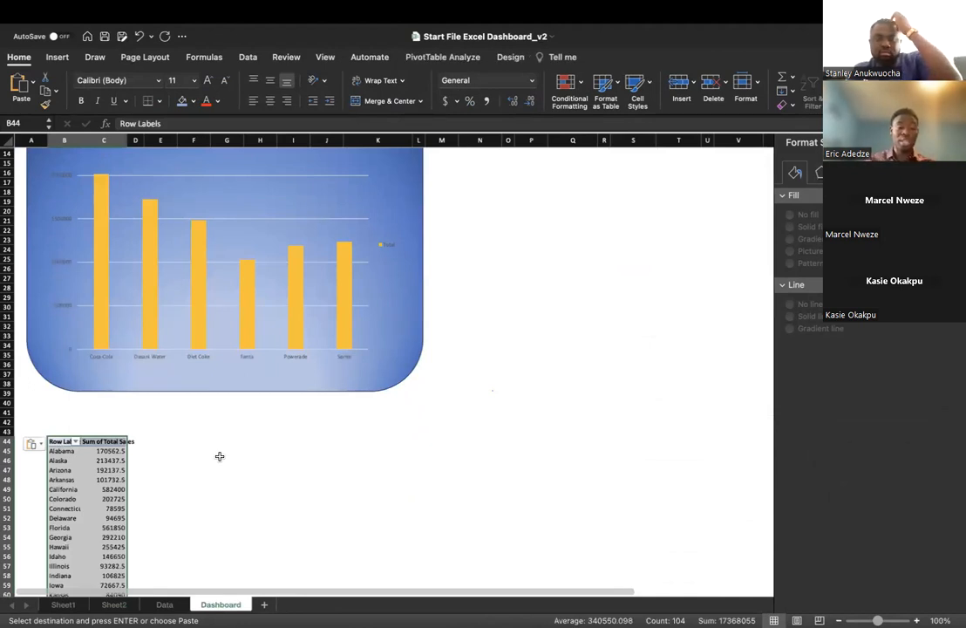
Step: Try to insert a filled map from the full state sales pivot table pasted below the Dashboard's brand chart
scroll(219, 456, "up", 5)
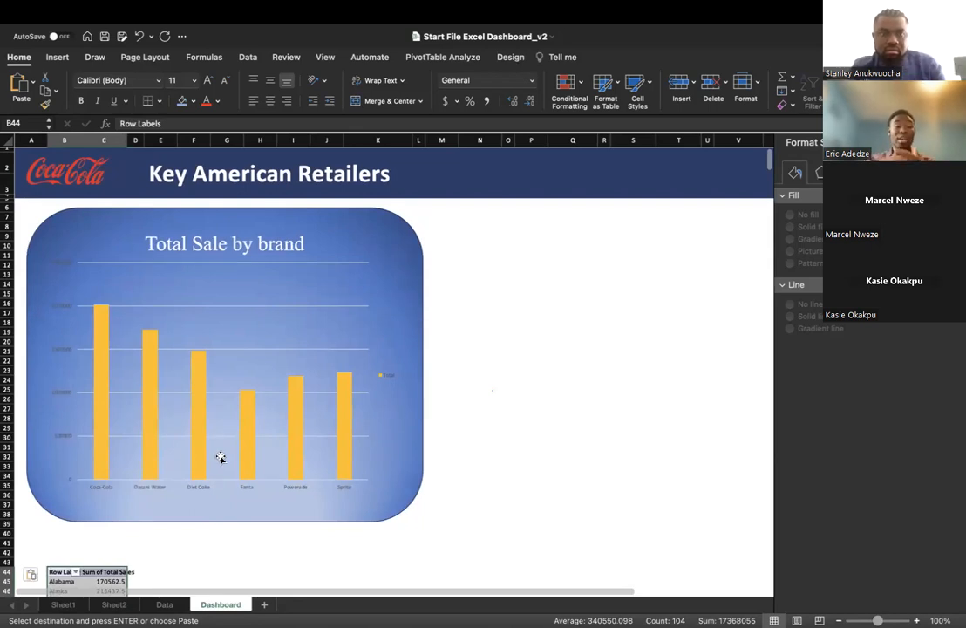
scroll(220, 456, "down", 4)
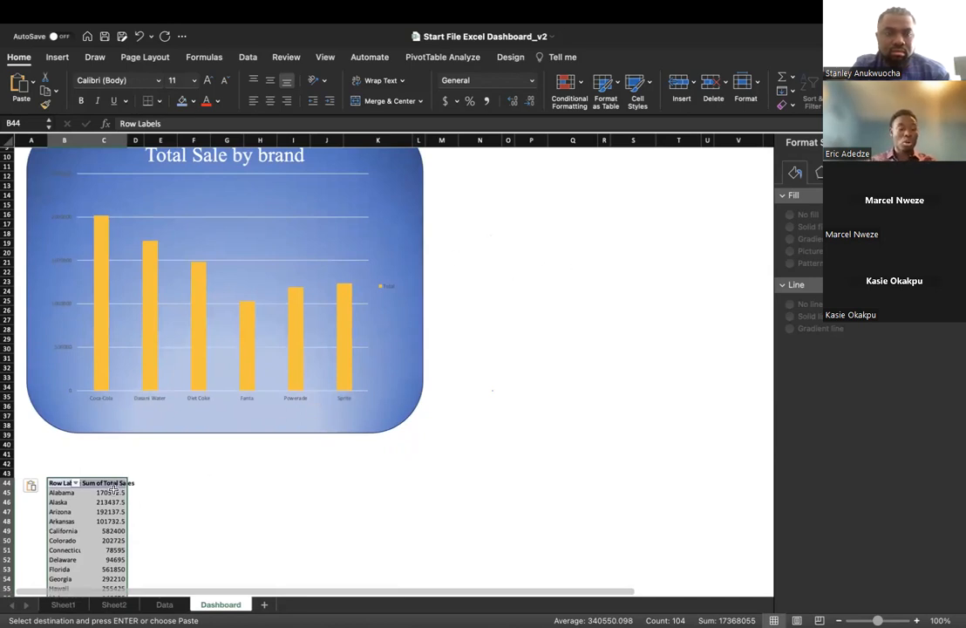
left_click(58, 56)
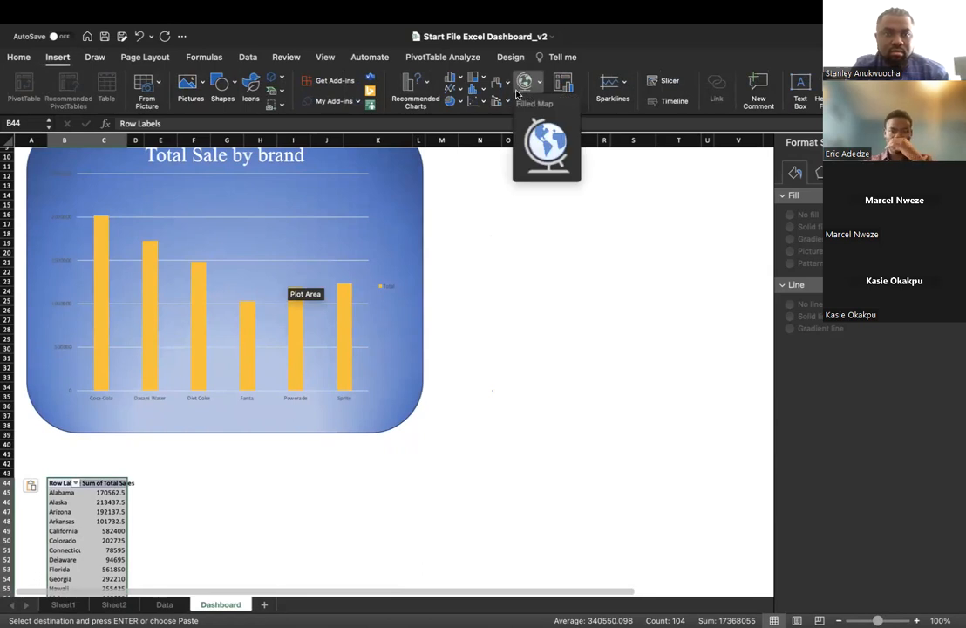
left_click(545, 144)
left_click(509, 272)
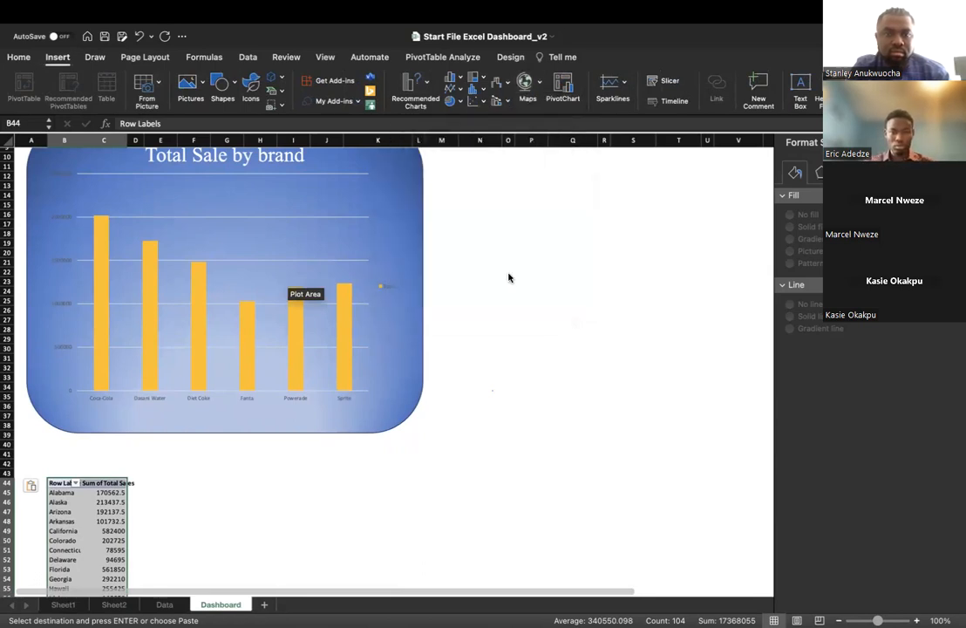
Step: Try to insert a filled map from only the Dashboard's state rows B45:C94, leaving out the headers and grand total
left_click(114, 539)
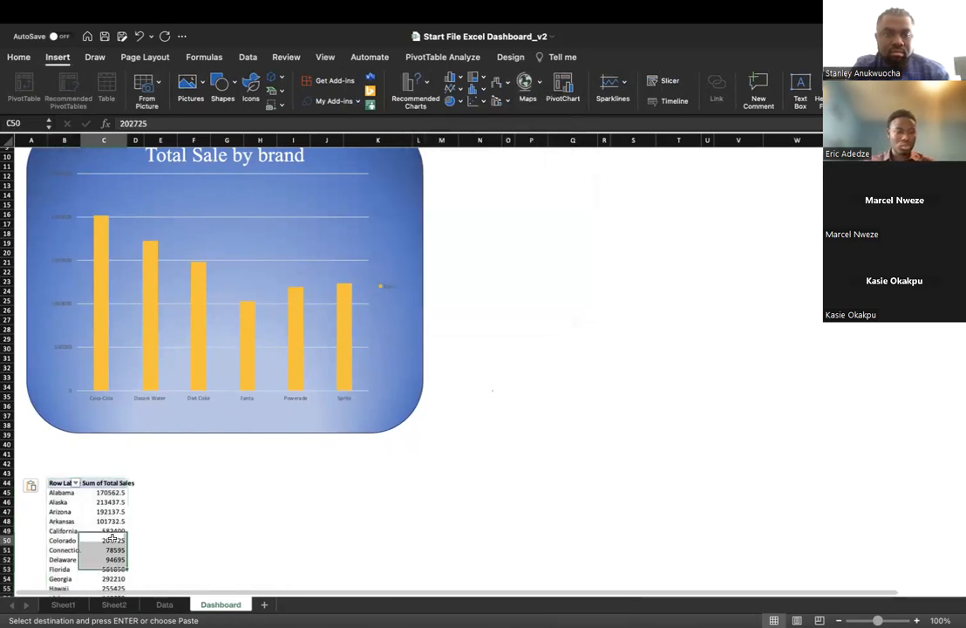
left_click(57, 486)
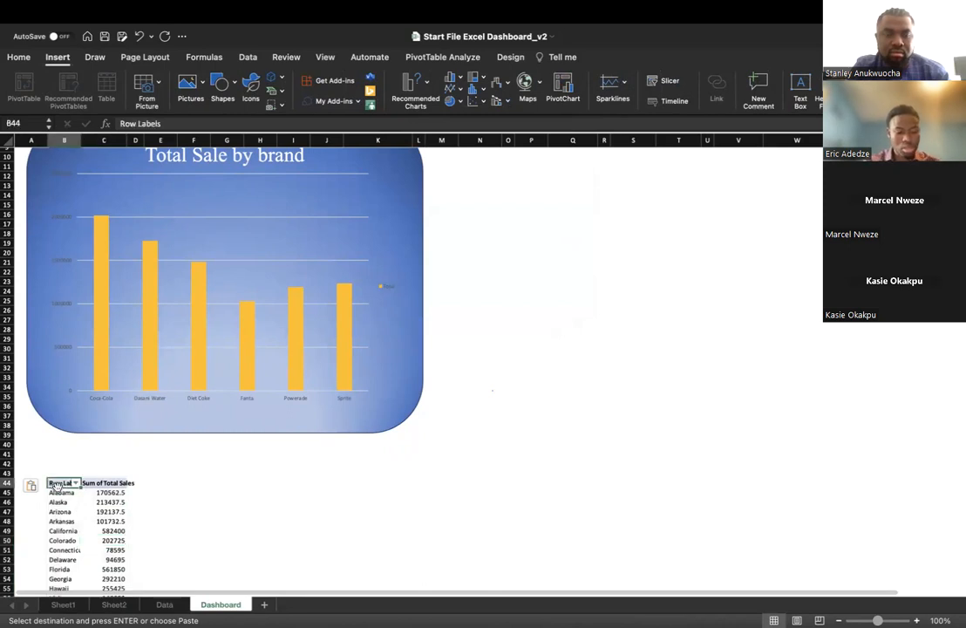
key("ctrl+shift+Down")
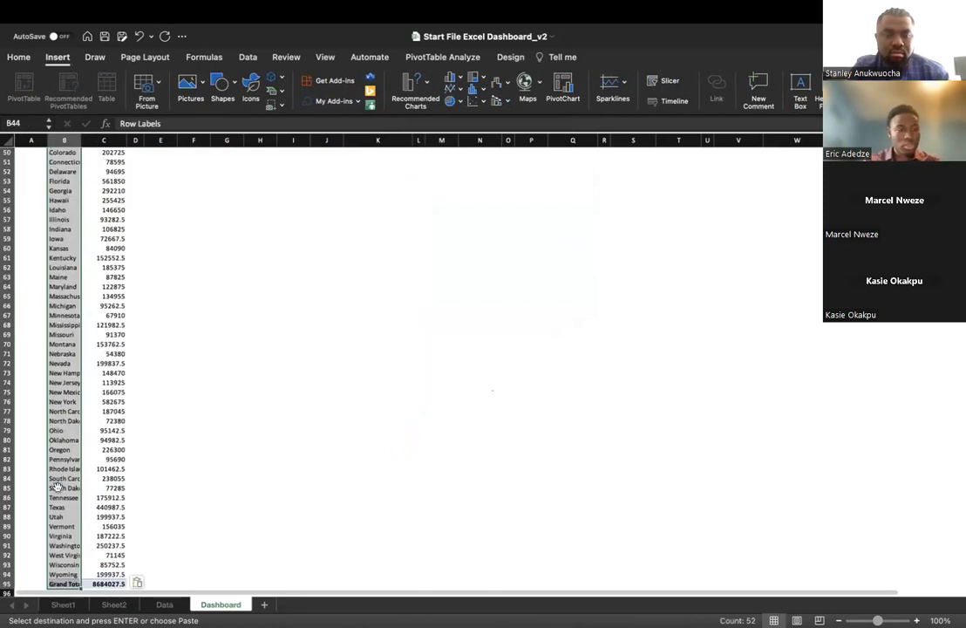
key("Right")
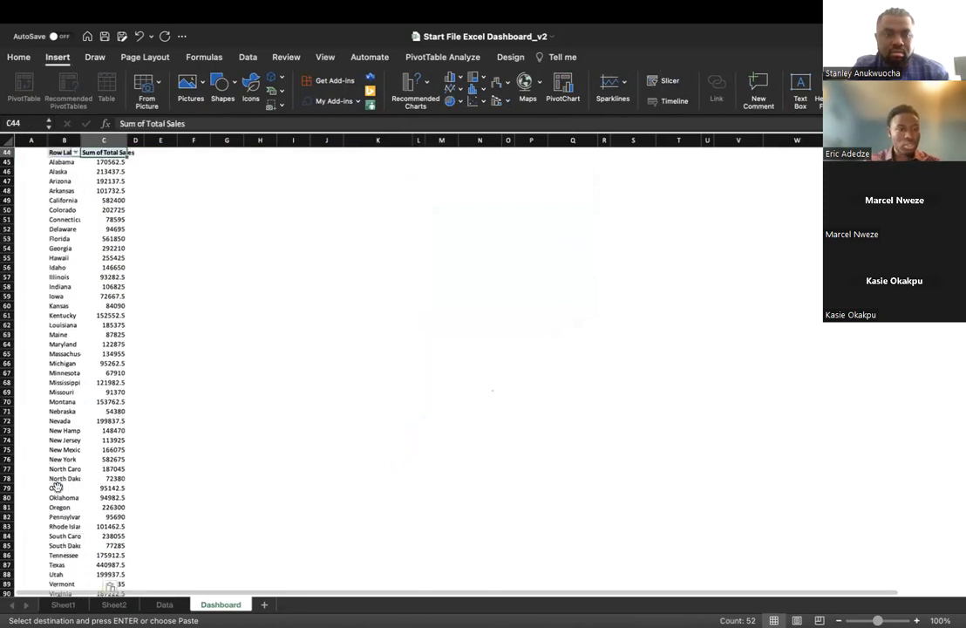
left_click(56, 171)
double_click(59, 164)
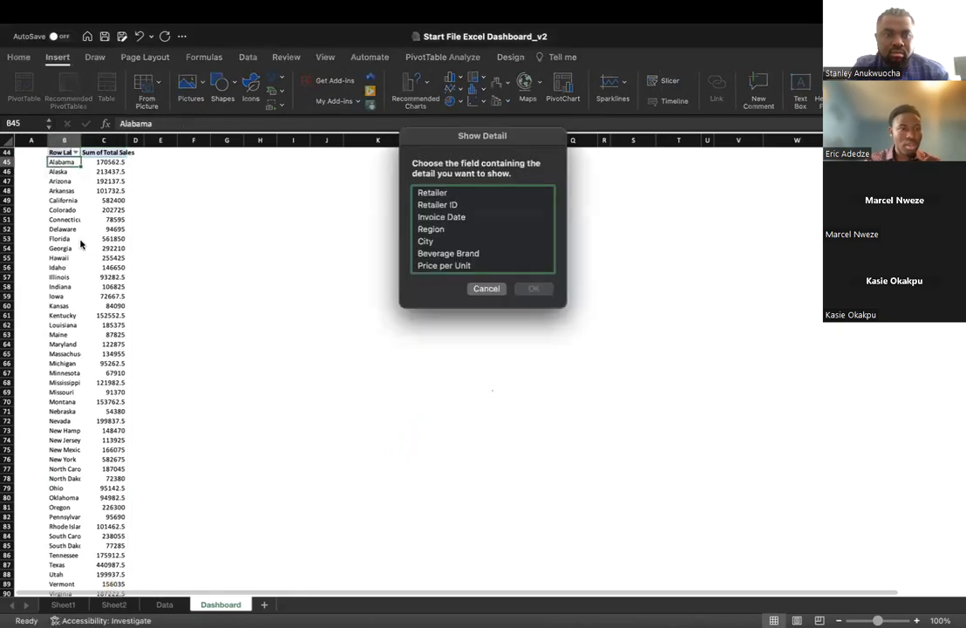
left_click(486, 288)
left_click_drag(79, 164, 86, 565)
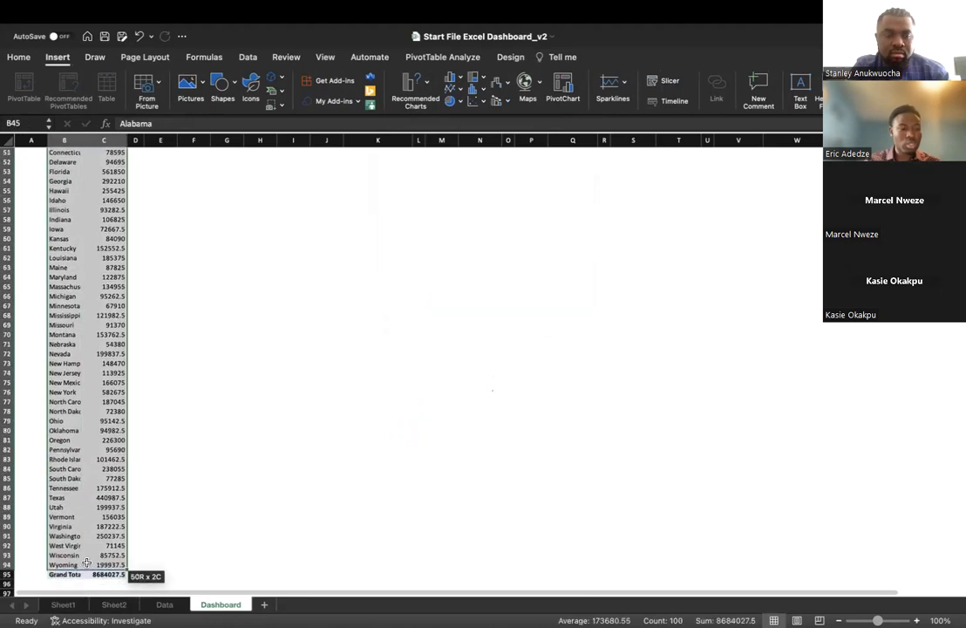
left_click(529, 89)
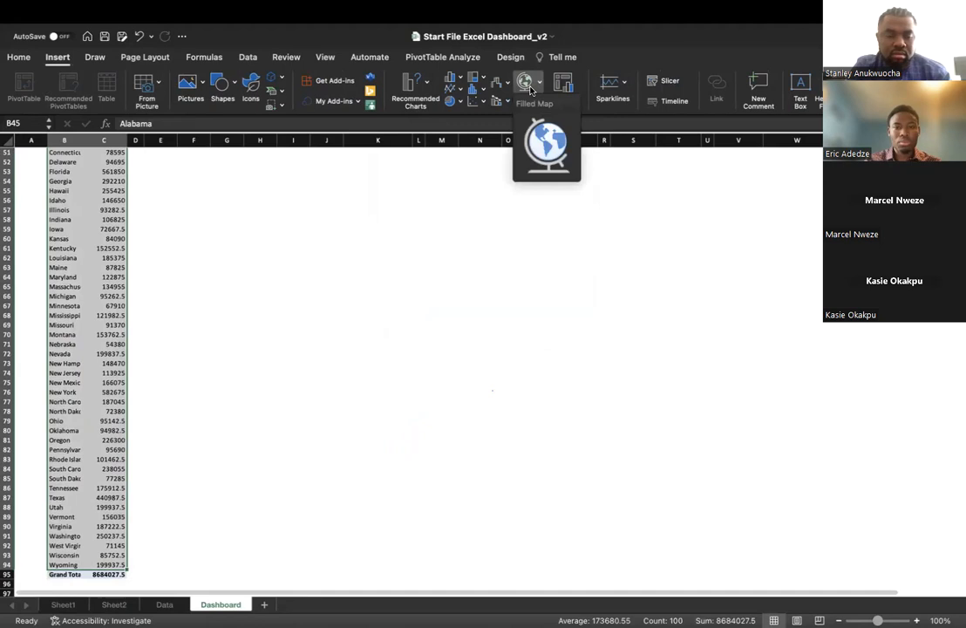
left_click(546, 144)
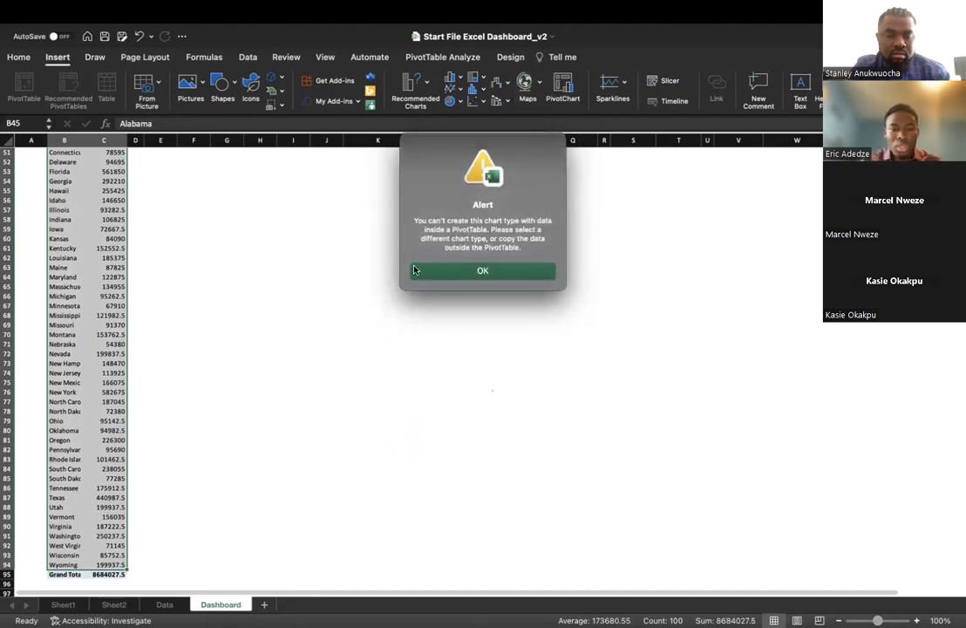
left_click(481, 271)
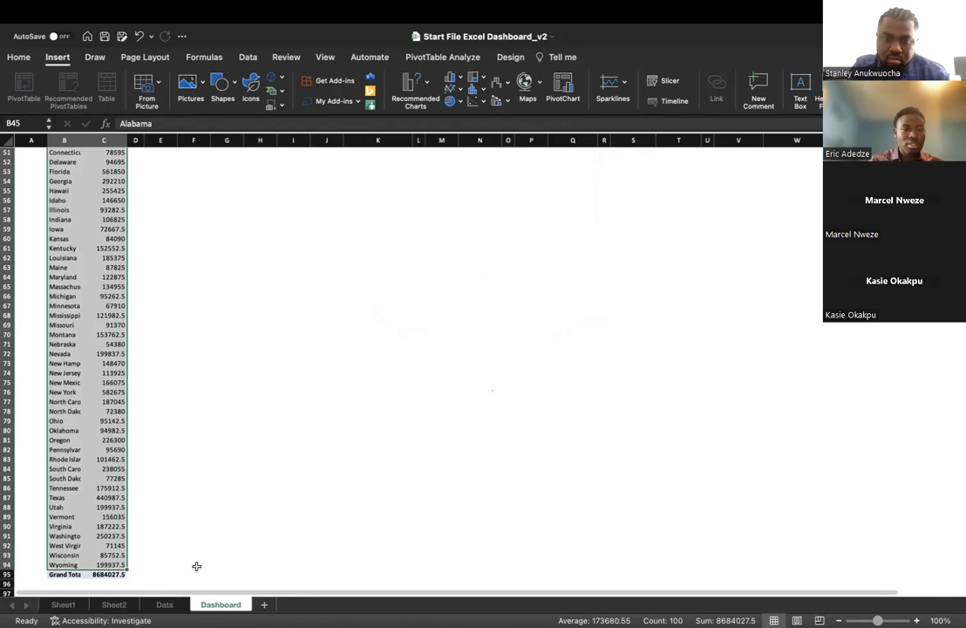
Step: Copy the state names and total sales in A4:B53 on Sheet2, without the headers and grand total
left_click(164, 604)
left_click(113, 604)
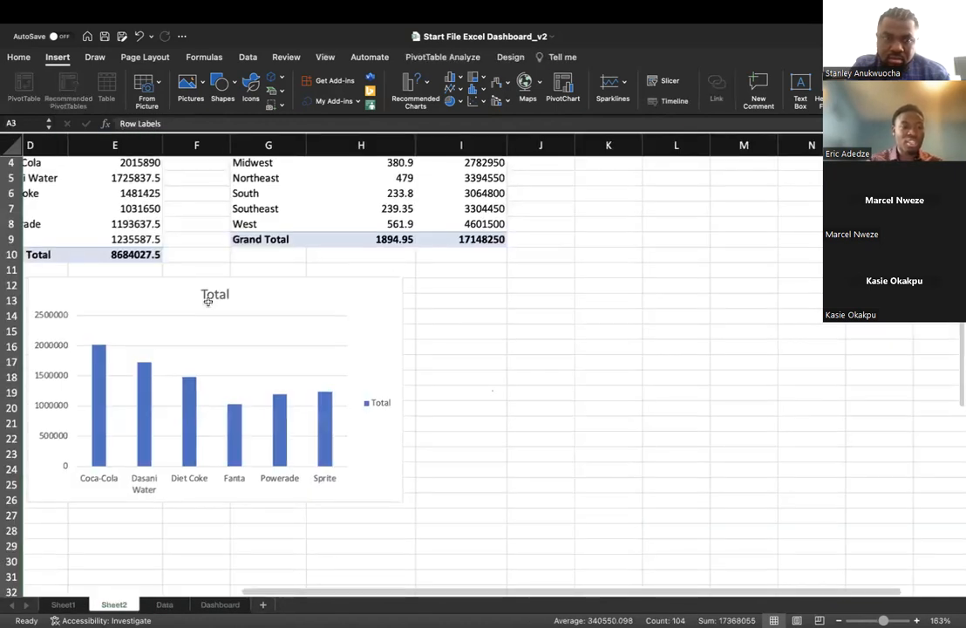
scroll(208, 301, "left", 5)
left_click(136, 250)
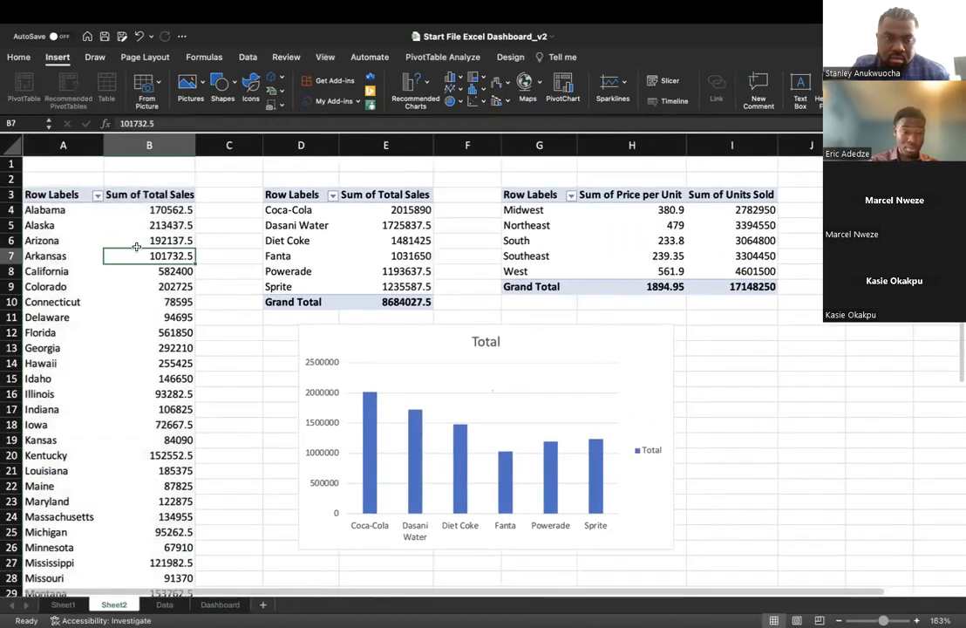
left_click_drag(50, 213, 146, 541)
key("super+c")
scroll(425, 468, "up", 10)
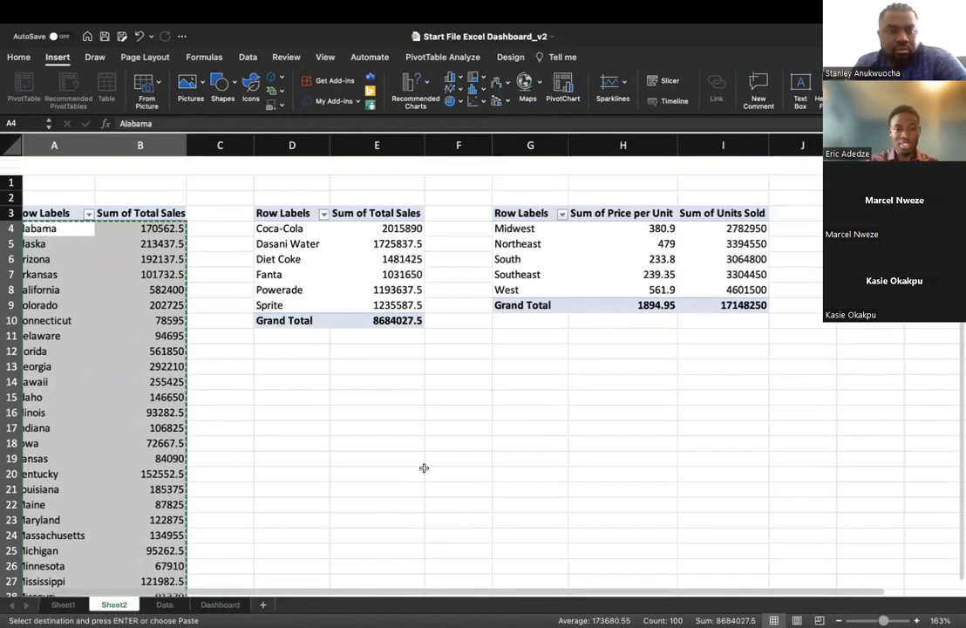
Step: Move Sheet2's brand sales chart out beyond column M to clear the space under the pivot tables
left_click(320, 372)
left_click(407, 331)
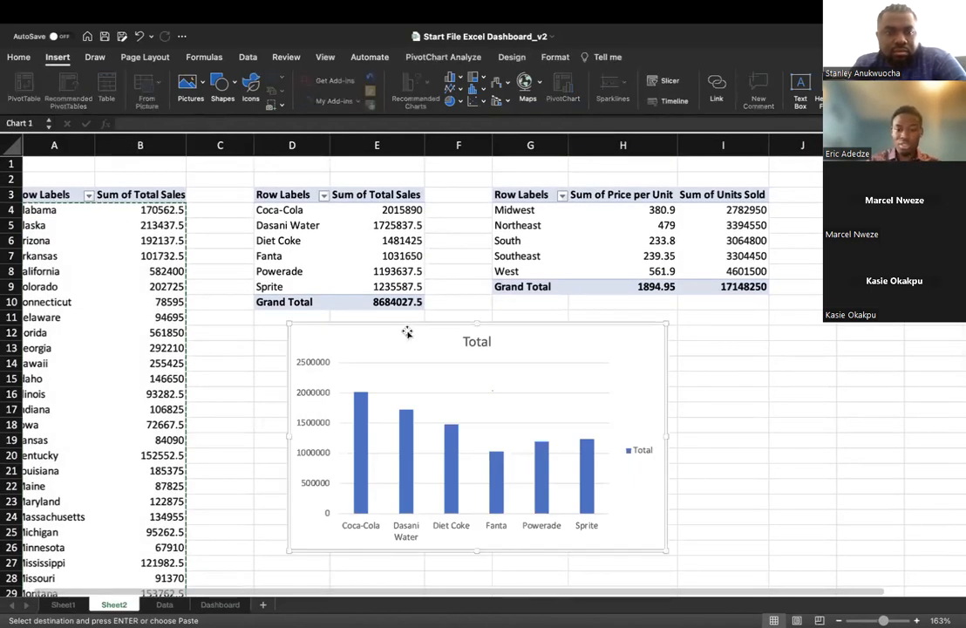
left_click_drag(420, 332, 960, 163)
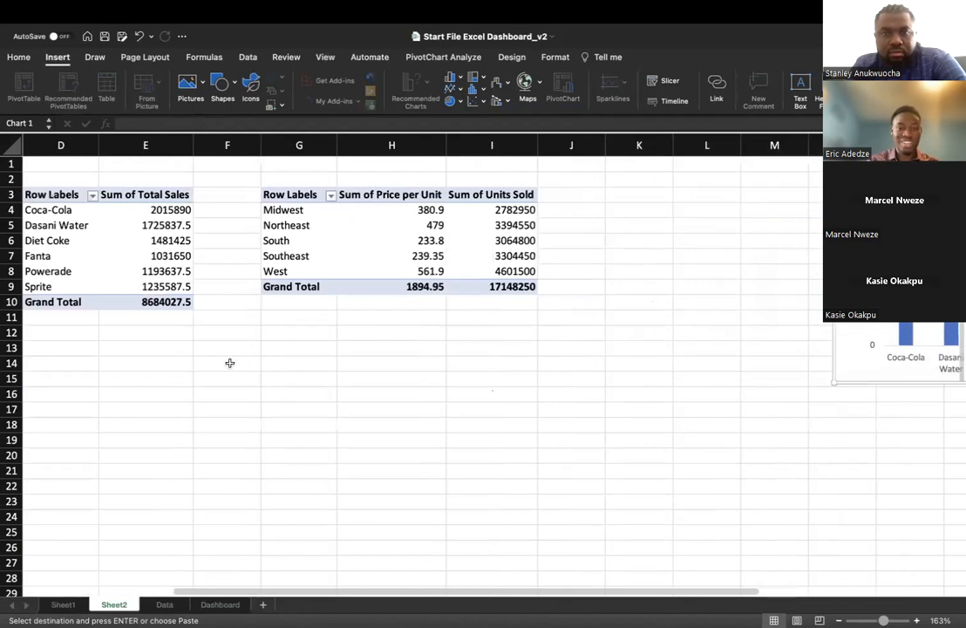
scroll(217, 364, "left", 5)
scroll(220, 363, "left", 2)
left_click(285, 344)
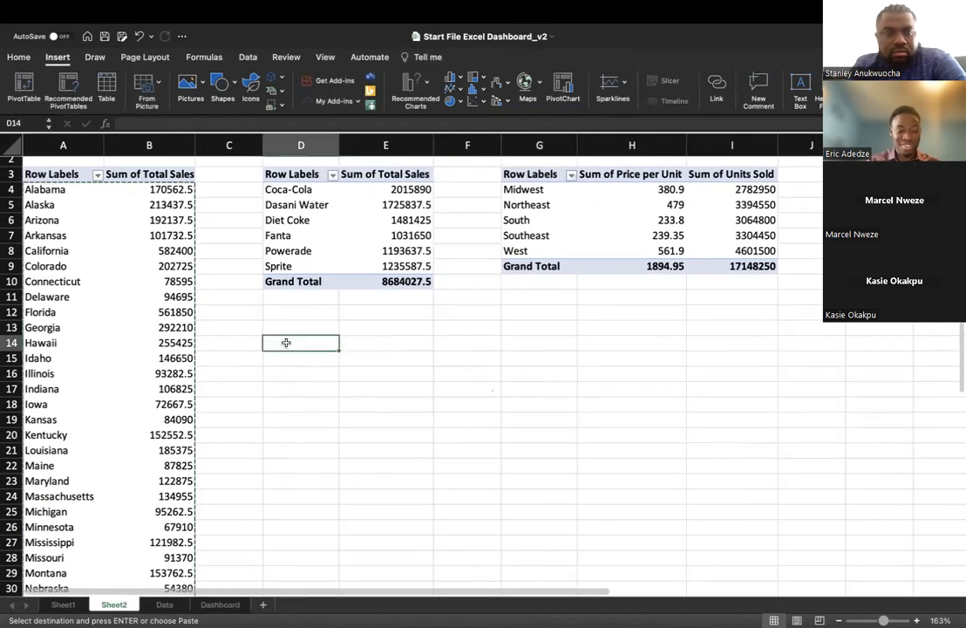
key("ctrl+v")
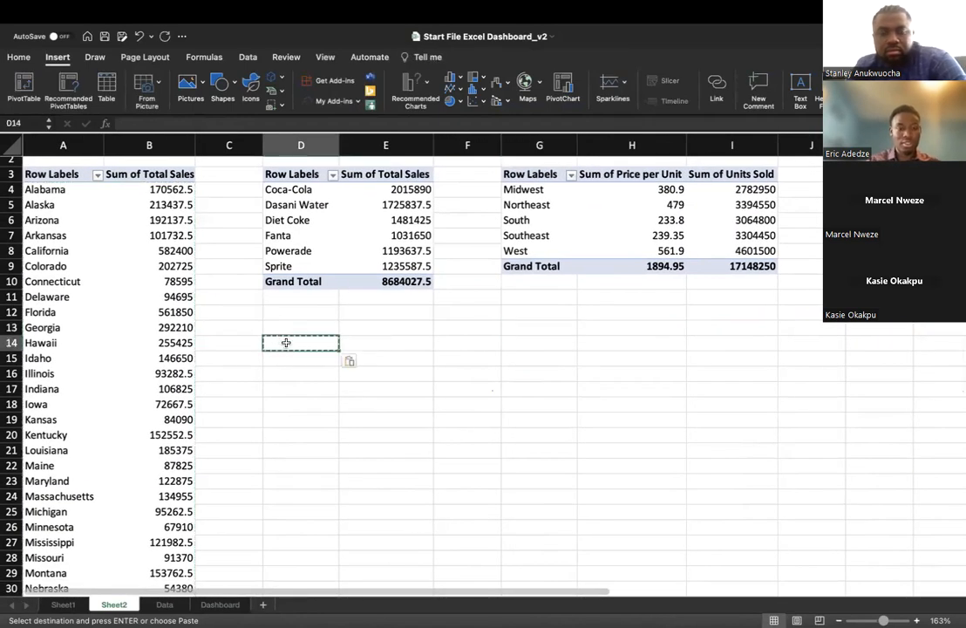
left_click(285, 399)
key("Escape")
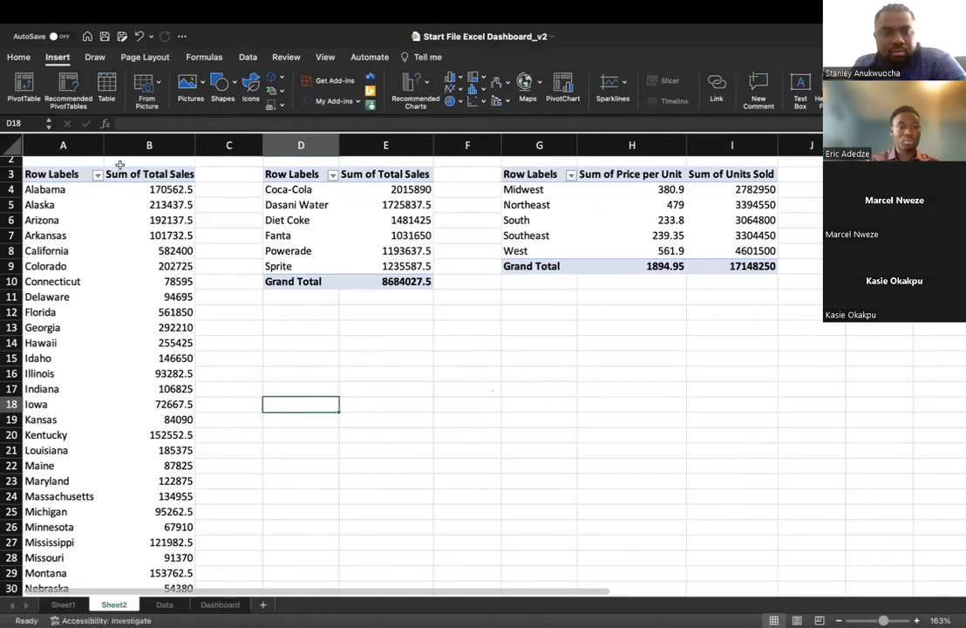
left_click_drag(61, 187, 175, 561)
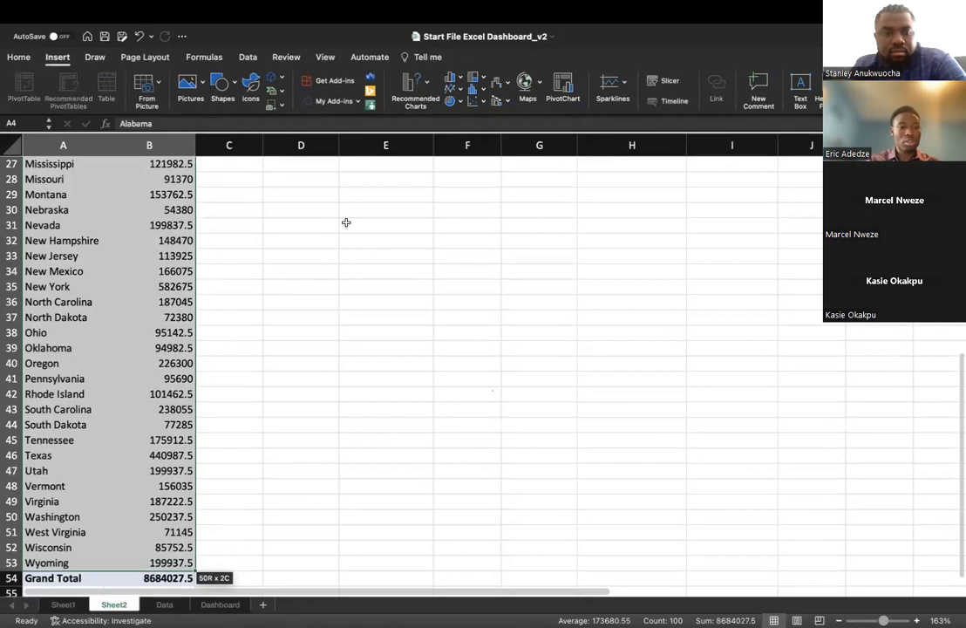
scroll(346, 224, "up", 7)
scroll(346, 227, "up", 2)
left_click(298, 348)
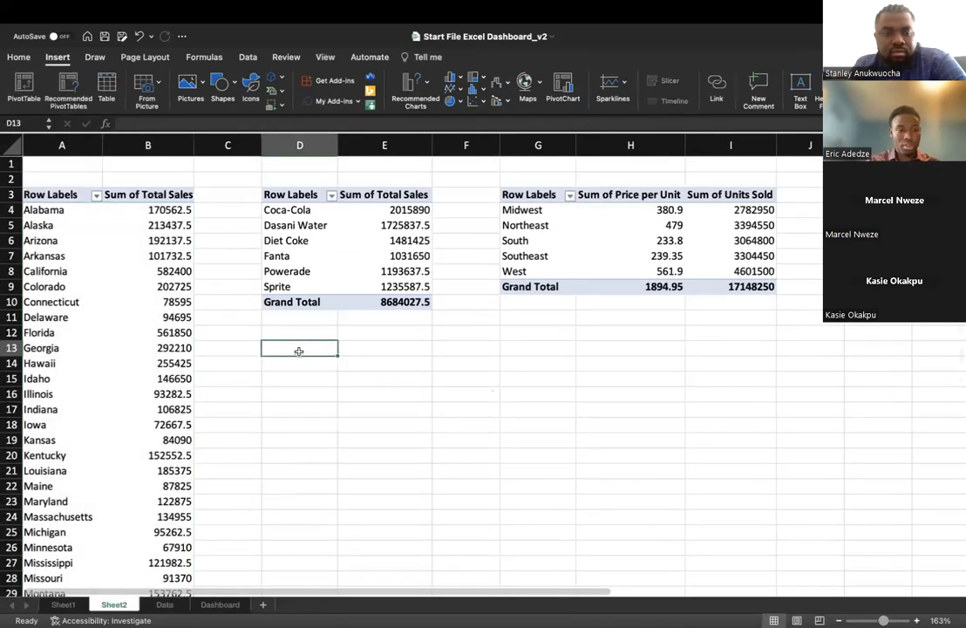
Step: Copy the state names and total sales in A4:B53 and paste them at D15, below the brand sales pivot table
left_click_drag(48, 211, 163, 548)
key("cmd+c")
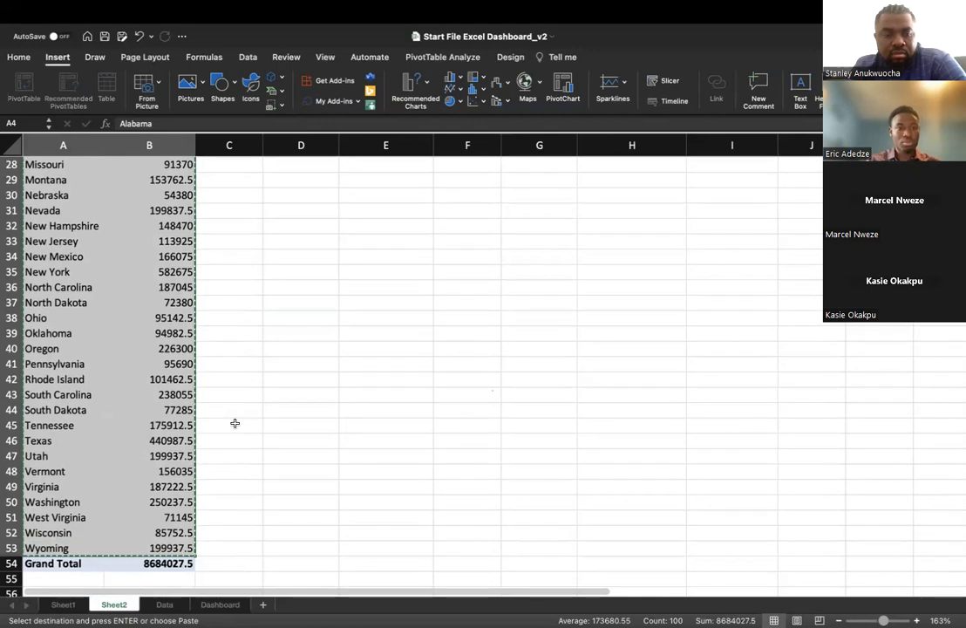
scroll(234, 423, "up", 10)
left_click(299, 378)
key("cmd+v")
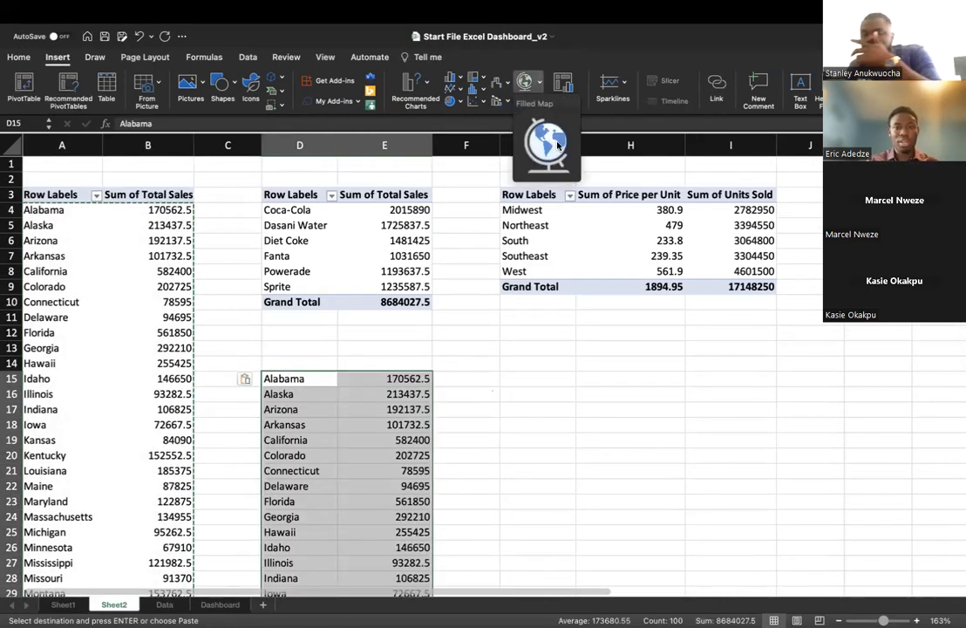
Step: Insert a filled map from the pasted state data, place it beside that data, and accept sending the data to Bing
left_click(557, 145)
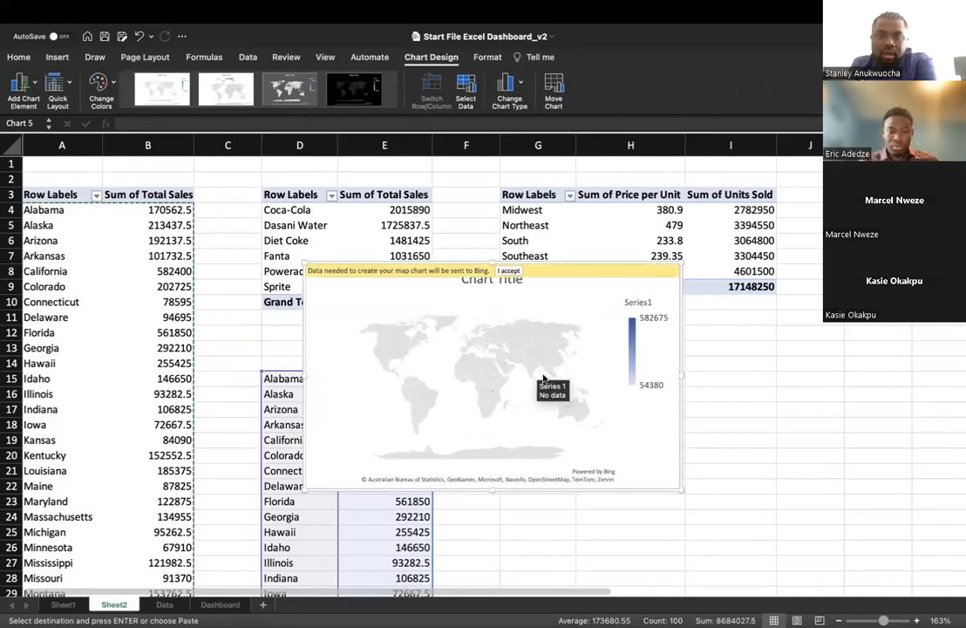
left_click_drag(560, 276, 713, 338)
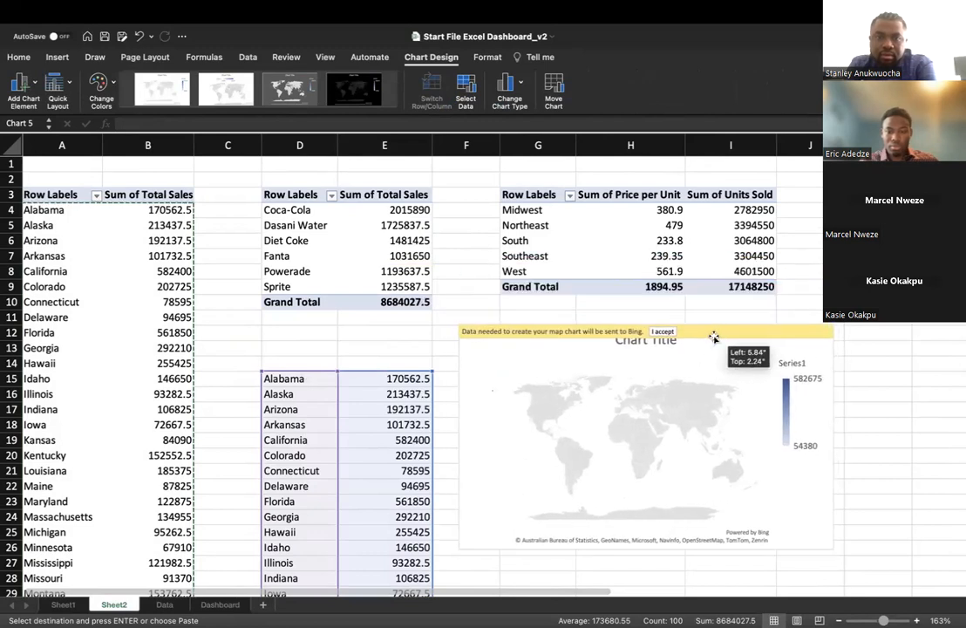
left_click(660, 331)
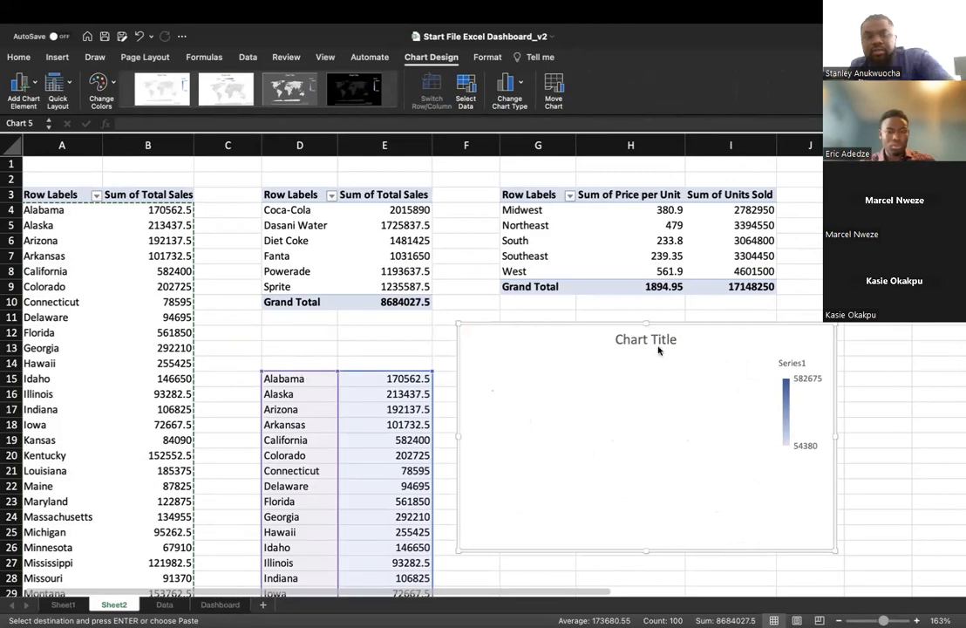
scroll(621, 405, "down", 10)
scroll(620, 404, "down", 8)
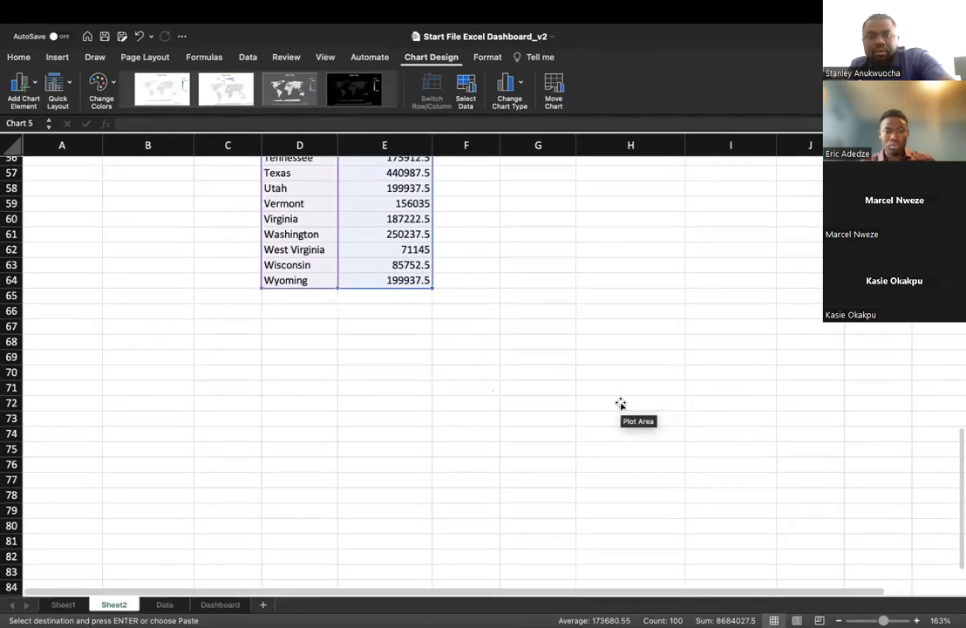
scroll(620, 404, "up", 18)
scroll(621, 403, "down", 1)
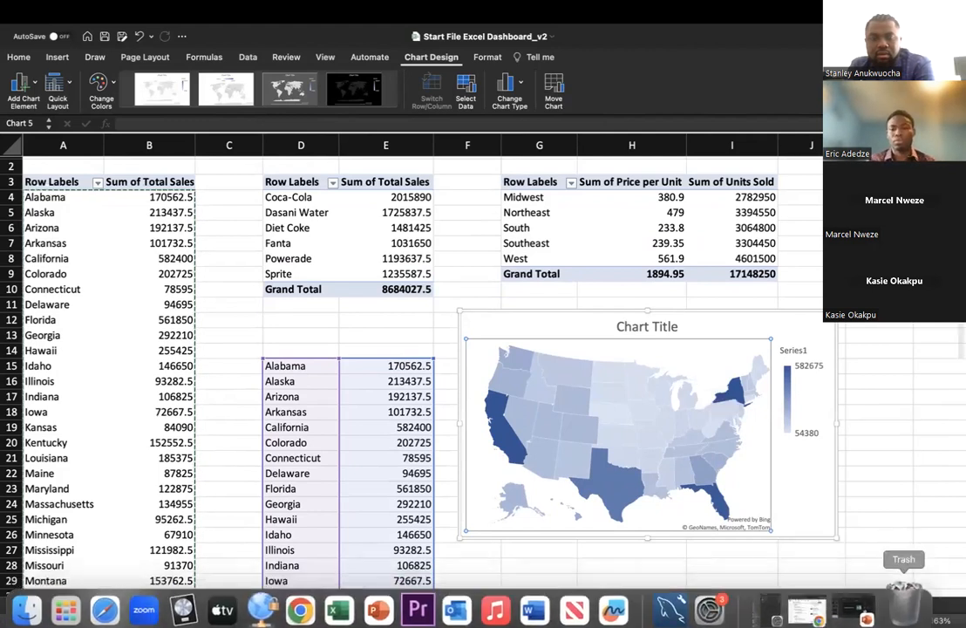
Step: Copy the filled map from Sheet2 and go to the Dashboard sheet
left_click(706, 324)
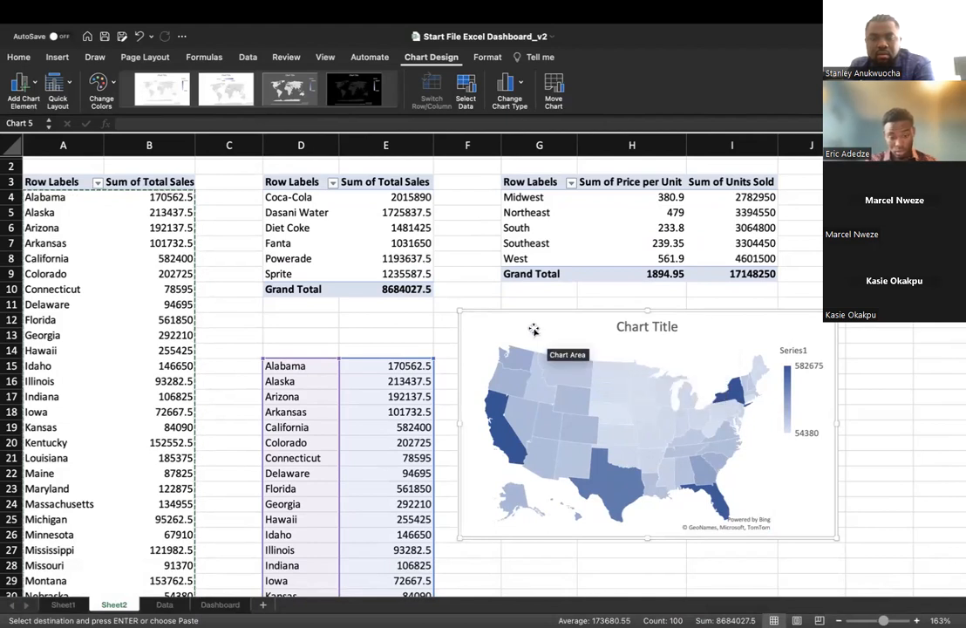
key("Escape")
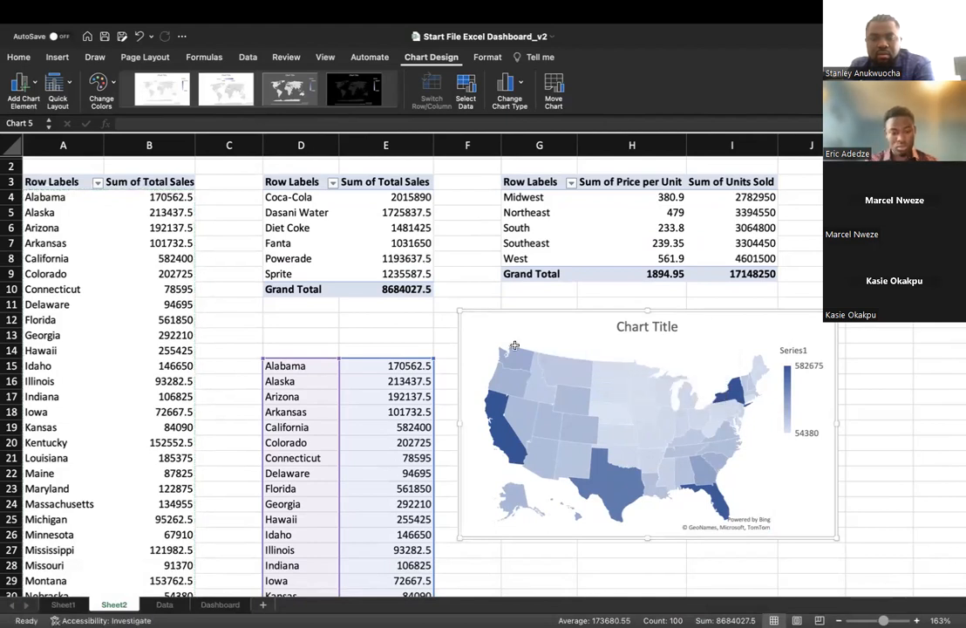
left_click(165, 606)
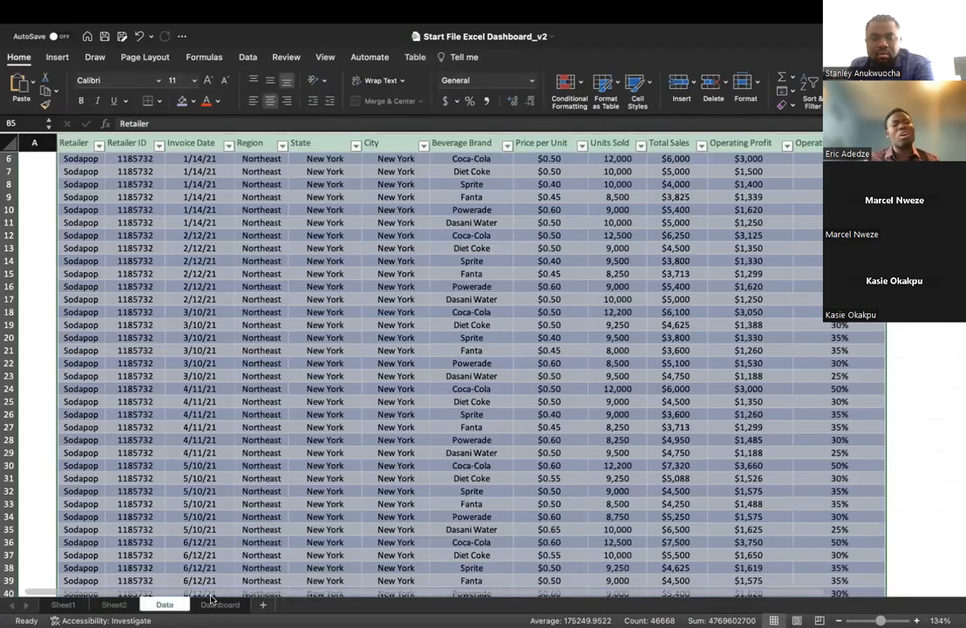
left_click(214, 605)
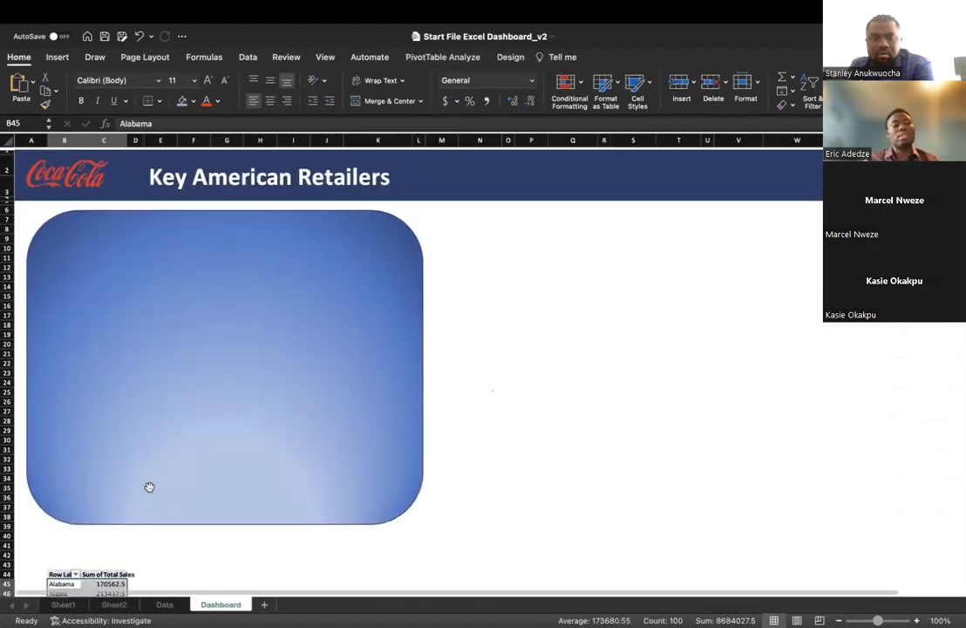
Step: Try to delete only the state rows of the pivot table below the Dashboard's brand chart
scroll(74, 558, "down", 5)
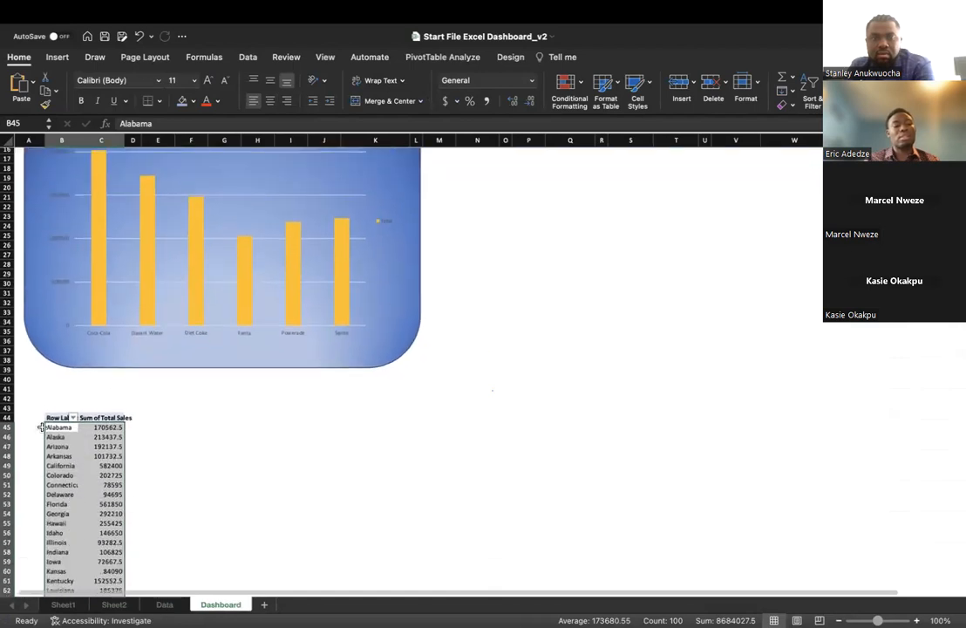
key("Delete")
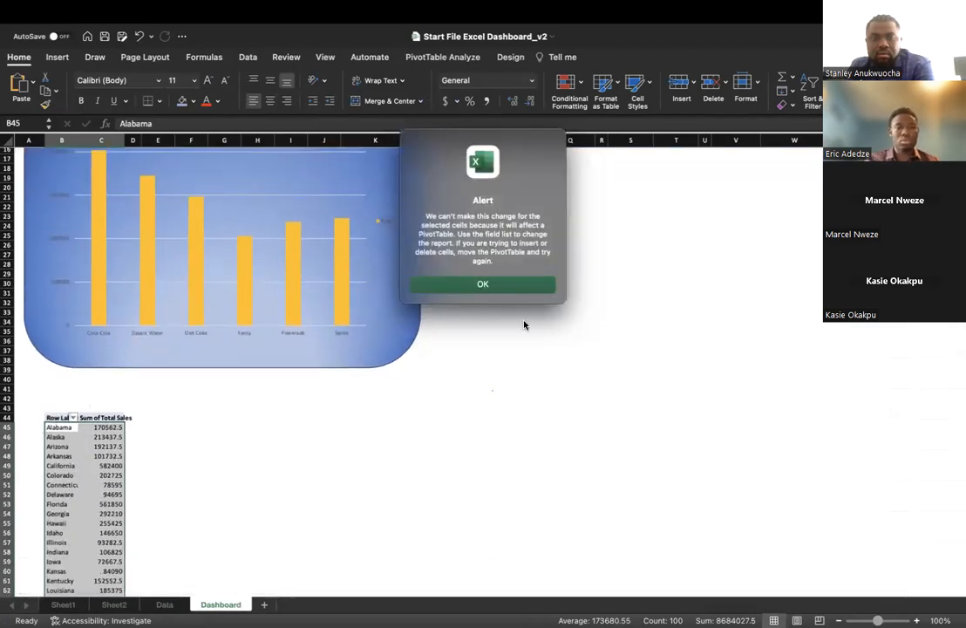
left_click(494, 281)
Step: Paste the filled map at cell N12 on the Dashboard, beside the brand chart
scroll(556, 190, "up", 5)
left_click(487, 263)
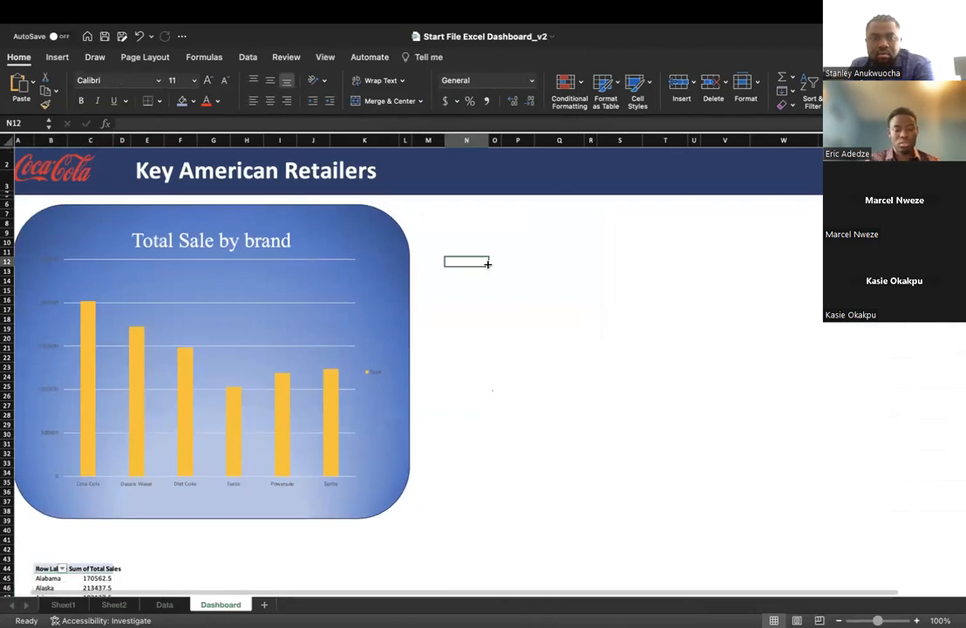
key("ctrl+v")
Step: Delete the entire state sales pivot table, starting at B44, from below the Dashboard's brand chart
scroll(47, 436, "down", 5)
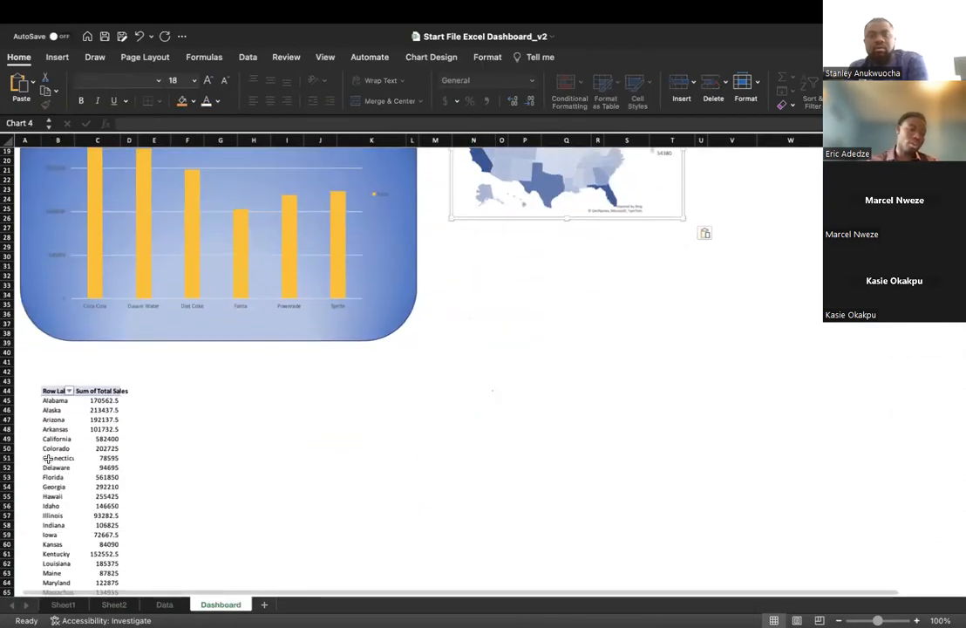
left_click(48, 389)
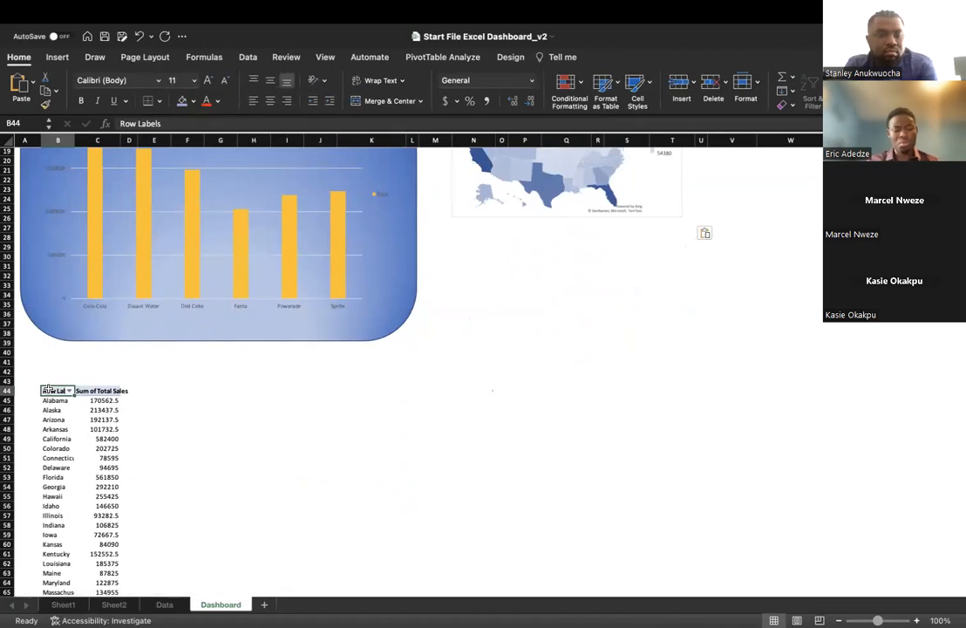
key("ctrl+shift+Down")
key("ctrl+shift+Right")
scroll(48, 389, "up", 10)
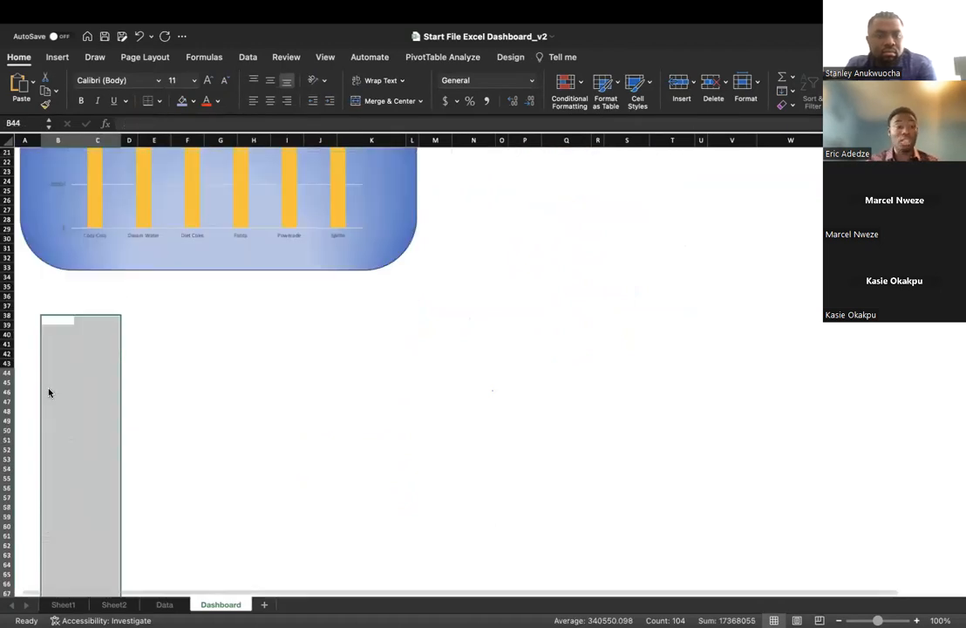
left_click(255, 454)
Step: Enlarge the Dashboard's filled map and position it beside the brand chart just below the banner, spanning about columns M to V
scroll(255, 455, "up", 5)
scroll(255, 455, "up", 2)
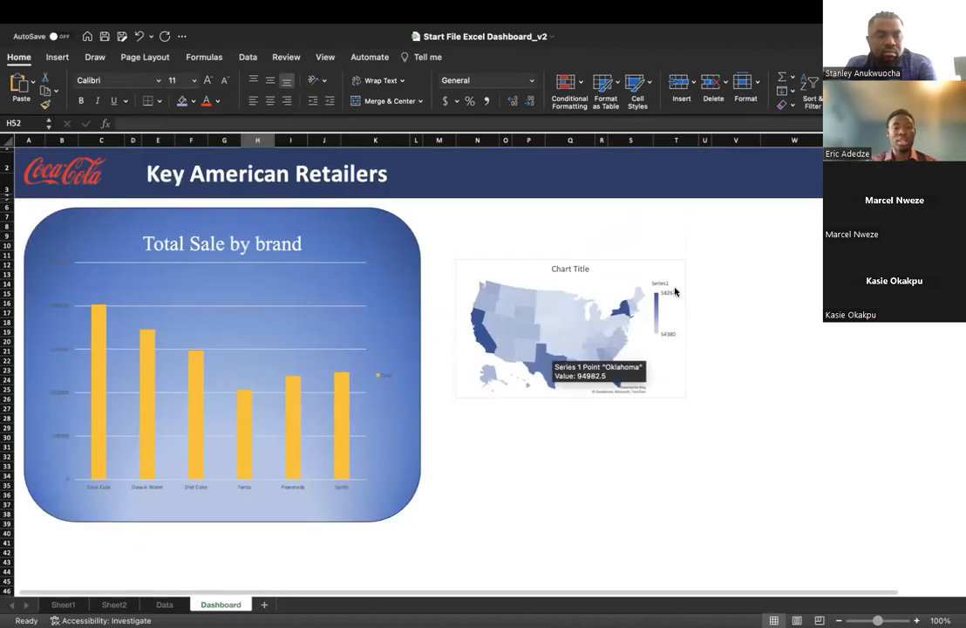
left_click(582, 281)
left_click_drag(688, 260, 807, 209)
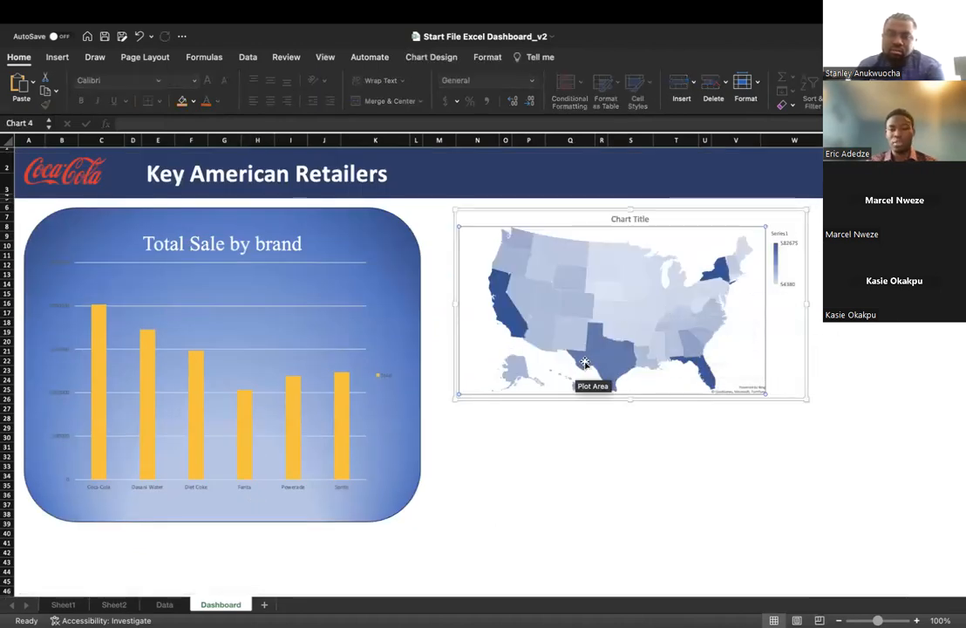
left_click_drag(707, 267, 693, 218)
left_click(624, 512)
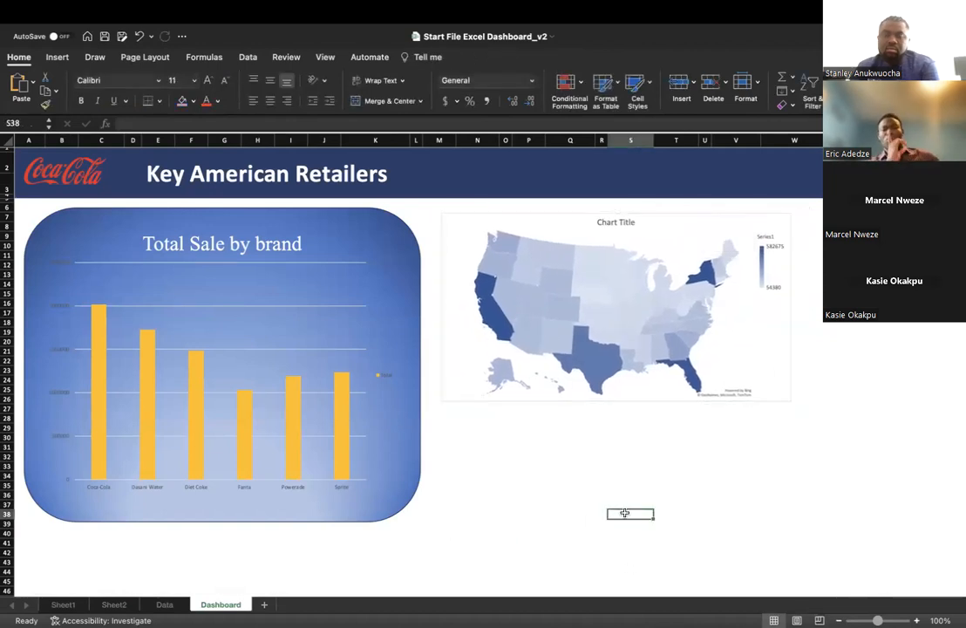
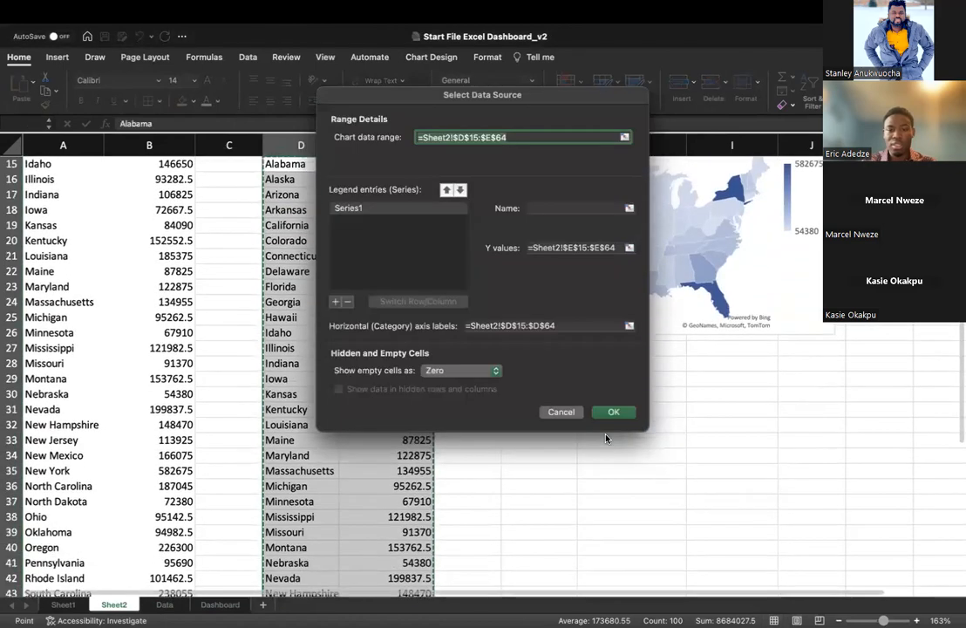
Step: Change the Sheet2 filled map's data range to the pivot table's state rows, =Sheet2!$A$4:$B$53
scroll(140, 235, "up", 5)
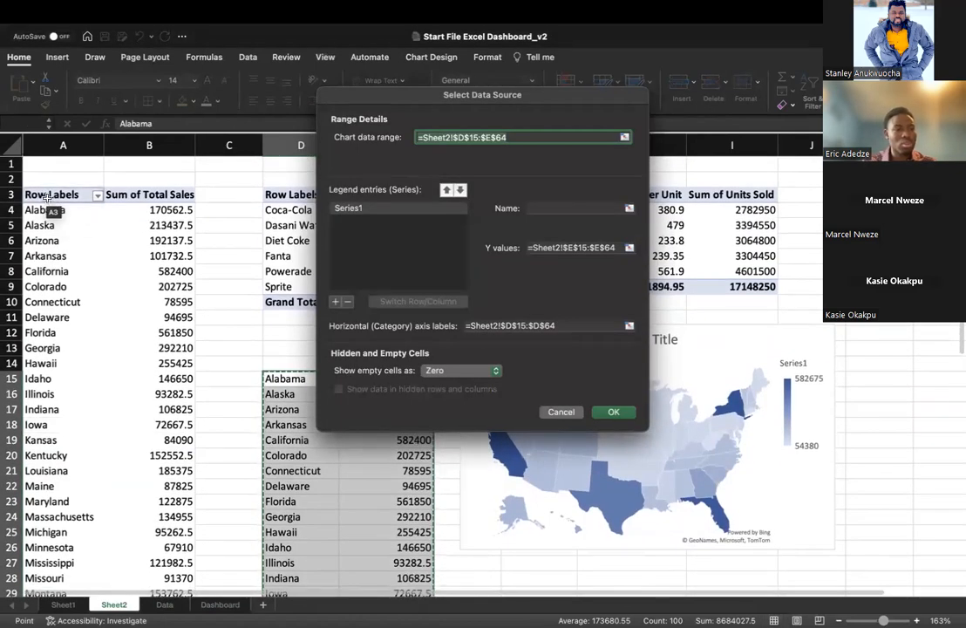
left_click_drag(48, 210, 119, 547)
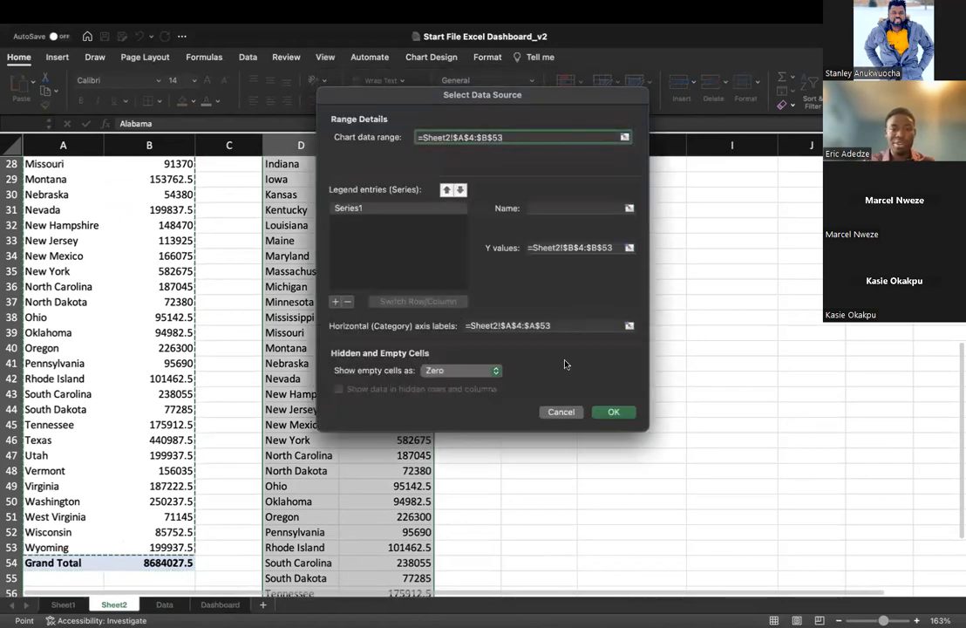
left_click(613, 411)
scroll(417, 336, "up", 10)
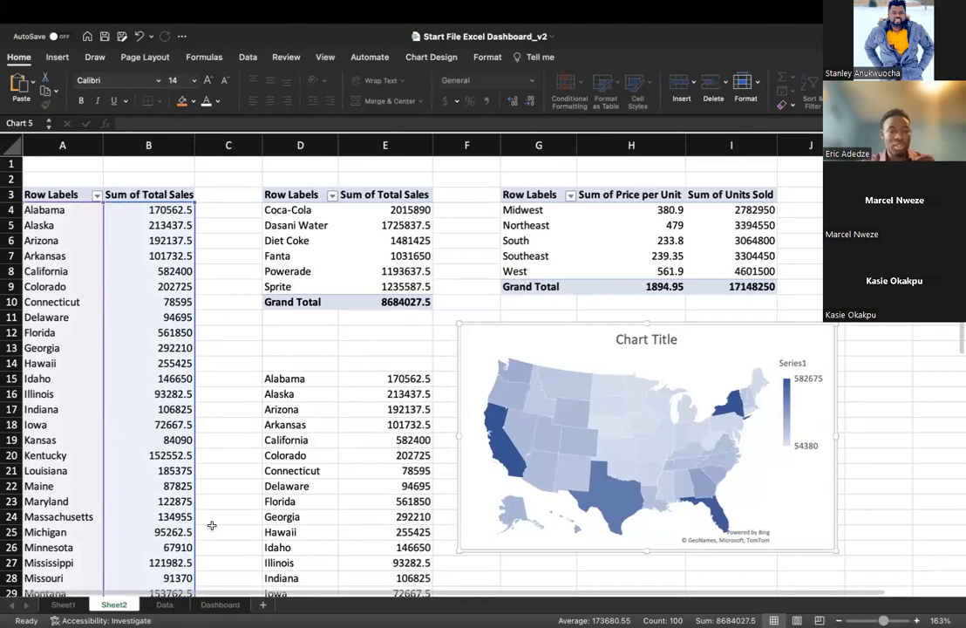
Step: Test the Dashboard's State slicer by filtering to Arkansas and then to Alaska
left_click(168, 607)
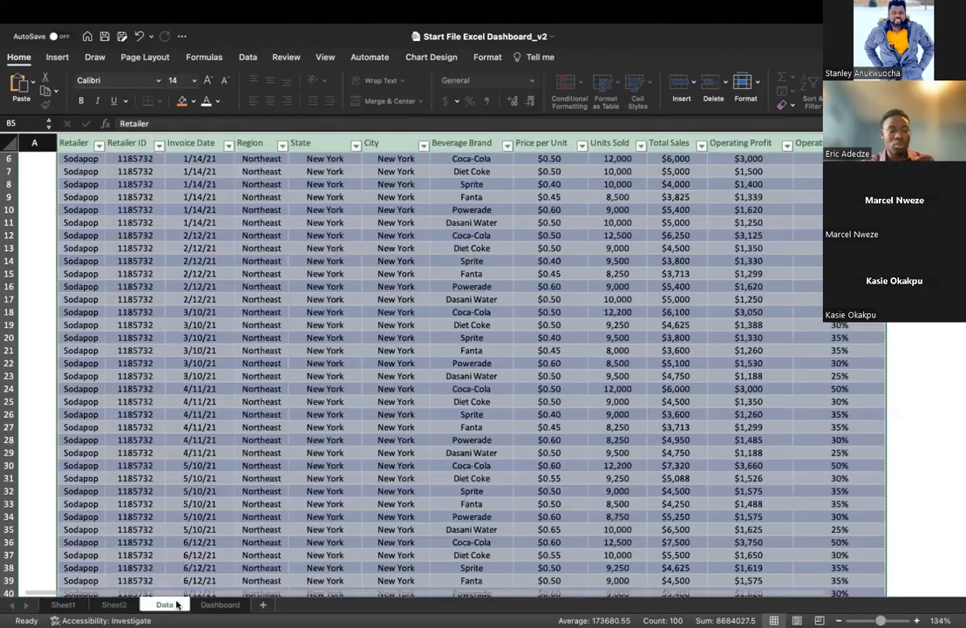
left_click(223, 605)
left_click(470, 436)
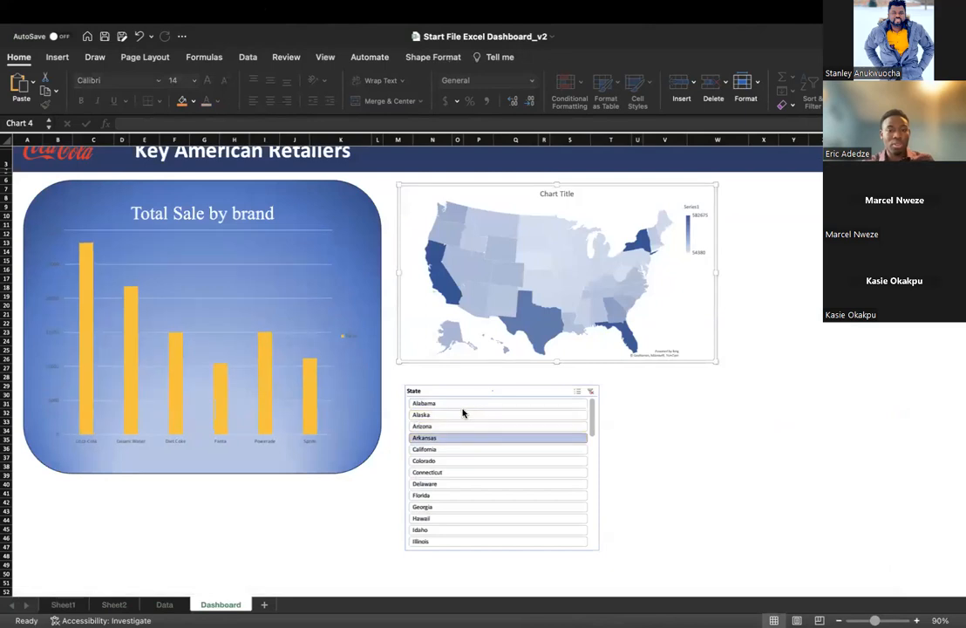
left_click(464, 414)
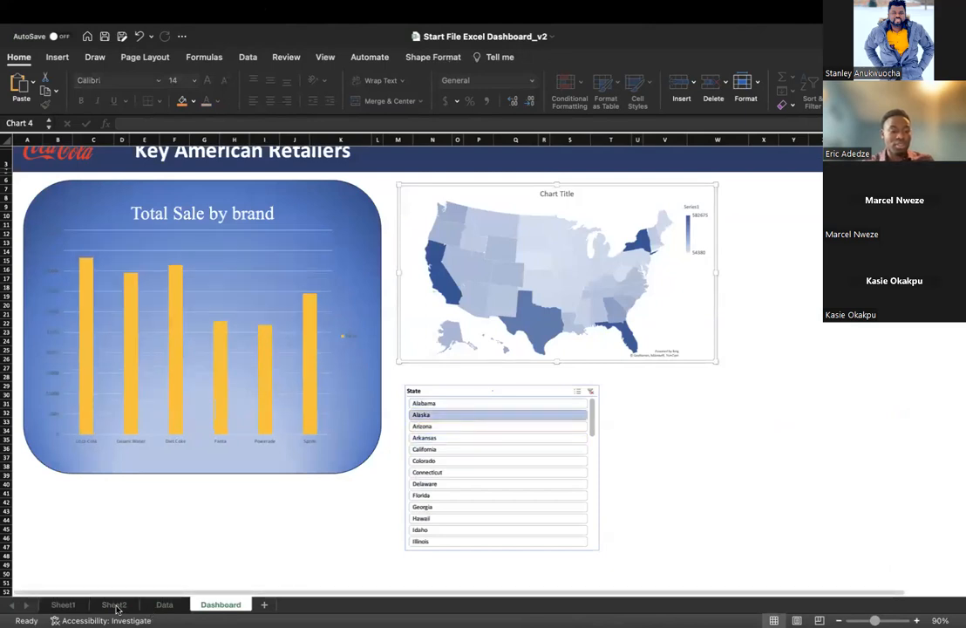
Step: Insert a State slicer on Sheet2 for the state sales pivot table in columns A and B
left_click(114, 605)
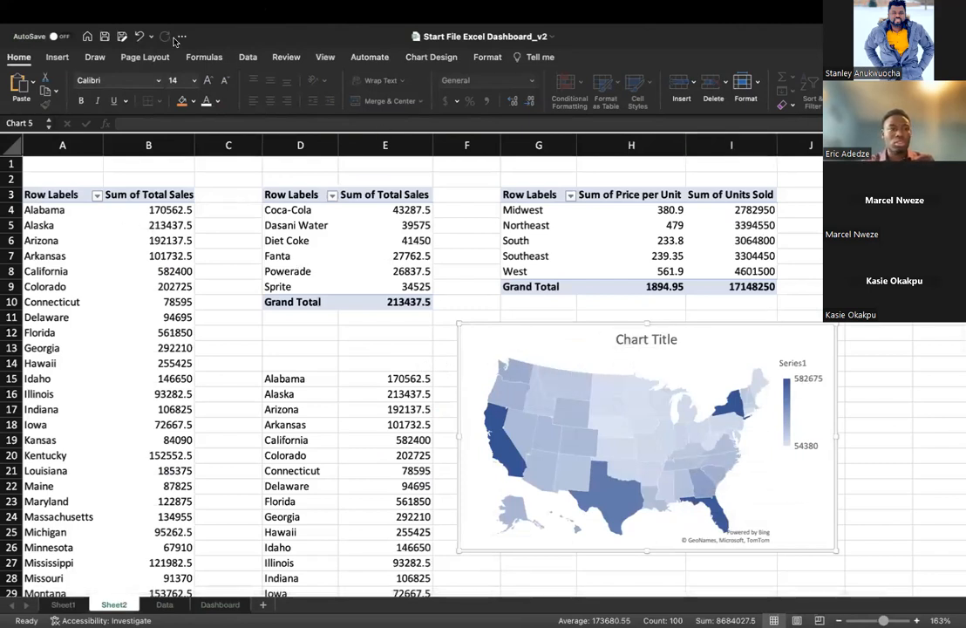
left_click(60, 57)
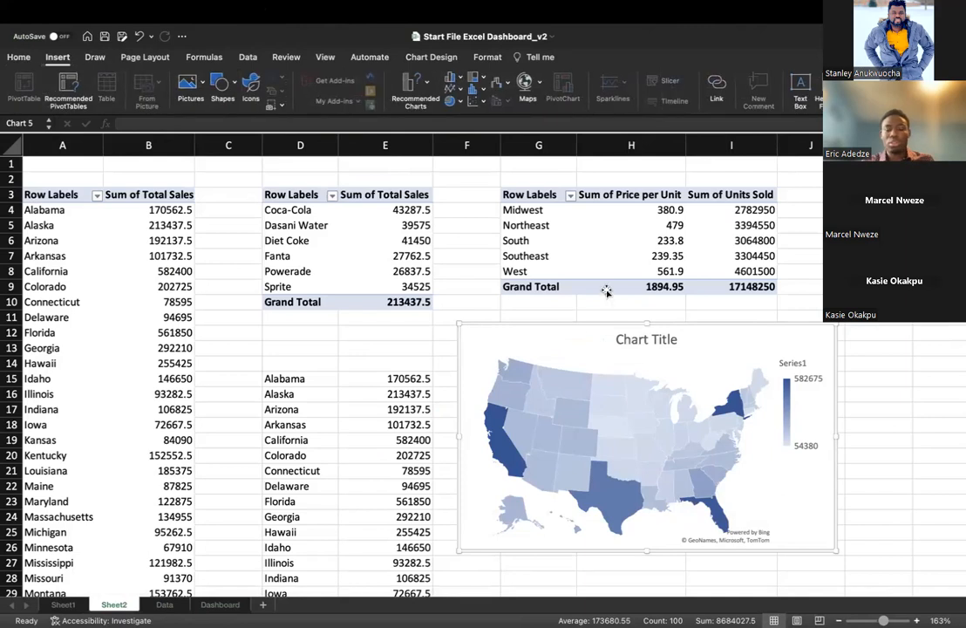
double_click(560, 342)
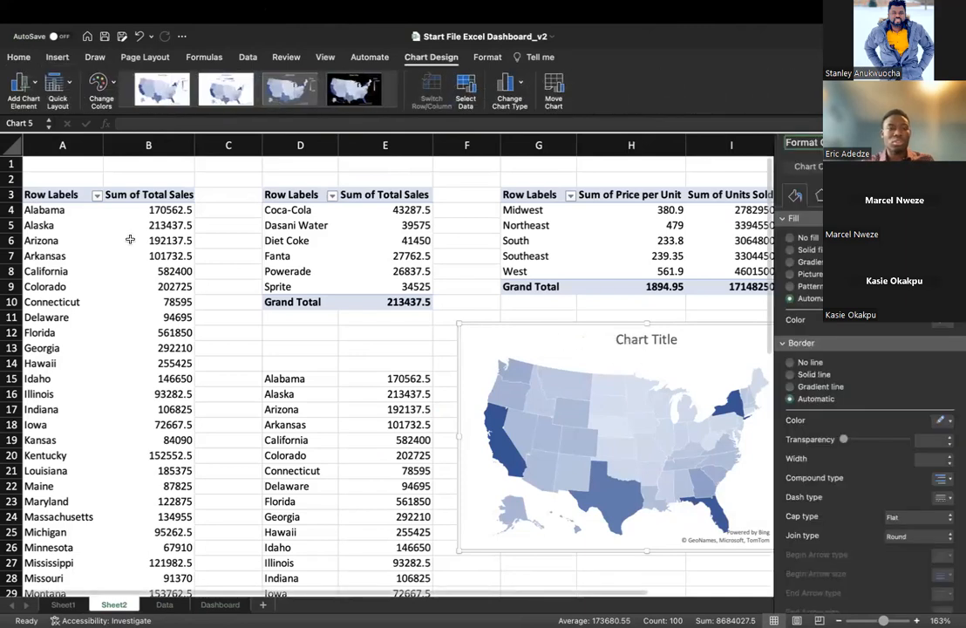
left_click(130, 239)
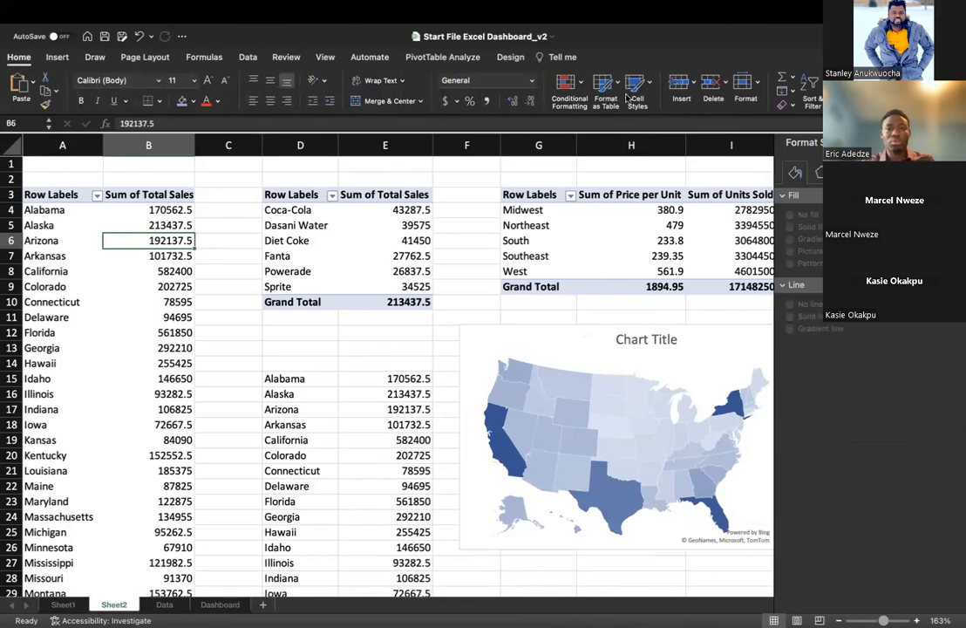
left_click(57, 57)
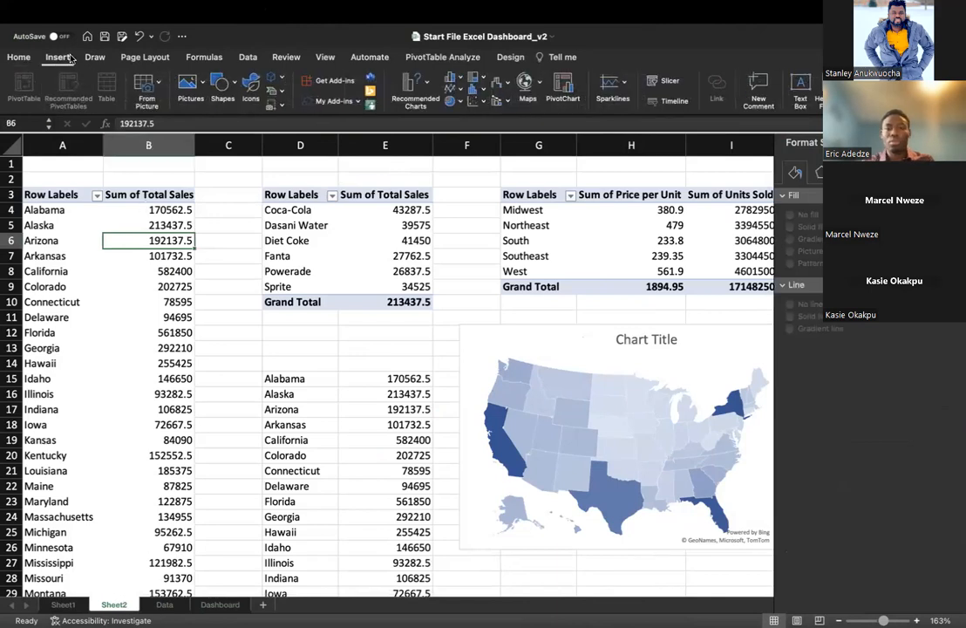
left_click(666, 81)
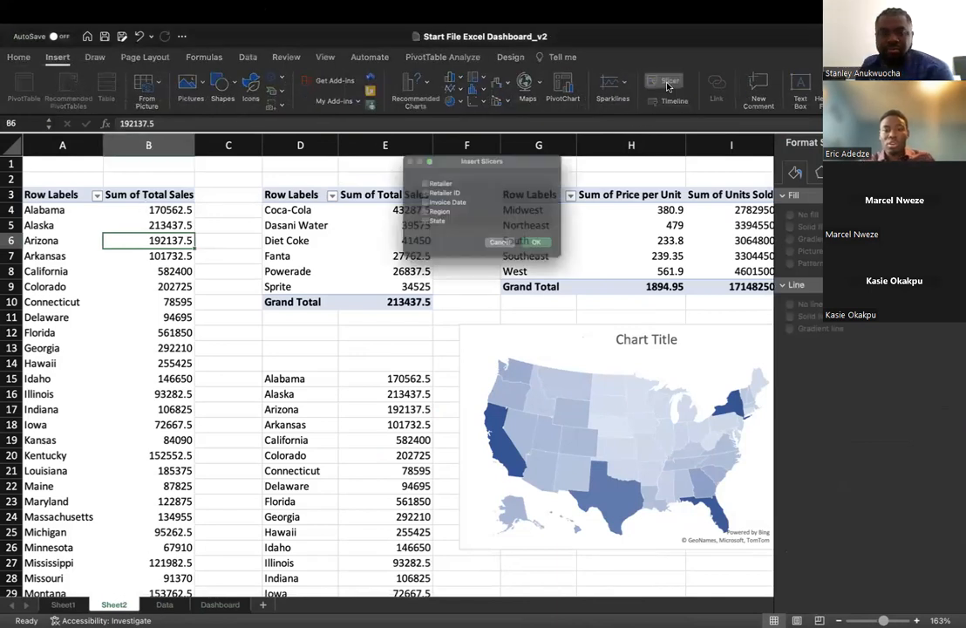
scroll(436, 210, "down", 5)
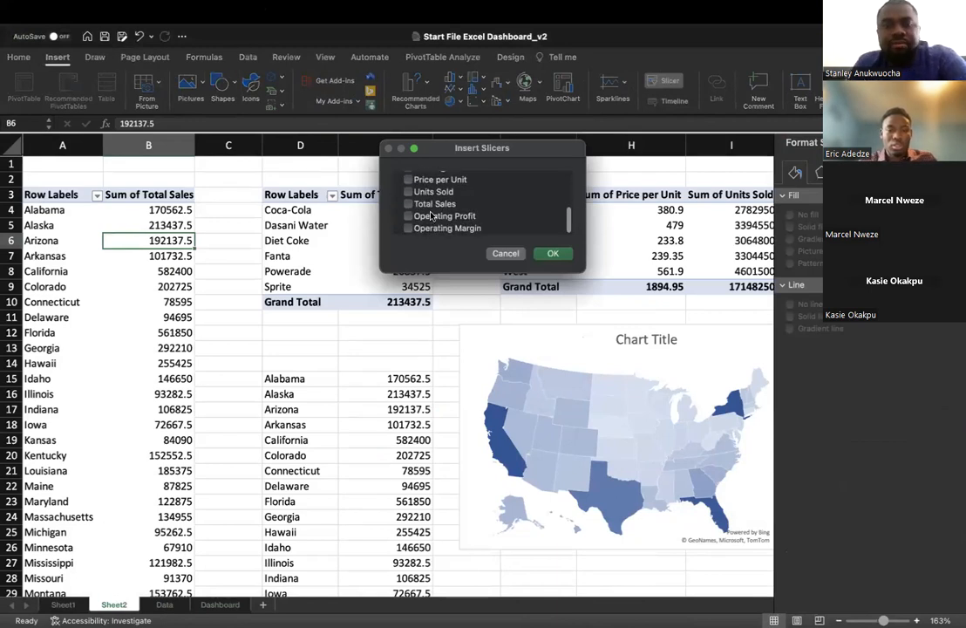
scroll(451, 202, "up", 2)
scroll(452, 202, "up", 2)
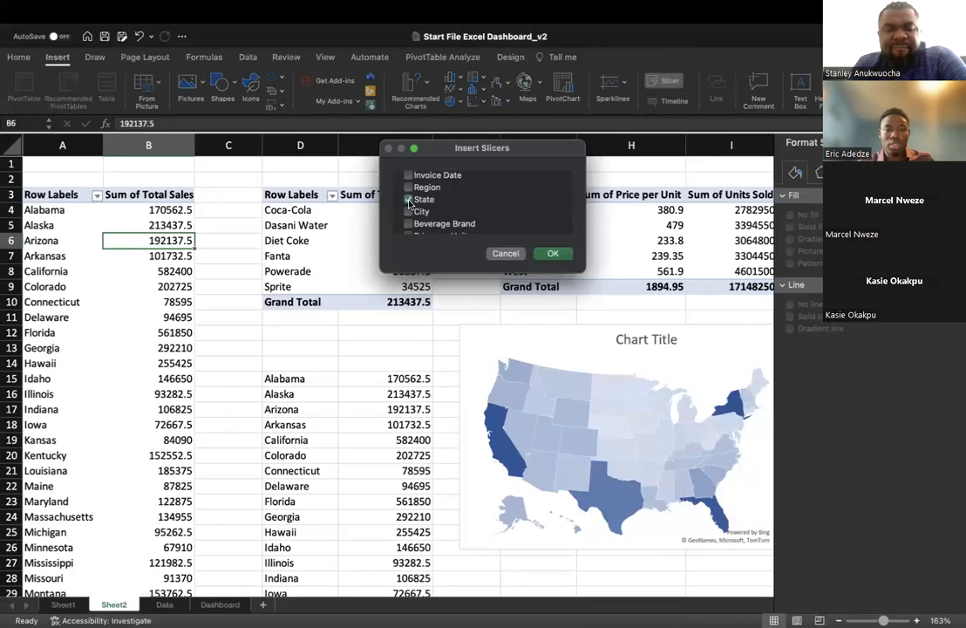
left_click(555, 252)
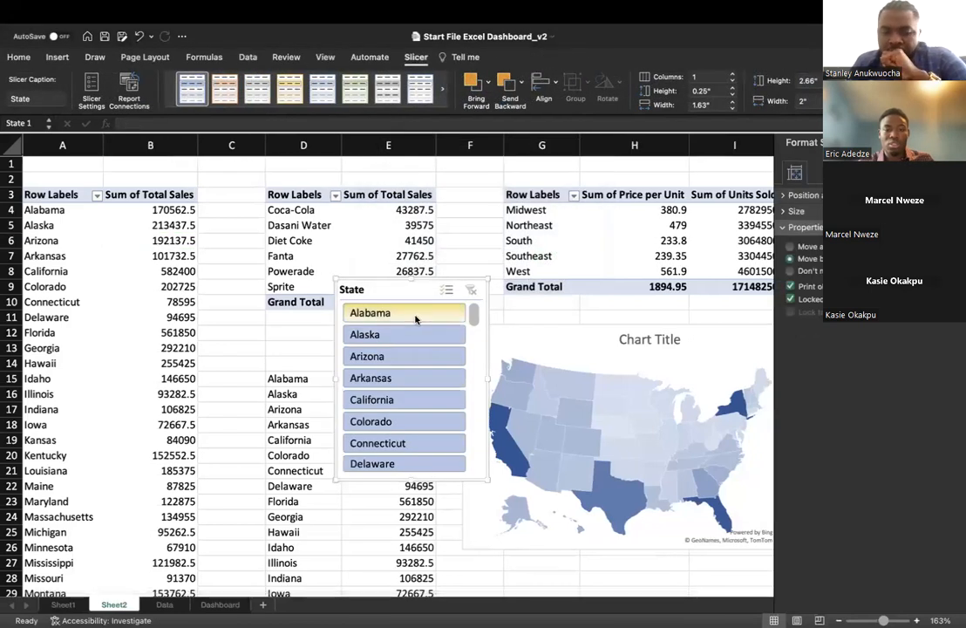
Step: Filter the new Sheet2 State slicer to Alabama and move the map chart clear of the slicer, just below the region pivot table
left_click(415, 317)
scroll(457, 377, "down", 3)
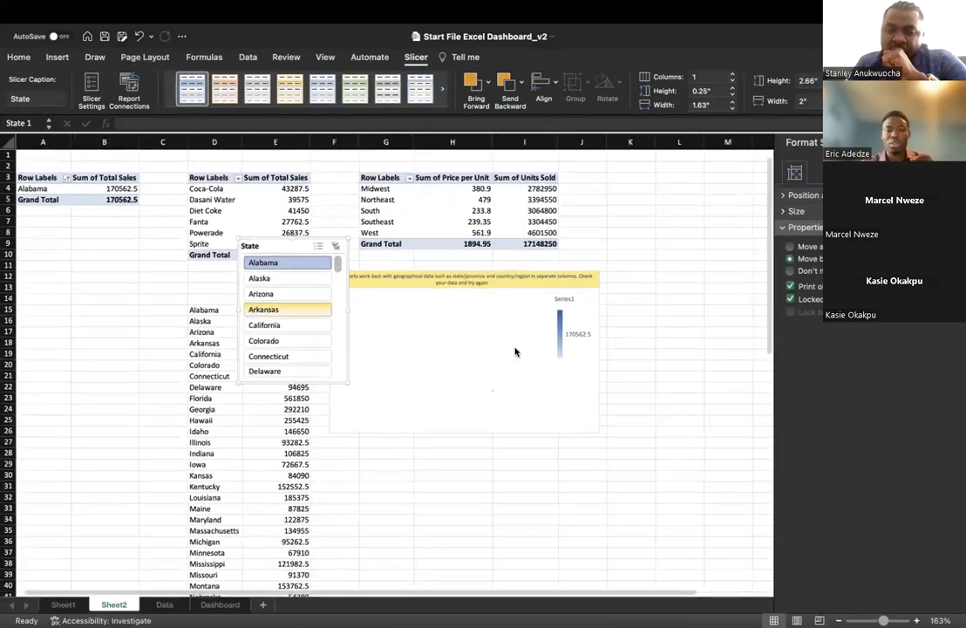
left_click(488, 317)
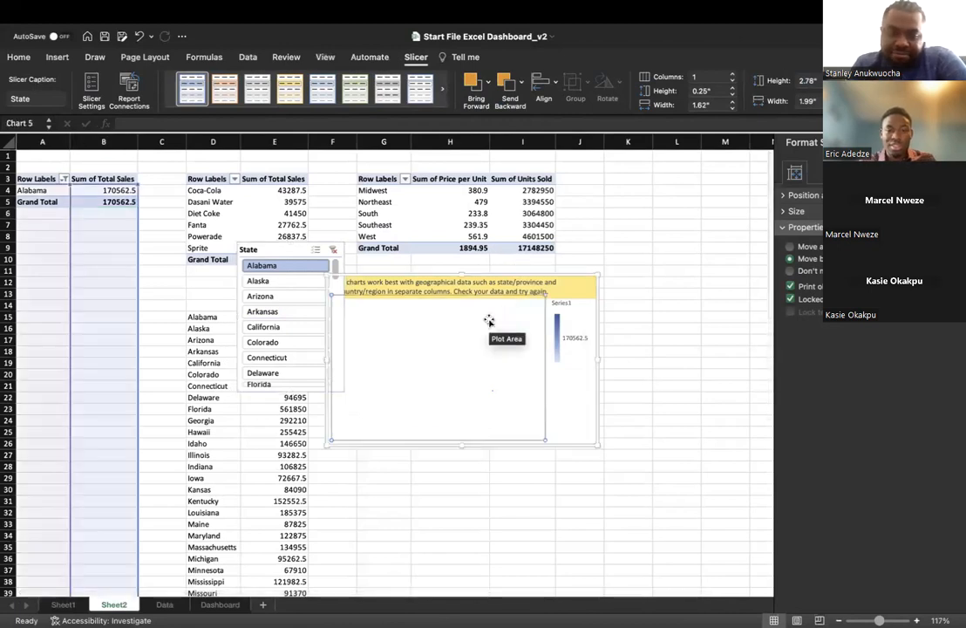
left_click_drag(551, 281, 597, 256)
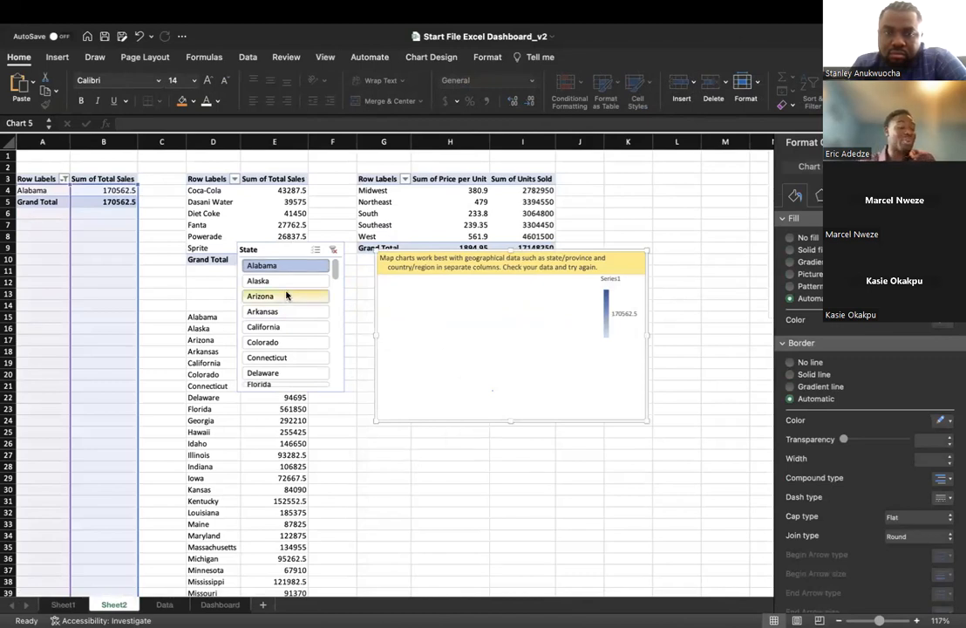
Step: Test the Sheet2 State slicer by filtering to Alaska, California and finally Arkansas, keeping the workbook open
left_click(266, 280)
left_click(319, 326)
left_click(303, 311)
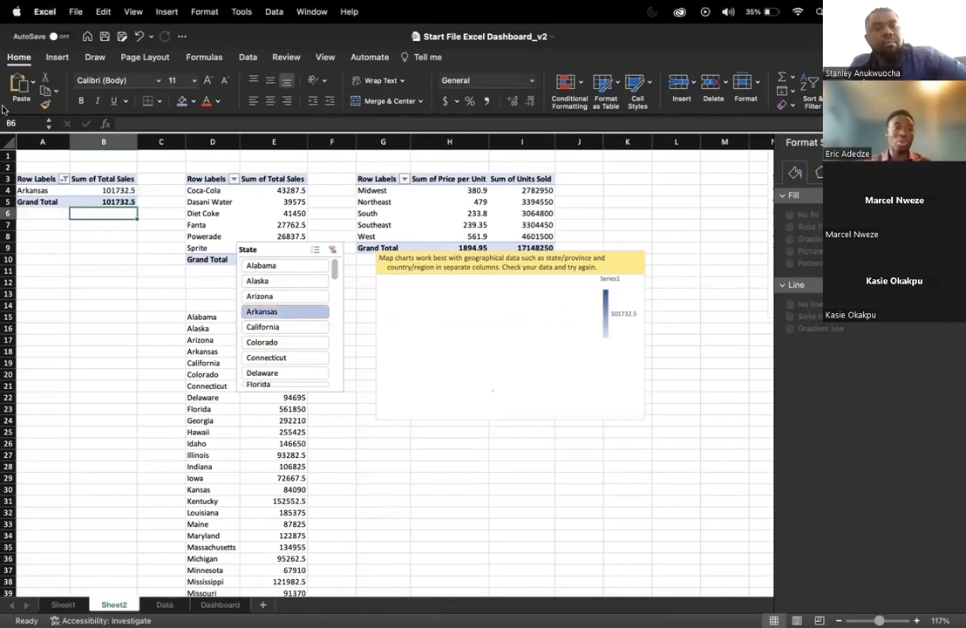
left_click(12, 37)
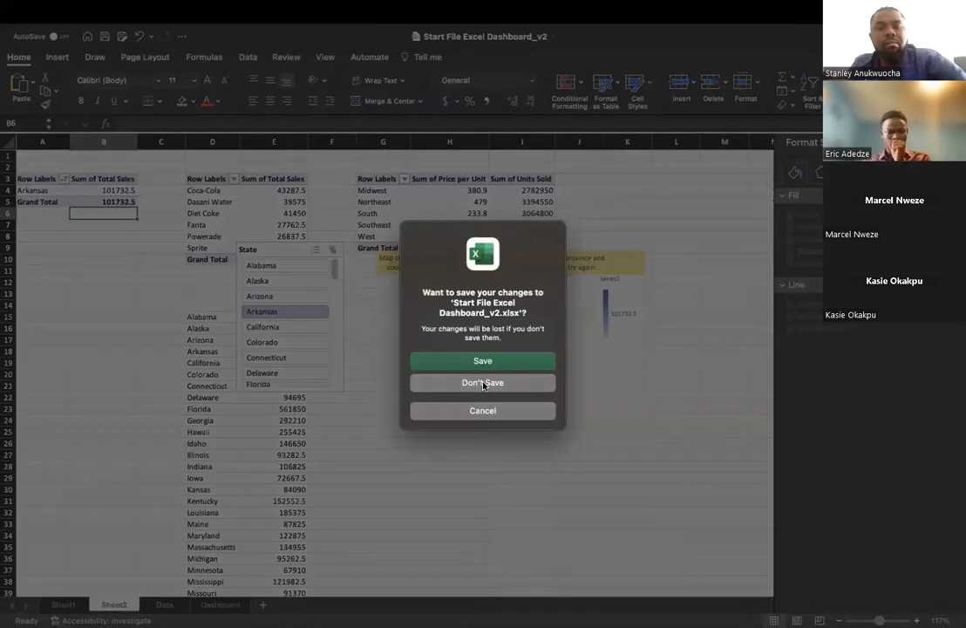
left_click(479, 409)
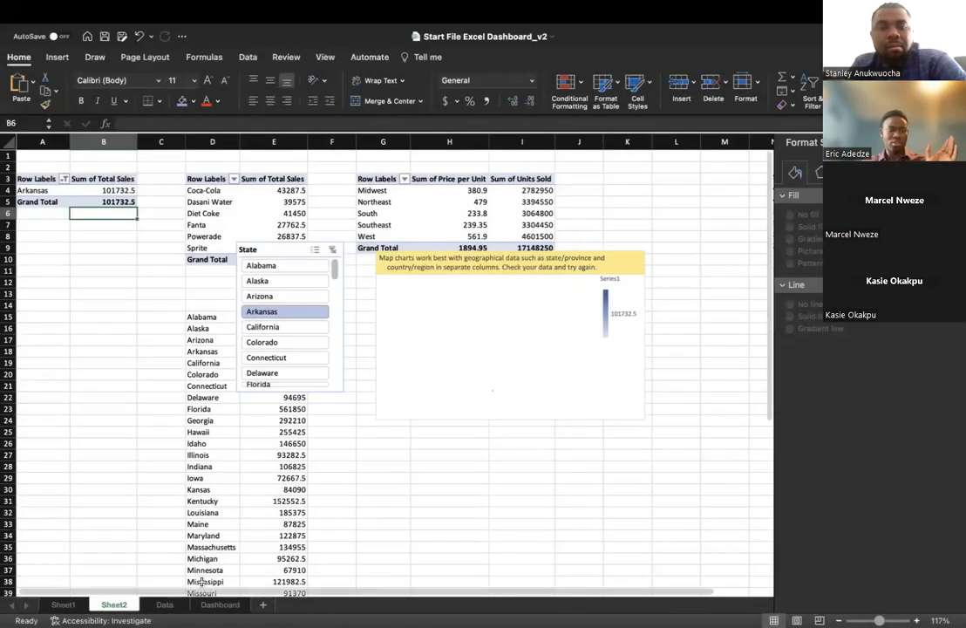
Step: Look through the workbook's sheets and test the Dashboard's State slicer with several states, ending on Alaska
left_click(164, 604)
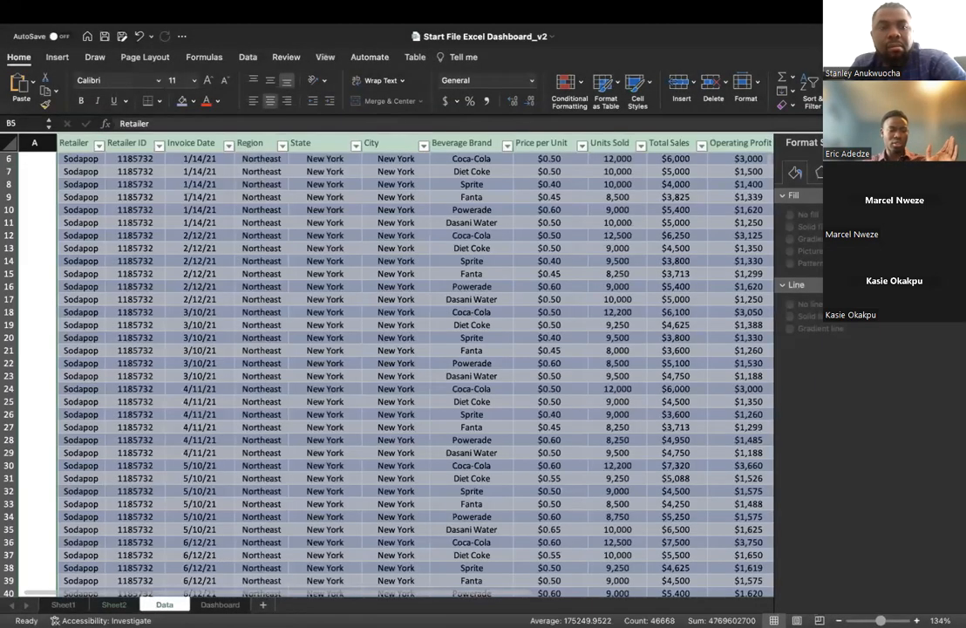
left_click(114, 604)
left_click(62, 604)
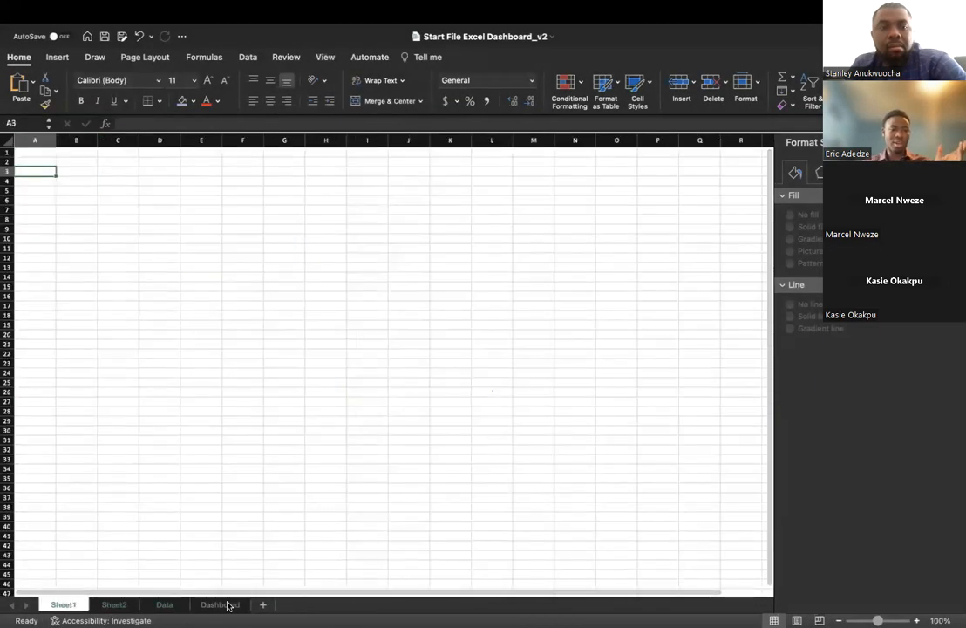
left_click(221, 604)
left_click(470, 439)
left_click(470, 527)
left_click(452, 471)
left_click(448, 414)
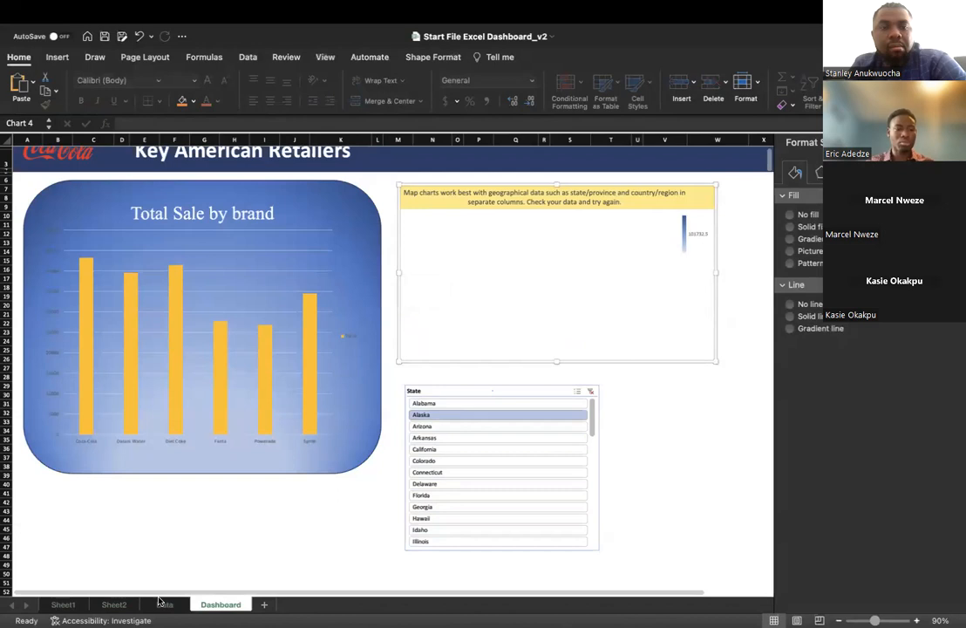
Step: Insert a pivot chart on Sheet2 from the region pivot table of price per unit and units sold
left_click(163, 604)
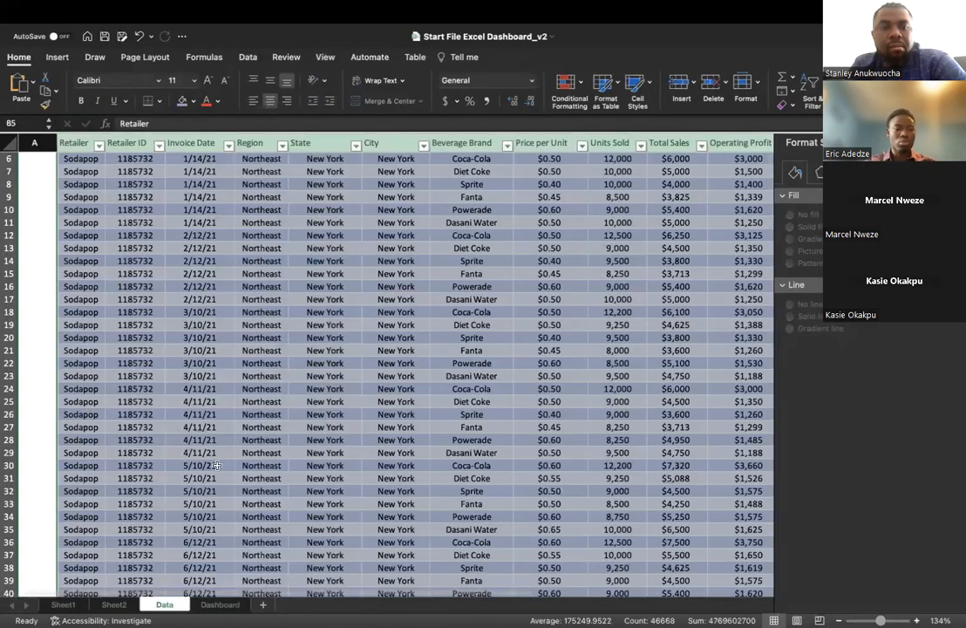
left_click(113, 604)
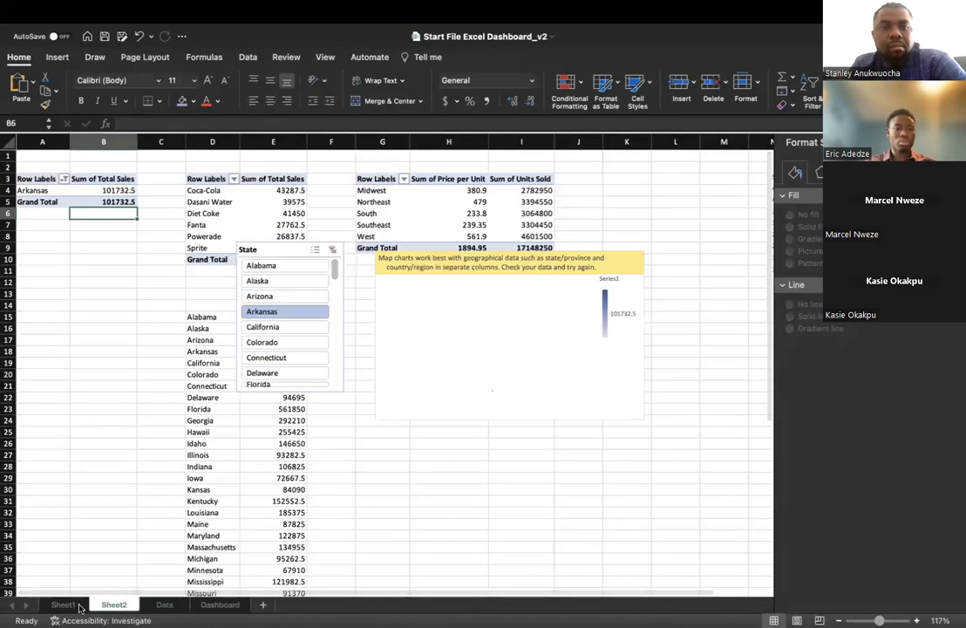
left_click(344, 384)
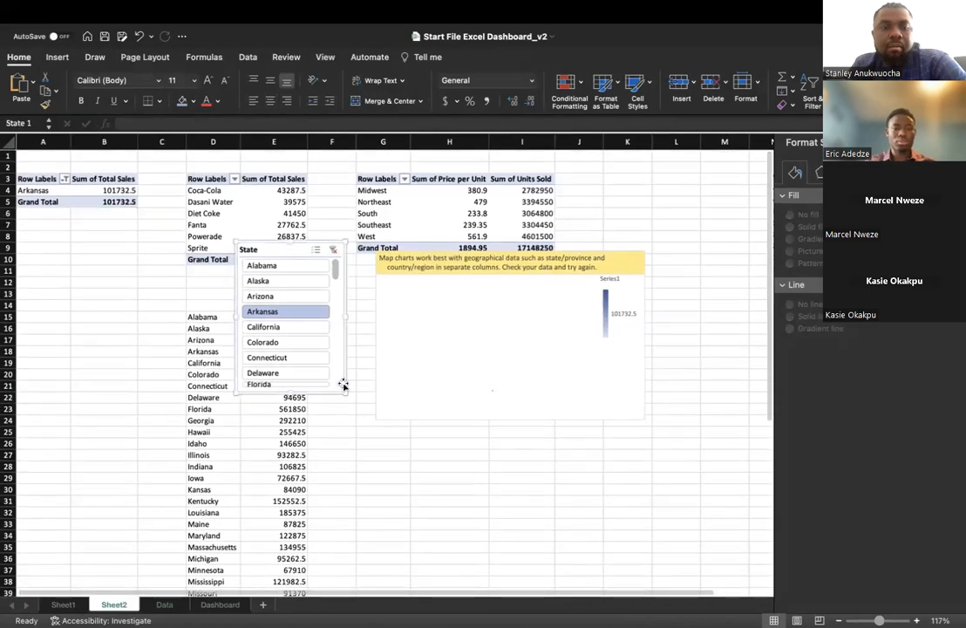
left_click(341, 443)
left_click(449, 191)
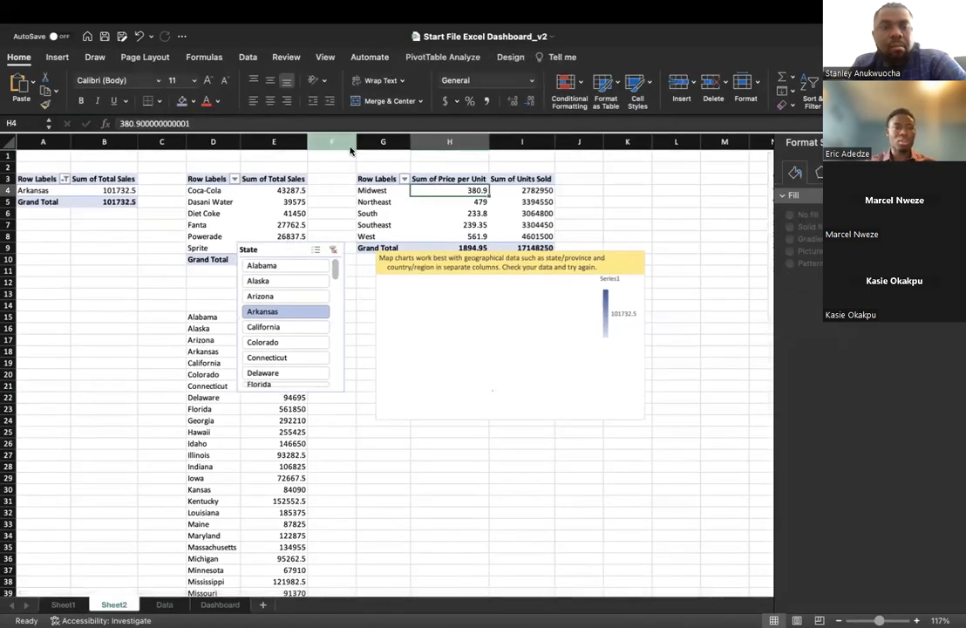
left_click(57, 57)
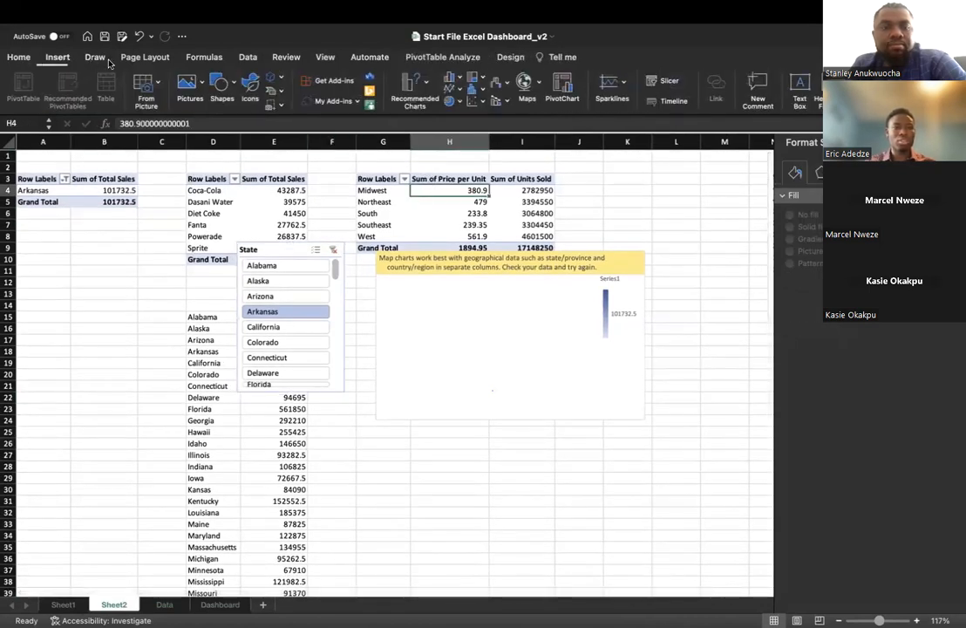
left_click(567, 84)
Step: Try to change the region pivot chart's type to a statistical histogram
right_click(504, 336)
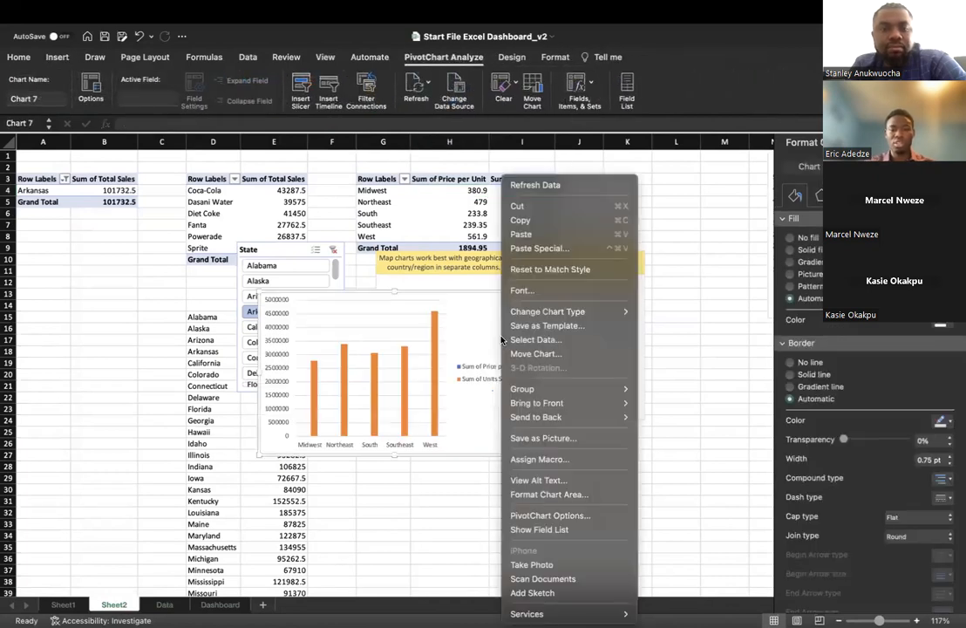
mouse_move(594, 321)
mouse_move(685, 331)
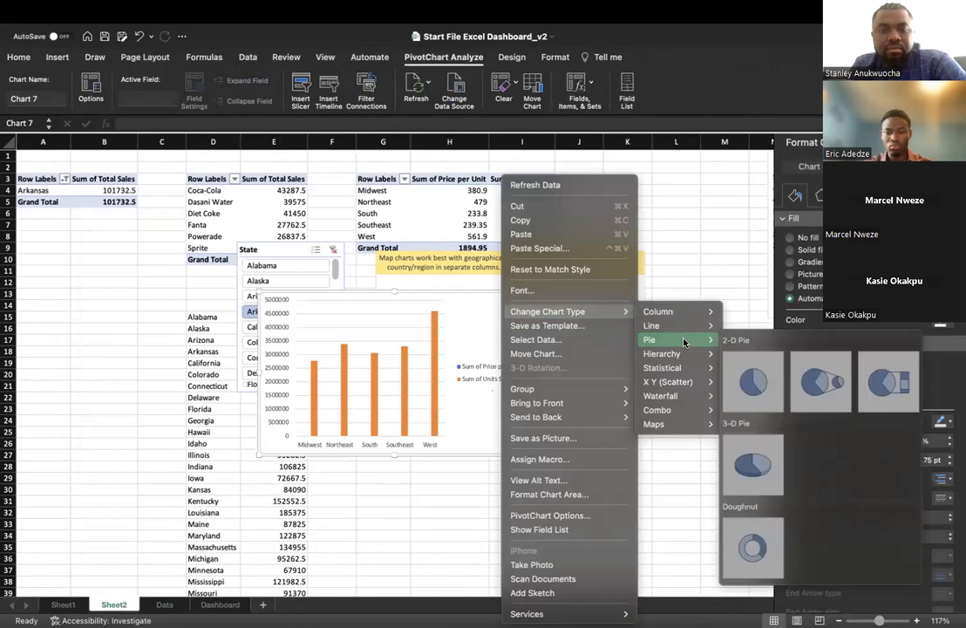
mouse_move(685, 354)
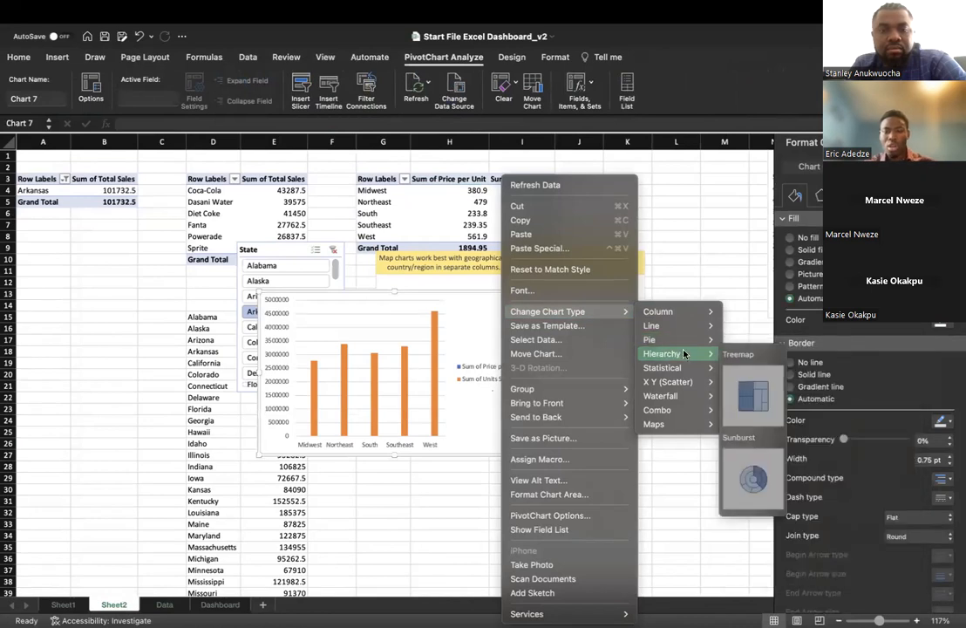
mouse_move(685, 384)
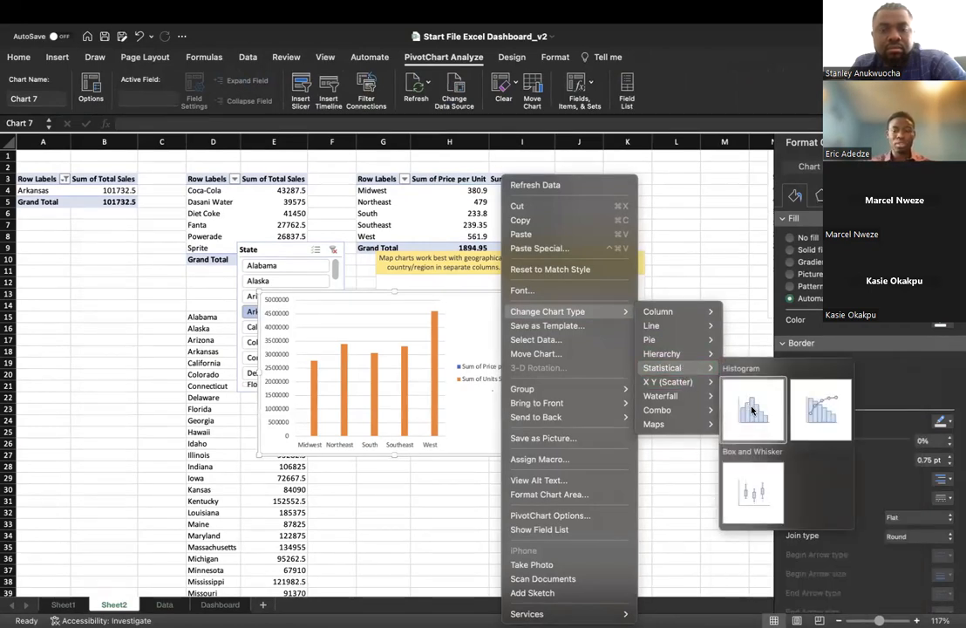
left_click(753, 408)
left_click(434, 270)
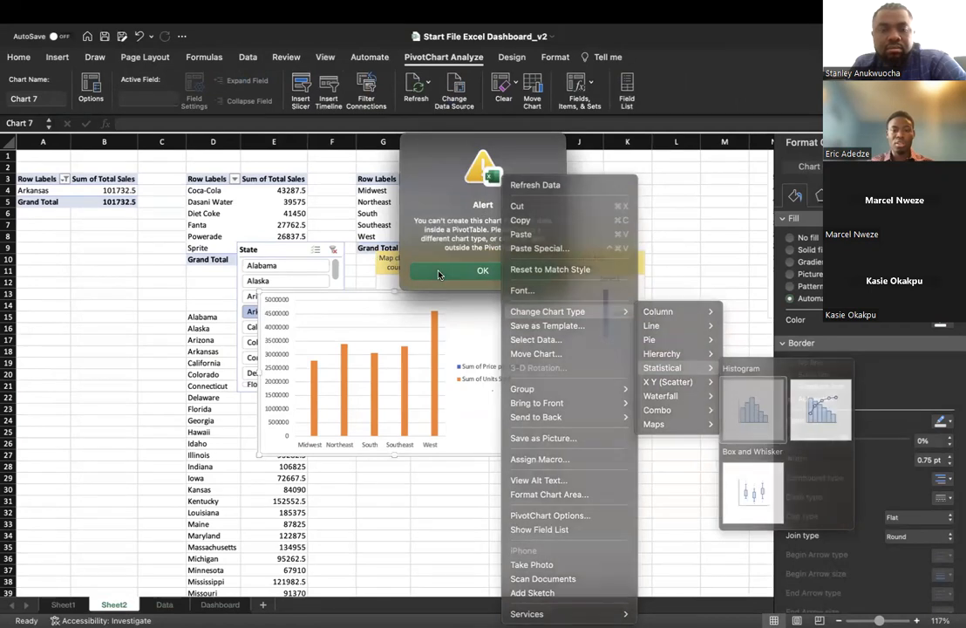
Step: Change the region pivot chart to a basic 2-D pie chart
right_click(471, 318)
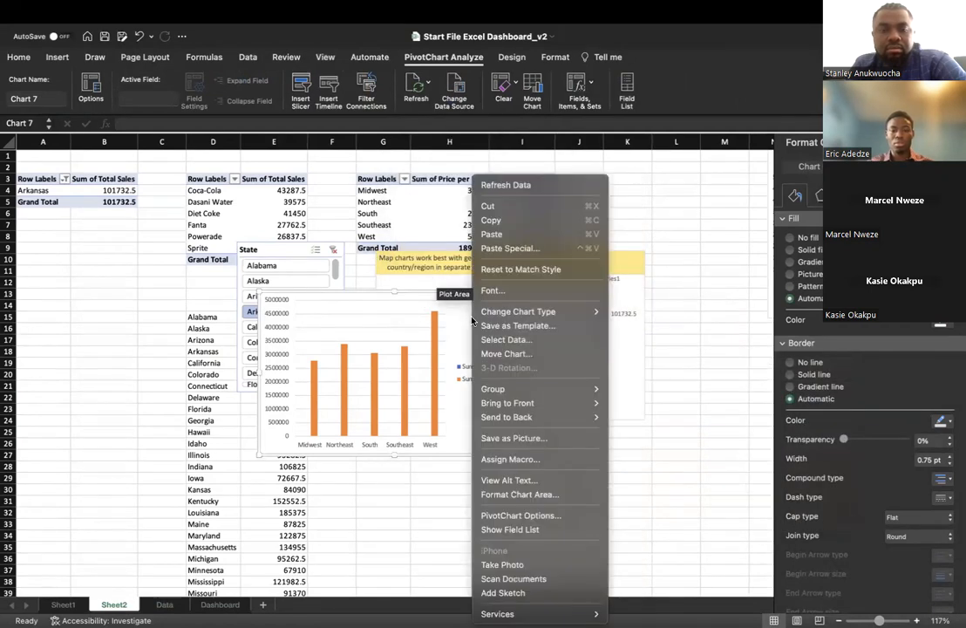
mouse_move(558, 311)
mouse_move(633, 324)
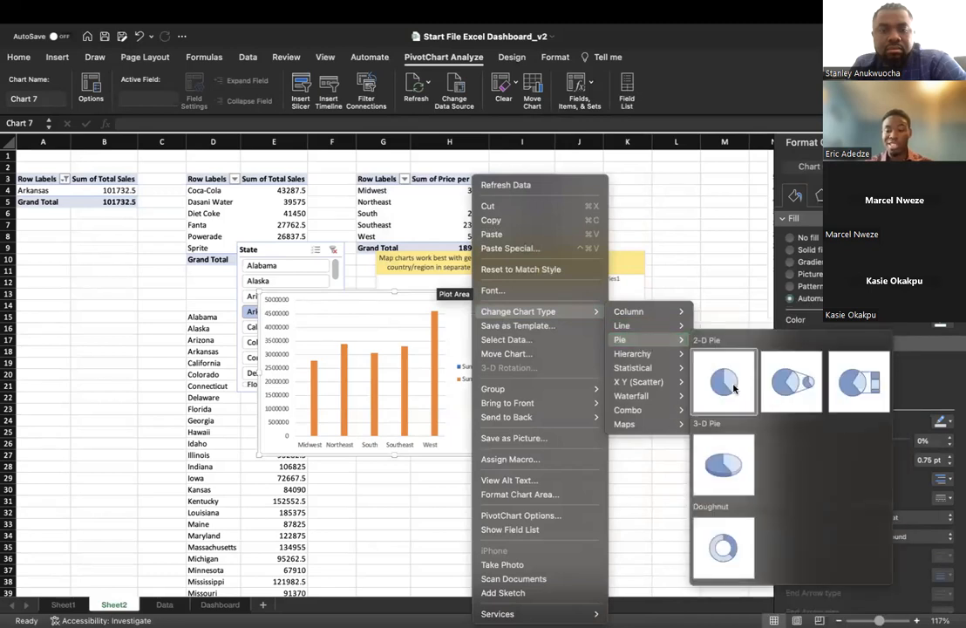
left_click(734, 389)
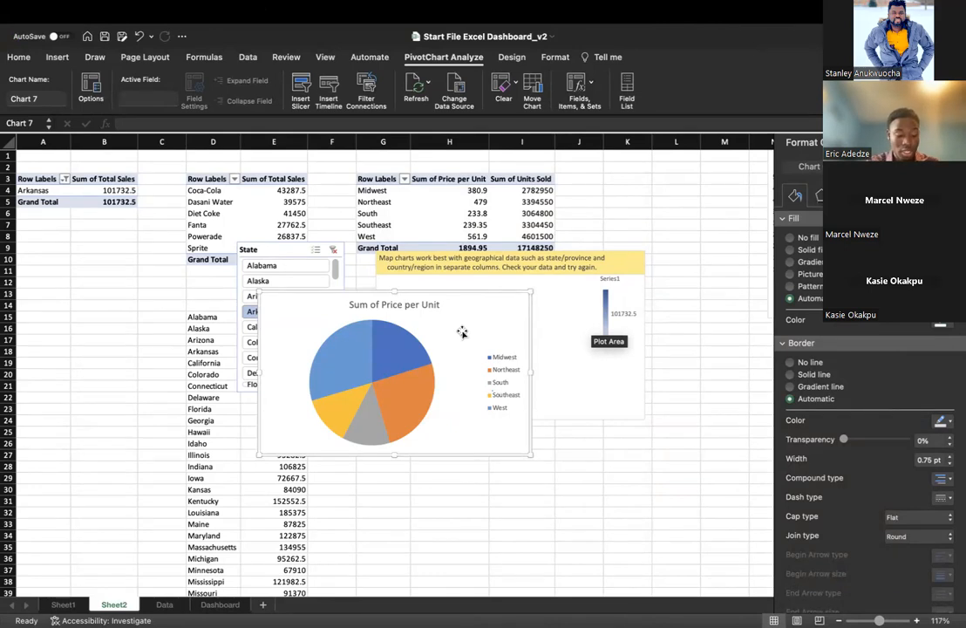
Step: Paste the region pie chart onto the Dashboard and position it below the brand chart, spanning about columns E to K
left_click(164, 605)
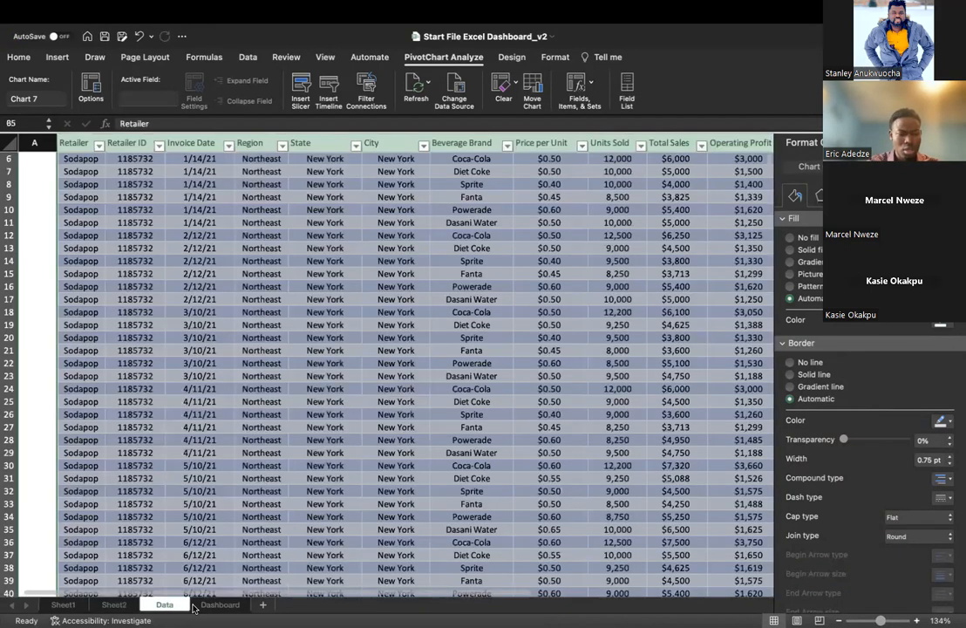
left_click(209, 607)
left_click(296, 547)
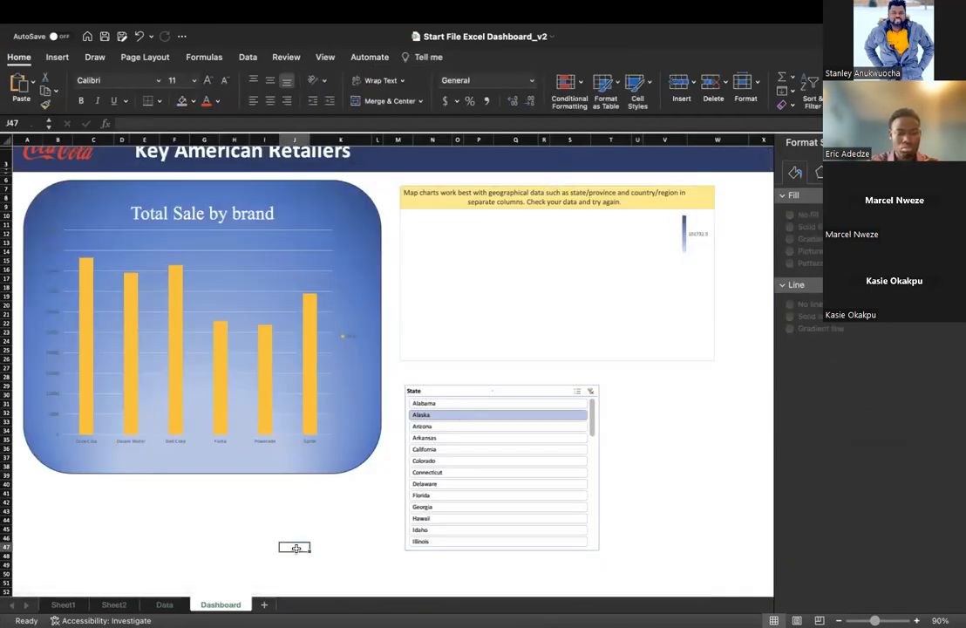
key("super+v")
left_click_drag(329, 554, 182, 512)
Step: Test the Dashboard's State slicer by filtering to Delaware and then Connecticut, checking the brand and pie charts
left_click(439, 483)
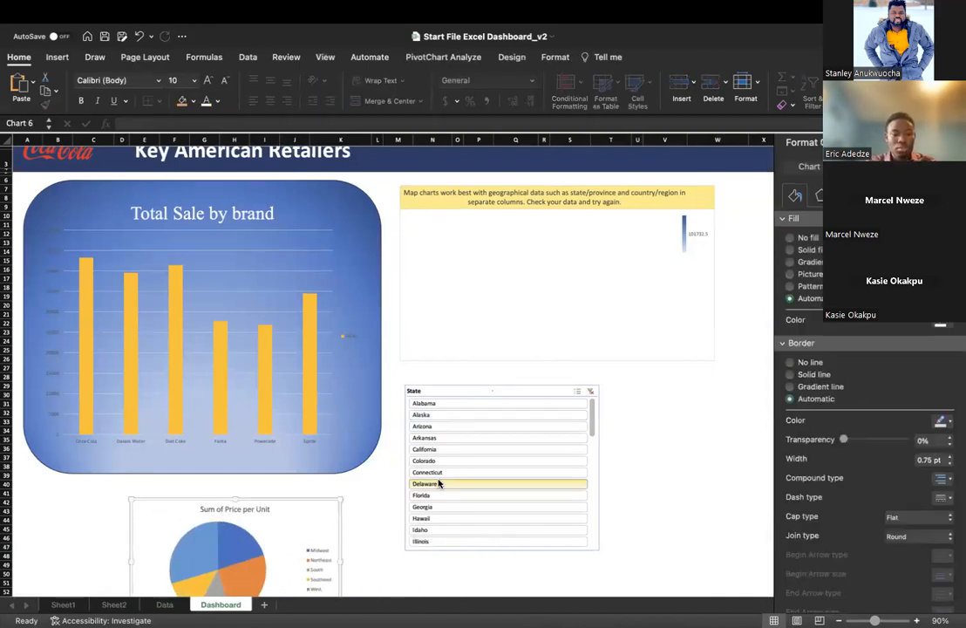
left_click(438, 471)
scroll(401, 488, "down", 5)
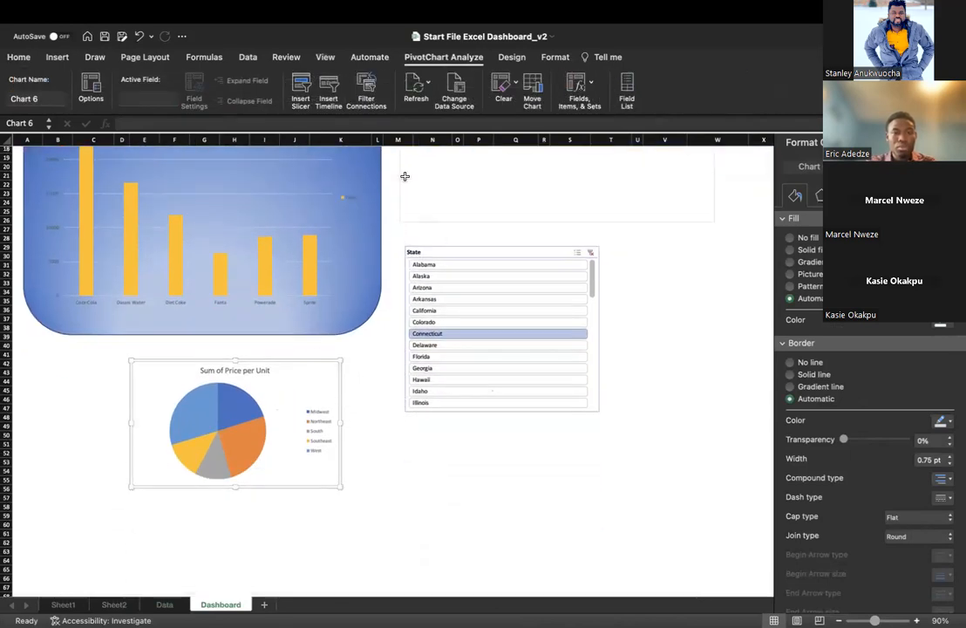
Step: Insert an Invoice Date timeline for the region pie chart, try Sep - Dec 2021, and move it below the State slicer
left_click(336, 94)
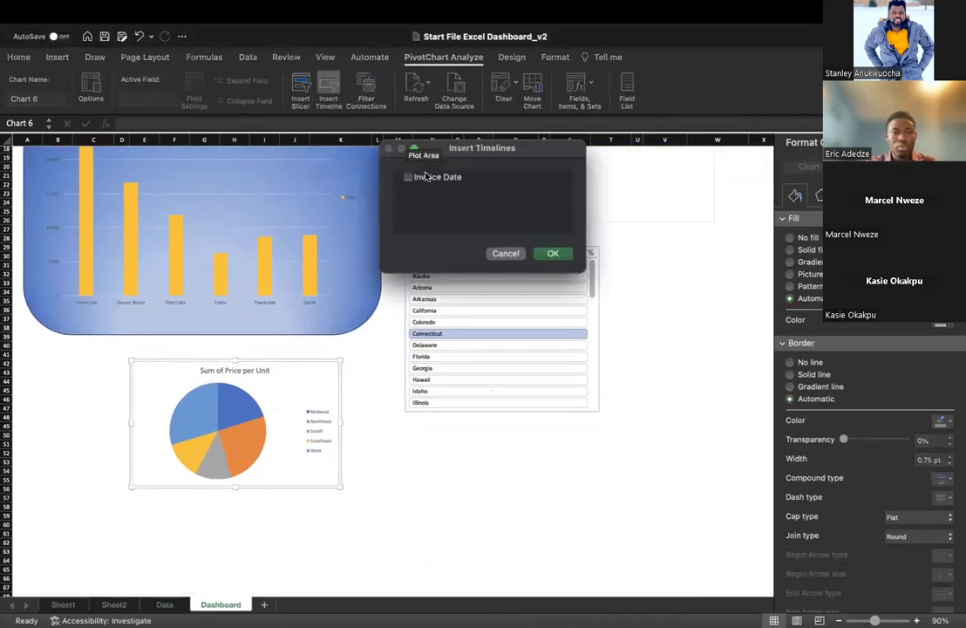
left_click(428, 176)
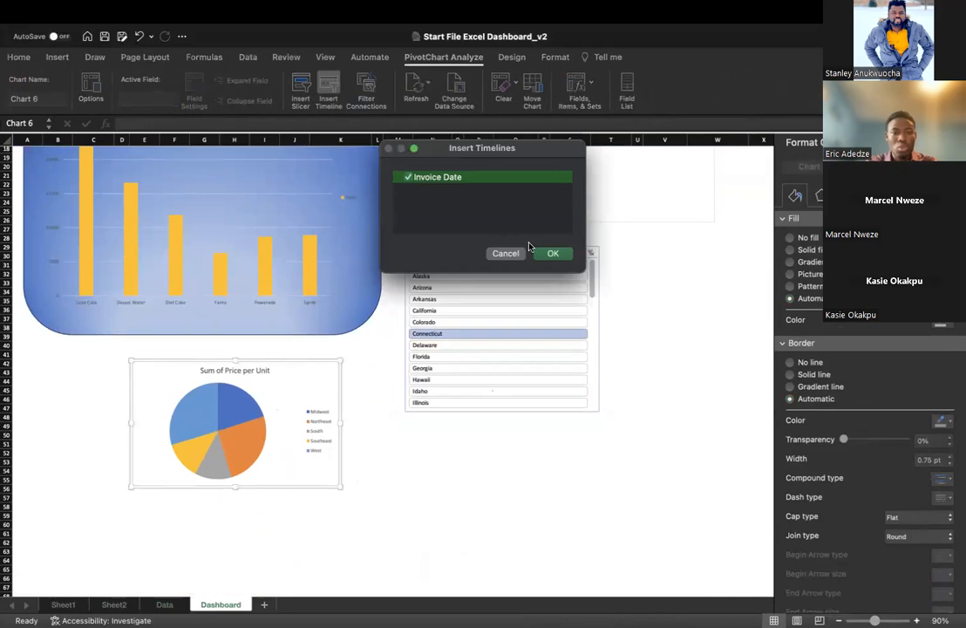
left_click(553, 253)
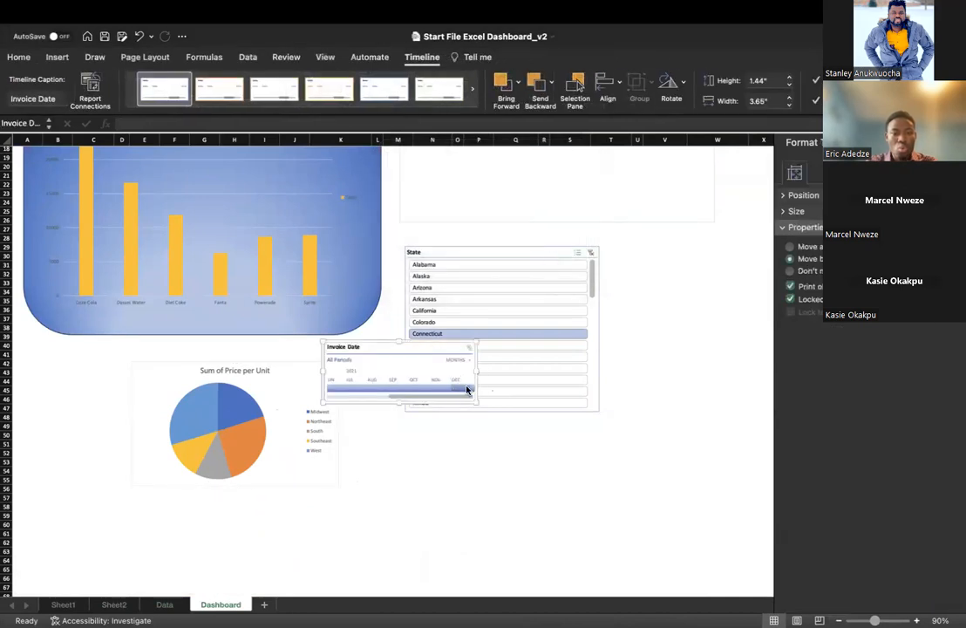
left_click_drag(462, 389, 401, 395)
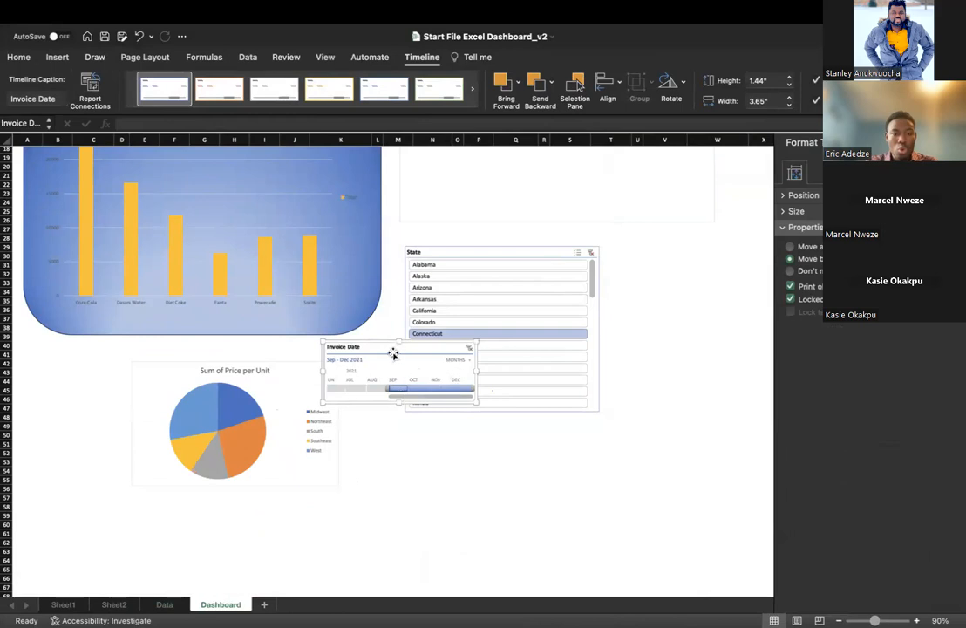
left_click_drag(414, 344, 580, 445)
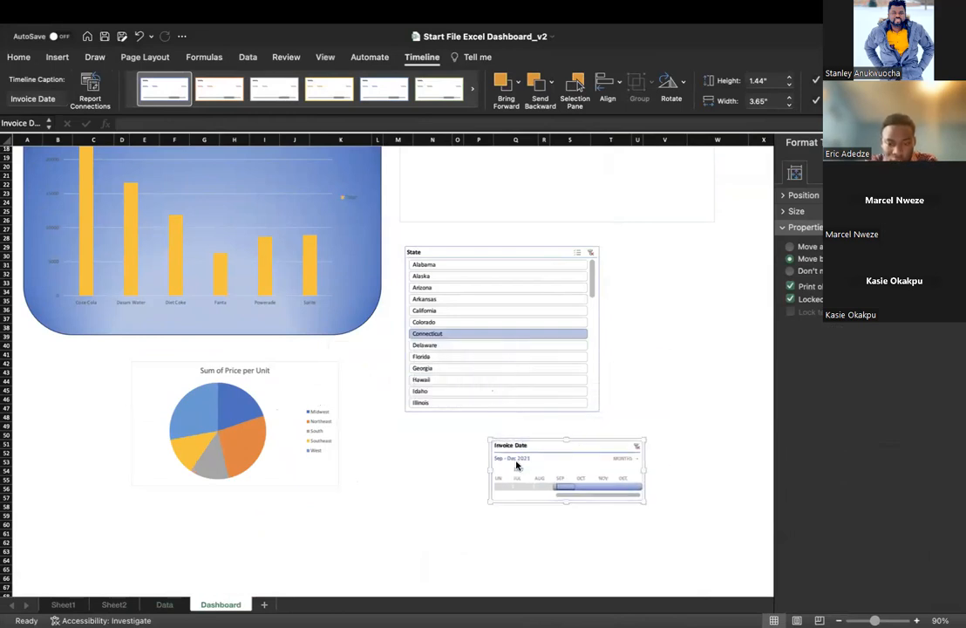
Step: Filter the Invoice Date timeline to Jun - Sep 2021, followed by single months including Dec 2021, finishing on Sep 2021
left_click_drag(567, 492, 481, 488)
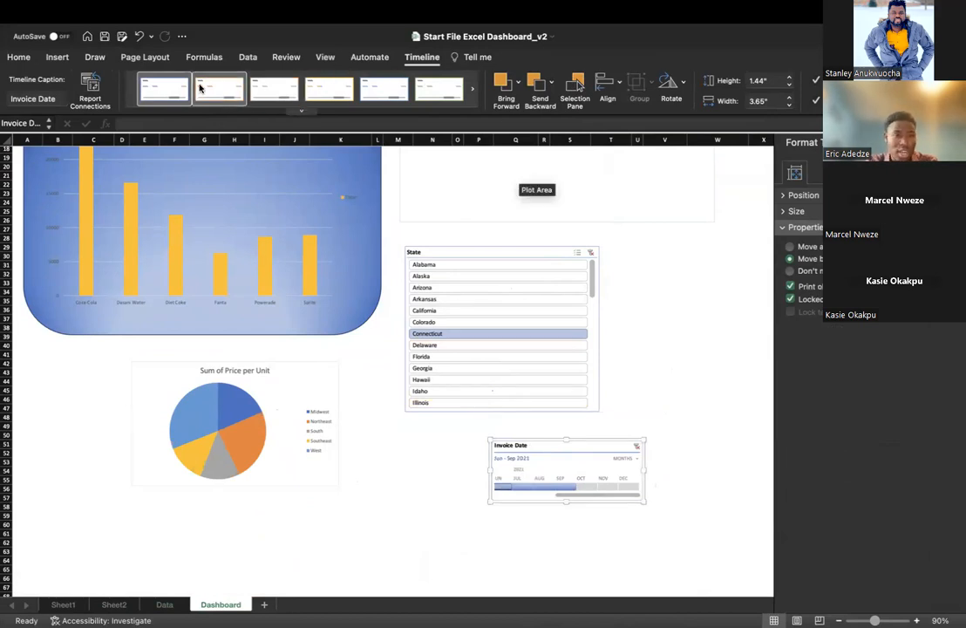
left_click(146, 58)
left_click(94, 57)
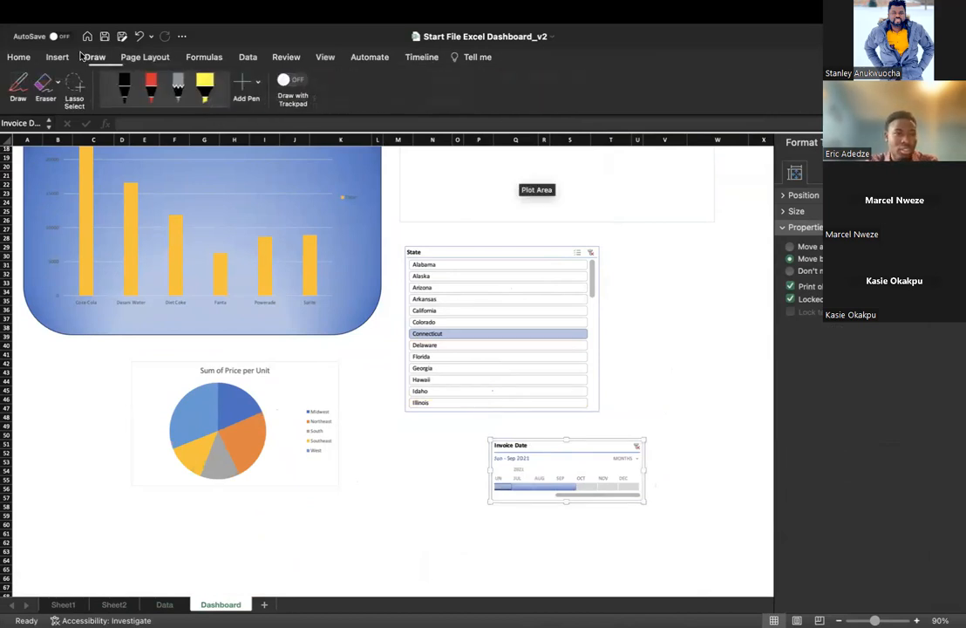
left_click(52, 56)
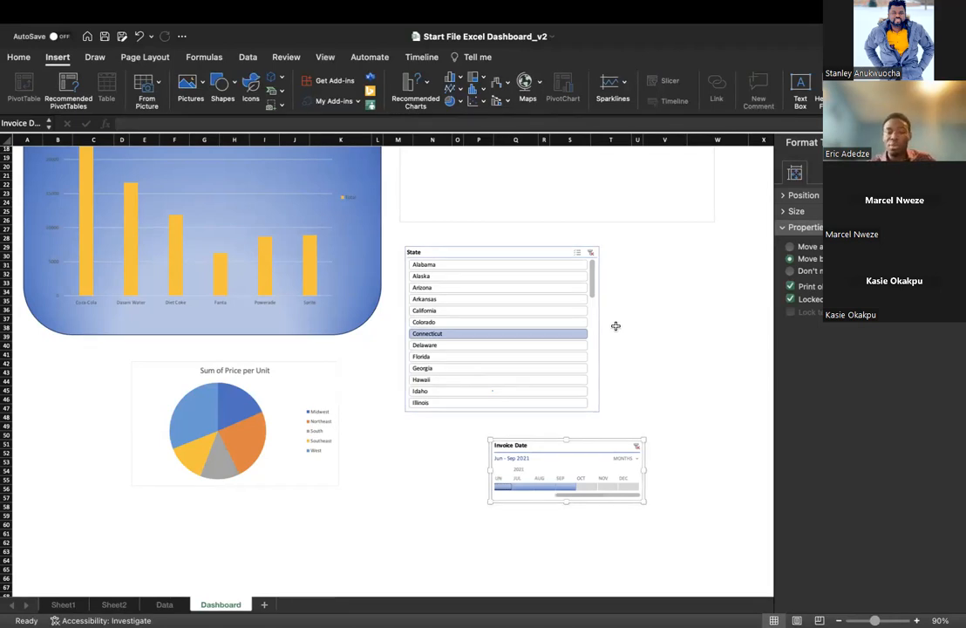
left_click(582, 488)
left_click(634, 487)
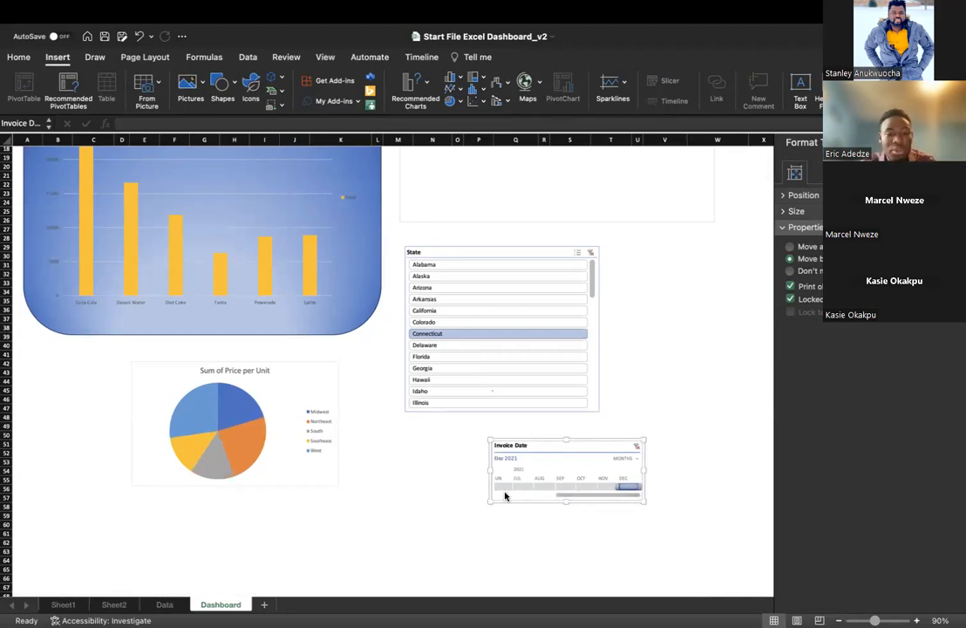
left_click(505, 488)
left_click(525, 489)
left_click(540, 489)
left_click(564, 488)
Step: Filter the State slicer to California, Alaska and finally Georgia, checking the brand chart and the state map
left_click(442, 312)
left_click(451, 276)
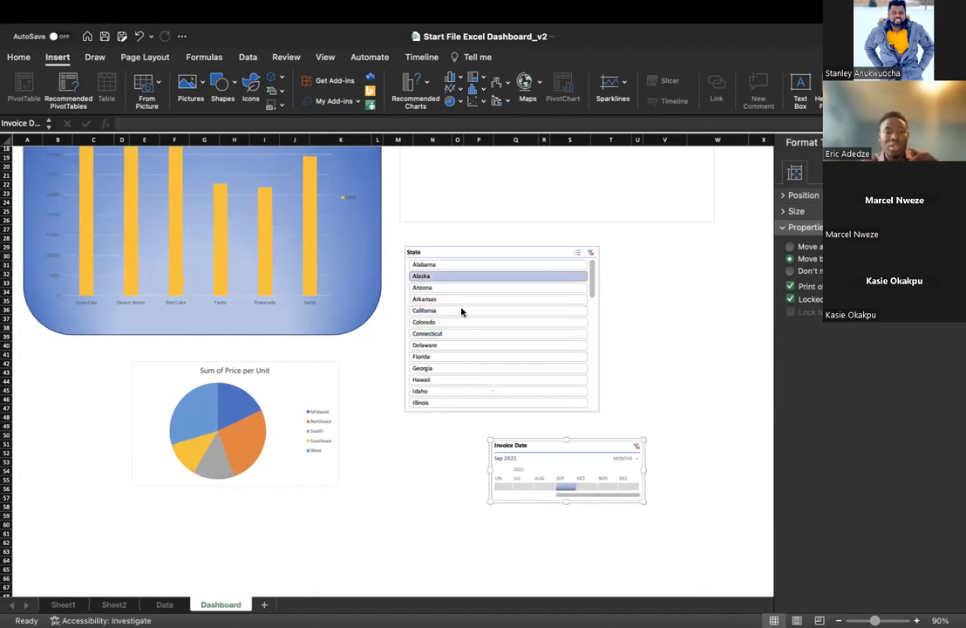
left_click(463, 369)
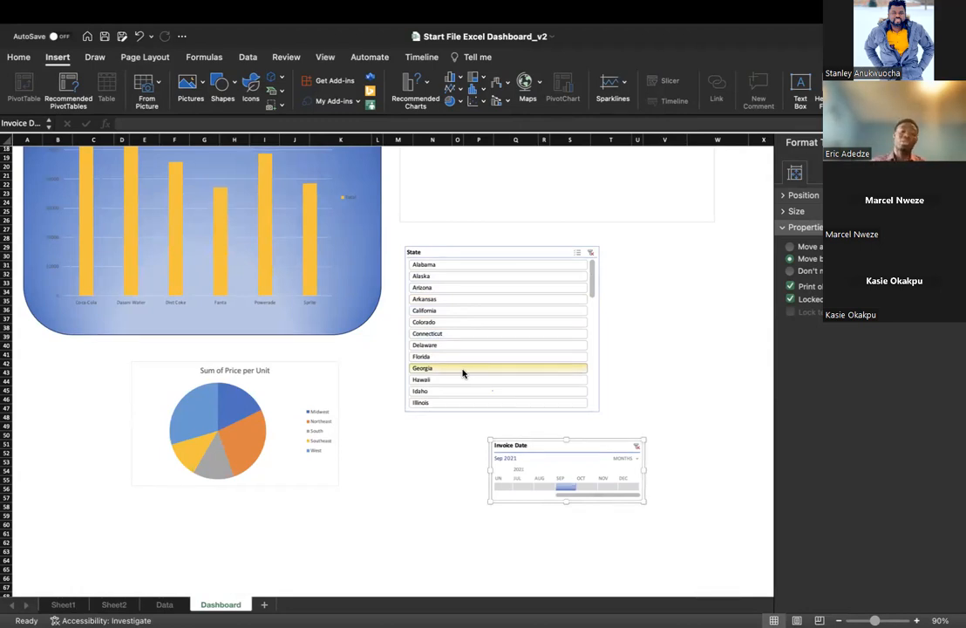
scroll(462, 373, "up", 5)
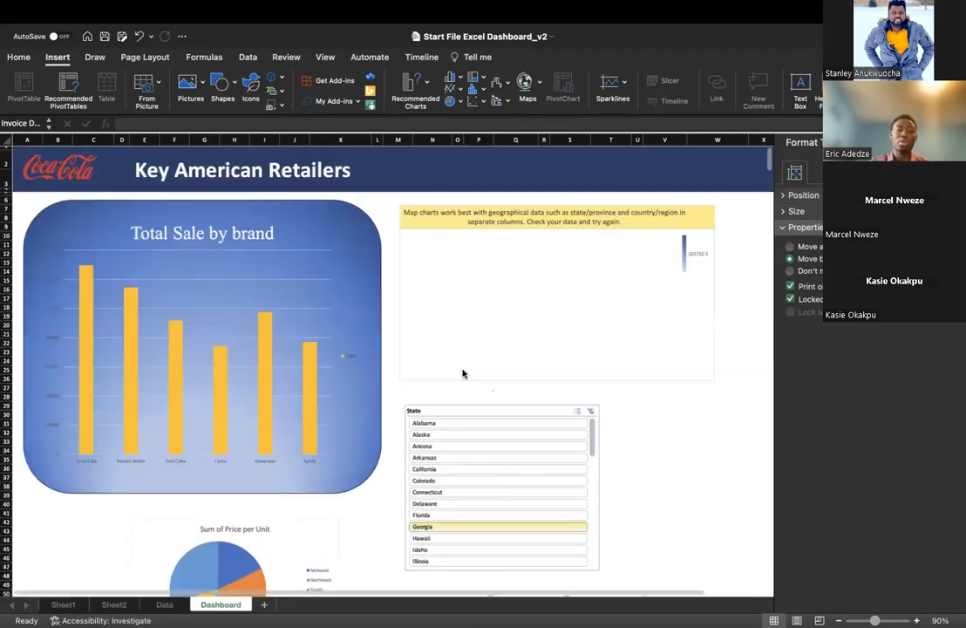
left_click(477, 307)
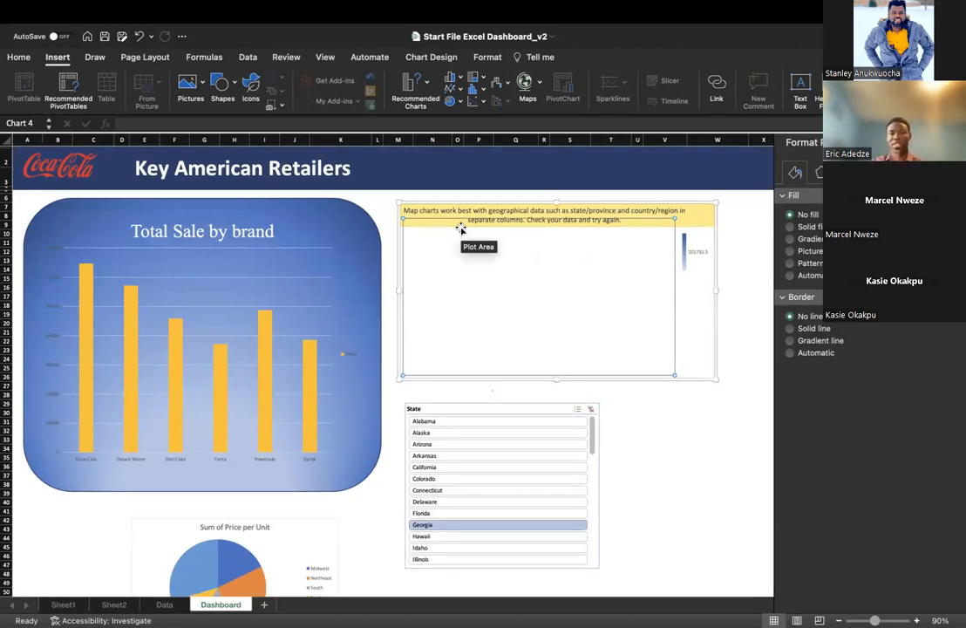
Step: Leave the workbook, switch to Chrome and show the "etl" Google search results in full screen
mouse_move(3, 6)
left_click(12, 37)
left_click(459, 389)
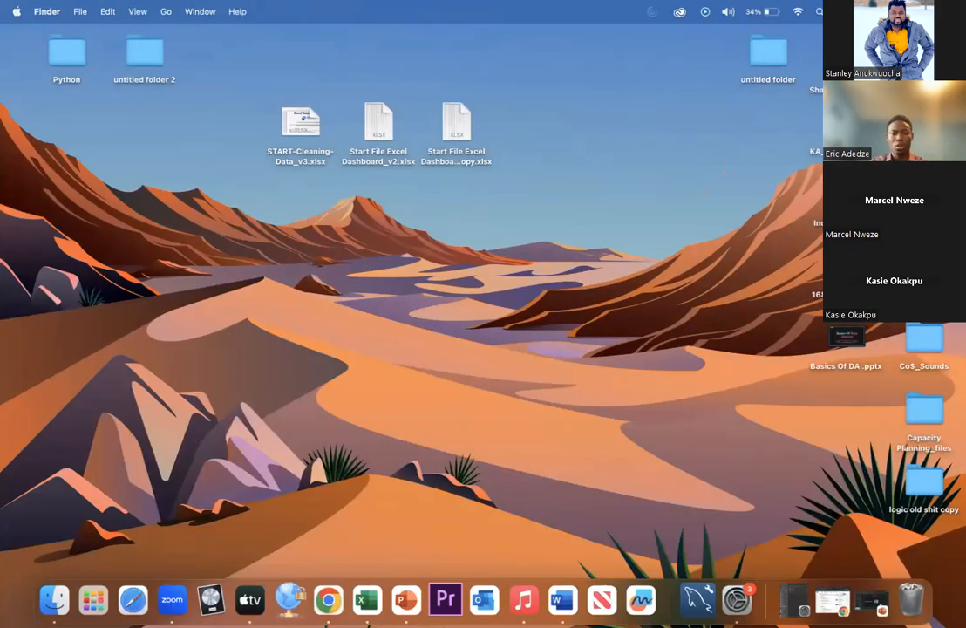
left_click(328, 593)
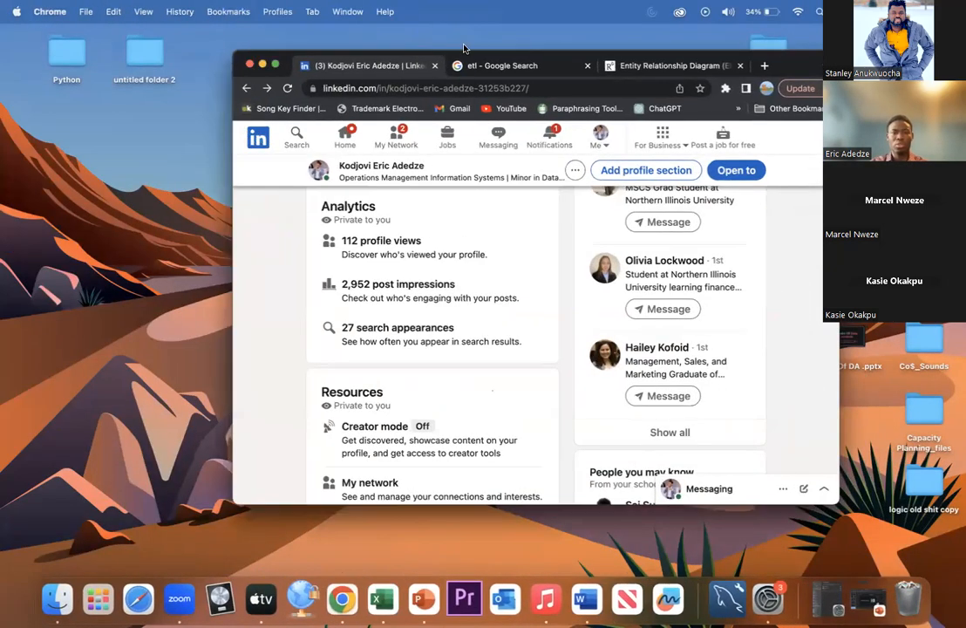
left_click(489, 61)
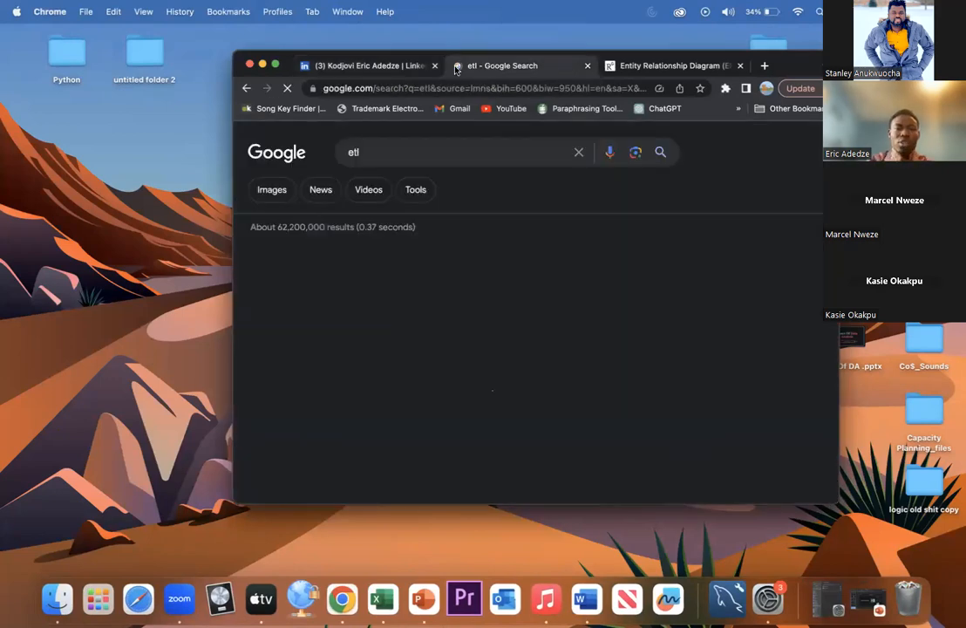
left_click(275, 64)
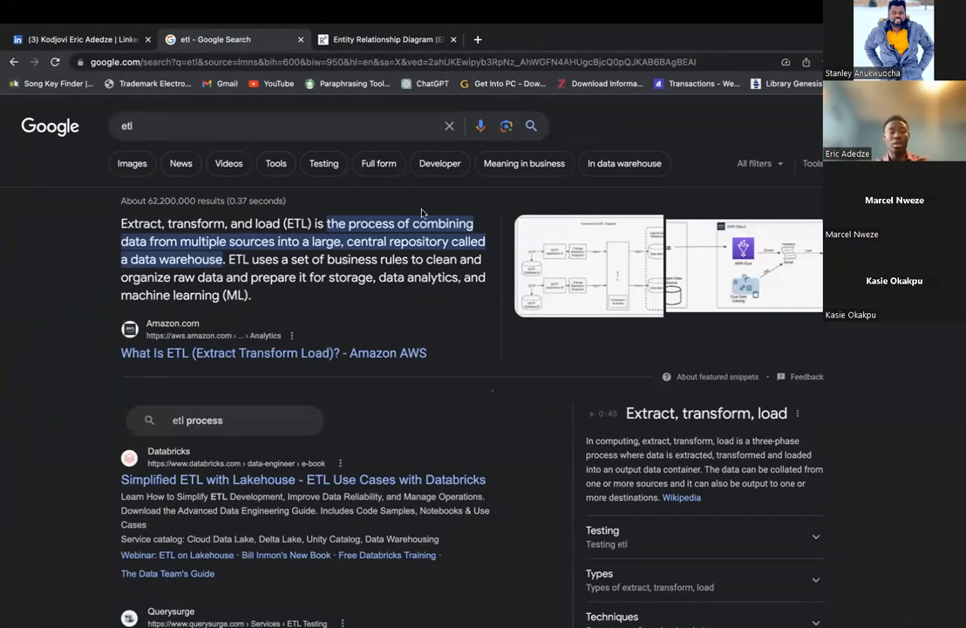
Step: Search Google for "worldcut data" in a new browser tab
left_click(477, 39)
left_click(380, 312)
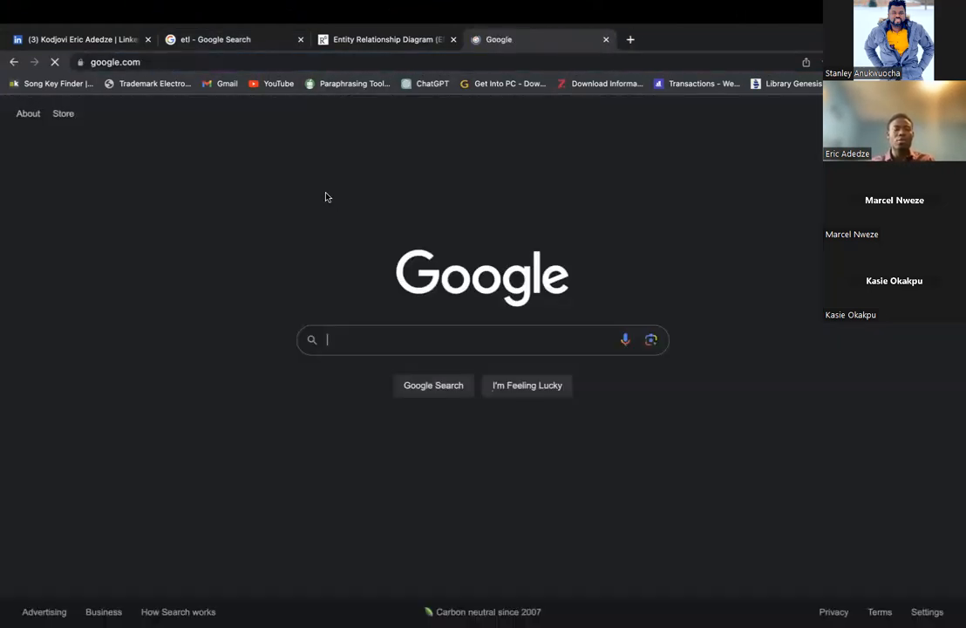
type("worl")
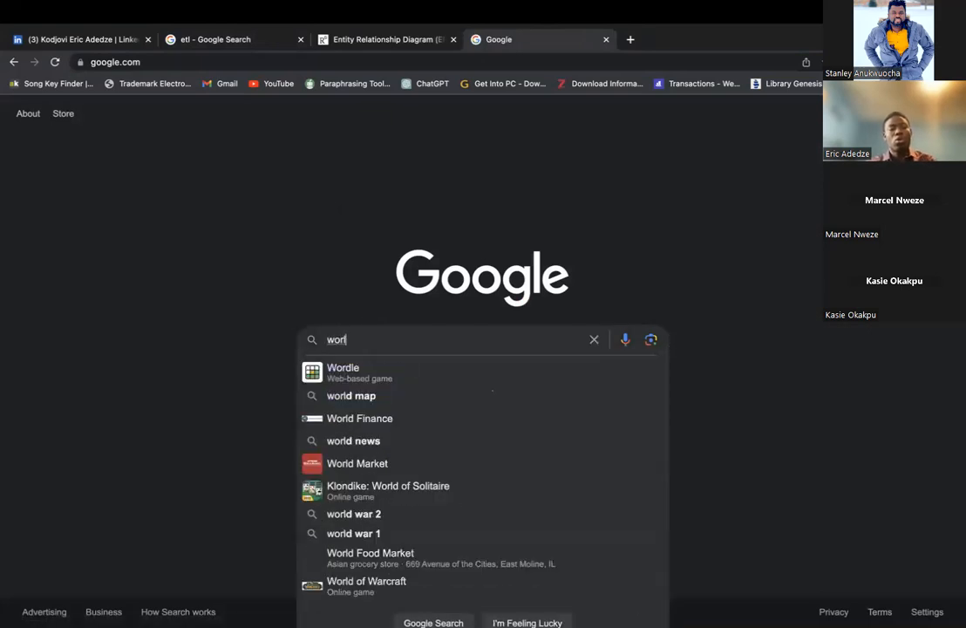
type("d c")
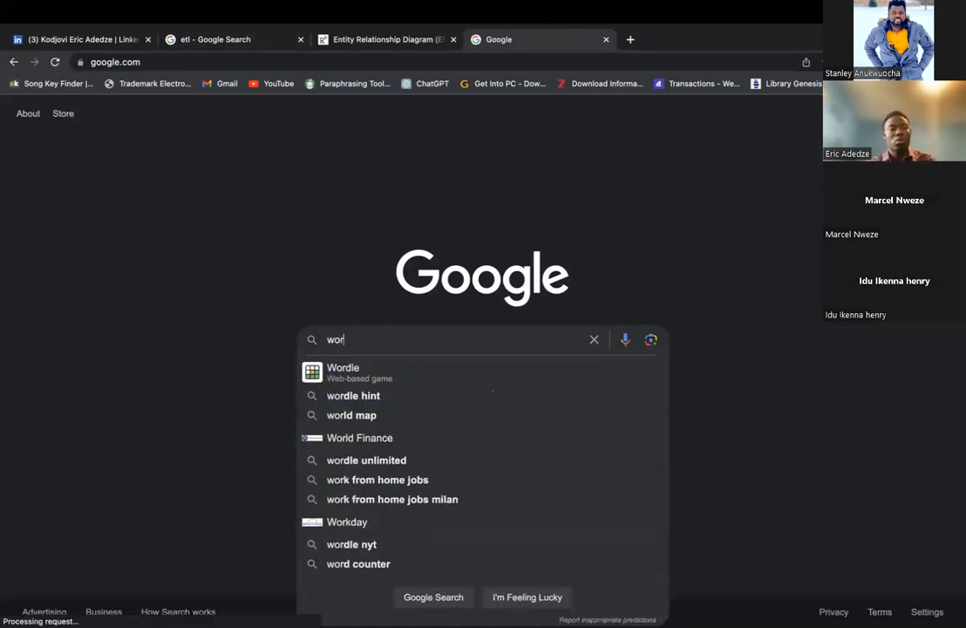
key("BackSpace")
key("BackSpace")
type("cut")
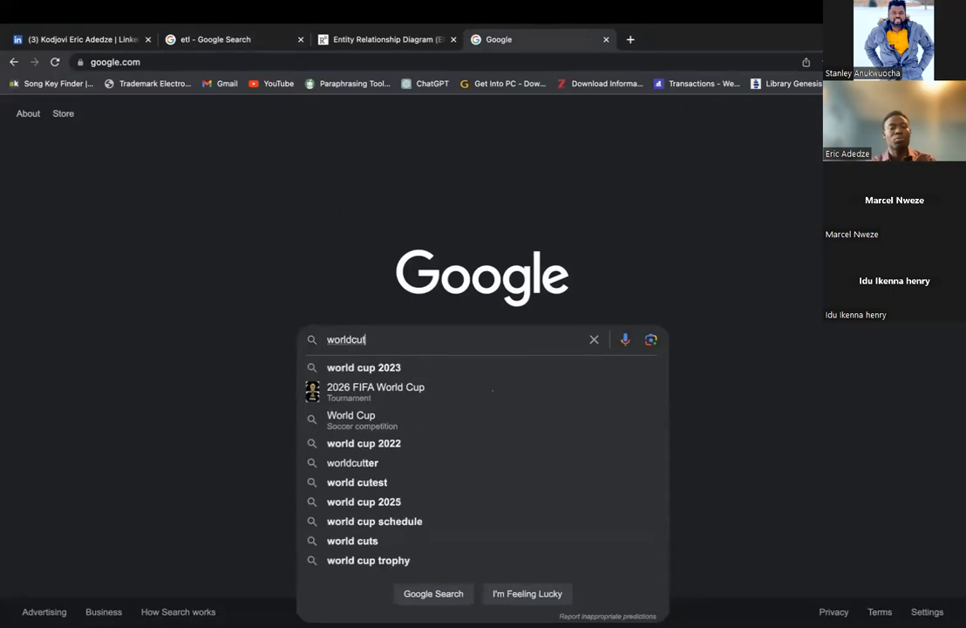
type(" data")
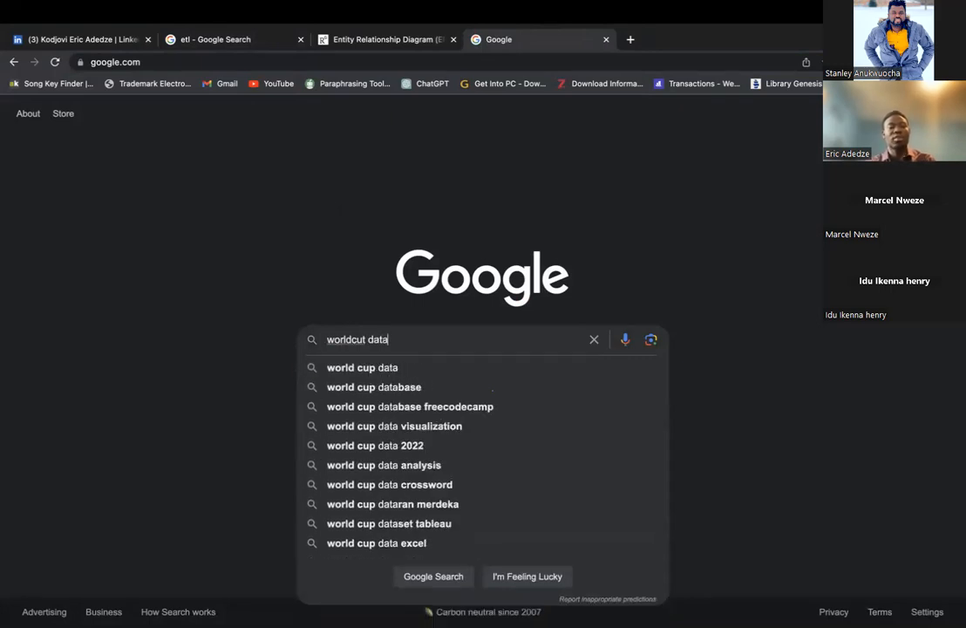
key("Return")
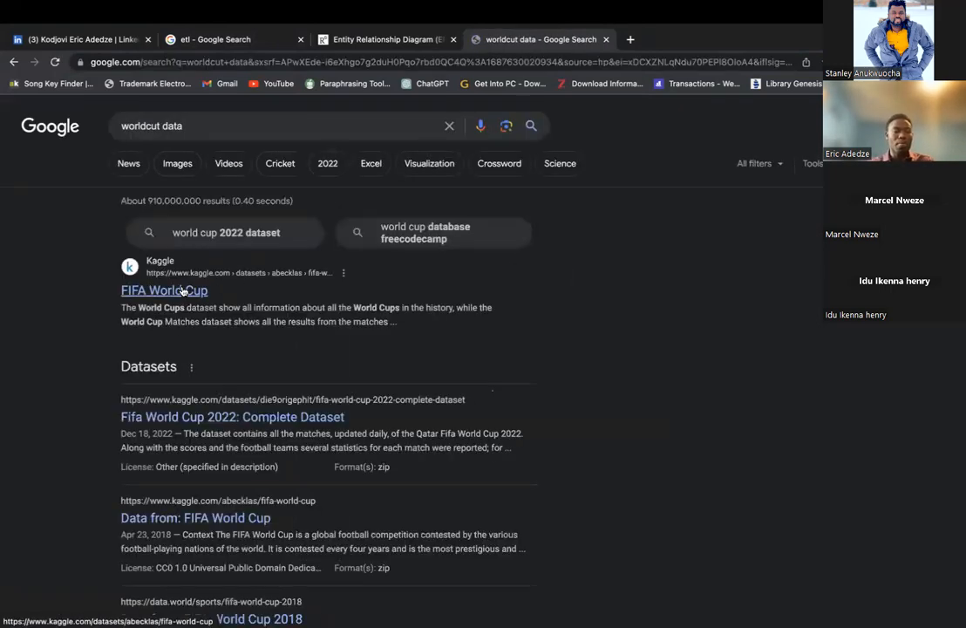
Step: Open the FIFA World Cup dataset on Kaggle and examine the rows of WorldCupMatches.csv
left_click(166, 289)
scroll(347, 436, "down", 10)
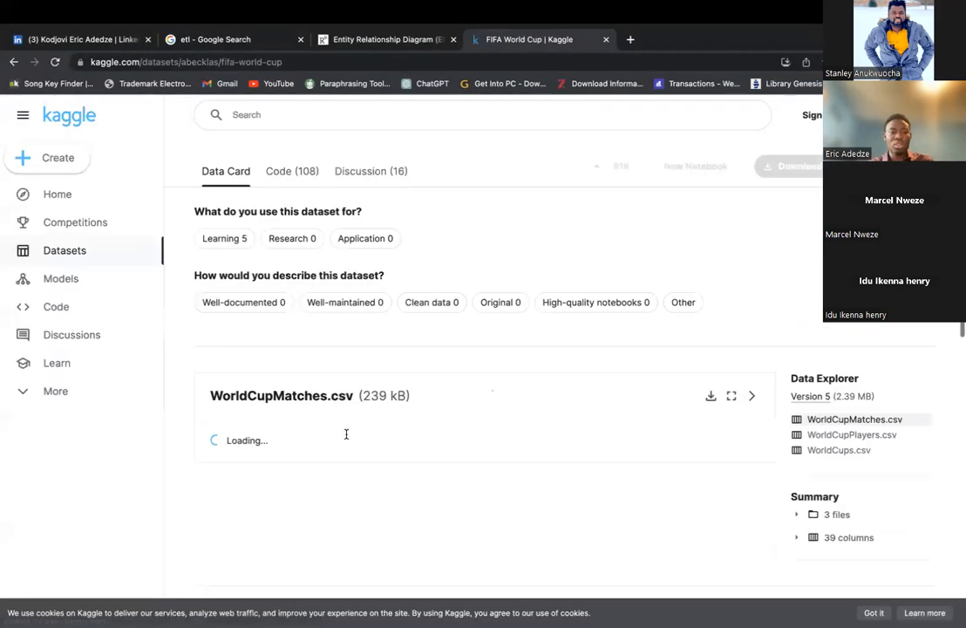
scroll(349, 397, "down", 5)
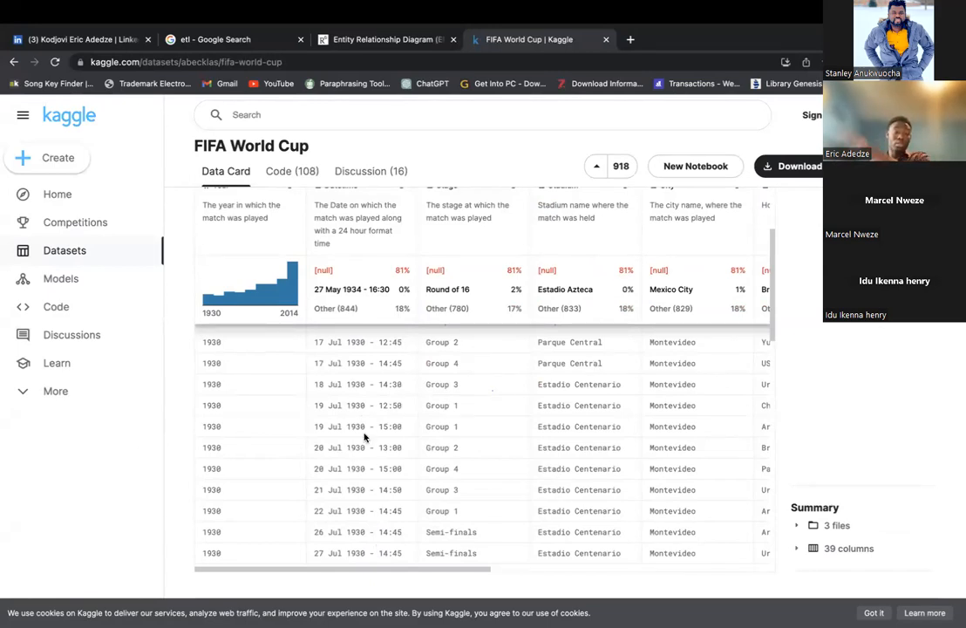
Step: Revisit the ETL search results and examine the tables and primary keys in the ResearchGate Entity Relationship Diagram
left_click(242, 44)
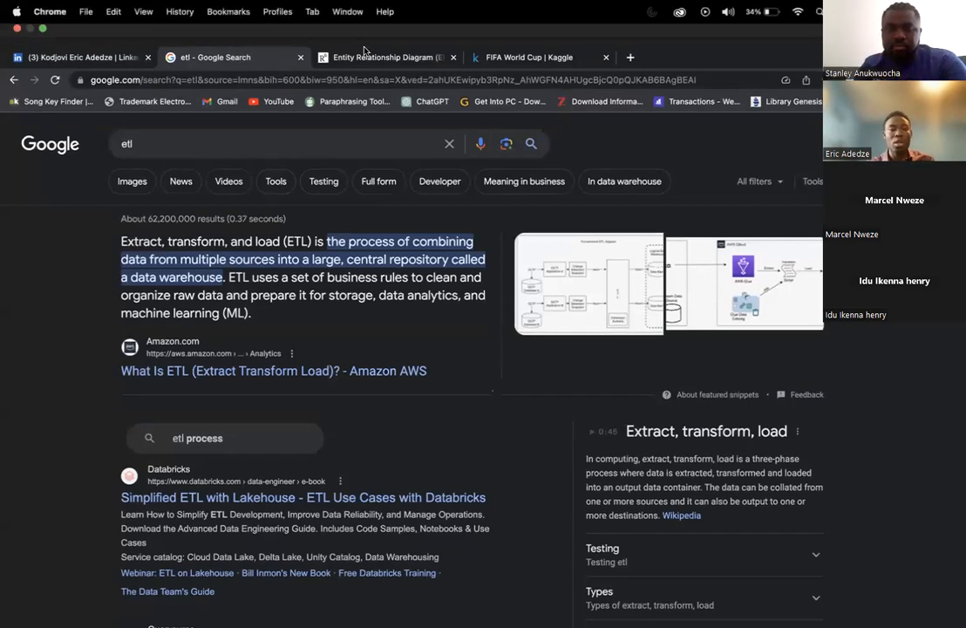
left_click(359, 55)
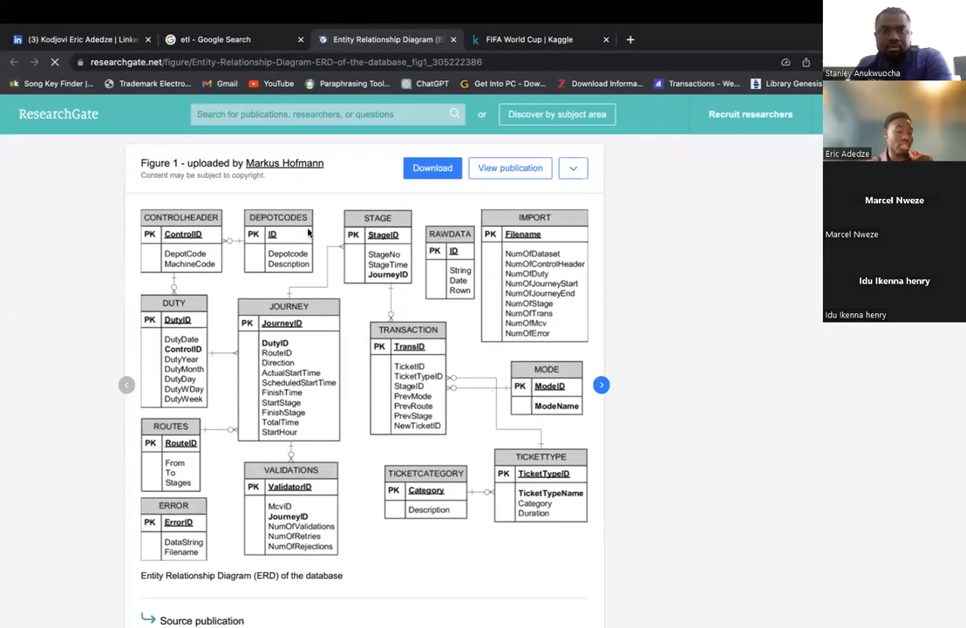
scroll(307, 233, "up", 5)
scroll(308, 233, "up", 3)
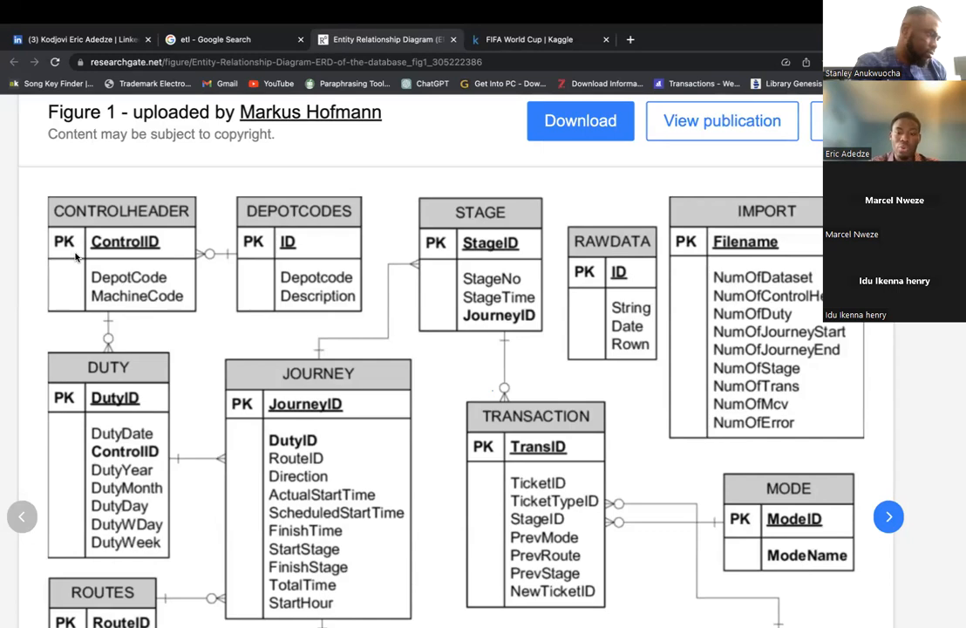
scroll(393, 285, "down", 3)
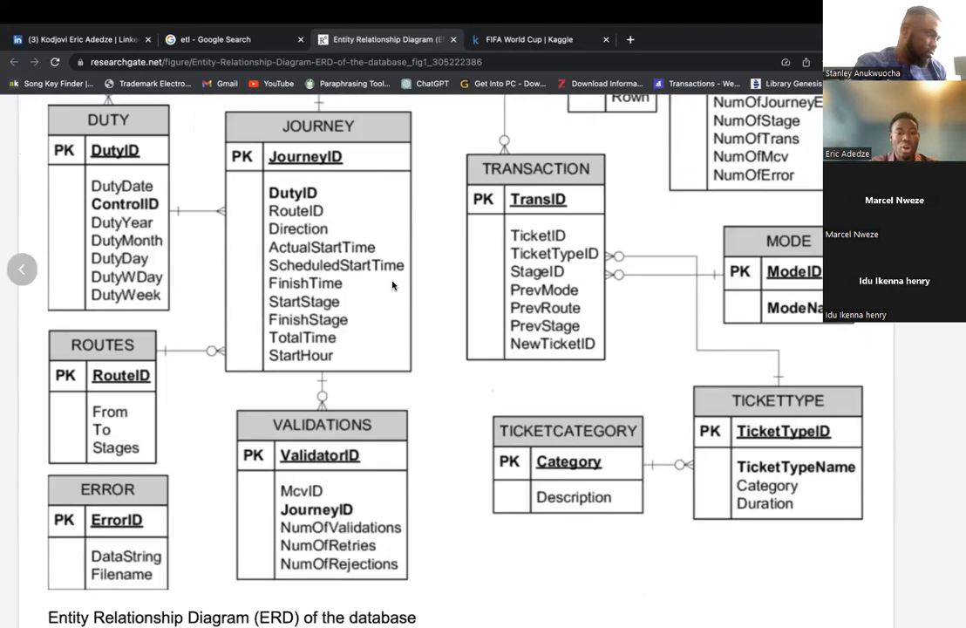
scroll(392, 285, "up", 4)
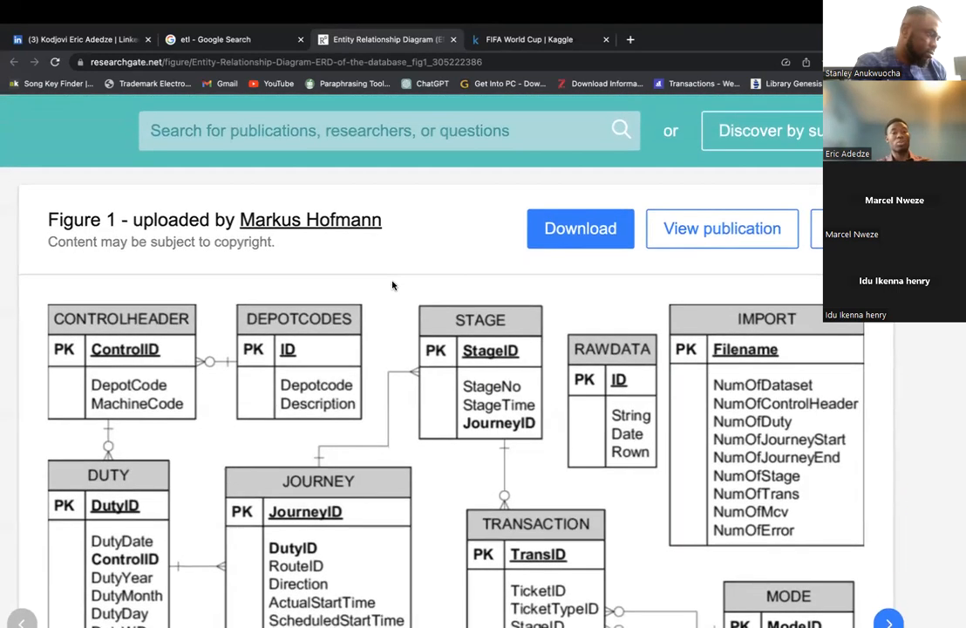
Step: Open START-Cleaning-Data_v3.xlsx in Excel, examine the customer table on Sheet1, and return to the Entity Relationship Diagram in Chrome
key("ctrl+Up")
left_click(431, 37)
double_click(301, 122)
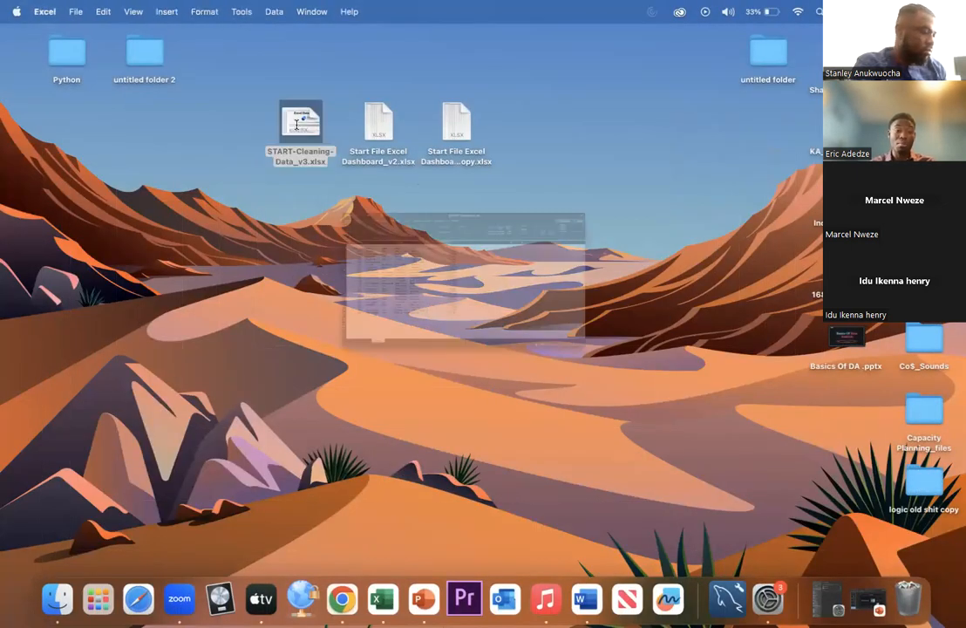
scroll(63, 166, "up", 6)
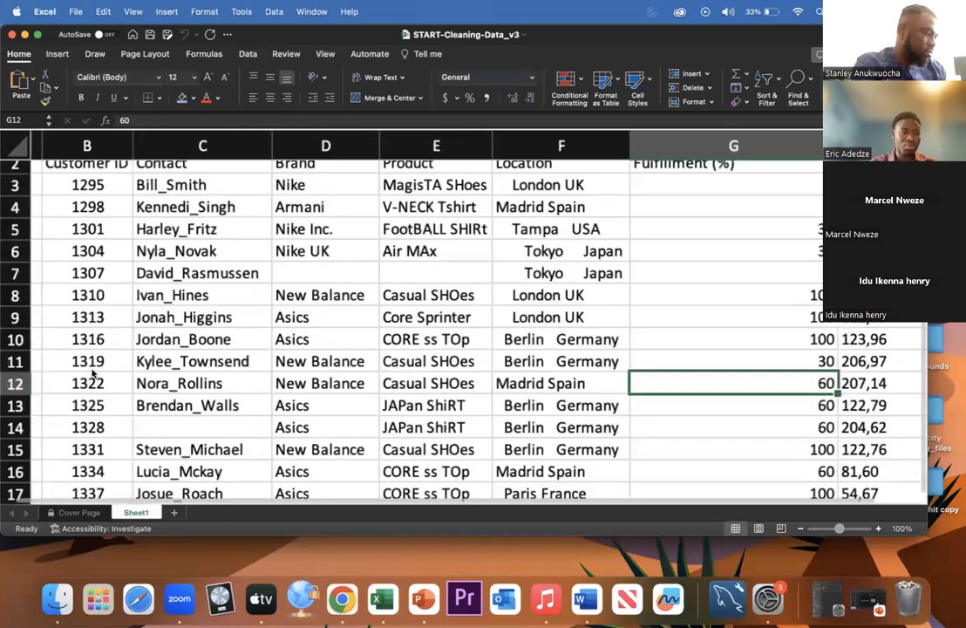
scroll(181, 267, "up", 1)
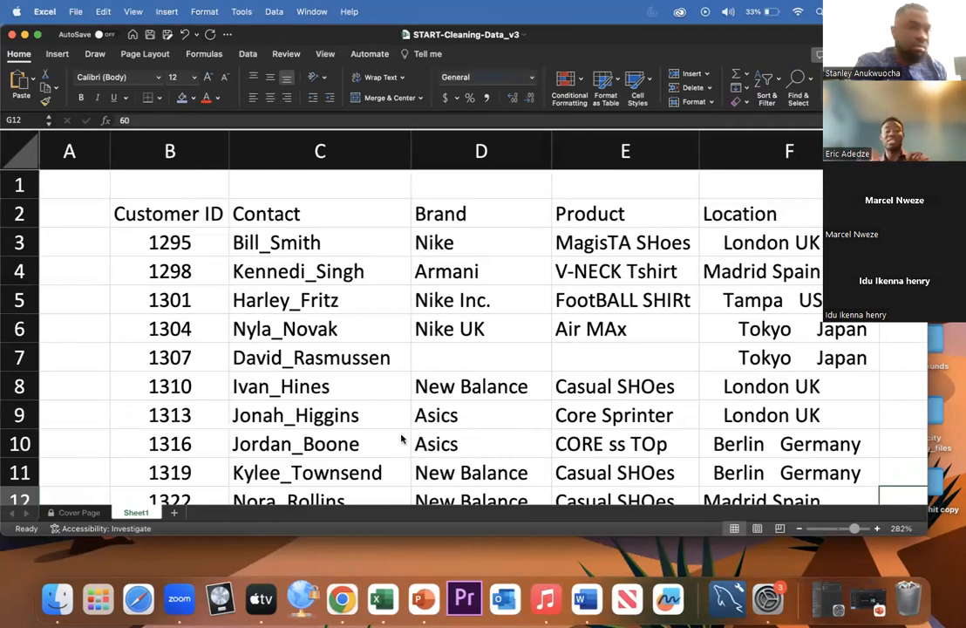
left_click(342, 596)
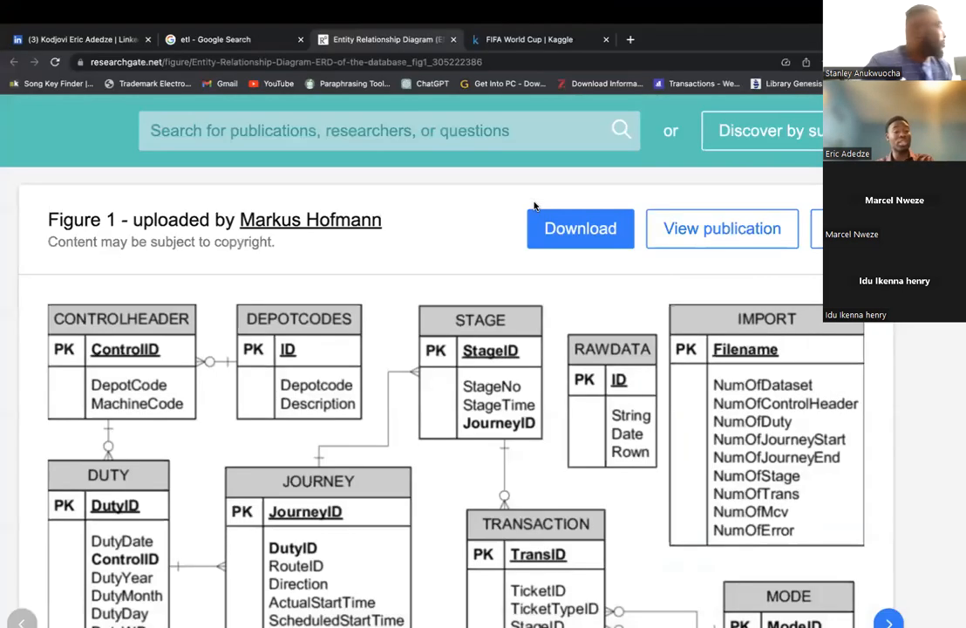
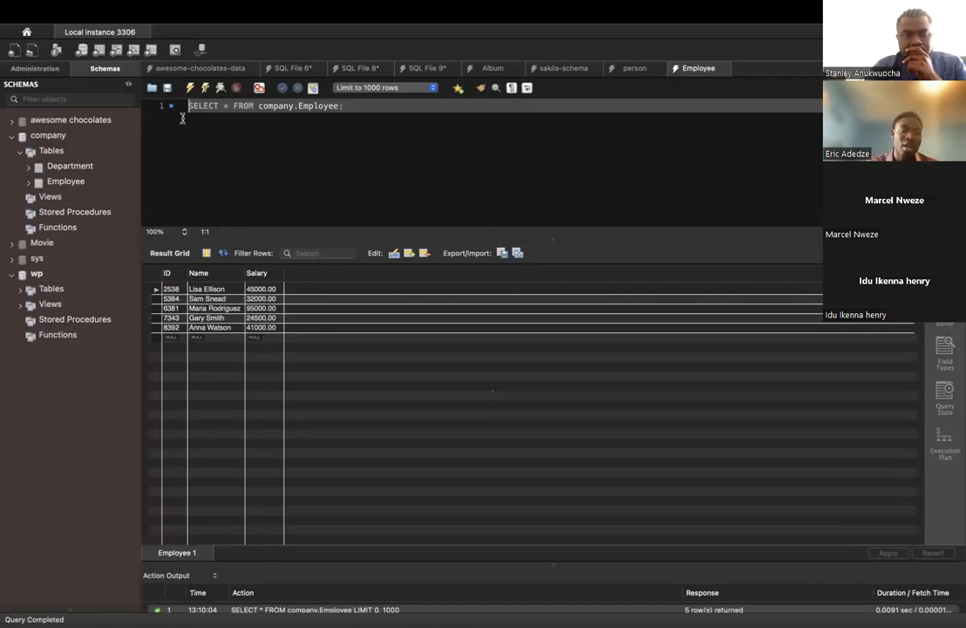
Step: Change the company.Employee query to select only the Name column instead of all columns, and run it
left_click(376, 114)
left_click_drag(376, 114, 187, 104)
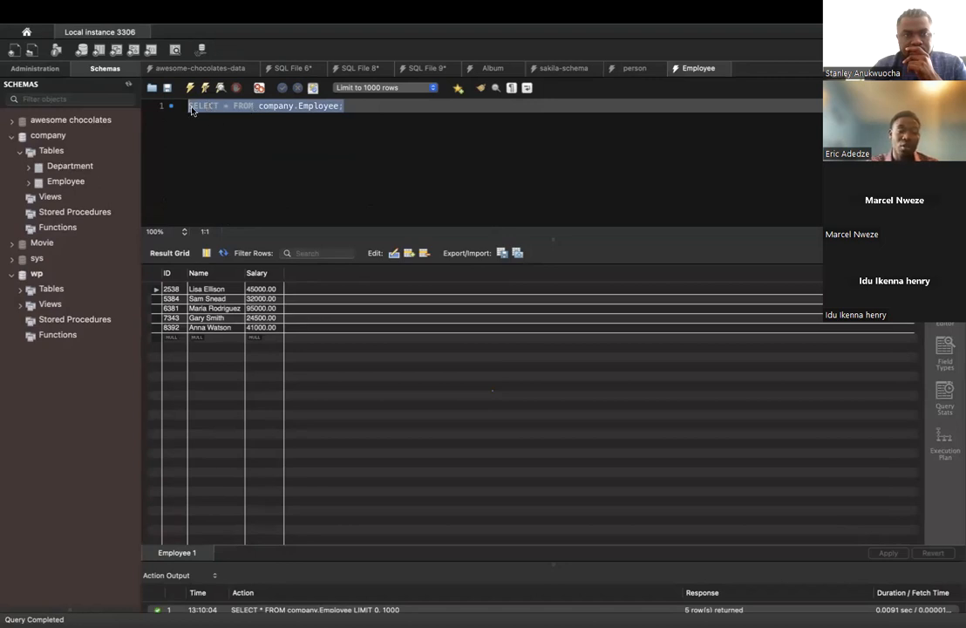
left_click(364, 112)
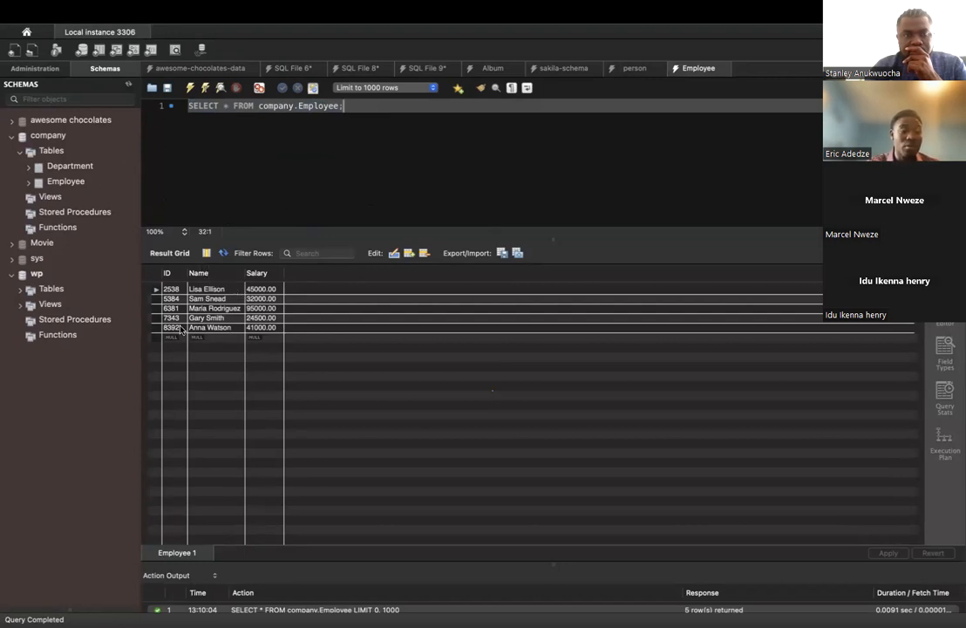
left_click(238, 105)
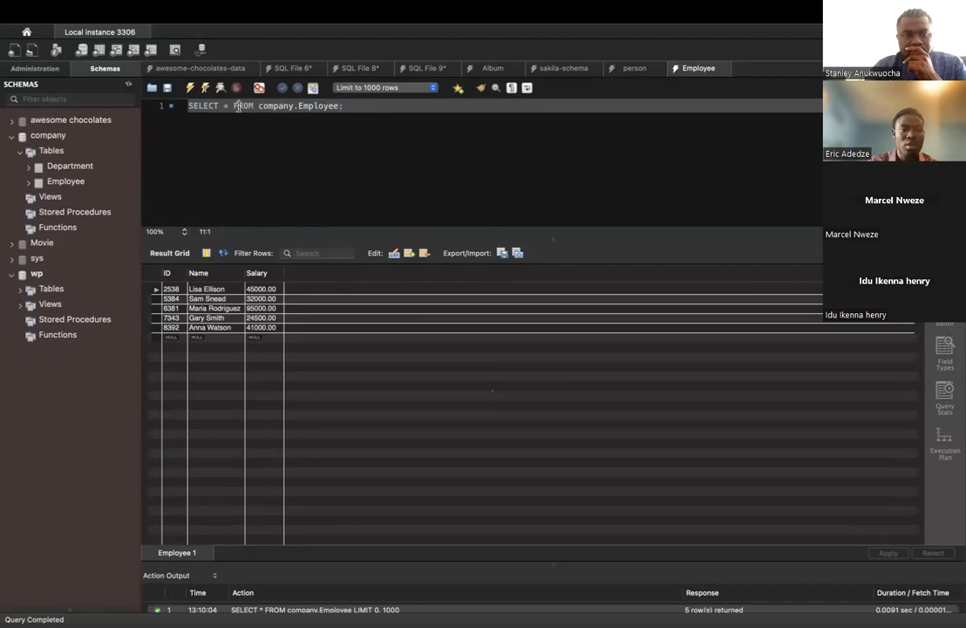
key("Left")
key("BackSpace")
key("BackSpace")
key("BackSpace")
type("Name")
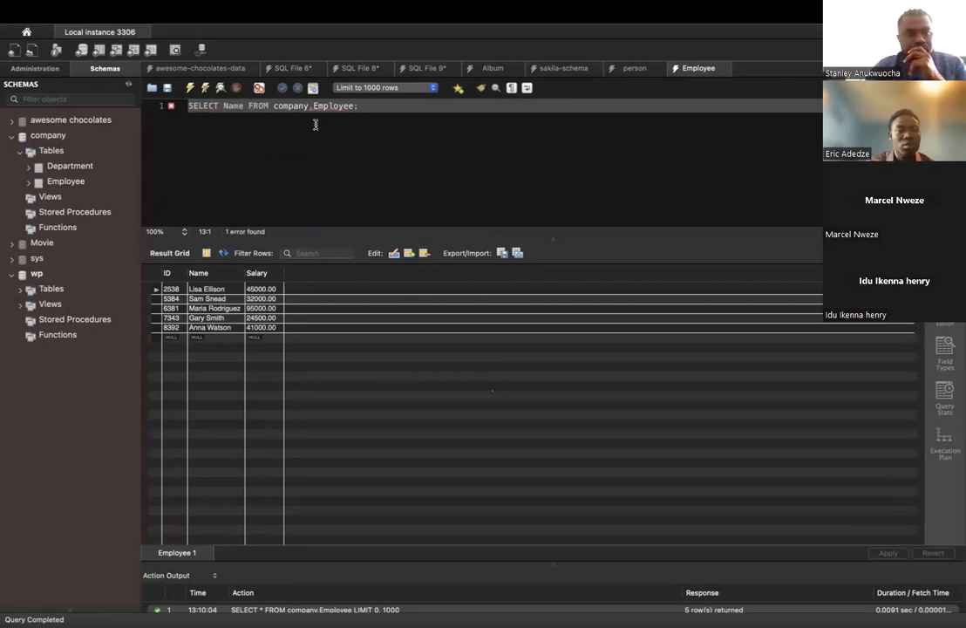
key("BackSpace")
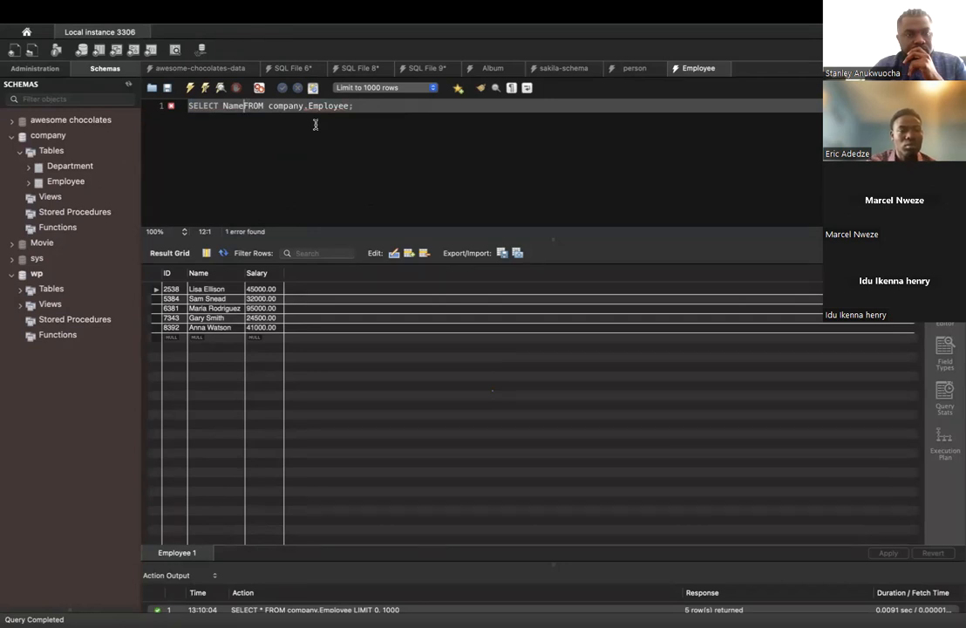
left_click(314, 106)
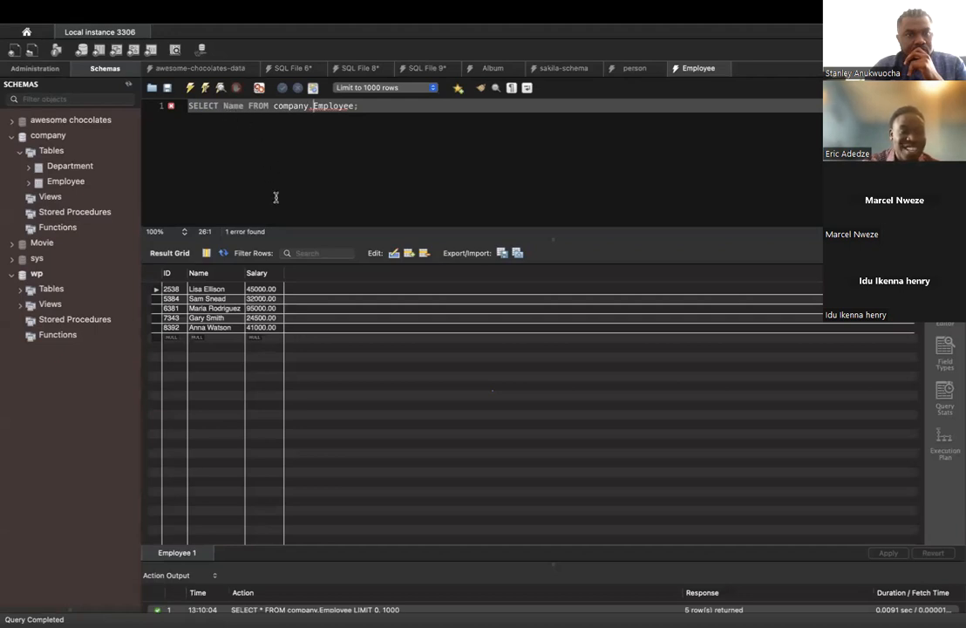
left_click(362, 106)
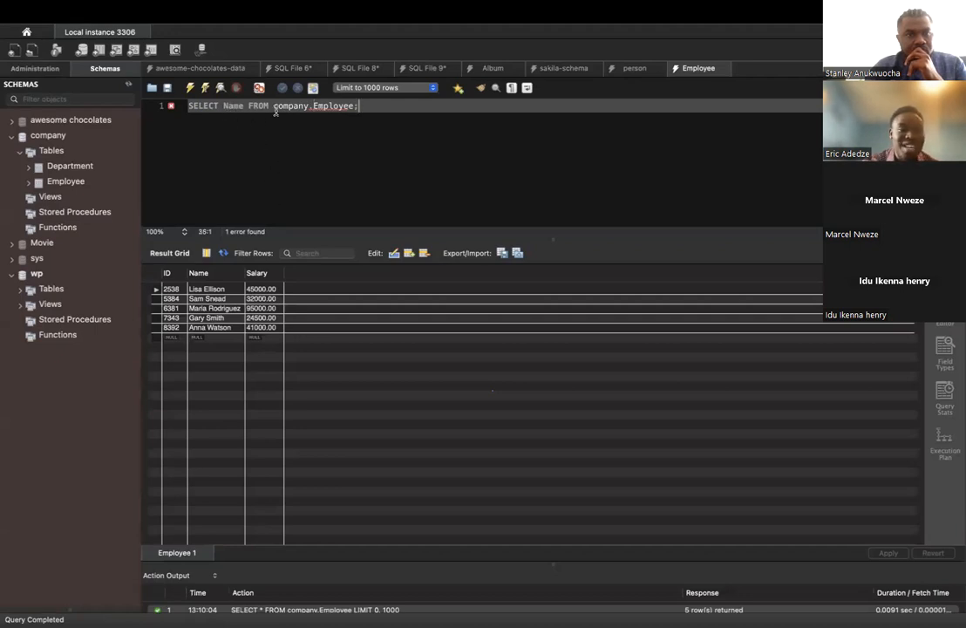
key("super+Return")
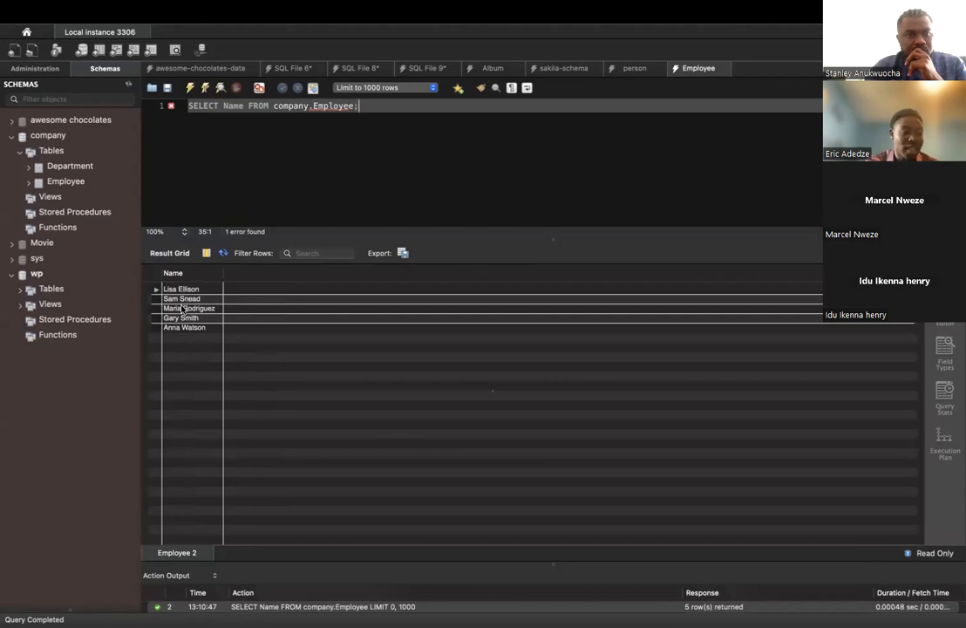
Step: Restore the query to SELECT * FROM company.Employee and run it to list every column
left_click(236, 105)
key("BackSpace")
key("BackSpace")
type("*")
left_click_drag(233, 109, 221, 111)
left_click(239, 108)
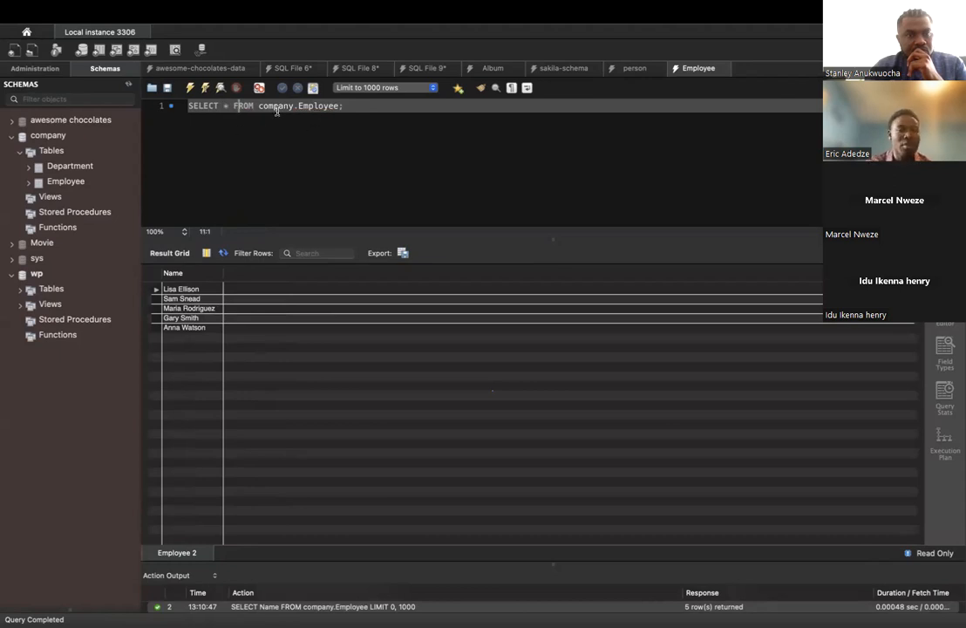
left_click(190, 88)
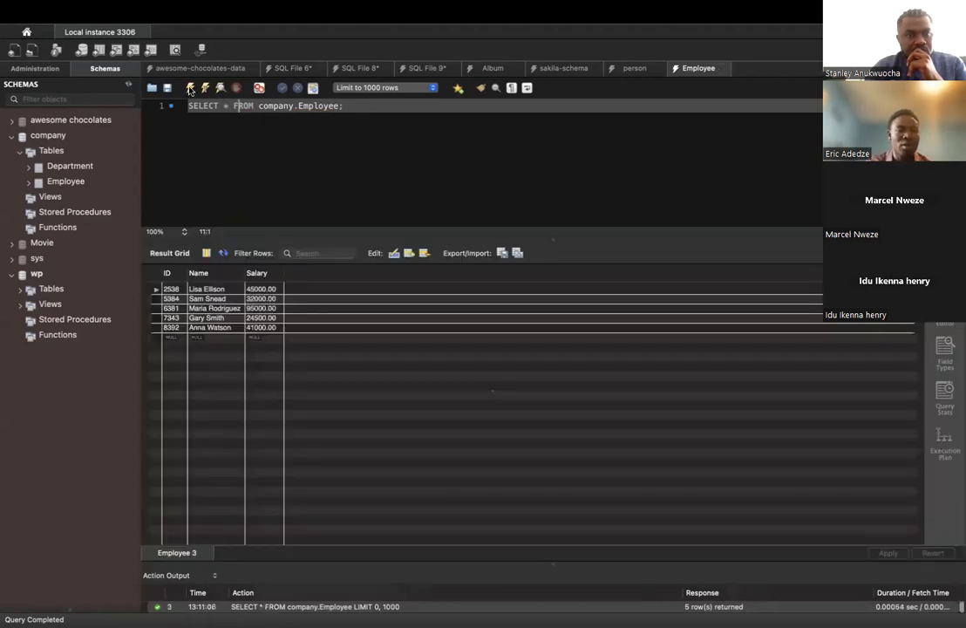
Step: Change the query to select only the Salary column, run it, and widen the result column to read its values
left_click(229, 106)
key("BackSpace")
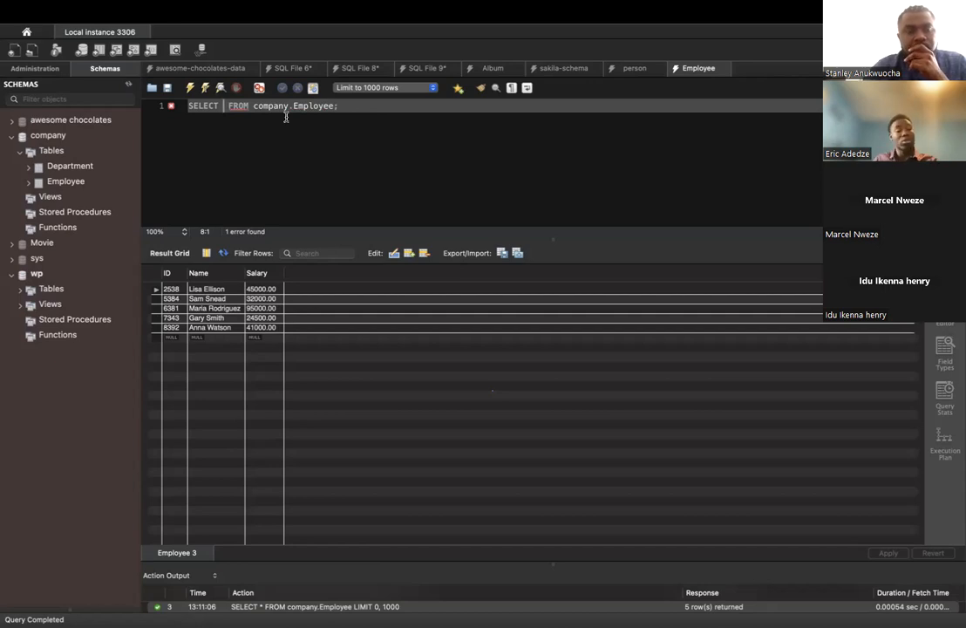
type("Salary")
key("super+Return")
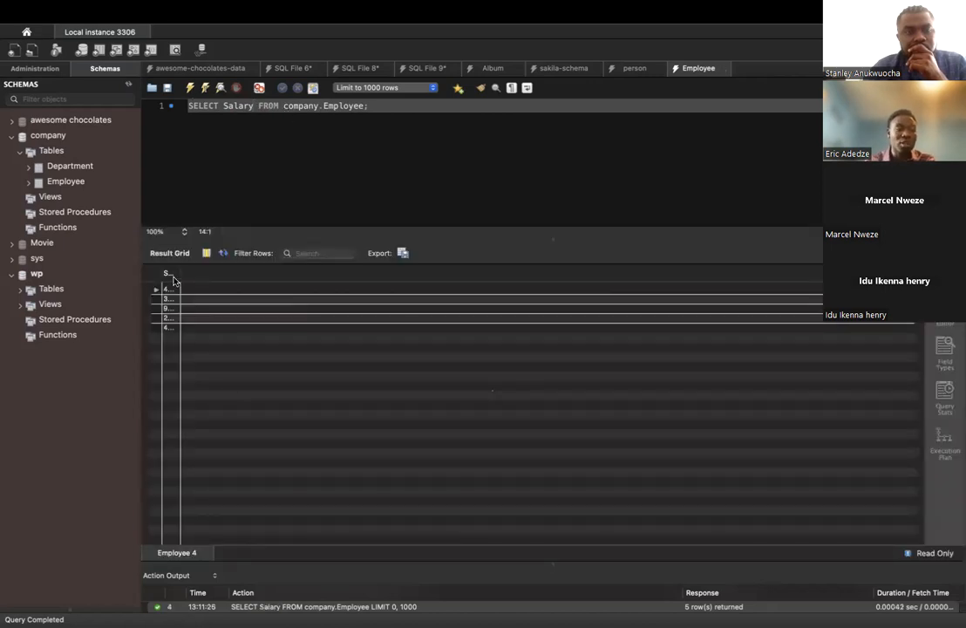
left_click_drag(179, 277, 195, 279)
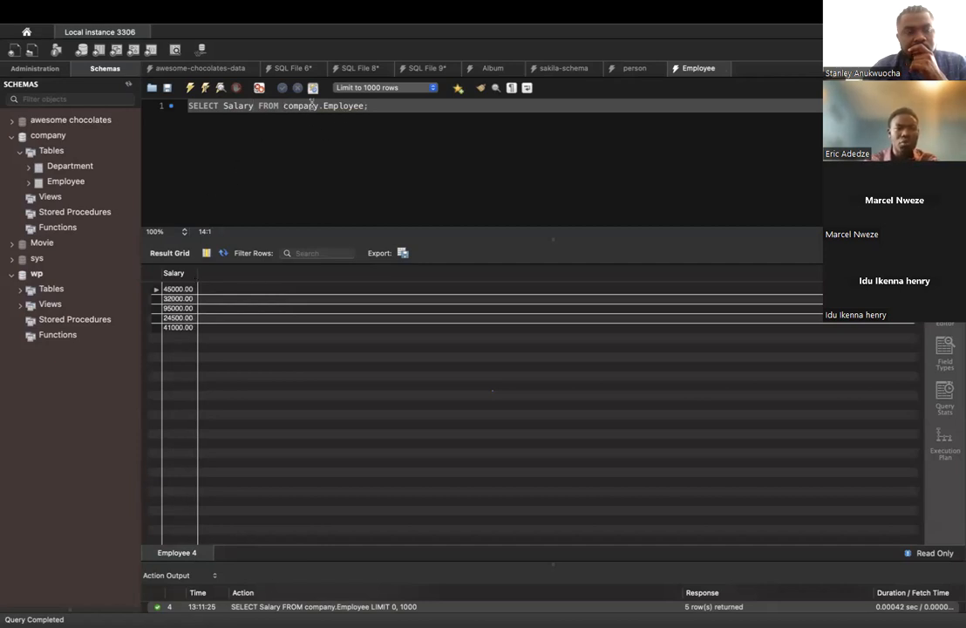
Step: Add the condition "where Salary > 50000" to the query, run it, and widen the Salary result column
left_click(366, 106)
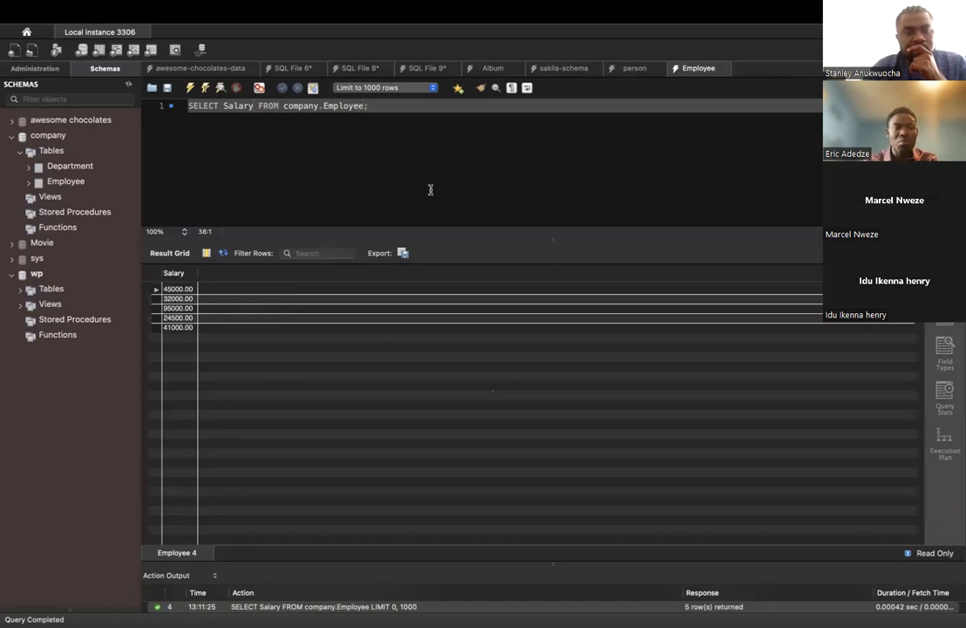
type("where")
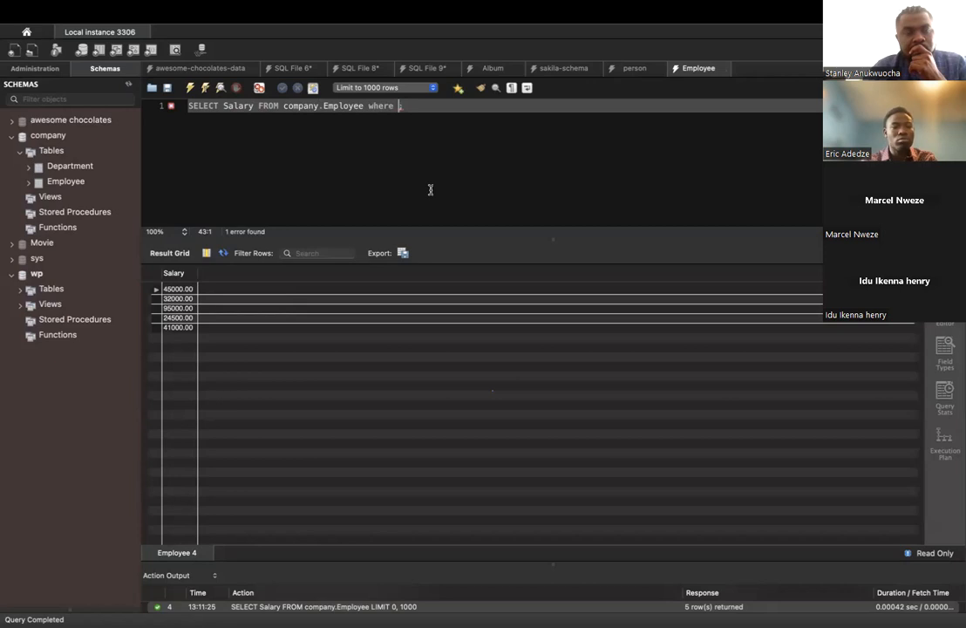
type(" Sal")
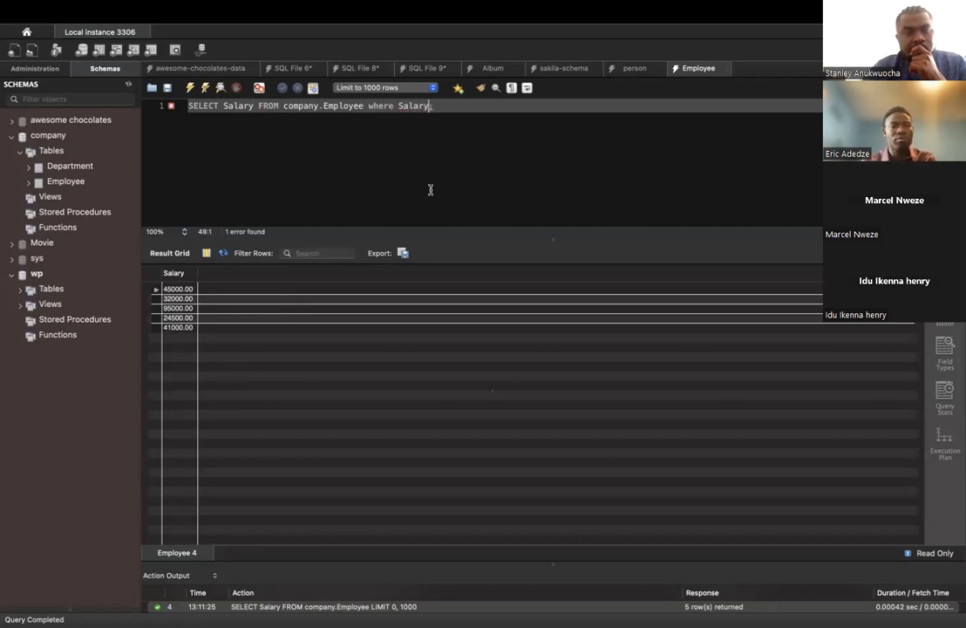
type("ary ")
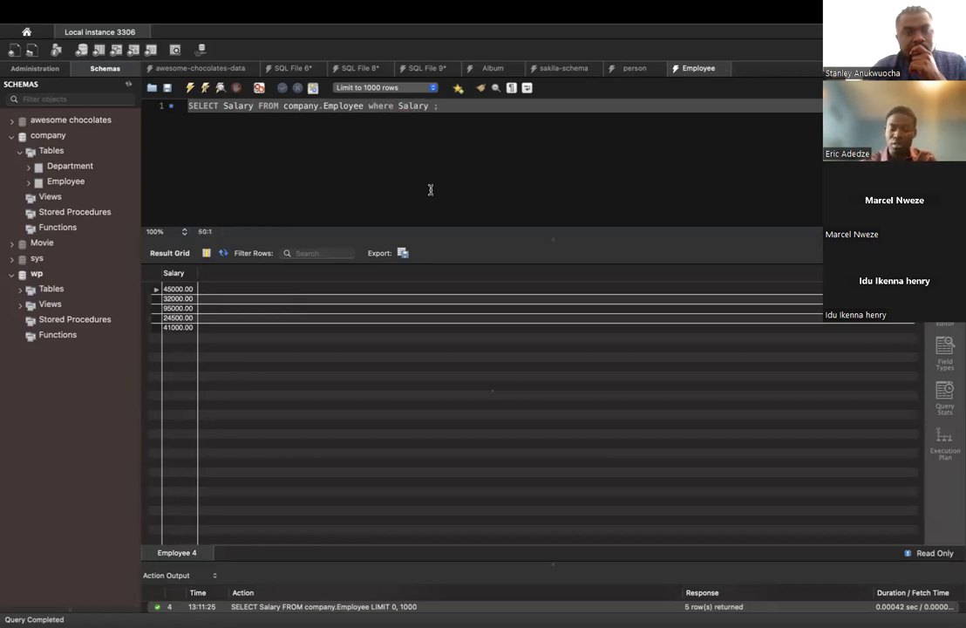
type(">")
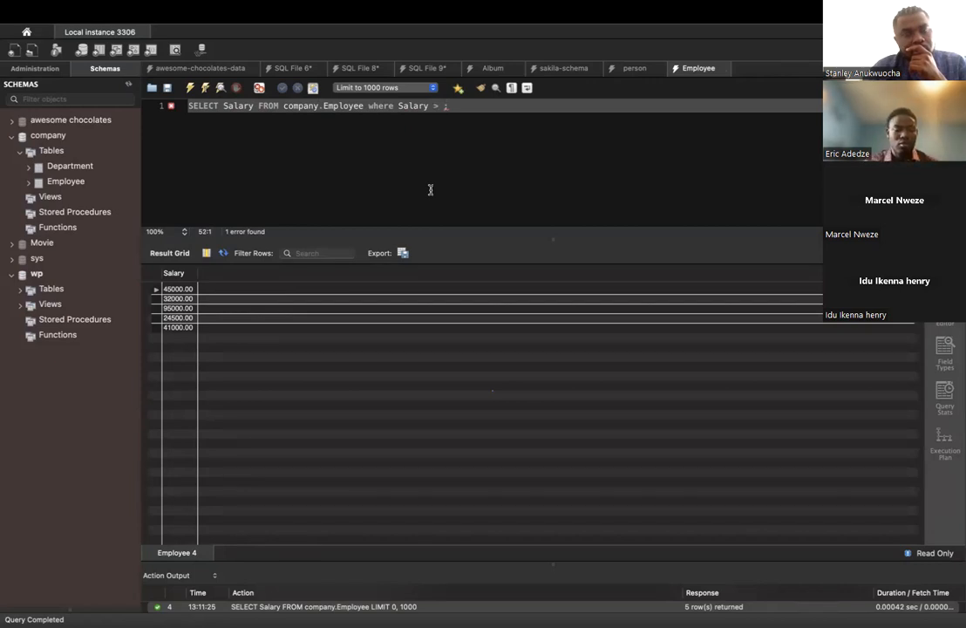
type("50000")
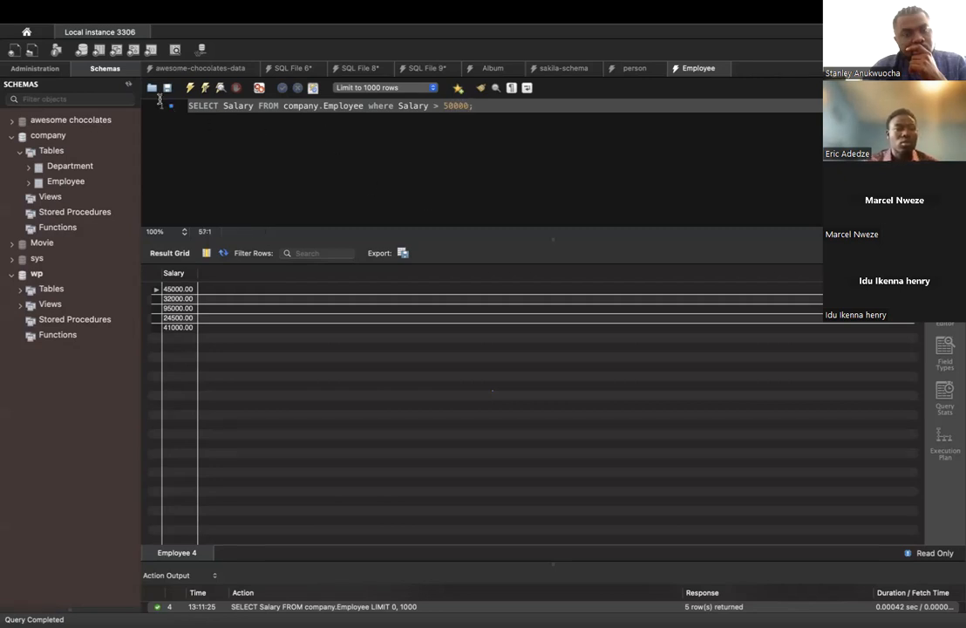
left_click(190, 89)
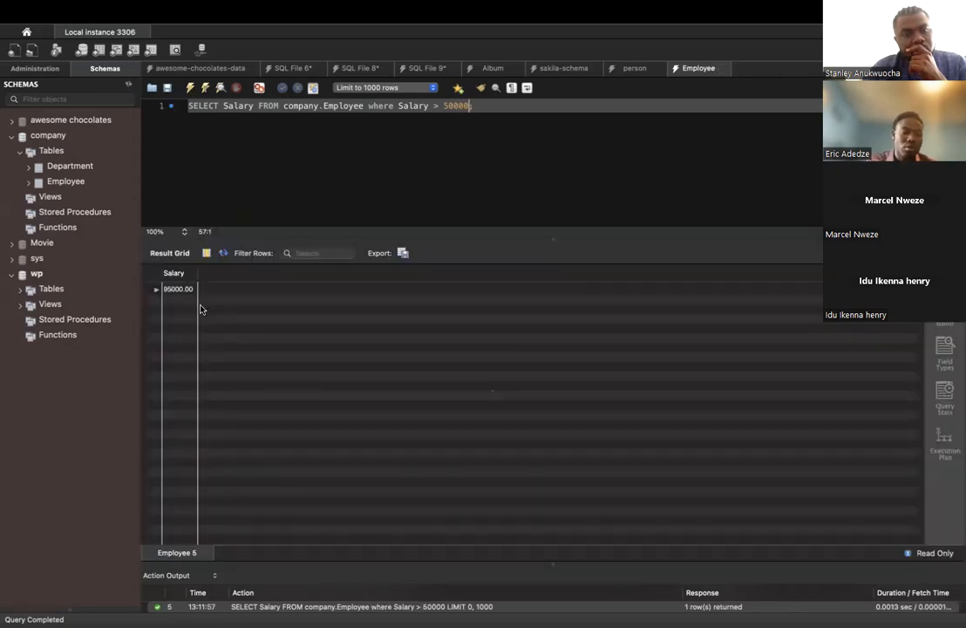
left_click_drag(198, 275, 224, 276)
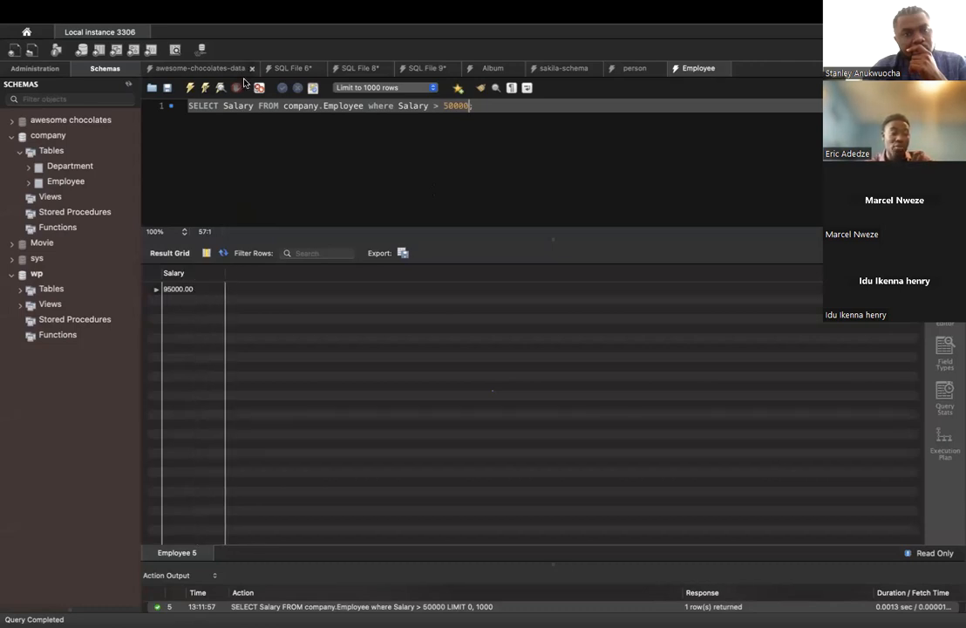
Step: Replace Salary with Name in the SELECT list, keeping the Salary > 50000 condition, and run the query
left_click(254, 106)
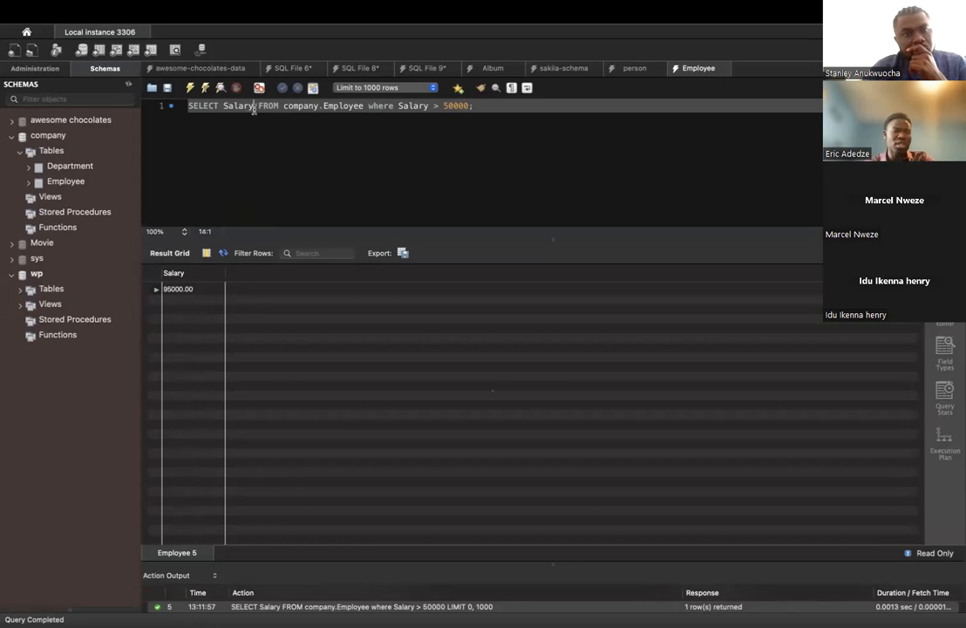
key("BackSpace")
key("BackSpace")
key("BackSpace")
key("BackSpace")
key("BackSpace")
key("BackSpace")
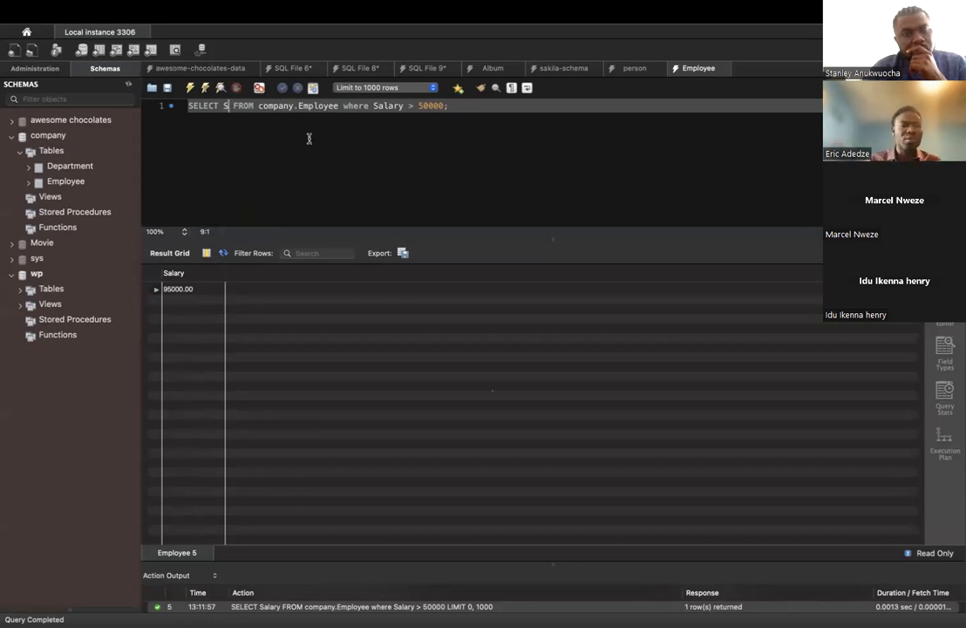
type("Name")
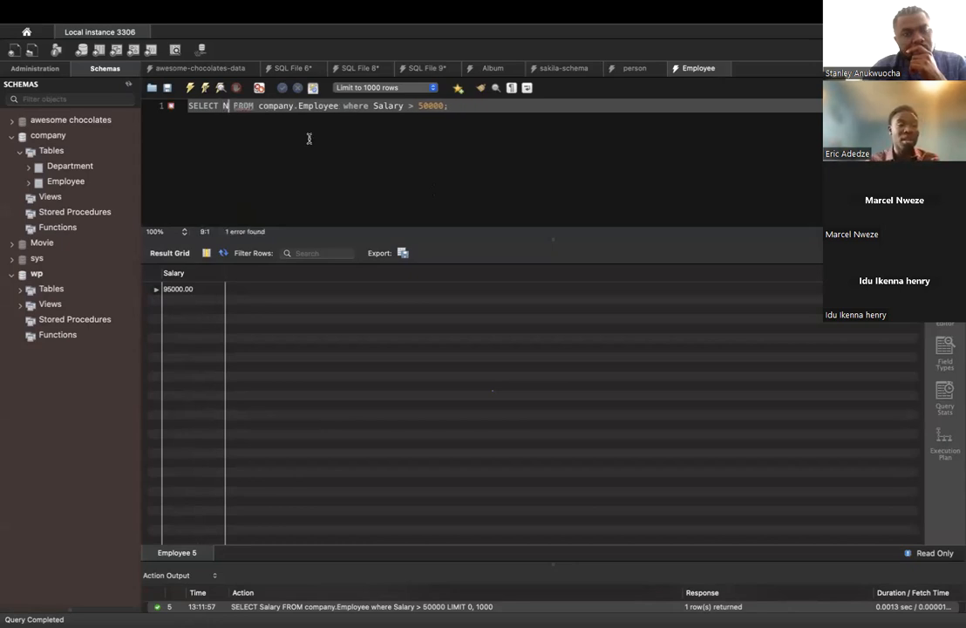
left_click(190, 88)
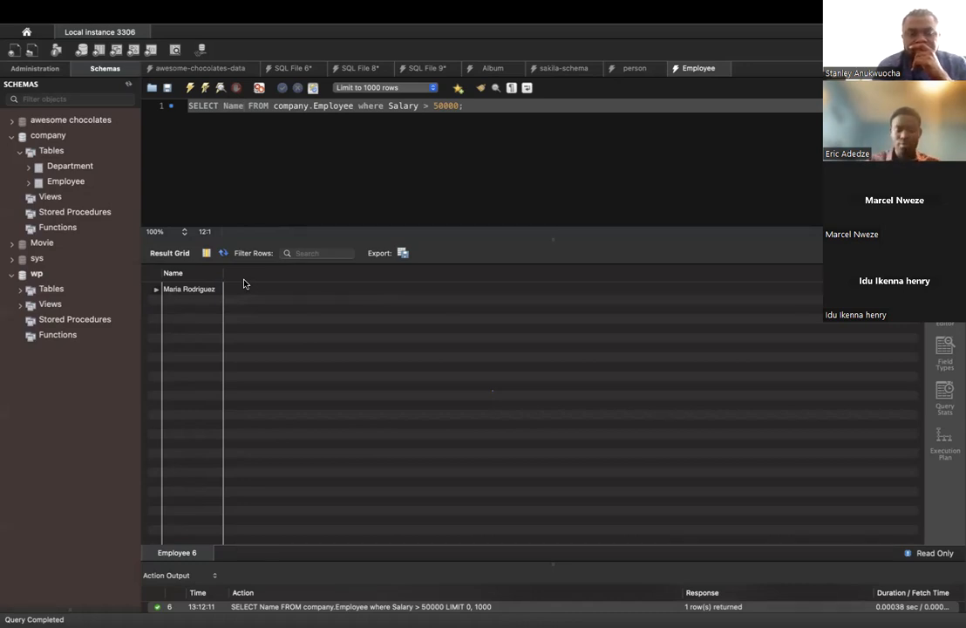
Step: Add Salary after Name in the SELECT list and run the query
type(", S")
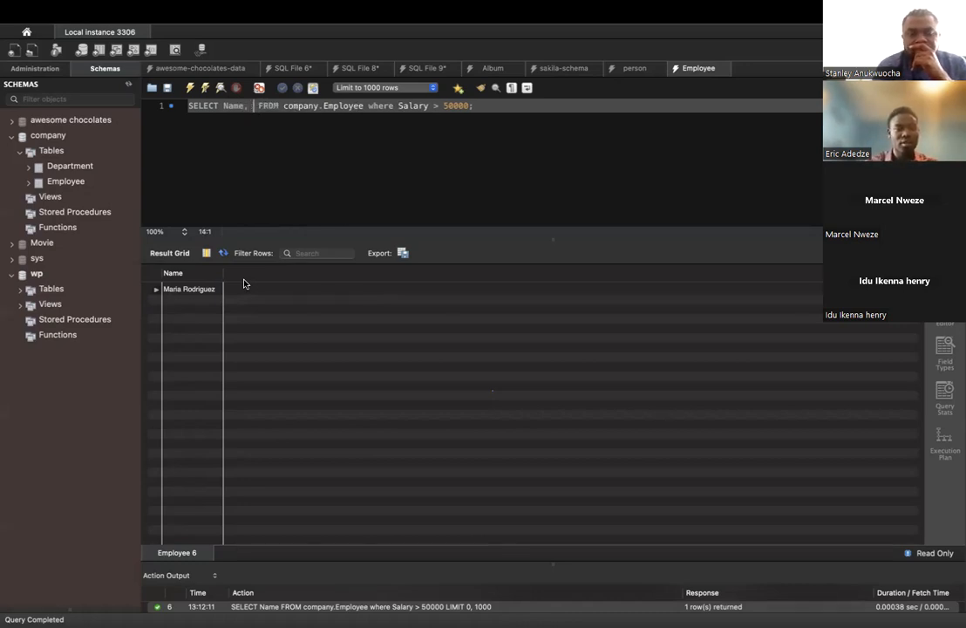
type("alary")
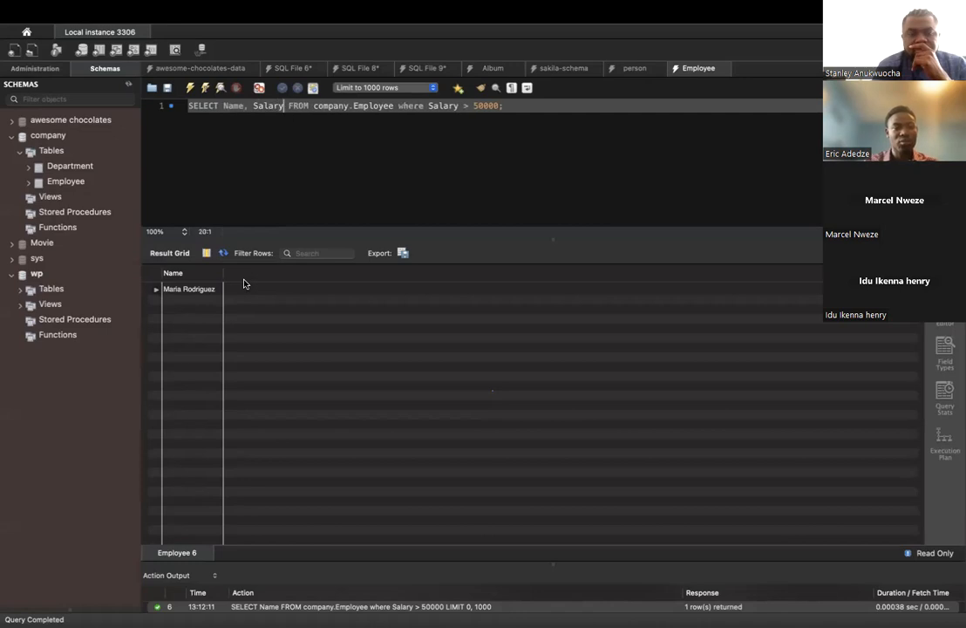
left_click(190, 88)
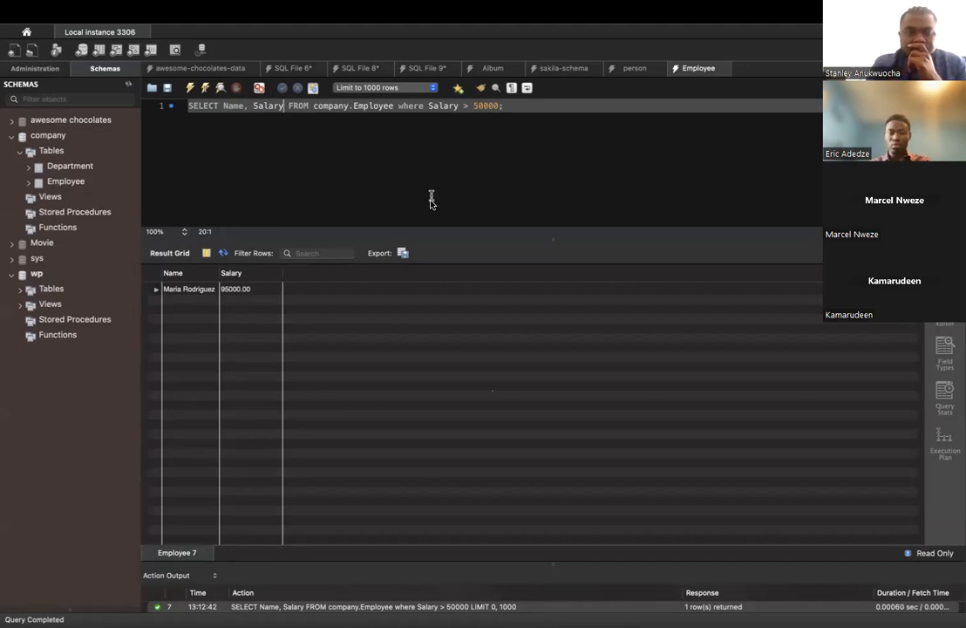
Step: Look through the person, sakila-schema and Album queries and return to the Employee query
mouse_move(524, 6)
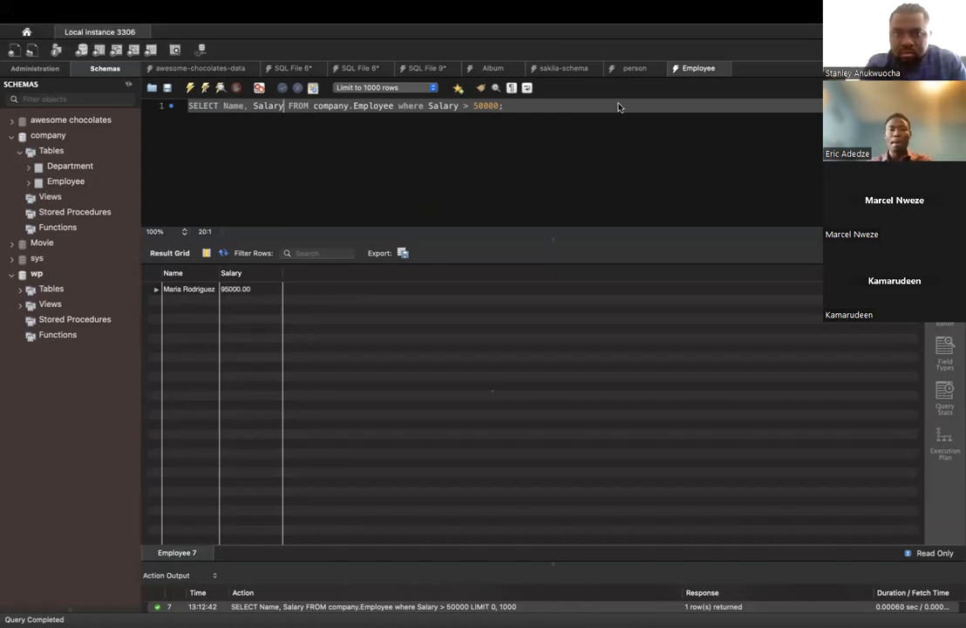
left_click(627, 69)
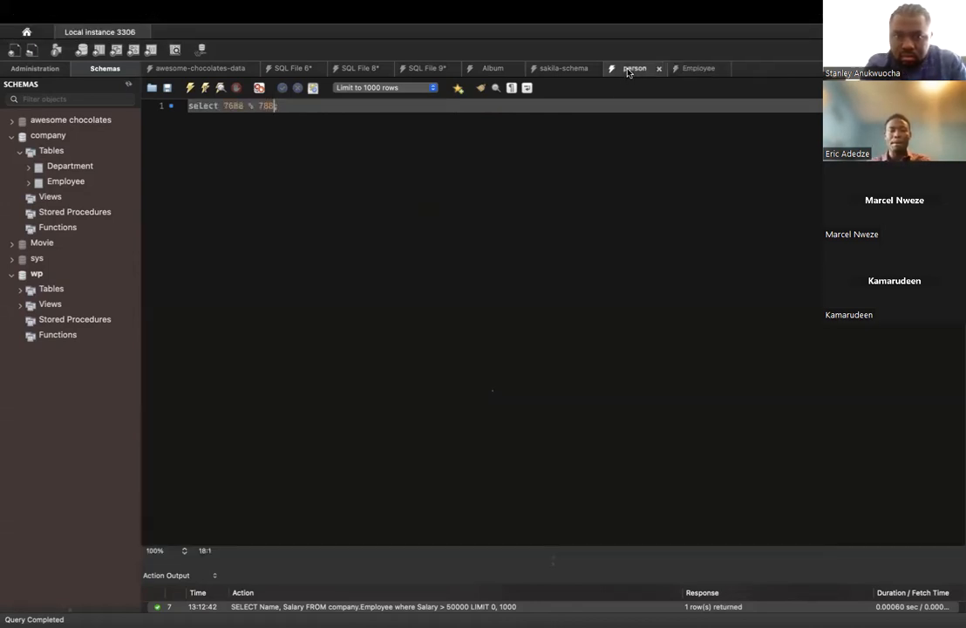
left_click(571, 70)
left_click(490, 69)
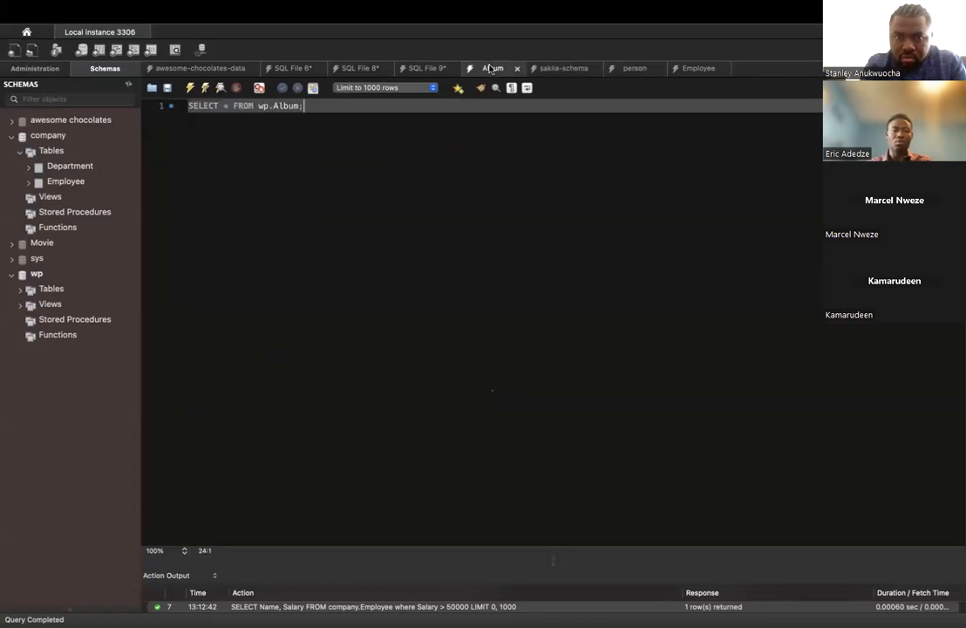
left_click(693, 70)
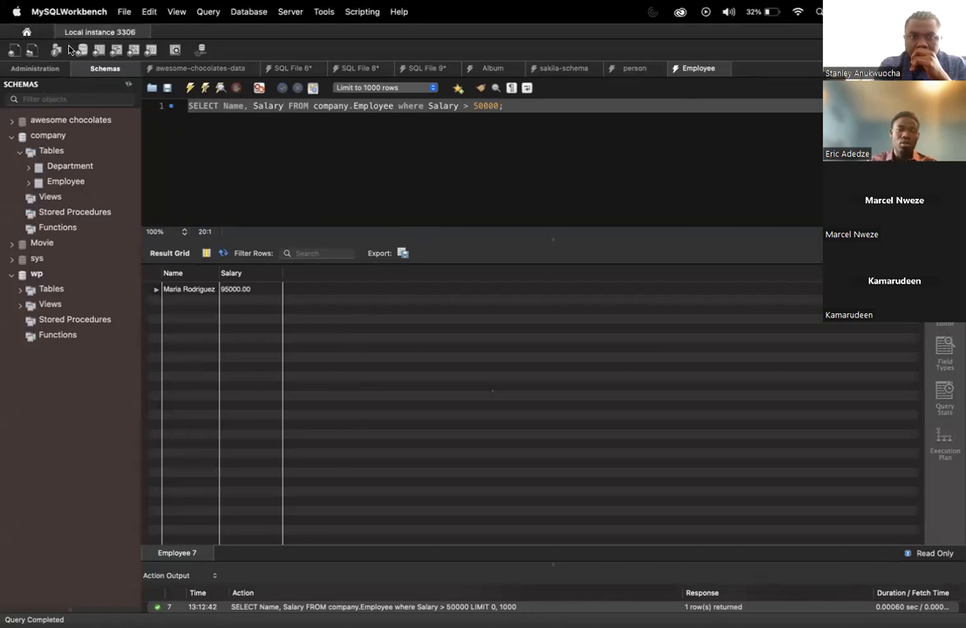
Step: Leave full screen, close the MySQL Workbench window, and switch to the Entity Relationship Diagram in Chrome
left_click(36, 32)
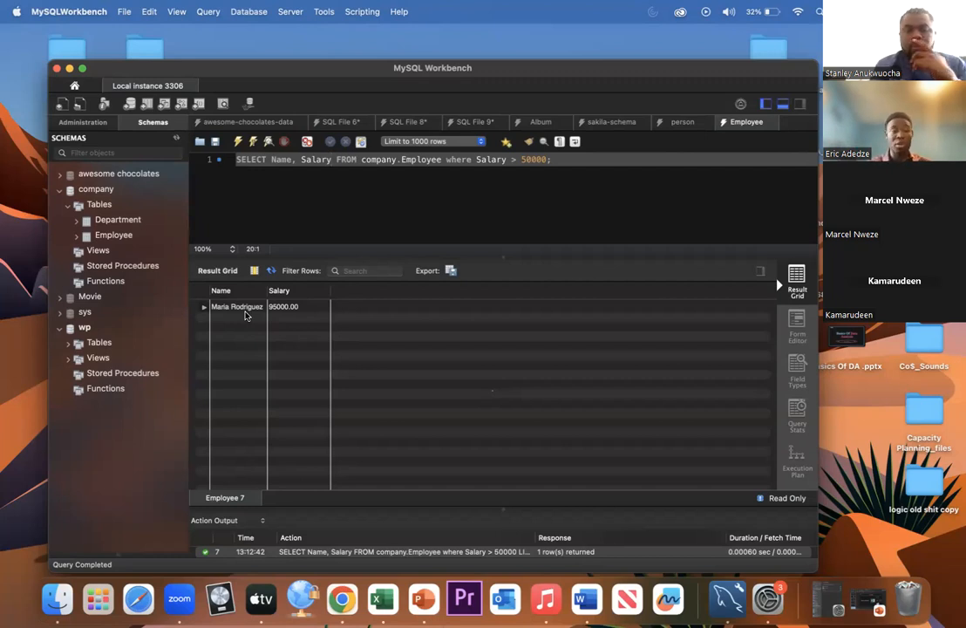
left_click(56, 69)
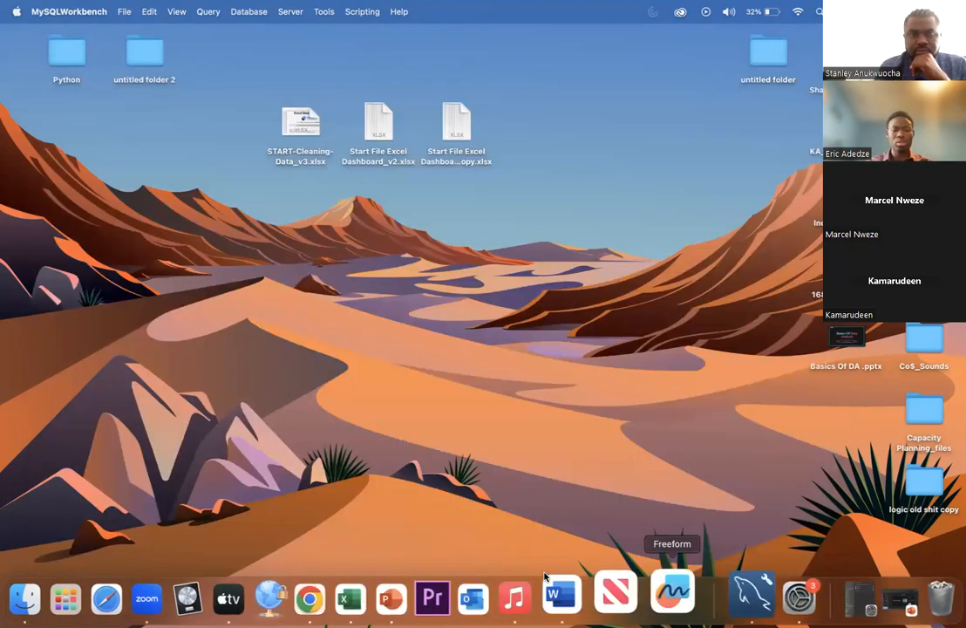
left_click(345, 593)
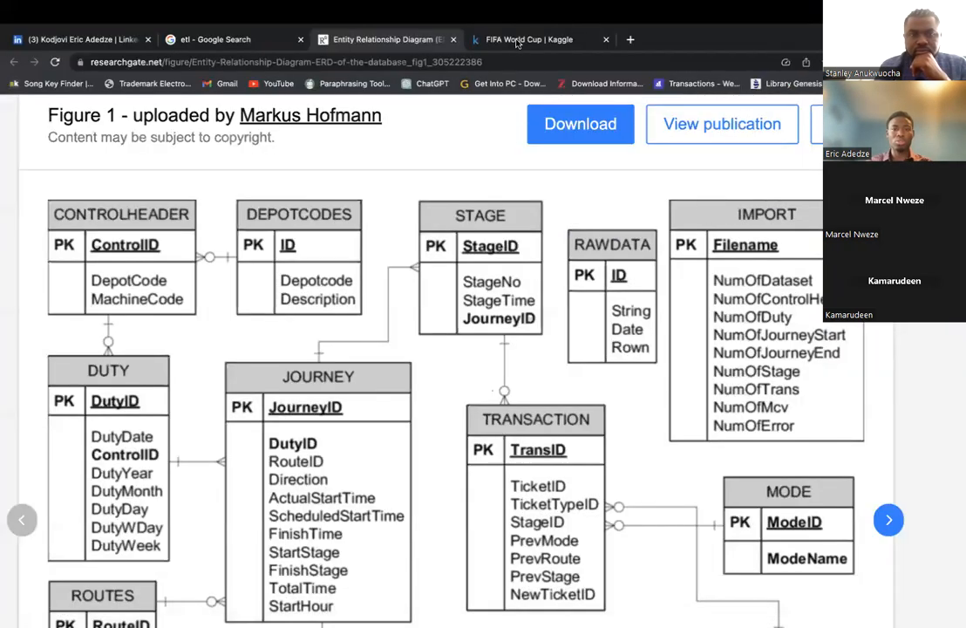
Step: Open the bookmarked W3Schools SQL ALTER TABLE page in a new browser tab
key("super+t")
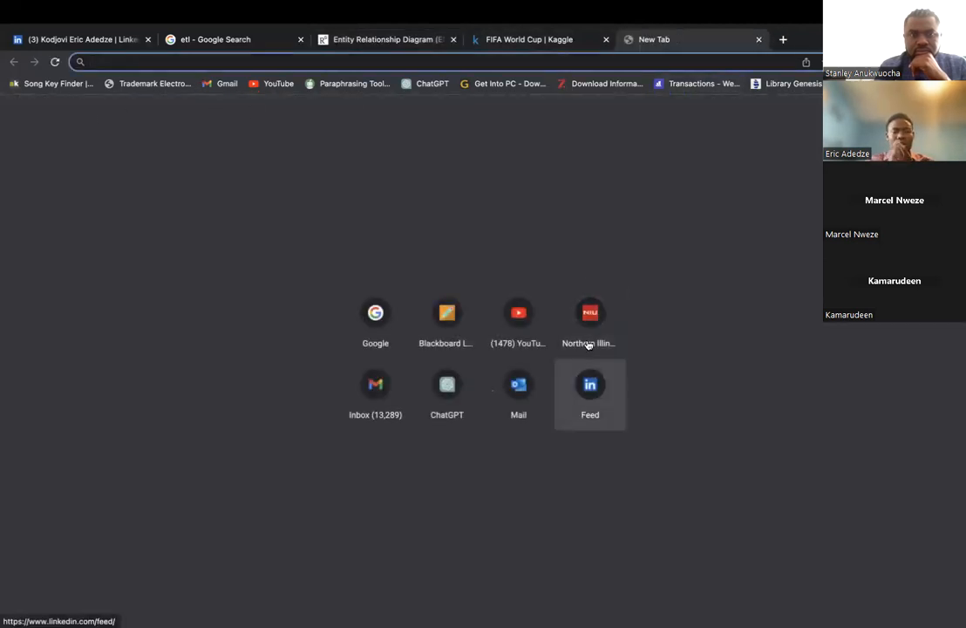
left_click(869, 101)
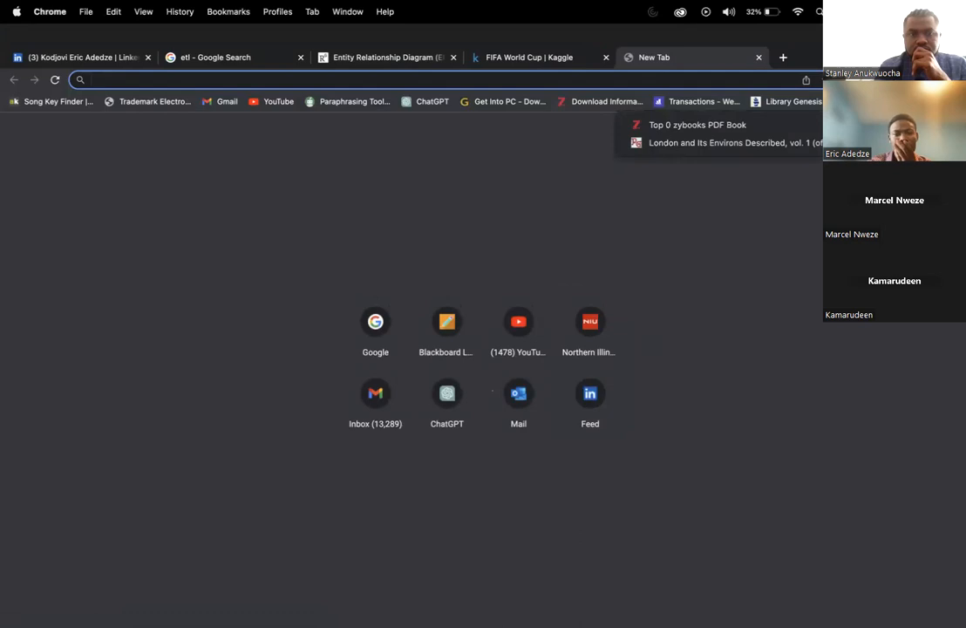
left_click(618, 125)
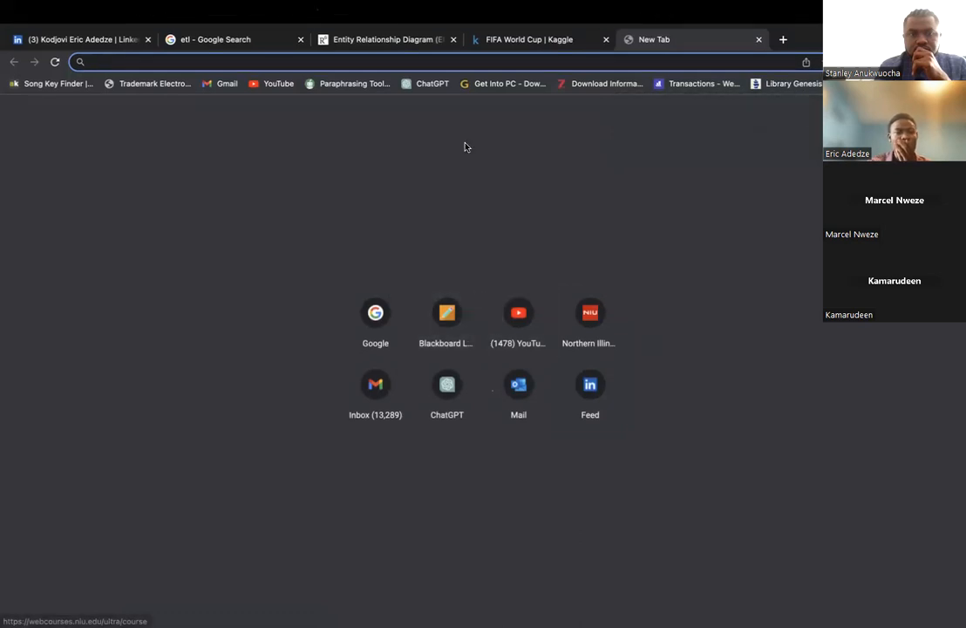
left_click(869, 84)
left_click(777, 180)
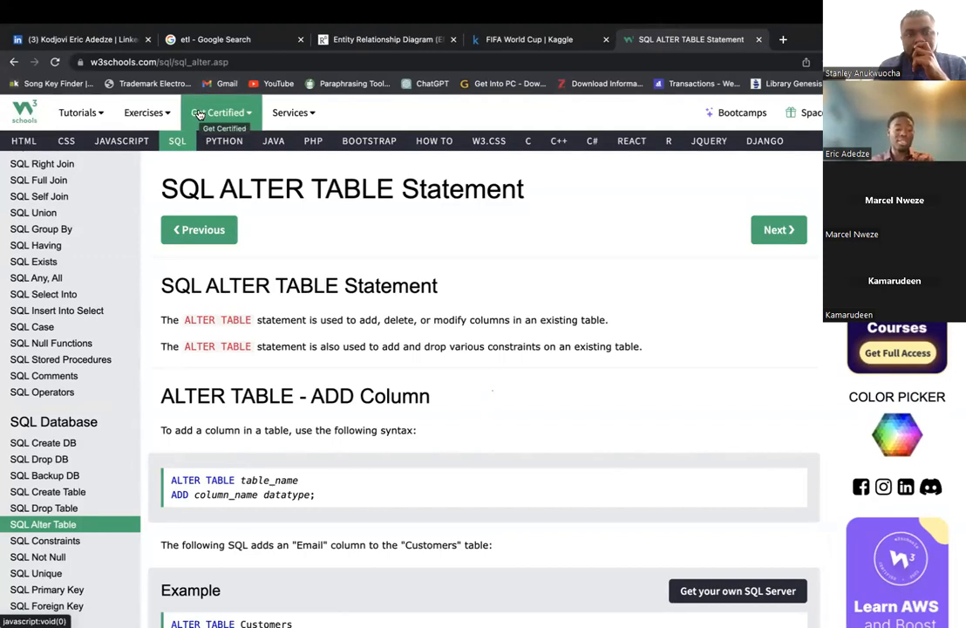
Step: Open the W3Schools Python section and look through the lesson overview of its Pandas Tutorial
left_click(178, 141)
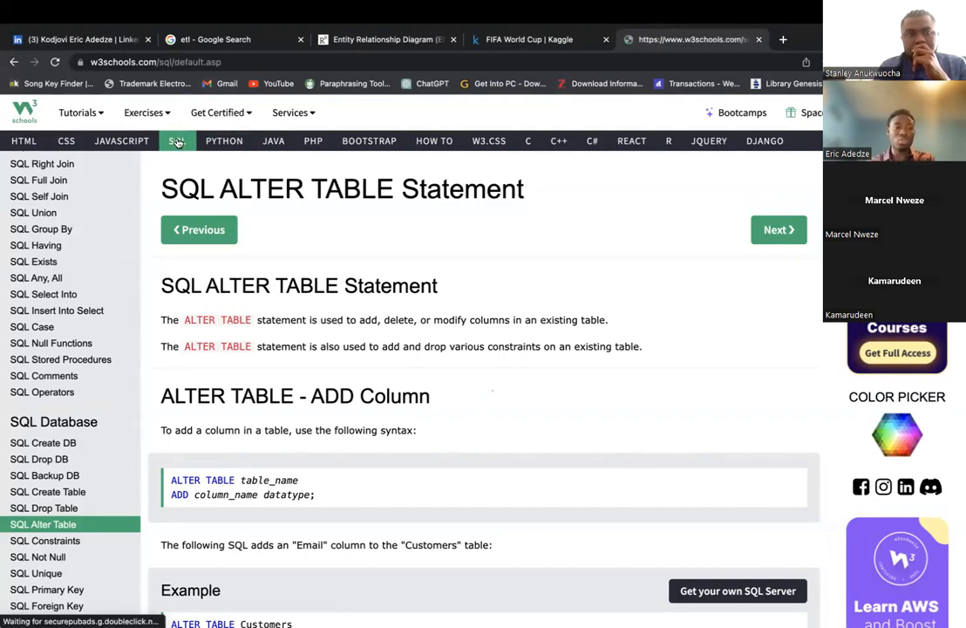
left_click(228, 144)
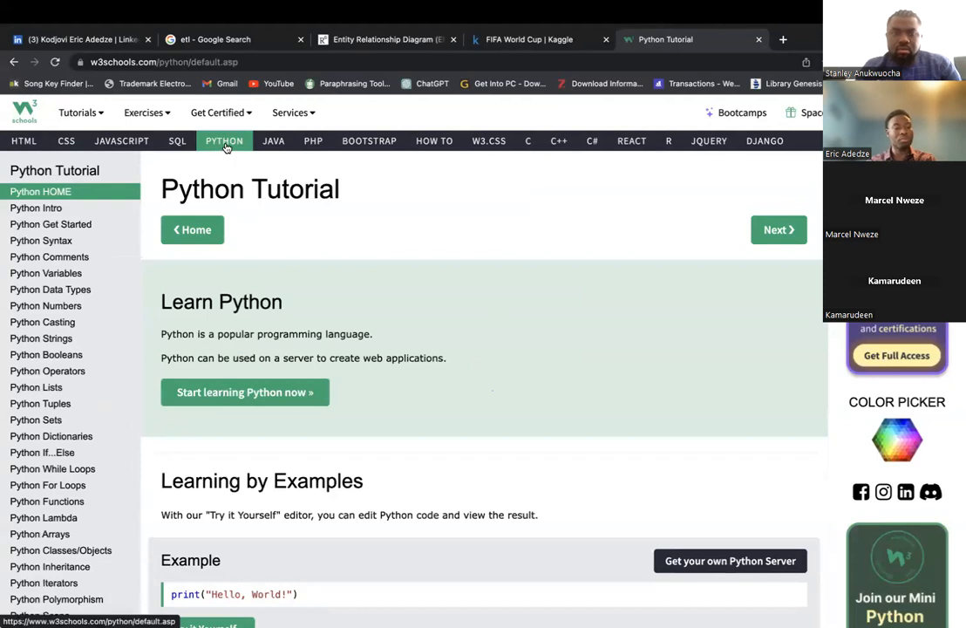
scroll(93, 241, "down", 5)
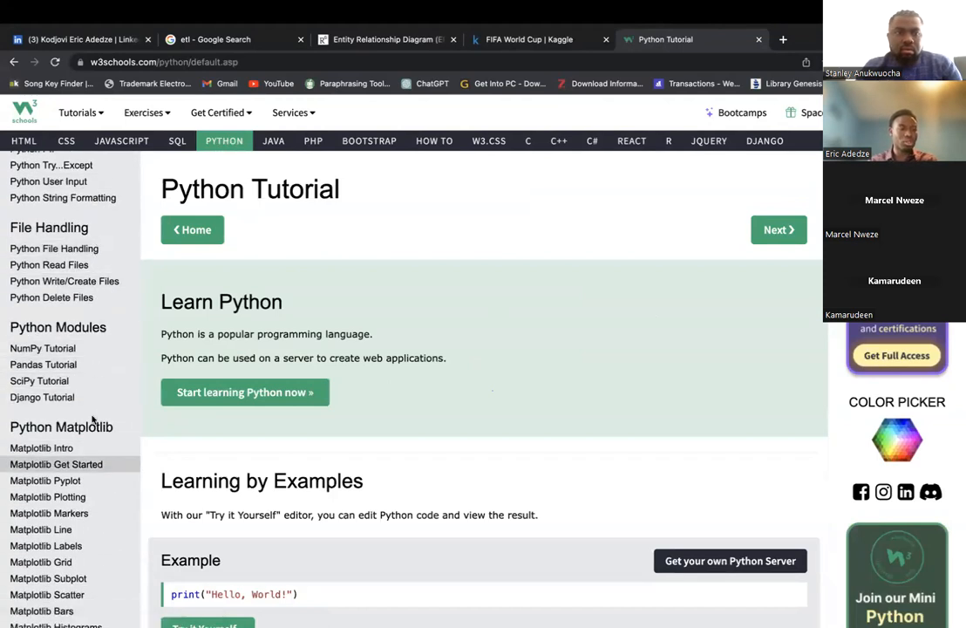
left_click(73, 374)
scroll(285, 485, "down", 3)
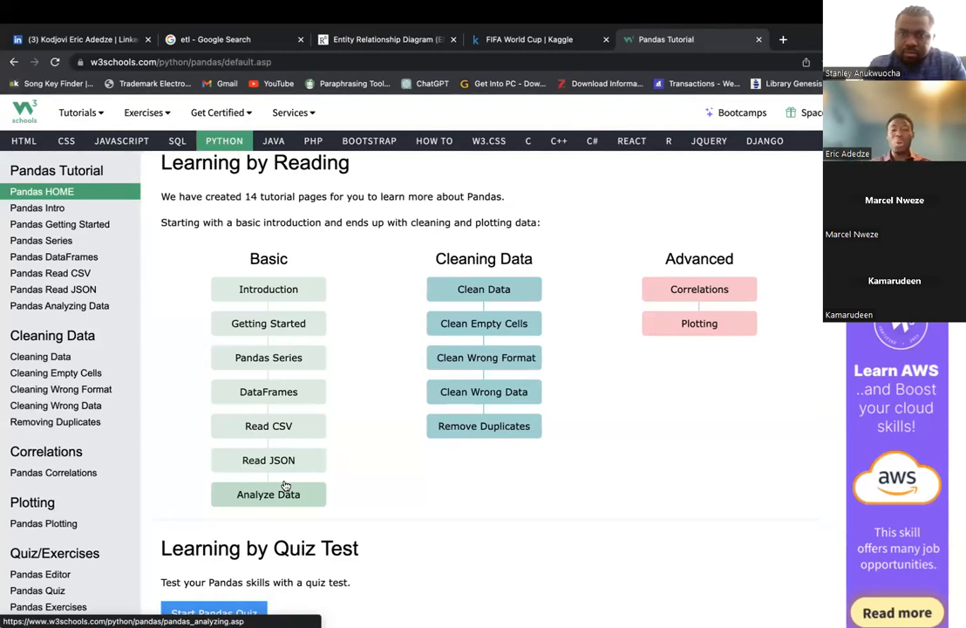
Step: Bring MySQL Workbench to the front from the desktop, dismiss it, and return to the W3Schools page in Chrome
key("ctrl+Up")
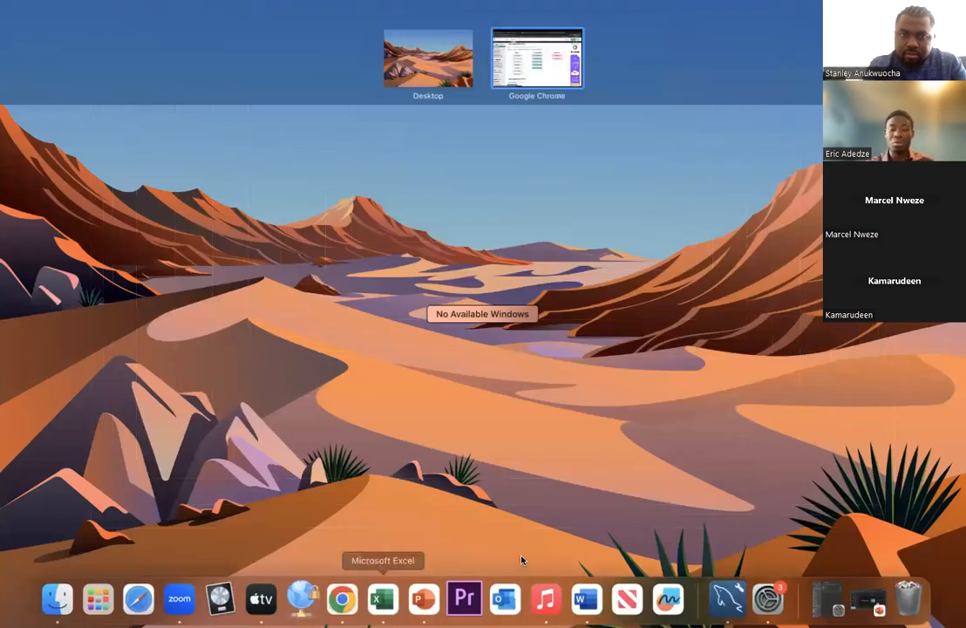
left_click(728, 607)
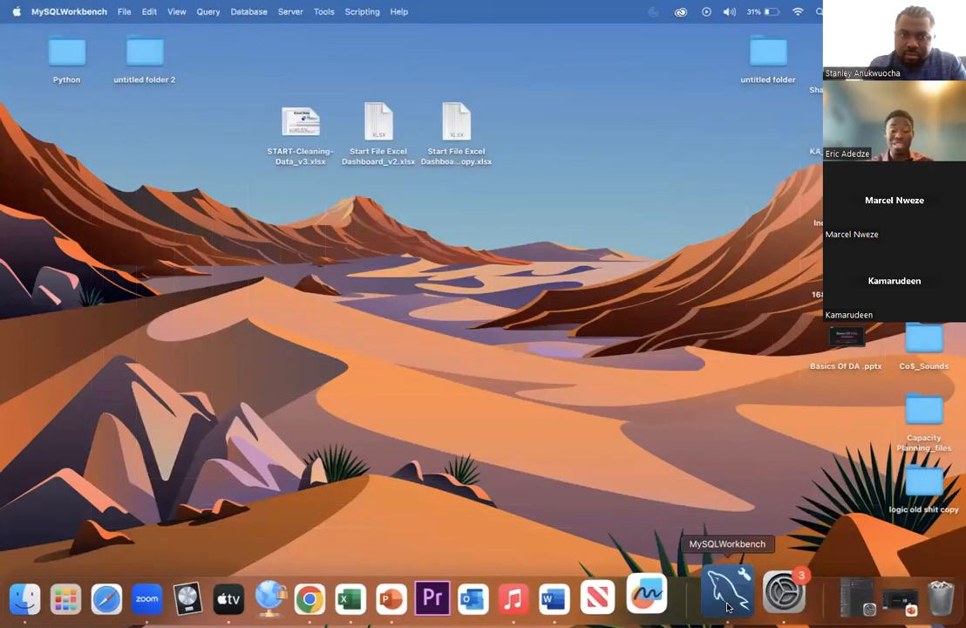
right_click(728, 608)
left_click(752, 534)
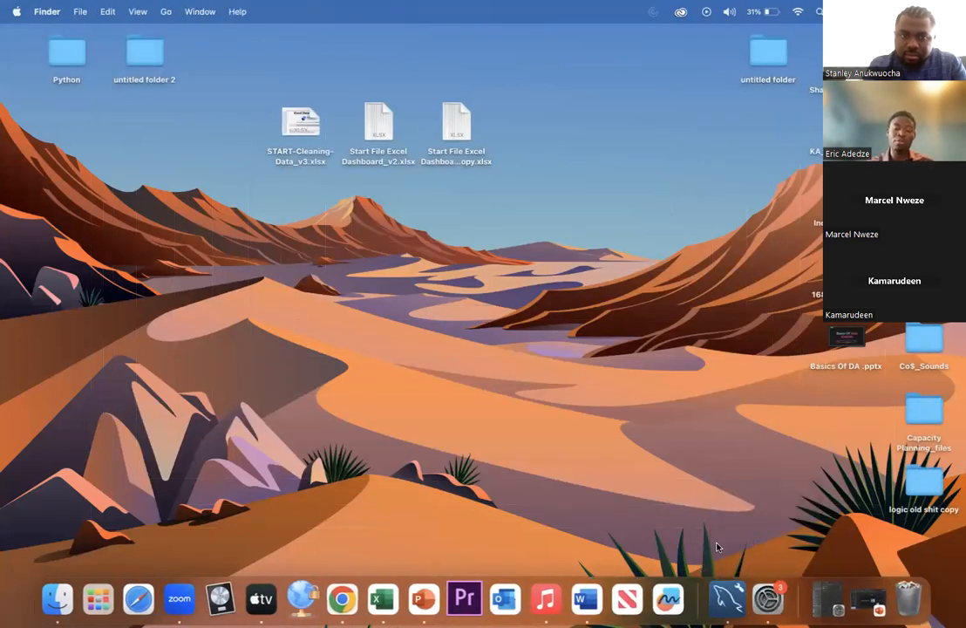
left_click(342, 599)
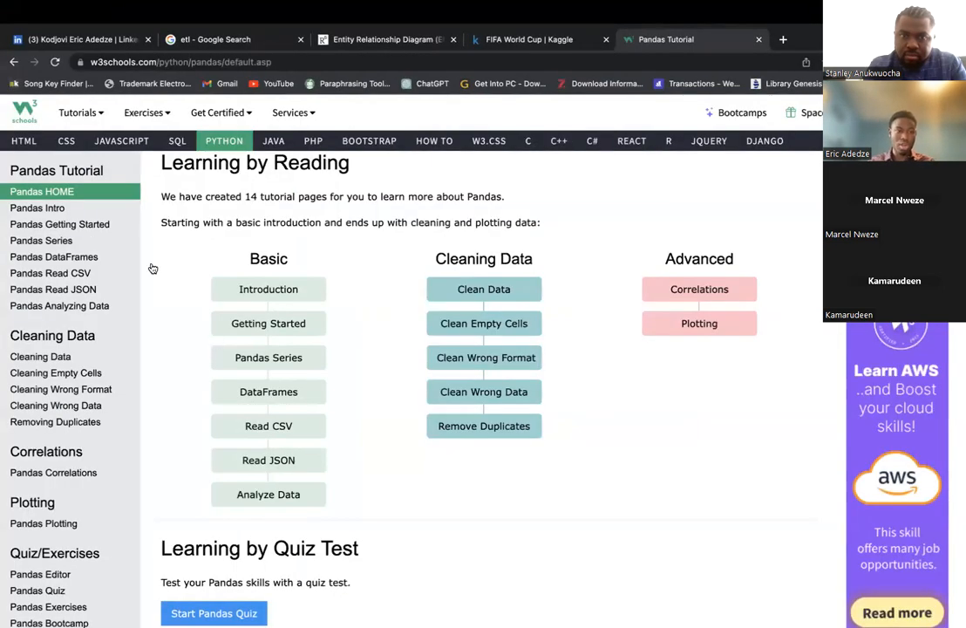
Step: Open the W3Schools SQL Tutorial, point out its web address, and read the SQL Intro page
left_click(178, 140)
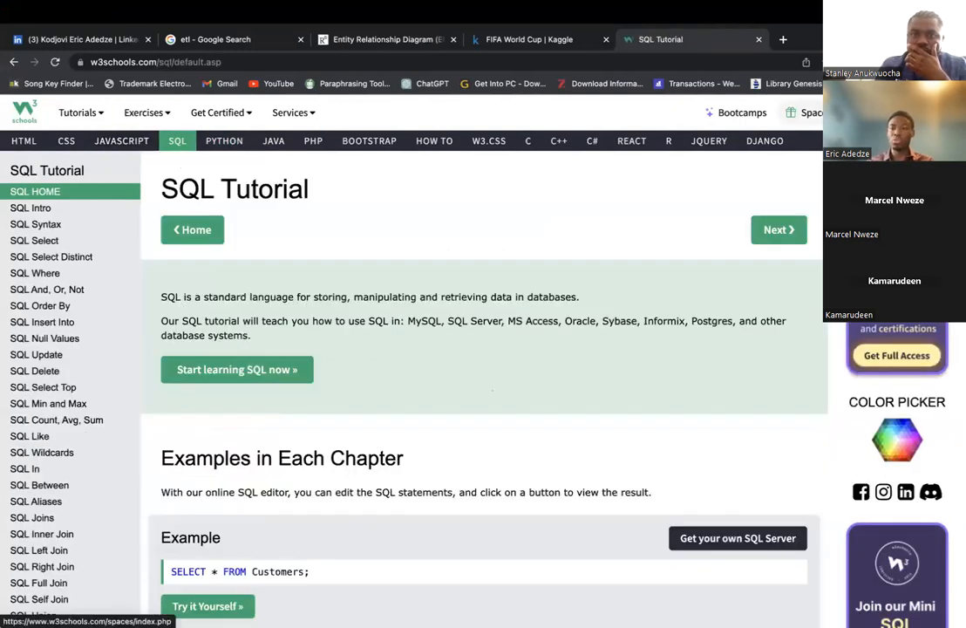
mouse_move(481, 7)
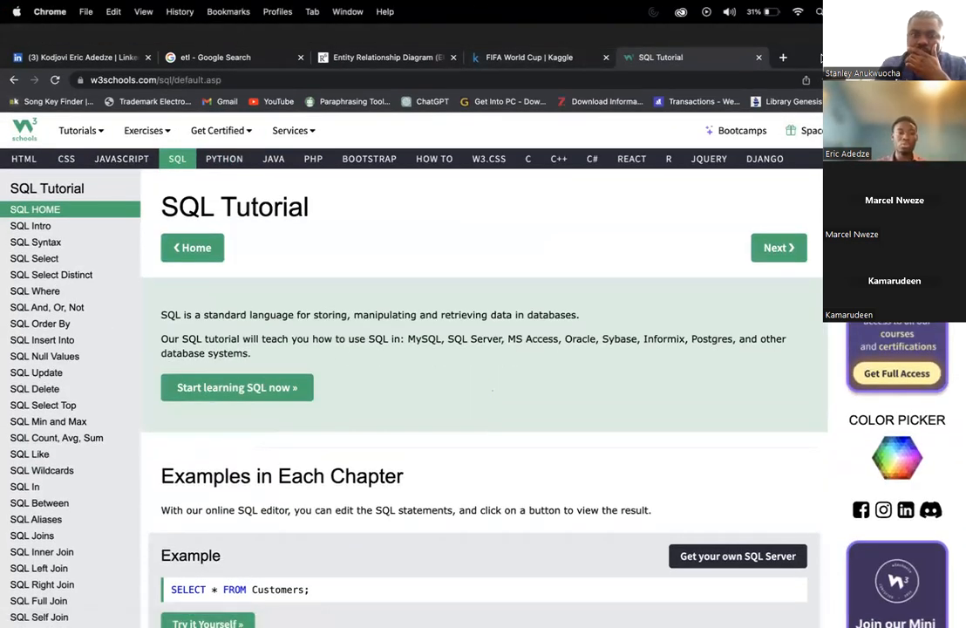
left_click(254, 78)
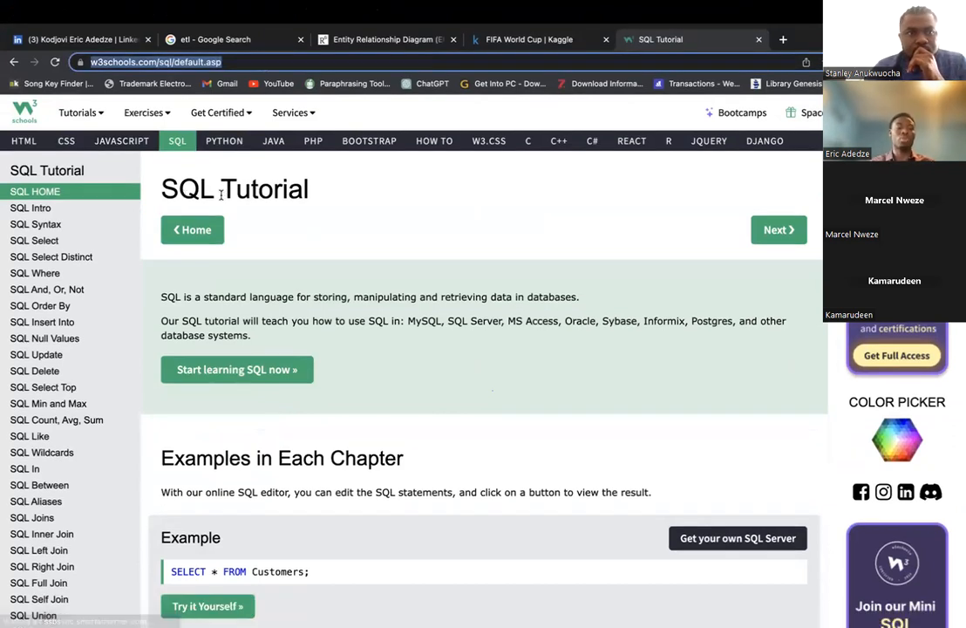
left_click(230, 196)
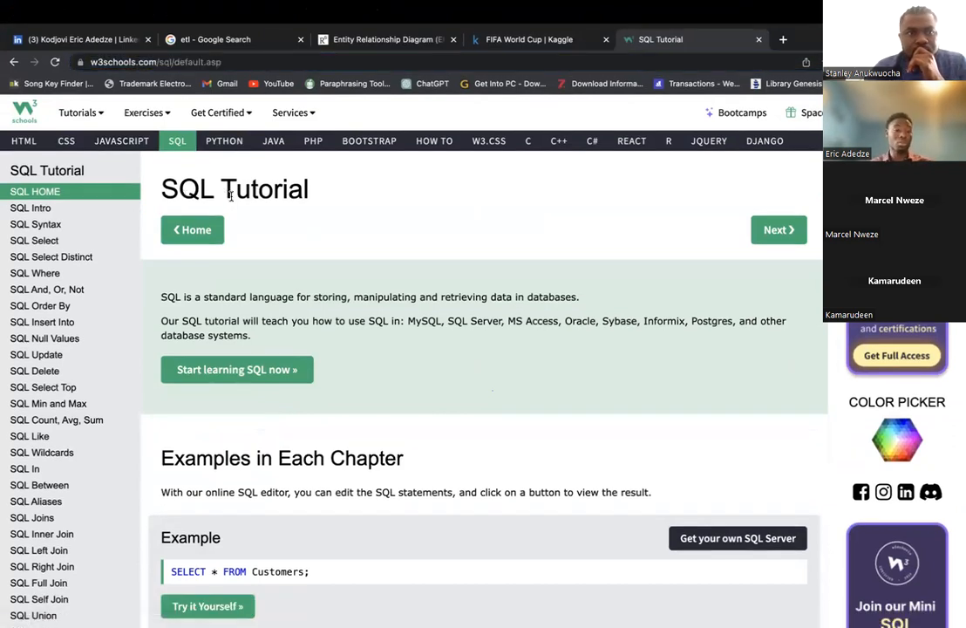
left_click(87, 210)
scroll(95, 231, "down", 2)
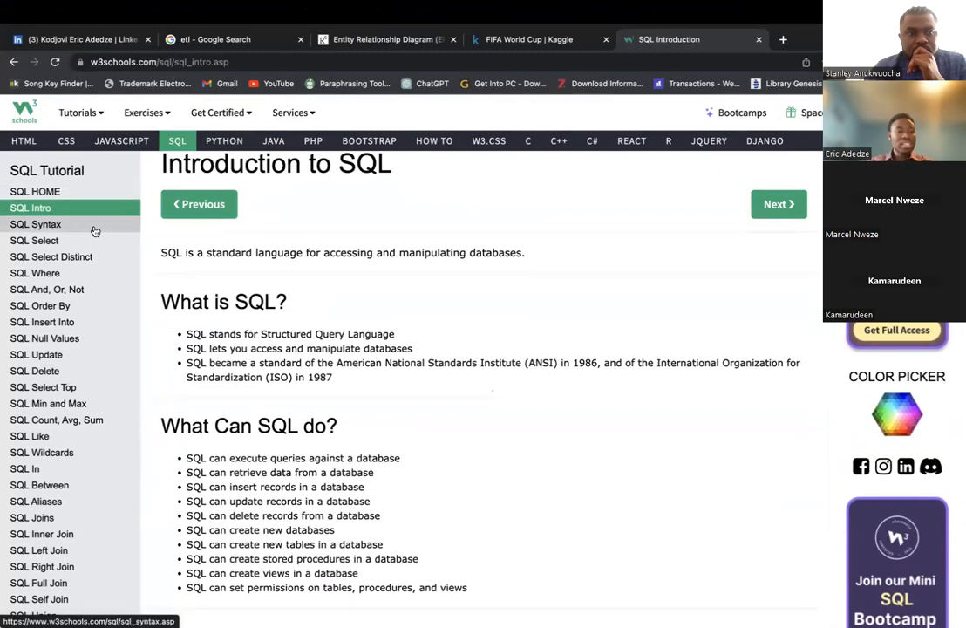
Step: Look through the SQL Syntax and SQL Select lessons of the SQL tutorial
left_click(77, 228)
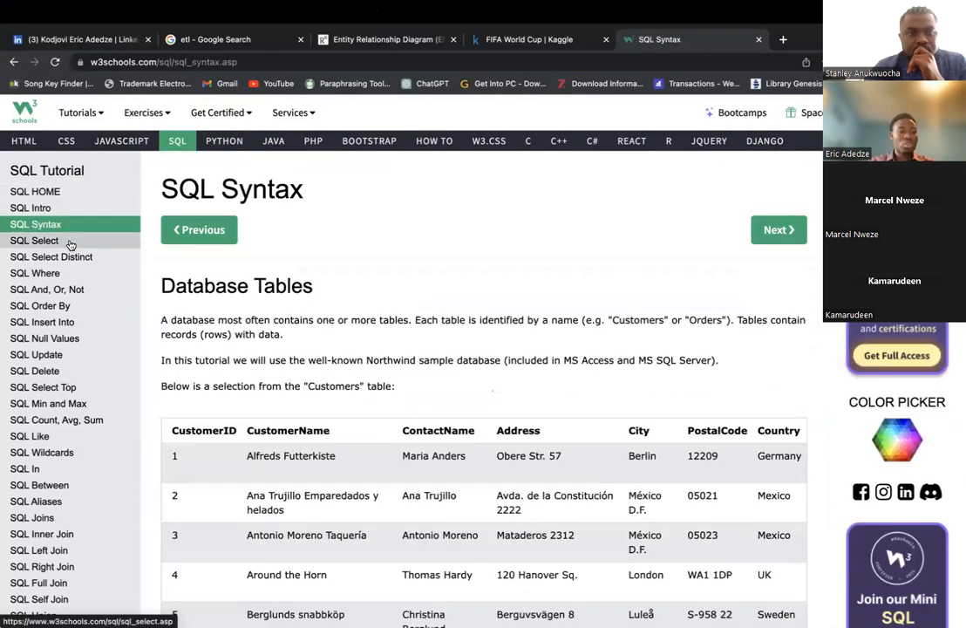
left_click(71, 242)
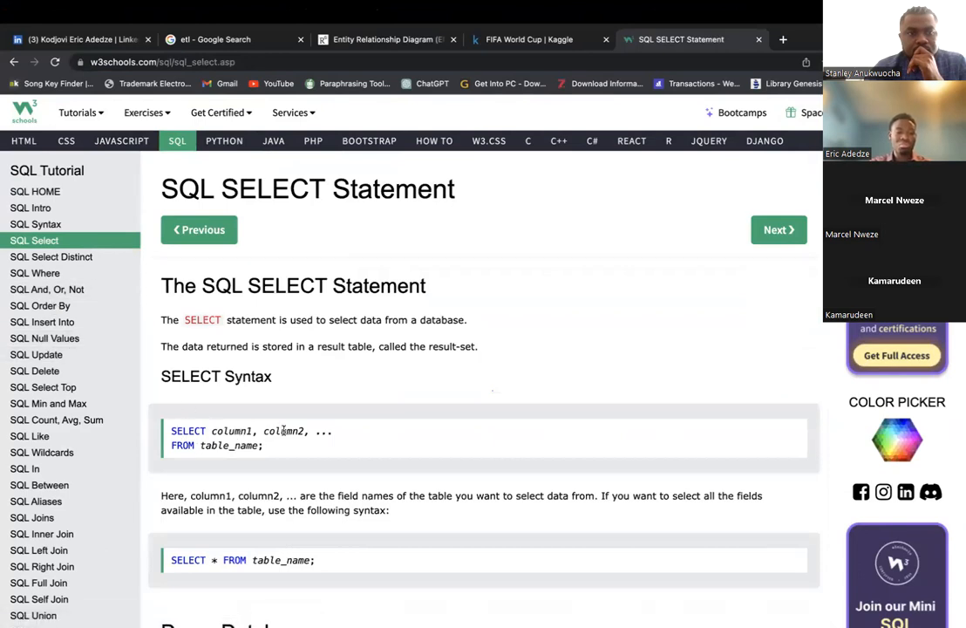
scroll(240, 457, "down", 1)
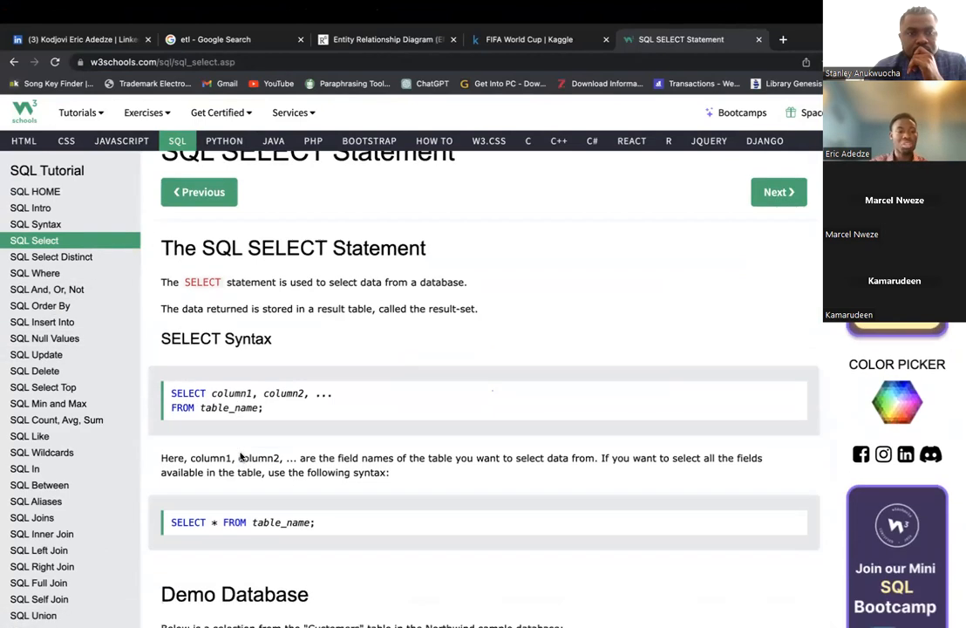
Step: Find and open the SQL Quiz page among the SQL Examples of the tutorial
scroll(63, 433, "down", 10)
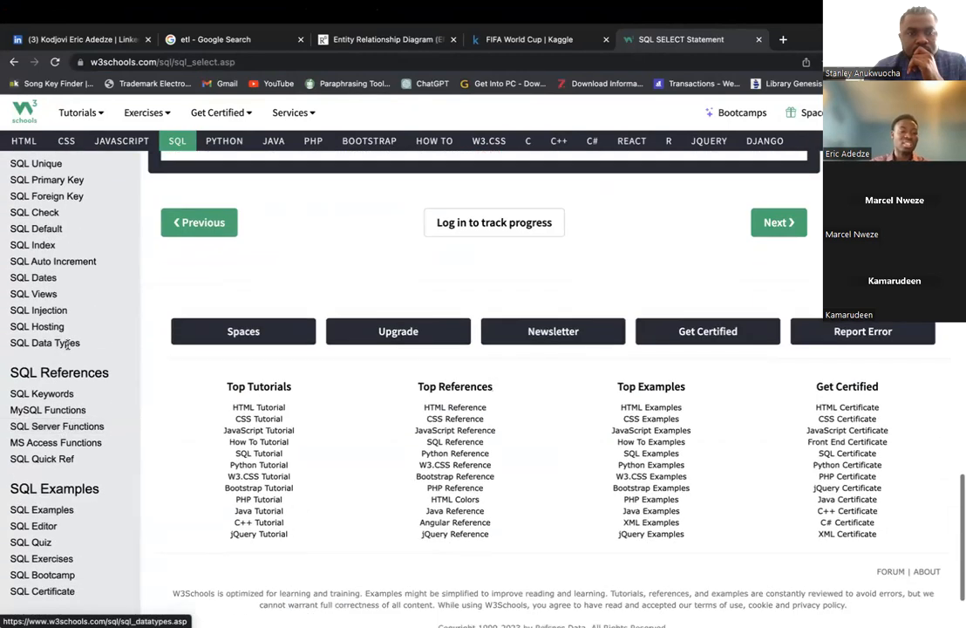
left_click(61, 542)
scroll(66, 423, "up", 10)
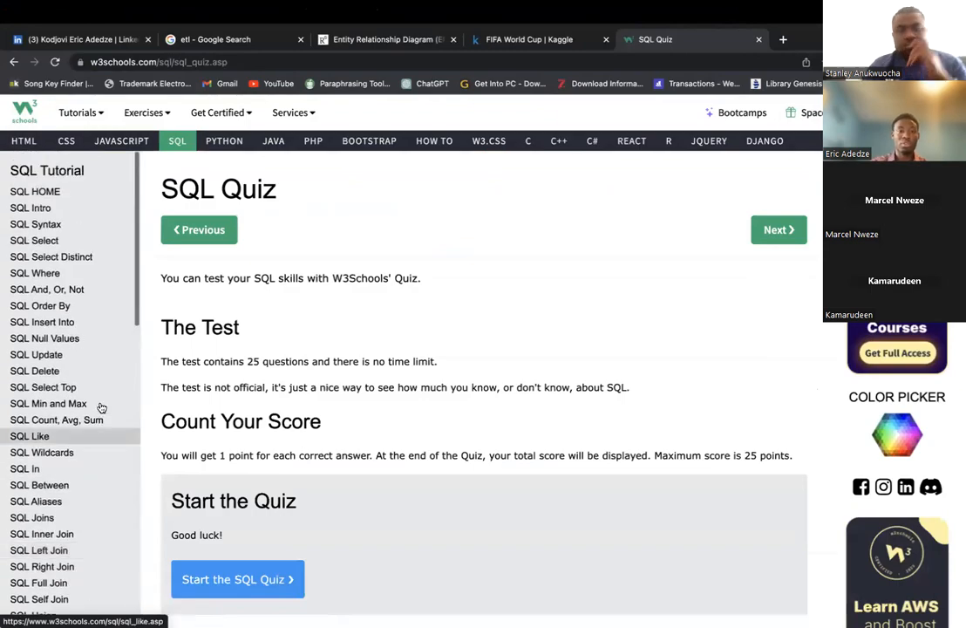
Step: View the SQL Essential Training (2019) certificate from the LinkedIn profile and return to the profile
left_click(91, 54)
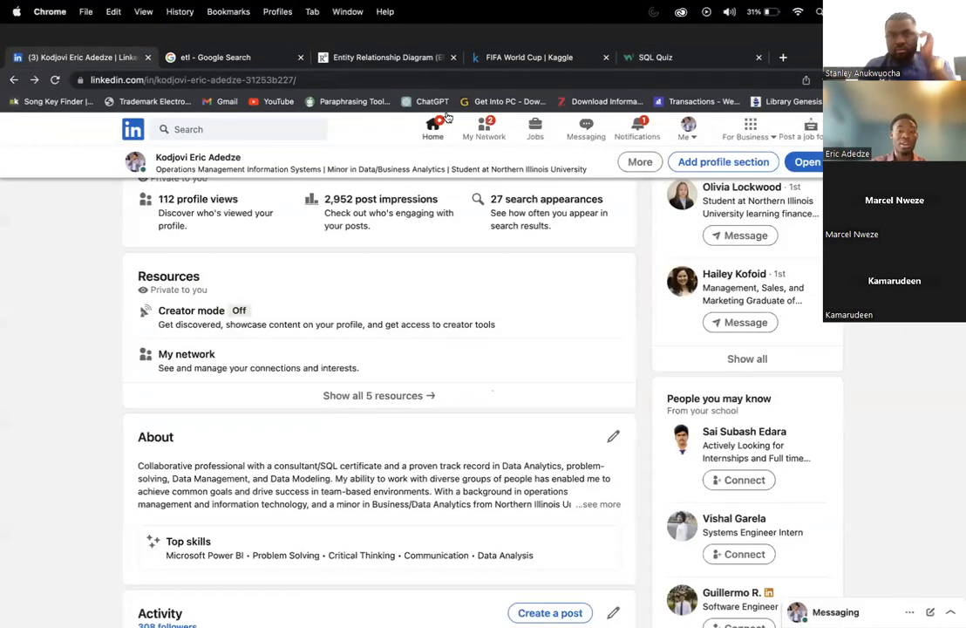
scroll(217, 327, "down", 3)
scroll(217, 328, "down", 15)
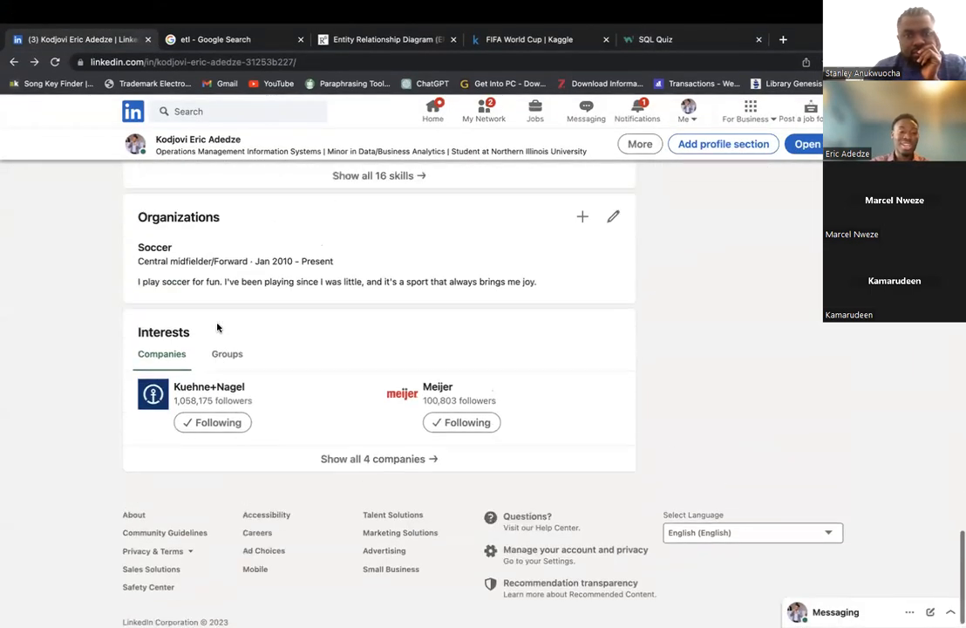
scroll(217, 328, "up", 6)
left_click(234, 407)
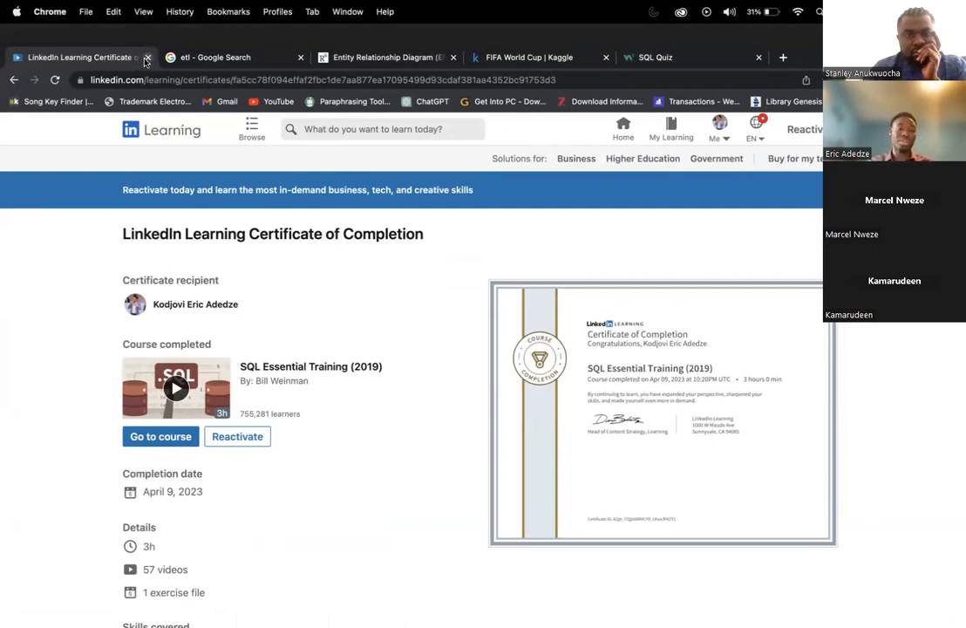
left_click(12, 80)
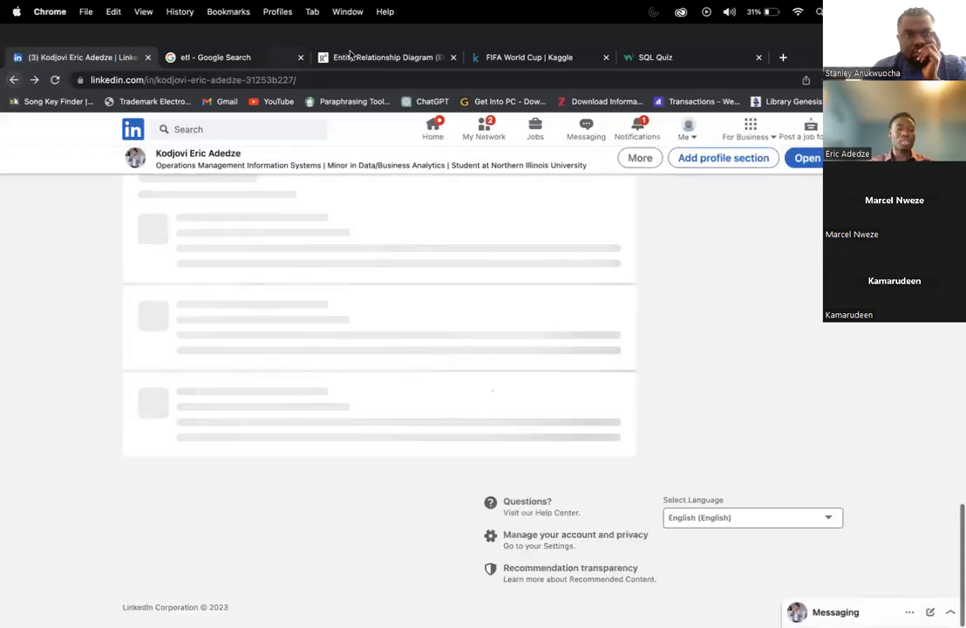
key("ctrl+Up")
left_click(494, 35)
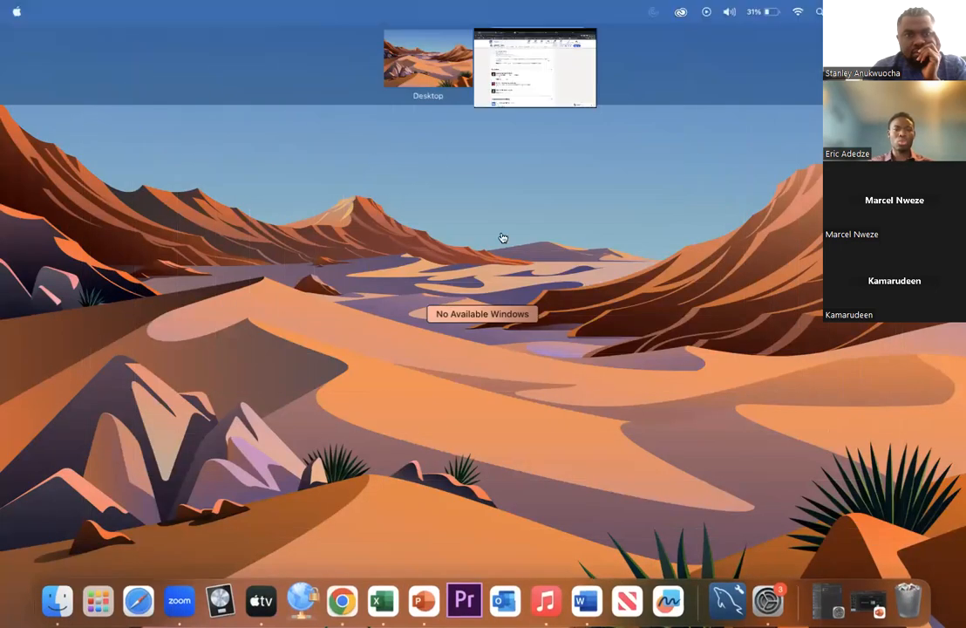
key("ctrl+Up")
key("ctrl+Left")
key("ctrl+Up")
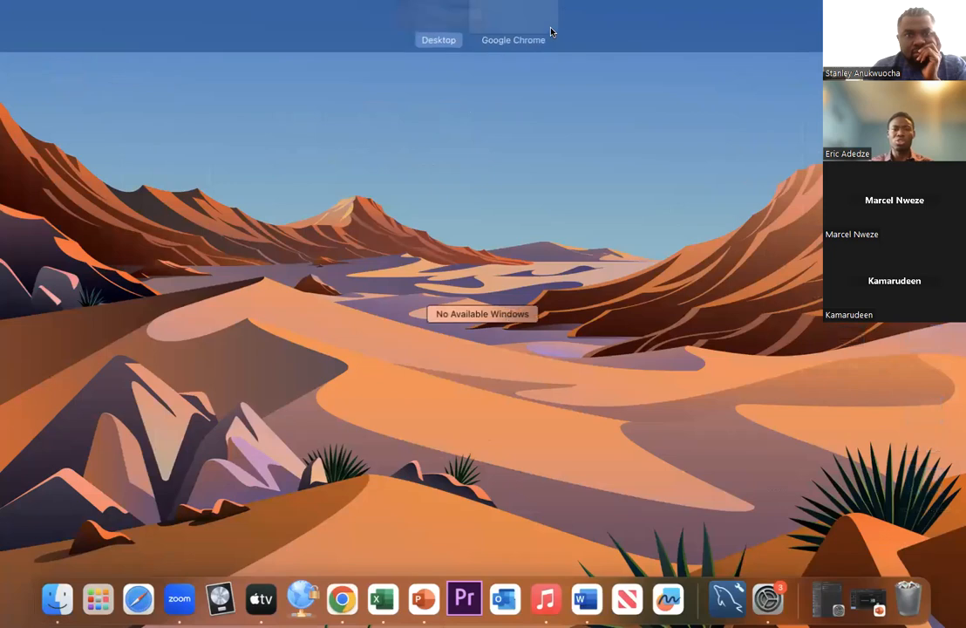
left_click(514, 86)
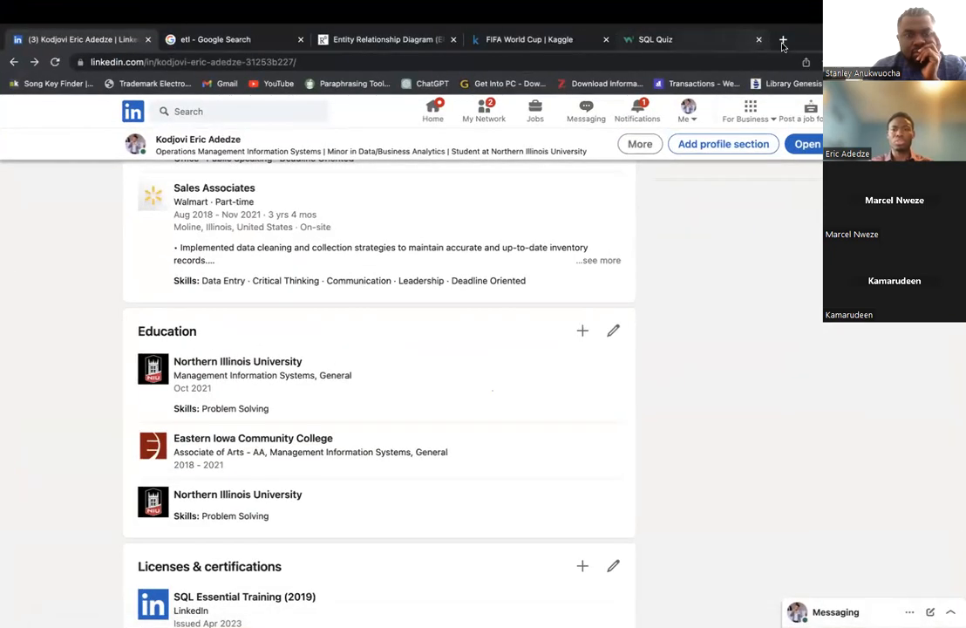
Step: Open Google in a new browser tab and search for "power bi"
left_click(783, 39)
left_click(373, 310)
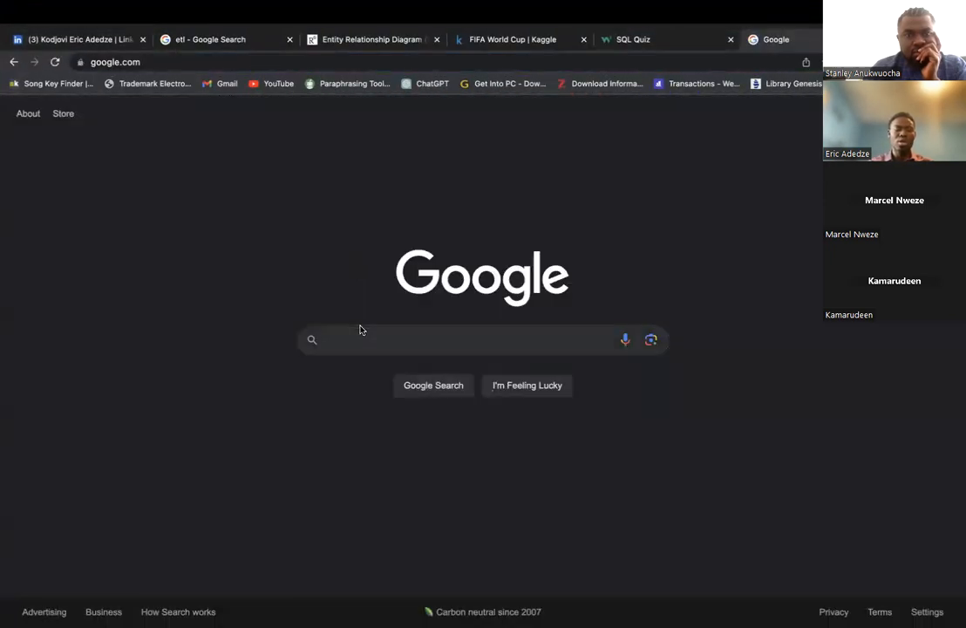
type("power bi")
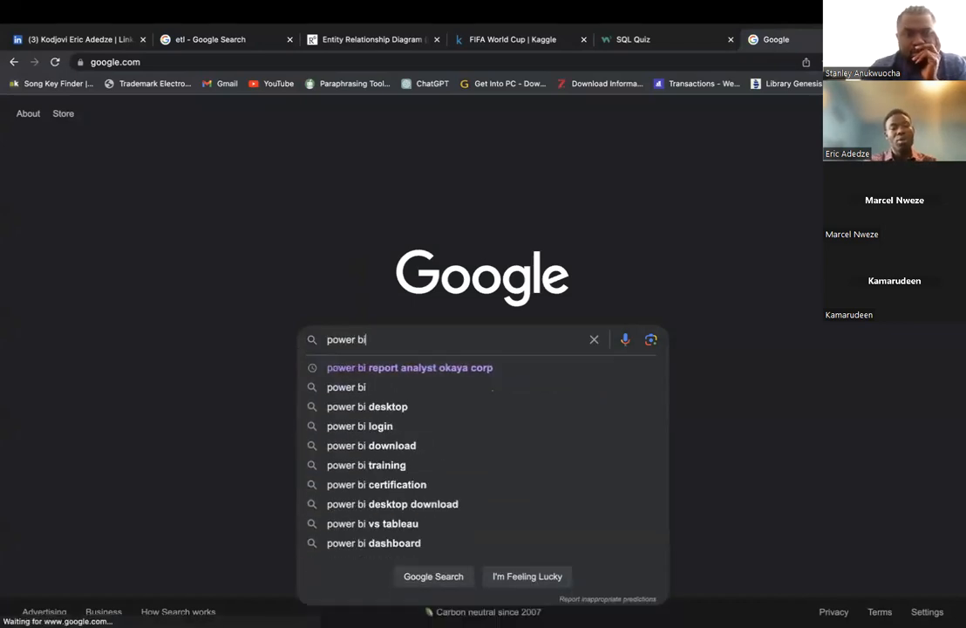
key("Return")
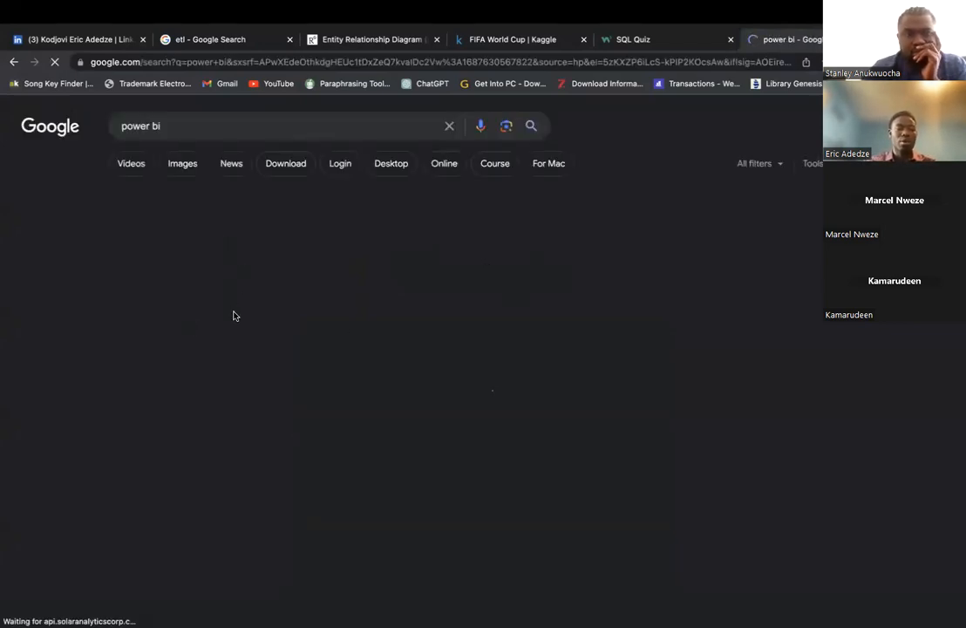
Step: Open the Power BI image results and examine the sales overview dashboard from Data Visualization | Microsoft Power BI up close
left_click(668, 300)
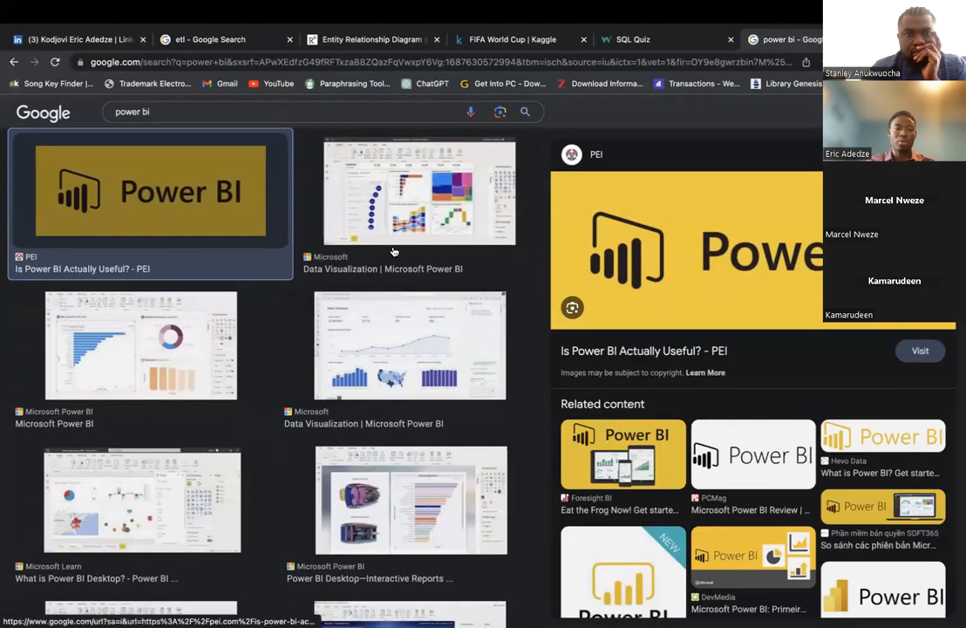
left_click(413, 212)
left_click(449, 334)
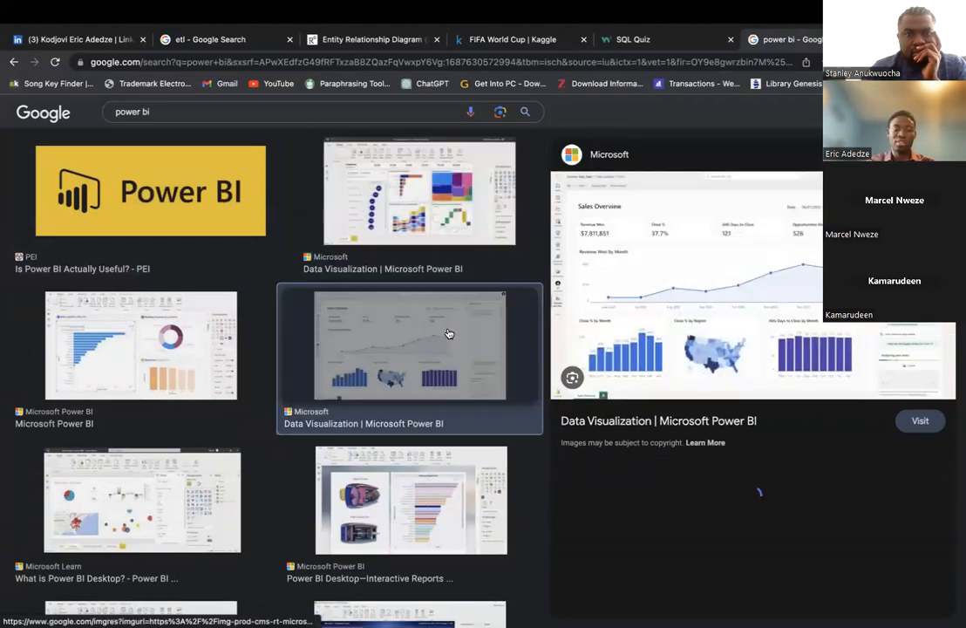
scroll(662, 360, "up", 5)
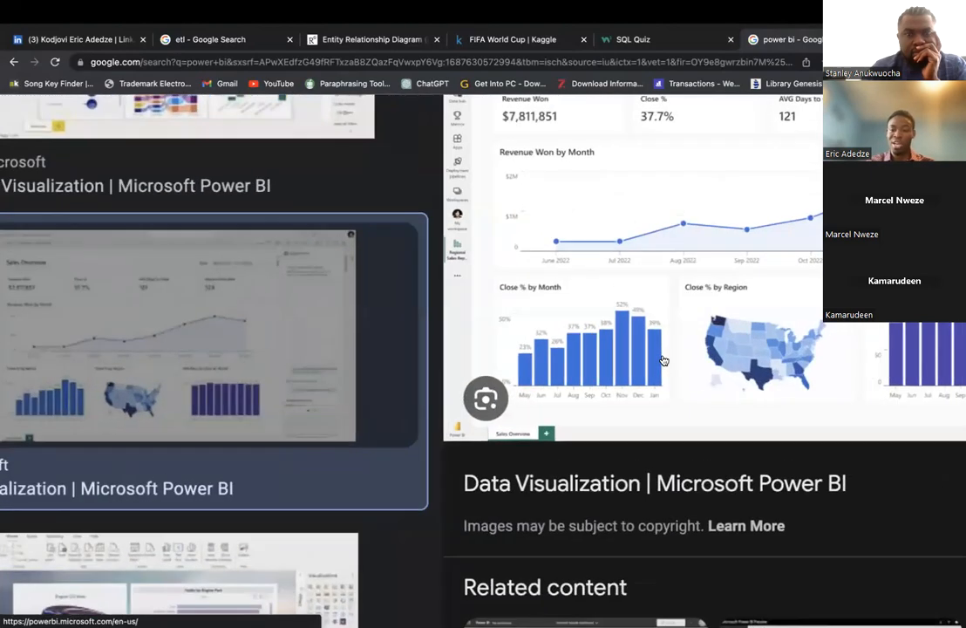
Step: Examine the Power BI sales overview dashboard image, open its Microsoft Power BI source page and close that page again
scroll(651, 353, "down", 3)
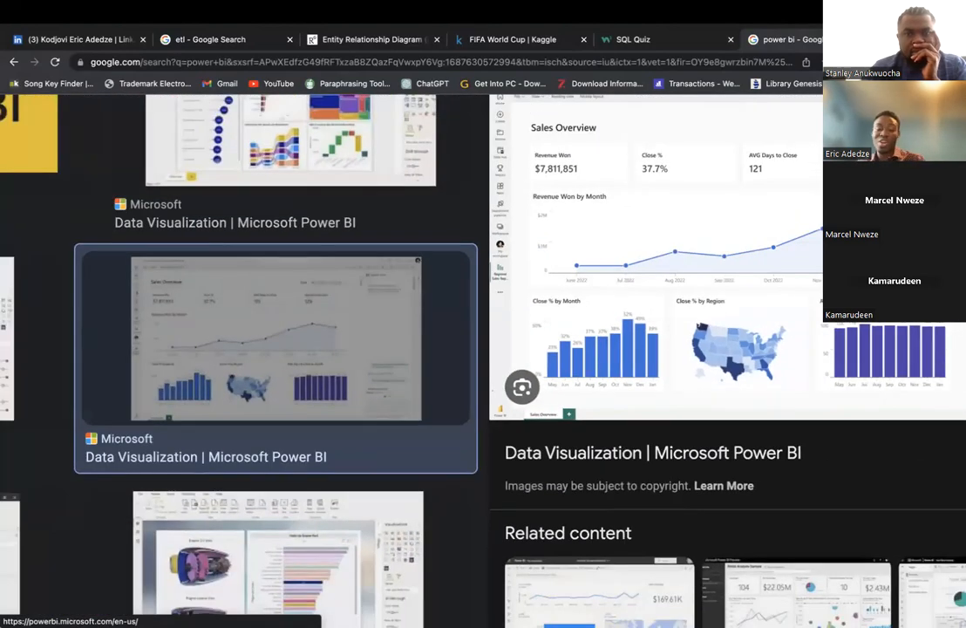
scroll(860, 341, "down", 3)
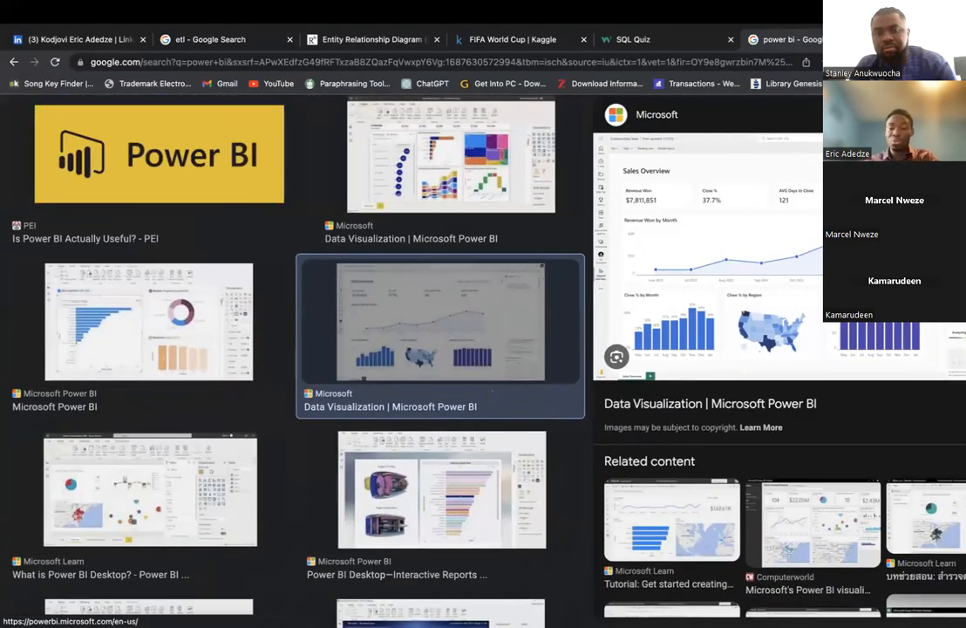
scroll(746, 332, "up", 3)
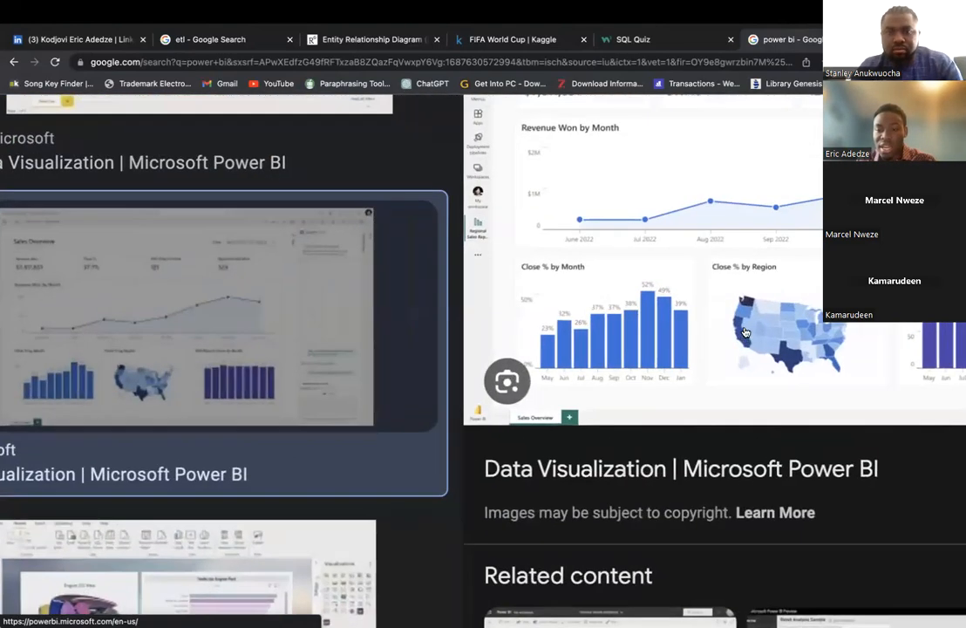
left_click(741, 337)
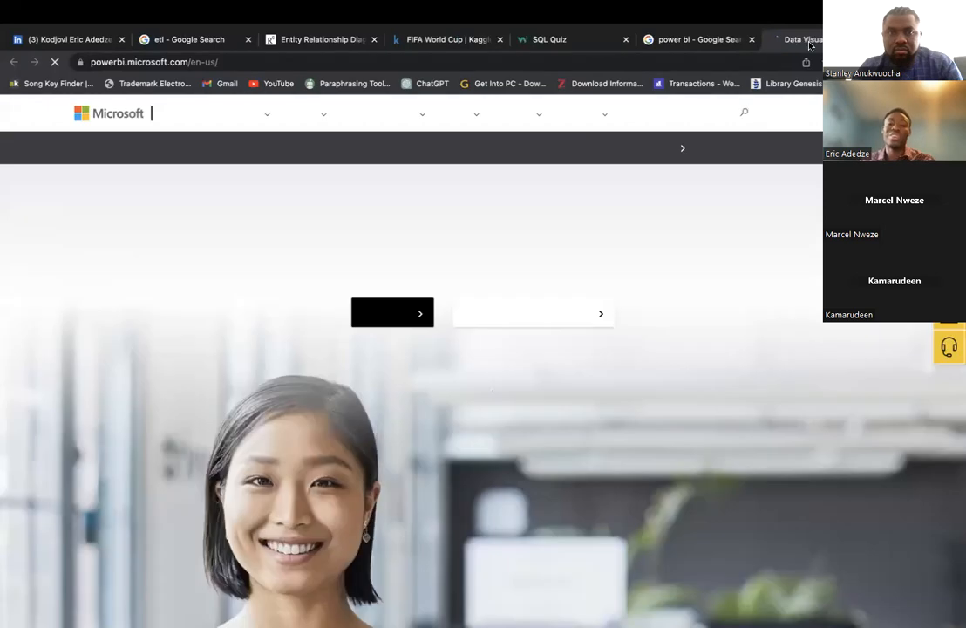
left_click(878, 39)
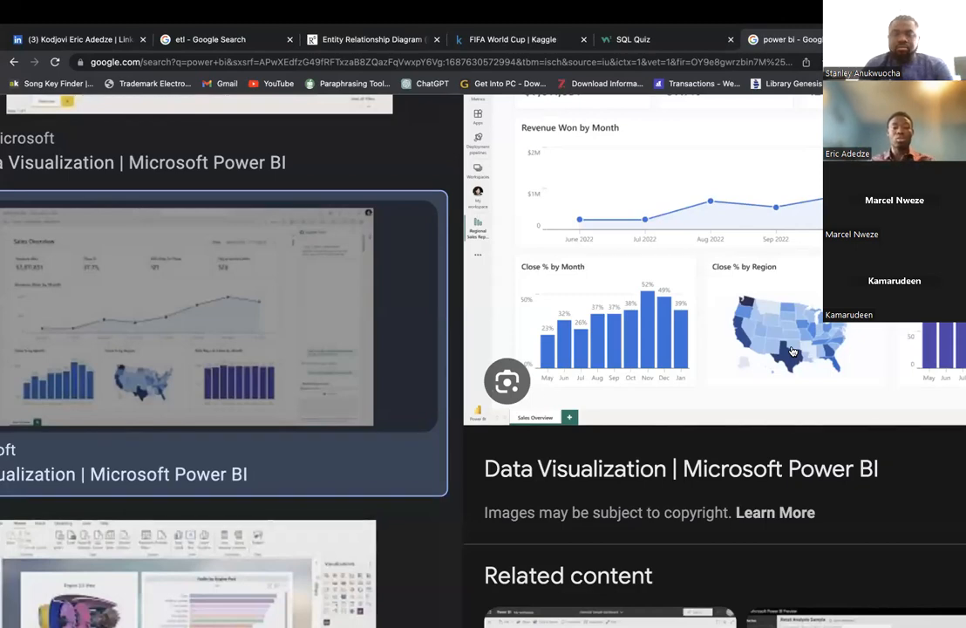
scroll(515, 351, "down", 5)
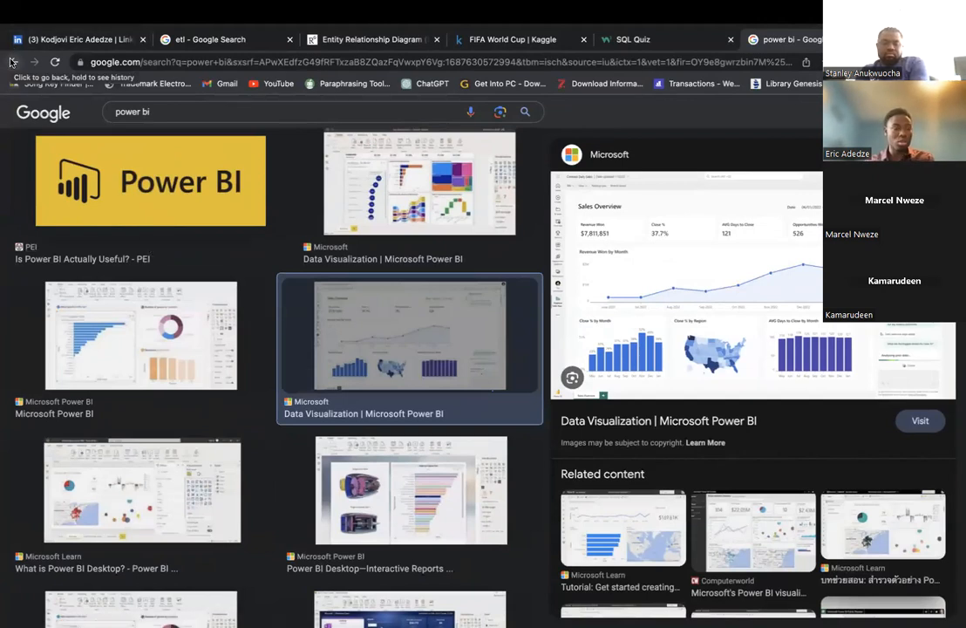
Step: Search Google Images for "tableau" and view the Tableau Server image with its related content
left_click_drag(165, 112, 3, 96)
type("tableau")
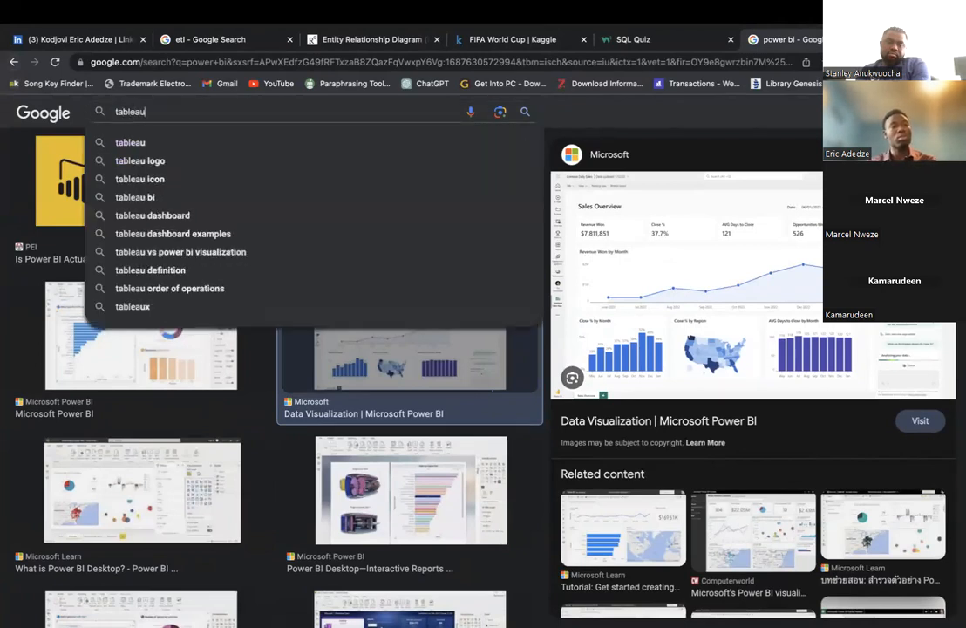
key("Return")
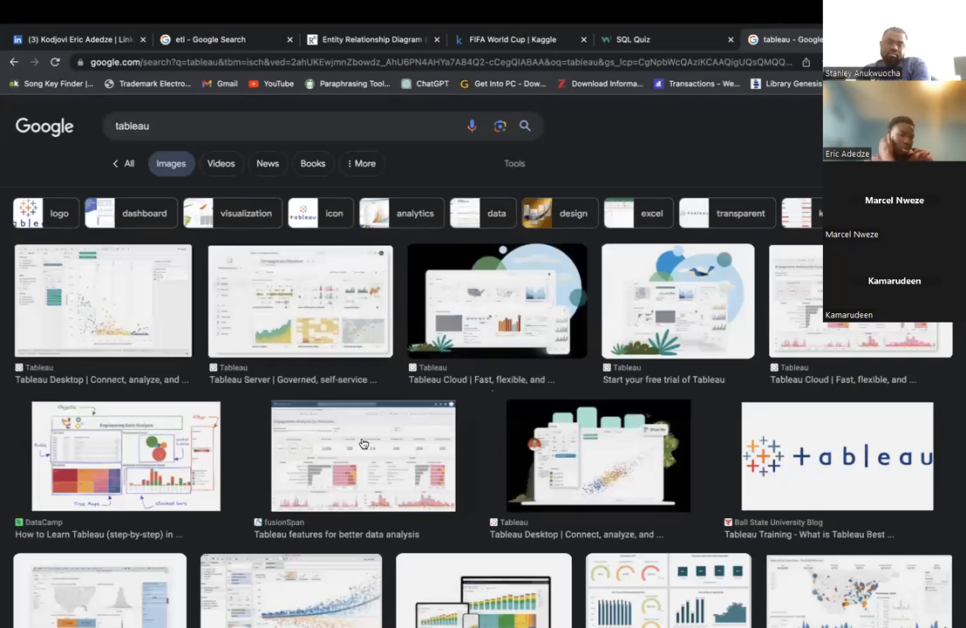
left_click(337, 323)
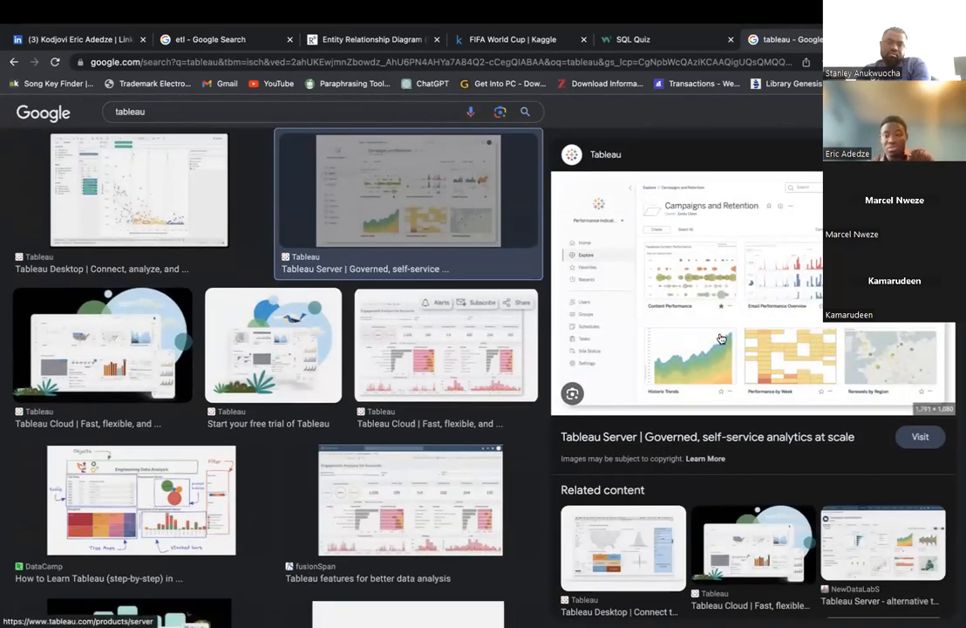
scroll(637, 392, "down", 5)
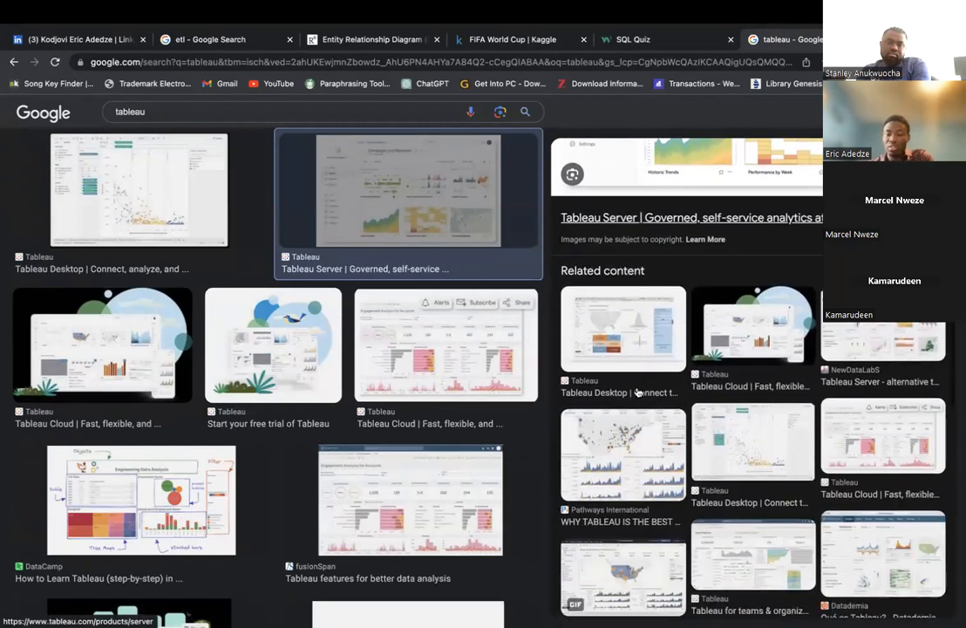
scroll(471, 335, "down", 2)
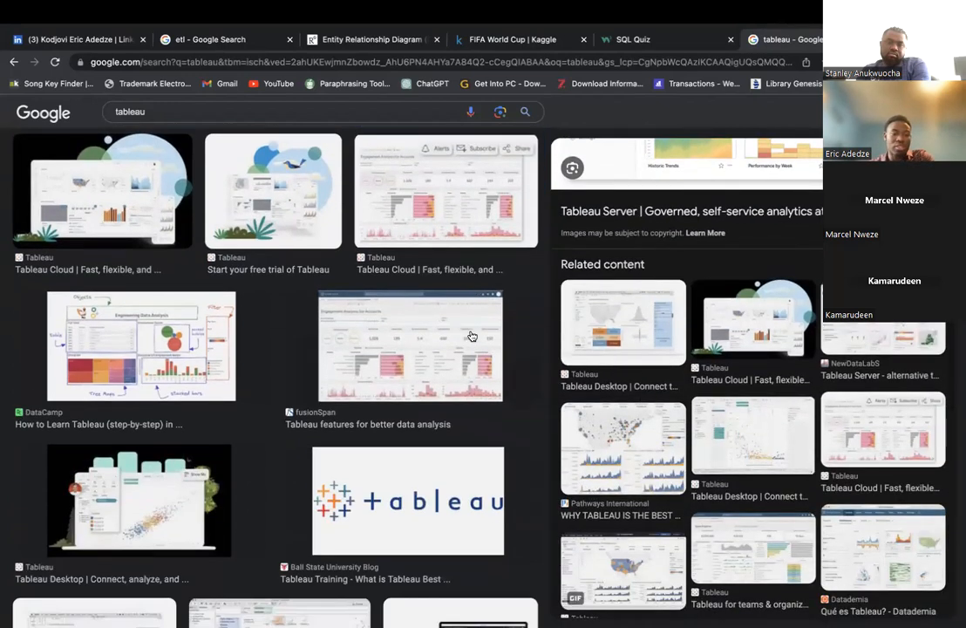
scroll(409, 337, "down", 5)
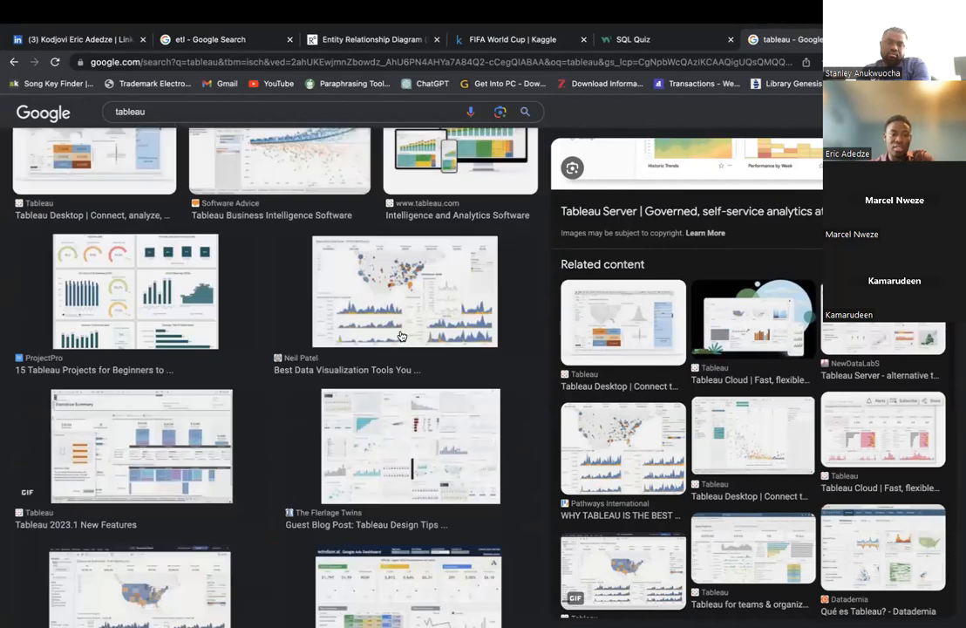
Step: Open the "Best Data Visualization Tools You Should Consider Using" image and examine its Executive Overview - Profitability dashboard up close
left_click(394, 240)
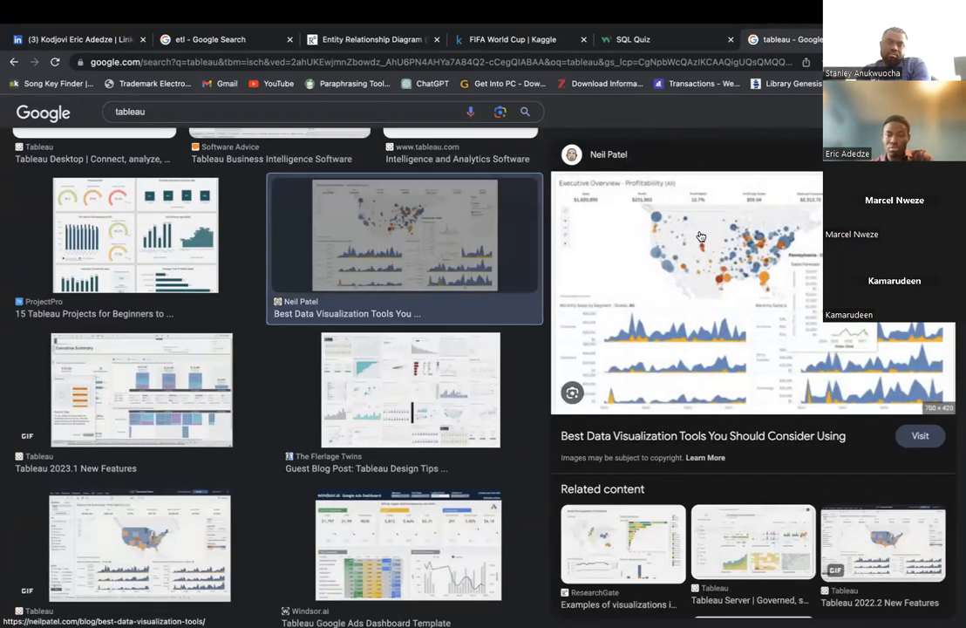
scroll(811, 241, "up", 5)
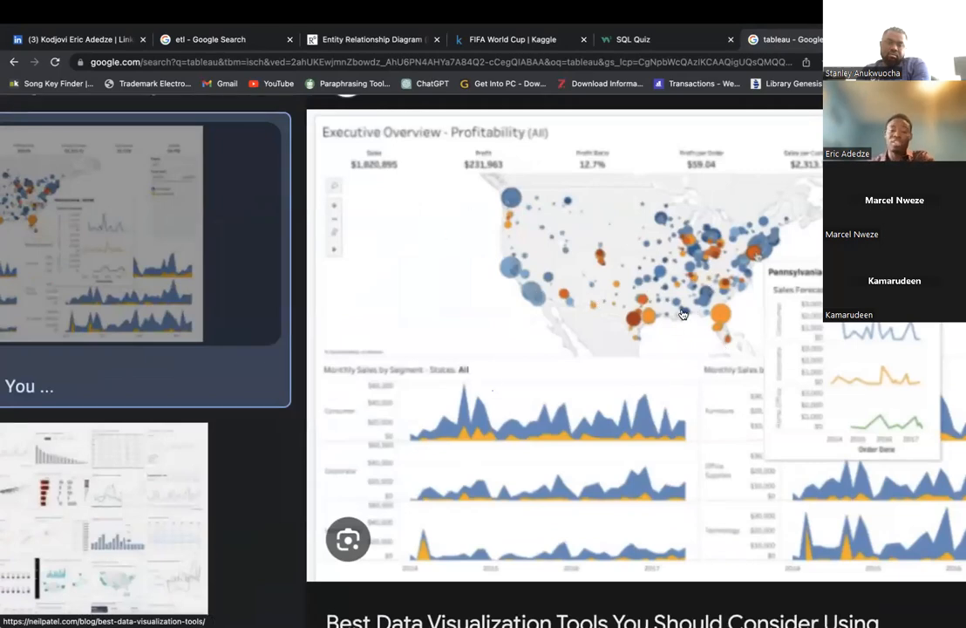
scroll(692, 311, "down", 5)
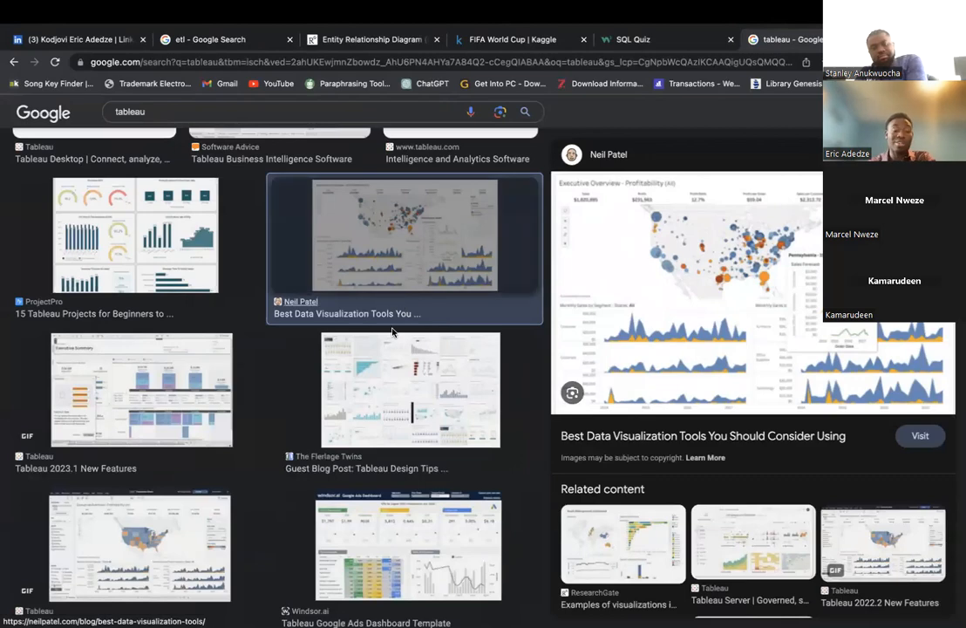
Step: Open the animated "Tableau Cloud | Fast, flexible, and easy analytics in the cloud" image and examine it up close
scroll(395, 353, "down", 5)
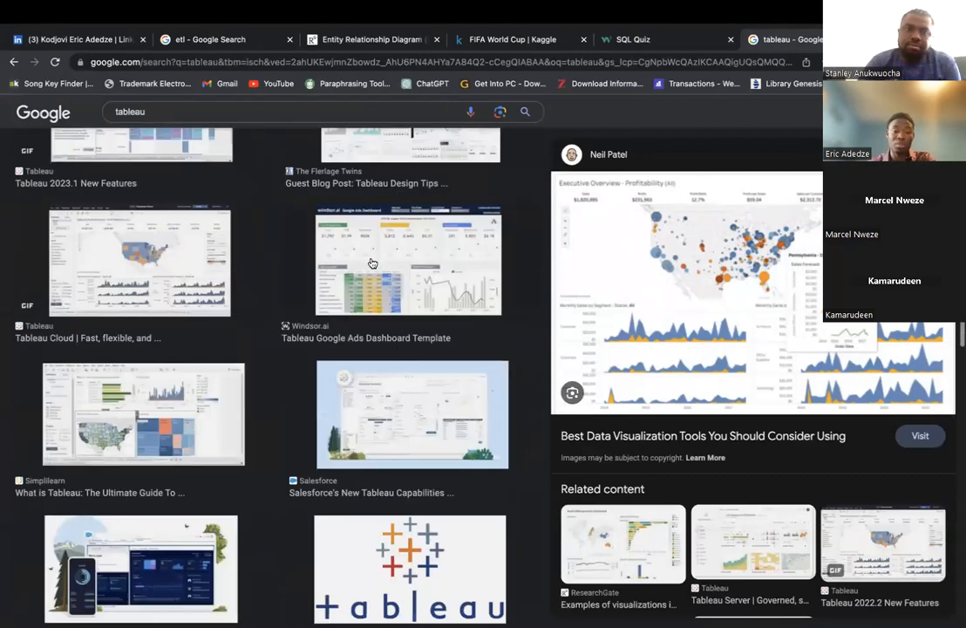
left_click(164, 288)
scroll(537, 417, "up", 5)
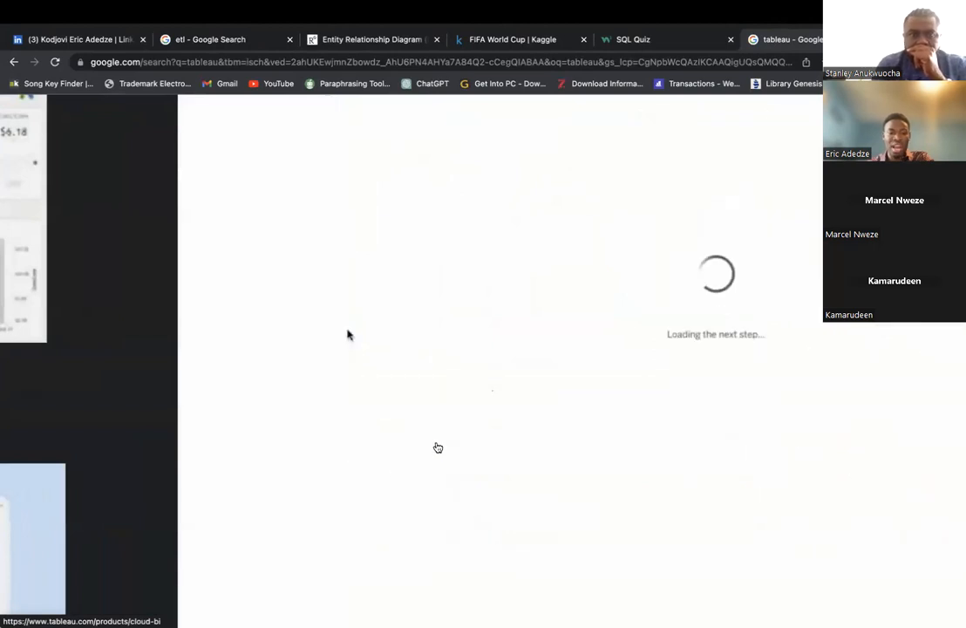
scroll(422, 338, "down", 3)
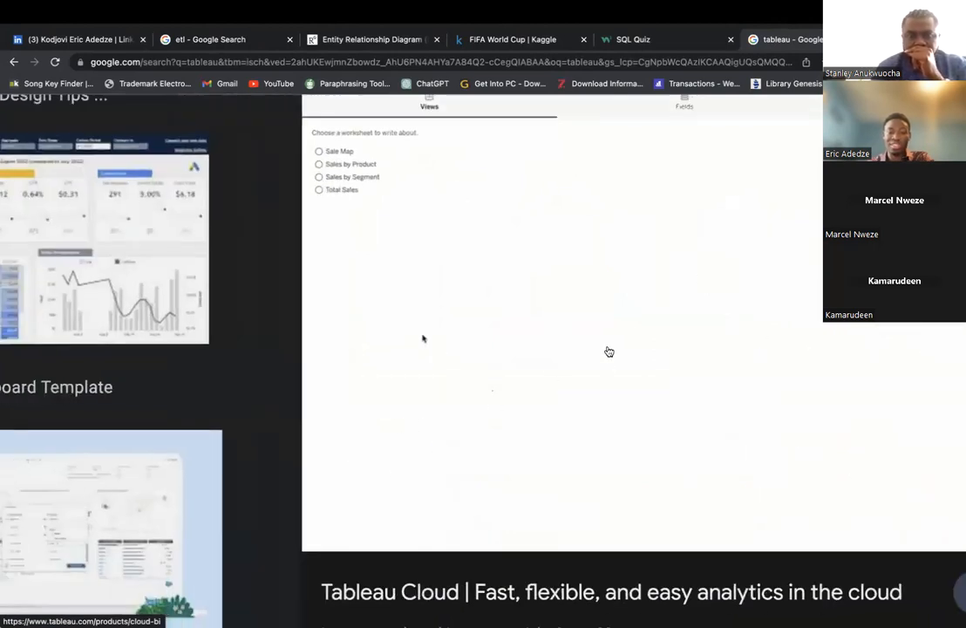
scroll(482, 453, "down", 3)
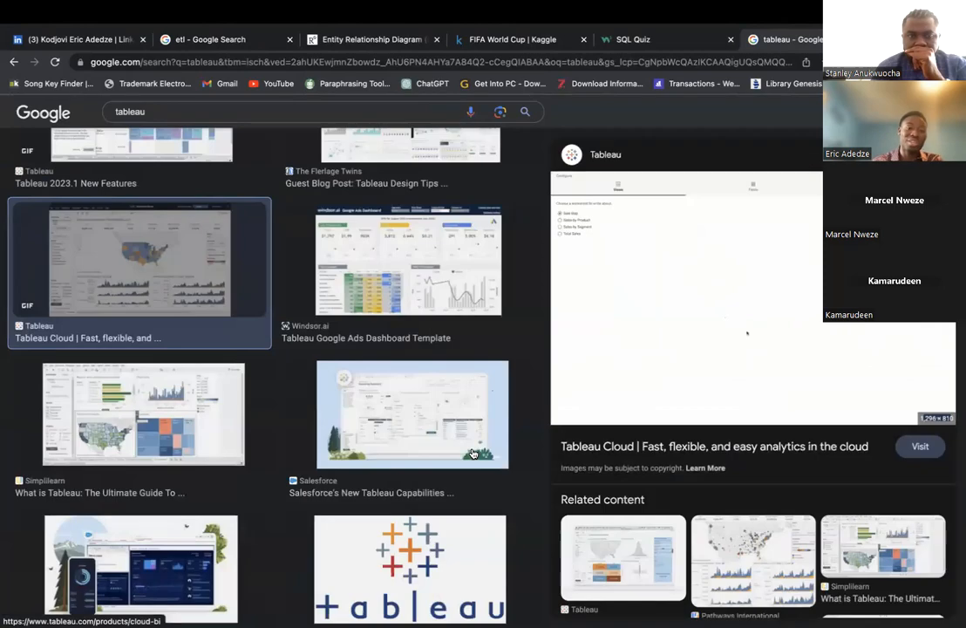
Step: Replace the image search with "qlik" and show its results
scroll(405, 279, "up", 5)
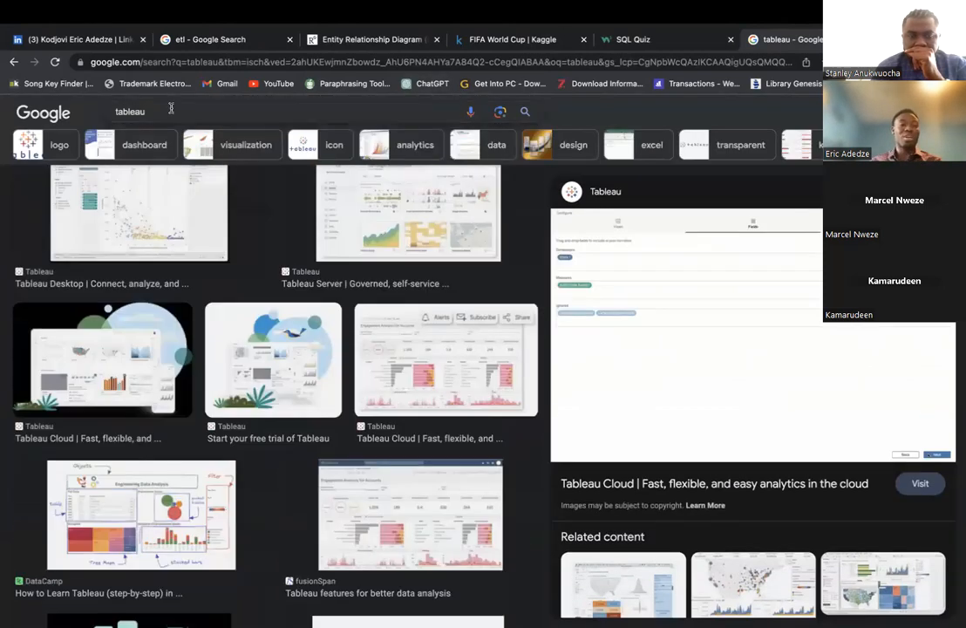
left_click_drag(170, 110, 32, 102)
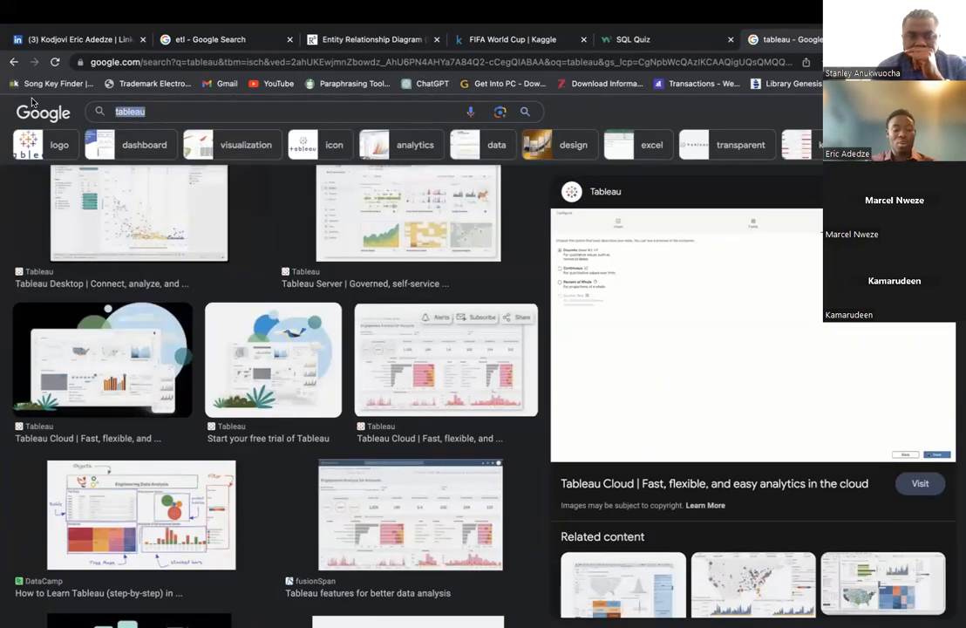
type("qlik")
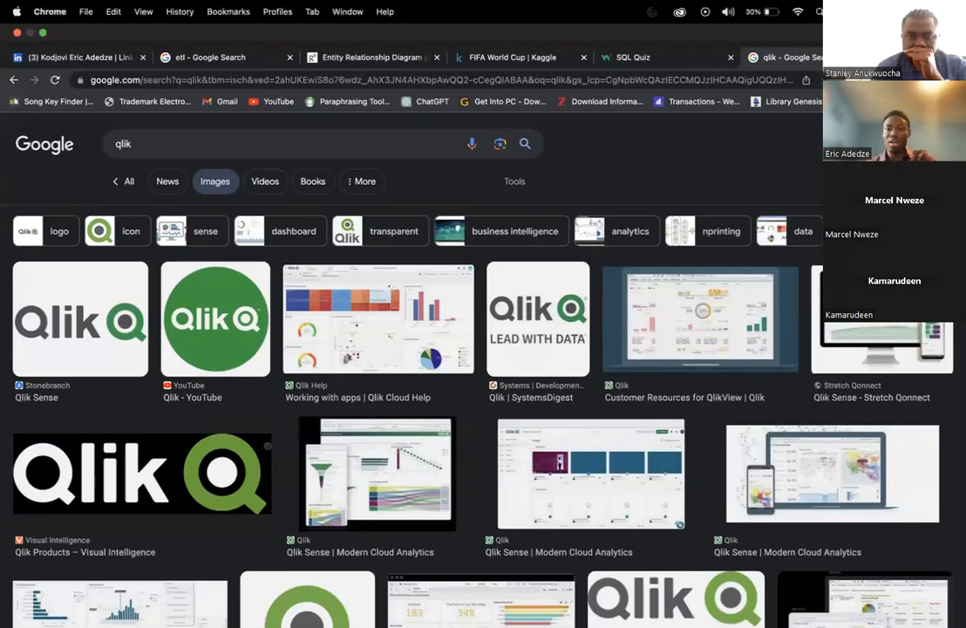
Step: Open Qlik Cloud Analytics Services in a new browser tab, log in with the saved credentials and dismiss the feedback survey
key("super+t")
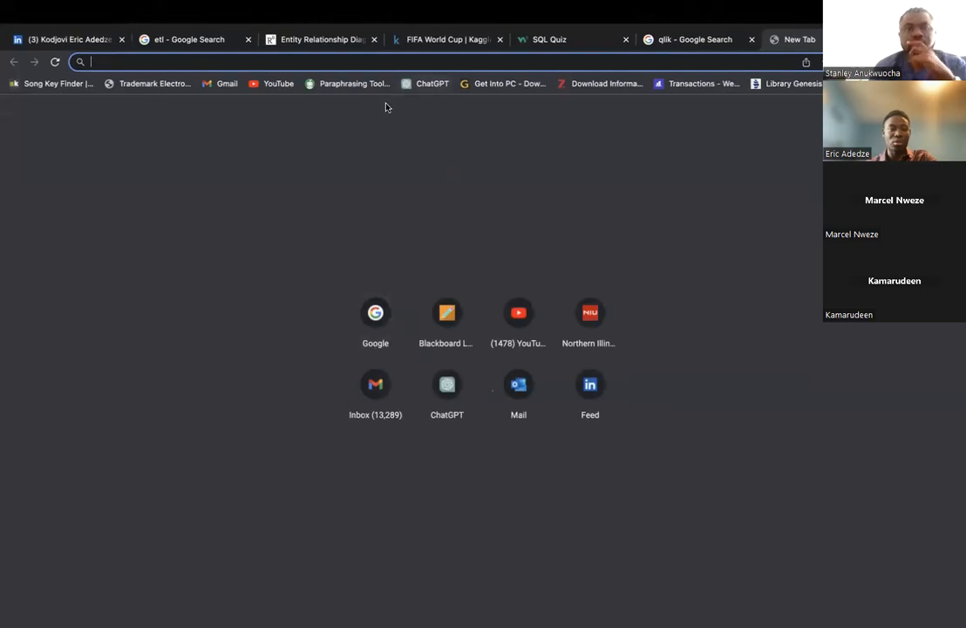
type("q")
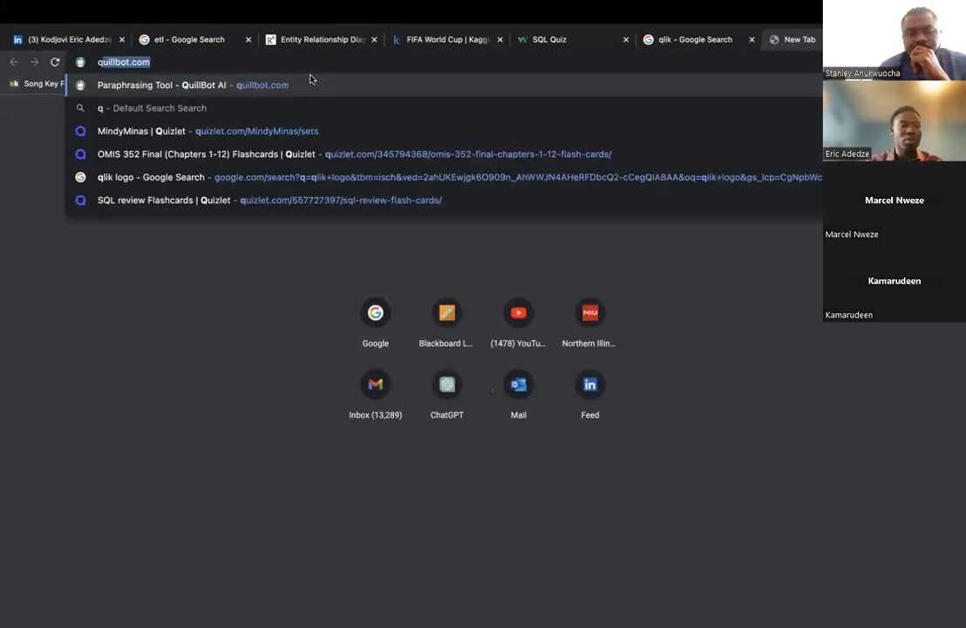
type("li")
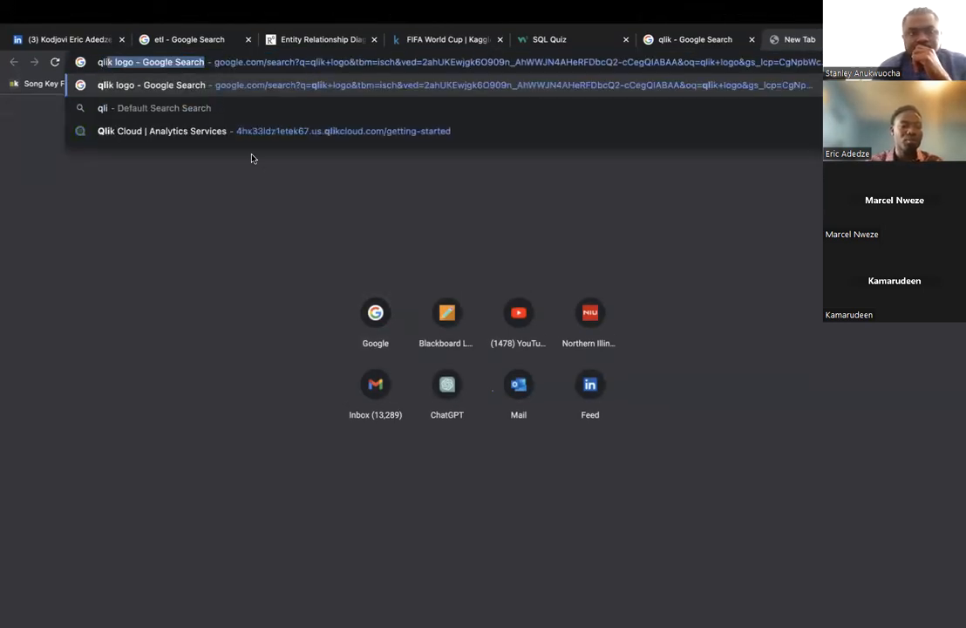
left_click(217, 133)
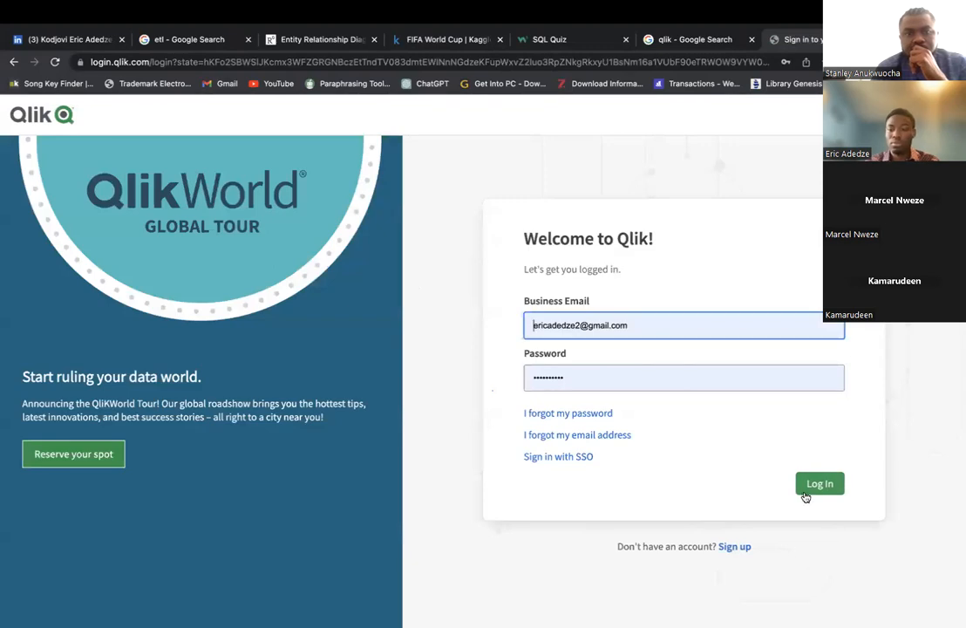
left_click(808, 489)
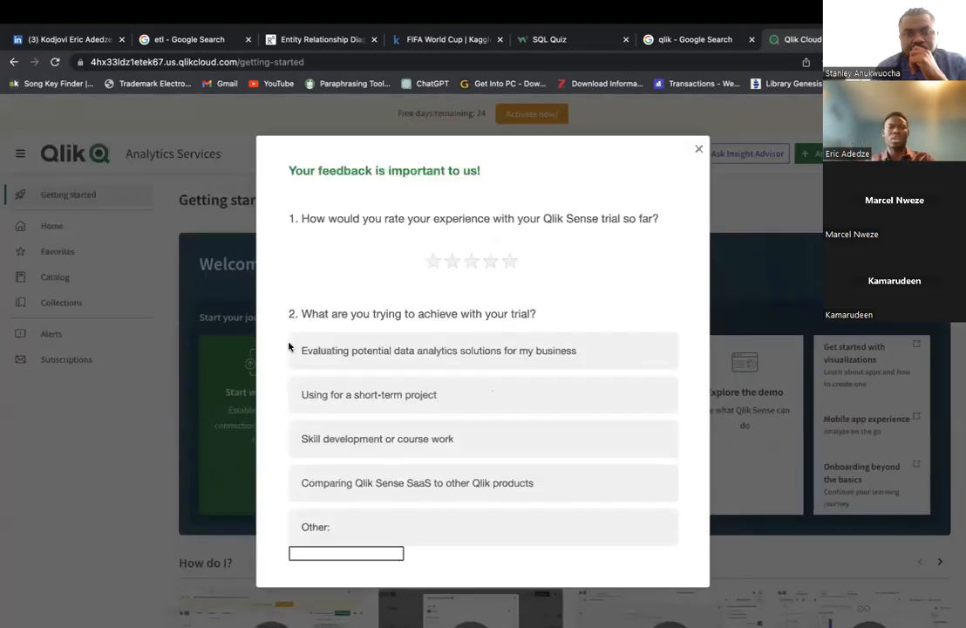
left_click(698, 148)
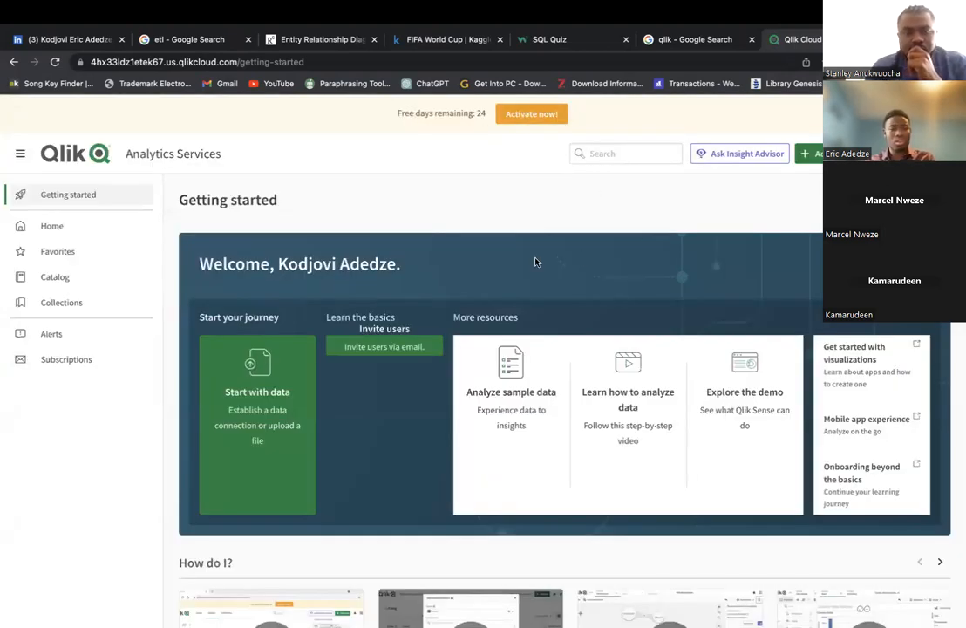
Step: Create a new analytics app in the Personal space, using the presenter's first name as its name
scroll(535, 260, "down", 2)
scroll(534, 260, "down", 5)
scroll(535, 264, "up", 6)
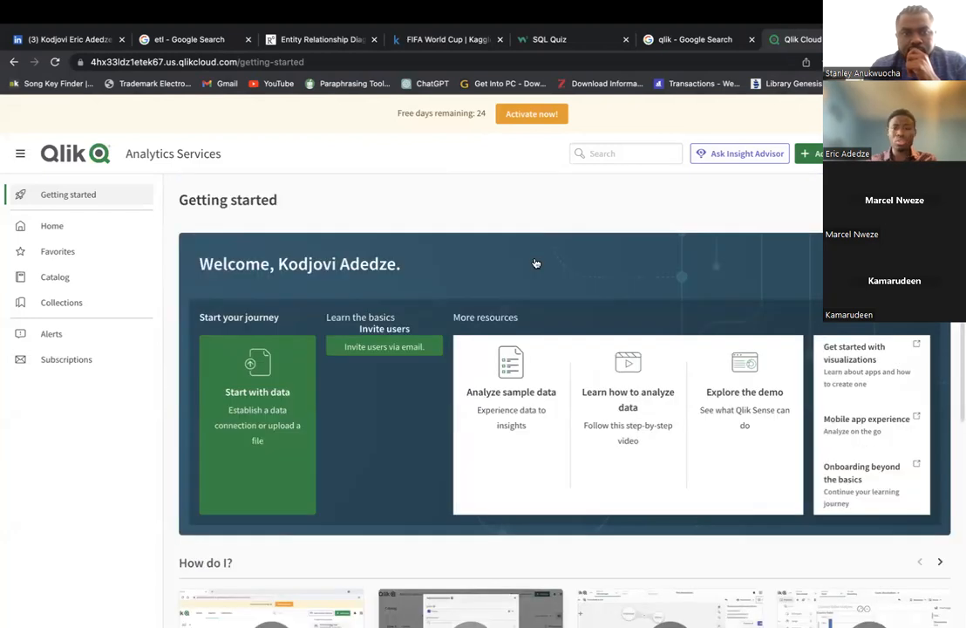
left_click(806, 154)
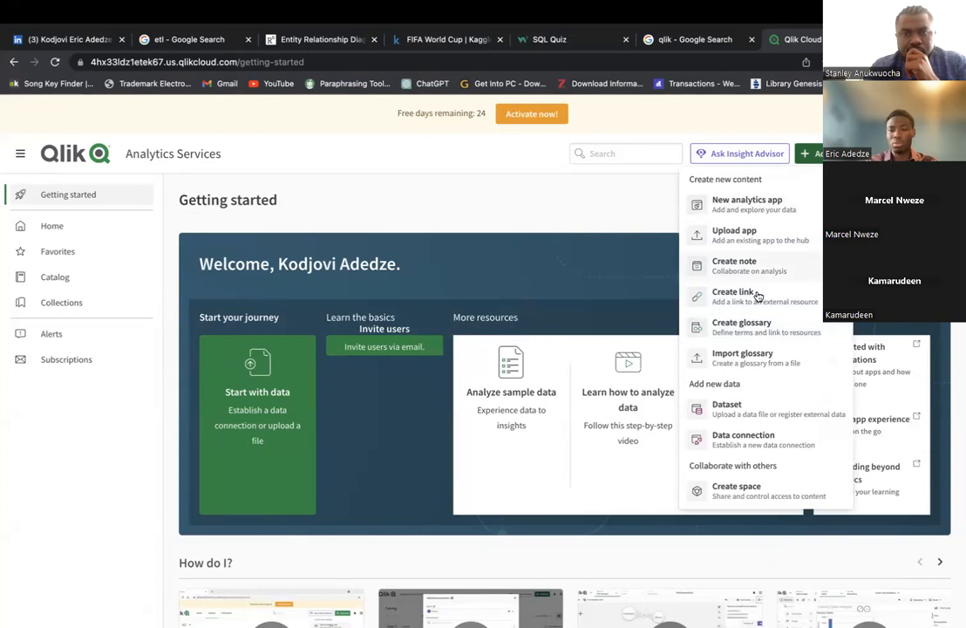
left_click(765, 207)
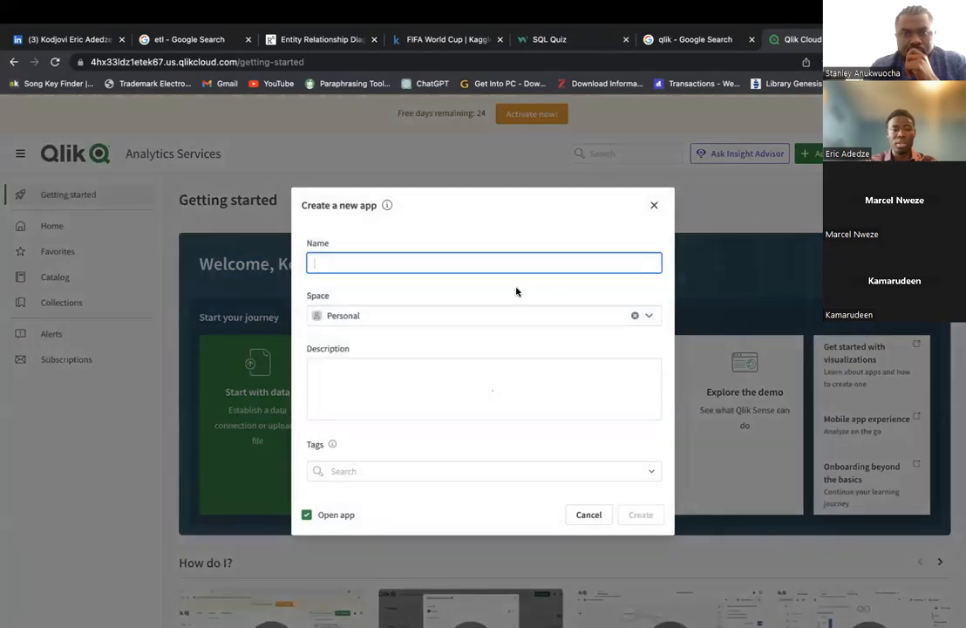
type("etl")
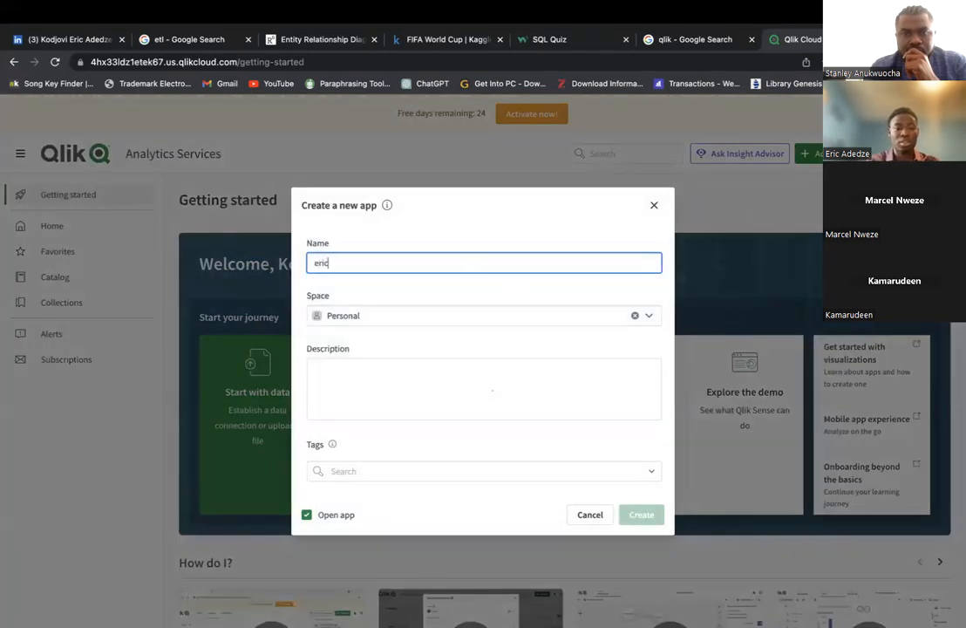
key("Return")
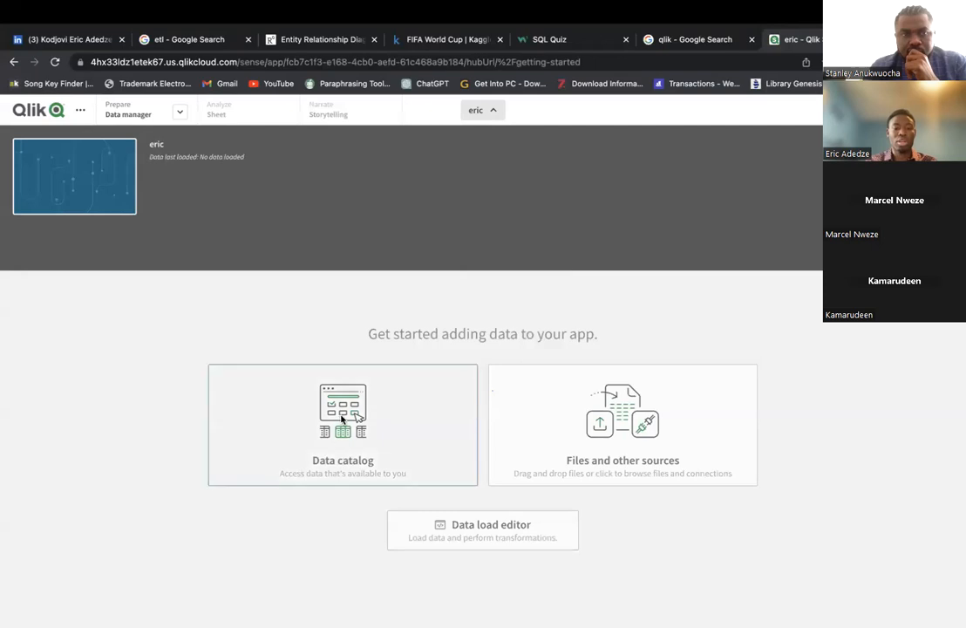
Step: Browse the data catalog and preview the fields of cityAliases.qvd and Start File Excel Dashboard_v2 copy.xlsx without adding either dataset
left_click(338, 449)
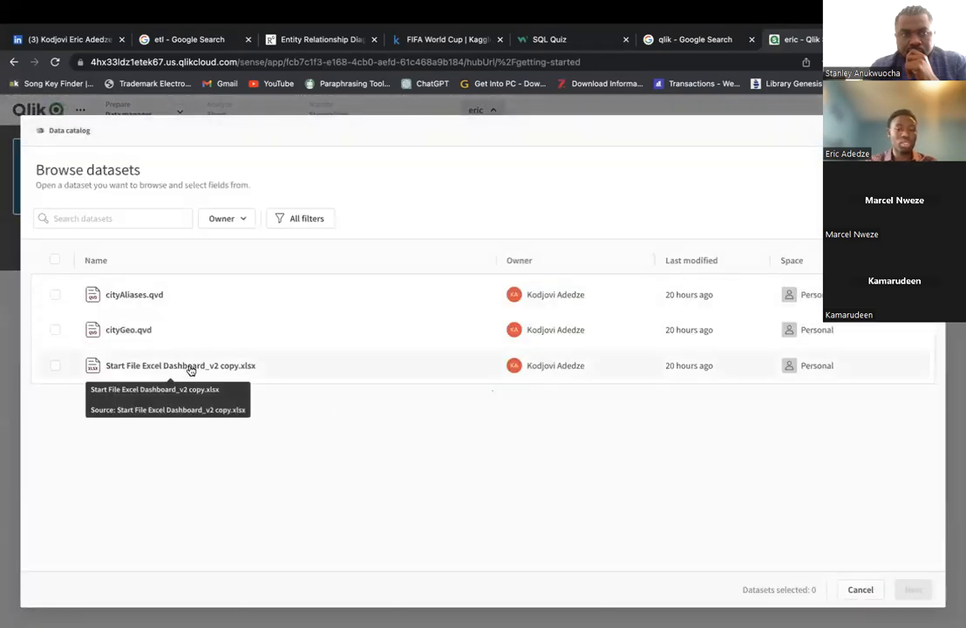
left_click(211, 305)
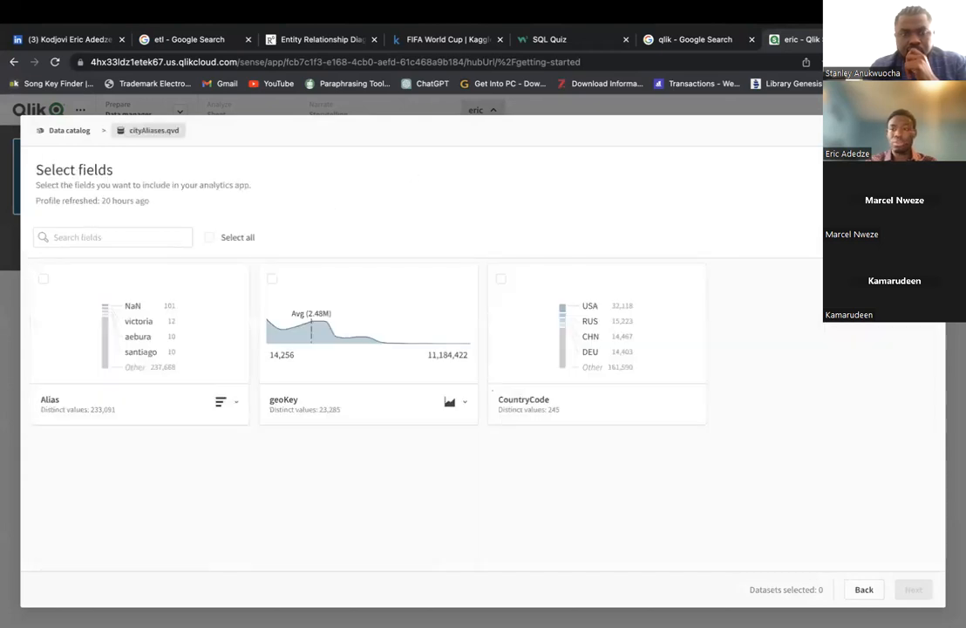
left_click(925, 131)
left_click(308, 480)
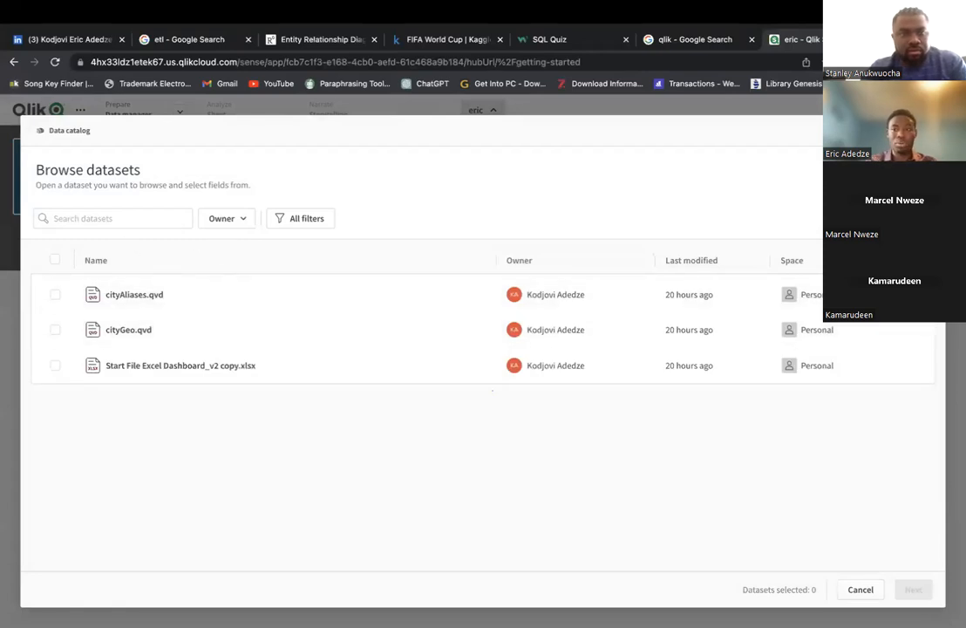
left_click(237, 365)
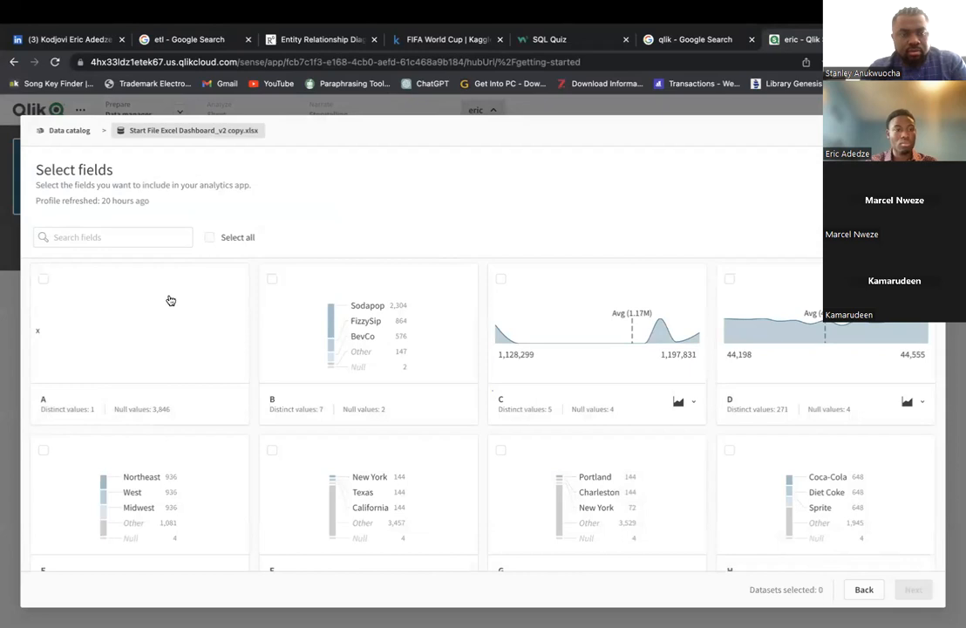
left_click(927, 130)
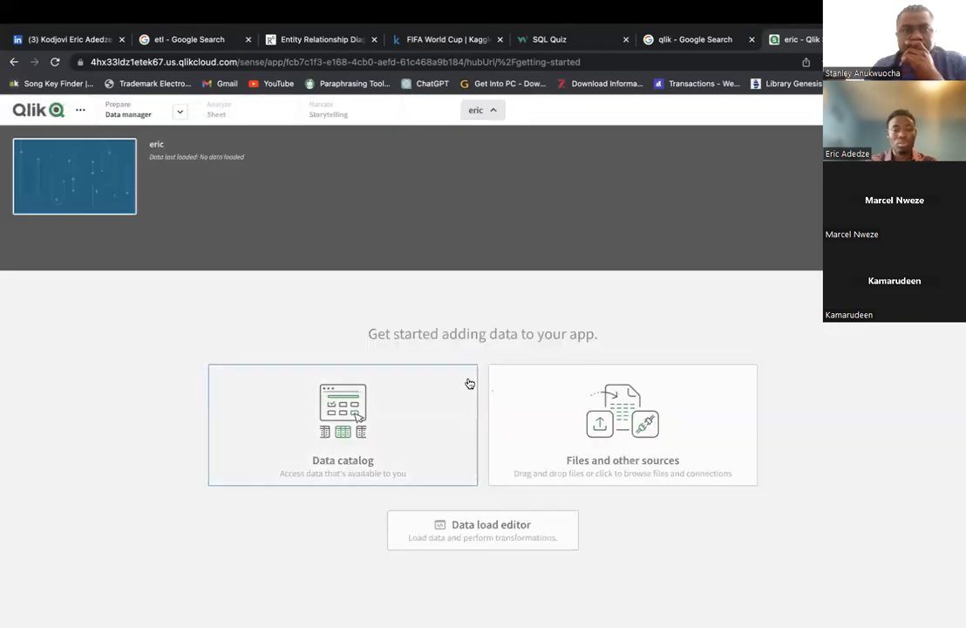
Step: Upload Start File Excel Dashboard_v2.xlsx from the Desktop folder as the app's data source
left_click(632, 446)
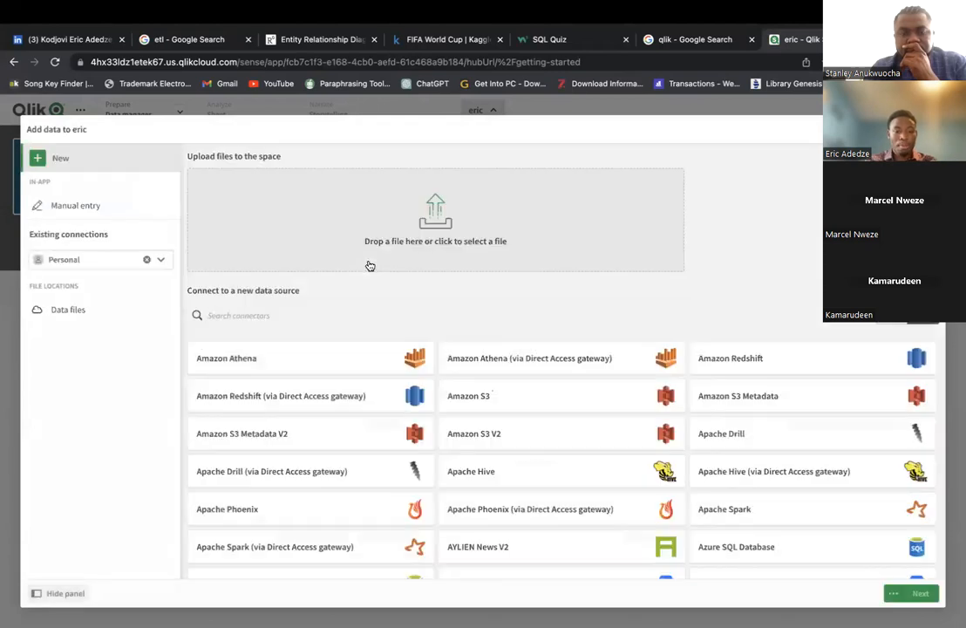
left_click(413, 241)
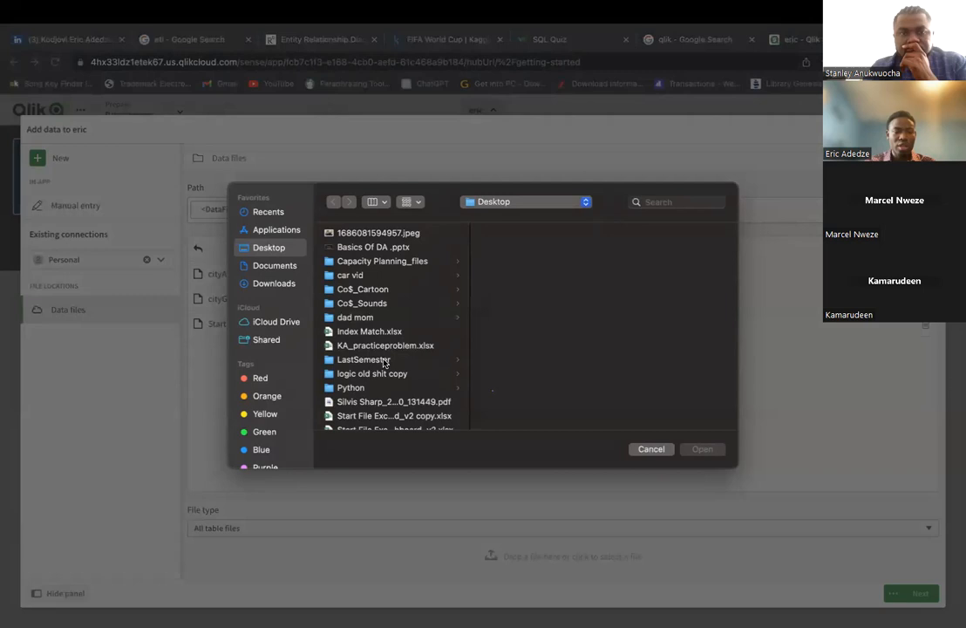
scroll(384, 362, "down", 3)
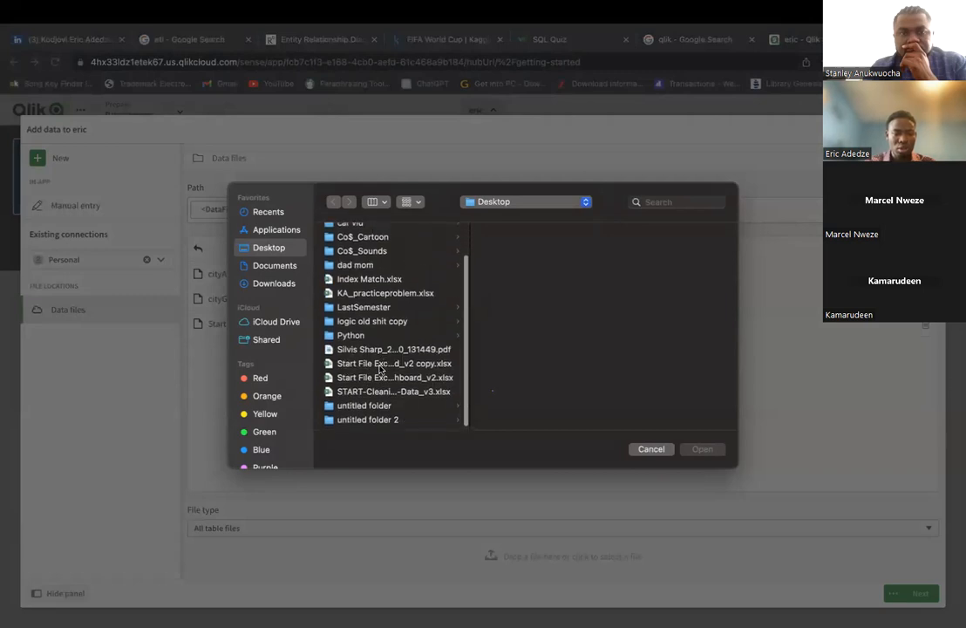
left_click(374, 378)
left_click(377, 392)
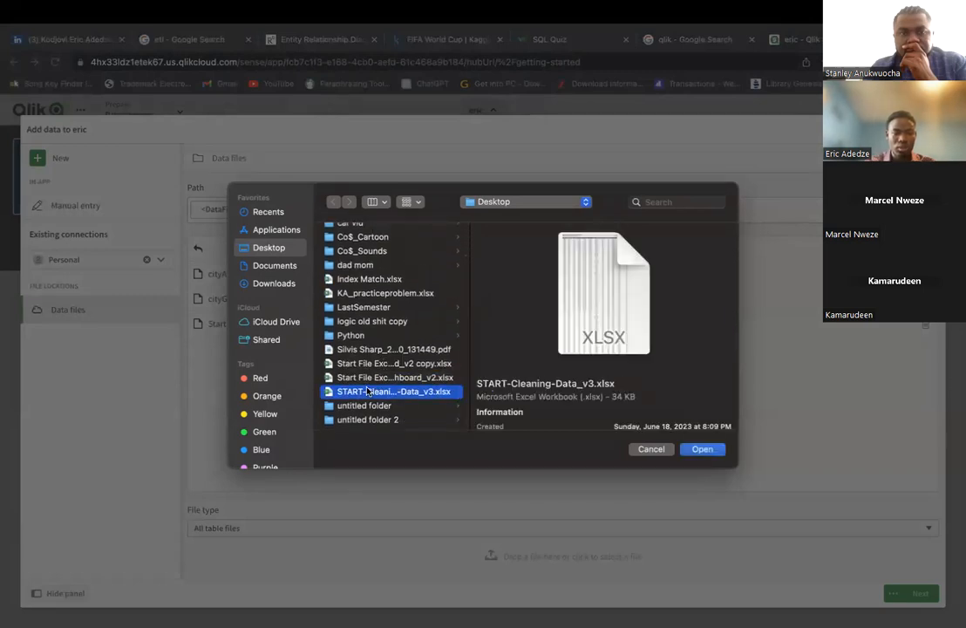
left_click(426, 379)
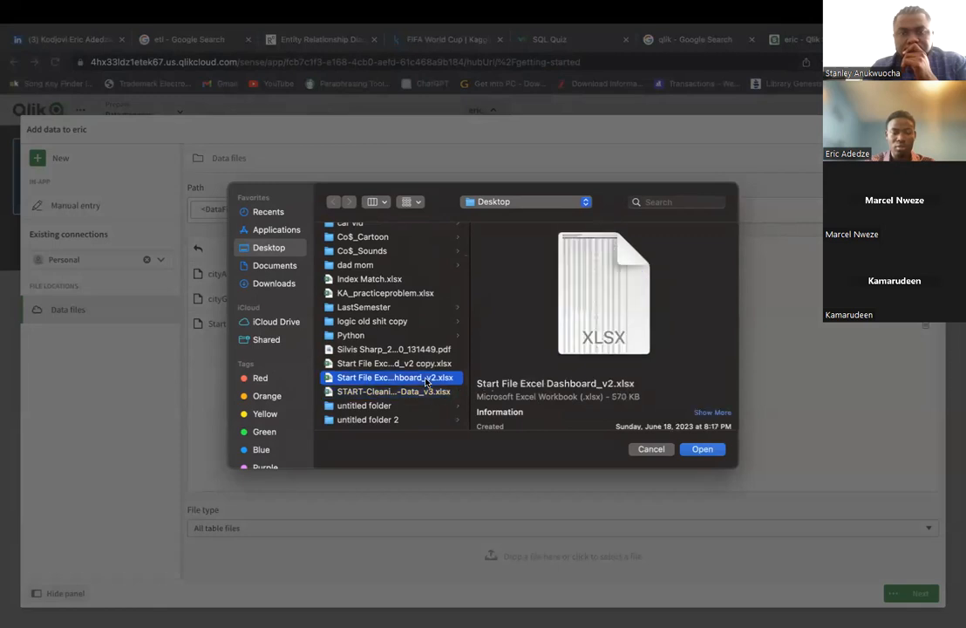
left_click(703, 449)
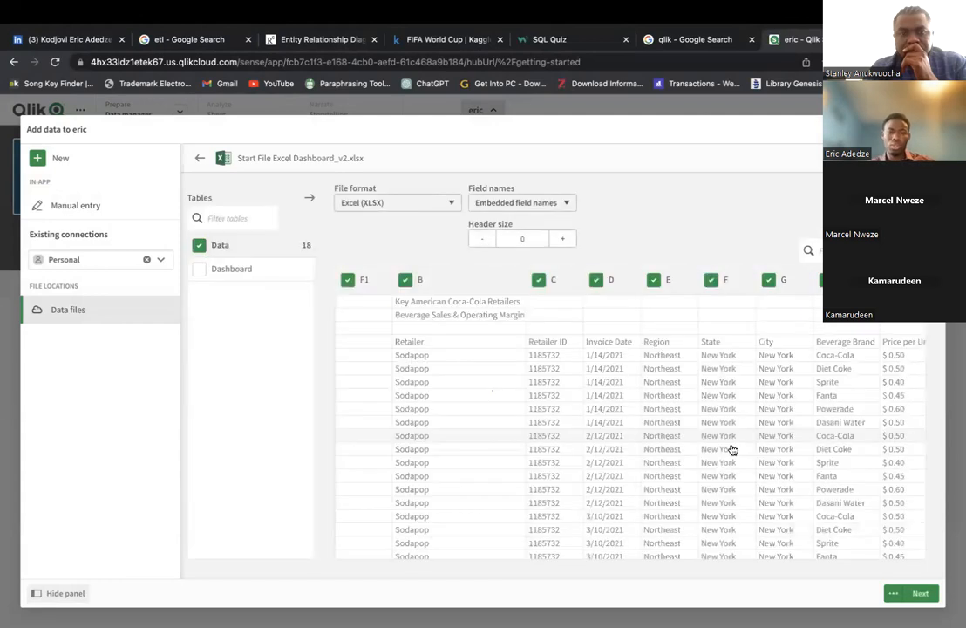
Step: Review the Data table's columns, exclude fields F1 and C, and load the remaining fields into the app
scroll(694, 412, "right", 10)
scroll(694, 412, "left", 7)
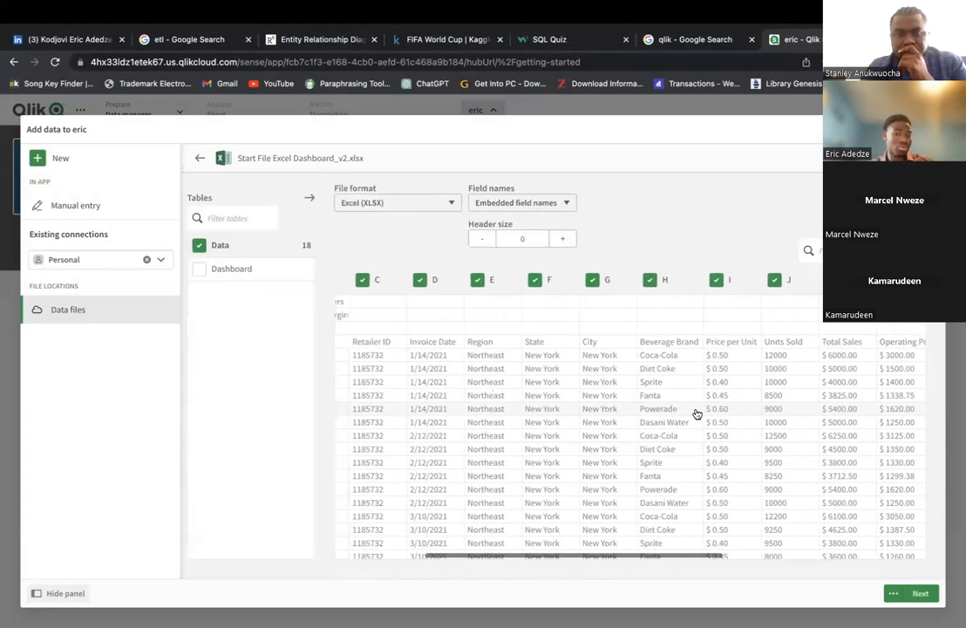
scroll(520, 391, "left", 5)
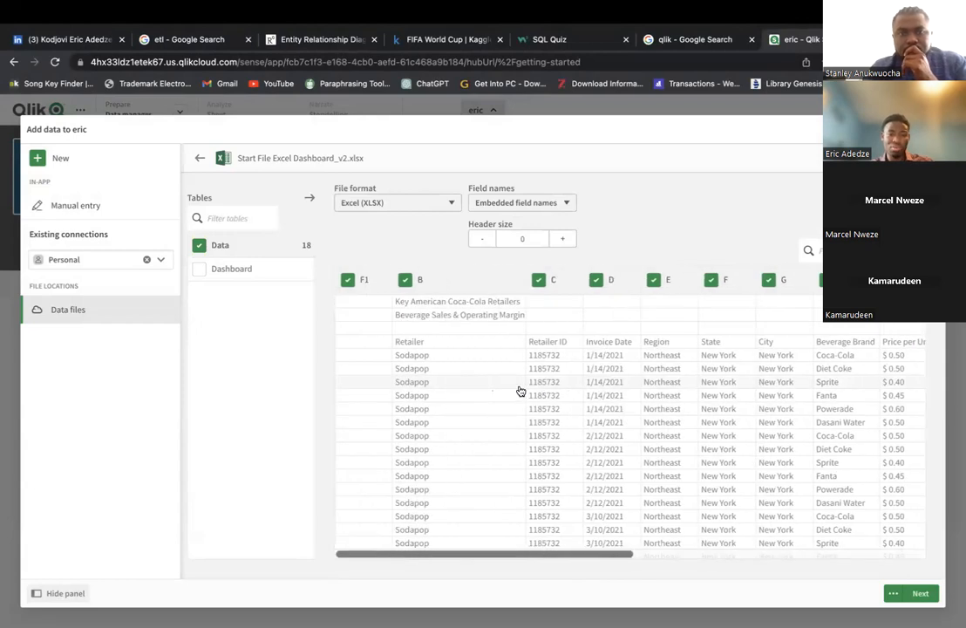
scroll(520, 392, "down", 5)
scroll(558, 384, "up", 3)
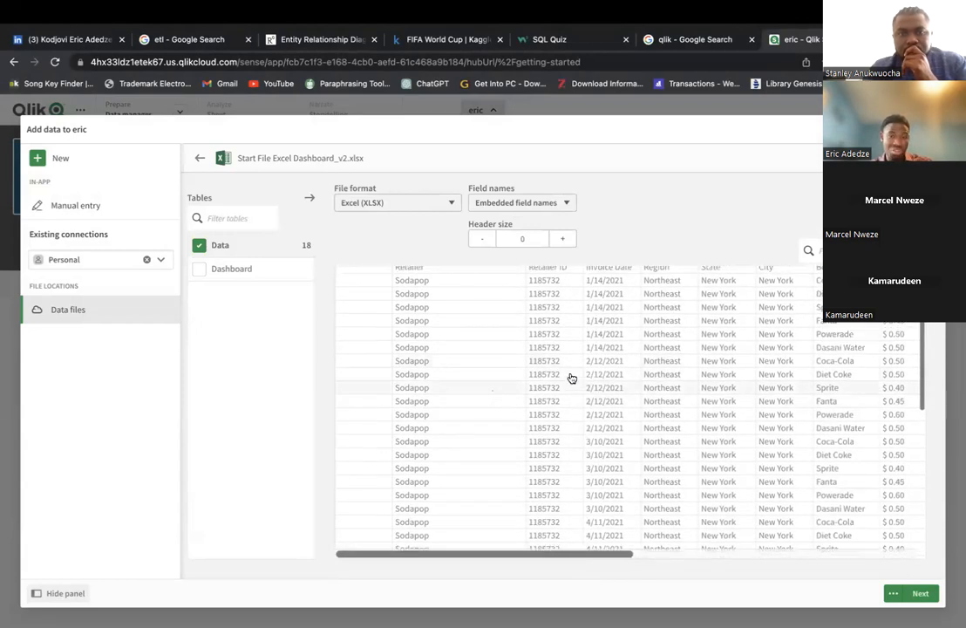
scroll(571, 377, "up", 3)
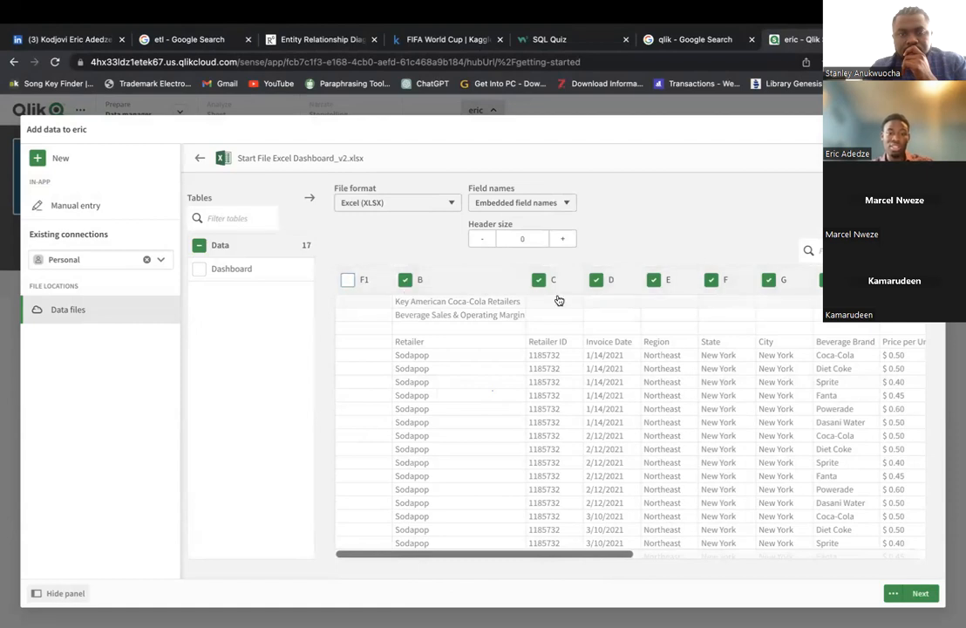
scroll(615, 301, "right", 5)
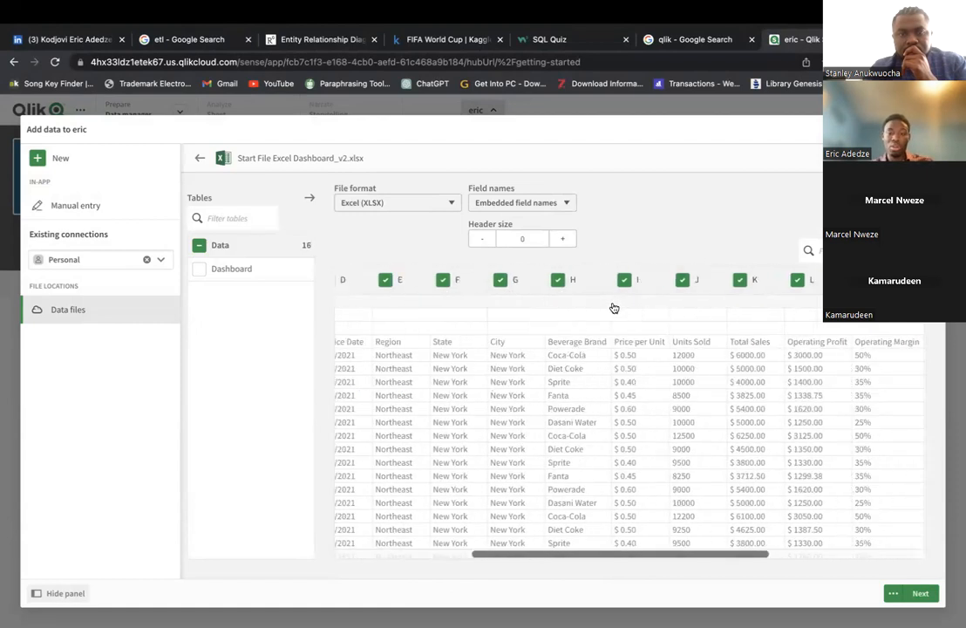
left_click(903, 599)
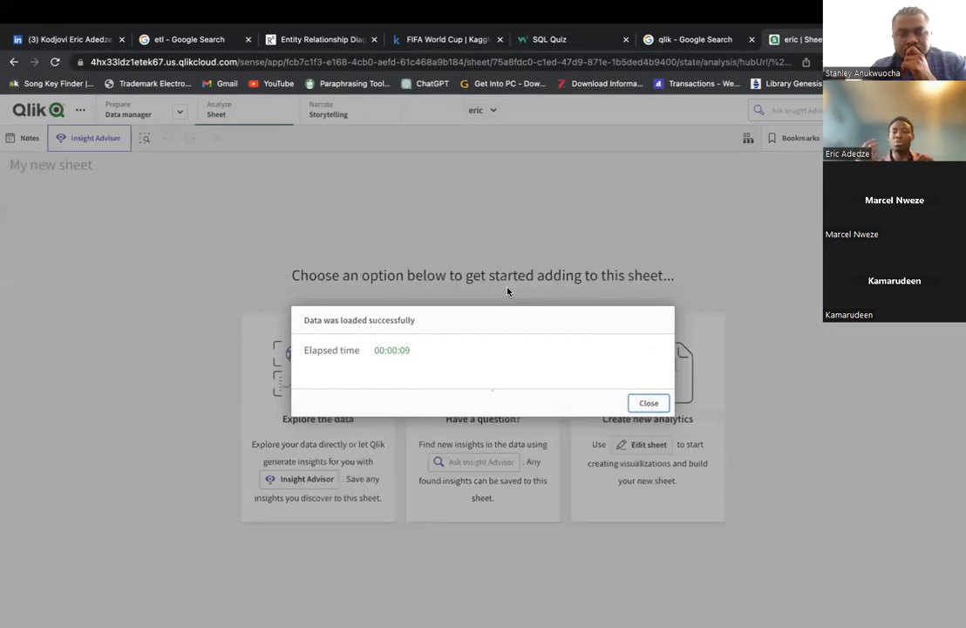
left_click(649, 403)
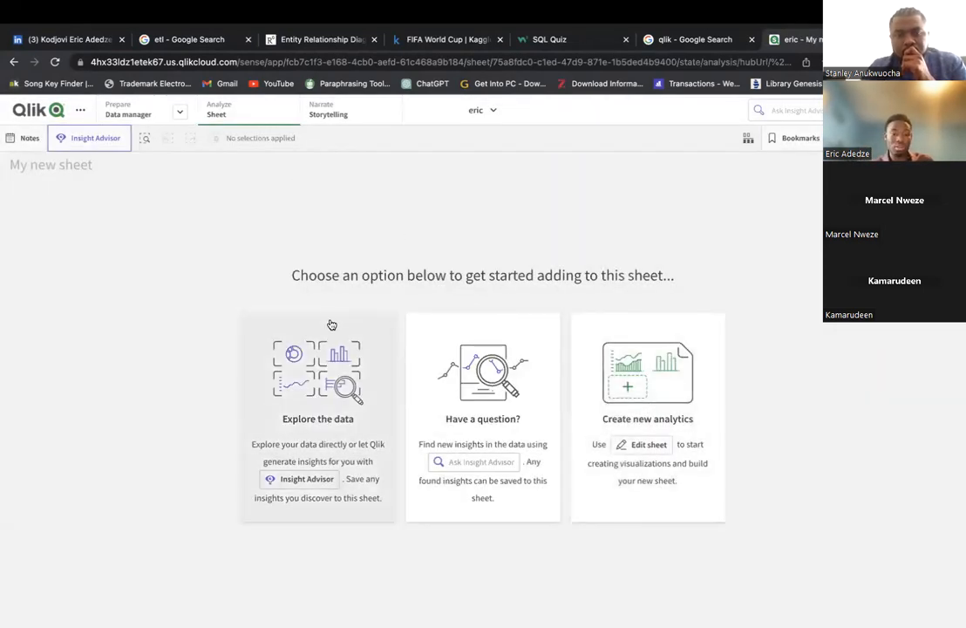
Step: Duplicate "My new sheet", create another new sheet, and return to the original sheet
left_click(867, 137)
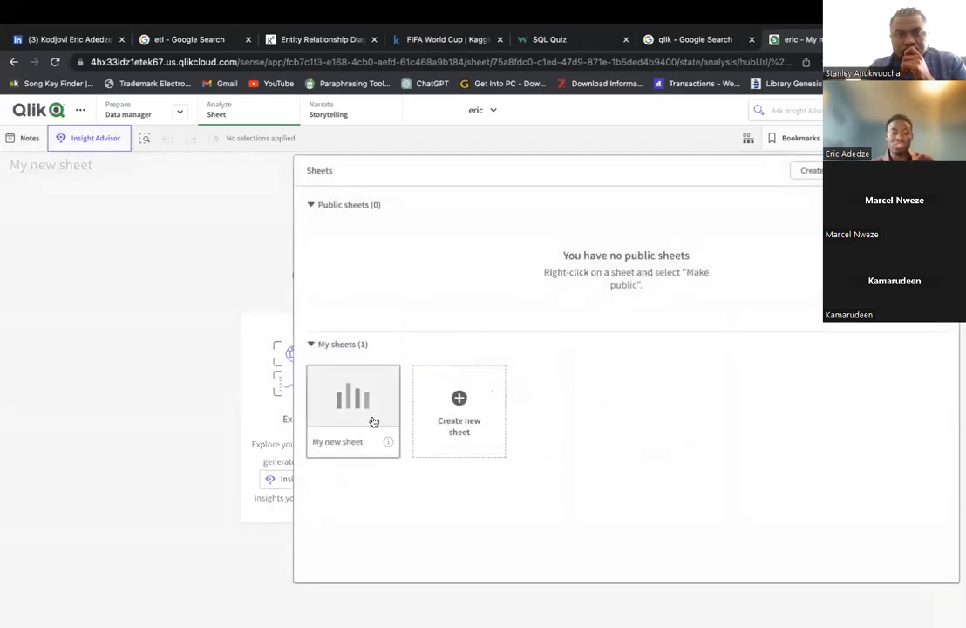
right_click(373, 418)
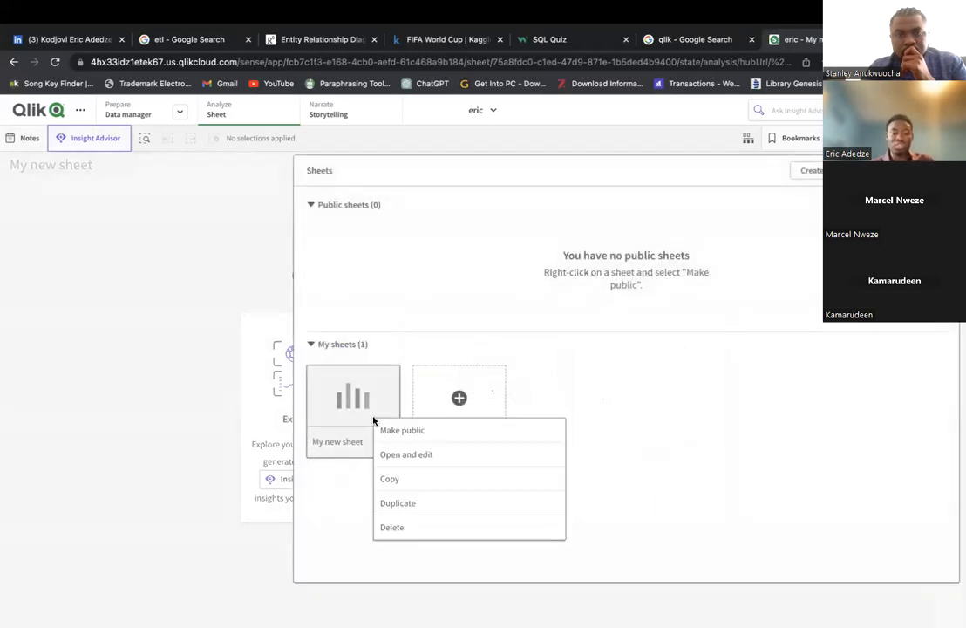
left_click(398, 502)
left_click(565, 398)
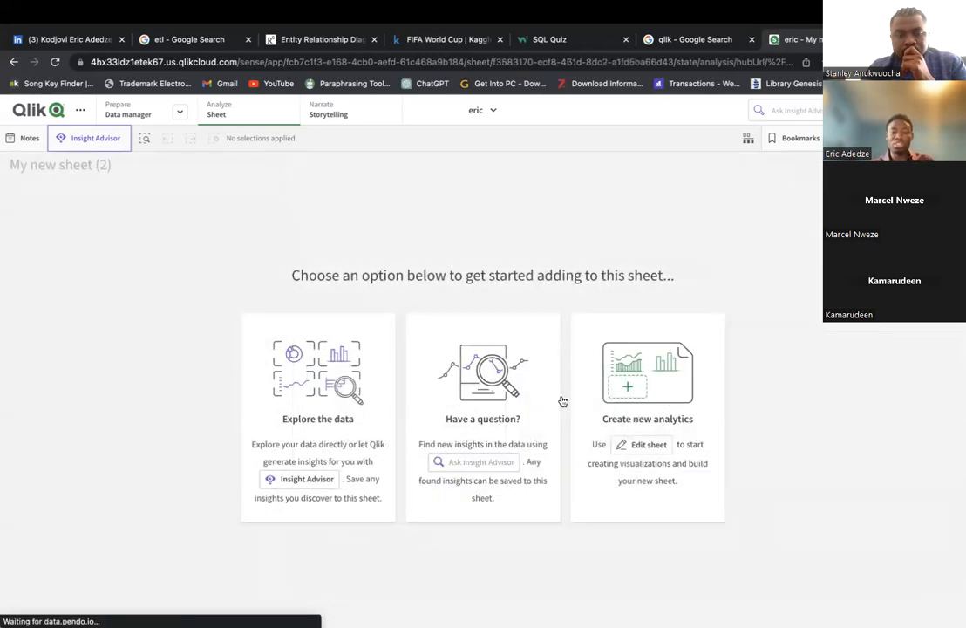
left_click(798, 139)
left_click(748, 137)
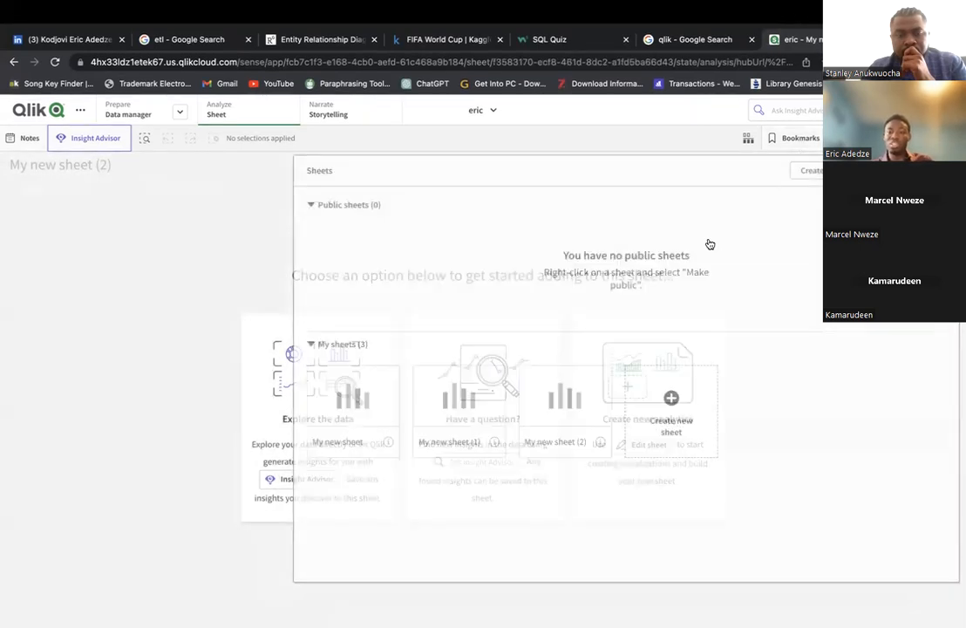
left_click(361, 412)
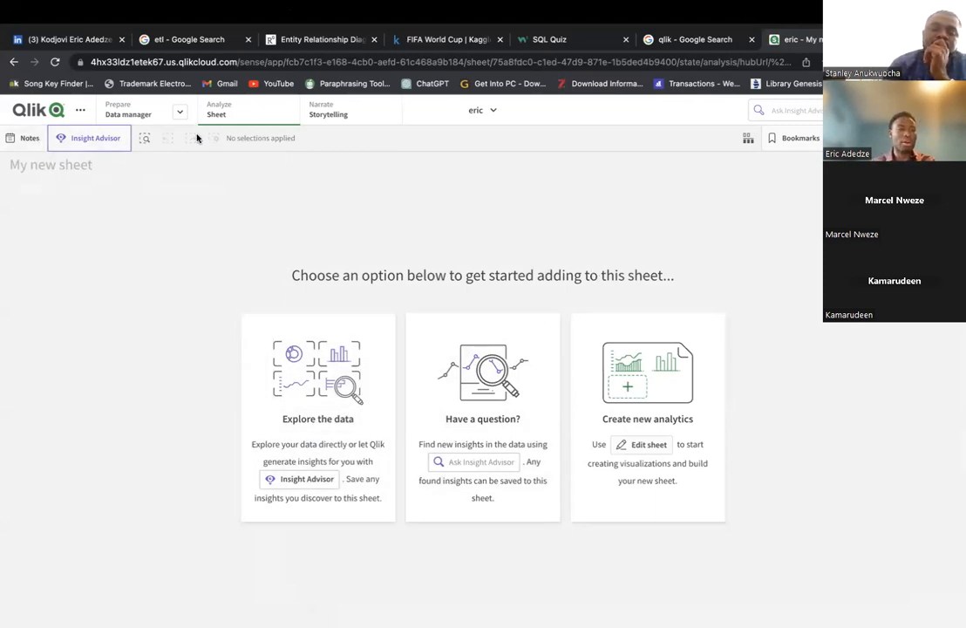
Step: View the Main script section in the Data load editor and return to the sheet
left_click(179, 114)
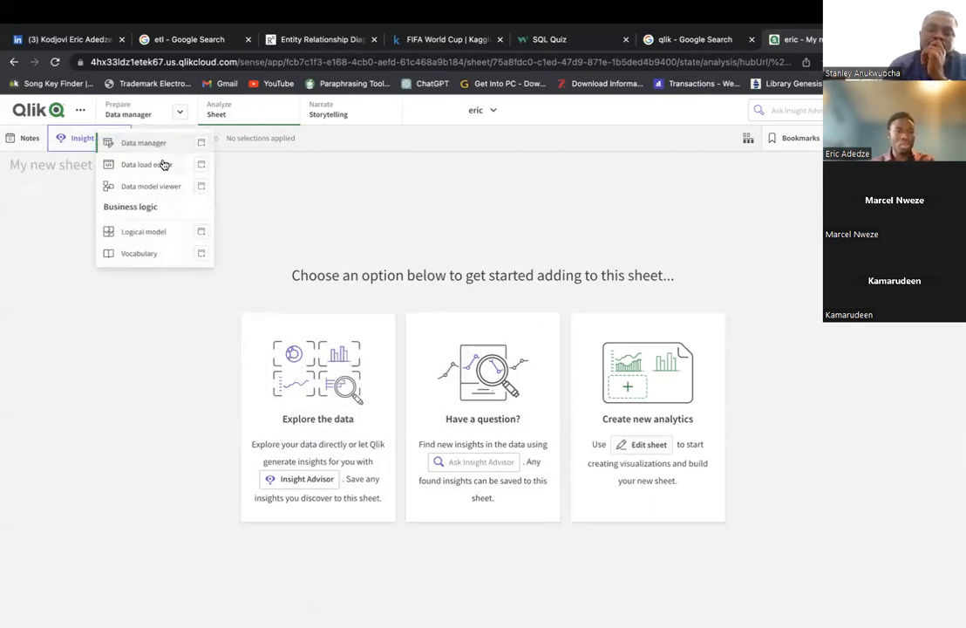
left_click(147, 164)
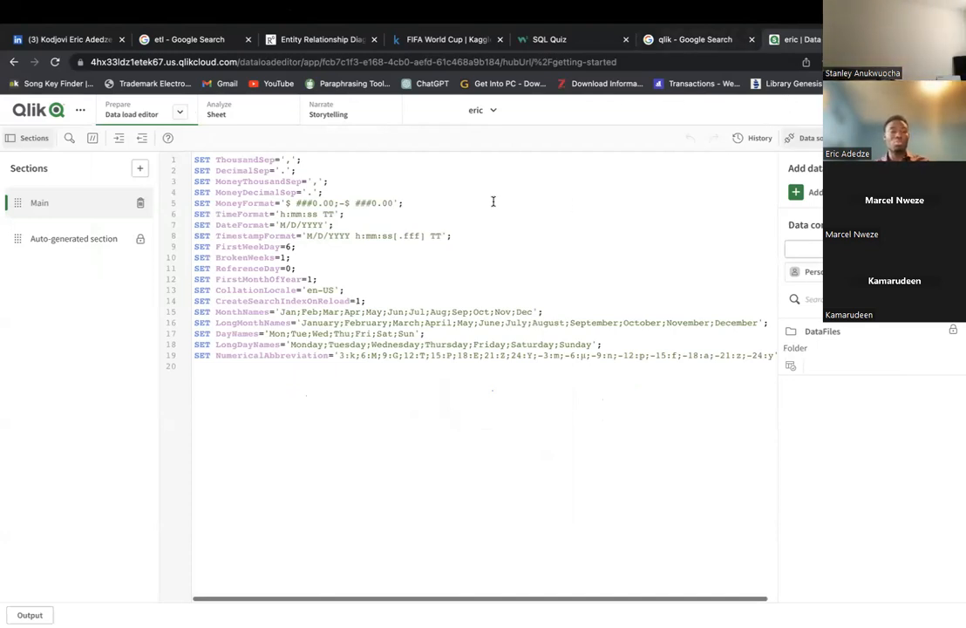
left_click(268, 111)
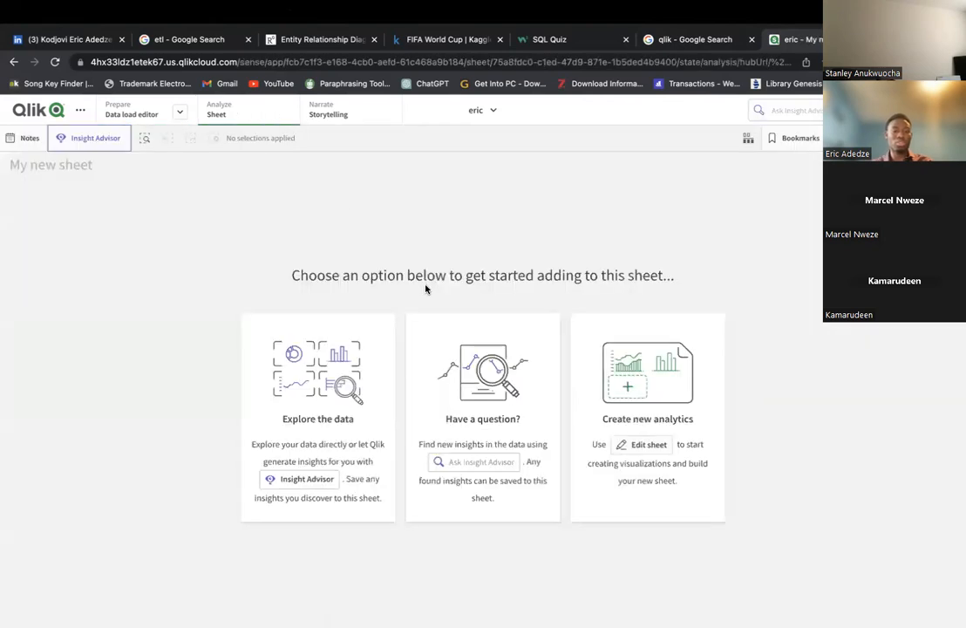
Step: Start new analytics on the sheet with field D's Date as the dimension and Pie chart as the visualization
left_click(647, 390)
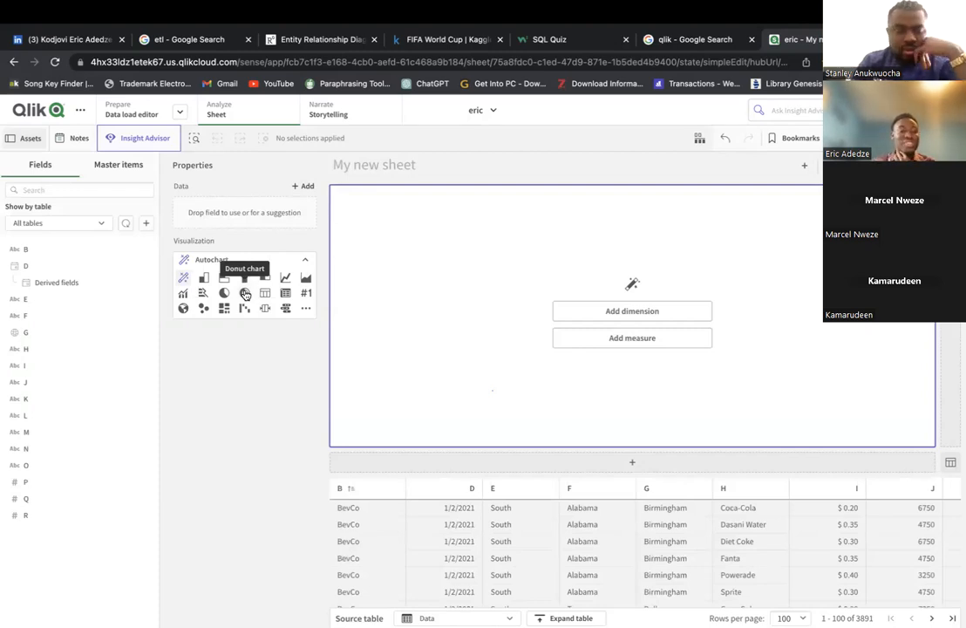
mouse_move(545, 6)
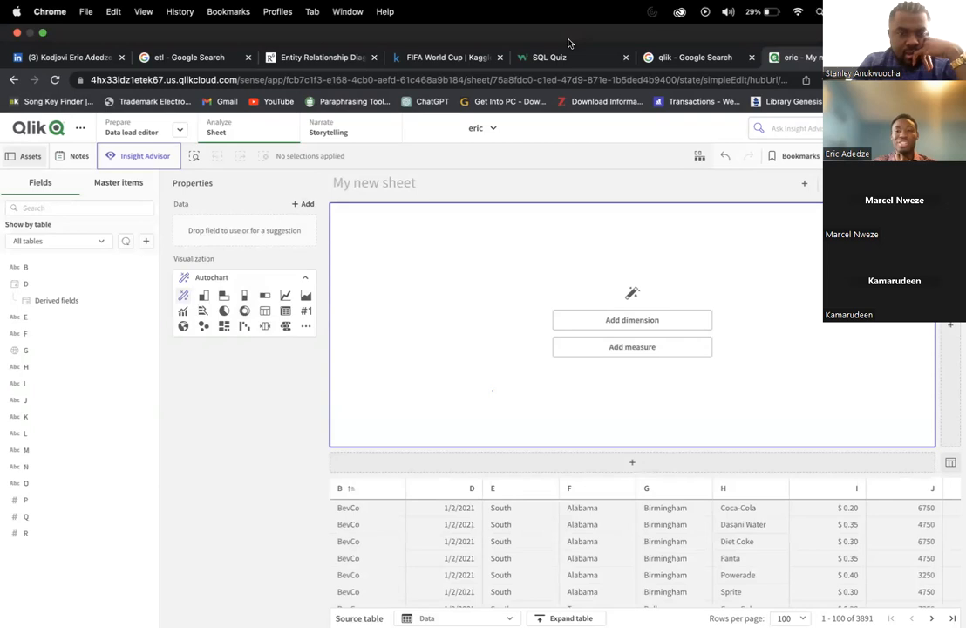
left_click(649, 311)
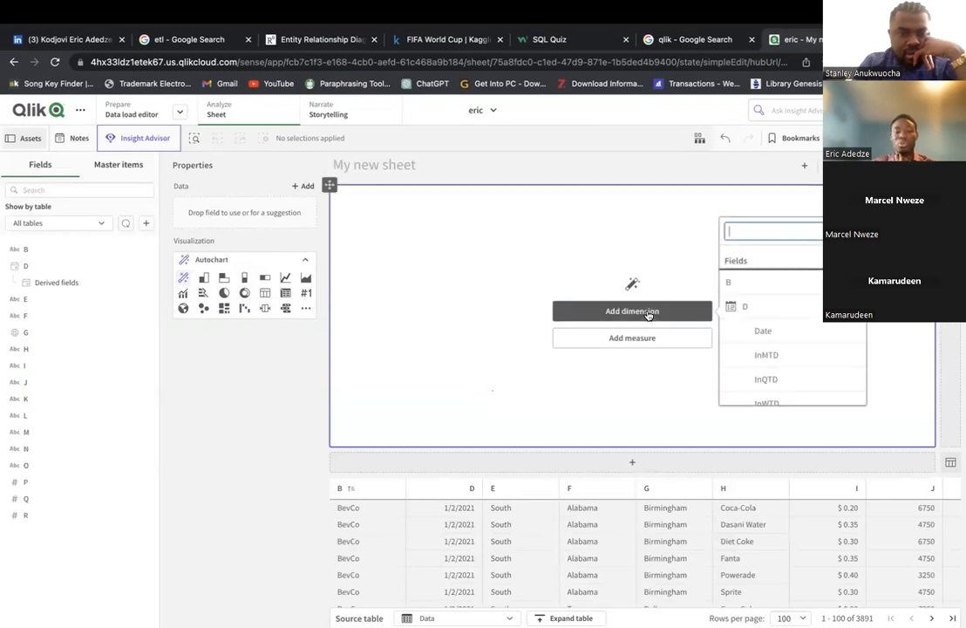
left_click(764, 333)
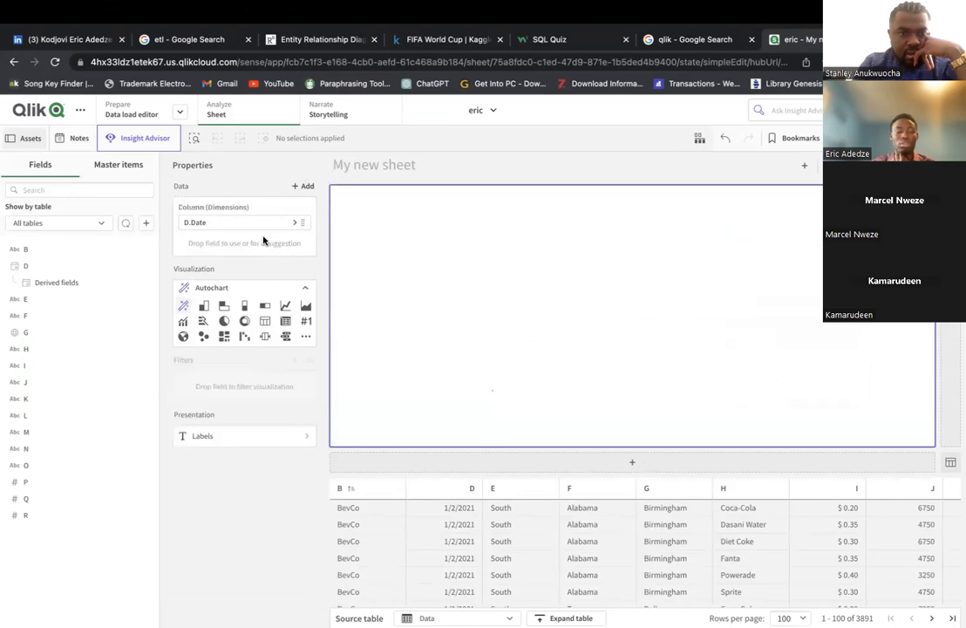
left_click(224, 322)
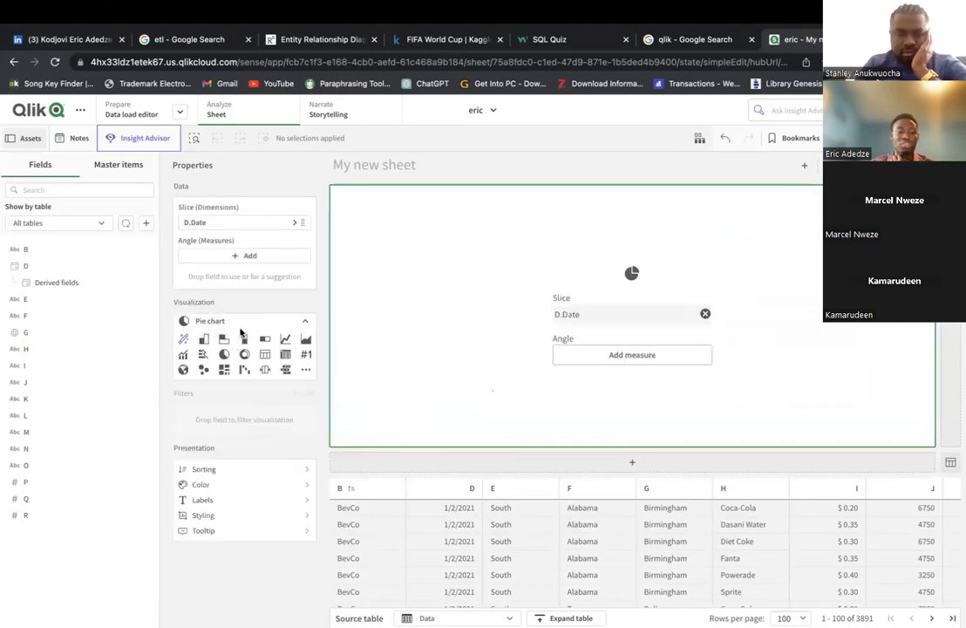
Step: Add the sum of field D's InQTD as the pie chart's angle measure and inspect the chart's slices
left_click(593, 355)
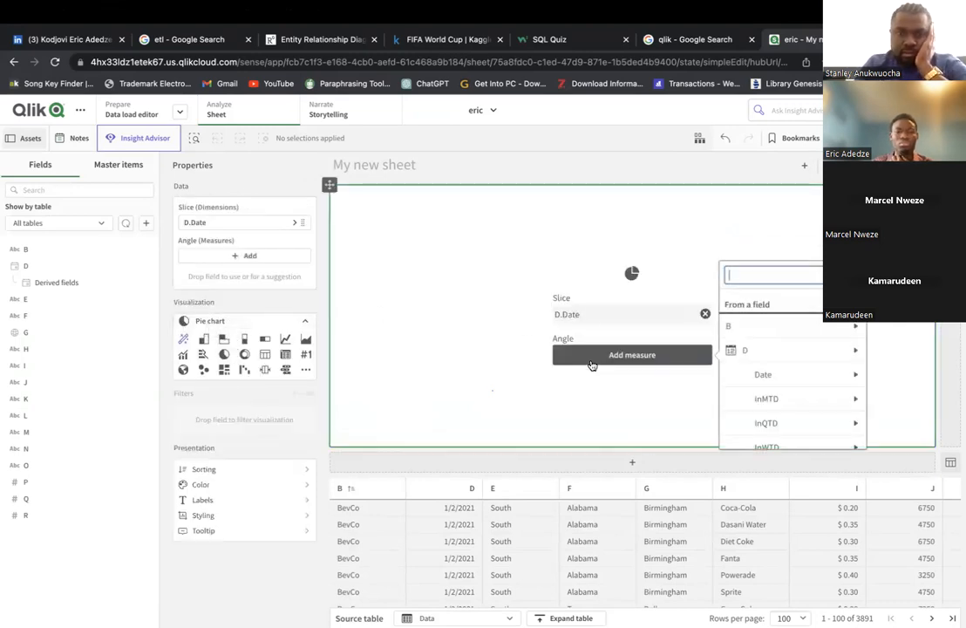
left_click(757, 423)
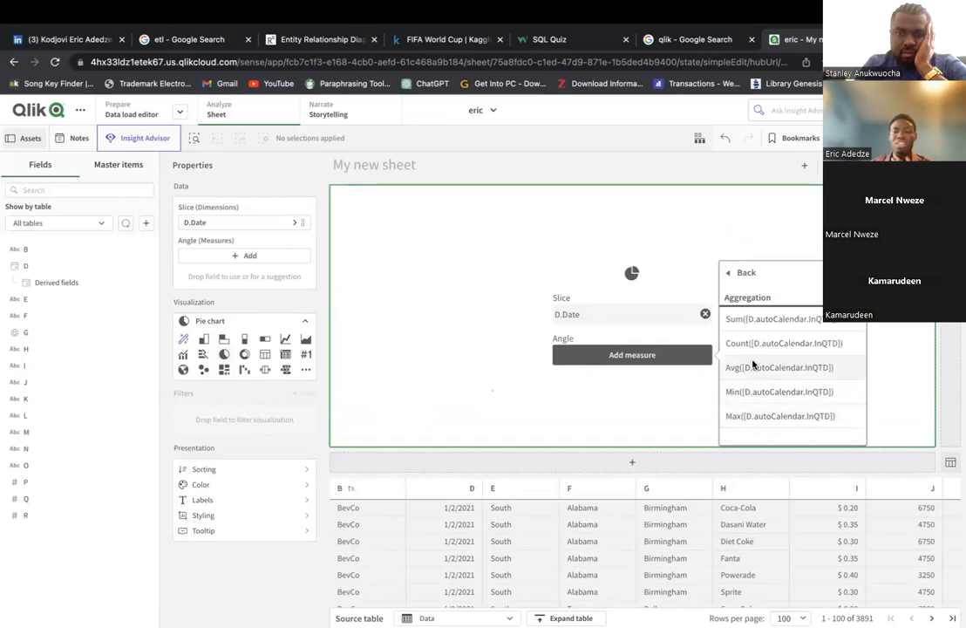
left_click(748, 320)
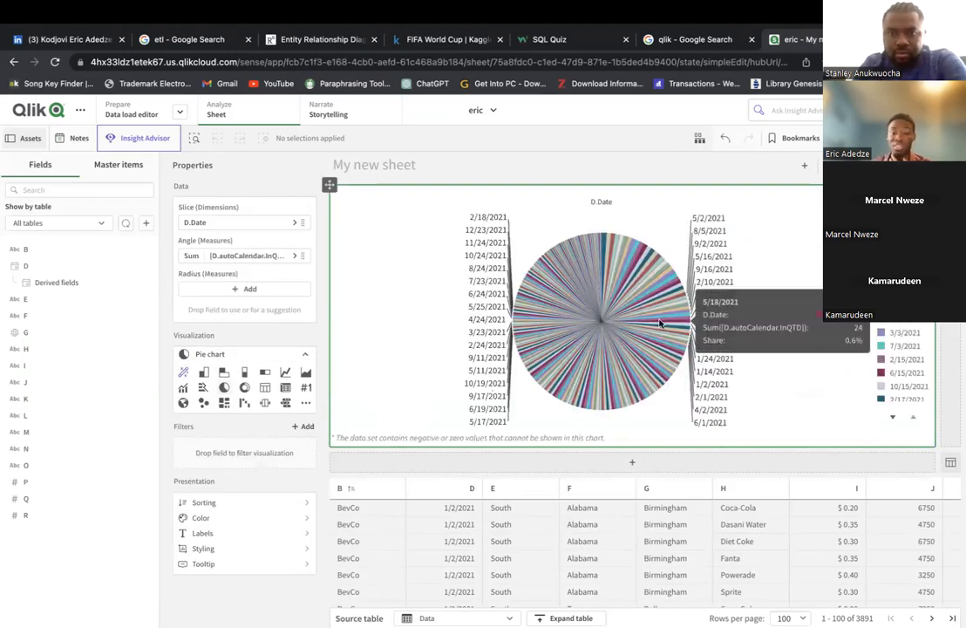
mouse_move(577, 338)
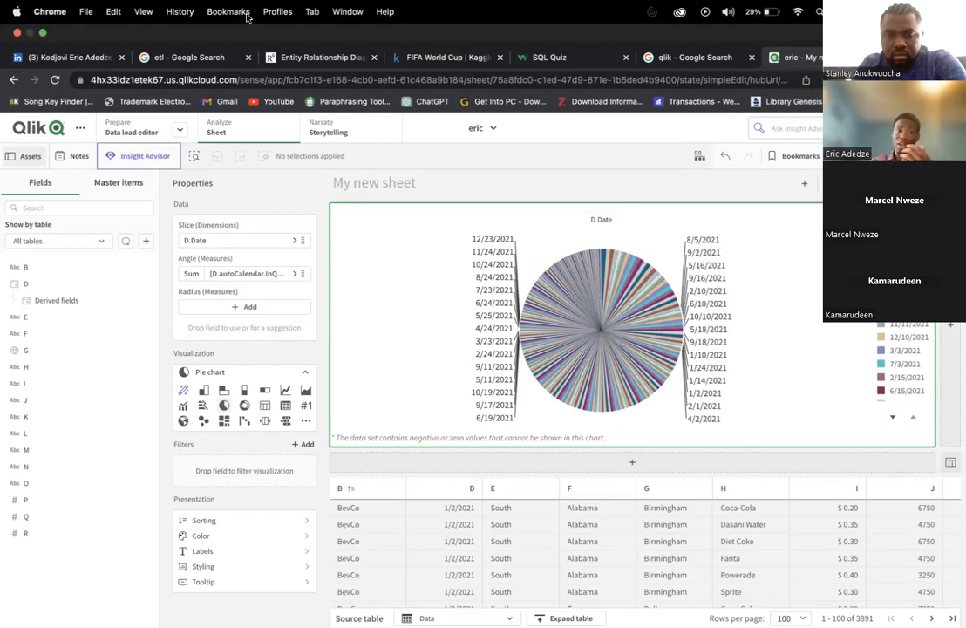
Step: Take the browser out of full screen, close its window, and open the presentation "Basics Of DA .pptx" from the desktop
left_click(44, 33)
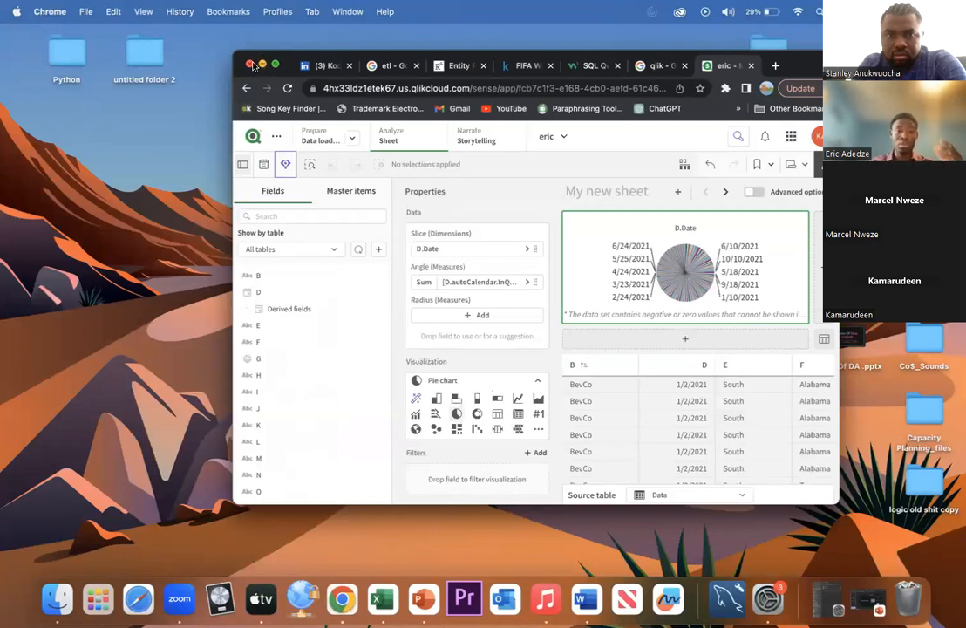
left_click(250, 65)
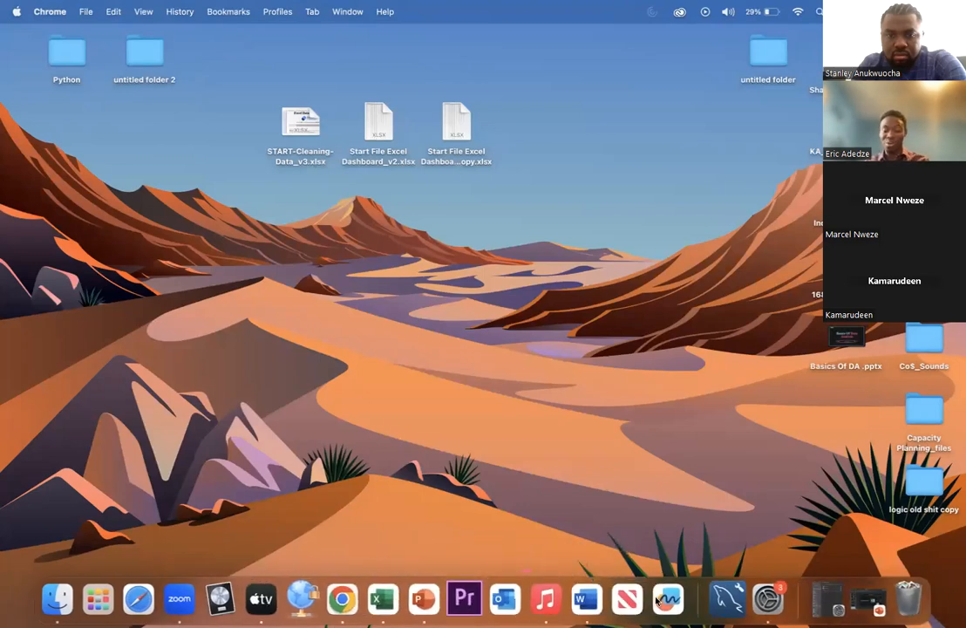
double_click(850, 340)
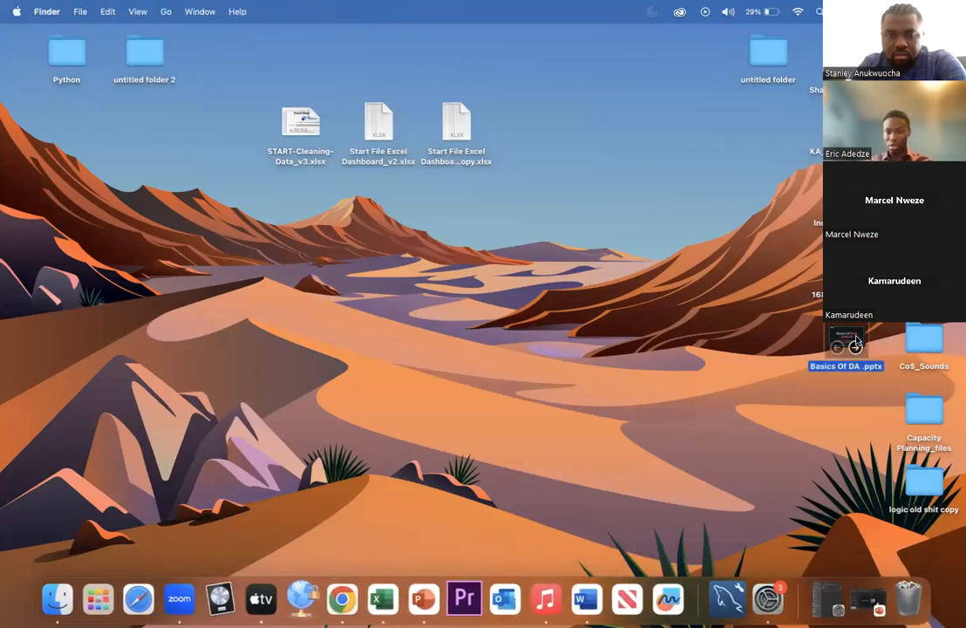